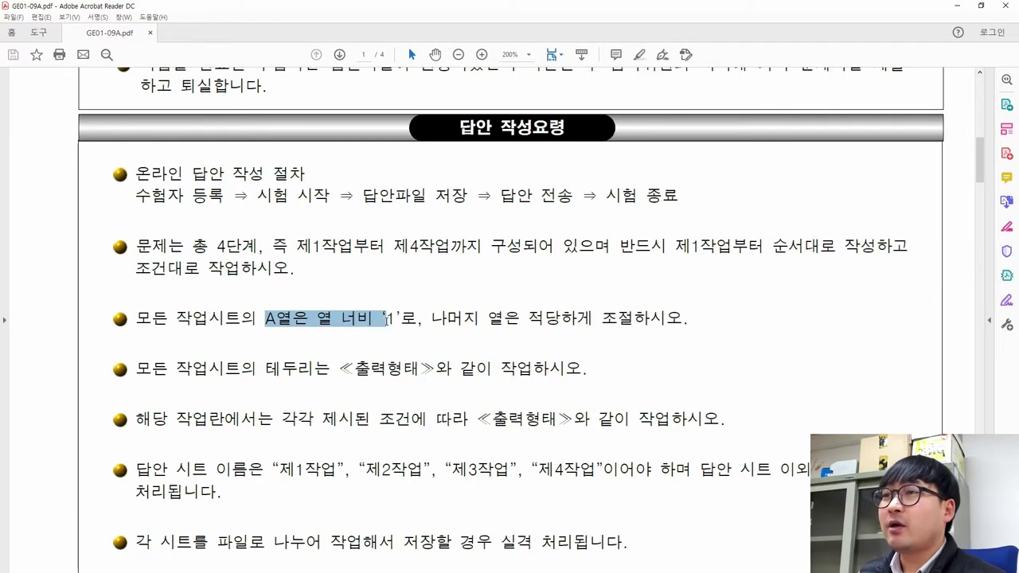
- Read the answer-writing rules on column widths, borders and sheet names in the exam PDF, through to the first task's table
{"action": "left_click_drag", "start_coordinate": [479, 320], "coordinate": [592, 323]}
{"action": "scroll", "coordinate": [305, 381], "scroll_direction": "down", "scroll_amount": 2}
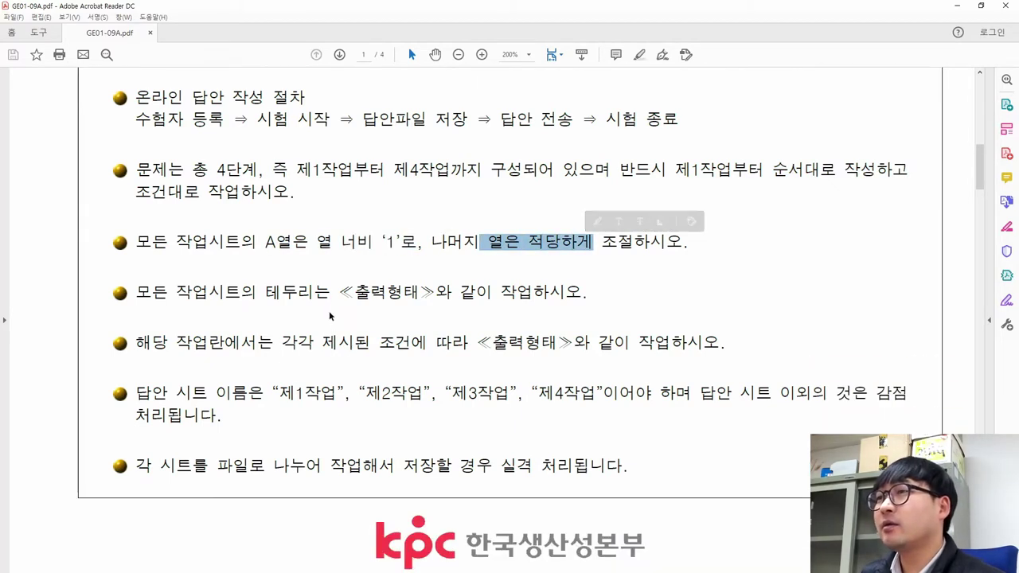
{"action": "mouse_move", "coordinate": [265, 292]}
{"action": "left_mouse_down"}
{"action": "mouse_move", "coordinate": [582, 293]}
{"action": "mouse_move", "coordinate": [283, 293]}
{"action": "mouse_move", "coordinate": [332, 293]}
{"action": "left_mouse_up"}
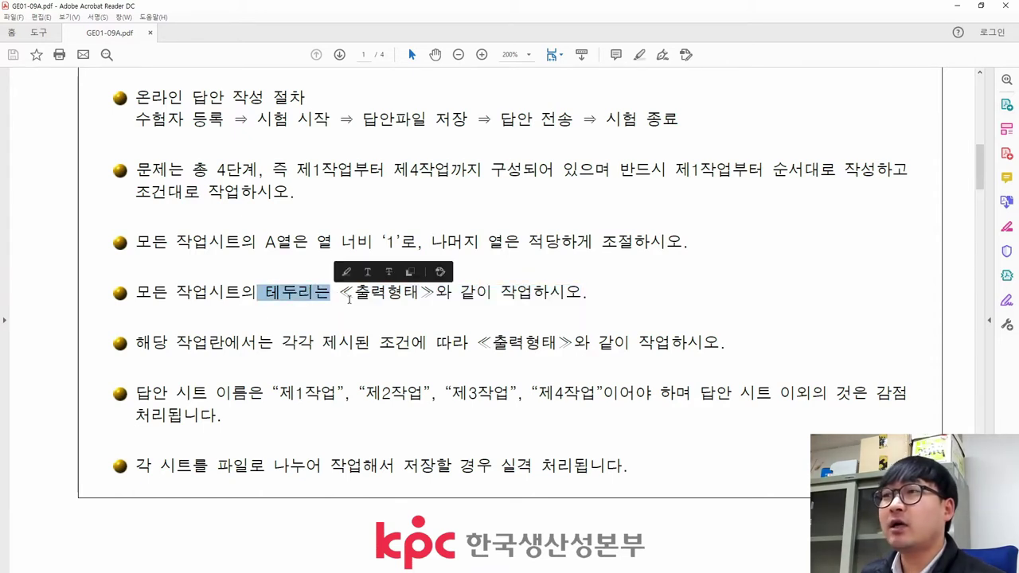
{"action": "left_click", "coordinate": [364, 296]}
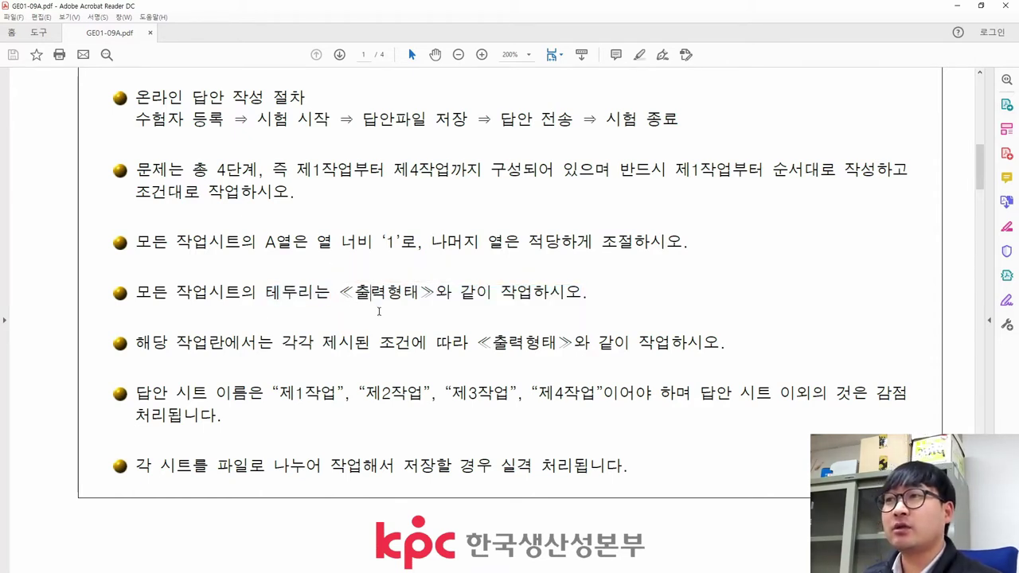
{"action": "scroll", "coordinate": [320, 350], "scroll_direction": "down", "scroll_amount": 1}
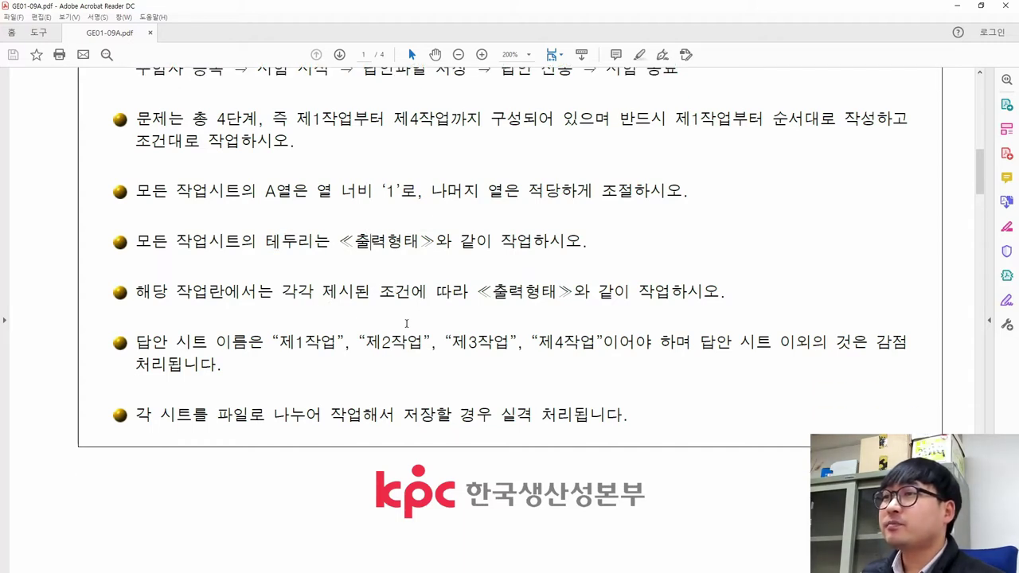
{"action": "left_click_drag", "start_coordinate": [283, 343], "coordinate": [571, 343]}
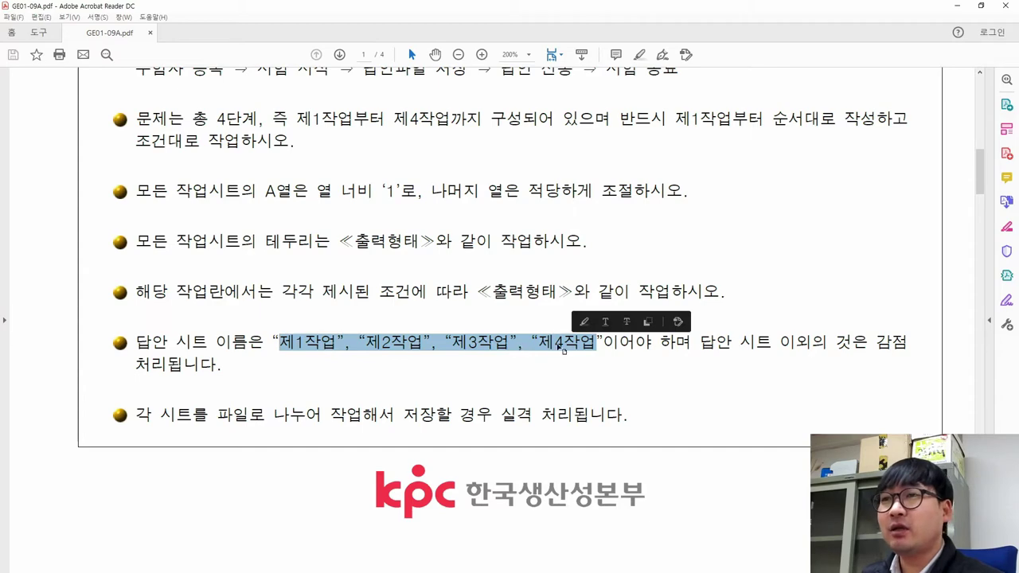
{"action": "scroll", "coordinate": [443, 353], "scroll_direction": "up", "scroll_amount": 1}
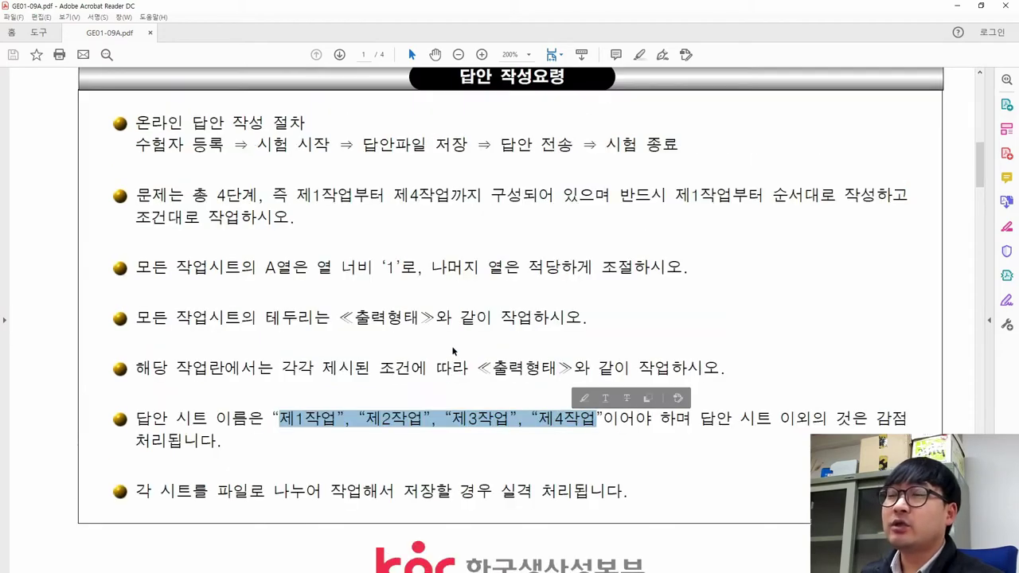
{"action": "scroll", "coordinate": [453, 350], "scroll_direction": "down", "scroll_amount": 8}
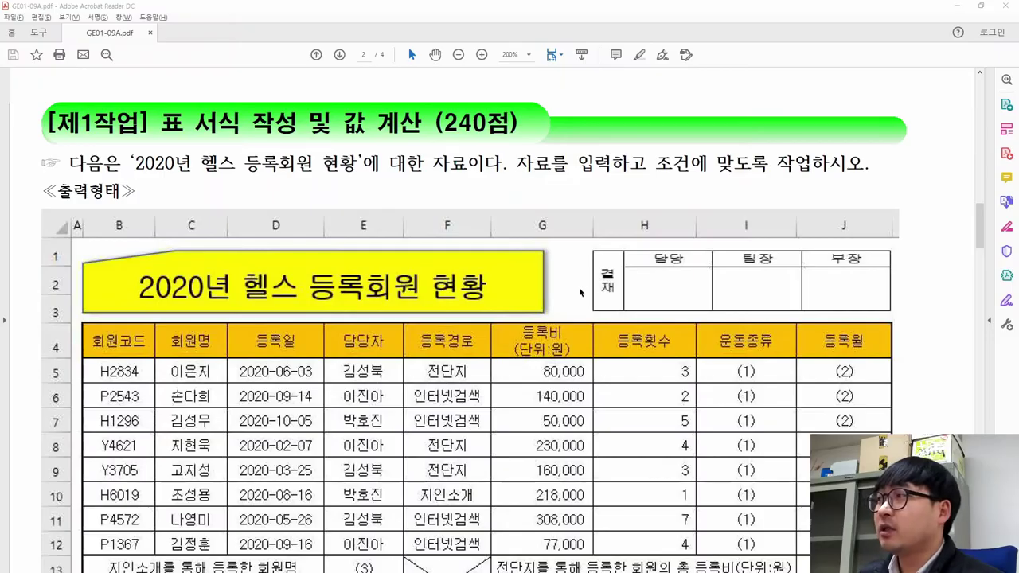
- Switch to Excel after rechecking the column rule in the exam PDF, and set column A's width to 1
{"action": "key", "text": "alt+Tab"}
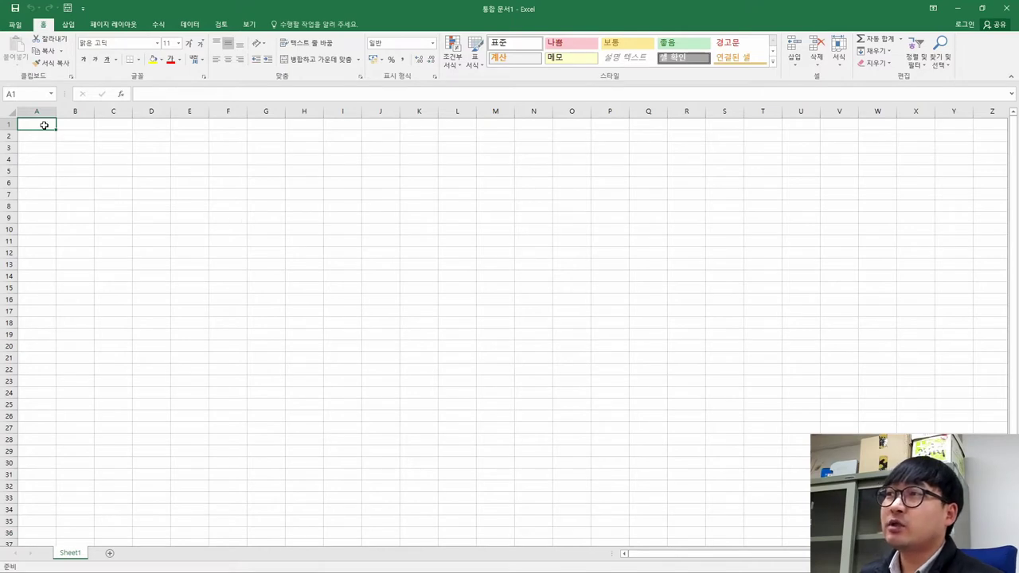
{"action": "key", "text": "alt+Tab"}
{"action": "scroll", "coordinate": [358, 254], "scroll_direction": "up", "scroll_amount": 10}
{"action": "scroll", "coordinate": [357, 254], "scroll_direction": "up", "scroll_amount": 4}
{"action": "left_click_drag", "start_coordinate": [317, 216], "coordinate": [416, 217]}
{"action": "key", "text": "alt+Tab"}
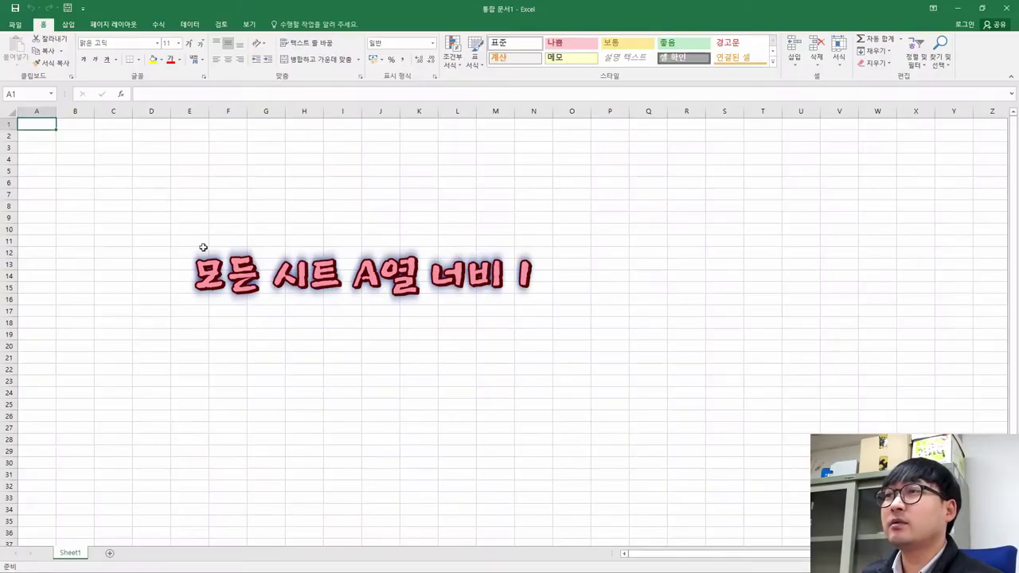
{"action": "right_click", "coordinate": [46, 112]}
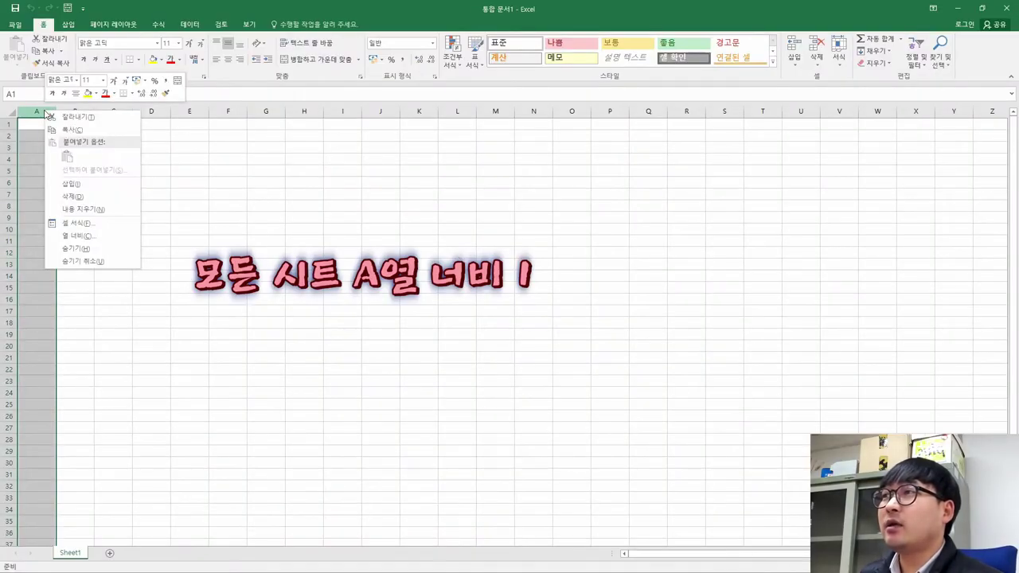
{"action": "left_click", "coordinate": [79, 237]}
{"action": "type", "text": "1"}
{"action": "key", "text": "Return"}
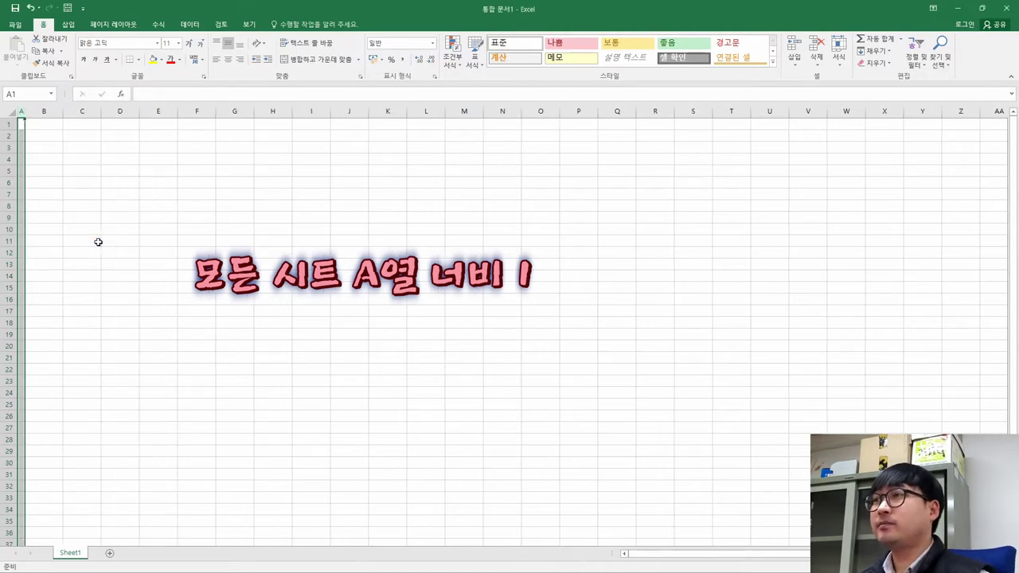
{"action": "left_click", "coordinate": [32, 128]}
{"action": "left_click", "coordinate": [10, 124]}
{"action": "left_click", "coordinate": [30, 126]}
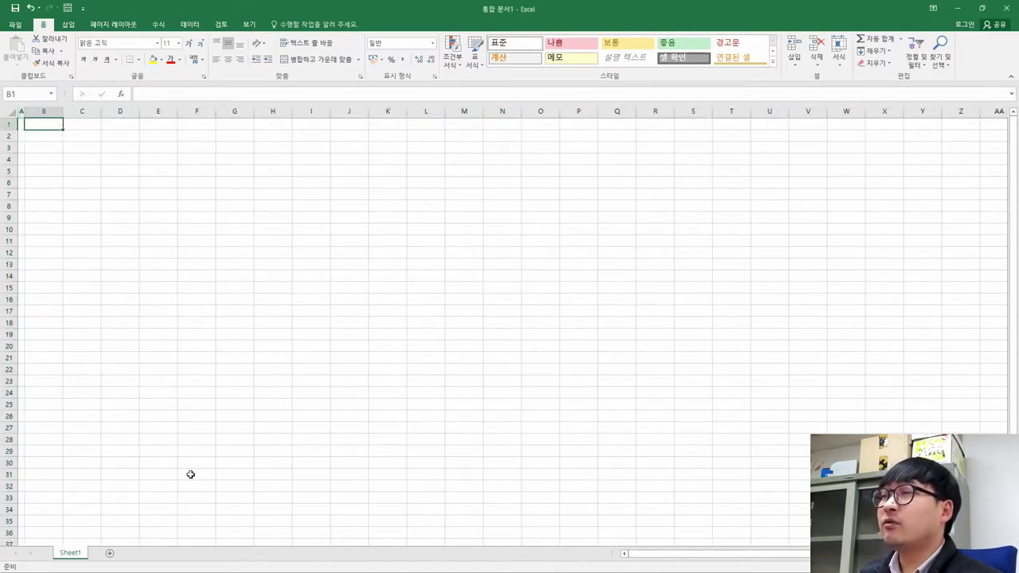
- Rename the sheet Sheet1 as 제1작업
{"action": "double_click", "coordinate": [69, 553]}
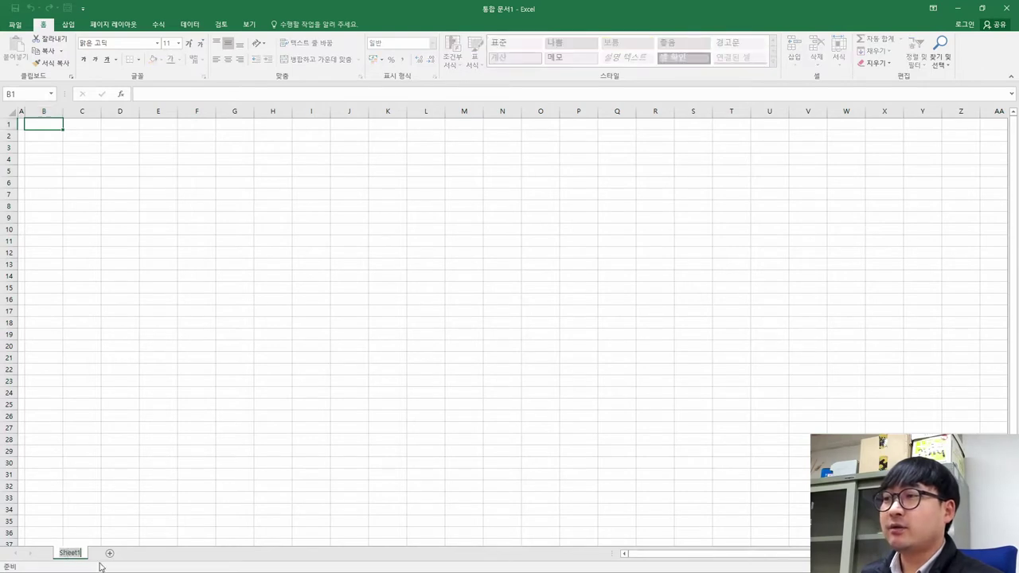
{"action": "type", "text": "wp1"}
{"action": "key", "text": "BackSpace"}
{"action": "key", "text": "BackSpace"}
{"action": "key", "text": "BackSpace"}
{"action": "key", "text": "Hangul"}
{"action": "type", "text": "제1작업"}
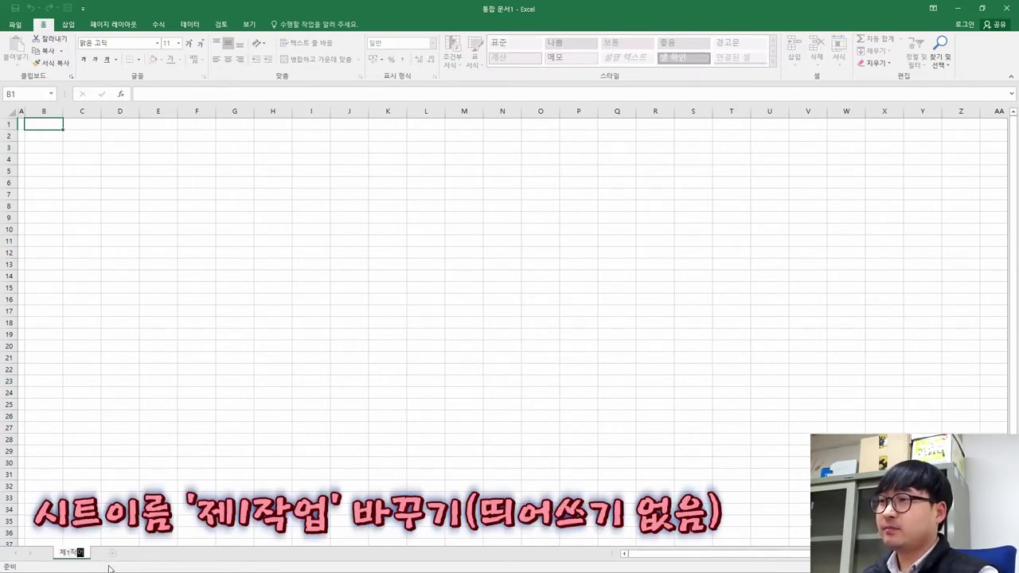
{"action": "key", "text": "Return"}
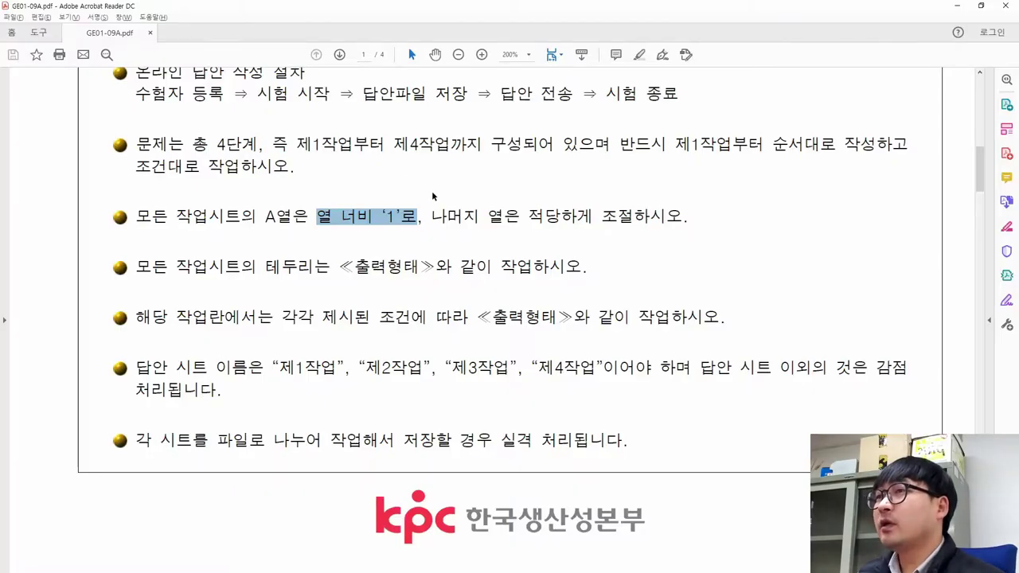
- Check the required task range in the exam PDF, then duplicate the 제1작업 sheet in Excel and rename the copy 제2작업
{"action": "scroll", "coordinate": [427, 247], "scroll_direction": "up", "scroll_amount": 1}
{"action": "left_click_drag", "start_coordinate": [298, 195], "coordinate": [482, 196]}
{"action": "key", "text": "alt+Tab"}
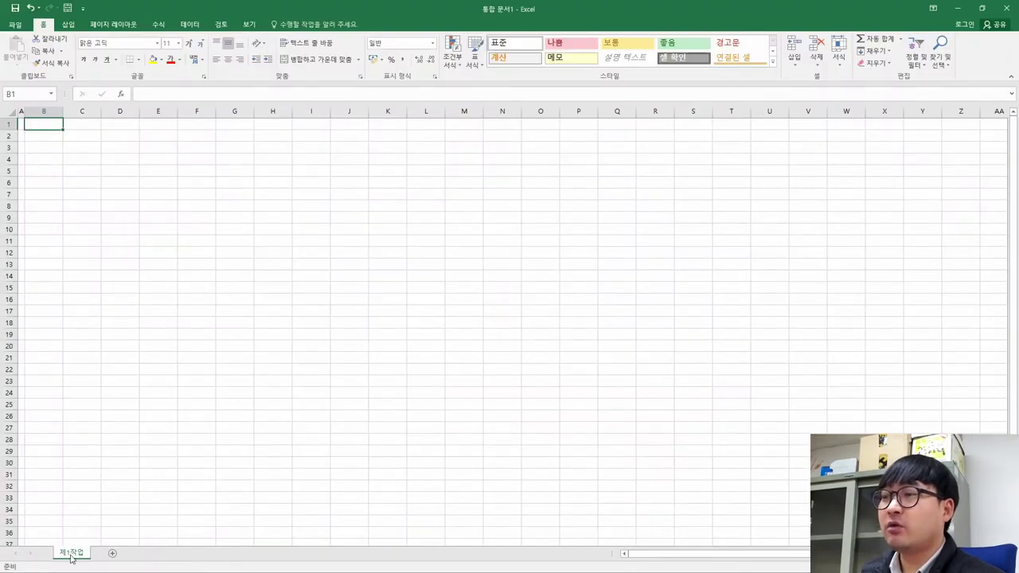
{"action": "left_click_drag", "start_coordinate": [71, 558], "coordinate": [104, 557]}
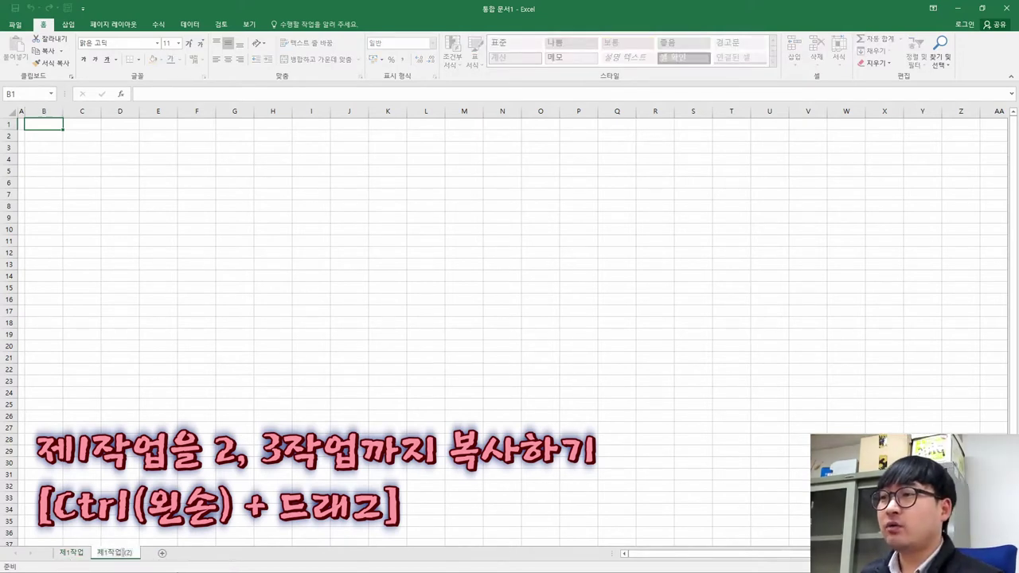
{"action": "key", "text": "BackSpace"}
{"action": "key", "text": "BackSpace"}
{"action": "key", "text": "BackSpace"}
{"action": "key", "text": "BackSpace"}
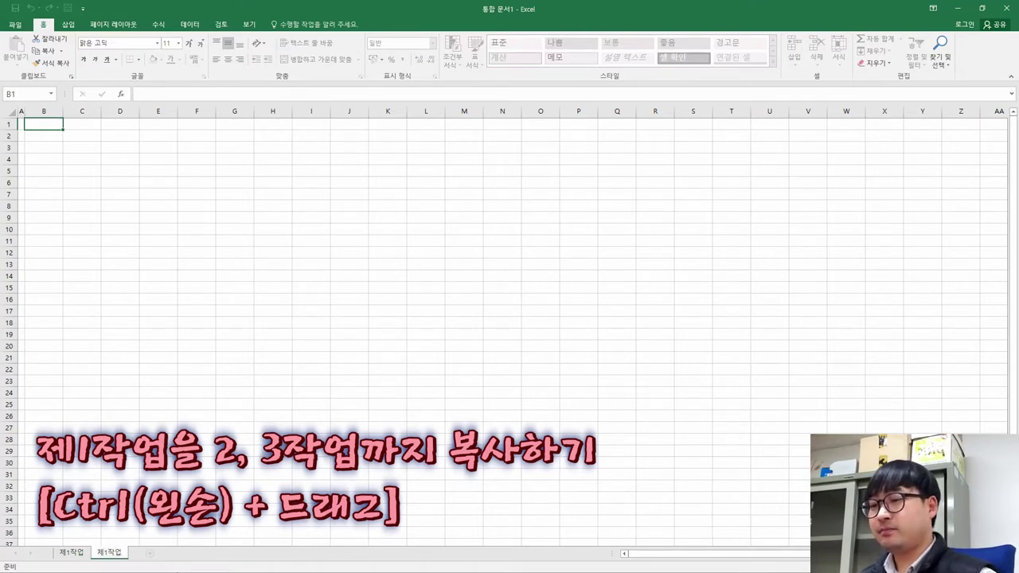
{"action": "key", "text": "BackSpace"}
{"action": "type", "text": "2"}
{"action": "key", "text": "Return"}
- Duplicate the 제2작업 sheet, rename the copy 제3작업, and return to the 제1작업 sheet
{"action": "left_click_drag", "start_coordinate": [118, 555], "coordinate": [147, 553]}
{"action": "double_click", "coordinate": [147, 552]}
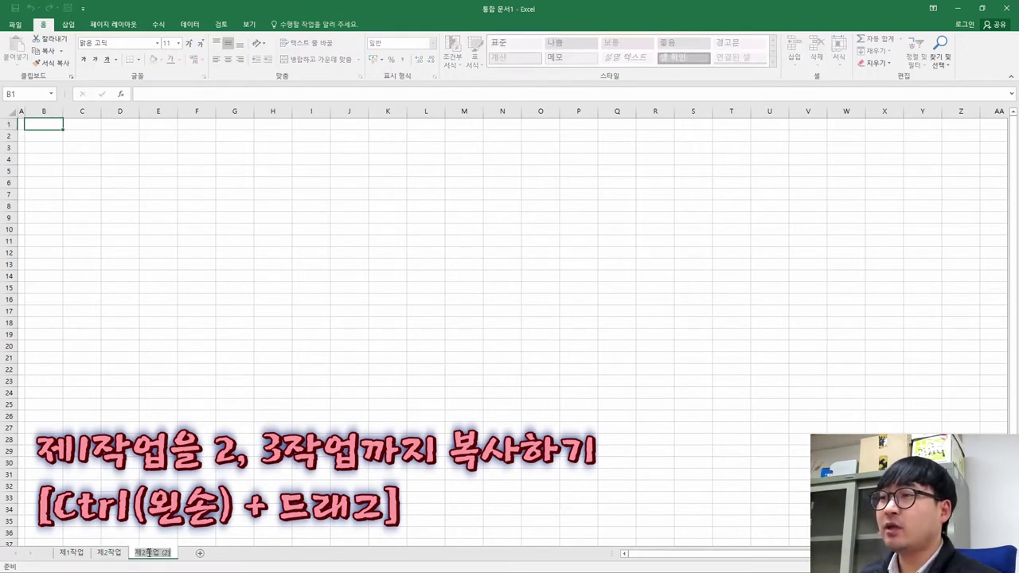
{"action": "left_click", "coordinate": [147, 553]}
{"action": "key", "text": "BackSpace"}
{"action": "type", "text": "3"}
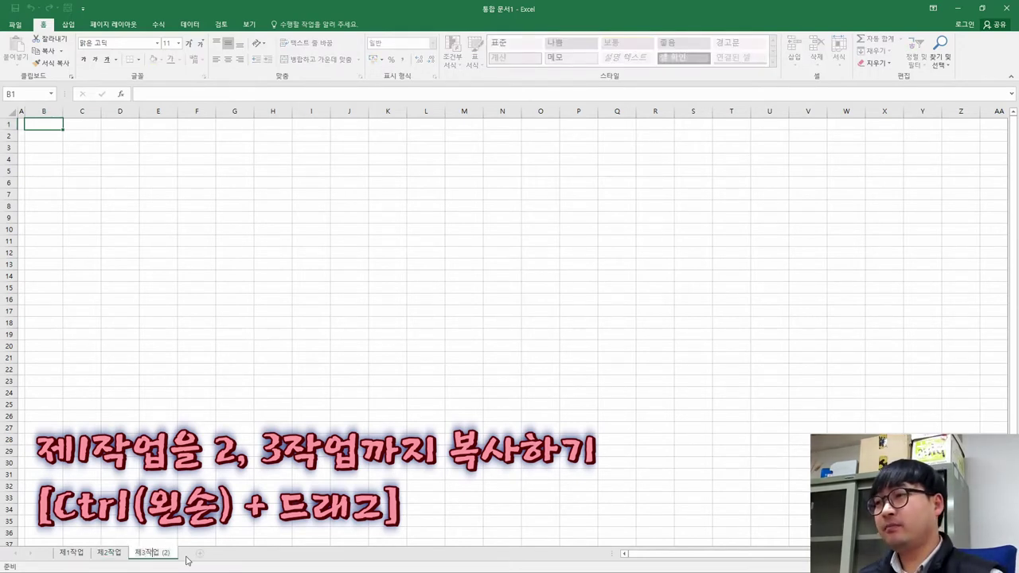
{"action": "key", "text": "BackSpace"}
{"action": "key", "text": "BackSpace"}
{"action": "key", "text": "BackSpace"}
{"action": "key", "text": "BackSpace"}
{"action": "key", "text": "Return"}
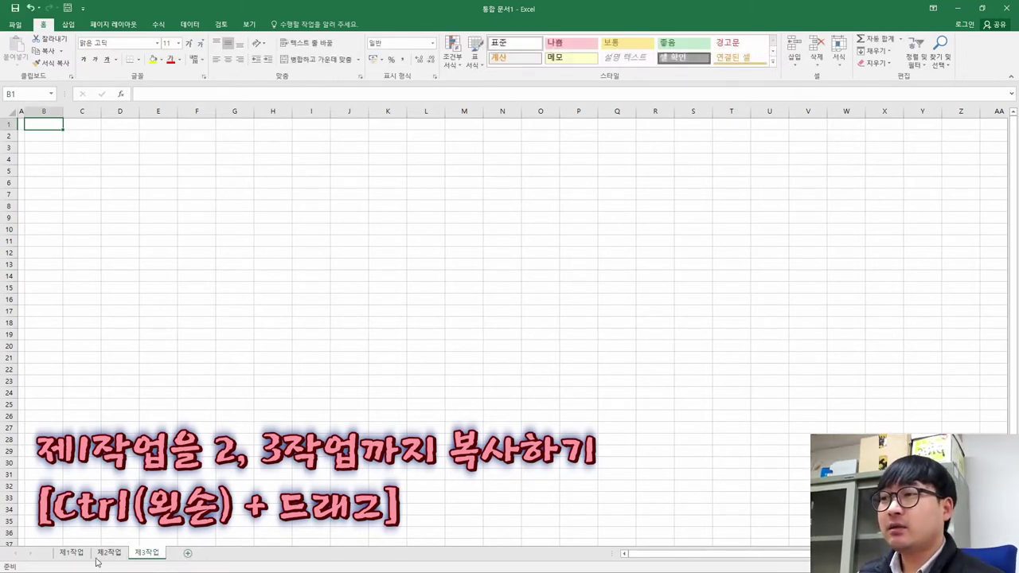
{"action": "left_click", "coordinate": [68, 557]}
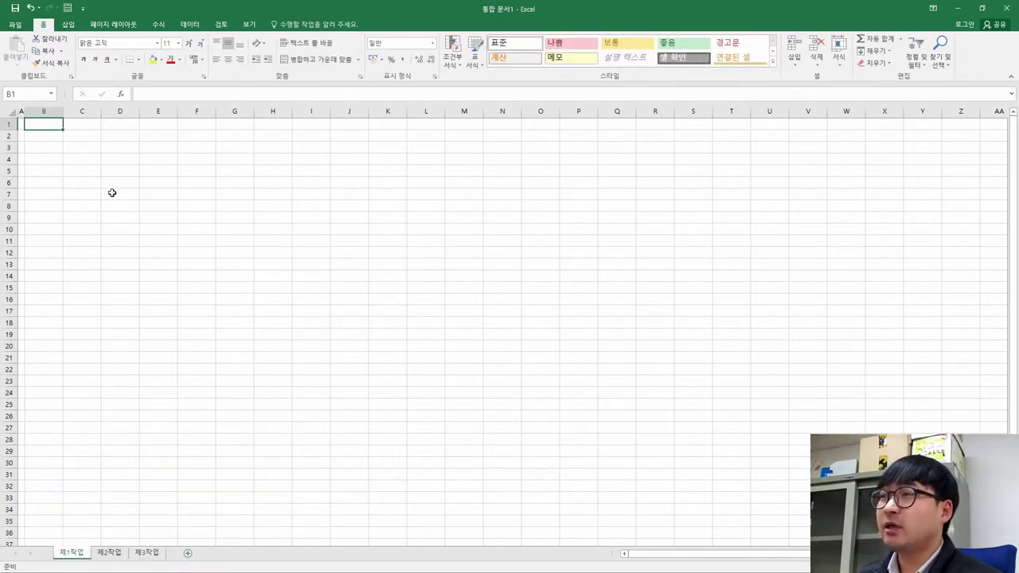
- Switch to the exam PDF and examine the first task's title text and the extent of its output table
{"action": "key", "text": "alt+Tab"}
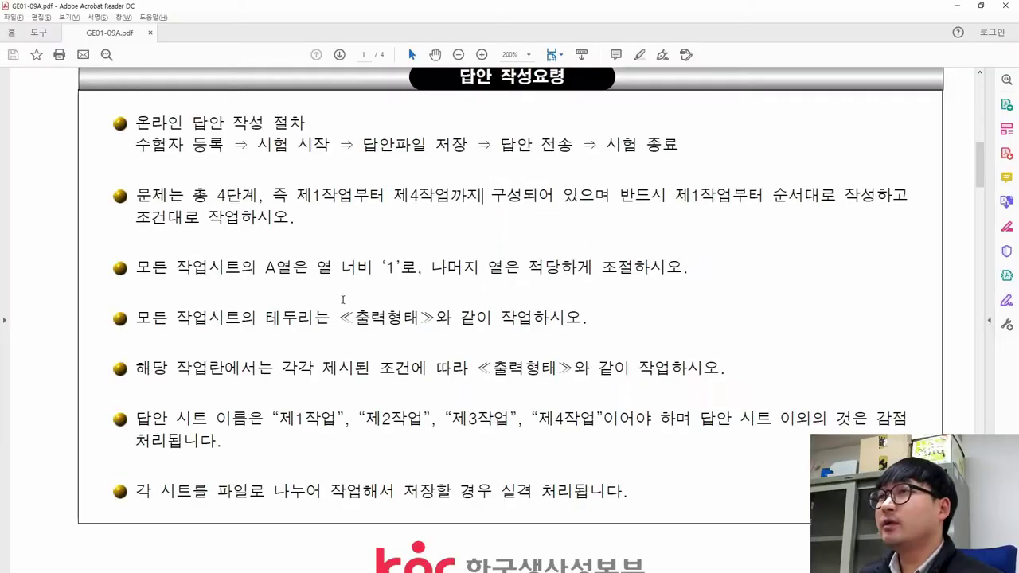
{"action": "scroll", "coordinate": [343, 299], "scroll_direction": "down", "scroll_amount": 10}
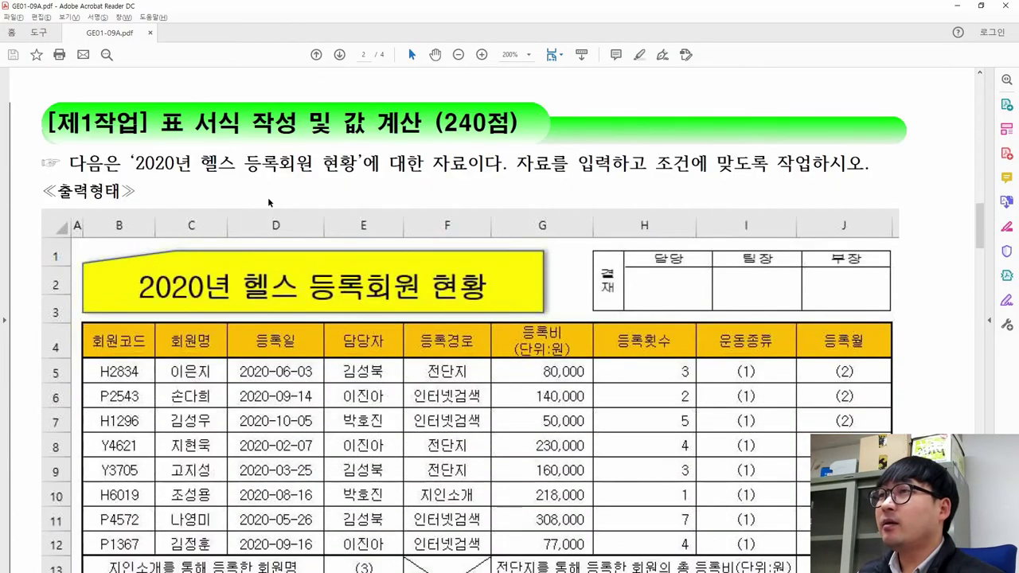
{"action": "left_click_drag", "start_coordinate": [136, 165], "coordinate": [361, 171]}
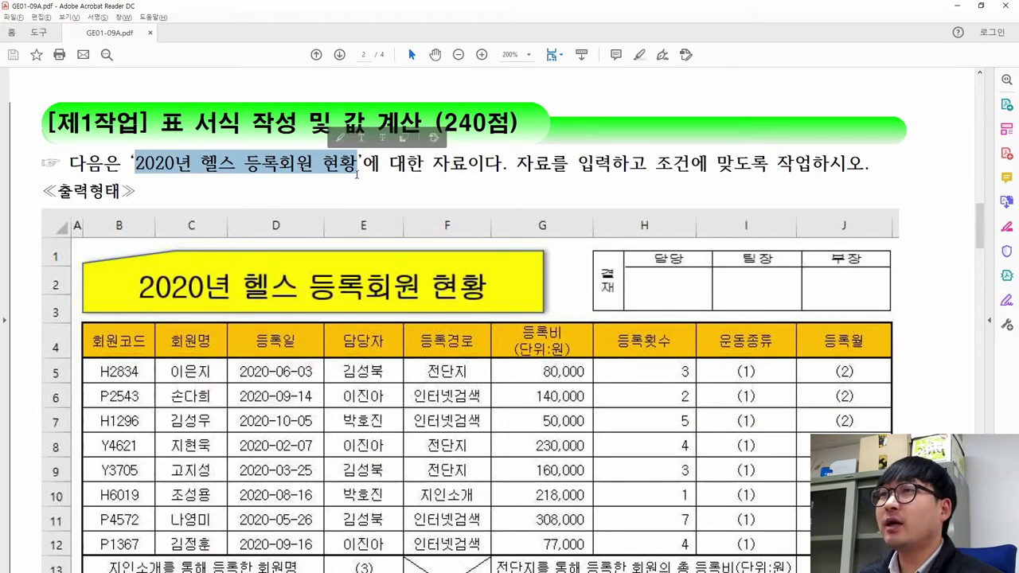
{"action": "scroll", "coordinate": [357, 172], "scroll_direction": "down", "scroll_amount": 3}
{"action": "left_click", "coordinate": [308, 215]}
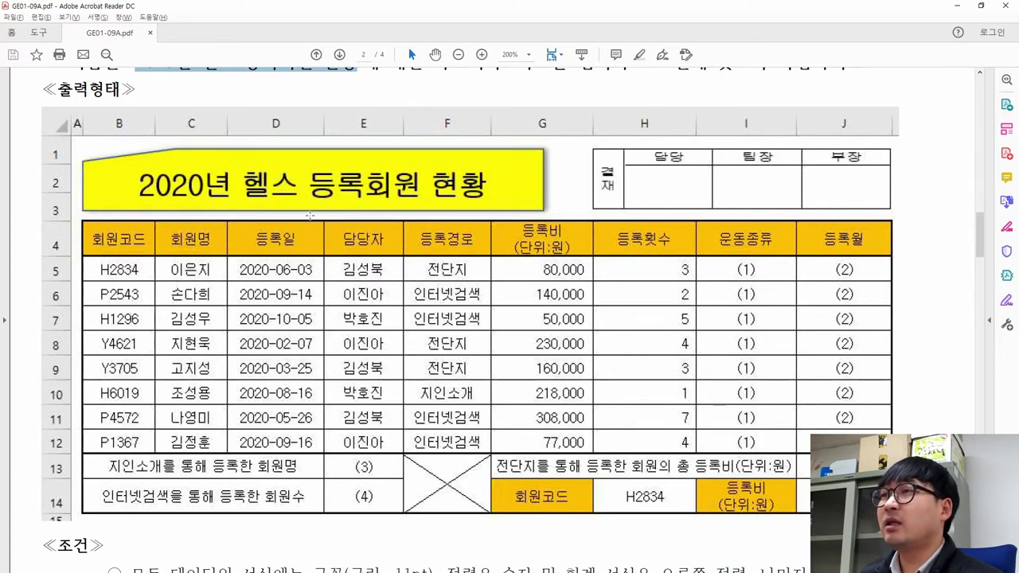
{"action": "left_click_drag", "start_coordinate": [83, 223], "coordinate": [890, 514]}
{"action": "key", "text": "alt+Tab"}
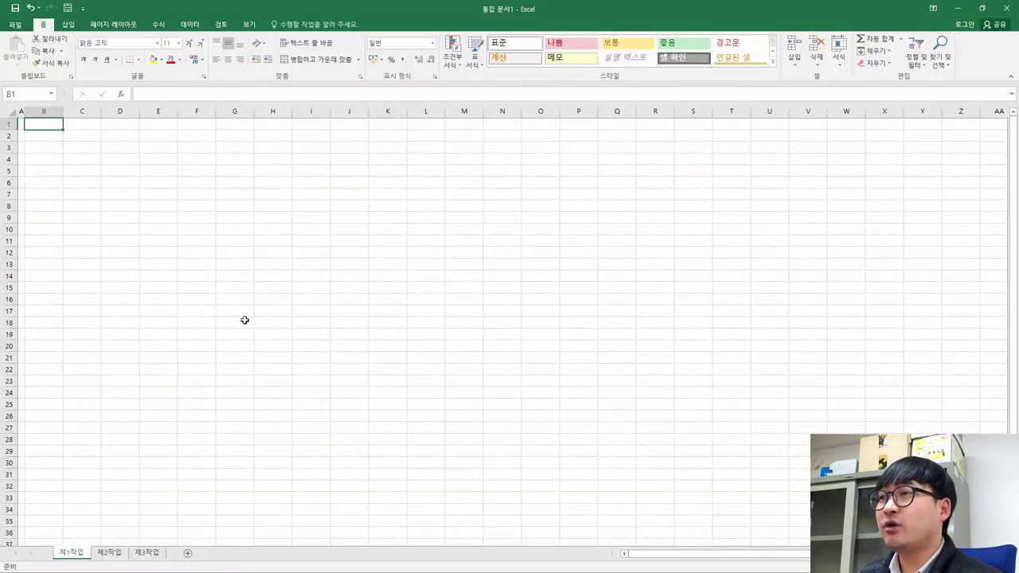
- Return to the exam PDF and study the first task's table in rows 4 to 14 and its column layout
{"action": "key", "text": "alt+Tab"}
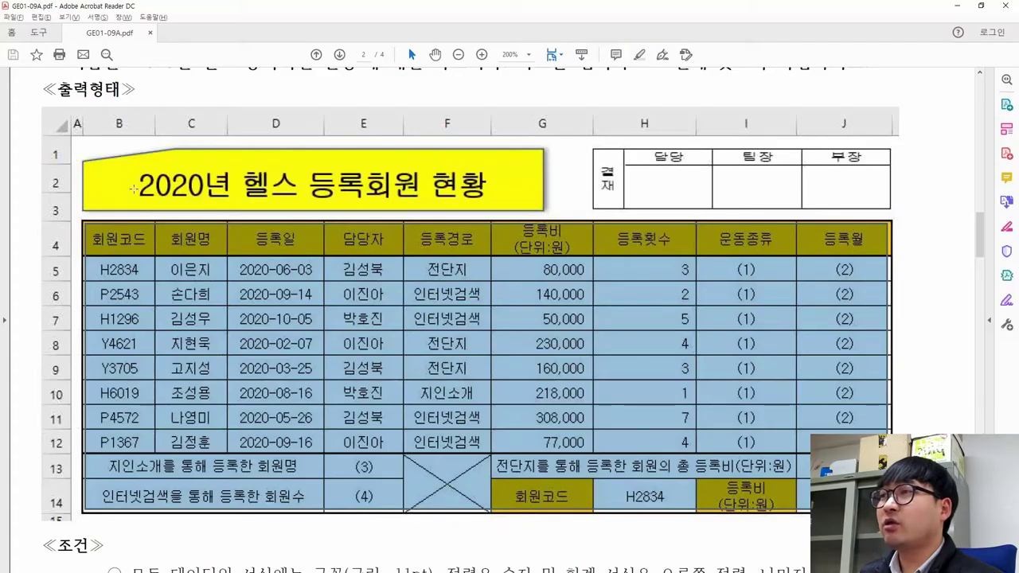
{"action": "double_click", "coordinate": [119, 126]}
{"action": "left_click_drag", "start_coordinate": [38, 231], "coordinate": [143, 248]}
{"action": "left_click_drag", "start_coordinate": [879, 505], "coordinate": [83, 223]}
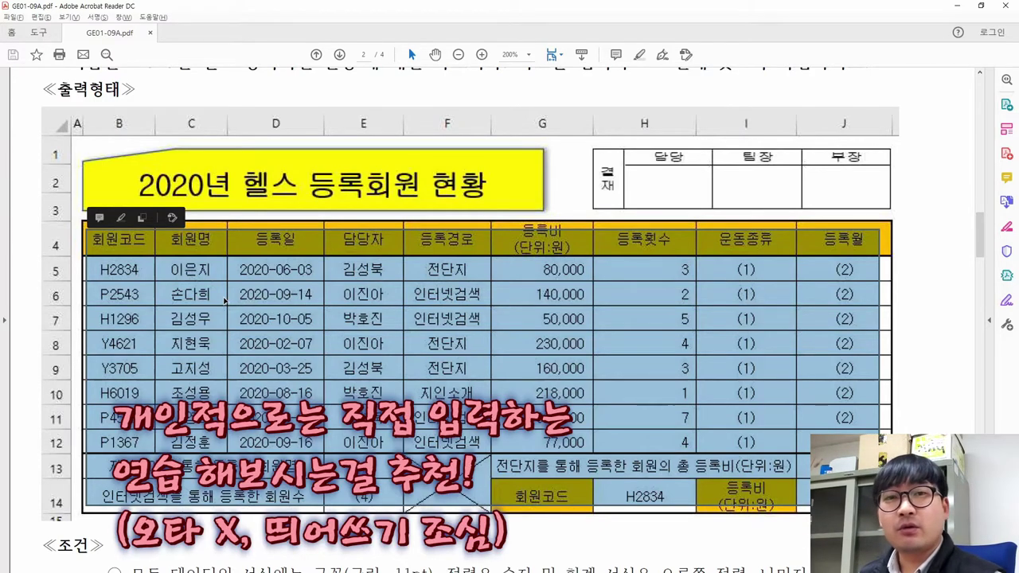
{"action": "left_click", "coordinate": [126, 270]}
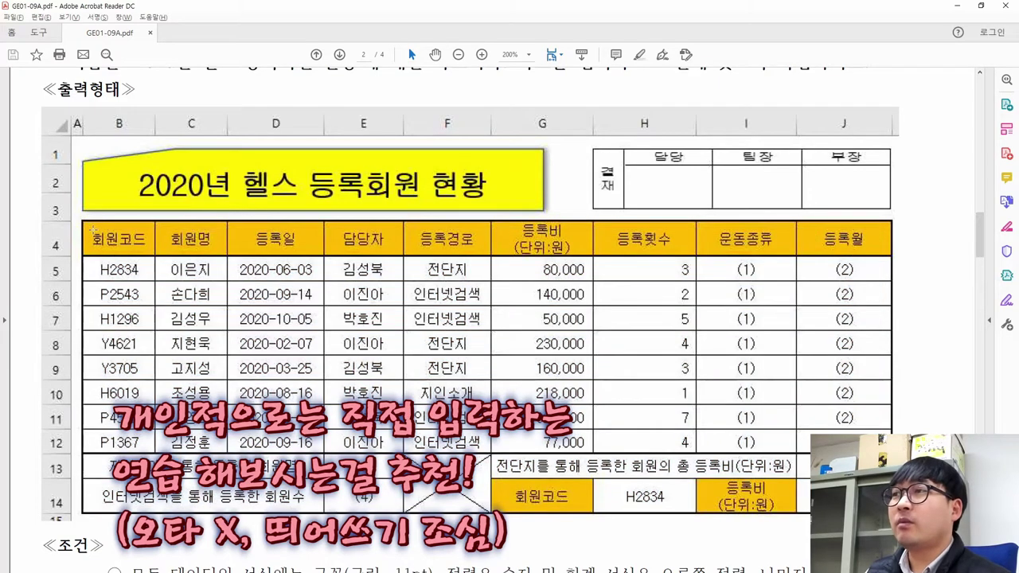
{"action": "left_click_drag", "start_coordinate": [99, 231], "coordinate": [883, 509]}
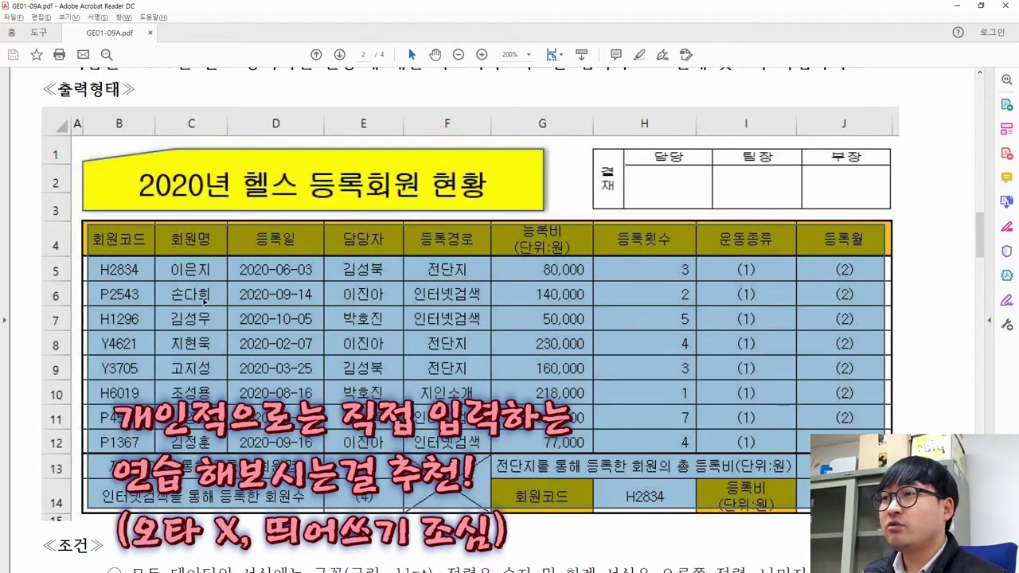
{"action": "left_click", "coordinate": [134, 259]}
{"action": "left_click_drag", "start_coordinate": [89, 226], "coordinate": [881, 511]}
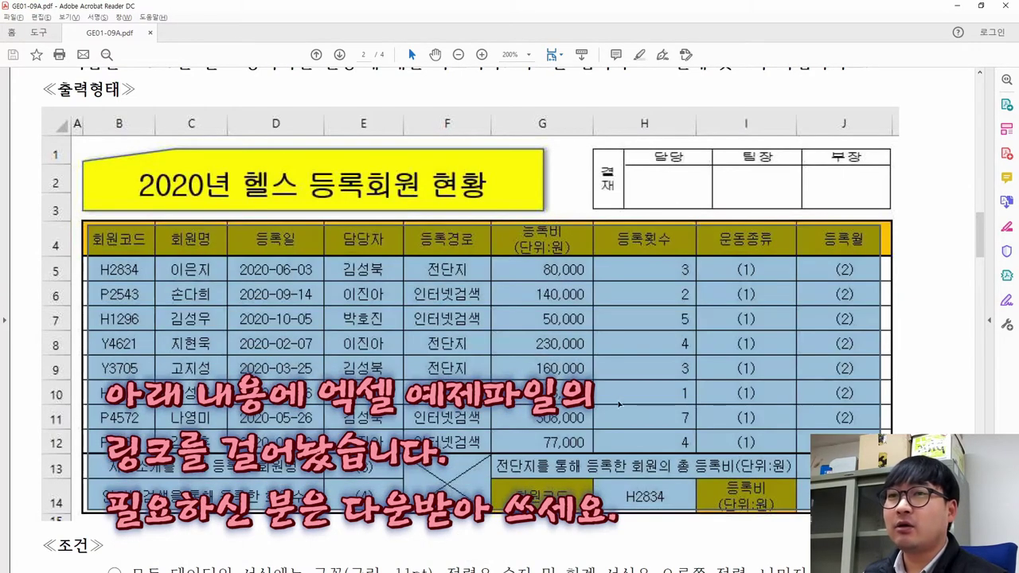
{"action": "left_click", "coordinate": [151, 275]}
{"action": "left_click_drag", "start_coordinate": [92, 231], "coordinate": [883, 510]}
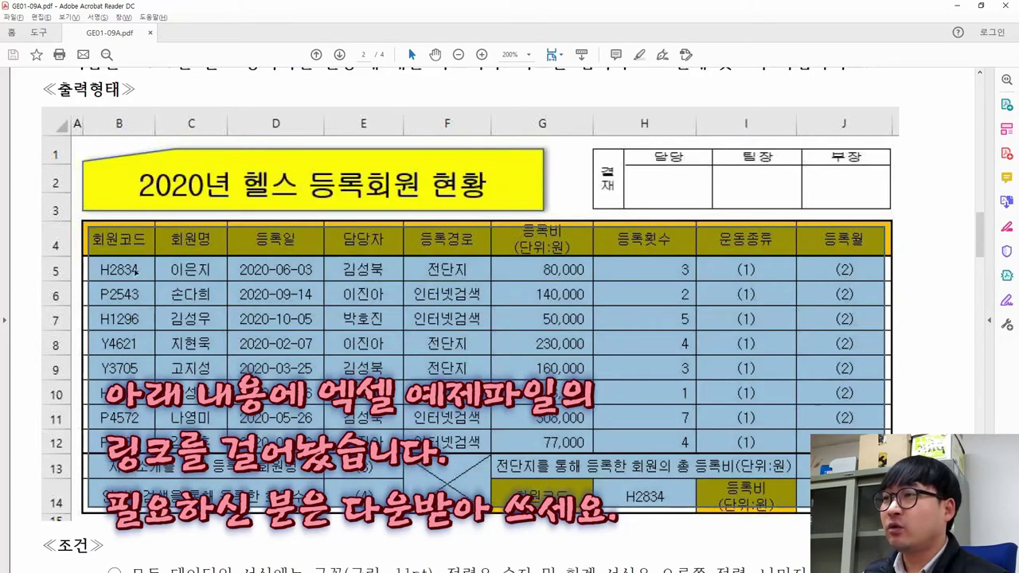
{"action": "left_click", "coordinate": [116, 245]}
{"action": "left_click", "coordinate": [151, 265]}
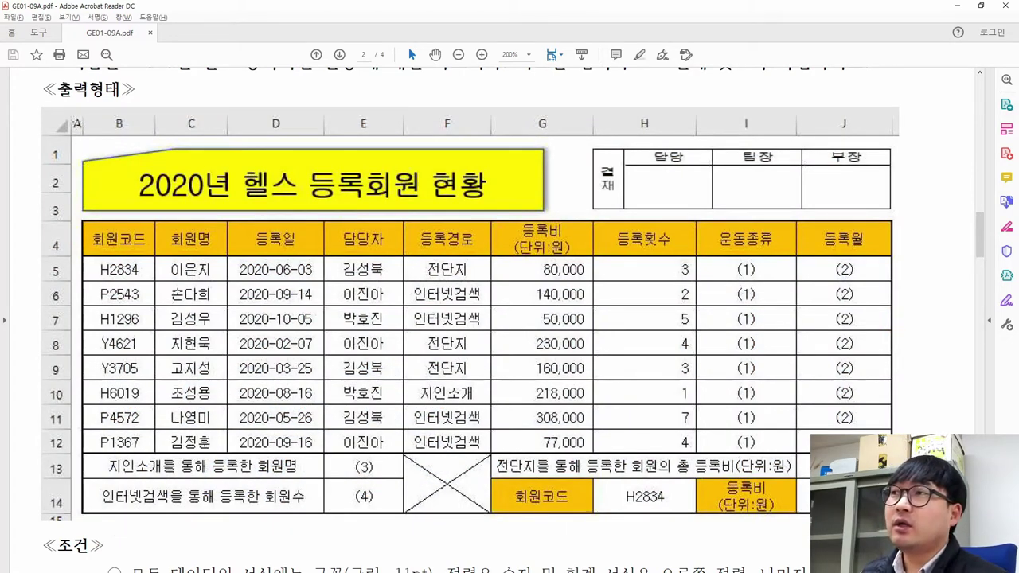
{"action": "left_click_drag", "start_coordinate": [65, 112], "coordinate": [570, 139]}
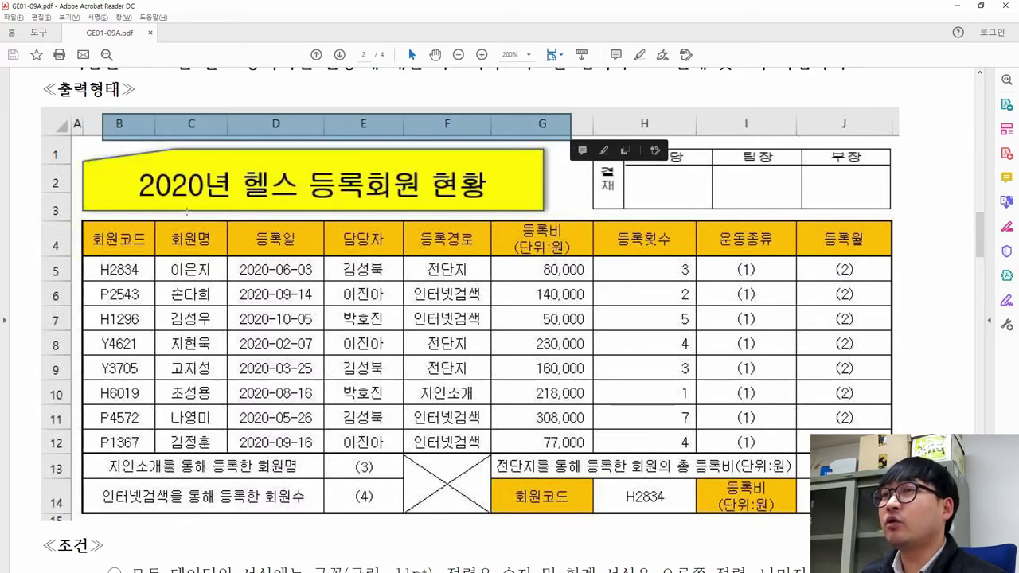
- Examine the row heights of the first task's output table in the exam PDF and compare them with the Excel sheet
{"action": "left_click_drag", "start_coordinate": [41, 144], "coordinate": [76, 398]}
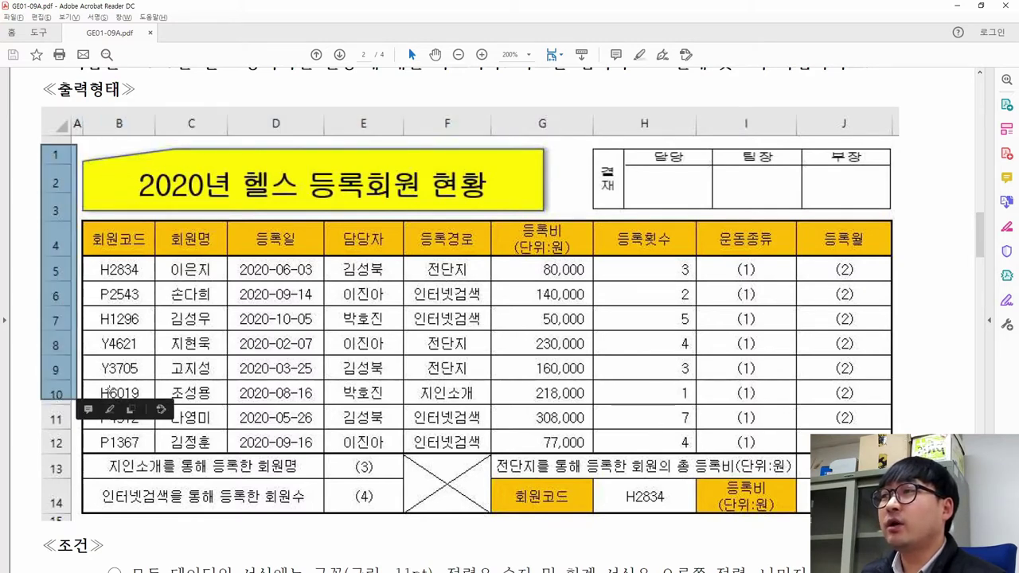
{"action": "left_click", "coordinate": [108, 391]}
{"action": "left_click", "coordinate": [127, 272]}
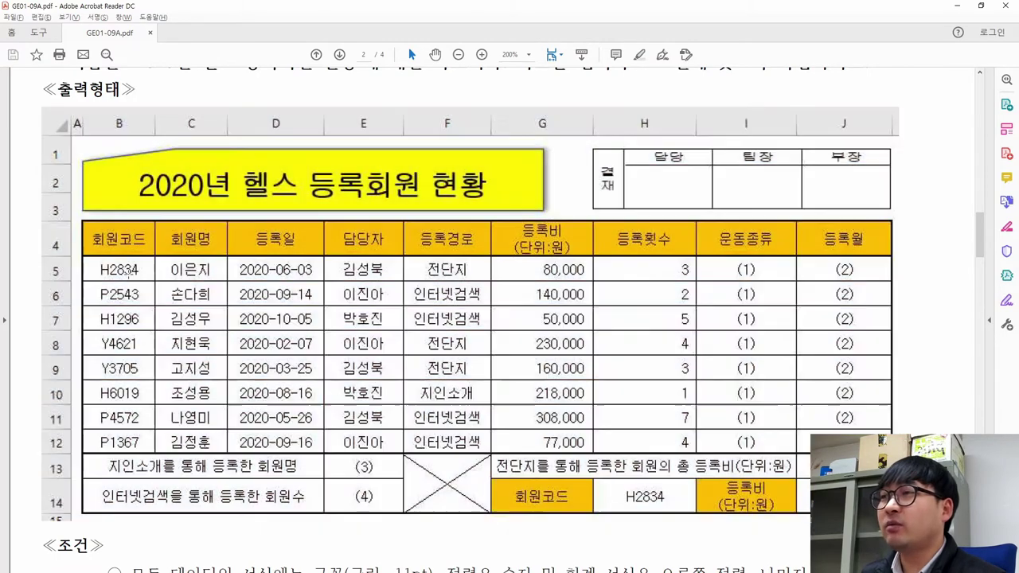
{"action": "left_click_drag", "start_coordinate": [41, 138], "coordinate": [80, 405]}
{"action": "key", "text": "alt+Tab"}
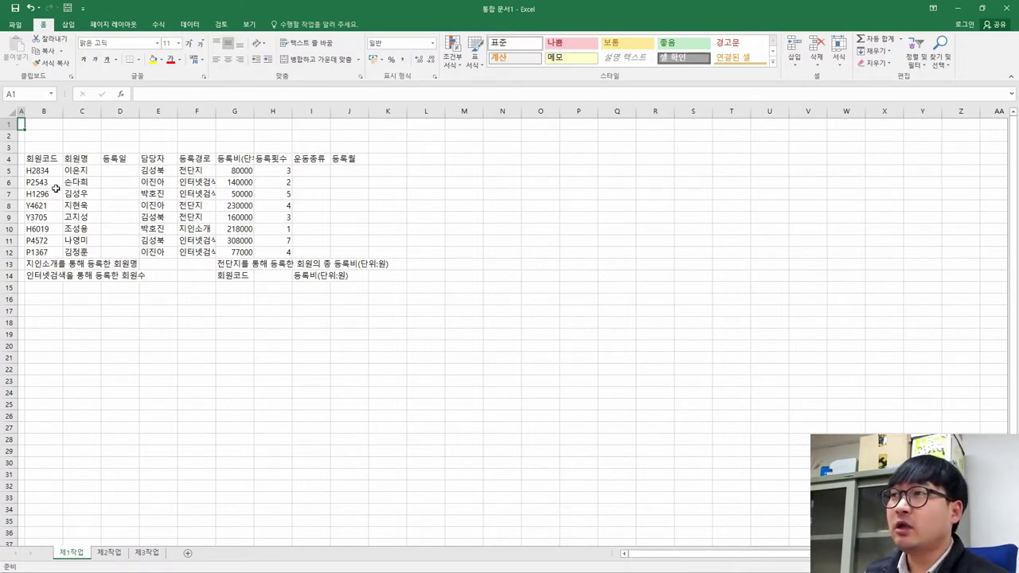
{"action": "key", "text": "alt+Tab"}
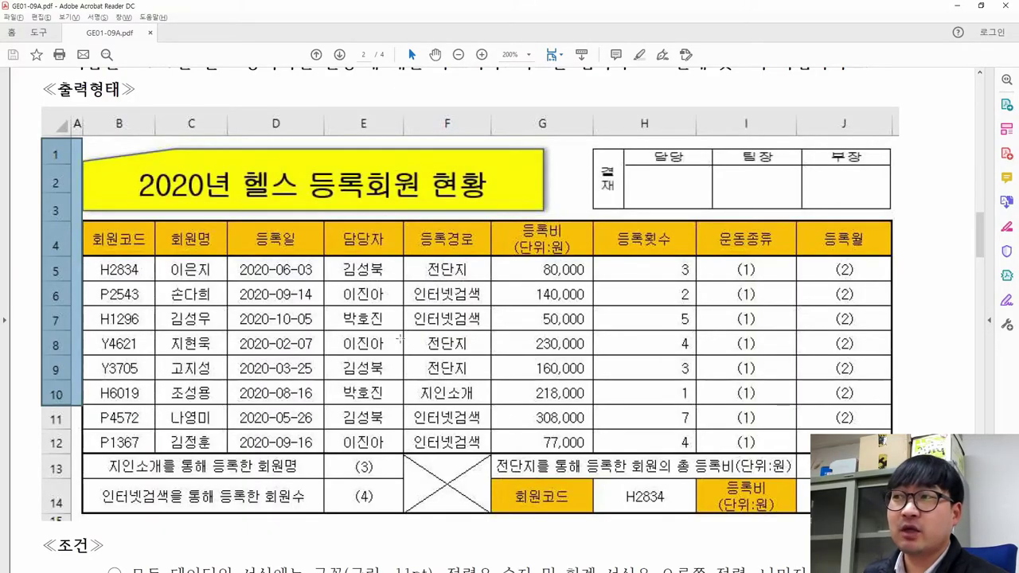
{"action": "key", "text": "alt+Tab"}
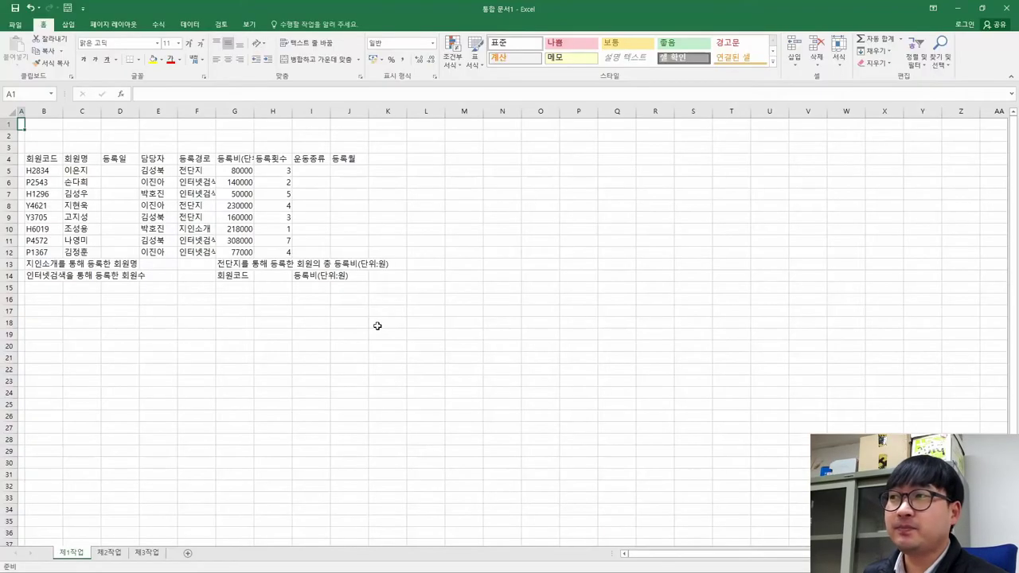
- Set the height of all rows in the 제1작업 sheet to 20
{"action": "left_click", "coordinate": [10, 113]}
{"action": "right_click", "coordinate": [14, 177]}
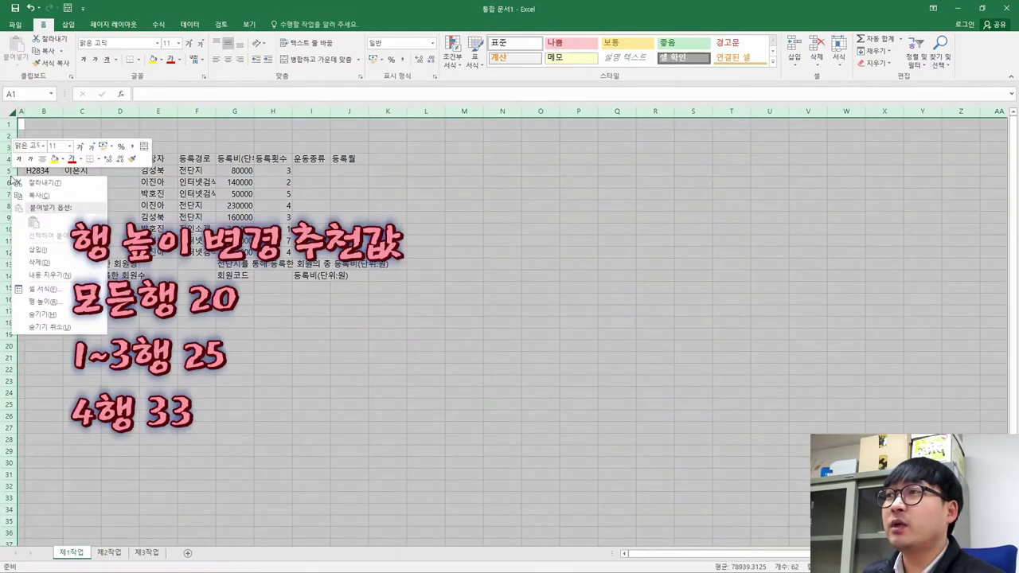
{"action": "left_click", "coordinate": [51, 304]}
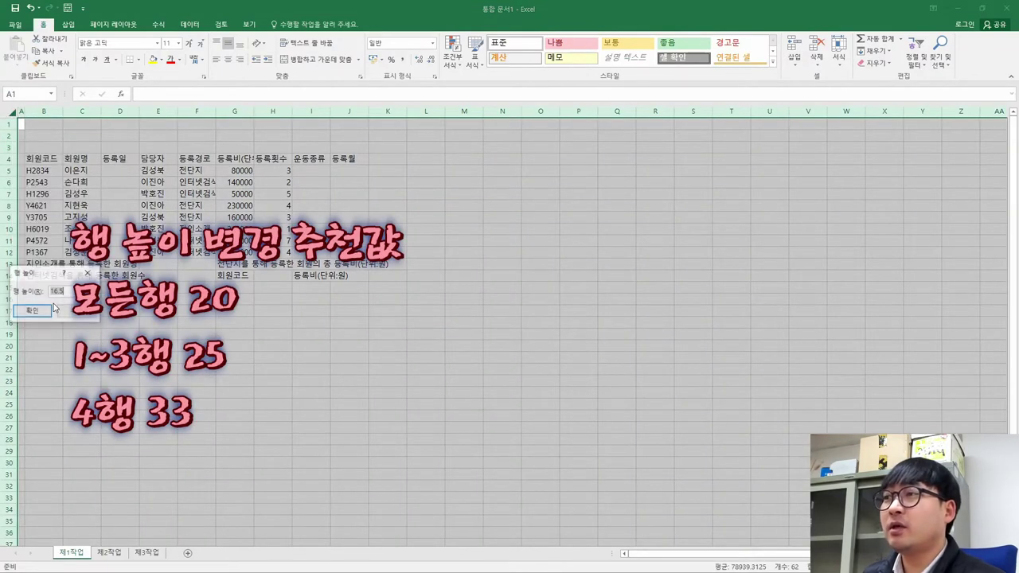
{"action": "type", "text": "20"}
{"action": "left_click", "coordinate": [52, 304]}
- Set the height of rows 1 to 3 to 25
{"action": "left_click_drag", "start_coordinate": [18, 132], "coordinate": [12, 125]}
{"action": "right_click", "coordinate": [15, 154]}
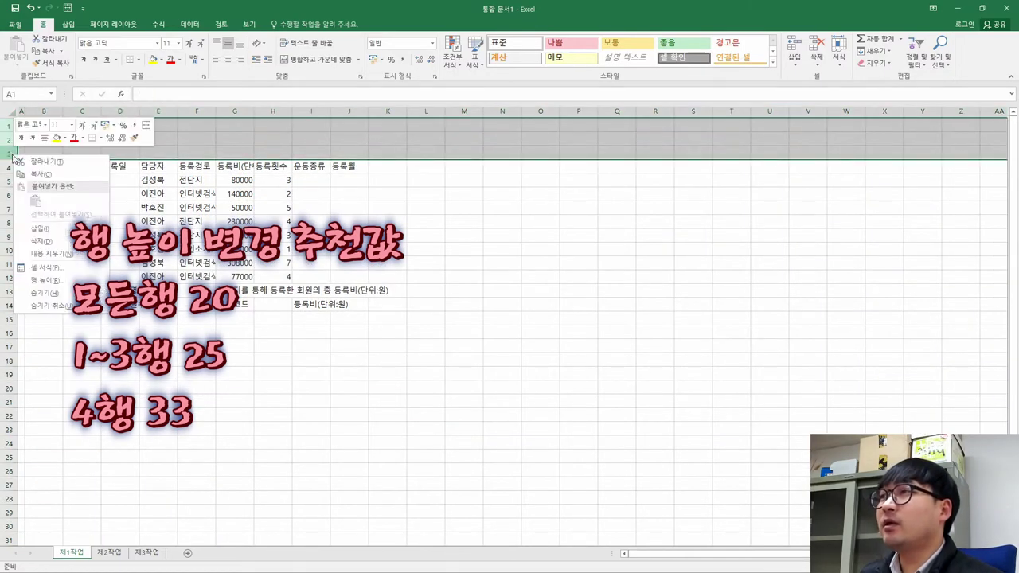
{"action": "left_click", "coordinate": [48, 269]}
{"action": "type", "text": "25"}
{"action": "key", "text": "Return"}
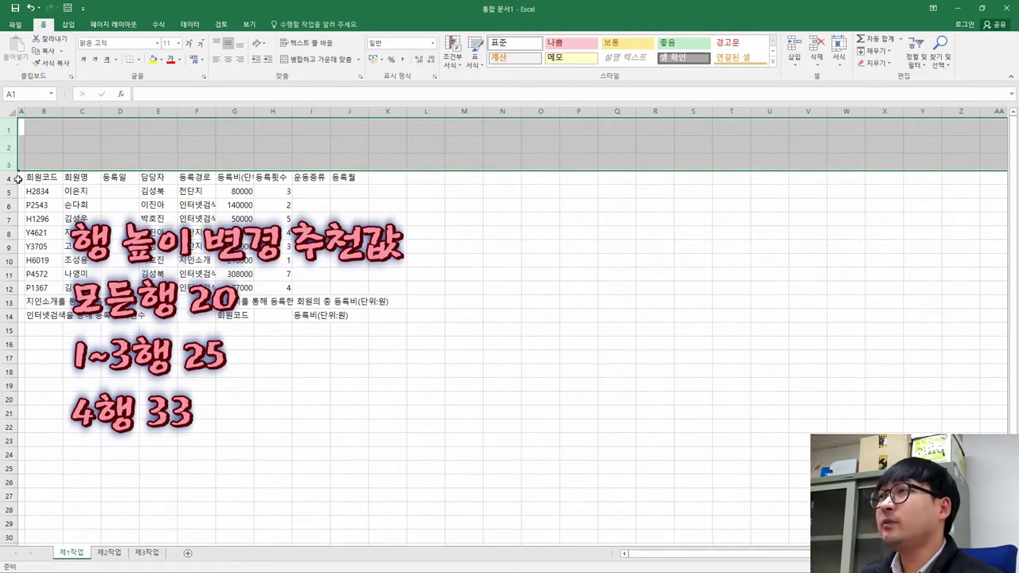
- Set the height of the header row, row 4, to 33
{"action": "right_click", "coordinate": [21, 180]}
{"action": "left_click", "coordinate": [43, 305]}
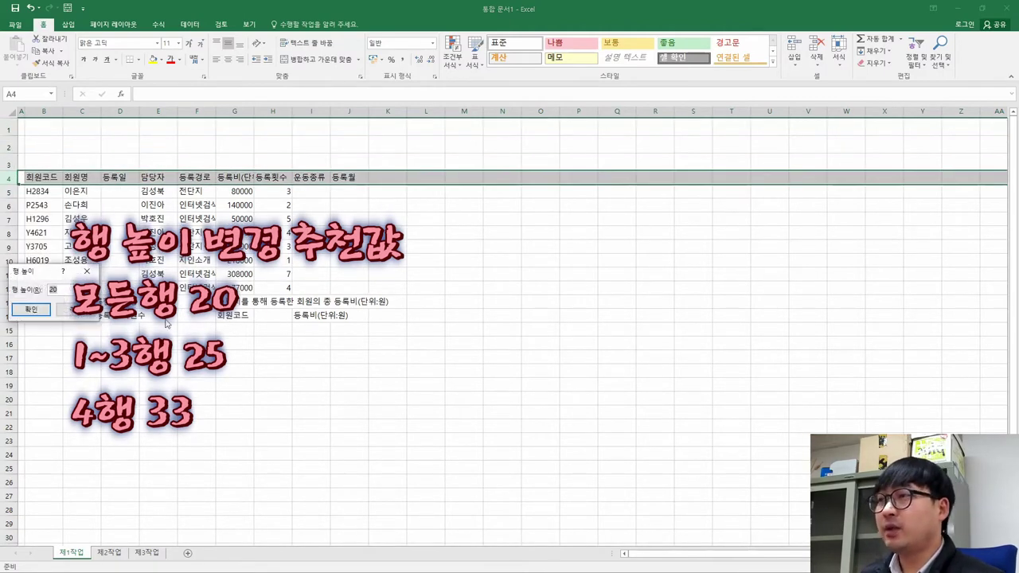
{"action": "type", "text": "33"}
{"action": "key", "text": "Return"}
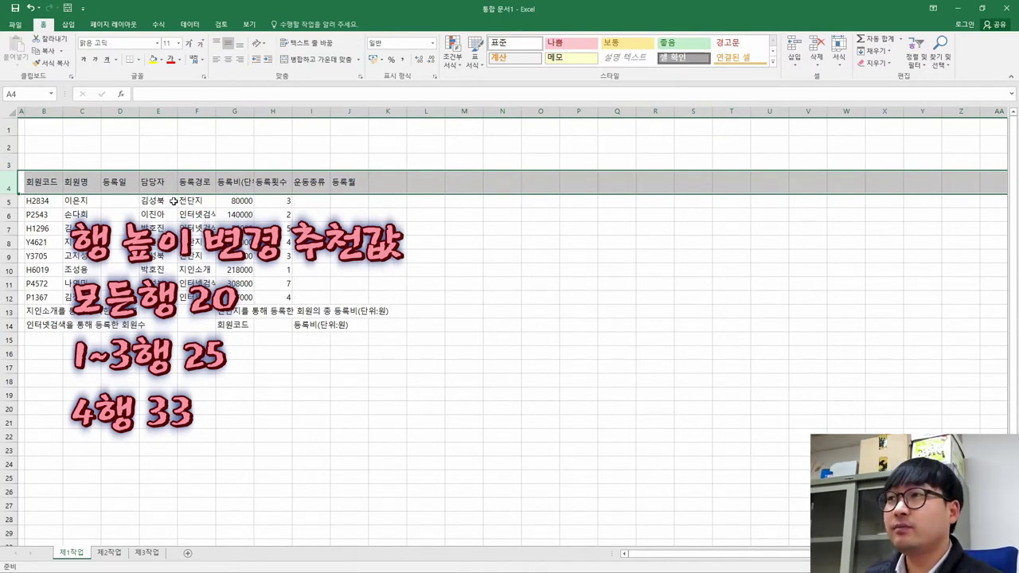
{"action": "left_click", "coordinate": [82, 214]}
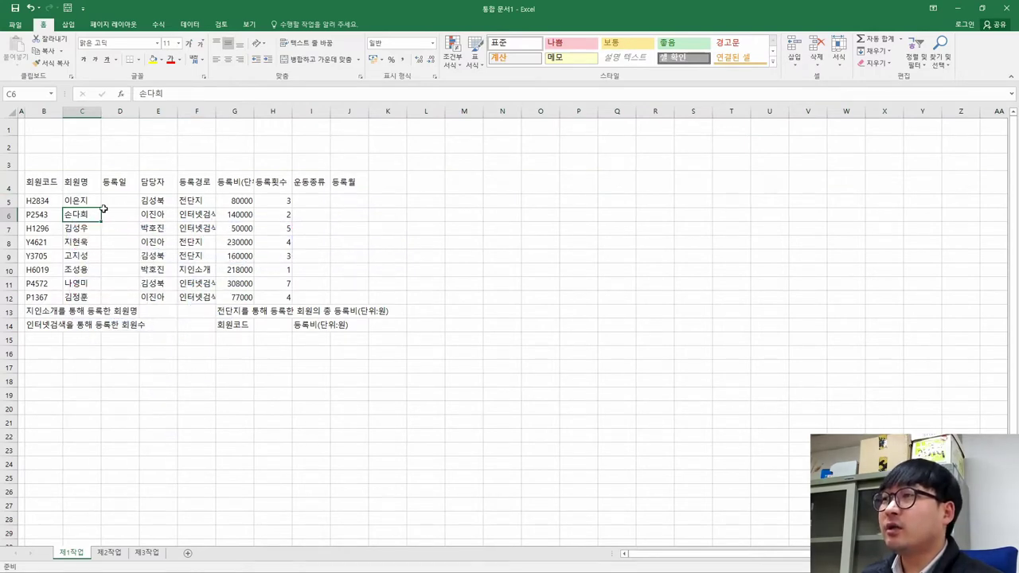
- Compare the header row with the exam PDF, examining how the 등록비(단위:원) heading is laid out, and return to Excel
{"action": "key", "text": "alt+Tab"}
{"action": "key", "text": "alt+Tab"}
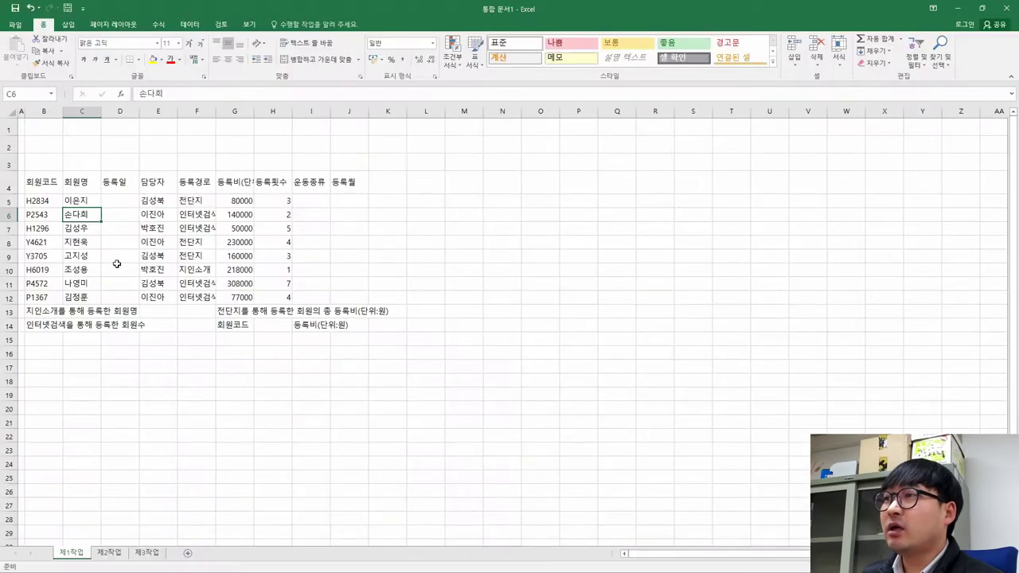
{"action": "key", "text": "alt+Tab"}
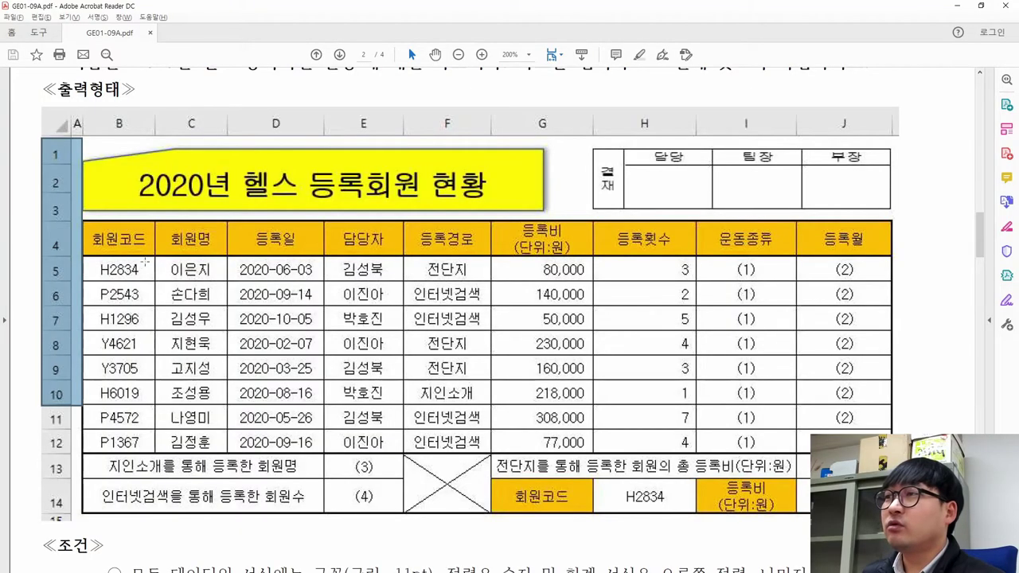
{"action": "key", "text": "alt+Tab"}
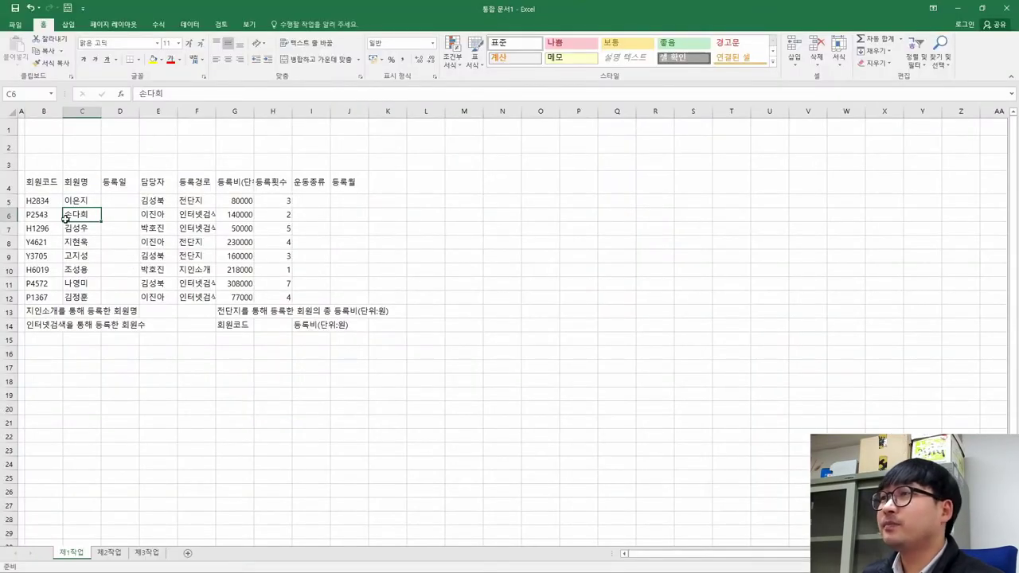
{"action": "left_click_drag", "start_coordinate": [45, 182], "coordinate": [344, 182]}
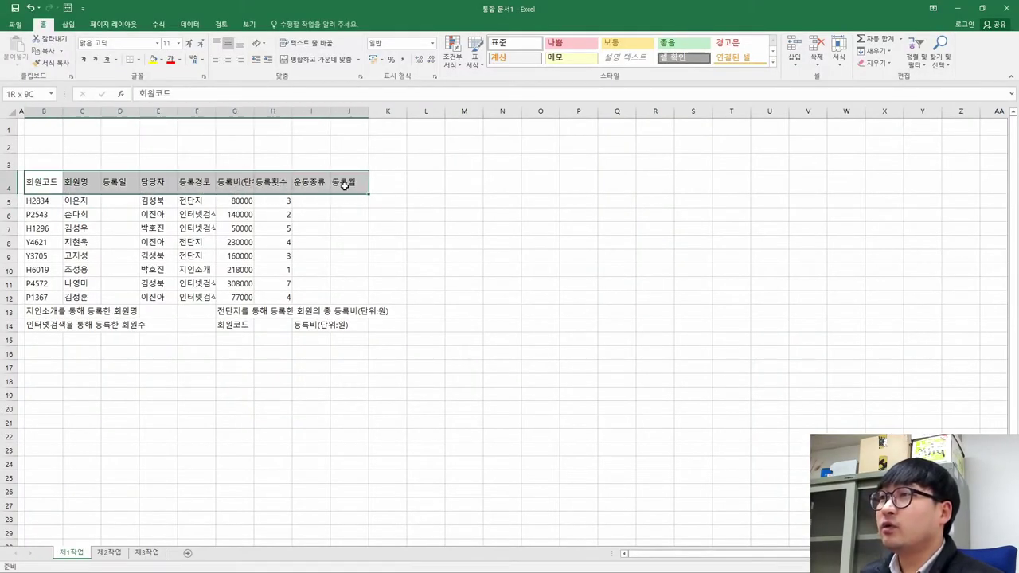
{"action": "left_click", "coordinate": [240, 183]}
{"action": "key", "text": "alt+Tab"}
{"action": "left_click_drag", "start_coordinate": [519, 225], "coordinate": [567, 250]}
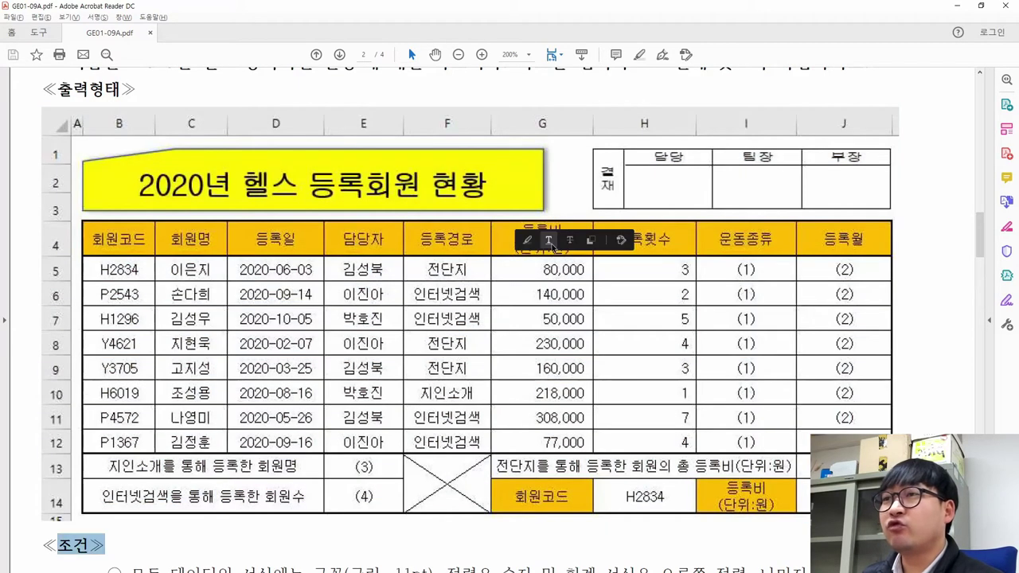
{"action": "left_click", "coordinate": [553, 230]}
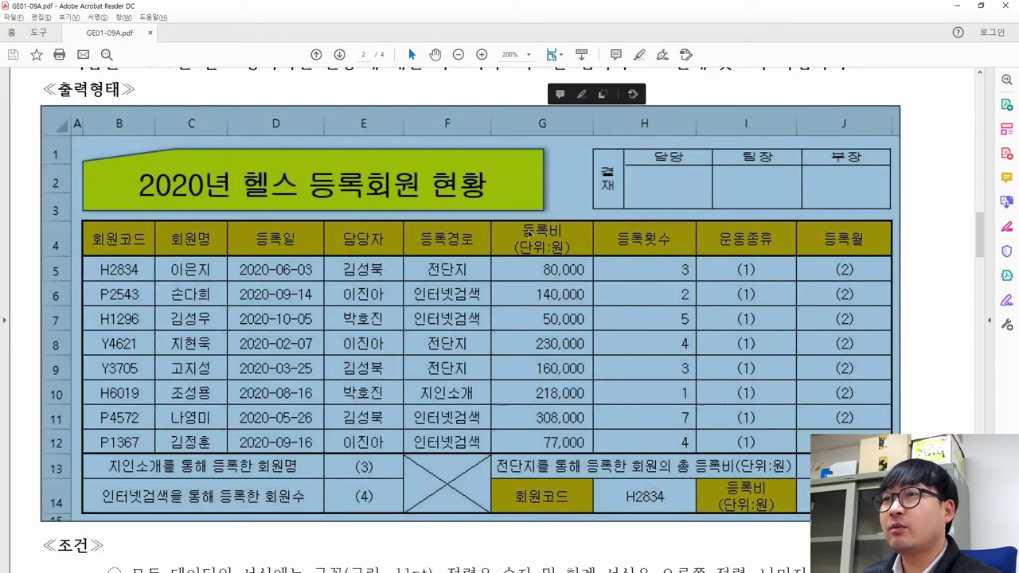
{"action": "key", "text": "alt+Tab"}
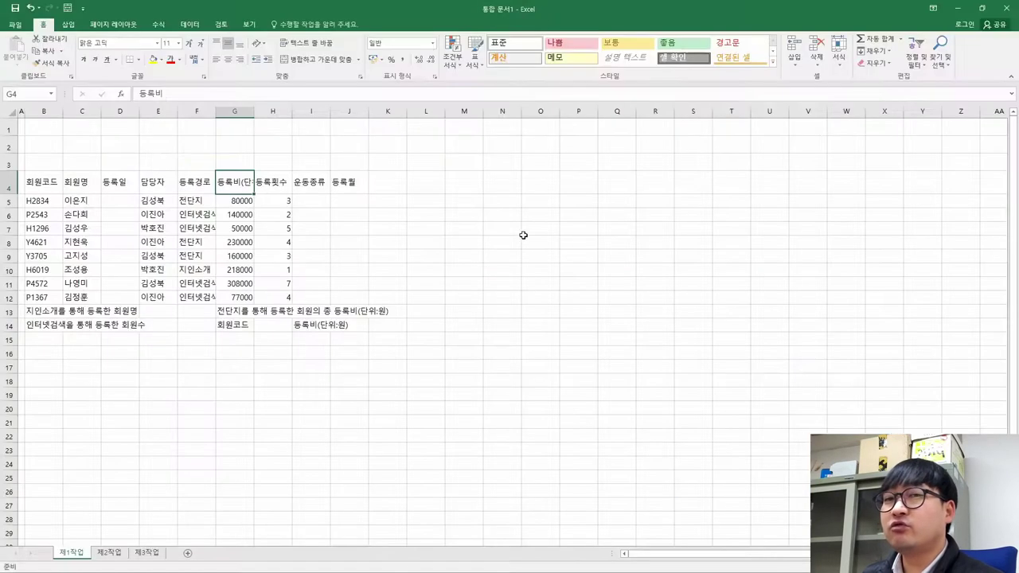
- Split the heading in G4 with a line break inside the cell, placing (단위:원) on a second line below 등록비
{"action": "double_click", "coordinate": [236, 182]}
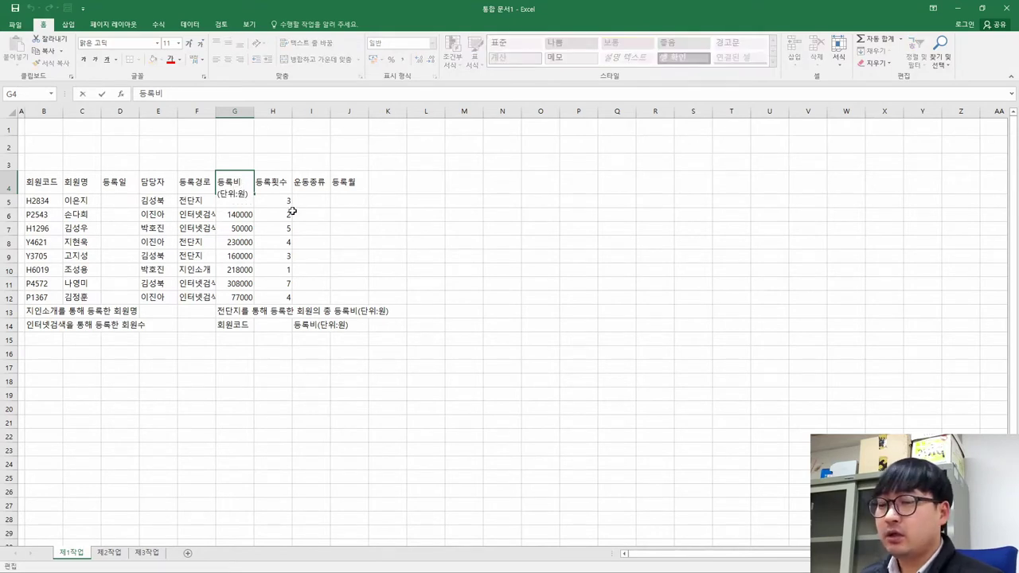
{"action": "key", "text": "Delete"}
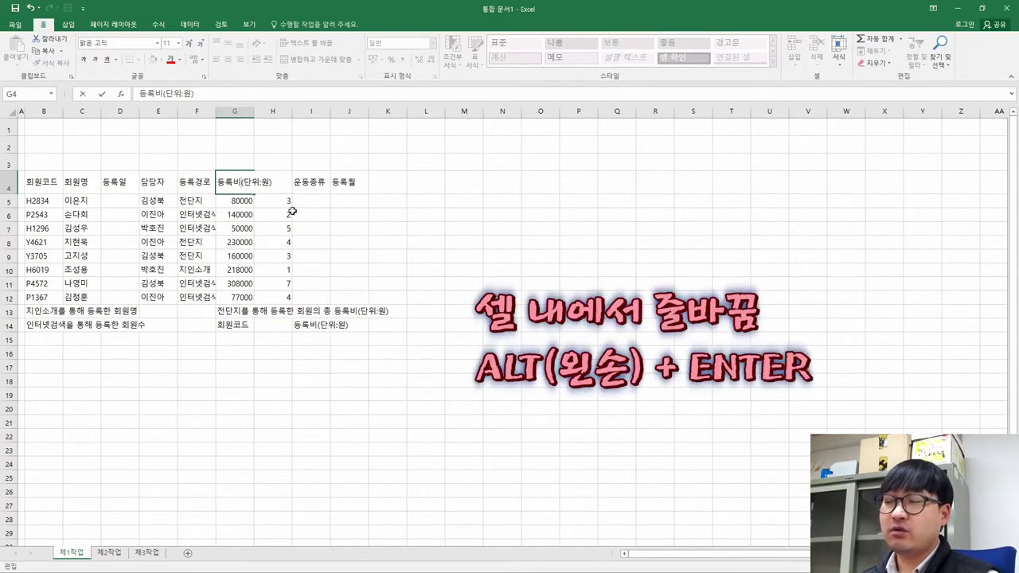
{"action": "key", "text": "alt+Return"}
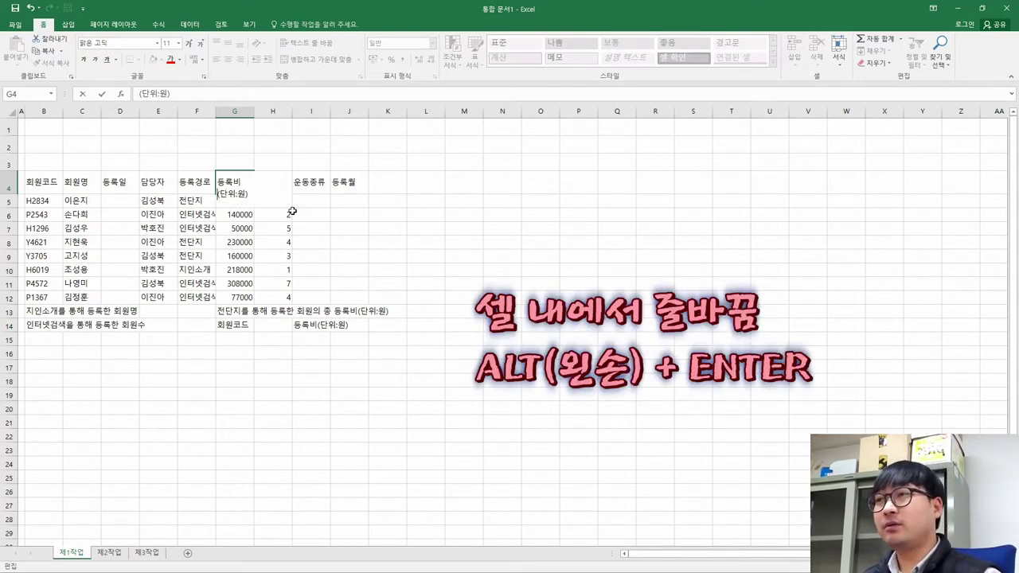
{"action": "key", "text": "Return"}
{"action": "key", "text": "Up"}
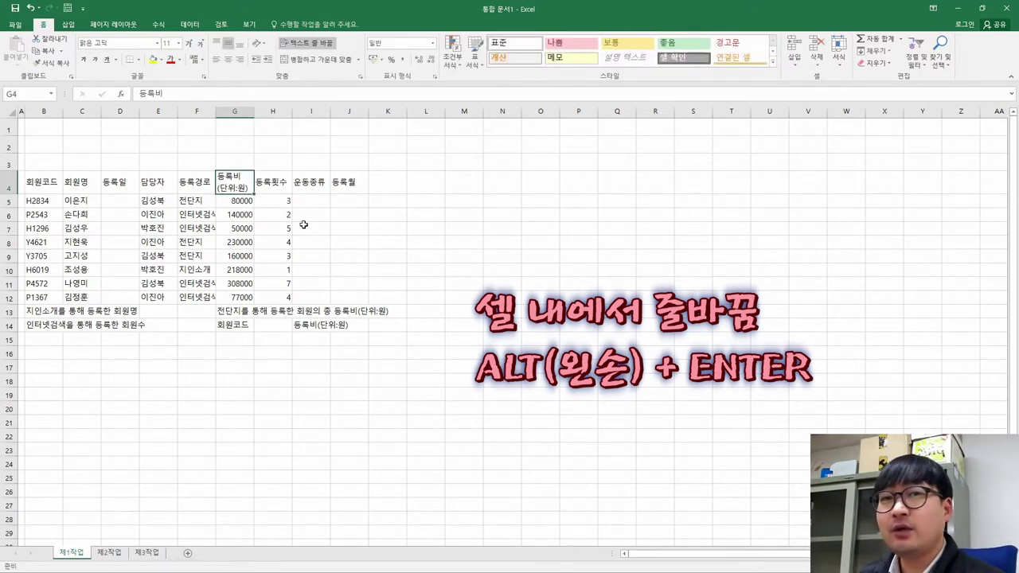
- Check the merged cells of rows 13 and 14 in the exam PDF, then merge and center B13:D13 and B14:D14 in Excel
{"action": "key", "text": "alt+Tab"}
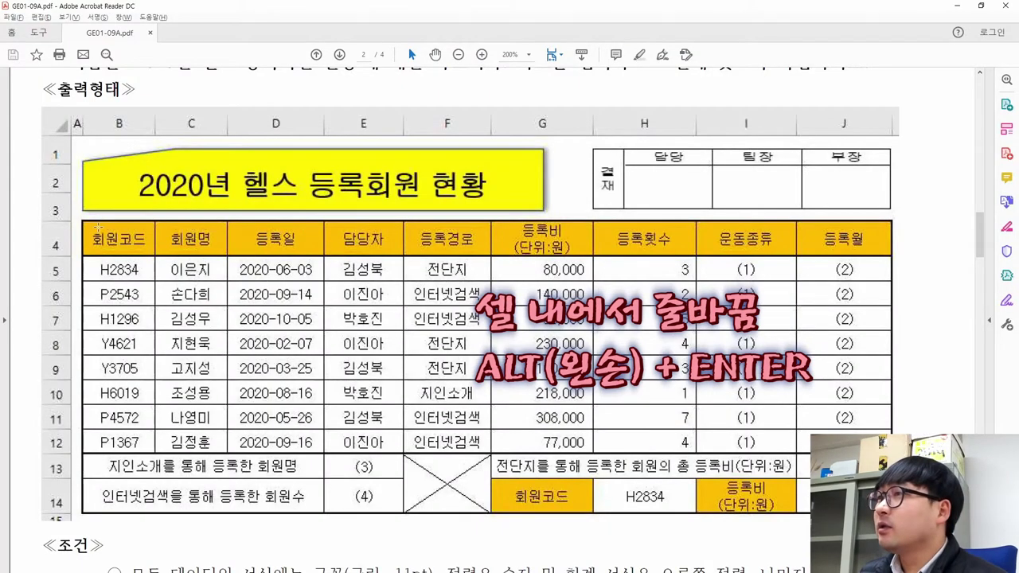
{"action": "left_click_drag", "start_coordinate": [97, 229], "coordinate": [305, 357]}
{"action": "left_click_drag", "start_coordinate": [105, 467], "coordinate": [303, 472]}
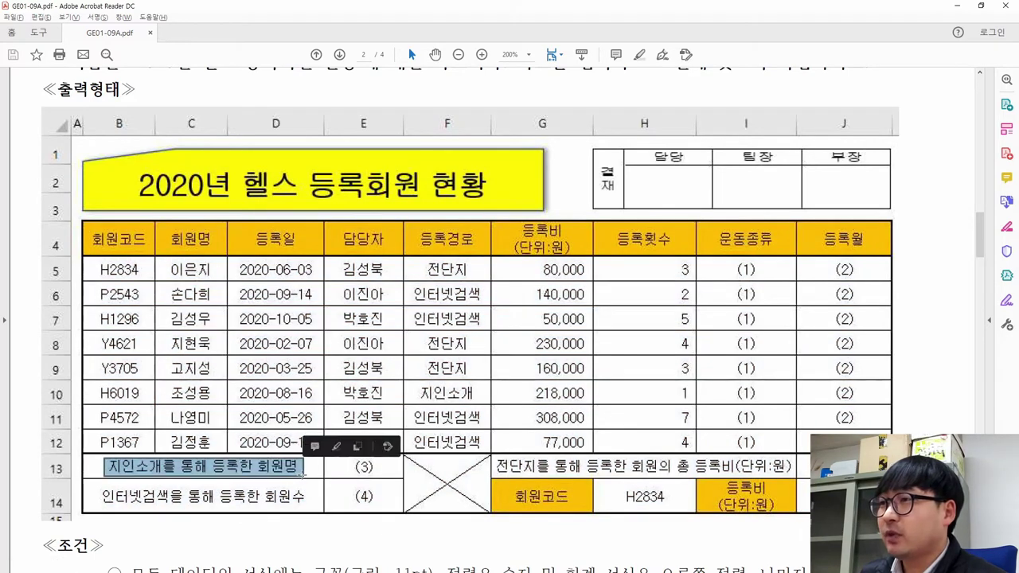
{"action": "left_click_drag", "start_coordinate": [103, 495], "coordinate": [308, 498]}
{"action": "mouse_move", "coordinate": [413, 464]}
{"action": "left_mouse_down"}
{"action": "mouse_move", "coordinate": [481, 508]}
{"action": "mouse_move", "coordinate": [575, 524]}
{"action": "mouse_move", "coordinate": [505, 458]}
{"action": "mouse_move", "coordinate": [769, 470]}
{"action": "left_mouse_up"}
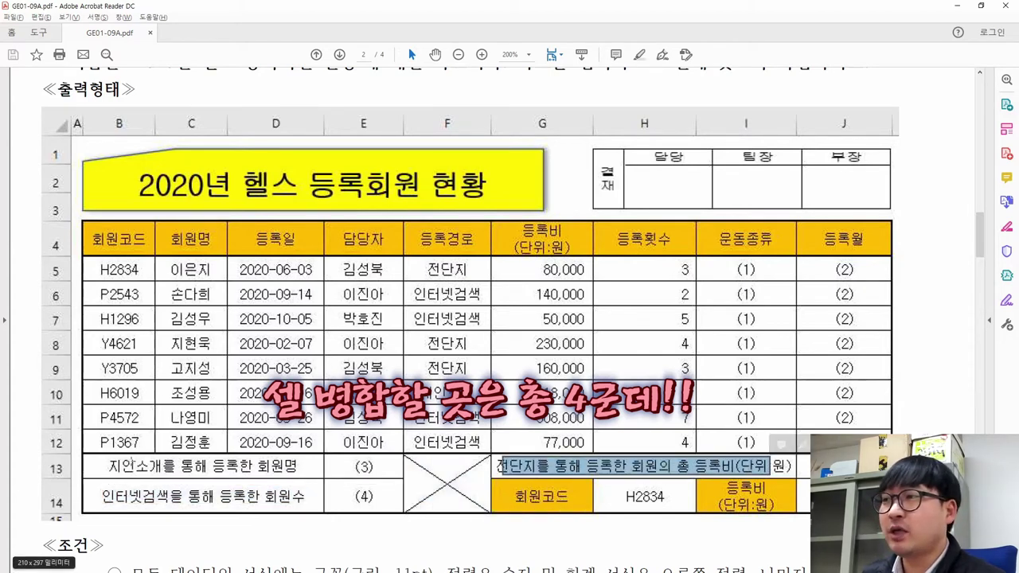
{"action": "key", "text": "alt+Tab"}
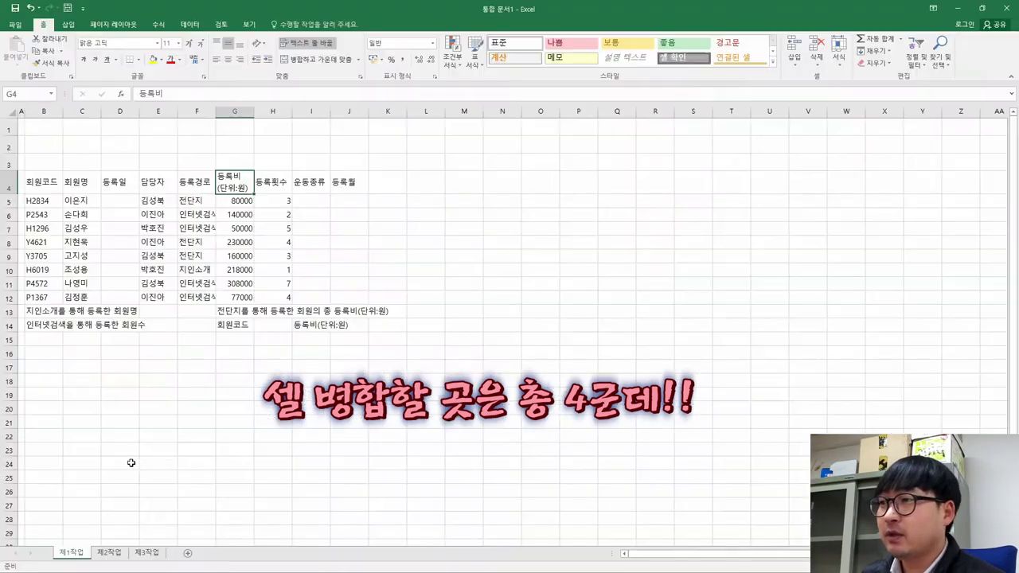
{"action": "left_click_drag", "start_coordinate": [43, 312], "coordinate": [120, 317]}
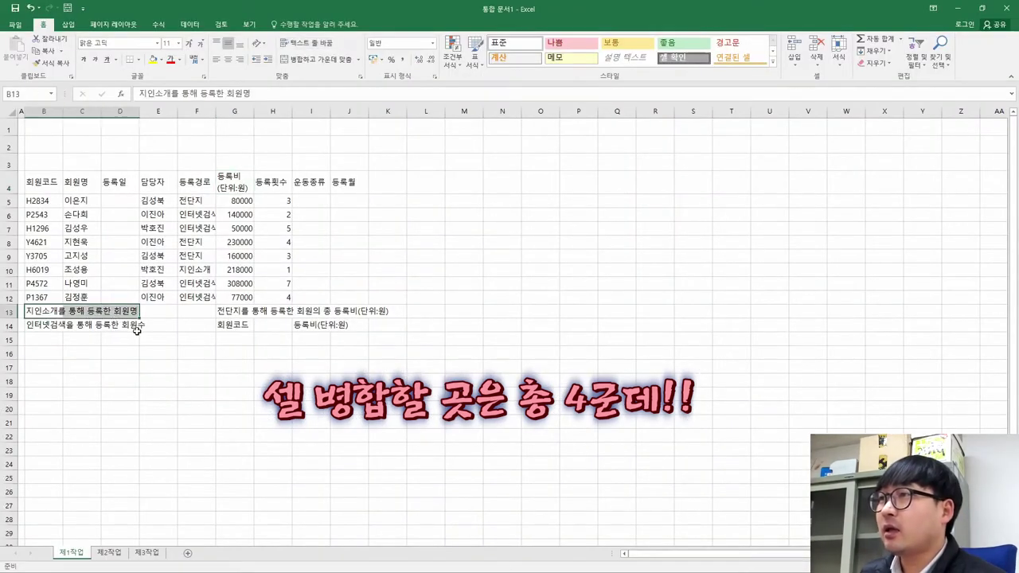
{"action": "left_click", "coordinate": [313, 62]}
{"action": "left_click_drag", "start_coordinate": [35, 326], "coordinate": [132, 328]}
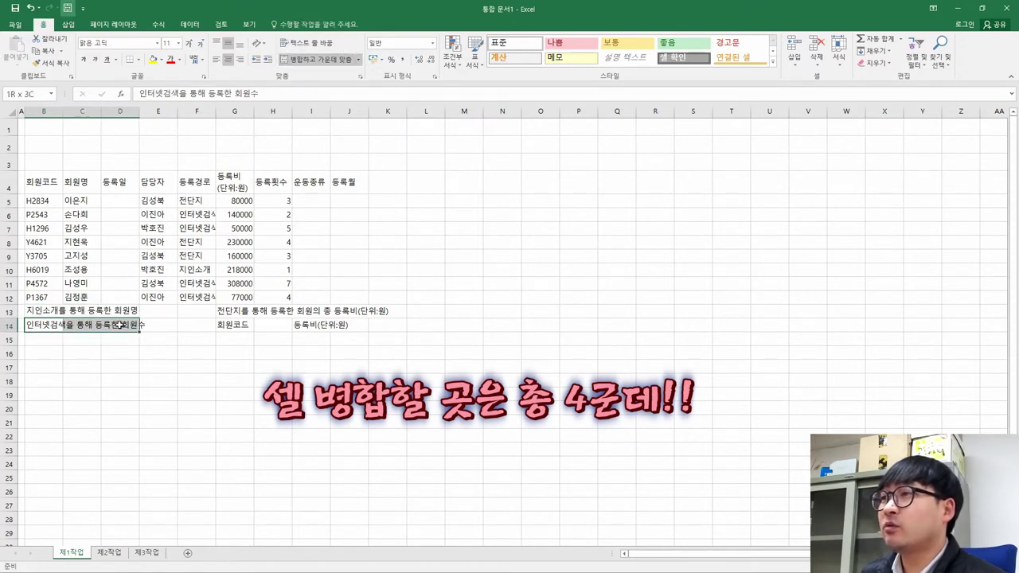
{"action": "left_click", "coordinate": [315, 59]}
- Merge and center cells F13:F14 and cells G13:I13
{"action": "mouse_move", "coordinate": [204, 312]}
{"action": "left_mouse_down"}
{"action": "mouse_move", "coordinate": [205, 328]}
{"action": "mouse_move", "coordinate": [307, 312]}
{"action": "left_mouse_up"}
{"action": "left_click", "coordinate": [315, 59]}
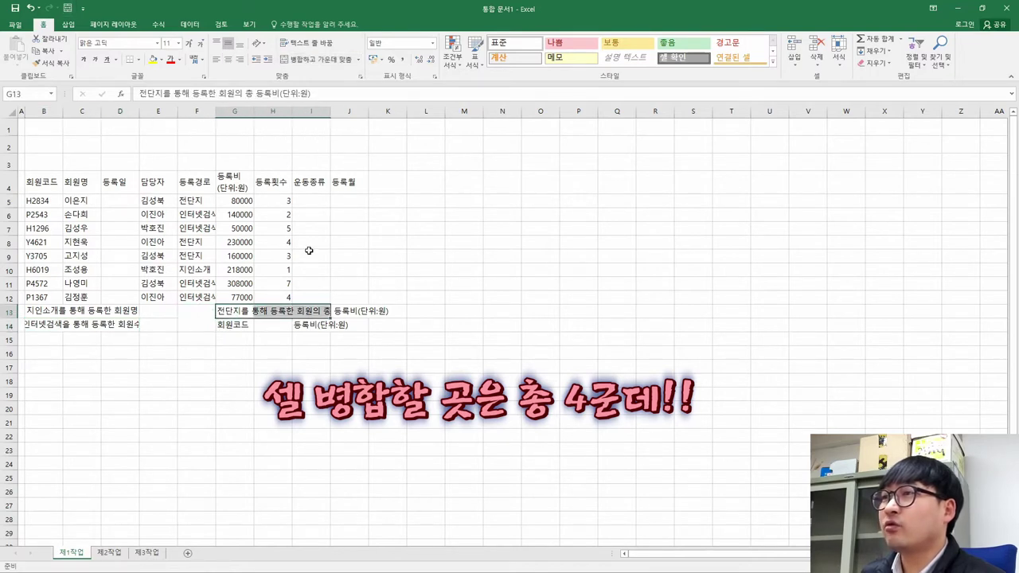
{"action": "left_click", "coordinate": [314, 59]}
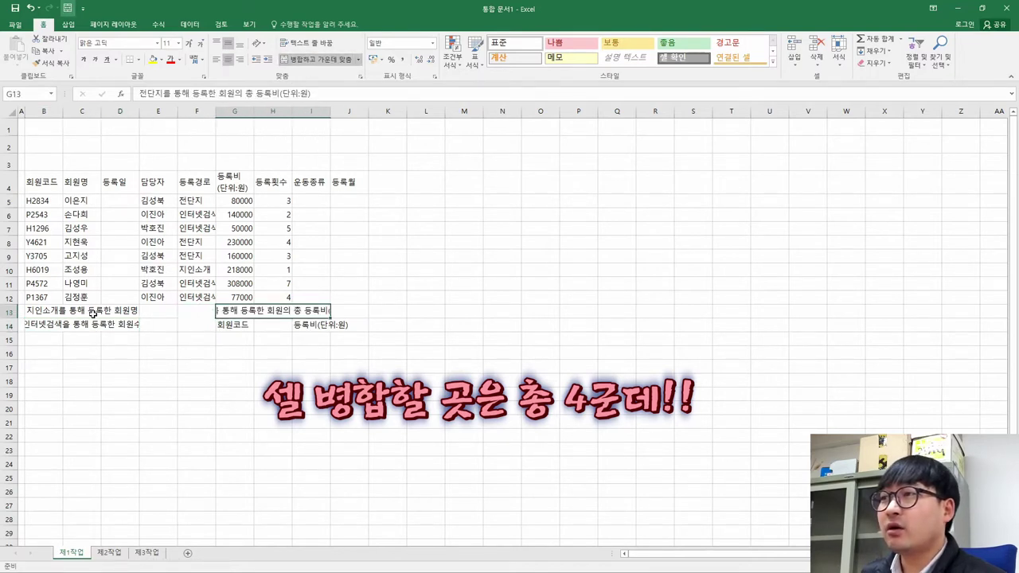
{"action": "left_click_drag", "start_coordinate": [93, 314], "coordinate": [151, 325]}
{"action": "left_click", "coordinate": [195, 312]}
{"action": "left_click", "coordinate": [251, 312]}
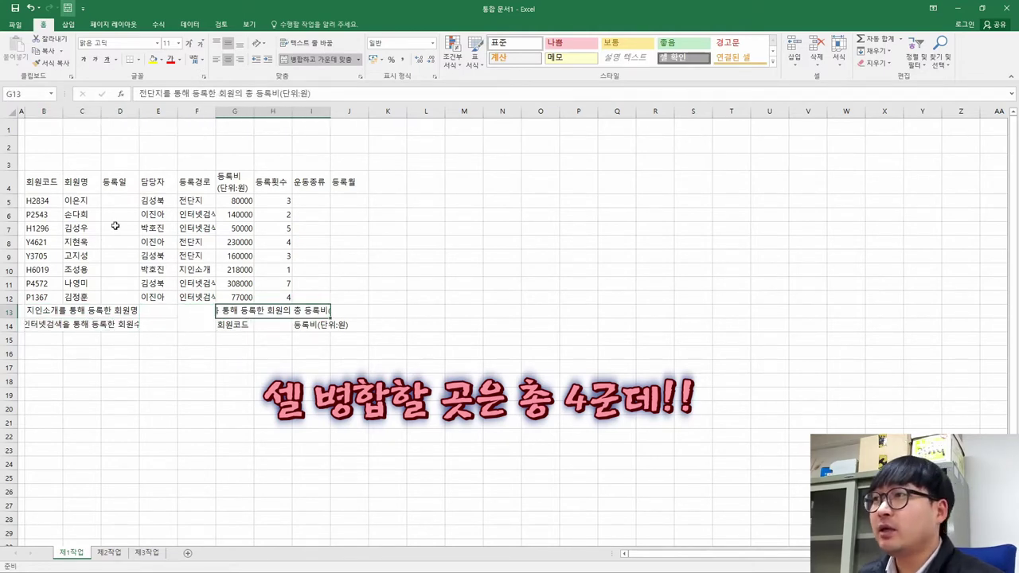
- Check the full extent of the first task's table in the exam PDF and return to the Excel sheet
{"action": "key", "text": "alt+Tab"}
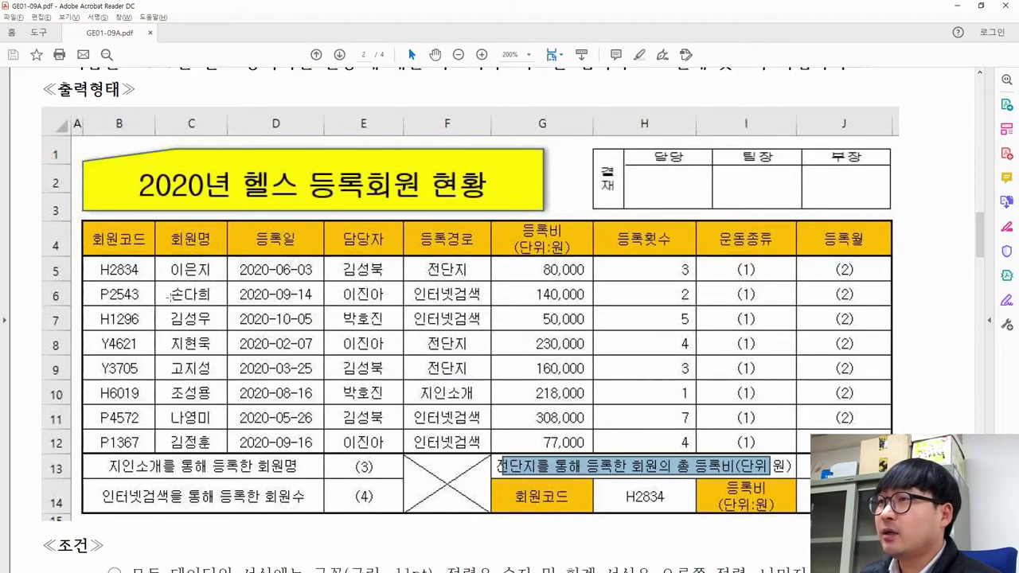
{"action": "left_click_drag", "start_coordinate": [89, 231], "coordinate": [874, 509]}
{"action": "key", "text": "alt+Tab"}
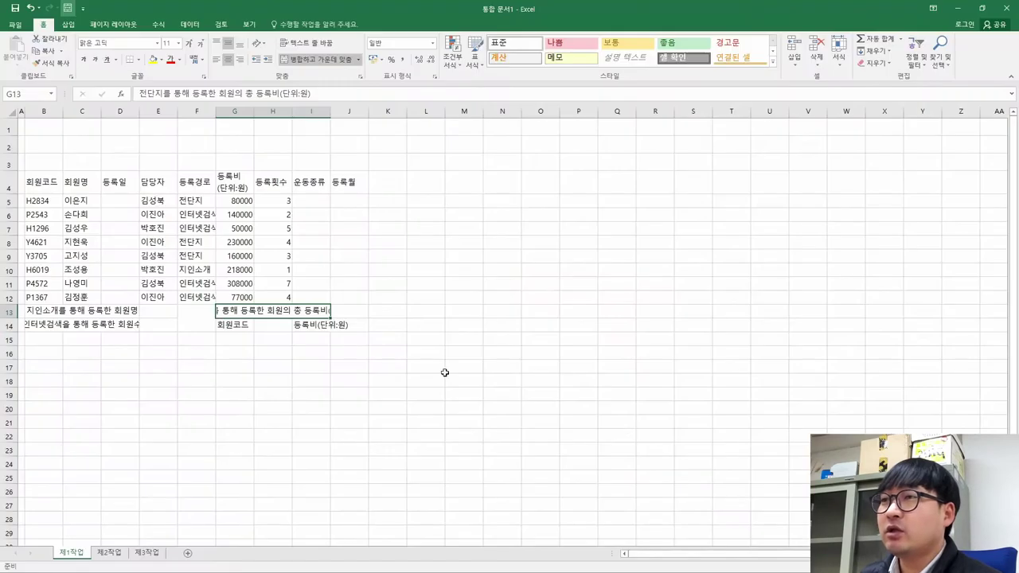
{"action": "left_click", "coordinate": [388, 201]}
{"action": "left_click", "coordinate": [314, 162]}
{"action": "left_click", "coordinate": [199, 164]}
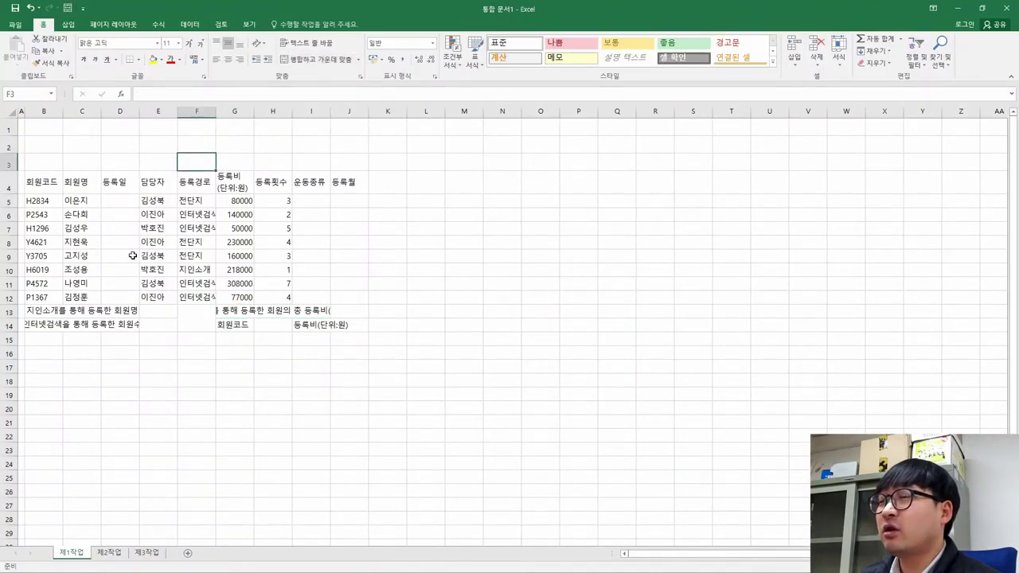
- Hide the sheet's gridlines to check which cells have borders, and show the gridlines again
{"action": "left_click", "coordinate": [121, 217]}
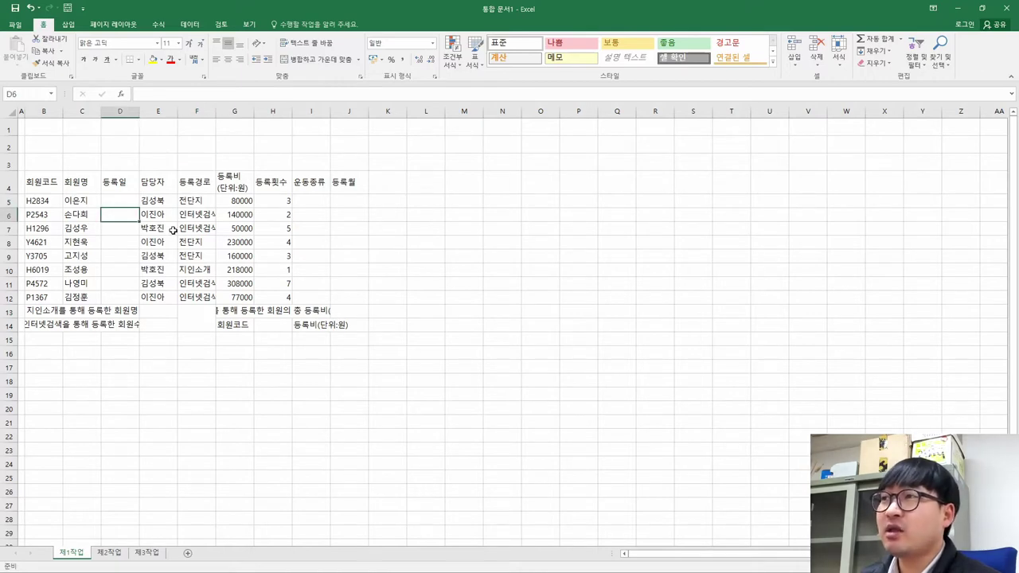
{"action": "left_click", "coordinate": [248, 24]}
{"action": "left_click", "coordinate": [149, 61]}
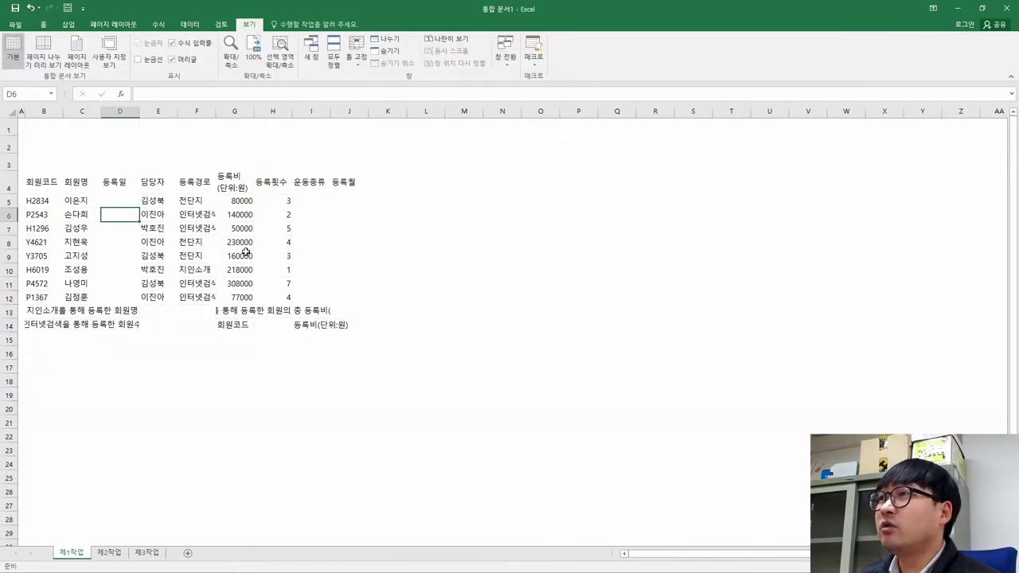
{"action": "left_click_drag", "start_coordinate": [59, 192], "coordinate": [263, 289]}
{"action": "left_click", "coordinate": [80, 311]}
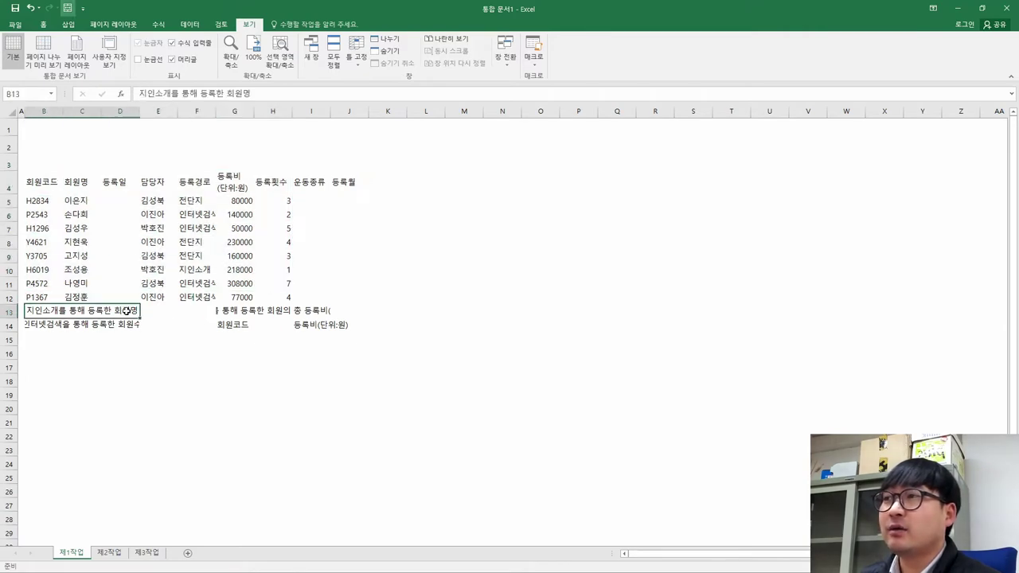
{"action": "left_click", "coordinate": [121, 230]}
{"action": "left_click", "coordinate": [137, 59]}
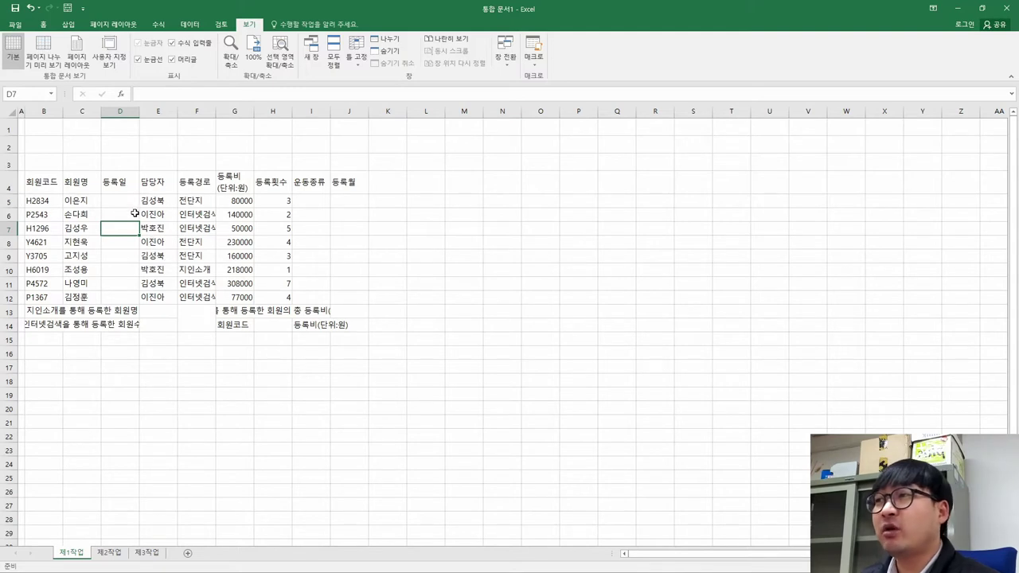
- Apply all borders to the table range B4:J14
{"action": "left_click", "coordinate": [43, 24]}
{"action": "left_click_drag", "start_coordinate": [35, 181], "coordinate": [341, 320]}
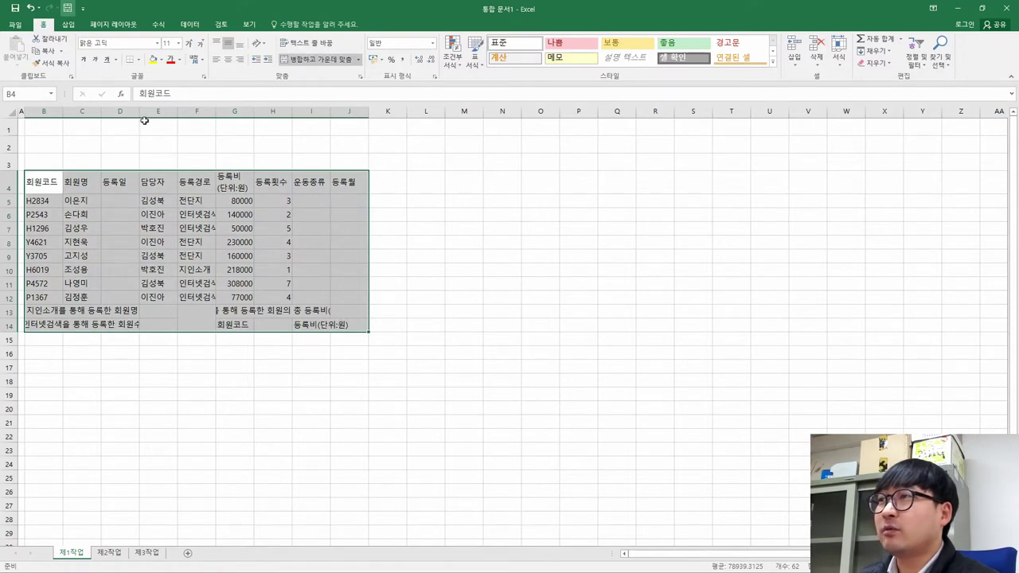
{"action": "left_click", "coordinate": [137, 63]}
{"action": "left_click", "coordinate": [166, 151]}
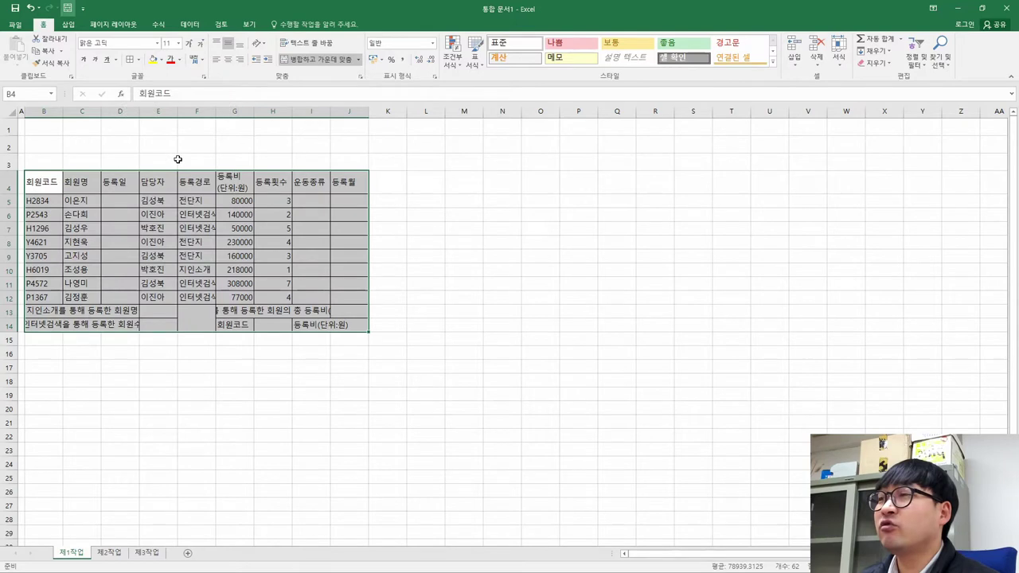
{"action": "left_click", "coordinate": [185, 261]}
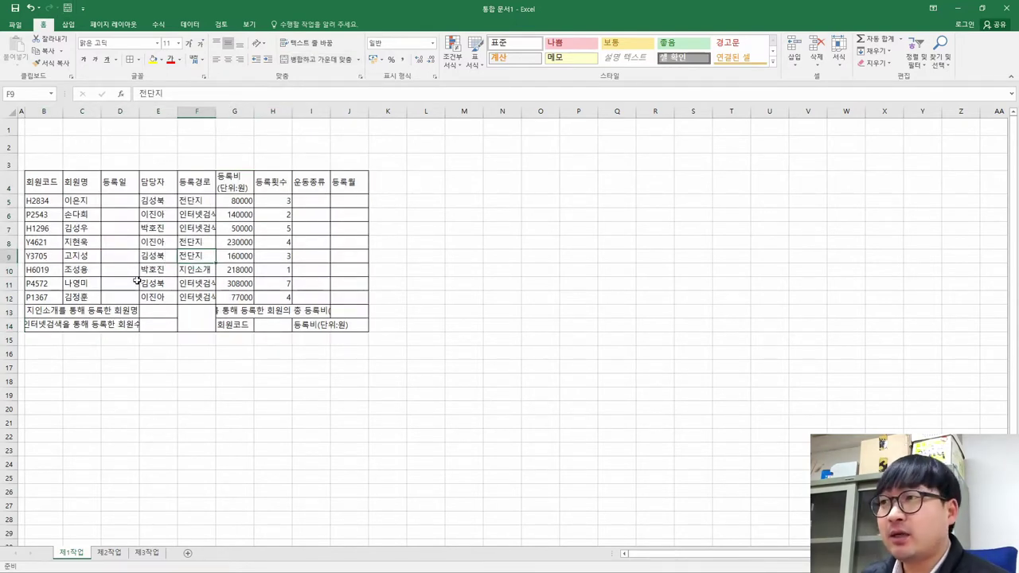
- Switch to the exam PDF to examine where the table uses thick border lines, and return to the Excel sheet
{"action": "key", "text": "alt+Tab"}
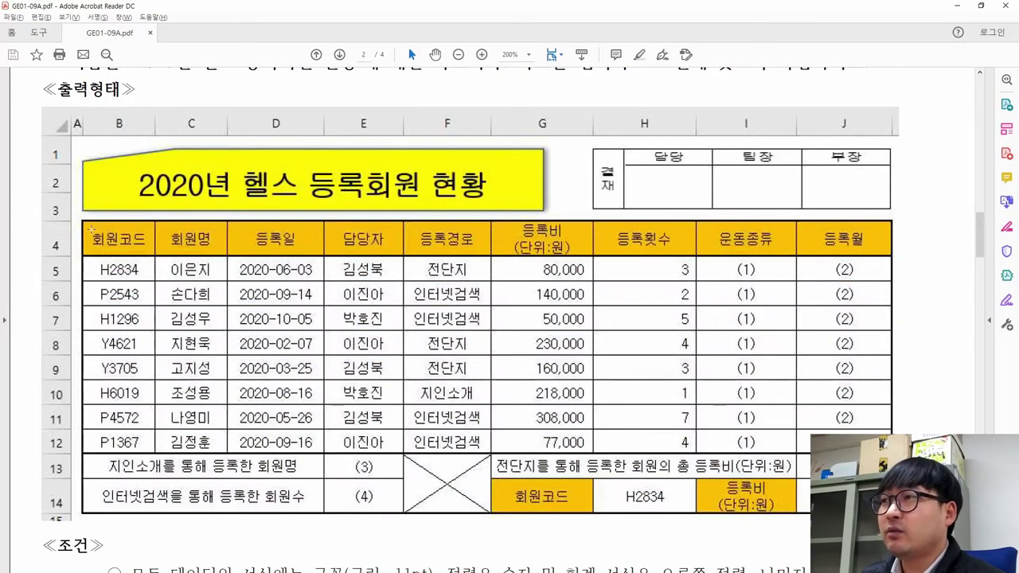
{"action": "left_click_drag", "start_coordinate": [91, 229], "coordinate": [876, 509]}
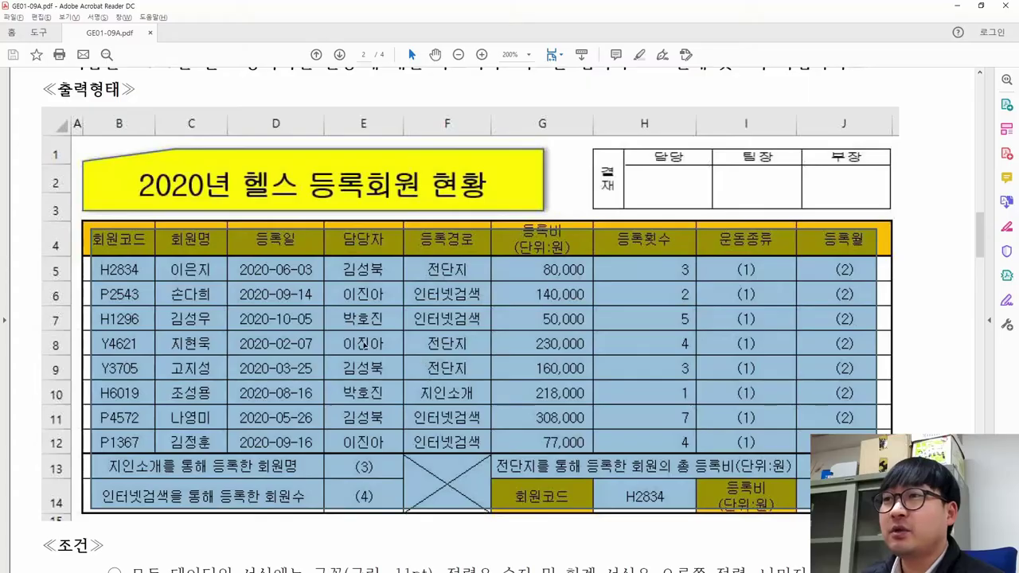
{"action": "left_click", "coordinate": [351, 342]}
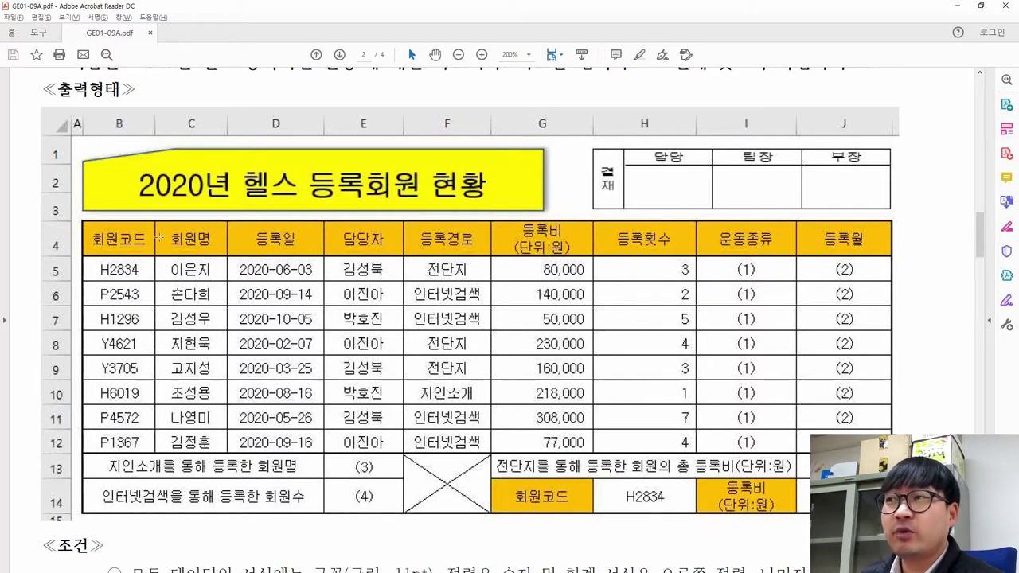
{"action": "left_click_drag", "start_coordinate": [93, 229], "coordinate": [102, 406]}
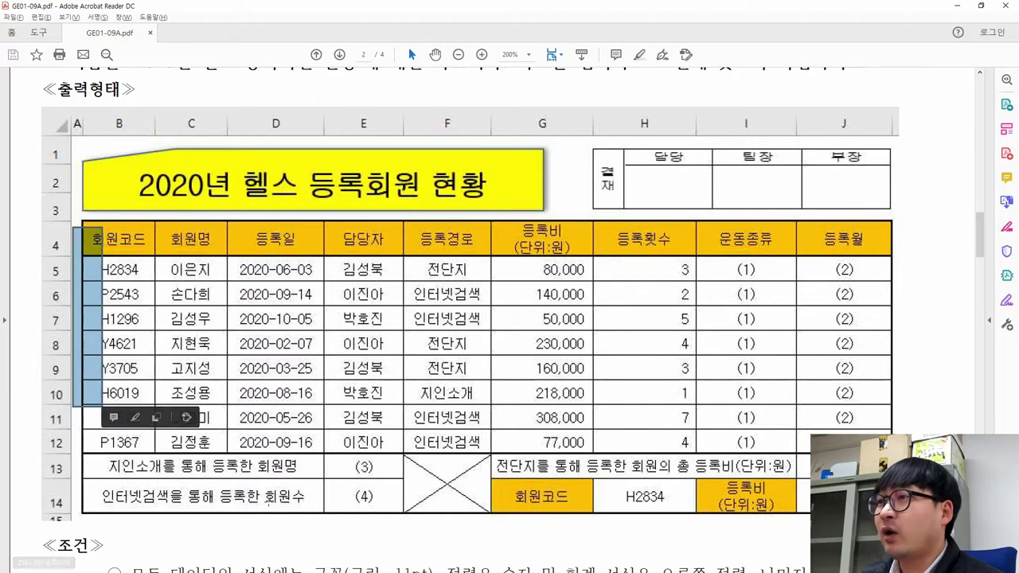
{"action": "left_click_drag", "start_coordinate": [267, 502], "coordinate": [567, 506]}
{"action": "left_click_drag", "start_coordinate": [885, 284], "coordinate": [893, 434]}
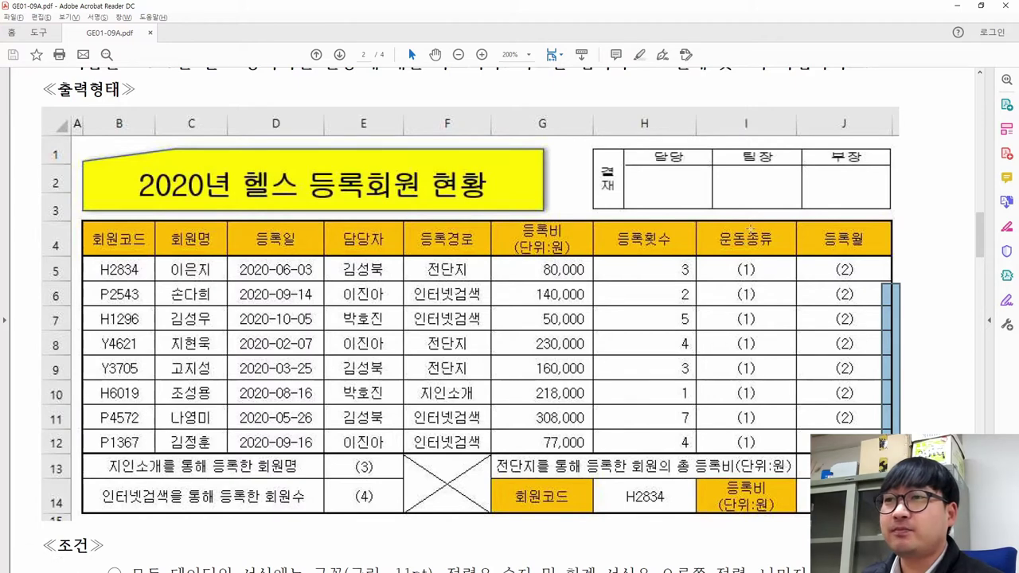
{"action": "left_click_drag", "start_coordinate": [182, 245], "coordinate": [643, 269]}
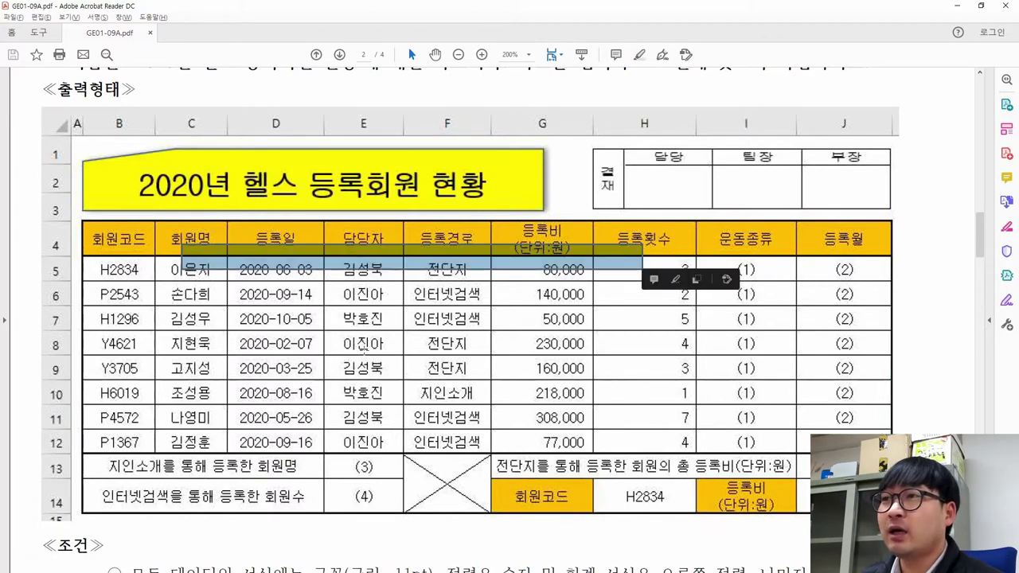
{"action": "left_click_drag", "start_coordinate": [199, 442], "coordinate": [692, 471]}
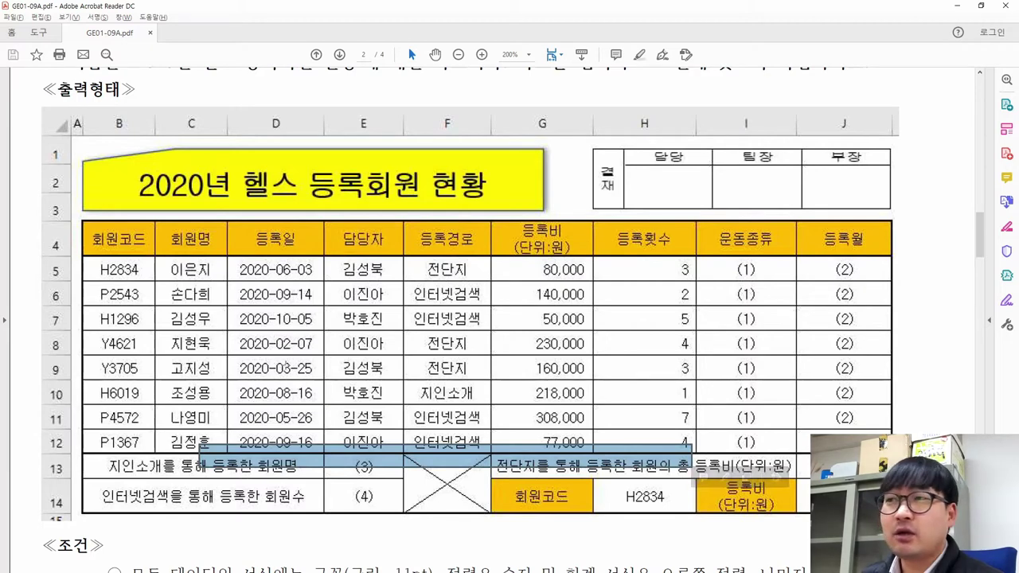
{"action": "key", "text": "alt+Tab"}
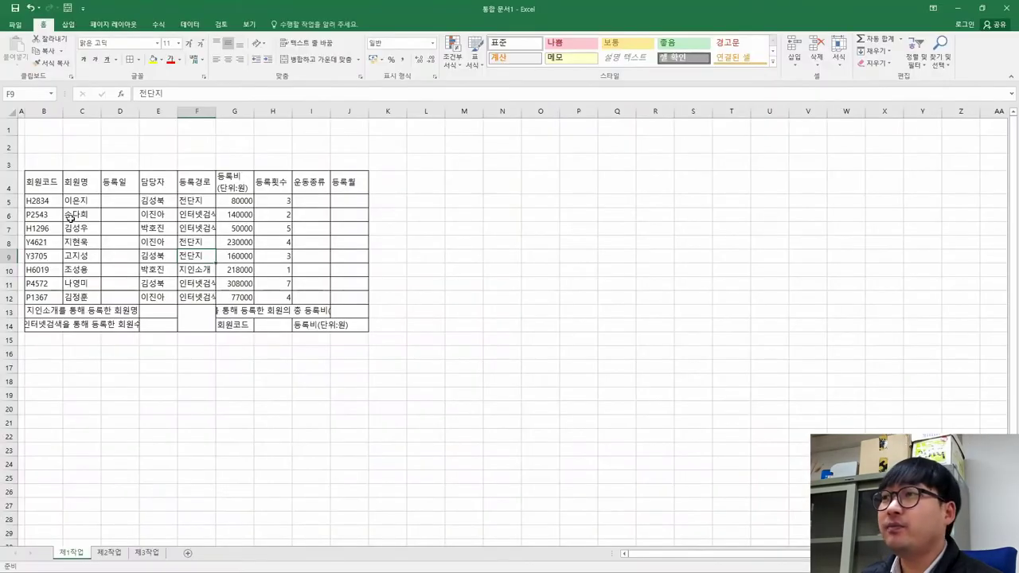
- Apply all borders to B4:J14 again and add a thick outside border around the range
{"action": "left_click", "coordinate": [62, 192]}
{"action": "mouse_move", "coordinate": [63, 192]}
{"action": "left_mouse_down"}
{"action": "mouse_move", "coordinate": [322, 327]}
{"action": "mouse_move", "coordinate": [350, 325]}
{"action": "left_mouse_up"}
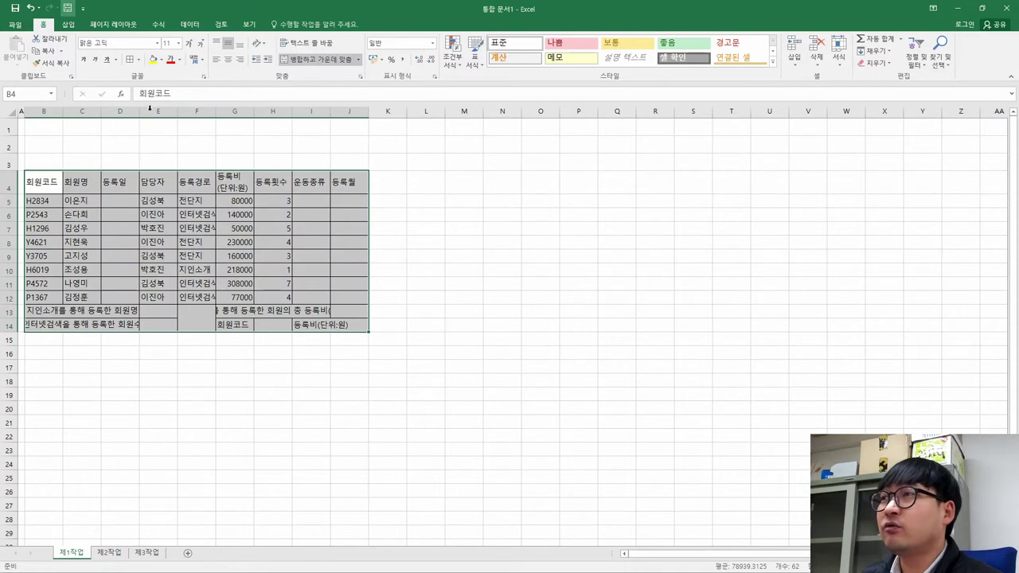
{"action": "left_click", "coordinate": [137, 59]}
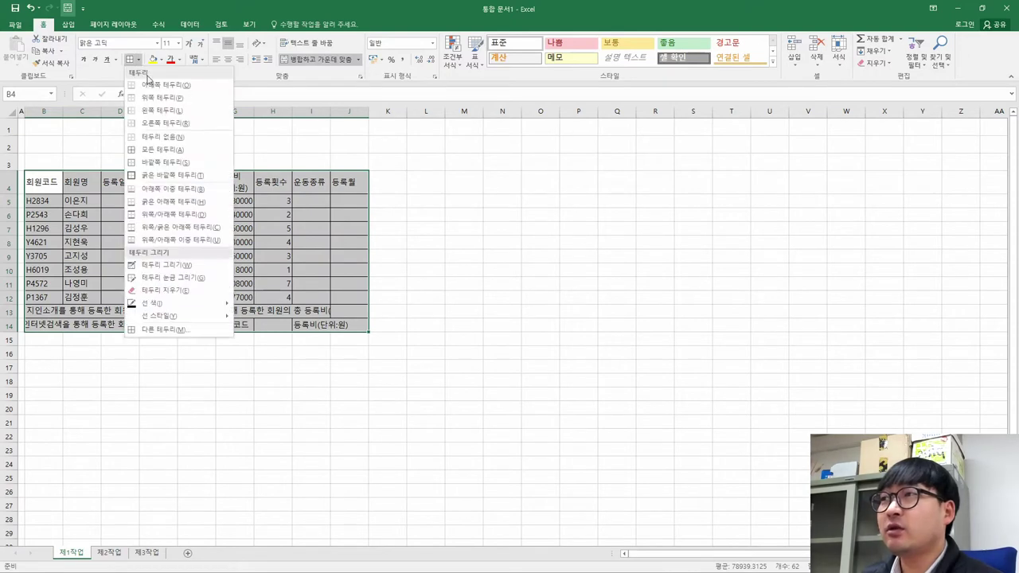
{"action": "left_click", "coordinate": [169, 150]}
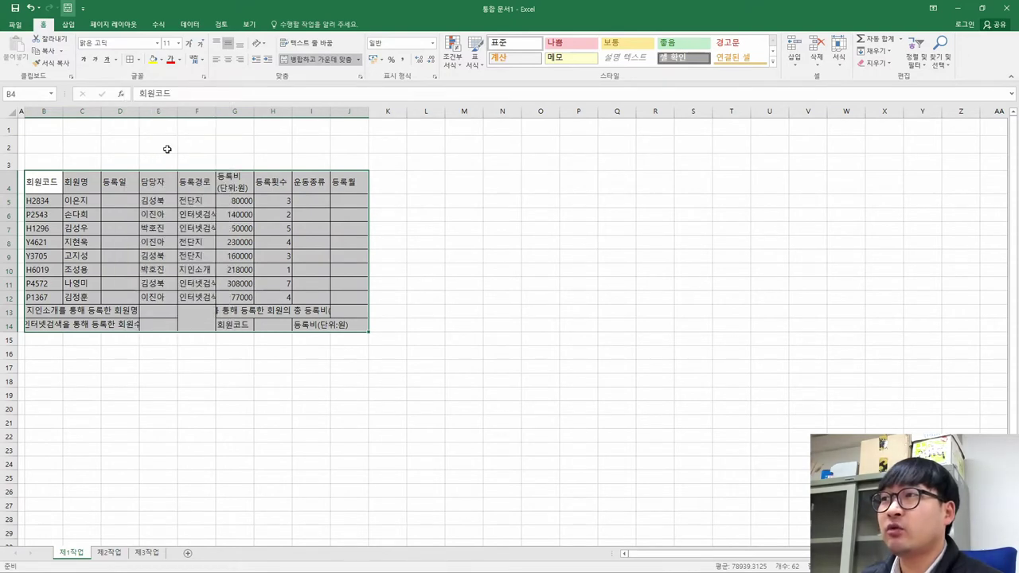
{"action": "left_click", "coordinate": [140, 60]}
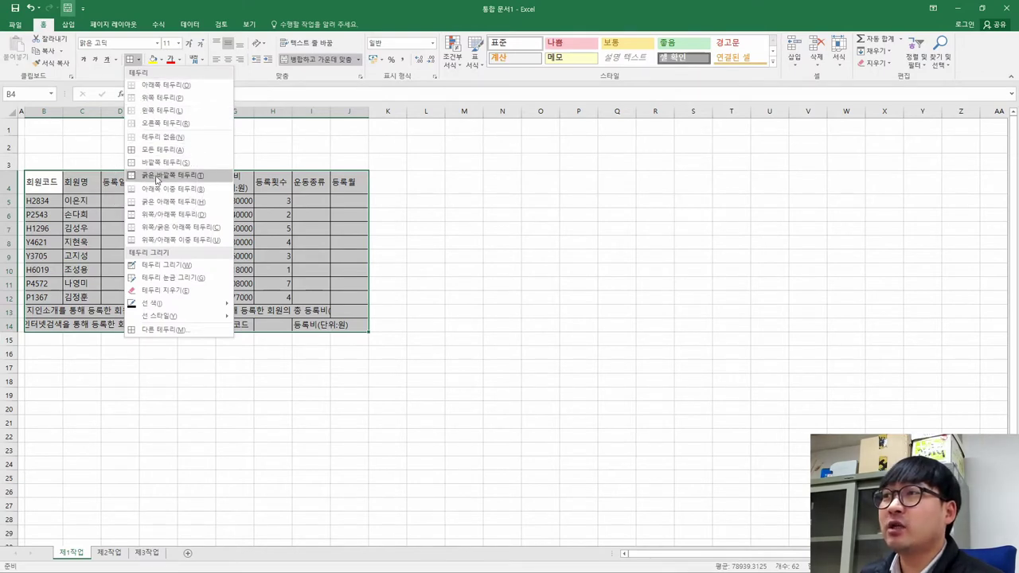
{"action": "left_click", "coordinate": [149, 175]}
{"action": "left_click", "coordinate": [48, 214]}
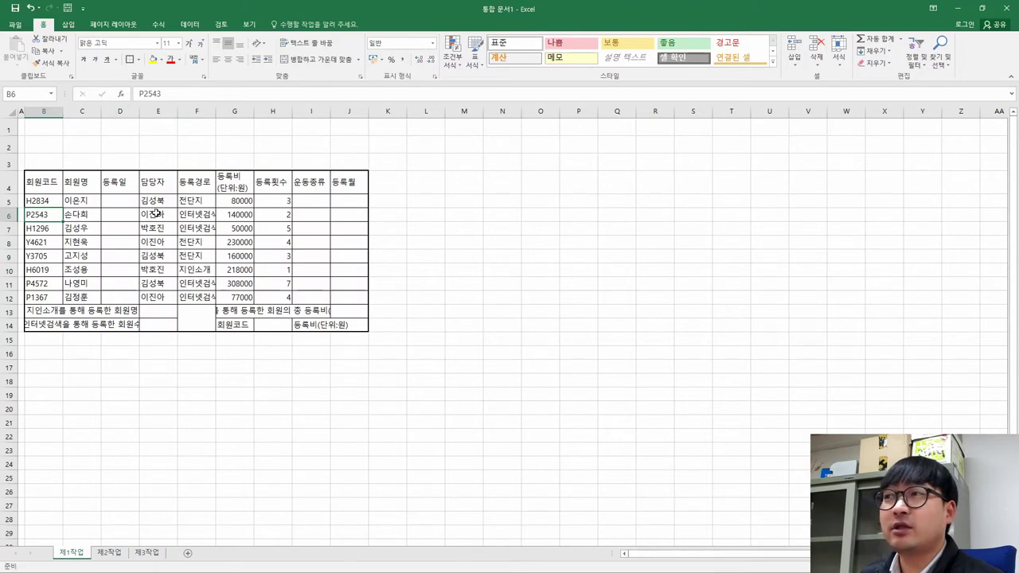
- Check the thick line above row 13 in the exam PDF, and add a thick outside border around B5:J12 in Excel
{"action": "mouse_move", "coordinate": [39, 201]}
{"action": "left_mouse_down"}
{"action": "mouse_move", "coordinate": [263, 255]}
{"action": "mouse_move", "coordinate": [325, 280]}
{"action": "mouse_move", "coordinate": [339, 296]}
{"action": "mouse_move", "coordinate": [334, 262]}
{"action": "mouse_move", "coordinate": [356, 337]}
{"action": "left_mouse_up"}
{"action": "key", "text": "alt+Tab"}
{"action": "mouse_move", "coordinate": [291, 426]}
{"action": "left_mouse_down"}
{"action": "mouse_move", "coordinate": [335, 449]}
{"action": "mouse_move", "coordinate": [446, 478]}
{"action": "left_mouse_up"}
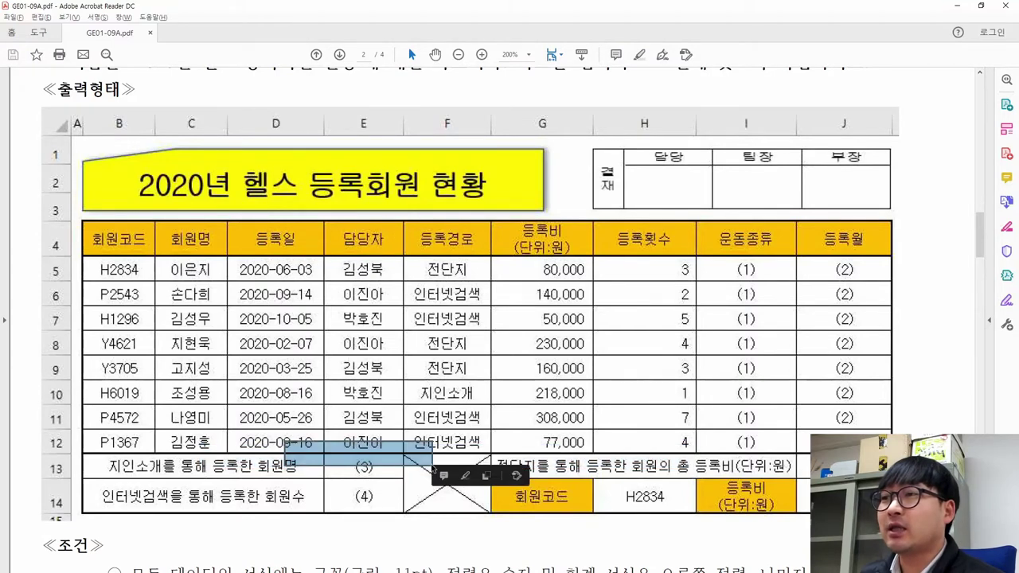
{"action": "key", "text": "alt+Tab"}
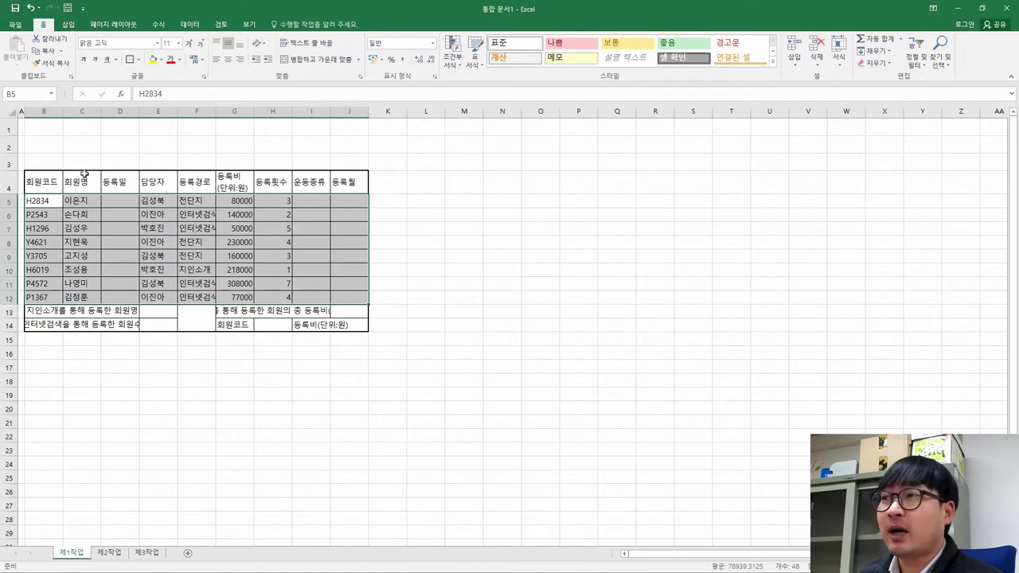
{"action": "left_click", "coordinate": [139, 59]}
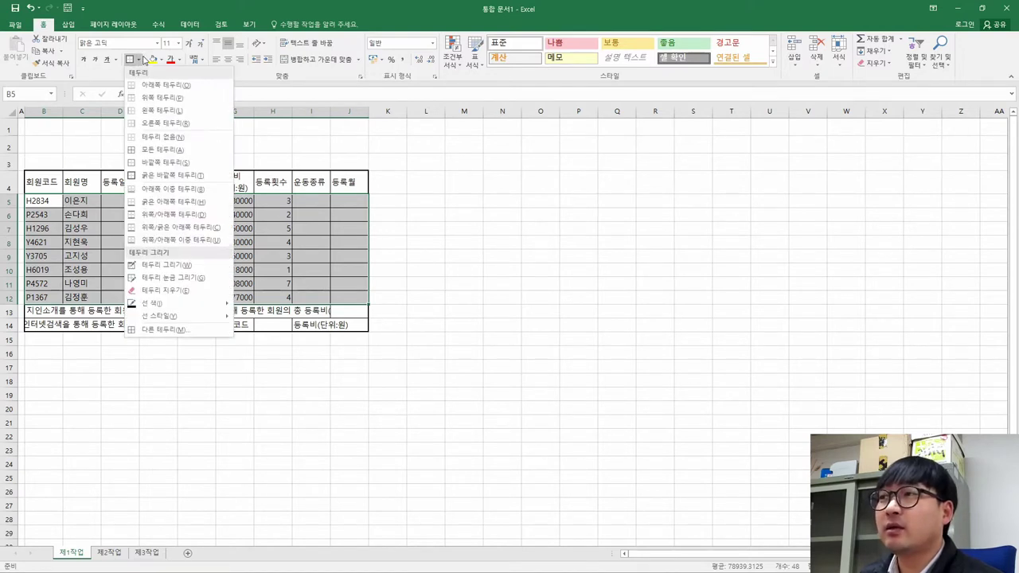
{"action": "left_click", "coordinate": [167, 176]}
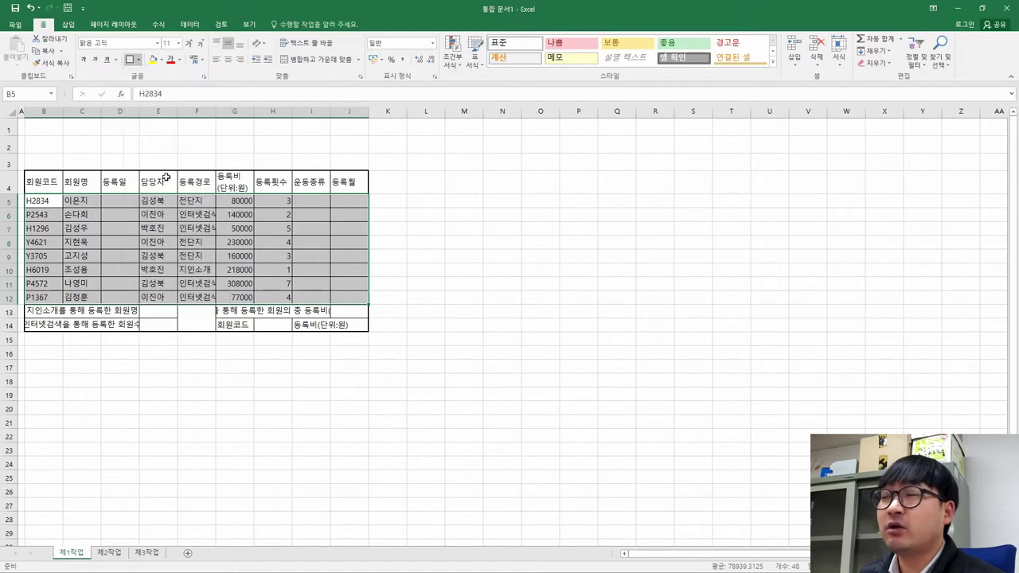
{"action": "left_click", "coordinate": [156, 216]}
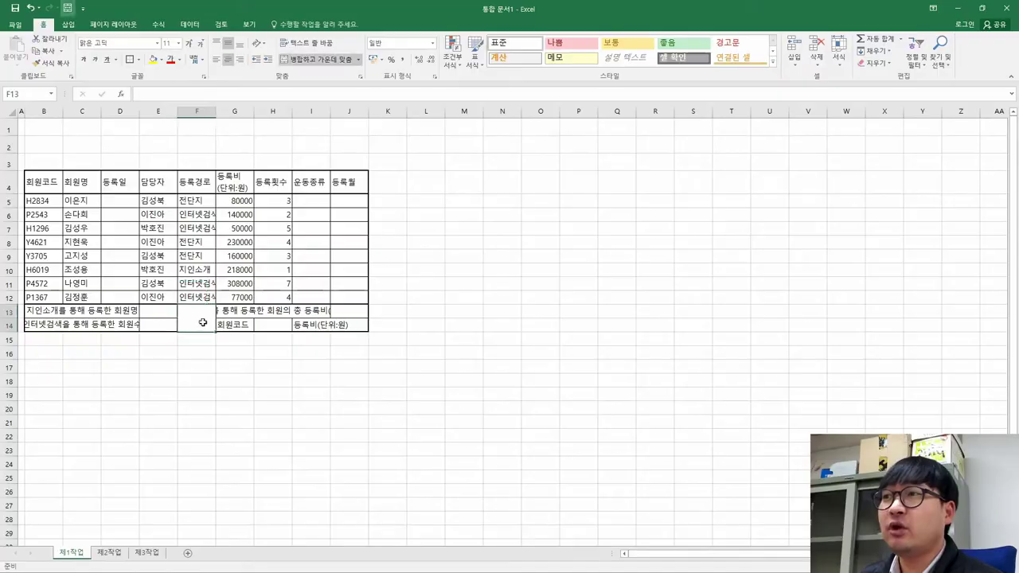
- Check the crossed-out cell in the exam PDF, and add both diagonal borders to the merged cell F13:F14 in Excel to form an X
{"action": "key", "text": "alt+Tab"}
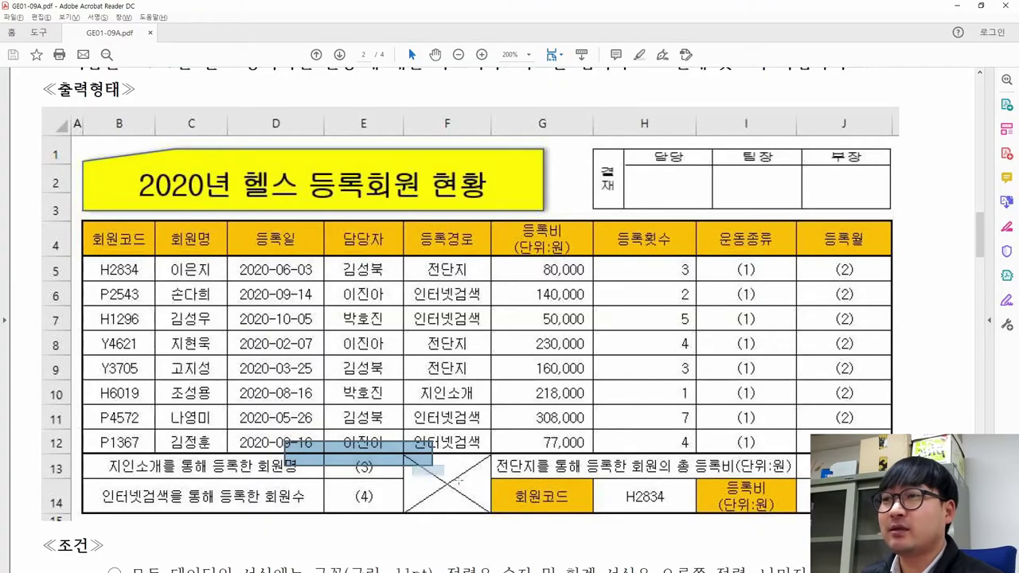
{"action": "left_click", "coordinate": [448, 484]}
{"action": "key", "text": "alt+Tab"}
{"action": "left_click", "coordinate": [199, 319]}
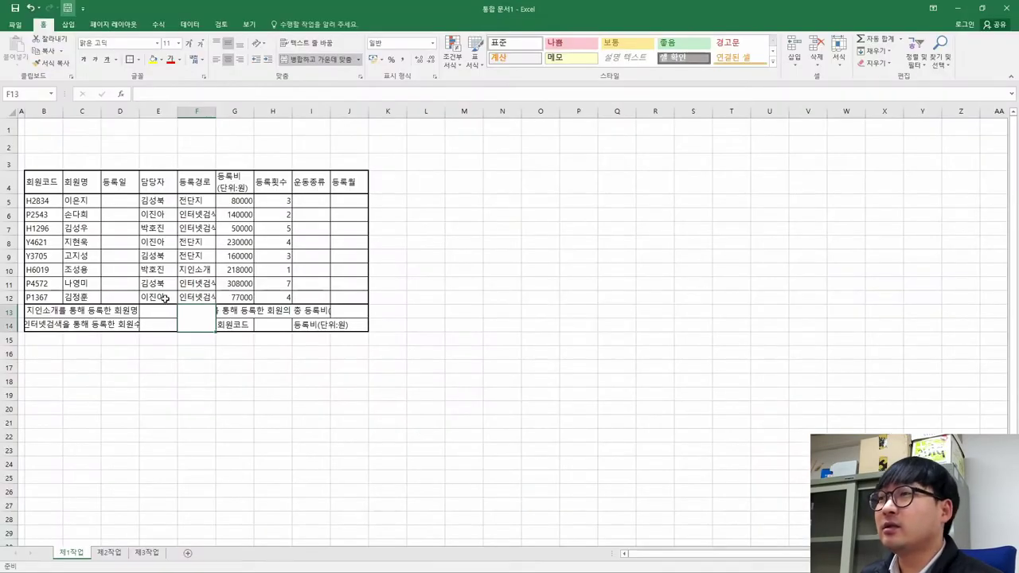
{"action": "left_click", "coordinate": [140, 61]}
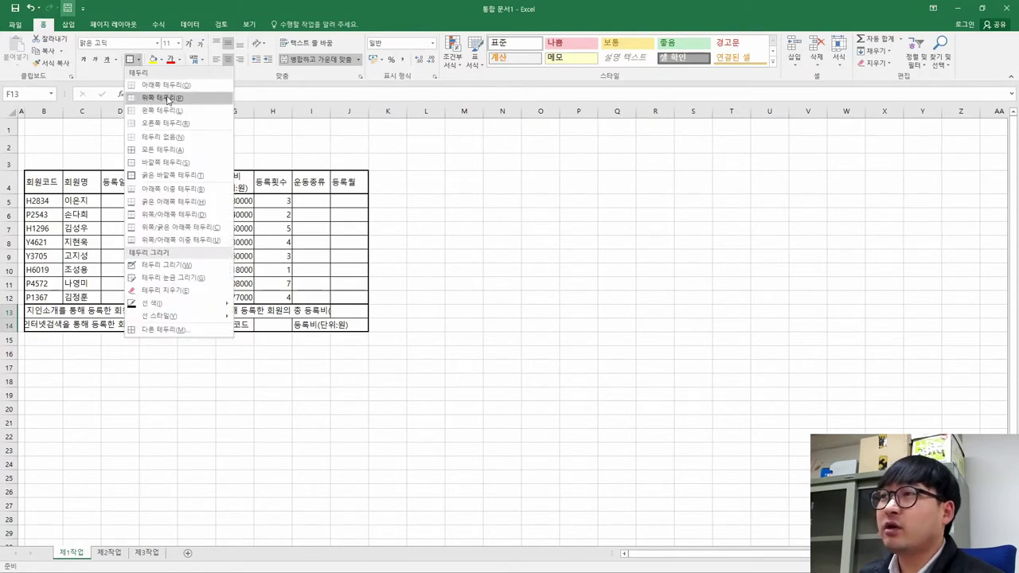
{"action": "left_click", "coordinate": [170, 331]}
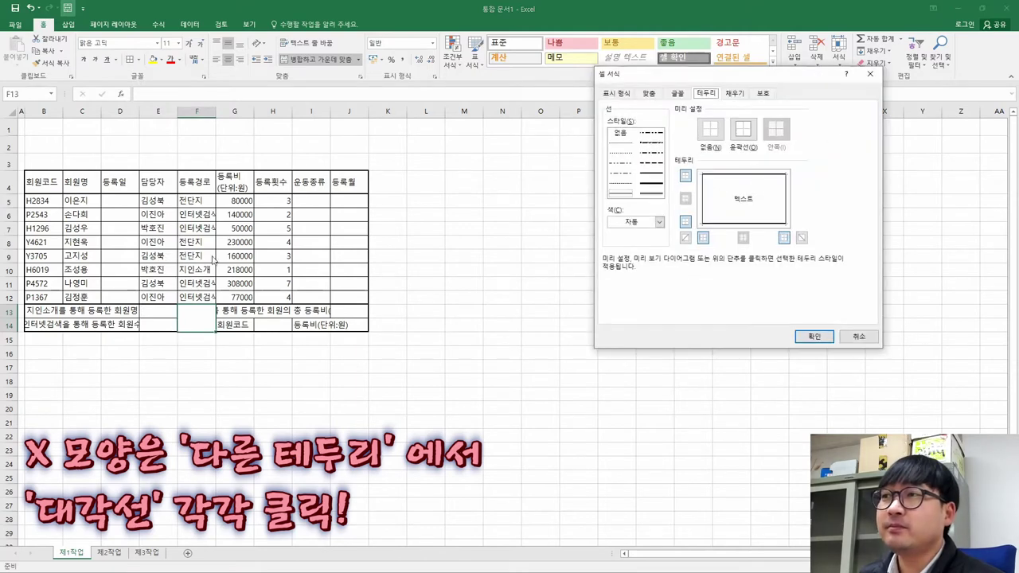
{"action": "left_click_drag", "start_coordinate": [676, 83], "coordinate": [272, 119]}
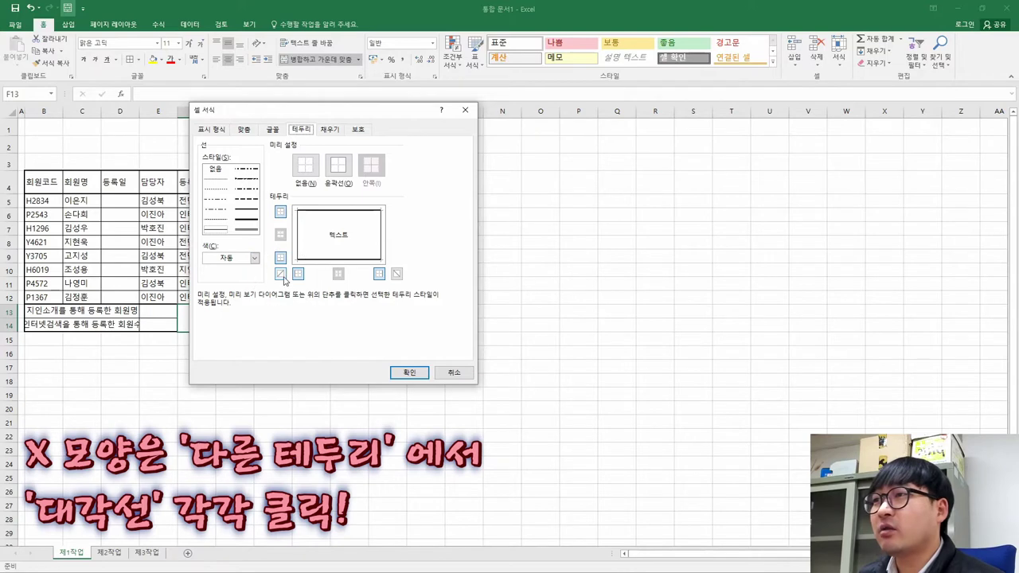
{"action": "left_click", "coordinate": [280, 274]}
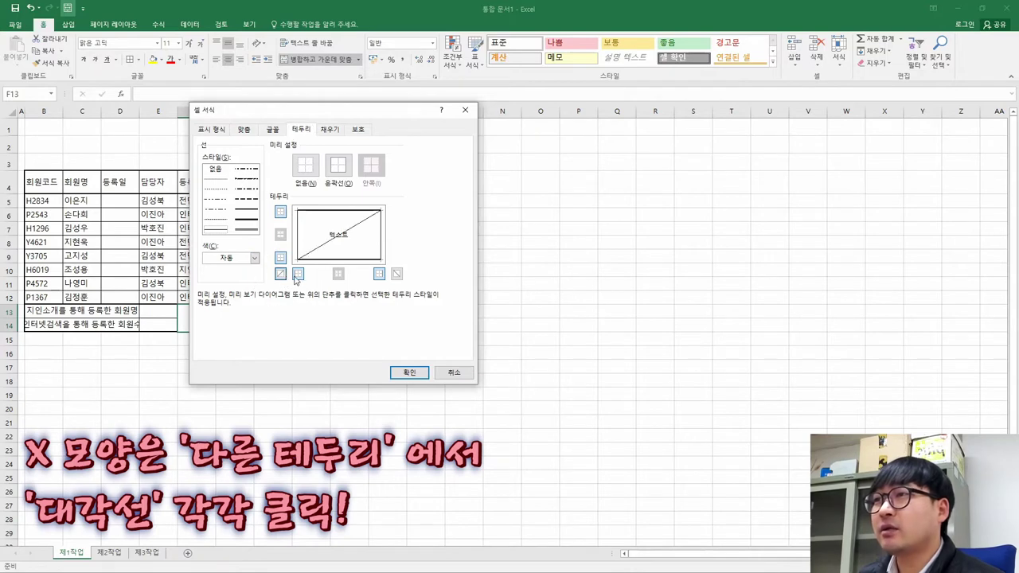
{"action": "left_click", "coordinate": [396, 274]}
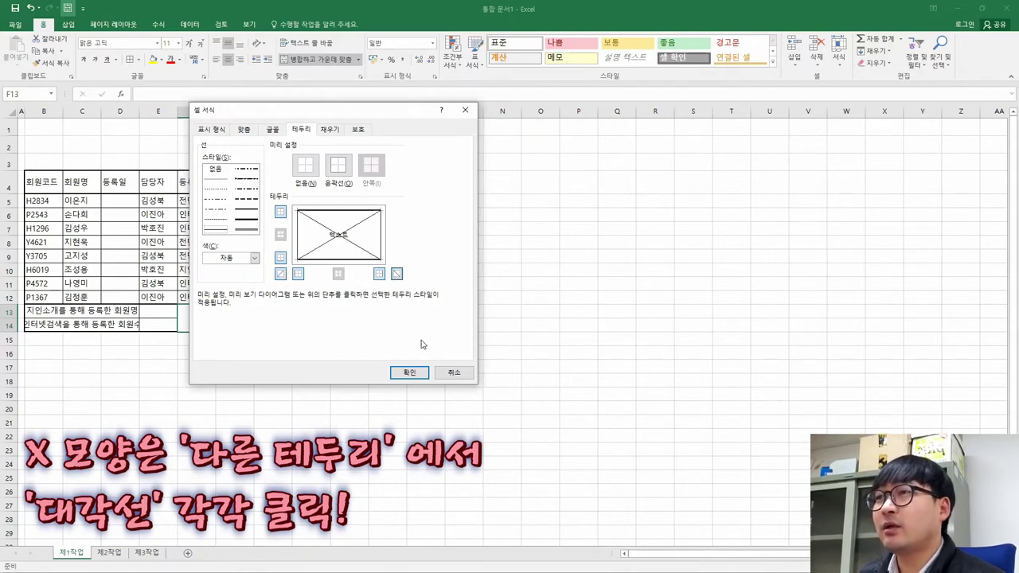
{"action": "left_click", "coordinate": [408, 373]}
{"action": "left_click", "coordinate": [142, 239]}
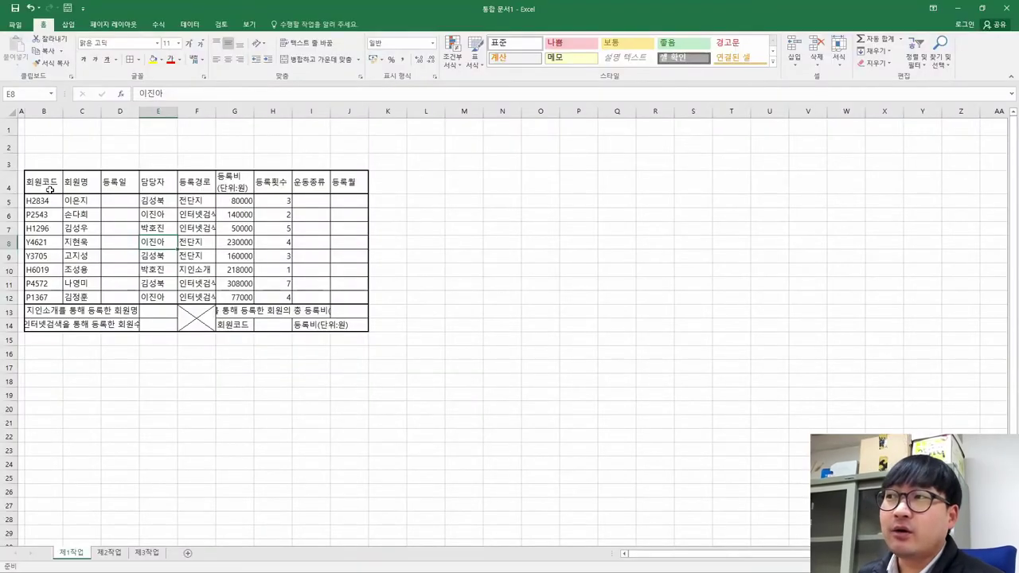
- Switch to the exam PDF, highlight the font condition for all data under 조건, and return to the Excel sheet
{"action": "left_click_drag", "start_coordinate": [50, 188], "coordinate": [352, 321]}
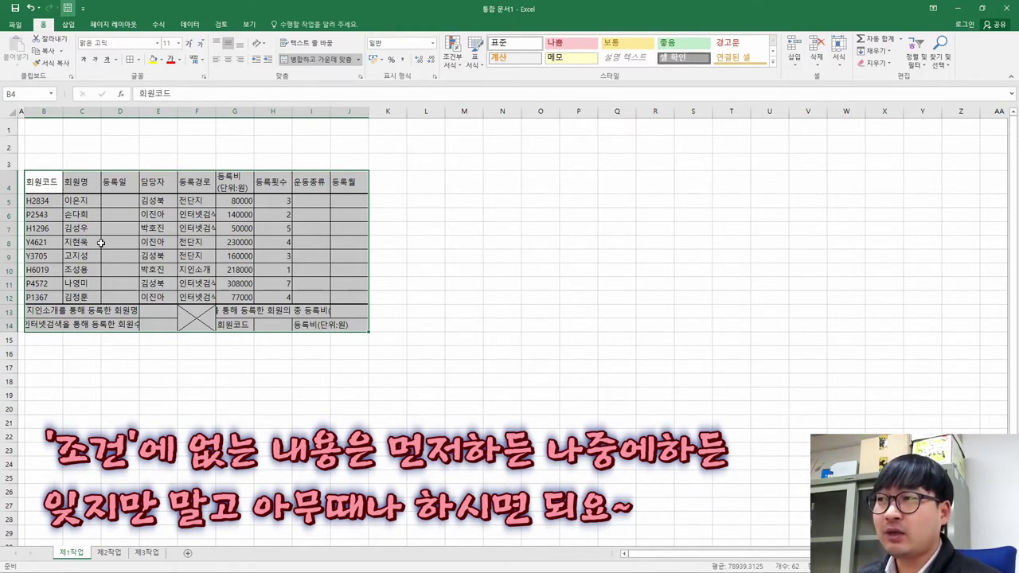
{"action": "left_click", "coordinate": [40, 185]}
{"action": "key", "text": "alt+Tab"}
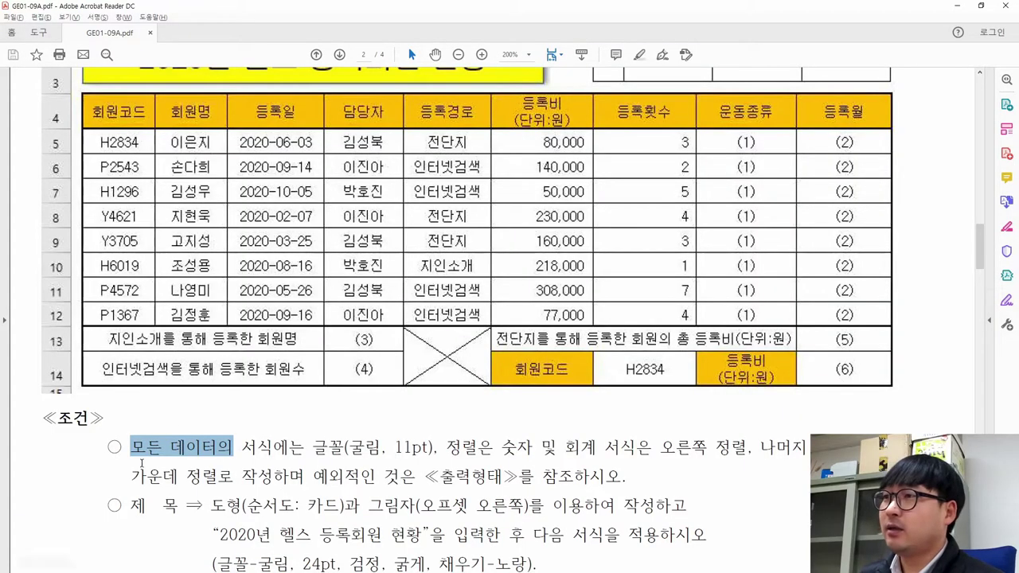
{"action": "left_click", "coordinate": [142, 460]}
{"action": "scroll", "coordinate": [142, 449], "scroll_direction": "down", "scroll_amount": 3}
{"action": "left_click_drag", "start_coordinate": [131, 345], "coordinate": [438, 347]}
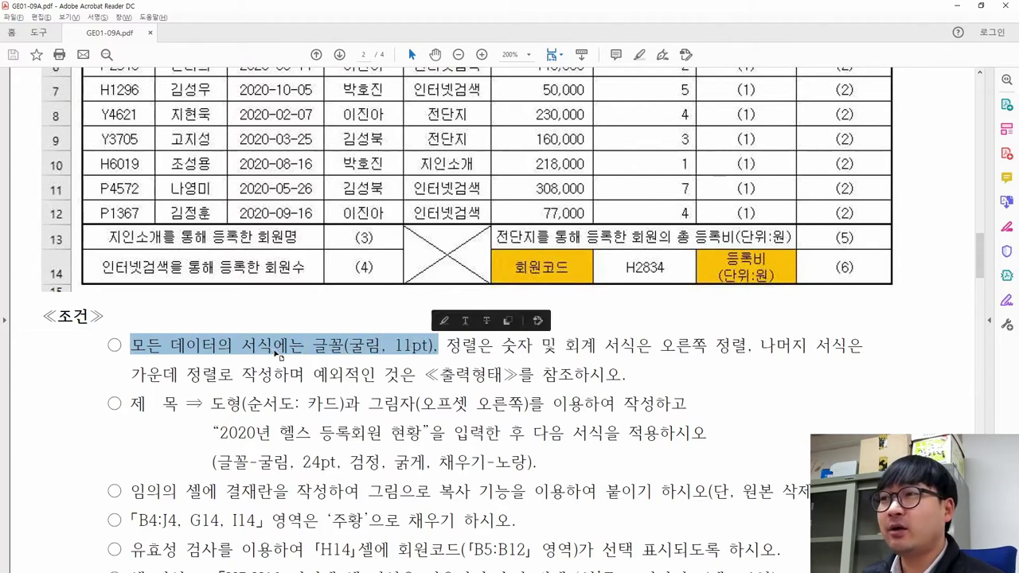
{"action": "key", "text": "alt+Tab"}
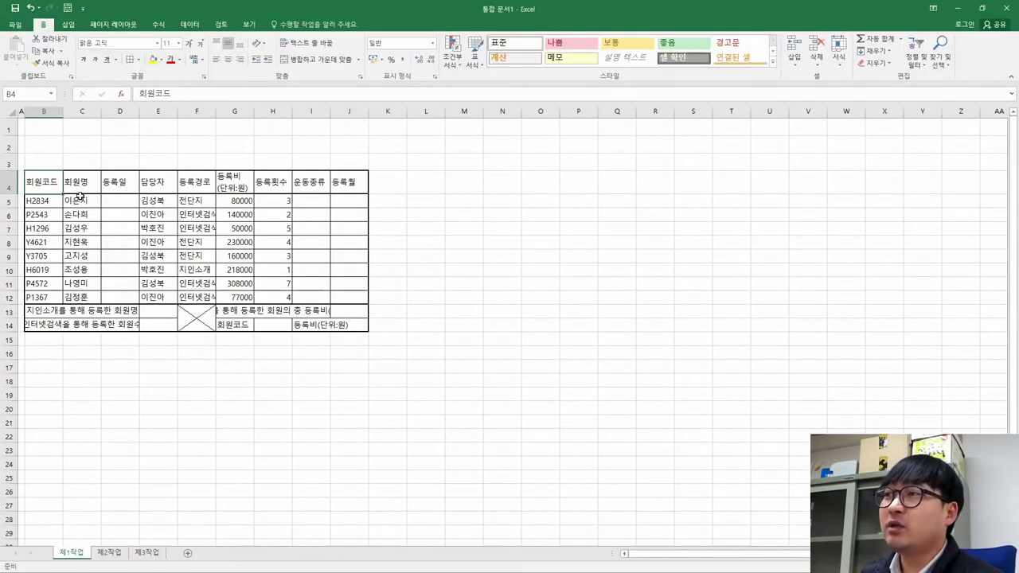
- Select the entire 제1작업 worksheet and set its font to 굴림
{"action": "left_click_drag", "start_coordinate": [39, 181], "coordinate": [350, 322]}
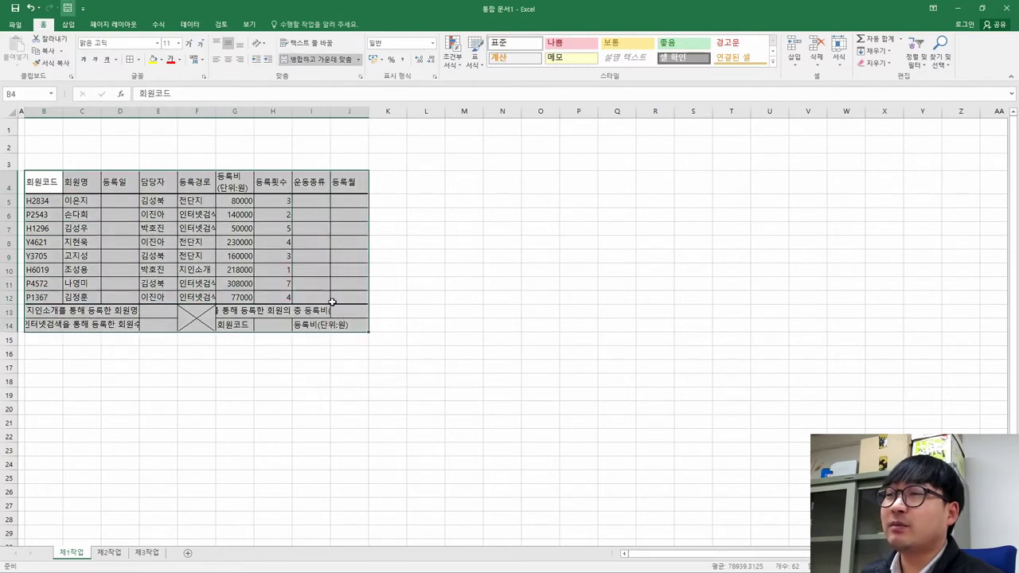
{"action": "left_click", "coordinate": [9, 114]}
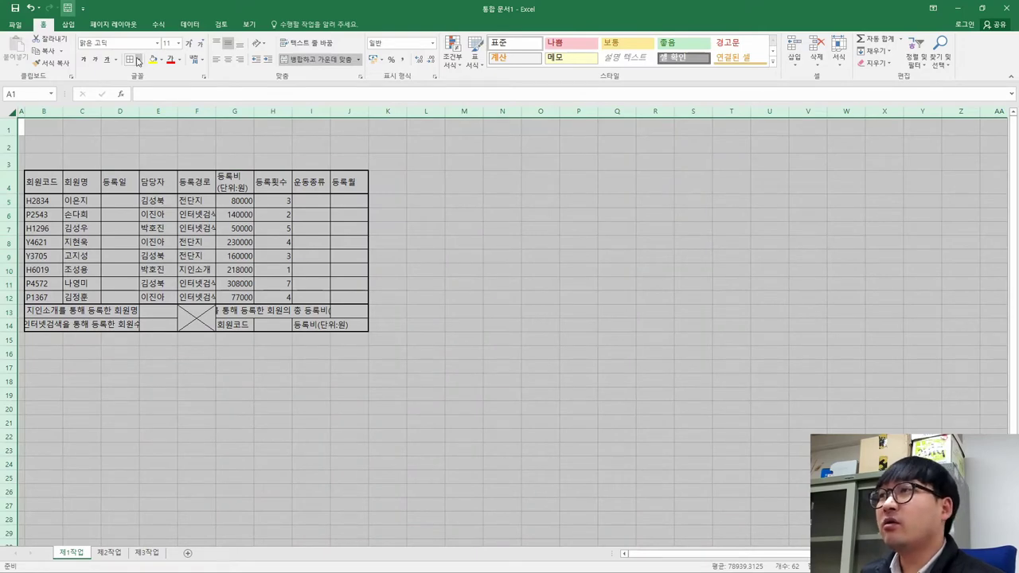
{"action": "key", "text": "alt+Tab"}
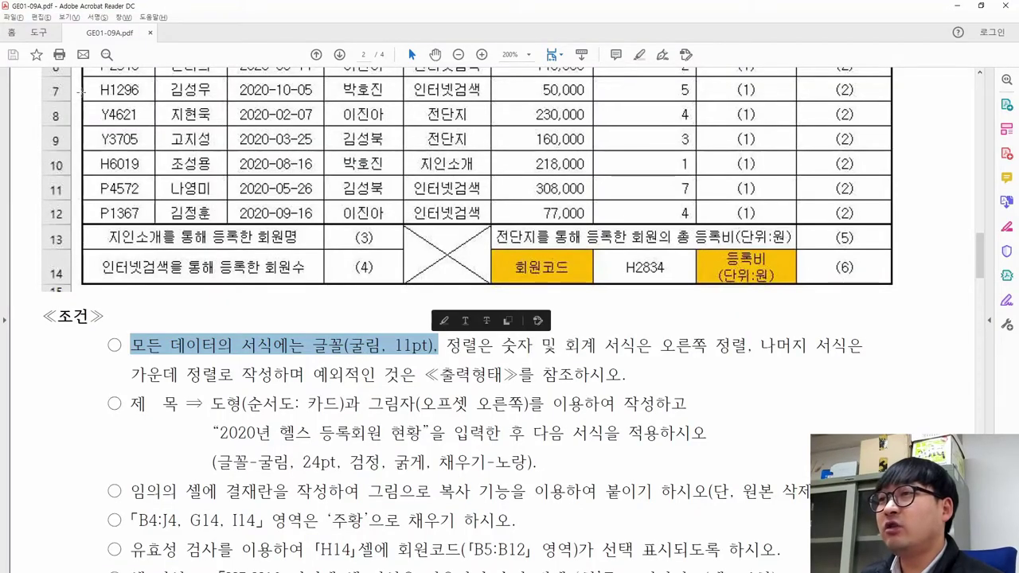
{"action": "key", "text": "alt+Tab"}
{"action": "left_click", "coordinate": [91, 43]}
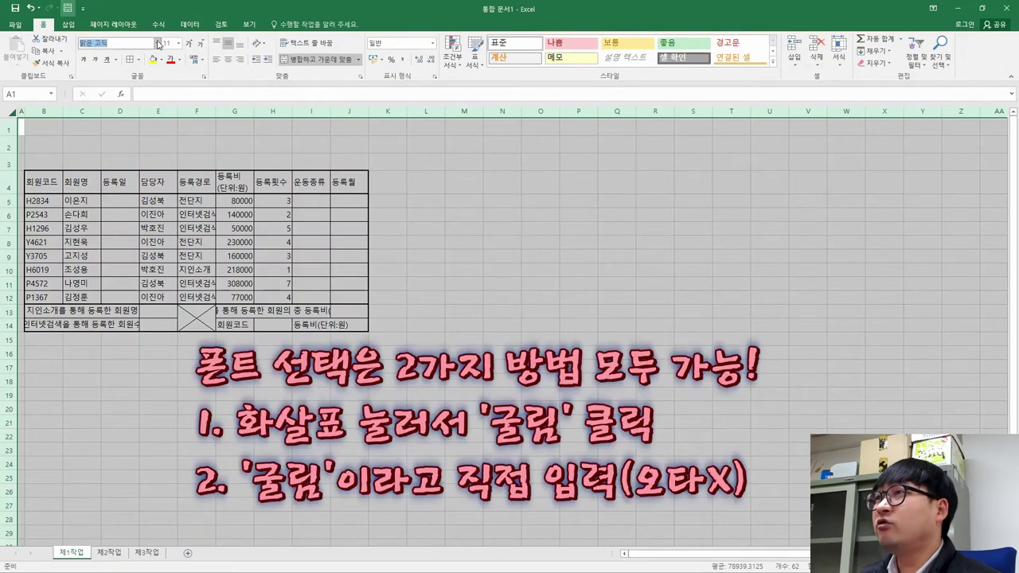
{"action": "left_click", "coordinate": [157, 44]}
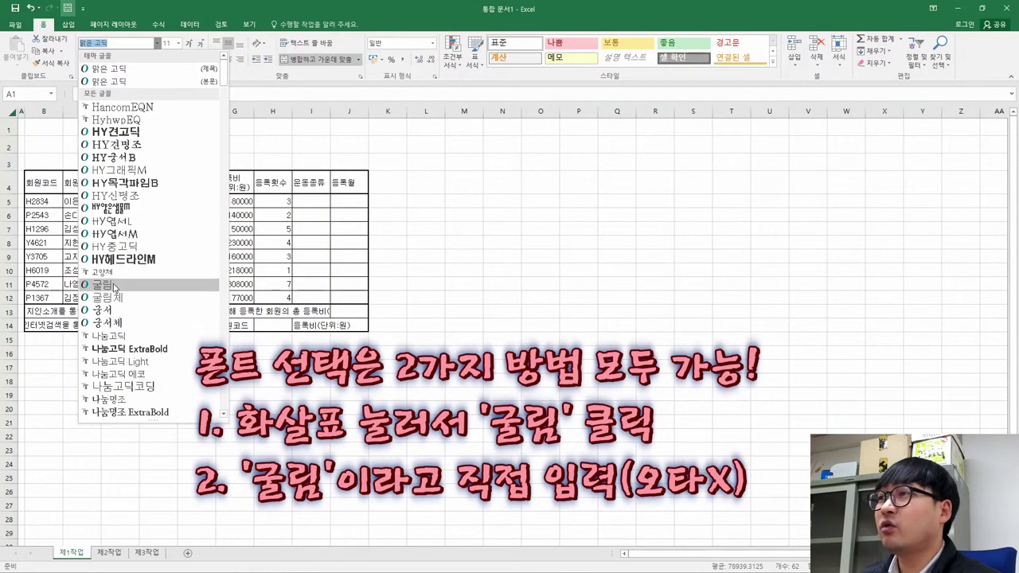
{"action": "key", "text": "Escape"}
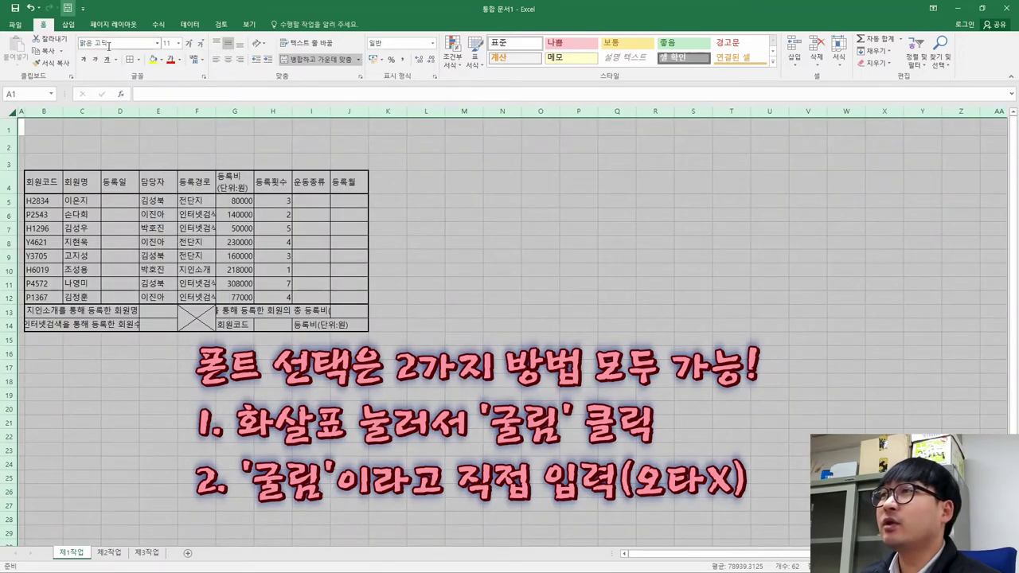
{"action": "left_click", "coordinate": [109, 43]}
{"action": "type", "text": "굴"}
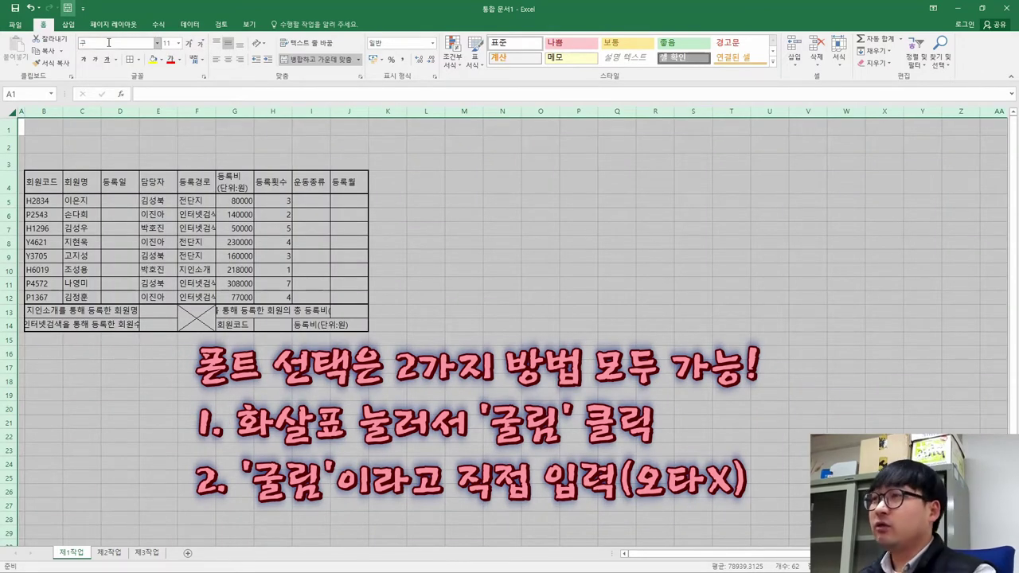
{"action": "type", "text": "림"}
{"action": "key", "text": "Return"}
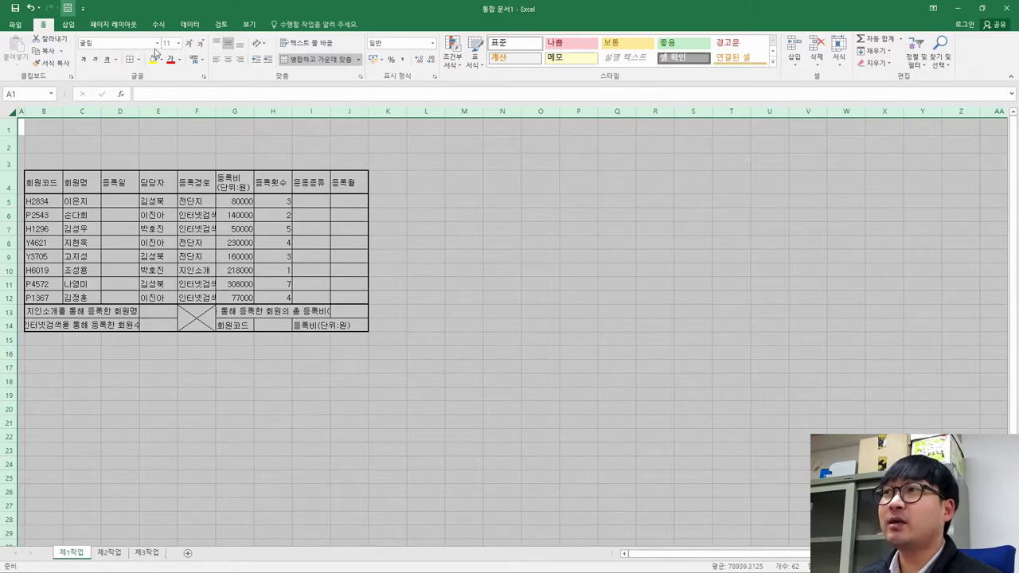
- Check the required font size in the exam PDF against Excel, and strike through the completed font condition in the PDF
{"action": "key", "text": "alt+Tab"}
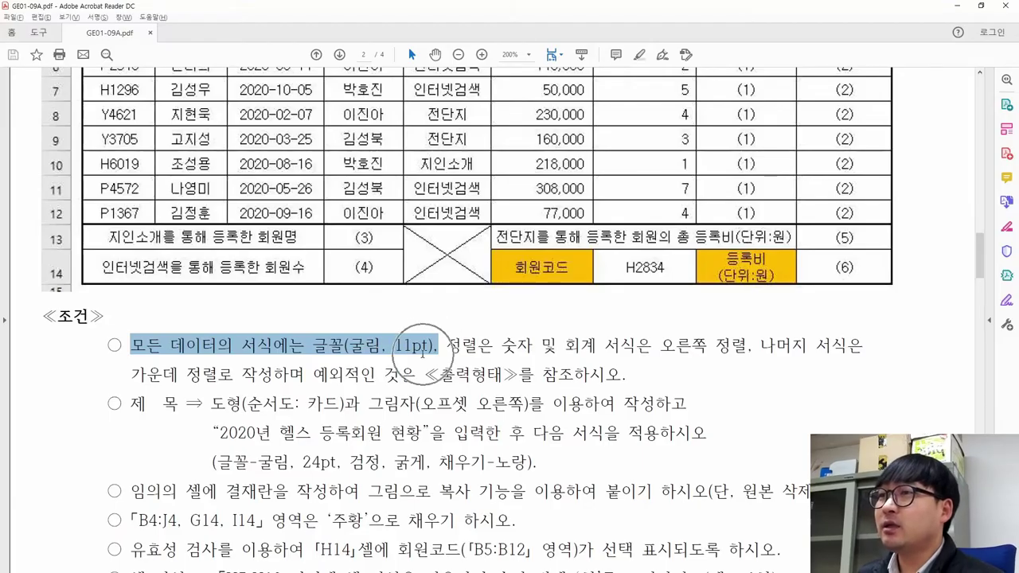
{"action": "key", "text": "alt+Tab"}
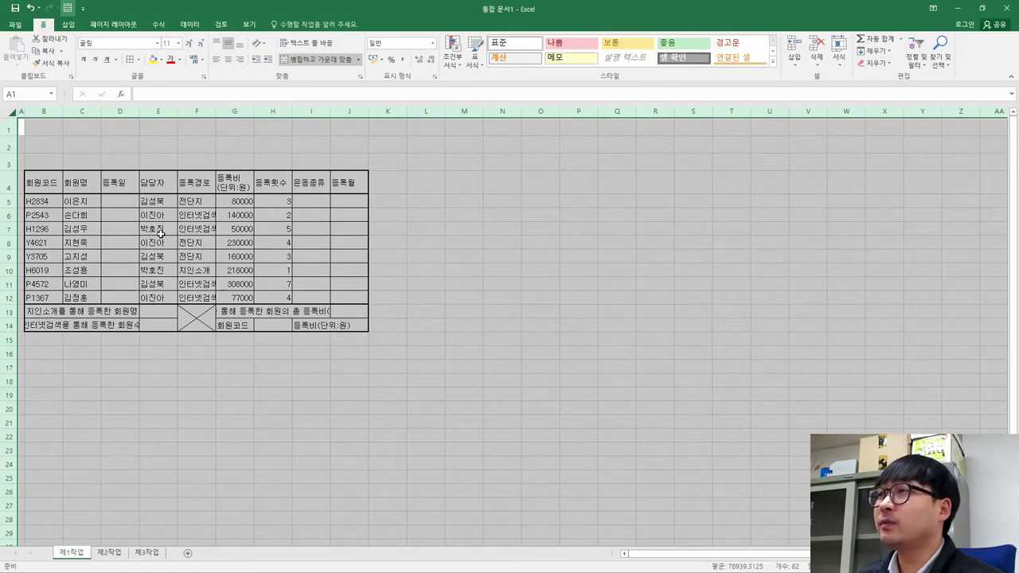
{"action": "key", "text": "alt+Tab"}
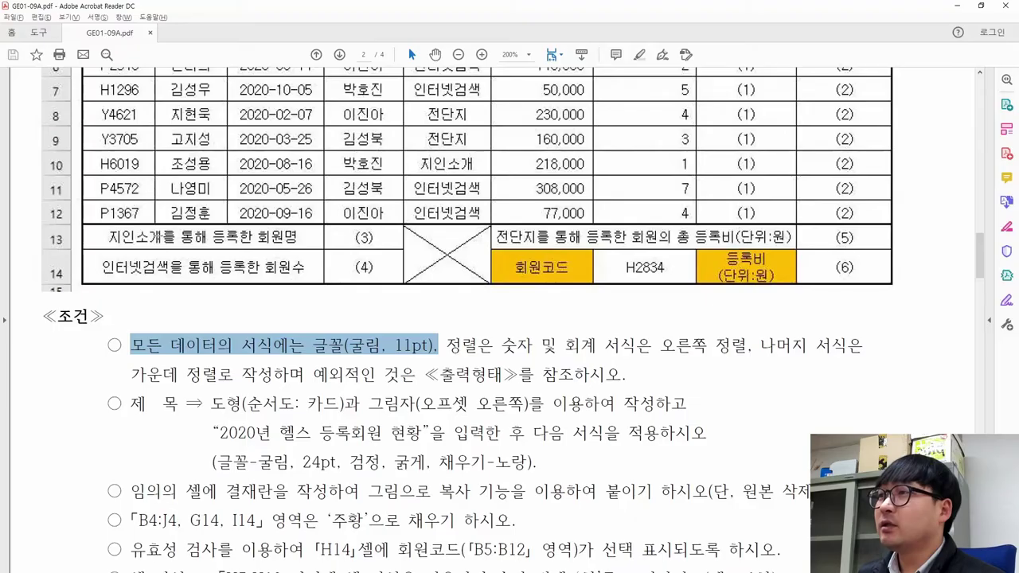
{"action": "right_click", "coordinate": [271, 352]}
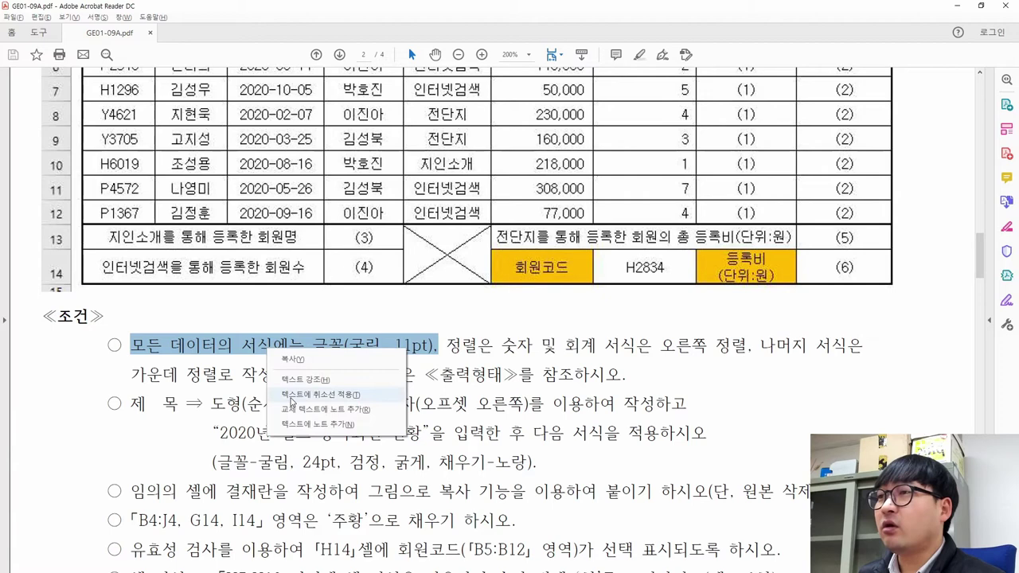
{"action": "left_click", "coordinate": [341, 395]}
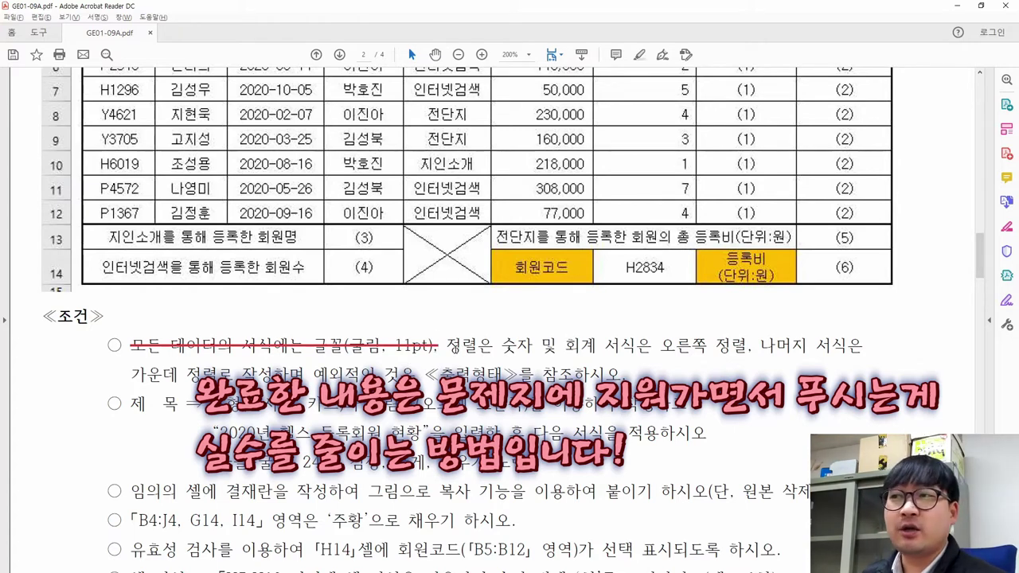
- Highlight the alignment condition in the exam PDF, and center all cells of the Excel worksheet horizontally
{"action": "left_click_drag", "start_coordinate": [446, 345], "coordinate": [304, 374]}
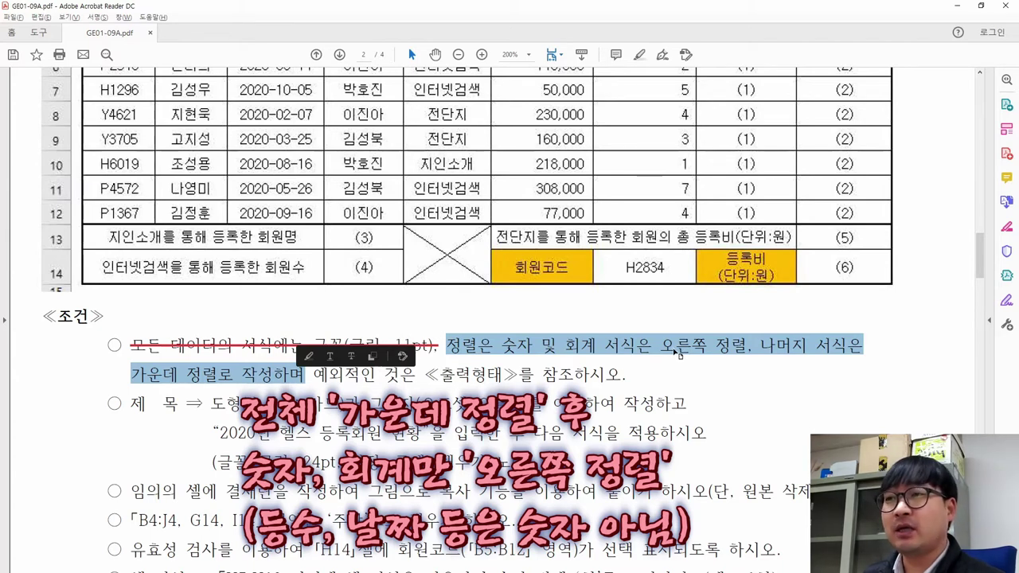
{"action": "key", "text": "alt+Tab"}
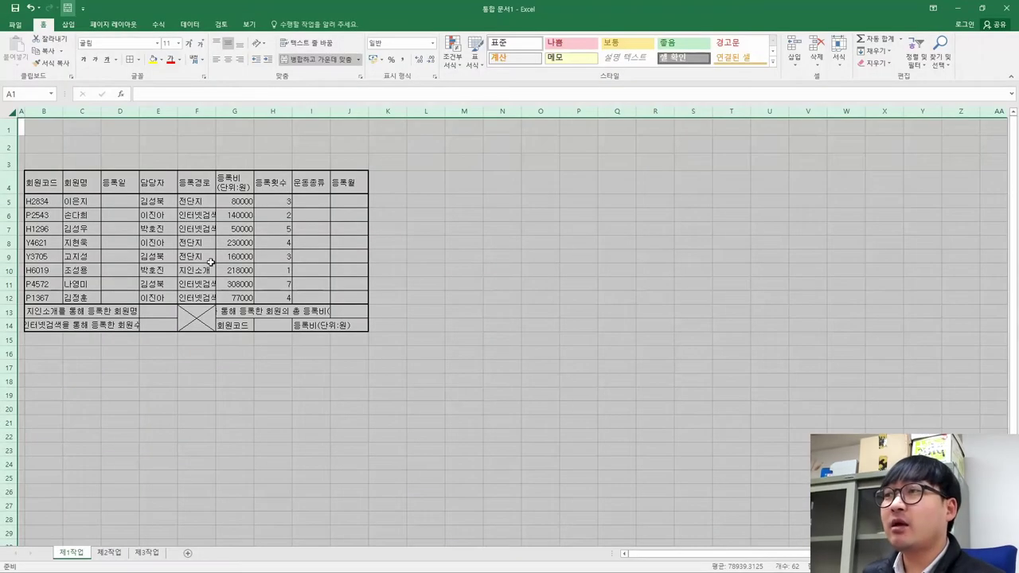
{"action": "left_click", "coordinate": [227, 62]}
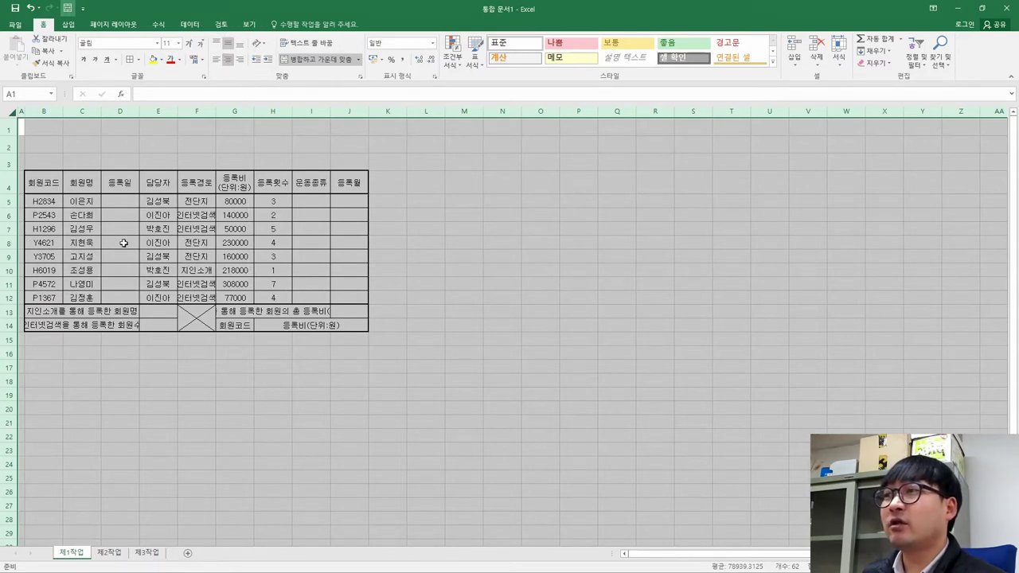
- Compare the number format and alignment of the 등록비 column in the exam PDF with cells G5:G12 in Excel
{"action": "left_click", "coordinate": [199, 244]}
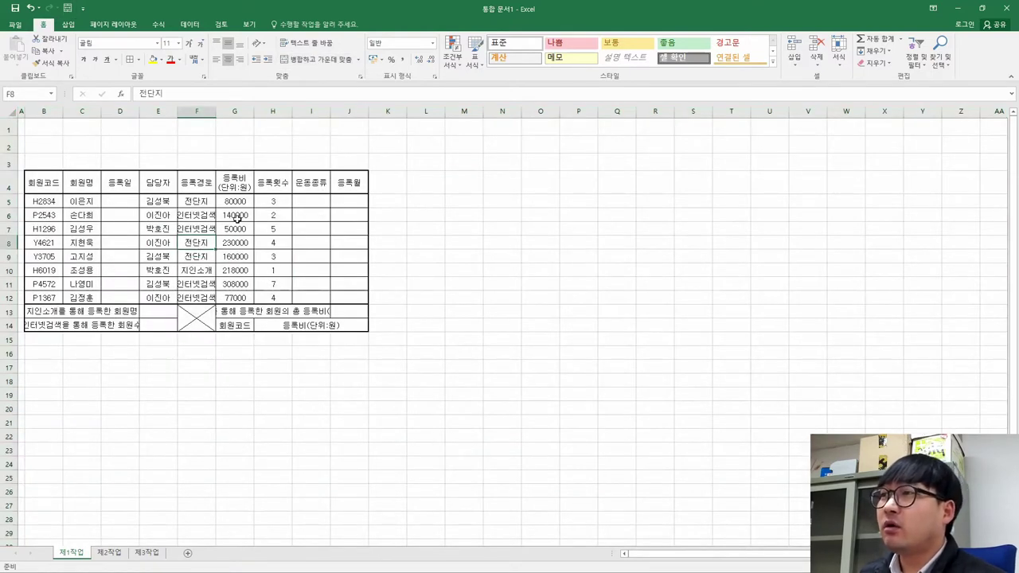
{"action": "key", "text": "alt+Tab"}
{"action": "scroll", "coordinate": [555, 121], "scroll_direction": "up", "scroll_amount": 2}
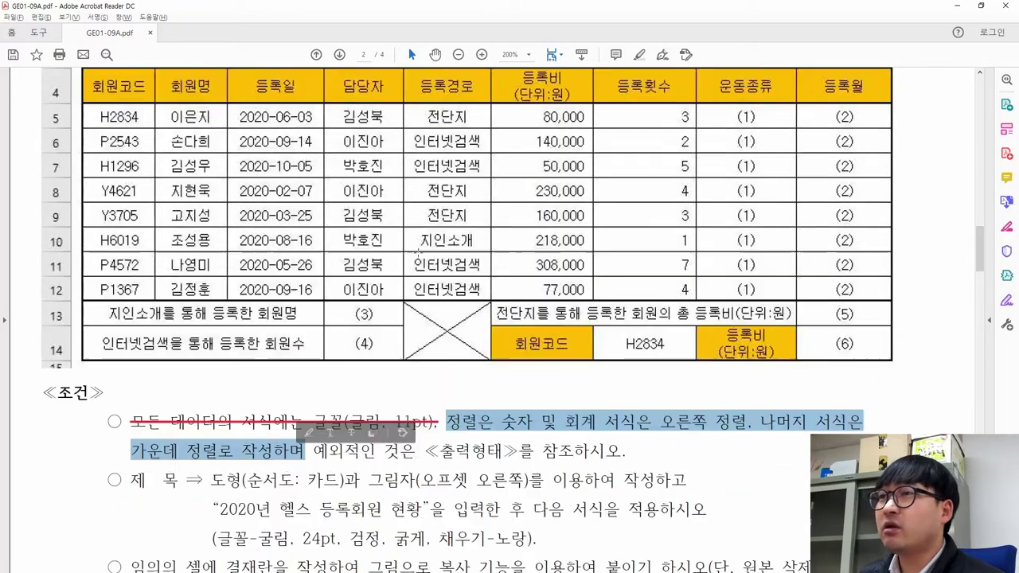
{"action": "left_click_drag", "start_coordinate": [555, 121], "coordinate": [575, 303]}
{"action": "key", "text": "alt+Tab"}
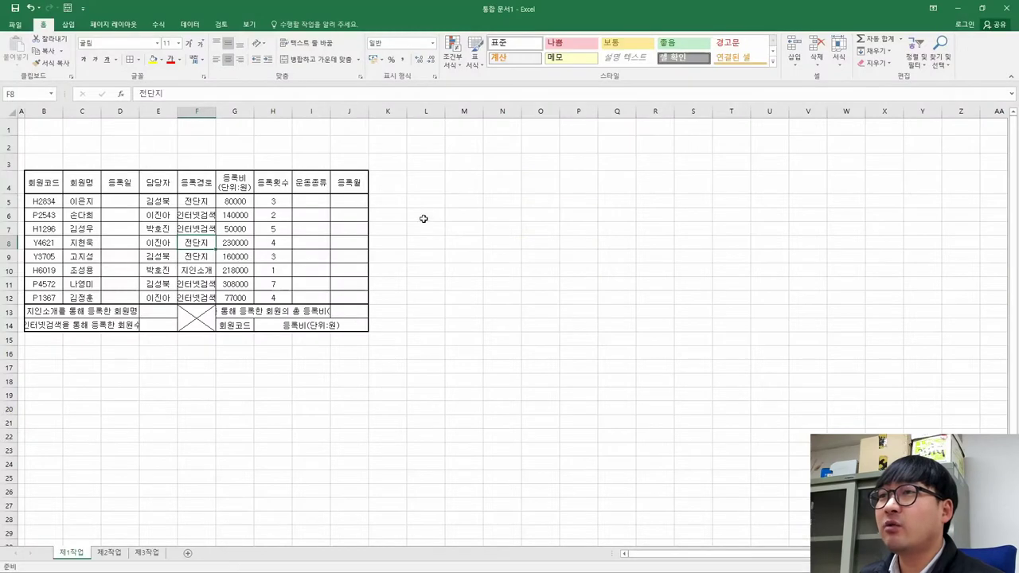
{"action": "left_click", "coordinate": [250, 228]}
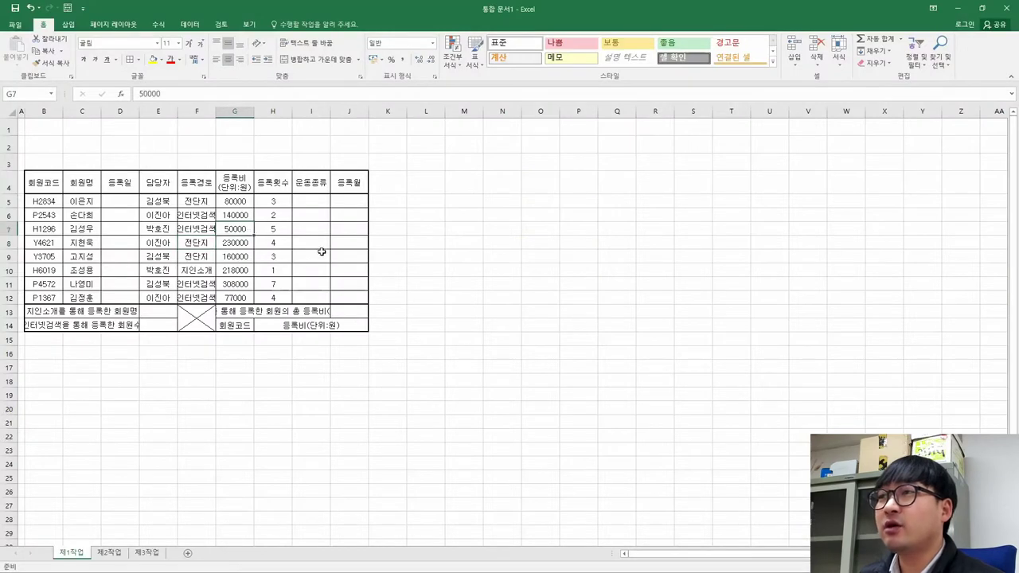
{"action": "left_click", "coordinate": [125, 204]}
{"action": "key", "text": "alt+Tab"}
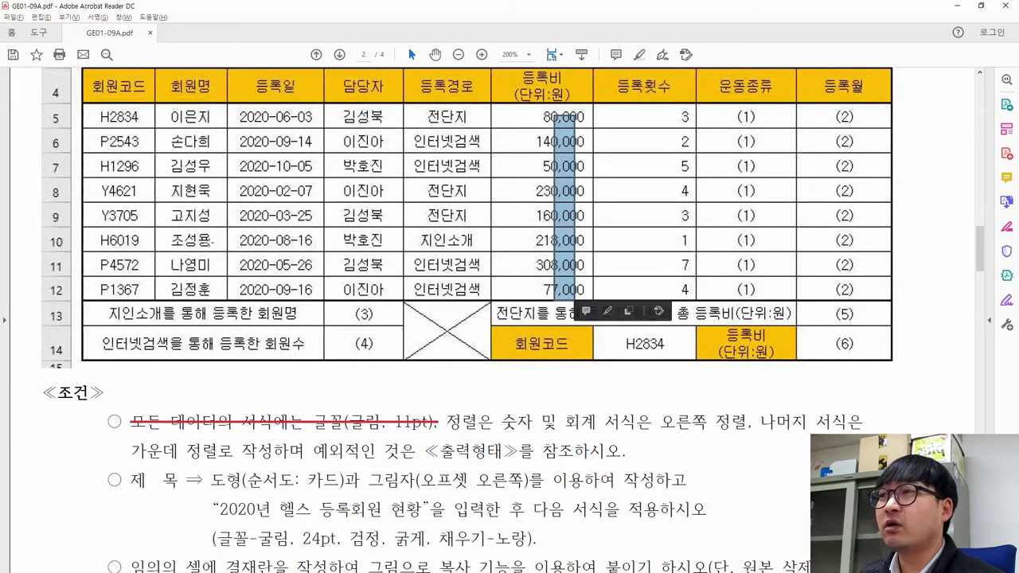
{"action": "key", "text": "alt+Tab"}
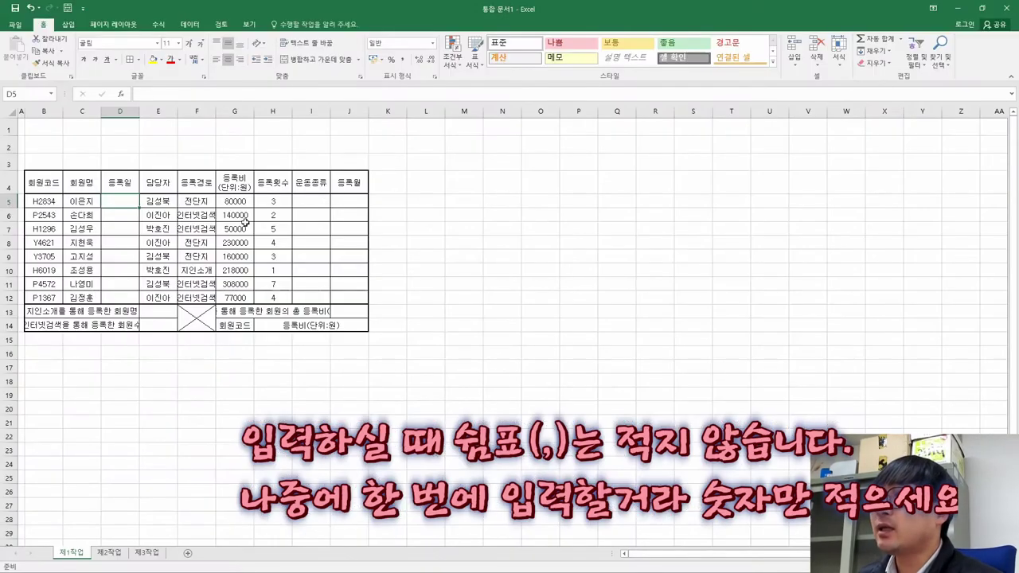
{"action": "left_click_drag", "start_coordinate": [235, 201], "coordinate": [261, 312]}
{"action": "key", "text": "alt+Tab"}
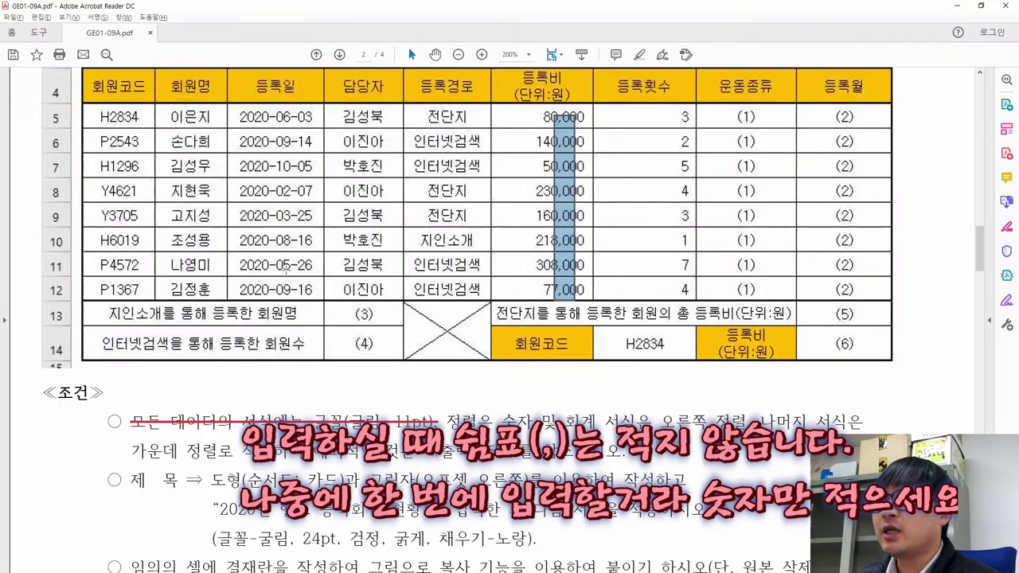
{"action": "left_click_drag", "start_coordinate": [573, 229], "coordinate": [555, 213]}
{"action": "left_click", "coordinate": [588, 119]}
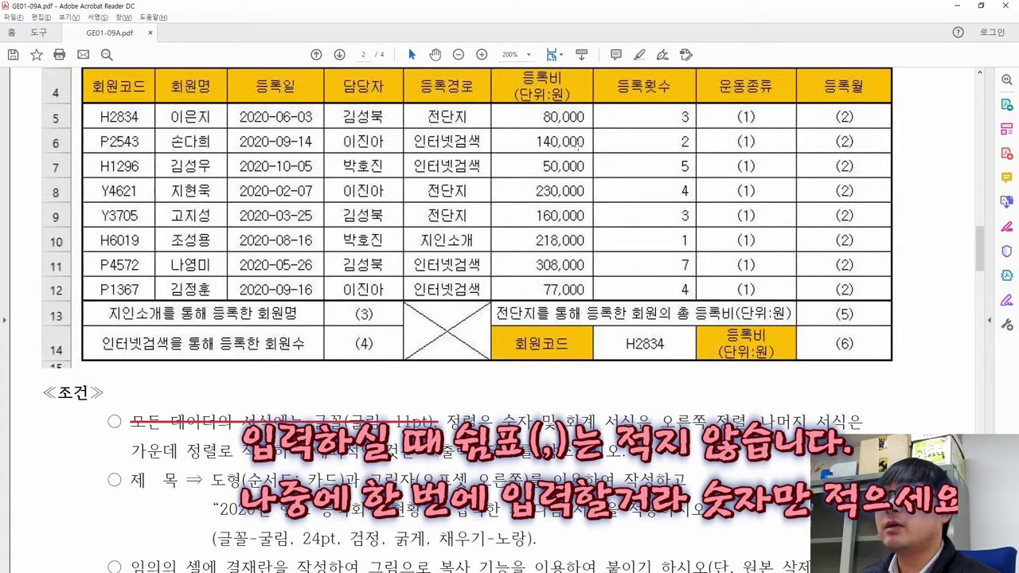
{"action": "key", "text": "alt+Tab"}
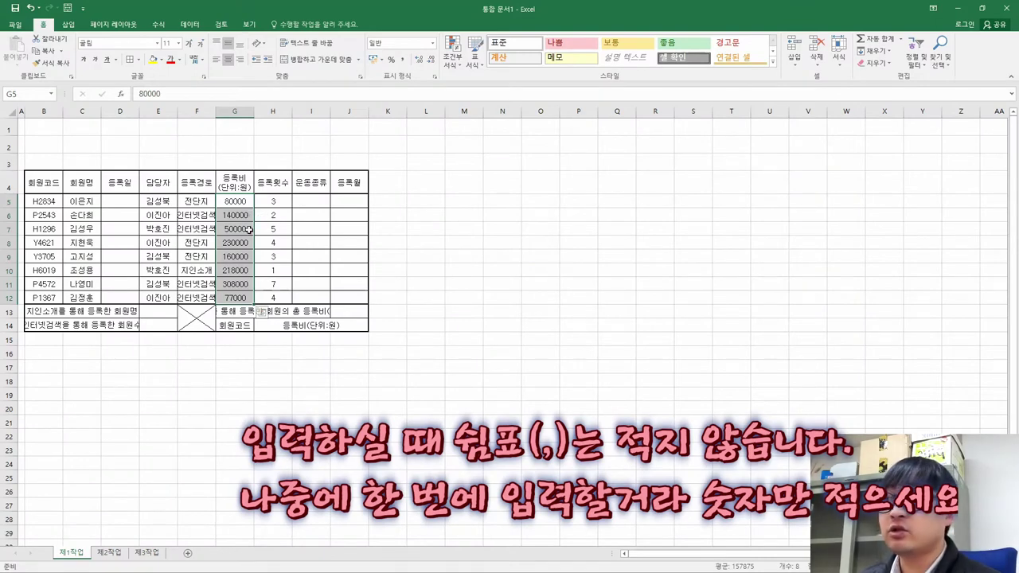
{"action": "key", "text": "alt+Tab"}
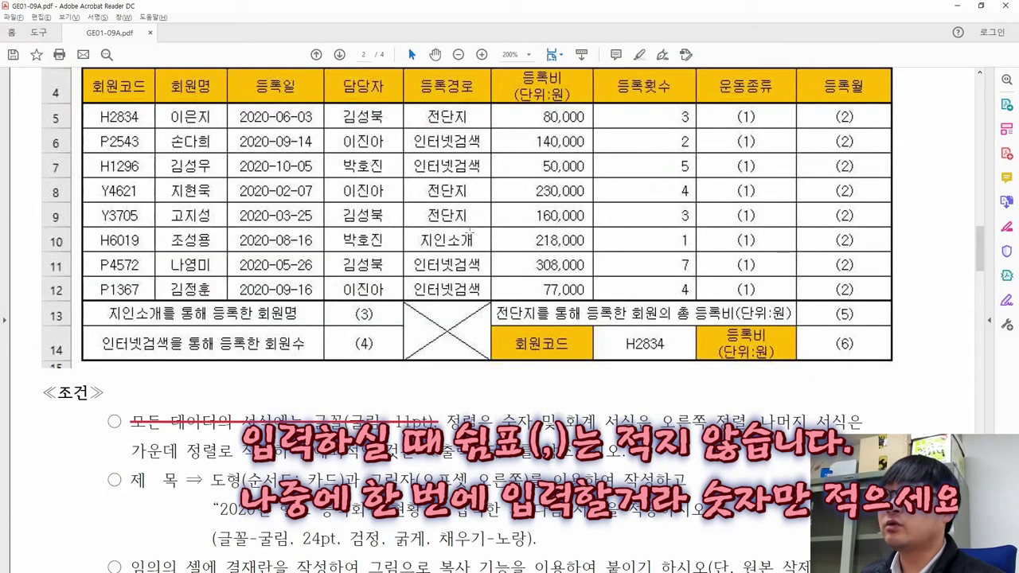
- Check the 등록일 dates in the exam PDF, and enter 2020-06-03 in cell D5 of the Excel worksheet
{"action": "left_click_drag", "start_coordinate": [238, 111], "coordinate": [318, 291]}
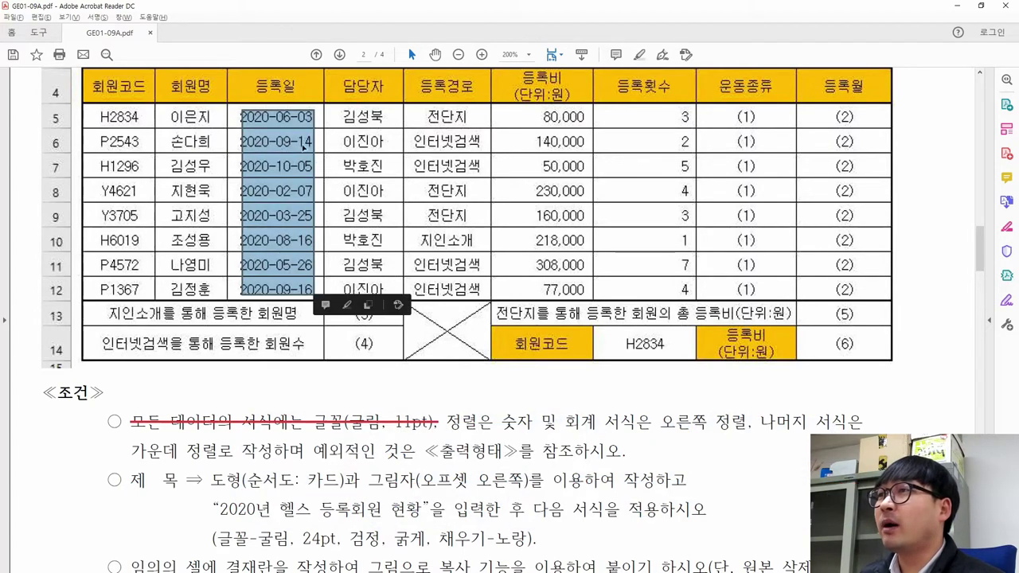
{"action": "left_click", "coordinate": [291, 121]}
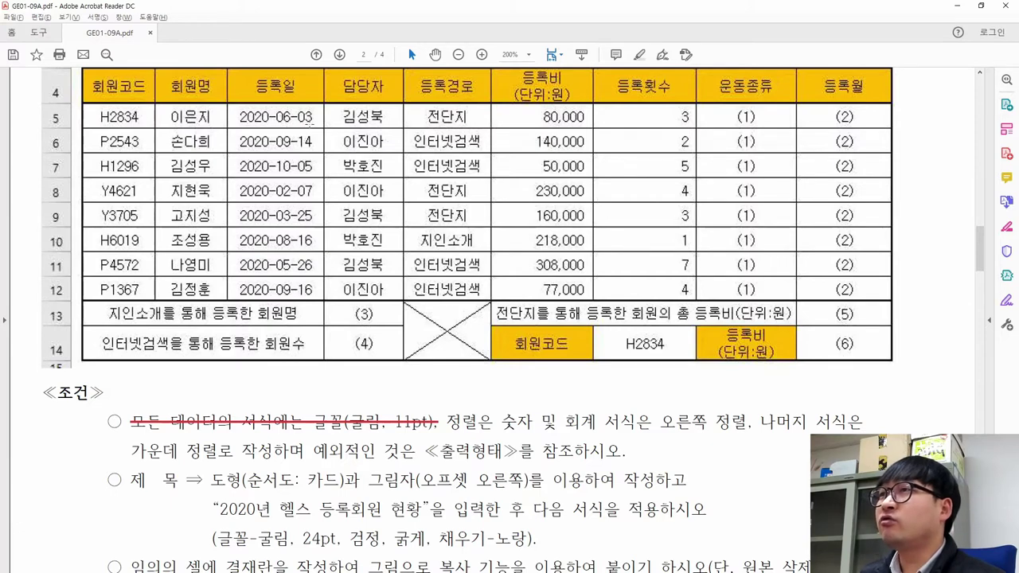
{"action": "key", "text": "alt+Tab"}
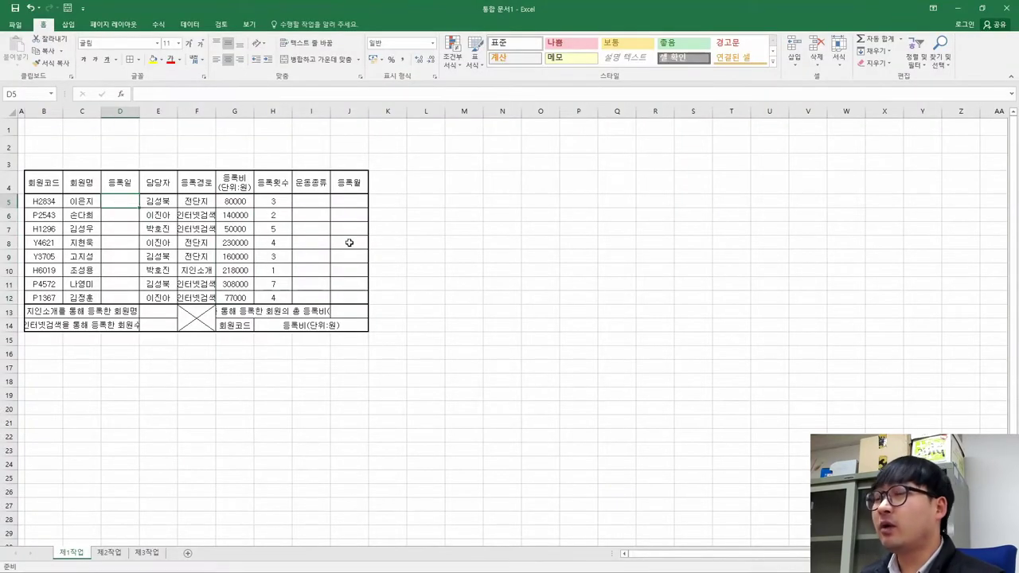
{"action": "type", "text": "2020"}
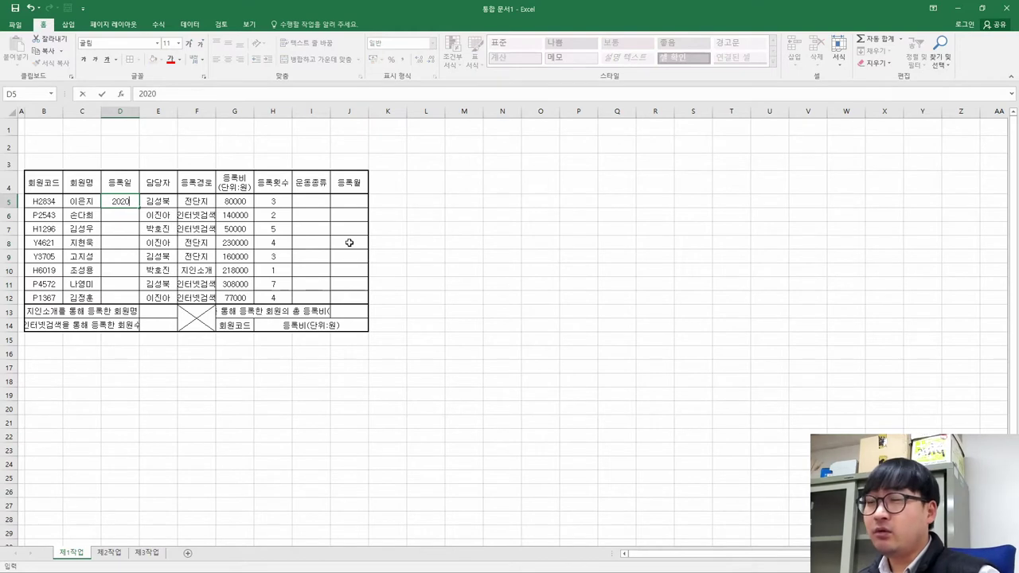
{"action": "type", "text": "-06-"}
{"action": "type", "text": "06-0"}
{"action": "type", "text": "3"}
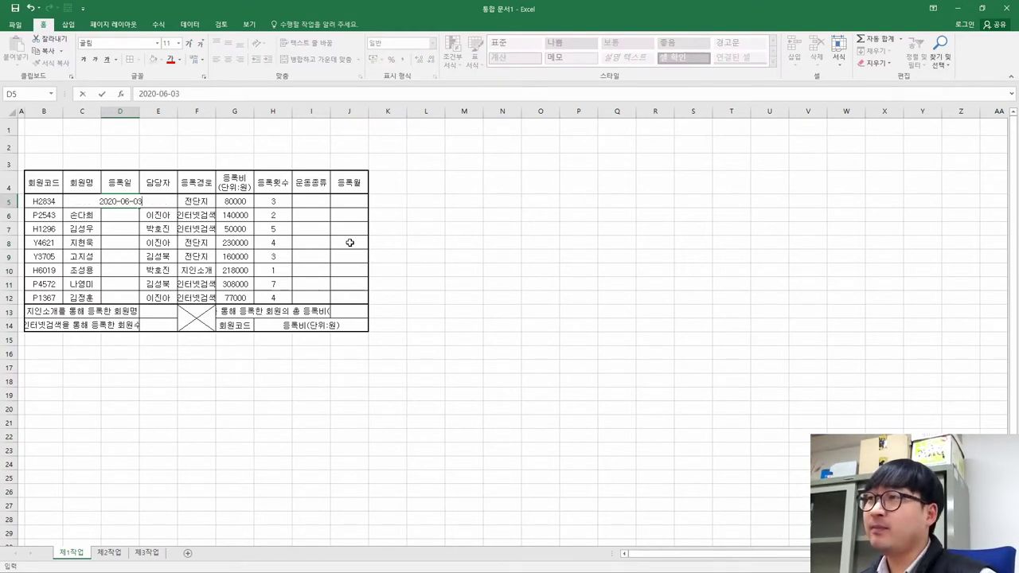
{"action": "key", "text": "Return"}
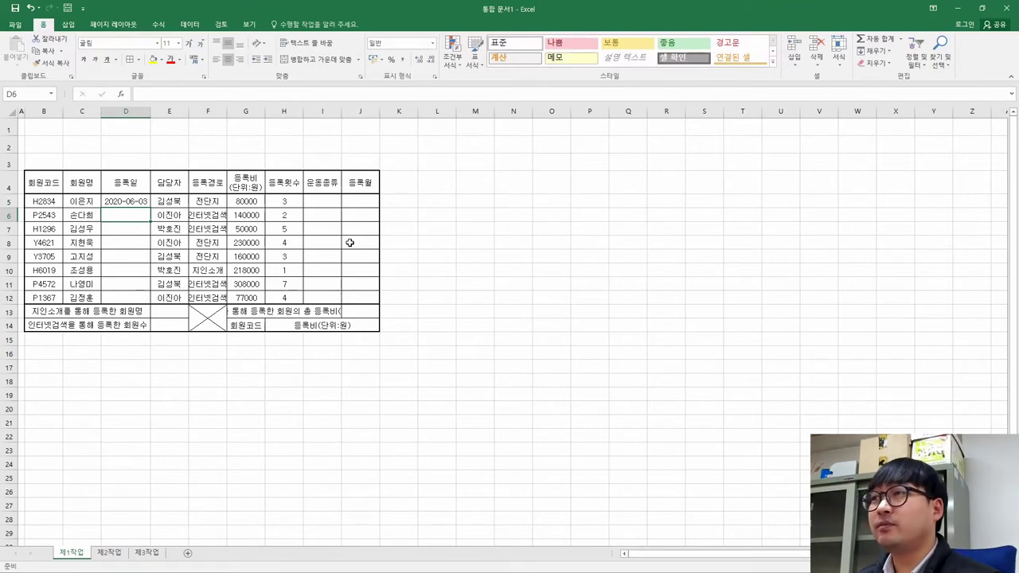
- Look up the second 등록일 date in the exam PDF, and enter 9/14 in cell D6 in Excel
{"action": "key", "text": "alt+Tab"}
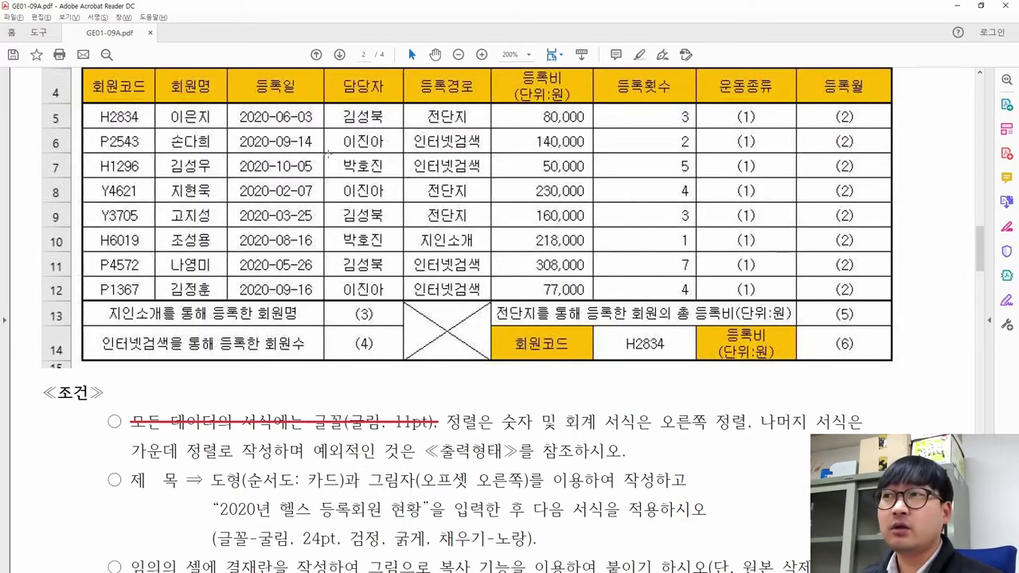
{"action": "left_click_drag", "start_coordinate": [282, 137], "coordinate": [316, 151]}
{"action": "key", "text": "alt+Tab"}
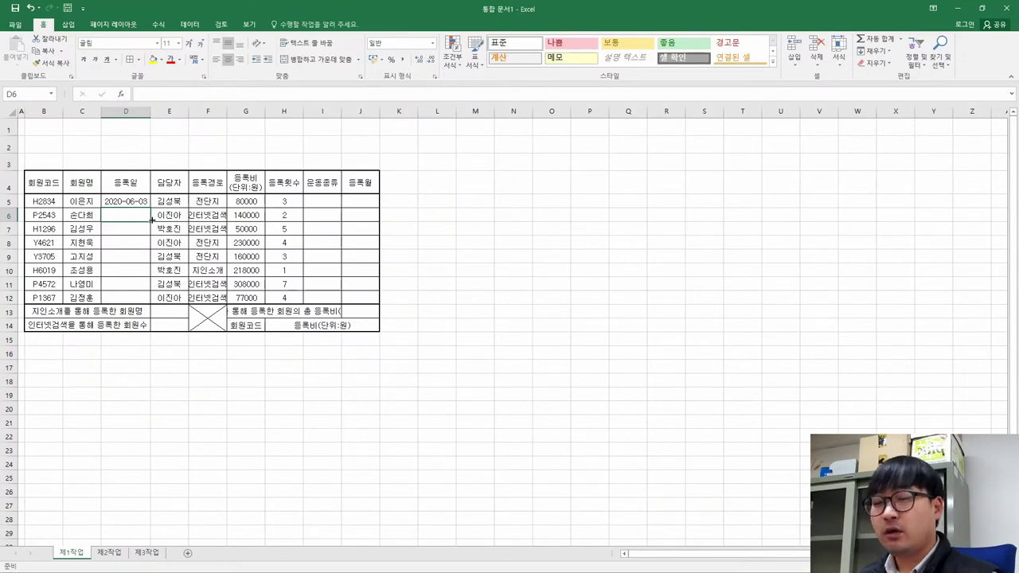
{"action": "type", "text": "9/14"}
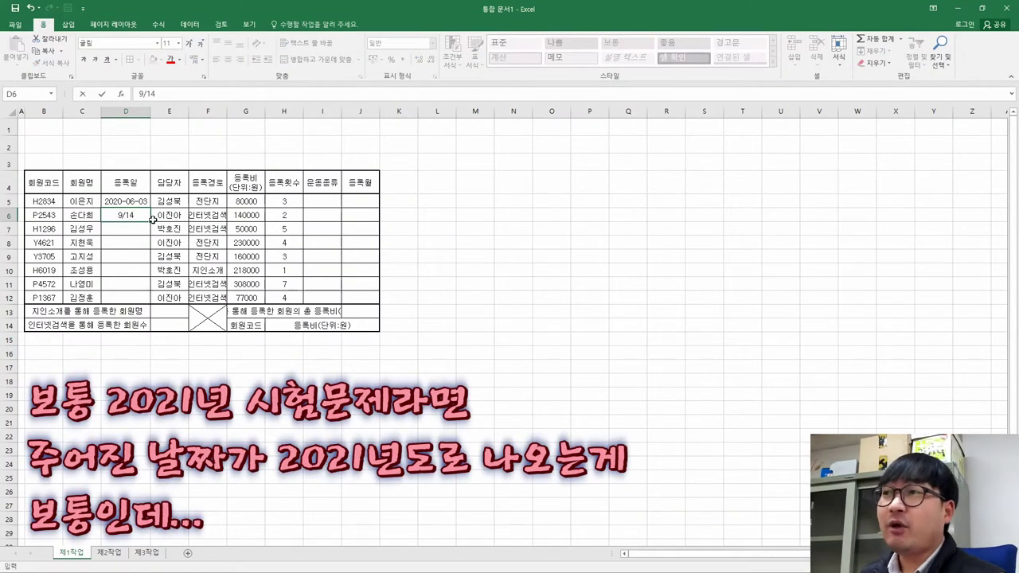
{"action": "key", "text": "Return"}
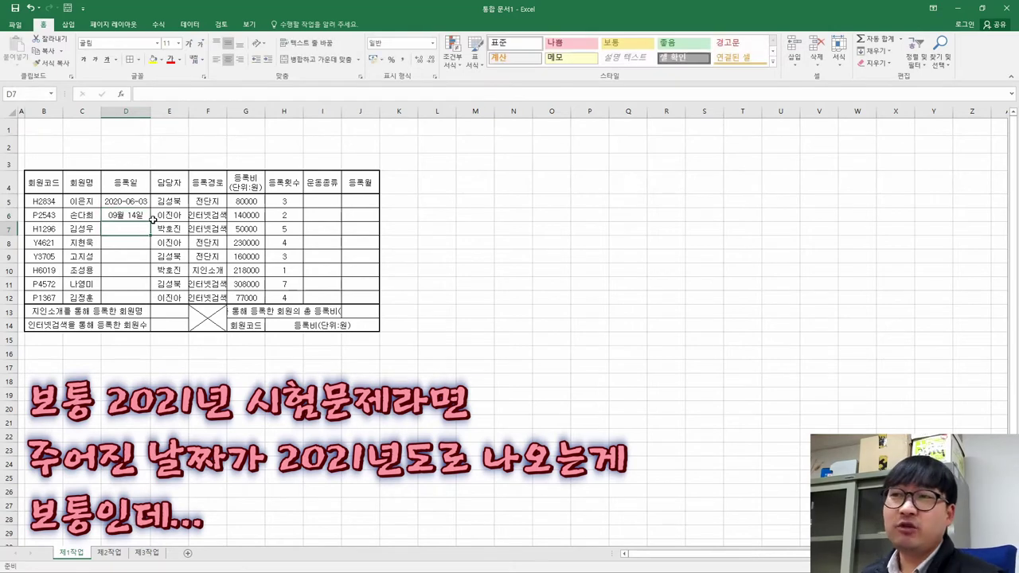
- Compare the year in the exam PDF's table title with the year of the 등록일 dates
{"action": "key", "text": "alt+Tab"}
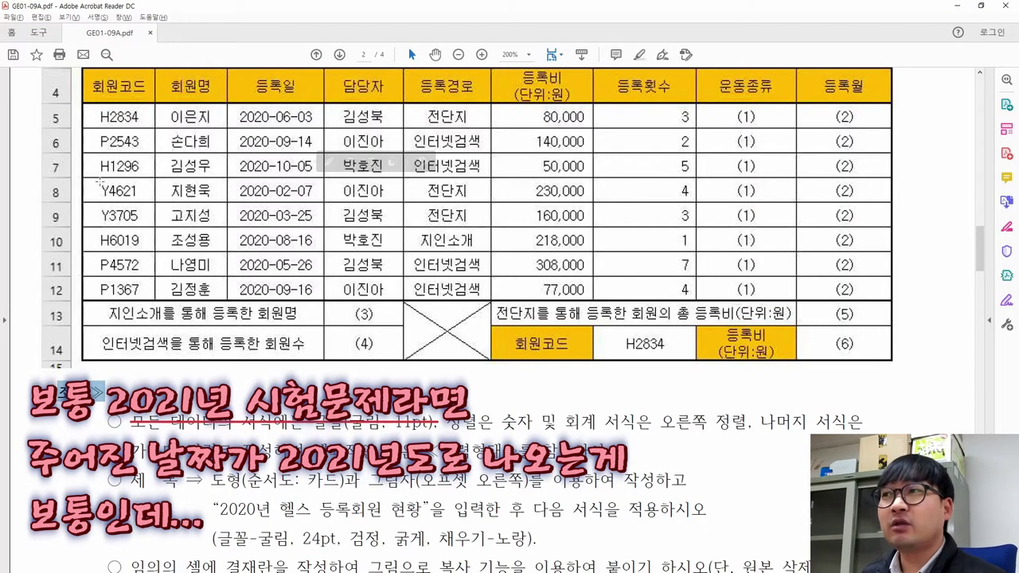
{"action": "scroll", "coordinate": [301, 124], "scroll_direction": "up", "scroll_amount": 3}
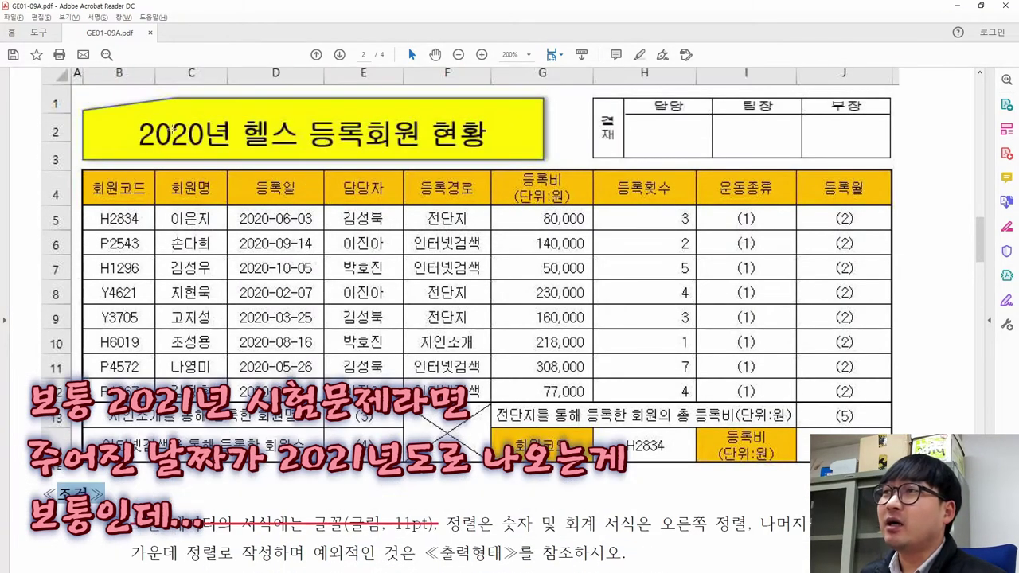
{"action": "left_click_drag", "start_coordinate": [176, 131], "coordinate": [208, 135]}
{"action": "left_click_drag", "start_coordinate": [283, 213], "coordinate": [294, 244]}
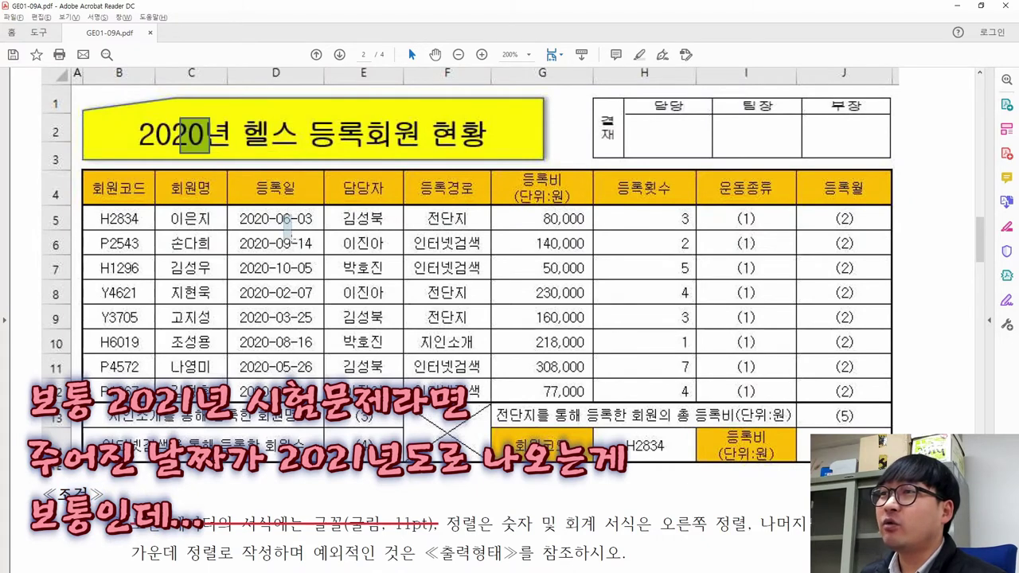
{"action": "left_click_drag", "start_coordinate": [256, 210], "coordinate": [271, 253]}
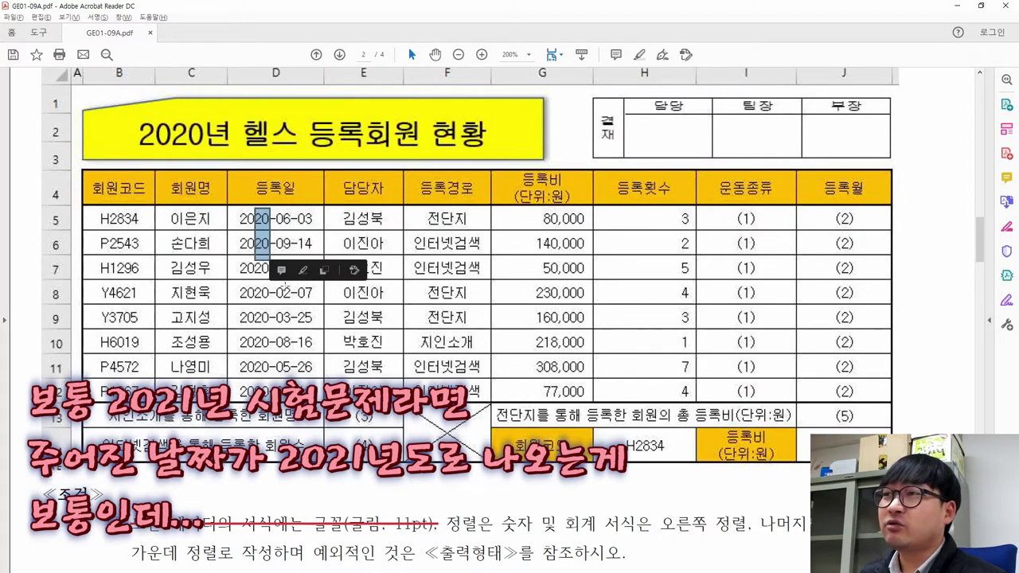
{"action": "left_click", "coordinate": [237, 214]}
{"action": "left_click_drag", "start_coordinate": [236, 212], "coordinate": [273, 226]}
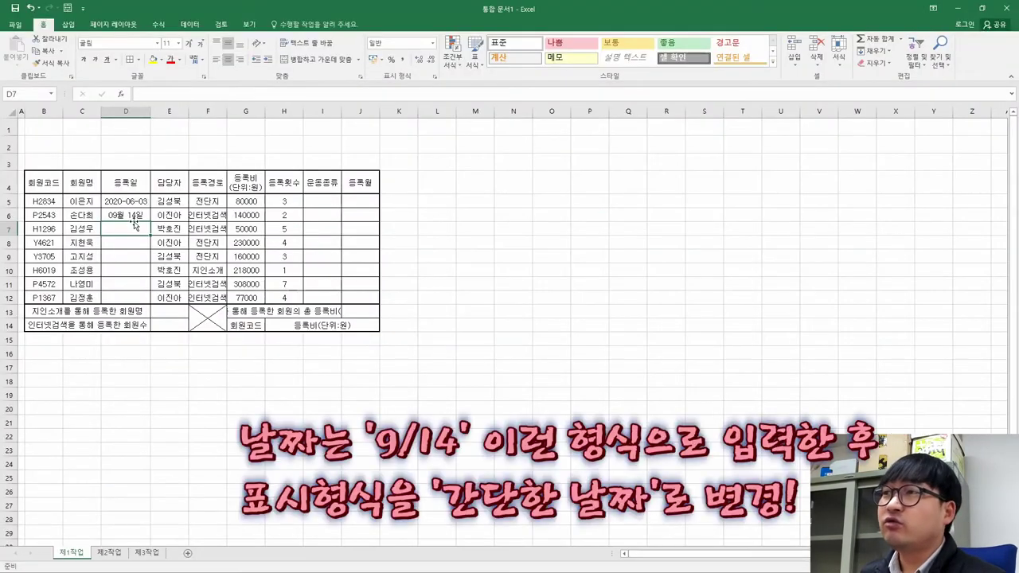
- Format cell D6 in Excel as 간단한 날짜 and change its year to 2020
{"action": "left_click", "coordinate": [132, 214]}
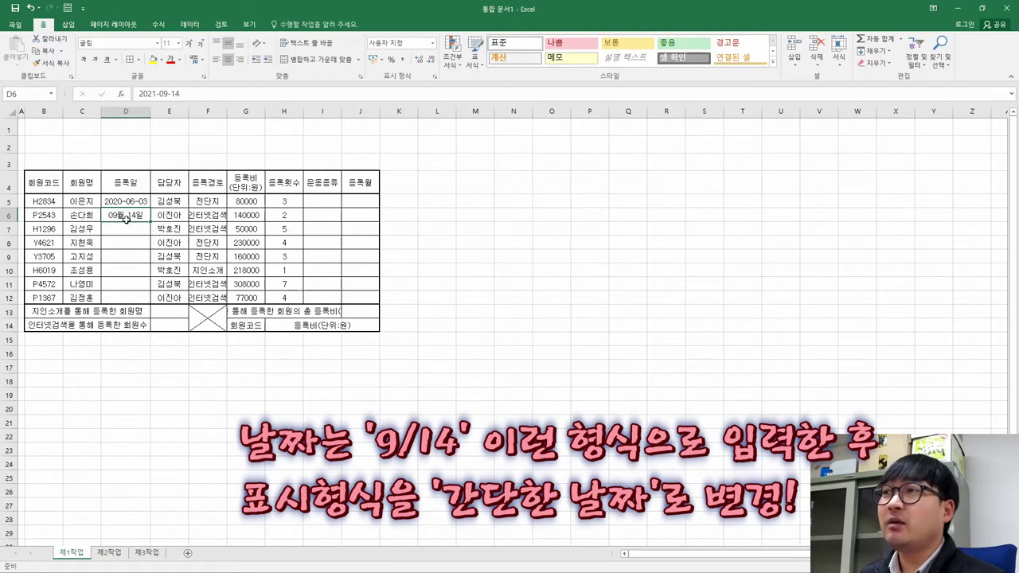
{"action": "left_click", "coordinate": [434, 45]}
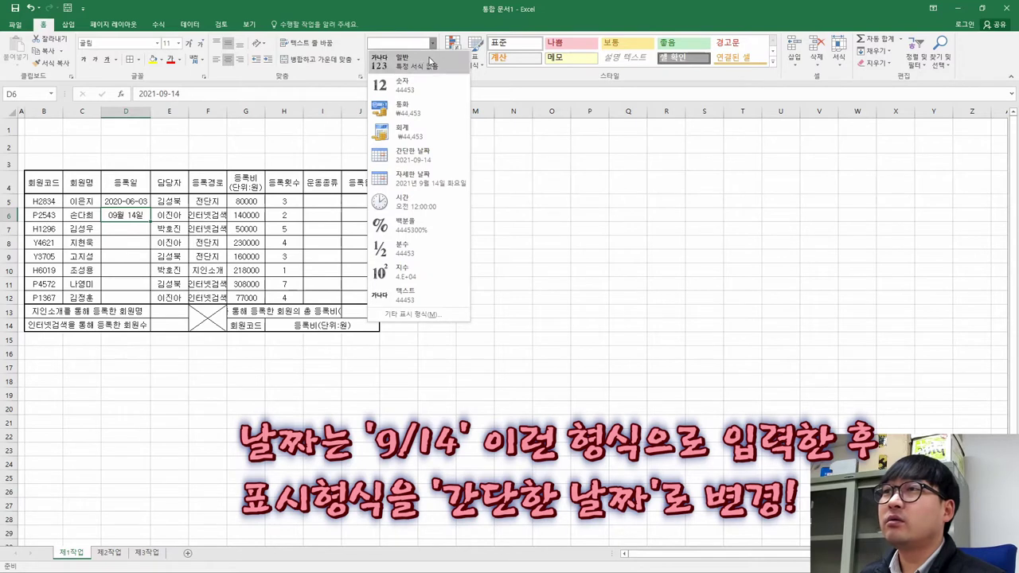
{"action": "left_click", "coordinate": [412, 159]}
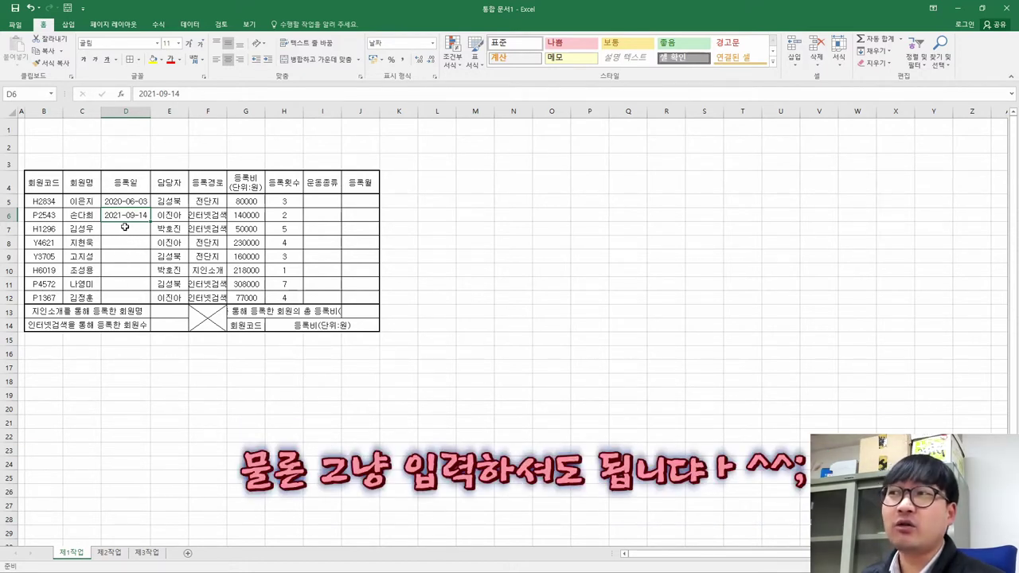
{"action": "double_click", "coordinate": [121, 215]}
{"action": "key", "text": "BackSpace"}
{"action": "type", "text": "0"}
{"action": "key", "text": "Return"}
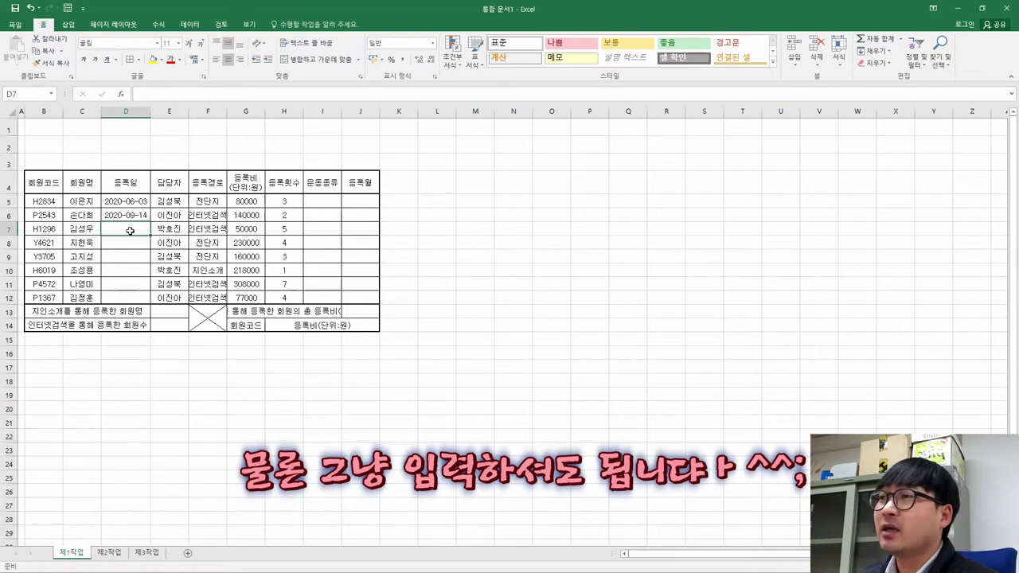
- Arrange the exam PDF and the Excel workbook side by side on the screen
{"action": "key", "text": "alt+Tab"}
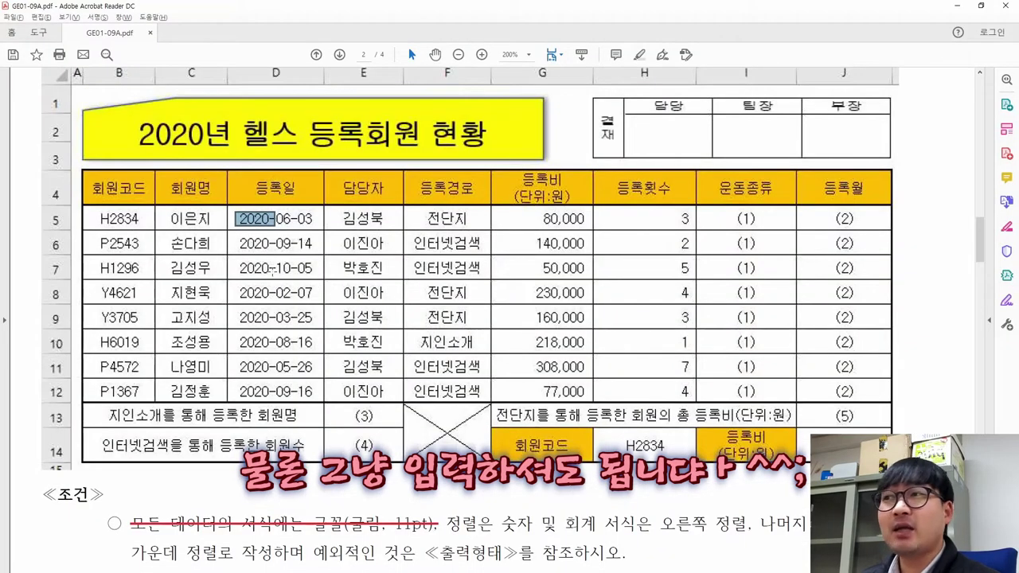
{"action": "key", "text": "alt+Tab"}
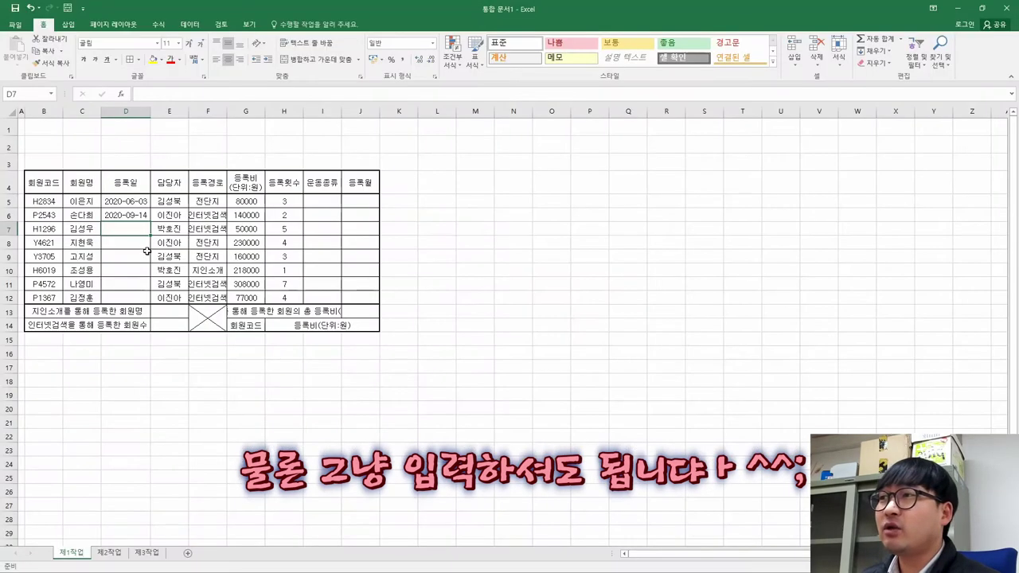
{"action": "key", "text": "alt+Tab"}
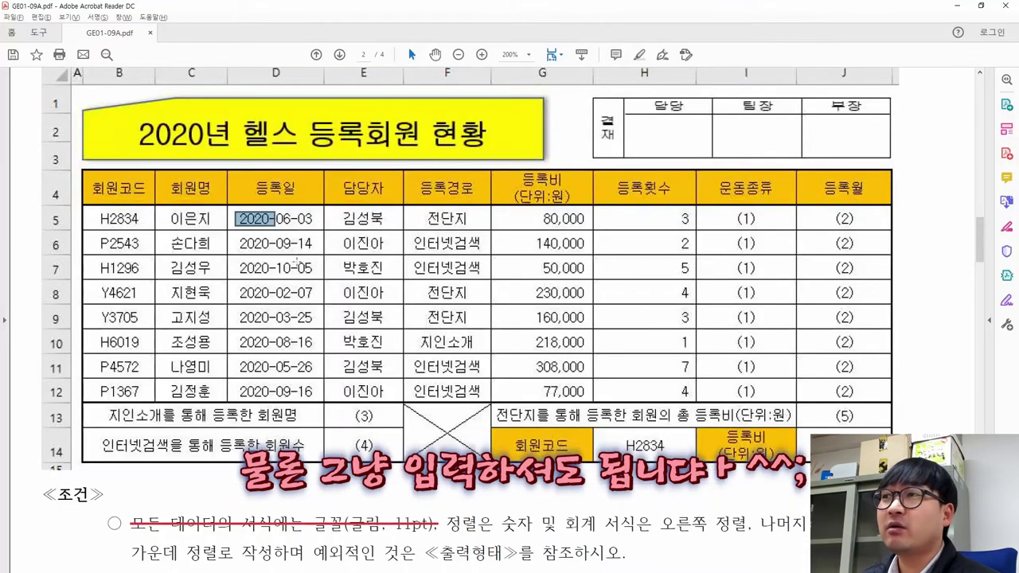
{"action": "key", "text": "alt+Tab"}
{"action": "key", "text": "super+Right"}
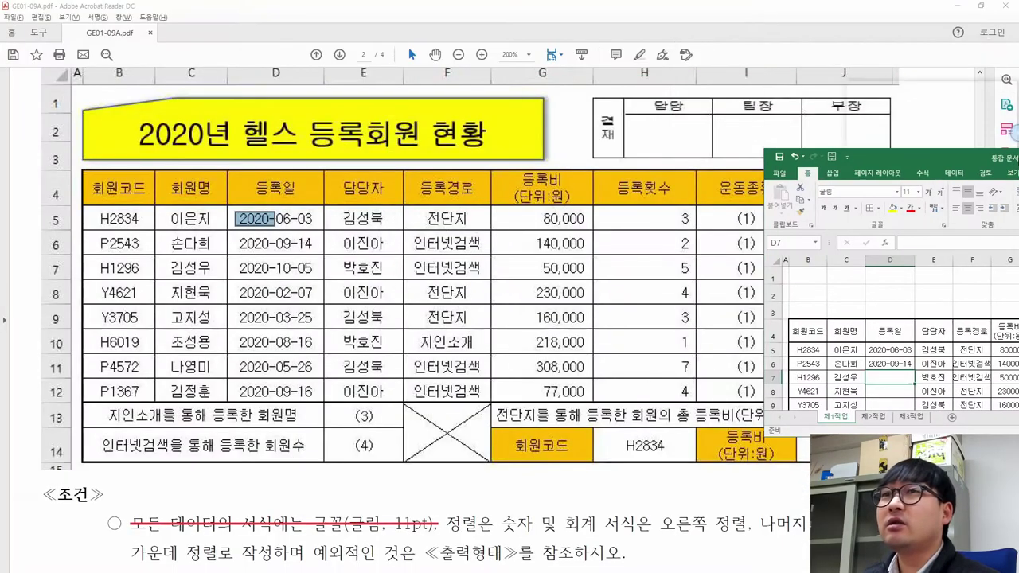
{"action": "left_click", "coordinate": [154, 225]}
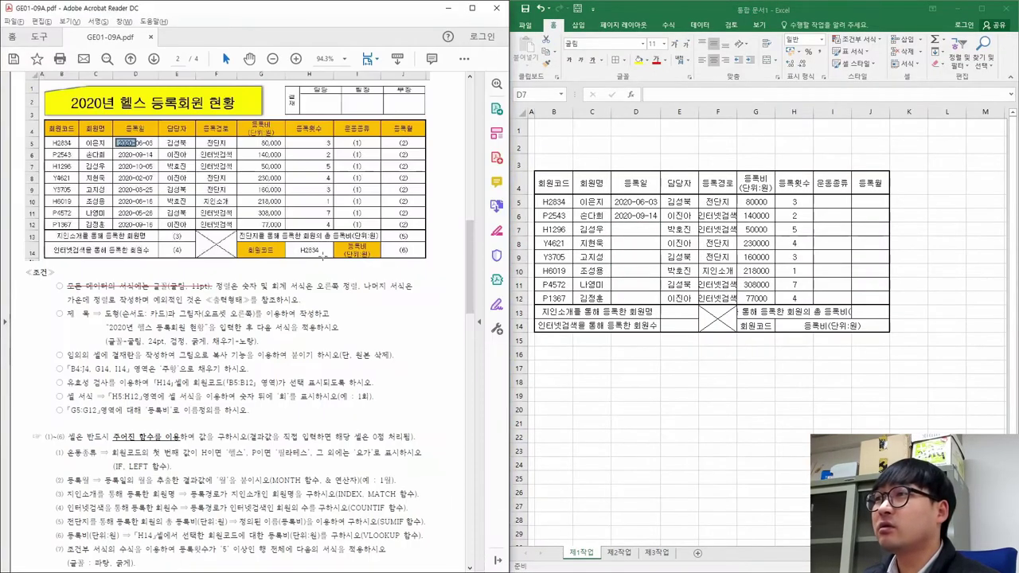
- Enter the dates 10/5, 2/7, 3/25, 8/16, 5/26 and 9/16 in cells D7:D12 of the 등록일 column
{"action": "left_click", "coordinate": [634, 230]}
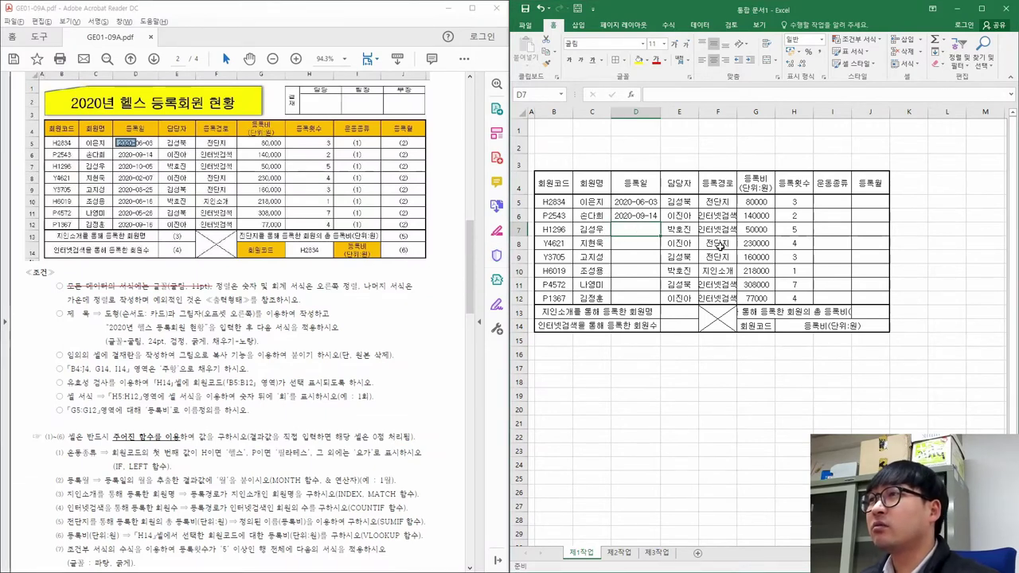
{"action": "type", "text": "10/5"}
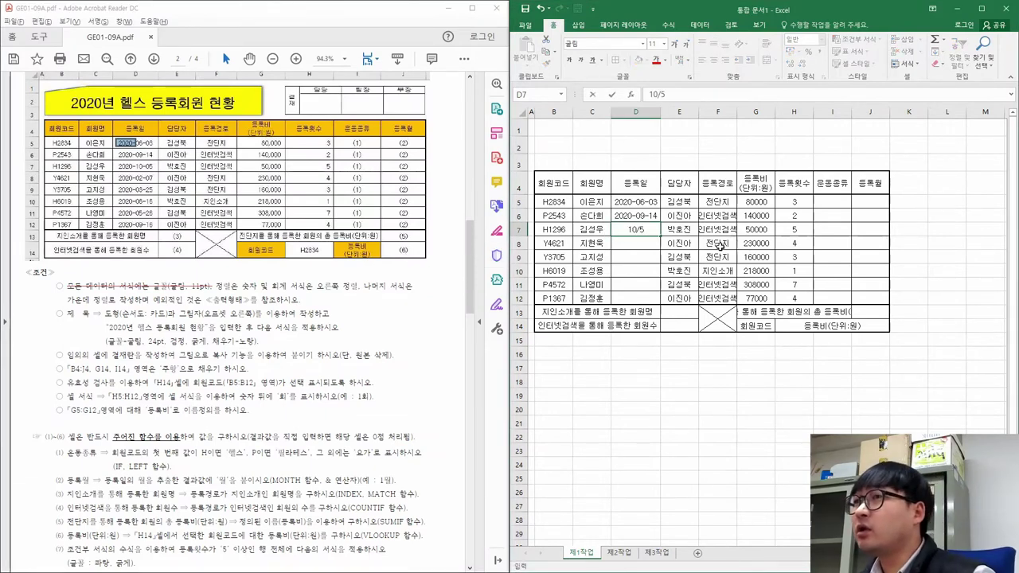
{"action": "key", "text": "Return"}
{"action": "type", "text": "2/7"}
{"action": "key", "text": "Return"}
{"action": "type", "text": "3/52"}
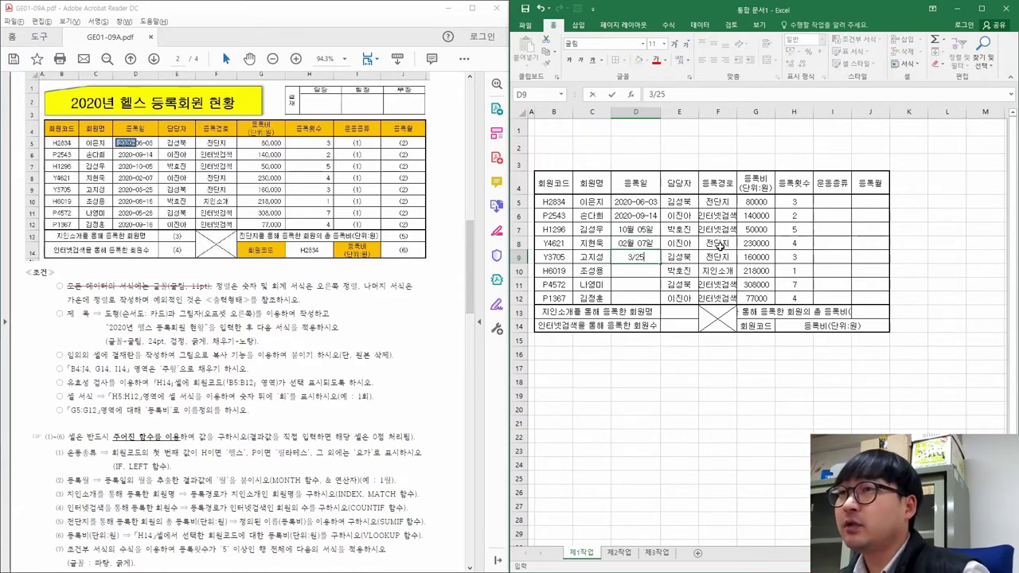
{"action": "key", "text": "Return"}
{"action": "type", "text": "8/1"}
{"action": "type", "text": "6"}
{"action": "key", "text": "Return"}
{"action": "type", "text": "5/26"}
{"action": "key", "text": "Return"}
{"action": "type", "text": "9/16"}
{"action": "key", "text": "ctrl+Return"}
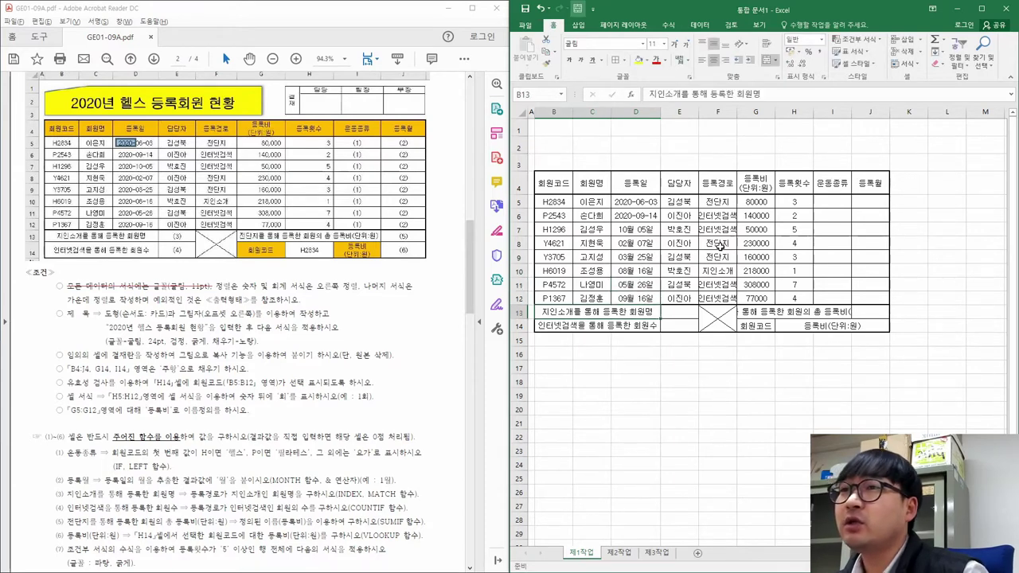
- Maximize the Excel window and format the dates in D7:D12 as 간단한 날짜
{"action": "left_click_drag", "start_coordinate": [837, 3], "coordinate": [692, 1]}
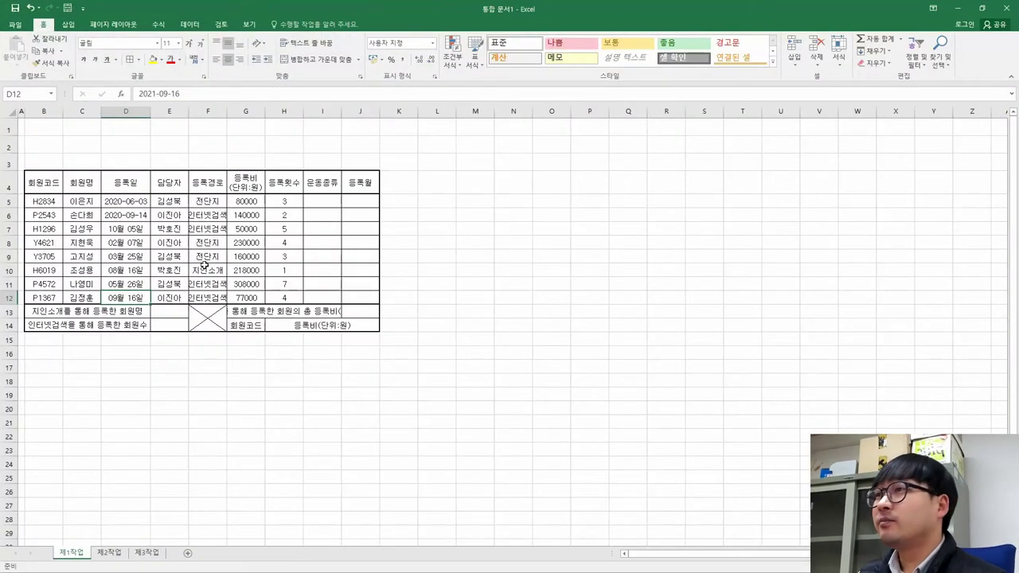
{"action": "left_click_drag", "start_coordinate": [132, 229], "coordinate": [130, 294]}
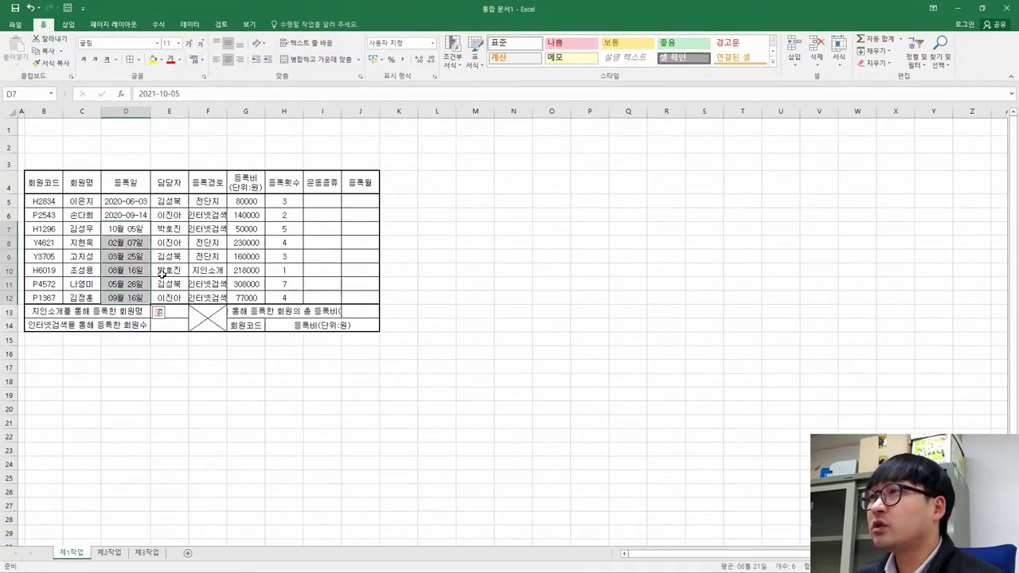
{"action": "left_click", "coordinate": [432, 43]}
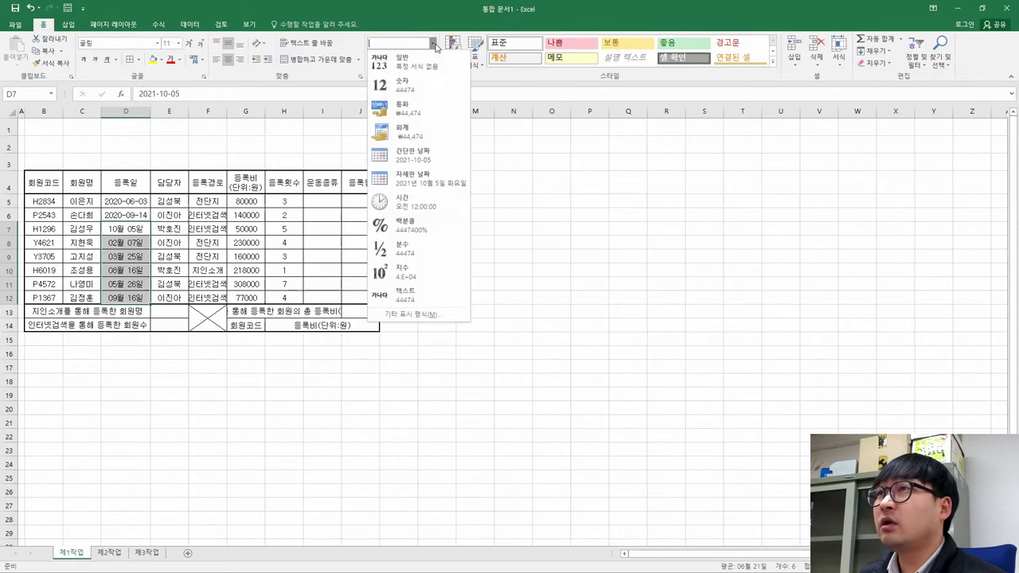
{"action": "left_click", "coordinate": [414, 154]}
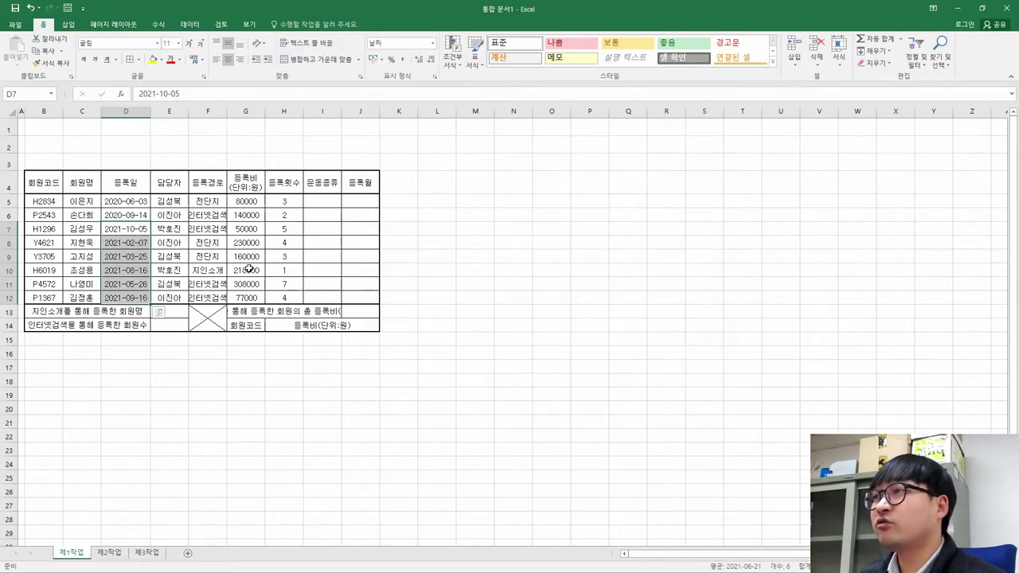
- Change the year to 2020 in each registration date in cells D7:D12 of the 등록일 column
{"action": "left_click", "coordinate": [120, 229]}
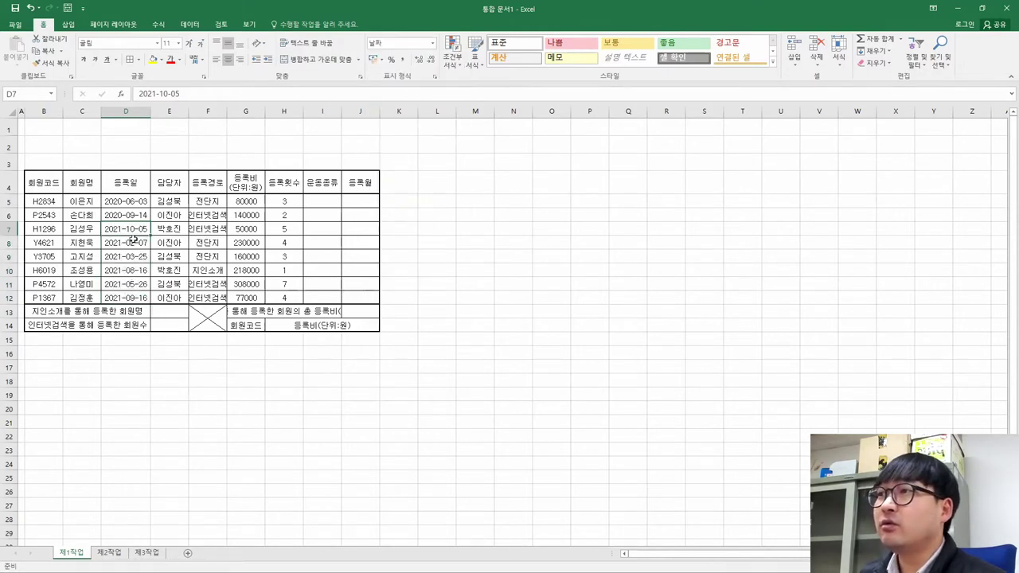
{"action": "double_click", "coordinate": [118, 229]}
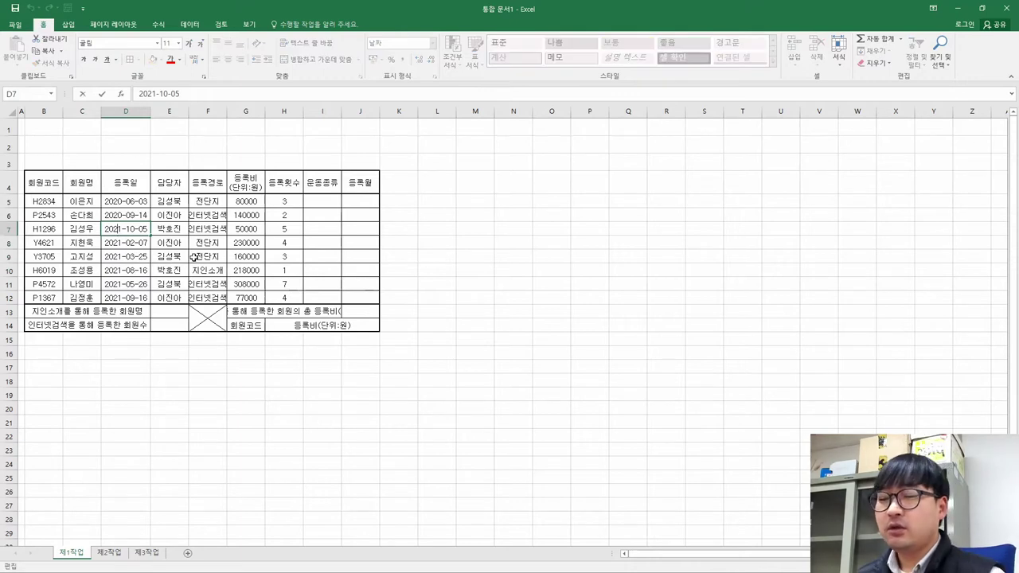
{"action": "key", "text": "Return"}
{"action": "key", "text": "F2"}
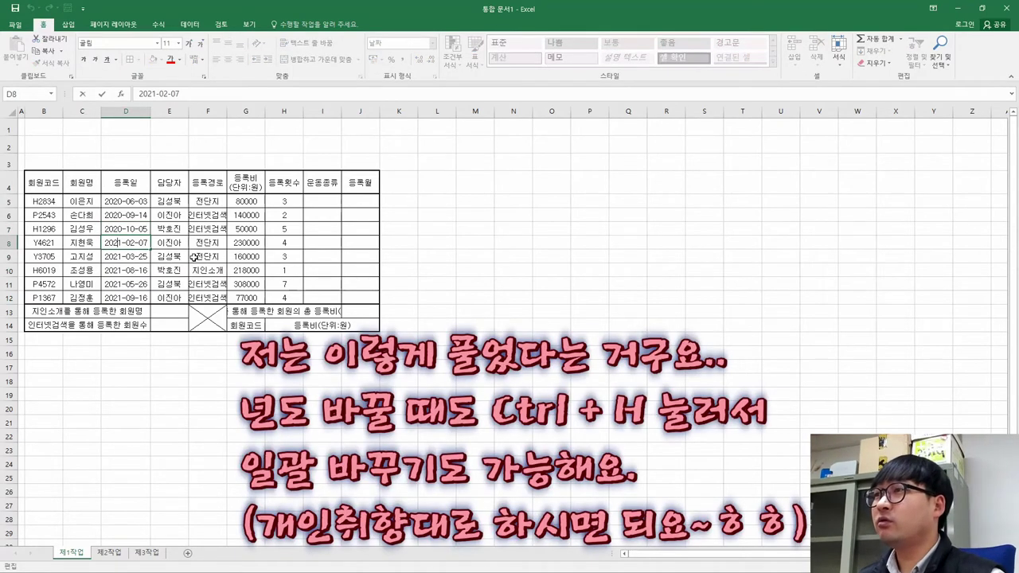
{"action": "key", "text": "Delete"}
{"action": "type", "text": "0"}
{"action": "key", "text": "Return"}
{"action": "key", "text": "F2"}
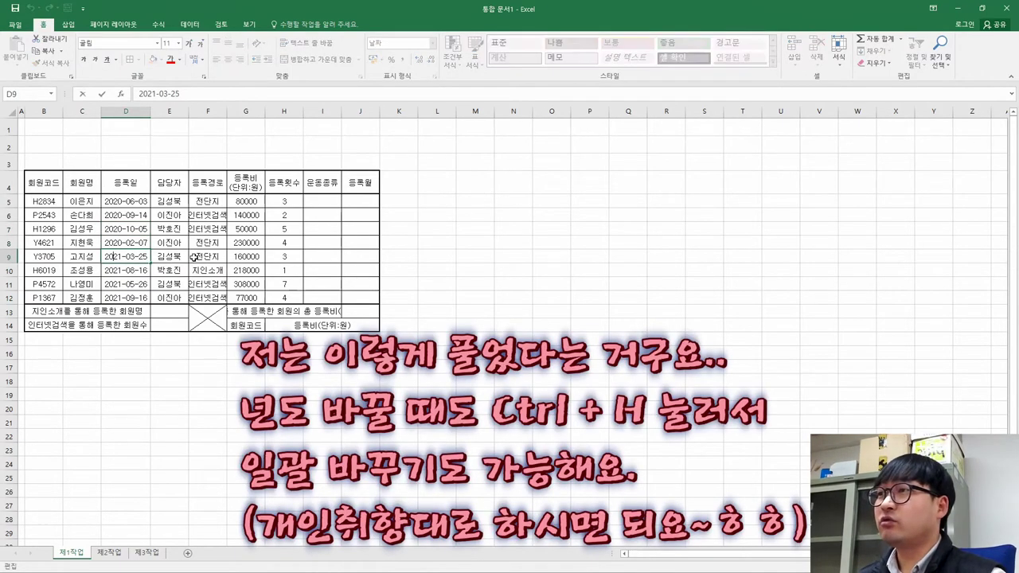
{"action": "key", "text": "BackSpace"}
{"action": "type", "text": "0"}
{"action": "key", "text": "Return"}
{"action": "key", "text": "F2"}
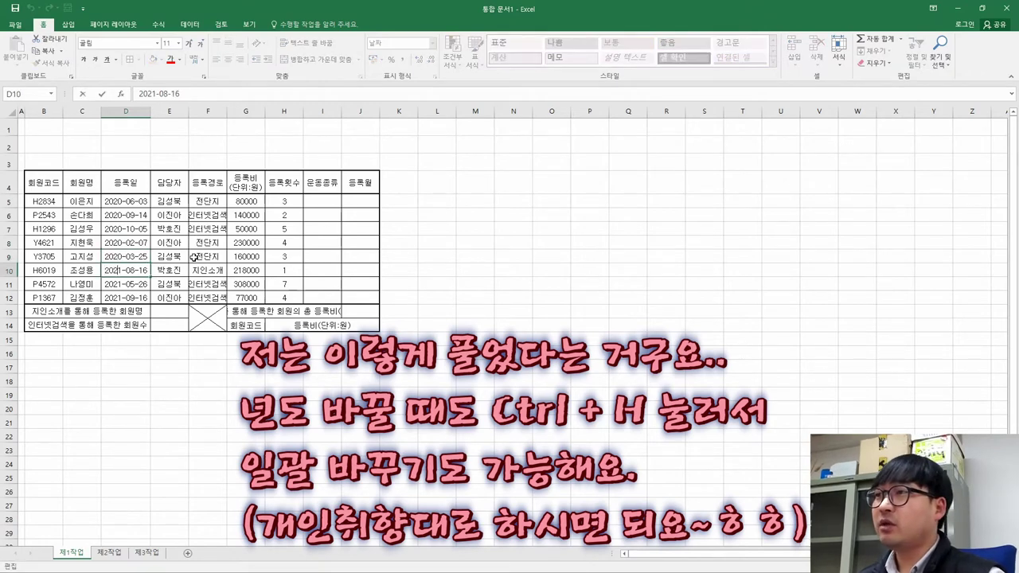
{"action": "key", "text": "BackSpace"}
{"action": "type", "text": "0"}
{"action": "key", "text": "Return"}
{"action": "key", "text": "F2"}
{"action": "key", "text": "BackSpace"}
{"action": "type", "text": "0"}
{"action": "key", "text": "Return"}
{"action": "key", "text": "F2"}
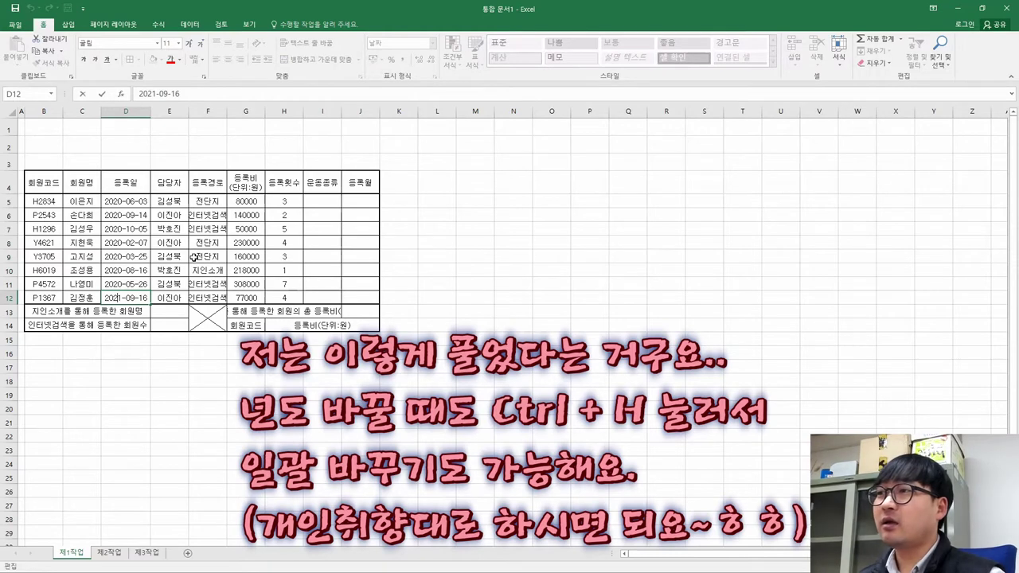
{"action": "key", "text": "BackSpace"}
{"action": "type", "text": "0"}
{"action": "key", "text": "Return"}
{"action": "key", "text": "Up"}
{"action": "key", "text": "Up"}
{"action": "key", "text": "Up"}
{"action": "key", "text": "Up"}
{"action": "key", "text": "Up"}
{"action": "key", "text": "Up"}
{"action": "key", "text": "Up"}
{"action": "key", "text": "Up"}
{"action": "key", "text": "Right"}
{"action": "key", "text": "Right"}
{"action": "key", "text": "Right"}
{"action": "key", "text": "Right"}
{"action": "key", "text": "Right"}
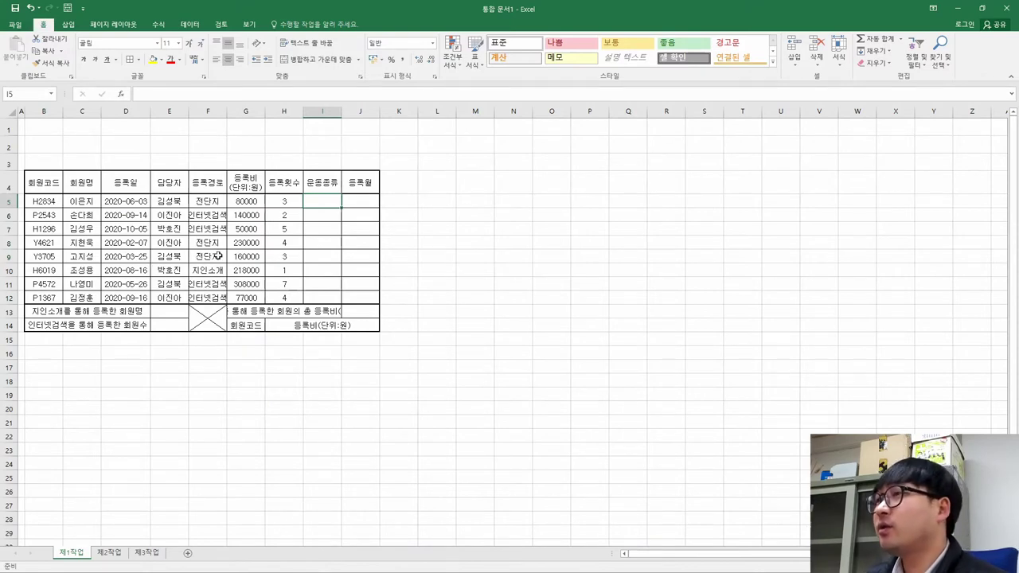
- Switch to the exam PDF in Acrobat Reader, maximize it, and strike through the condition "나머지 서식은 가운데 정렬로 작성하며"
{"action": "key", "text": "alt+Tab"}
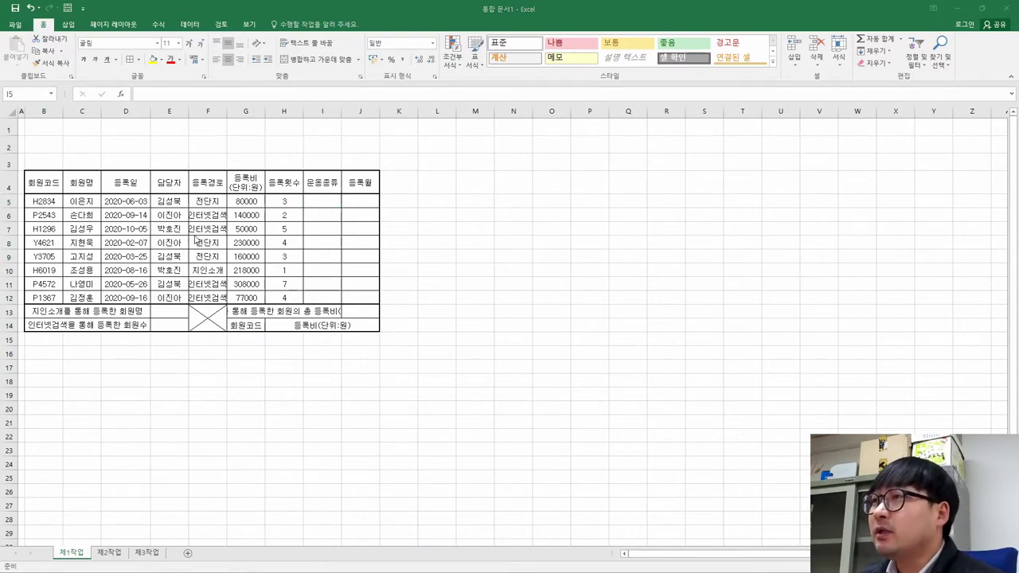
{"action": "double_click", "coordinate": [340, 11]}
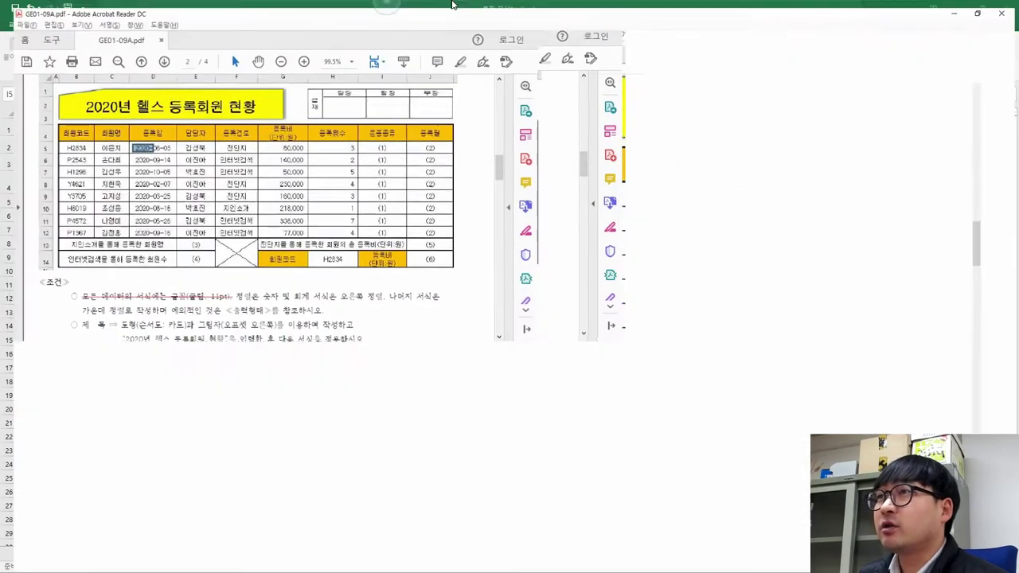
{"action": "scroll", "coordinate": [420, 465], "scroll_direction": "up", "scroll_amount": 4}
{"action": "scroll", "coordinate": [421, 465], "scroll_direction": "down", "scroll_amount": 4}
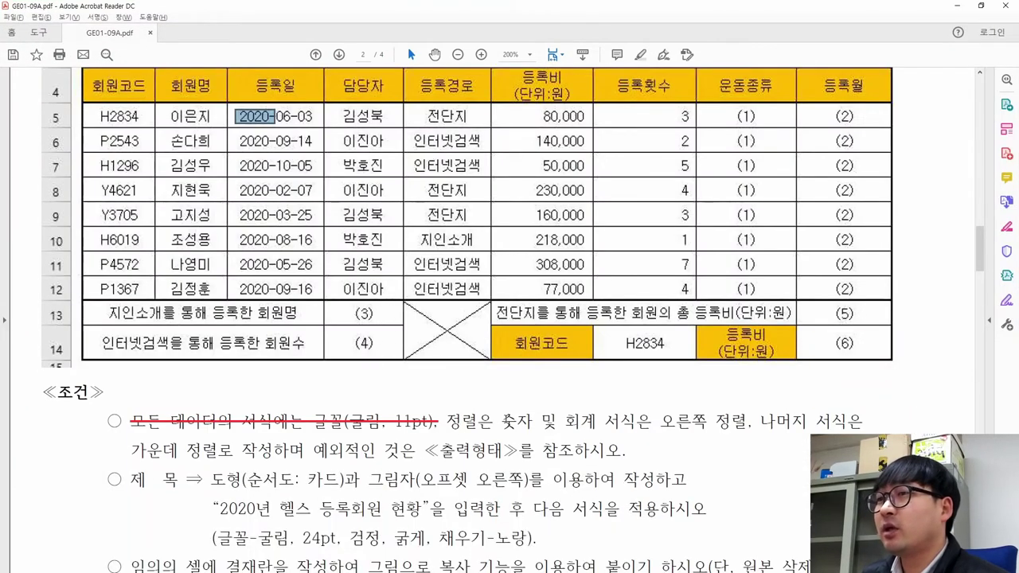
{"action": "left_click_drag", "start_coordinate": [501, 420], "coordinate": [708, 420]}
{"action": "left_click_drag", "start_coordinate": [132, 449], "coordinate": [304, 450]}
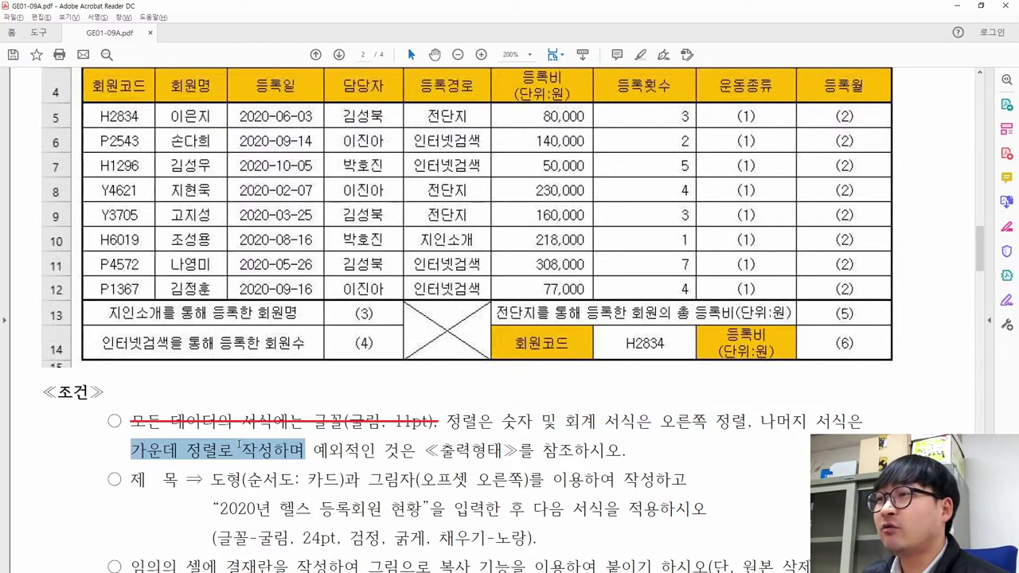
{"action": "left_click_drag", "start_coordinate": [763, 420], "coordinate": [300, 462]}
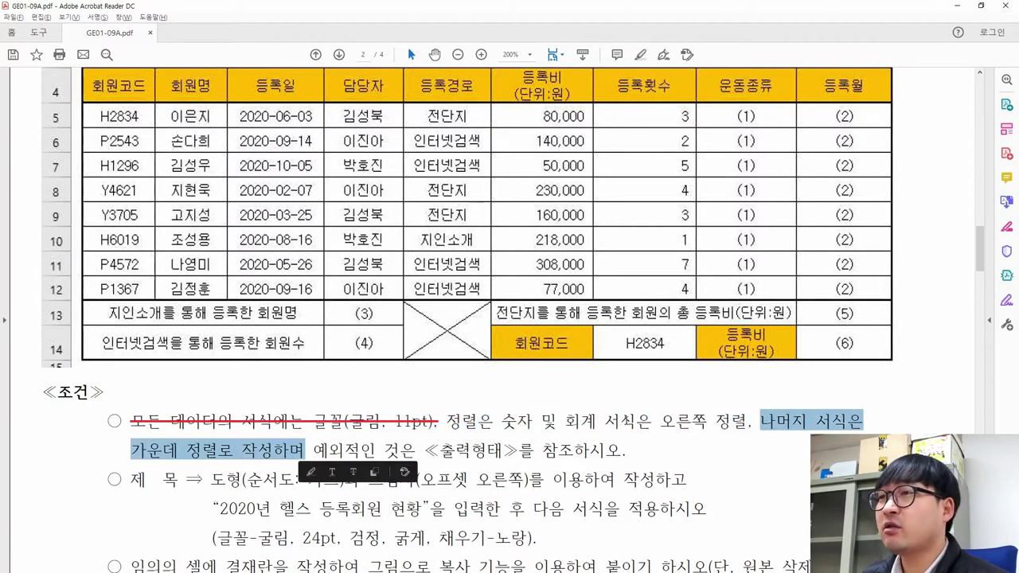
{"action": "left_click", "coordinate": [353, 472]}
- Examine the PDF's rule on right-aligning numeric and accounting formats and check which table columns it applies to
{"action": "left_click_drag", "start_coordinate": [445, 420], "coordinate": [749, 420]}
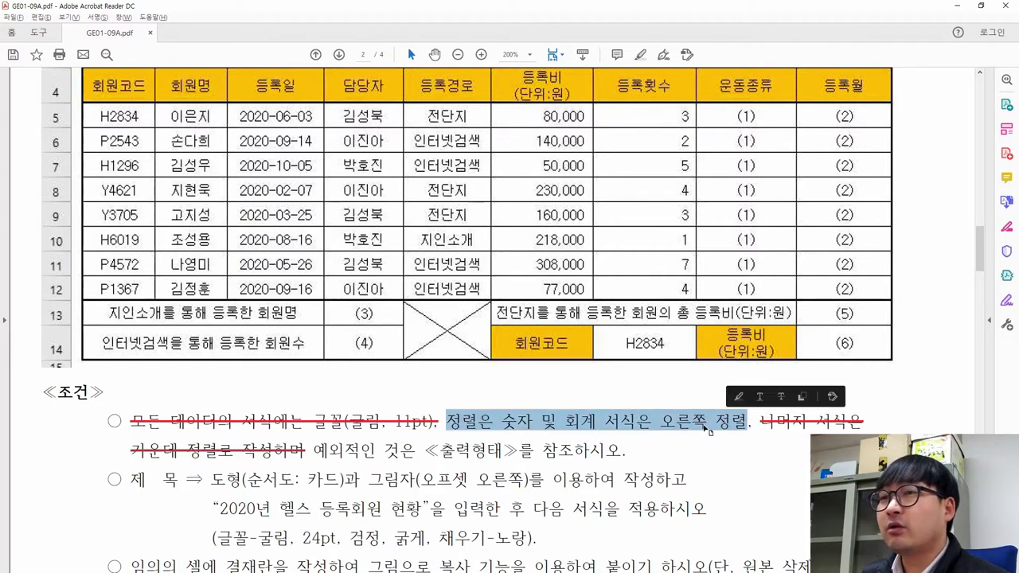
{"action": "key", "text": "alt+Tab"}
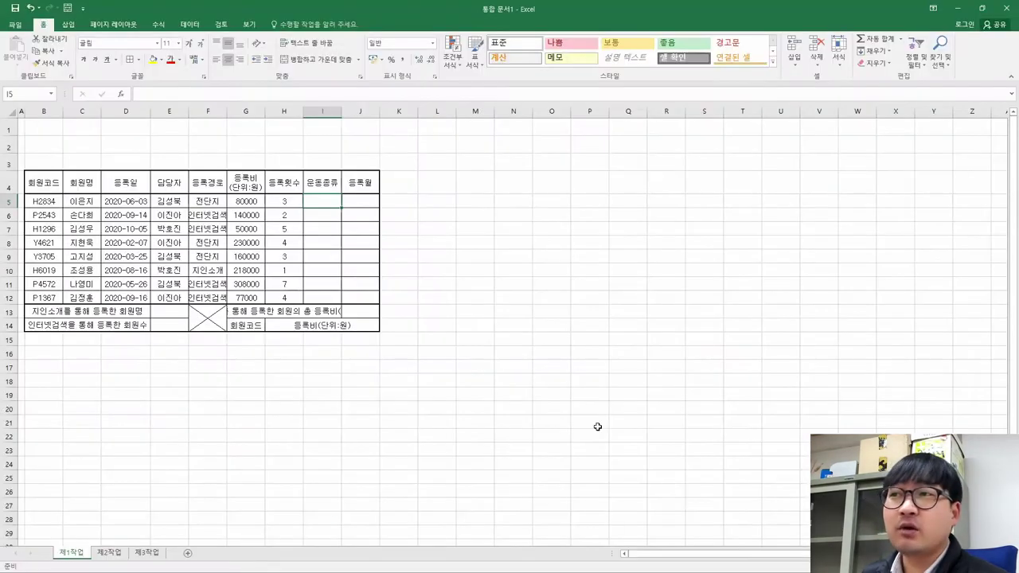
{"action": "left_click", "coordinate": [246, 242]}
{"action": "key", "text": "alt+Tab"}
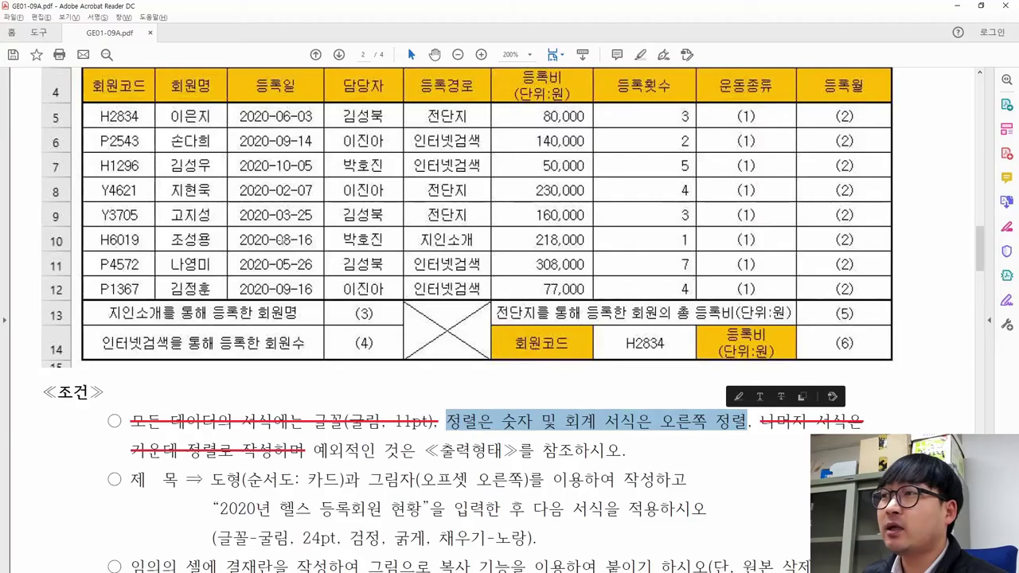
{"action": "scroll", "coordinate": [165, 223], "scroll_direction": "up", "scroll_amount": 1}
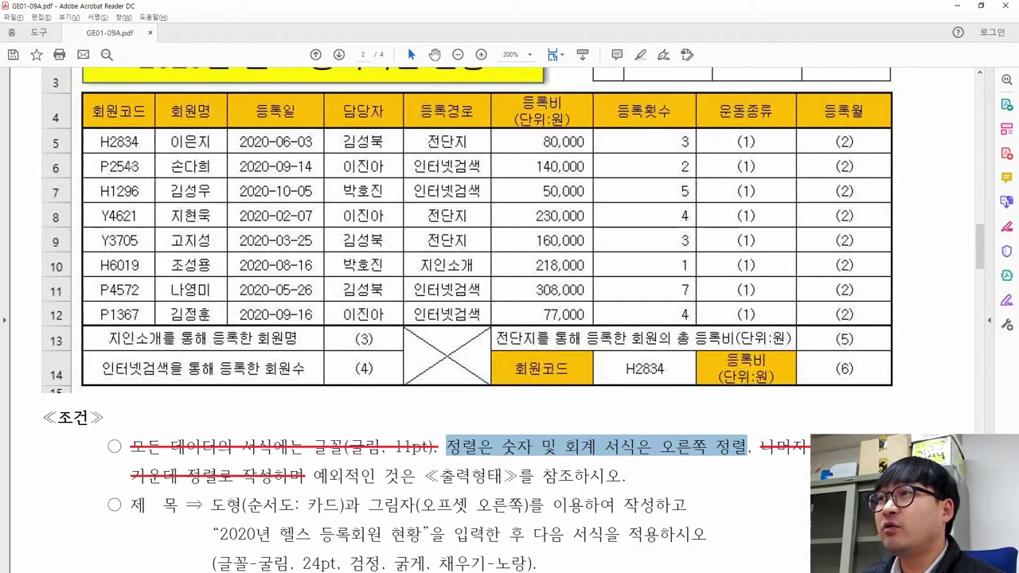
{"action": "left_click_drag", "start_coordinate": [94, 137], "coordinate": [147, 291]}
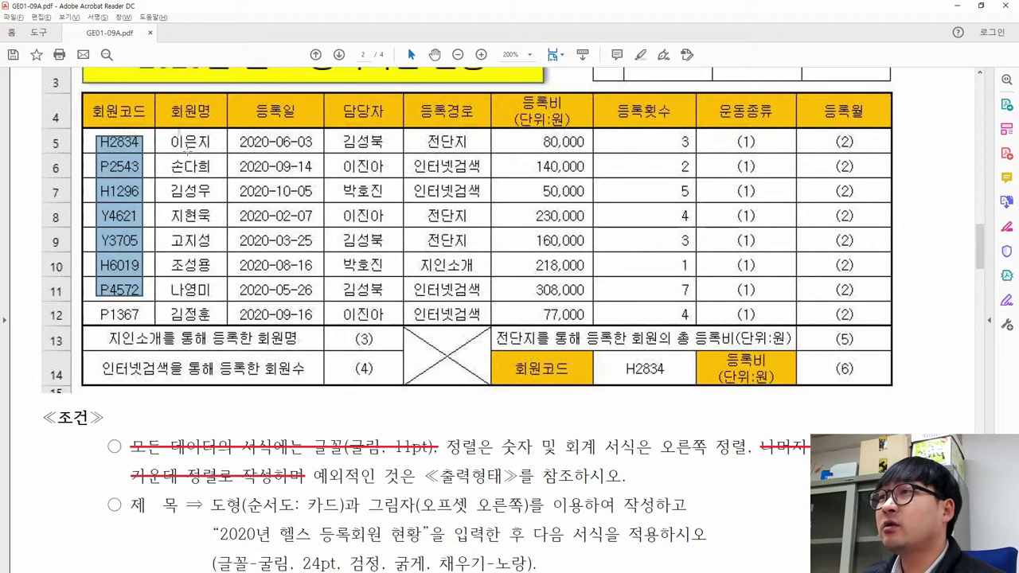
{"action": "left_click_drag", "start_coordinate": [177, 127], "coordinate": [211, 232]}
{"action": "left_click_drag", "start_coordinate": [245, 132], "coordinate": [306, 316]}
{"action": "left_click_drag", "start_coordinate": [339, 141], "coordinate": [380, 316]}
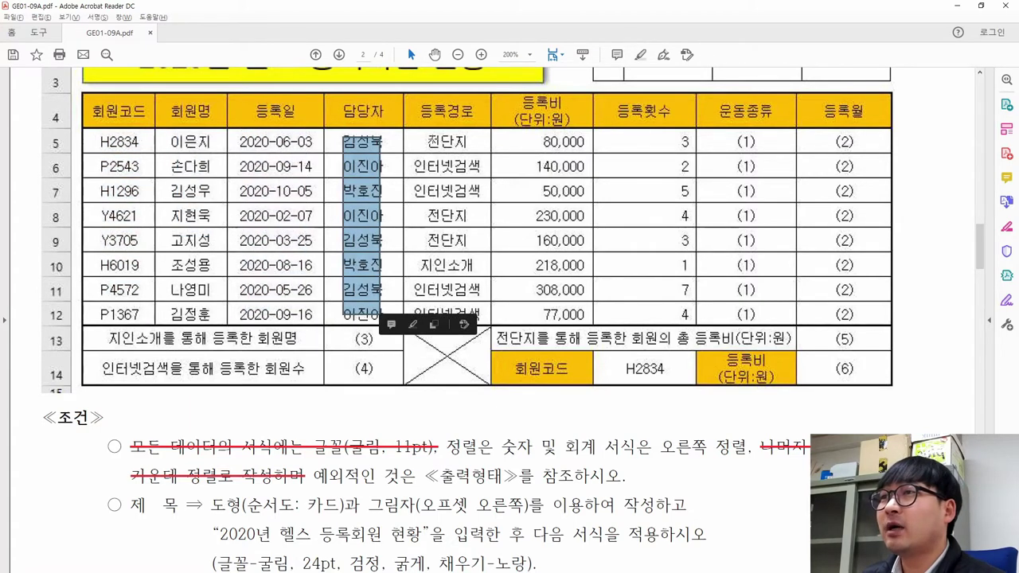
{"action": "left_click_drag", "start_coordinate": [430, 124], "coordinate": [484, 348]}
{"action": "left_click_drag", "start_coordinate": [509, 129], "coordinate": [588, 317]}
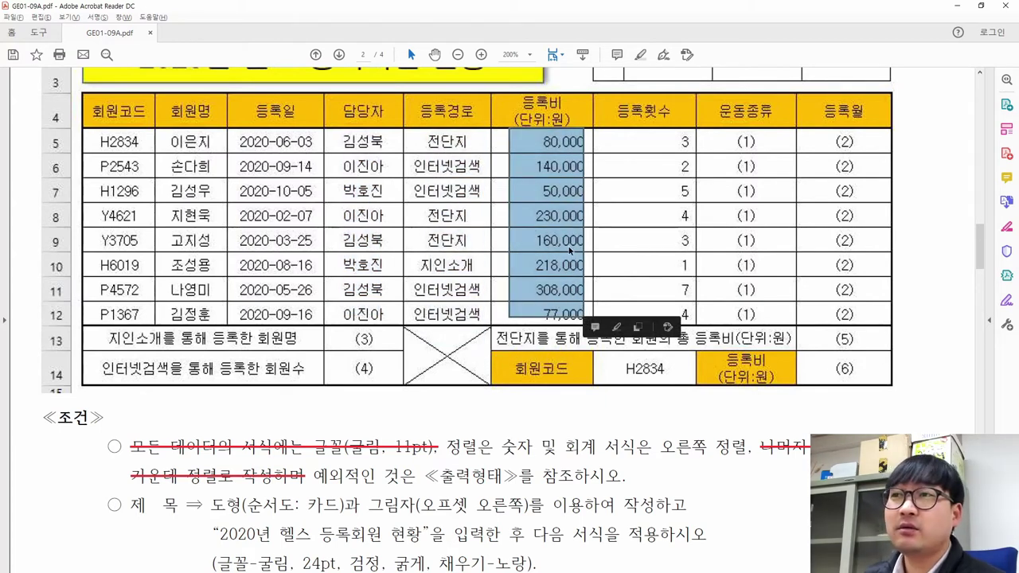
- Switch to Excel and right-align the 등록비 values in G5:G12
{"action": "key", "text": "alt+Tab"}
{"action": "left_click_drag", "start_coordinate": [234, 199], "coordinate": [248, 301]}
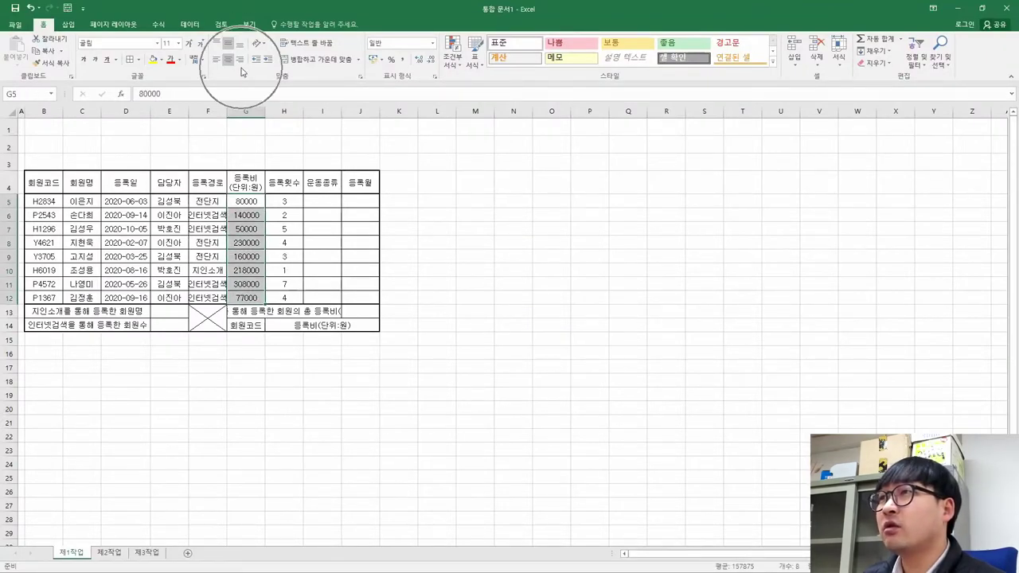
{"action": "key", "text": "ctrl+q"}
{"action": "key", "text": "Escape"}
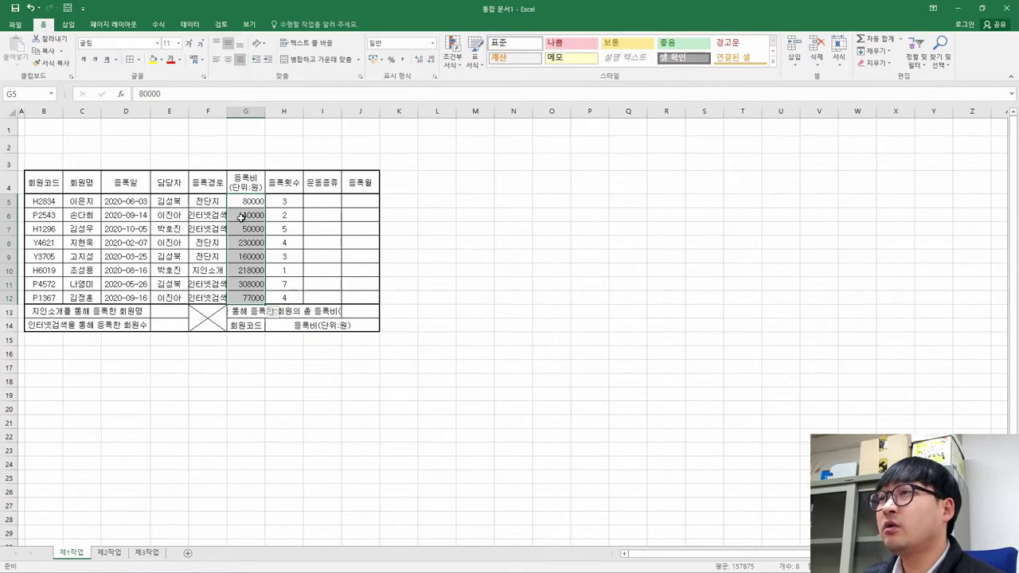
{"action": "left_click", "coordinate": [242, 217]}
{"action": "scroll", "coordinate": [246, 235], "scroll_direction": "up", "scroll_amount": 3}
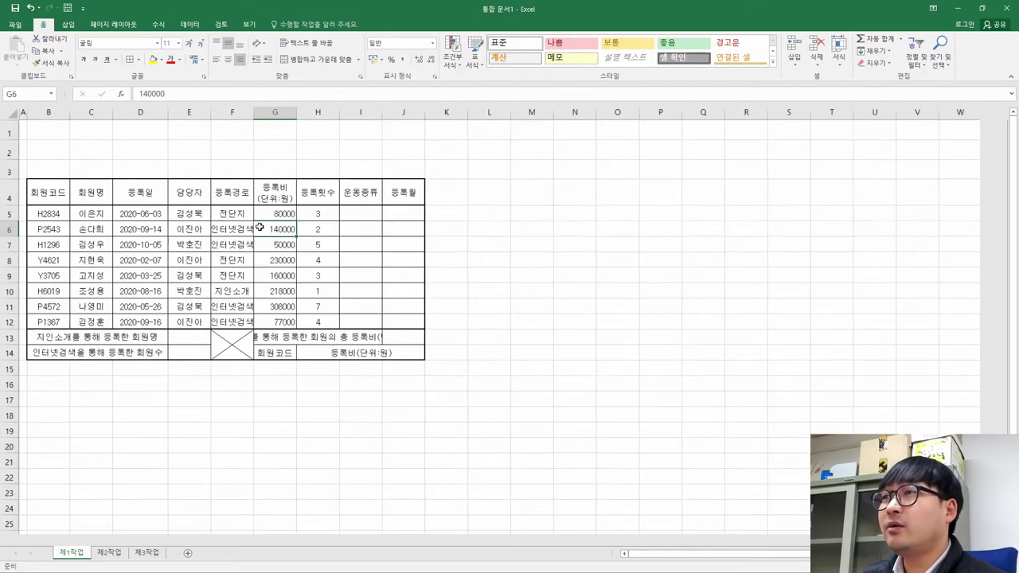
{"action": "scroll", "coordinate": [358, 300], "scroll_direction": "up", "scroll_amount": 2}
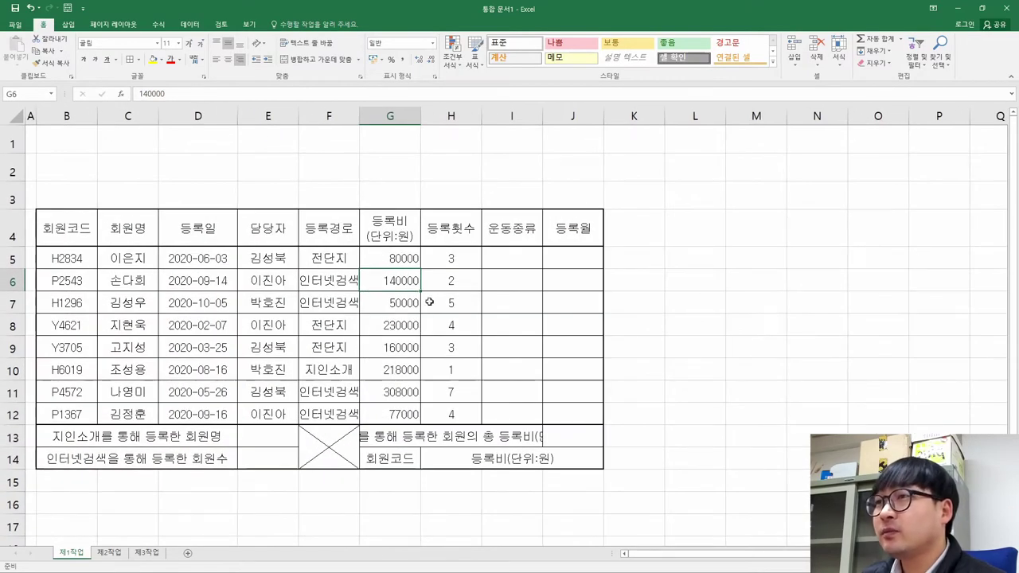
- Compare the thousands separators in the PDF's 등록비 column with the values in column G of the Excel sheet
{"action": "key", "text": "alt+Tab"}
{"action": "left_click", "coordinate": [555, 277]}
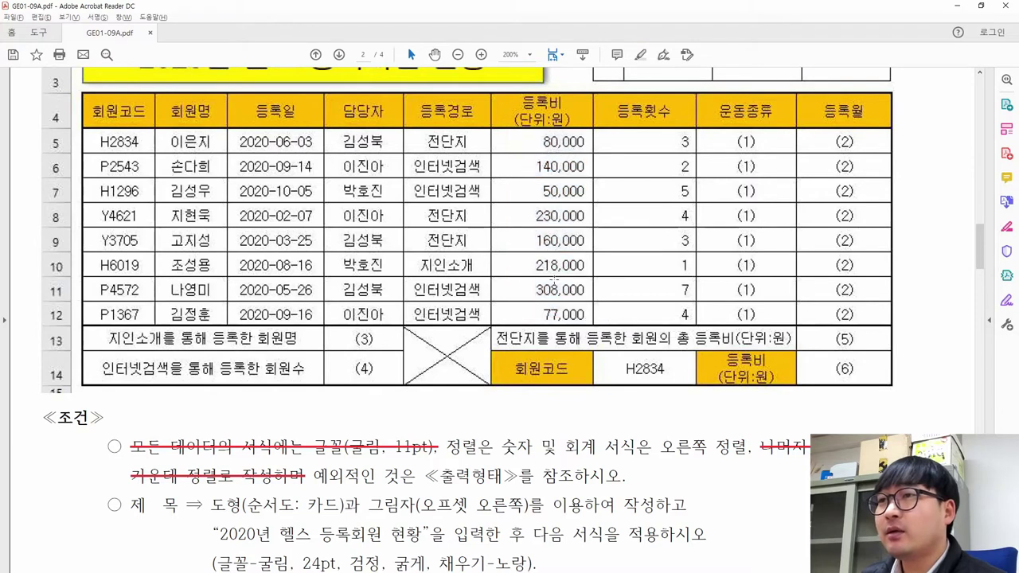
{"action": "key", "text": "alt+Tab"}
{"action": "key", "text": "alt+Tab"}
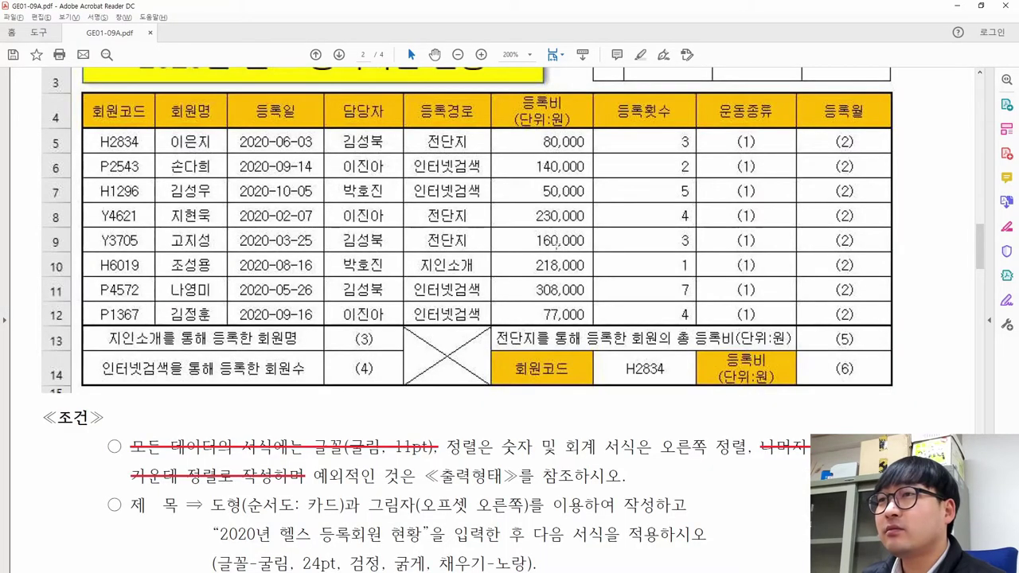
{"action": "left_click_drag", "start_coordinate": [554, 142], "coordinate": [565, 323]}
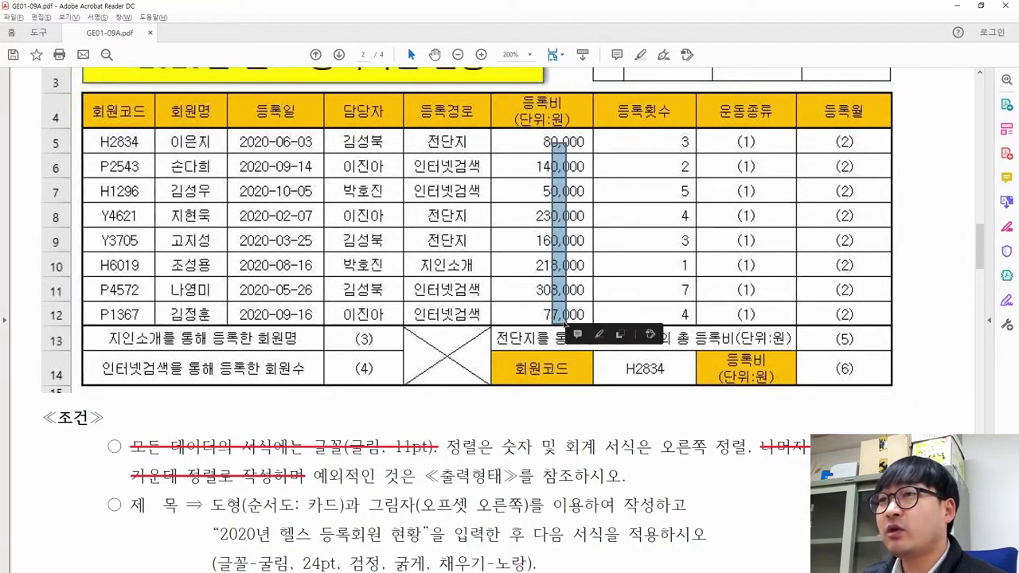
{"action": "key", "text": "ctrl+c"}
{"action": "key", "text": "alt+Tab"}
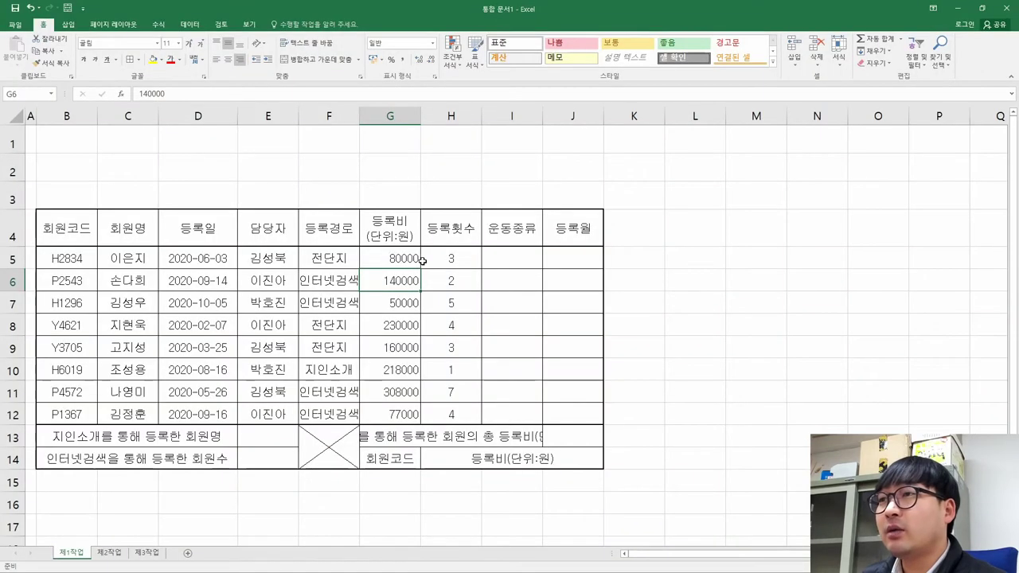
{"action": "left_click", "coordinate": [411, 263]}
{"action": "key", "text": "alt+Tab"}
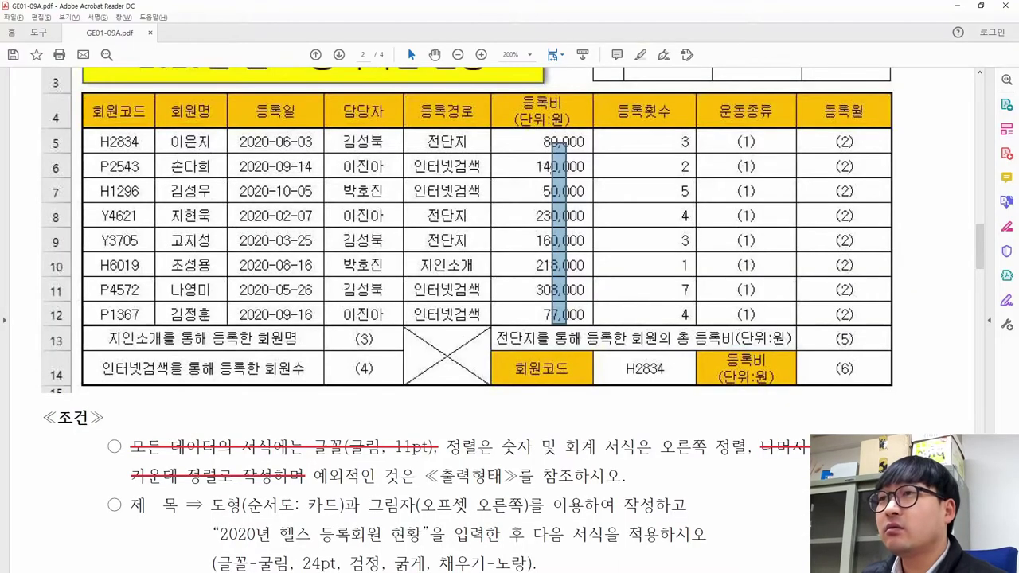
- Examine the spacing after the 등록비 numbers in the PDF and check it against the number format of cell G5 in Excel
{"action": "left_click_drag", "start_coordinate": [584, 137], "coordinate": [596, 325]}
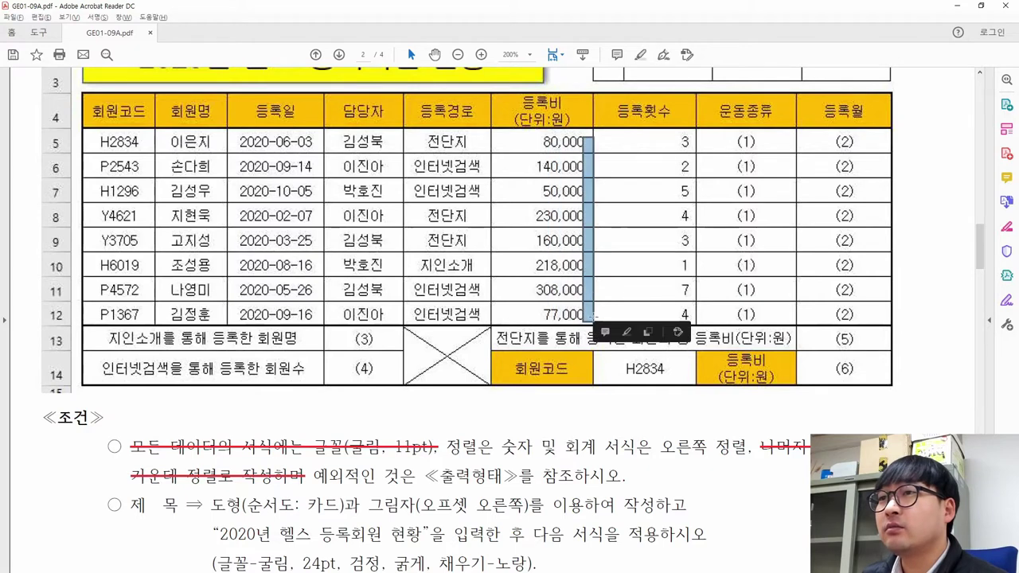
{"action": "left_click", "coordinate": [562, 216]}
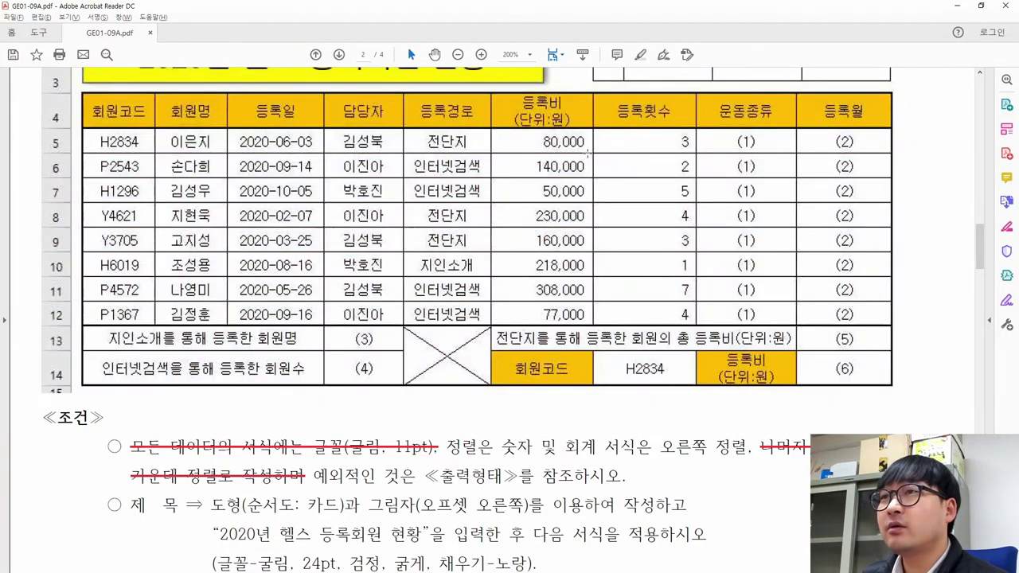
{"action": "key", "text": "alt+Tab"}
{"action": "left_click", "coordinate": [411, 267]}
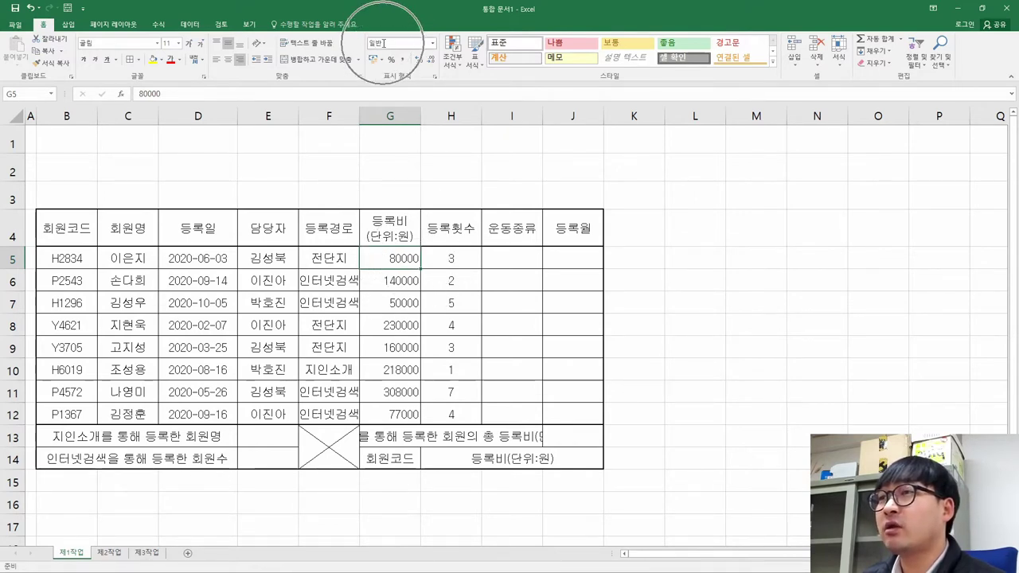
{"action": "key", "text": "alt+Tab"}
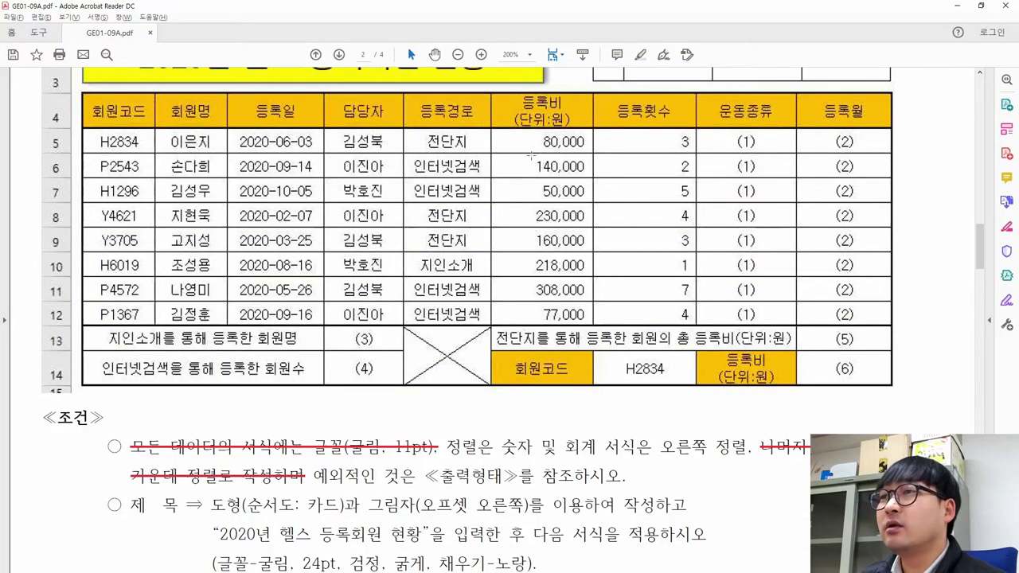
{"action": "left_click_drag", "start_coordinate": [518, 98], "coordinate": [569, 105]}
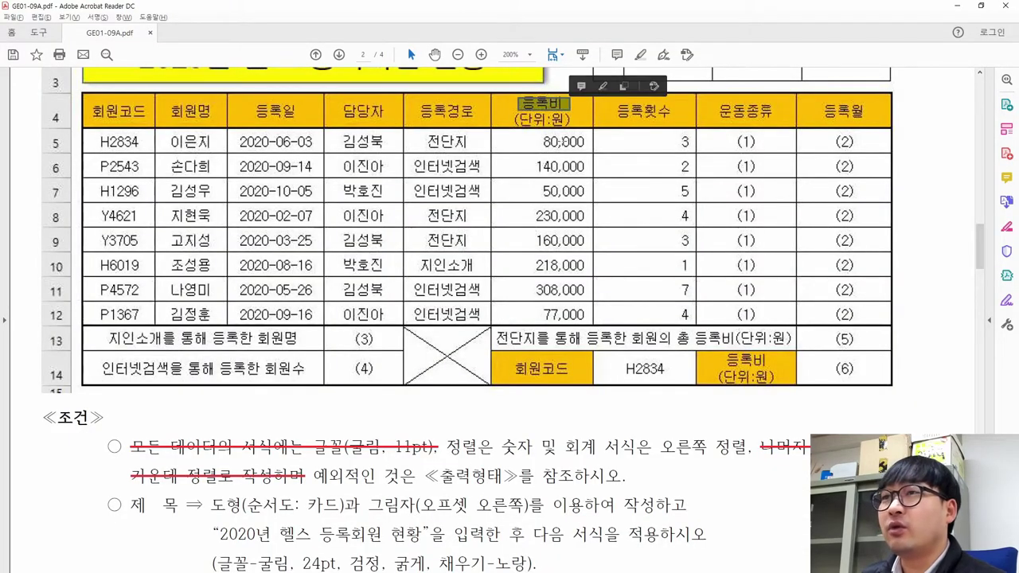
{"action": "left_click_drag", "start_coordinate": [566, 181], "coordinate": [566, 183]}
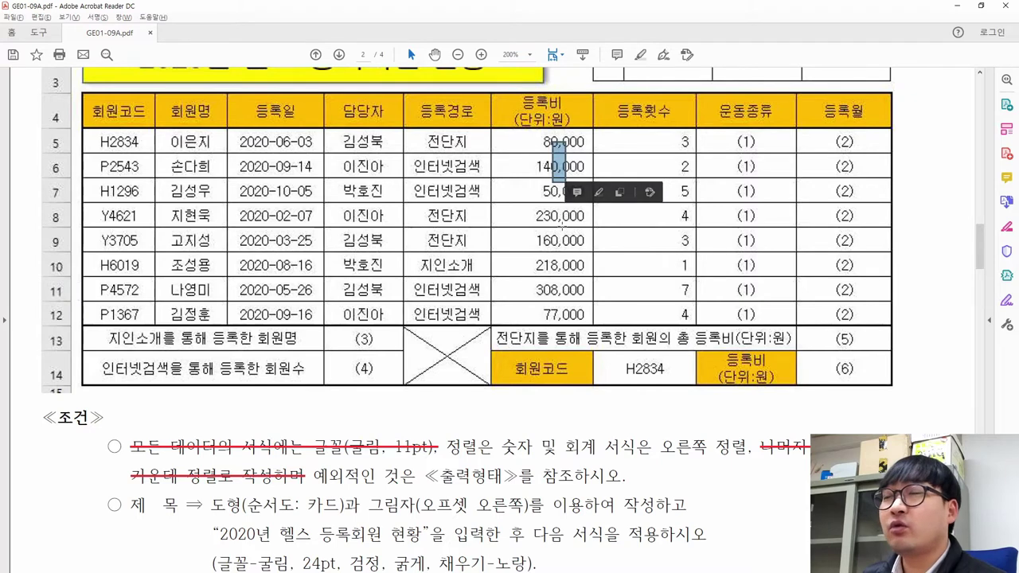
{"action": "left_click", "coordinate": [555, 240]}
{"action": "left_click", "coordinate": [542, 157]}
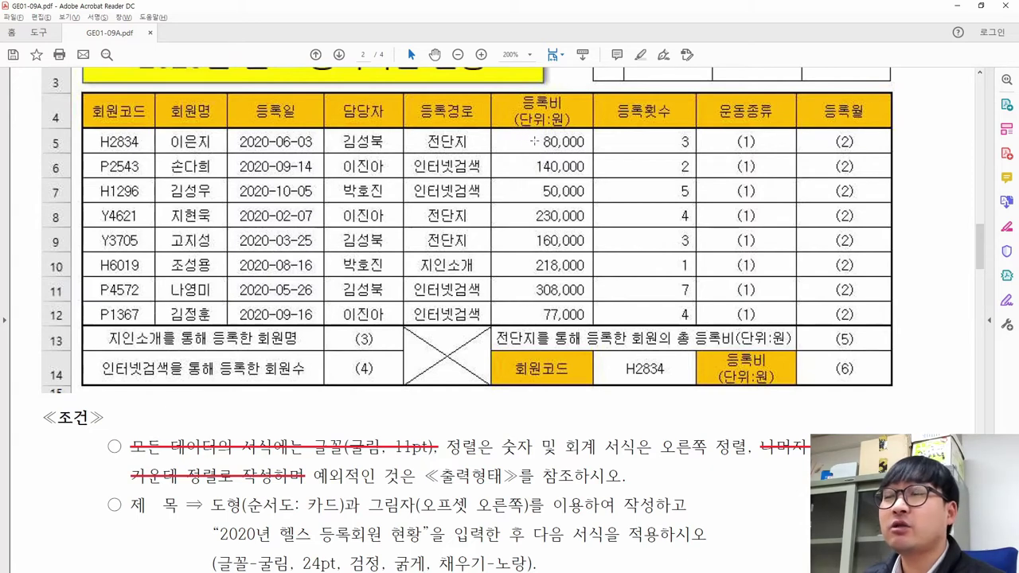
- Check the alignment of the PDF's 등록비 and 등록횟수 columns, and right-align the 등록횟수 values in H5:H12 in Excel
{"action": "left_click_drag", "start_coordinate": [583, 133], "coordinate": [593, 316]}
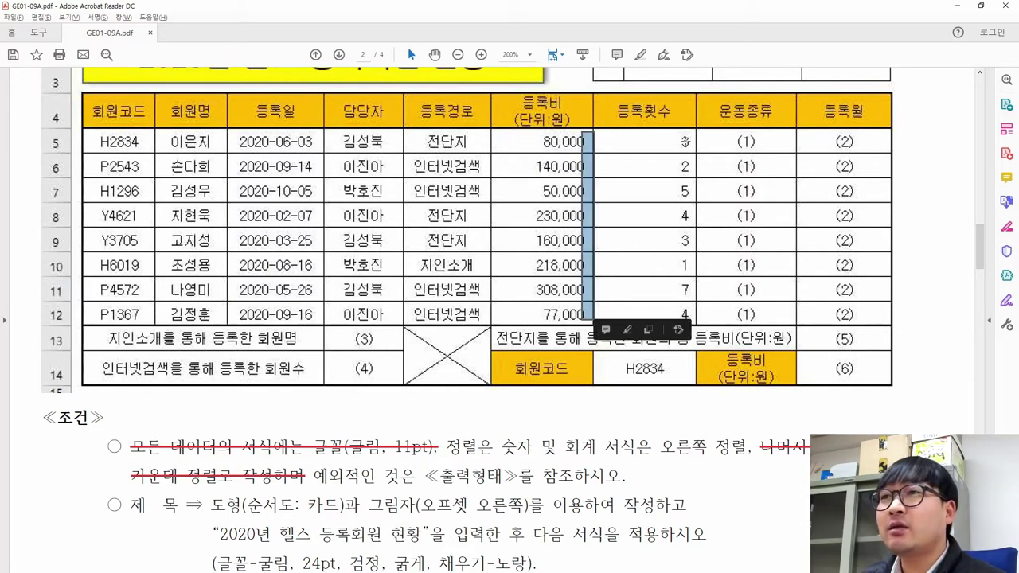
{"action": "left_click_drag", "start_coordinate": [690, 133], "coordinate": [700, 314]}
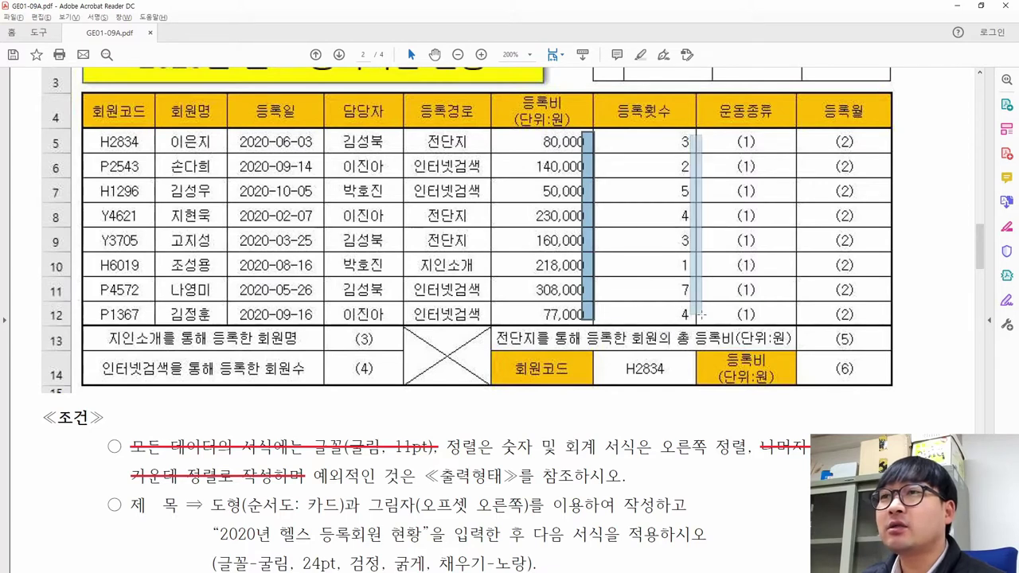
{"action": "key", "text": "alt+Tab"}
{"action": "mouse_move", "coordinate": [472, 252]}
{"action": "left_mouse_down"}
{"action": "mouse_move", "coordinate": [468, 414]}
{"action": "mouse_move", "coordinate": [462, 257]}
{"action": "left_mouse_up"}
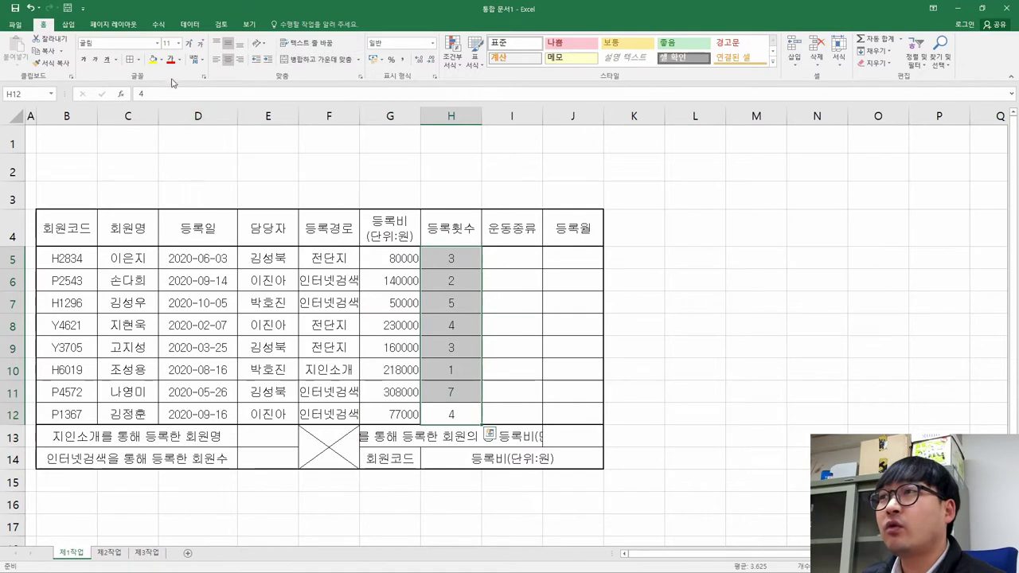
{"action": "left_click", "coordinate": [238, 60]}
{"action": "left_click", "coordinate": [453, 310]}
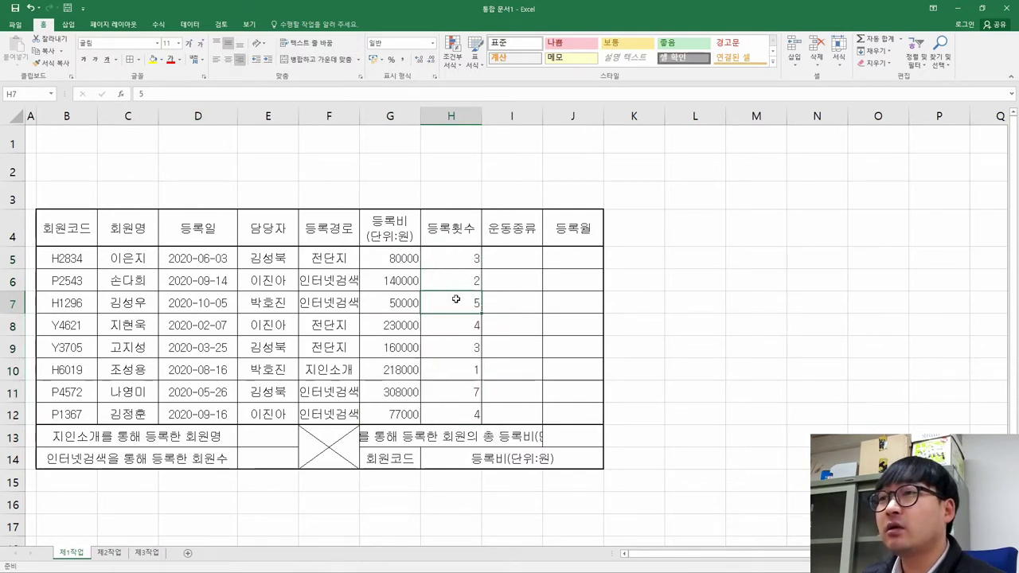
- Apply the comma style to the 등록비 and 등록횟수 values in G5:H12
{"action": "left_click_drag", "start_coordinate": [396, 259], "coordinate": [452, 421]}
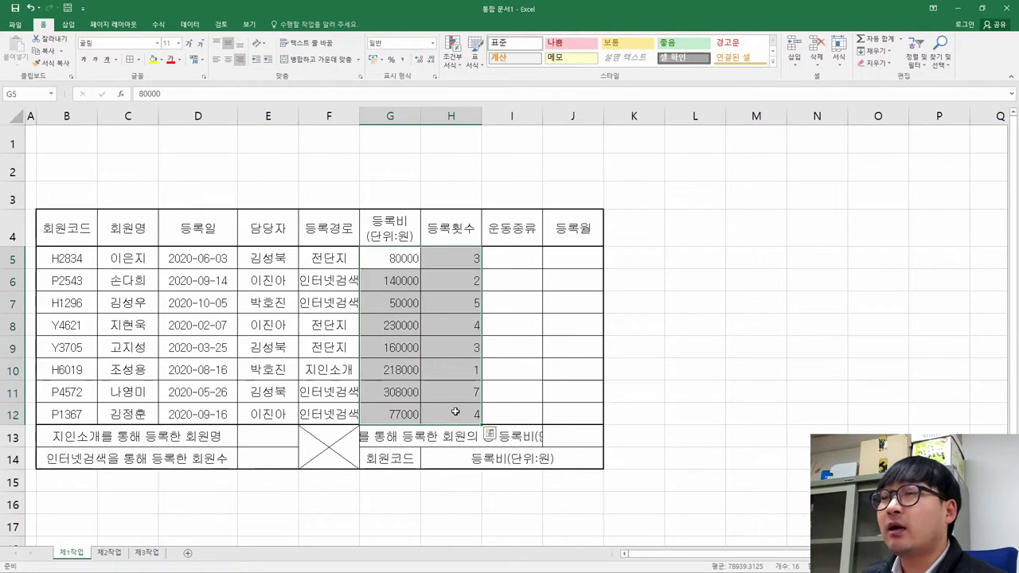
{"action": "left_click", "coordinate": [406, 62]}
{"action": "left_click", "coordinate": [406, 62]}
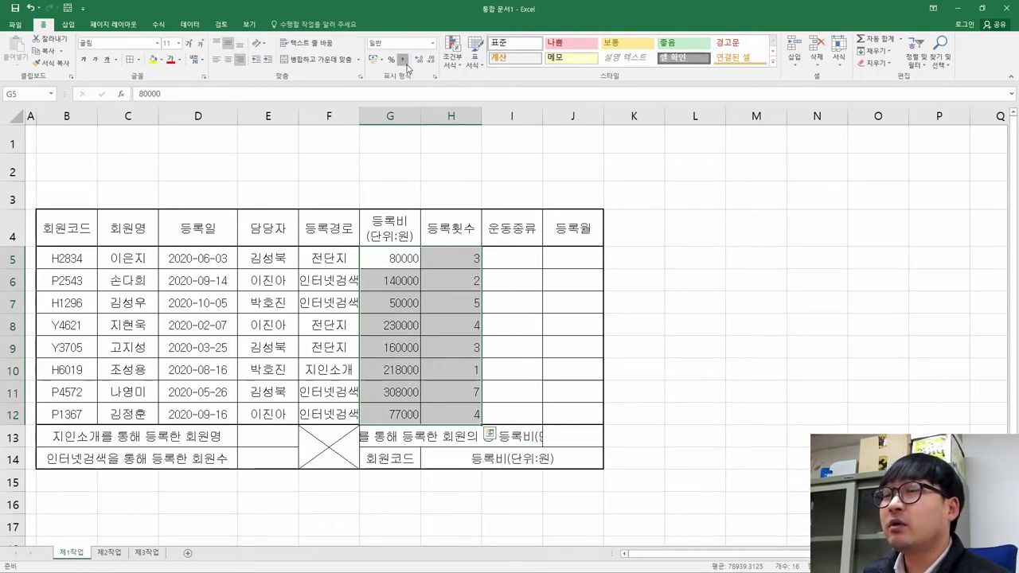
{"action": "left_click", "coordinate": [422, 287]}
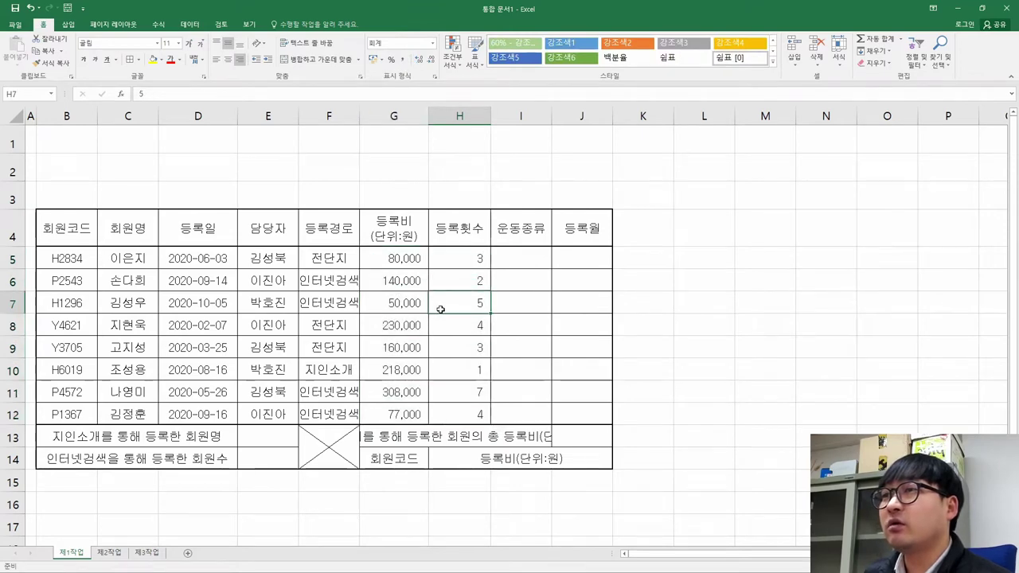
- Compare the formatted 등록비 and 등록횟수 columns in Excel with the same columns in the PDF
{"action": "key", "text": "alt+Tab"}
{"action": "left_click_drag", "start_coordinate": [500, 140], "coordinate": [701, 355]}
{"action": "left_click", "coordinate": [603, 228]}
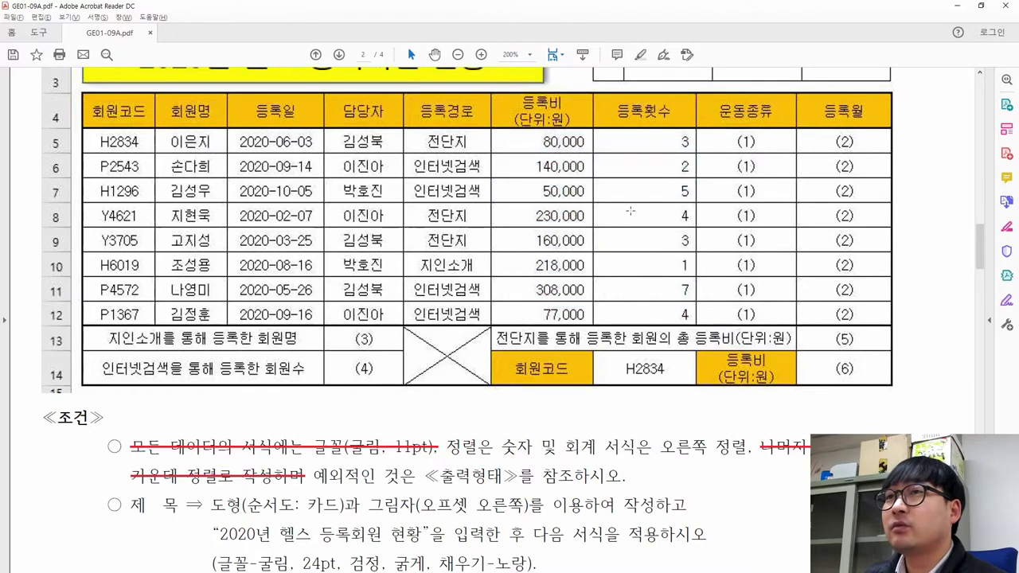
{"action": "key", "text": "alt+Tab"}
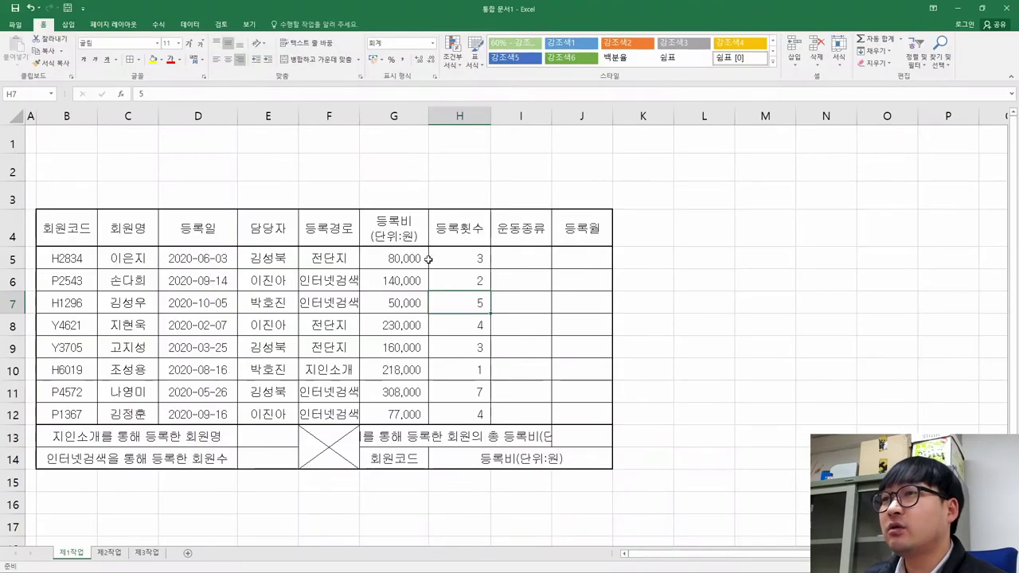
{"action": "key", "text": "alt+Tab"}
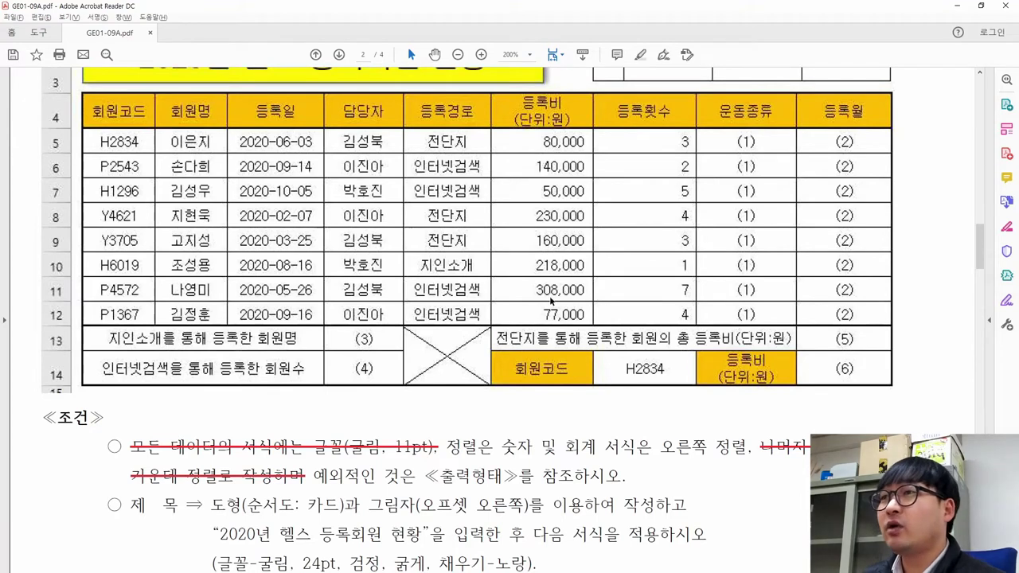
{"action": "left_click_drag", "start_coordinate": [516, 134], "coordinate": [662, 322]}
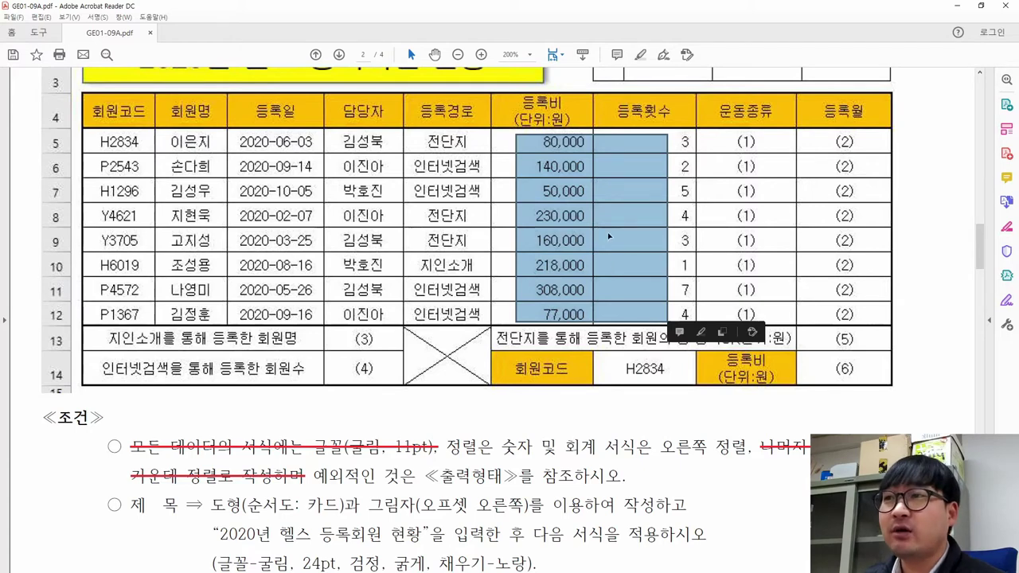
{"action": "left_click", "coordinate": [606, 263]}
- Examine the function result cells (1) to (6) in the PDF table to decide which need accounting format
{"action": "left_click_drag", "start_coordinate": [718, 135], "coordinate": [864, 315]}
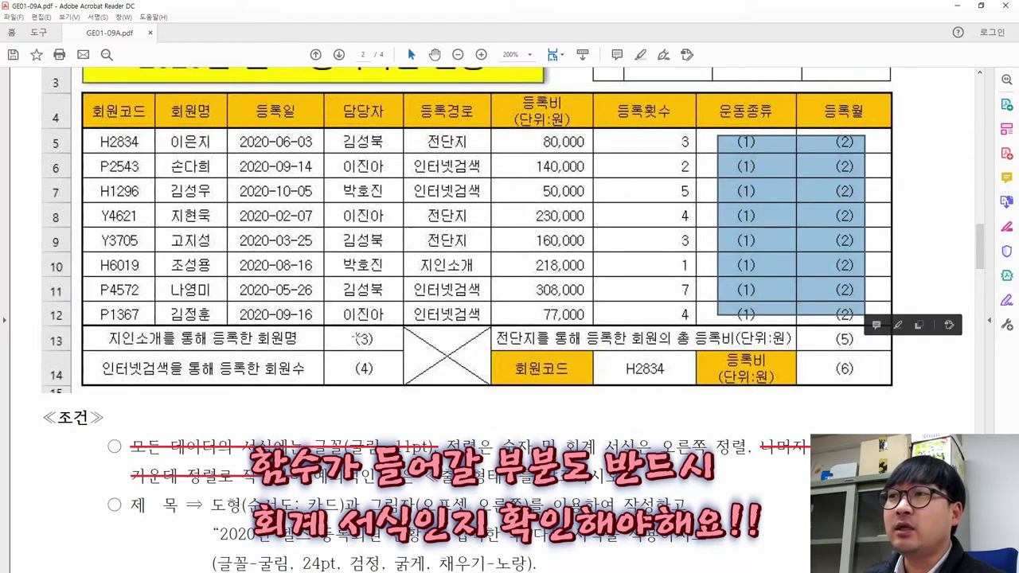
{"action": "left_click_drag", "start_coordinate": [355, 331], "coordinate": [390, 384]}
{"action": "left_click_drag", "start_coordinate": [828, 333], "coordinate": [866, 380]}
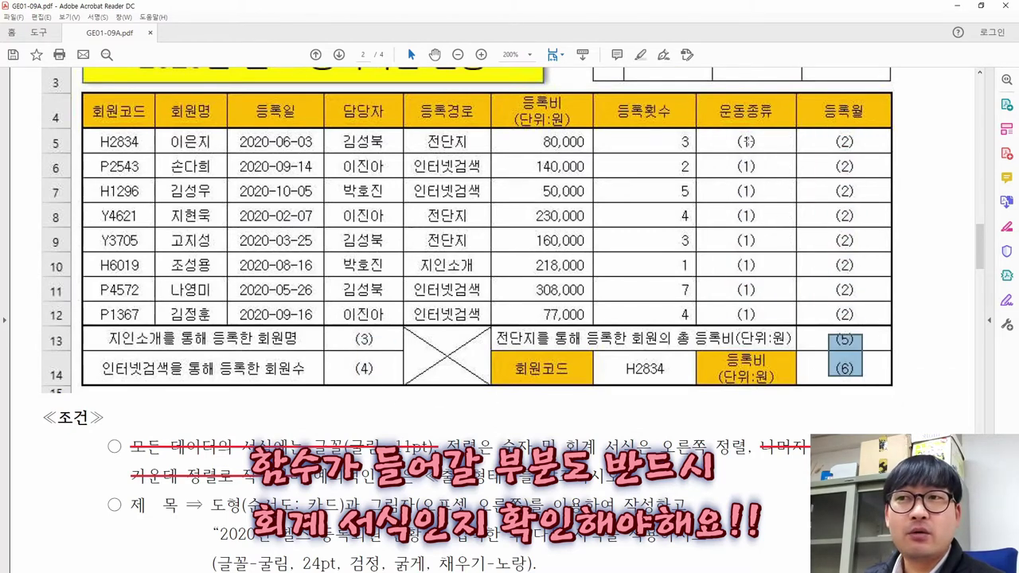
{"action": "left_click_drag", "start_coordinate": [731, 139], "coordinate": [882, 318]}
{"action": "left_click_drag", "start_coordinate": [343, 332], "coordinate": [389, 375]}
{"action": "left_click_drag", "start_coordinate": [821, 330], "coordinate": [878, 380]}
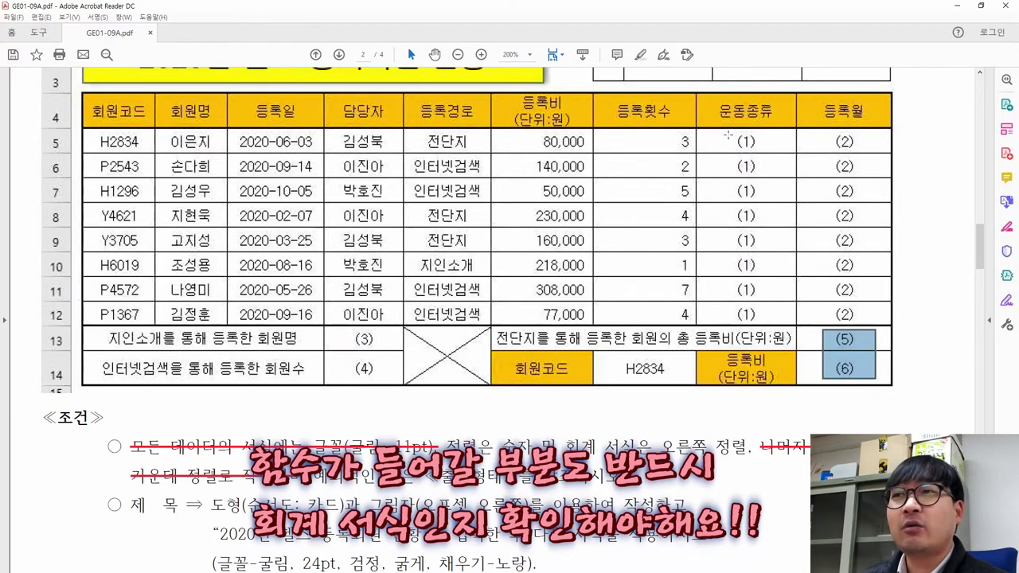
{"action": "left_click_drag", "start_coordinate": [720, 134], "coordinate": [860, 322]}
{"action": "left_click", "coordinate": [730, 100]}
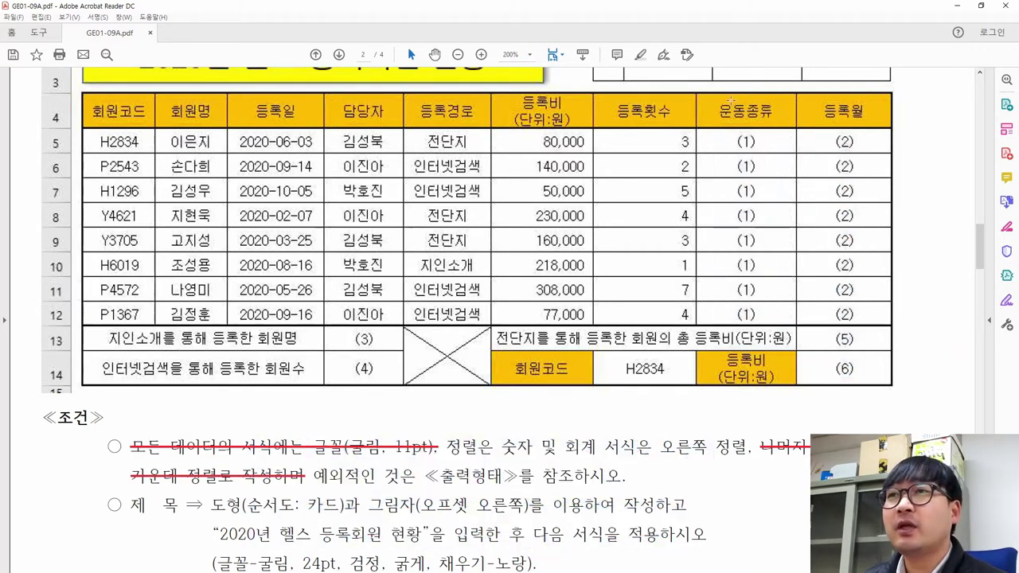
- Examine the 운동종류, 등록월 and 회원수 results in the PDF, relating 등록월 to the 등록일 dates, for their data types
{"action": "left_click_drag", "start_coordinate": [713, 101], "coordinate": [779, 148]}
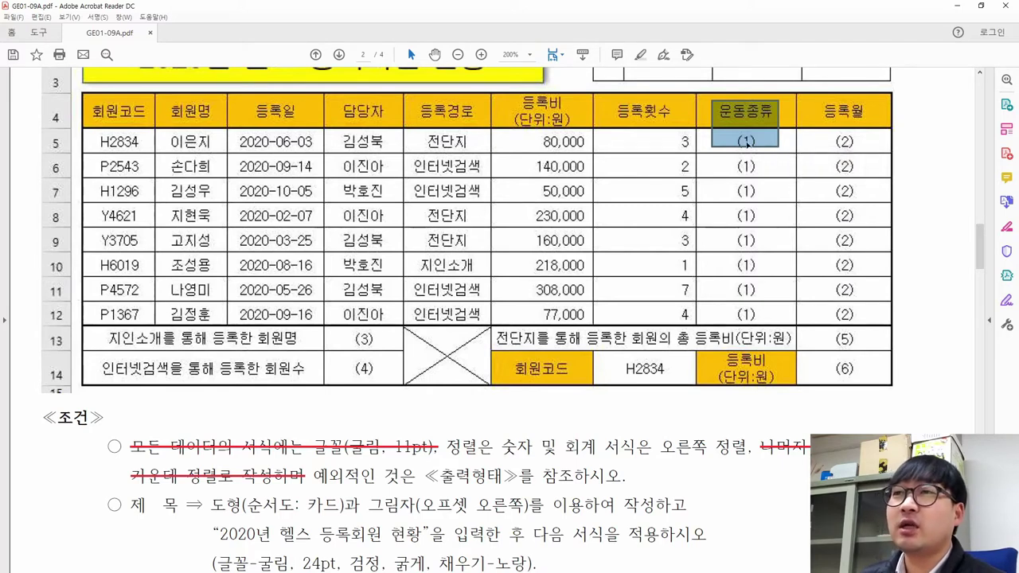
{"action": "left_click_drag", "start_coordinate": [824, 99], "coordinate": [870, 172]}
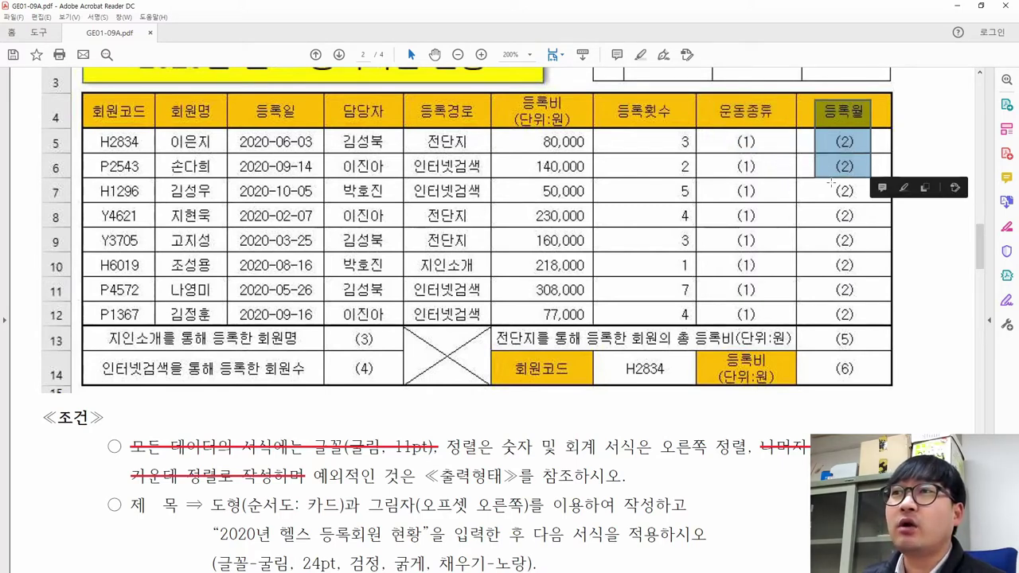
{"action": "left_click_drag", "start_coordinate": [242, 134], "coordinate": [318, 318]}
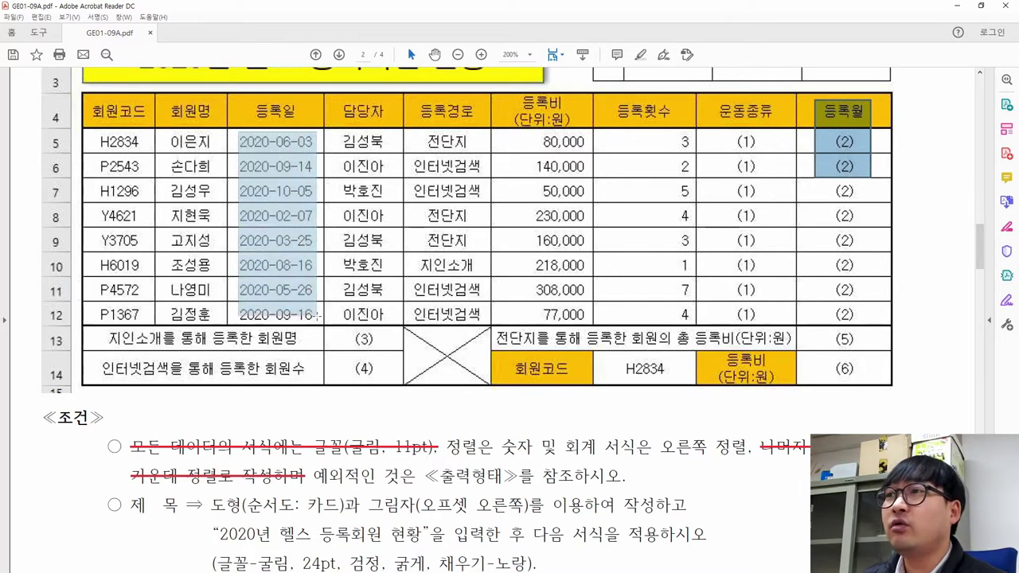
{"action": "left_click_drag", "start_coordinate": [823, 138], "coordinate": [868, 316]}
{"action": "left_click_drag", "start_coordinate": [265, 333], "coordinate": [261, 369]}
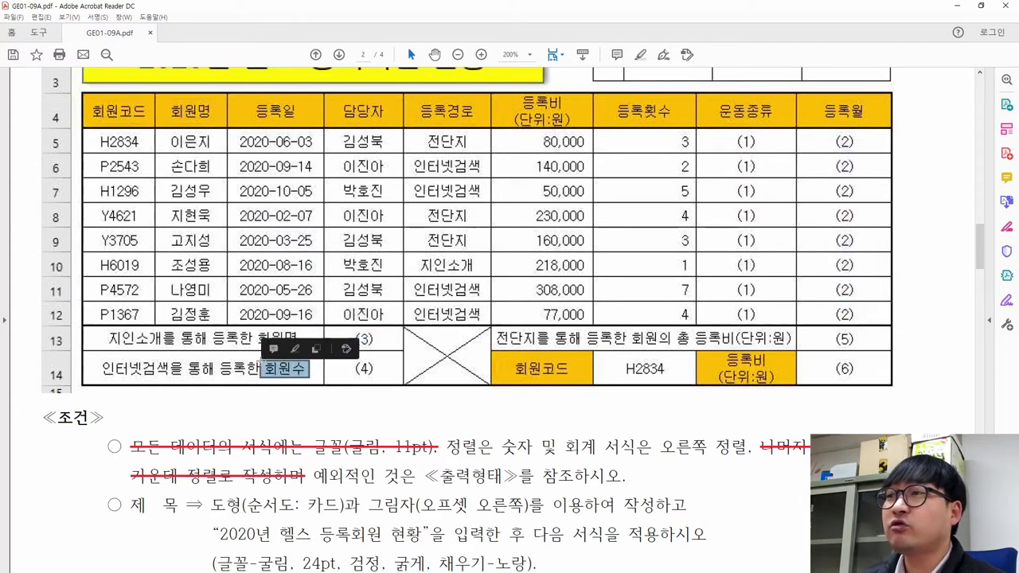
{"action": "left_click_drag", "start_coordinate": [379, 379], "coordinate": [335, 358]}
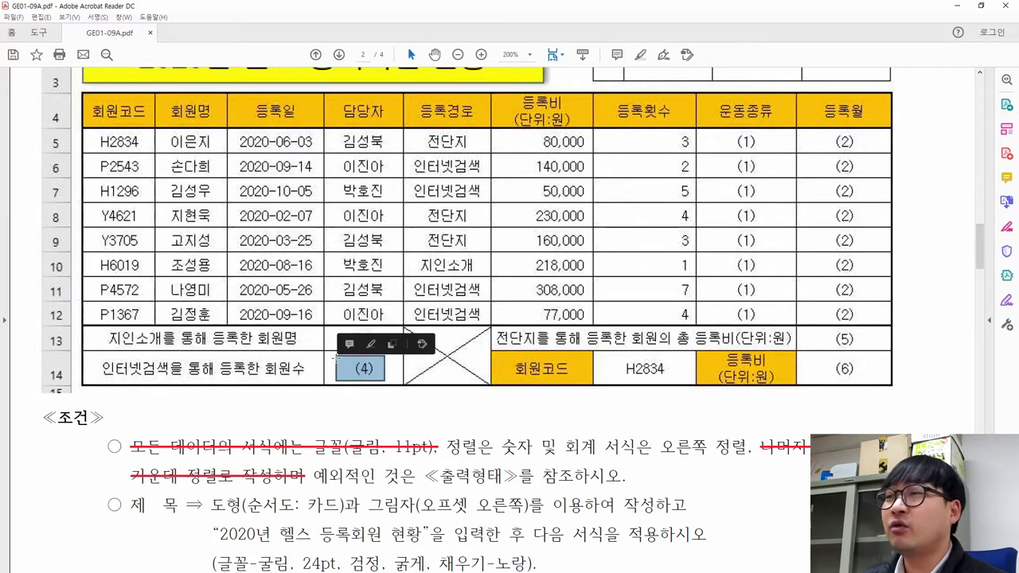
- Switch to Excel, format the 회원수 result cell E14 as right-aligned comma style, and review the remaining cells in row 14
{"action": "key", "text": "alt+Tab"}
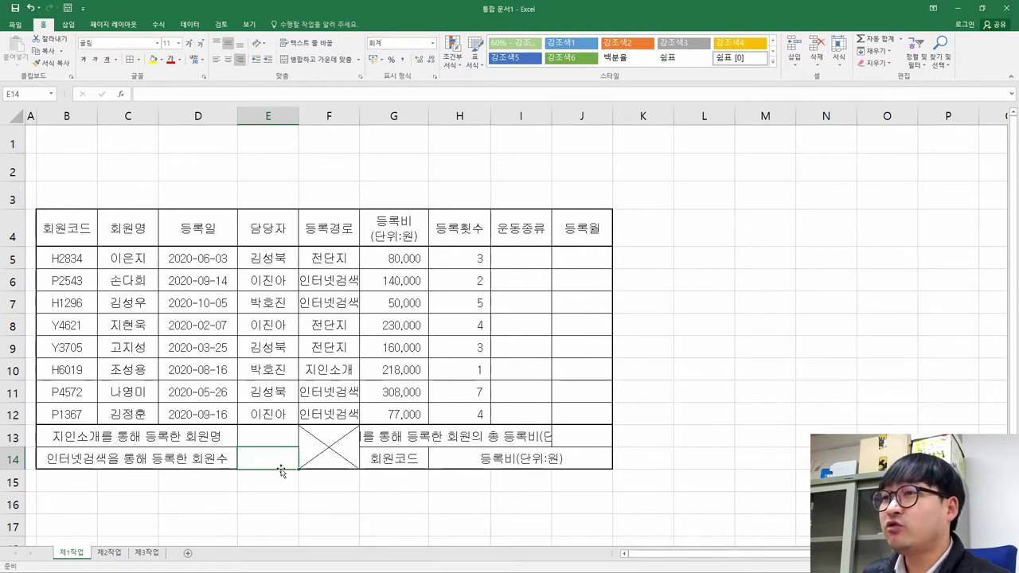
{"action": "left_click", "coordinate": [449, 459]}
{"action": "left_click", "coordinate": [530, 457]}
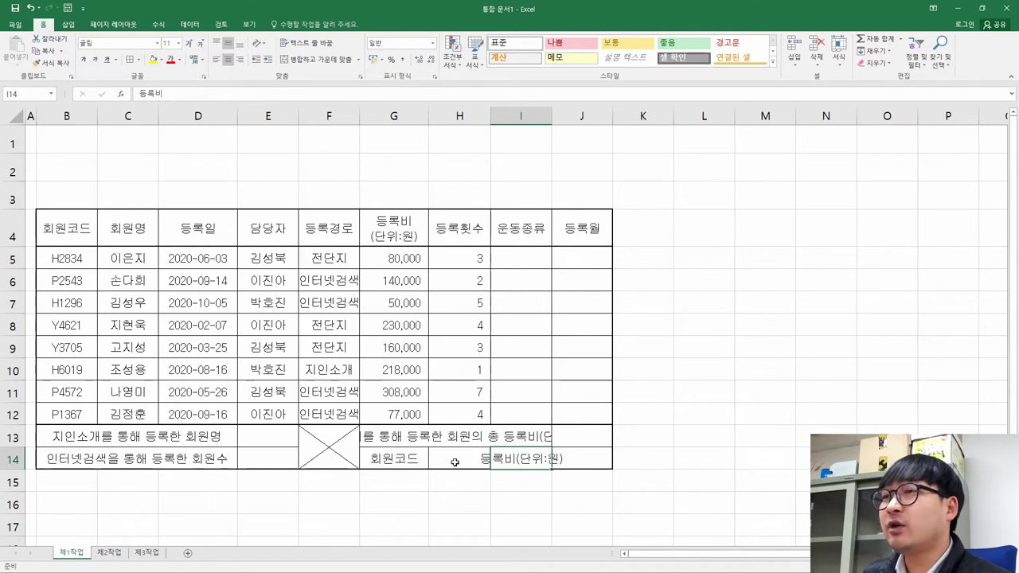
{"action": "left_click", "coordinate": [473, 389]}
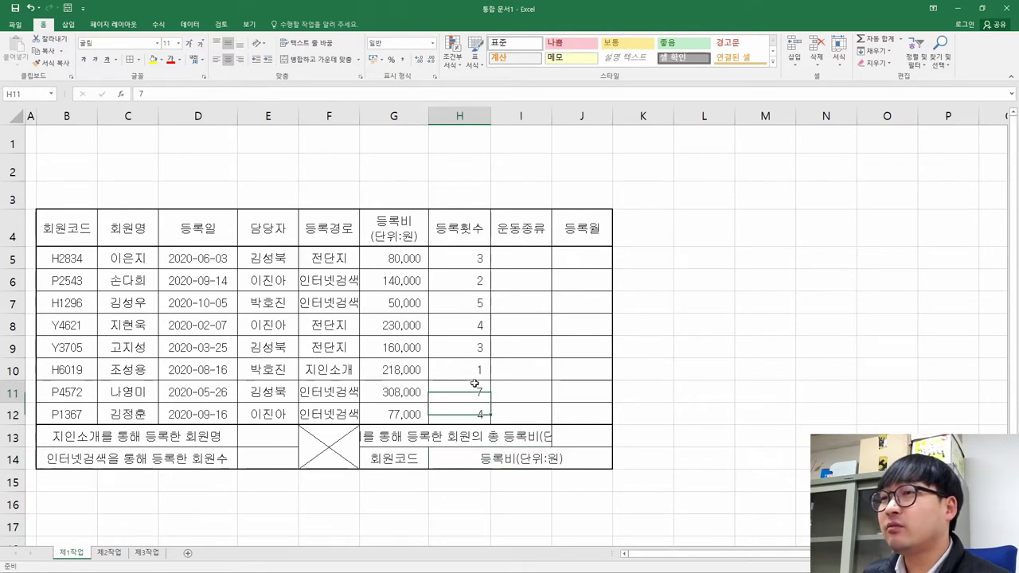
{"action": "left_click", "coordinate": [519, 459]}
{"action": "key", "text": "Right"}
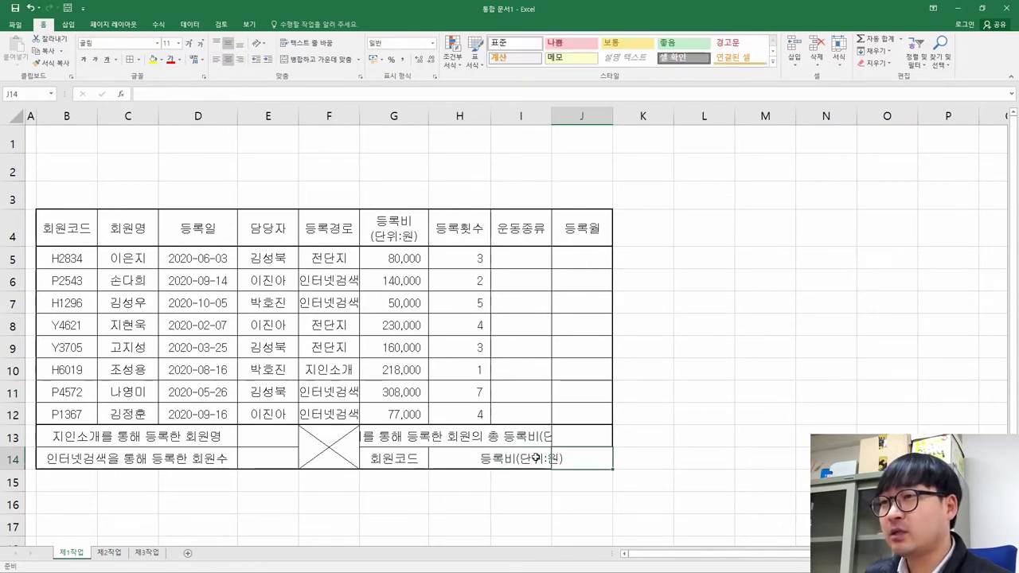
- Check cells H14 and (5) in the PDF, and format the total 등록비 cell J13 in Excel as right-aligned comma style
{"action": "key", "text": "alt+Tab"}
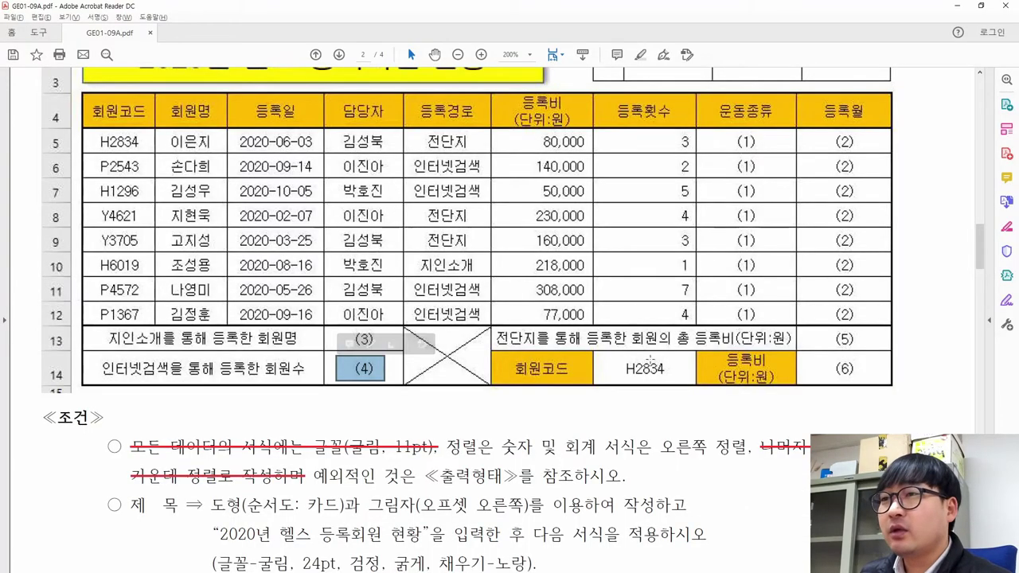
{"action": "left_click_drag", "start_coordinate": [611, 353], "coordinate": [659, 374]}
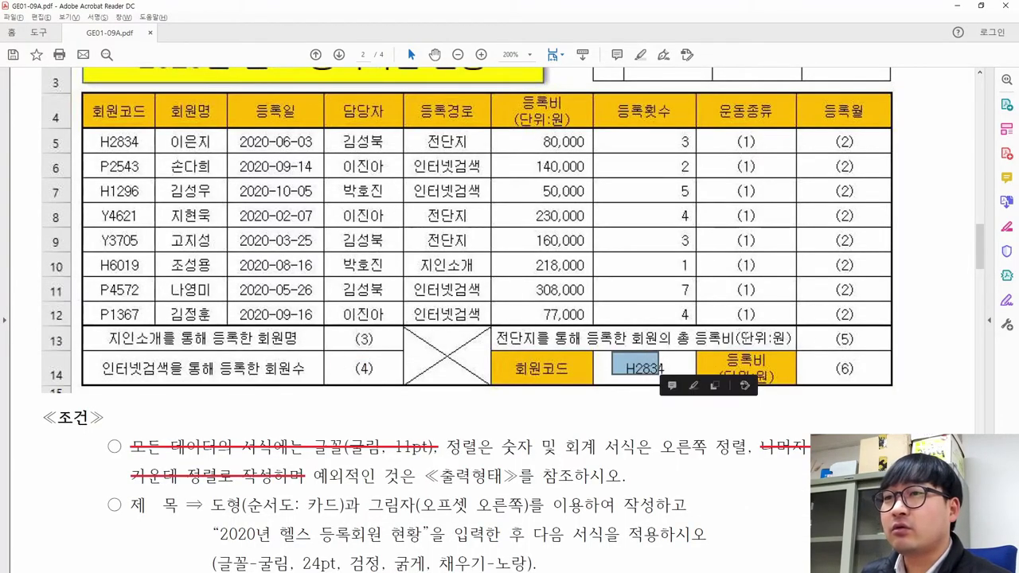
{"action": "left_click_drag", "start_coordinate": [827, 330], "coordinate": [863, 347]}
{"action": "left_click_drag", "start_coordinate": [697, 333], "coordinate": [789, 340]}
{"action": "key", "text": "alt+Tab"}
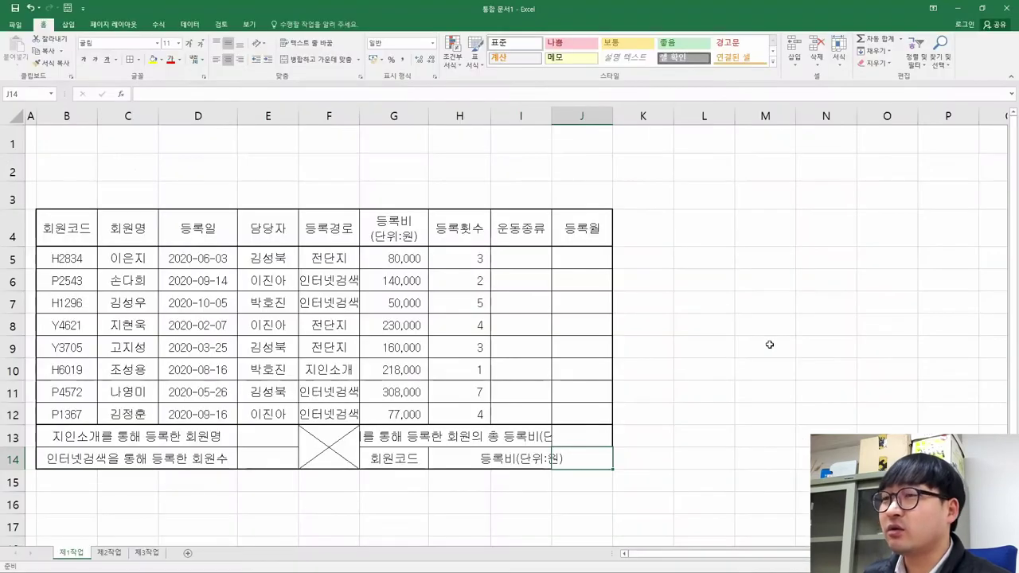
{"action": "left_click", "coordinate": [583, 437]}
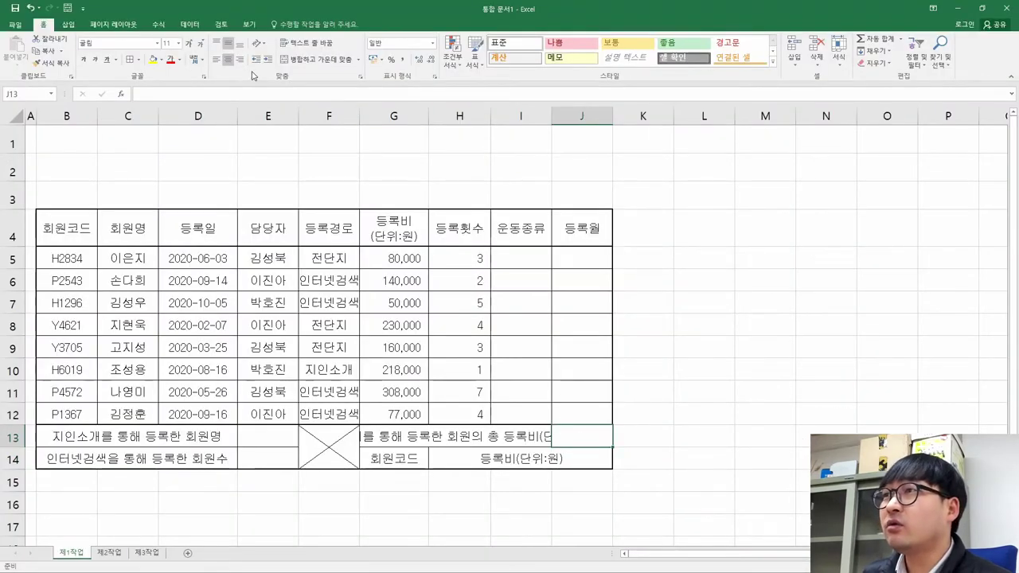
{"action": "left_click", "coordinate": [403, 60]}
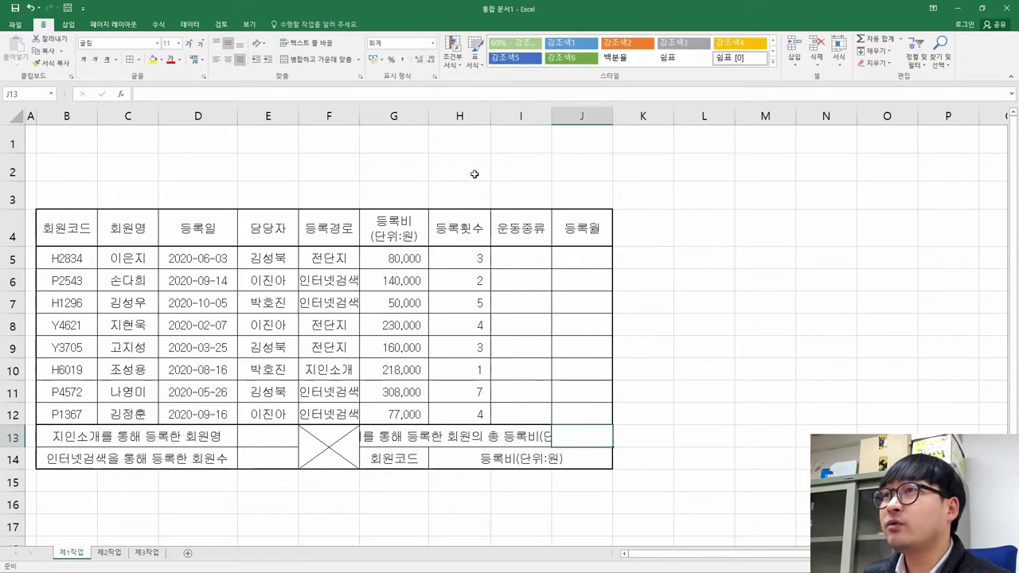
- Check result cell (6) in the PDF and format J14 in Excel as right-aligned comma style
{"action": "left_click", "coordinate": [502, 465]}
{"action": "left_click_drag", "start_coordinate": [561, 462], "coordinate": [589, 460]}
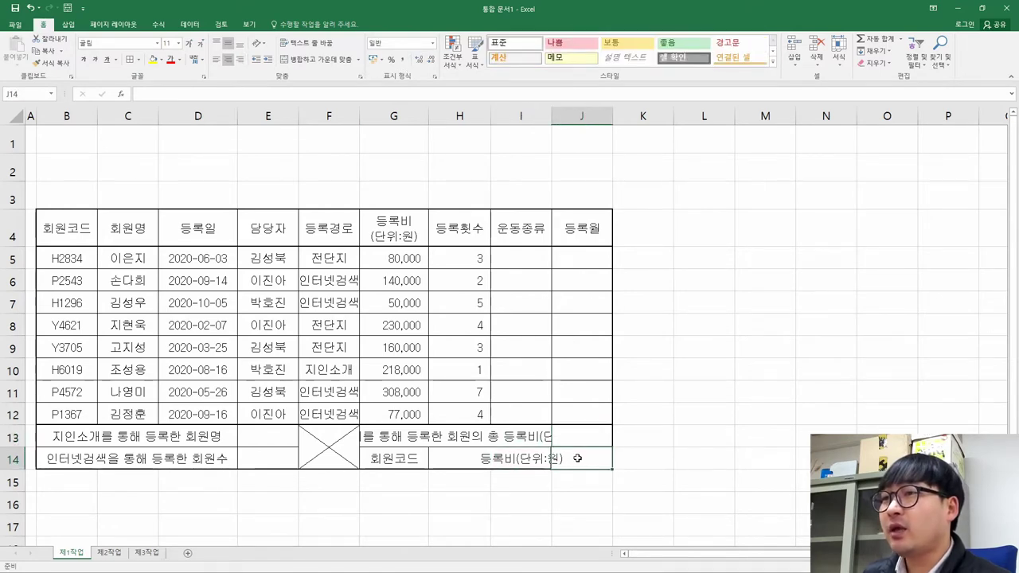
{"action": "key", "text": "alt+Tab"}
{"action": "left_click_drag", "start_coordinate": [851, 368], "coordinate": [876, 381]}
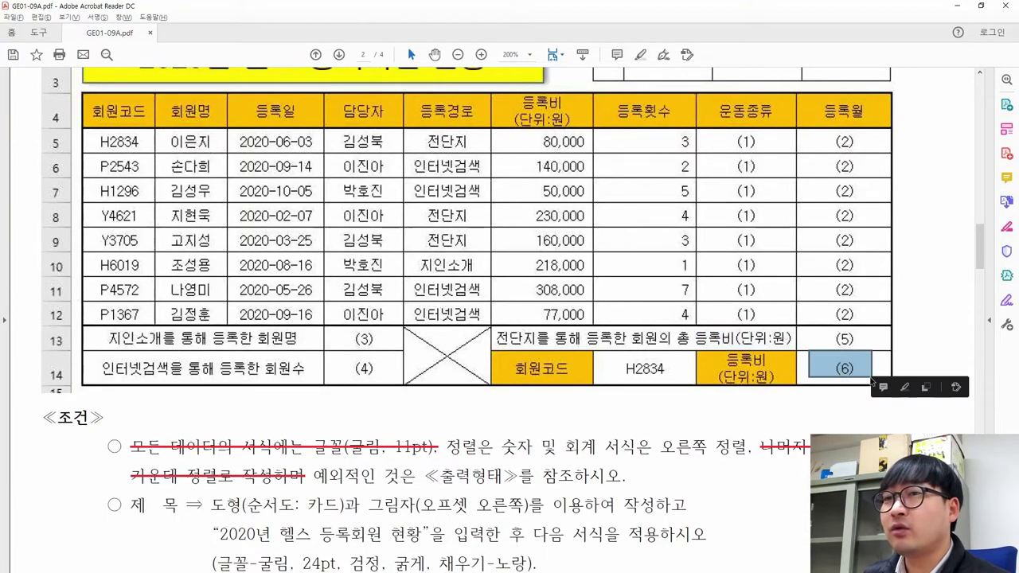
{"action": "key", "text": "alt+Tab"}
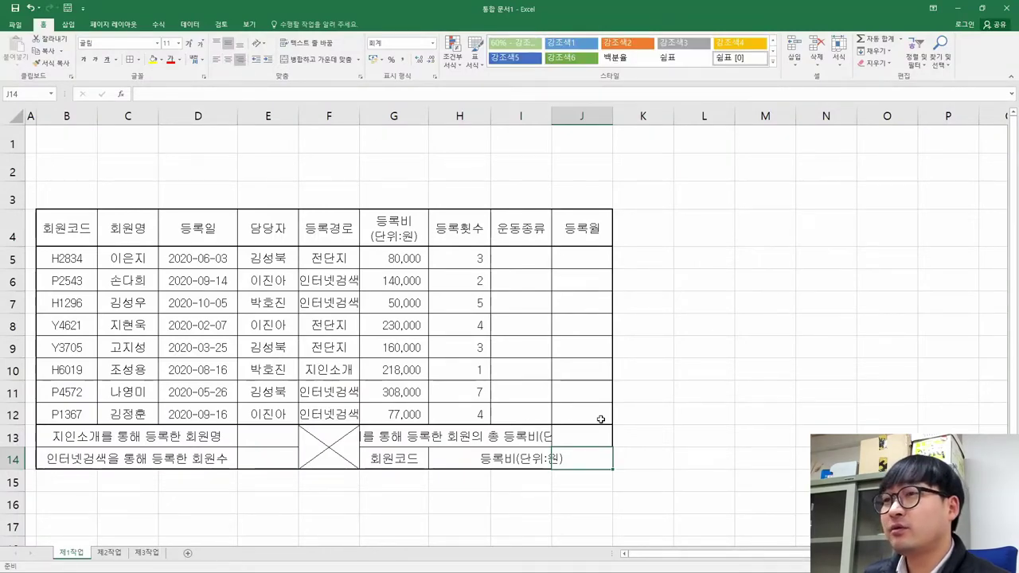
- Check the 등록비 label in row 14 of the PDF and insert a line break before (단위:원) in Excel cell I14
{"action": "key", "text": "alt+Tab"}
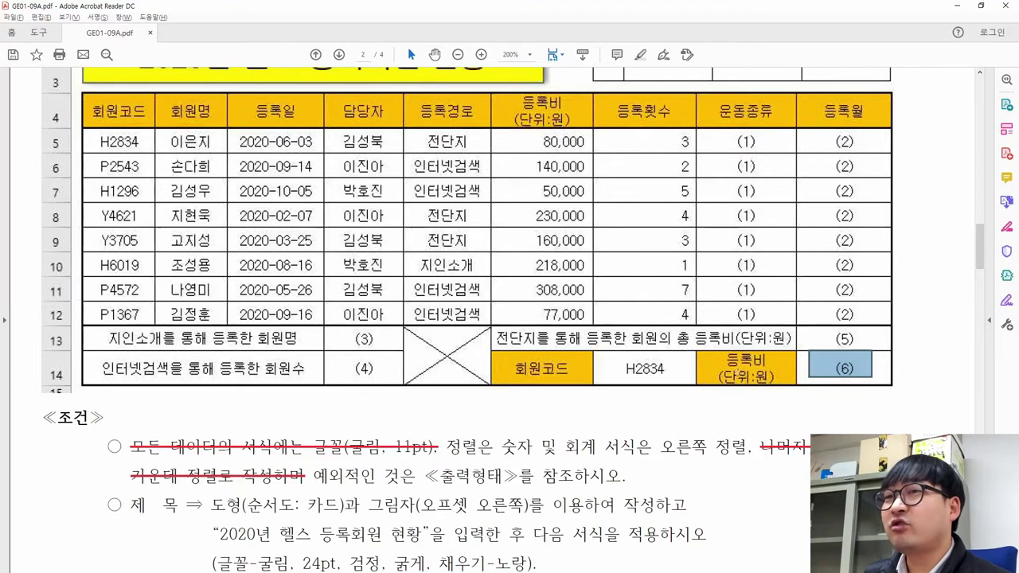
{"action": "left_click_drag", "start_coordinate": [718, 355], "coordinate": [781, 387]}
{"action": "key", "text": "alt+Tab"}
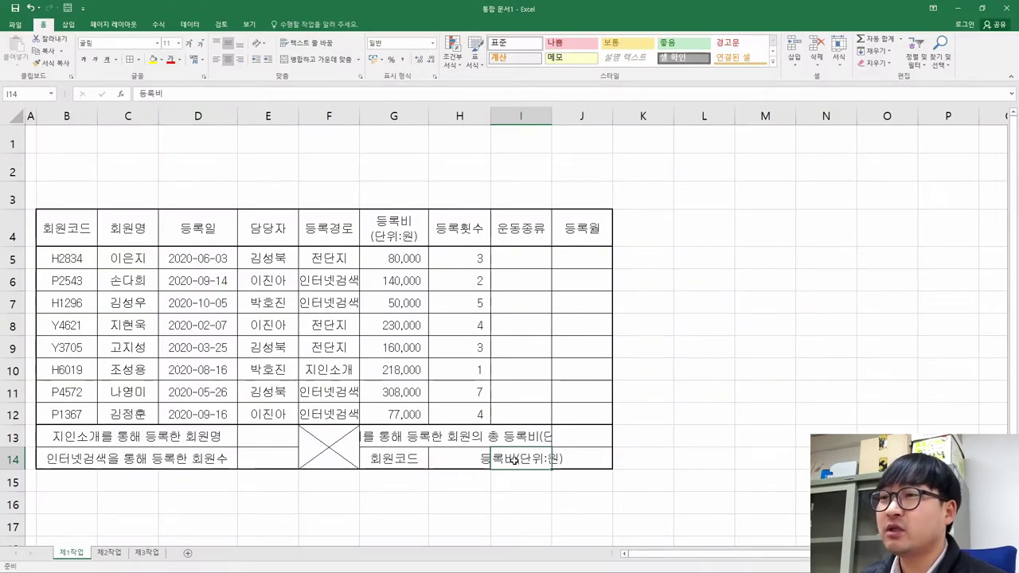
{"action": "double_click", "coordinate": [514, 460]}
{"action": "key", "text": "Delete"}
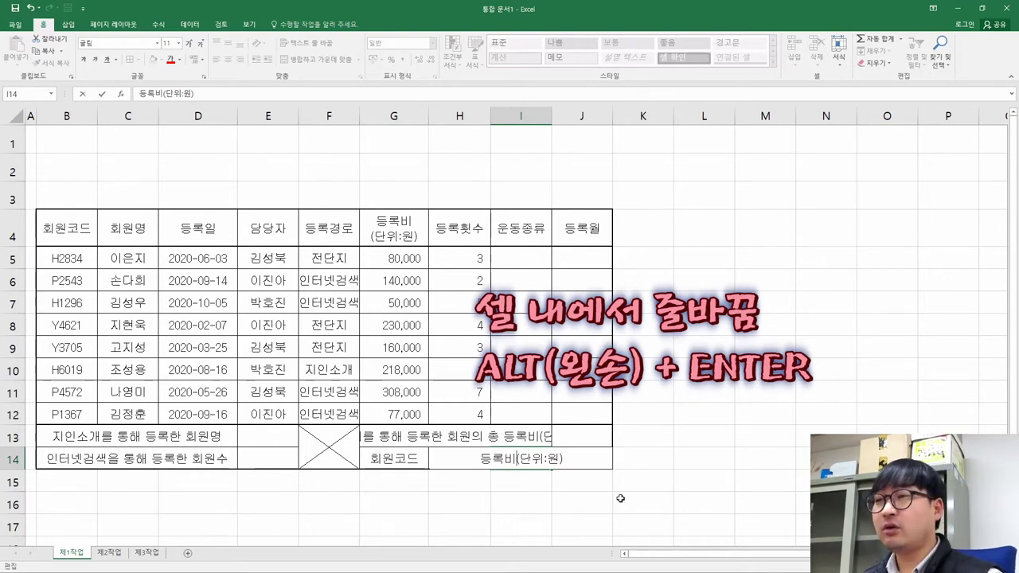
{"action": "key", "text": "alt+Return"}
{"action": "key", "text": "Return"}
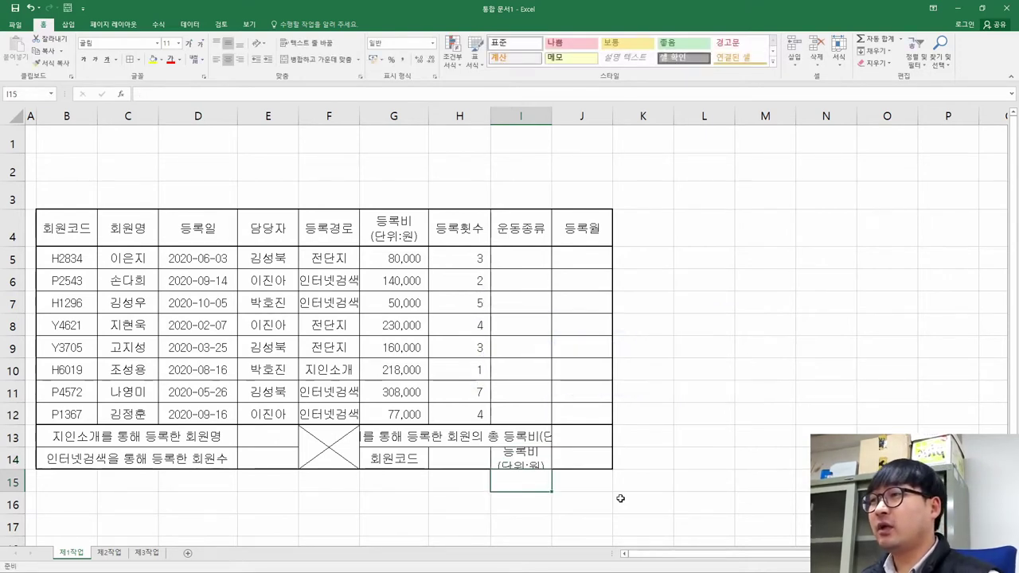
- Set the height of row 14 to 33 and reduce it slightly, keeping both lines of the I14 label visible
{"action": "right_click", "coordinate": [13, 460]}
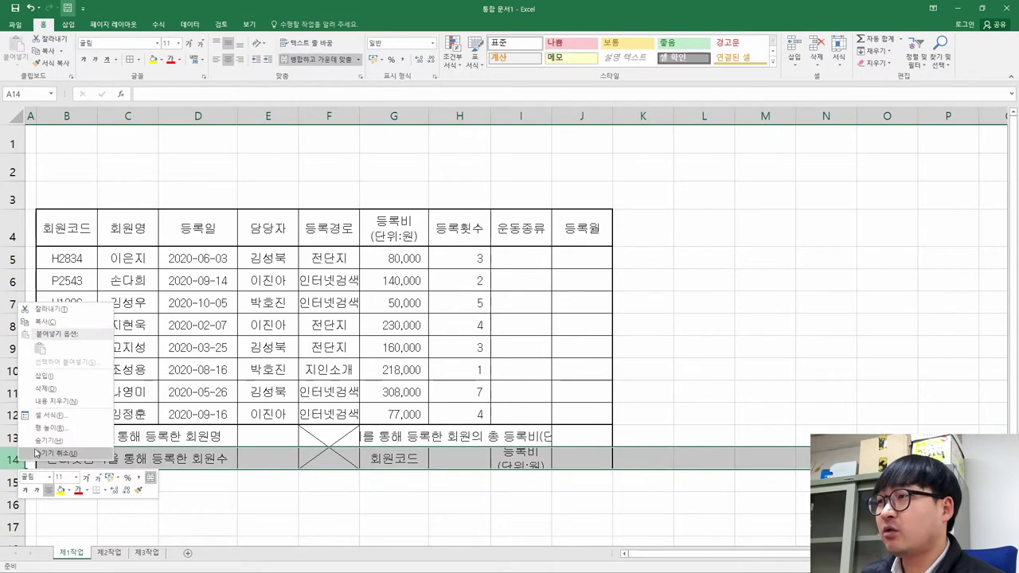
{"action": "left_click", "coordinate": [70, 436]}
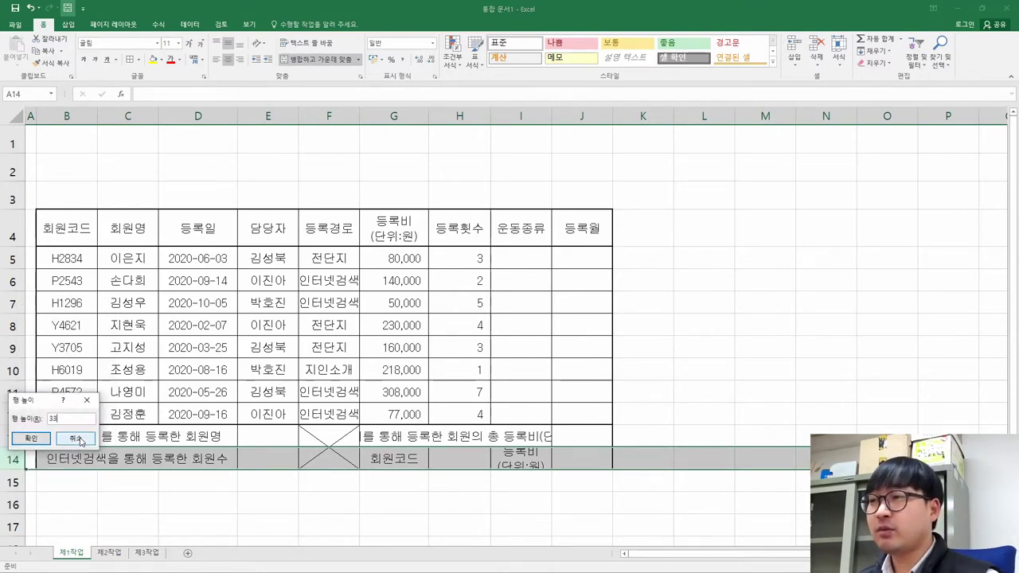
{"action": "type", "text": "33"}
{"action": "key", "text": "Return"}
{"action": "left_click", "coordinate": [459, 389]}
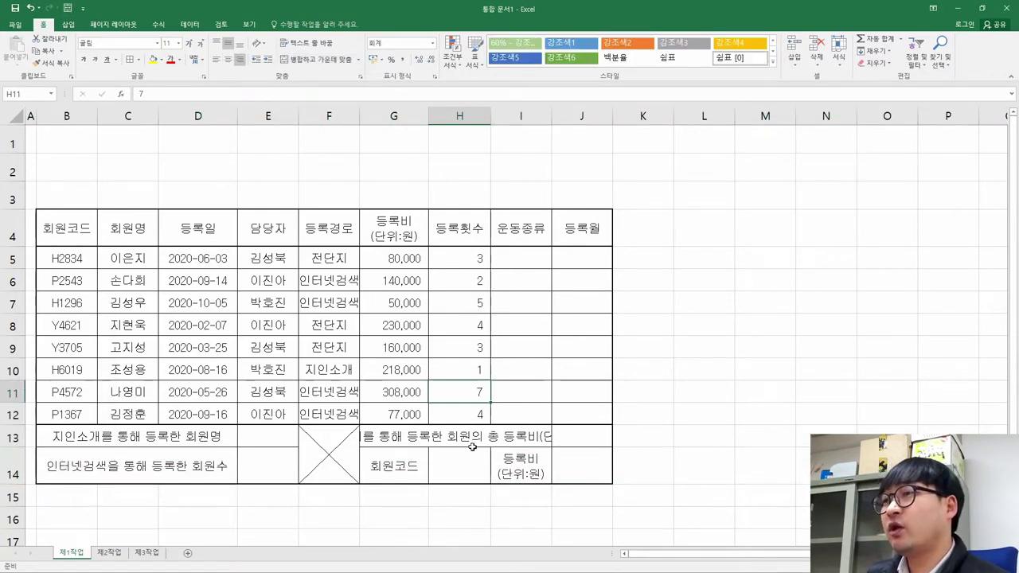
{"action": "key", "text": "alt+Tab"}
{"action": "key", "text": "alt+Tab"}
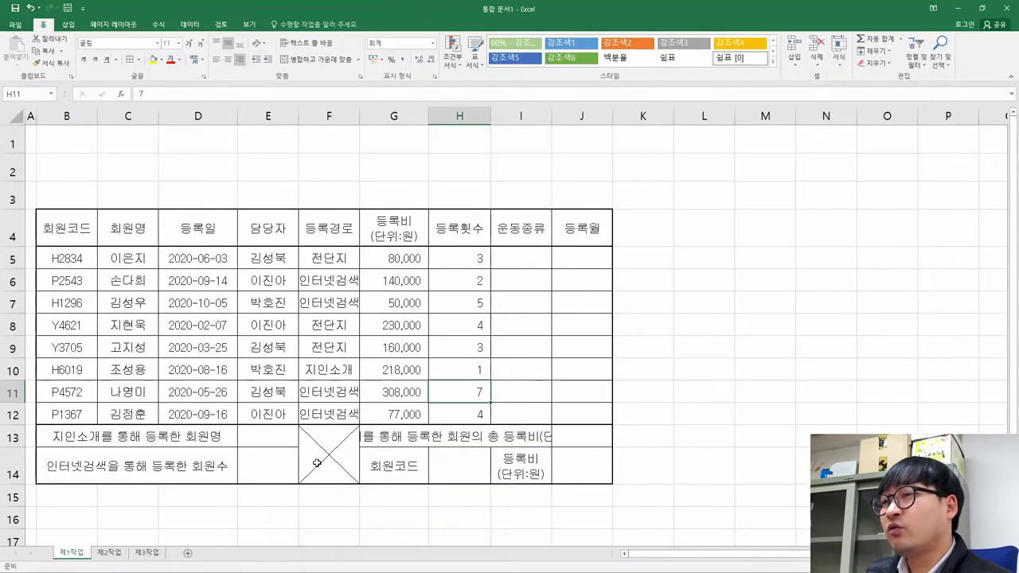
{"action": "left_click", "coordinate": [12, 473]}
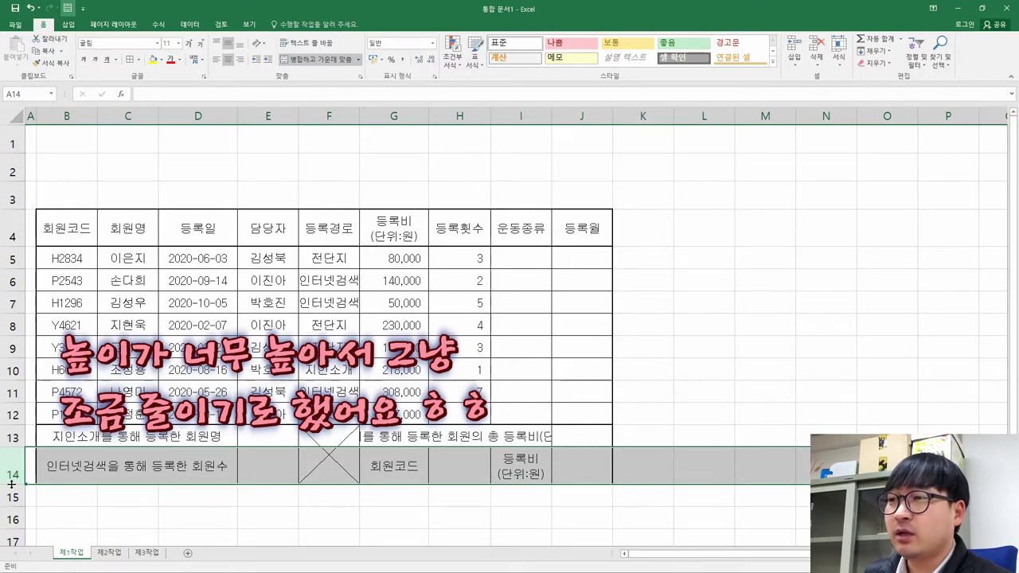
{"action": "left_click_drag", "start_coordinate": [12, 484], "coordinate": [12, 478]}
{"action": "left_click", "coordinate": [503, 469]}
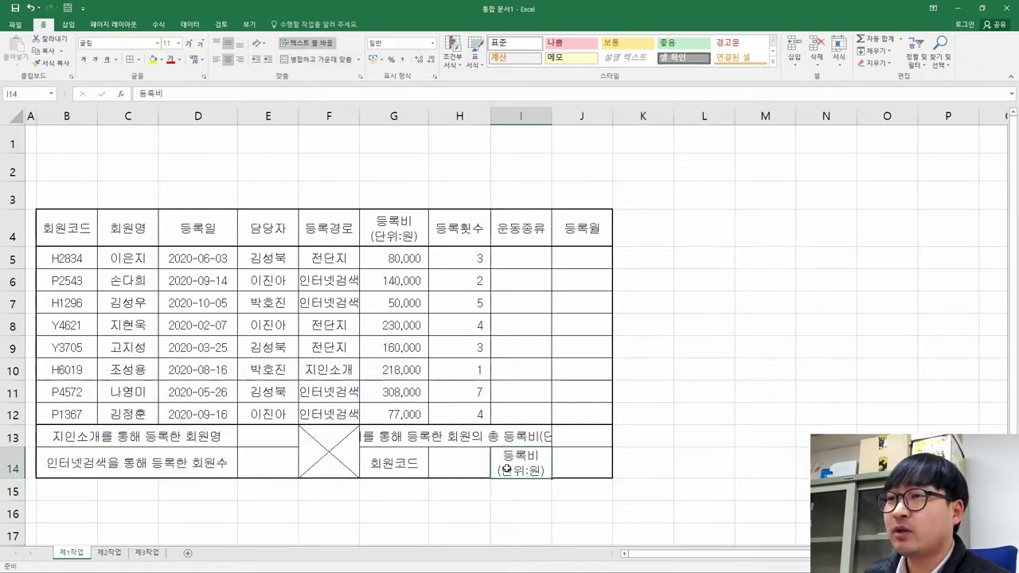
- Examine the 회원코드 column in the PDF table and widen column B in Excel slightly to match it
{"action": "key", "text": "alt+Tab"}
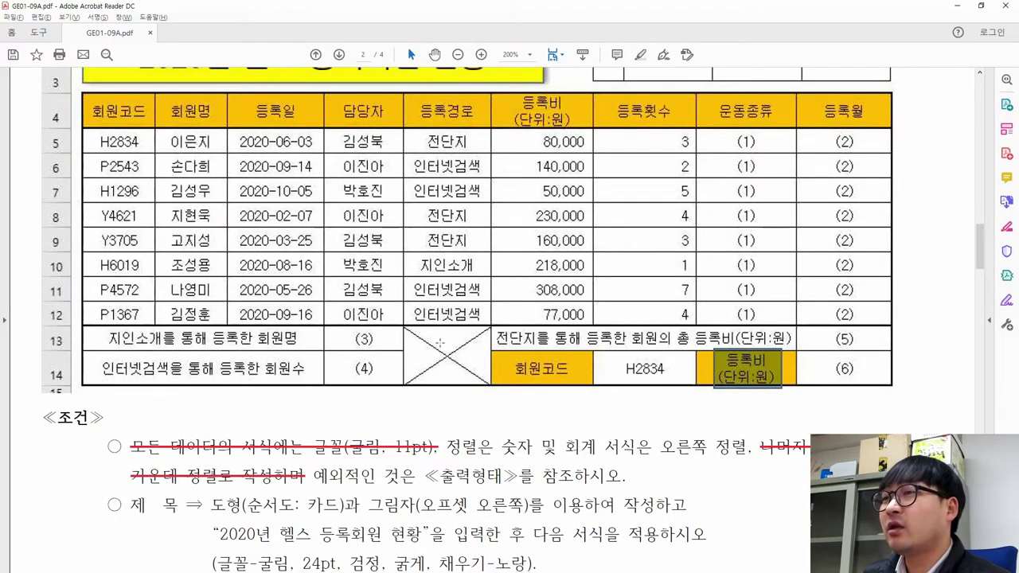
{"action": "scroll", "coordinate": [439, 342], "scroll_direction": "up", "scroll_amount": 2}
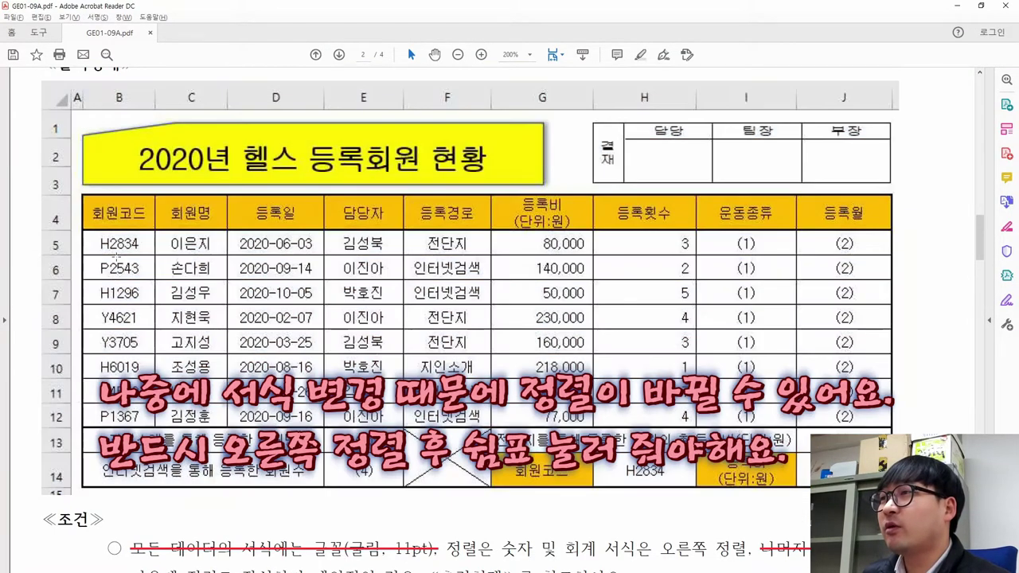
{"action": "left_click_drag", "start_coordinate": [139, 237], "coordinate": [152, 298]}
{"action": "left_click_drag", "start_coordinate": [89, 236], "coordinate": [90, 269]}
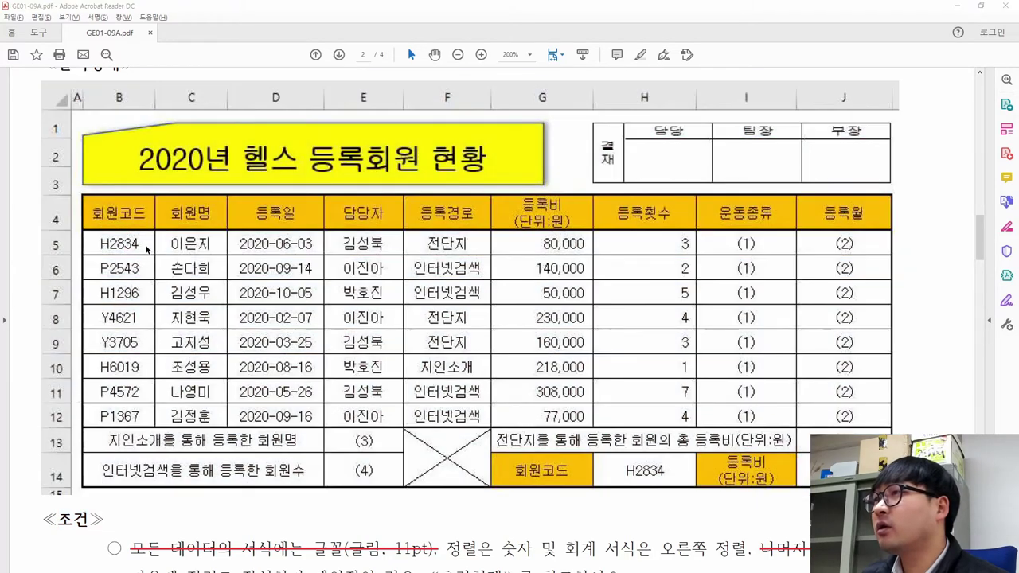
{"action": "key", "text": "alt+Tab"}
{"action": "left_click_drag", "start_coordinate": [93, 116], "coordinate": [98, 115]}
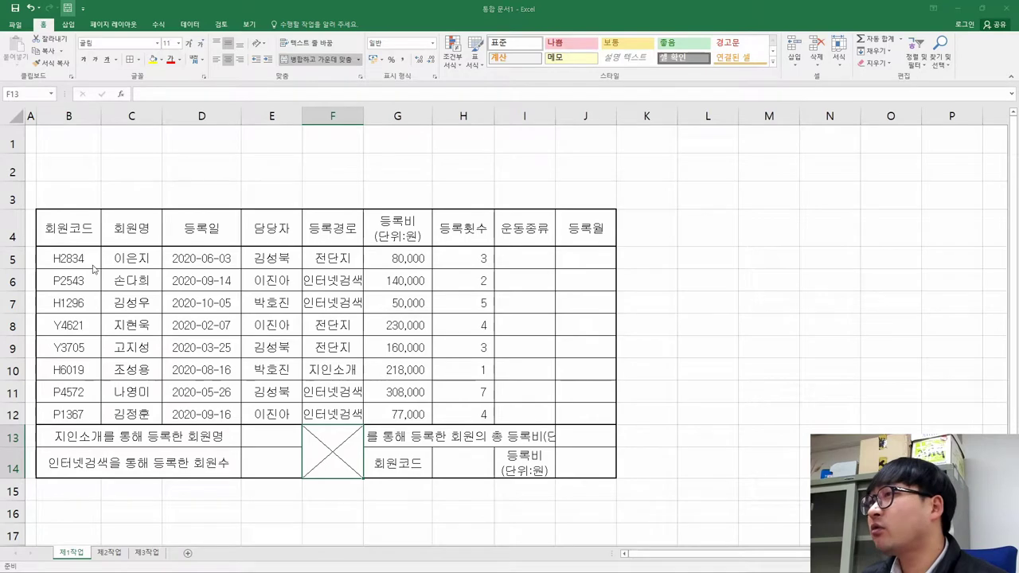
- Compare the sheet with the PDF table and widen columns D to J in Excel to match its column proportions
{"action": "key", "text": "alt+Tab"}
{"action": "key", "text": "alt+Tab"}
{"action": "key", "text": "alt+Tab"}
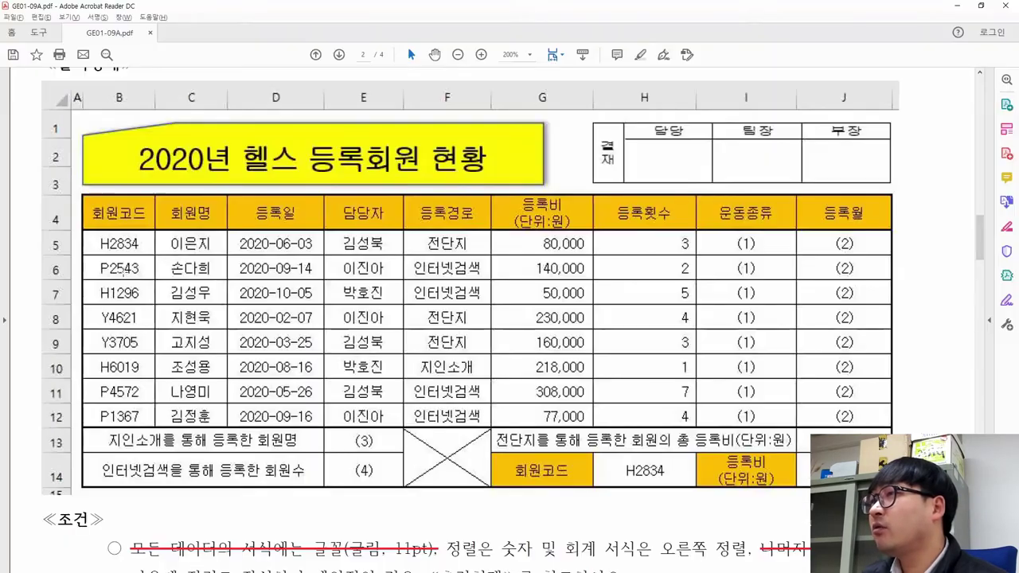
{"action": "key", "text": "alt+Tab"}
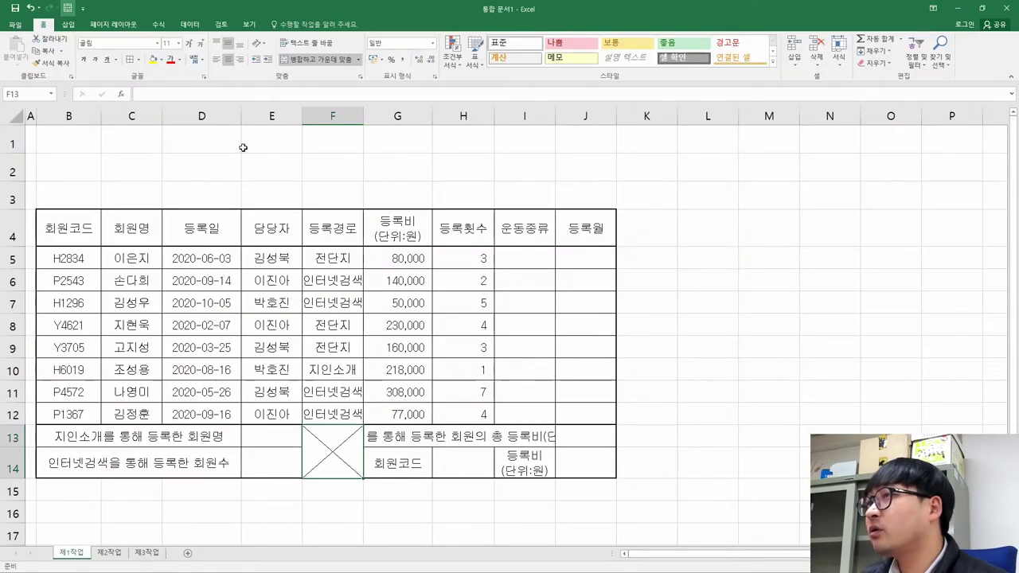
{"action": "key", "text": "alt+Tab"}
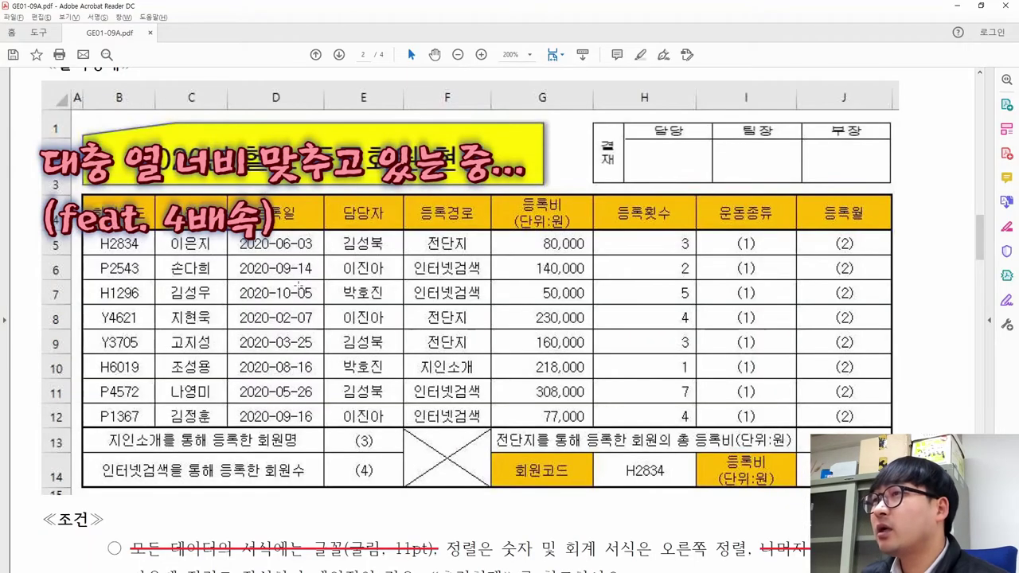
{"action": "key", "text": "alt+Tab"}
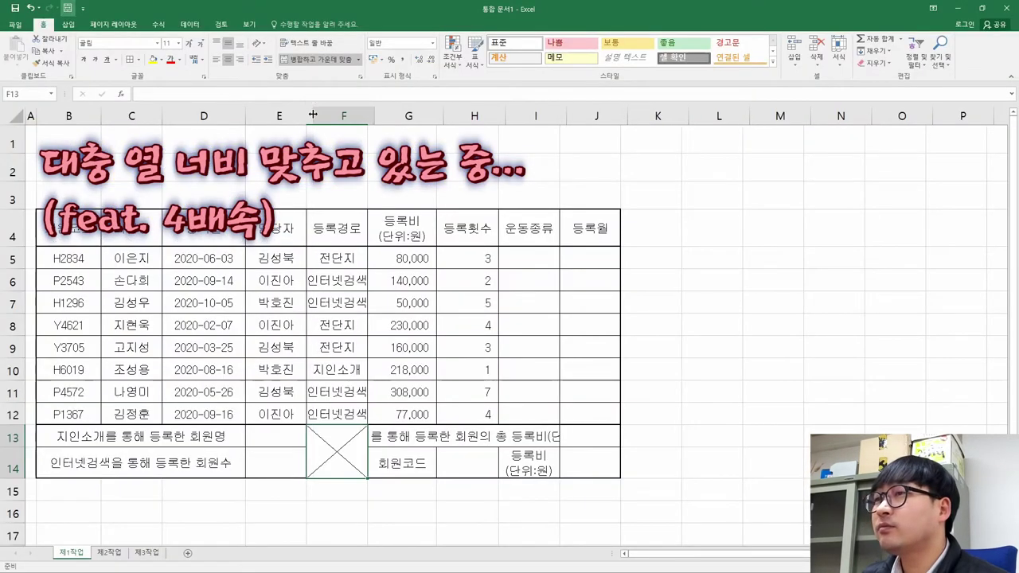
{"action": "left_click_drag", "start_coordinate": [308, 117], "coordinate": [314, 116]}
{"action": "key", "text": "alt+Tab"}
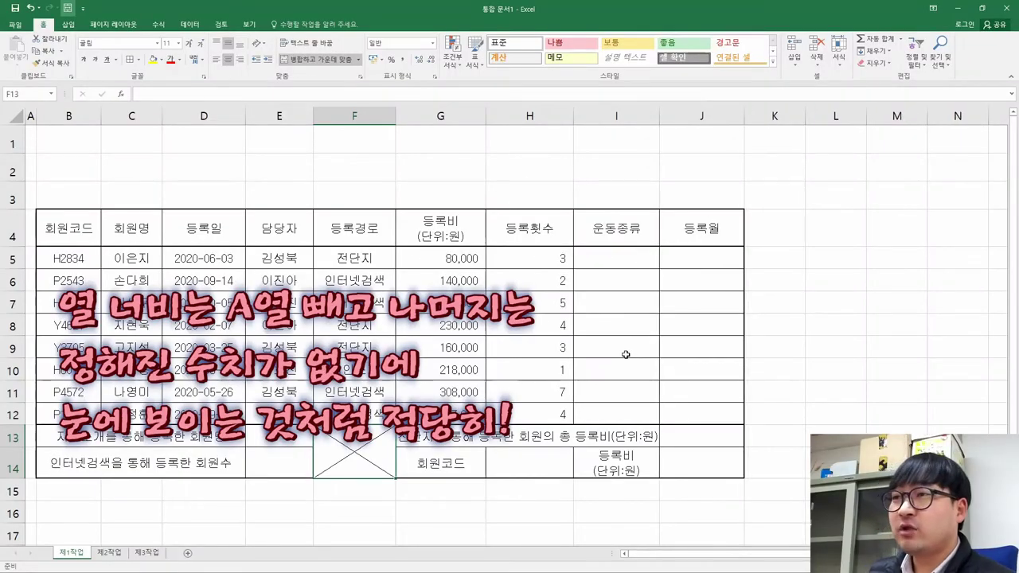
- Compare the widths of columns G to J in Excel with those in the PDF table
{"action": "key", "text": "alt+Tab"}
{"action": "key", "text": "alt+Tab"}
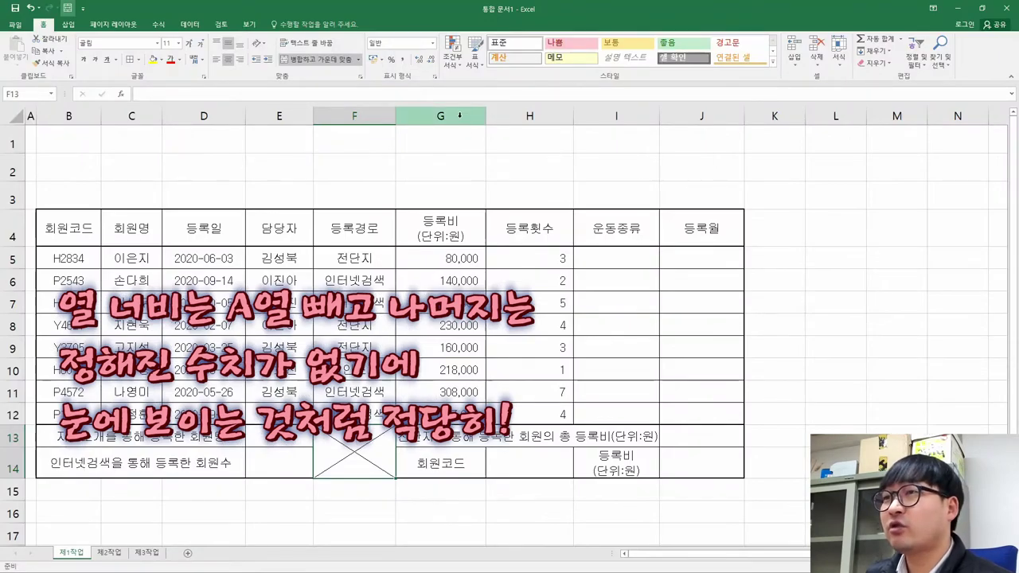
{"action": "left_click_drag", "start_coordinate": [459, 116], "coordinate": [700, 115]}
{"action": "key", "text": "ctrl+z"}
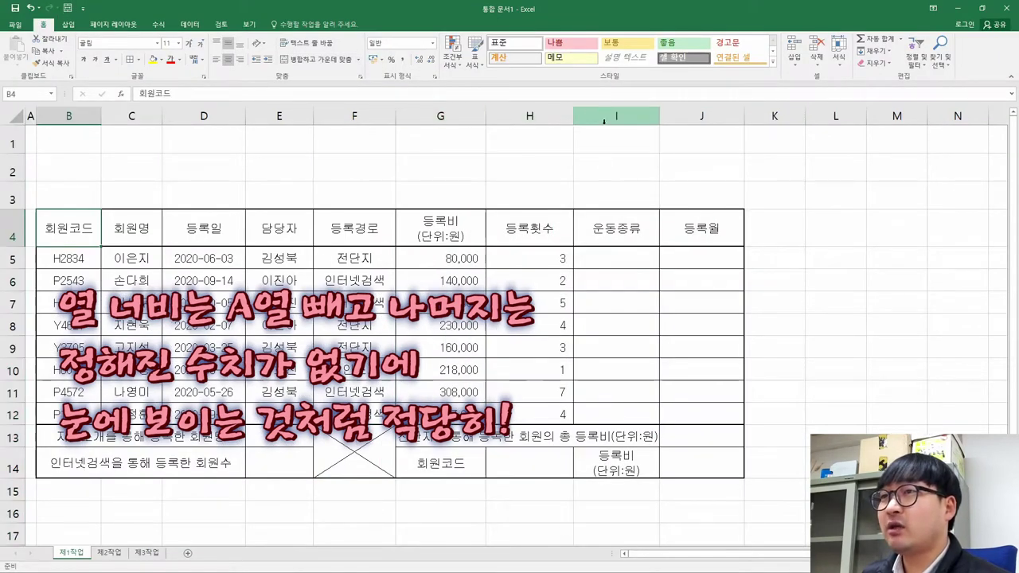
{"action": "key", "text": "alt+Tab"}
{"action": "key", "text": "alt+Tab"}
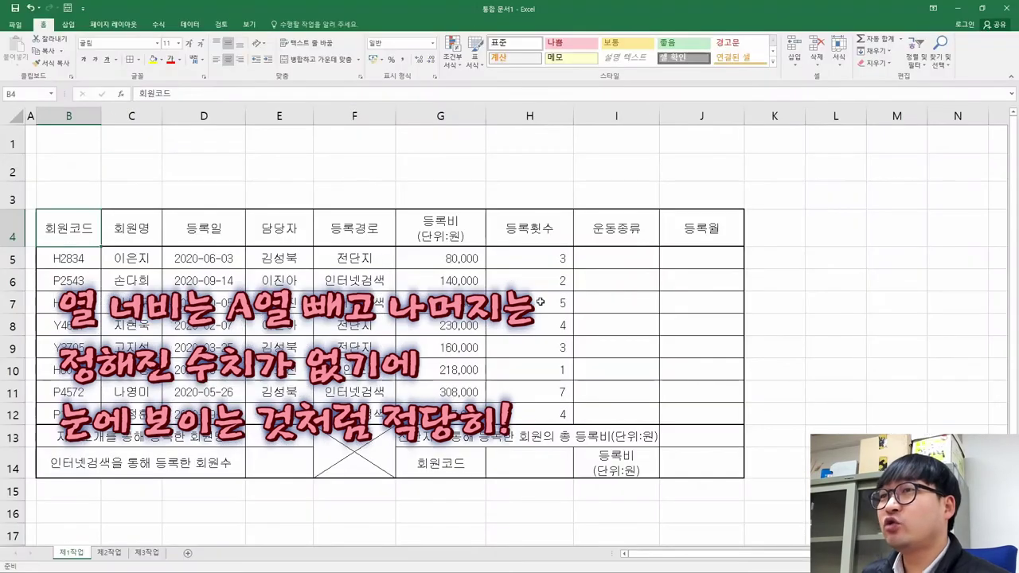
{"action": "key", "text": "alt+Tab"}
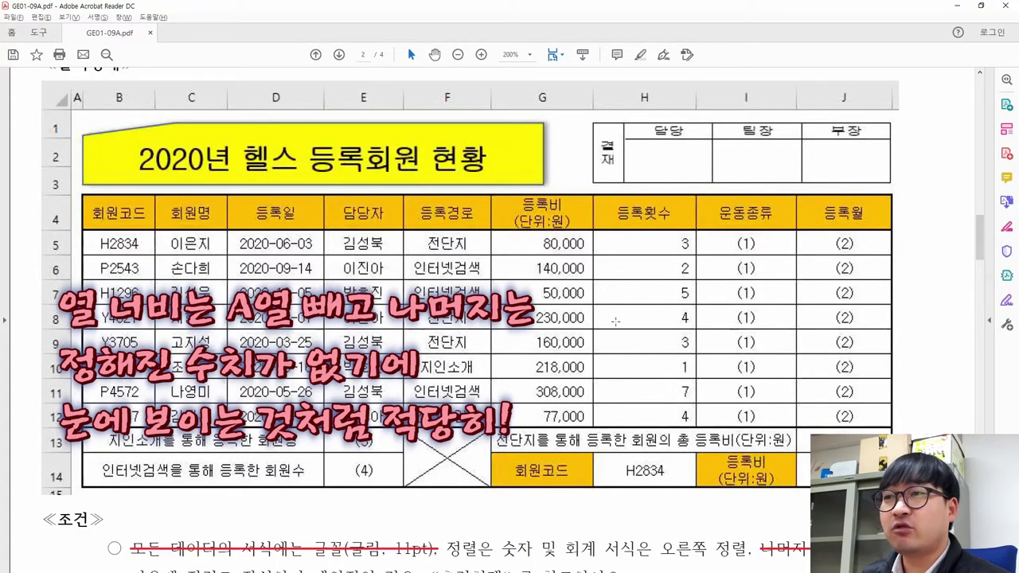
{"action": "key", "text": "alt+Tab"}
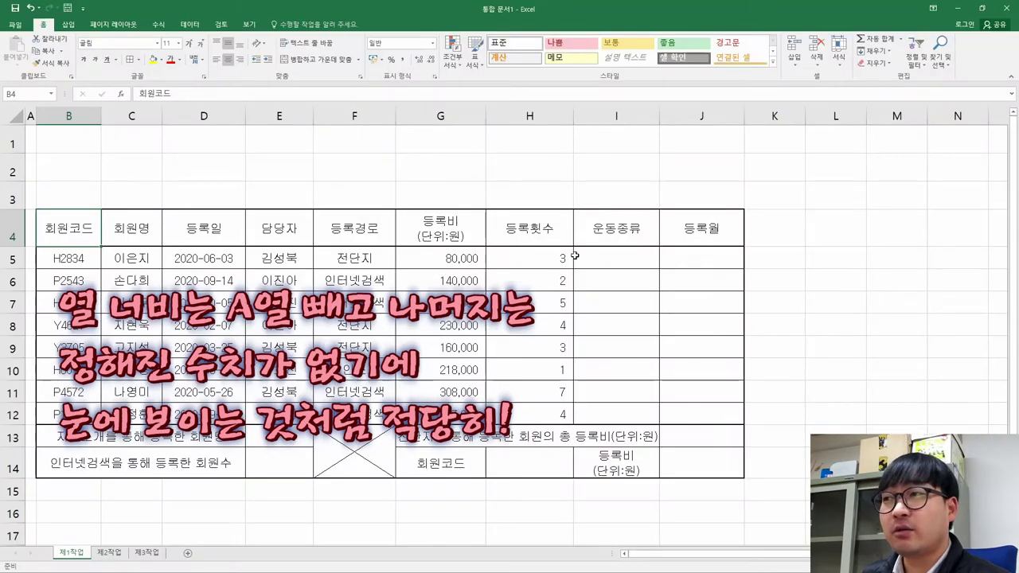
- Switch to the PDF and strike through the rest of the first condition, from 정렬은 숫자 및 회계 서식은 to 참조하시오
{"action": "key", "text": "alt+Tab"}
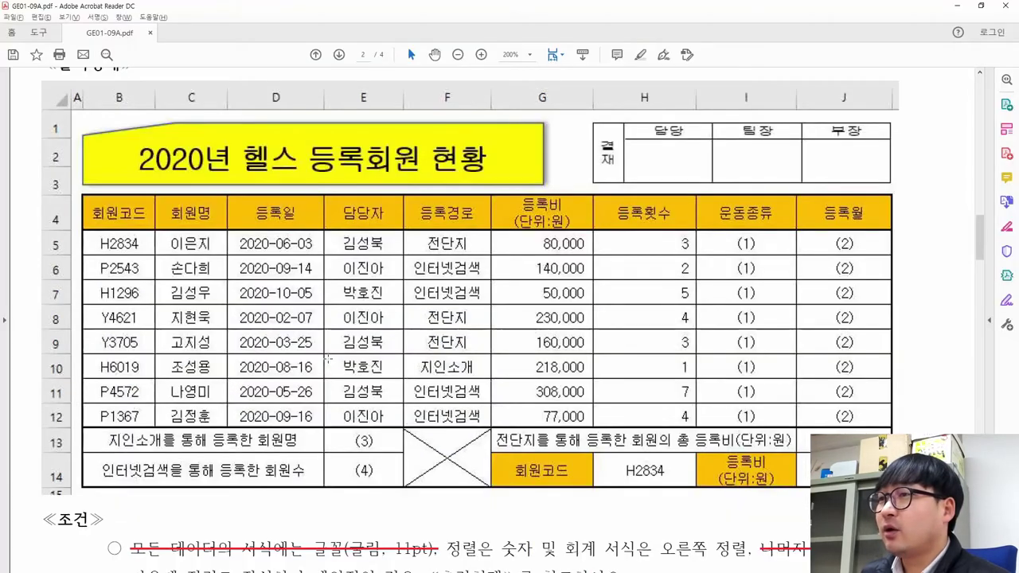
{"action": "scroll", "coordinate": [328, 351], "scroll_direction": "down", "scroll_amount": 2}
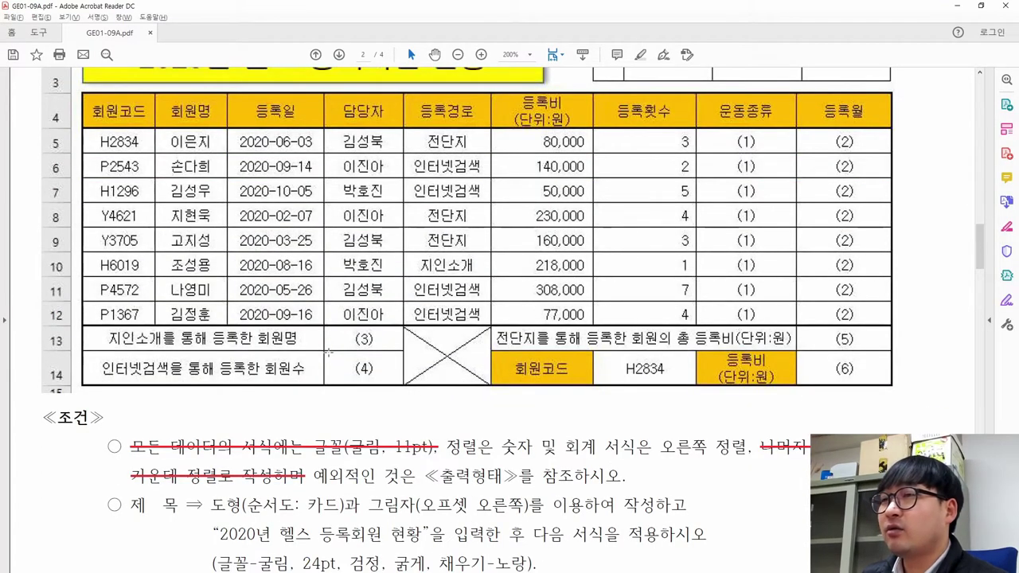
{"action": "scroll", "coordinate": [328, 351], "scroll_direction": "down", "scroll_amount": 2}
{"action": "left_click_drag", "start_coordinate": [451, 341], "coordinate": [634, 371]}
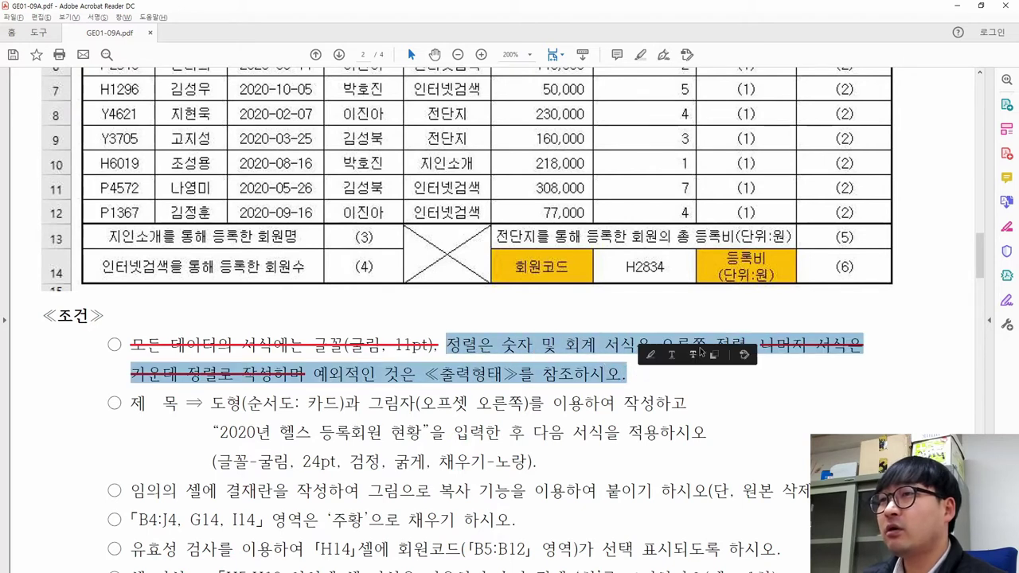
{"action": "left_click", "coordinate": [693, 355]}
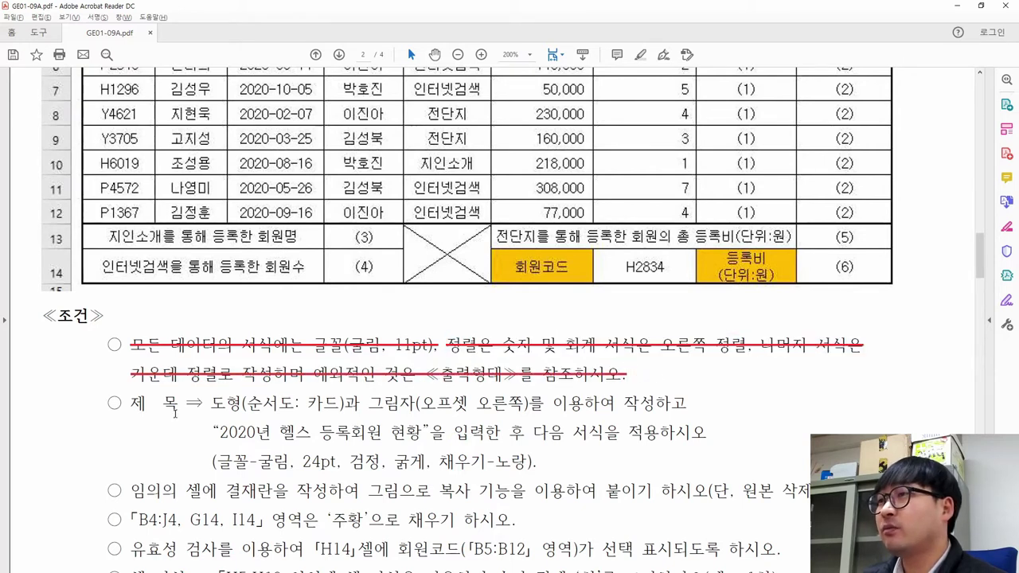
- Examine the 제목 condition in the PDF and the title in the output sample to find the required shape type
{"action": "left_click_drag", "start_coordinate": [130, 403], "coordinate": [203, 404]}
{"action": "scroll", "coordinate": [202, 404], "scroll_direction": "up", "scroll_amount": 5}
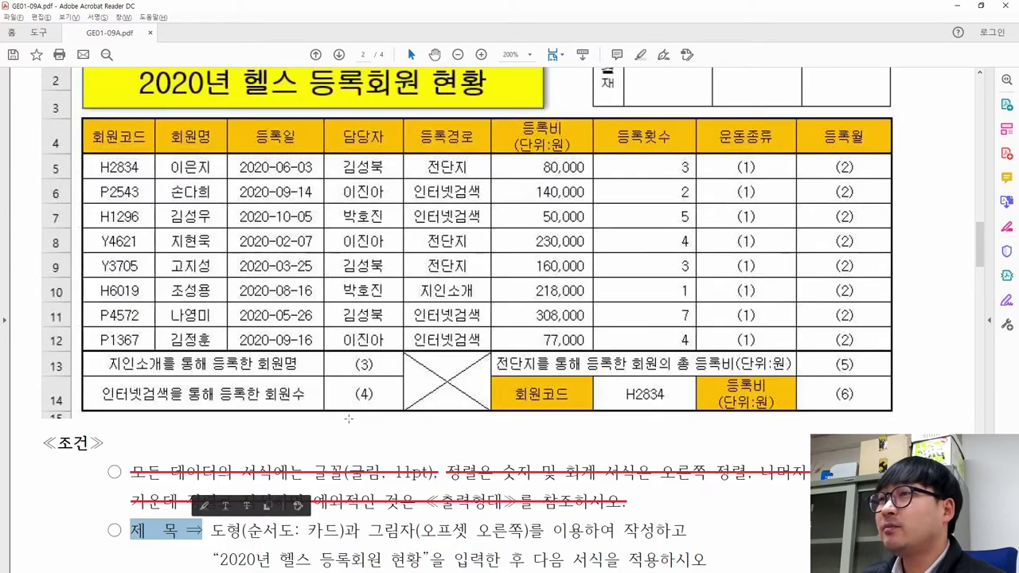
{"action": "mouse_move", "coordinate": [78, 140]}
{"action": "left_mouse_down"}
{"action": "mouse_move", "coordinate": [573, 226]}
{"action": "mouse_move", "coordinate": [568, 218]}
{"action": "left_mouse_up"}
{"action": "scroll", "coordinate": [386, 296], "scroll_direction": "down", "scroll_amount": 5}
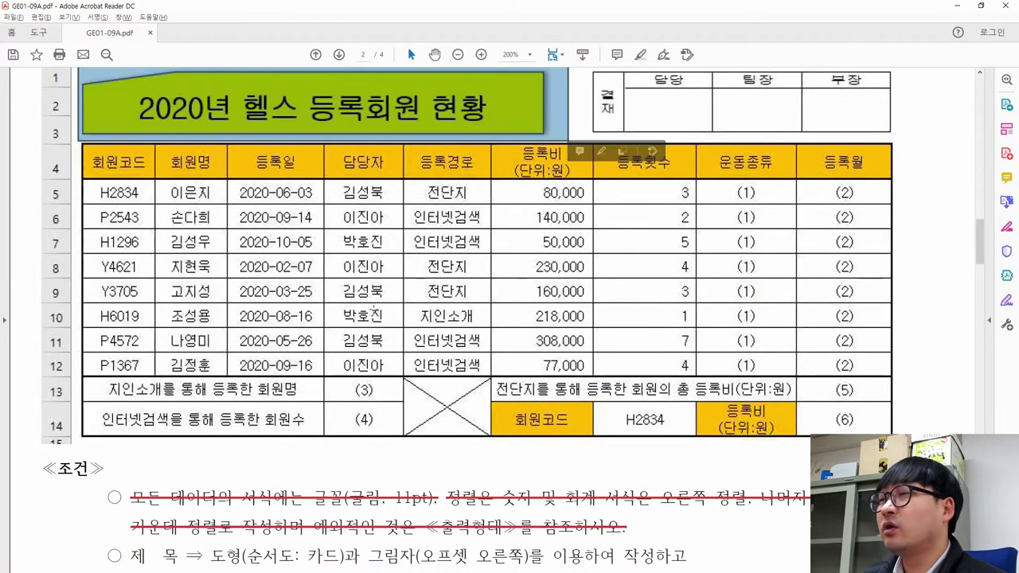
{"action": "double_click", "coordinate": [226, 403]}
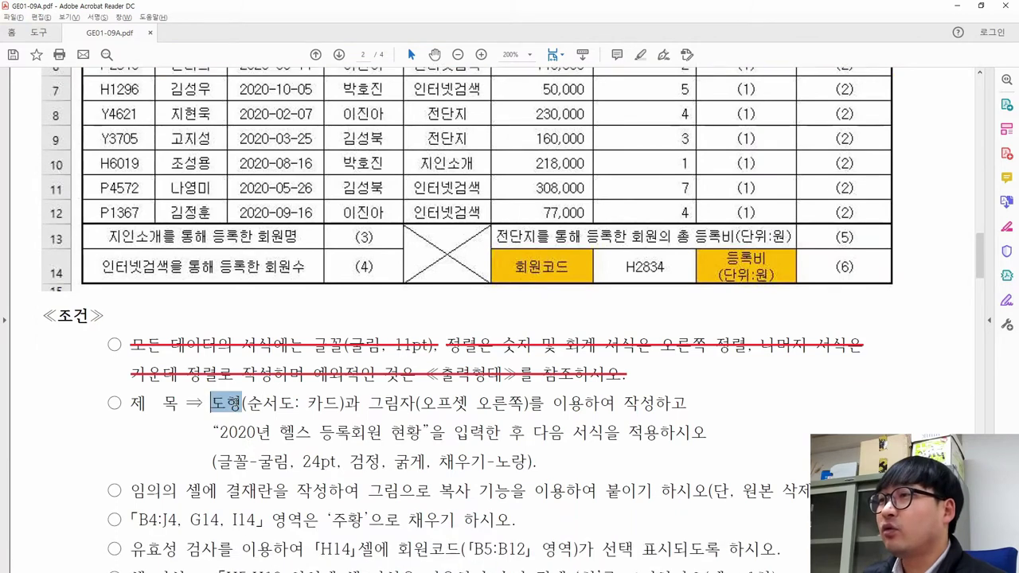
{"action": "left_click_drag", "start_coordinate": [246, 404], "coordinate": [344, 411]}
- Switch to Excel and draw a 순서도: 카드 shape about 13.5 cm wide and 4.6 cm high from cell B1 across to column G
{"action": "key", "text": "alt+Tab"}
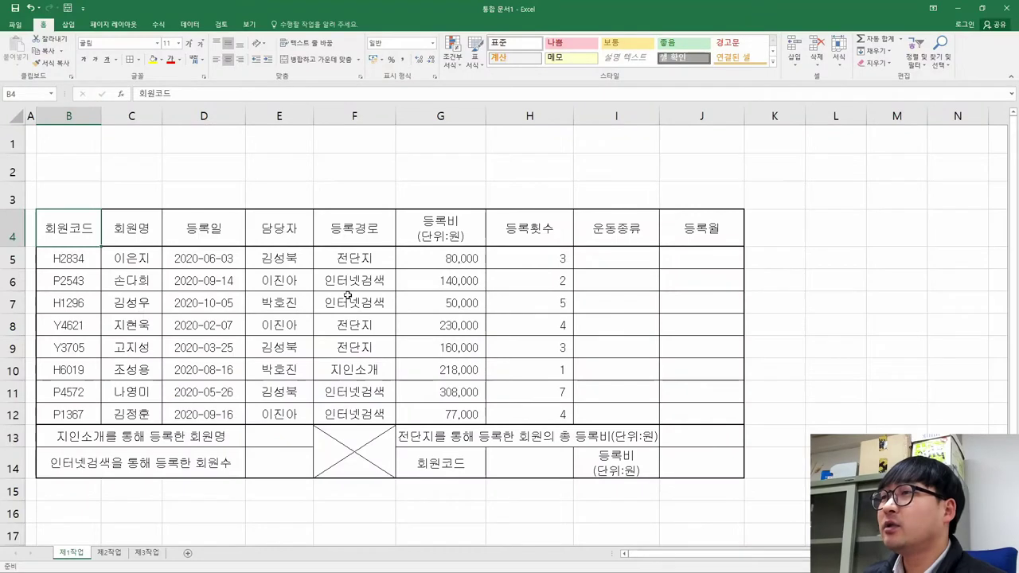
{"action": "left_click", "coordinate": [70, 26]}
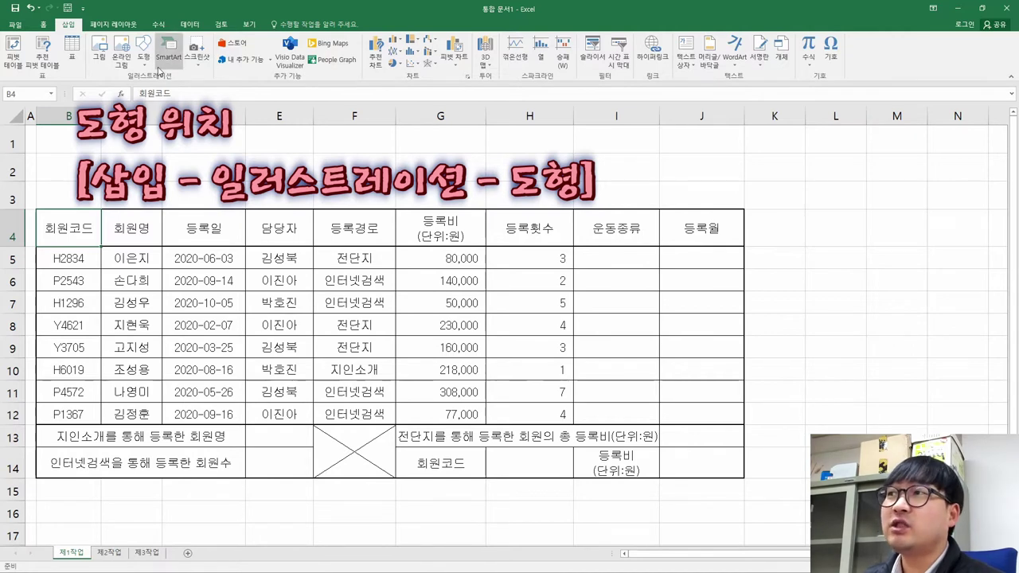
{"action": "left_click", "coordinate": [144, 63]}
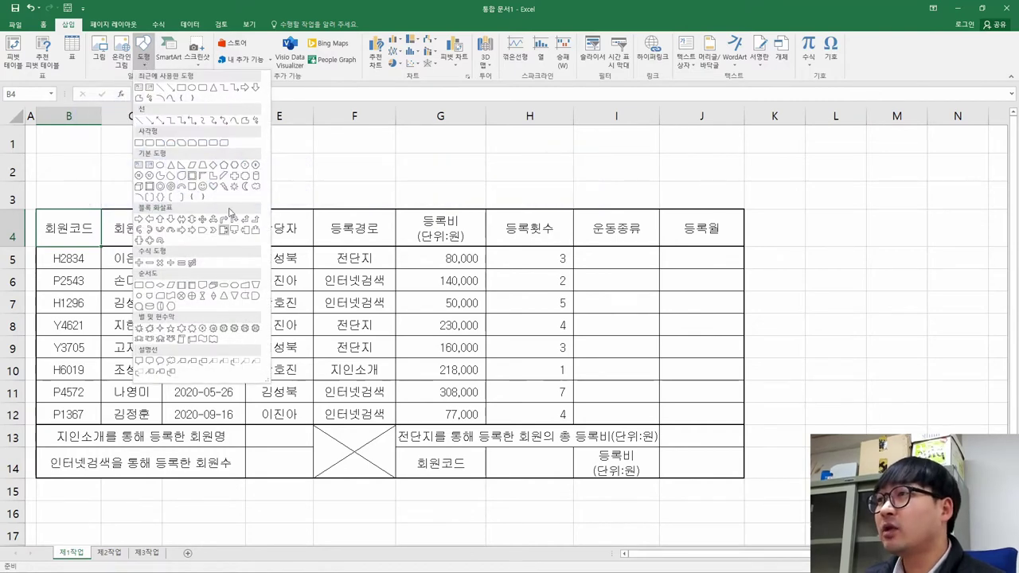
{"action": "key", "text": "alt+Tab"}
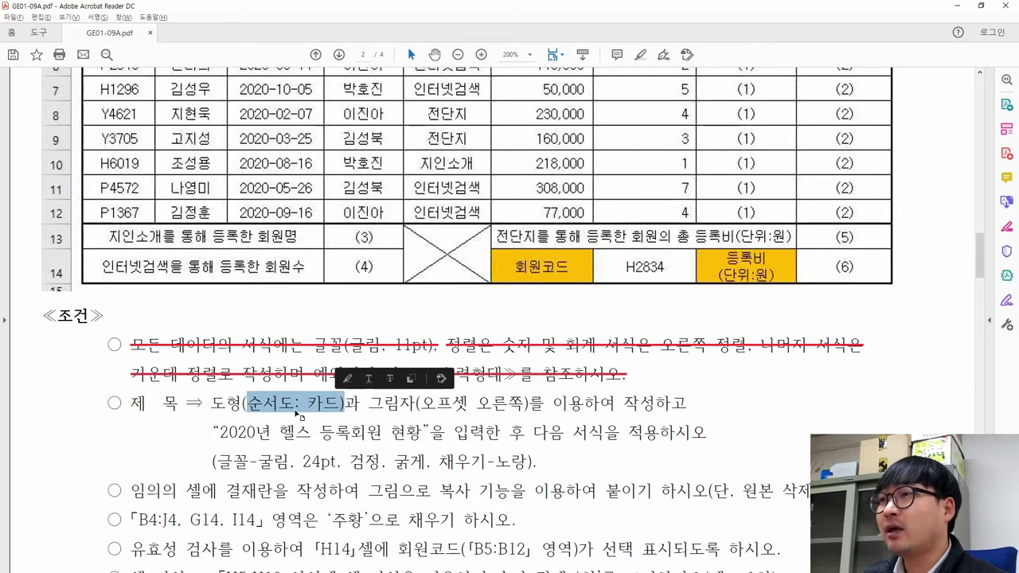
{"action": "key", "text": "alt+Tab"}
{"action": "left_click", "coordinate": [143, 56]}
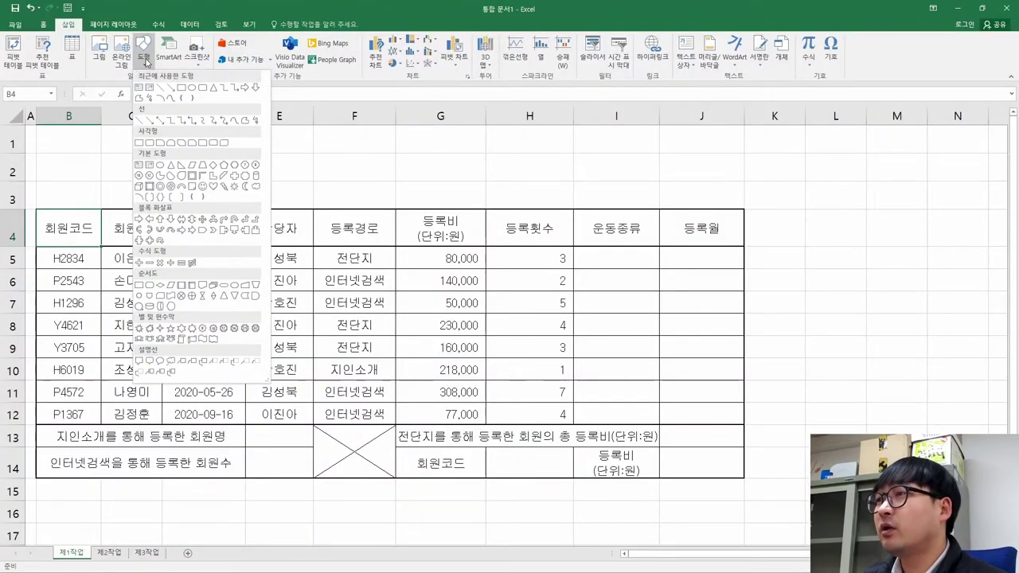
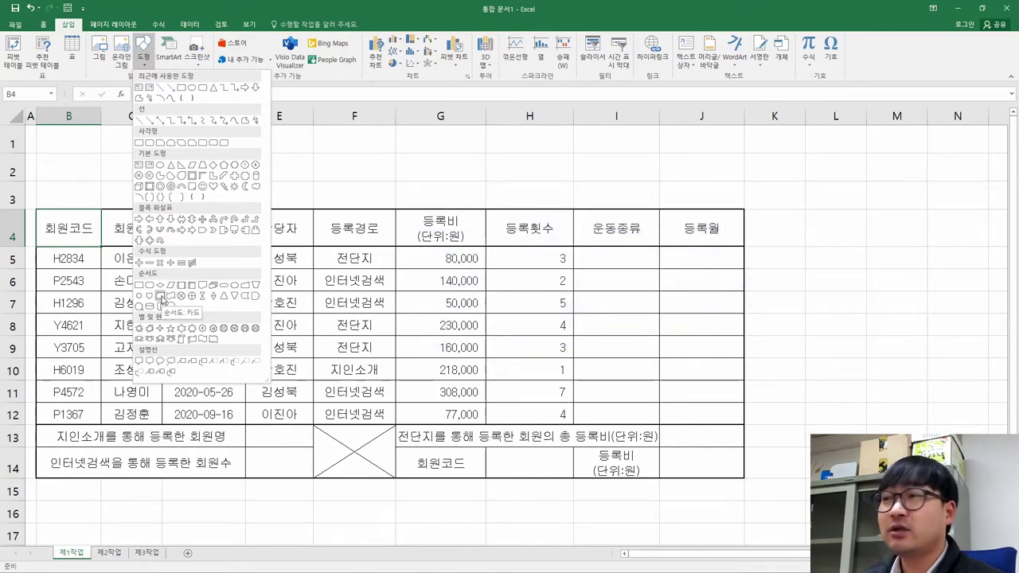
{"action": "left_click", "coordinate": [161, 296]}
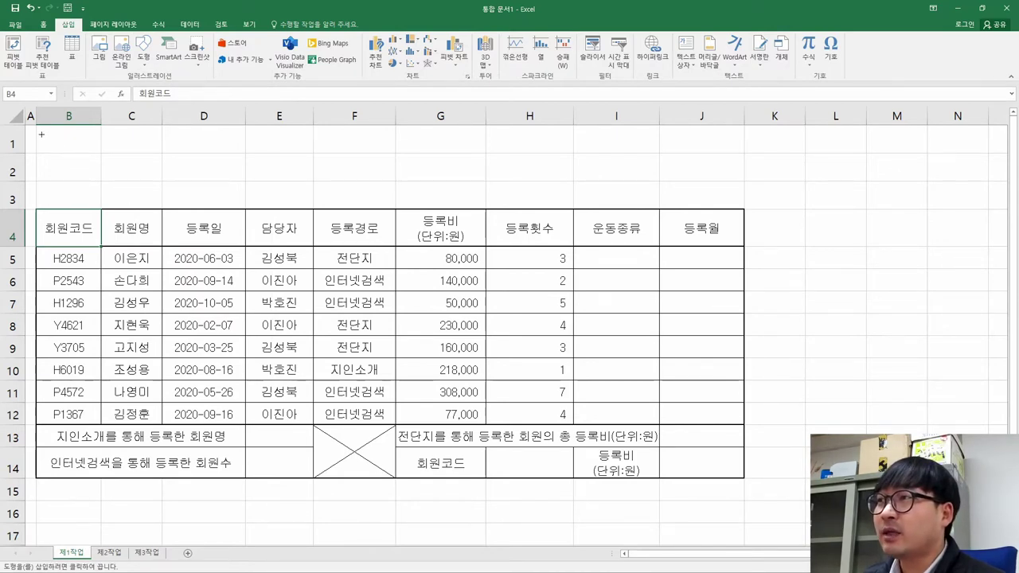
{"action": "mouse_move", "coordinate": [41, 134]}
{"action": "left_mouse_down"}
{"action": "mouse_move", "coordinate": [91, 182]}
{"action": "mouse_move", "coordinate": [405, 255]}
{"action": "mouse_move", "coordinate": [476, 282]}
{"action": "left_mouse_up"}
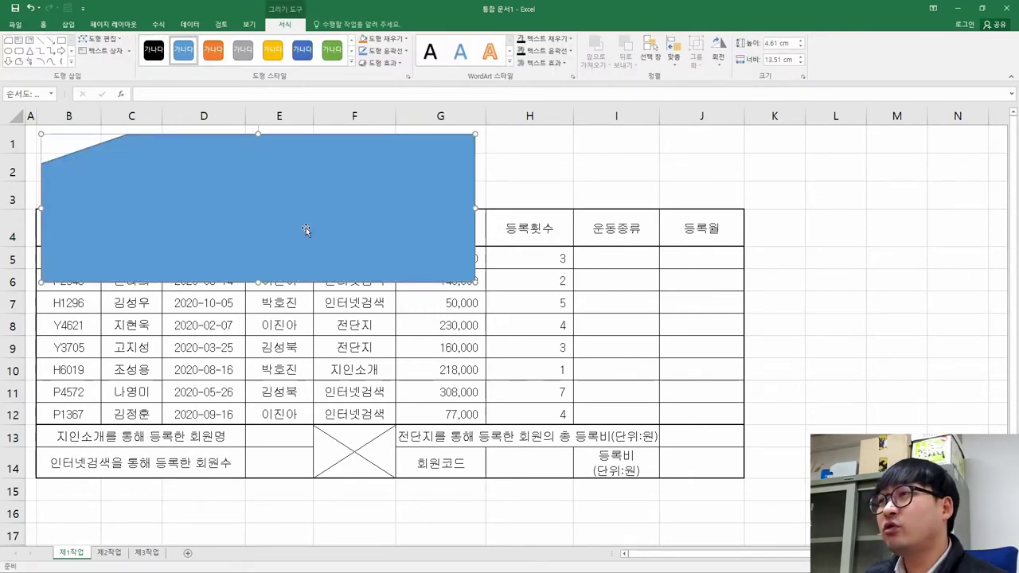
- Check the shadow requirement in the PDF and apply the outer shadow 오프셋 오른쪽 to the card shape in Excel
{"action": "key", "text": "alt+Tab"}
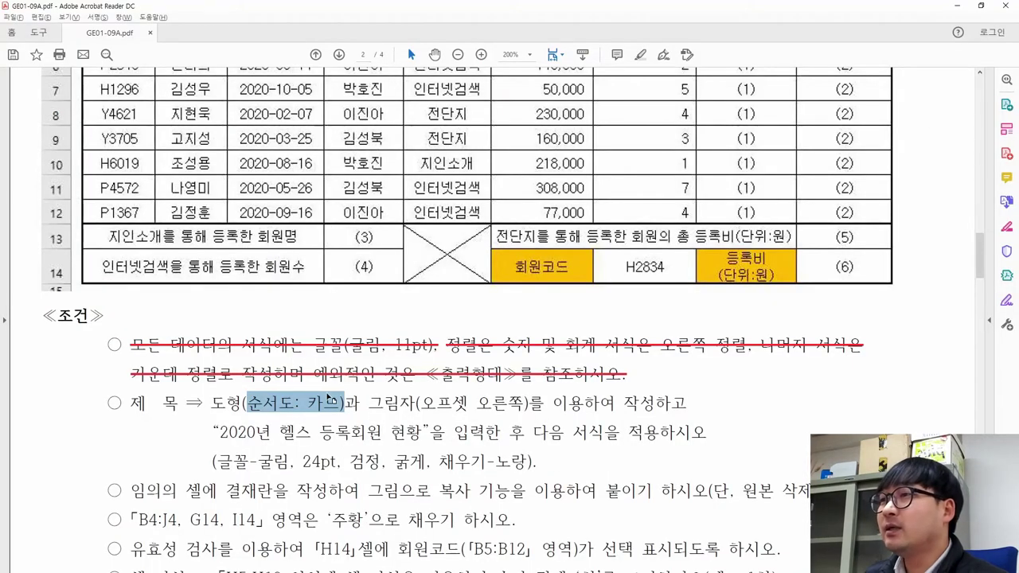
{"action": "left_click_drag", "start_coordinate": [211, 404], "coordinate": [415, 403]}
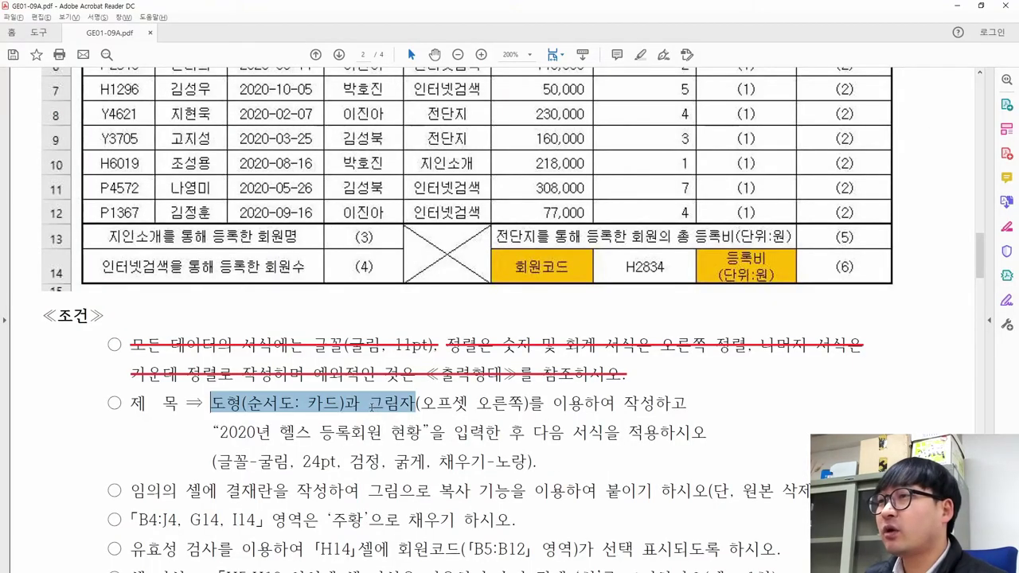
{"action": "left_click", "coordinate": [378, 406]}
{"action": "left_click_drag", "start_coordinate": [371, 406], "coordinate": [527, 410]}
{"action": "key", "text": "alt+Tab"}
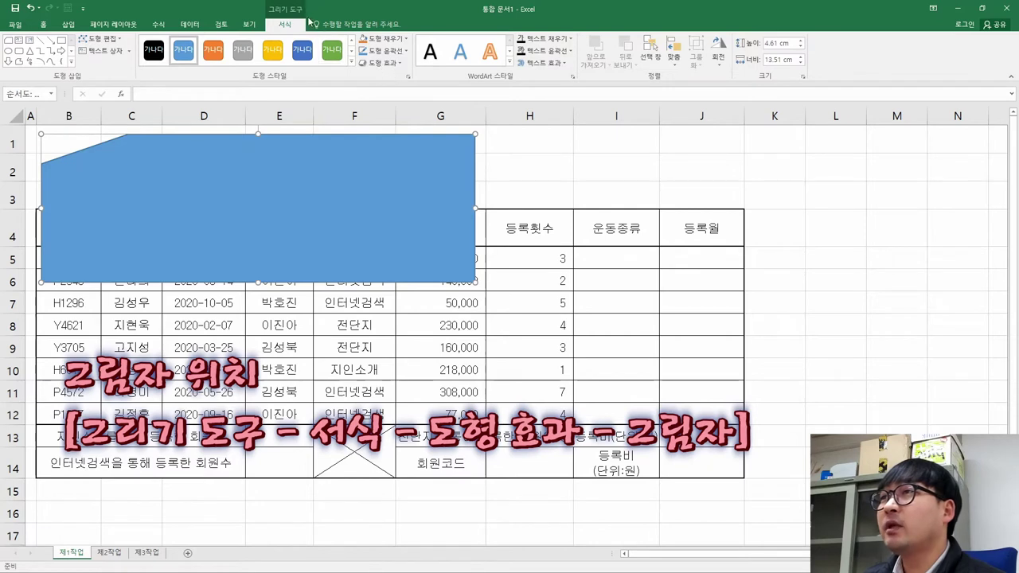
{"action": "left_click", "coordinate": [384, 64]}
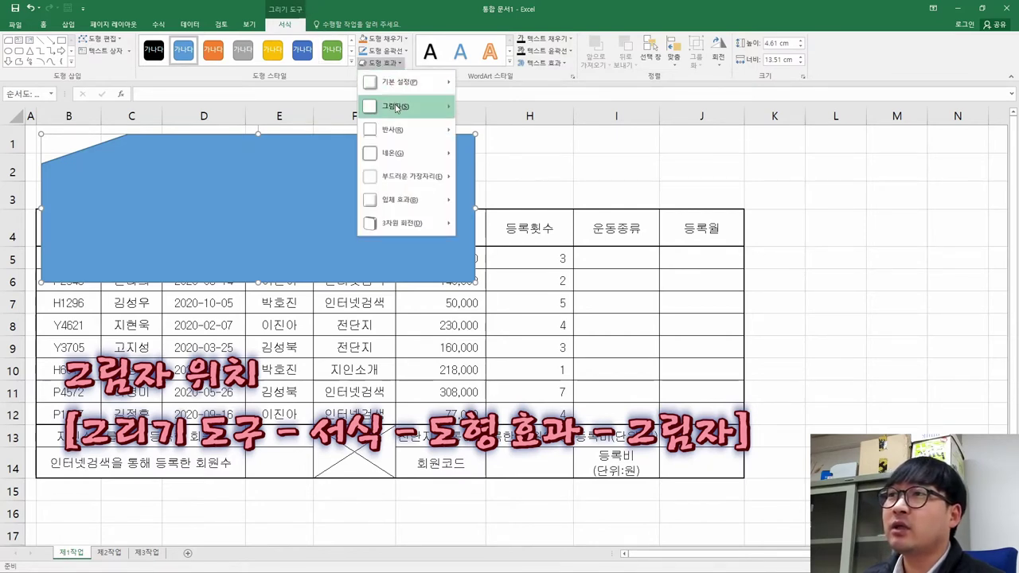
{"action": "mouse_move", "coordinate": [396, 108]}
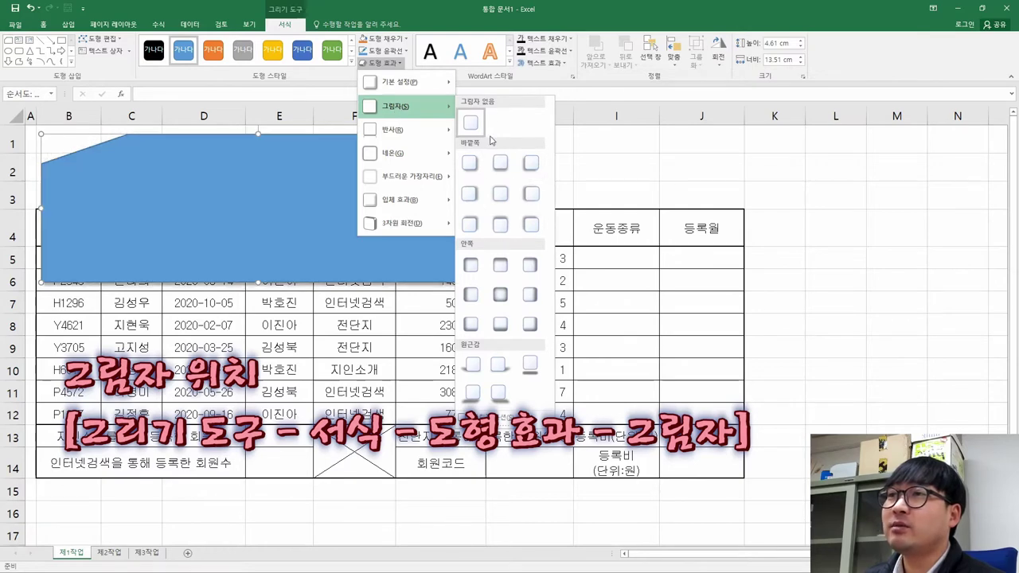
{"action": "key", "text": "Escape"}
{"action": "key", "text": "alt+Tab"}
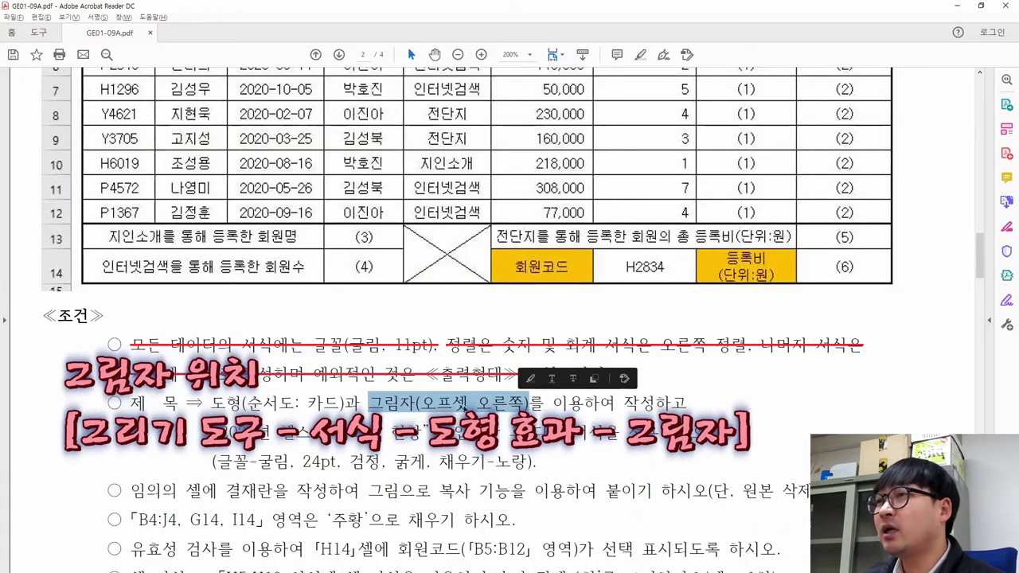
{"action": "key", "text": "alt+Tab"}
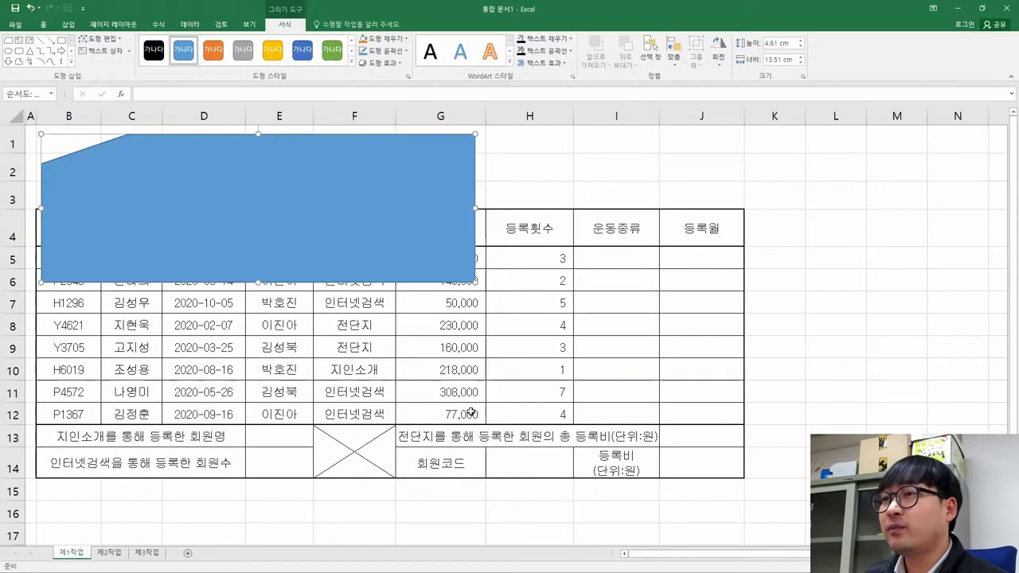
{"action": "left_click", "coordinate": [382, 63]}
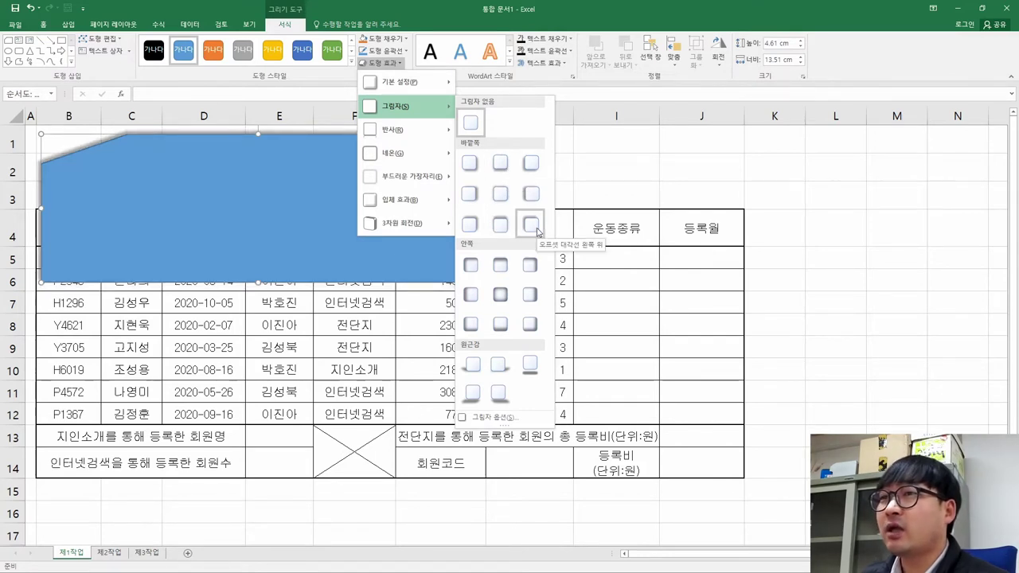
{"action": "left_click", "coordinate": [472, 194]}
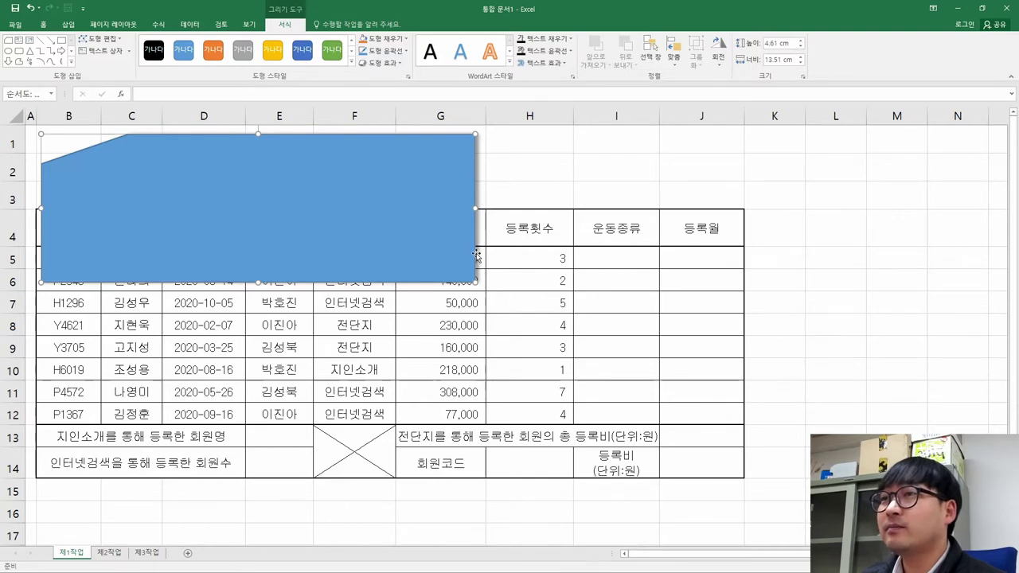
- Switch to the PDF and strike through the first line of the 제목 condition, from 도형(순서도: 카드)과 to 작성하고
{"action": "key", "text": "alt+Tab"}
{"action": "left_click_drag", "start_coordinate": [211, 403], "coordinate": [660, 403]}
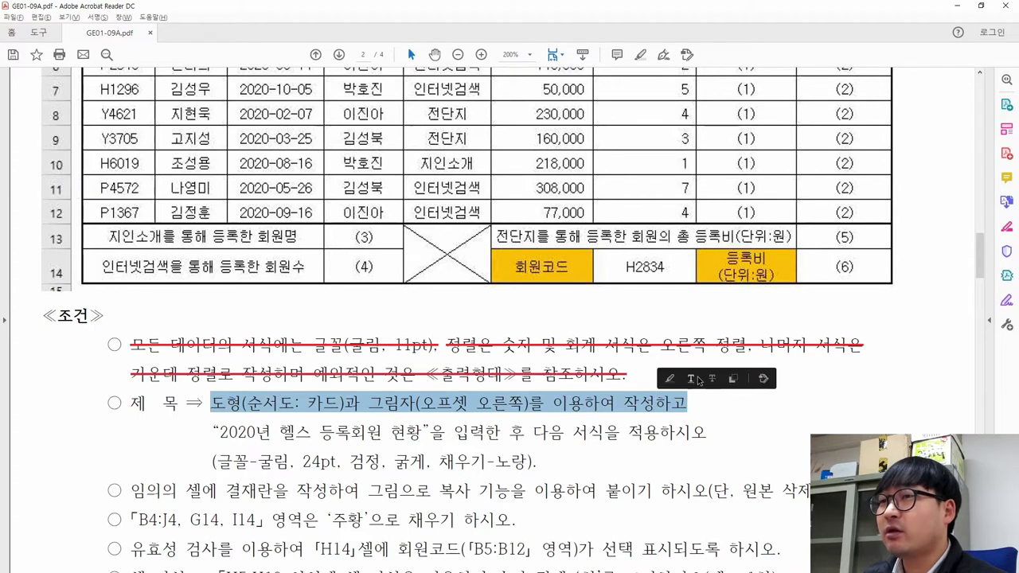
{"action": "left_click", "coordinate": [712, 378]}
- Copy 2020년 헬스 등록회원 현황 from the 제목 condition, paste it as the card shape's text in Excel, and select the shape
{"action": "left_click_drag", "start_coordinate": [214, 432], "coordinate": [313, 432]}
{"action": "left_click", "coordinate": [215, 431]}
{"action": "left_click_drag", "start_coordinate": [220, 432], "coordinate": [424, 430]}
{"action": "key", "text": "ctrl+c"}
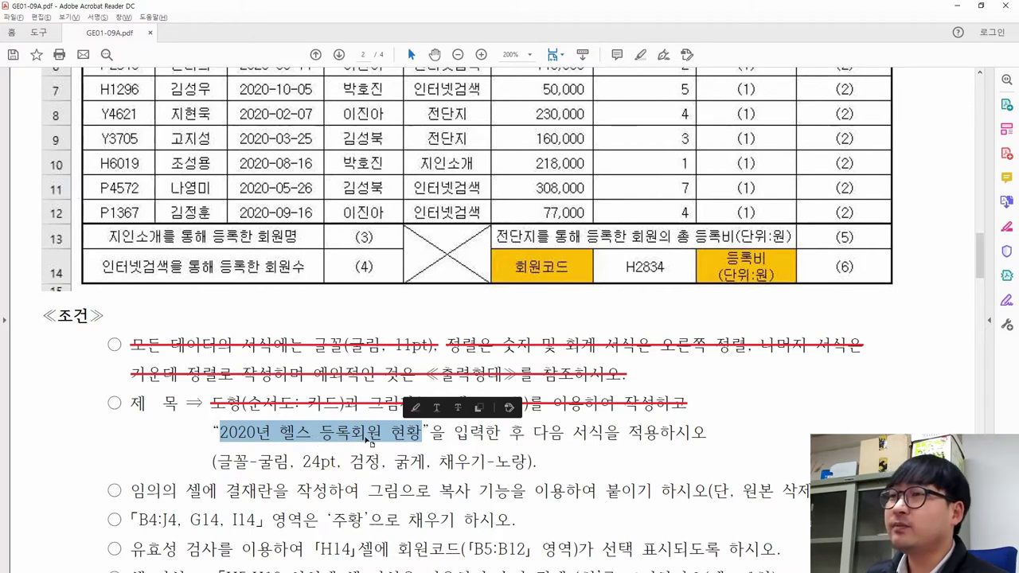
{"action": "key", "text": "alt+Tab"}
{"action": "right_click", "coordinate": [221, 208]}
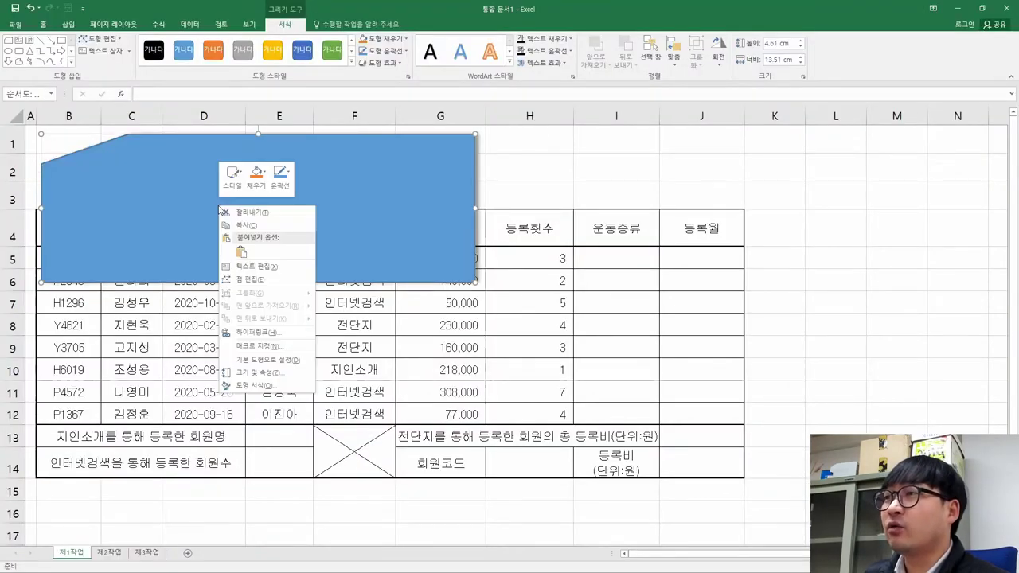
{"action": "left_click", "coordinate": [262, 266]}
{"action": "type", "text": "ㄴㅇㅁㄴㅇㄹㄴㅇㅇㄹㄴㄹ"}
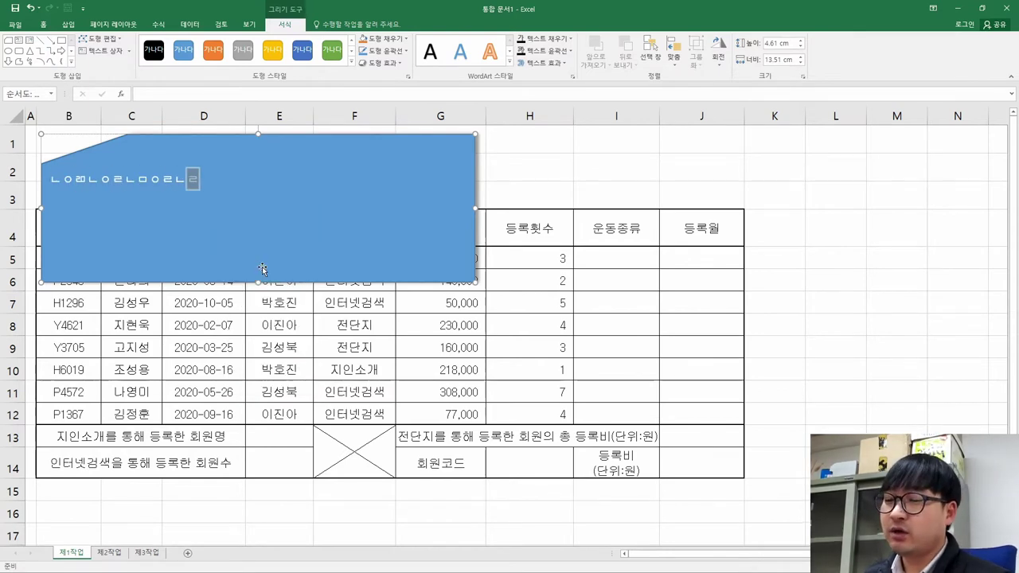
{"action": "key", "text": "ctrl+a"}
{"action": "key", "text": "ctrl+v"}
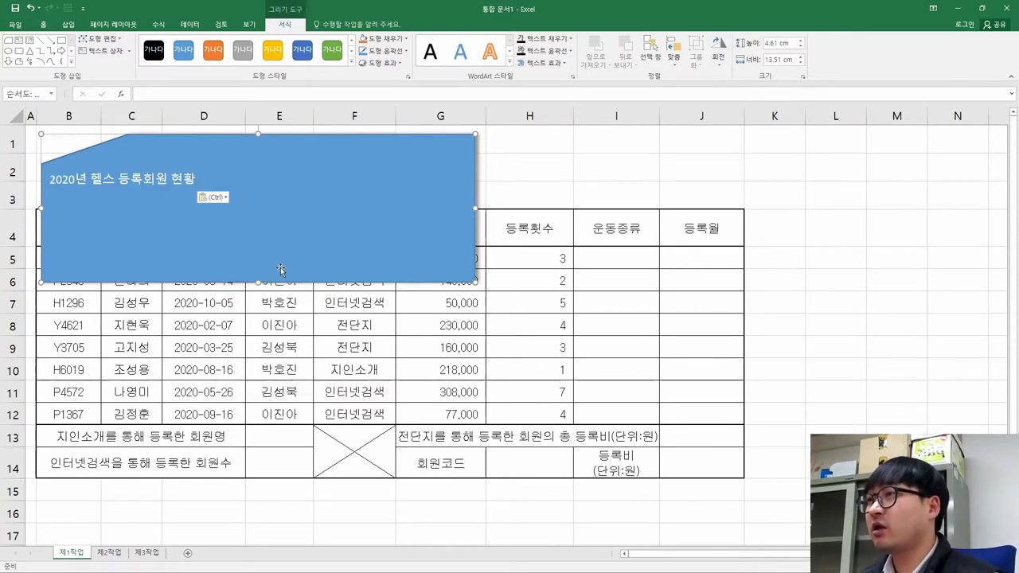
{"action": "left_click", "coordinate": [211, 179]}
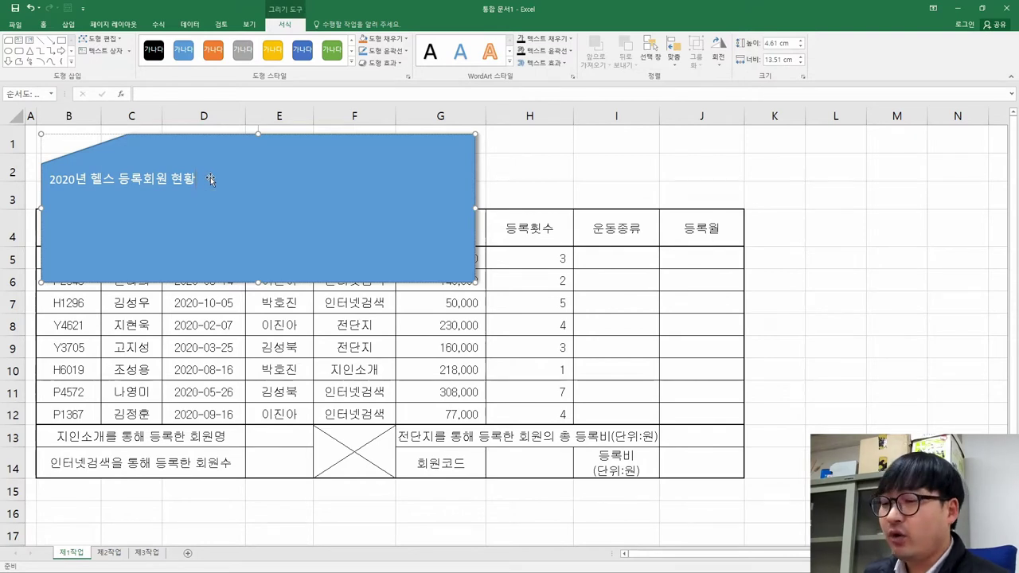
{"action": "left_click", "coordinate": [57, 207]}
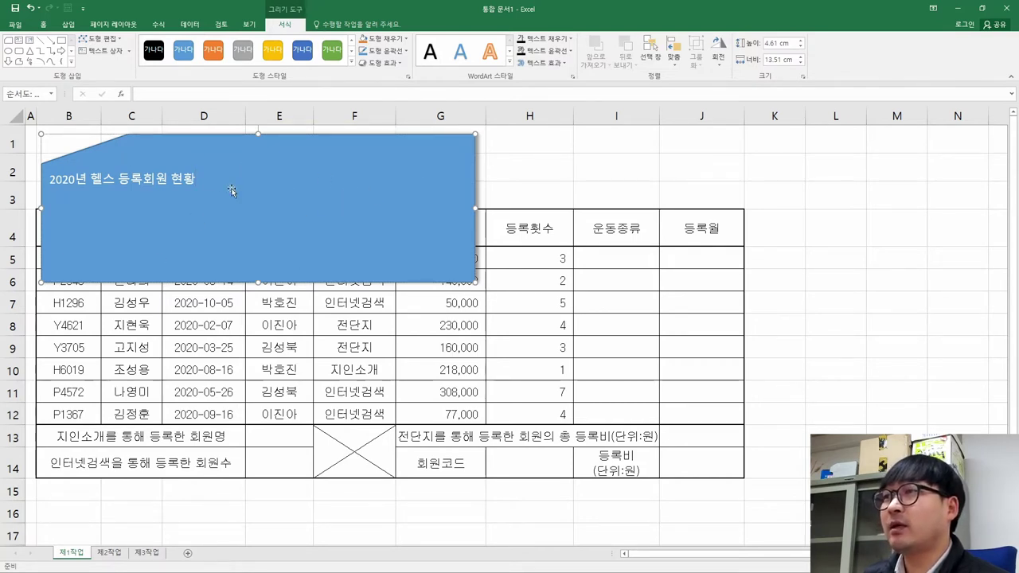
- Switch to the PDF and strike through the second line of the 제목 condition, from “2020년 헬스 등록회원 현황” to 적용하시오
{"action": "key", "text": "alt+Tab"}
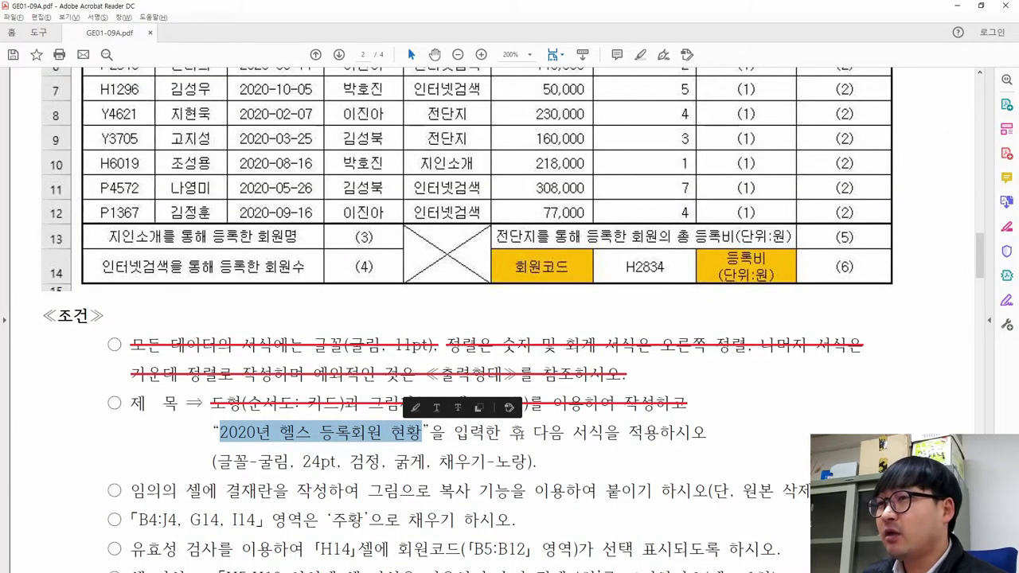
{"action": "left_click_drag", "start_coordinate": [212, 432], "coordinate": [706, 434]}
{"action": "left_click", "coordinate": [751, 407]}
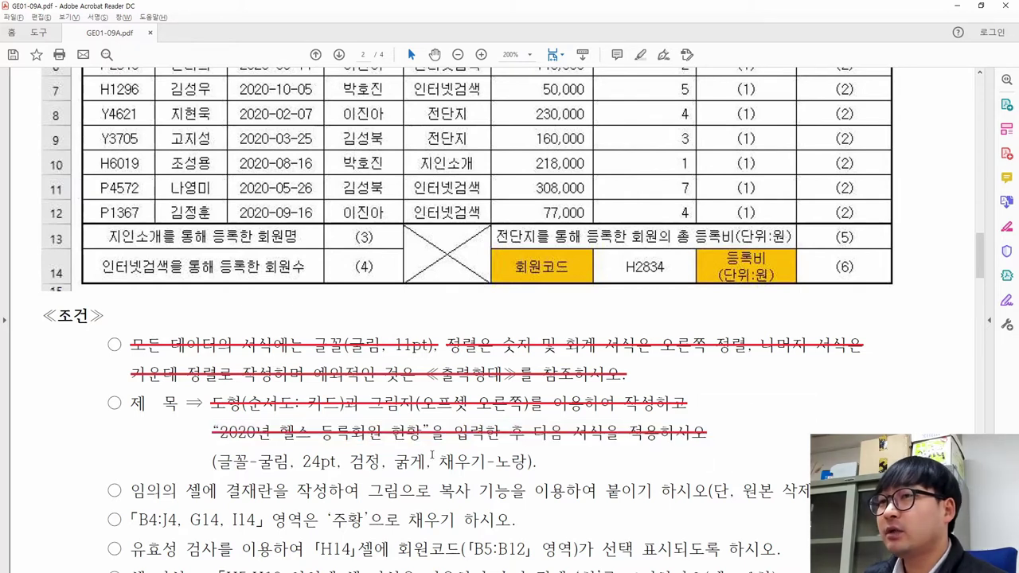
- Check the font requirement in the PDF and set the title shape's font to 굴림 in Excel
{"action": "left_click_drag", "start_coordinate": [212, 462], "coordinate": [333, 465]}
{"action": "key", "text": "alt+Tab"}
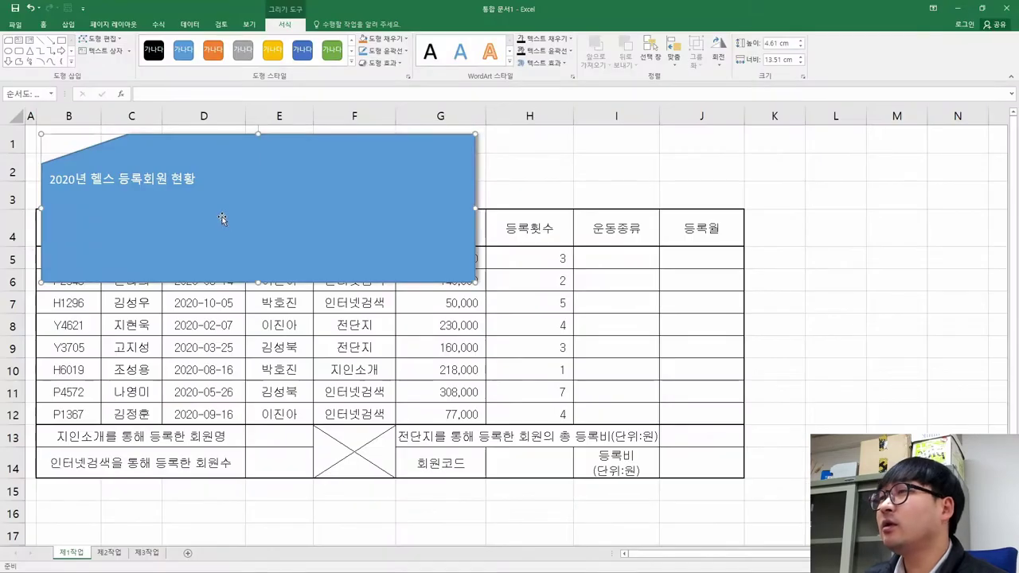
{"action": "left_click", "coordinate": [45, 26]}
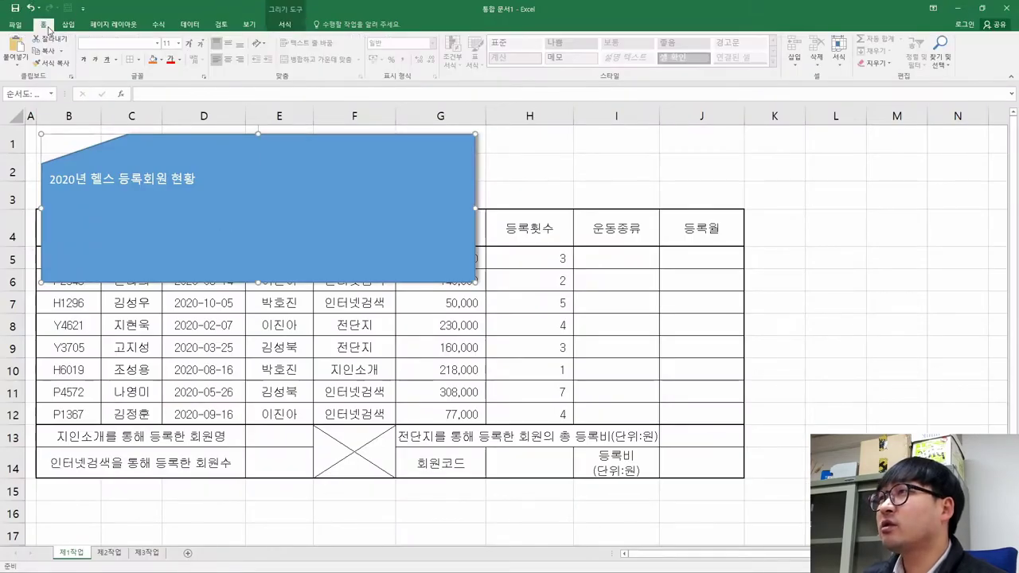
{"action": "left_click", "coordinate": [93, 41]}
{"action": "type", "text": "ㄱ"}
{"action": "type", "text": "림"}
{"action": "key", "text": "Return"}
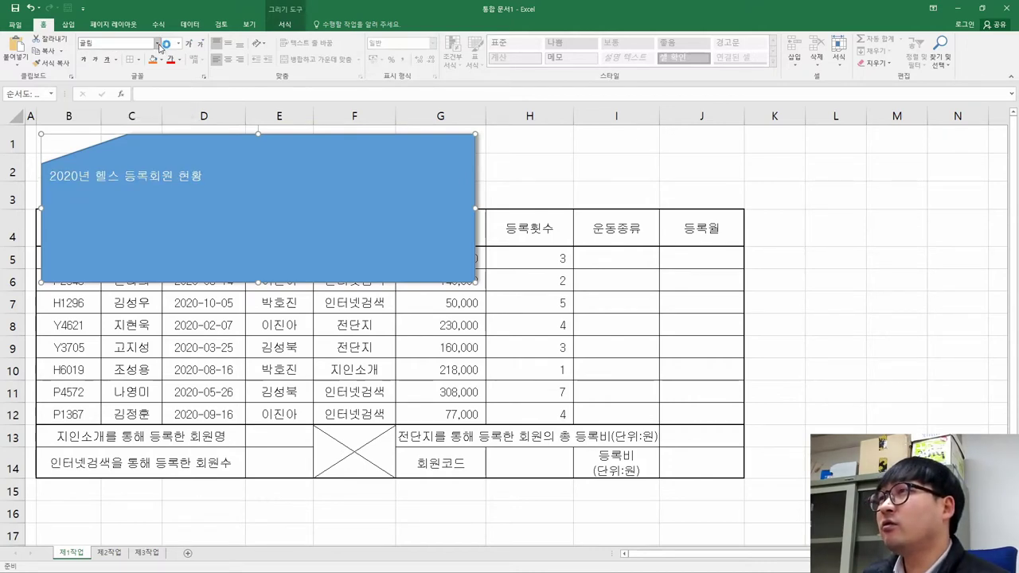
- Recheck the text size in the PDF and set the title shape's font size to 24 in Excel
{"action": "key", "text": "alt+Tab"}
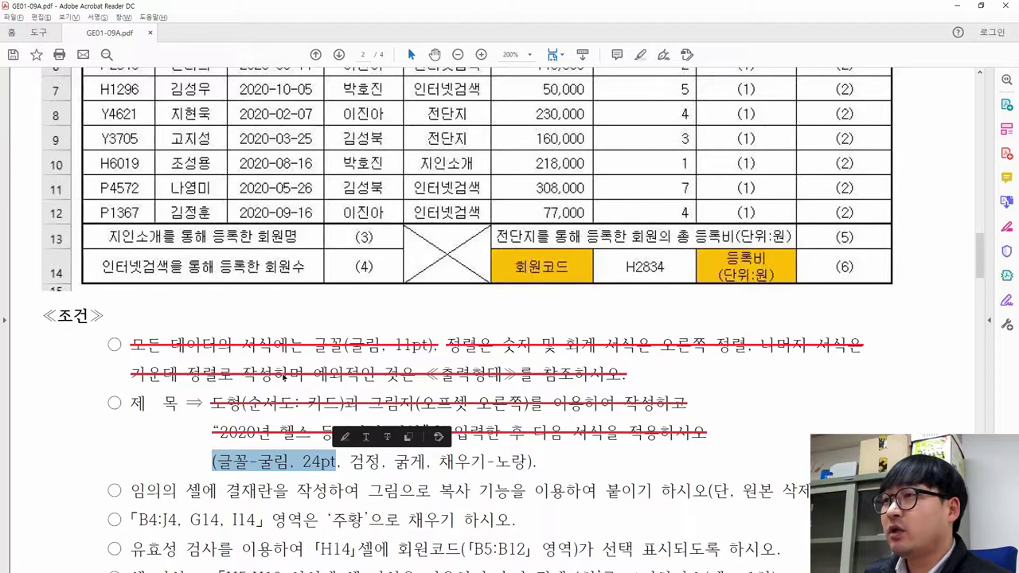
{"action": "key", "text": "alt+Tab"}
{"action": "left_click", "coordinate": [167, 43]}
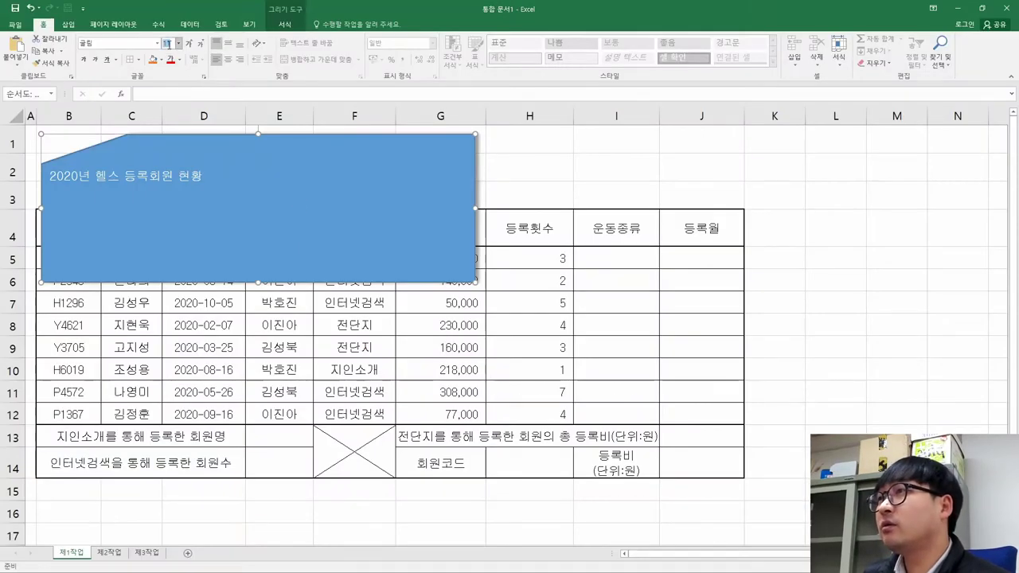
{"action": "type", "text": "24"}
{"action": "key", "text": "Return"}
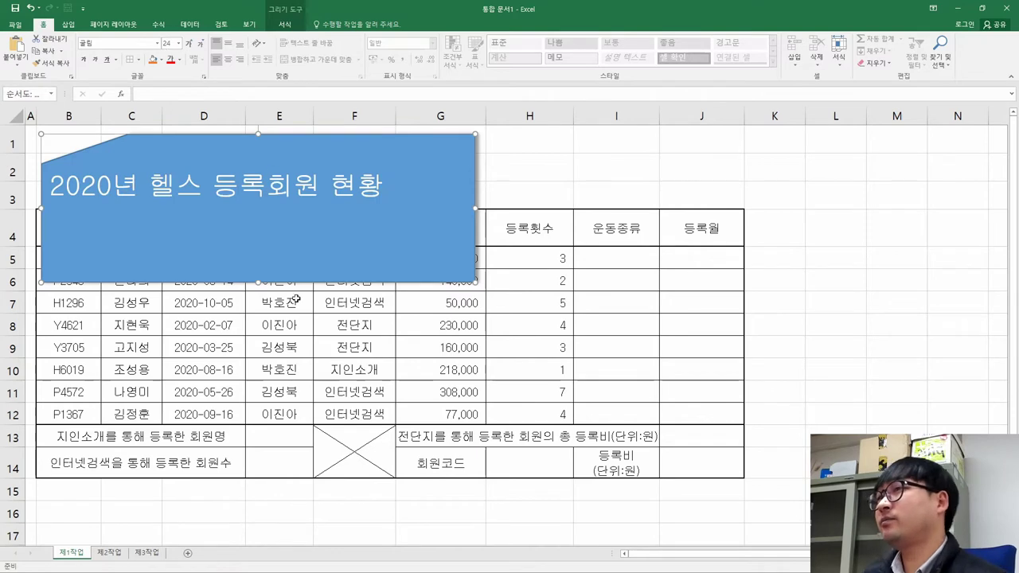
- Check the text colour requirement in the PDF and set the title shape's font colour to black in Excel
{"action": "key", "text": "alt+Tab"}
{"action": "left_click", "coordinate": [358, 467]}
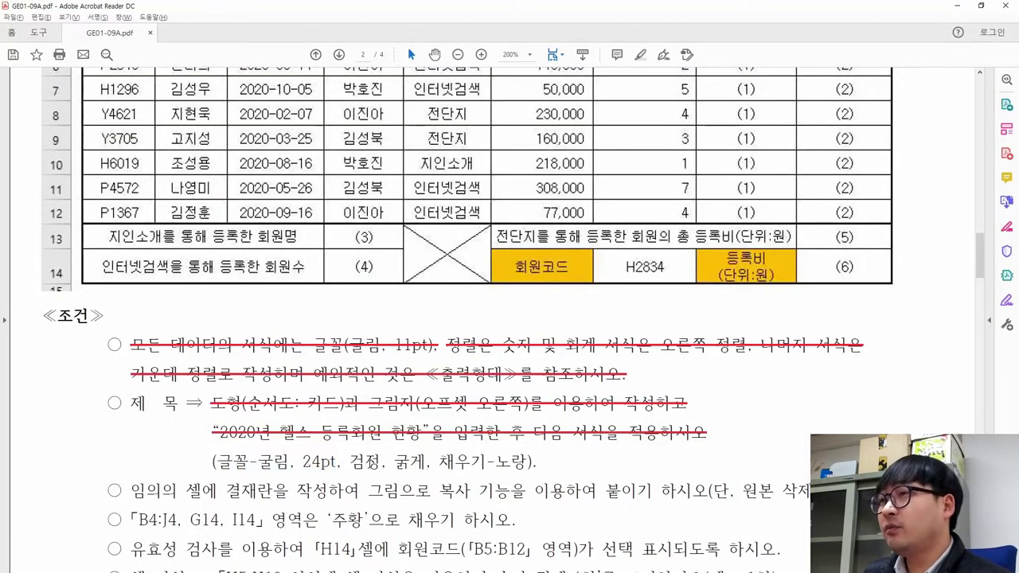
{"action": "key", "text": "alt+Tab"}
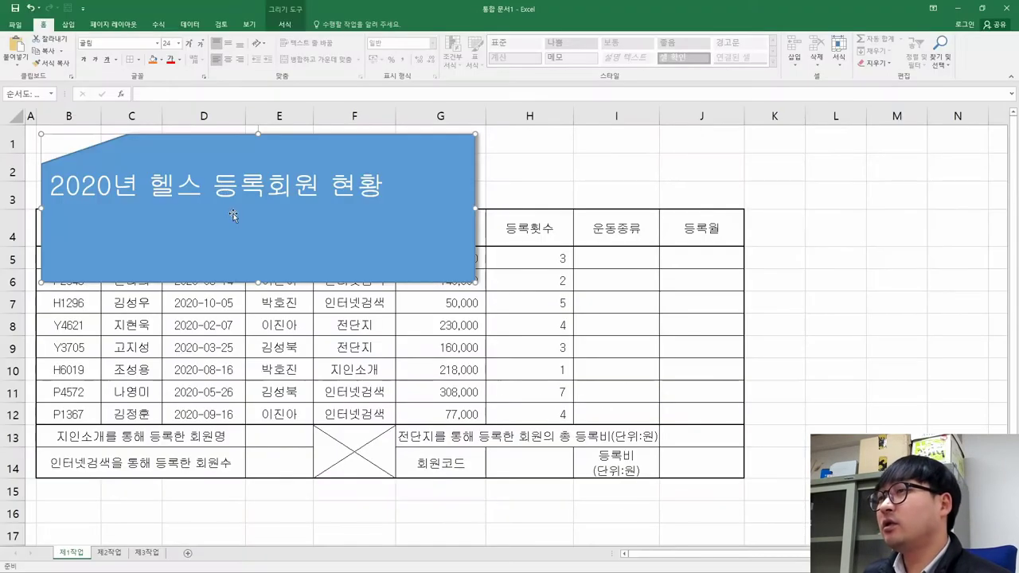
{"action": "left_click", "coordinate": [179, 65]}
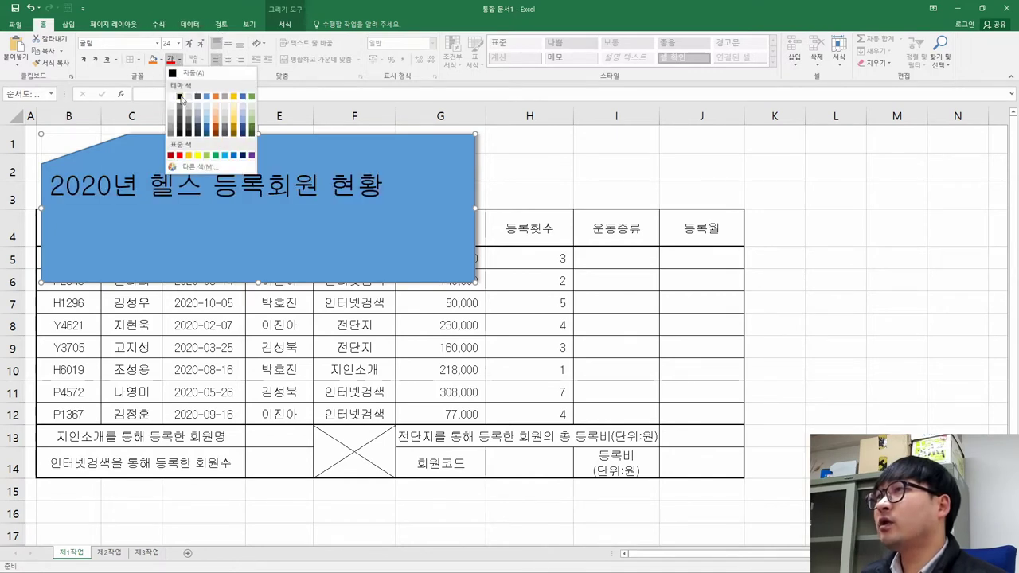
{"action": "left_click", "coordinate": [180, 97]}
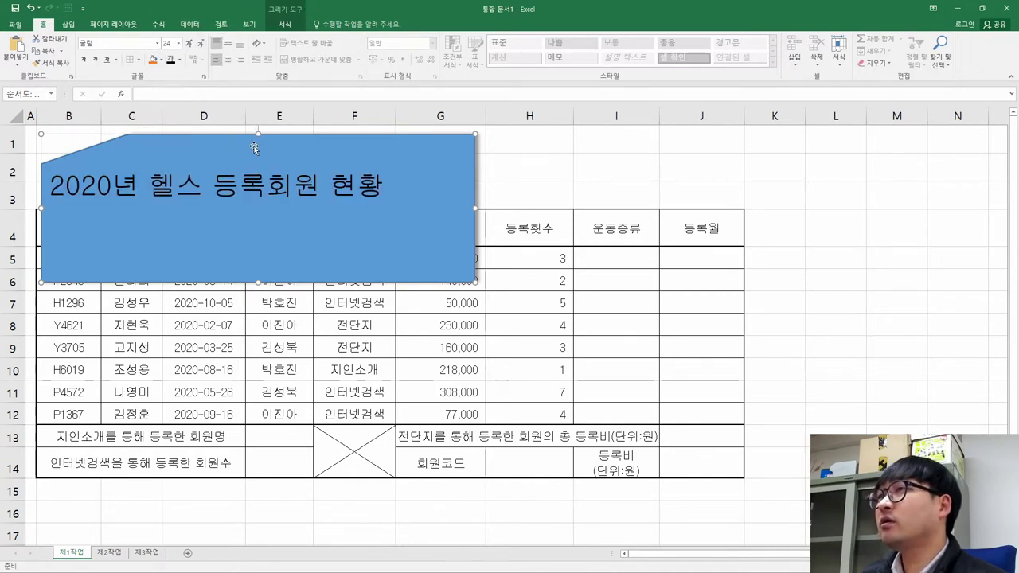
- Check the 굵게 requirement in the PDF and make the title shape's text bold in Excel
{"action": "key", "text": "alt+Tab"}
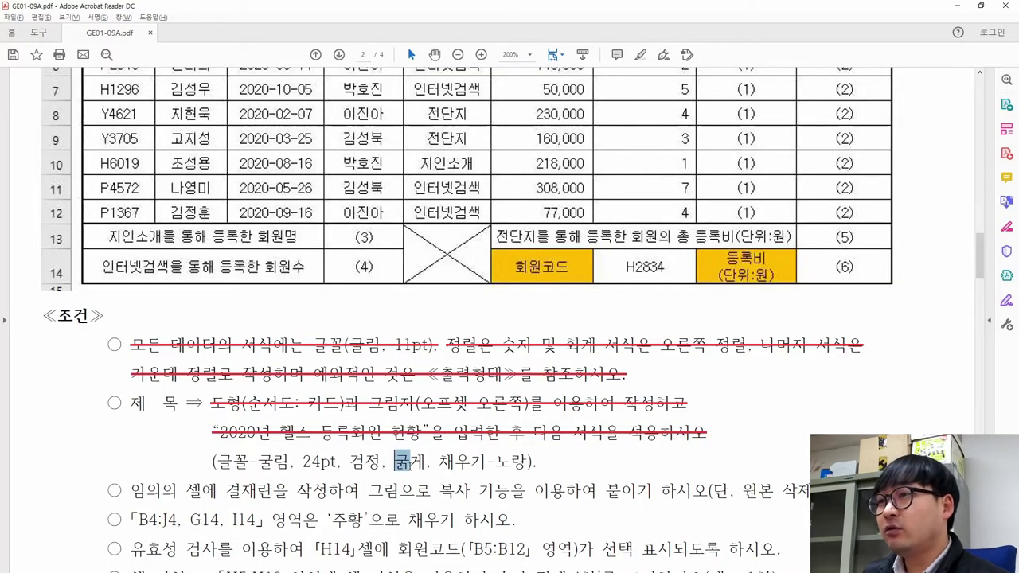
{"action": "key", "text": "alt+Tab"}
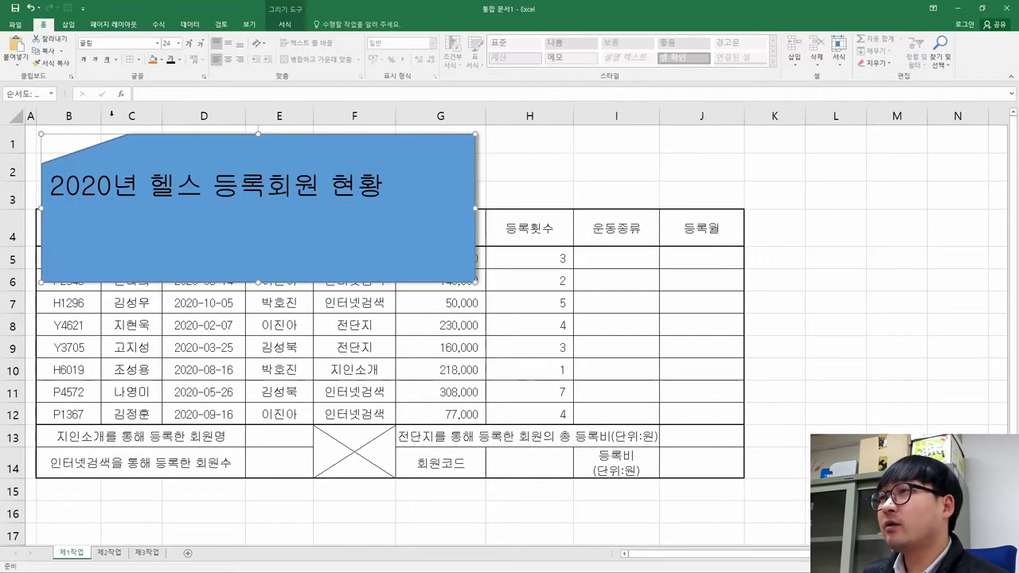
{"action": "left_click", "coordinate": [84, 61]}
- Check the 채우기-노랑 requirement in the PDF and fill the title shape with standard yellow in Excel
{"action": "key", "text": "alt+Tab"}
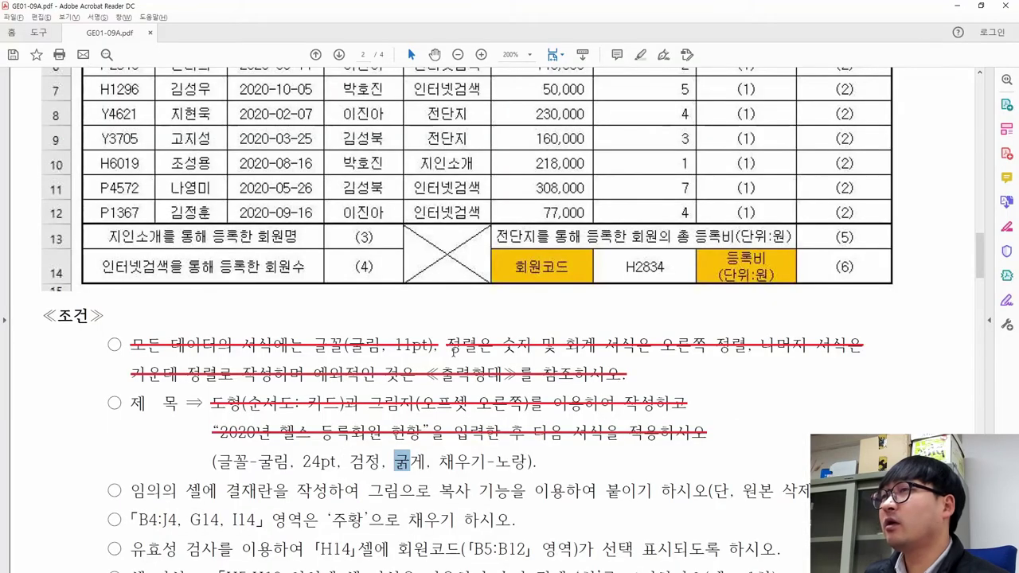
{"action": "left_click_drag", "start_coordinate": [438, 462], "coordinate": [527, 462]}
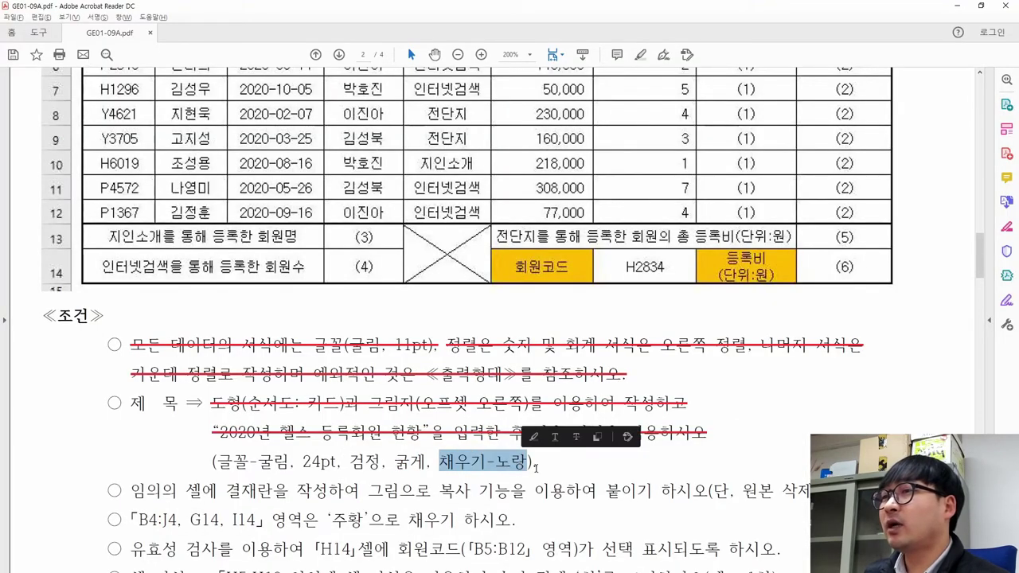
{"action": "key", "text": "alt+Tab"}
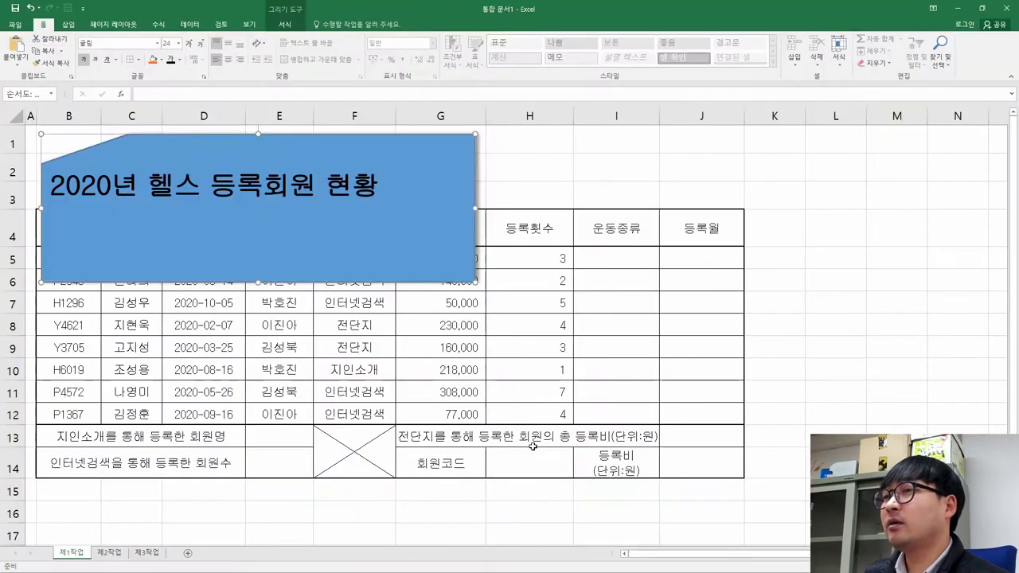
{"action": "left_click", "coordinate": [160, 60]}
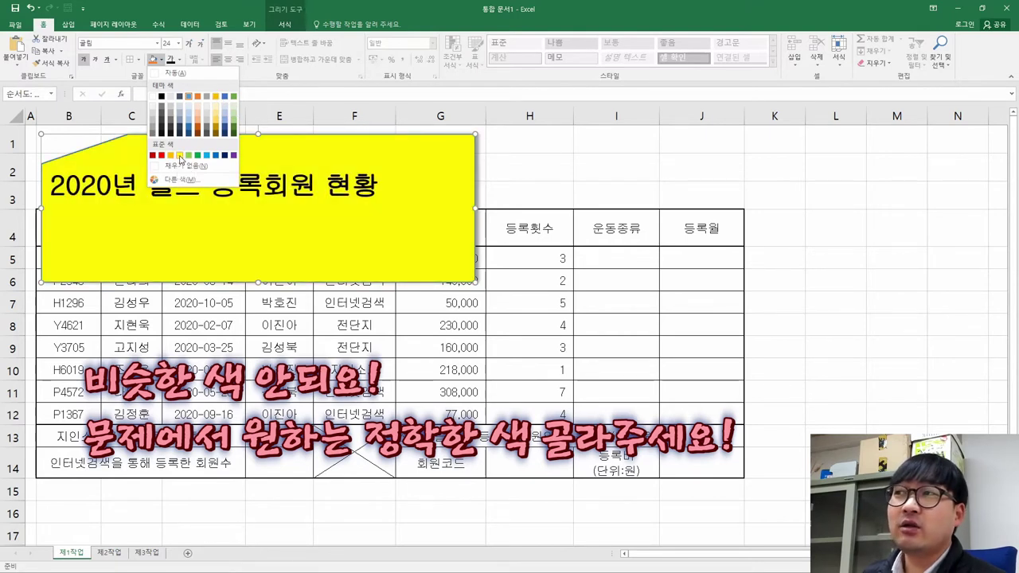
{"action": "left_click", "coordinate": [179, 156]}
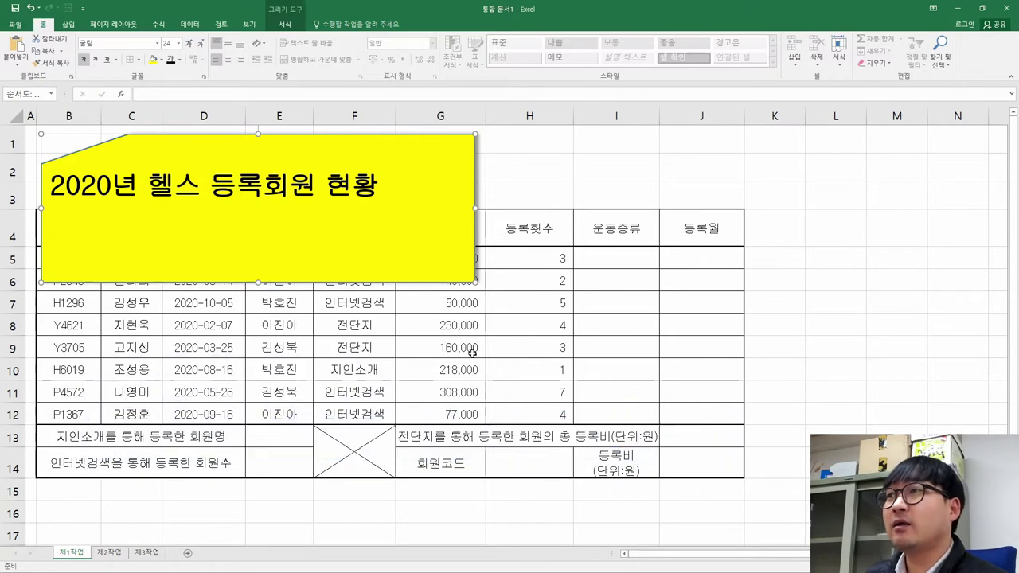
- Switch to the PDF and strike through the last line of the 제목 condition, from (글꼴-굴림 to 채우기-노랑)
{"action": "key", "text": "alt+Tab"}
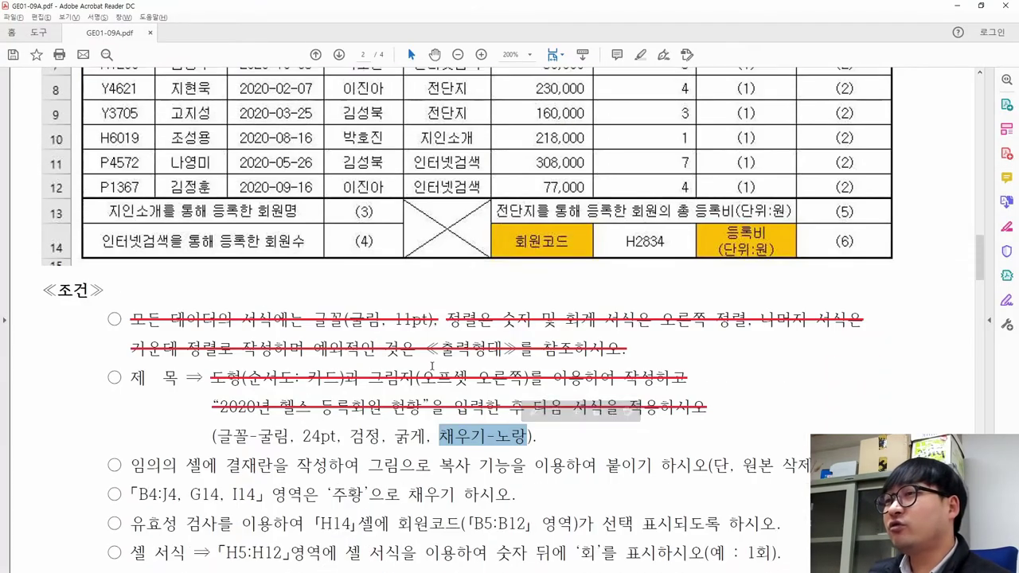
{"action": "left_click_drag", "start_coordinate": [204, 437], "coordinate": [571, 438]}
{"action": "left_click", "coordinate": [623, 411]}
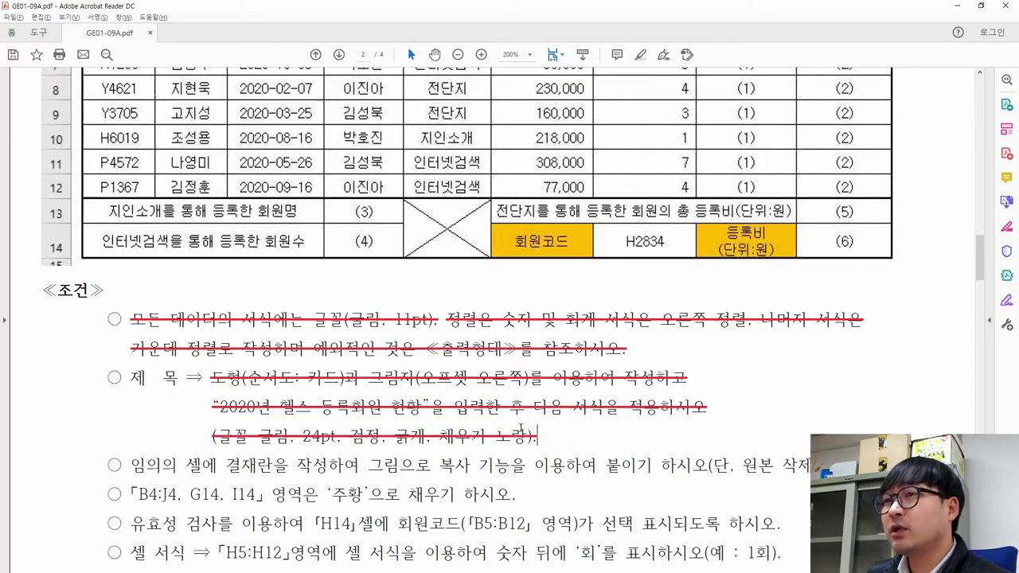
- Compare the title with the PDF's sample output and centre the shape's text horizontally and vertically in Excel
{"action": "scroll", "coordinate": [589, 431], "scroll_direction": "up", "scroll_amount": 6}
{"action": "key", "text": "alt+Tab"}
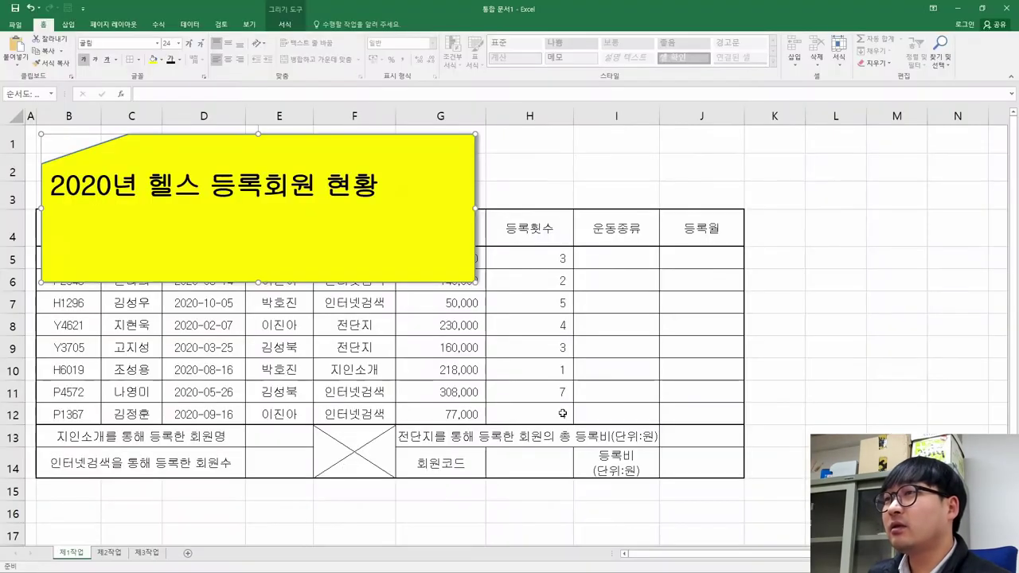
{"action": "key", "text": "alt+Tab"}
{"action": "key", "text": "alt+Tab"}
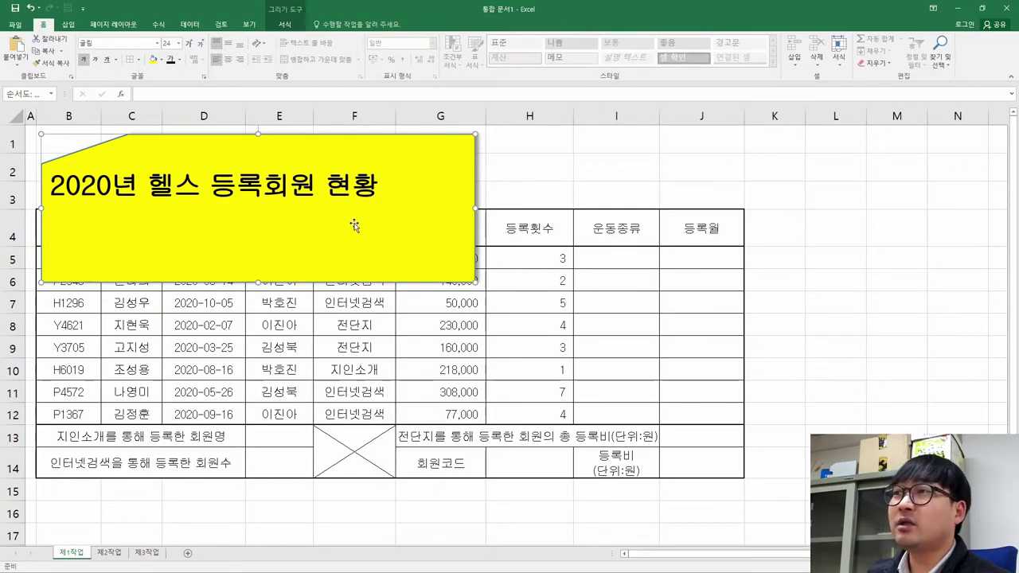
{"action": "key", "text": "alt+Tab"}
{"action": "mouse_move", "coordinate": [131, 233]}
{"action": "left_mouse_down"}
{"action": "mouse_move", "coordinate": [299, 245]}
{"action": "mouse_move", "coordinate": [529, 239]}
{"action": "left_mouse_up"}
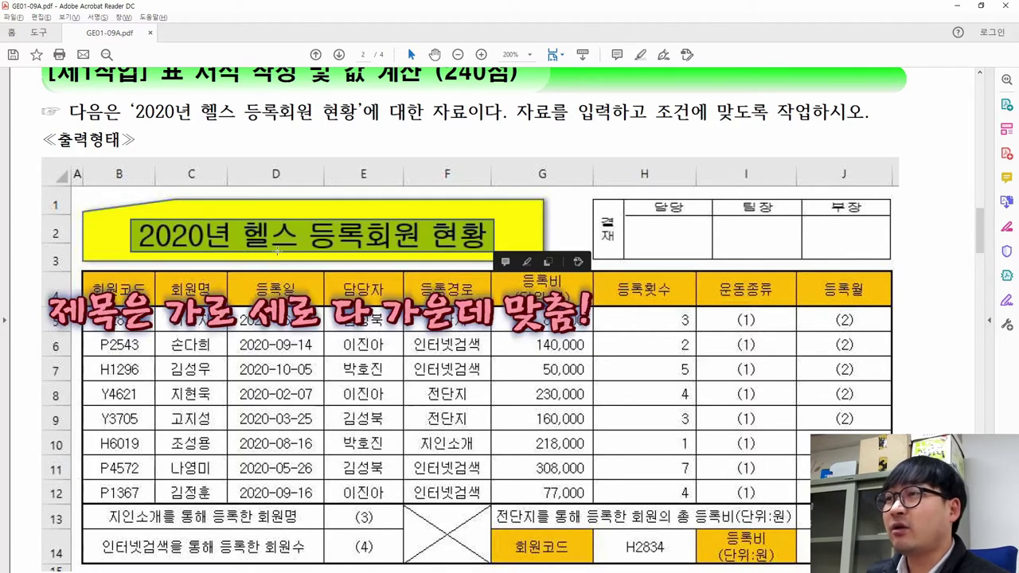
{"action": "key", "text": "alt+Tab"}
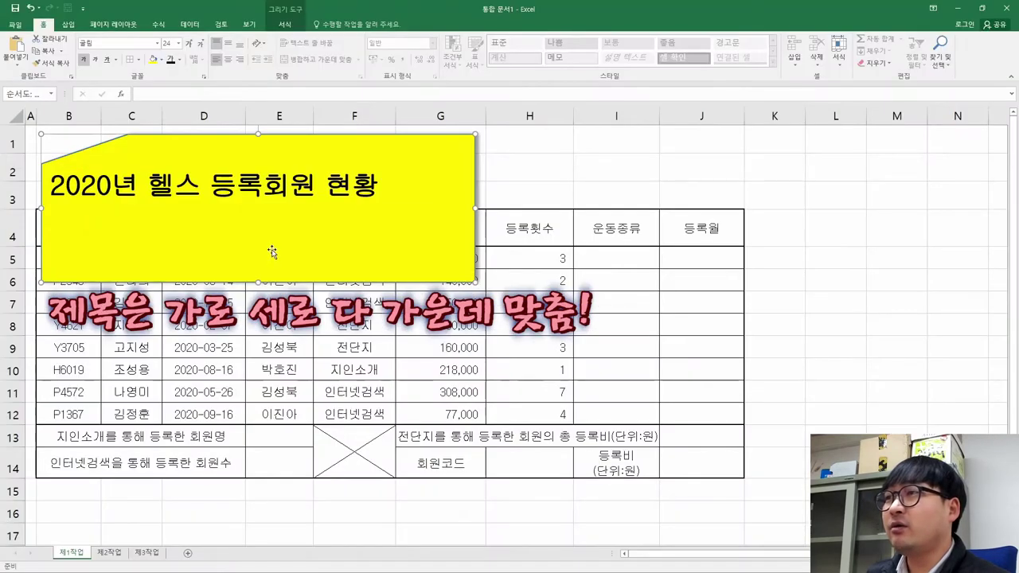
{"action": "left_click", "coordinate": [227, 63]}
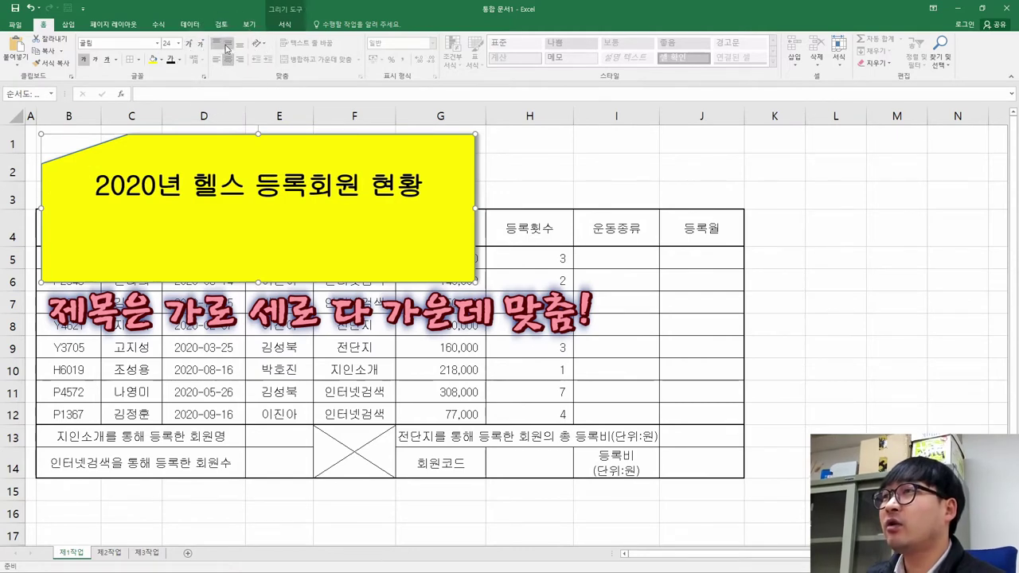
{"action": "left_click", "coordinate": [227, 48]}
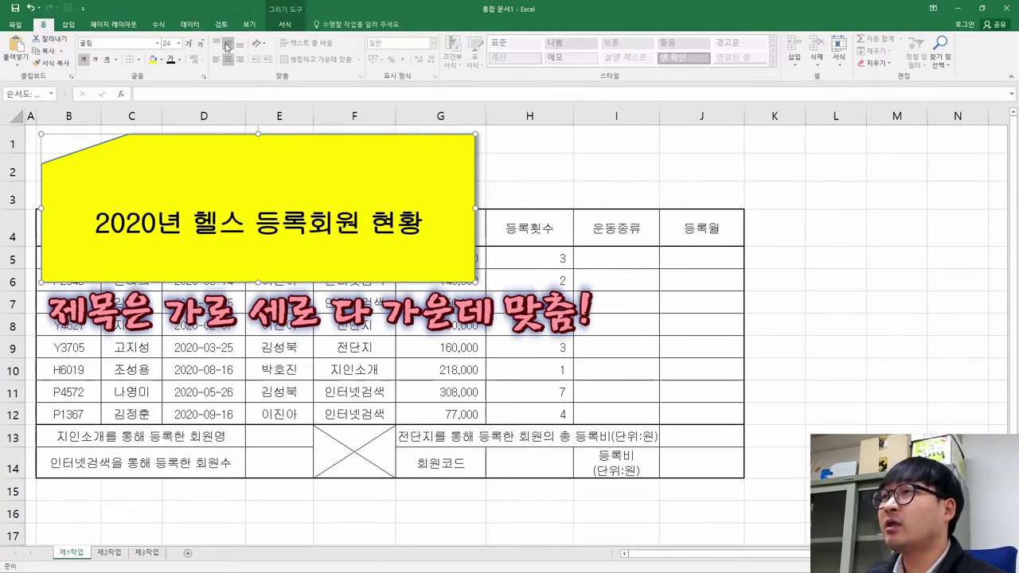
- Check the title's placement in the PDF sample and move the card shape to the left edge of column B in Excel
{"action": "key", "text": "alt+Tab"}
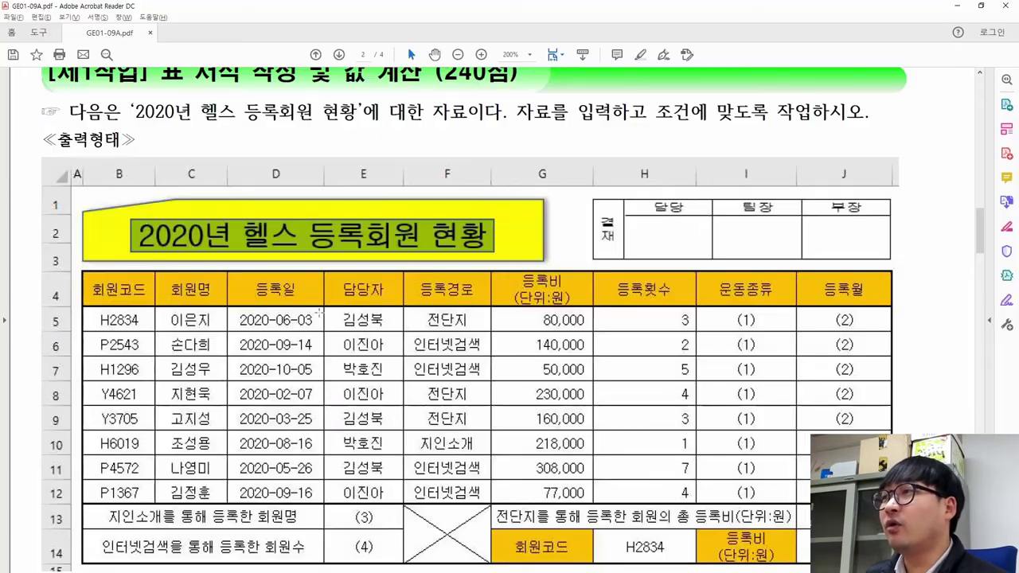
{"action": "left_click_drag", "start_coordinate": [84, 191], "coordinate": [648, 289]}
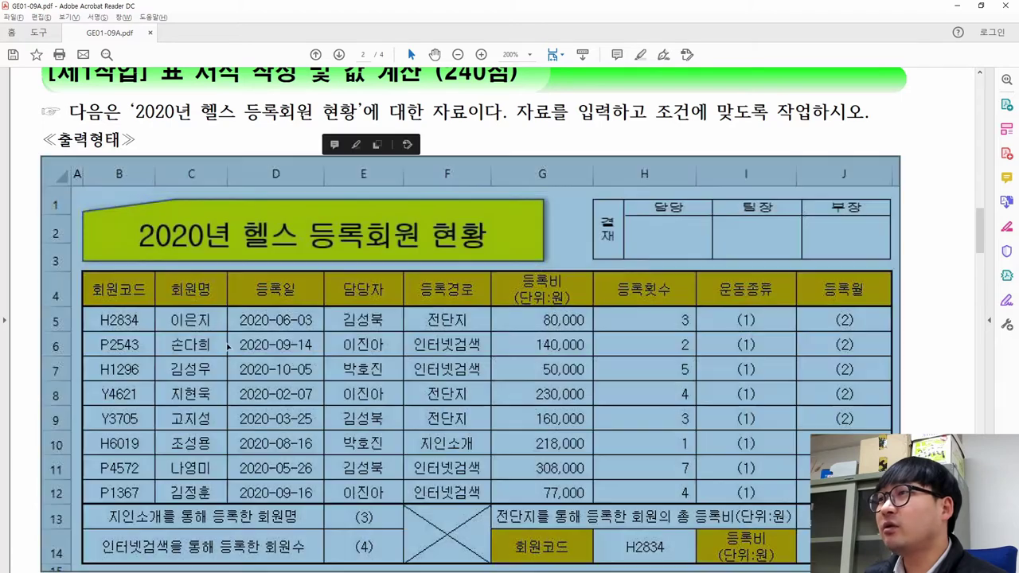
{"action": "left_click", "coordinate": [83, 268]}
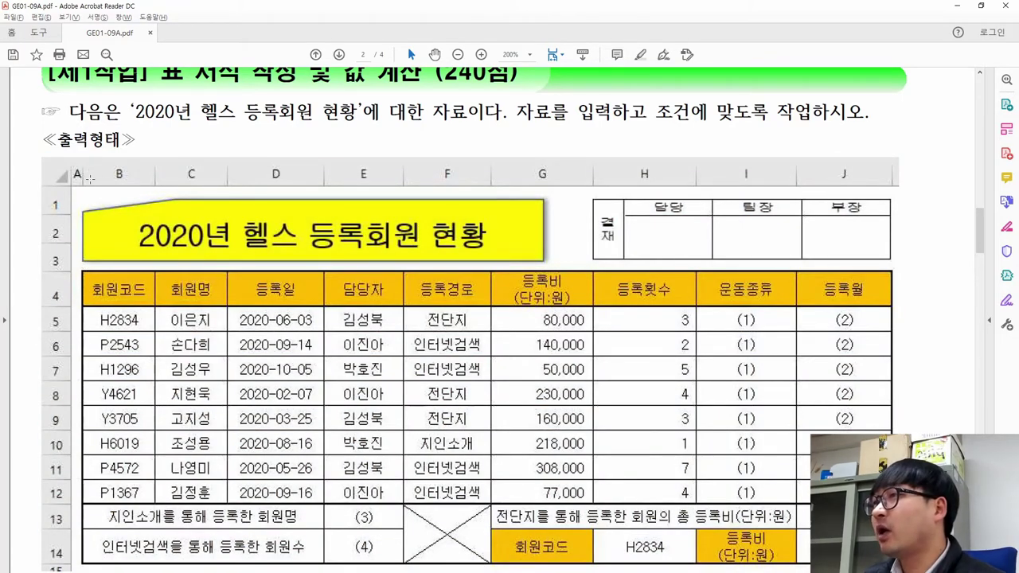
{"action": "key", "text": "alt+Tab"}
{"action": "left_click_drag", "start_coordinate": [81, 187], "coordinate": [75, 186]}
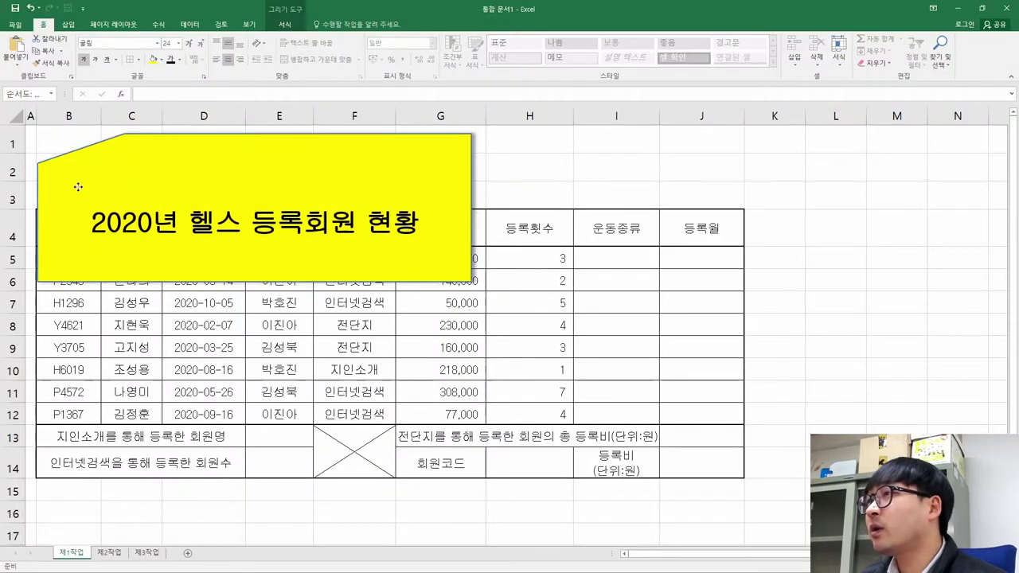
- Compare the title's width with the PDF sample and narrow the card shape so it ends around the middle of column G
{"action": "key", "text": "alt+Tab"}
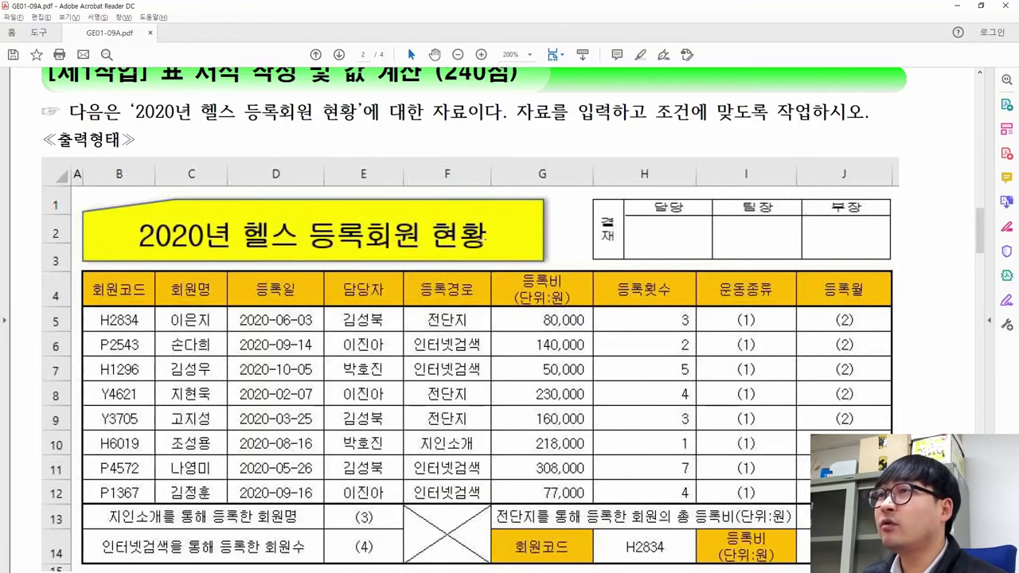
{"action": "key", "text": "alt+Tab"}
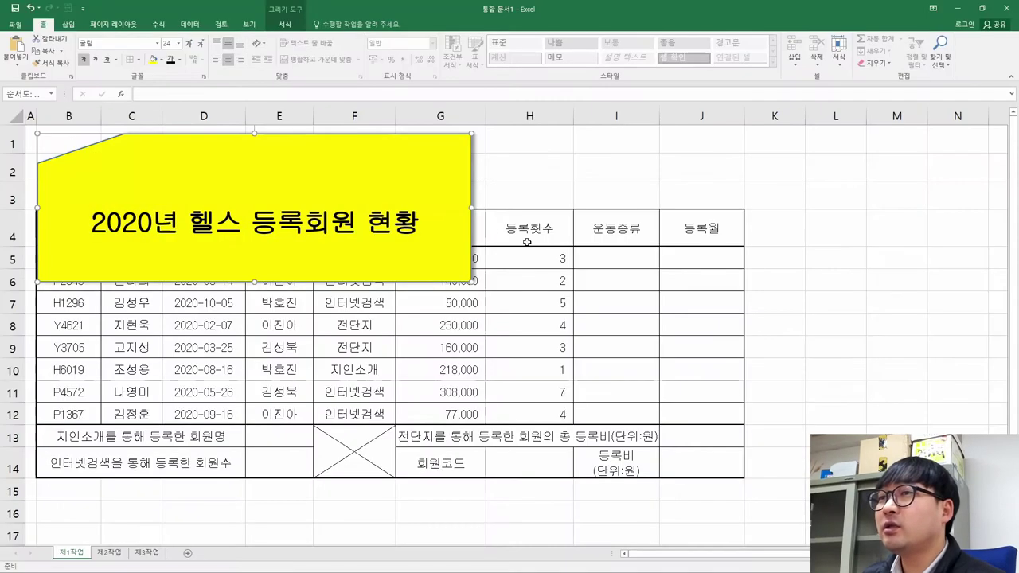
{"action": "left_click_drag", "start_coordinate": [468, 209], "coordinate": [442, 207]}
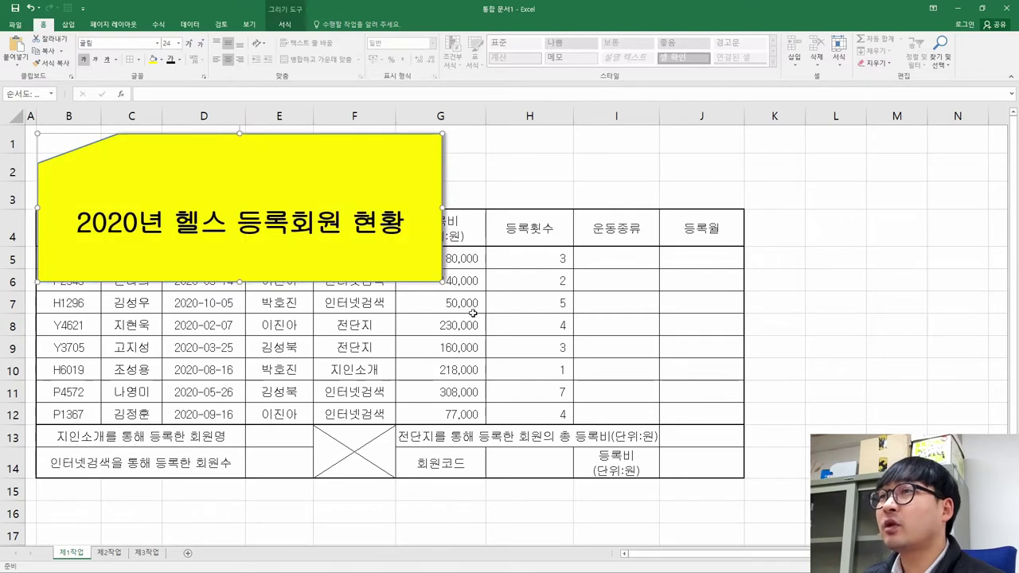
{"action": "key", "text": "alt+Tab"}
{"action": "key", "text": "alt+Tab"}
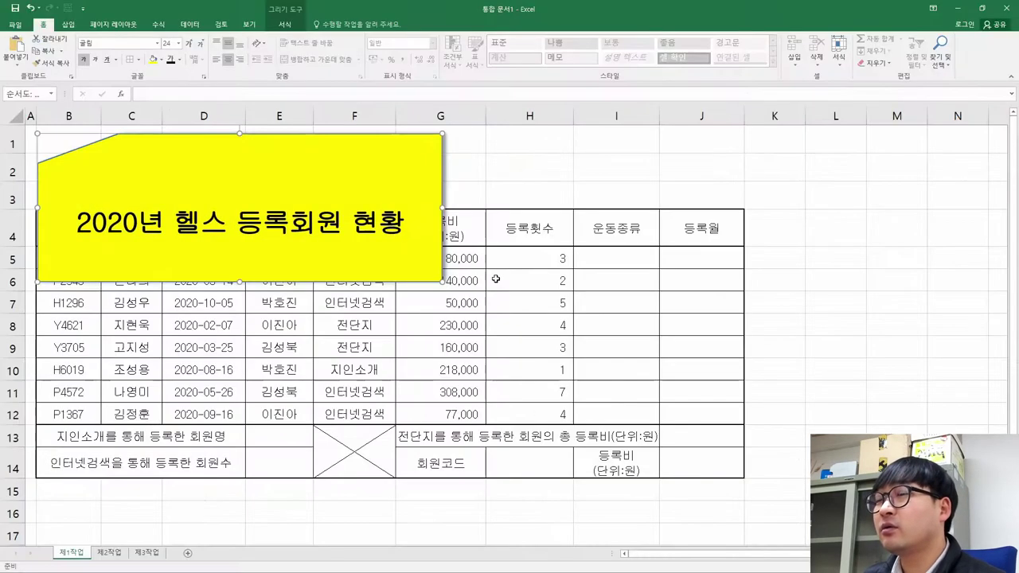
- Check the title's height in the PDF sample and shorten the card shape to fit within rows 1 to 3, then deselect it
{"action": "key", "text": "alt+Tab"}
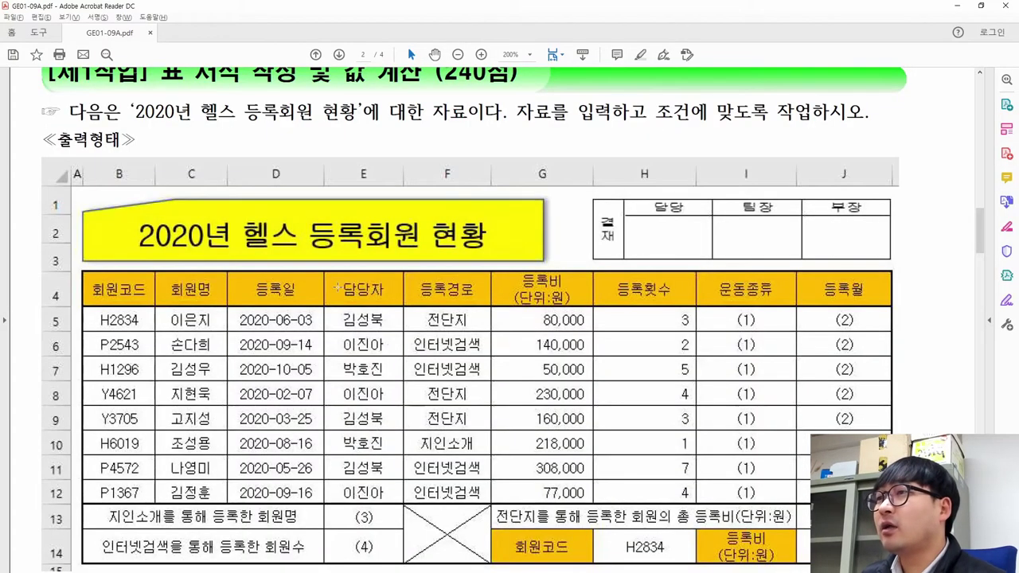
{"action": "key", "text": "alt+Tab"}
{"action": "left_click_drag", "start_coordinate": [238, 280], "coordinate": [232, 202]}
{"action": "key", "text": "alt+Tab"}
{"action": "key", "text": "alt+Tab"}
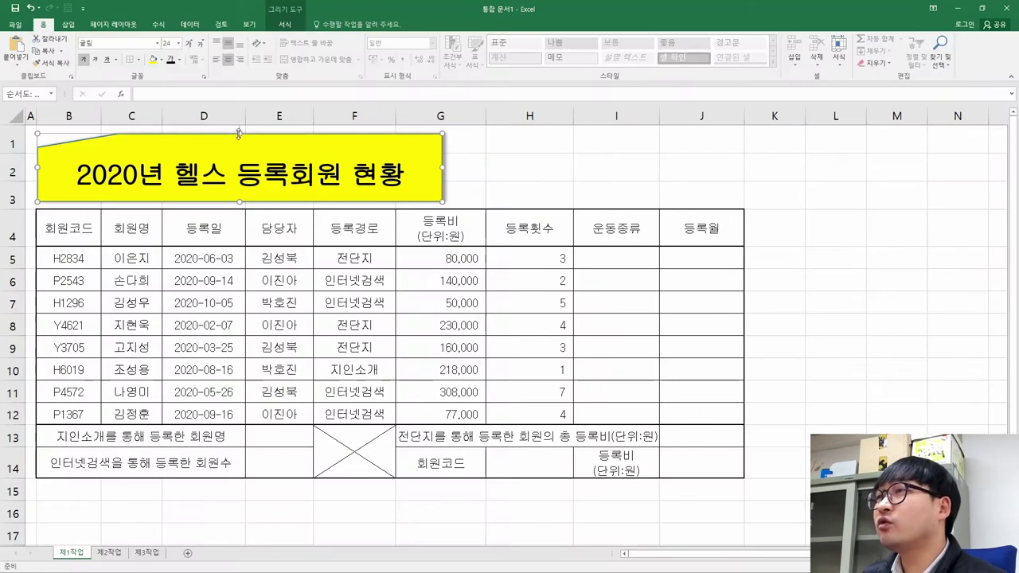
{"action": "left_click_drag", "start_coordinate": [238, 133], "coordinate": [234, 141]}
{"action": "left_click", "coordinate": [310, 264]}
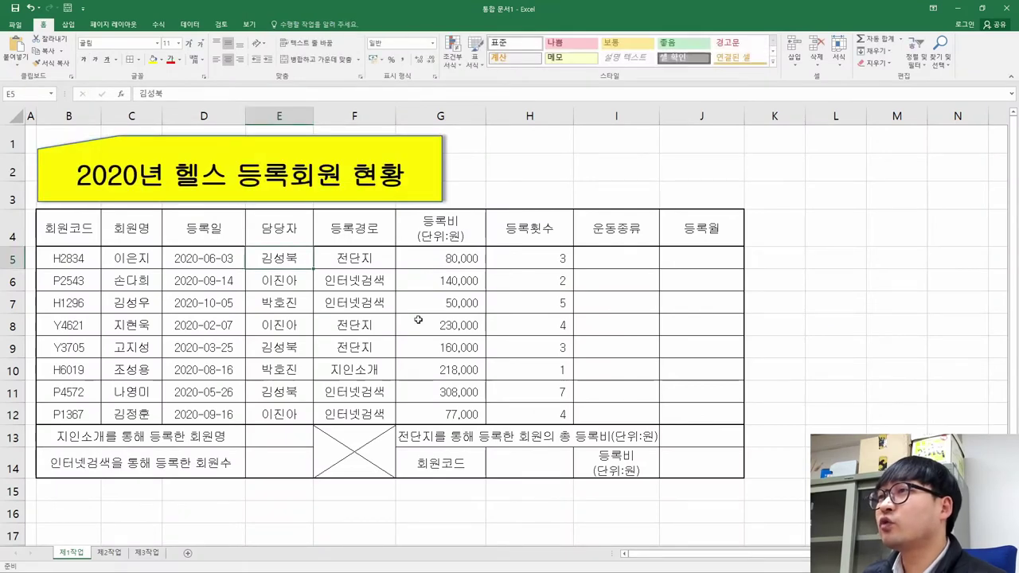
- Compare the finished title shape in Excel with the sample output in the PDF
{"action": "key", "text": "alt+Tab"}
{"action": "key", "text": "alt+Tab"}
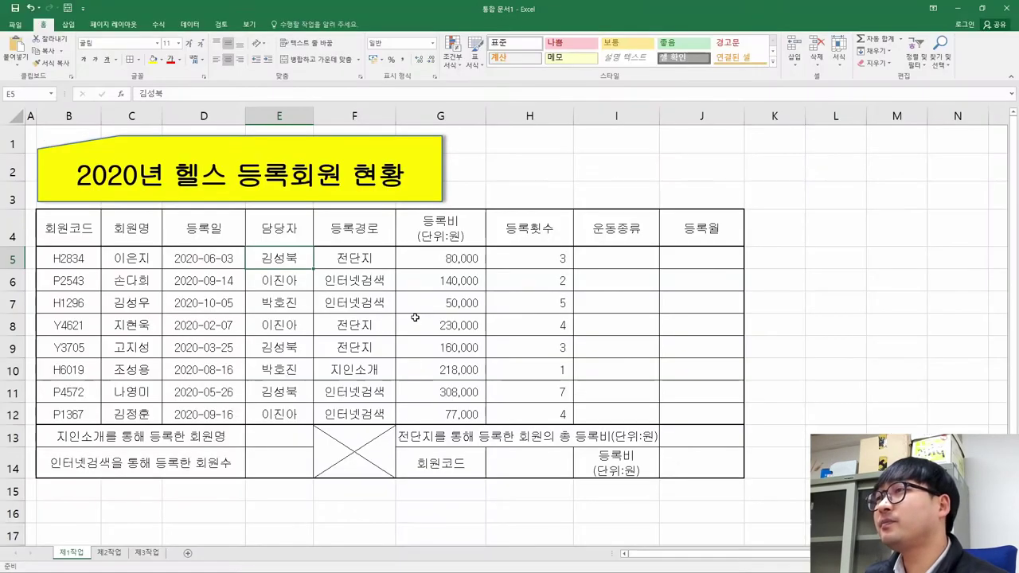
{"action": "key", "text": "alt+Tab"}
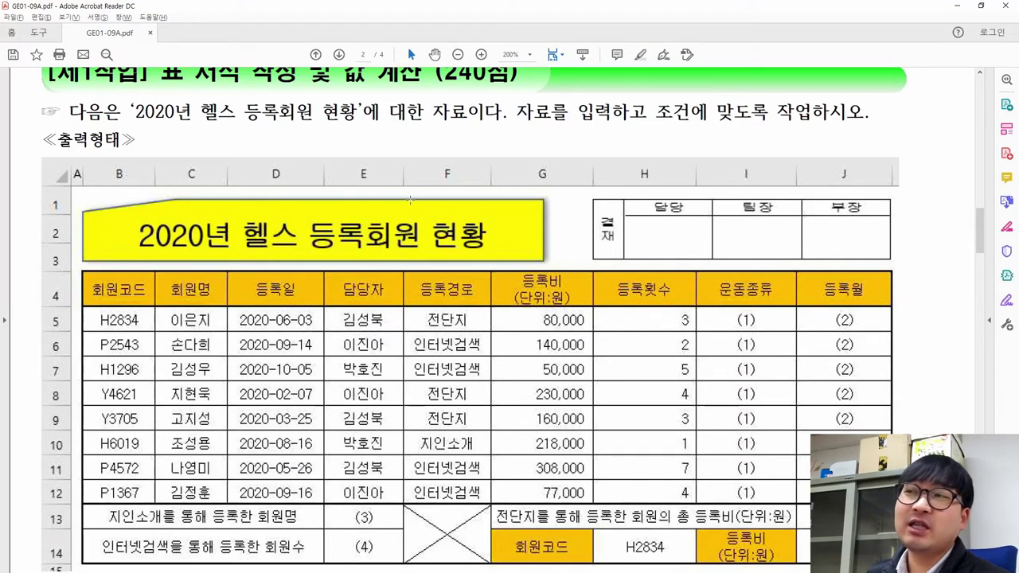
{"action": "key", "text": "alt+Tab"}
{"action": "key", "text": "alt+Tab"}
{"action": "key", "text": "alt+Tab"}
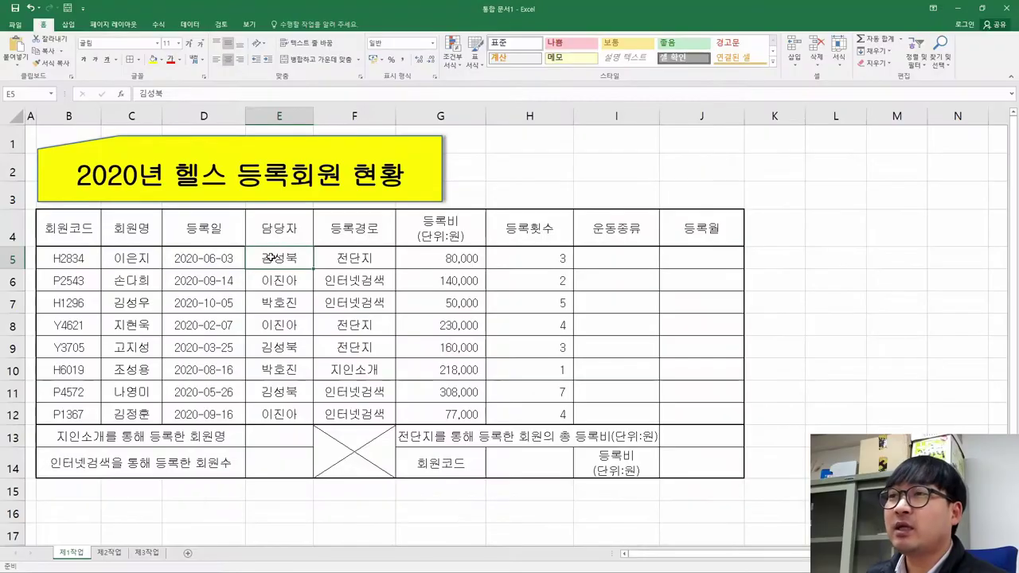
{"action": "key", "text": "alt+Tab"}
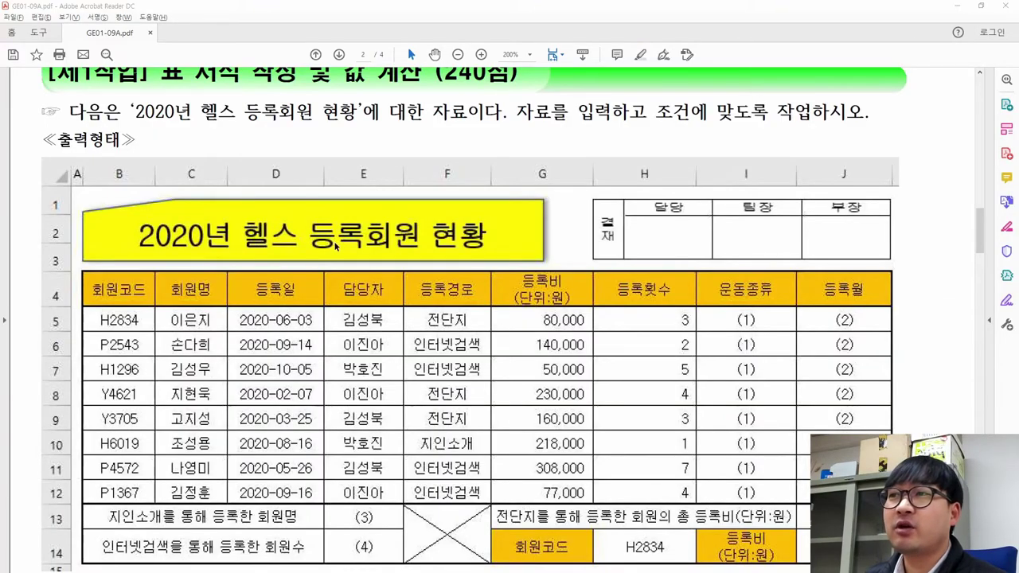
{"action": "key", "text": "alt+Tab"}
{"action": "key", "text": "alt+Tab"}
- Read the 결재란 condition in the PDF and examine the approval box in the sample output
{"action": "scroll", "coordinate": [432, 267], "scroll_direction": "down", "scroll_amount": 6}
{"action": "left_click_drag", "start_coordinate": [130, 286], "coordinate": [360, 288]}
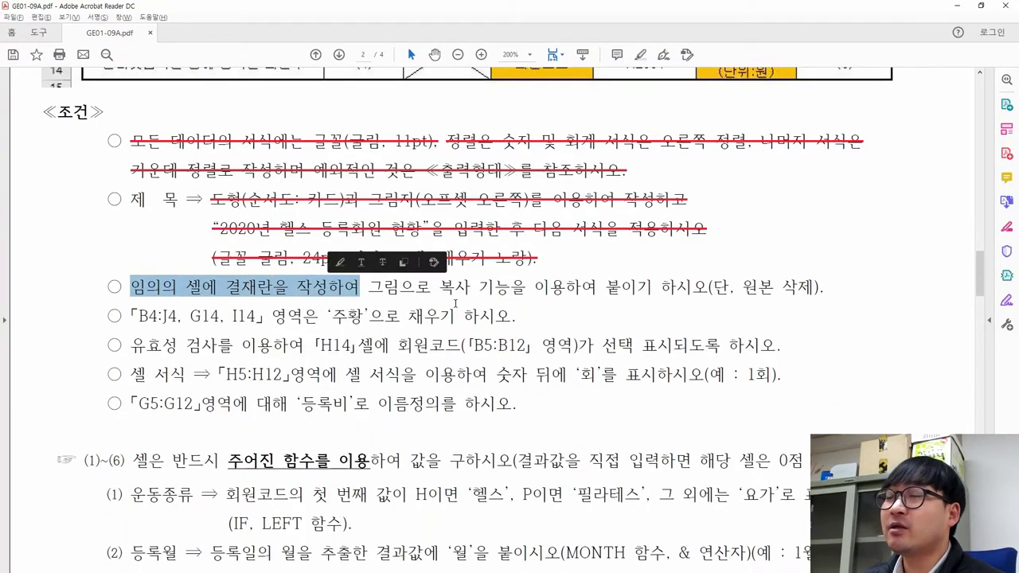
{"action": "key", "text": "alt+Tab"}
{"action": "key", "text": "alt+Tab"}
{"action": "scroll", "coordinate": [455, 303], "scroll_direction": "up", "scroll_amount": 6}
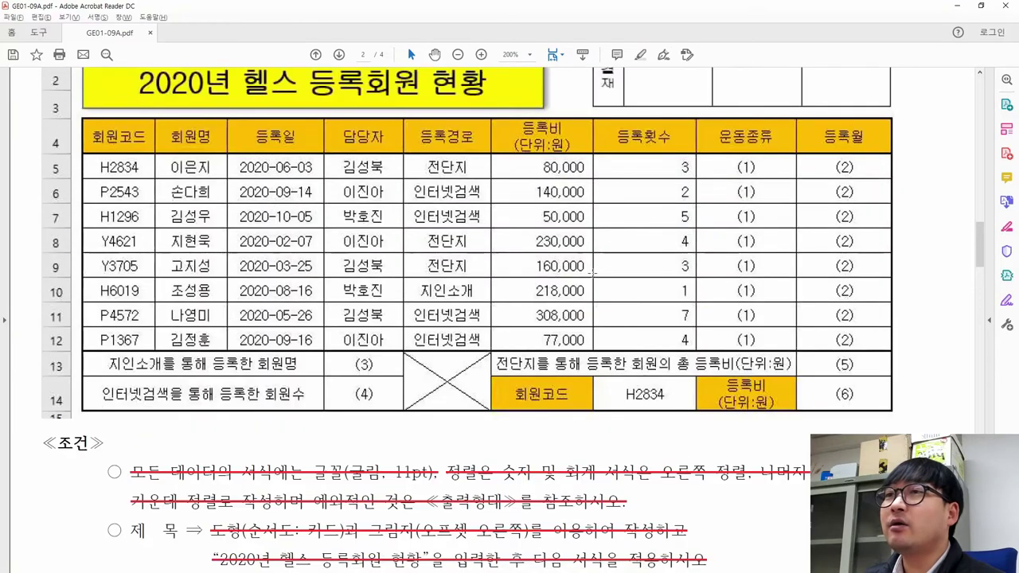
{"action": "left_click_drag", "start_coordinate": [573, 166], "coordinate": [915, 252]}
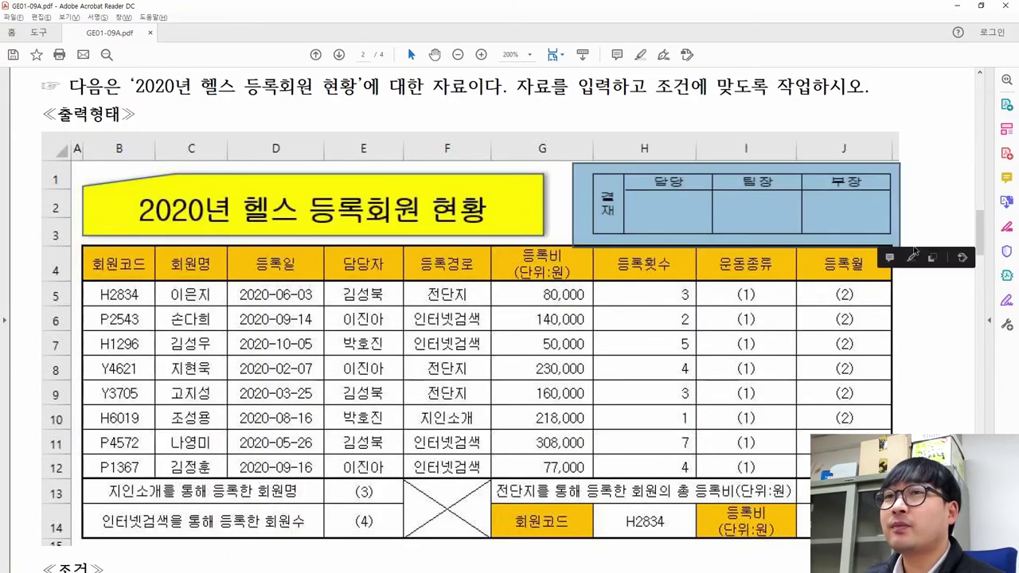
{"action": "key", "text": "alt+Tab"}
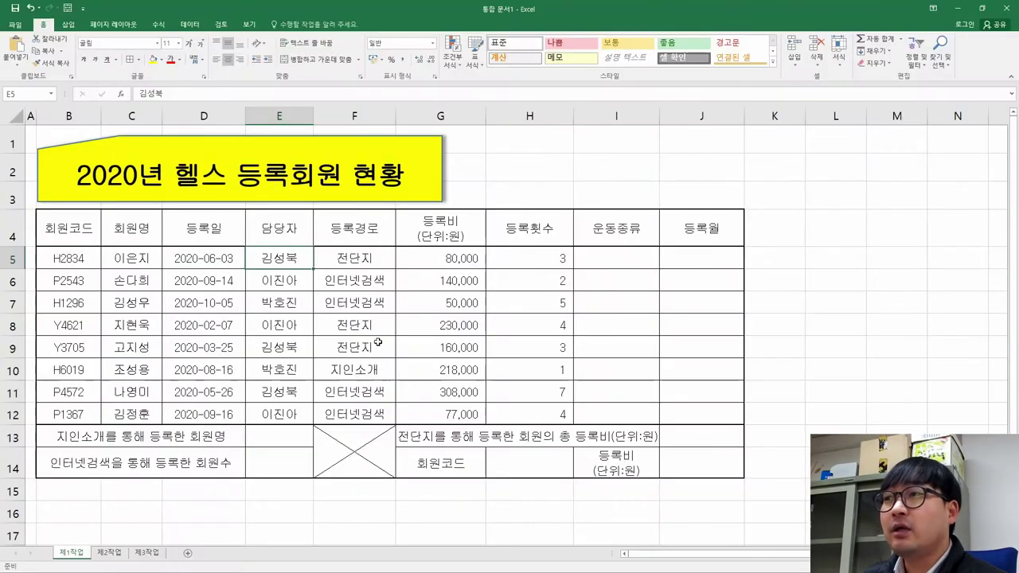
{"action": "key", "text": "alt+Tab"}
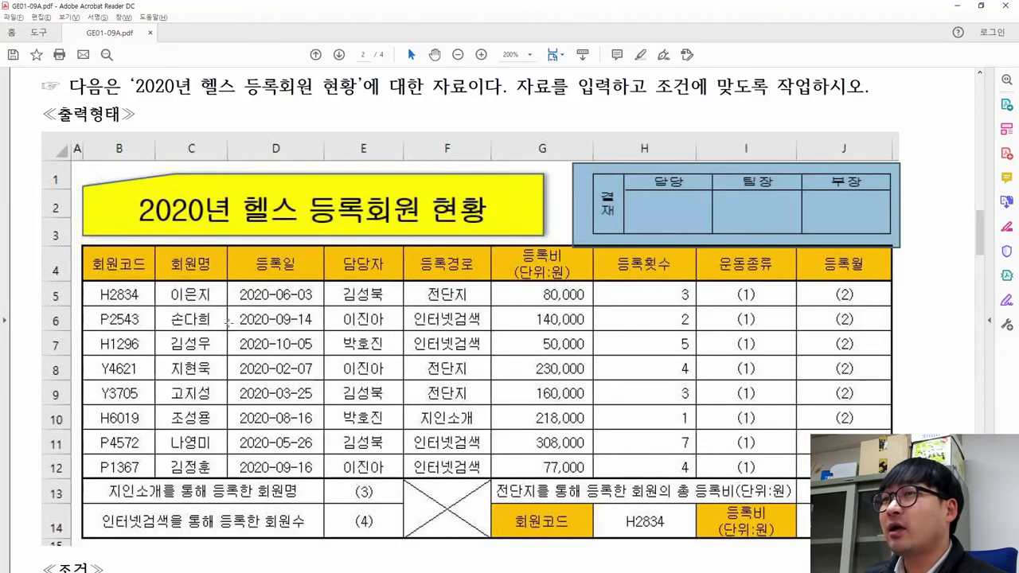
- Switch to the Excel workbook and add a new sheet after 제1작업 for building the approval box
{"action": "key", "text": "alt+Tab"}
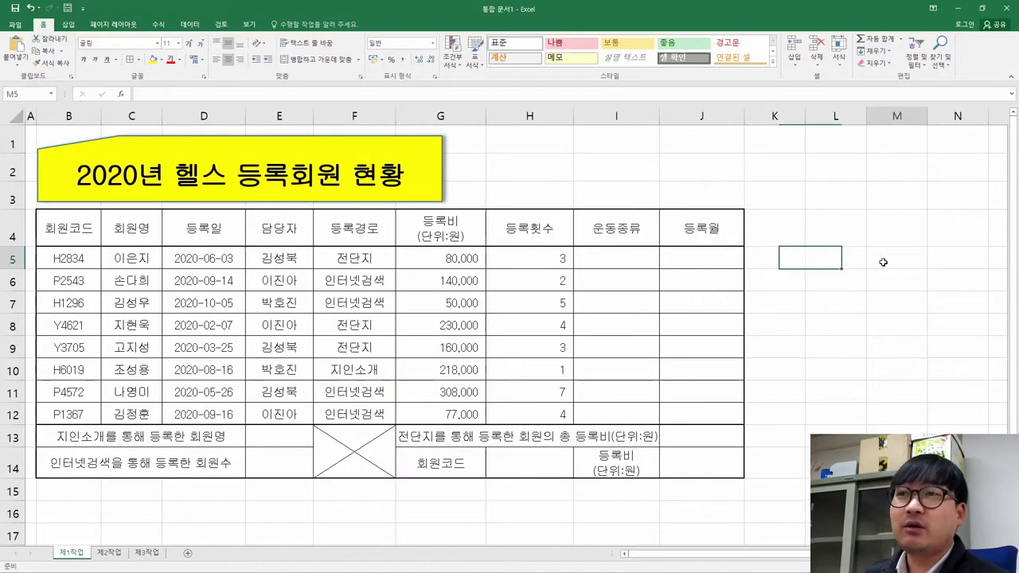
{"action": "left_click", "coordinate": [884, 259]}
{"action": "left_click", "coordinate": [605, 140]}
{"action": "scroll", "coordinate": [589, 313], "scroll_direction": "down", "scroll_amount": 3}
{"action": "left_click", "coordinate": [448, 427]}
{"action": "key", "text": "Down"}
{"action": "scroll", "coordinate": [425, 366], "scroll_direction": "up", "scroll_amount": 3}
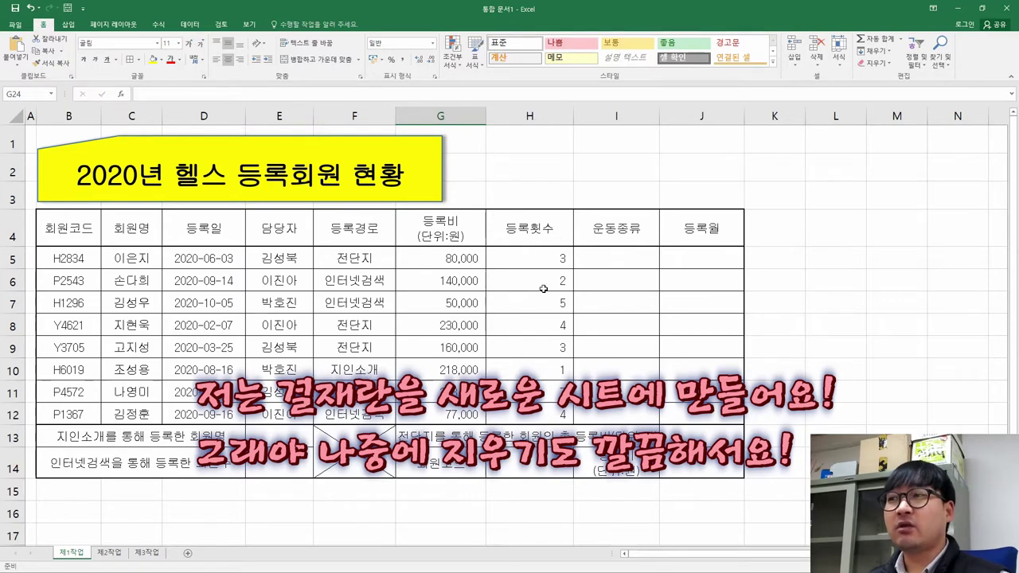
{"action": "left_click", "coordinate": [187, 554]}
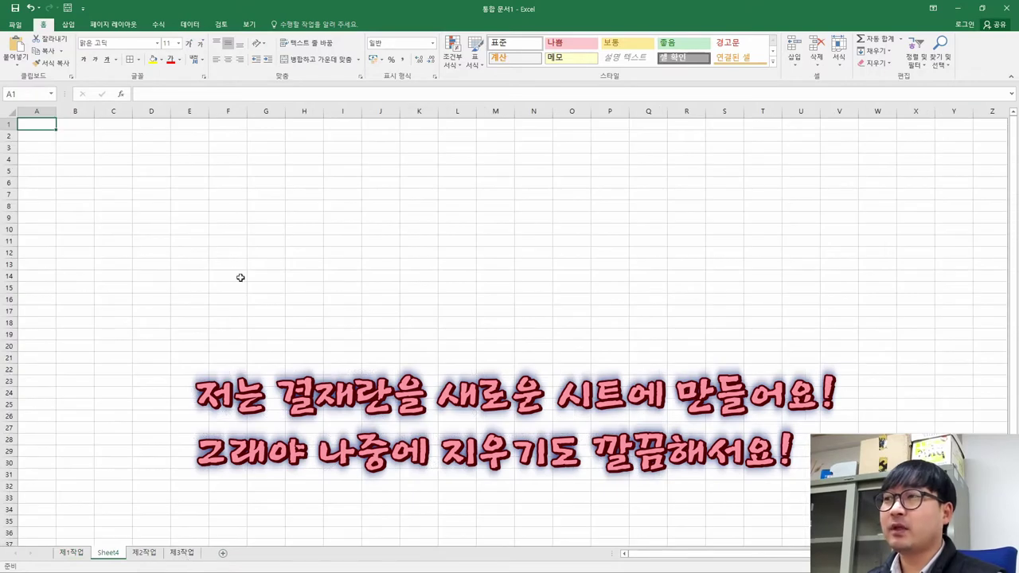
- Check the approval box labels in the PDF and enter 결재, 담당, 팀장 and 부장 in cells C5:F5 of the new sheet
{"action": "key", "text": "alt+Tab"}
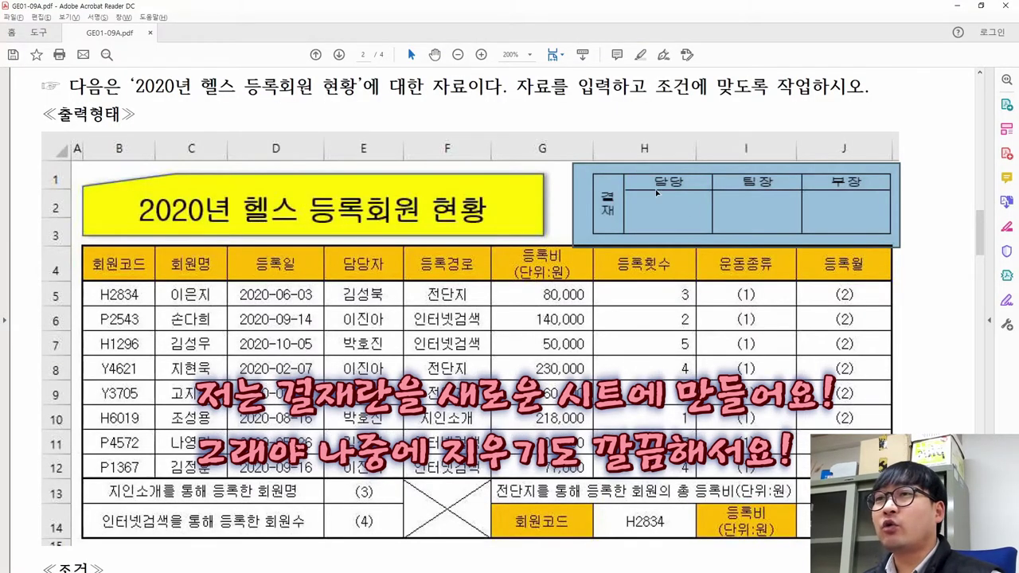
{"action": "left_click", "coordinate": [672, 193]}
{"action": "key", "text": "alt+Tab"}
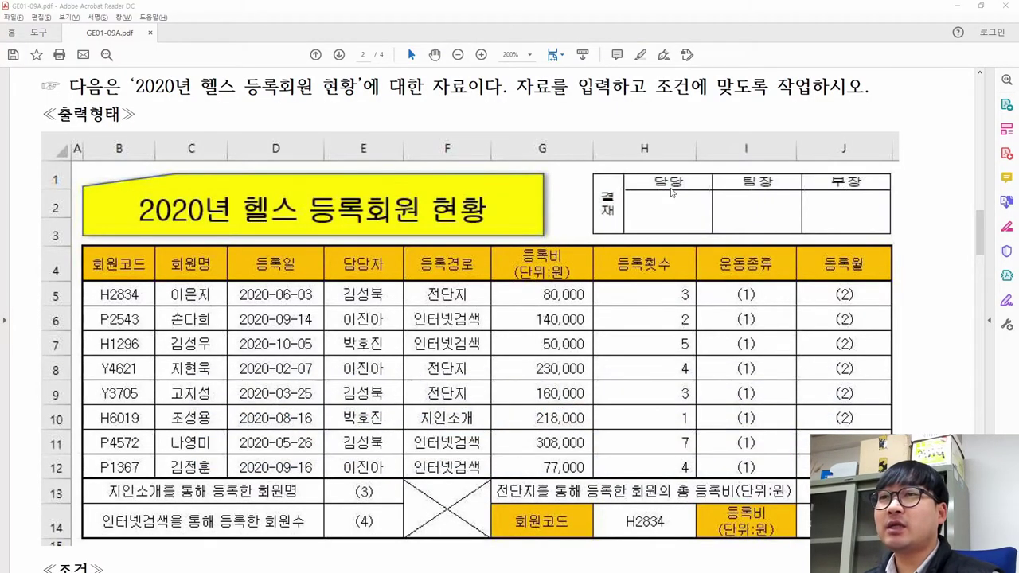
{"action": "left_click", "coordinate": [100, 169]}
{"action": "type", "text": "결ㅈ"}
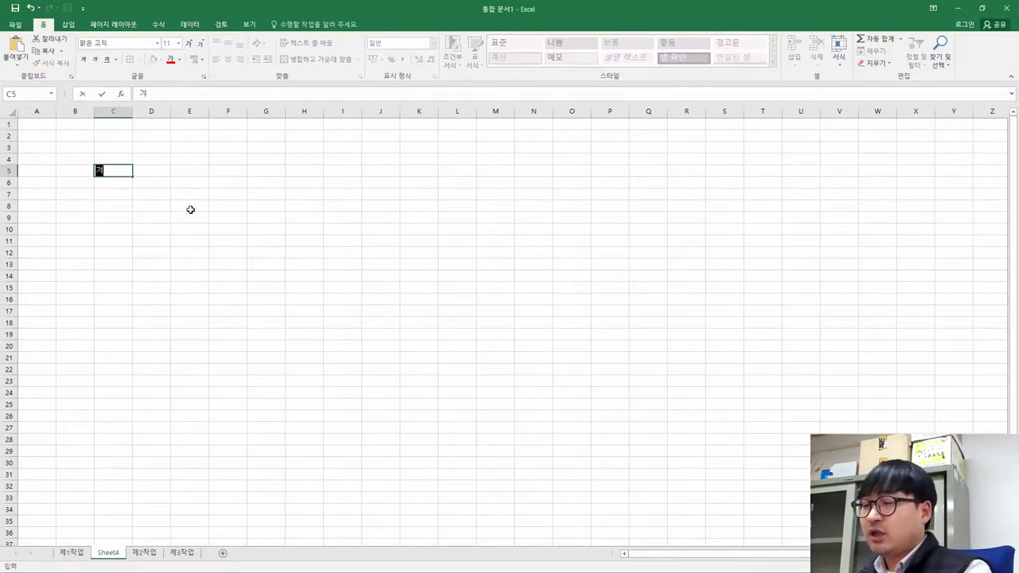
{"action": "type", "text": "ㅐ"}
{"action": "key", "text": "Tab"}
{"action": "type", "text": "담당"}
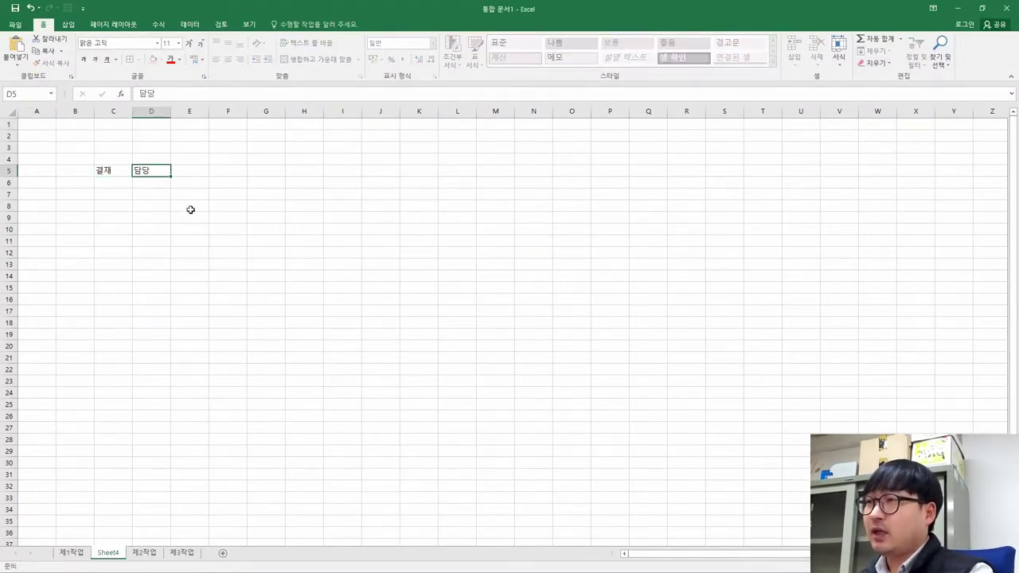
{"action": "key", "text": "Tab"}
{"action": "type", "text": "ㄴㅣㅁ장"}
{"action": "key", "text": "Tab"}
{"action": "type", "text": "부장"}
{"action": "key", "text": "Return"}
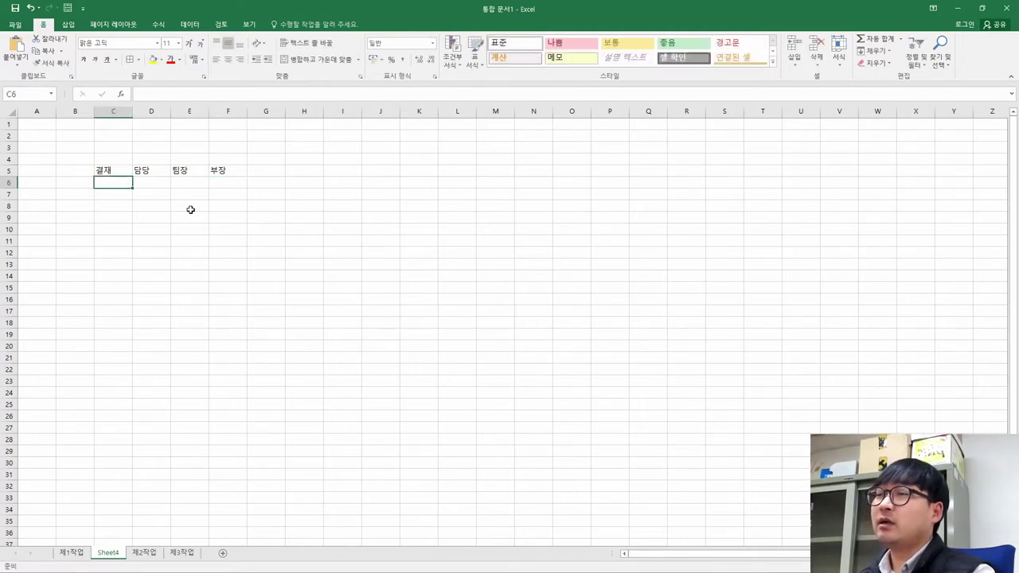
- Check the signature cells' height in the PDF sample and make row 6 about three times taller in Excel
{"action": "key", "text": "alt+Tab"}
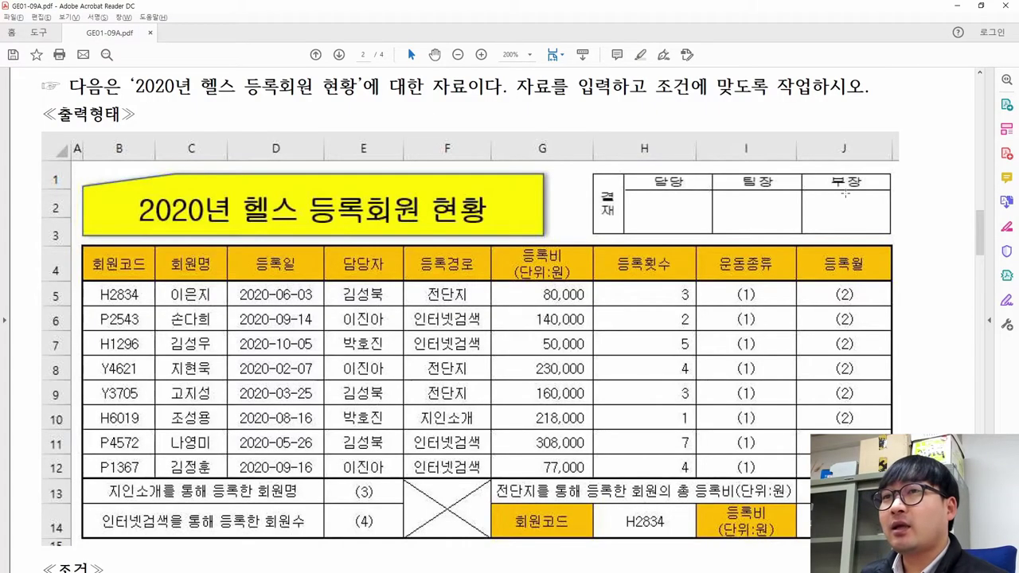
{"action": "left_click_drag", "start_coordinate": [654, 191], "coordinate": [687, 231]}
{"action": "key", "text": "alt+Tab"}
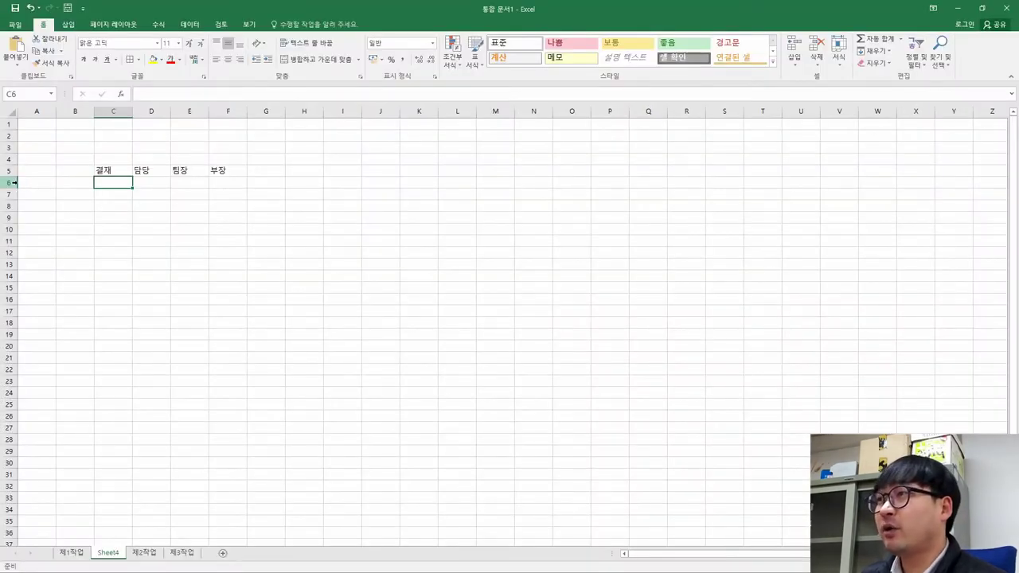
{"action": "left_click_drag", "start_coordinate": [8, 188], "coordinate": [8, 212]}
{"action": "left_click_drag", "start_coordinate": [99, 181], "coordinate": [195, 195]}
{"action": "left_click_drag", "start_coordinate": [450, 301], "coordinate": [501, 348]}
{"action": "left_click_drag", "start_coordinate": [227, 371], "coordinate": [246, 411]}
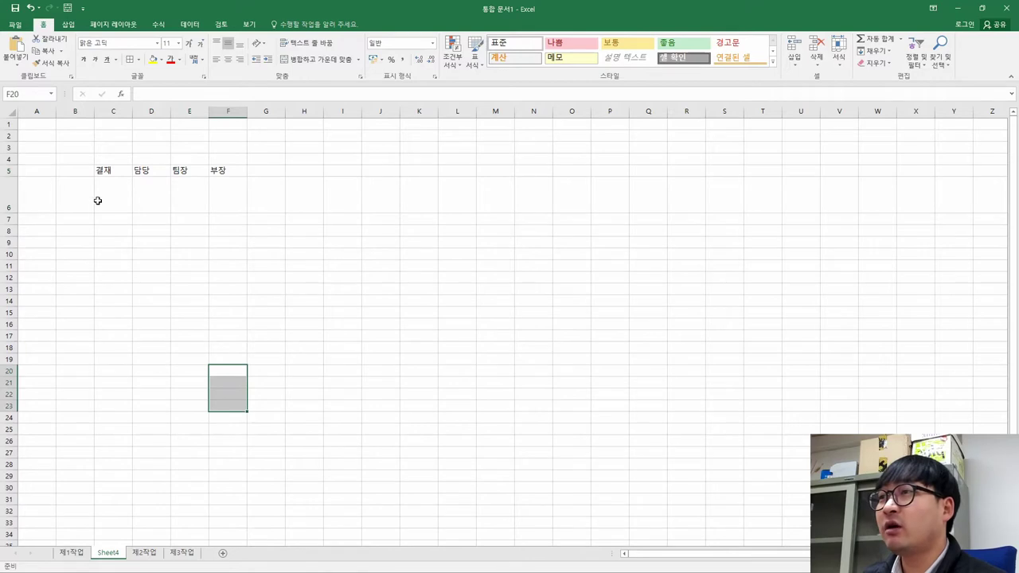
- Check the 결재 cell in the PDF sample and merge and center cells C5:C6 in Excel
{"action": "left_click_drag", "start_coordinate": [100, 167], "coordinate": [123, 182]}
{"action": "left_click", "coordinate": [137, 184]}
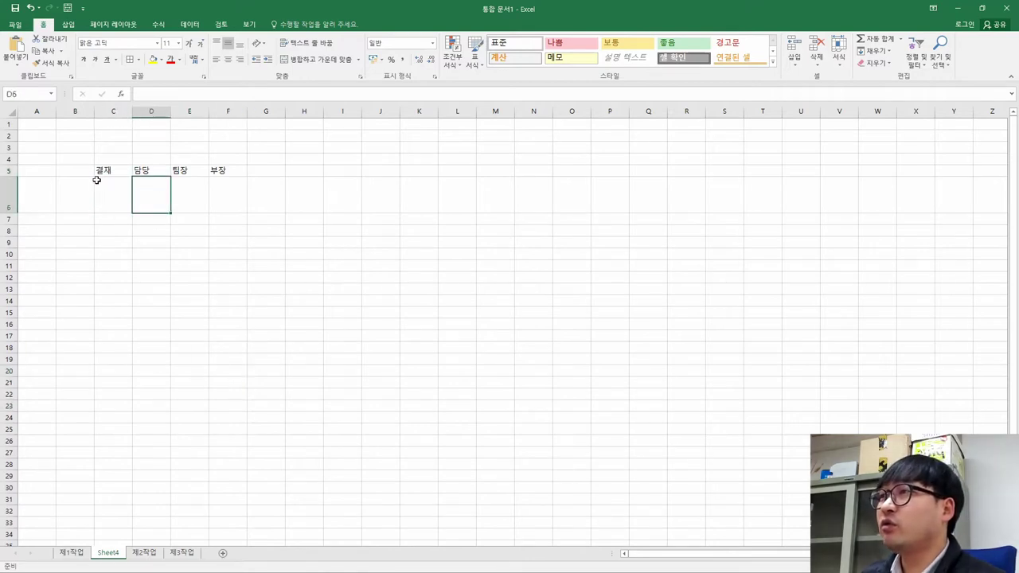
{"action": "key", "text": "alt+Tab"}
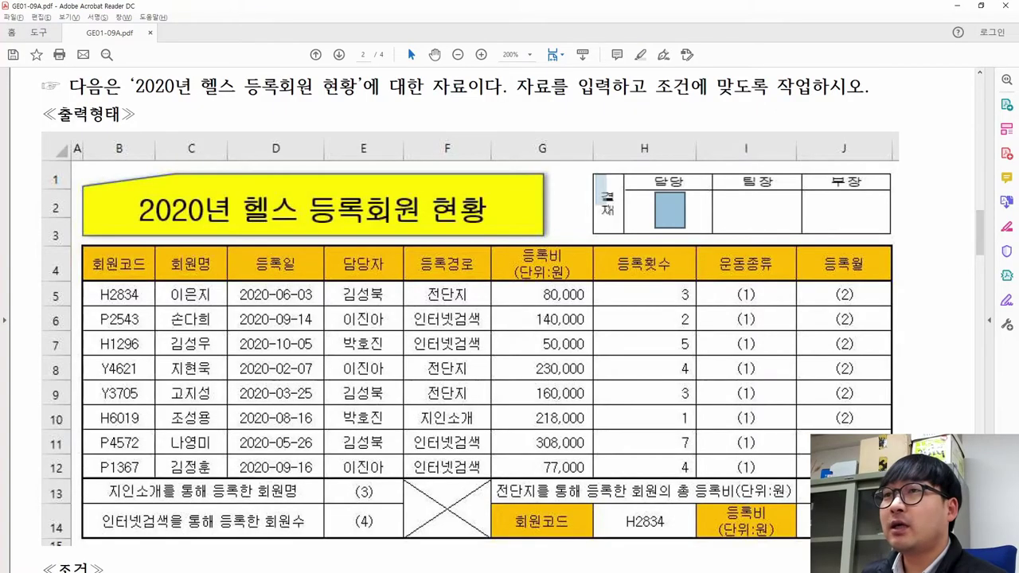
{"action": "left_click_drag", "start_coordinate": [594, 173], "coordinate": [625, 235]}
{"action": "key", "text": "alt+Tab"}
{"action": "left_click_drag", "start_coordinate": [115, 170], "coordinate": [114, 191]}
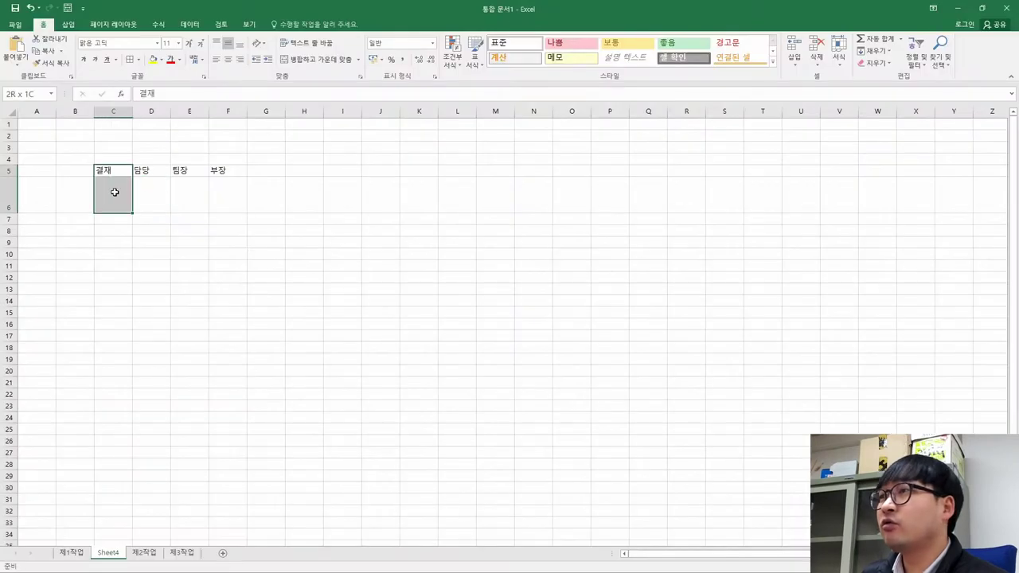
{"action": "left_click", "coordinate": [334, 66]}
{"action": "left_click", "coordinate": [446, 200]}
- Compare the 결재 text direction with the PDF sample and set the merged cell to vertical text (세로 쓰기)
{"action": "key", "text": "alt+Tab"}
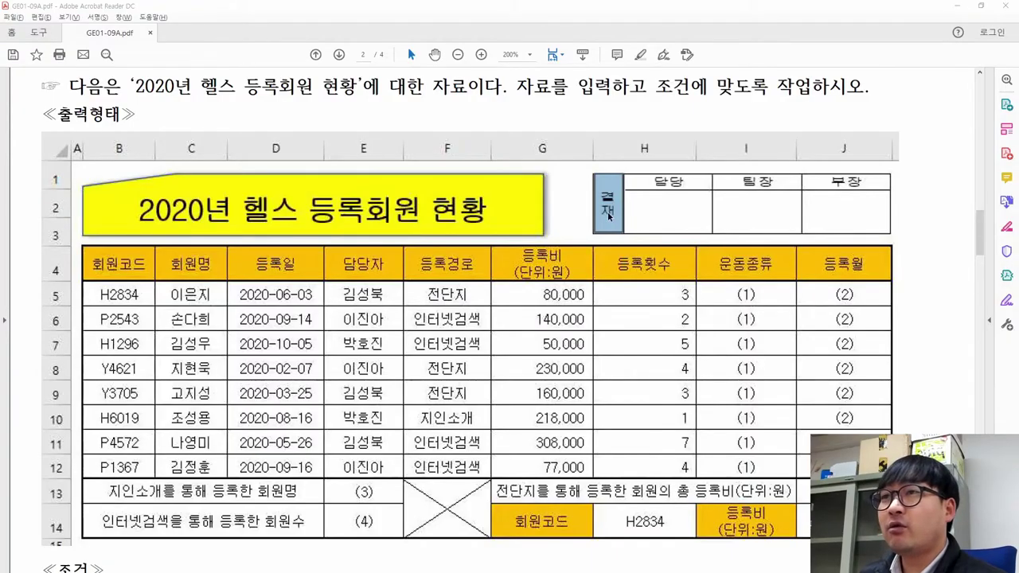
{"action": "key", "text": "alt+Tab"}
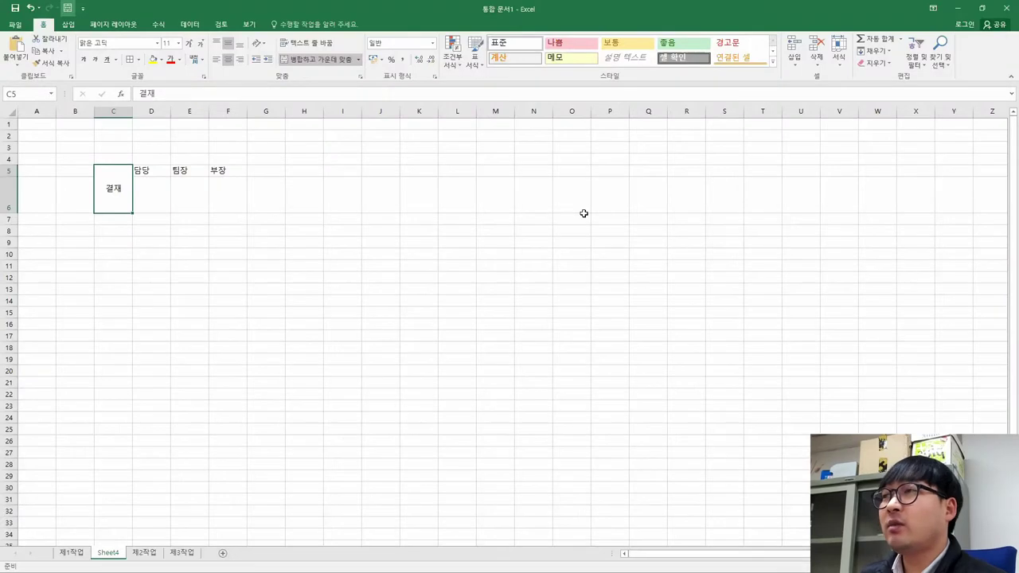
{"action": "left_click", "coordinate": [263, 45]}
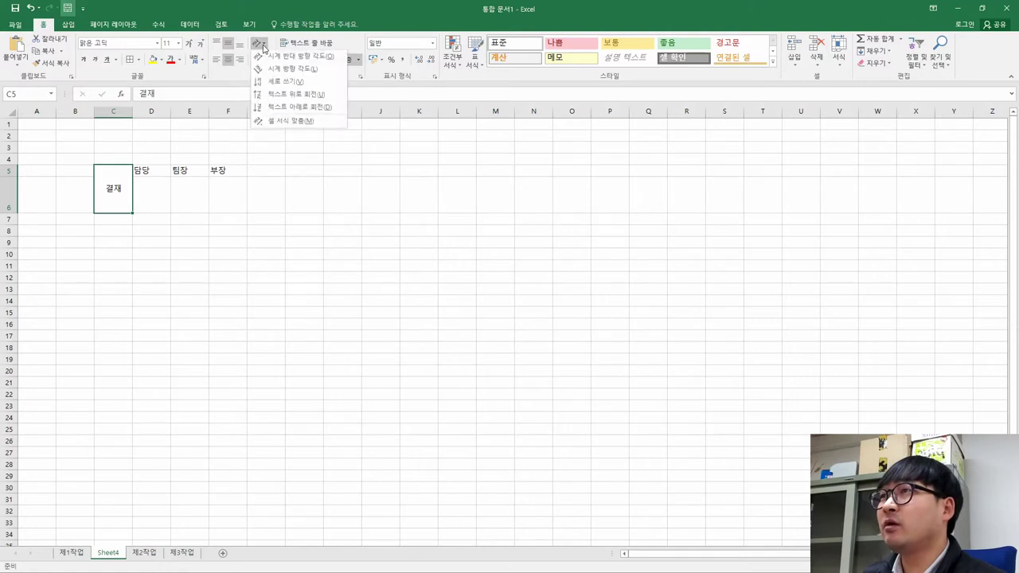
{"action": "left_click", "coordinate": [283, 83]}
- Check the 결재 column's width in the PDF sample and narrow column C to fit the vertical text
{"action": "key", "text": "alt+Tab"}
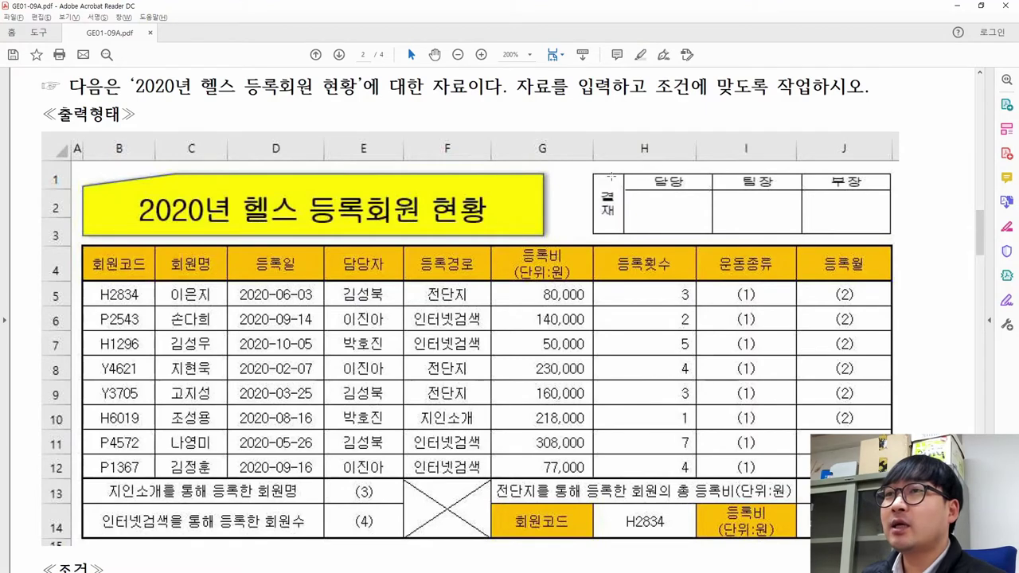
{"action": "key", "text": "alt+Tab"}
{"action": "left_click_drag", "start_coordinate": [128, 113], "coordinate": [117, 113]}
{"action": "left_click", "coordinate": [110, 113]}
{"action": "left_click_drag", "start_coordinate": [109, 267], "coordinate": [109, 177]}
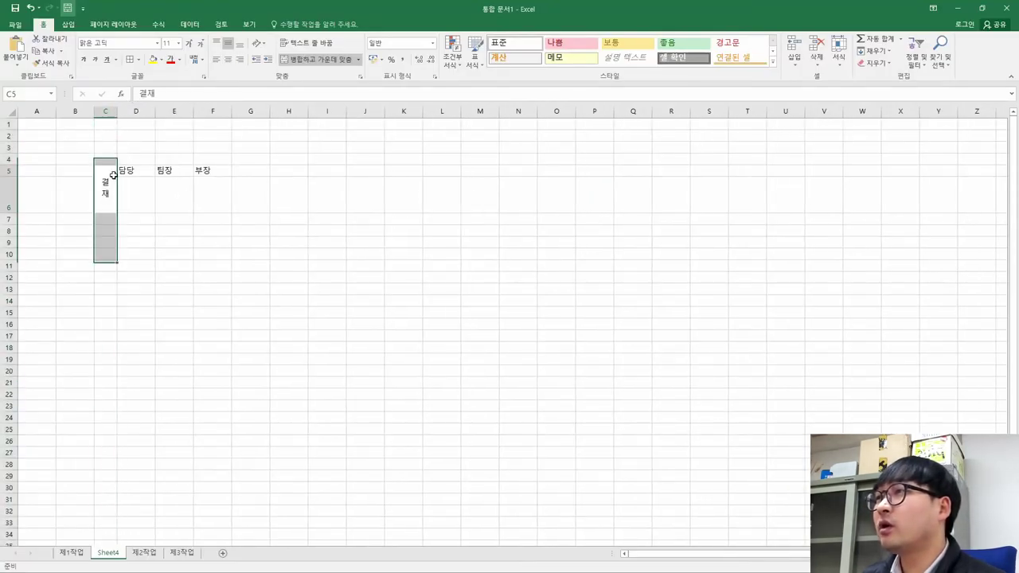
{"action": "left_click", "coordinate": [212, 195]}
{"action": "left_click_drag", "start_coordinate": [115, 117], "coordinate": [115, 117]}
- Check the label alignment in the PDF sample and center the 담당, 팀장 and 부장 labels in D5:F5
{"action": "key", "text": "alt+Tab"}
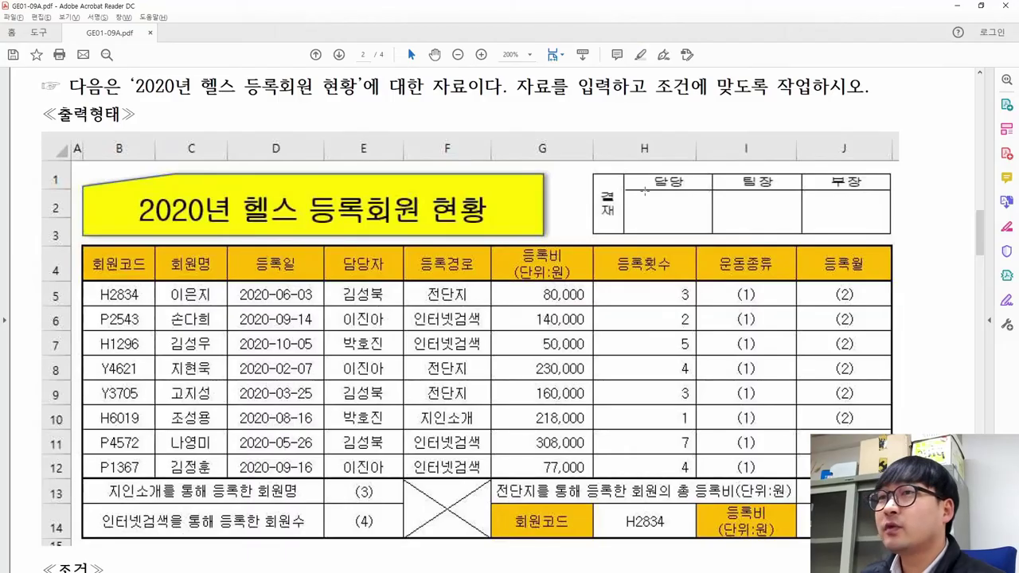
{"action": "left_click_drag", "start_coordinate": [648, 176], "coordinate": [692, 185]}
{"action": "key", "text": "alt+Tab"}
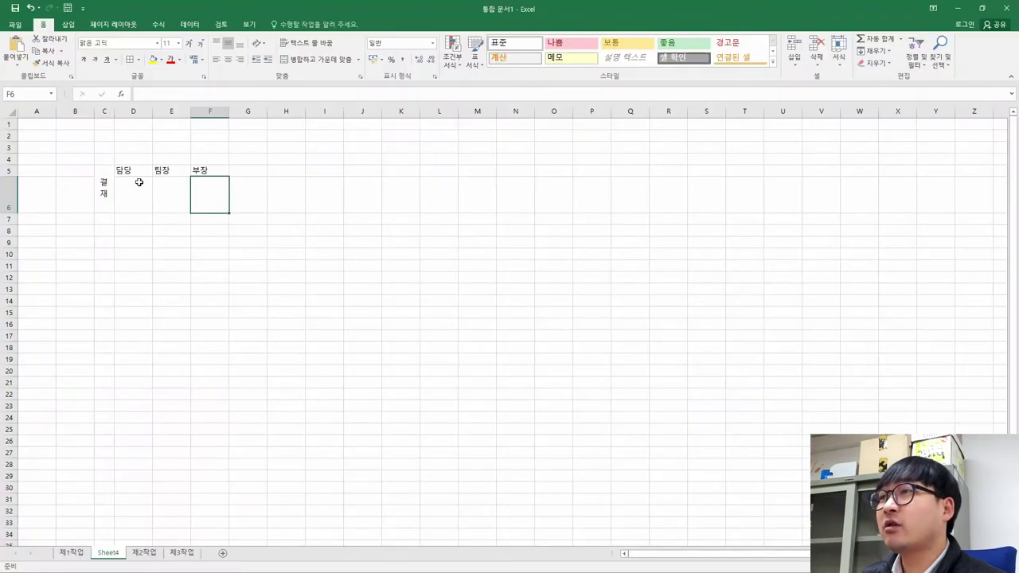
{"action": "left_click_drag", "start_coordinate": [133, 170], "coordinate": [207, 173]}
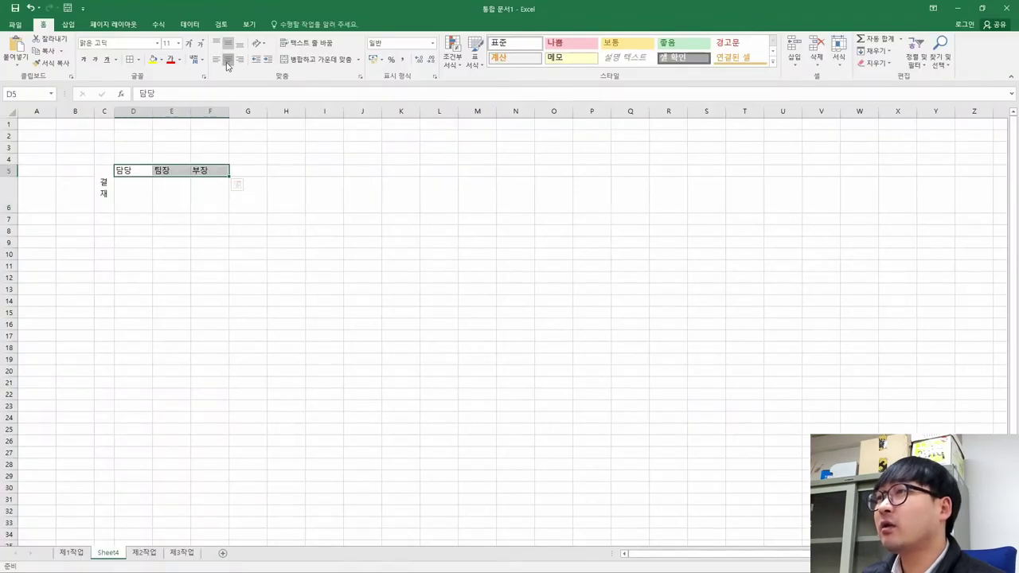
{"action": "left_click", "coordinate": [228, 59]}
{"action": "left_click", "coordinate": [291, 204]}
- Compare the approval box's proportions with the PDF sample and slightly reduce the height of row 6
{"action": "key", "text": "alt+Tab"}
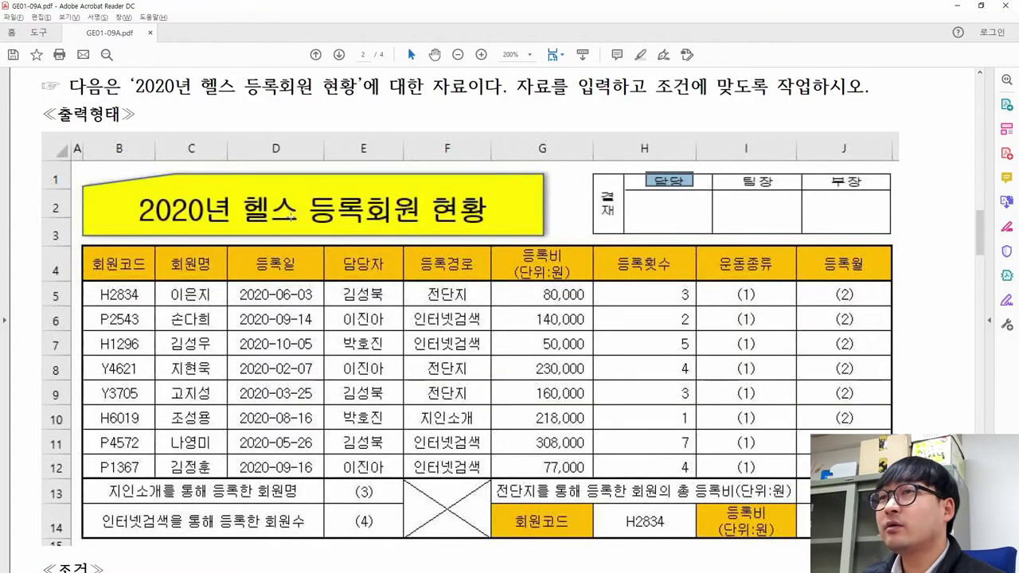
{"action": "key", "text": "alt+Tab"}
{"action": "key", "text": "alt+Tab"}
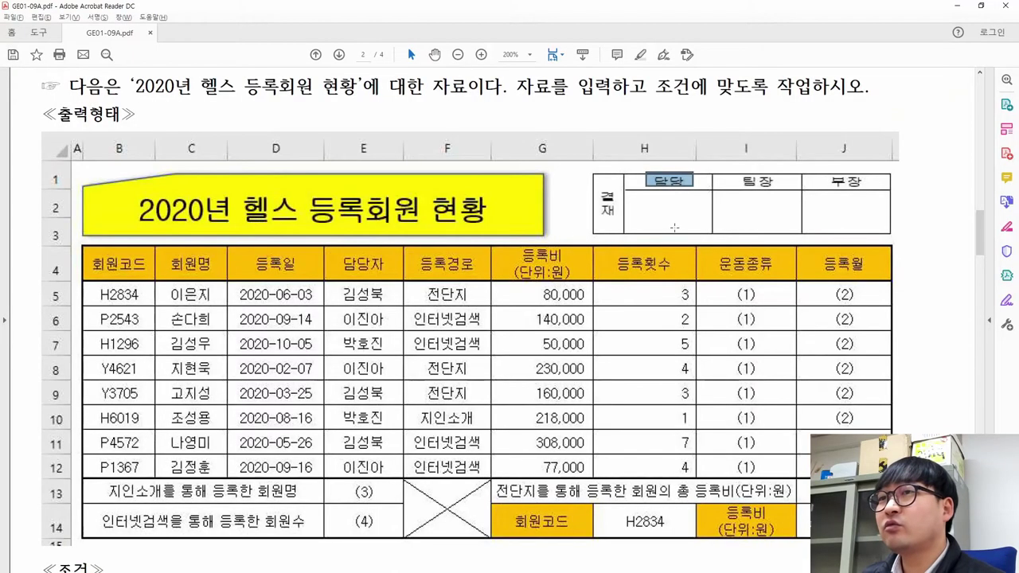
{"action": "key", "text": "alt+Tab"}
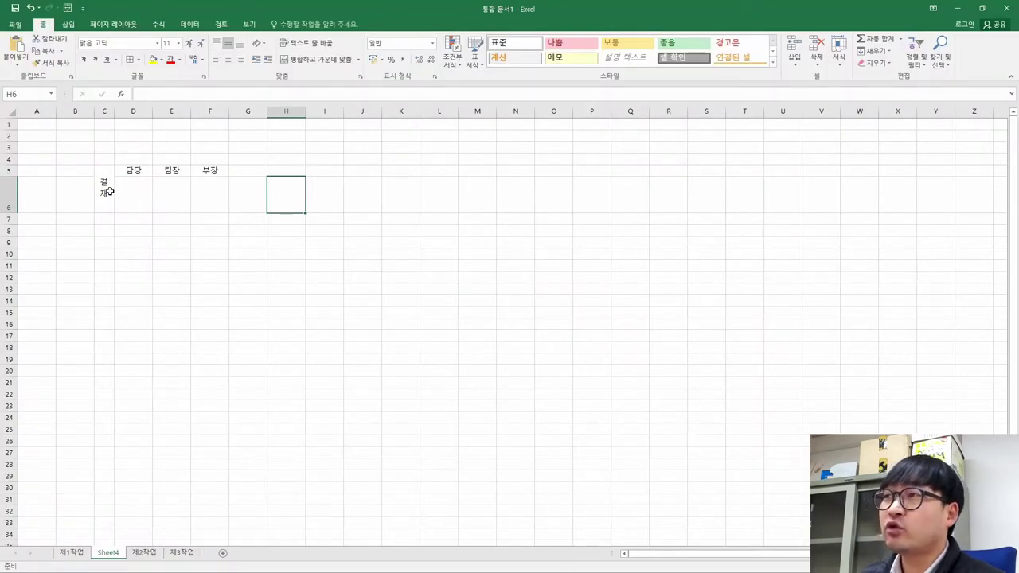
{"action": "key", "text": "alt+Tab"}
{"action": "key", "text": "alt+Tab"}
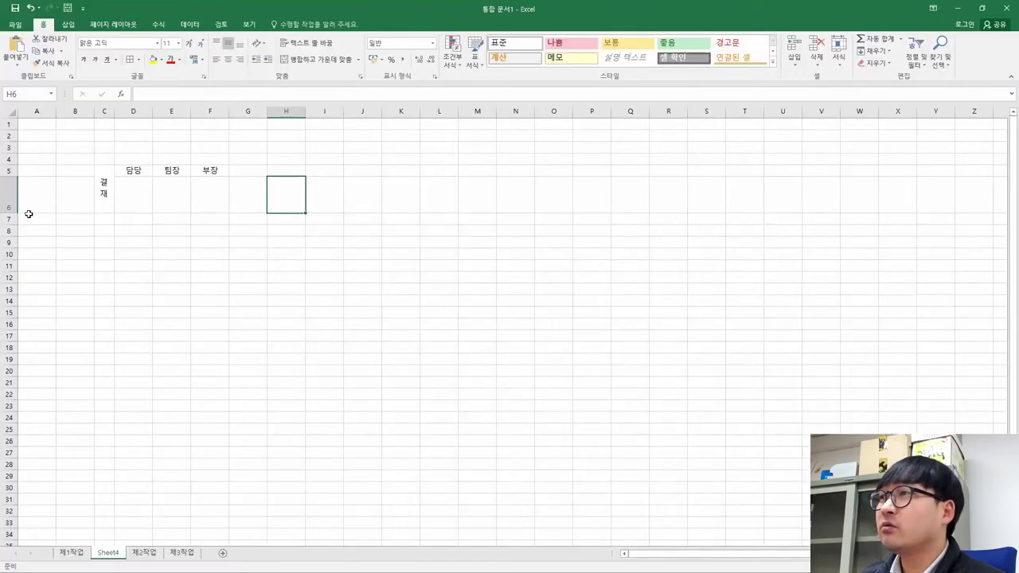
{"action": "mouse_move", "coordinate": [11, 213]}
{"action": "left_mouse_down"}
{"action": "mouse_move", "coordinate": [9, 200]}
{"action": "mouse_move", "coordinate": [11, 209]}
{"action": "left_mouse_up"}
{"action": "left_click", "coordinate": [144, 216]}
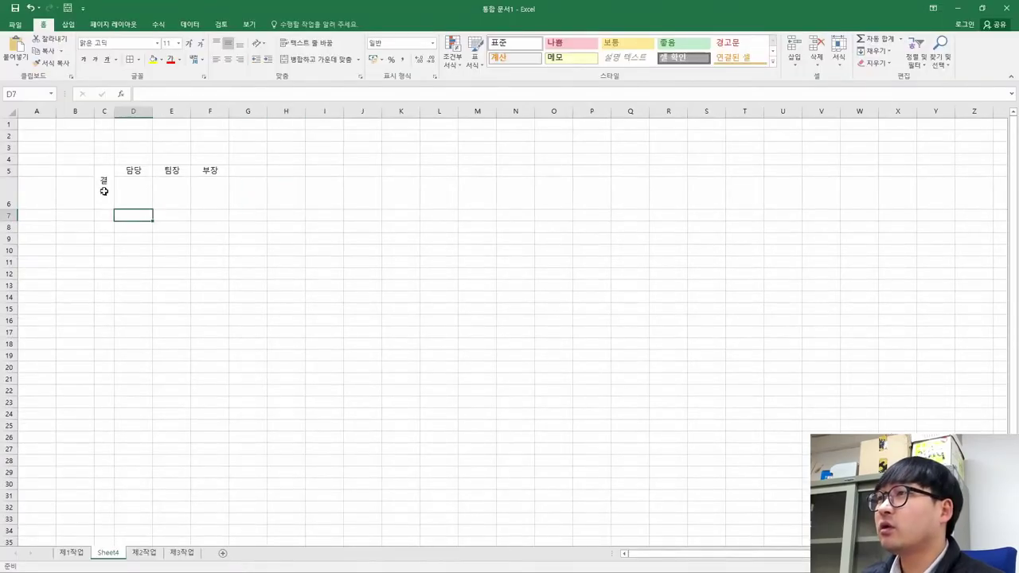
- Check the approval box's lines in the PDF sample, apply all borders to C5:F6 and deselect the range
{"action": "left_click_drag", "start_coordinate": [103, 189], "coordinate": [201, 186]}
{"action": "key", "text": "alt+Tab"}
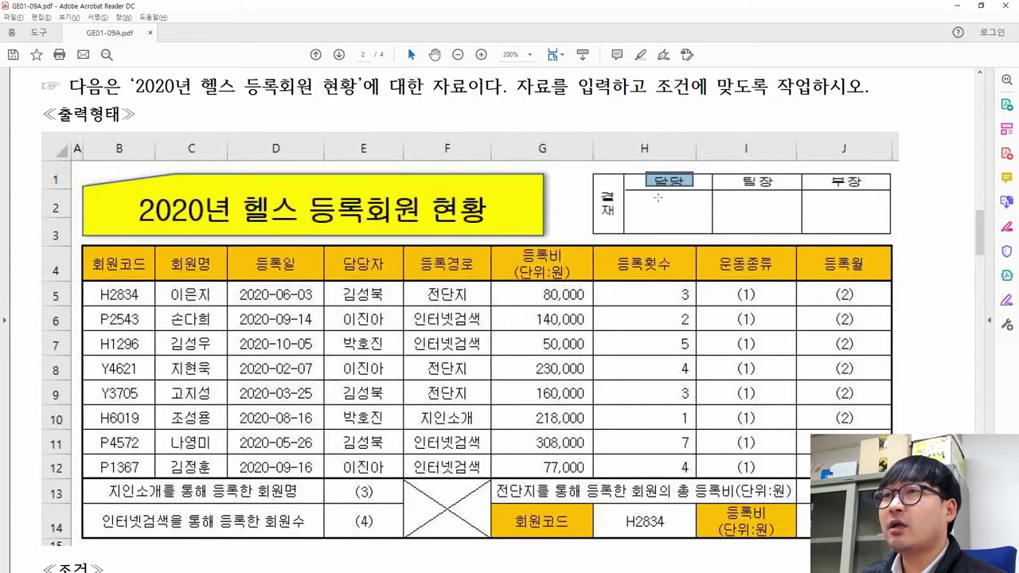
{"action": "key", "text": "alt+Tab"}
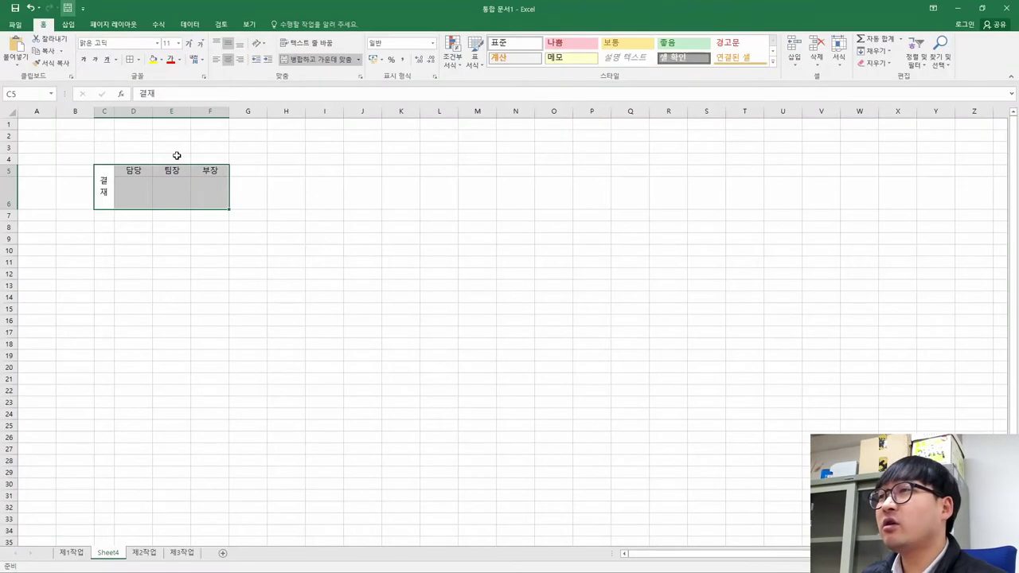
{"action": "left_click", "coordinate": [139, 59]}
{"action": "left_click", "coordinate": [163, 147]}
{"action": "left_click", "coordinate": [295, 200]}
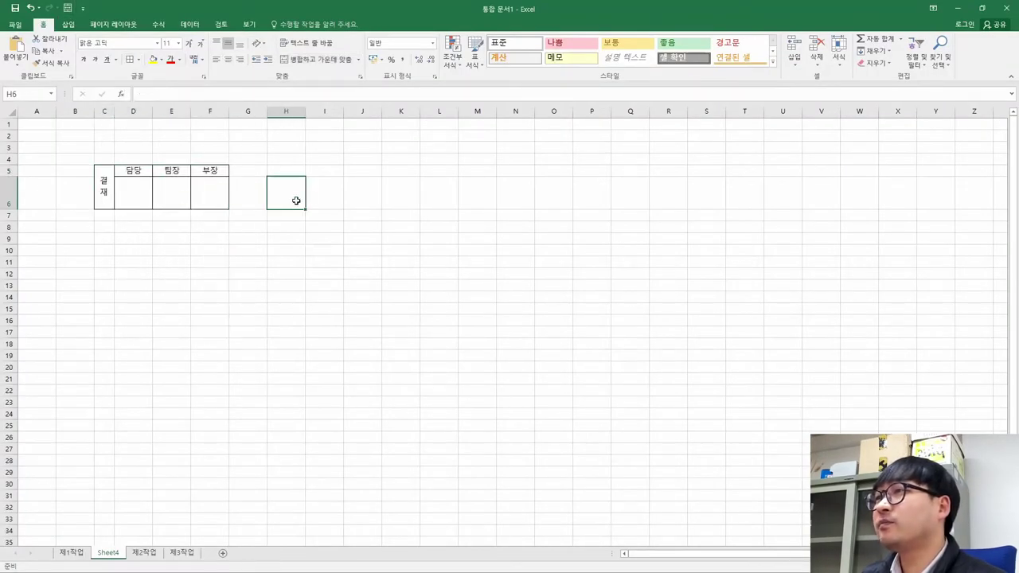
- Review the approval box in the GE01-09A.pdf sample output and the condition about creating it and pasting it as a picture
{"action": "key", "text": "alt+Tab"}
{"action": "left_click", "coordinate": [736, 234]}
{"action": "left_click", "coordinate": [645, 231]}
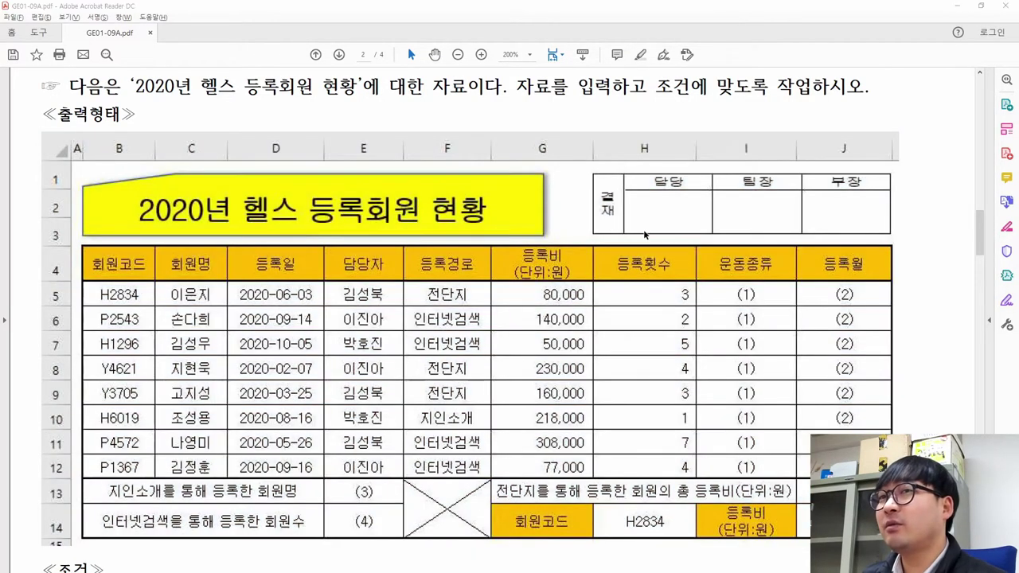
{"action": "key", "text": "alt+Tab"}
{"action": "left_click_drag", "start_coordinate": [105, 196], "coordinate": [216, 199]}
{"action": "scroll", "coordinate": [331, 326], "scroll_direction": "down", "scroll_amount": 5}
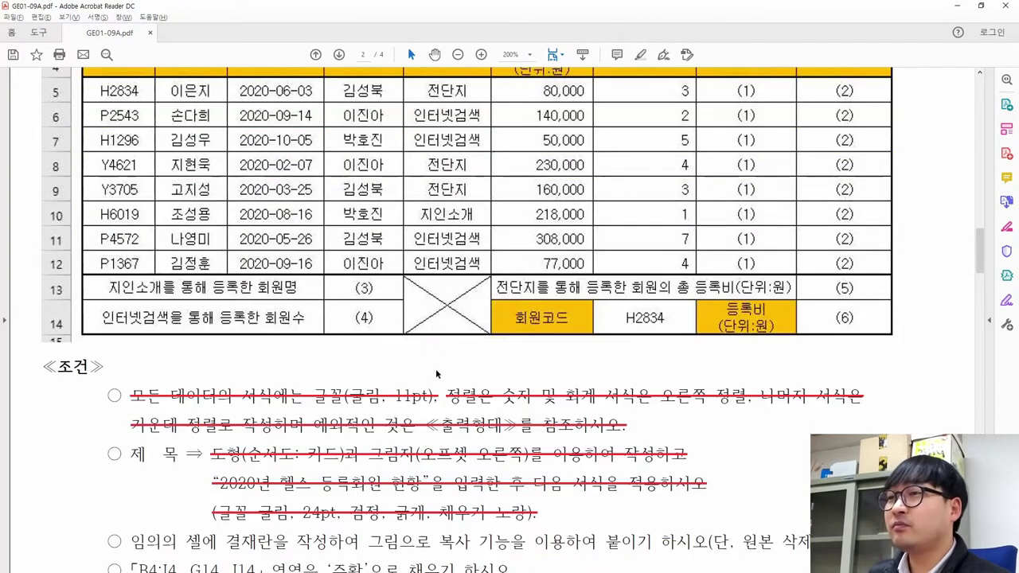
{"action": "left_click_drag", "start_coordinate": [368, 316], "coordinate": [688, 320]}
{"action": "key", "text": "alt+Tab"}
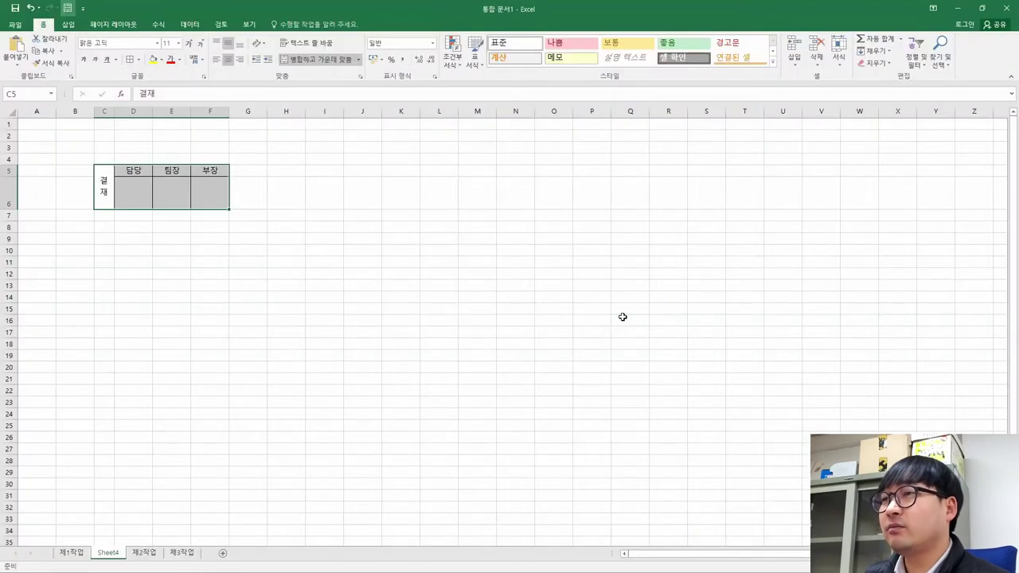
- Copy the 결재 approval box in C5:F6 on Sheet4 of the Excel workbook
{"action": "left_click", "coordinate": [103, 185]}
{"action": "left_click_drag", "start_coordinate": [102, 185], "coordinate": [221, 189]}
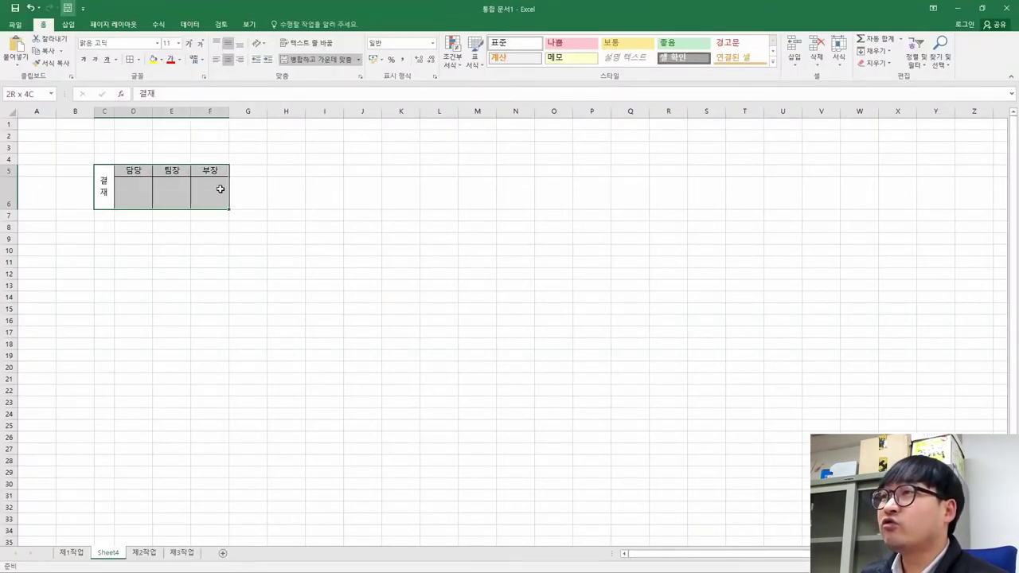
{"action": "right_click", "coordinate": [107, 188]}
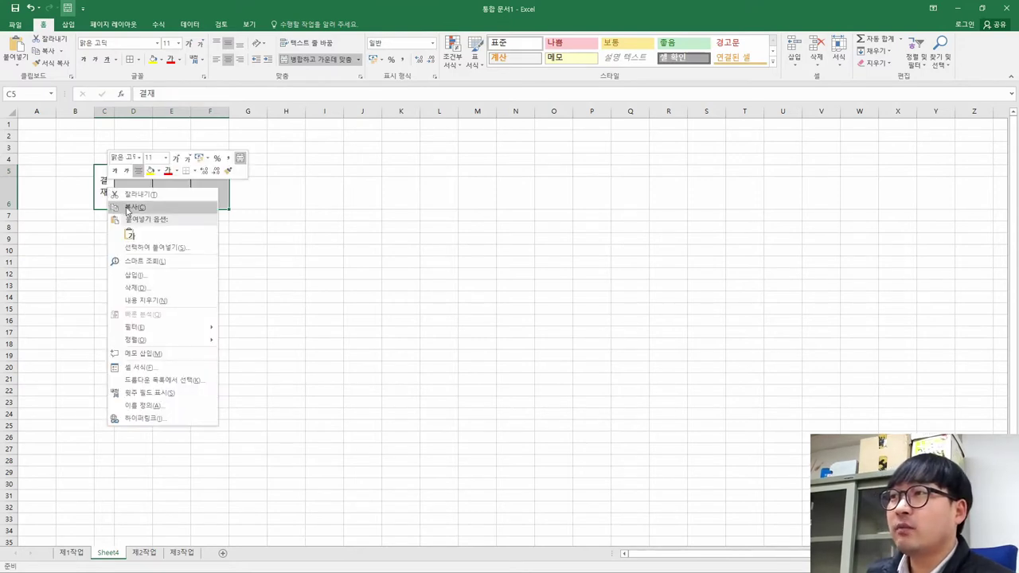
{"action": "left_click", "coordinate": [132, 208]}
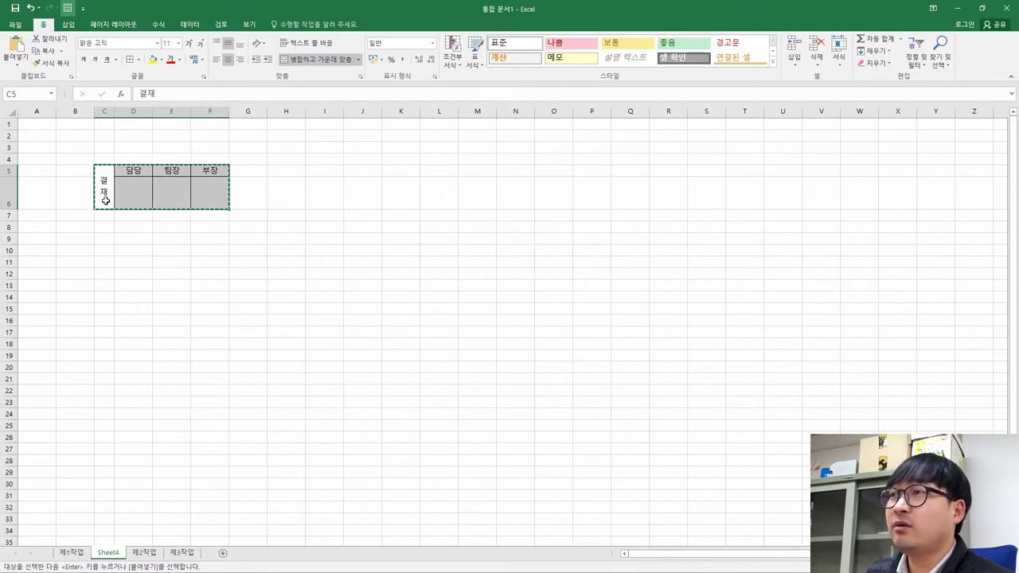
- Paste the copied approval box as a picture (그림) at cell H1 of the 제1작업 sheet
{"action": "left_click", "coordinate": [72, 552]}
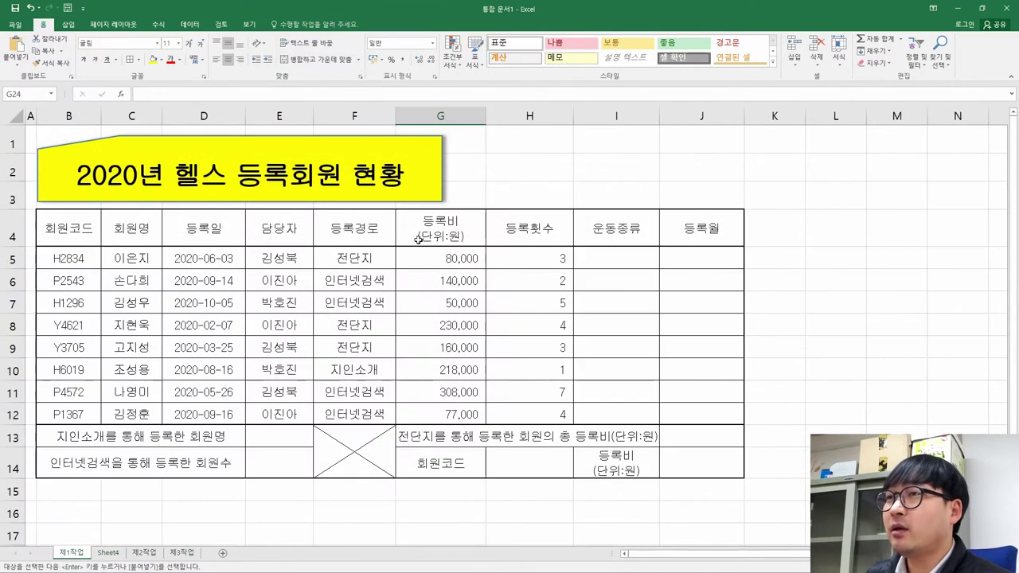
{"action": "left_click", "coordinate": [524, 143]}
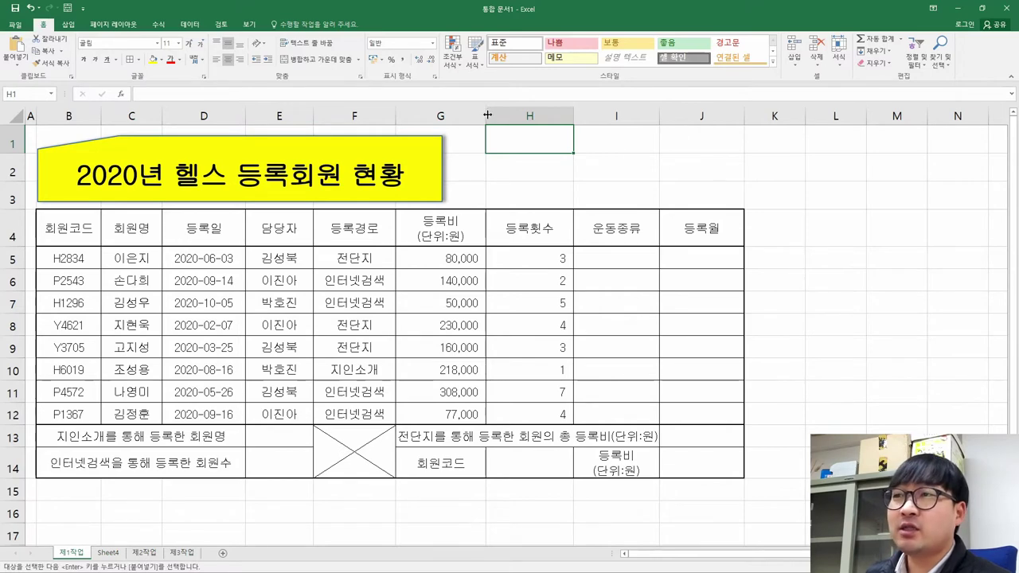
{"action": "right_click", "coordinate": [510, 141]}
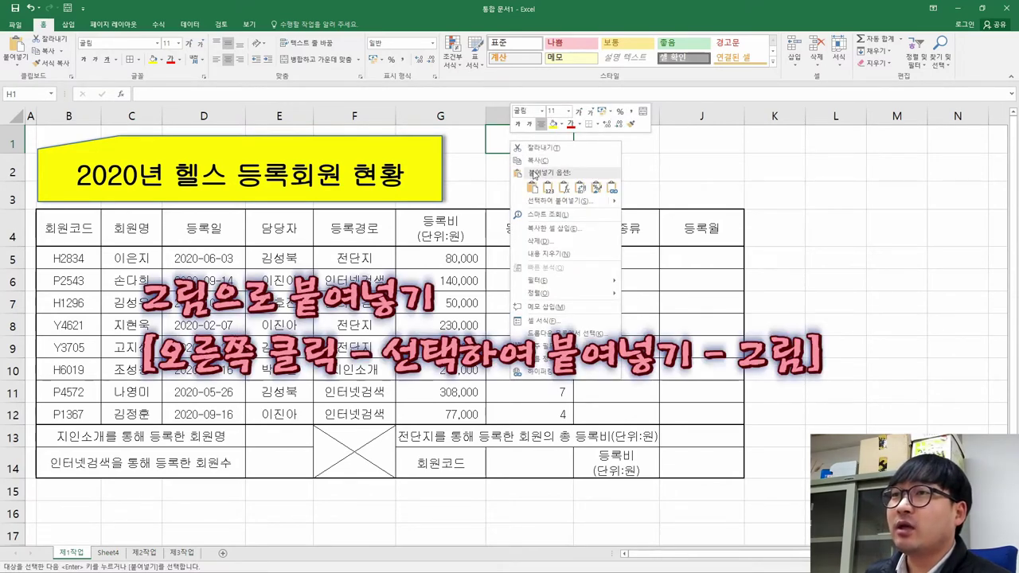
{"action": "mouse_move", "coordinate": [549, 205]}
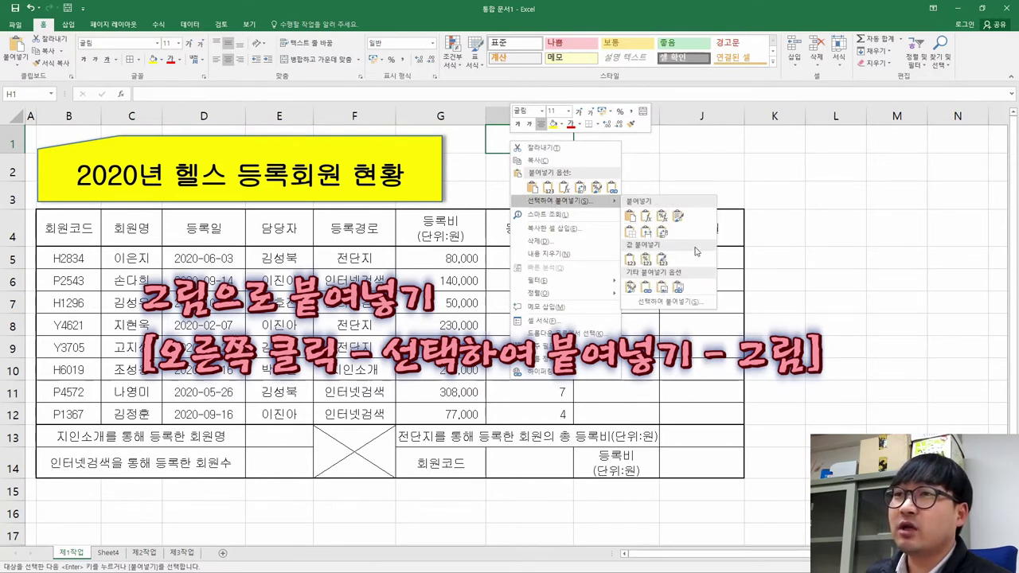
{"action": "left_click", "coordinate": [663, 288]}
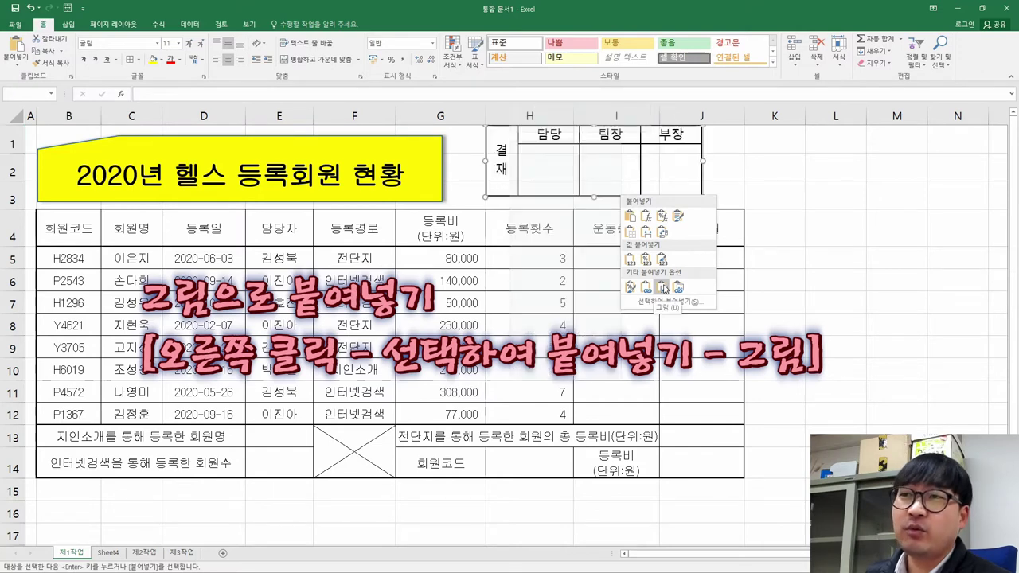
{"action": "left_click", "coordinate": [663, 287]}
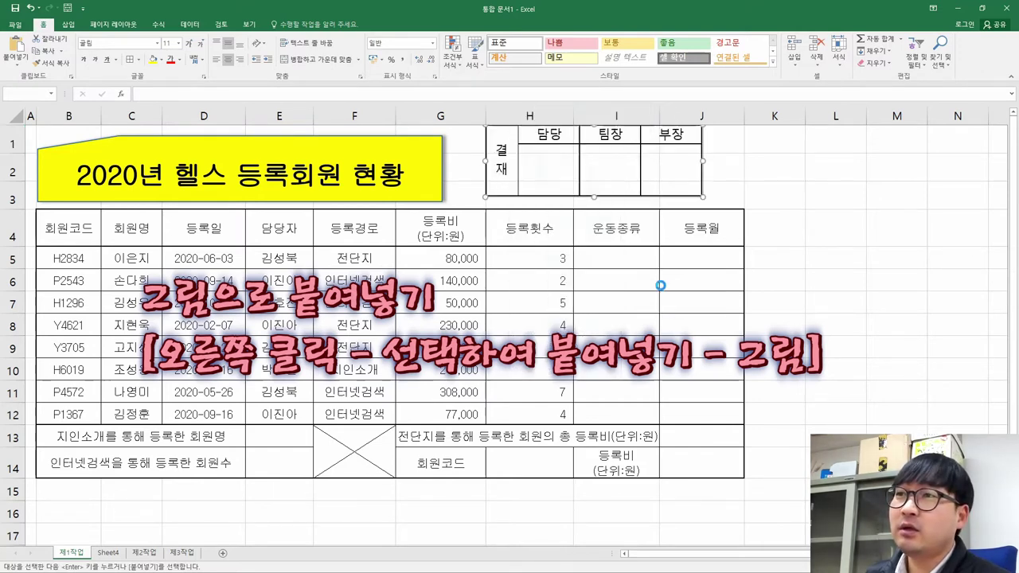
- Move the approval box picture above the table and align its right edge with column J, following the PDF sample
{"action": "mouse_move", "coordinate": [546, 151]}
{"action": "left_mouse_down"}
{"action": "mouse_move", "coordinate": [679, 251]}
{"action": "mouse_move", "coordinate": [577, 246]}
{"action": "mouse_move", "coordinate": [580, 219]}
{"action": "mouse_move", "coordinate": [518, 184]}
{"action": "mouse_move", "coordinate": [531, 161]}
{"action": "left_mouse_up"}
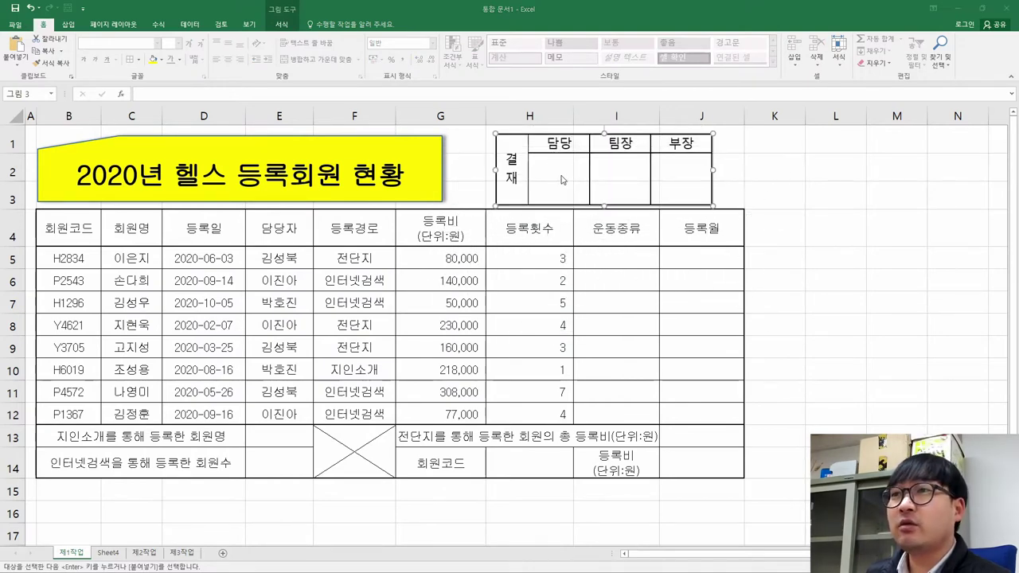
{"action": "key", "text": "alt+Tab"}
{"action": "scroll", "coordinate": [740, 180], "scroll_direction": "up", "scroll_amount": 5}
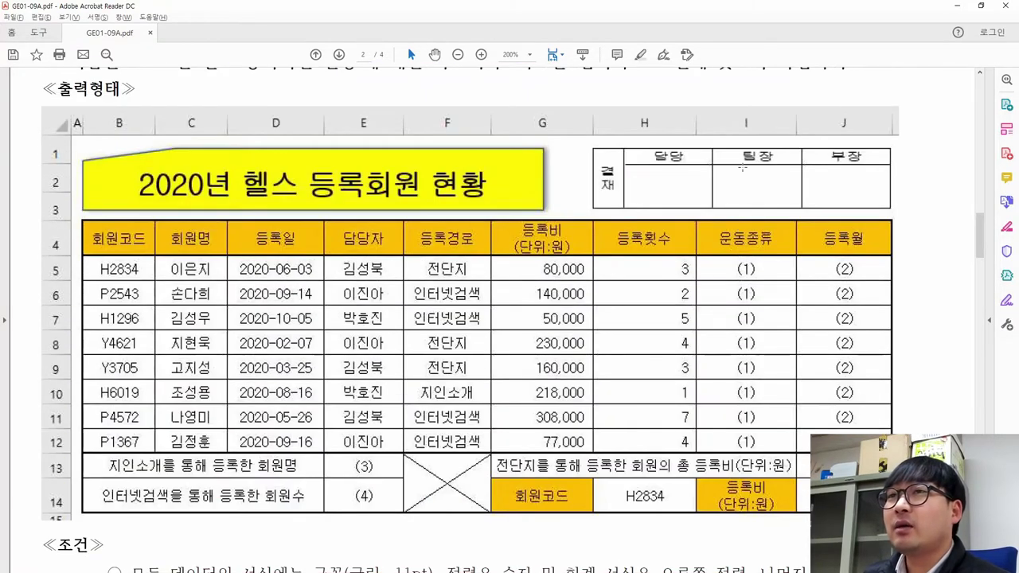
{"action": "key", "text": "alt+Tab"}
{"action": "left_click_drag", "start_coordinate": [654, 164], "coordinate": [687, 164]}
- Widen the approval box picture leftward so it spans columns H to J as in the PDF sample
{"action": "key", "text": "alt+Tab"}
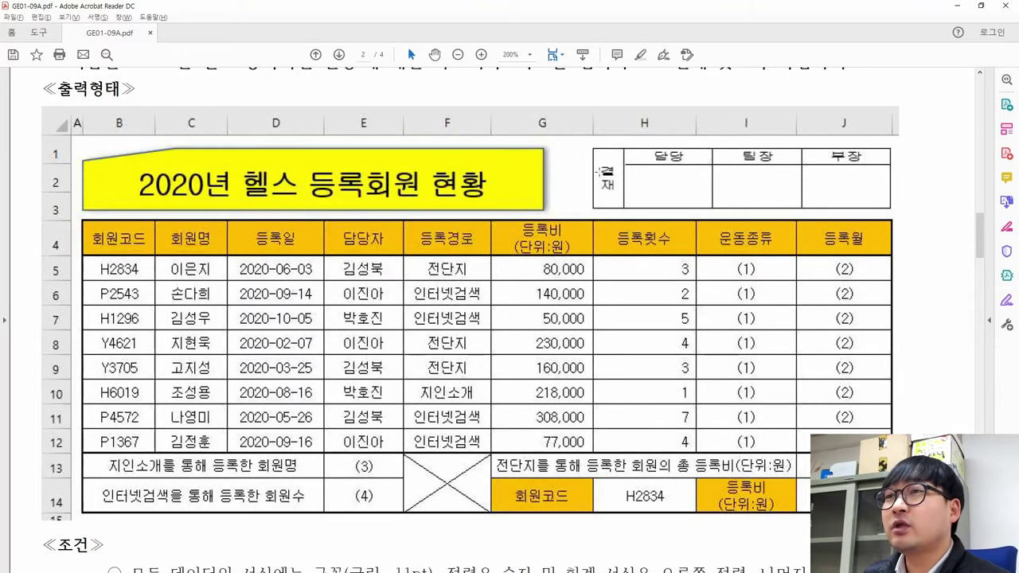
{"action": "key", "text": "alt+Tab"}
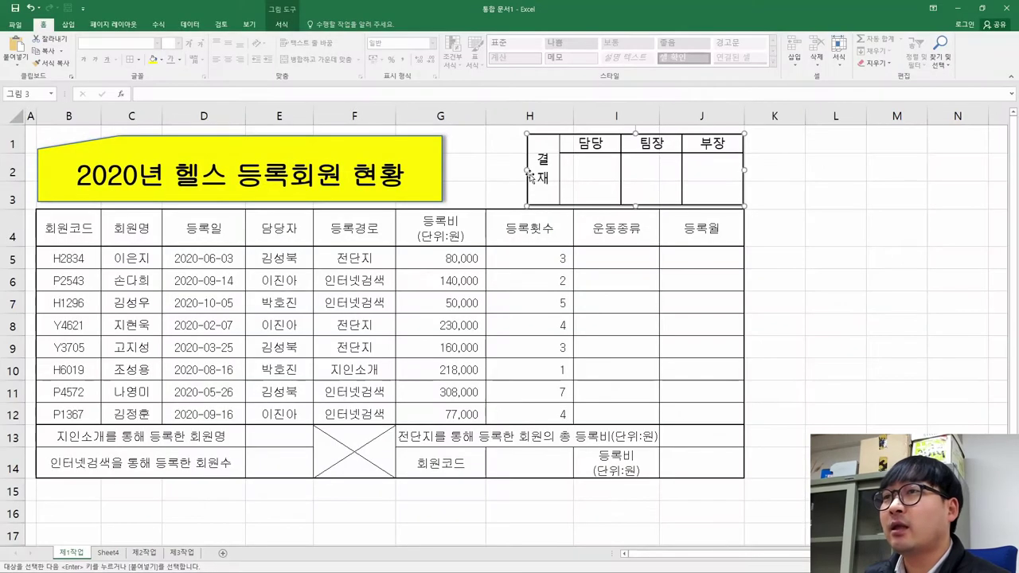
{"action": "left_click_drag", "start_coordinate": [492, 169], "coordinate": [489, 169]}
{"action": "key", "text": "alt+Tab"}
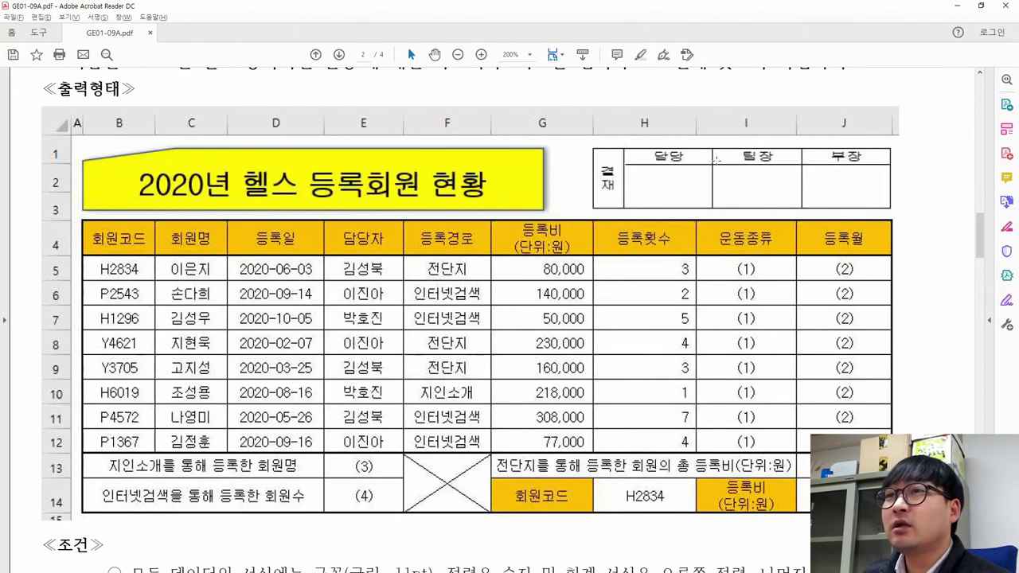
{"action": "key", "text": "alt+Tab"}
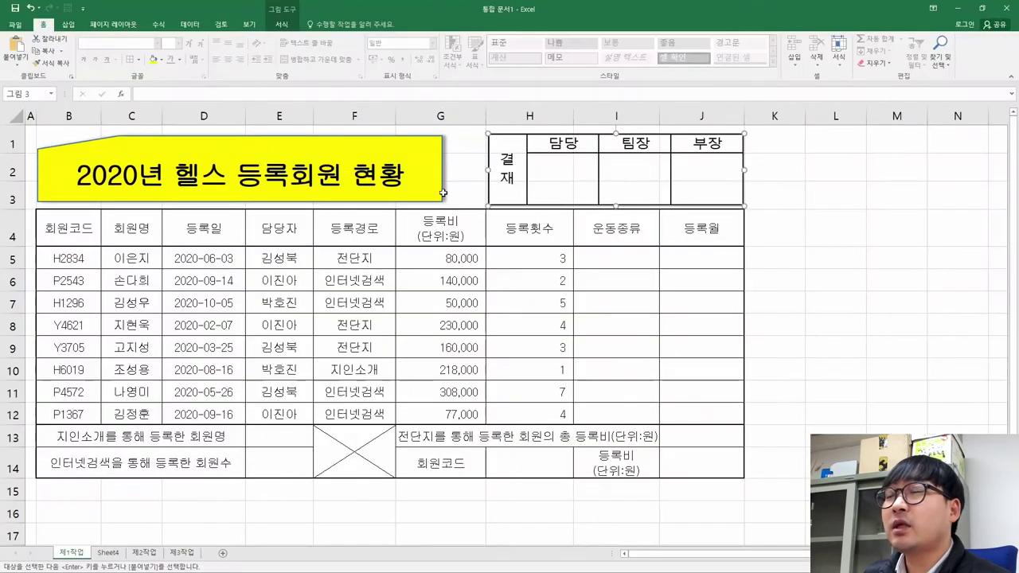
- Shorten the approval box picture from its top and bottom edges to match the height of the yellow title shape
{"action": "left_click_drag", "start_coordinate": [616, 206], "coordinate": [617, 202]}
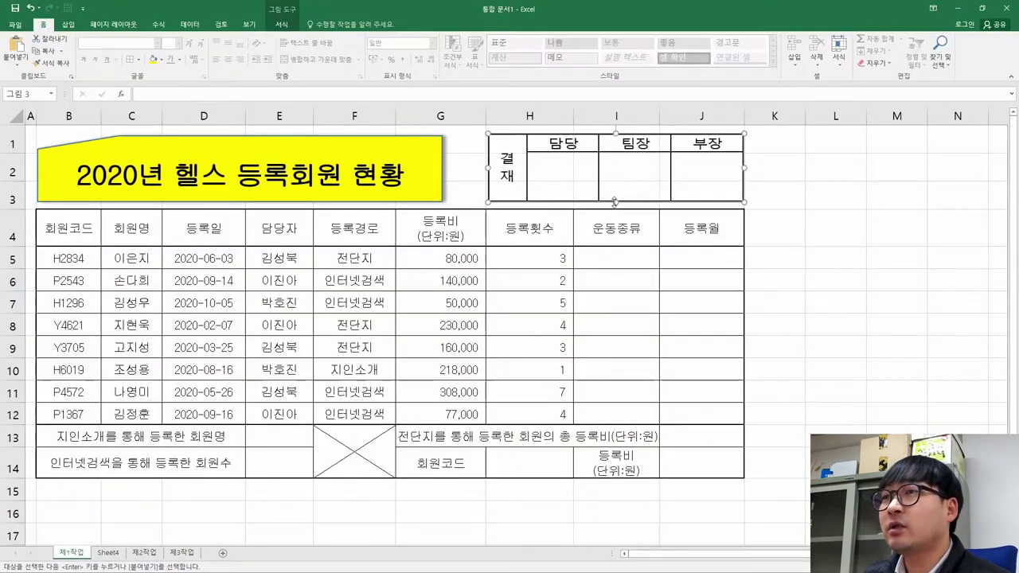
{"action": "left_click_drag", "start_coordinate": [616, 133], "coordinate": [615, 136]}
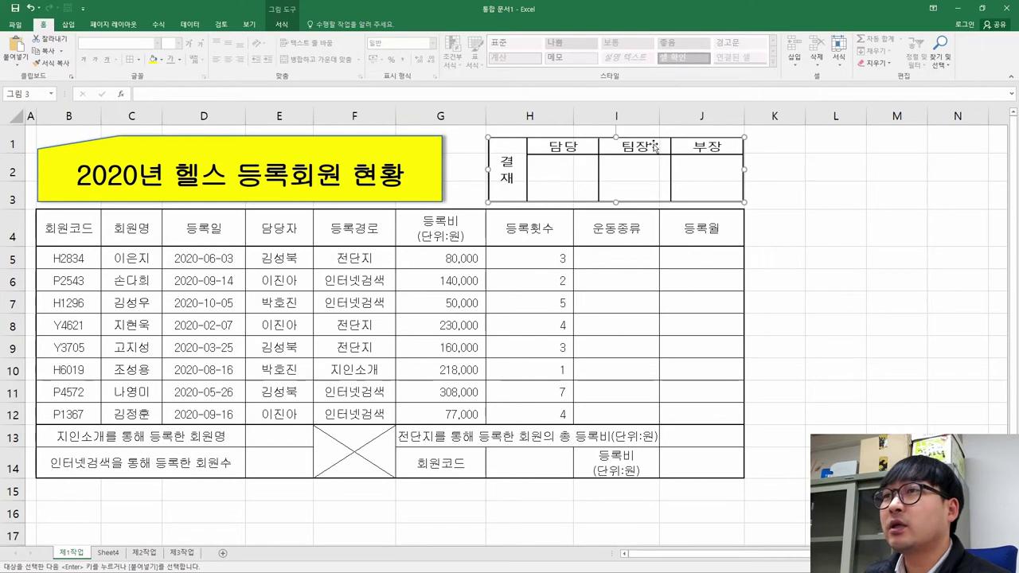
{"action": "left_click", "coordinate": [826, 195]}
{"action": "key", "text": "alt+Tab"}
{"action": "key", "text": "alt+Tab"}
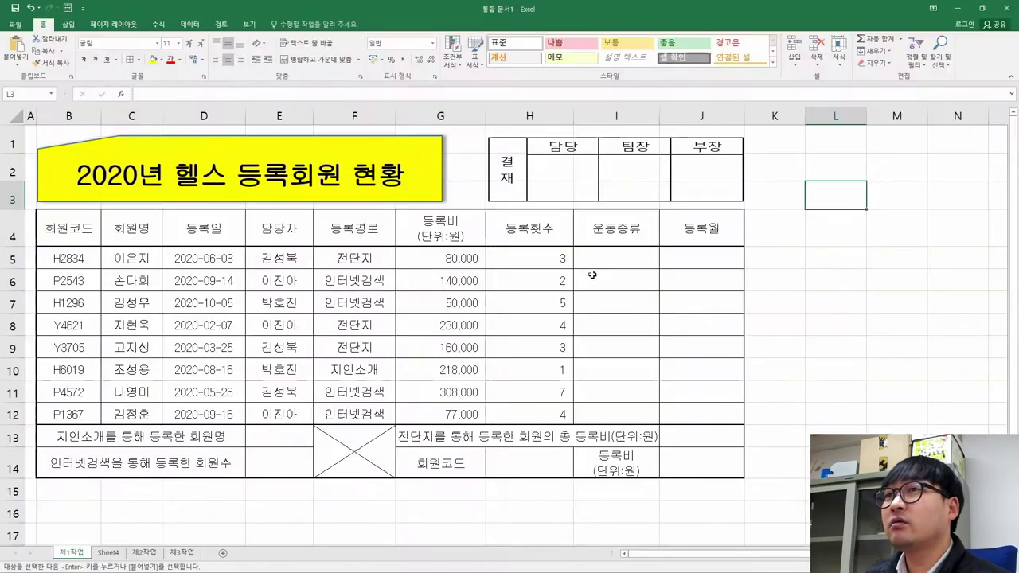
- Fine-tune the approval box picture's left edge to sit on the left border of column H
{"action": "left_click", "coordinate": [508, 177]}
{"action": "left_click_drag", "start_coordinate": [486, 169], "coordinate": [483, 169]}
{"action": "left_click", "coordinate": [597, 263]}
- Compare the worksheet's title and approval box layout with the sample output in the PDF
{"action": "key", "text": "alt+Tab"}
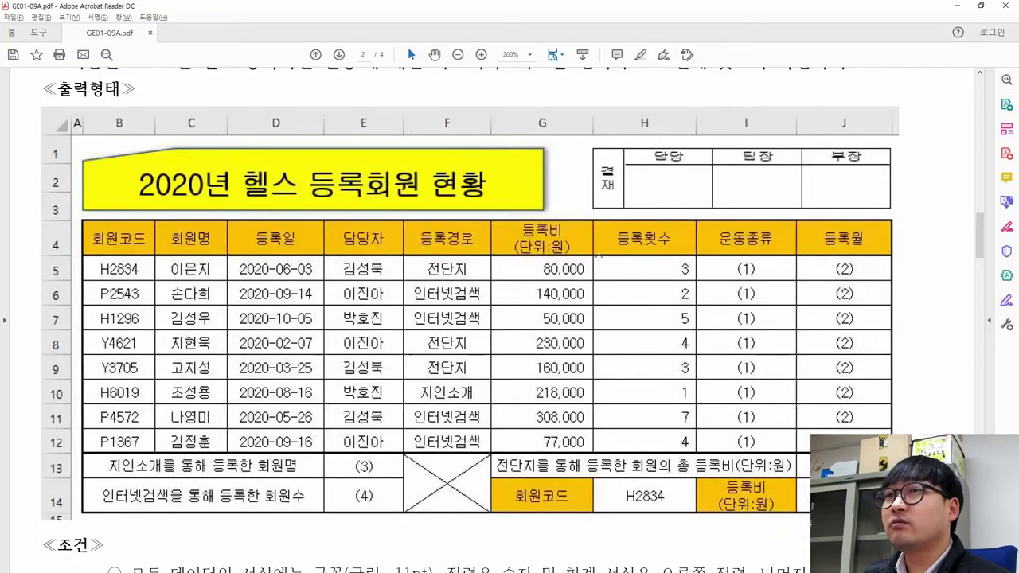
{"action": "key", "text": "alt+Tab"}
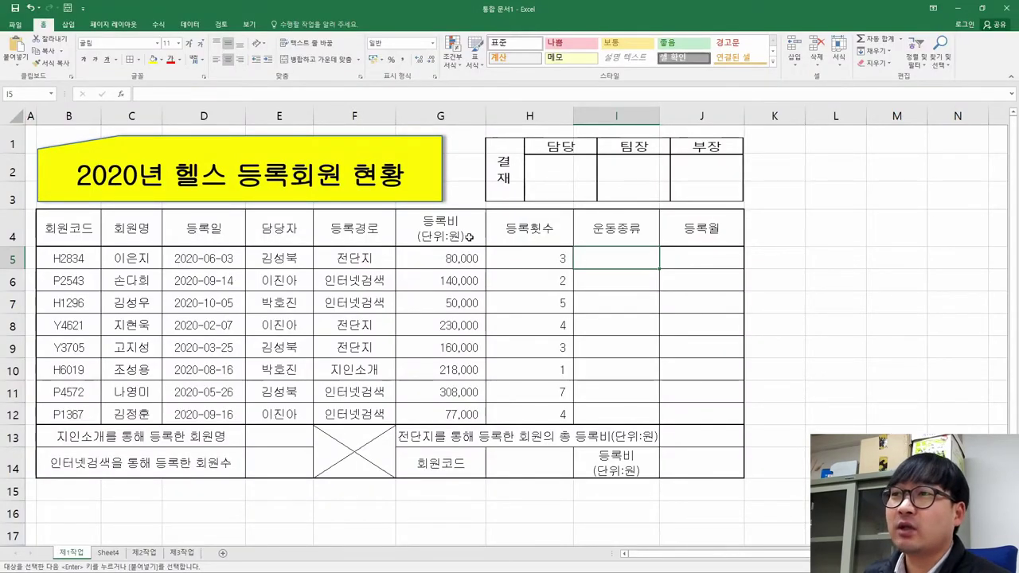
{"action": "key", "text": "alt+Tab"}
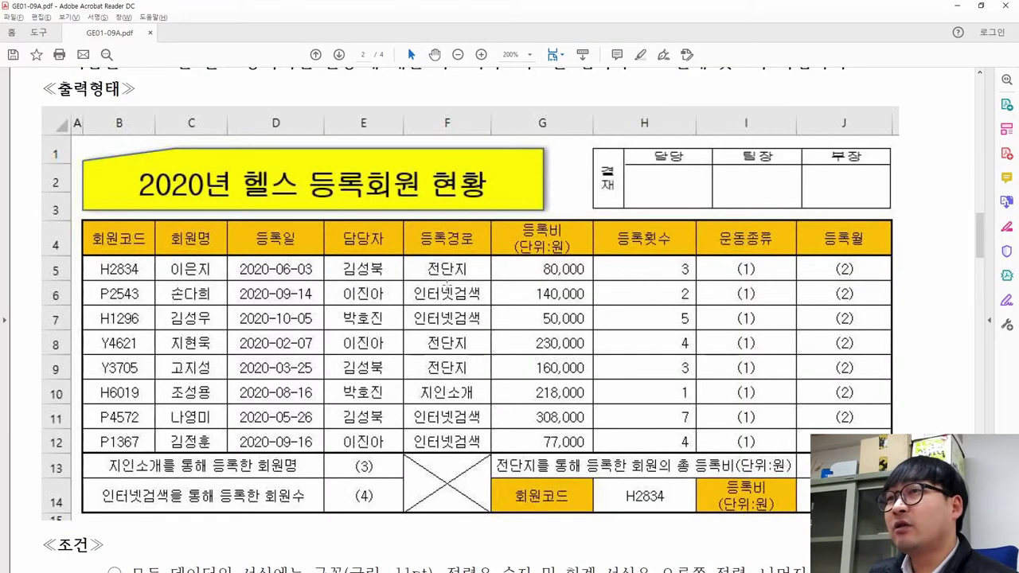
{"action": "key", "text": "alt+Tab"}
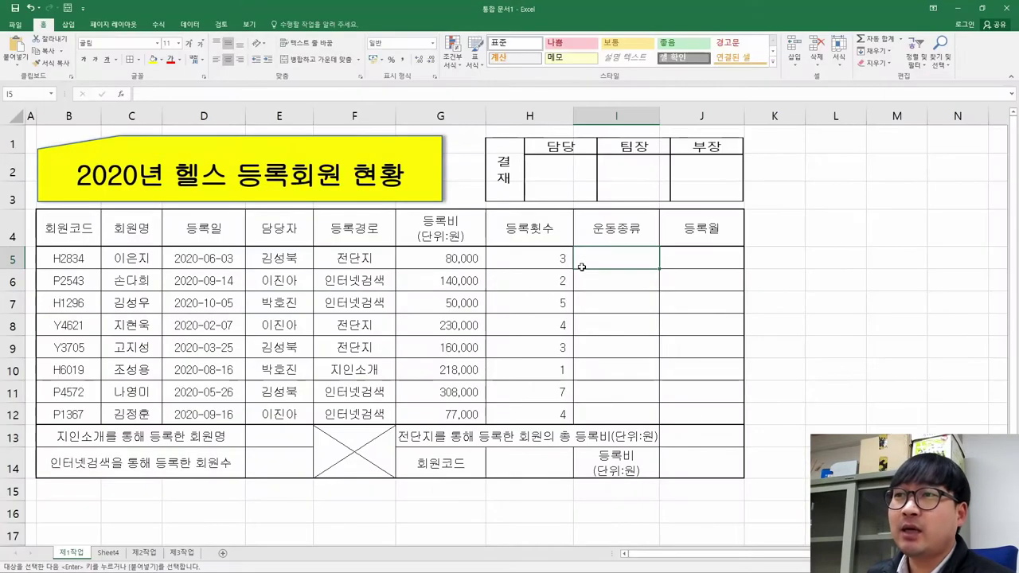
{"action": "key", "text": "alt+Tab"}
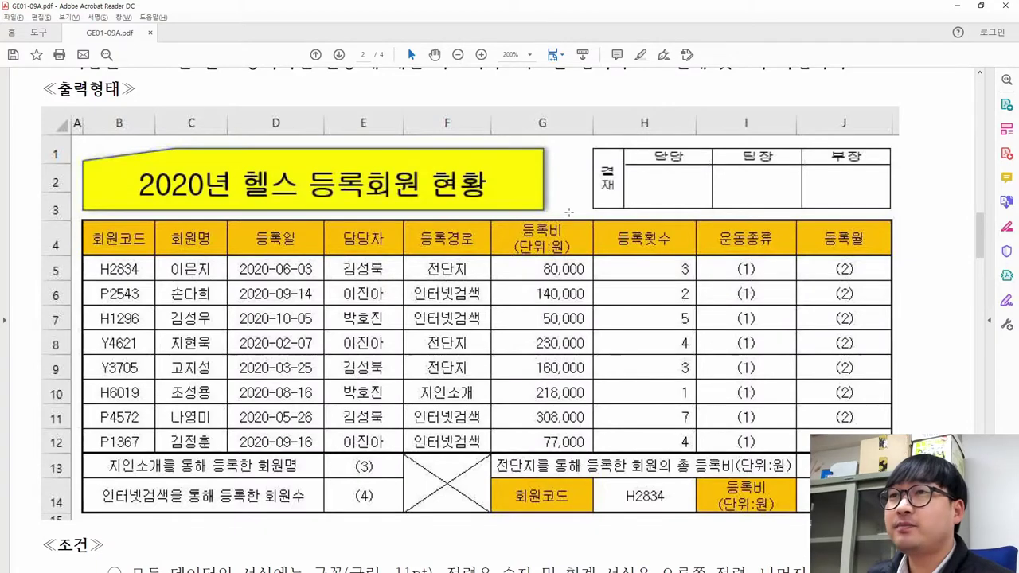
{"action": "key", "text": "alt+Tab"}
{"action": "key", "text": "alt+Tab"}
- Strike through the PDF condition on pasting the approval box as a picture and select its '단, 원본 삭제' note
{"action": "scroll", "coordinate": [171, 351], "scroll_direction": "down", "scroll_amount": 3}
{"action": "left_click_drag", "start_coordinate": [131, 338], "coordinate": [814, 341]}
{"action": "left_click", "coordinate": [754, 359]}
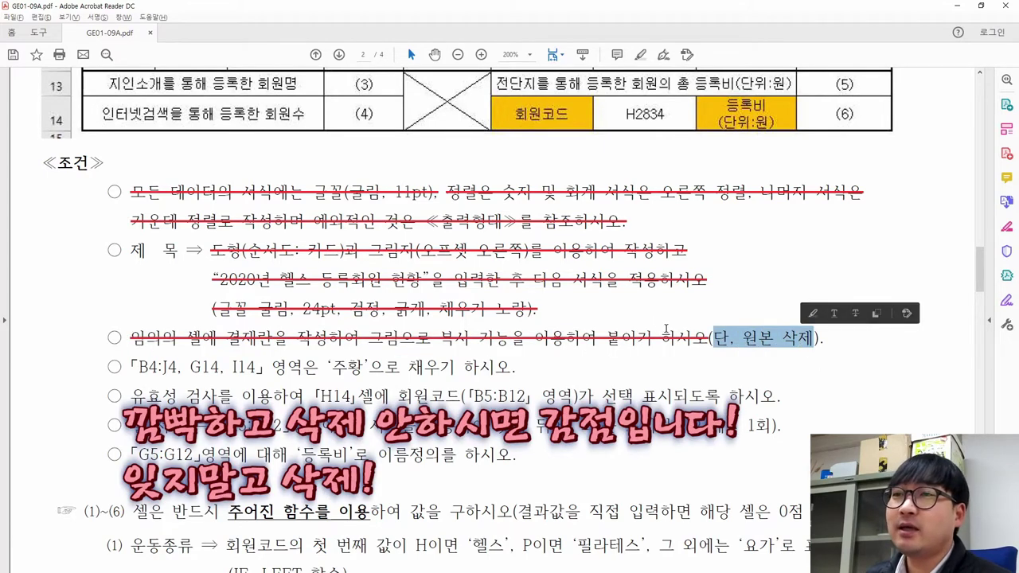
- Delete Sheet4 with the original approval box from the Excel workbook and return to the 제1작업 sheet
{"action": "key", "text": "alt+Tab"}
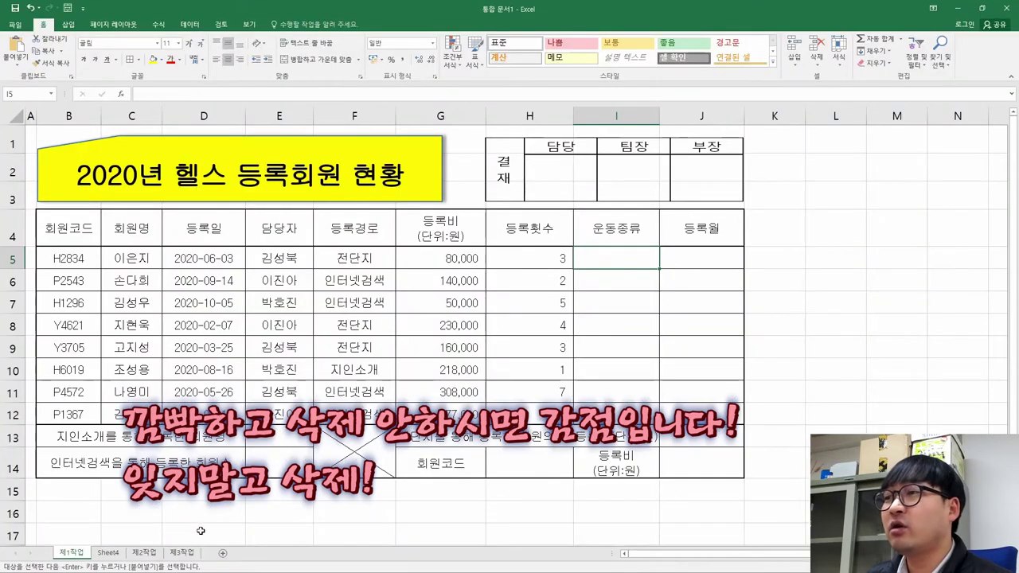
{"action": "left_click", "coordinate": [110, 553]}
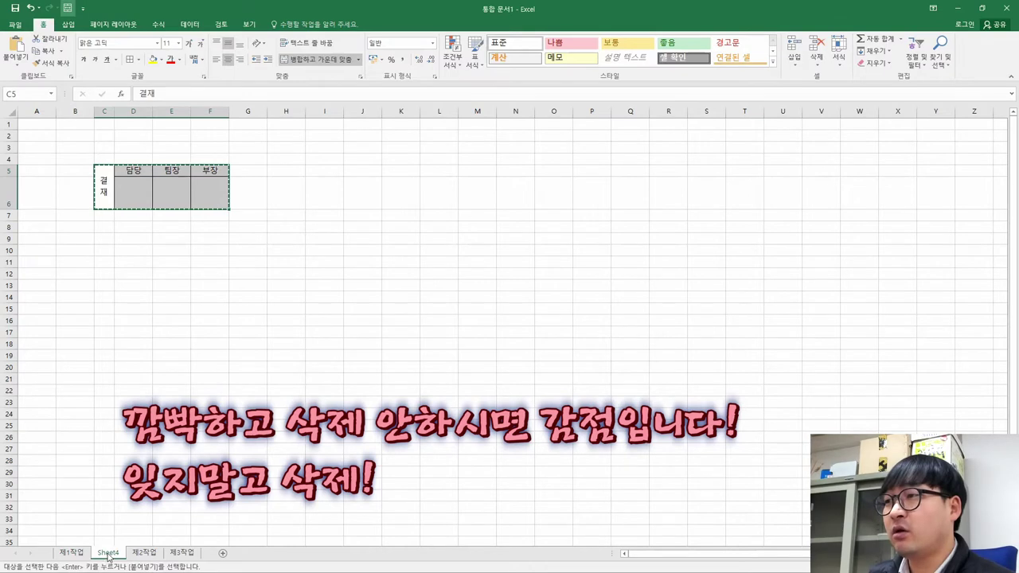
{"action": "right_click", "coordinate": [110, 555]}
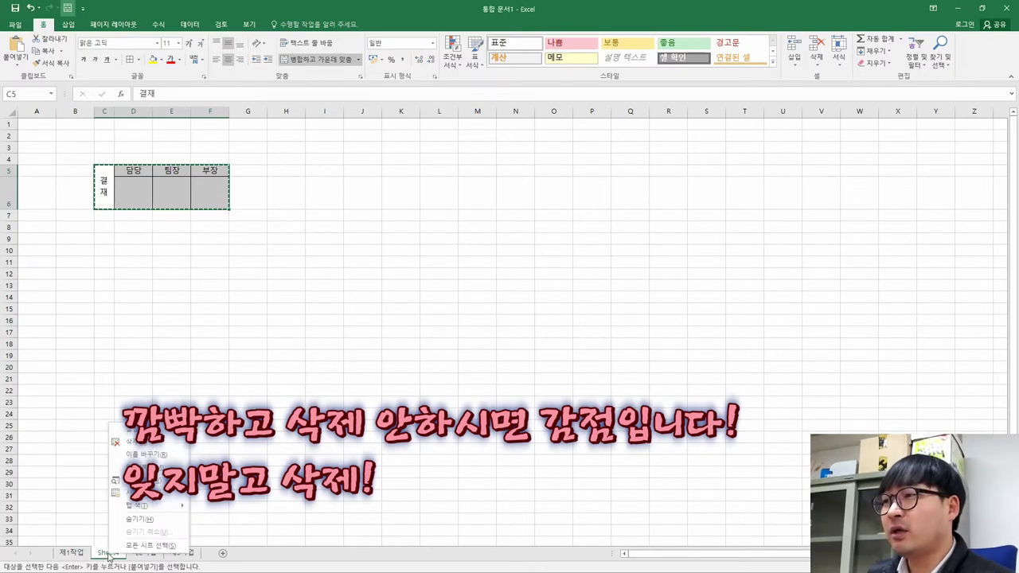
{"action": "left_click", "coordinate": [134, 442]}
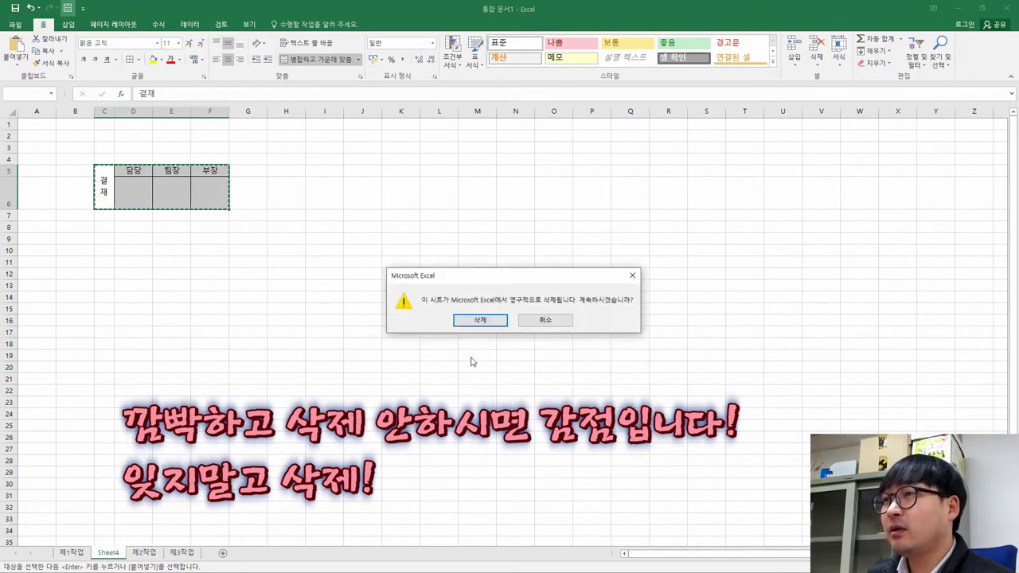
{"action": "left_click", "coordinate": [479, 321]}
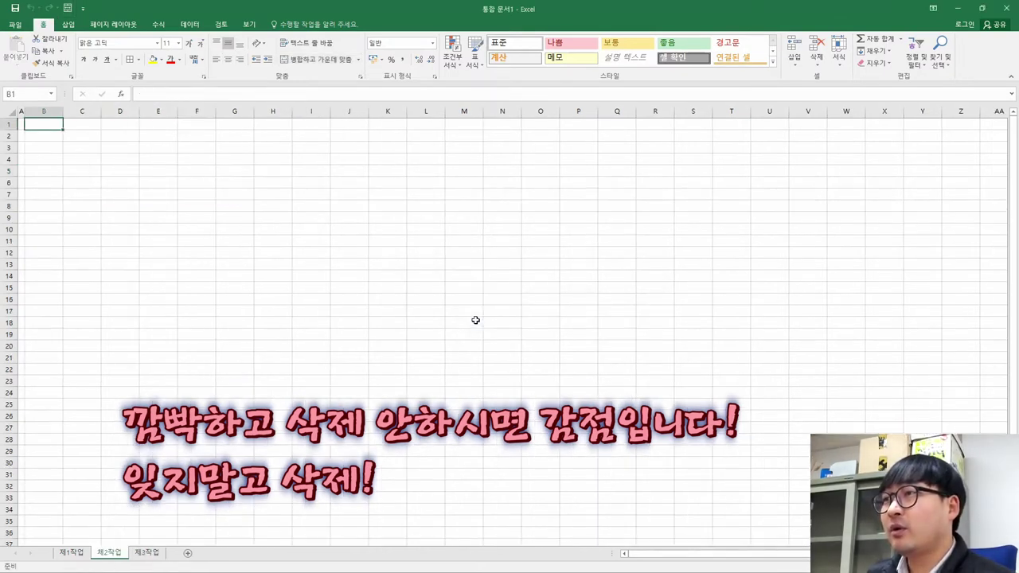
{"action": "left_click", "coordinate": [71, 552]}
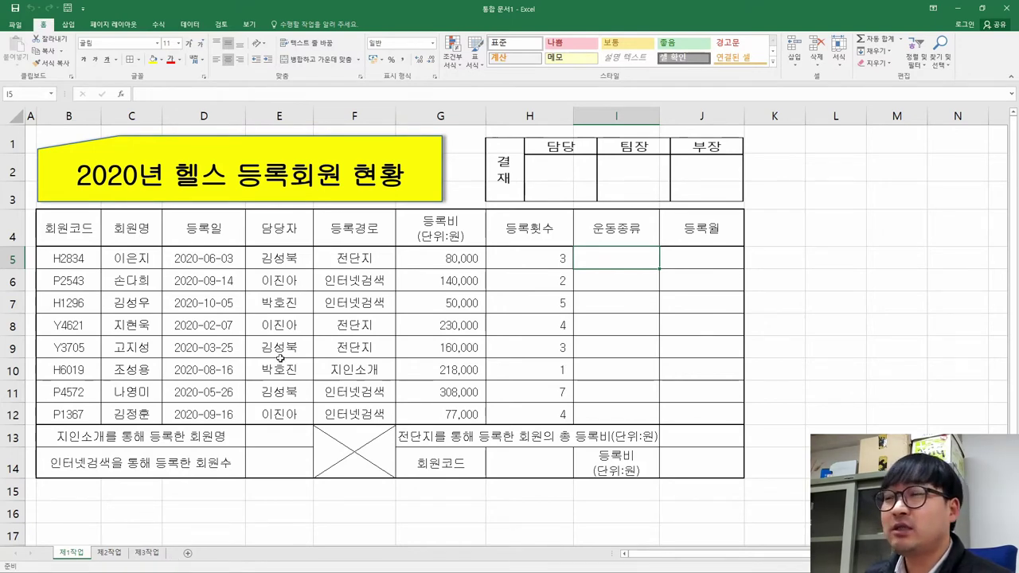
- Strike through the selected '단, 원본 삭제' note in the GE01-09A.pdf conditions
{"action": "key", "text": "alt+Tab"}
{"action": "right_click", "coordinate": [772, 342]}
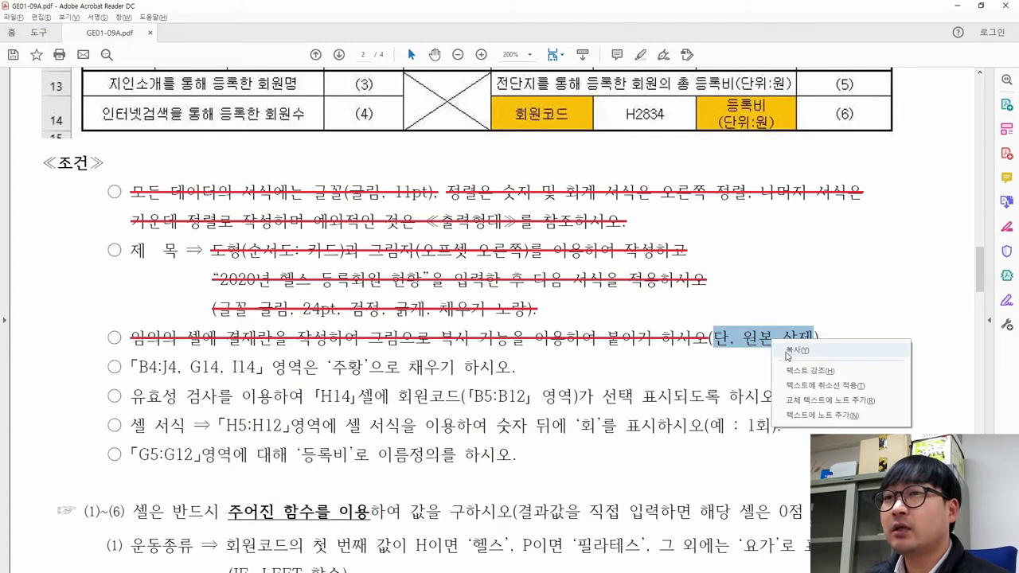
{"action": "left_click", "coordinate": [796, 387]}
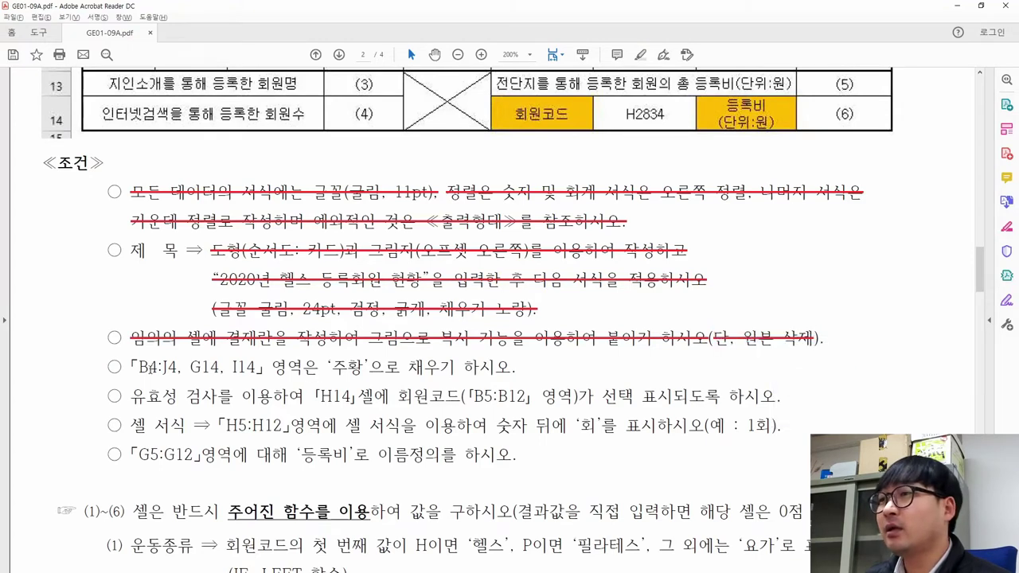
- Examine the PDF's orange-fill condition and the matching shaded cells B4:J4, G14 and I14 in the sample output
{"action": "left_click_drag", "start_coordinate": [128, 367], "coordinate": [451, 376]}
{"action": "scroll", "coordinate": [430, 378], "scroll_direction": "up", "scroll_amount": 6}
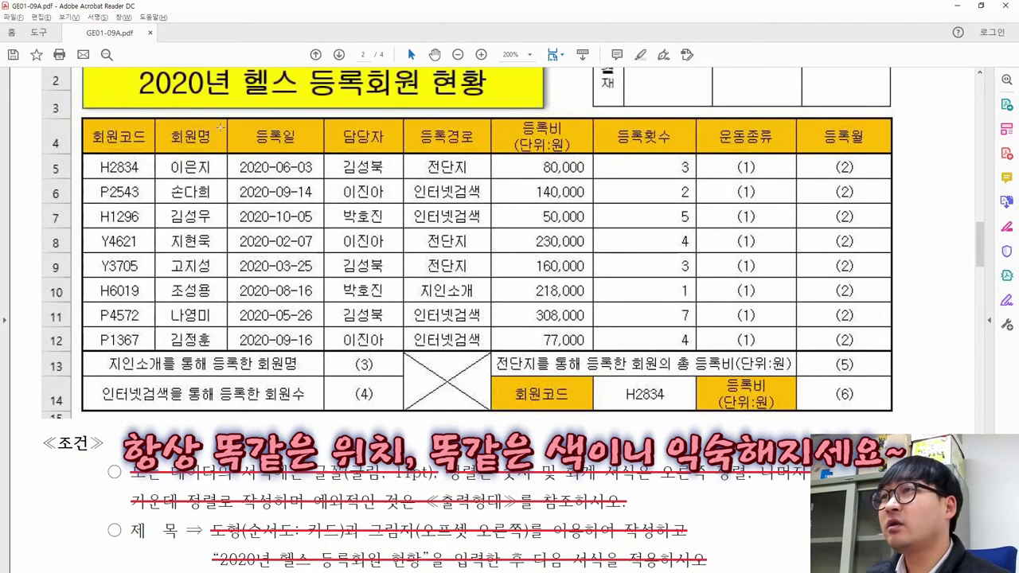
{"action": "left_click_drag", "start_coordinate": [110, 128], "coordinate": [855, 137]}
{"action": "left_click", "coordinate": [581, 401], "text": "shift"}
{"action": "left_click_drag", "start_coordinate": [581, 400], "coordinate": [470, 353]}
{"action": "left_click", "coordinate": [413, 380]}
{"action": "key", "text": "ctrl+c"}
- Switch to the Excel workbook and fill the header cells B4:J4 with the standard color 주황
{"action": "key", "text": "alt+Tab"}
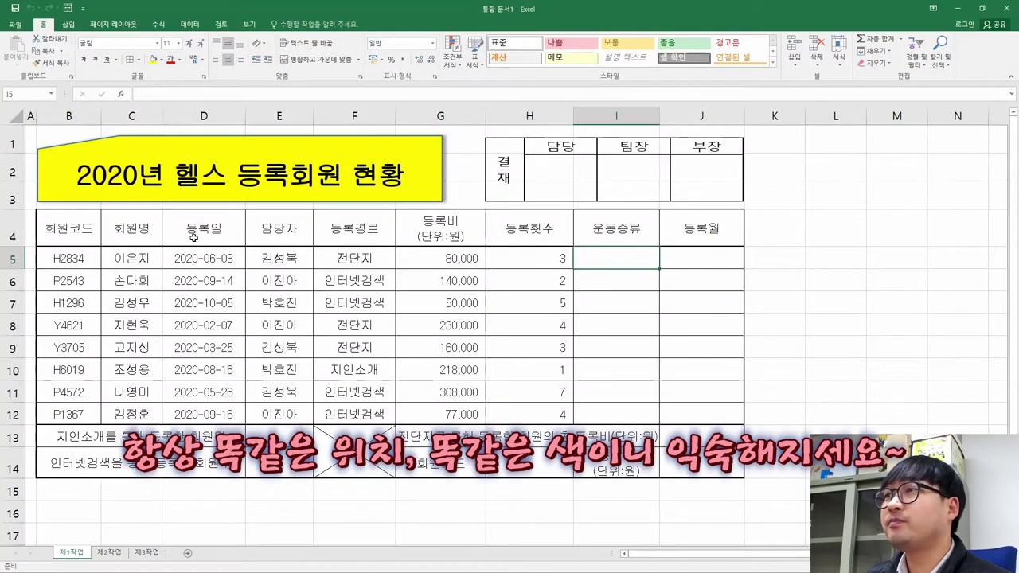
{"action": "left_click_drag", "start_coordinate": [89, 230], "coordinate": [712, 229]}
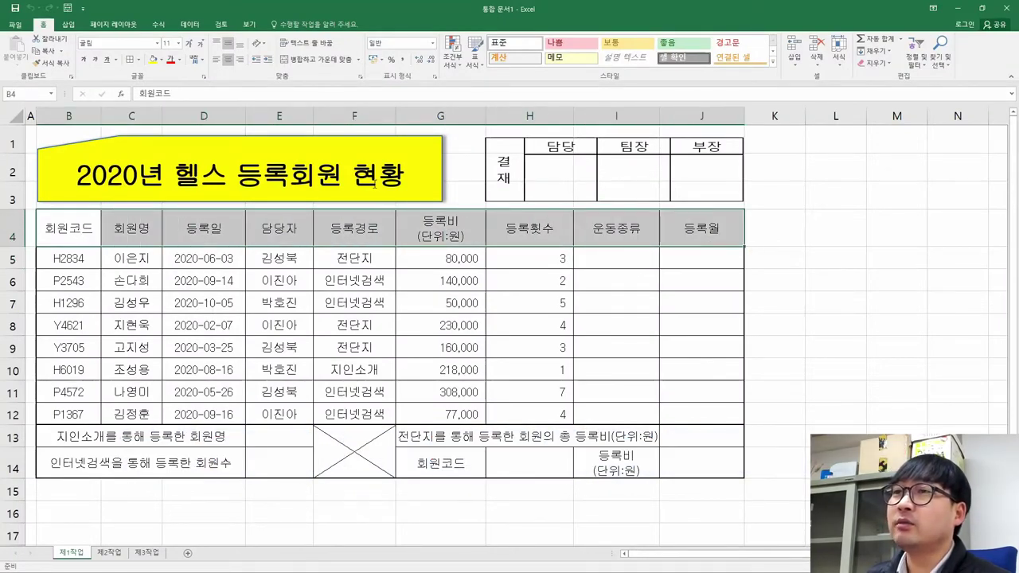
{"action": "key", "text": "ctrl+q"}
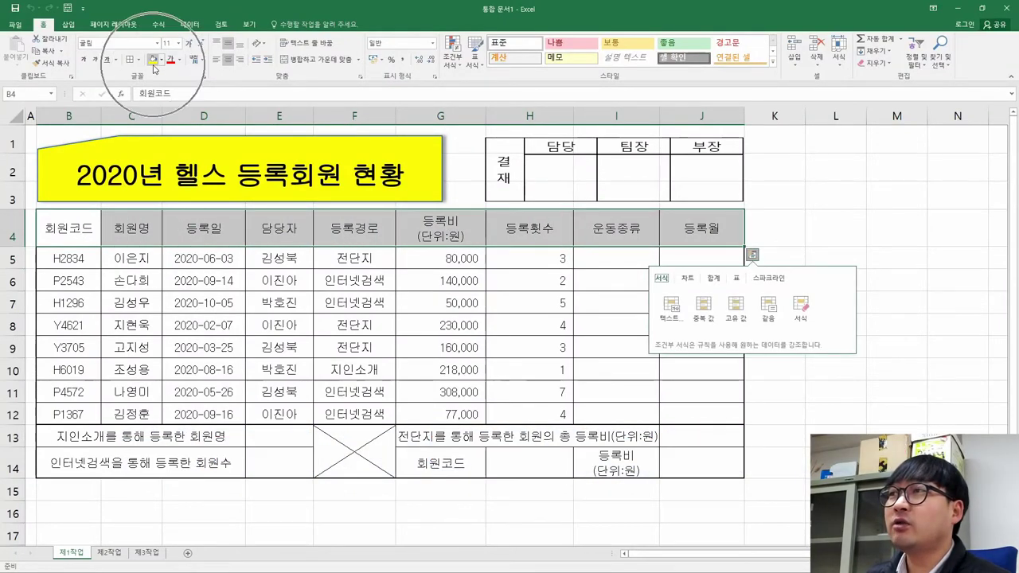
{"action": "left_click", "coordinate": [162, 60]}
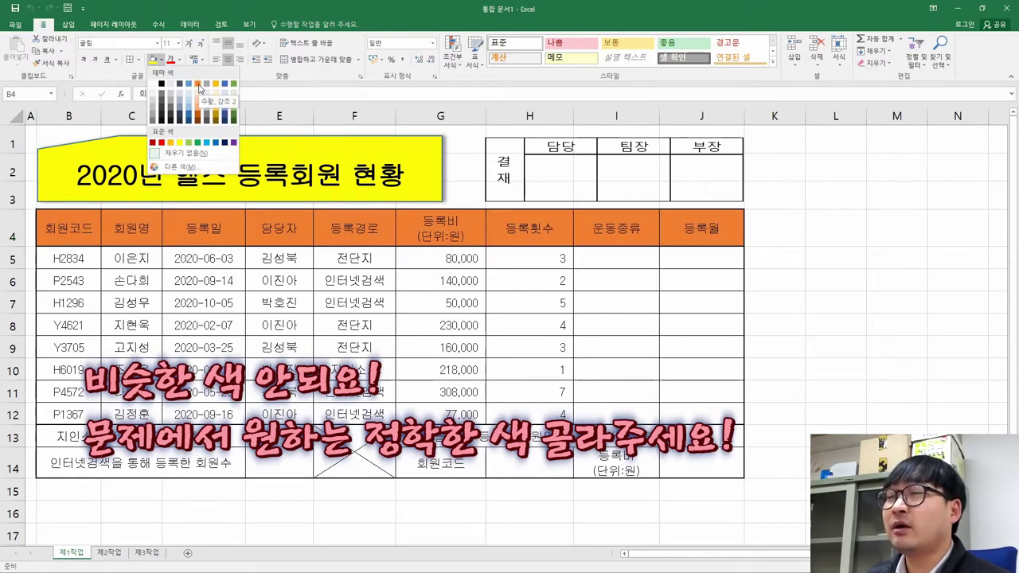
{"action": "left_click", "coordinate": [169, 143]}
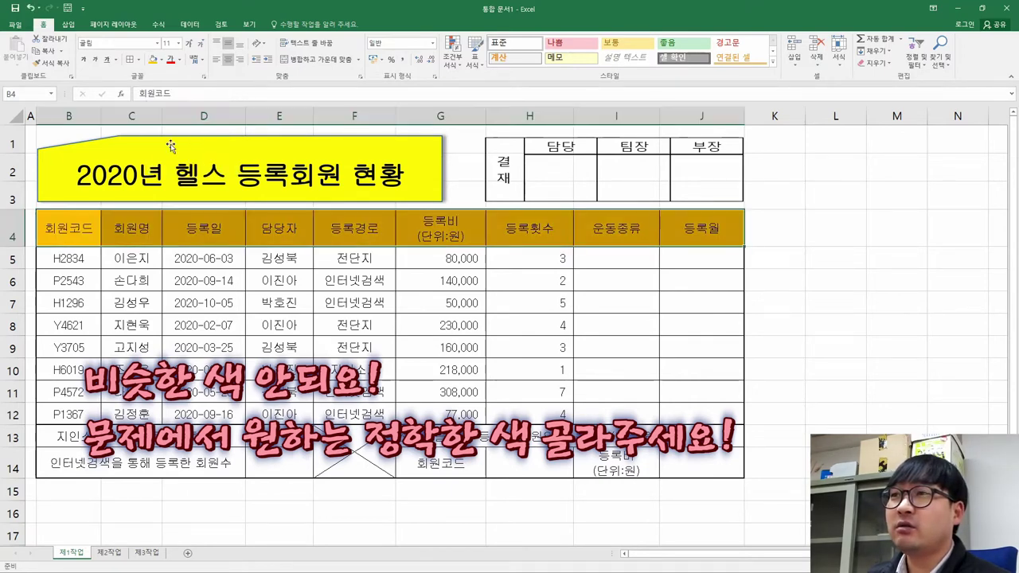
- Fill cells G14 (회원코드) and I14 (등록비) with the same orange as the header row
{"action": "left_click", "coordinate": [462, 467]}
{"action": "left_click", "coordinate": [157, 63]}
{"action": "left_click", "coordinate": [616, 462]}
{"action": "left_click", "coordinate": [157, 62]}
- Compare the worksheet with the PDF sample output, checking the orange cells and how the G13 label fits its merged cell
{"action": "key", "text": "alt+Tab"}
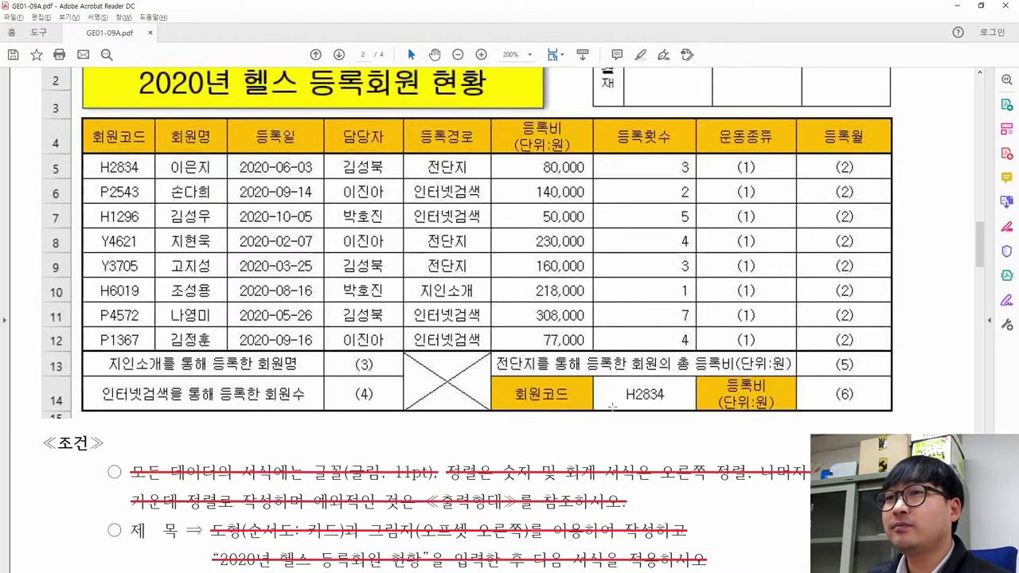
{"action": "key", "text": "alt+Tab"}
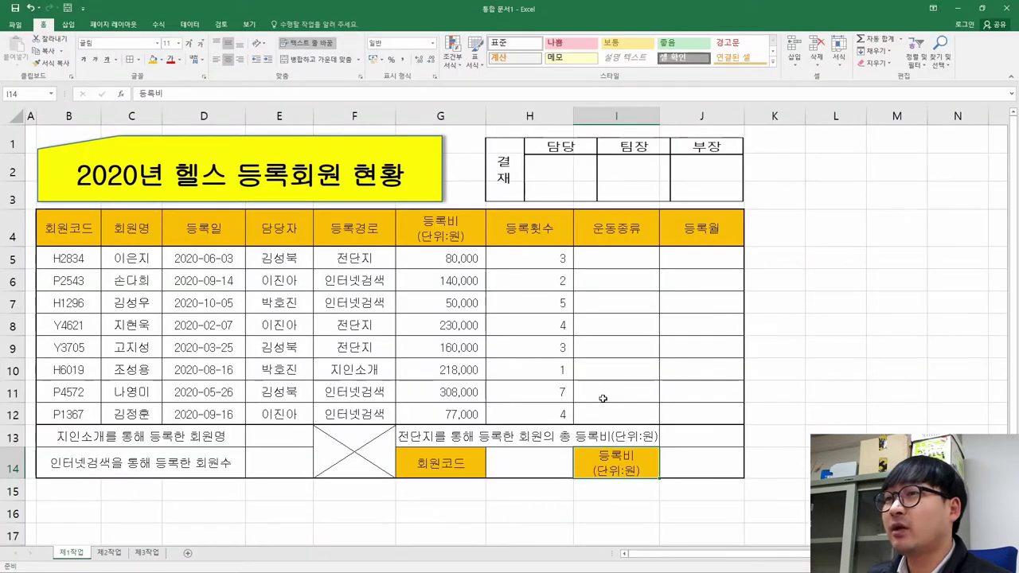
{"action": "key", "text": "alt+Tab"}
{"action": "scroll", "coordinate": [510, 319], "scroll_direction": "down", "scroll_amount": 6}
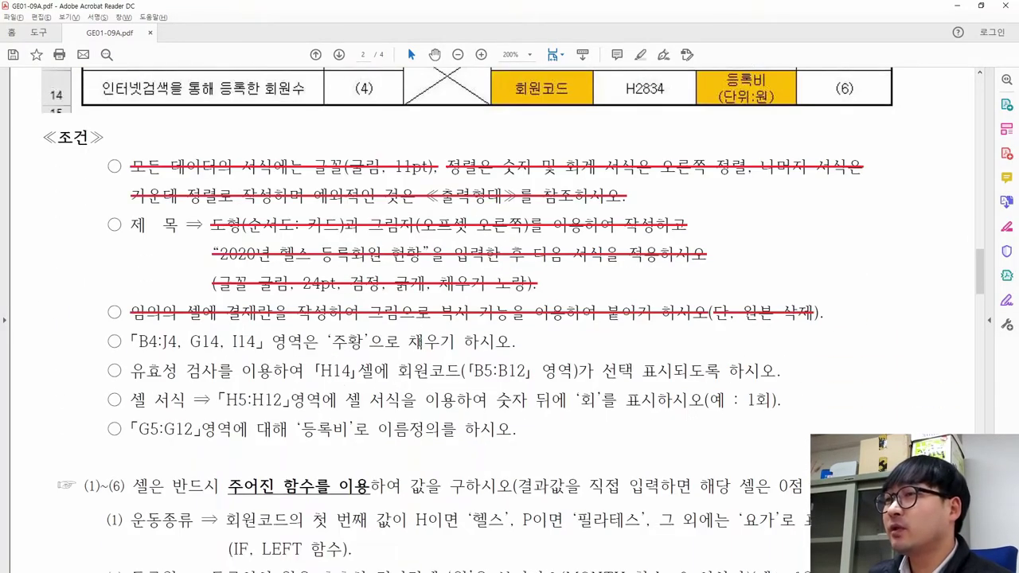
{"action": "scroll", "coordinate": [570, 237], "scroll_direction": "up", "scroll_amount": 4}
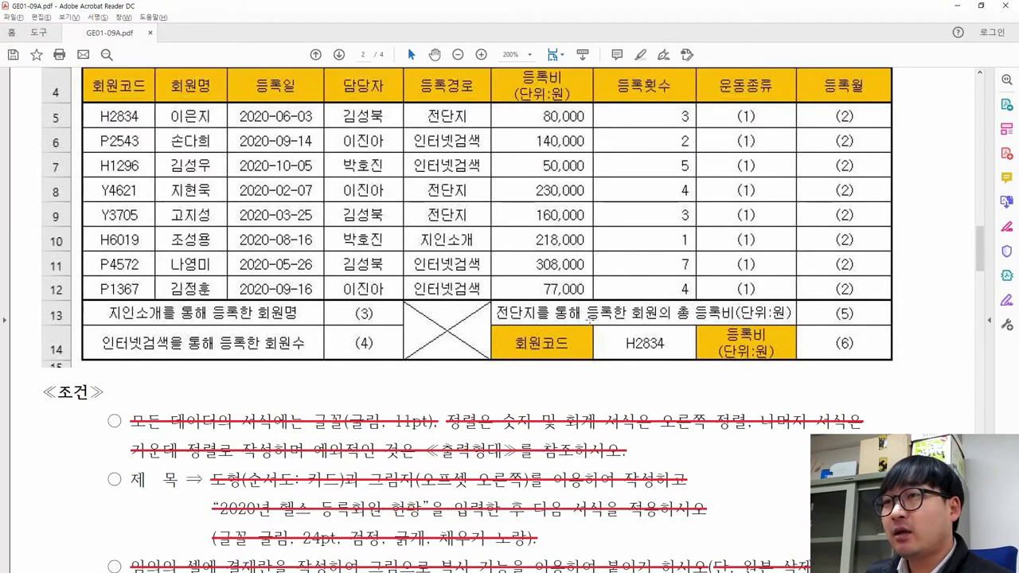
{"action": "key", "text": "alt+Tab"}
{"action": "left_click", "coordinate": [407, 442]}
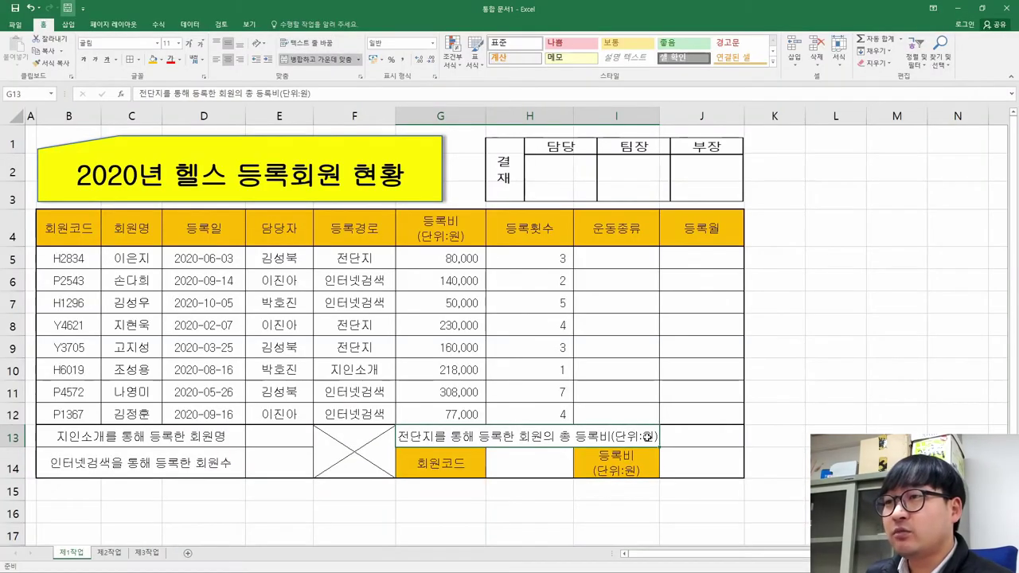
{"action": "key", "text": "alt+Tab"}
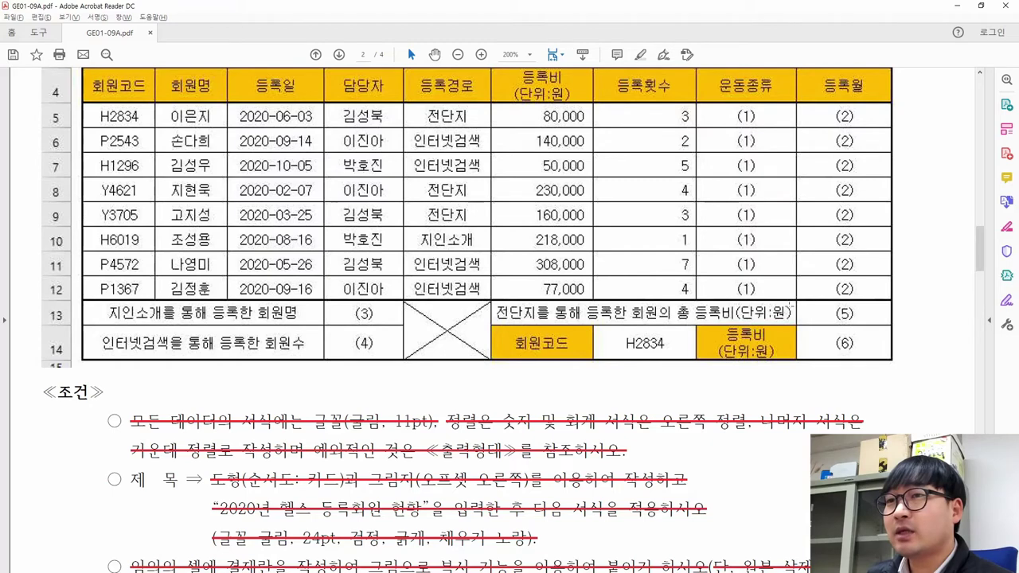
- Widen columns G and H slightly in Excel and realign the approval box picture with the table's outer edge
{"action": "key", "text": "alt+Tab"}
{"action": "left_click_drag", "start_coordinate": [486, 115], "coordinate": [488, 115]}
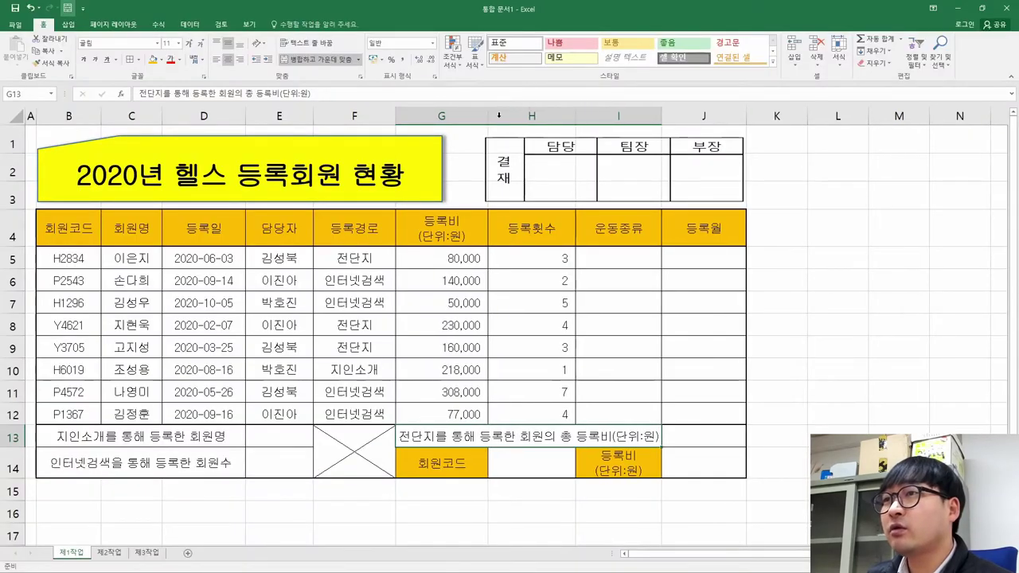
{"action": "left_click_drag", "start_coordinate": [576, 116], "coordinate": [581, 115]}
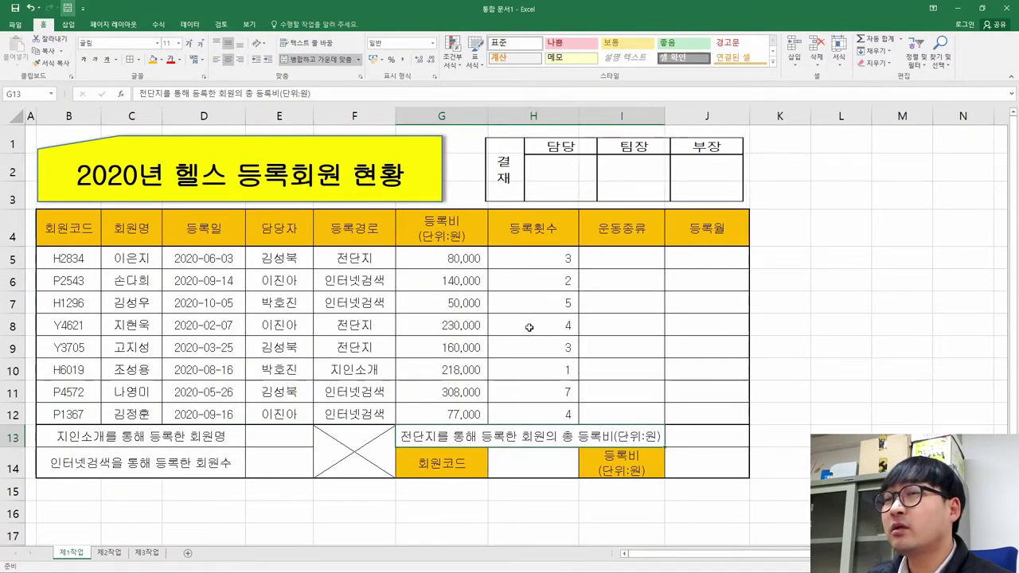
{"action": "left_click_drag", "start_coordinate": [653, 177], "coordinate": [677, 171]}
{"action": "left_click", "coordinate": [458, 371]}
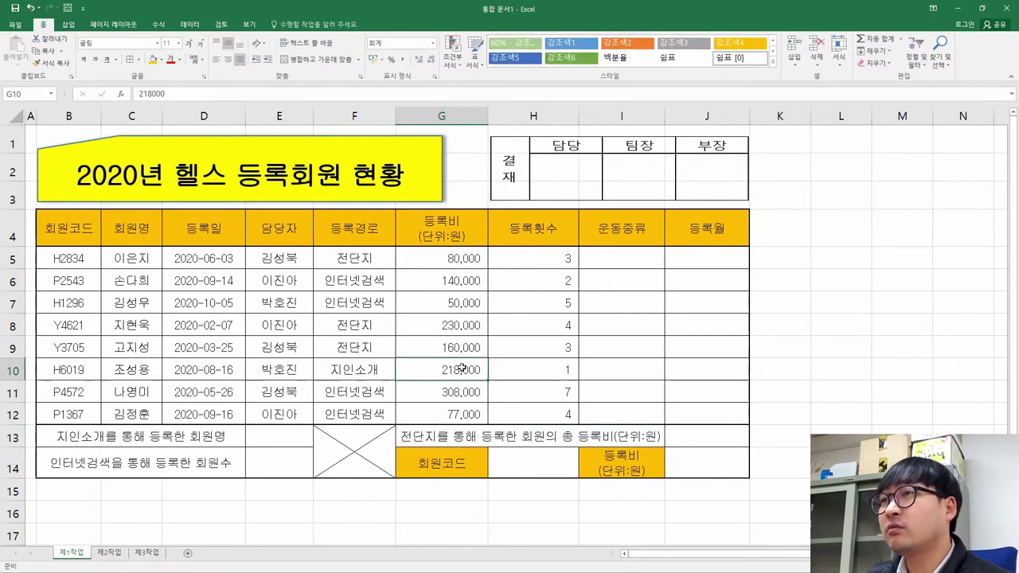
- Strike through the GE01-09A.pdf condition on filling B4:J4, G14 and I14 with '주황'
{"action": "key", "text": "alt+Tab"}
{"action": "scroll", "coordinate": [269, 377], "scroll_direction": "down", "scroll_amount": 5}
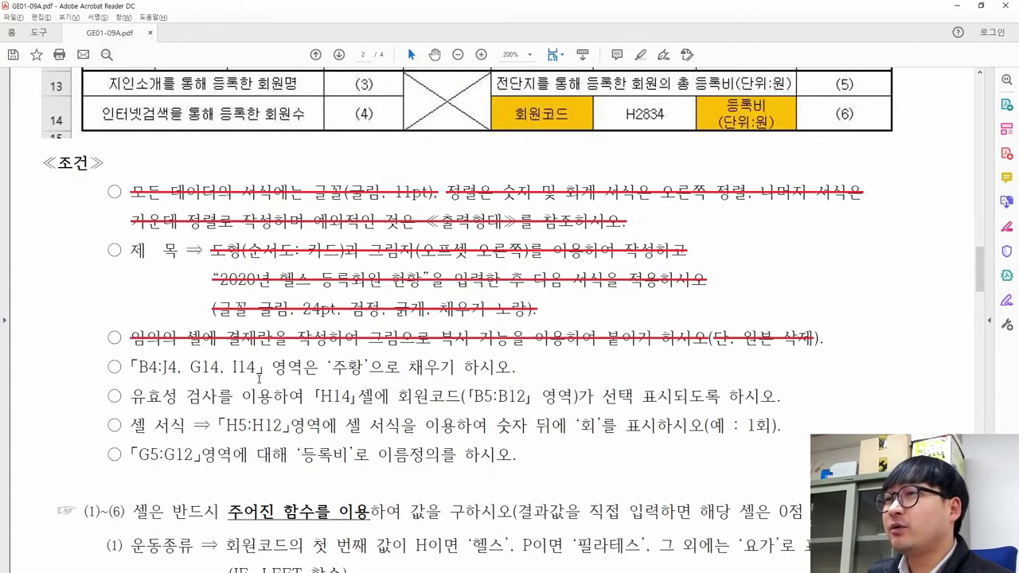
{"action": "left_click_drag", "start_coordinate": [131, 366], "coordinate": [517, 368]}
{"action": "right_click", "coordinate": [465, 370]}
{"action": "left_click", "coordinate": [513, 411]}
- Examine the PDF's data validation condition for H14 and locate that cell in the sample output
{"action": "left_click_drag", "start_coordinate": [131, 396], "coordinate": [360, 397]}
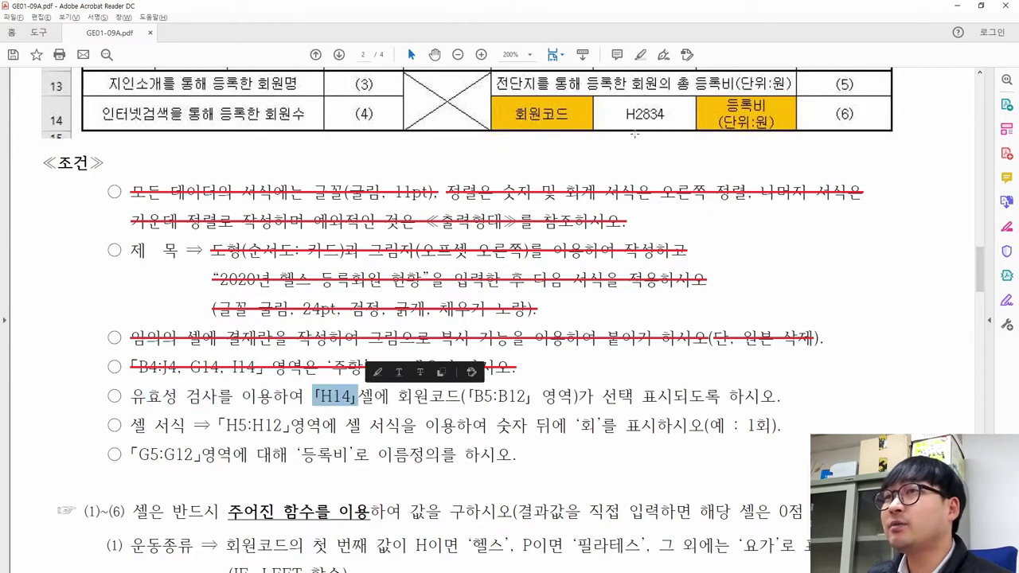
{"action": "double_click", "coordinate": [645, 114]}
{"action": "scroll", "coordinate": [631, 279], "scroll_direction": "up", "scroll_amount": 6}
{"action": "scroll", "coordinate": [632, 279], "scroll_direction": "up", "scroll_amount": 3}
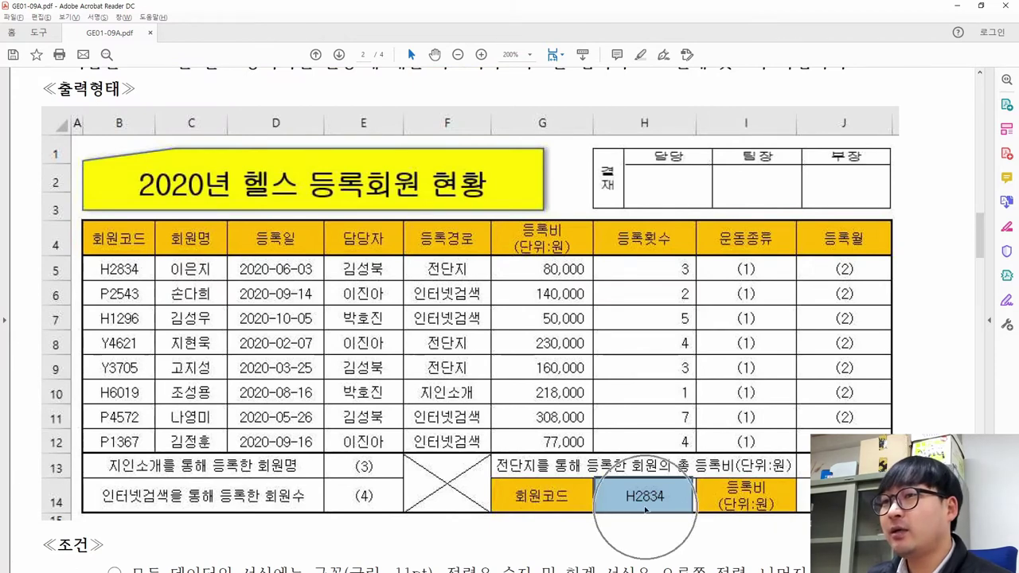
{"action": "scroll", "coordinate": [641, 477], "scroll_direction": "down", "scroll_amount": 2}
{"action": "left_click", "coordinate": [634, 390]}
{"action": "double_click", "coordinate": [641, 395]}
{"action": "left_click", "coordinate": [635, 403]}
- Apply data validation to cell H14 in Excel, allowing a list (목록) with source =$B$5:$B$12
{"action": "key", "text": "alt+Tab"}
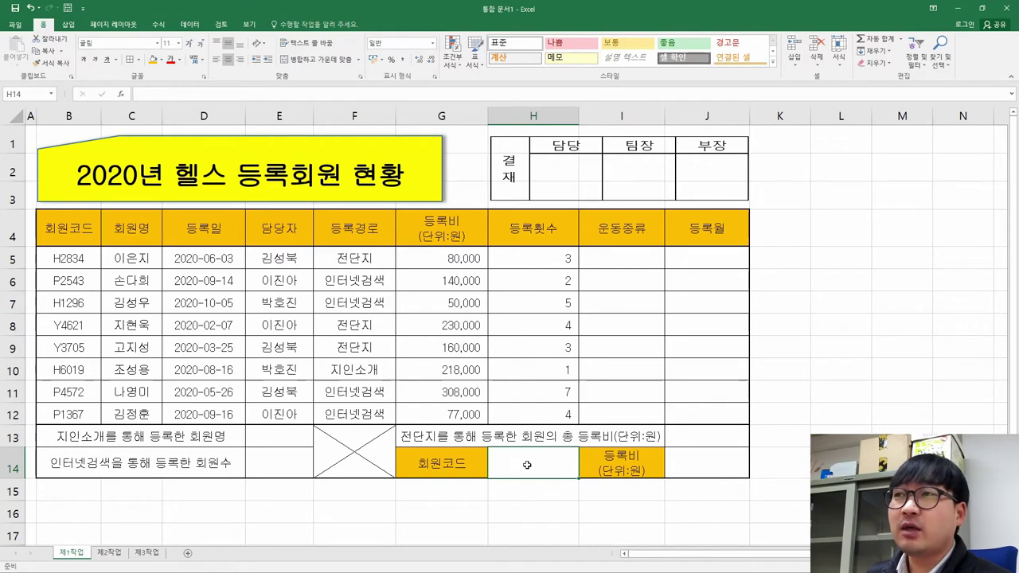
{"action": "left_click", "coordinate": [189, 25]}
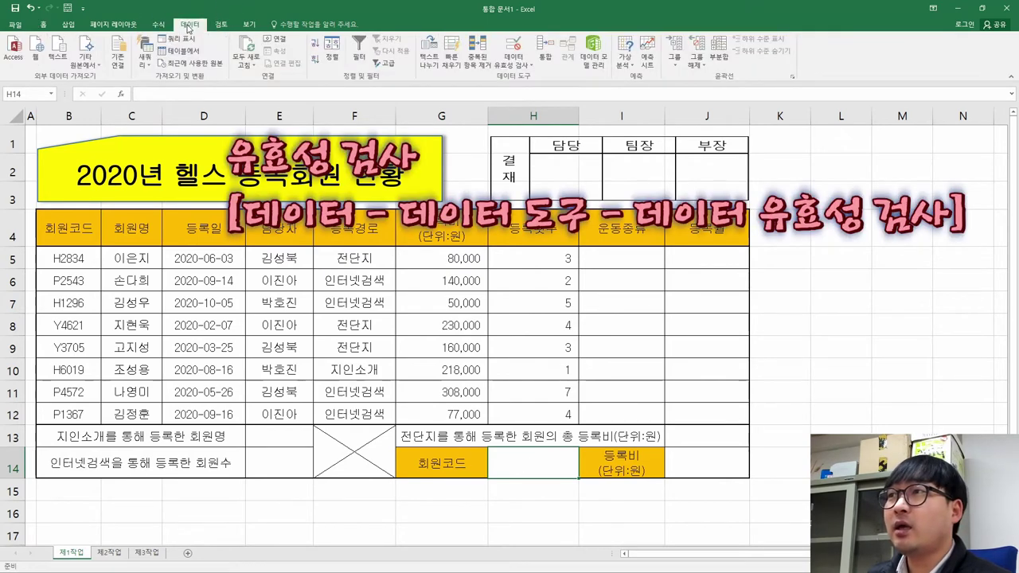
{"action": "left_click", "coordinate": [521, 67]}
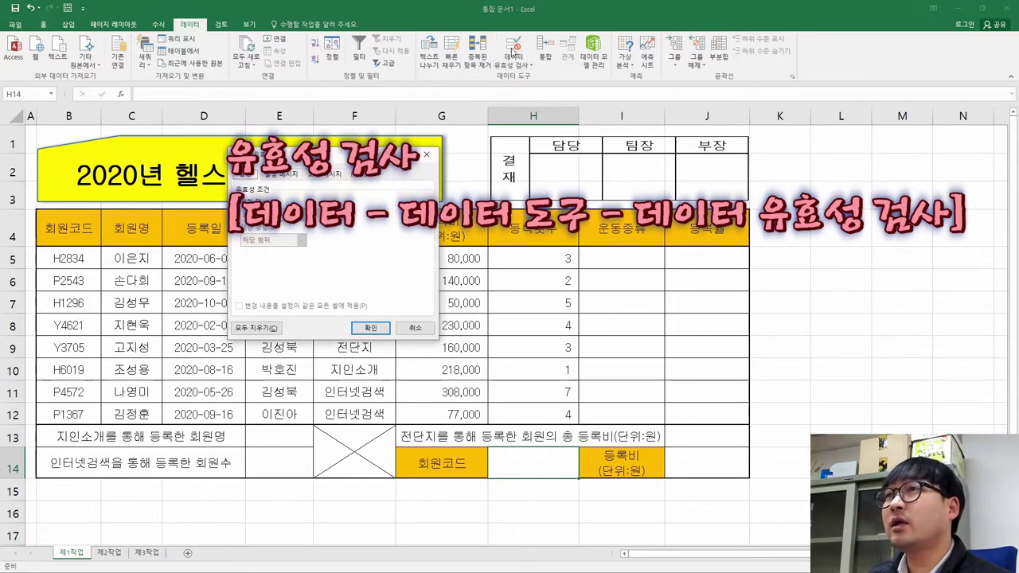
{"action": "left_click_drag", "start_coordinate": [277, 157], "coordinate": [524, 233]}
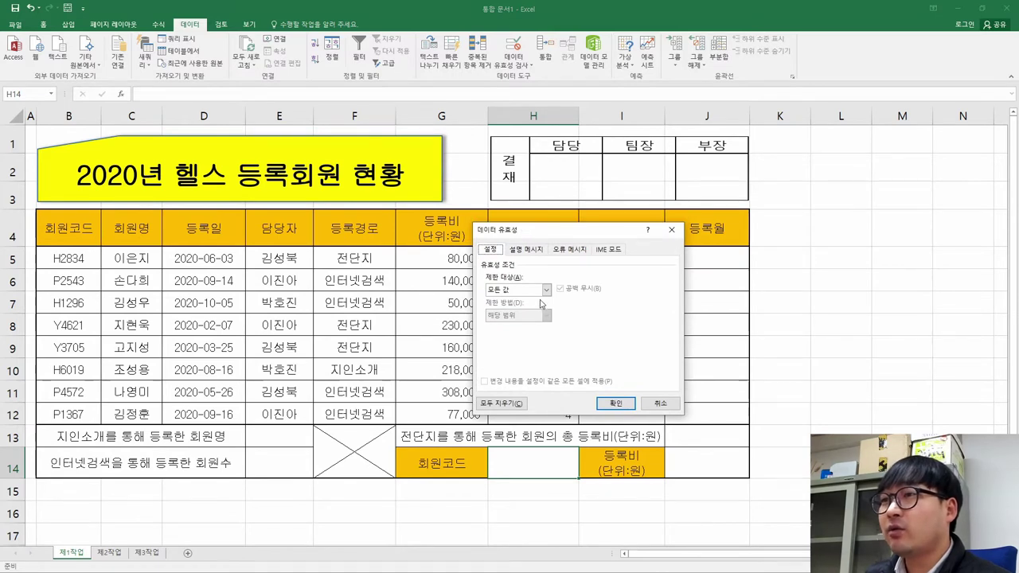
{"action": "left_click", "coordinate": [440, 474]}
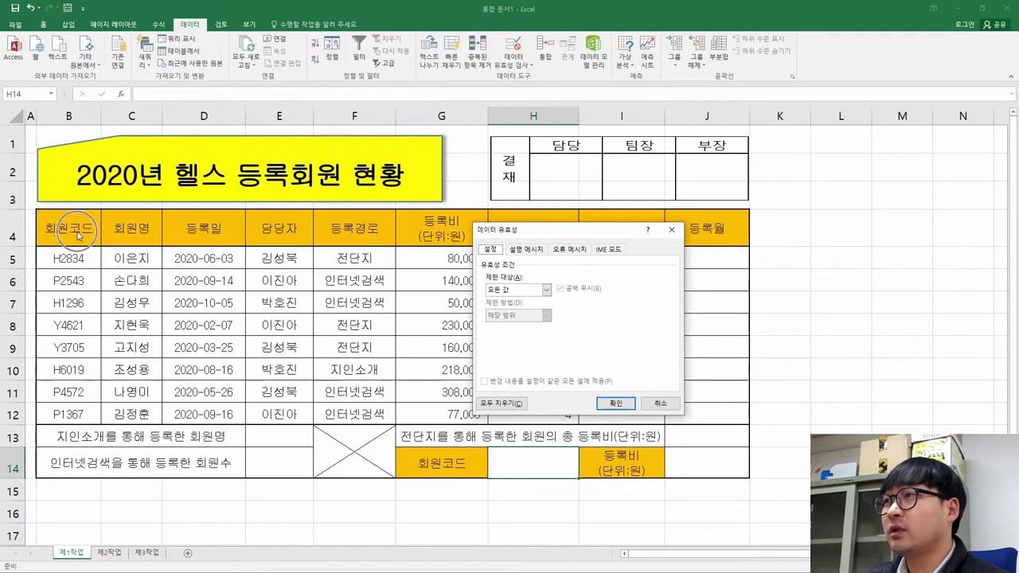
{"action": "left_click", "coordinate": [515, 292]}
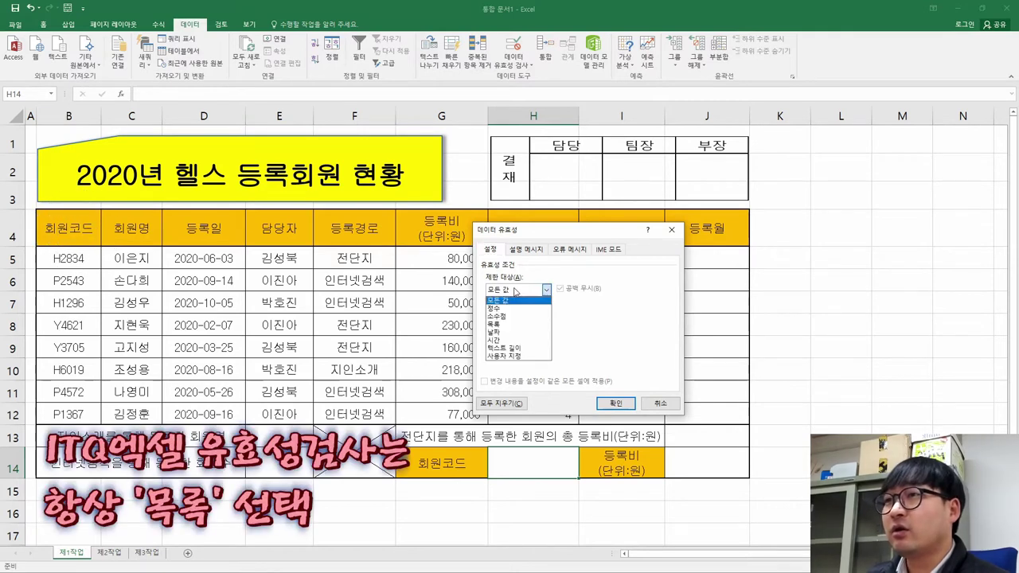
{"action": "left_click", "coordinate": [505, 329]}
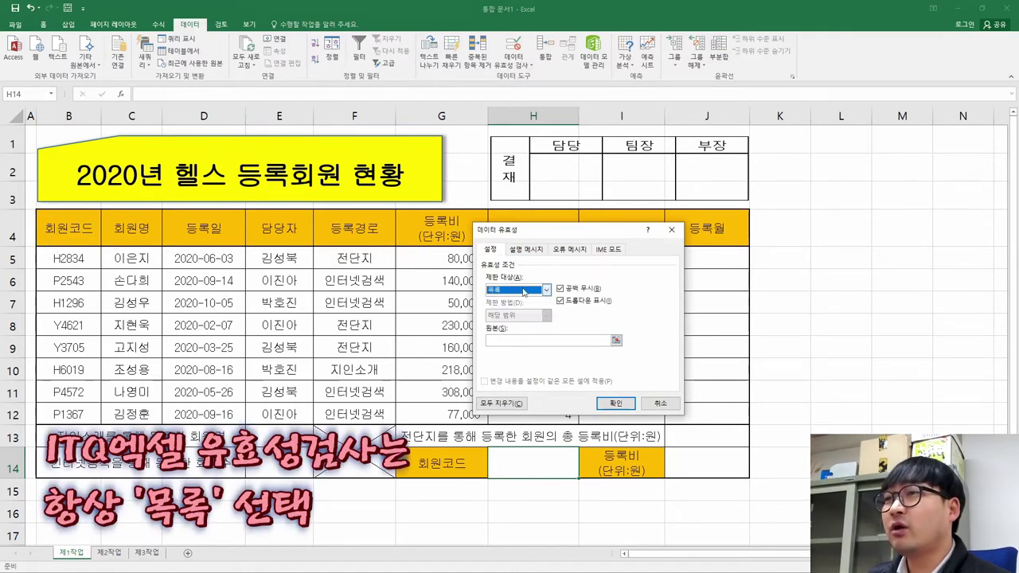
{"action": "left_click", "coordinate": [499, 340]}
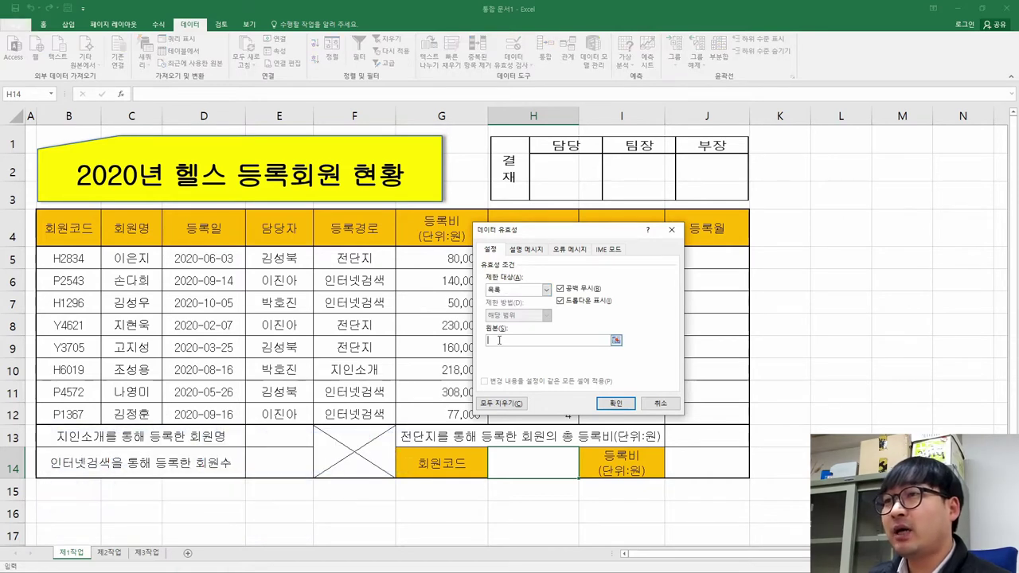
{"action": "left_click_drag", "start_coordinate": [68, 256], "coordinate": [80, 412]}
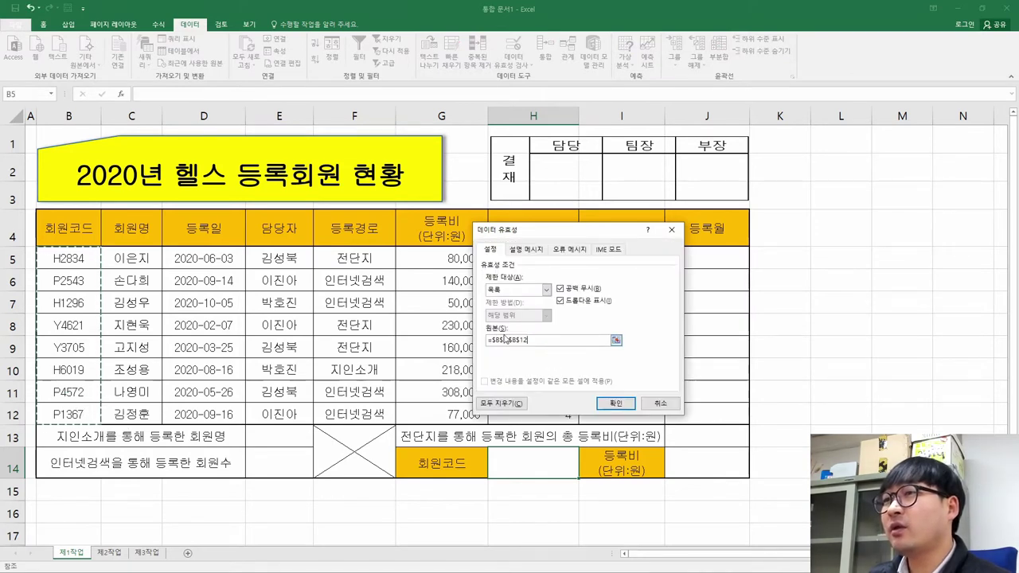
{"action": "left_click", "coordinate": [613, 404]}
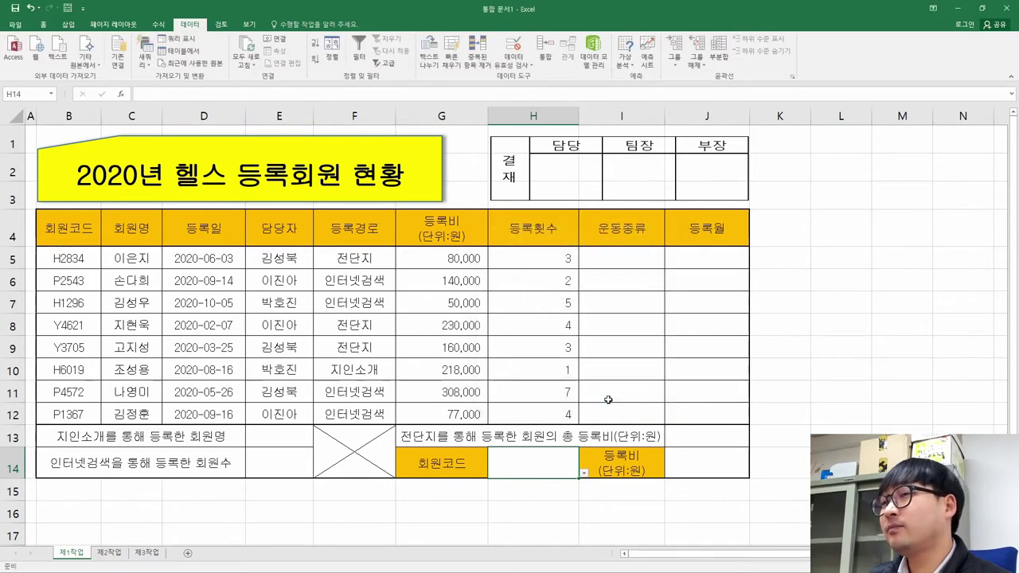
- Try the validation list in H14 by choosing the fifth member code and after it the last one
{"action": "left_click", "coordinate": [583, 473]}
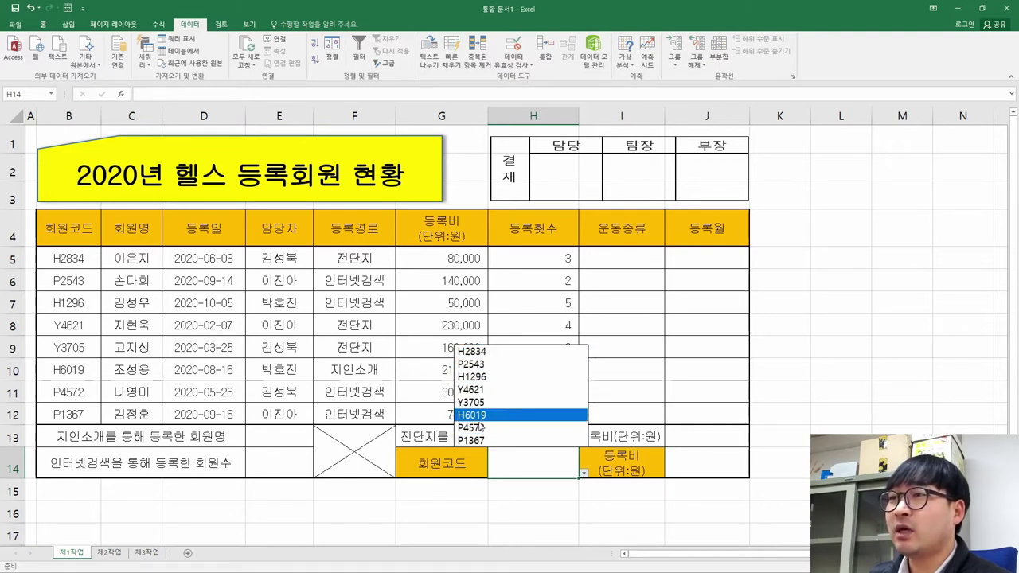
{"action": "left_click", "coordinate": [475, 403]}
{"action": "left_click", "coordinate": [583, 473]}
{"action": "left_click", "coordinate": [494, 441]}
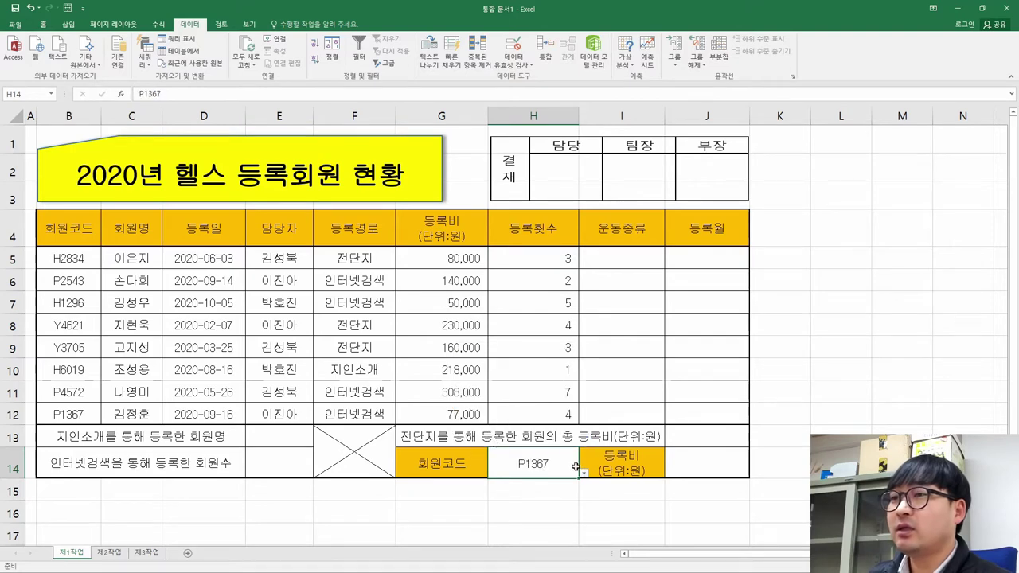
- Choose the first member code from the H14 list according to the PDF sample output, and highlight that cell in the PDF
{"action": "key", "text": "alt+Tab"}
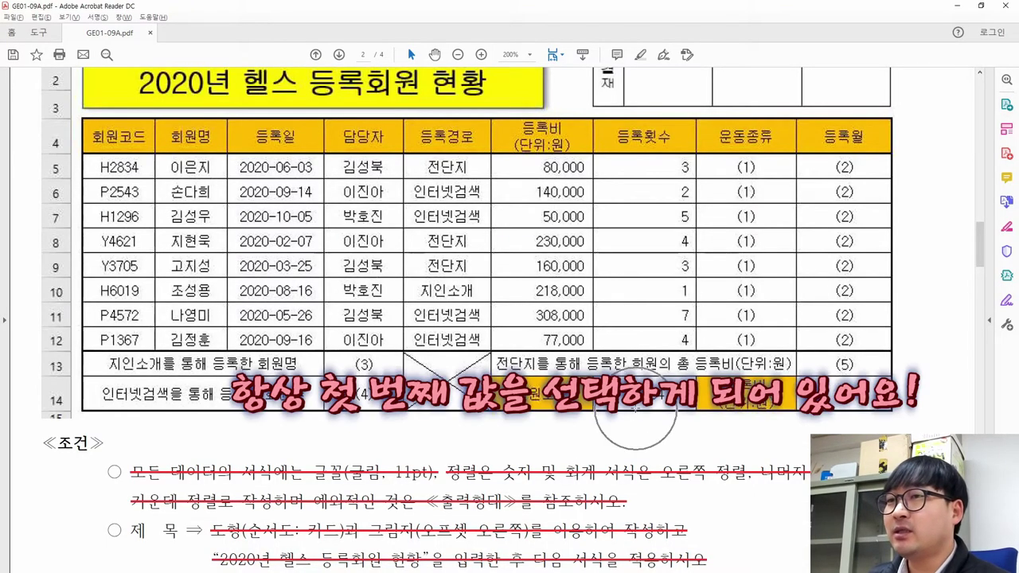
{"action": "key", "text": "alt+Tab"}
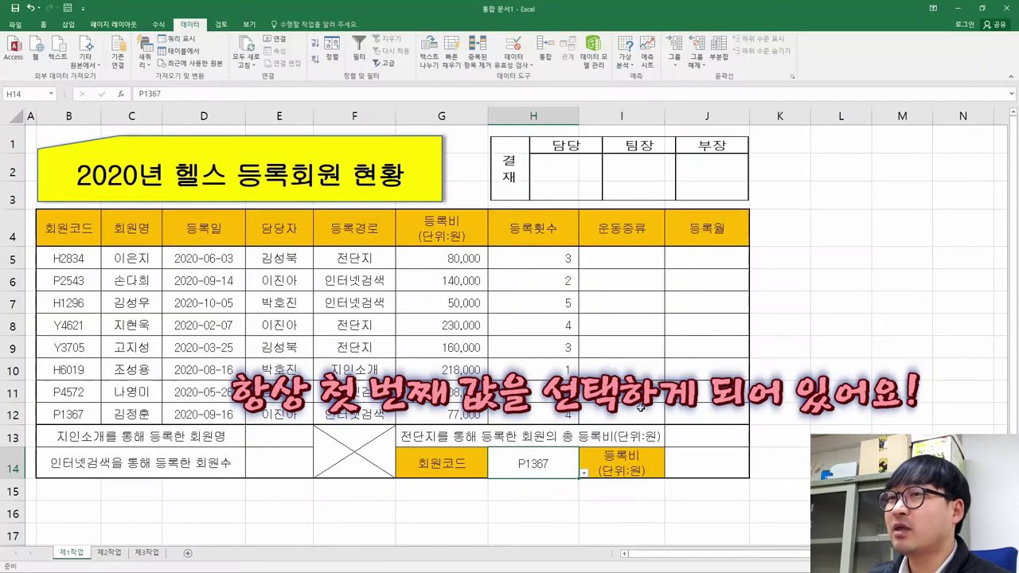
{"action": "left_click", "coordinate": [583, 473]}
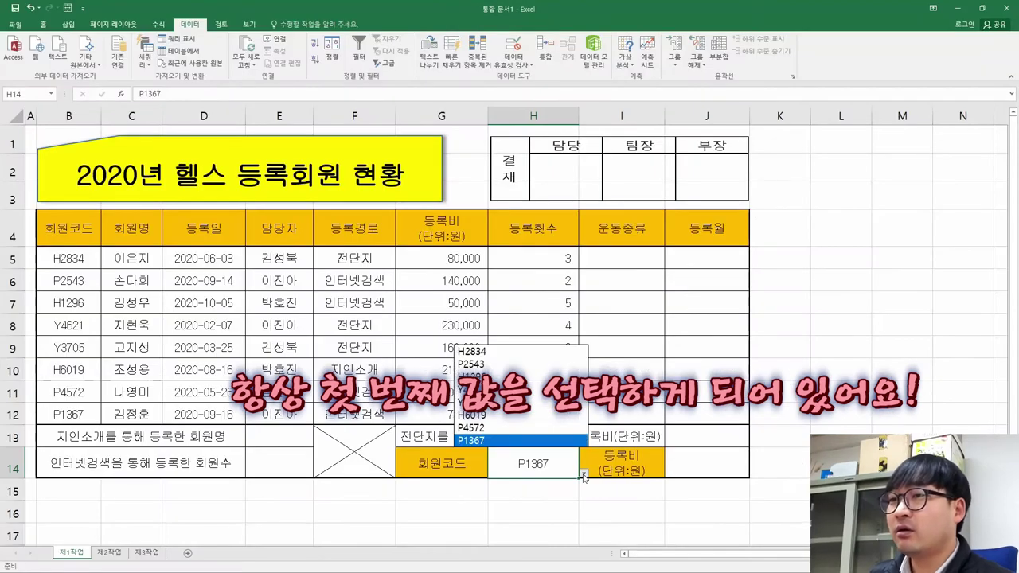
{"action": "left_click", "coordinate": [488, 352]}
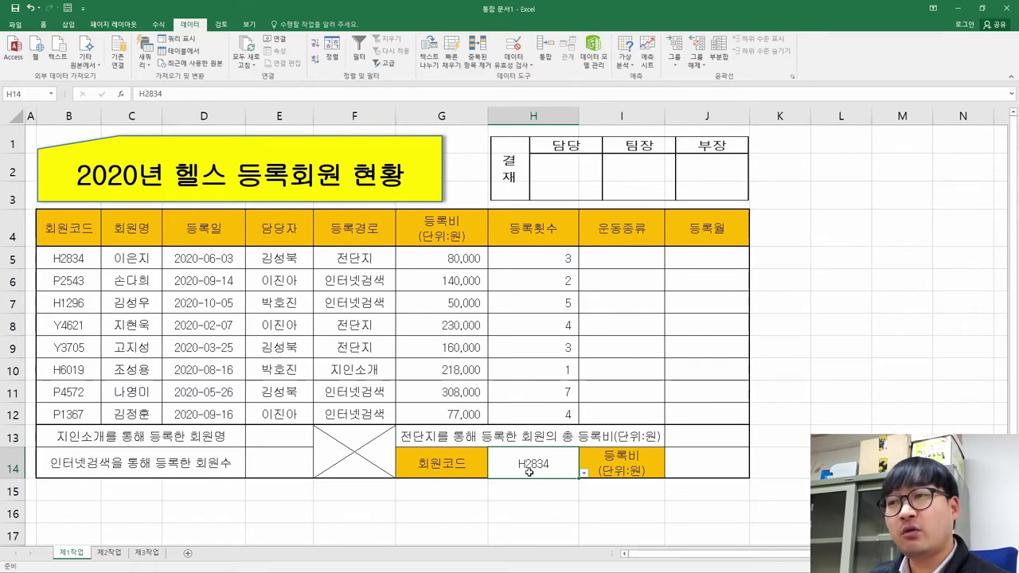
{"action": "key", "text": "alt+Tab"}
{"action": "left_click_drag", "start_coordinate": [604, 361], "coordinate": [691, 420]}
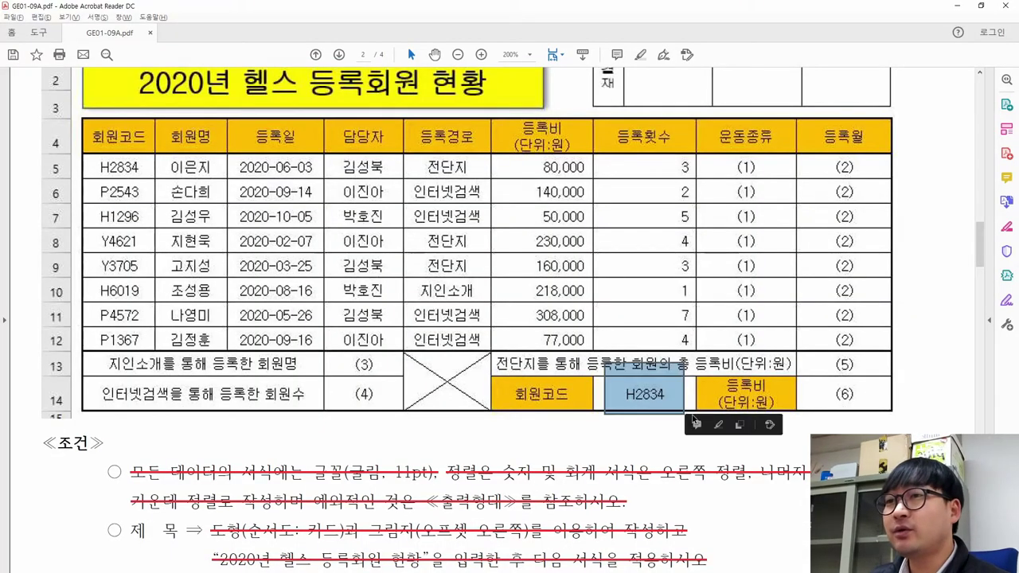
- Strike through the H14 data validation condition in the PDF's condition list
{"action": "scroll", "coordinate": [575, 442], "scroll_direction": "down", "scroll_amount": 10}
{"action": "left_click_drag", "start_coordinate": [131, 295], "coordinate": [786, 296]}
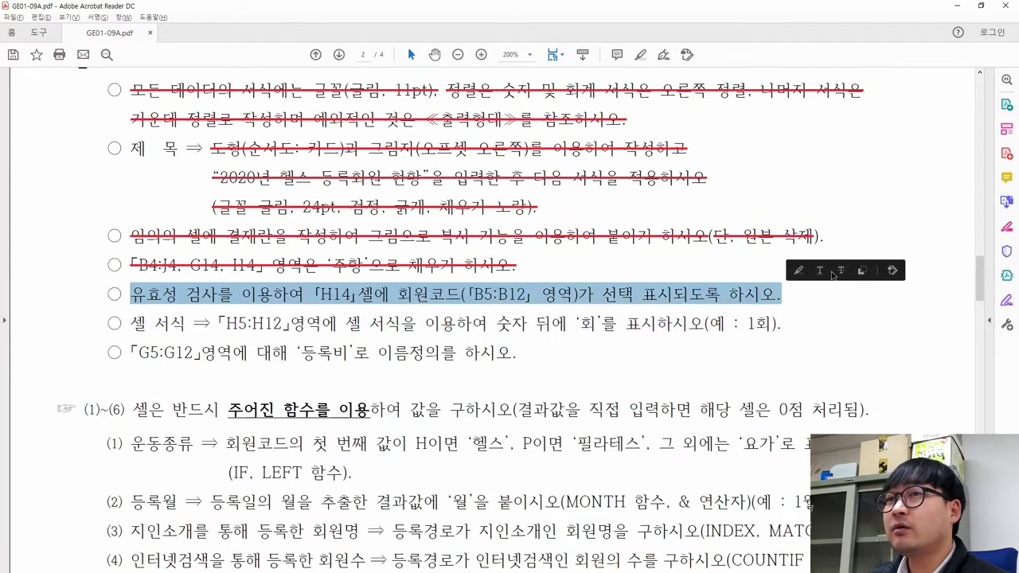
{"action": "left_click", "coordinate": [839, 273]}
- Read the PDF's cell format condition and select the range H5:H12 on the Excel worksheet
{"action": "left_click_drag", "start_coordinate": [131, 323], "coordinate": [705, 324]}
{"action": "left_click_drag", "start_coordinate": [218, 323], "coordinate": [289, 324]}
{"action": "key", "text": "alt+Tab"}
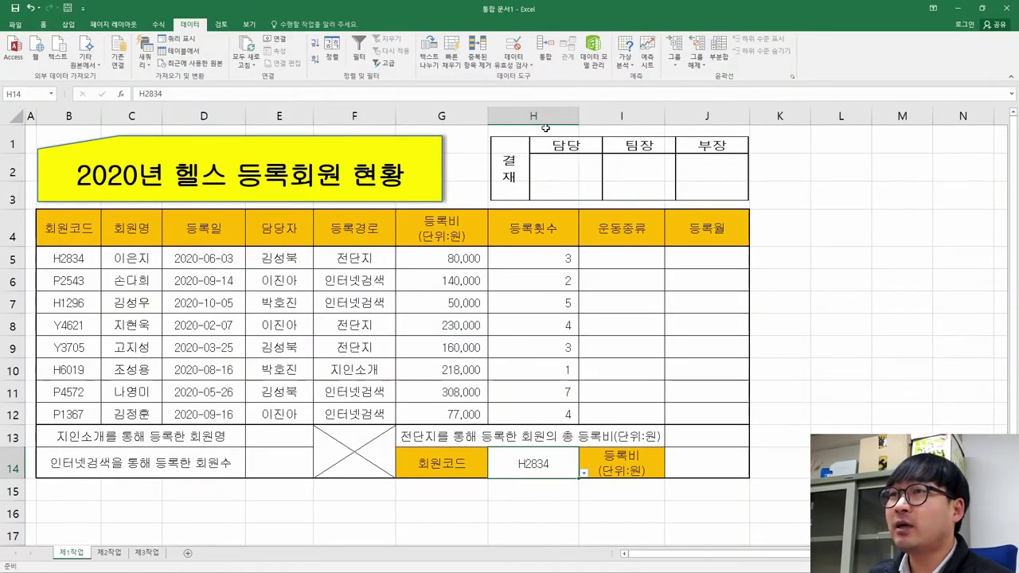
{"action": "left_click_drag", "start_coordinate": [524, 257], "coordinate": [531, 410]}
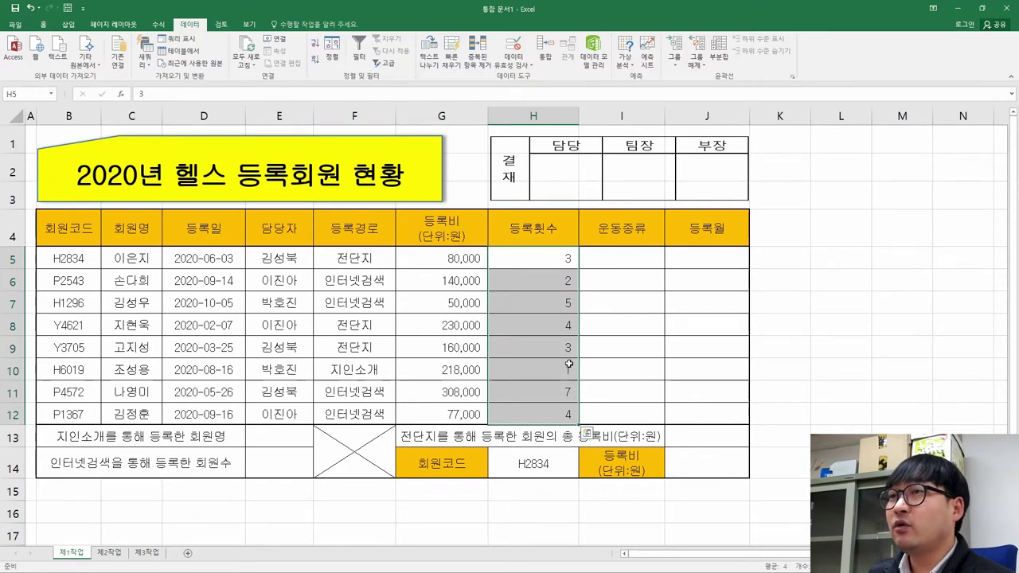
{"action": "key", "text": "alt+Tab"}
{"action": "left_click_drag", "start_coordinate": [345, 323], "coordinate": [487, 323]}
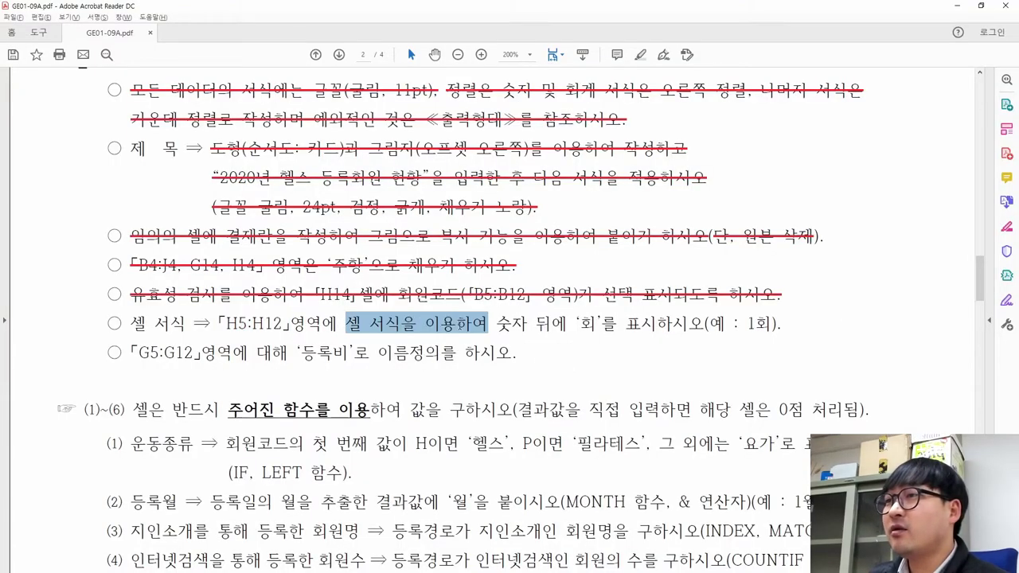
- Switch to Excel and open cell formatting for H5:H12 with the custom (사용자 지정) number category, consulting the PDF's wording on the suffix
{"action": "key", "text": "alt+Tab"}
{"action": "right_click", "coordinate": [541, 285]}
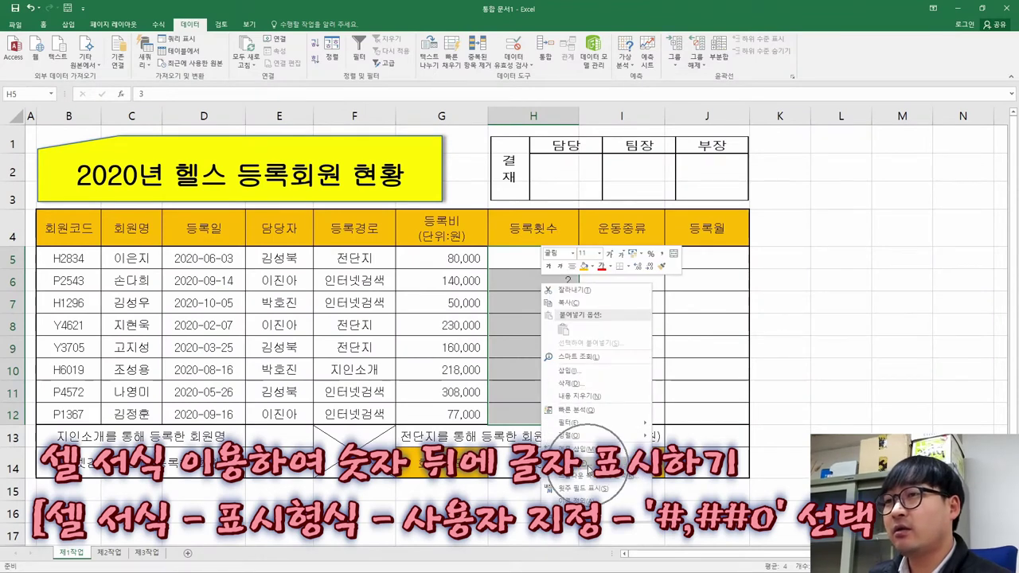
{"action": "left_click", "coordinate": [587, 464]}
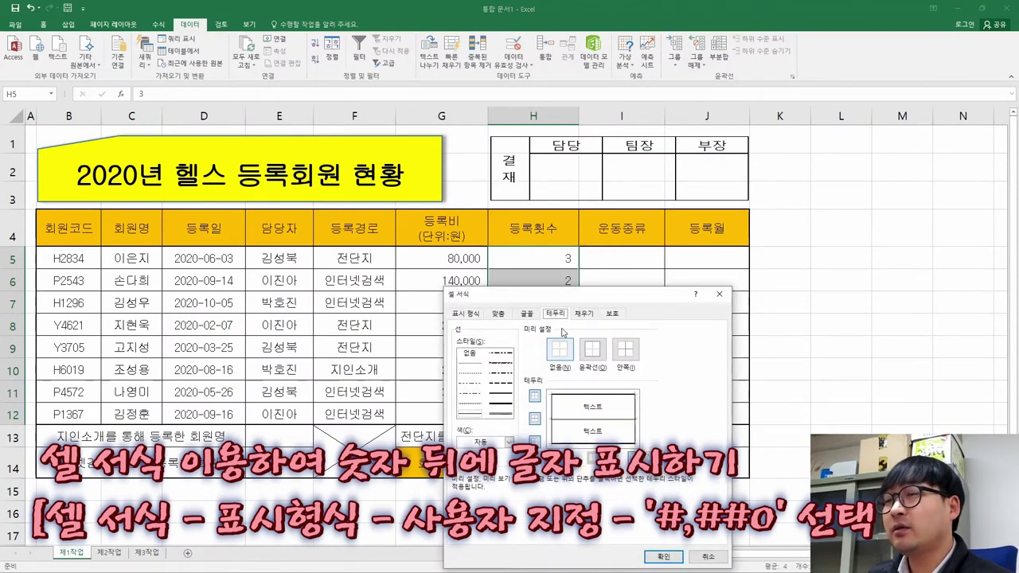
{"action": "left_click_drag", "start_coordinate": [580, 294], "coordinate": [456, 164]}
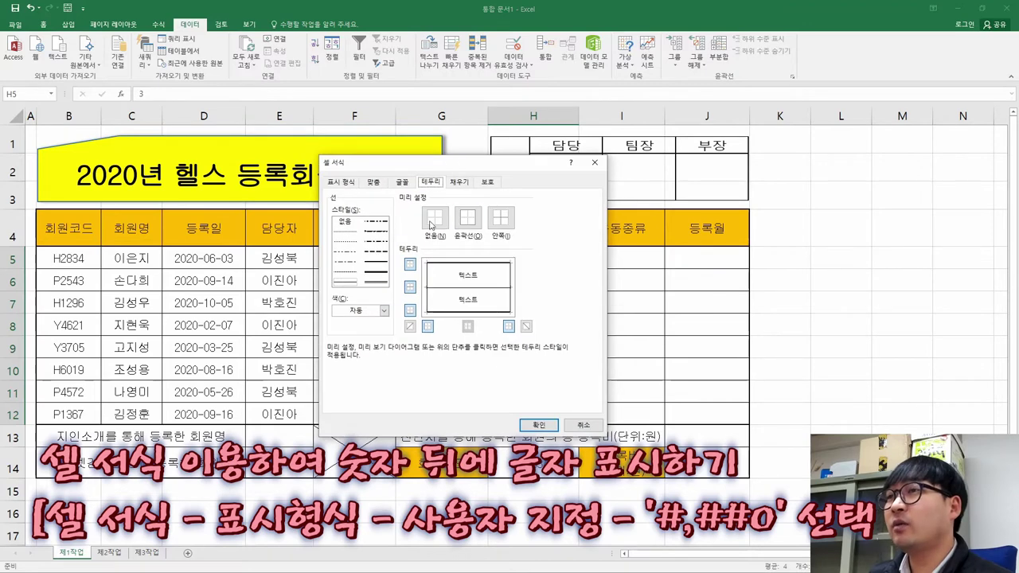
{"action": "key", "text": "alt+Tab"}
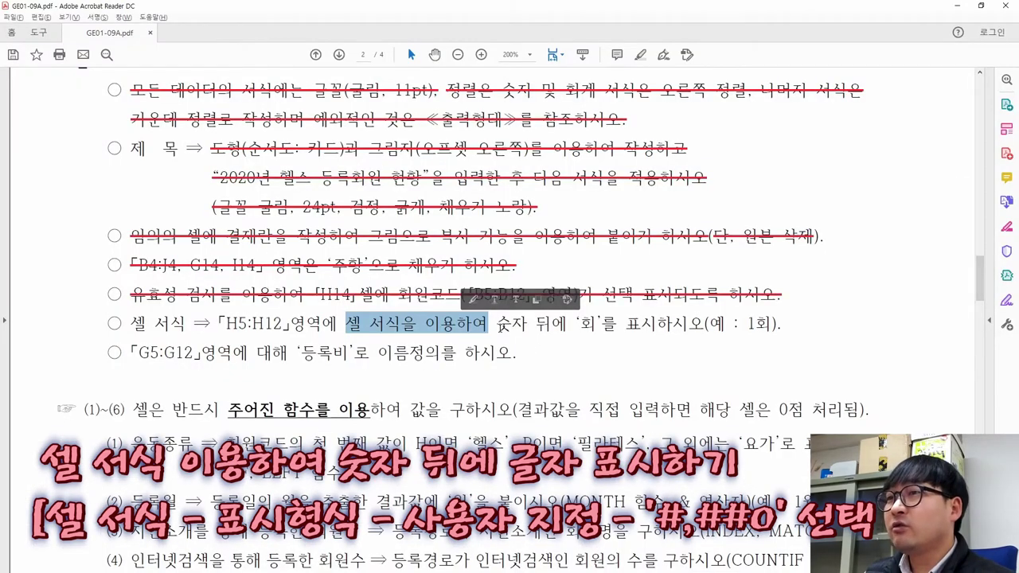
{"action": "left_click_drag", "start_coordinate": [496, 324], "coordinate": [617, 323]}
{"action": "key", "text": "alt+Tab"}
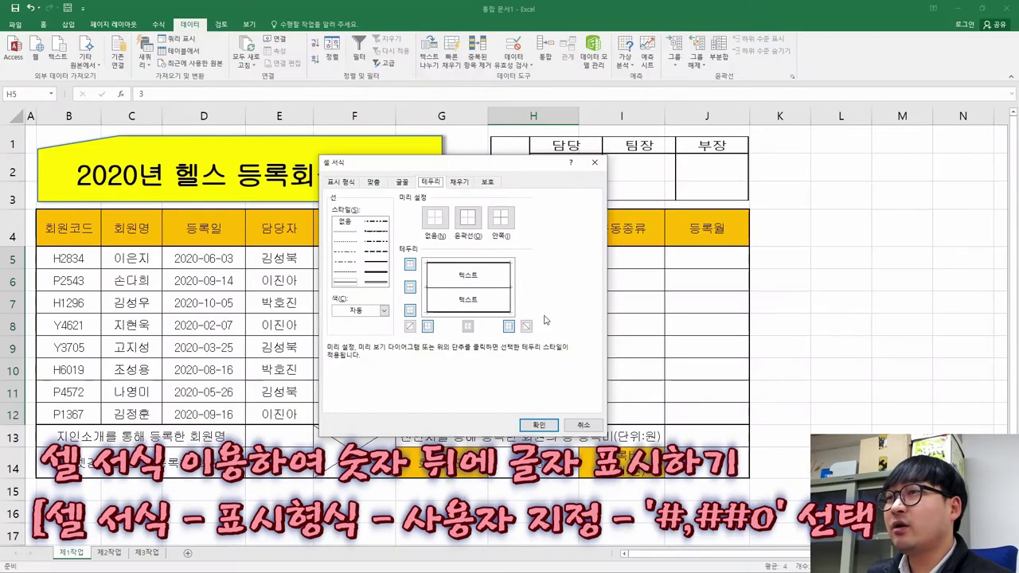
{"action": "left_click", "coordinate": [341, 182]}
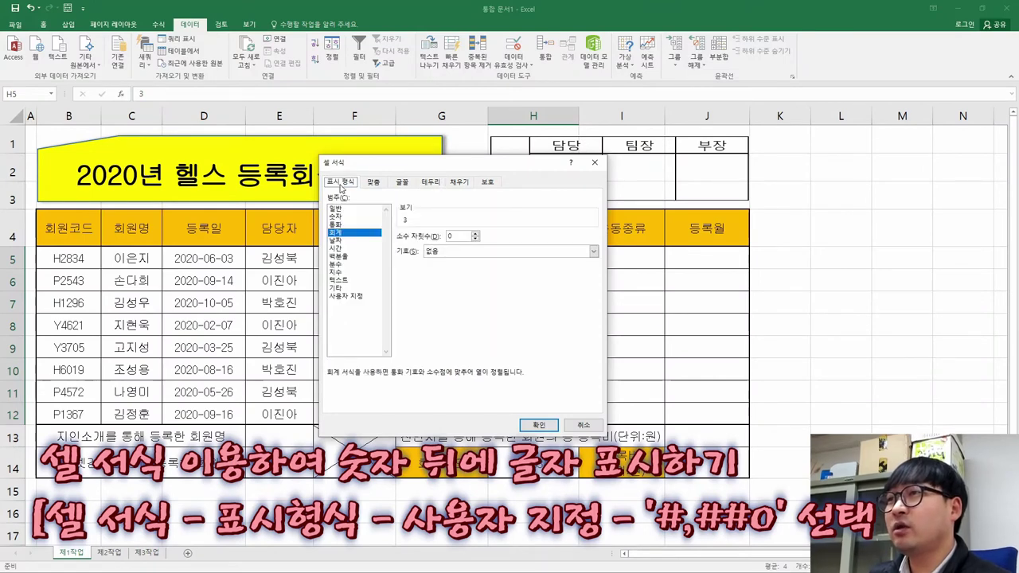
{"action": "left_click", "coordinate": [347, 296]}
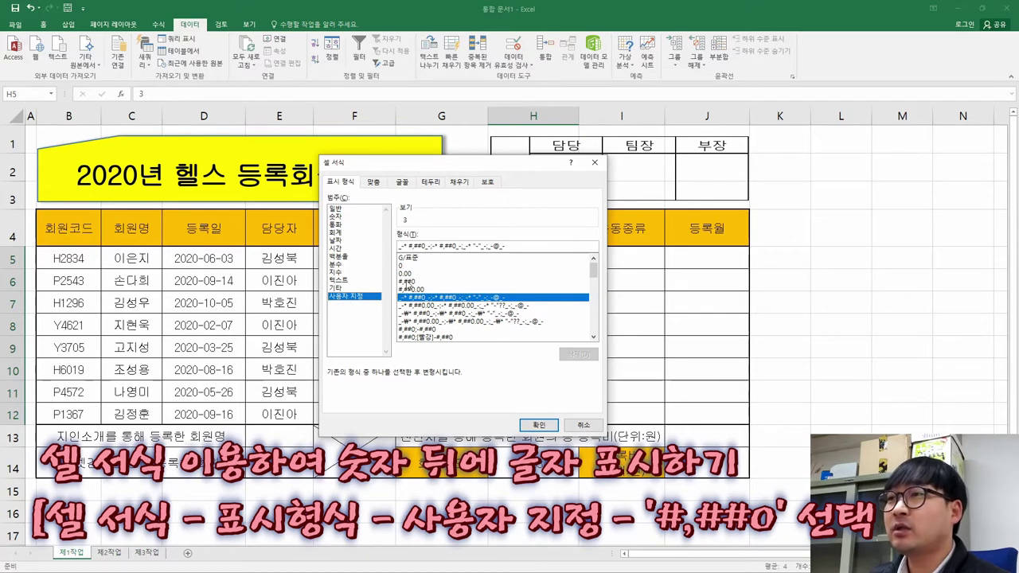
- Apply the custom number format #,##0회 to H5:H12, building it from the #,##0 format
{"action": "left_click", "coordinate": [407, 281]}
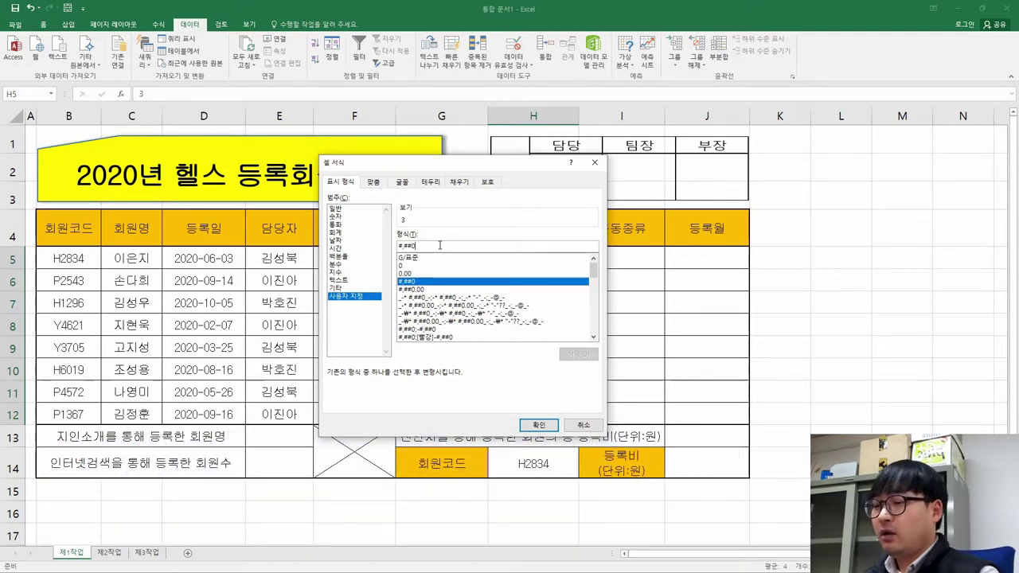
{"action": "left_click", "coordinate": [439, 245]}
{"action": "type", "text": "회"}
{"action": "key", "text": "alt+Tab"}
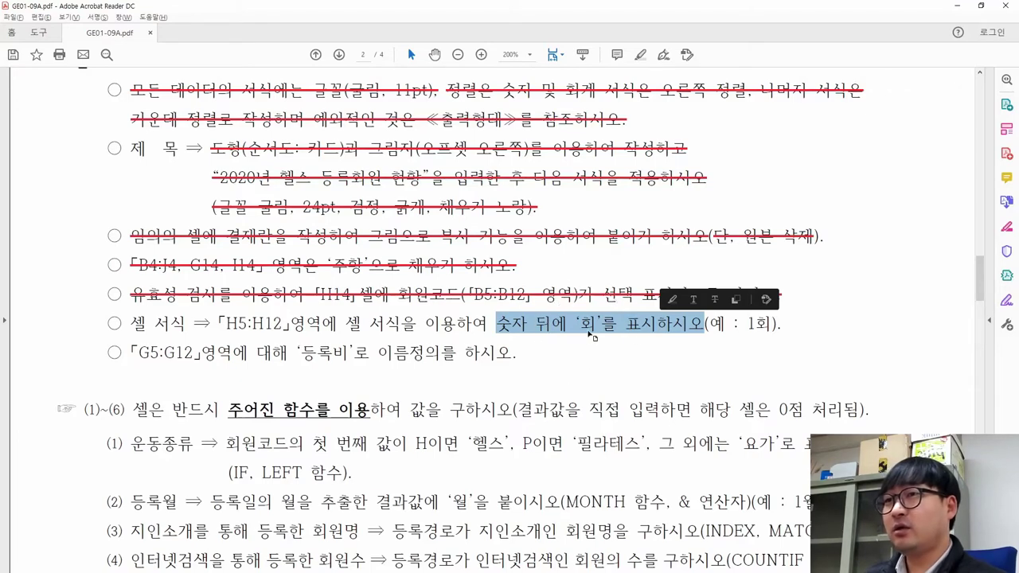
{"action": "key", "text": "alt+Tab"}
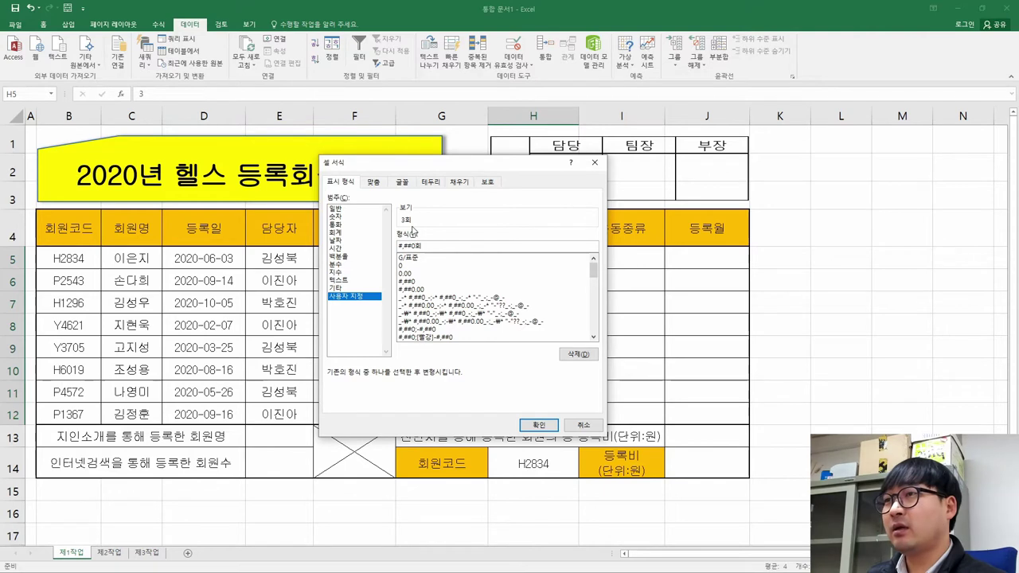
{"action": "key", "text": "BackSpace"}
{"action": "key", "text": "ctrl"}
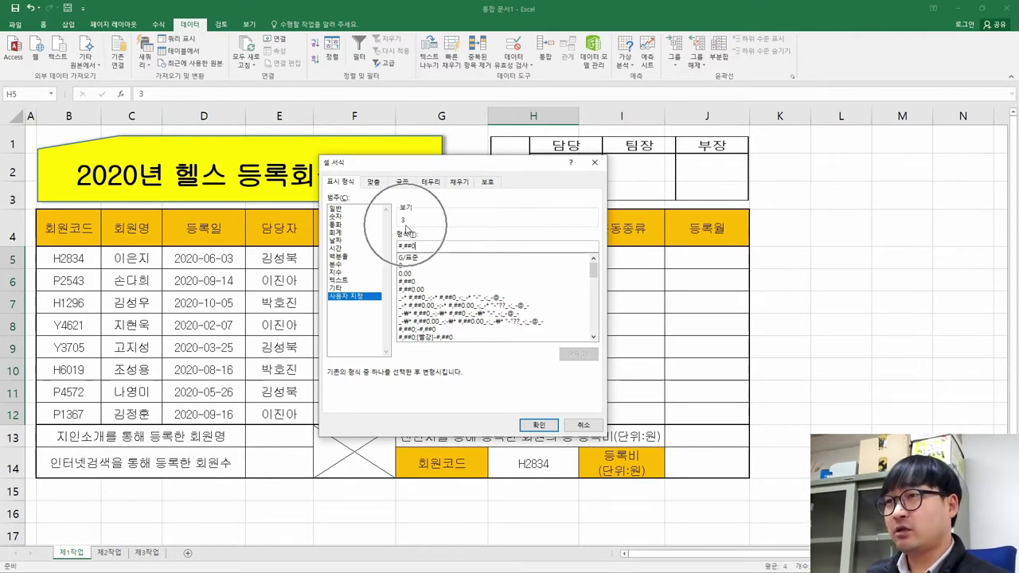
{"action": "type", "text": "회"}
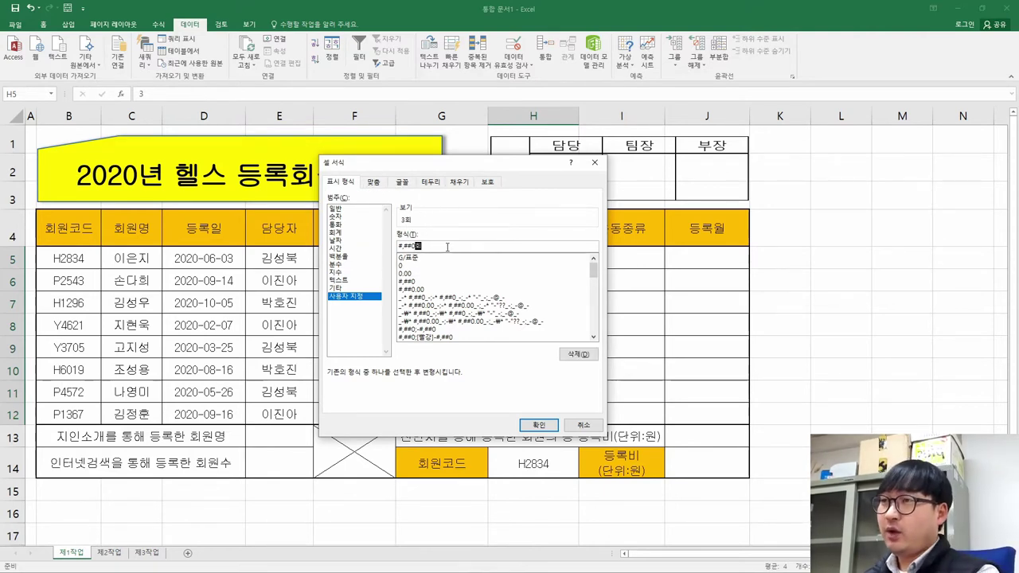
{"action": "key", "text": "ctrl"}
{"action": "key", "text": "ctrl"}
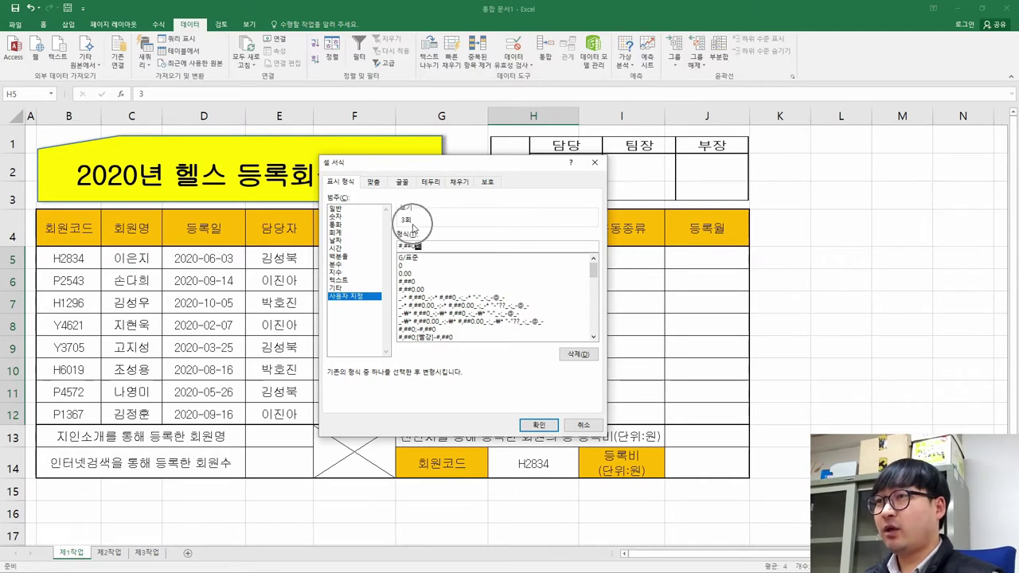
{"action": "left_click", "coordinate": [535, 426]}
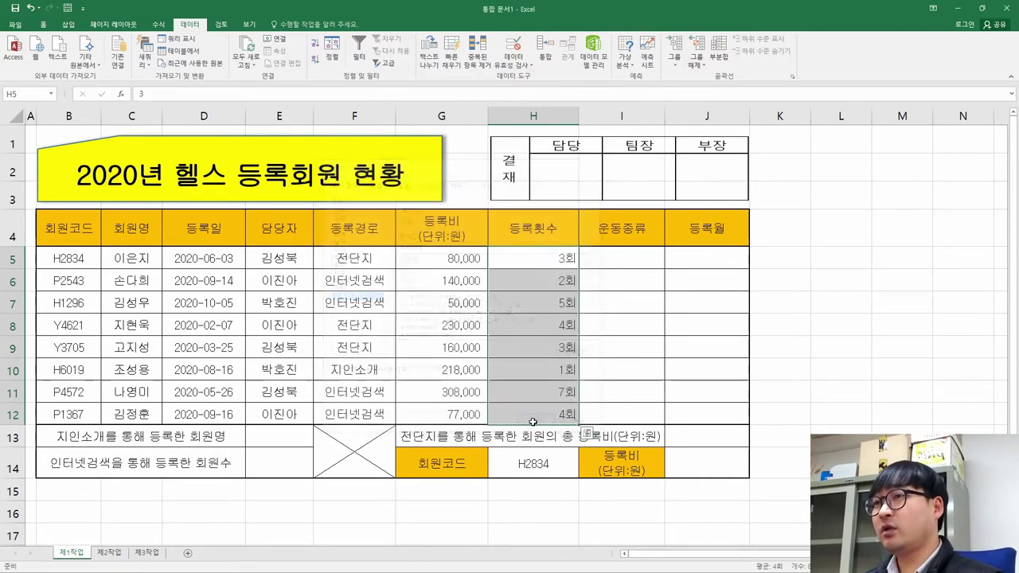
- Check the underlying value of H5 against its formatted display and review the range H5:H12
{"action": "left_click_drag", "start_coordinate": [546, 260], "coordinate": [548, 416]}
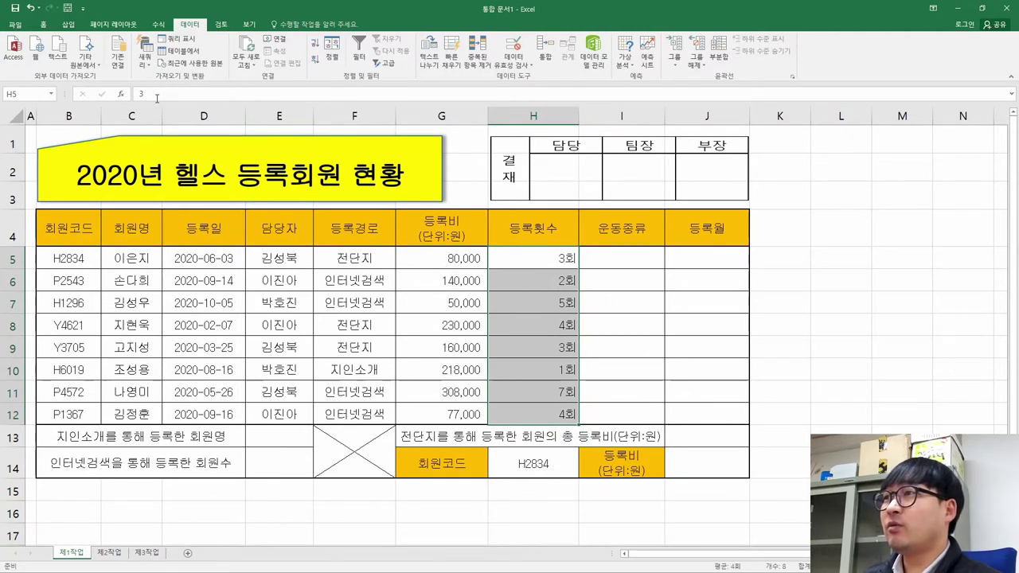
{"action": "key", "text": "ctrl+q"}
{"action": "left_click", "coordinate": [533, 267]}
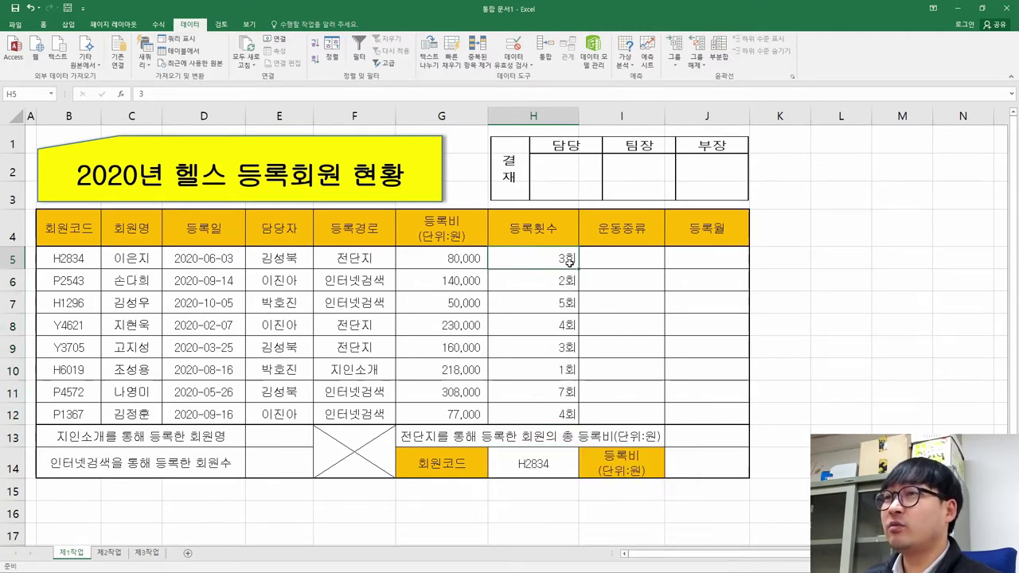
{"action": "left_click_drag", "start_coordinate": [549, 263], "coordinate": [533, 413]}
- Strike through the H5:H12 cell format condition in the PDF
{"action": "key", "text": "alt+Tab"}
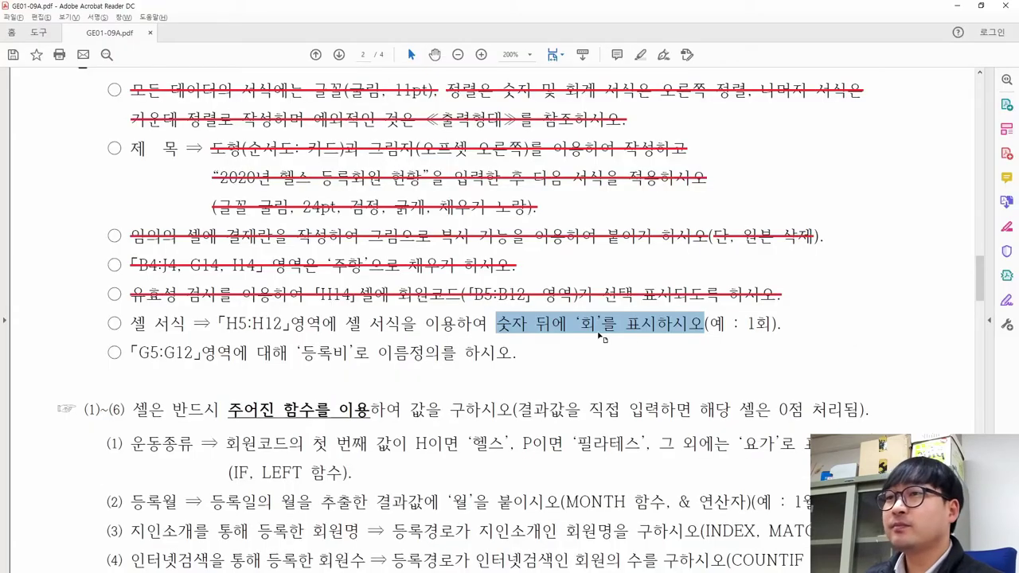
{"action": "left_click", "coordinate": [755, 322]}
{"action": "left_click_drag", "start_coordinate": [786, 323], "coordinate": [131, 322]}
{"action": "left_click", "coordinate": [190, 300]}
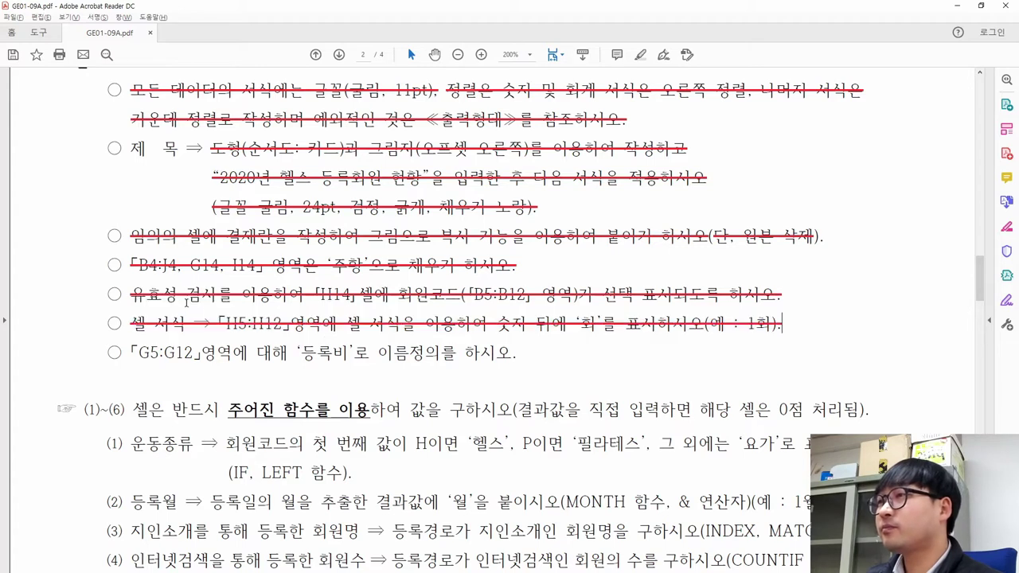
- Define the name 등록비 for the range G5:G12 in Excel, following the PDF's name definition condition
{"action": "left_click_drag", "start_coordinate": [139, 353], "coordinate": [450, 358]}
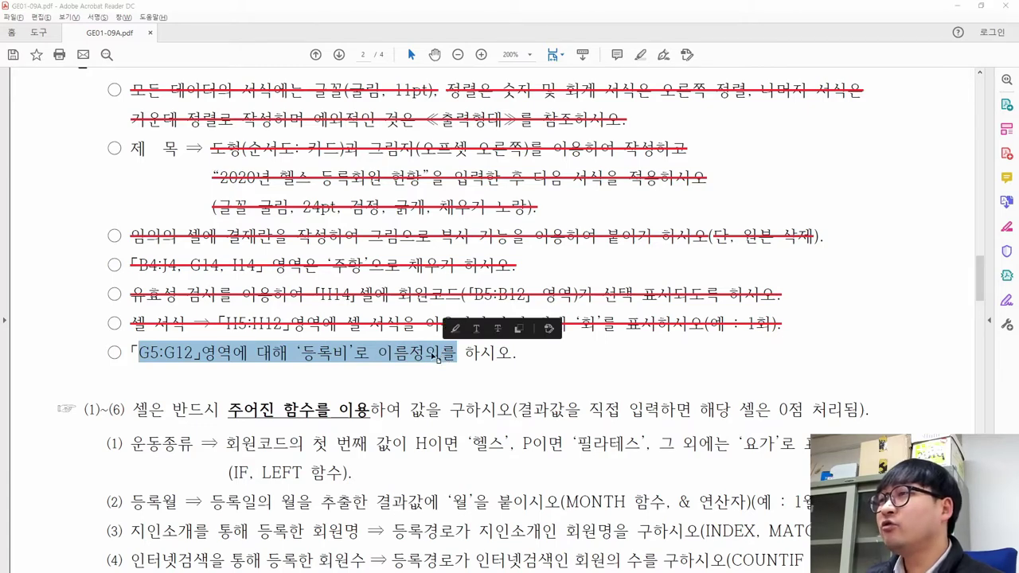
{"action": "key", "text": "alt+Tab"}
{"action": "key", "text": "ctrl+q"}
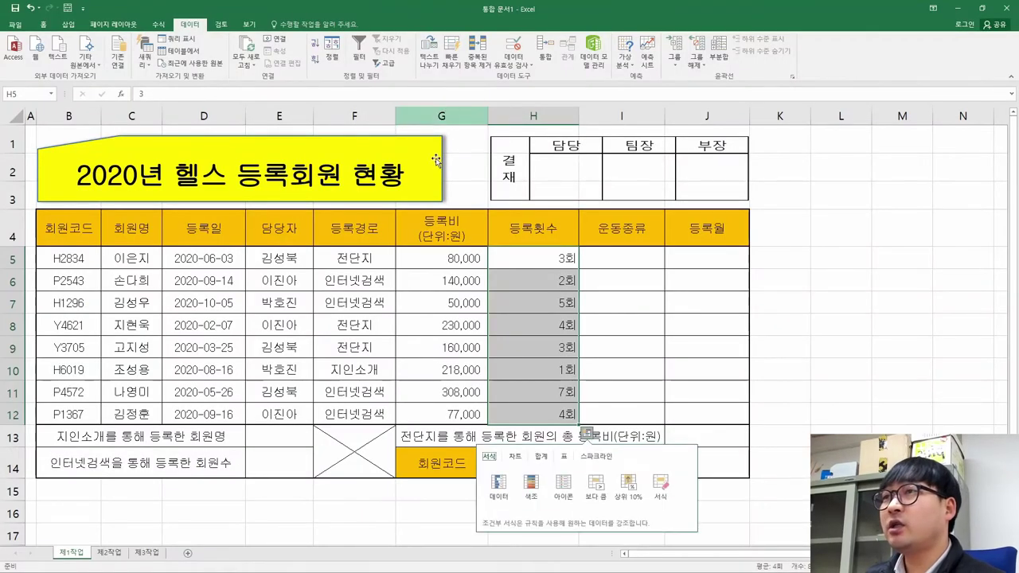
{"action": "left_click_drag", "start_coordinate": [437, 252], "coordinate": [428, 414]}
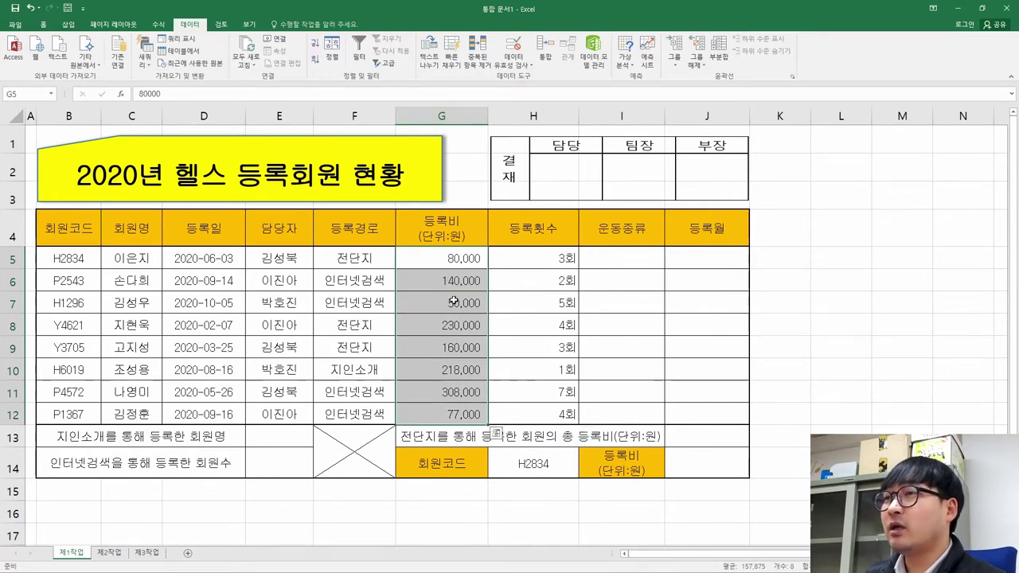
{"action": "key", "text": "alt+Tab"}
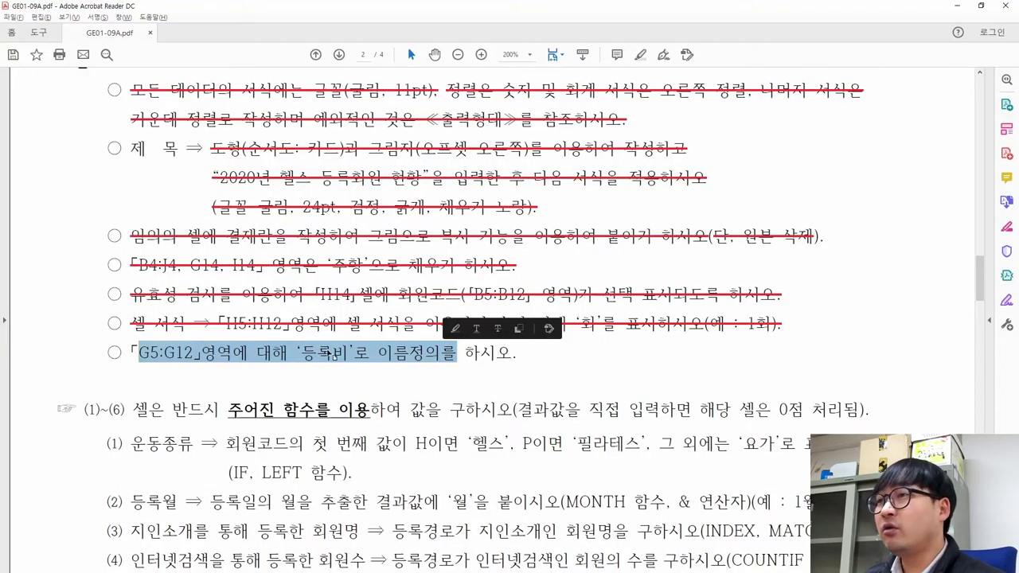
{"action": "key", "text": "alt+Tab"}
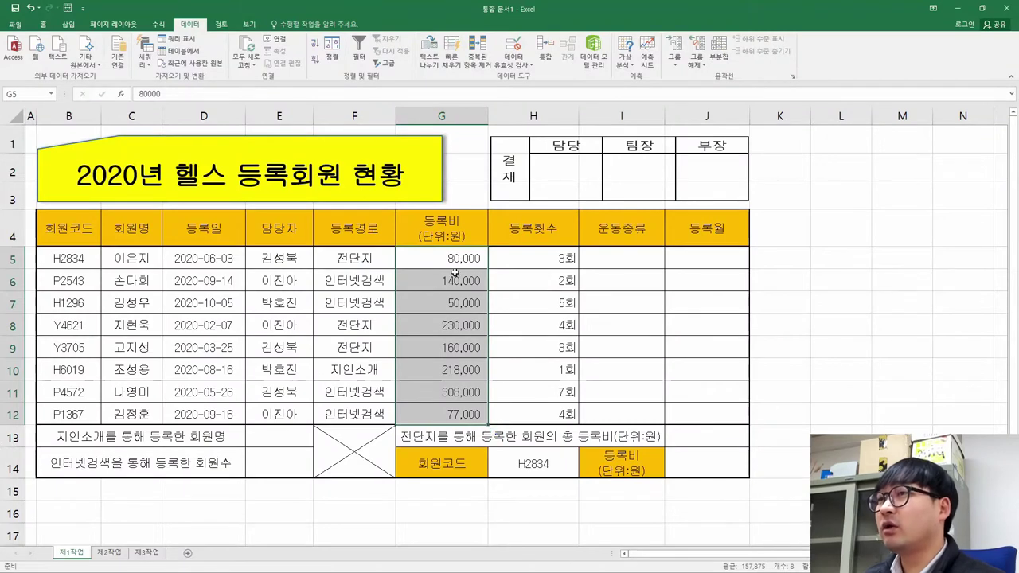
{"action": "left_click", "coordinate": [22, 94]}
{"action": "type", "text": "등록비"}
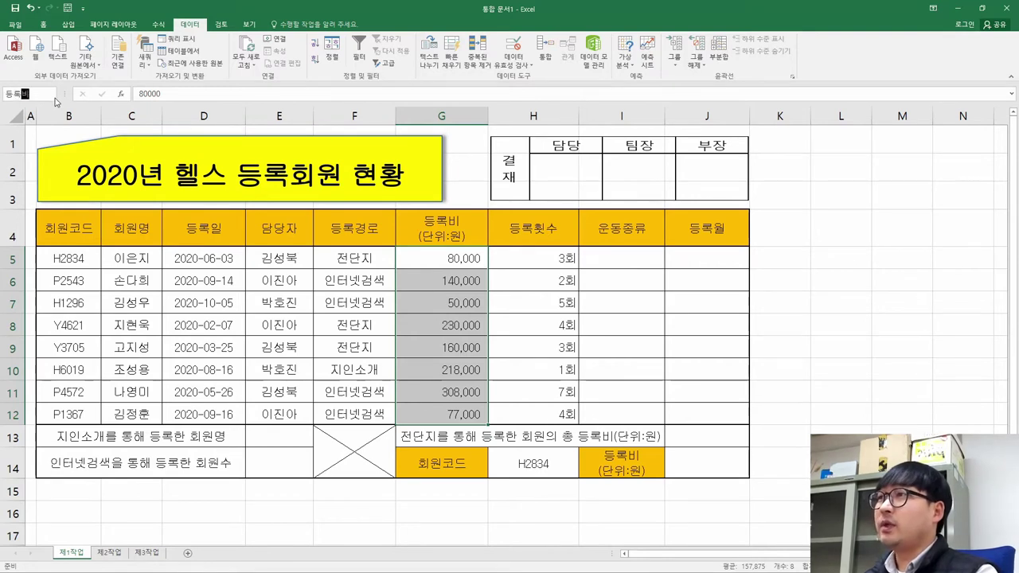
{"action": "key", "text": "Return"}
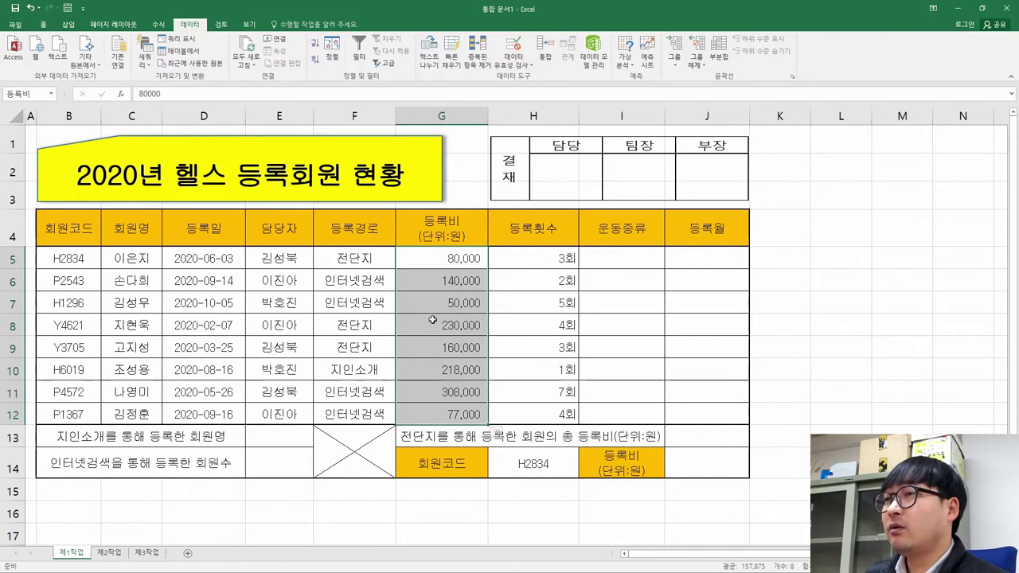
- Verify the defined name by selecting F5 and reselecting G5:G12
{"action": "left_click", "coordinate": [355, 262]}
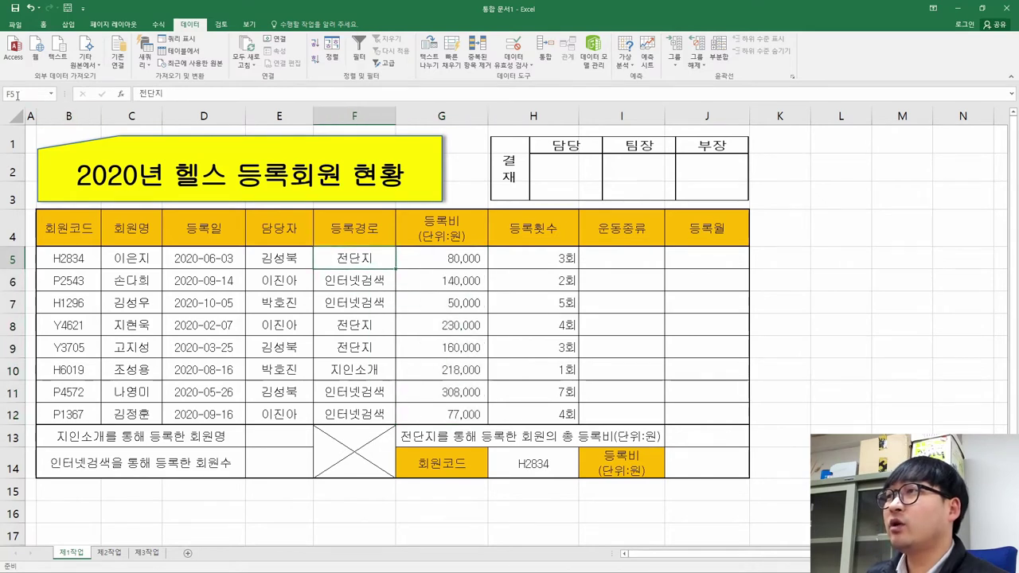
{"action": "left_click_drag", "start_coordinate": [432, 257], "coordinate": [445, 410]}
{"action": "left_click", "coordinate": [495, 434]}
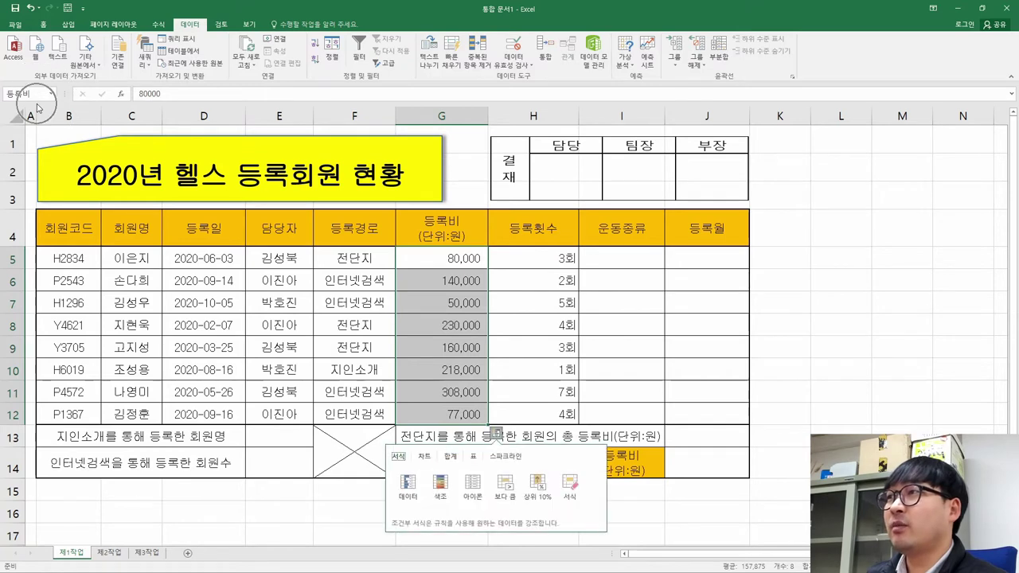
{"action": "key", "text": "Escape"}
- Strike through the G5:G12 name definition condition in the PDF
{"action": "key", "text": "alt+Tab"}
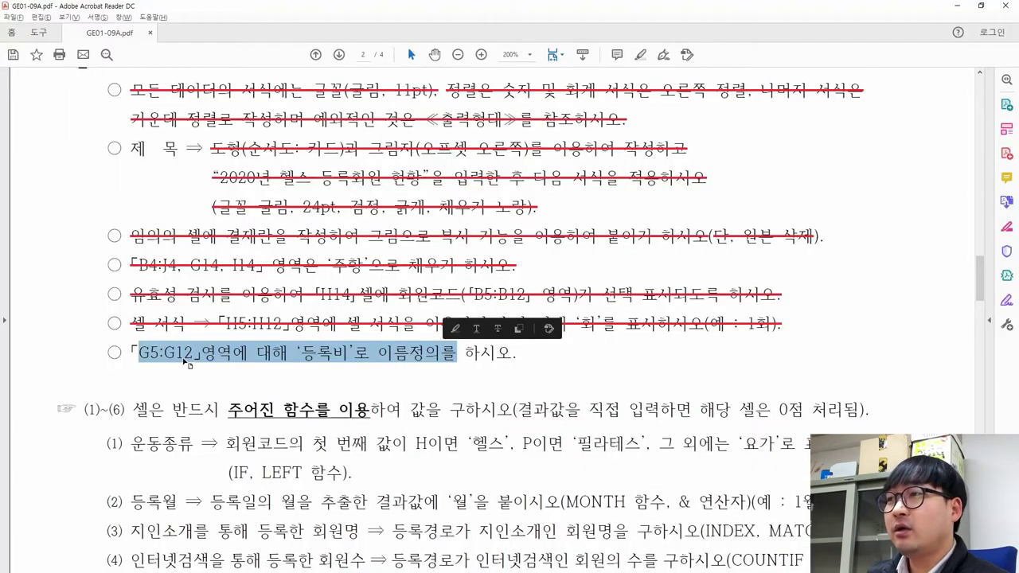
{"action": "left_click_drag", "start_coordinate": [130, 353], "coordinate": [512, 353]}
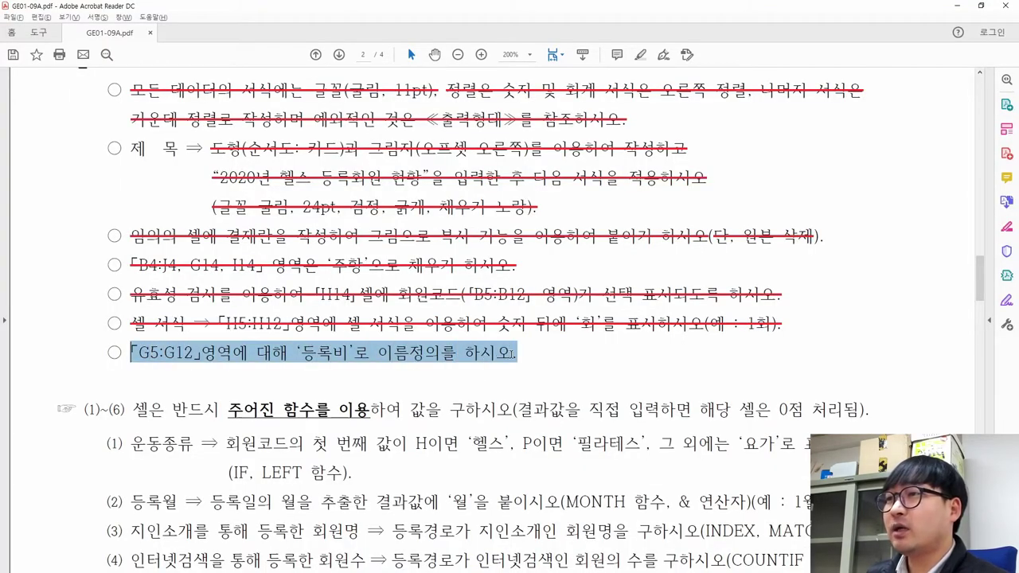
{"action": "left_click", "coordinate": [568, 329]}
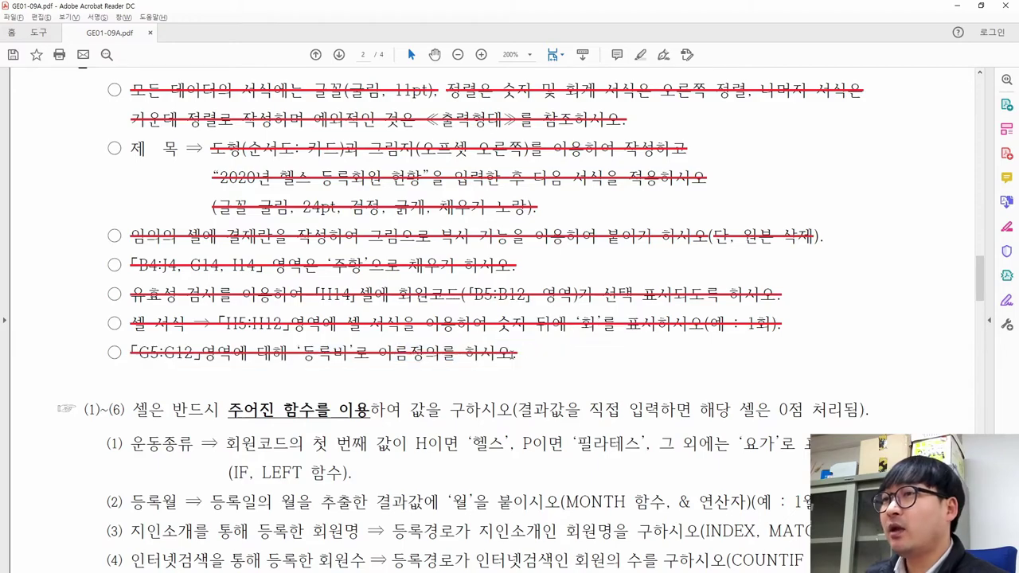
{"action": "scroll", "coordinate": [494, 350], "scroll_direction": "up", "scroll_amount": 1}
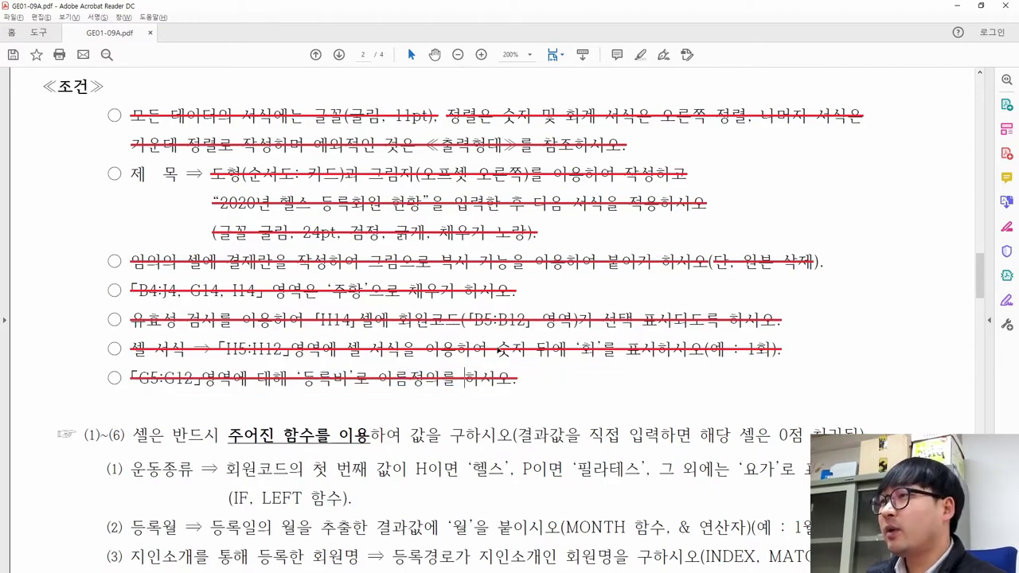
- Compare the PDF's 제1작업 heading and output-format table with the finished table in the Excel worksheet
{"action": "scroll", "coordinate": [498, 351], "scroll_direction": "up", "scroll_amount": 10}
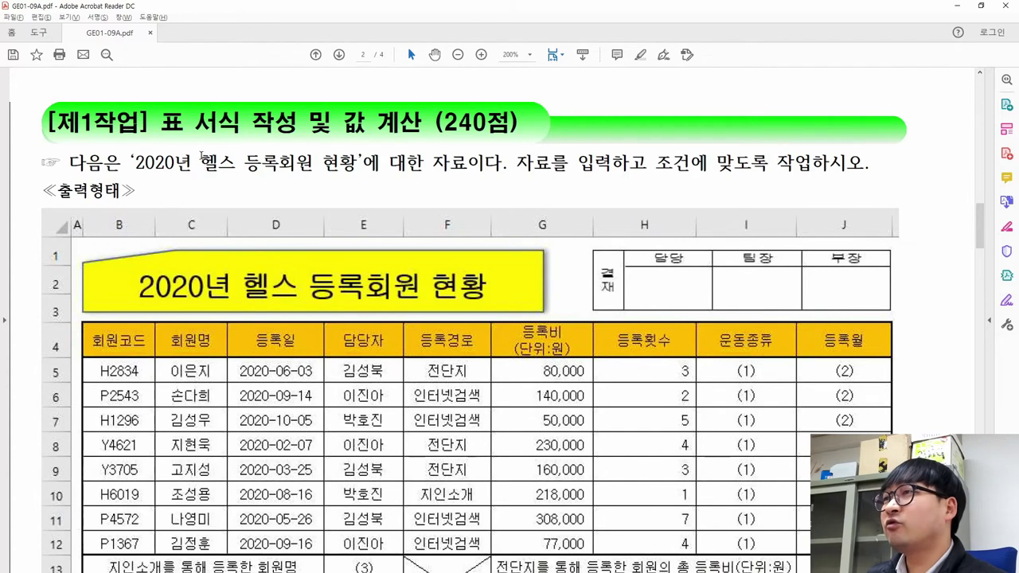
{"action": "left_click_drag", "start_coordinate": [160, 124], "coordinate": [413, 126]}
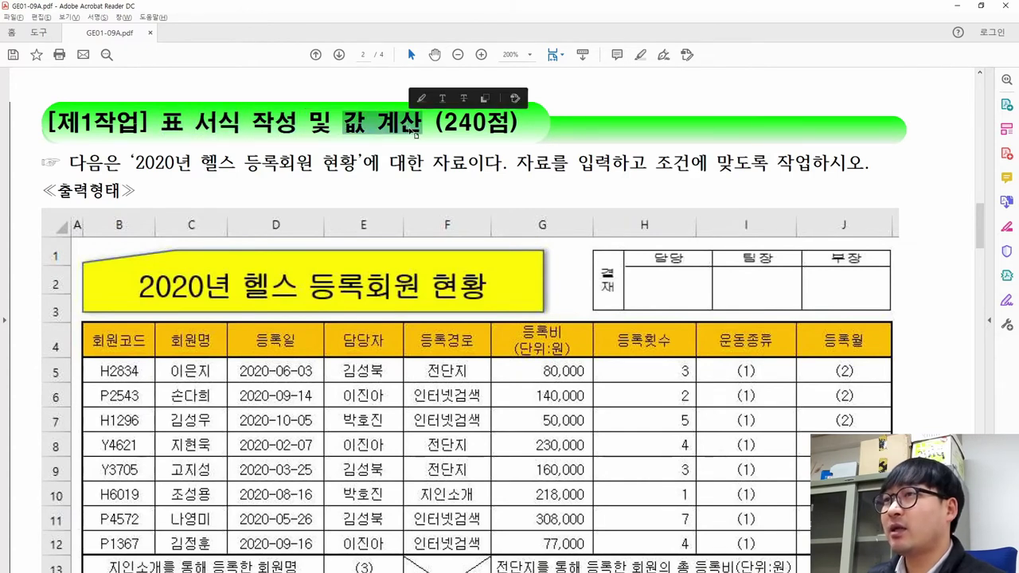
{"action": "left_click_drag", "start_coordinate": [161, 124], "coordinate": [298, 124]}
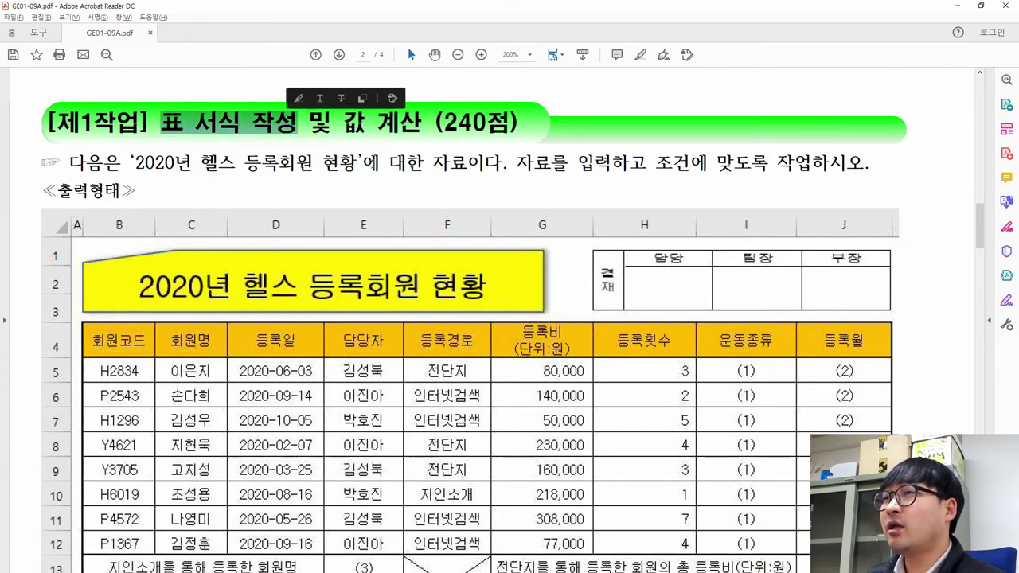
{"action": "scroll", "coordinate": [434, 330], "scroll_direction": "down", "scroll_amount": 1}
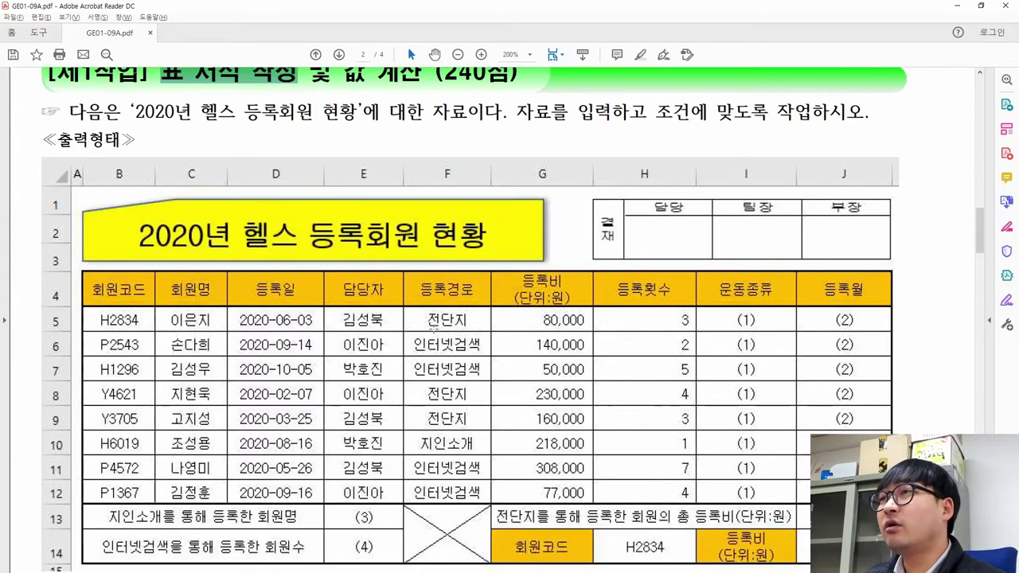
{"action": "scroll", "coordinate": [434, 325], "scroll_direction": "down", "scroll_amount": 1}
{"action": "key", "text": "alt+Tab"}
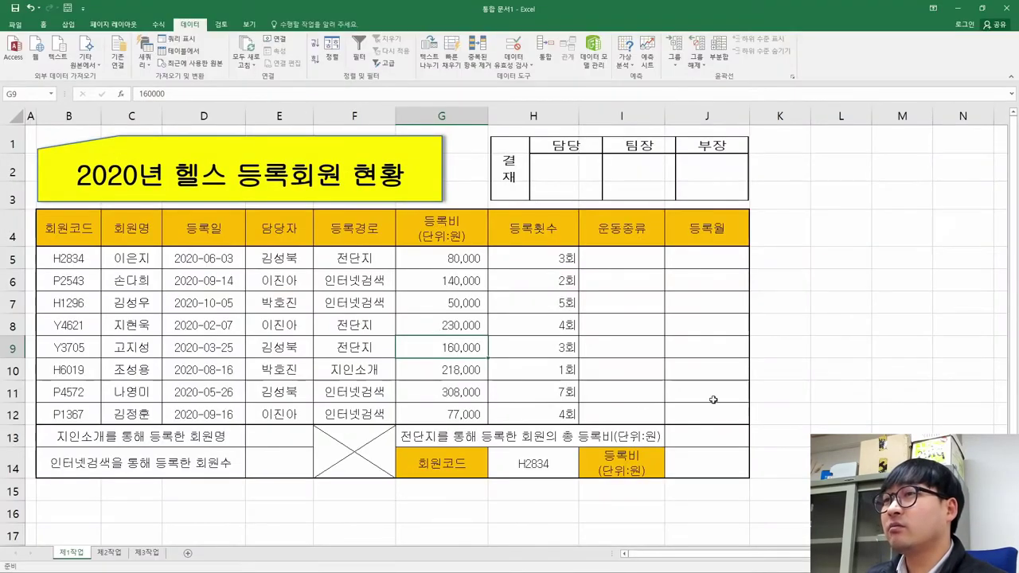
{"action": "key", "text": "alt+Tab"}
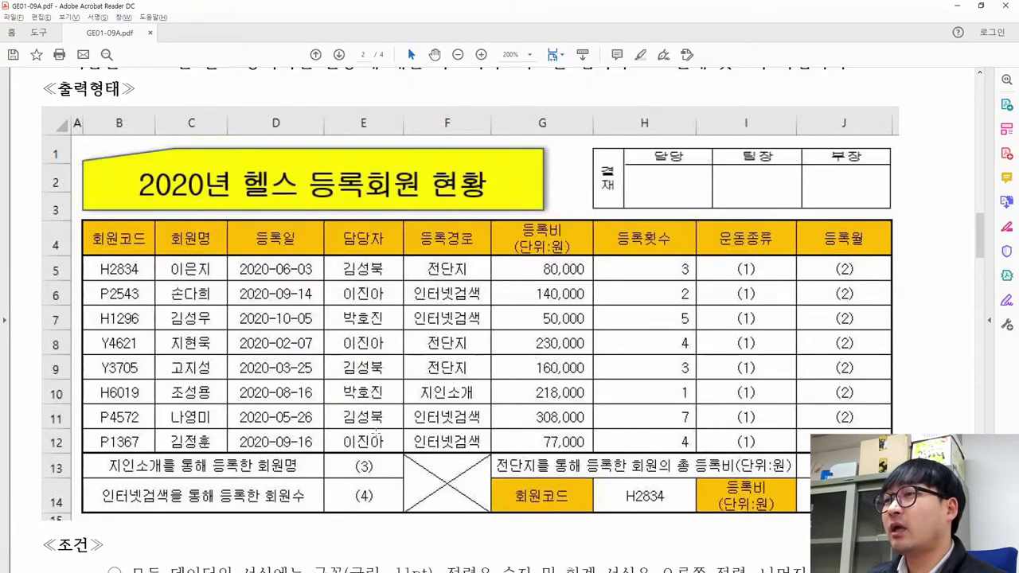
{"action": "key", "text": "alt+Tab"}
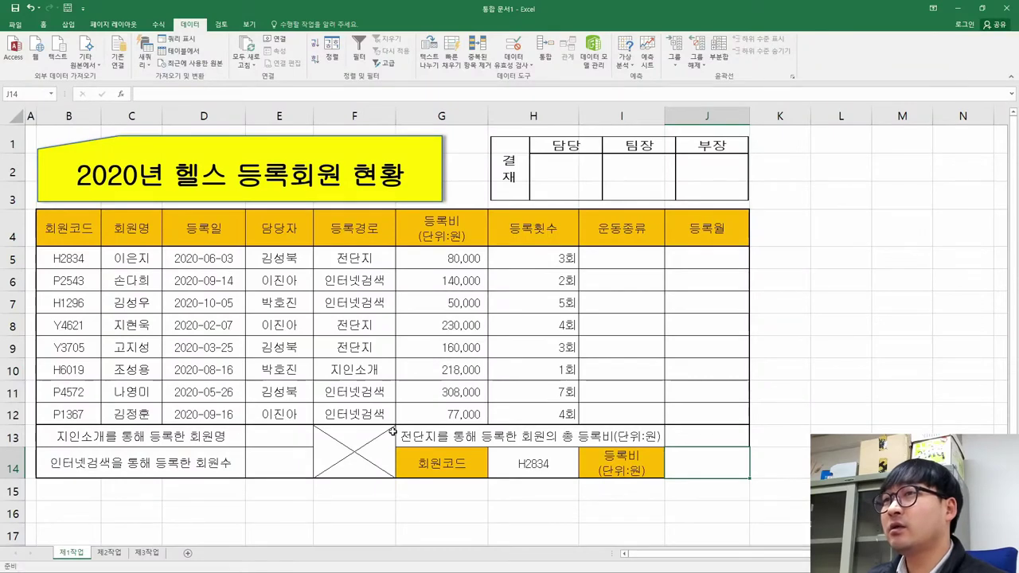
{"action": "key", "text": "alt+Tab"}
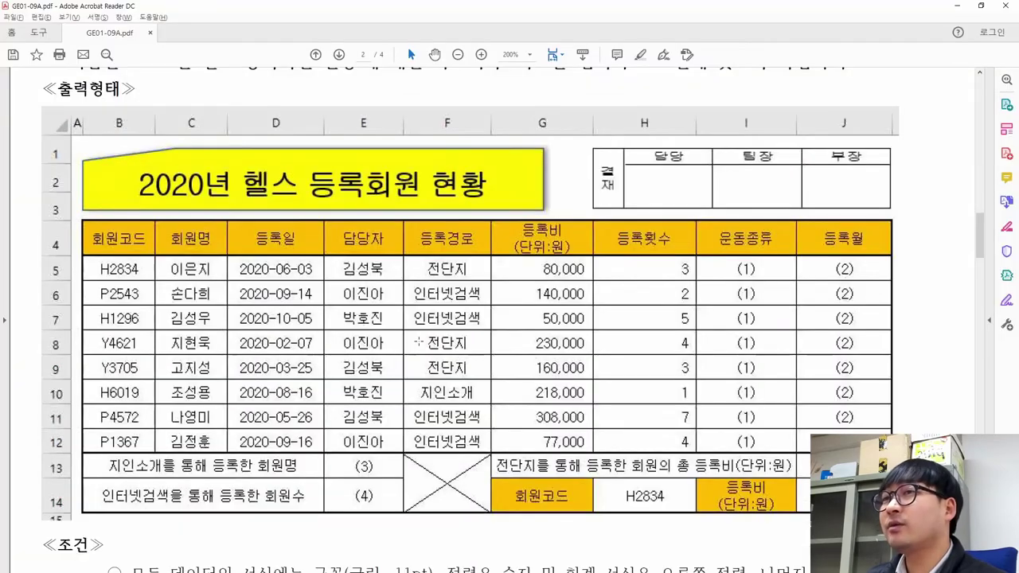
{"action": "scroll", "coordinate": [638, 380], "scroll_direction": "up", "scroll_amount": 3}
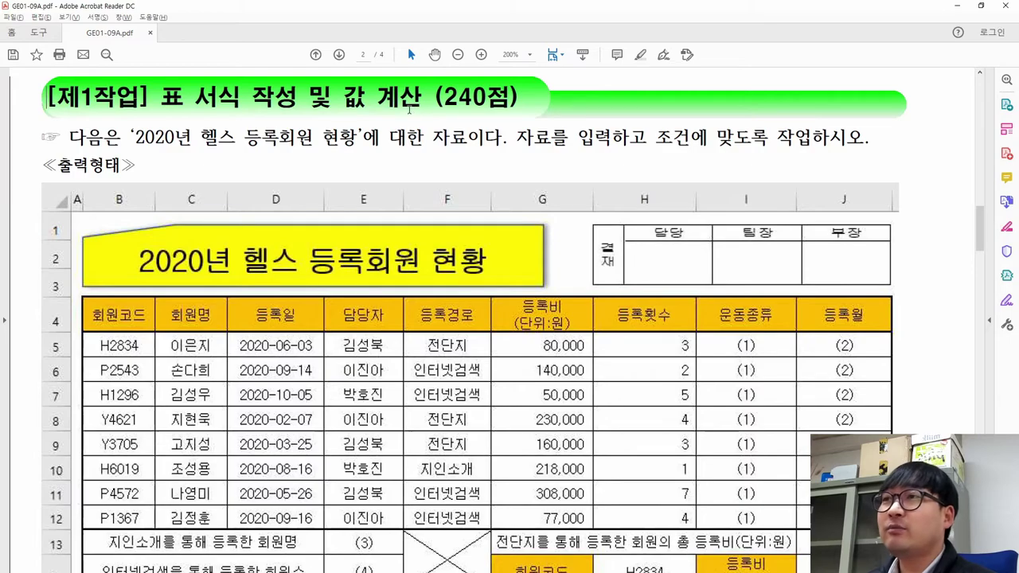
- Review function tasks (1) to (7) in the PDF, their numbered cells in the sample table, and the rule requiring the given functions
{"action": "scroll", "coordinate": [351, 236], "scroll_direction": "down", "scroll_amount": 15}
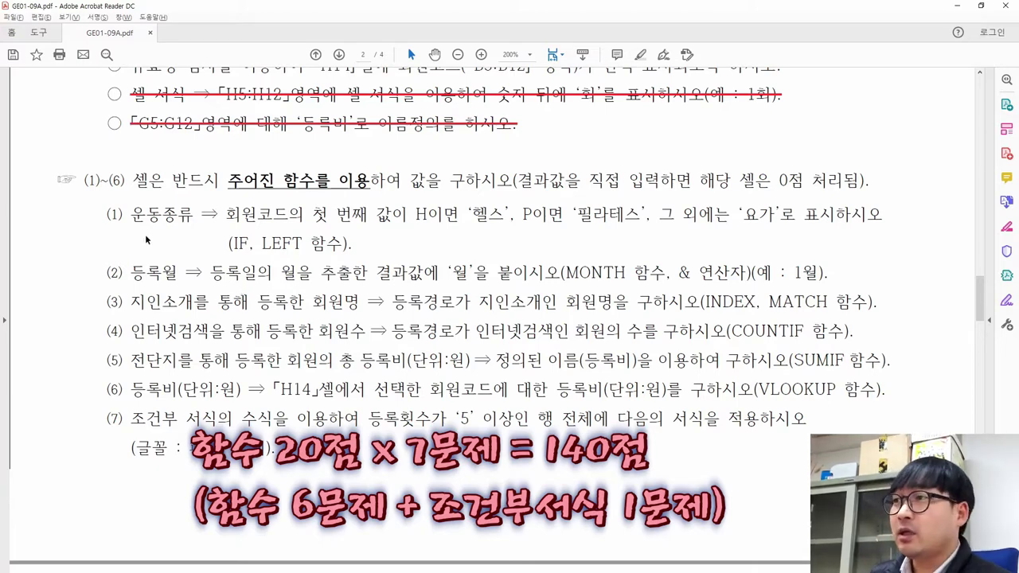
{"action": "left_click_drag", "start_coordinate": [107, 213], "coordinate": [362, 426]}
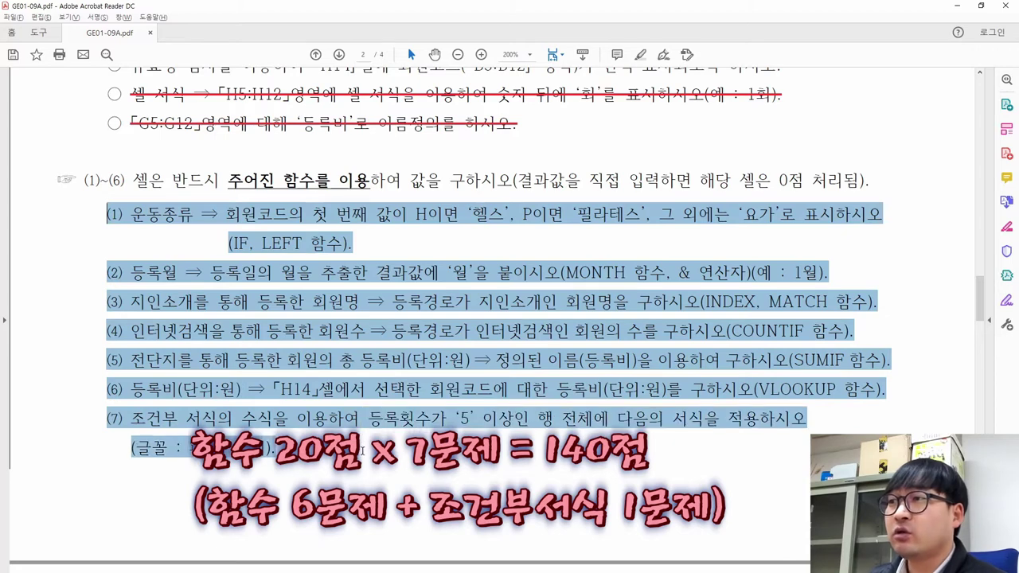
{"action": "left_click", "coordinate": [325, 383]}
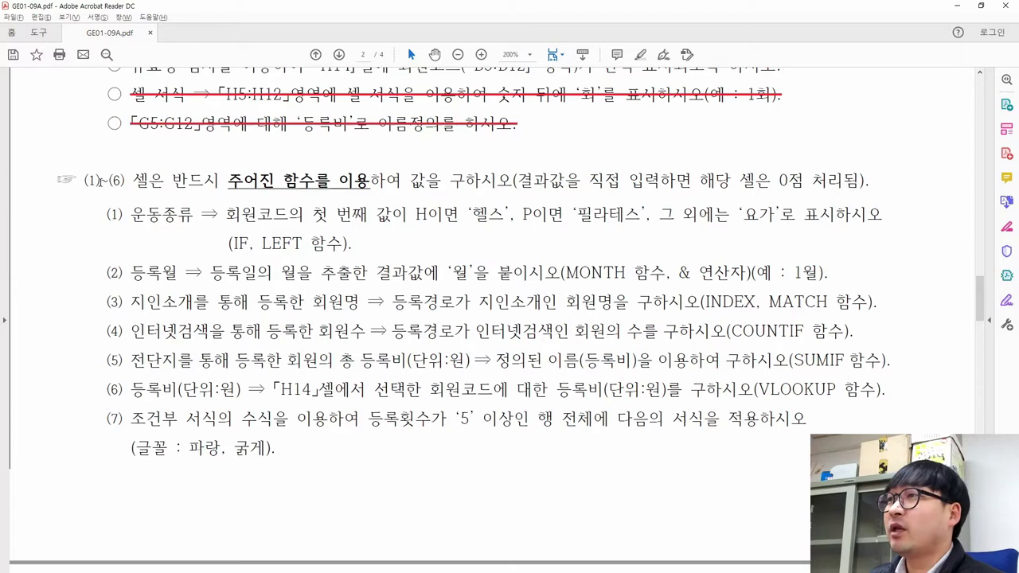
{"action": "left_click_drag", "start_coordinate": [86, 180], "coordinate": [126, 181]}
{"action": "scroll", "coordinate": [231, 245], "scroll_direction": "up", "scroll_amount": 10}
{"action": "left_click_drag", "start_coordinate": [730, 162], "coordinate": [854, 344]}
{"action": "scroll", "coordinate": [424, 301], "scroll_direction": "down", "scroll_amount": 8}
{"action": "scroll", "coordinate": [425, 301], "scroll_direction": "down", "scroll_amount": 3}
{"action": "left_click_drag", "start_coordinate": [231, 256], "coordinate": [402, 258]}
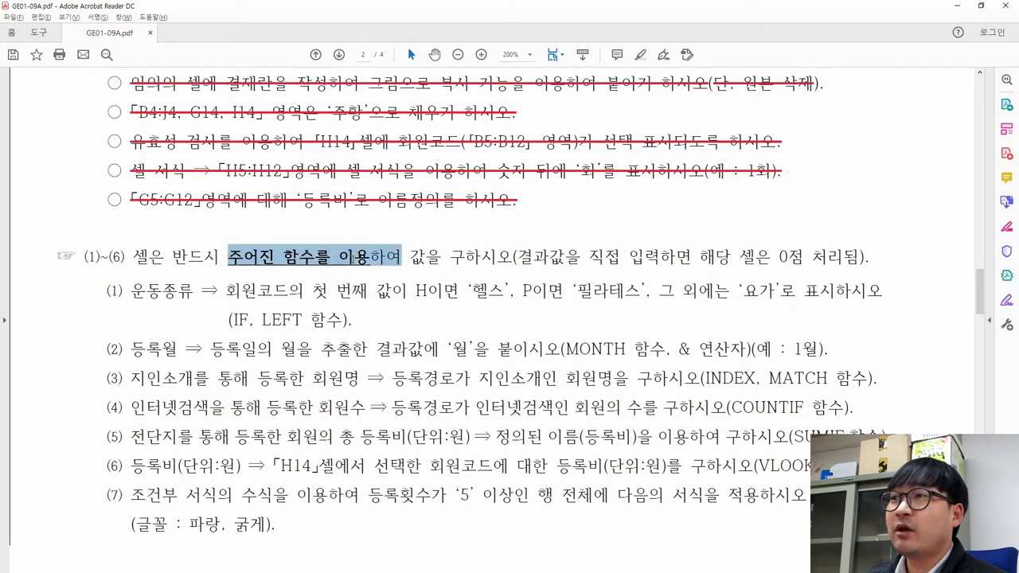
{"action": "left_click_drag", "start_coordinate": [229, 319], "coordinate": [300, 322]}
{"action": "left_click_drag", "start_coordinate": [561, 350], "coordinate": [629, 358]}
{"action": "left_click_drag", "start_coordinate": [517, 256], "coordinate": [860, 258]}
{"action": "left_click", "coordinate": [784, 257]}
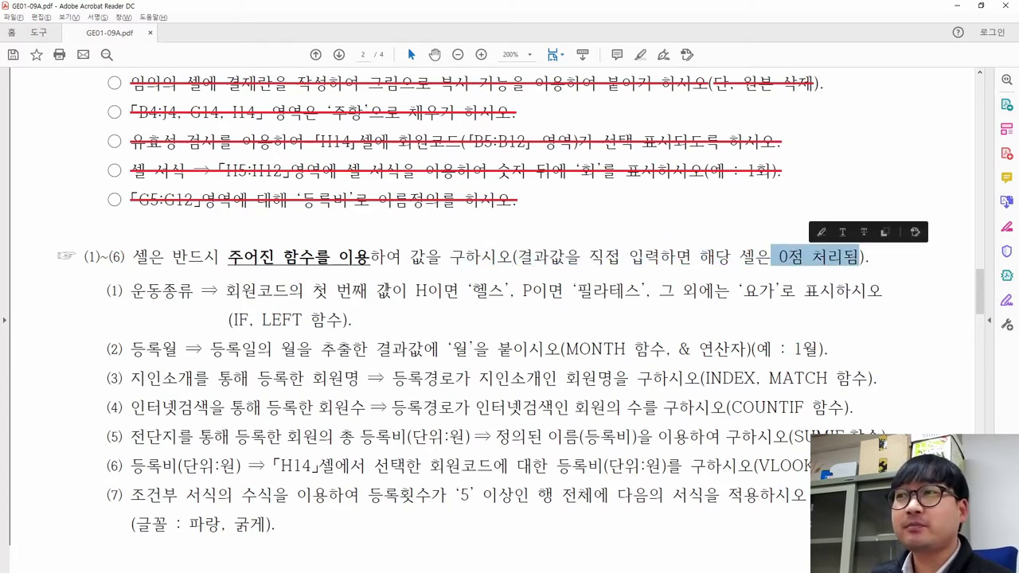
{"action": "left_click_drag", "start_coordinate": [228, 257], "coordinate": [331, 260]}
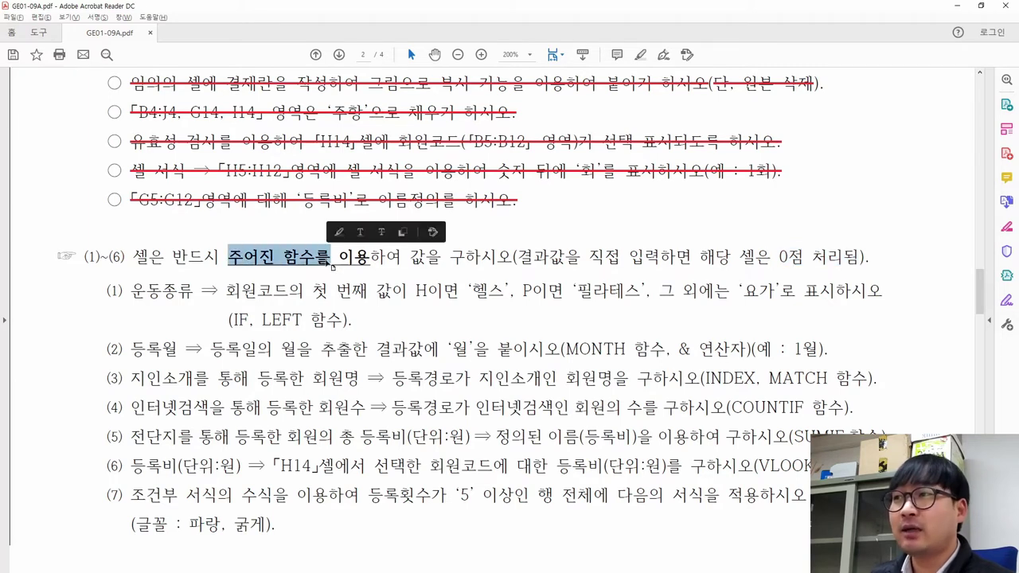
- Read task (1) on 운동종류 in the PDF and check its H and P rules against the first letters of the 회원코드 column
{"action": "left_click", "coordinate": [273, 312]}
{"action": "left_click_drag", "start_coordinate": [135, 291], "coordinate": [505, 293]}
{"action": "left_click", "coordinate": [228, 292]}
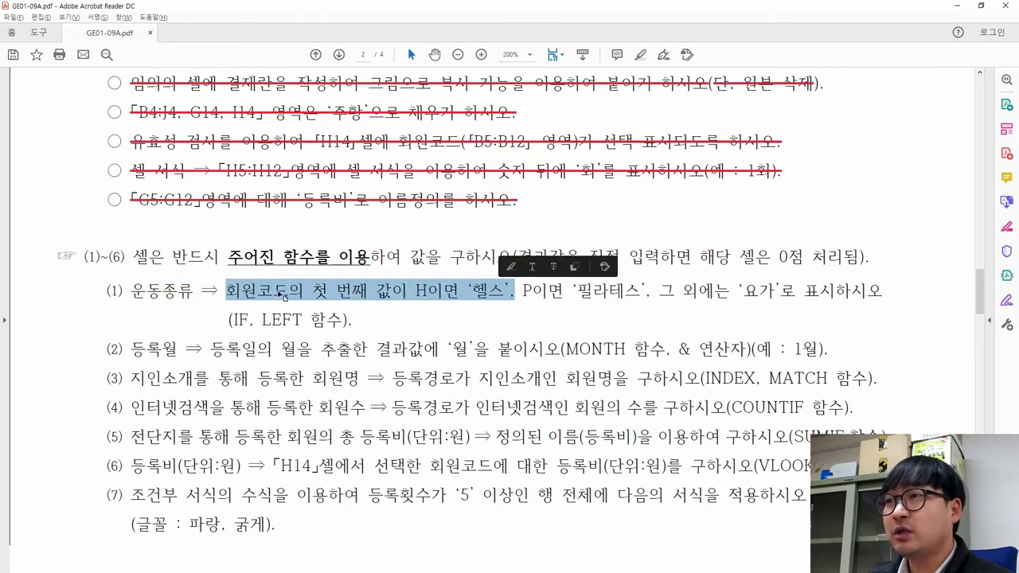
{"action": "scroll", "coordinate": [294, 298], "scroll_direction": "up", "scroll_amount": 5}
{"action": "scroll", "coordinate": [294, 296], "scroll_direction": "up", "scroll_amount": 6}
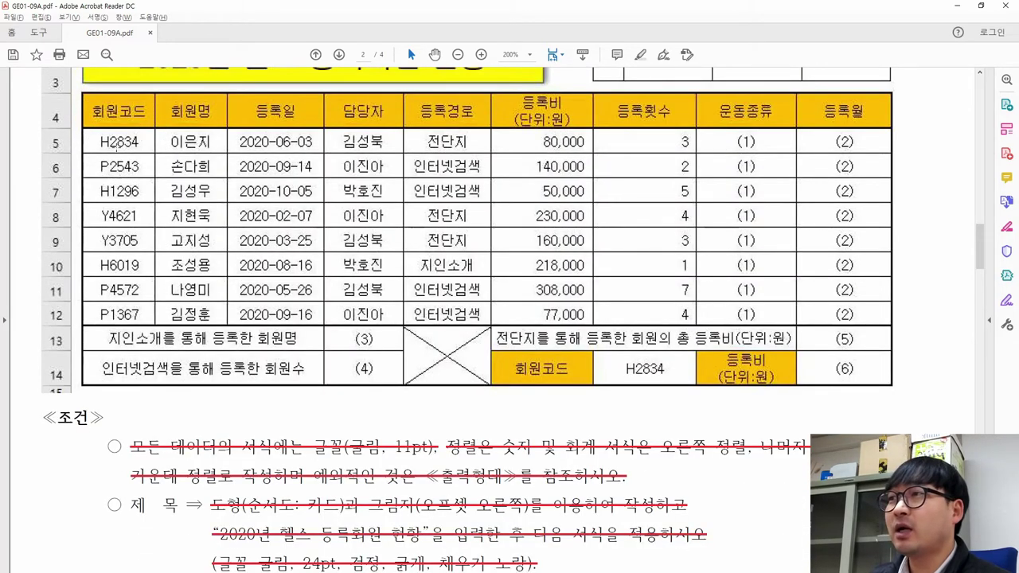
{"action": "left_click_drag", "start_coordinate": [99, 141], "coordinate": [110, 166]}
{"action": "left_click_drag", "start_coordinate": [97, 216], "coordinate": [110, 216]}
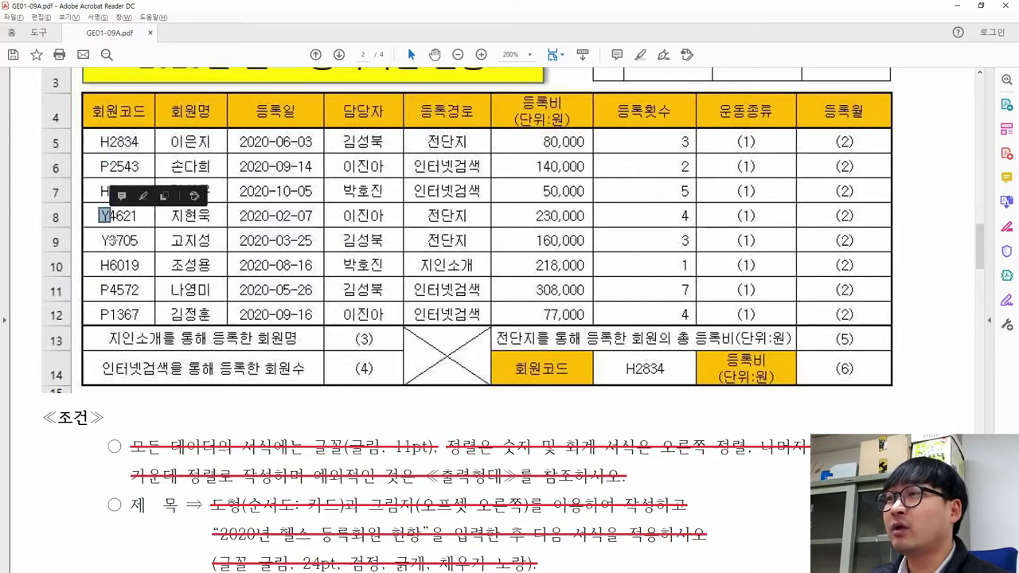
{"action": "left_click", "coordinate": [191, 288]}
{"action": "scroll", "coordinate": [368, 211], "scroll_direction": "down", "scroll_amount": 10}
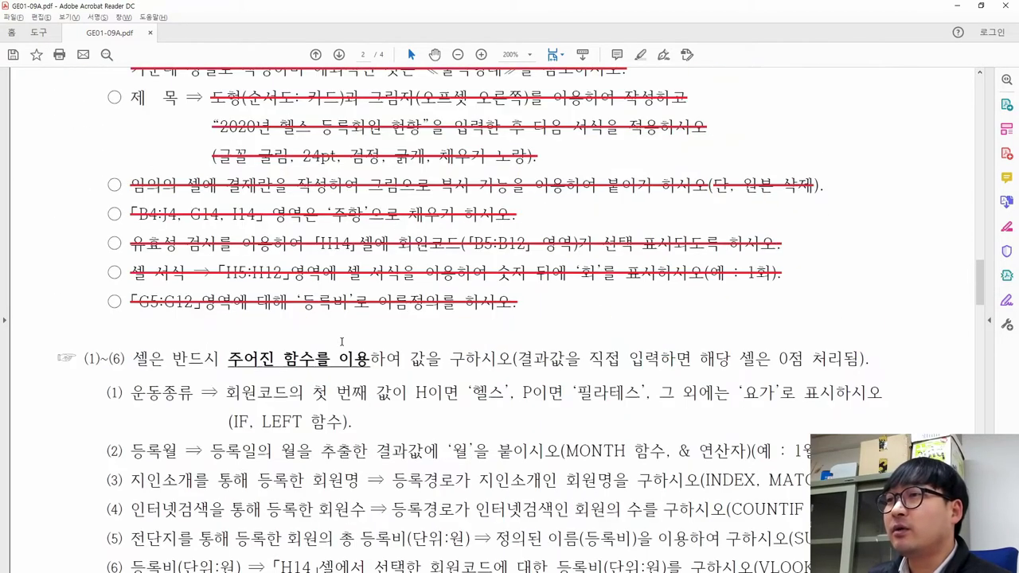
{"action": "left_click_drag", "start_coordinate": [412, 189], "coordinate": [493, 189]}
{"action": "left_click_drag", "start_coordinate": [570, 189], "coordinate": [634, 189]}
- Relate B5 to the empty 운동종류 cells I5 and I6 in Excel, then review the '요가' case and IF, LEFT functions in the PDF
{"action": "key", "text": "alt+Tab"}
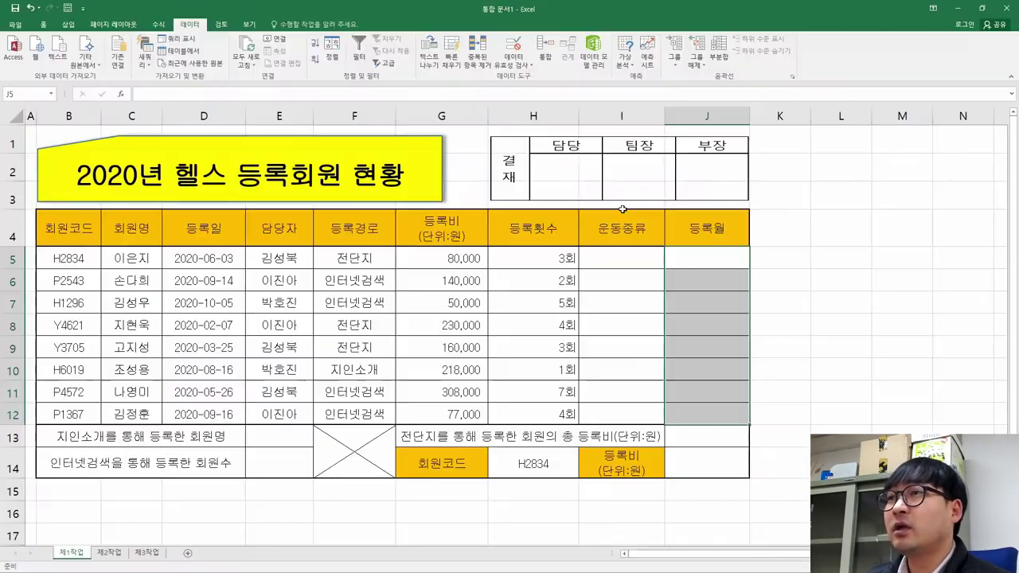
{"action": "left_click", "coordinate": [68, 259]}
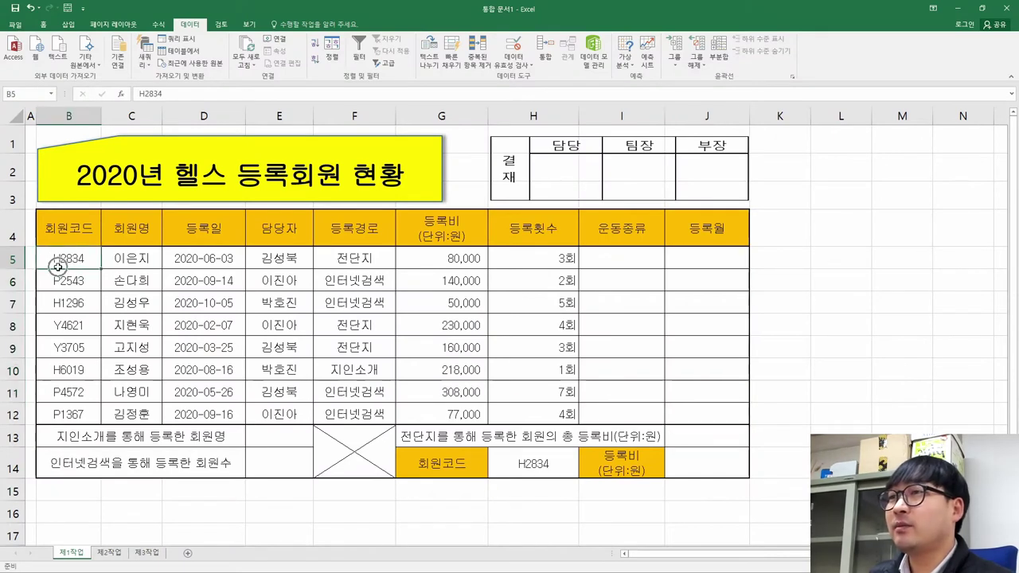
{"action": "left_click", "coordinate": [622, 265]}
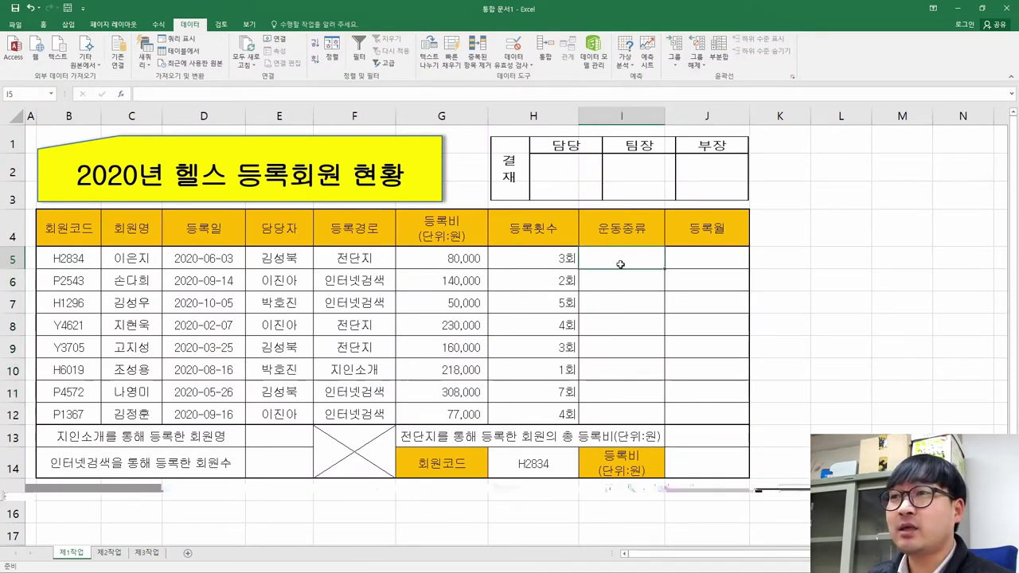
{"action": "left_click", "coordinate": [620, 277]}
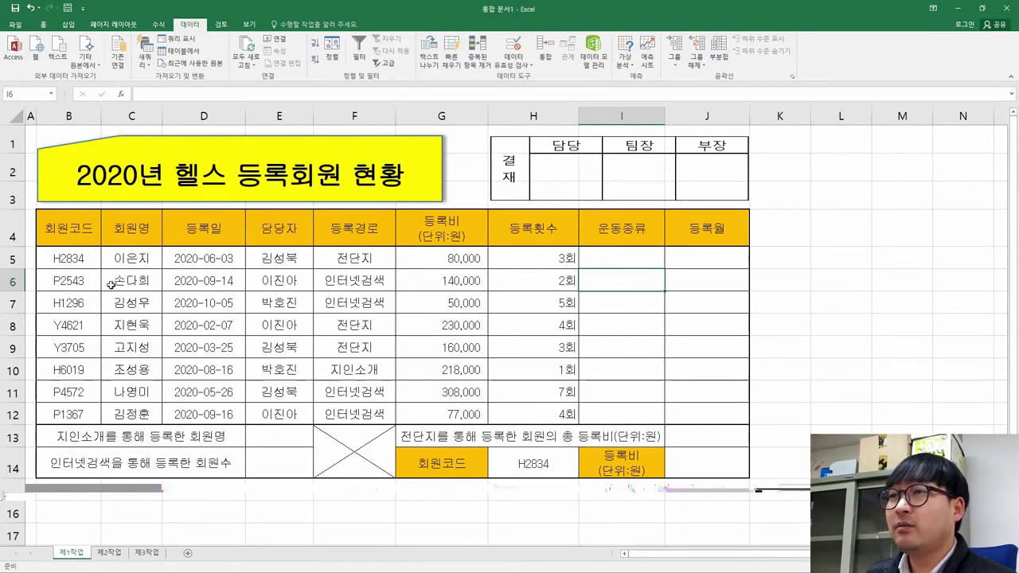
{"action": "key", "text": "alt+Tab"}
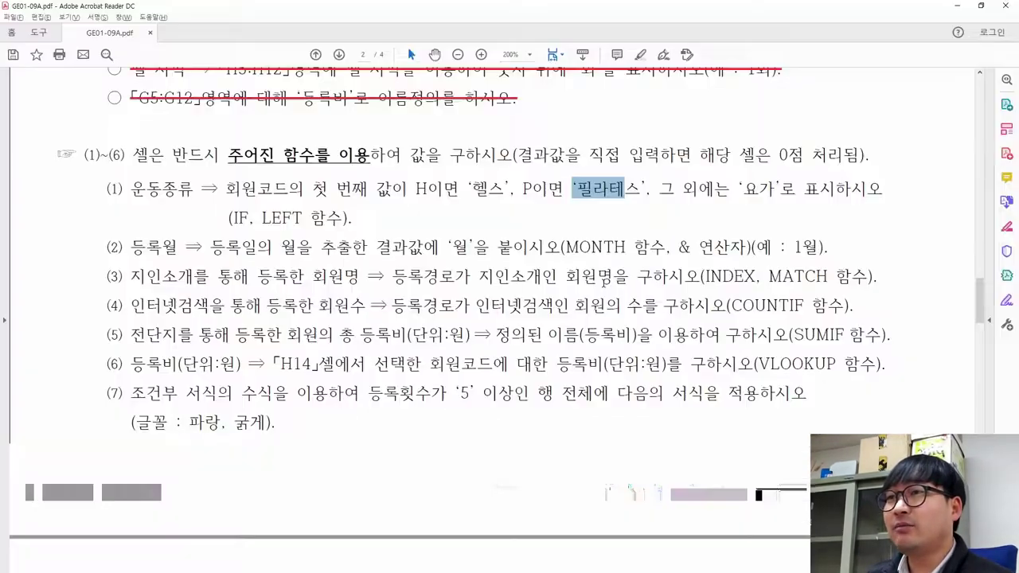
{"action": "left_click_drag", "start_coordinate": [660, 187], "coordinate": [778, 188]}
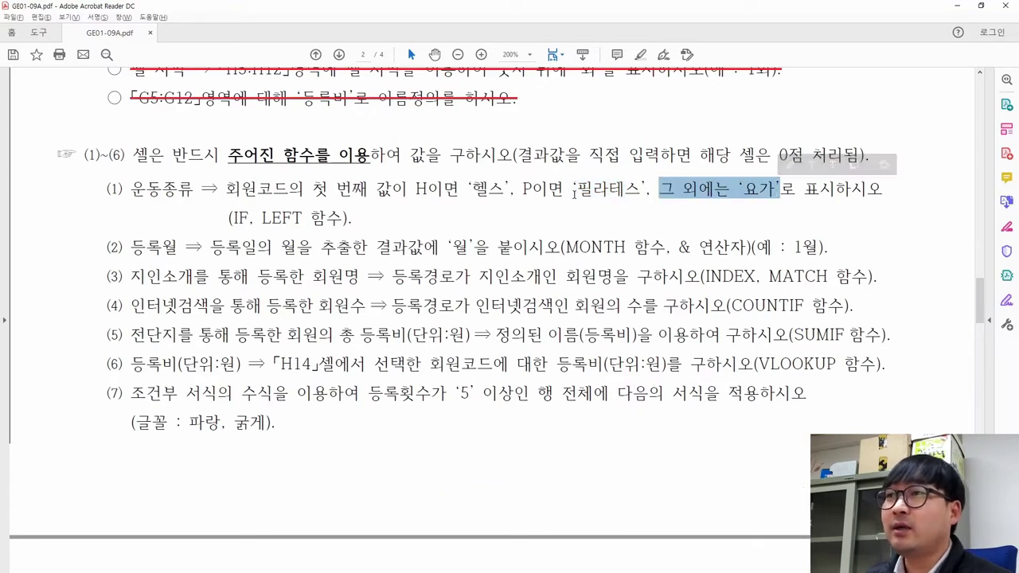
{"action": "left_click_drag", "start_coordinate": [229, 219], "coordinate": [303, 219]}
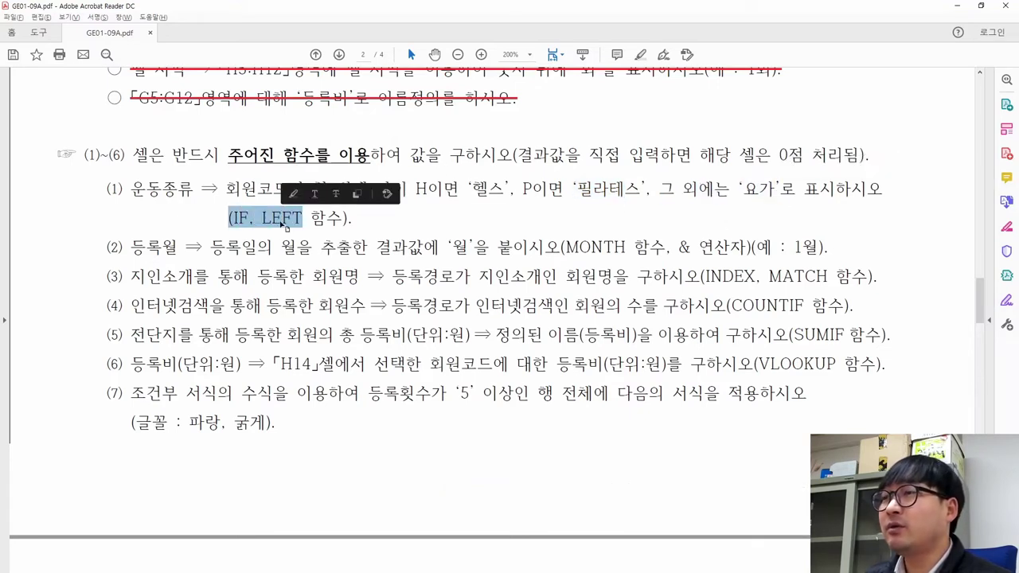
- Copy the 운동종류 condition sentence of task (1) from the PDF into K5 in Excel and left-align it
{"action": "left_click_drag", "start_coordinate": [226, 189], "coordinate": [882, 190]}
{"action": "key", "text": "ctrl+c"}
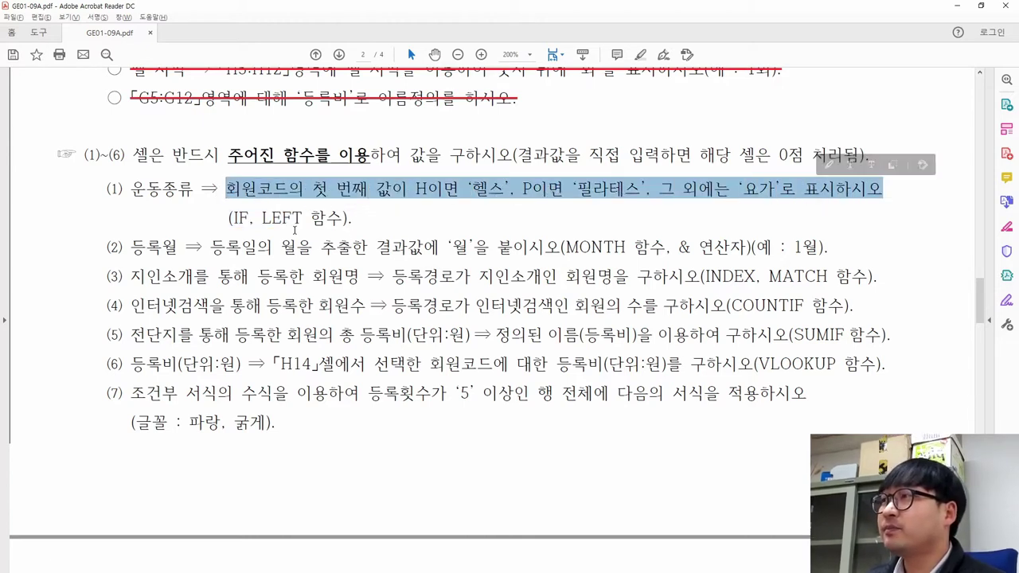
{"action": "key", "text": "alt+Tab"}
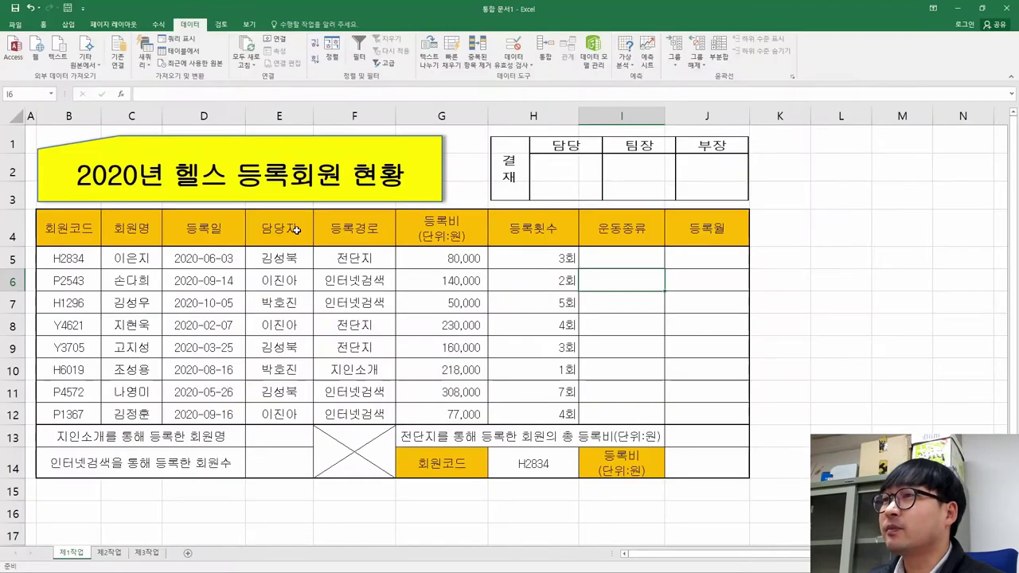
{"action": "left_click", "coordinate": [776, 259]}
{"action": "key", "text": "ctrl+v"}
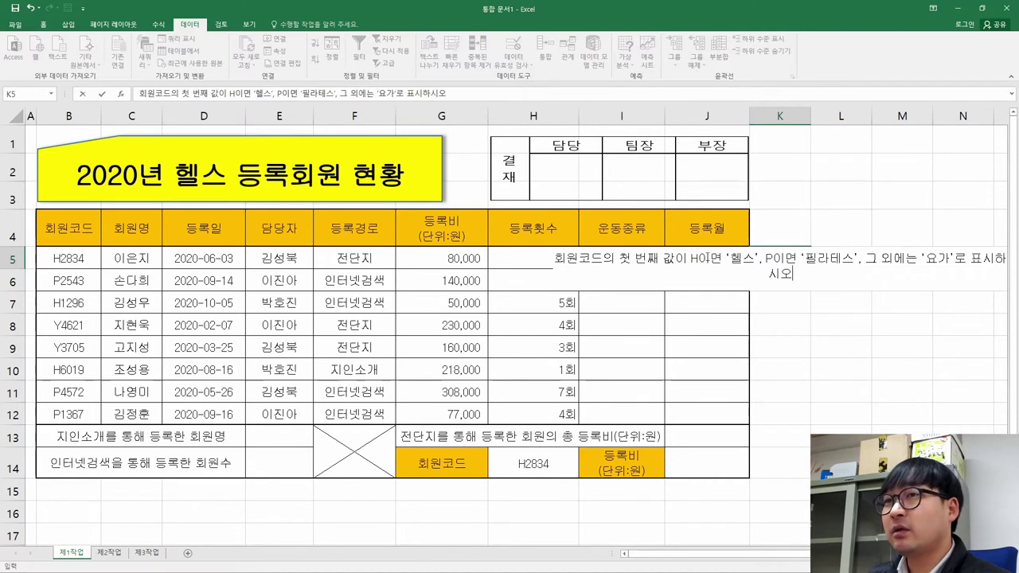
{"action": "left_click", "coordinate": [102, 93]}
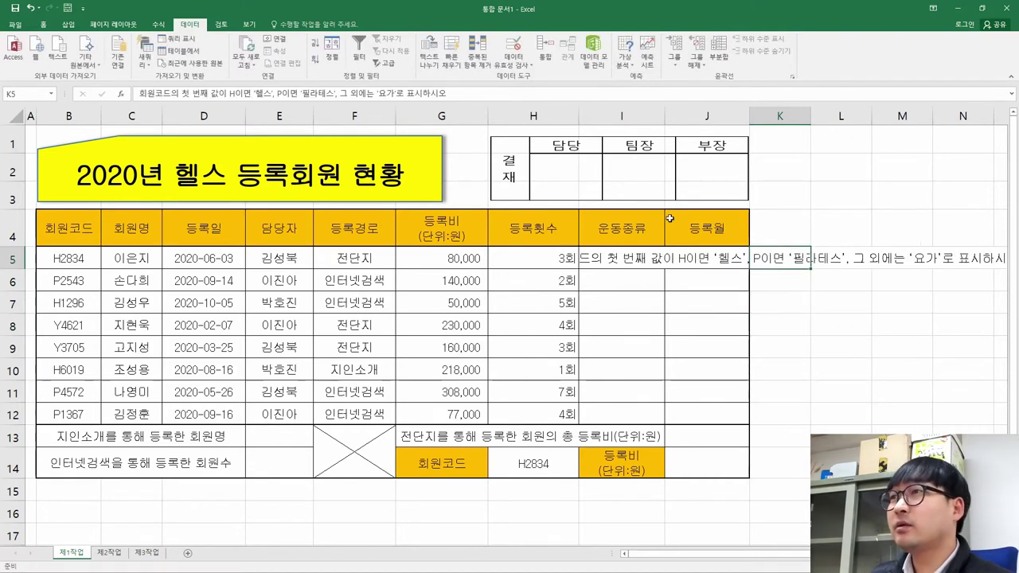
{"action": "left_click", "coordinate": [43, 24]}
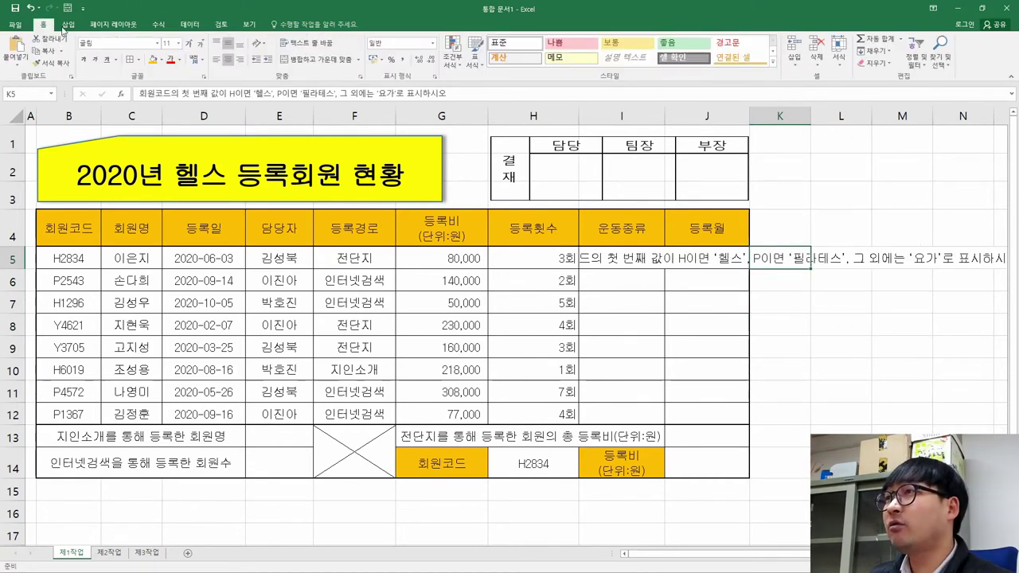
{"action": "left_click", "coordinate": [216, 60]}
- Set the whole of column K to left alignment, discarding the unfinished entry in K6
{"action": "key", "text": "Right"}
{"action": "key", "text": "Right"}
{"action": "key", "text": "Right"}
{"action": "key", "text": "Right"}
{"action": "key", "text": "Right"}
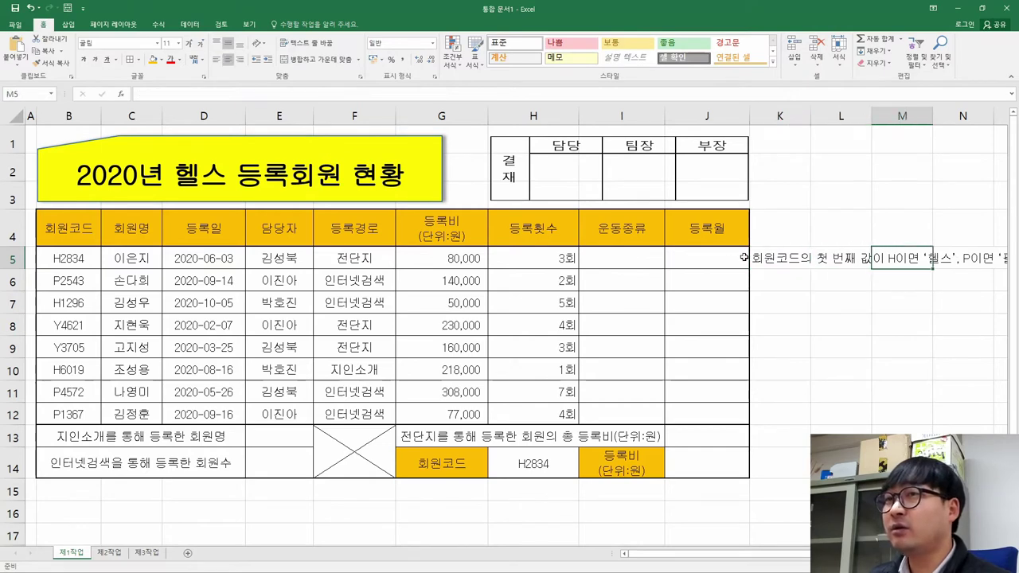
{"action": "key", "text": "Right"}
{"action": "key", "text": "Right"}
{"action": "key", "text": "Right"}
{"action": "left_click", "coordinate": [405, 253]}
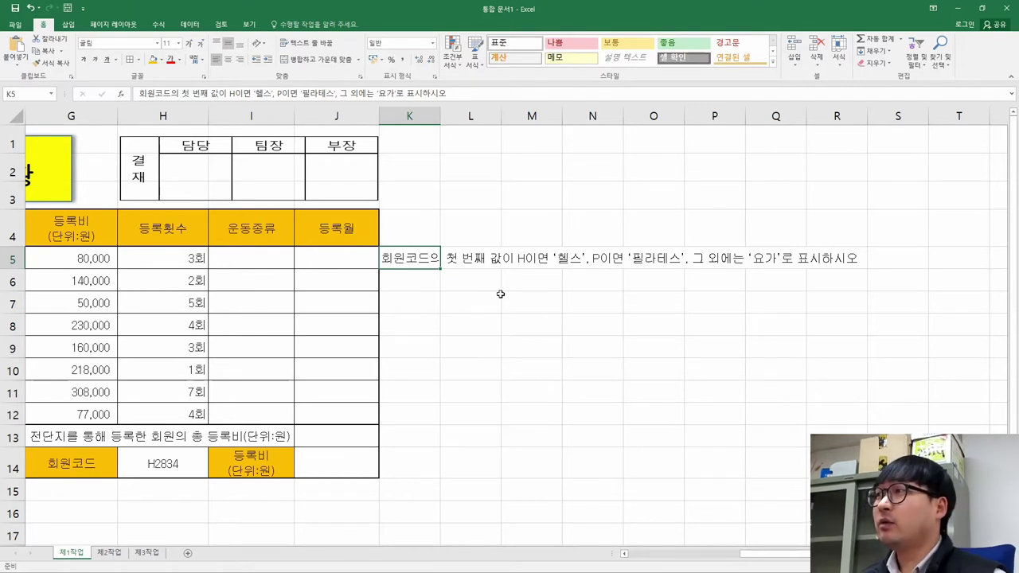
{"action": "key", "text": "Return"}
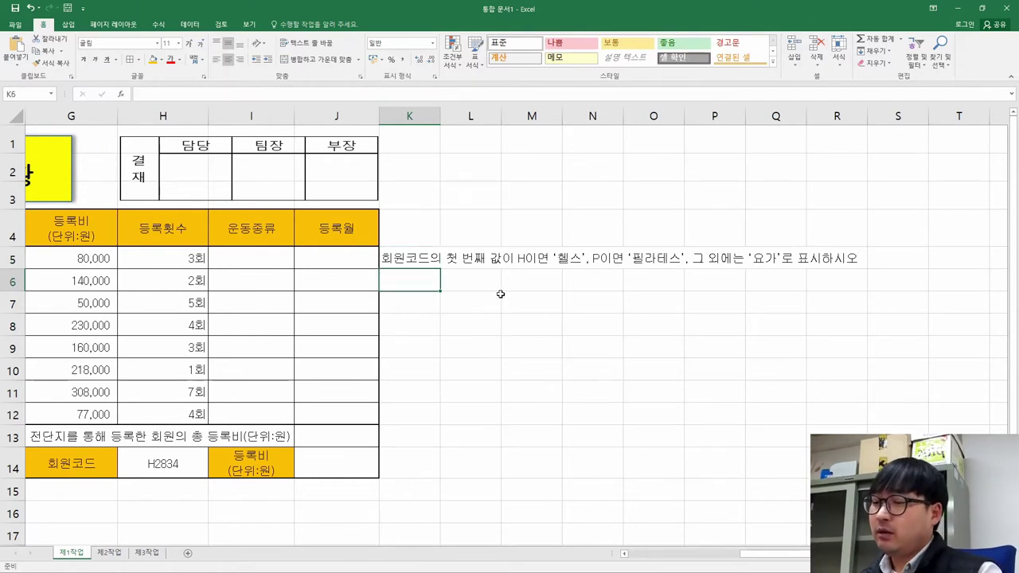
{"action": "type", "text": "만약"}
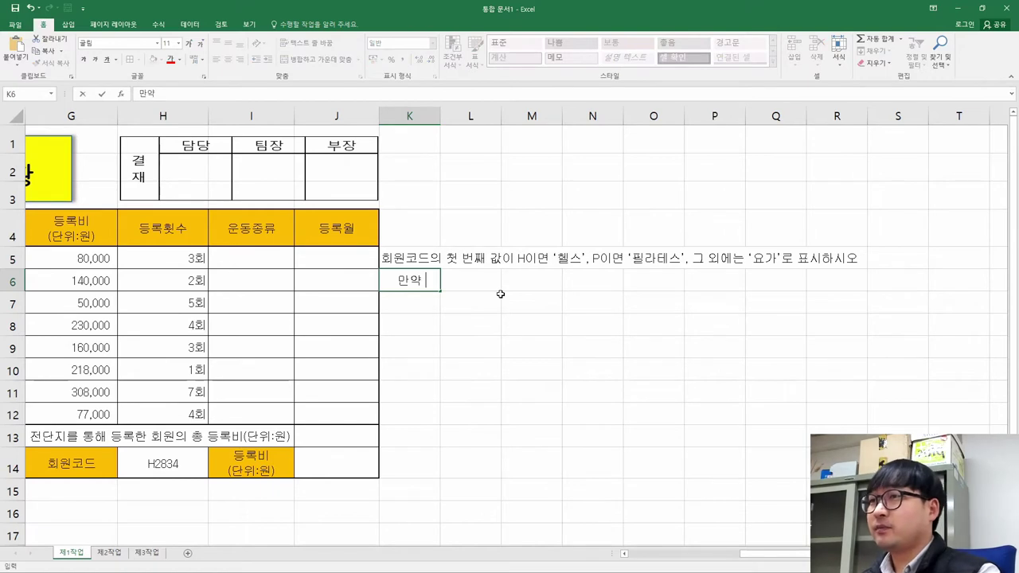
{"action": "key", "text": "Escape"}
{"action": "left_click", "coordinate": [409, 116]}
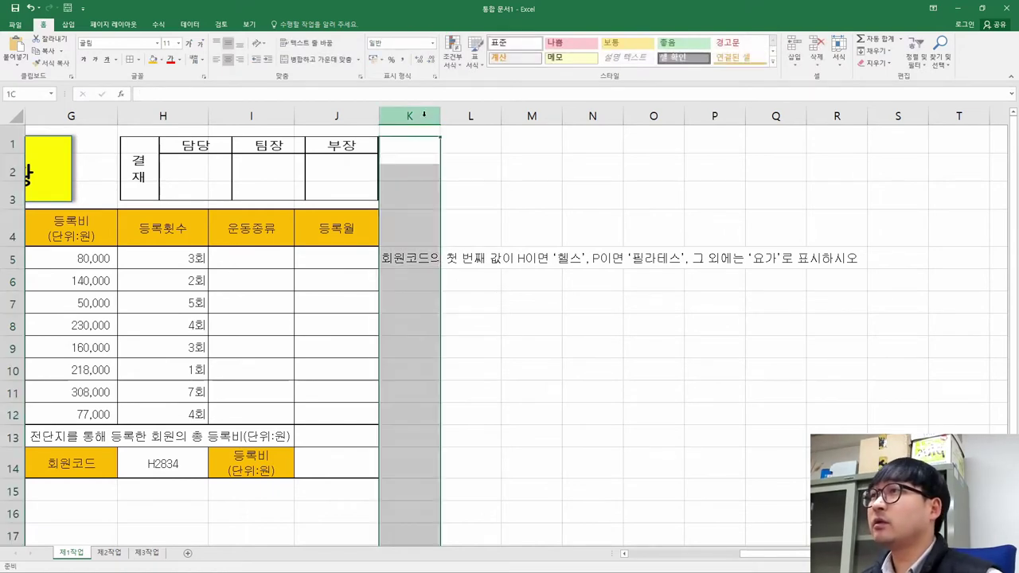
- Enter the first part of the restated condition in K6: "만약 회원코드 첫 값=H, 헬스, 아니면,"
{"action": "left_click", "coordinate": [394, 287]}
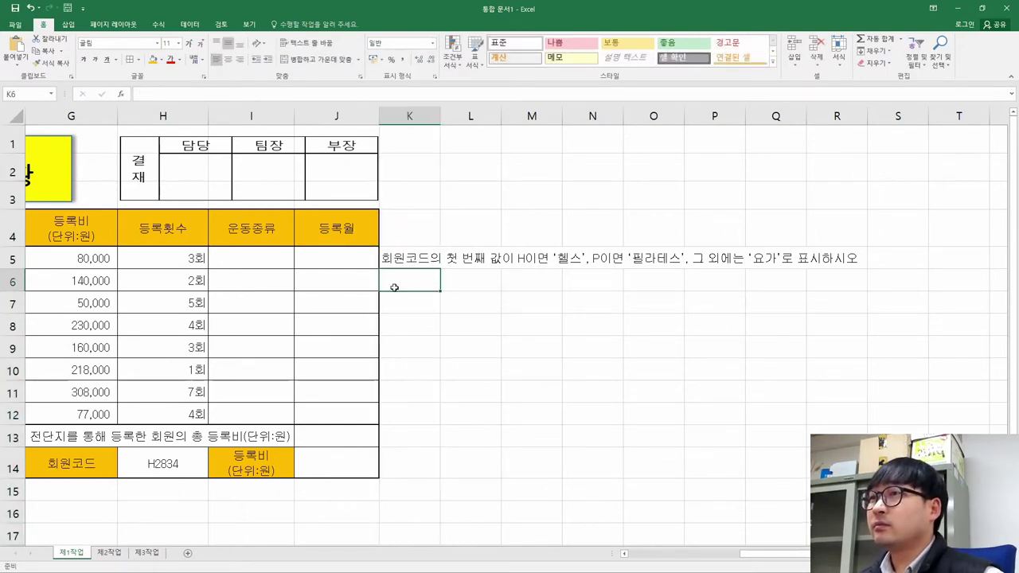
{"action": "type", "text": "만약 "}
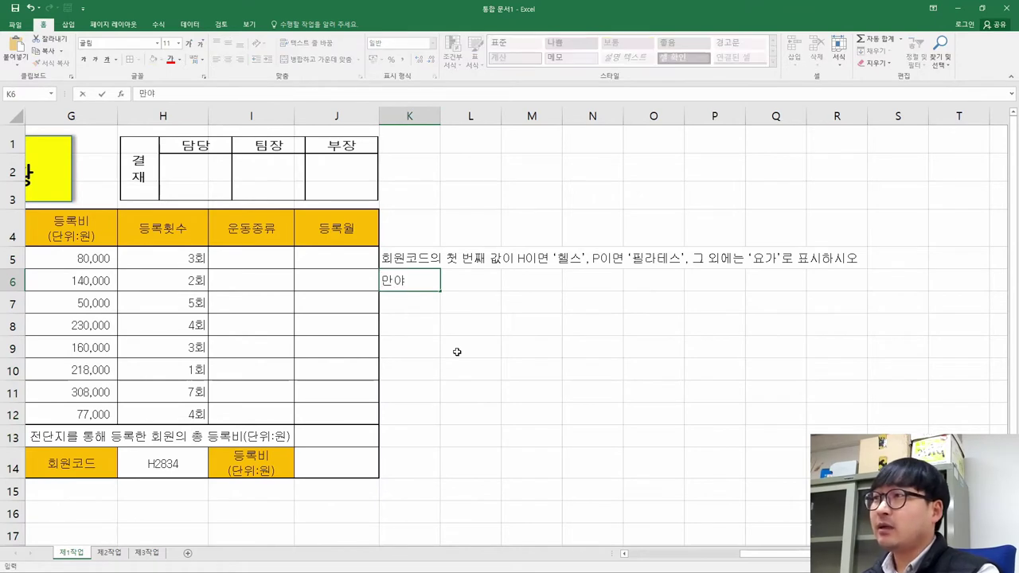
{"action": "type", "text": "회원"}
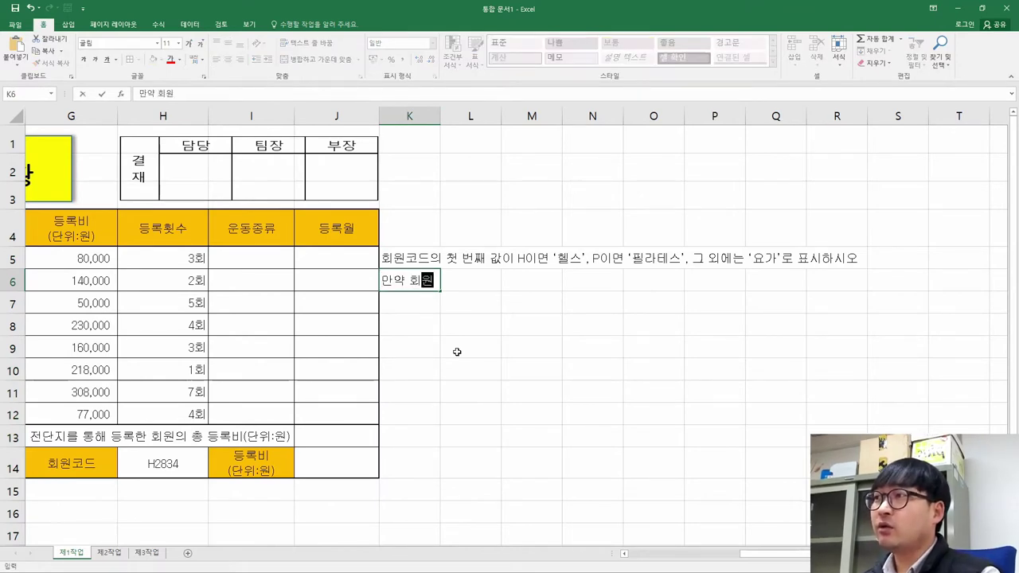
{"action": "type", "text": "코드 첫 ㄱ"}
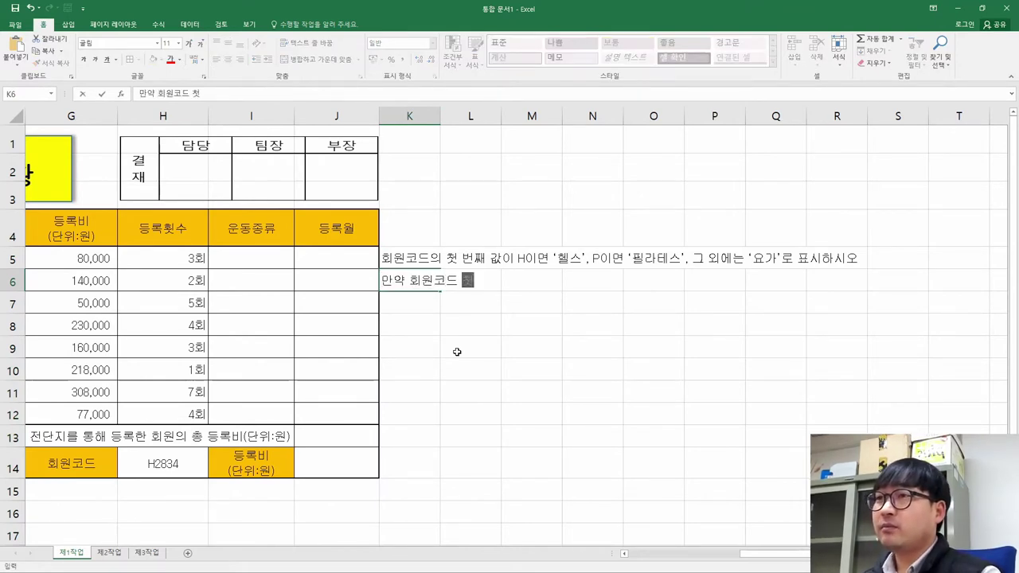
{"action": "type", "text": "ㅏㅂㅅ"}
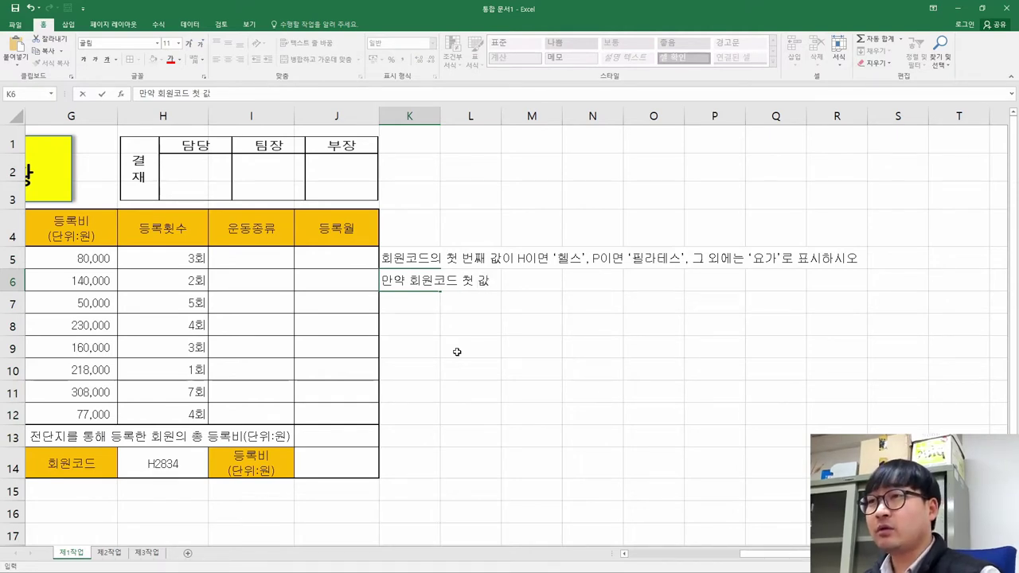
{"action": "type", "text": "=H,"}
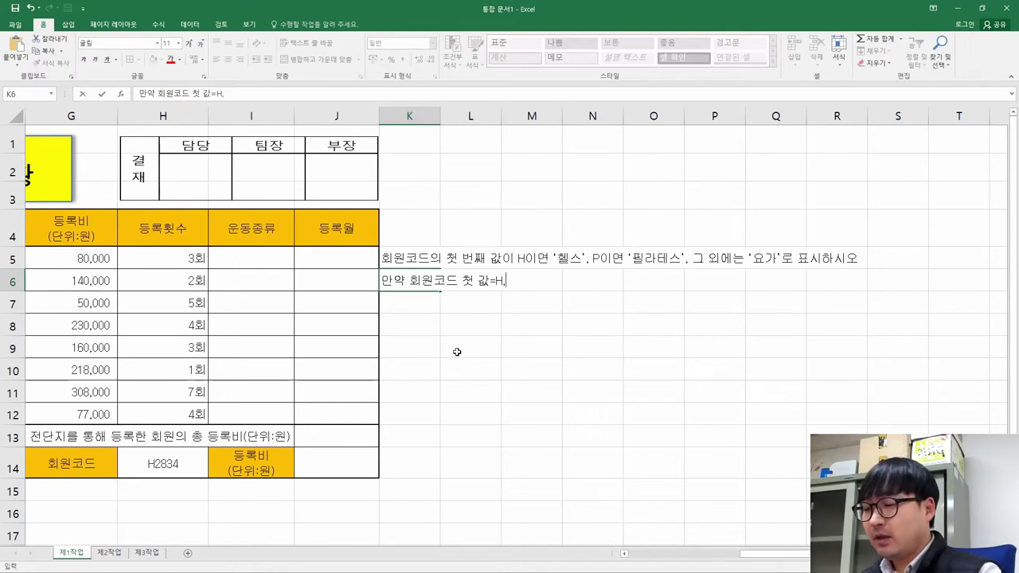
{"action": "type", "text": "헬스"}
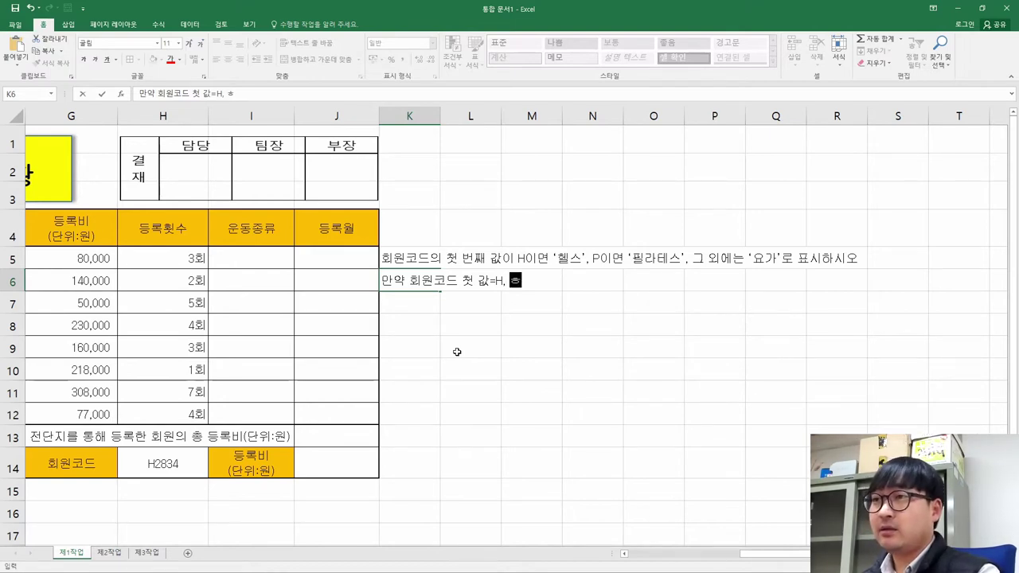
{"action": "type", "text": ", 아니면,"}
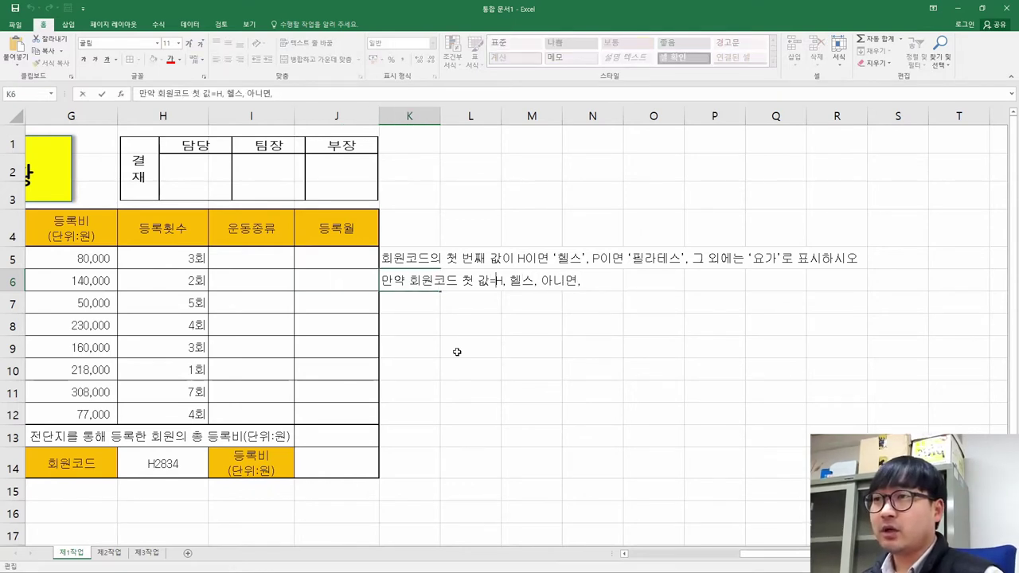
- Copy "회원코드 첫 값=" within K6 to the end of its text and complete the second condition with "P, 필라테스"
{"action": "key", "text": "shift+Right"}
{"action": "key", "text": "shift+Right"}
{"action": "key", "text": "shift+Right"}
{"action": "key", "text": "shift+Right"}
{"action": "key", "text": "shift+Right"}
{"action": "key", "text": "shift+Right"}
{"action": "key", "text": "shift+Right"}
{"action": "key", "text": "shift+Right"}
{"action": "key", "text": "shift+Right"}
{"action": "key", "text": "ctrl+c"}
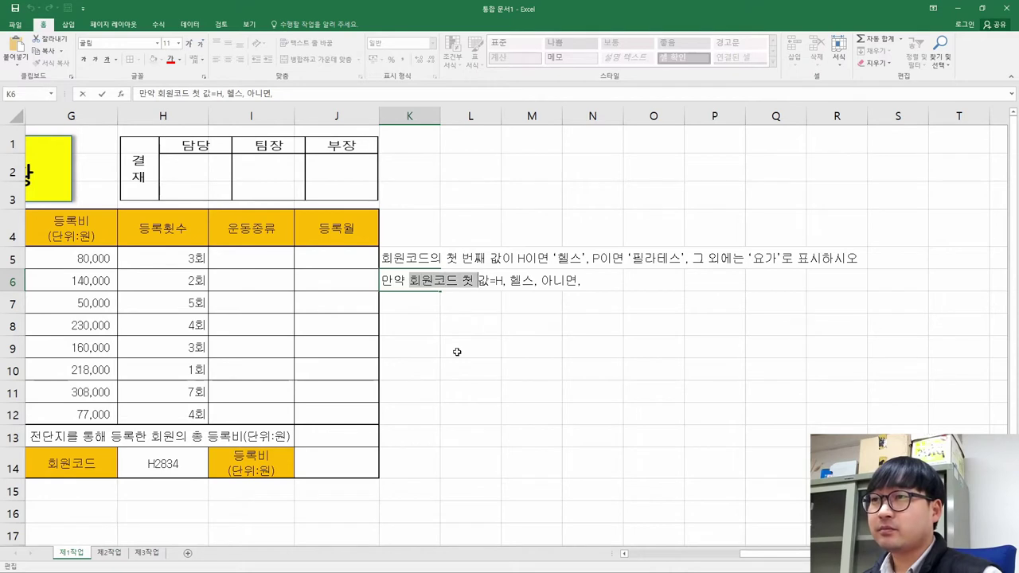
{"action": "key", "text": "End"}
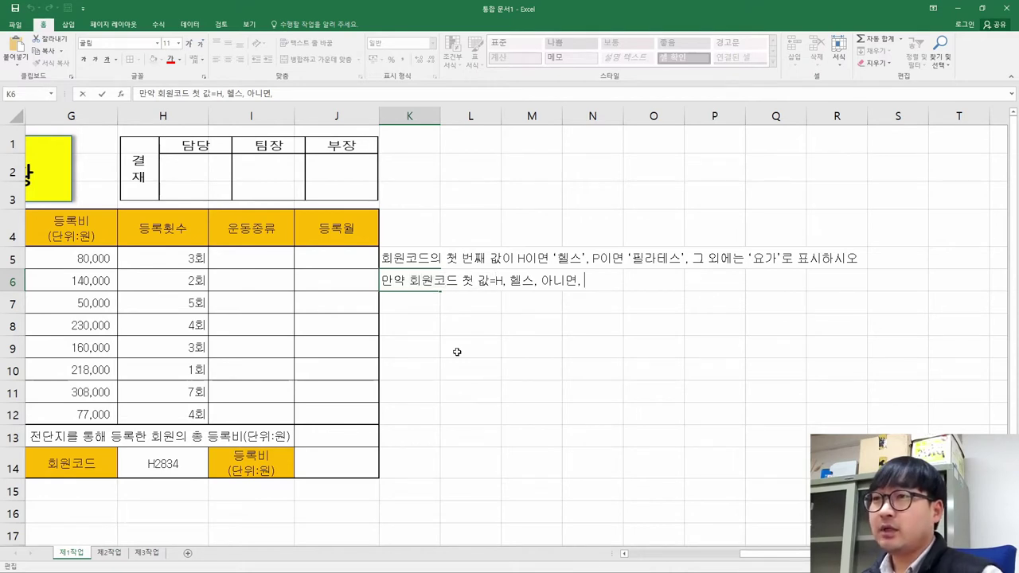
{"action": "key", "text": "ctrl+v"}
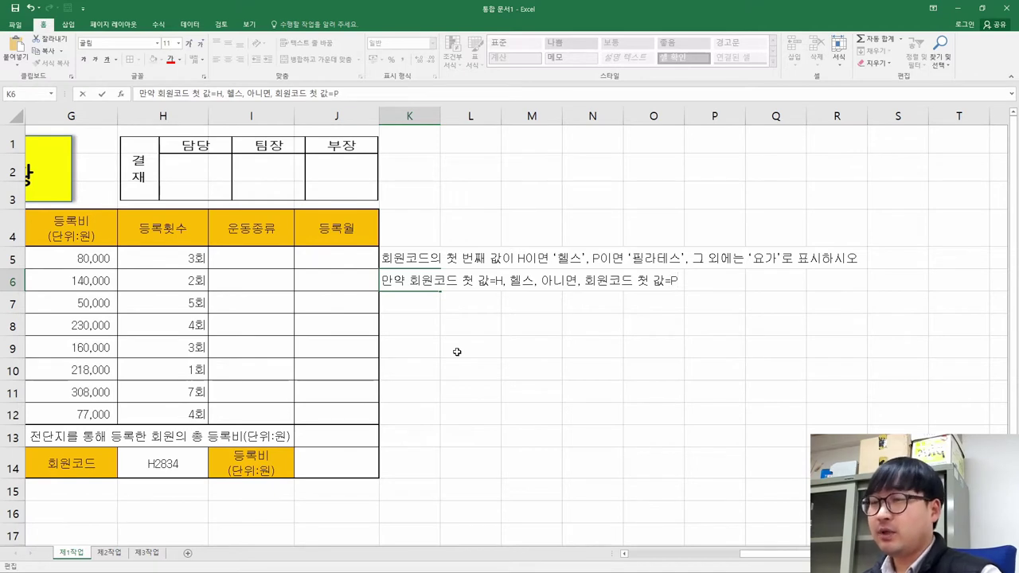
{"action": "type", "text": "P, 필라텟그"}
{"action": "key", "text": "BackSpace"}
{"action": "key", "text": "BackSpace"}
{"action": "type", "text": "테스"}
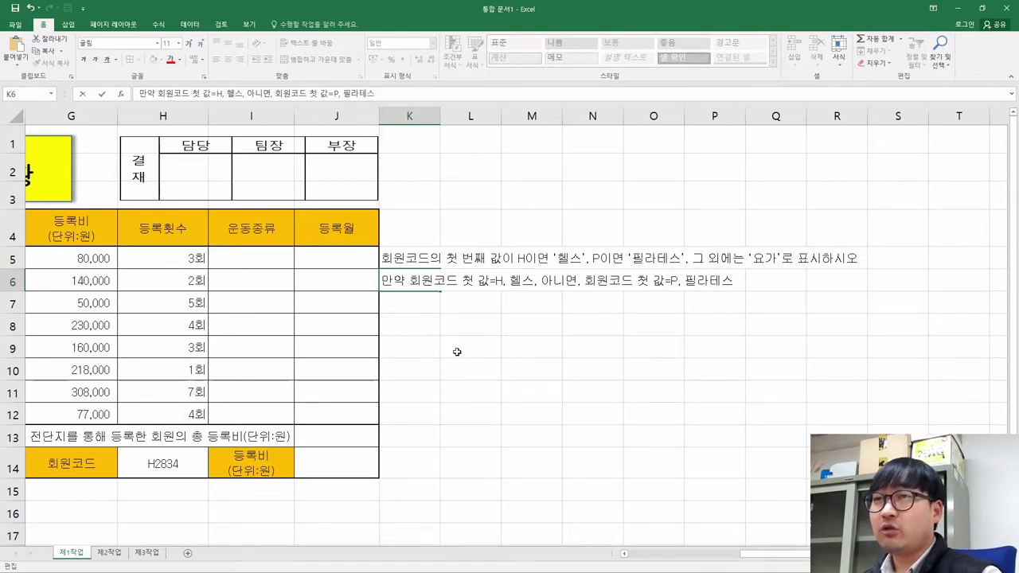
- Finish the K6 condition text with the fallback value ", 요가" and compare it with the sentence in K5
{"action": "type", "text": ", 요ㄱ"}
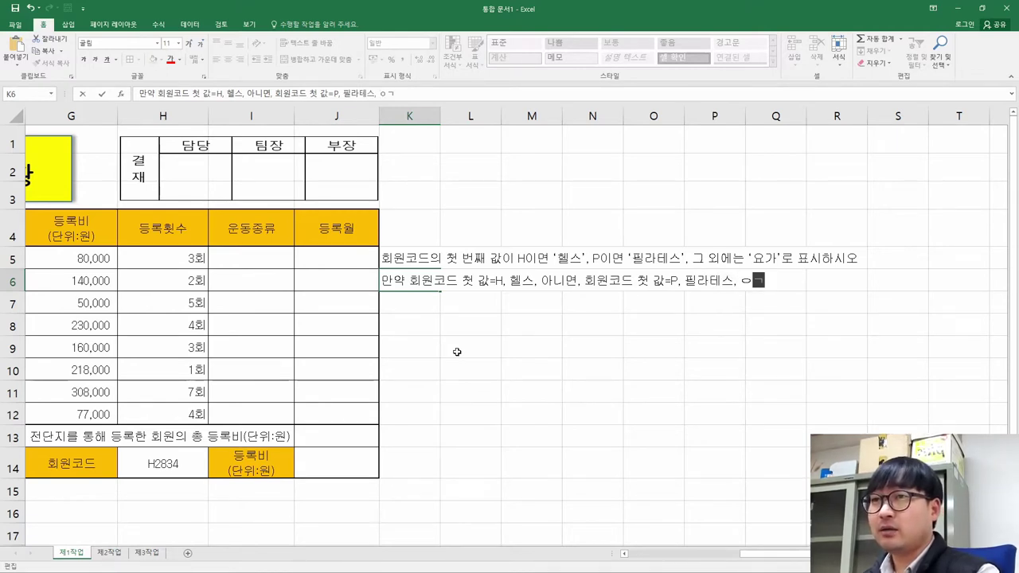
{"action": "key", "text": "BackSpace"}
{"action": "key", "text": "BackSpace"}
{"action": "key", "text": "BackSpace"}
{"action": "type", "text": "요가"}
{"action": "key", "text": "Return"}
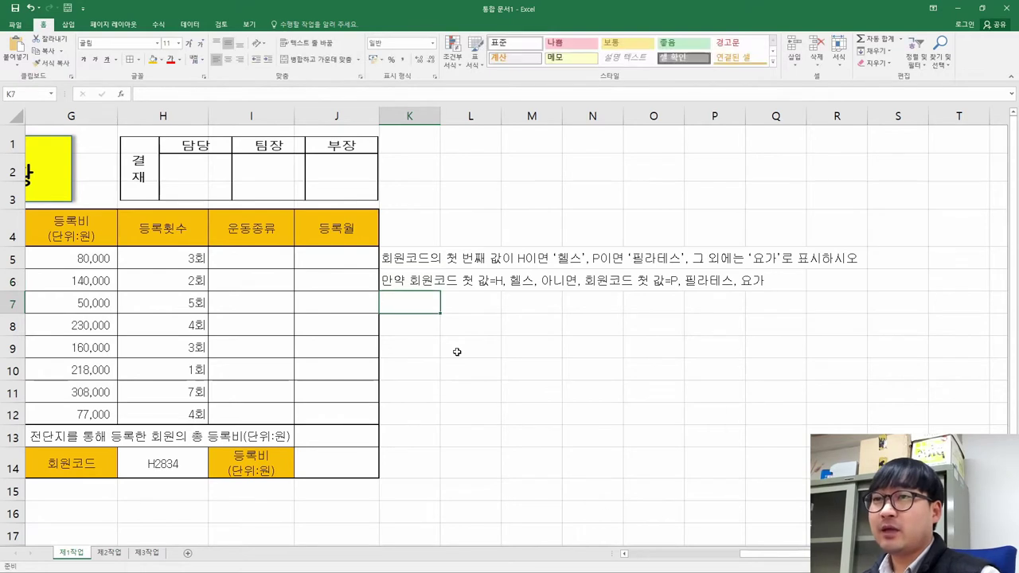
{"action": "key", "text": "Up"}
{"action": "key", "text": "Up"}
{"action": "key", "text": "Down"}
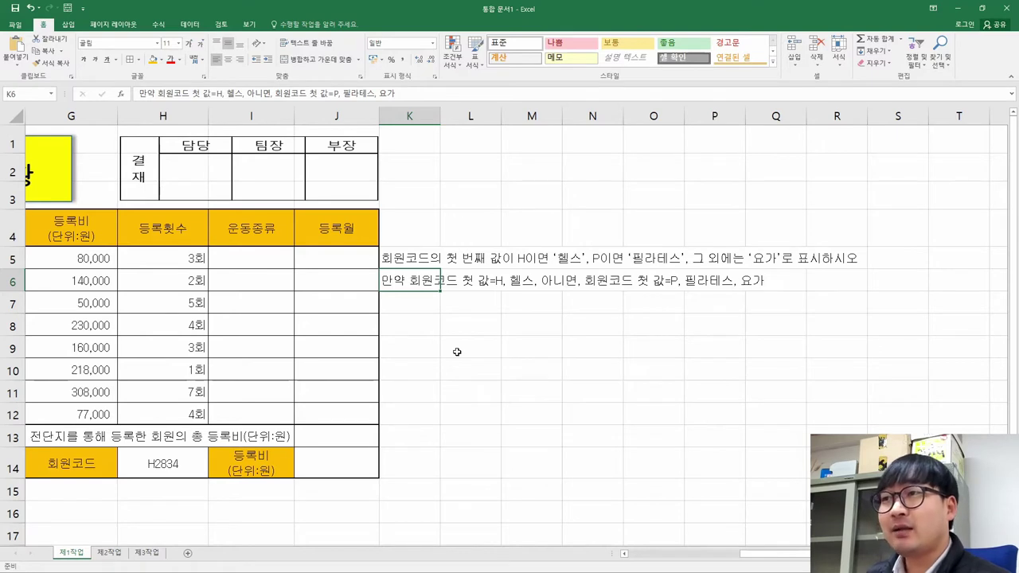
{"action": "key", "text": "Down"}
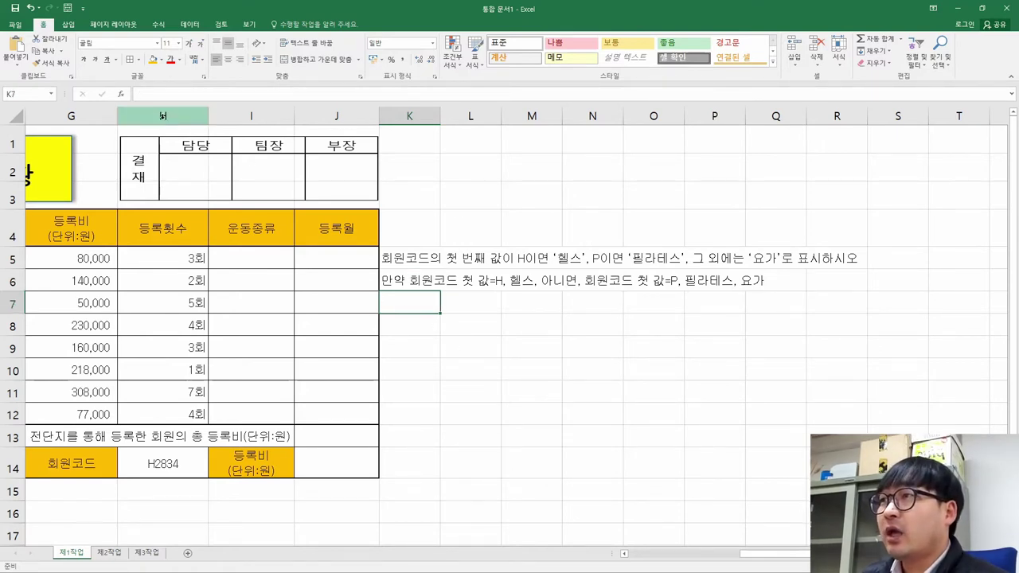
{"action": "left_click", "coordinate": [121, 94]}
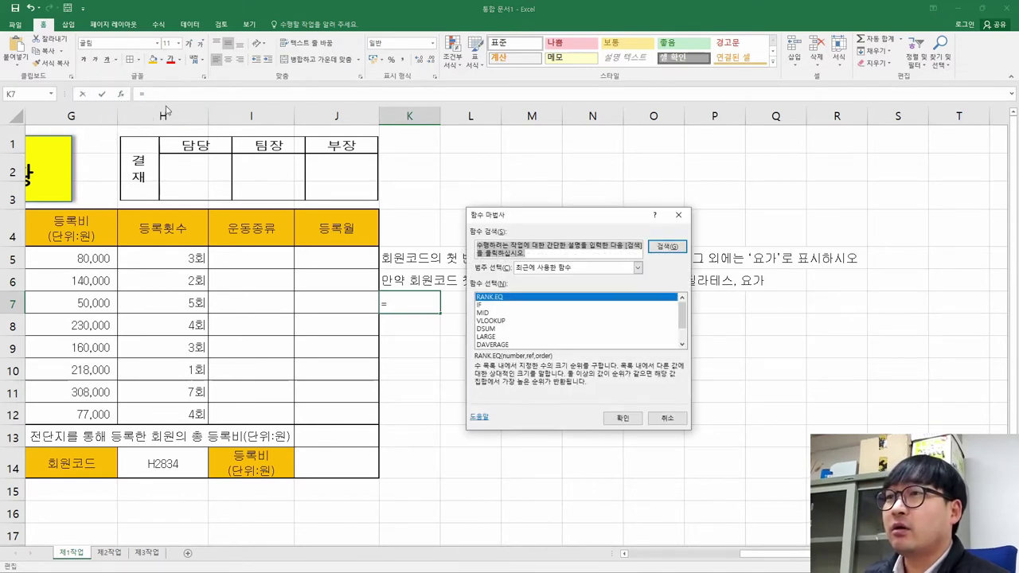
{"action": "key", "text": "BackSpace"}
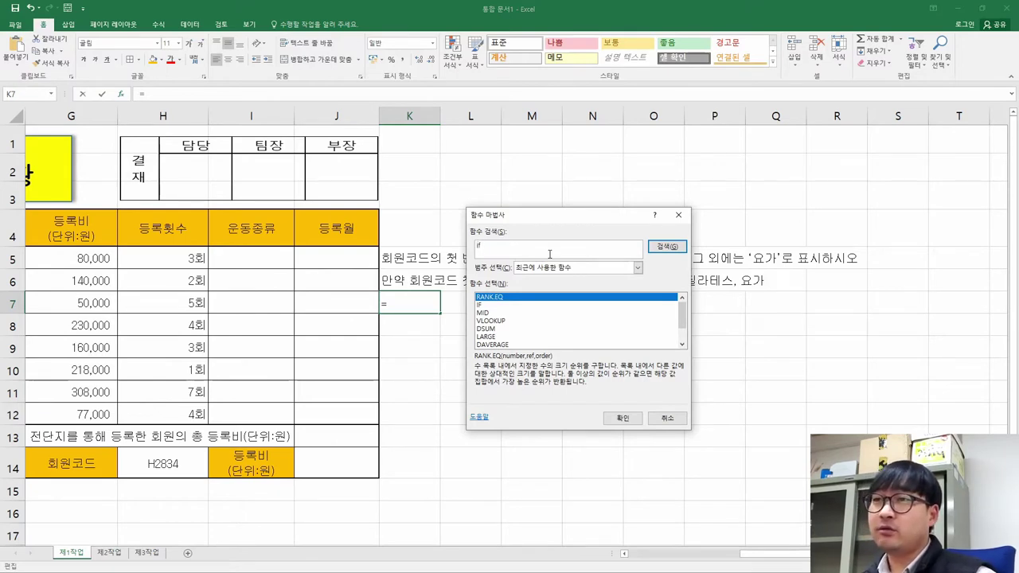
{"action": "left_click", "coordinate": [668, 246]}
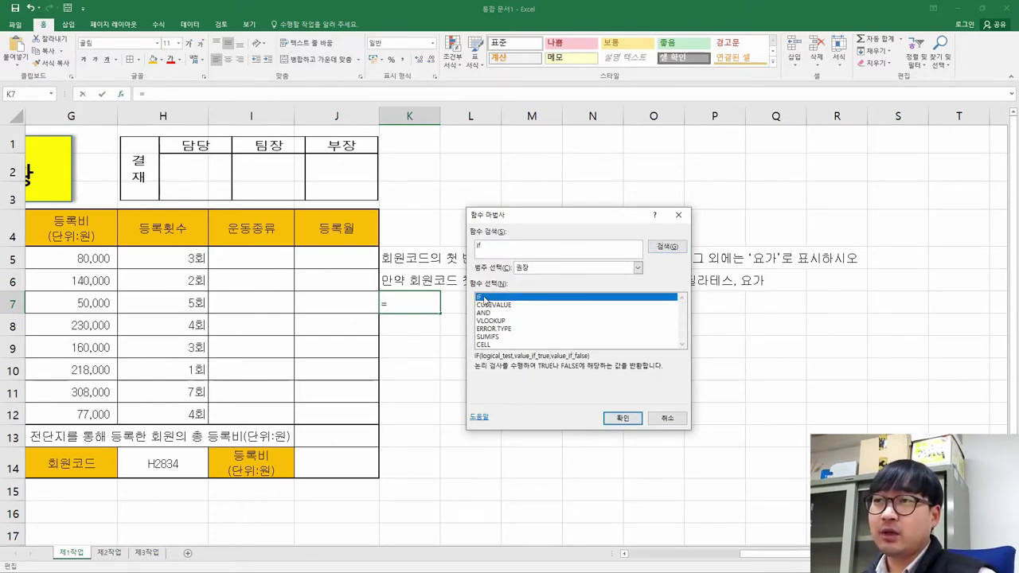
{"action": "left_click", "coordinate": [624, 417]}
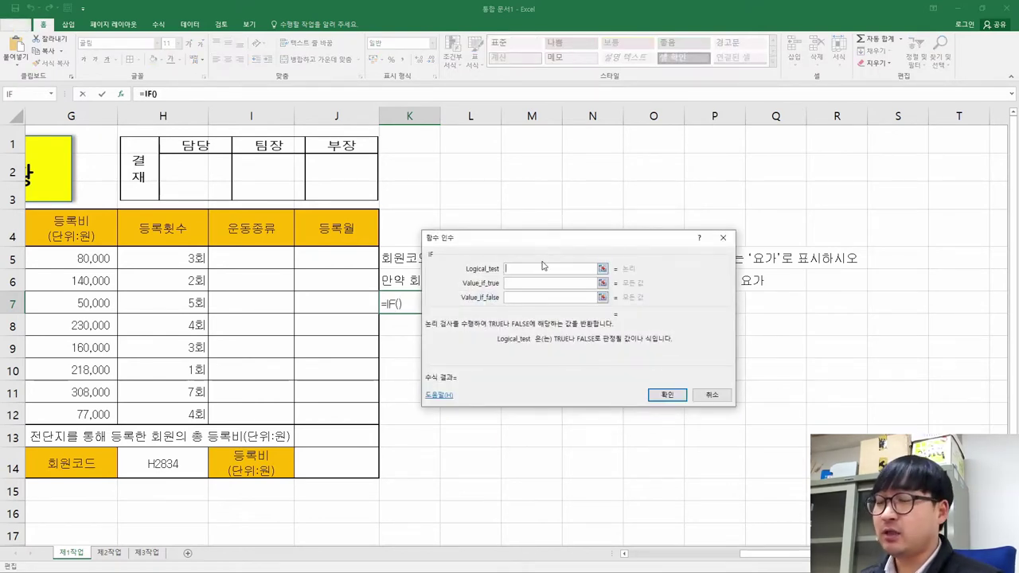
{"action": "key", "text": "Escape"}
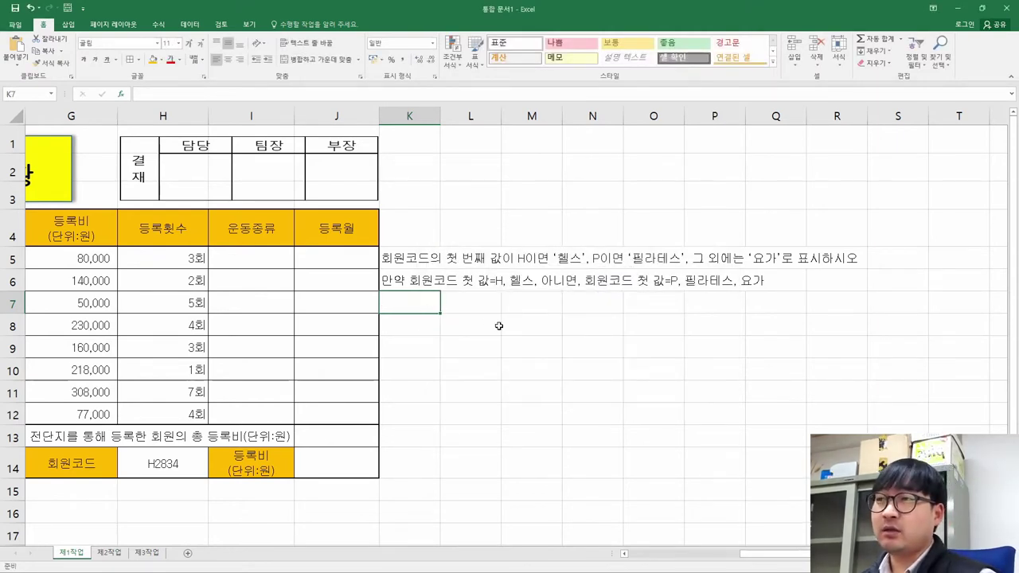
- Start an IF formula in K7 and open its function arguments to examine Logical_test, Value_if_true and Value_if_false beside the K6 condition
{"action": "type", "text": "="}
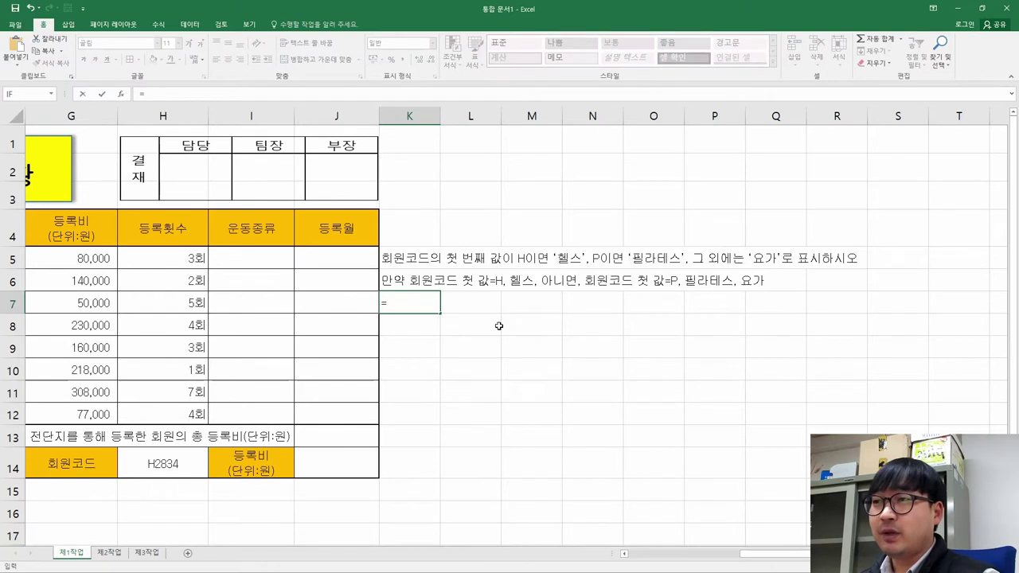
{"action": "type", "text": "if"}
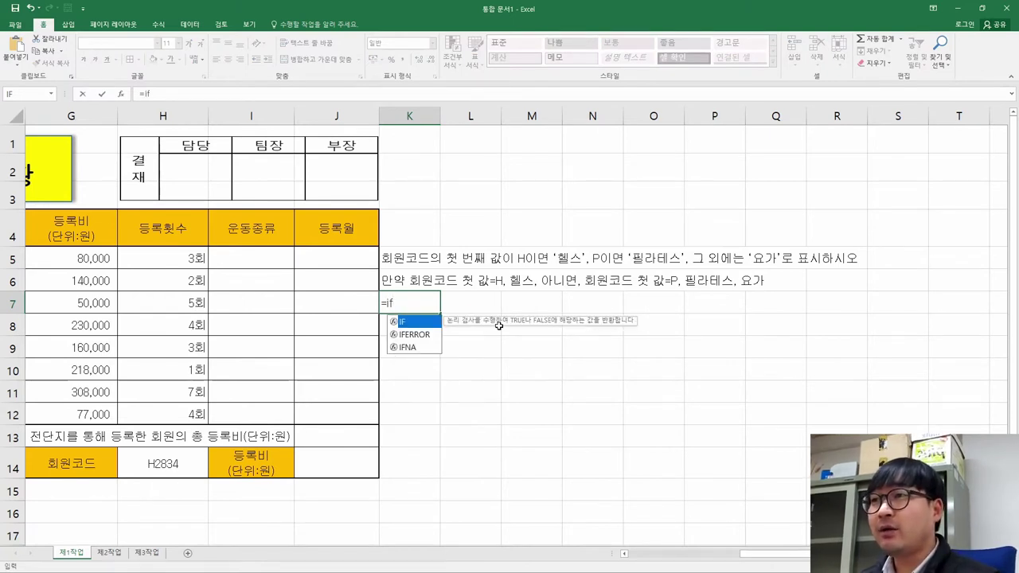
{"action": "double_click", "coordinate": [411, 323]}
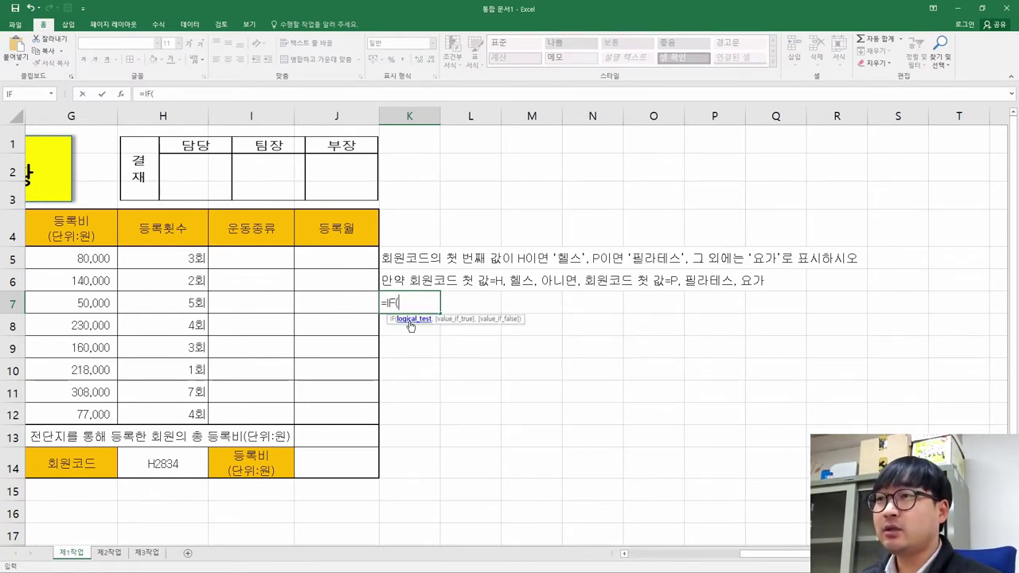
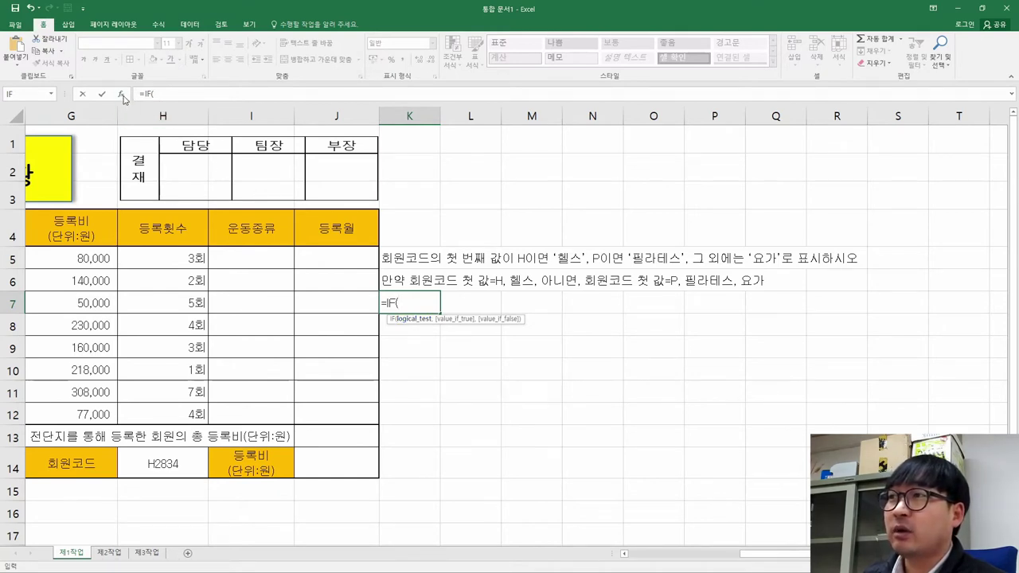
{"action": "left_click", "coordinate": [121, 94]}
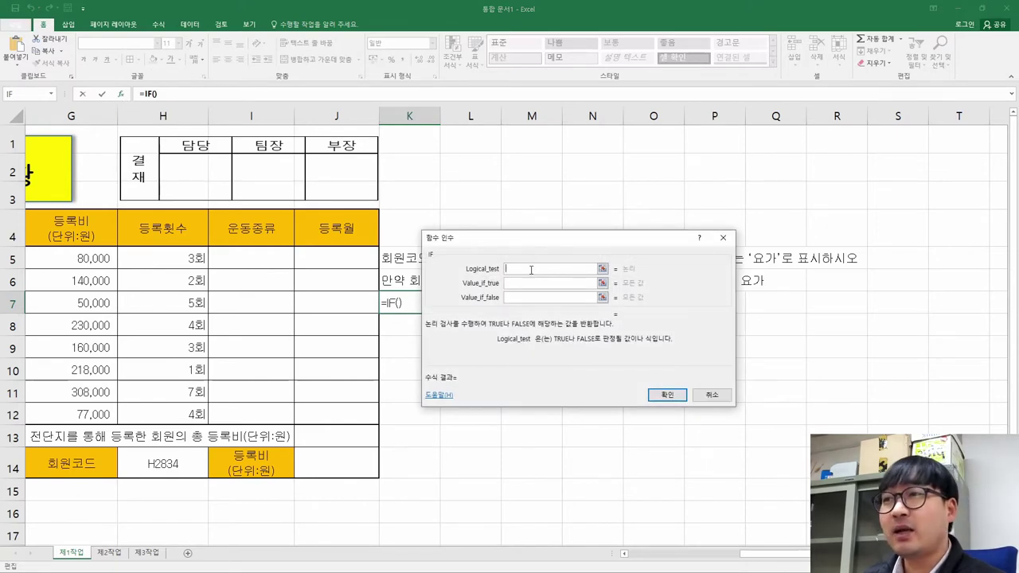
{"action": "left_click_drag", "start_coordinate": [541, 241], "coordinate": [570, 310]}
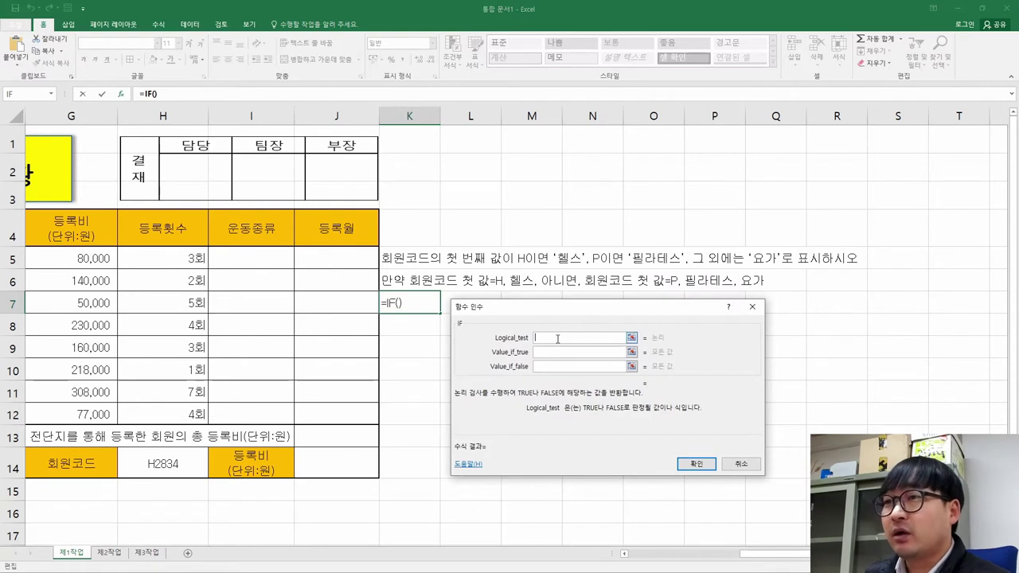
{"action": "key", "text": "Tab"}
{"action": "key", "text": "Tab"}
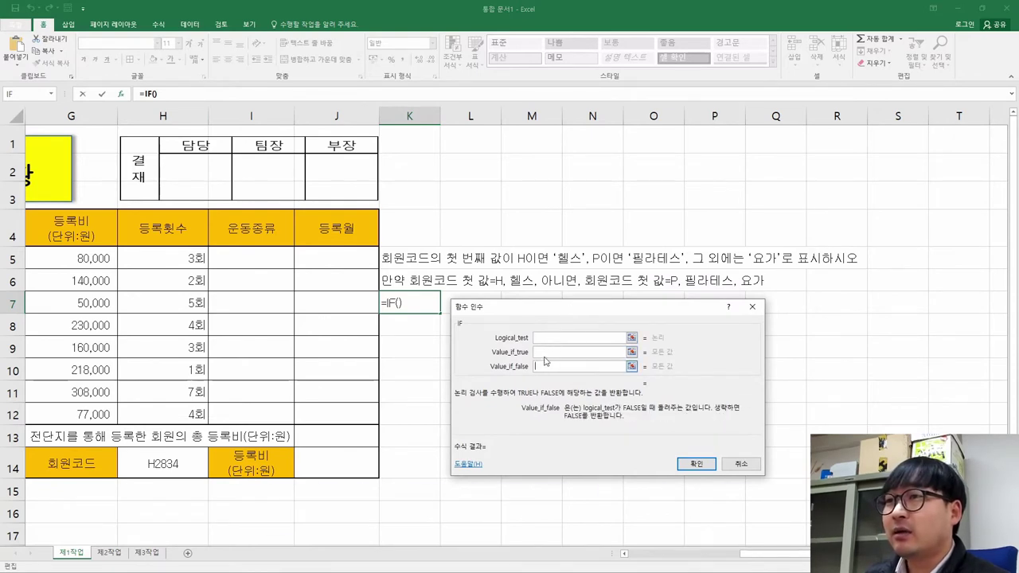
{"action": "left_click", "coordinate": [547, 338]}
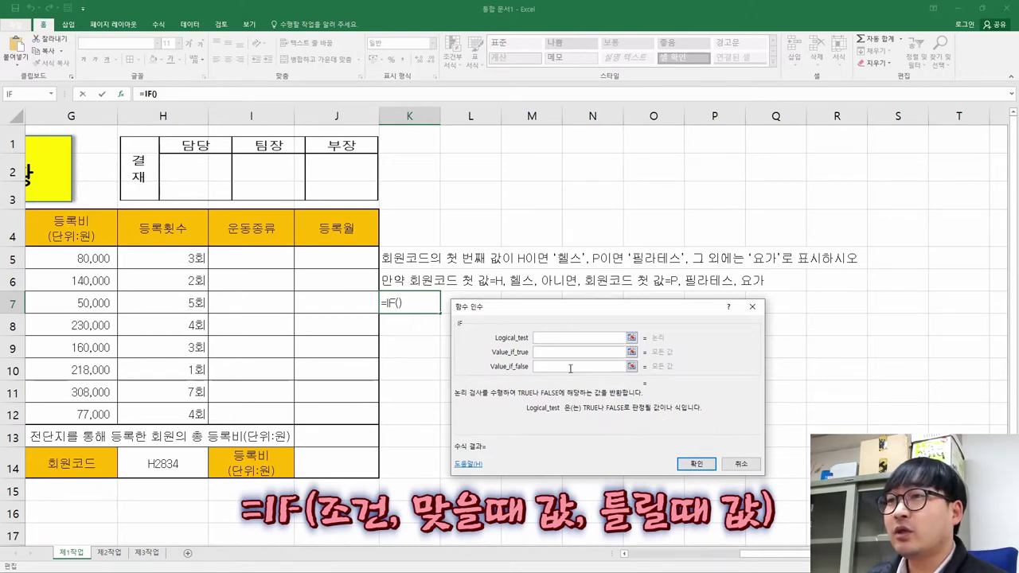
{"action": "key", "text": "Tab"}
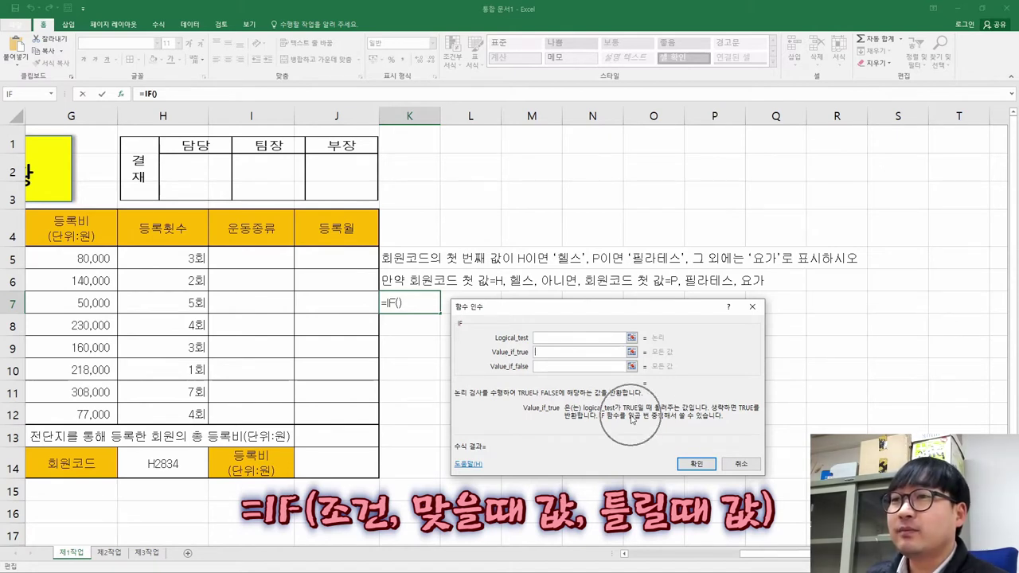
- Cancel the IF function arguments and enter the syntax text "=IF(조건, 맞을때 값, 틀릴때 값)" in K7
{"action": "left_click", "coordinate": [543, 370]}
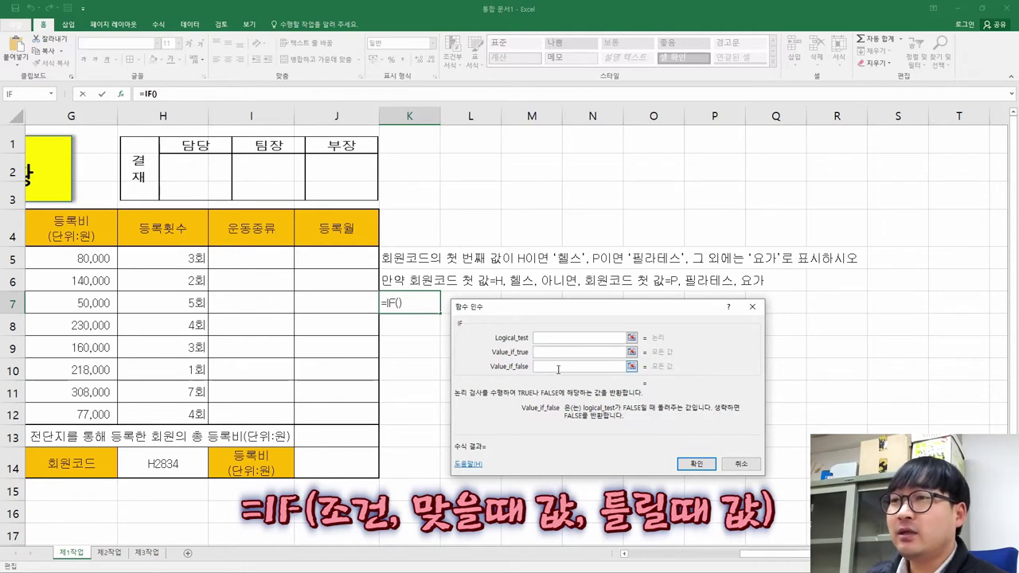
{"action": "left_click", "coordinate": [730, 460]}
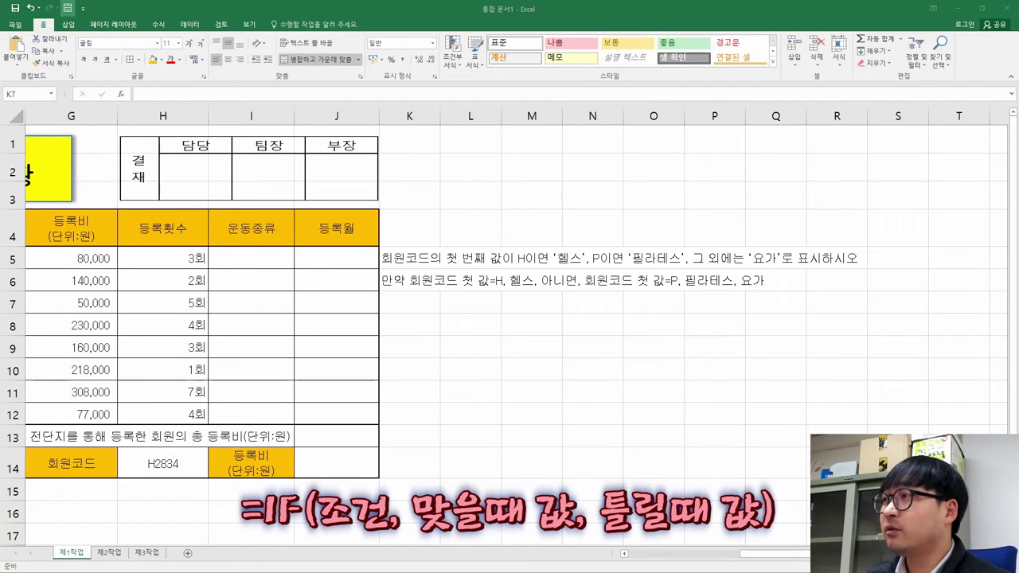
{"action": "left_click", "coordinate": [422, 308]}
{"action": "type", "text": "=IF(조건, 맞을때 값, 틀릴때 값)"}
{"action": "left_click", "coordinate": [411, 321]}
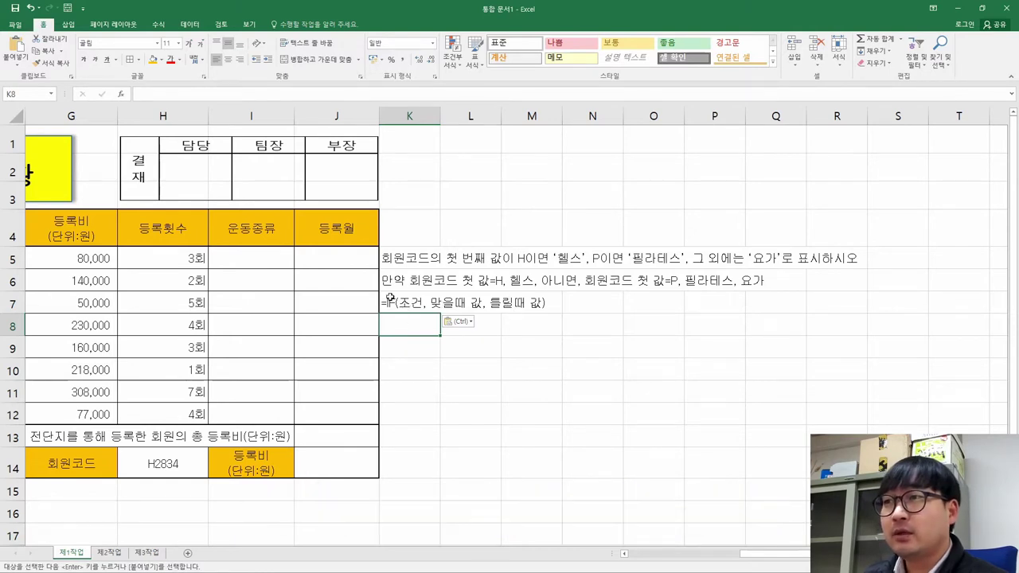
- Enter the same IF syntax text in K8 with a leading apostrophe: "'=IF(조건, 맞을때 값, 틀릴때 값)"
{"action": "key", "text": "ctrl"}
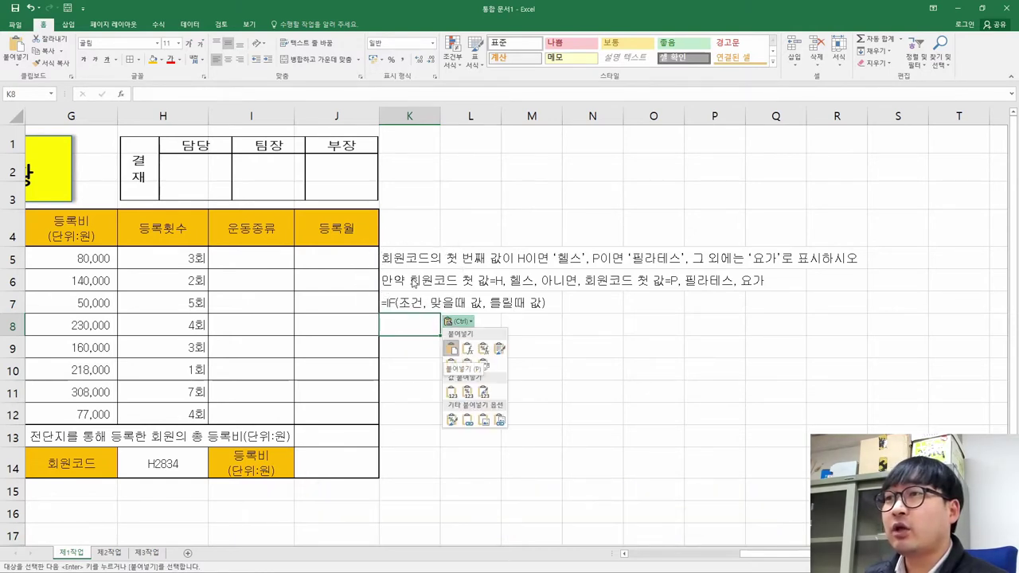
{"action": "key", "text": "ctrl"}
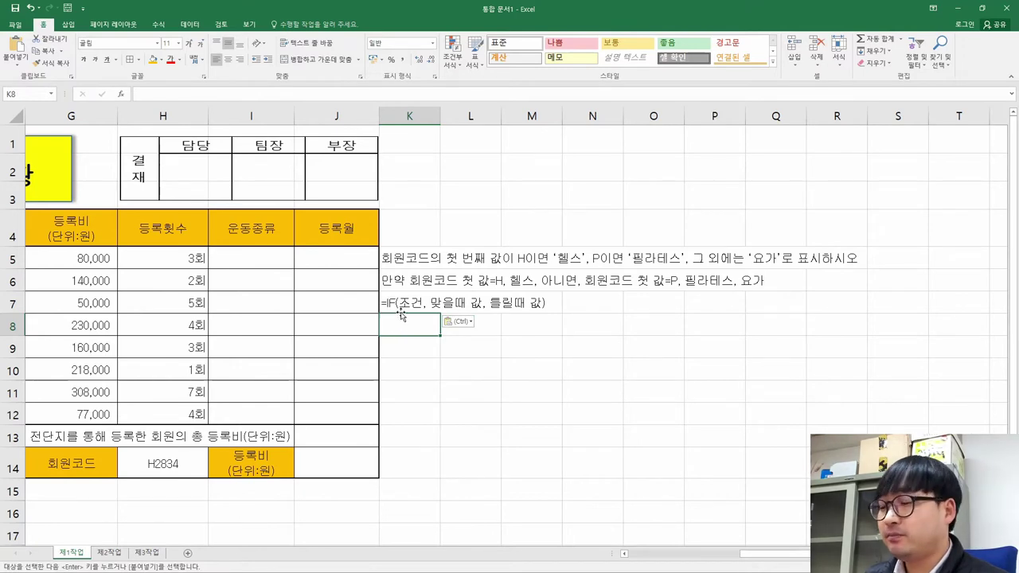
{"action": "type", "text": "'=IF(조건, 맞을때 값, 틀릴때 값)"}
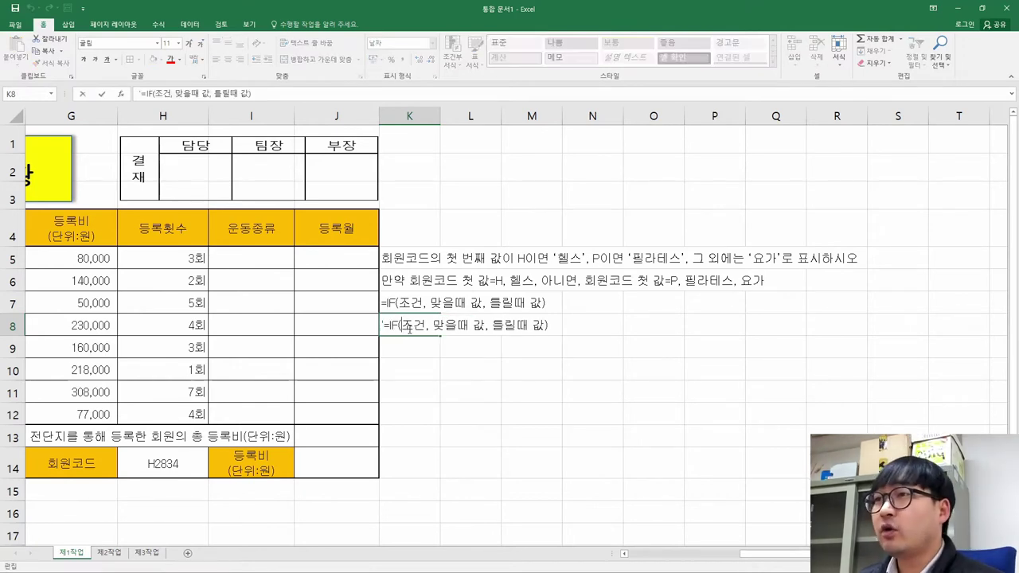
- Replace "조건" in the K8 text with "회원코드 첫 값=H" copied from K6
{"action": "left_click", "coordinate": [396, 282]}
{"action": "double_click", "coordinate": [395, 282]}
{"action": "left_click_drag", "start_coordinate": [409, 281], "coordinate": [503, 281]}
{"action": "key", "text": "ctrl+c"}
{"action": "left_click", "coordinate": [406, 328]}
{"action": "double_click", "coordinate": [402, 327]}
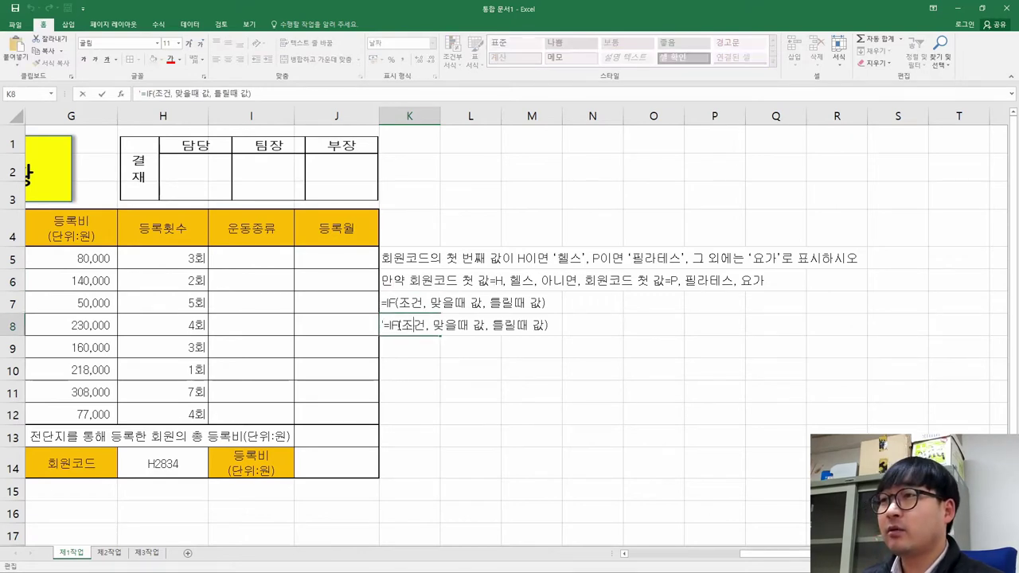
{"action": "left_click_drag", "start_coordinate": [400, 324], "coordinate": [426, 325]}
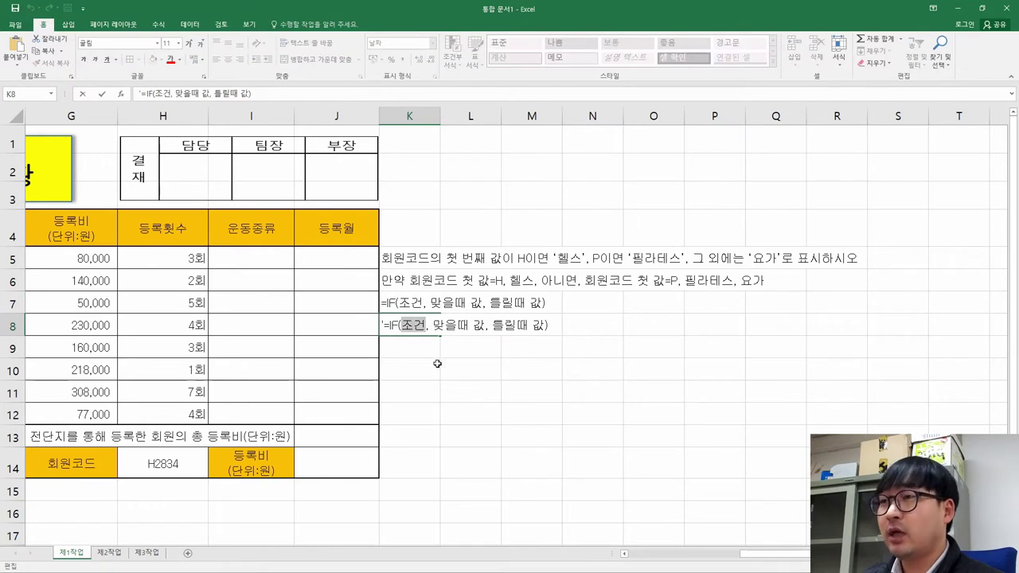
{"action": "key", "text": "ctrl+v"}
- Replace "맞을때 값" in the K8 text with "헬스", without a space after the preceding comma
{"action": "left_click", "coordinate": [392, 280]}
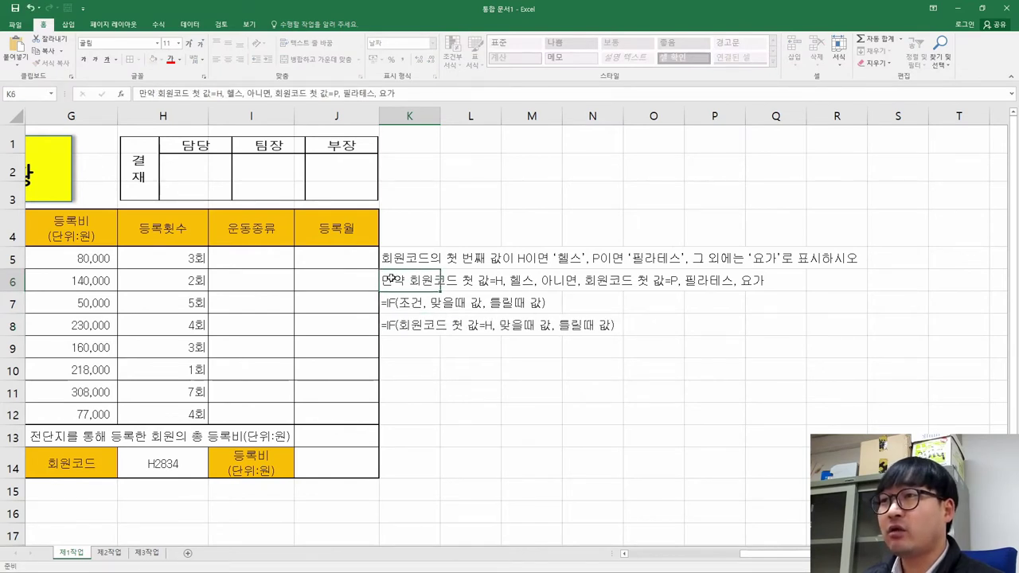
{"action": "double_click", "coordinate": [391, 281]}
{"action": "left_click_drag", "start_coordinate": [510, 280], "coordinate": [524, 282]}
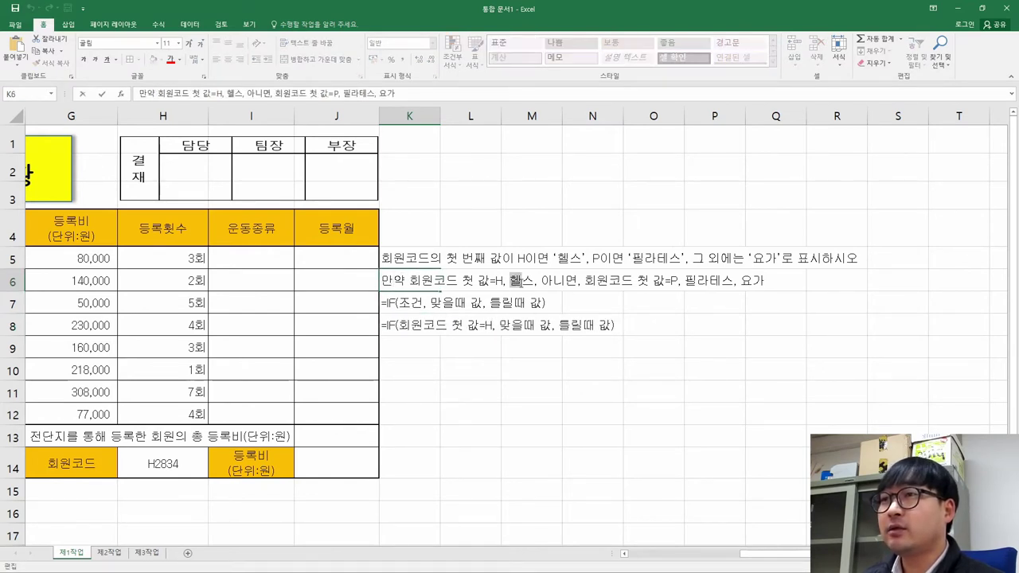
{"action": "double_click", "coordinate": [398, 326]}
{"action": "left_click_drag", "start_coordinate": [502, 324], "coordinate": [552, 328]}
{"action": "type", "text": "헬스"}
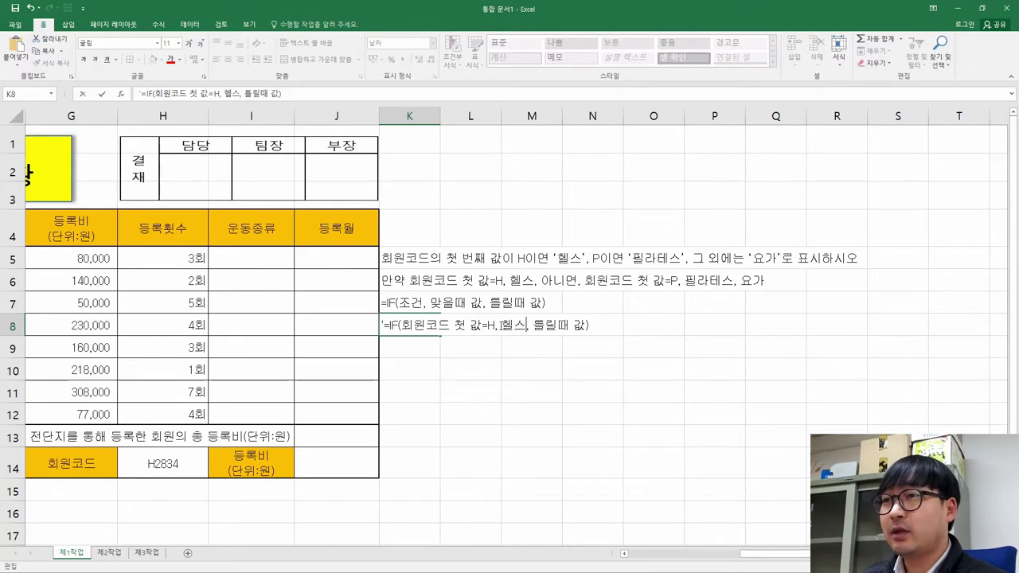
{"action": "key", "text": "BackSpace"}
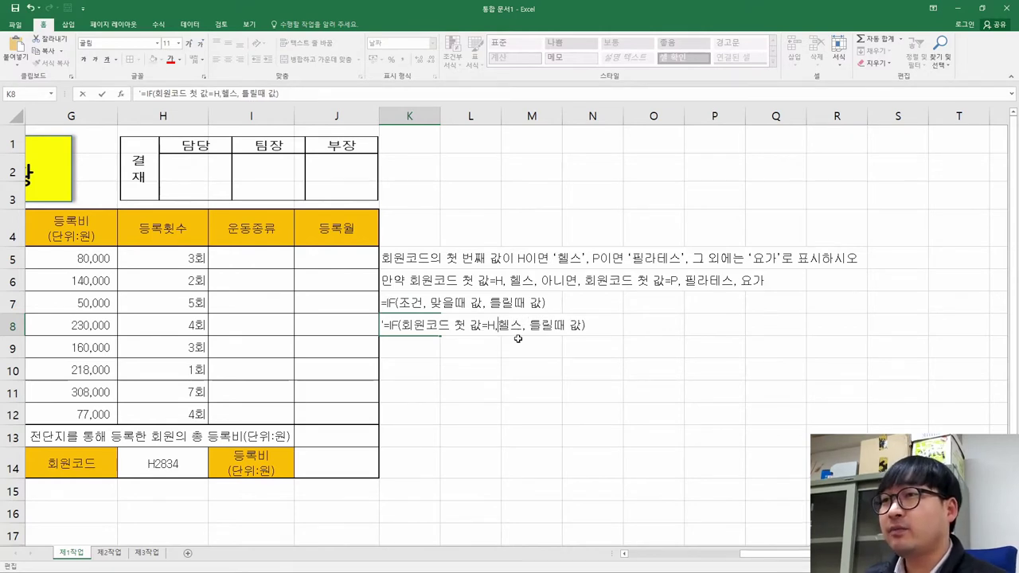
{"action": "left_click", "coordinate": [456, 339]}
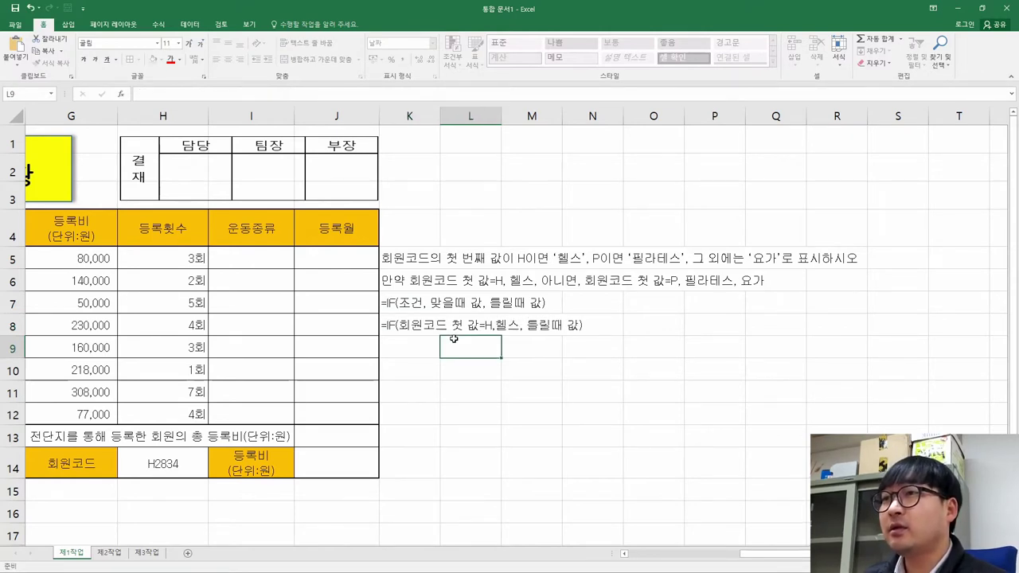
- Copy the second condition "회원코드 첫 값=P, 필라테스, 요가" from the K6 text
{"action": "left_click", "coordinate": [407, 280]}
{"action": "left_click", "coordinate": [513, 280]}
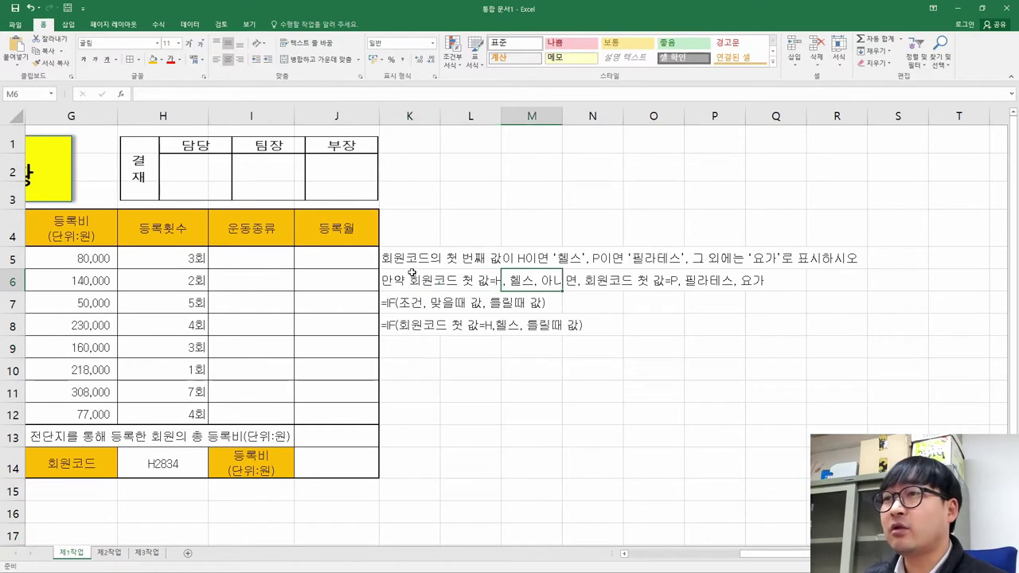
{"action": "left_click", "coordinate": [406, 281]}
{"action": "double_click", "coordinate": [406, 280]}
{"action": "left_click_drag", "start_coordinate": [585, 280], "coordinate": [746, 291]}
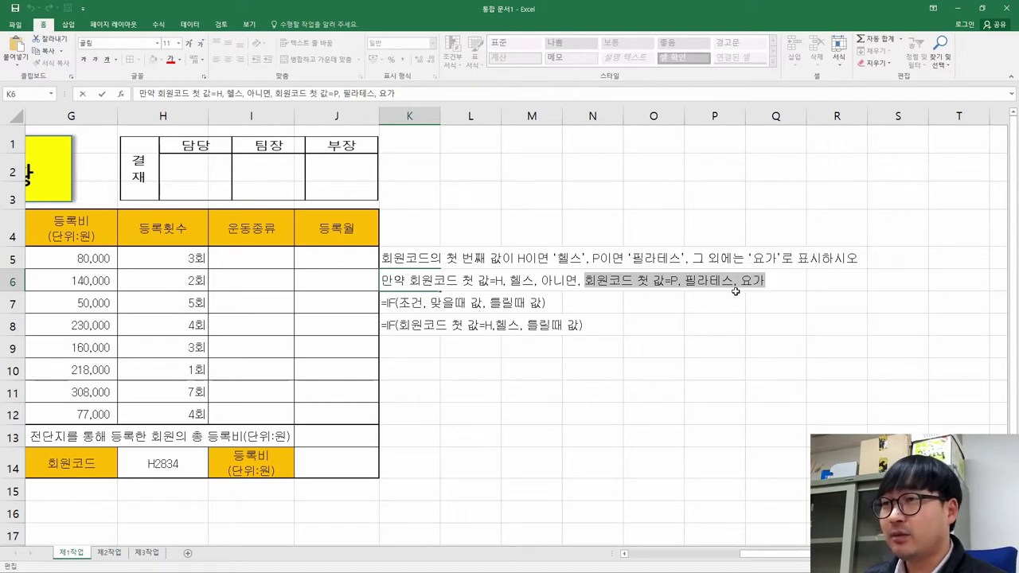
{"action": "key", "text": "ctrl+x"}
{"action": "key", "text": "ctrl+v"}
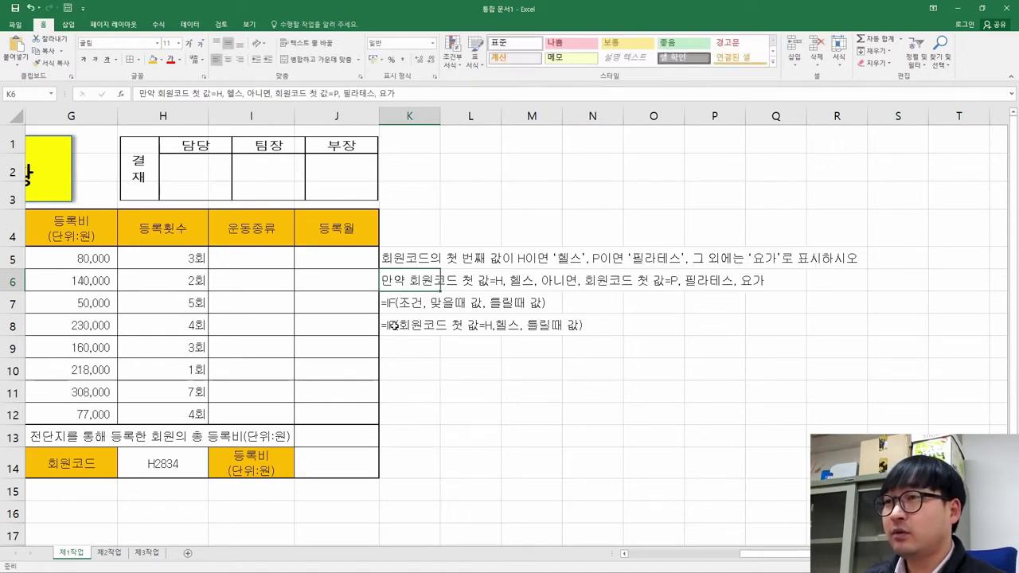
- Replace "틀릴때 값" in the K8 text with the nested "if(회원코드 첫 값=P, 필라테스, 요가)" and keep the outer closing parenthesis
{"action": "double_click", "coordinate": [392, 327]}
{"action": "left_click_drag", "start_coordinate": [532, 327], "coordinate": [583, 327]}
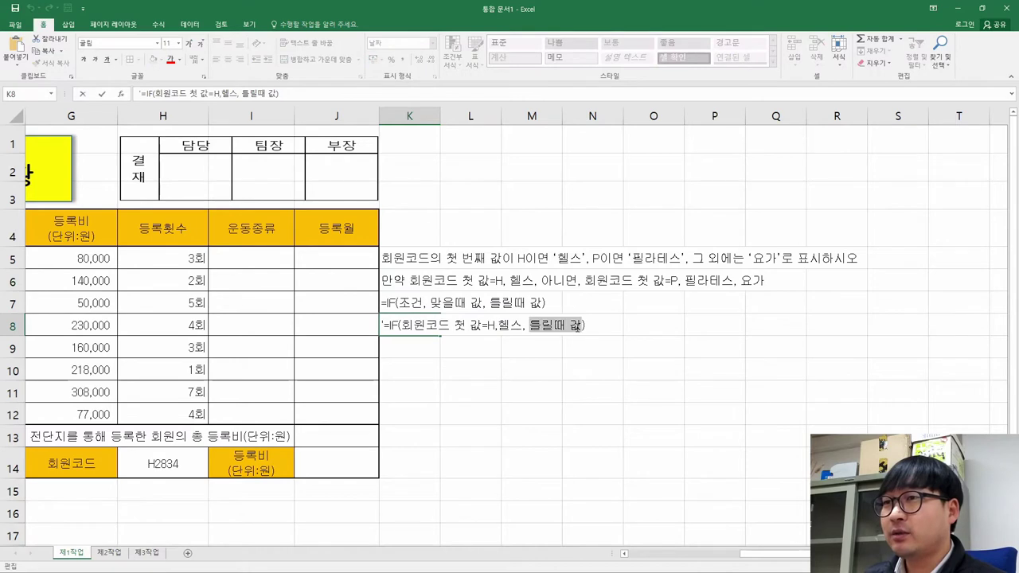
{"action": "key", "text": "Delete"}
{"action": "key", "text": "BackSpace"}
{"action": "type", "text": "if"}
{"action": "key", "text": "BackSpace"}
{"action": "key", "text": "BackSpace"}
{"action": "type", "text": "ㅑ"}
{"action": "key", "text": "BackSpace"}
{"action": "type", "text": "if("}
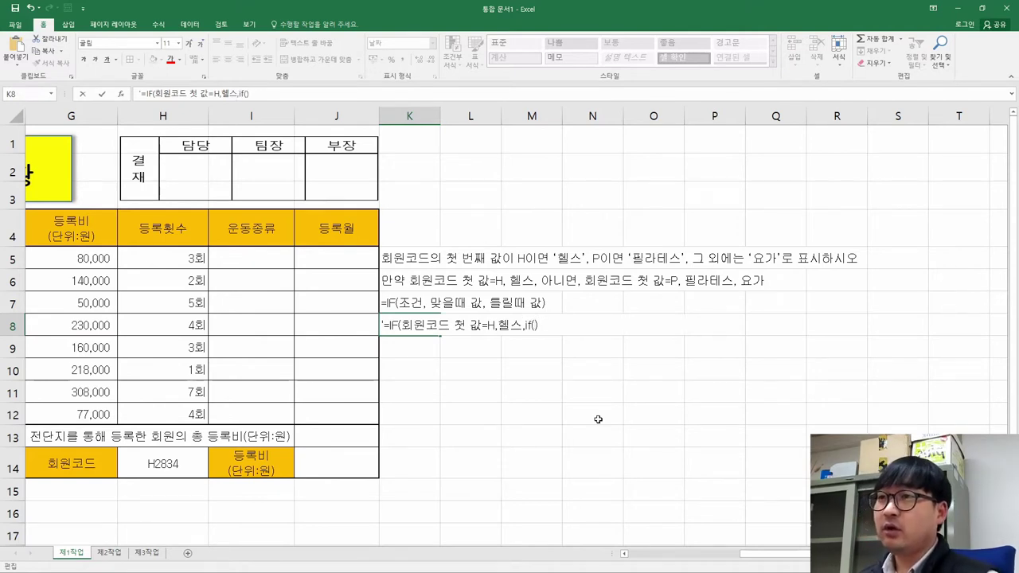
{"action": "key", "text": "ctrl+v"}
{"action": "type", "text": ")"}
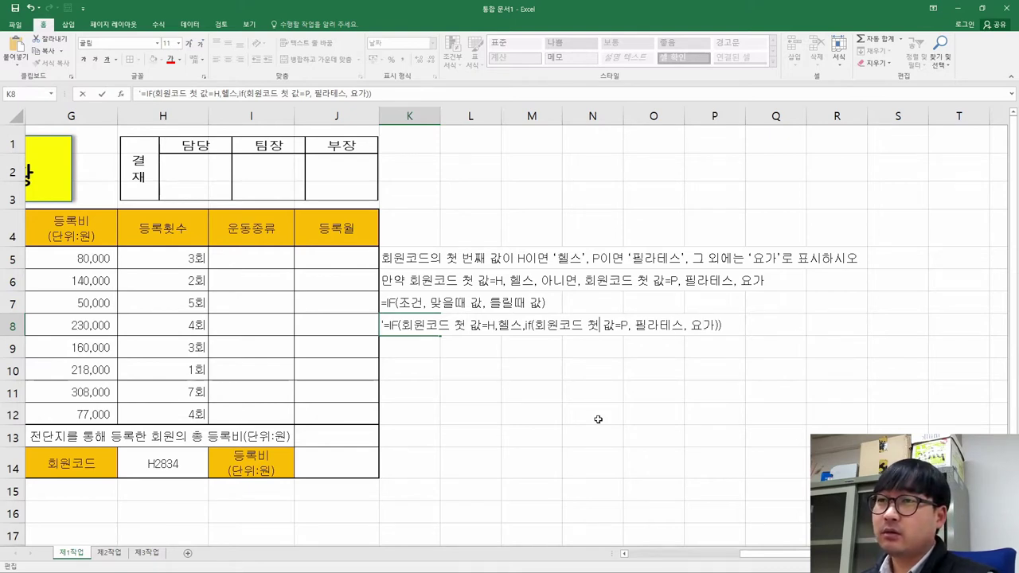
- Trace back through the K8 formula text and examine the first condition, "회원코드 첫 값=H"
{"action": "key", "text": "Left"}
{"action": "key", "text": "Left"}
{"action": "key", "text": "Left"}
{"action": "key", "text": "Left"}
{"action": "key", "text": "Left"}
{"action": "key", "text": "Left"}
{"action": "key", "text": "Left"}
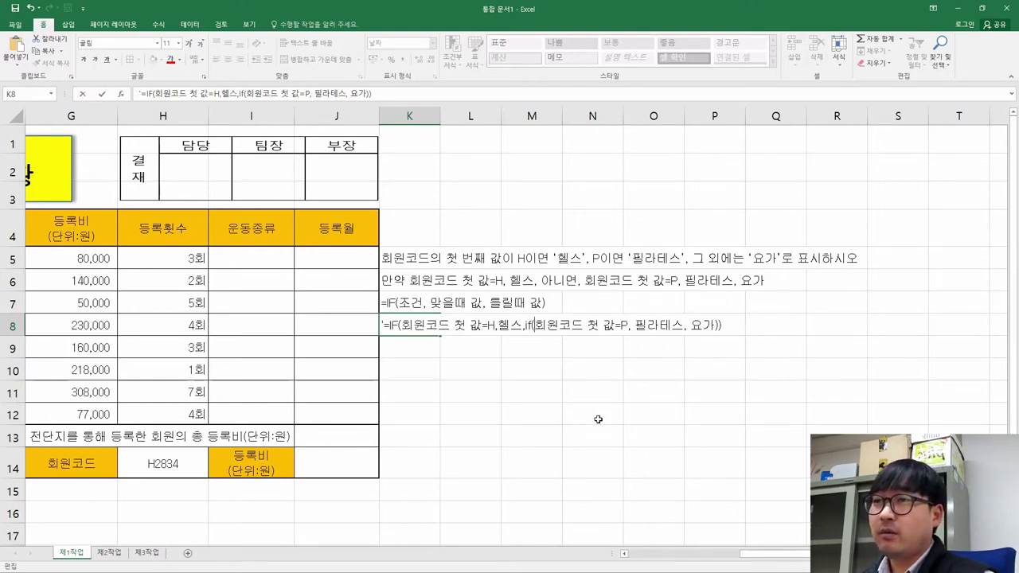
{"action": "key", "text": "Left"}
{"action": "key", "text": "Left"}
{"action": "key", "text": "Left"}
{"action": "key", "text": "Left"}
{"action": "key", "text": "Left"}
{"action": "key", "text": "Left"}
{"action": "key", "text": "Left"}
{"action": "key", "text": "Left"}
{"action": "key", "text": "Left"}
{"action": "key", "text": "Left"}
{"action": "key", "text": "Left"}
{"action": "key", "text": "Left"}
{"action": "key", "text": "Left"}
{"action": "key", "text": "Left"}
{"action": "key", "text": "Left"}
{"action": "key", "text": "Left"}
{"action": "key", "text": "Left"}
{"action": "key", "text": "Left"}
{"action": "key", "text": "Left"}
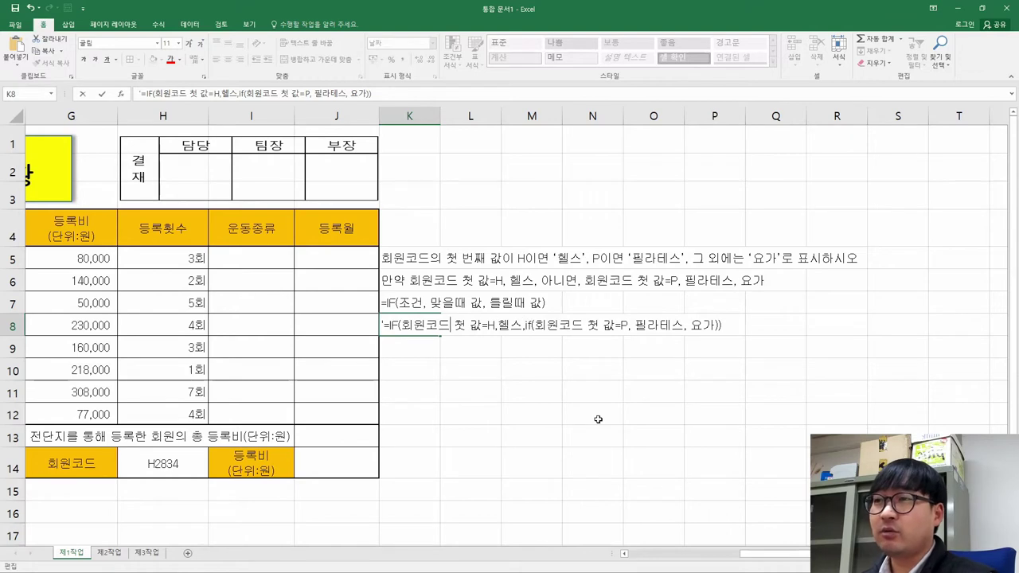
{"action": "key", "text": "shift+Right"}
{"action": "key", "text": "shift+Right"}
{"action": "key", "text": "shift+Right"}
{"action": "key", "text": "shift+Right"}
{"action": "key", "text": "shift+Right"}
{"action": "key", "text": "shift+Right"}
{"action": "key", "text": "shift+Right"}
{"action": "key", "text": "shift+Right"}
{"action": "key", "text": "shift+Right"}
{"action": "key", "text": "shift+Right"}
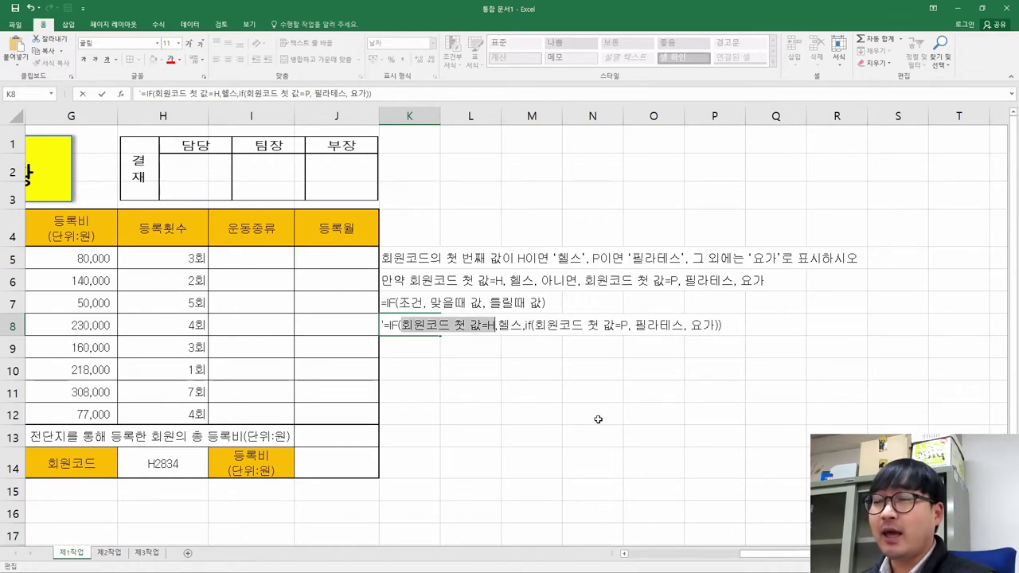
- Examine the K8 value "헬스", the nested if with its "필라테스" value, and the fallback "요가"
{"action": "left_click", "coordinate": [511, 325]}
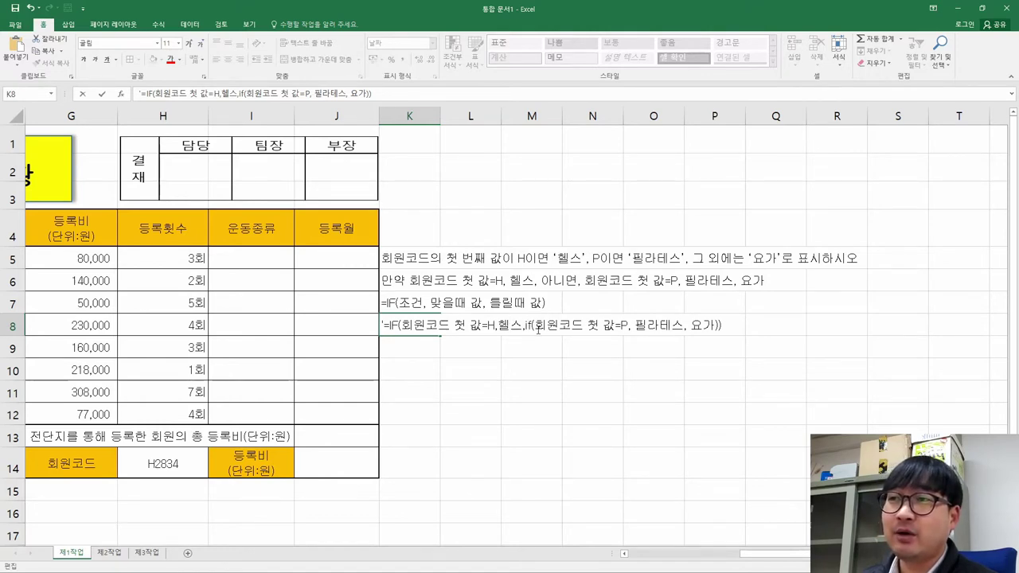
{"action": "left_click_drag", "start_coordinate": [535, 325], "coordinate": [722, 326]}
{"action": "left_click", "coordinate": [671, 325]}
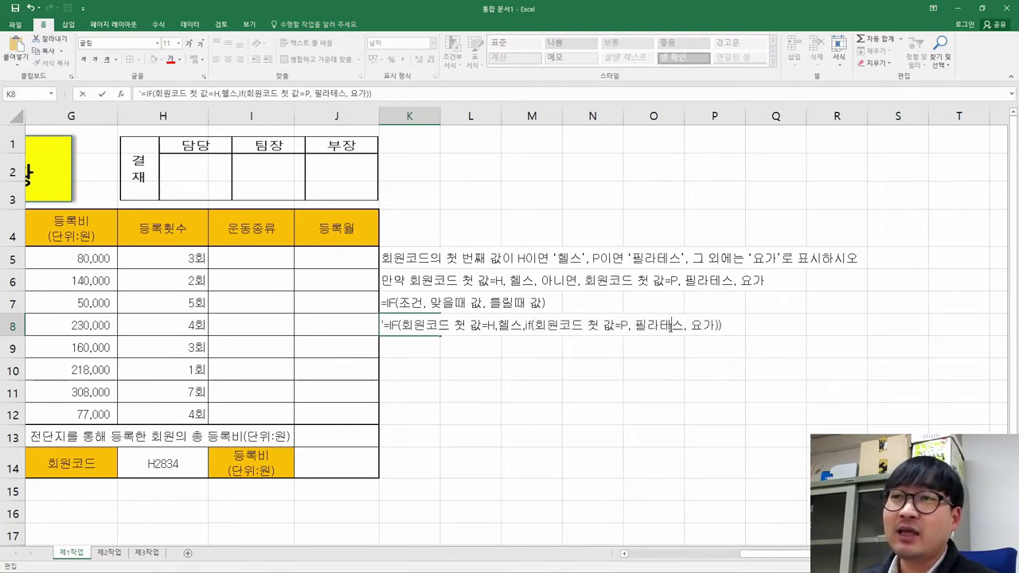
{"action": "left_click_drag", "start_coordinate": [689, 325], "coordinate": [712, 325]}
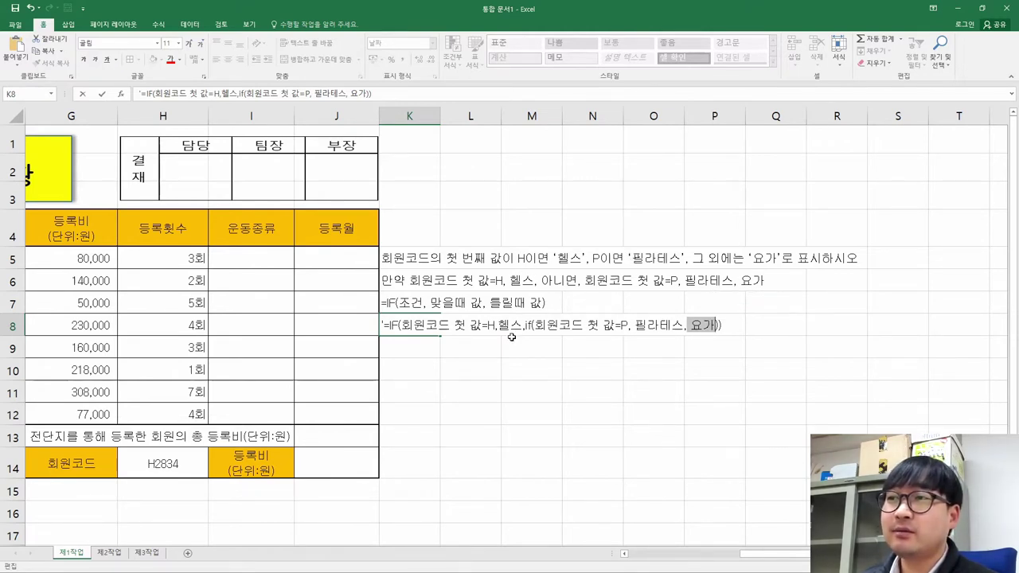
{"action": "left_click", "coordinate": [428, 346]}
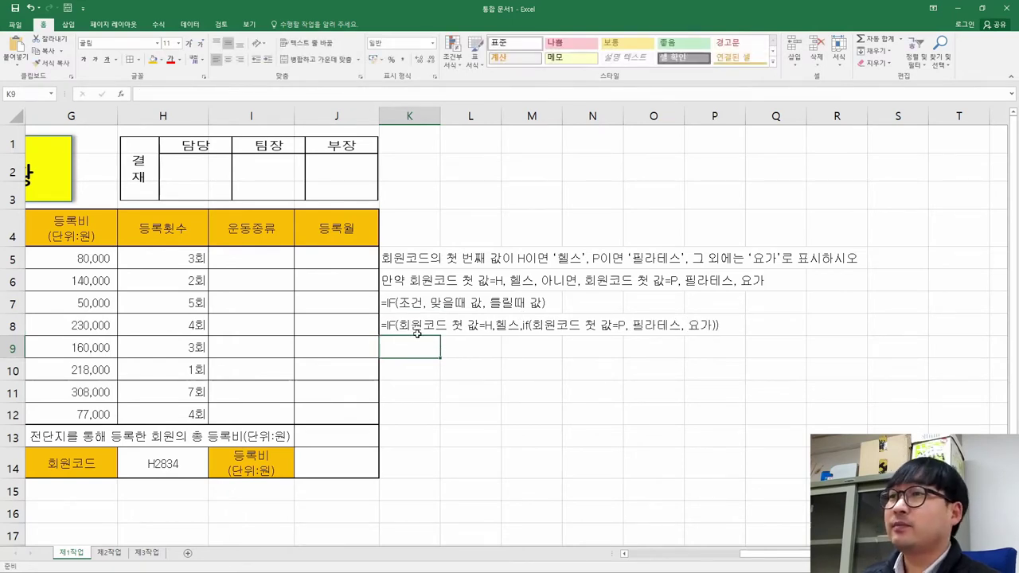
- Enclose the H and 헬스 values of the K8 formula text in double quotation marks
{"action": "left_click", "coordinate": [393, 324]}
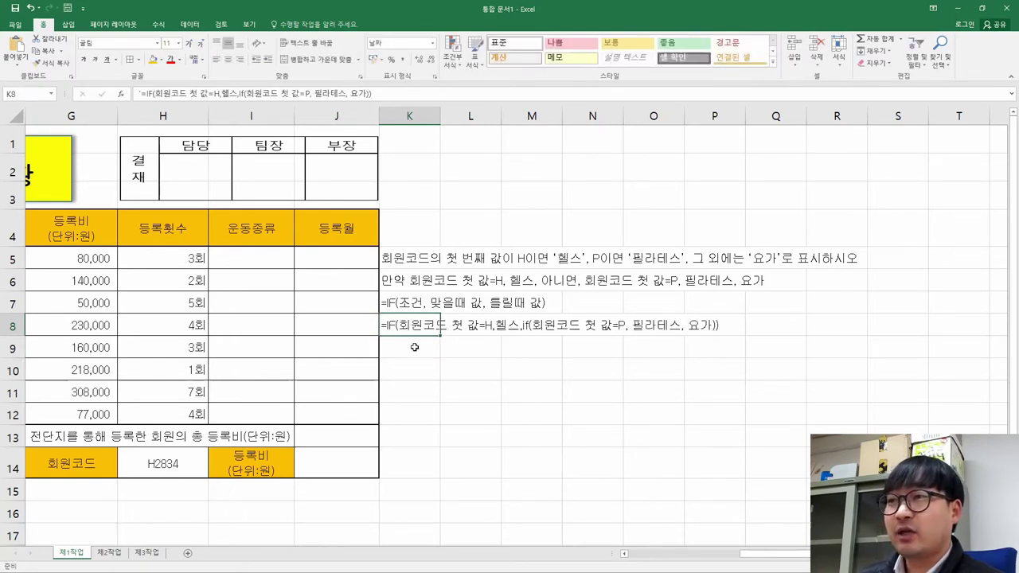
{"action": "key", "text": "F2"}
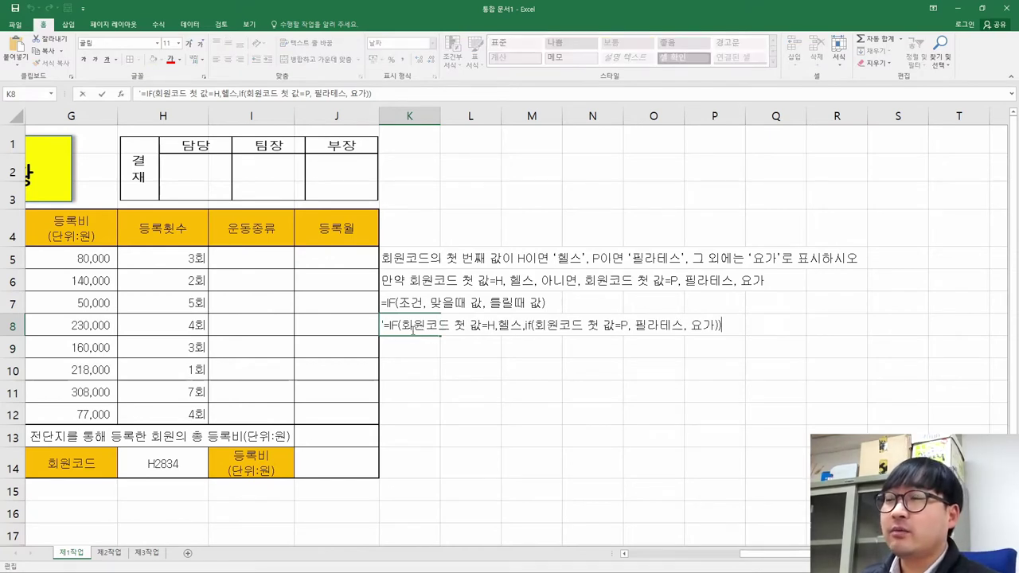
{"action": "left_click", "coordinate": [392, 325]}
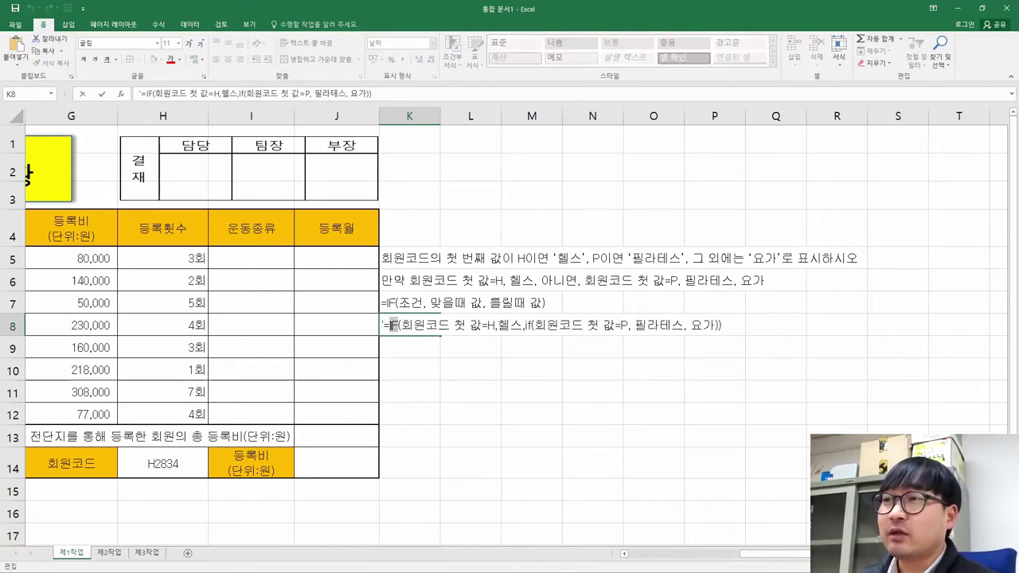
{"action": "left_click_drag", "start_coordinate": [391, 325], "coordinate": [385, 328]}
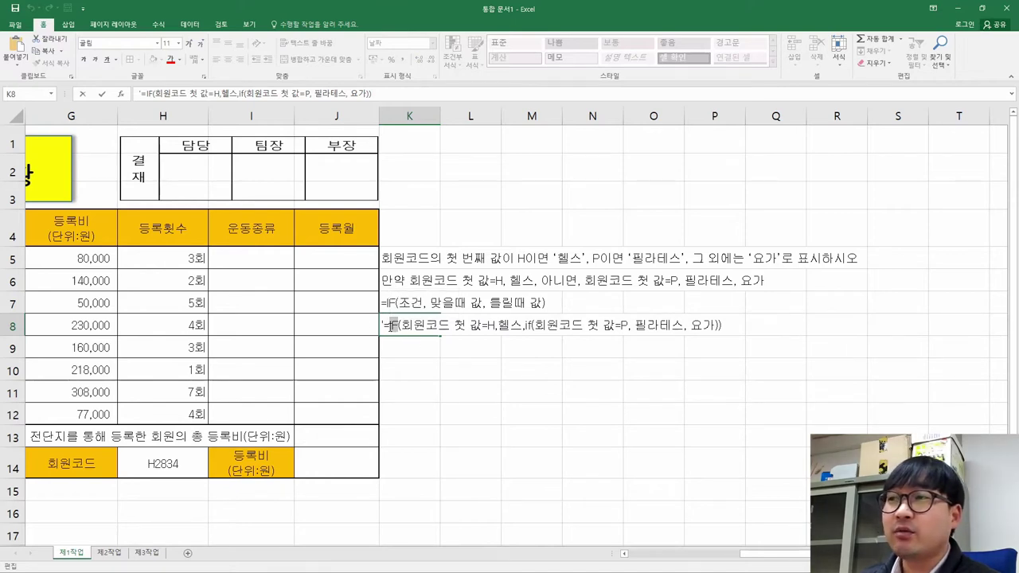
{"action": "key", "text": "Right"}
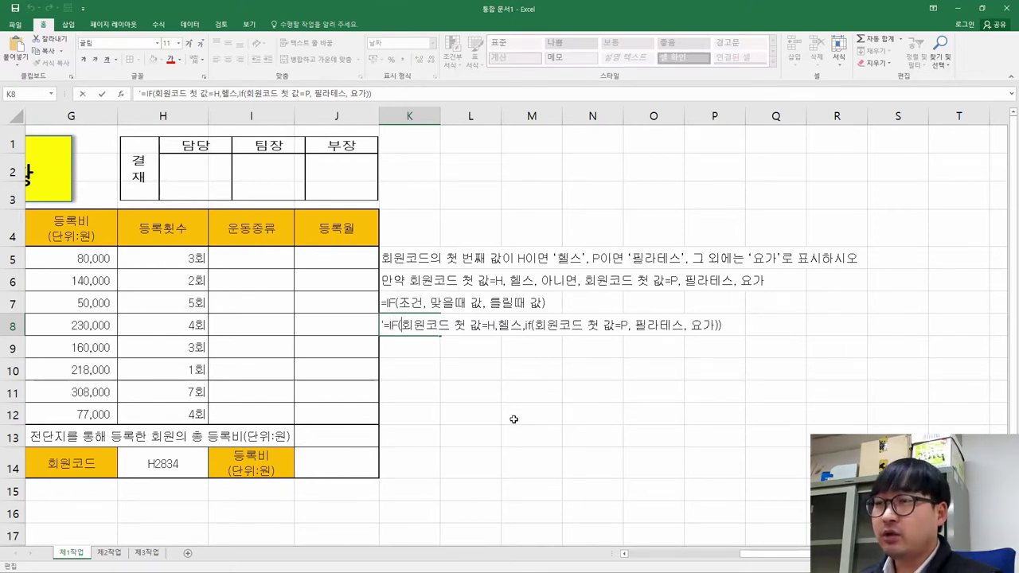
{"action": "key", "text": "Left"}
{"action": "key", "text": "Left"}
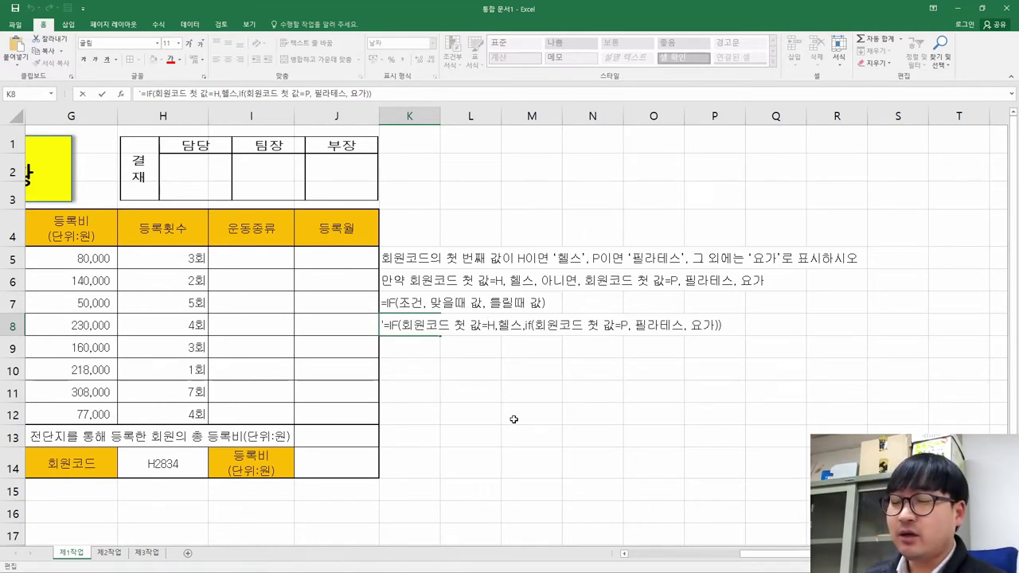
{"action": "type", "text": "\""}
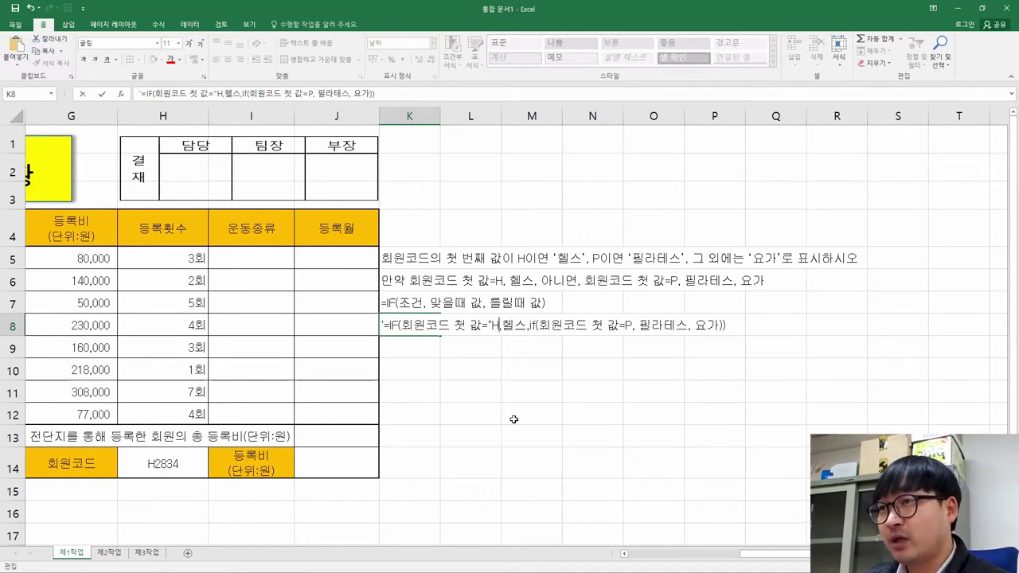
{"action": "key", "text": "Right"}
{"action": "type", "text": "\"H"}
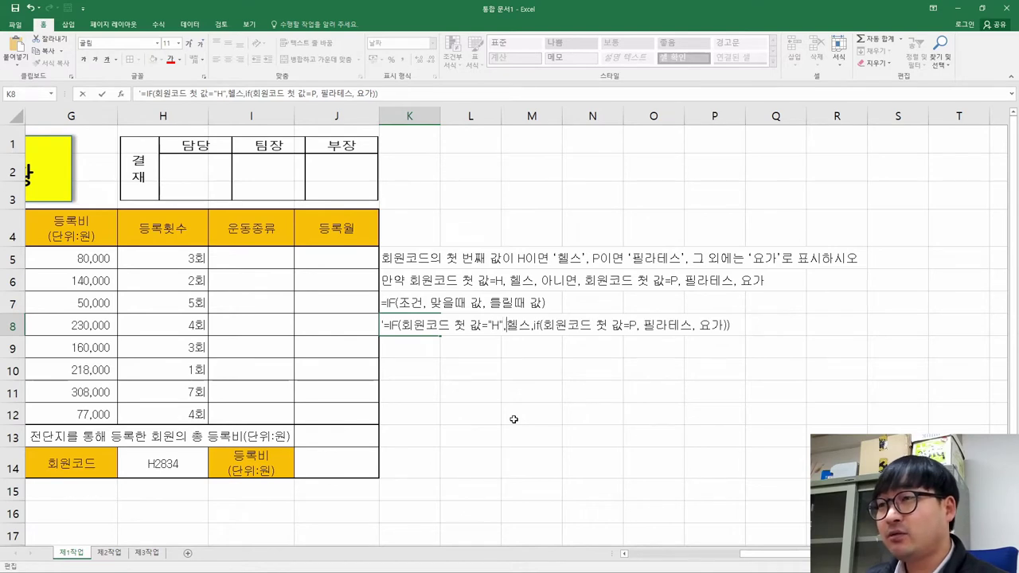
{"action": "type", "text": "\","}
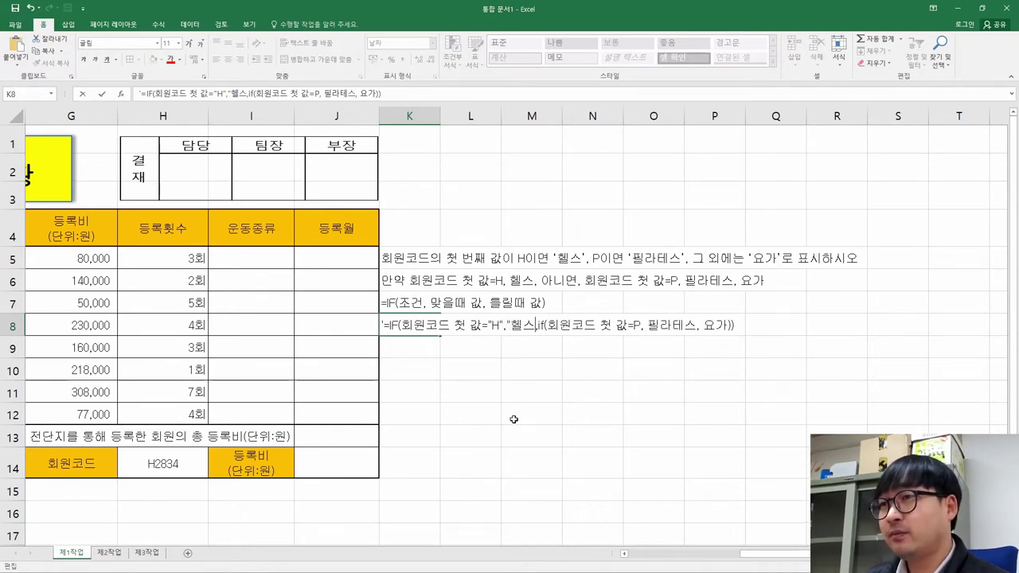
{"action": "type", "text": "\""}
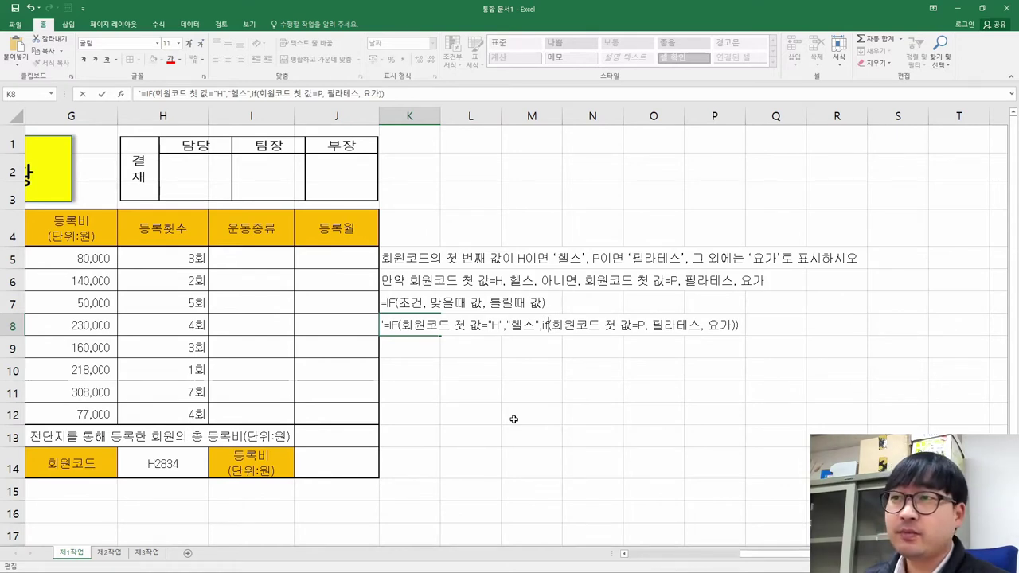
- Enclose P, 필라테스 and 요가 in the nested if of the K8 text in double quotation marks, removing the spaces before 필라테스 and 요가
{"action": "key", "text": "Right"}
{"action": "type", "text": "\"H\""}
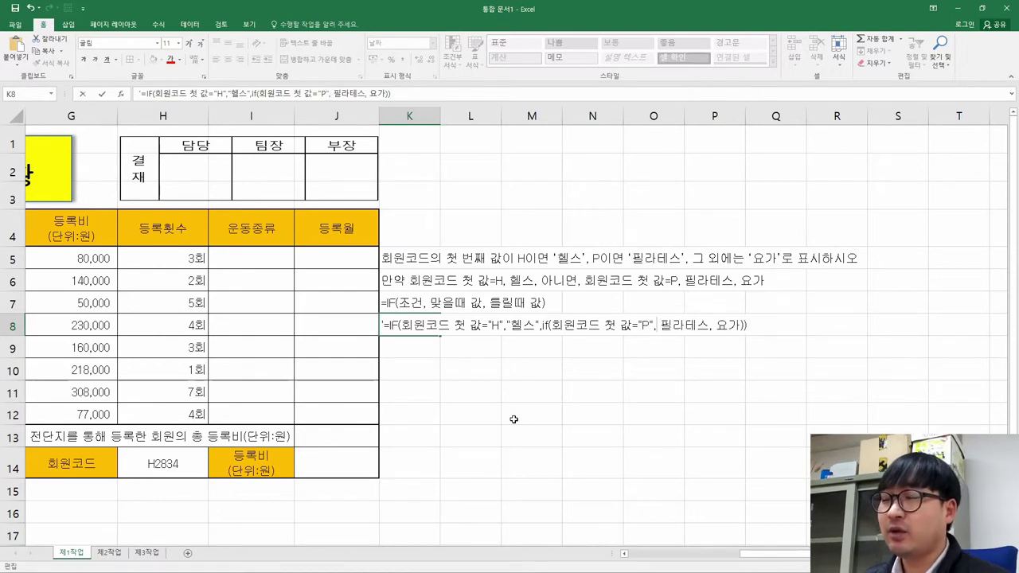
{"action": "key", "text": "Delete"}
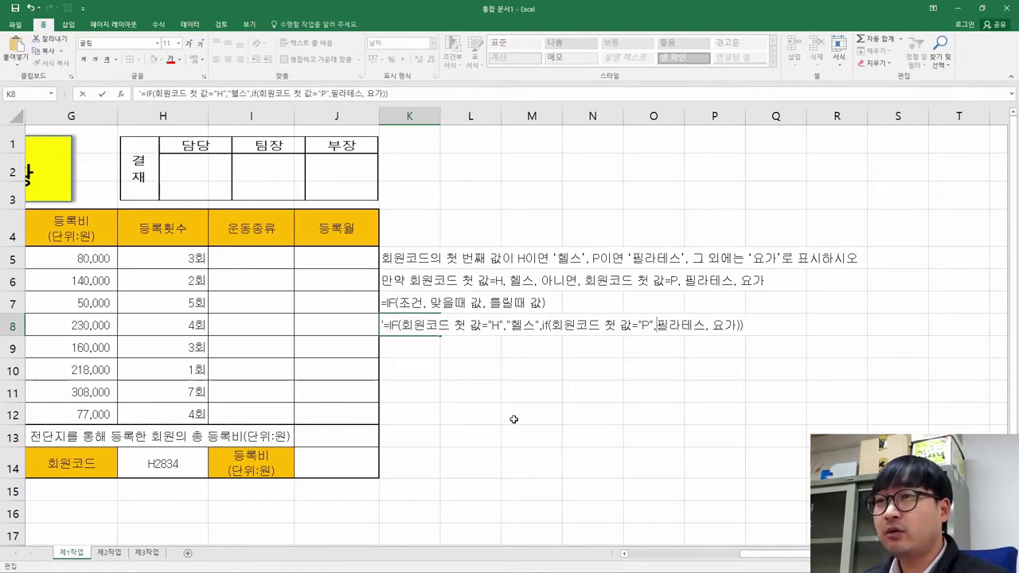
{"action": "type", "text": "\""}
{"action": "key", "text": "Right"}
{"action": "key", "text": "Right"}
{"action": "key", "text": "Right"}
{"action": "key", "text": "Right"}
{"action": "type", "text": "\""}
{"action": "key", "text": "Right"}
{"action": "key", "text": "Delete"}
{"action": "type", "text": "\"H\""}
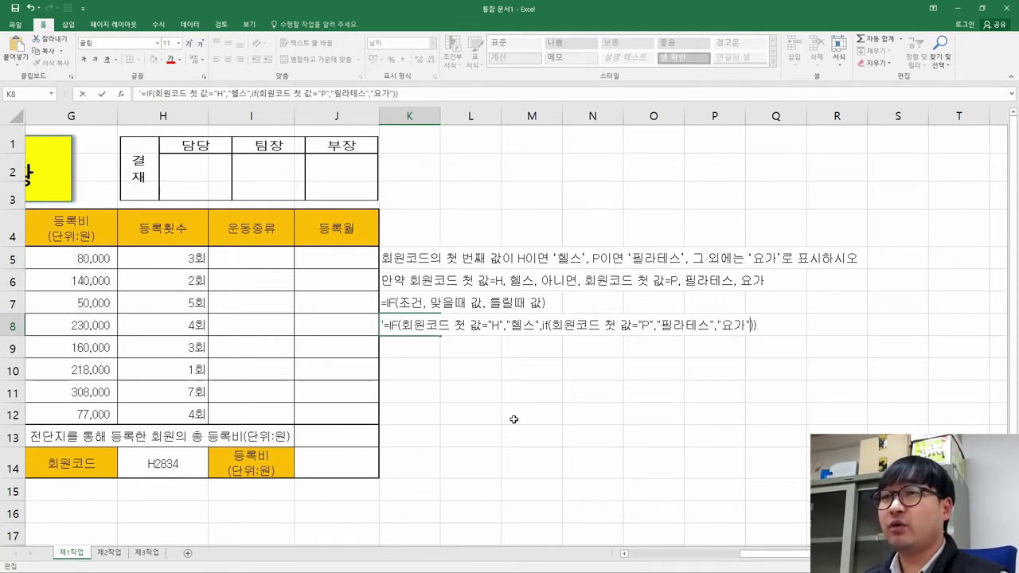
- Review the "회원코드 첫 값" parts of both conditions in the K8 formula text and commit the edited text
{"action": "key", "text": "Left"}
{"action": "key", "text": "Left"}
{"action": "key", "text": "Left"}
{"action": "key", "text": "Left"}
{"action": "key", "text": "Left"}
{"action": "key", "text": "Left"}
{"action": "key", "text": "Left"}
{"action": "key", "text": "Left"}
{"action": "key", "text": "Left"}
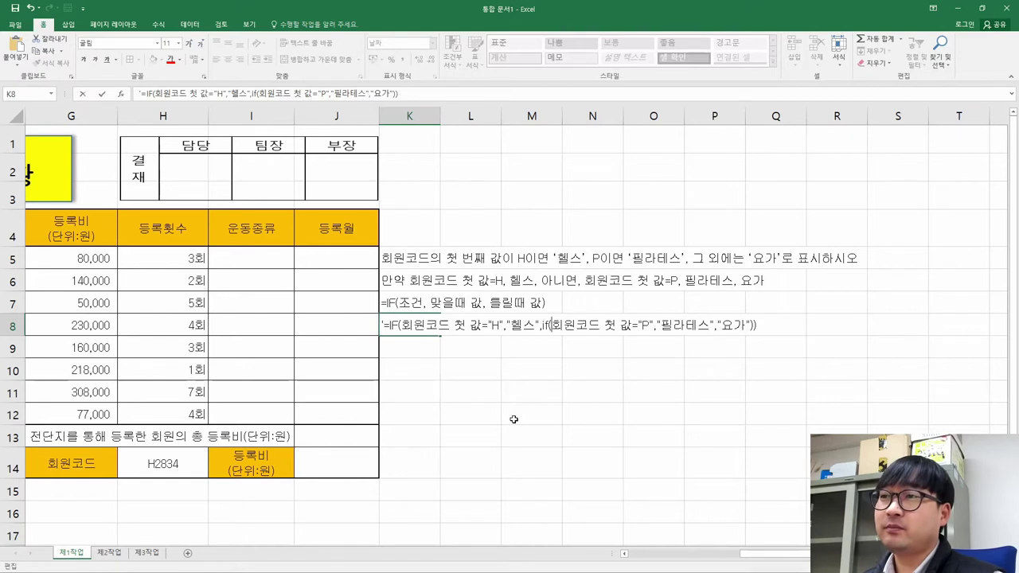
{"action": "key", "text": "shift+Right"}
{"action": "key", "text": "shift+Right"}
{"action": "key", "text": "shift+Right"}
{"action": "key", "text": "shift+Right"}
{"action": "key", "text": "shift+Right"}
{"action": "key", "text": "shift+Right"}
{"action": "key", "text": "shift+Right"}
{"action": "key", "text": "shift+Right"}
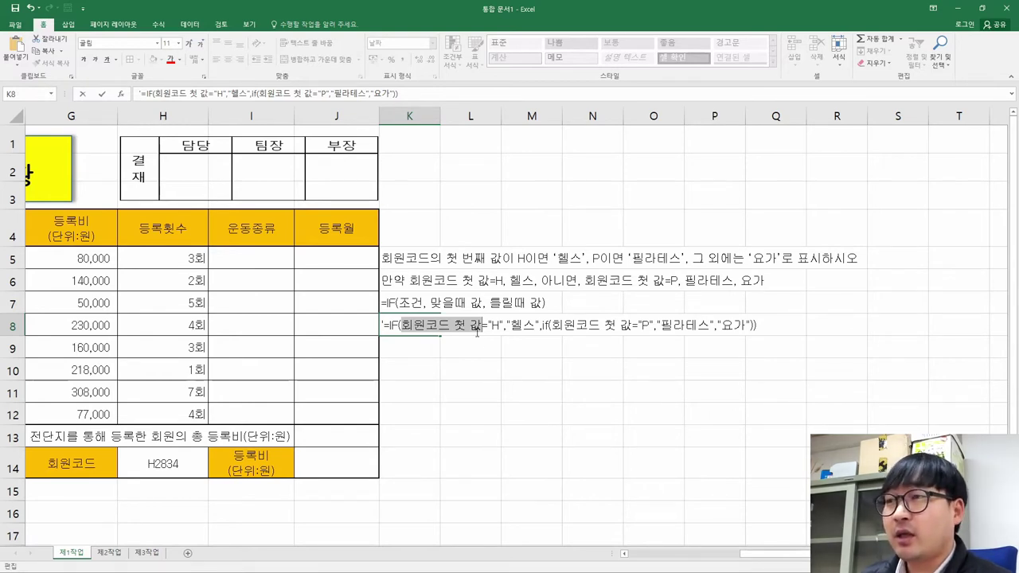
{"action": "key", "text": "Return"}
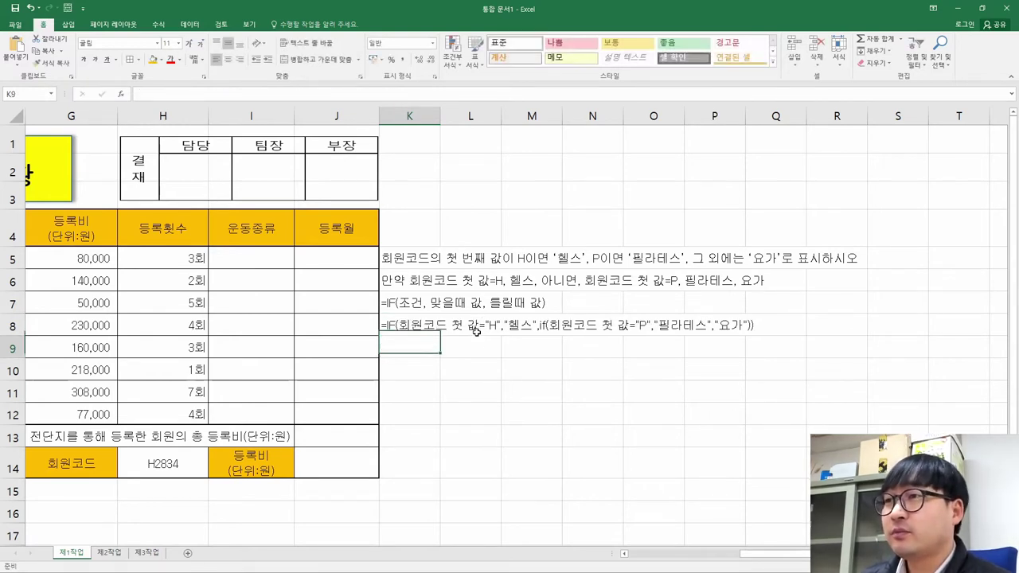
- Examine the 회원코드 values in B5:B12 that the formula conditions refer to
{"action": "left_click", "coordinate": [364, 338]}
{"action": "key", "text": "Home"}
{"action": "left_click_drag", "start_coordinate": [88, 261], "coordinate": [72, 418]}
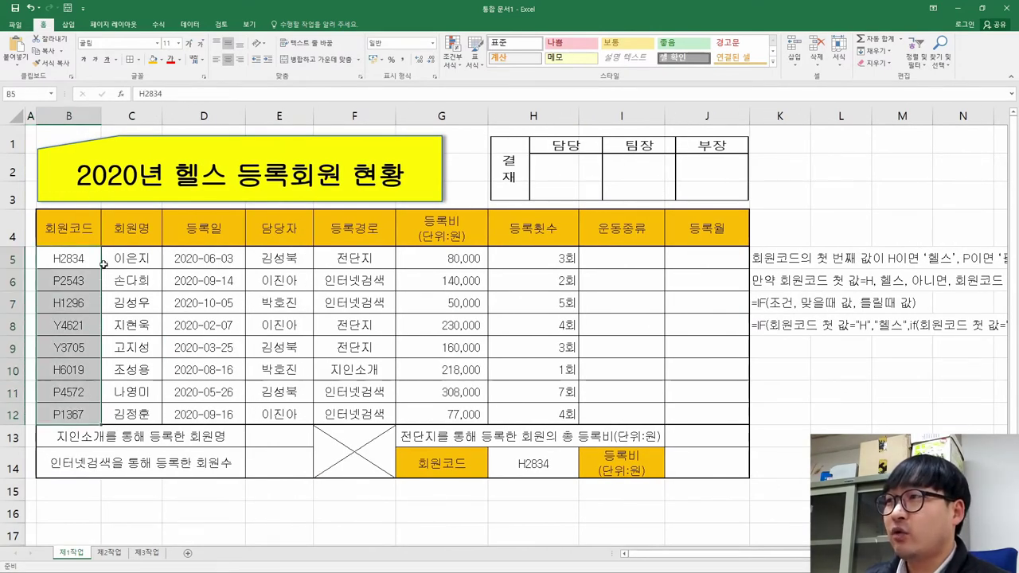
{"action": "left_click", "coordinate": [785, 351]}
{"action": "key", "text": "Right"}
{"action": "key", "text": "Right"}
{"action": "key", "text": "Right"}
{"action": "key", "text": "Right"}
{"action": "key", "text": "Right"}
{"action": "key", "text": "Right"}
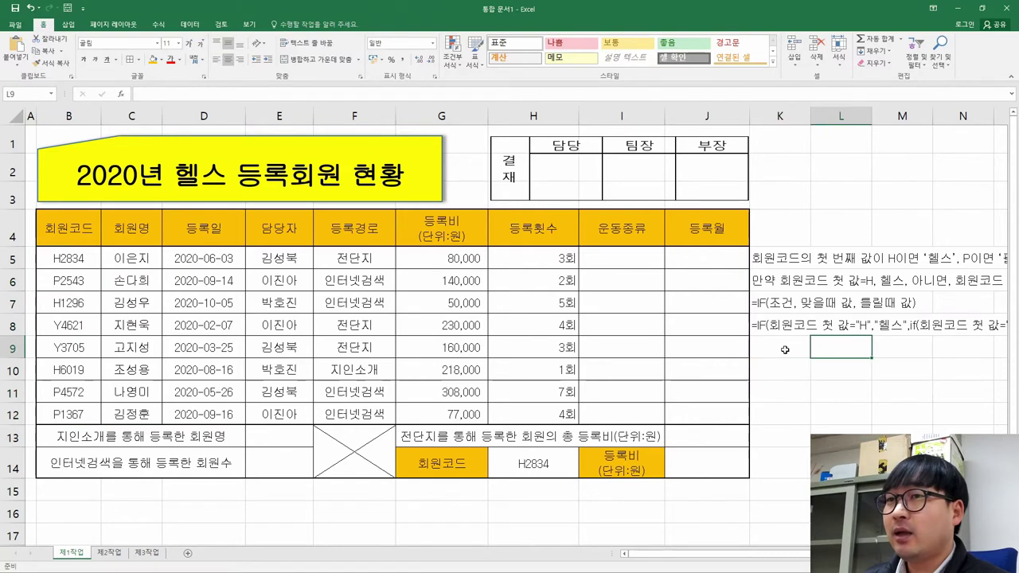
- Compare the first-letter condition in the K8 text with the member code in B8
{"action": "key", "text": "Up"}
{"action": "key", "text": "Left"}
{"action": "key", "text": "Left"}
{"action": "key", "text": "Left"}
{"action": "key", "text": "Left"}
{"action": "key", "text": "Left"}
{"action": "key", "text": "Left"}
{"action": "key", "text": "Left"}
{"action": "key", "text": "Left"}
{"action": "key", "text": "Left"}
{"action": "key", "text": "Left"}
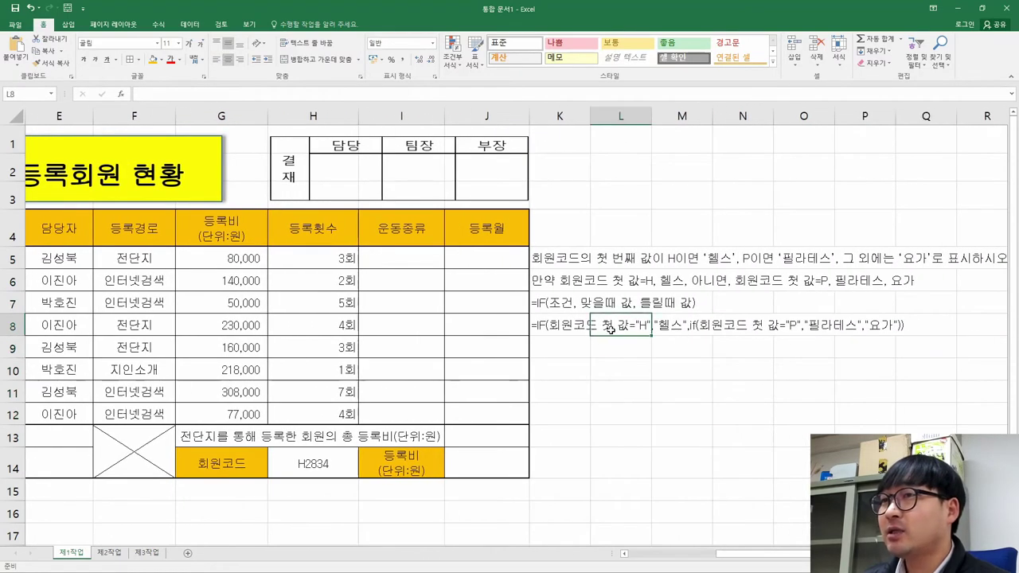
{"action": "scroll", "coordinate": [585, 331], "scroll_direction": "left", "scroll_amount": 3}
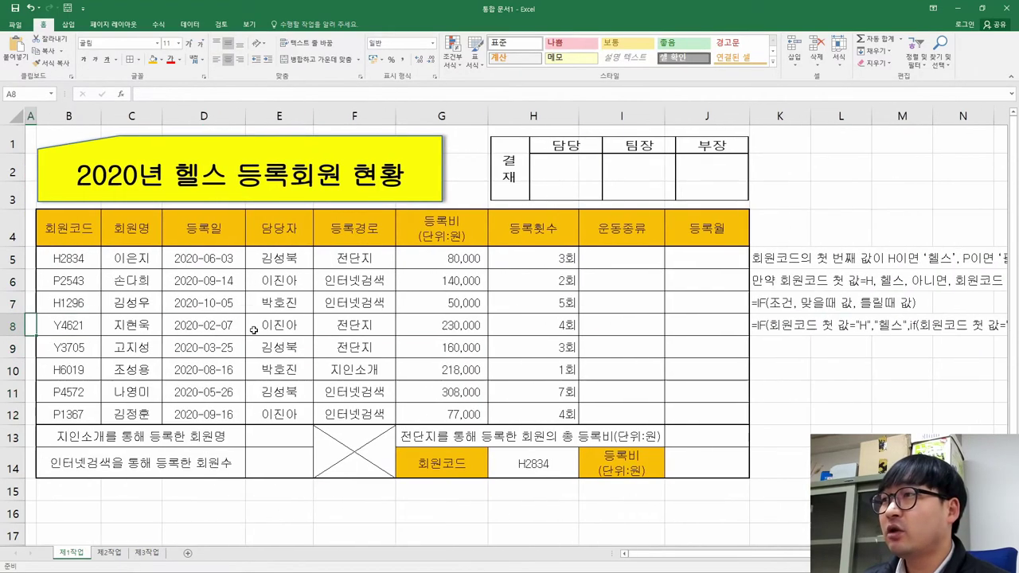
{"action": "left_click", "coordinate": [58, 328]}
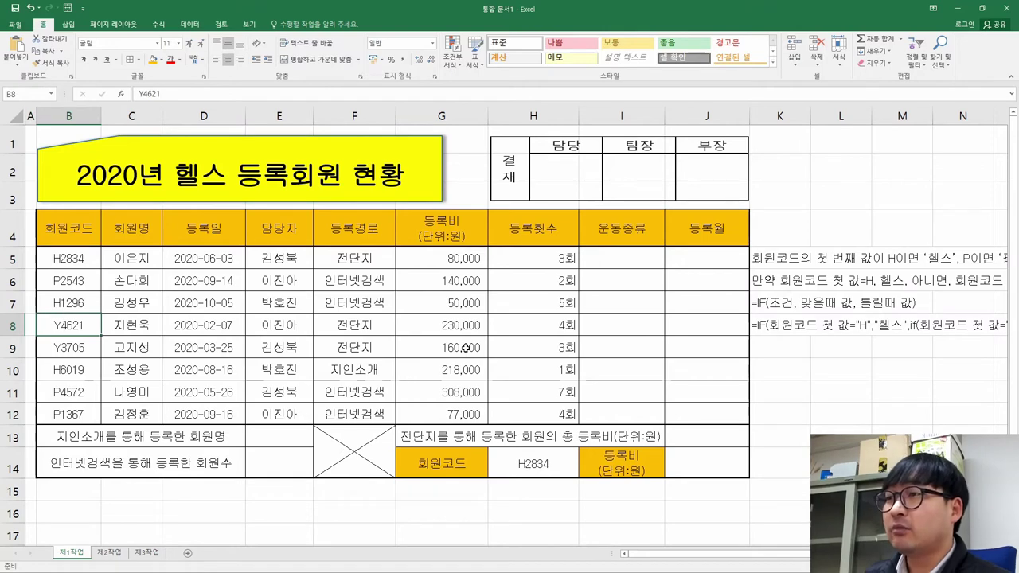
- Switch to the GE01-09A PDF, check the LEFT function required for 운동종류, and return to the Excel worksheet
{"action": "key", "text": "alt+Tab"}
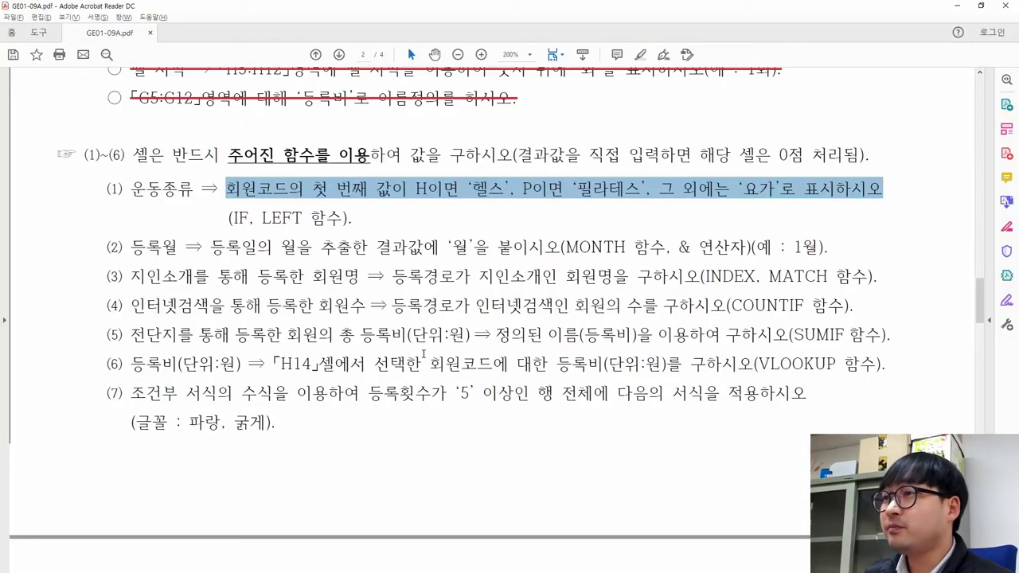
{"action": "left_click_drag", "start_coordinate": [230, 221], "coordinate": [300, 225]}
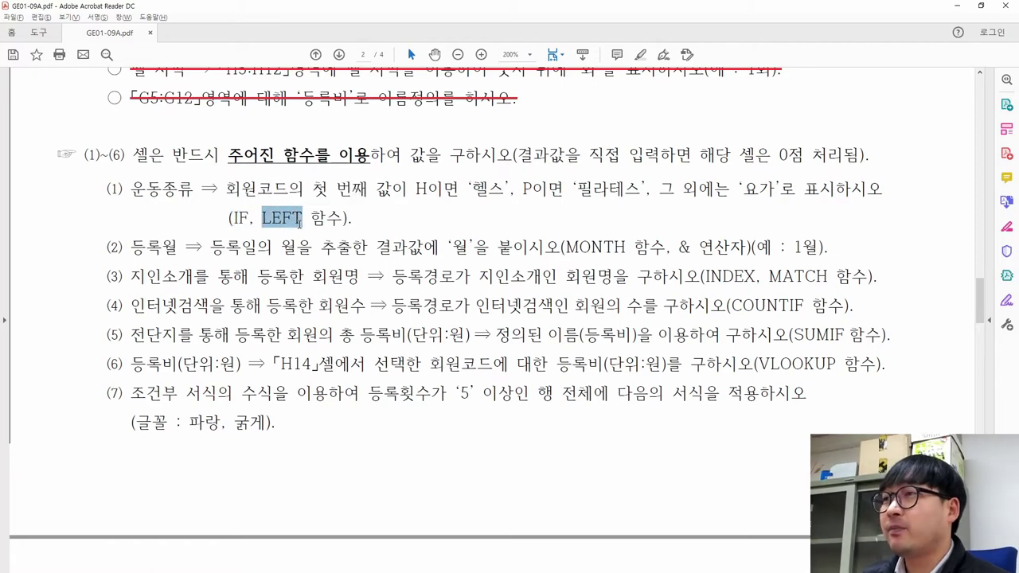
{"action": "key", "text": "alt+Tab"}
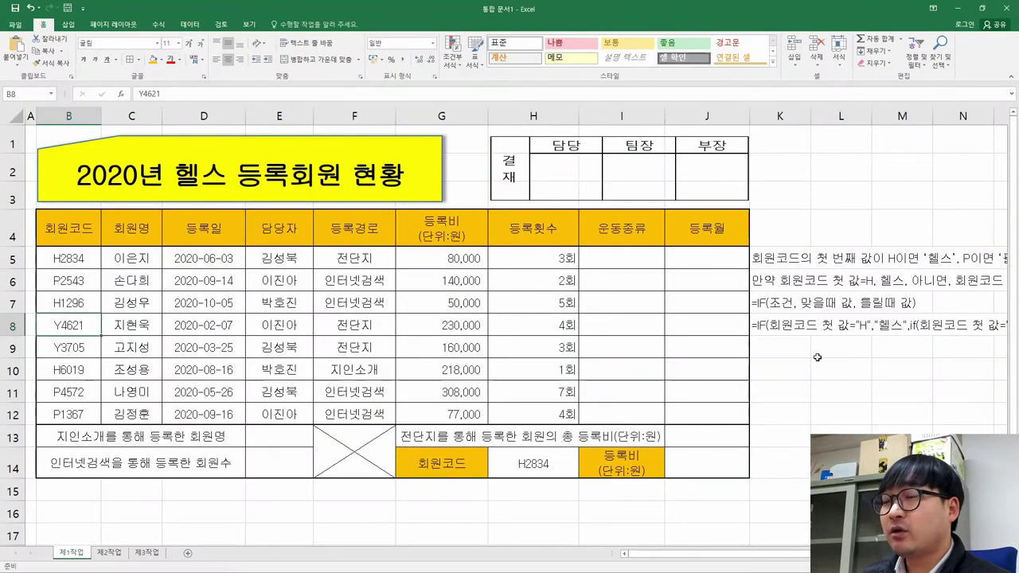
{"action": "key", "text": "alt+Tab"}
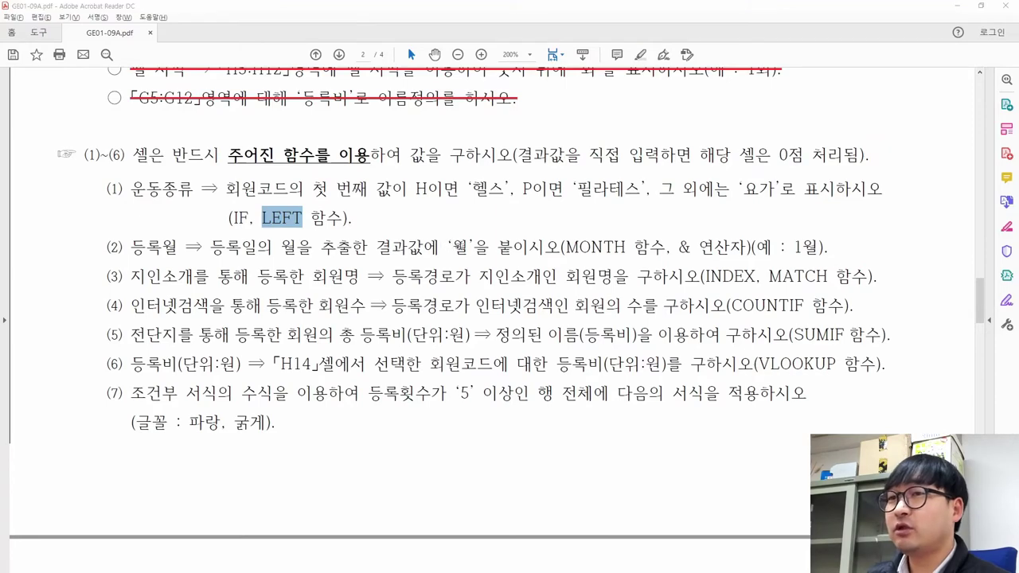
{"action": "key", "text": "alt+Tab"}
- Start a LEFT function in cell K10 and open its function arguments dialog
{"action": "left_click", "coordinate": [776, 350]}
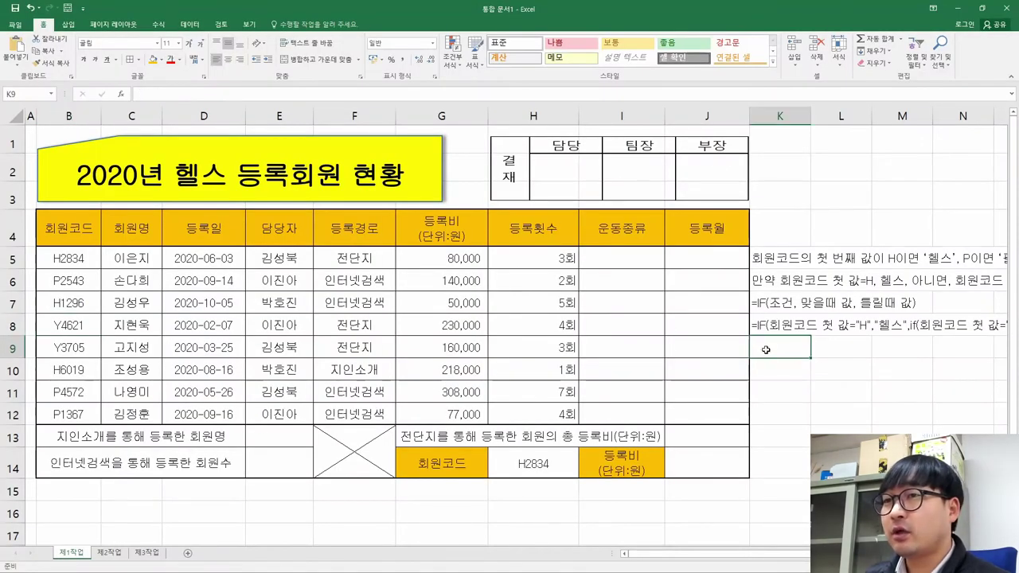
{"action": "type", "text": "=LEFT"}
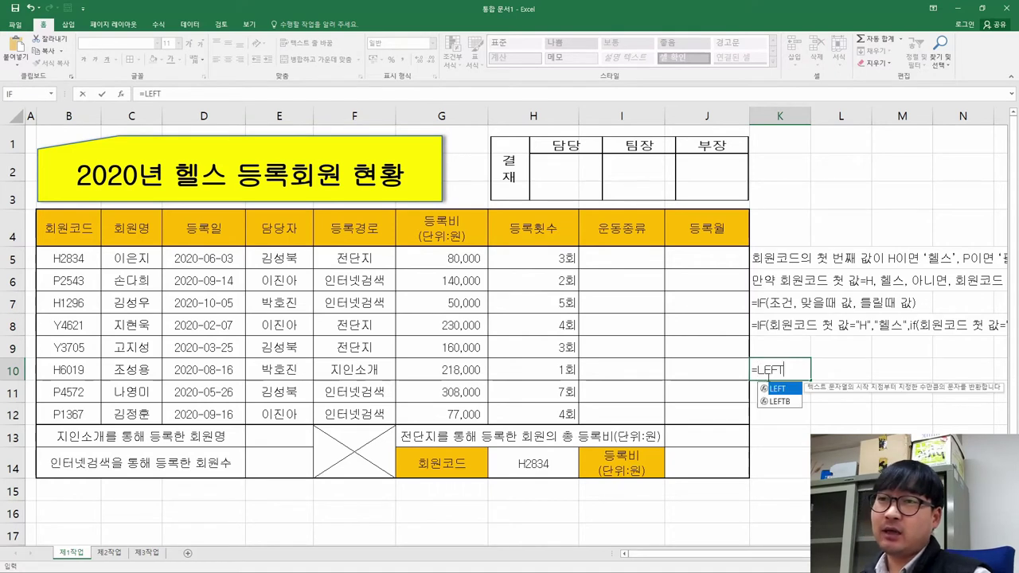
{"action": "double_click", "coordinate": [780, 390]}
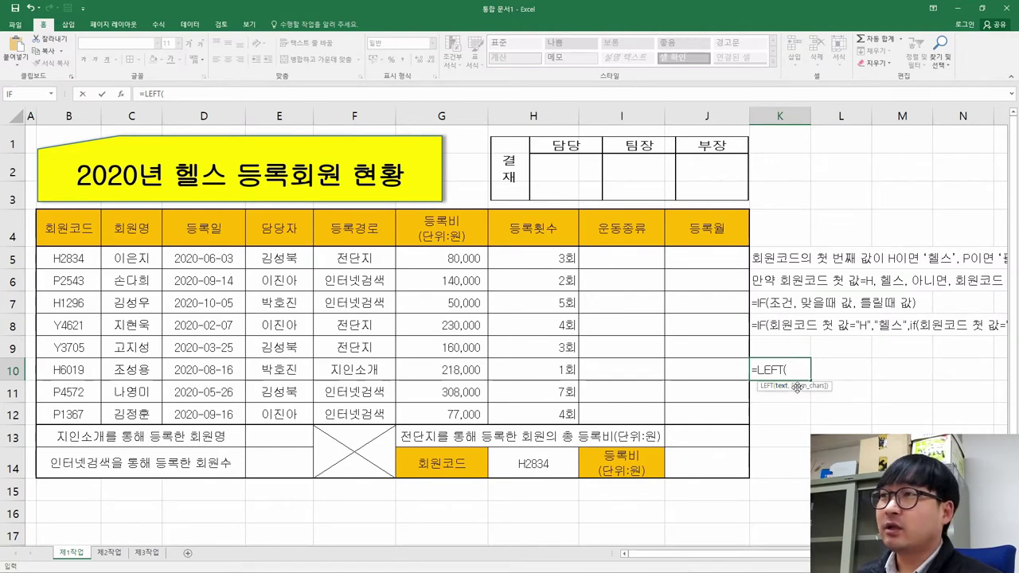
{"action": "left_click", "coordinate": [121, 94]}
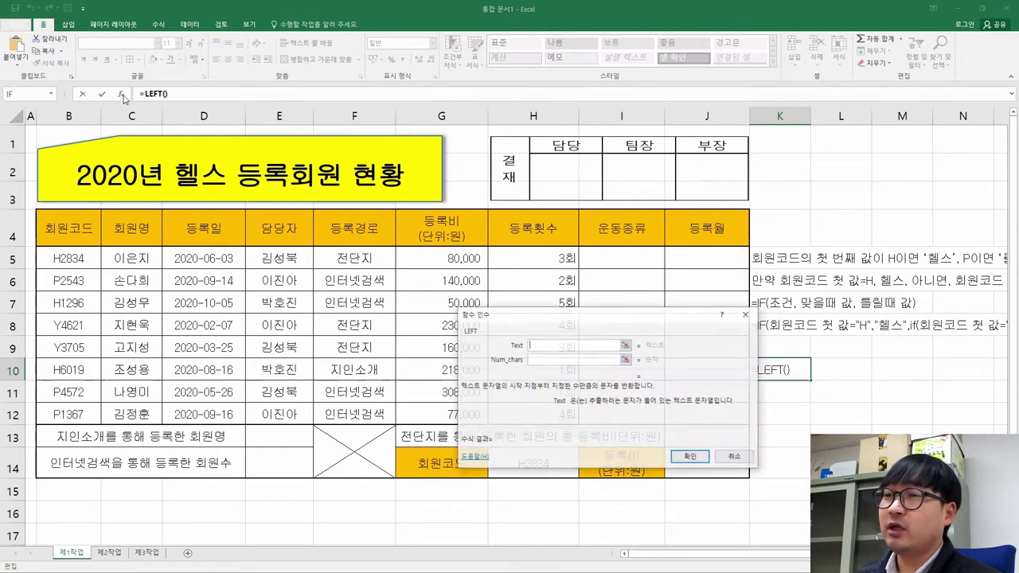
{"action": "left_click", "coordinate": [515, 351]}
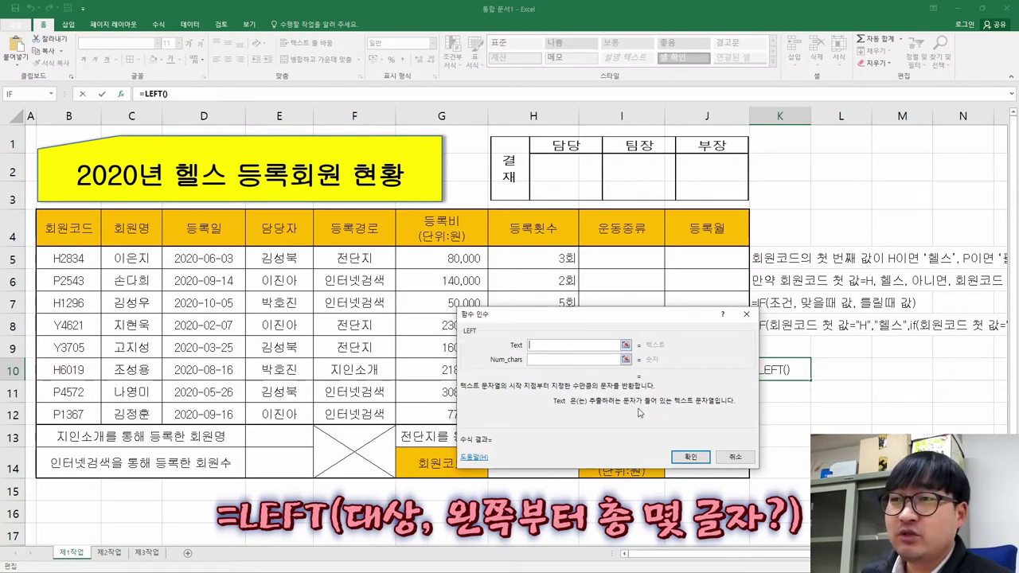
{"action": "left_click", "coordinate": [557, 345]}
{"action": "type", "text": "sdffdssf"}
{"action": "key", "text": "BackSpace"}
{"action": "key", "text": "BackSpace"}
{"action": "key", "text": "BackSpace"}
{"action": "key", "text": "BackSpace"}
{"action": "key", "text": "BackSpace"}
{"action": "key", "text": "BackSpace"}
{"action": "key", "text": "BackSpace"}
{"action": "key", "text": "BackSpace"}
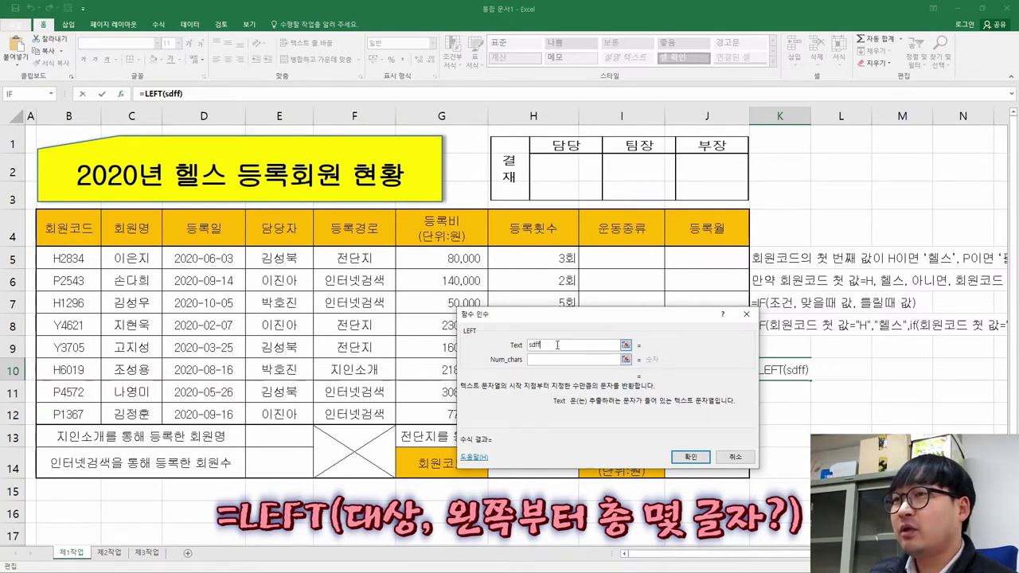
- Set the LEFT function's text argument to B5 and try character counts of 1 and 2
{"action": "left_click", "coordinate": [71, 259]}
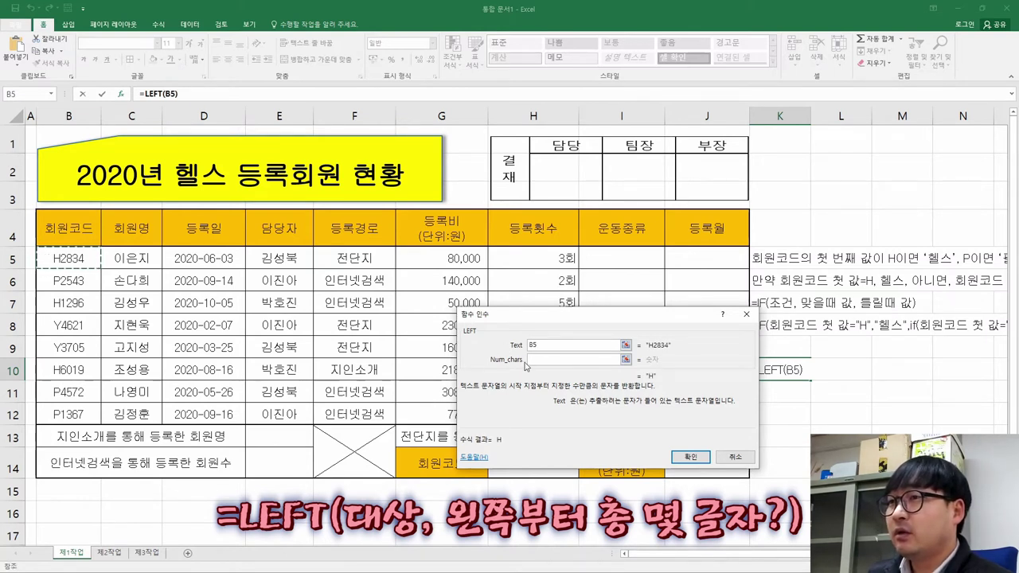
{"action": "left_click", "coordinate": [551, 360]}
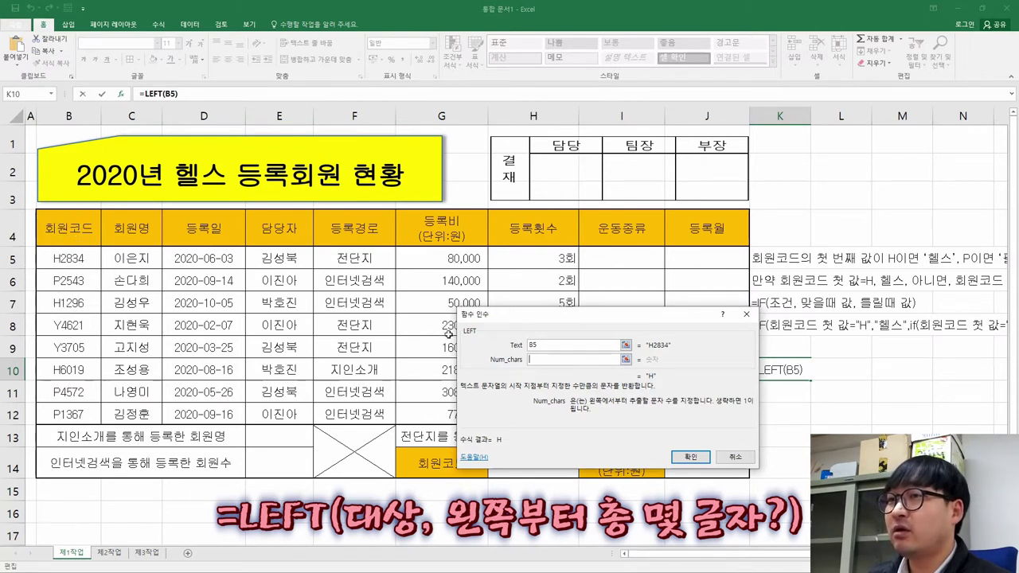
{"action": "type", "text": "1"}
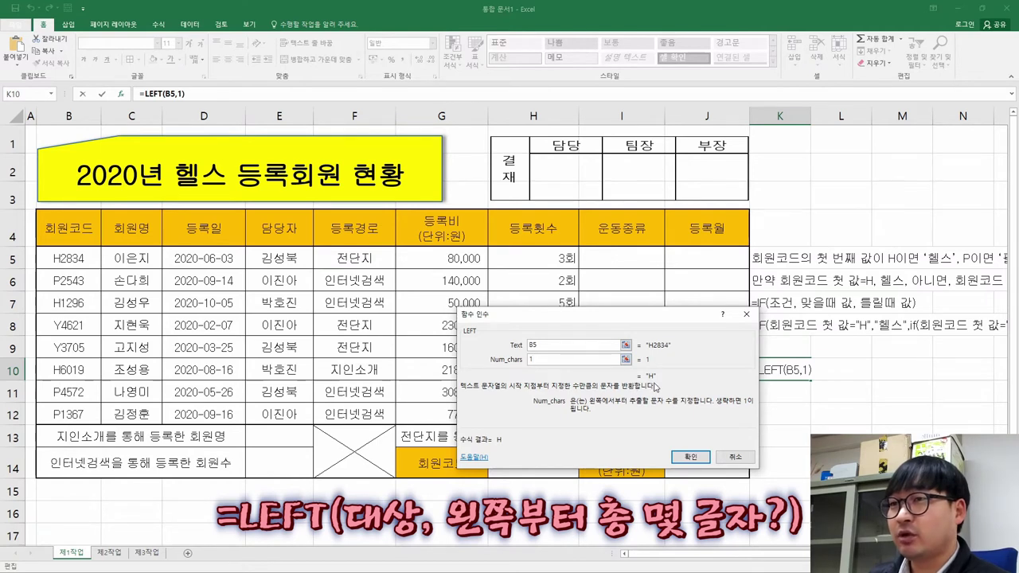
{"action": "key", "text": "BackSpace"}
{"action": "type", "text": "2"}
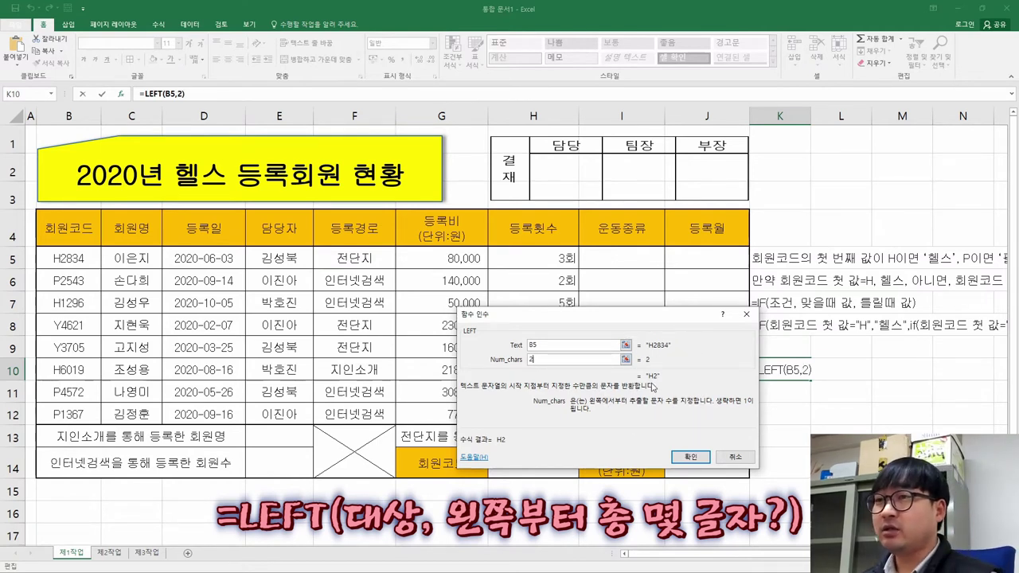
{"action": "left_click", "coordinate": [652, 386]}
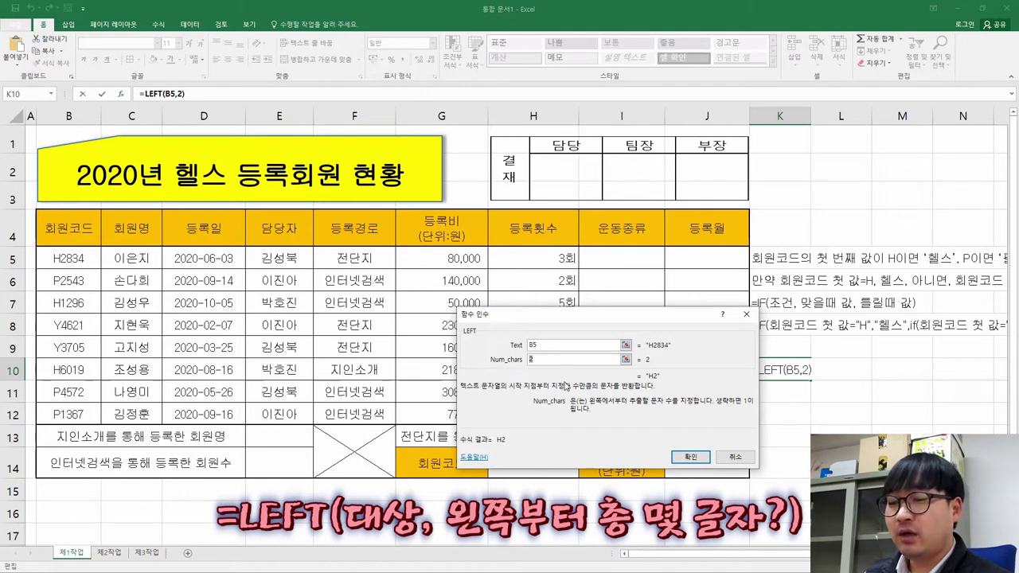
- Leave the character count of the LEFT function empty and accept the formula in K10
{"action": "key", "text": "BackSpace"}
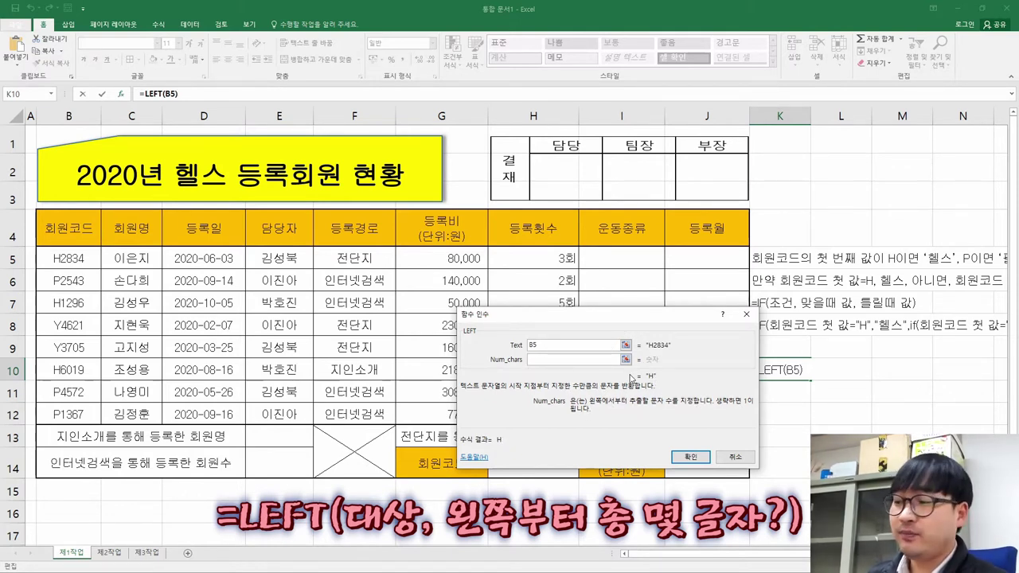
{"action": "type", "text": "1"}
{"action": "key", "text": "BackSpace"}
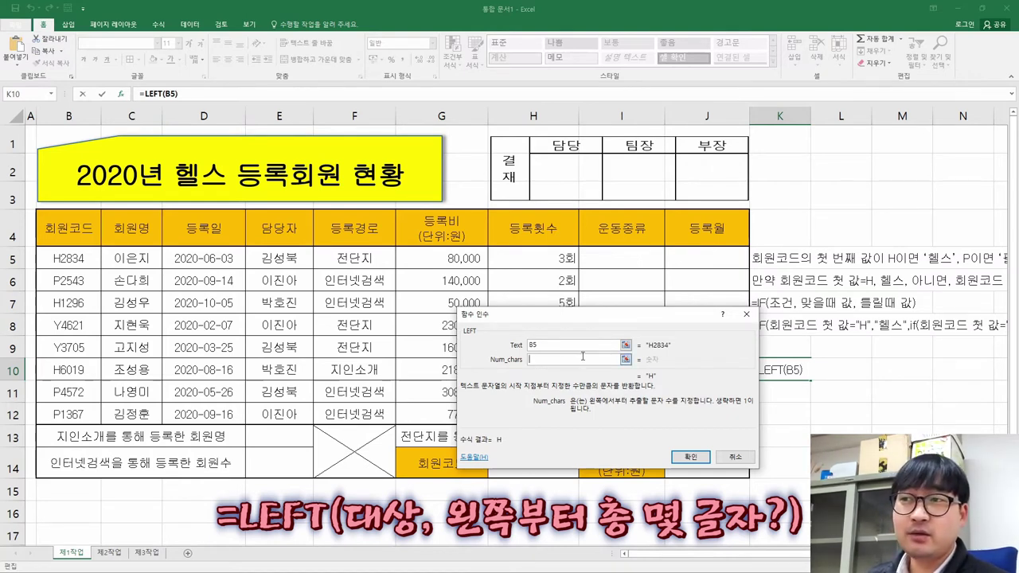
{"action": "left_click", "coordinate": [686, 458]}
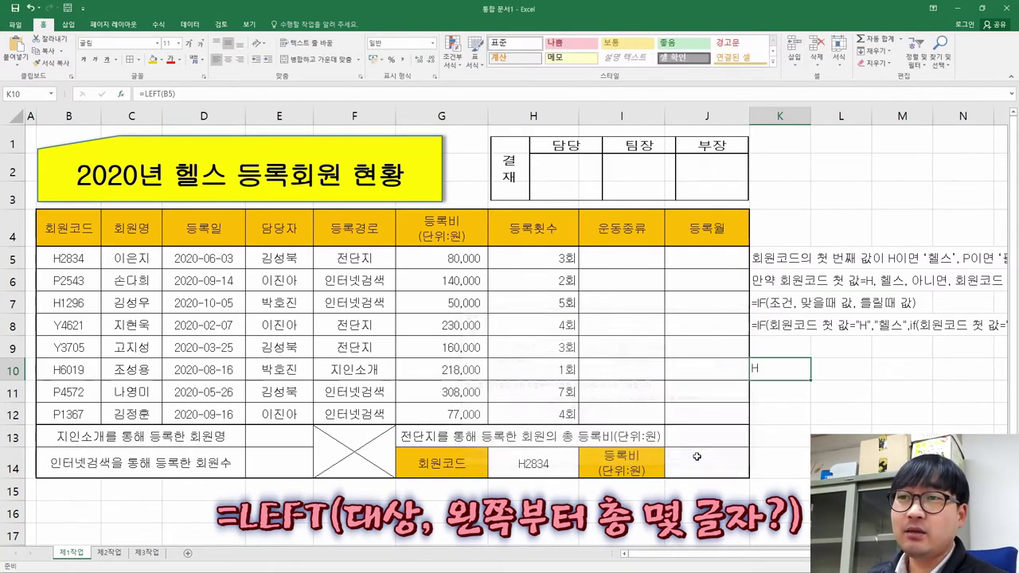
- Examine the LEFT formula inside cell K10
{"action": "double_click", "coordinate": [776, 375]}
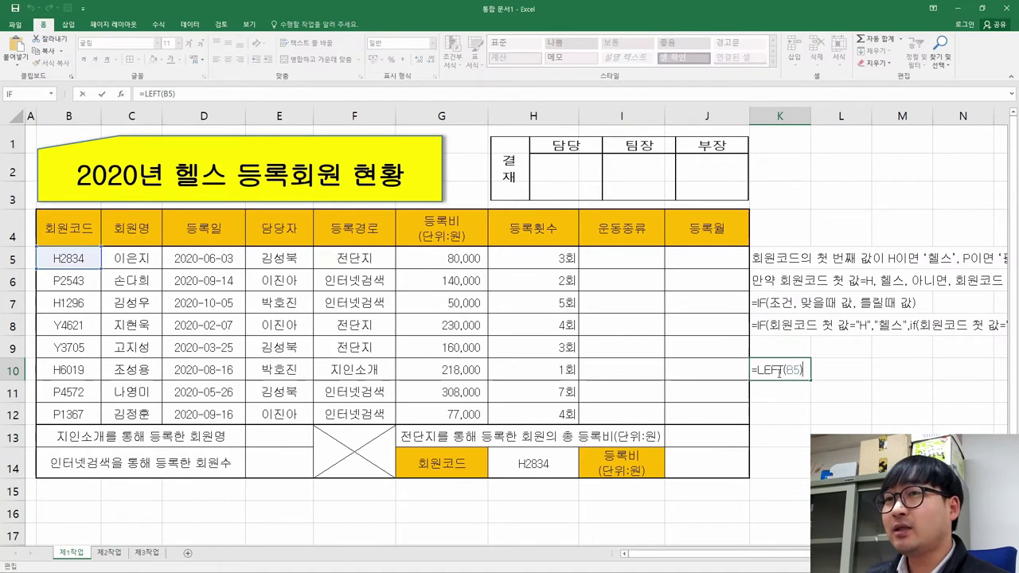
{"action": "left_click_drag", "start_coordinate": [805, 370], "coordinate": [726, 374]}
{"action": "key", "text": "ctrl+Return"}
- Duplicate the nested IF text from K8 into K9 and clear the LEFT formula from K10
{"action": "left_click", "coordinate": [776, 326]}
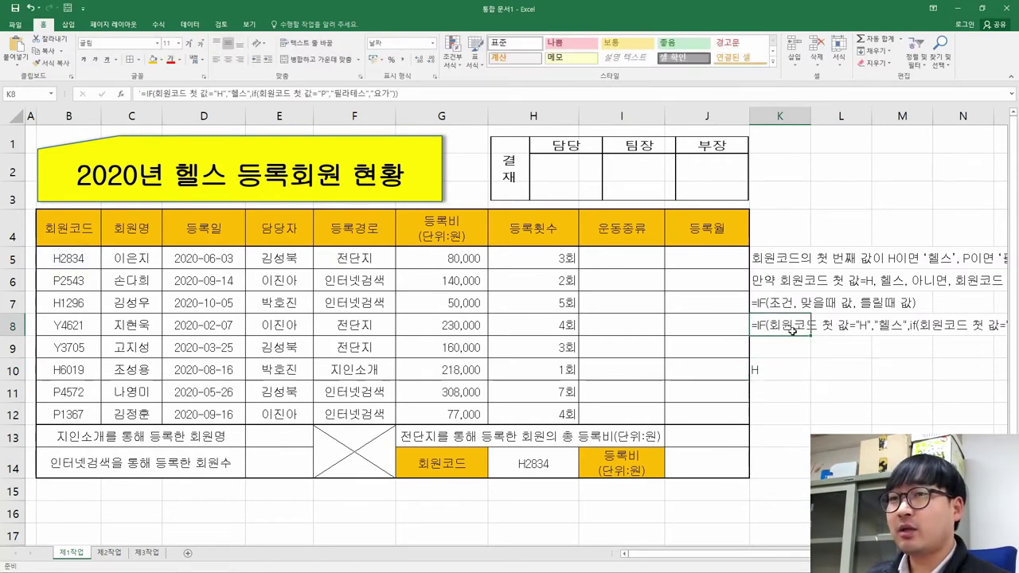
{"action": "key", "text": "ctrl+c"}
{"action": "key", "text": "Down"}
{"action": "key", "text": "ctrl+v"}
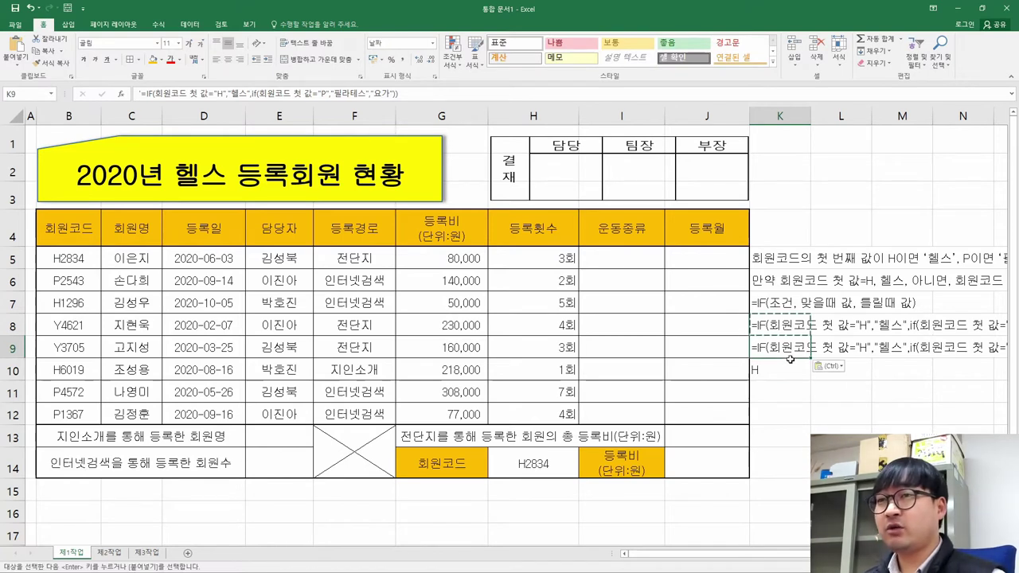
{"action": "key", "text": "Down"}
{"action": "key", "text": "Down"}
{"action": "key", "text": "Up"}
{"action": "key", "text": "Up"}
{"action": "key", "text": "F2"}
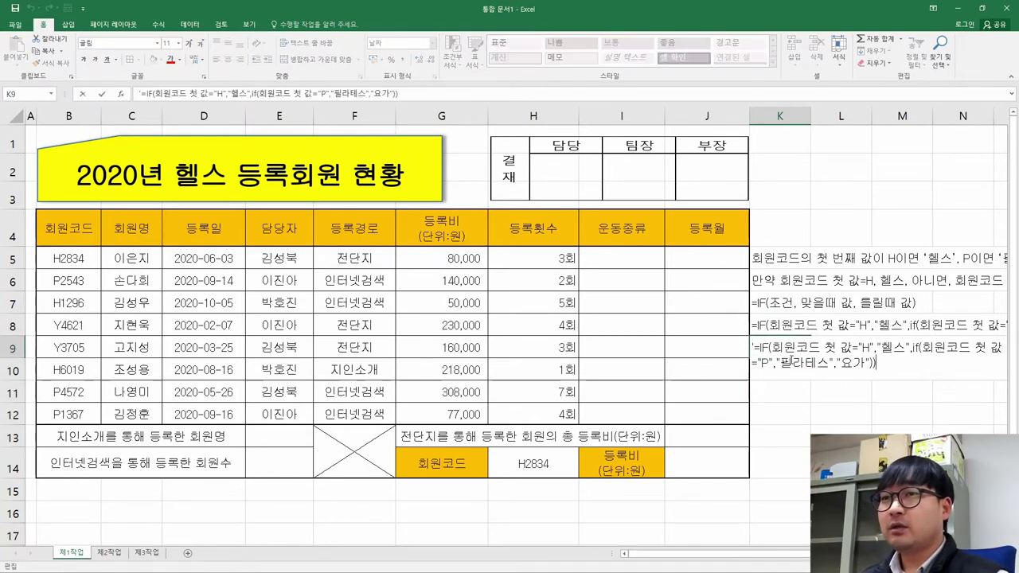
{"action": "key", "text": "Escape"}
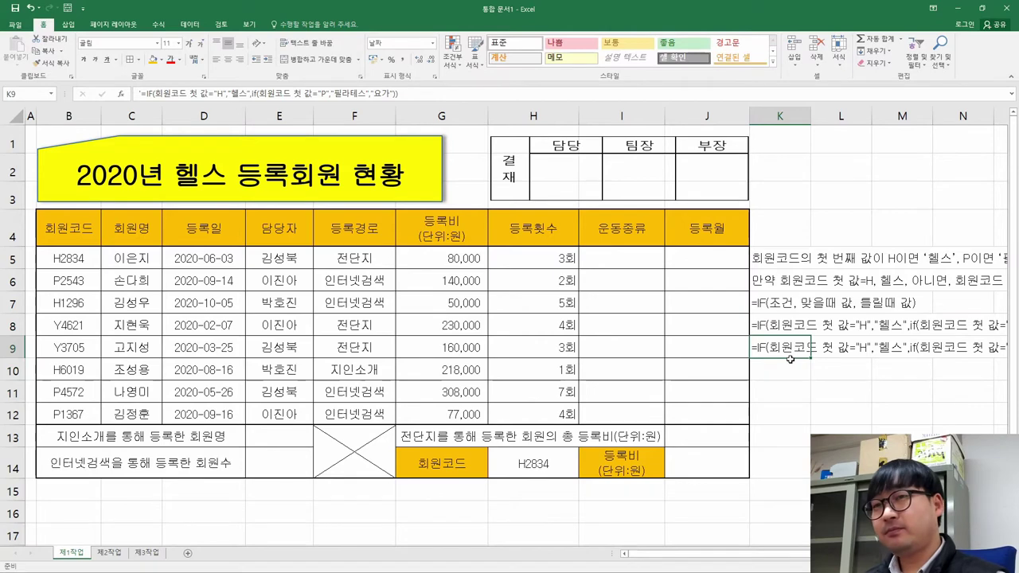
- Insert left( before 회원코드 in the first condition of the K9 text
{"action": "key", "text": "Right"}
{"action": "key", "text": "Right"}
{"action": "key", "text": "Right"}
{"action": "key", "text": "Right"}
{"action": "key", "text": "Right"}
{"action": "key", "text": "Right"}
{"action": "key", "text": "Right"}
{"action": "key", "text": "Right"}
{"action": "key", "text": "Right"}
{"action": "key", "text": "Left"}
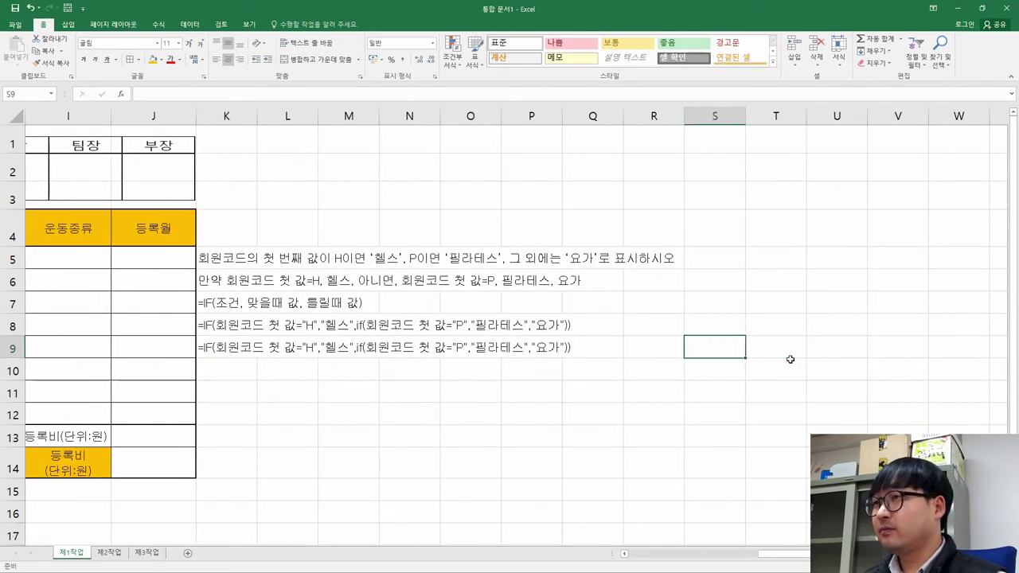
{"action": "key", "text": "Left"}
{"action": "key", "text": "Left"}
{"action": "key", "text": "Left"}
{"action": "key", "text": "Left"}
{"action": "key", "text": "Left"}
{"action": "key", "text": "Left"}
{"action": "key", "text": "Left"}
{"action": "key", "text": "Left"}
{"action": "key", "text": "F2"}
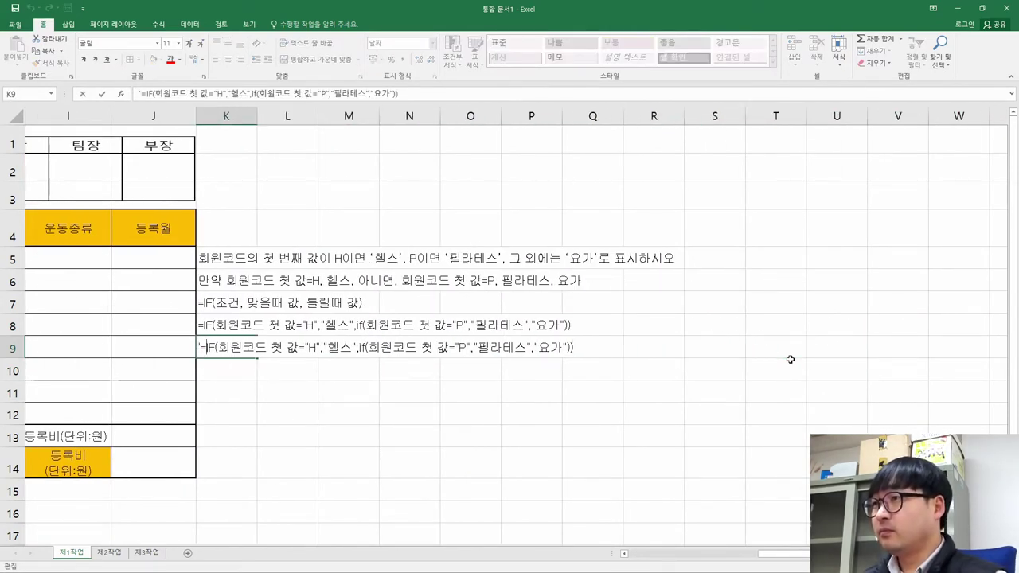
{"action": "key", "text": "shift+Right"}
{"action": "key", "text": "shift+Right"}
{"action": "key", "text": "shift+Right"}
{"action": "key", "text": "shift+Right"}
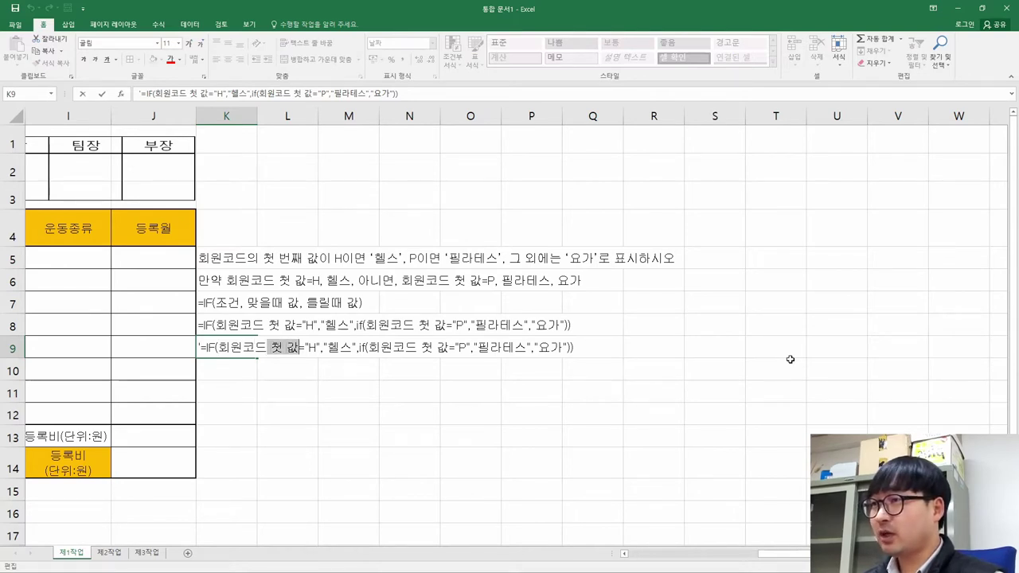
{"action": "key", "text": "Left"}
{"action": "key", "text": "Right"}
{"action": "key", "text": "Right"}
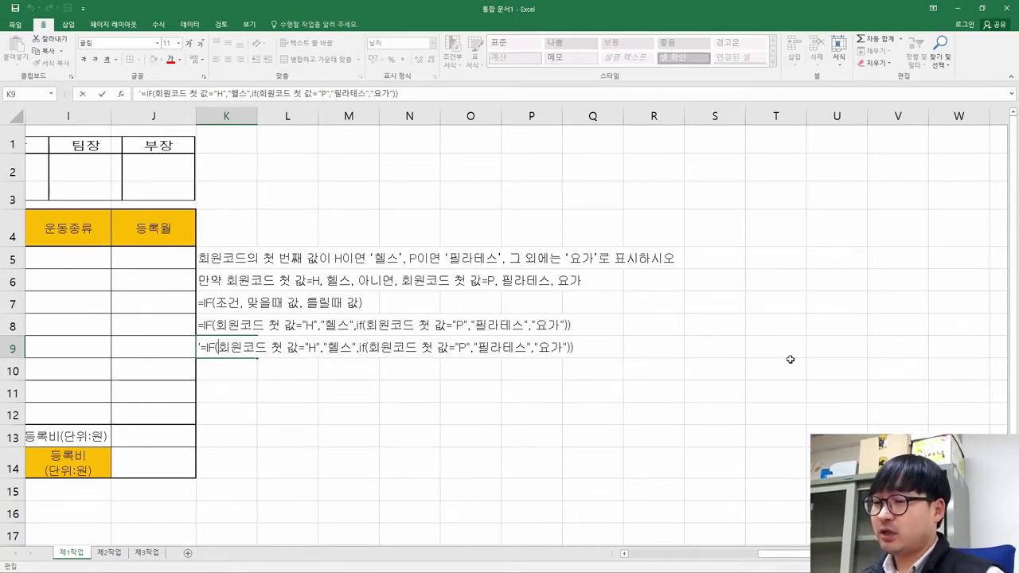
{"action": "key", "text": "Left"}
{"action": "key", "text": "Left"}
{"action": "key", "text": "Left"}
{"action": "key", "text": "Left"}
{"action": "key", "text": "Left"}
{"action": "key", "text": "Left"}
{"action": "type", "text": "lef"}
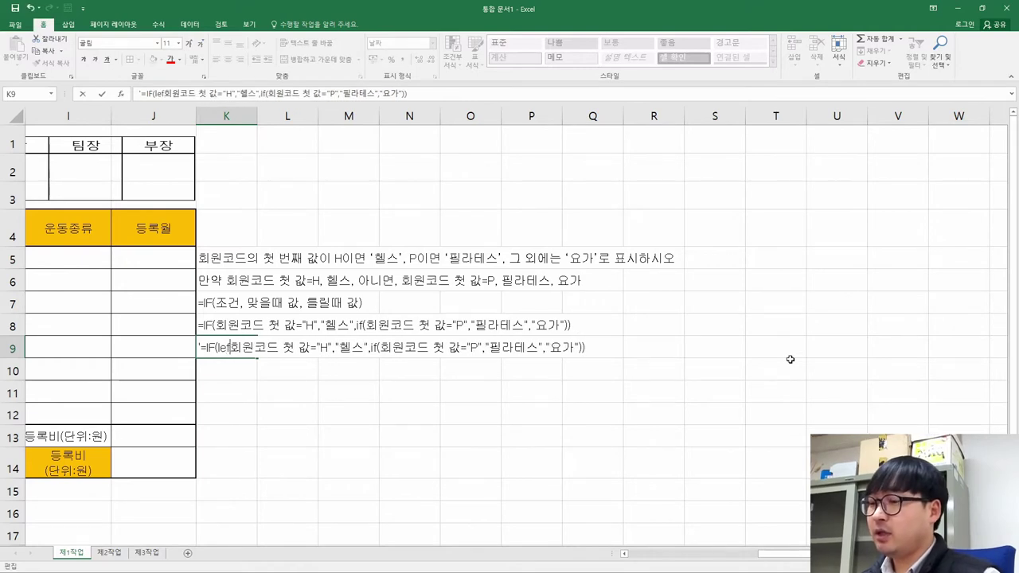
{"action": "type", "text": "t"}
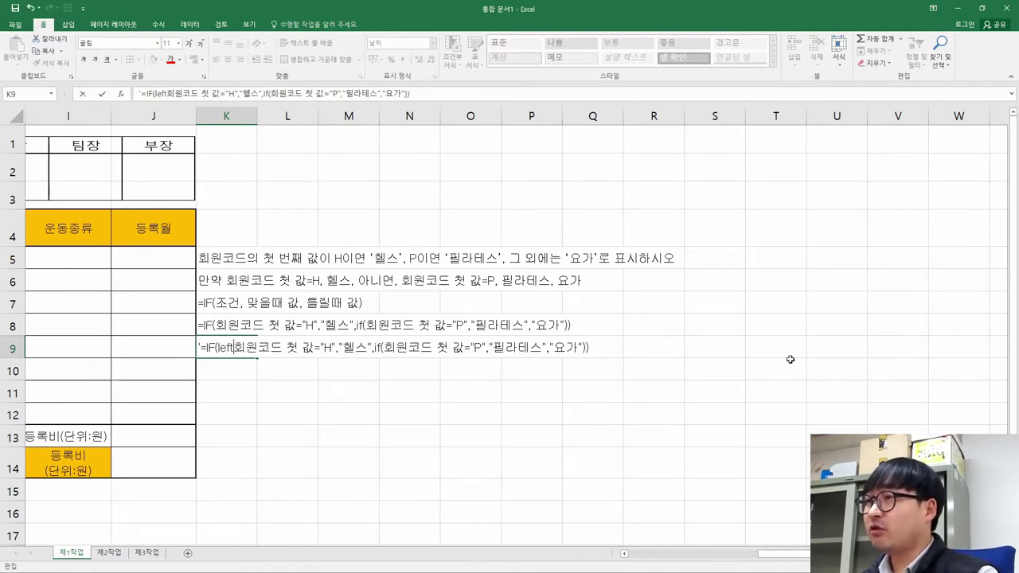
{"action": "type", "text": "(회원코드"}
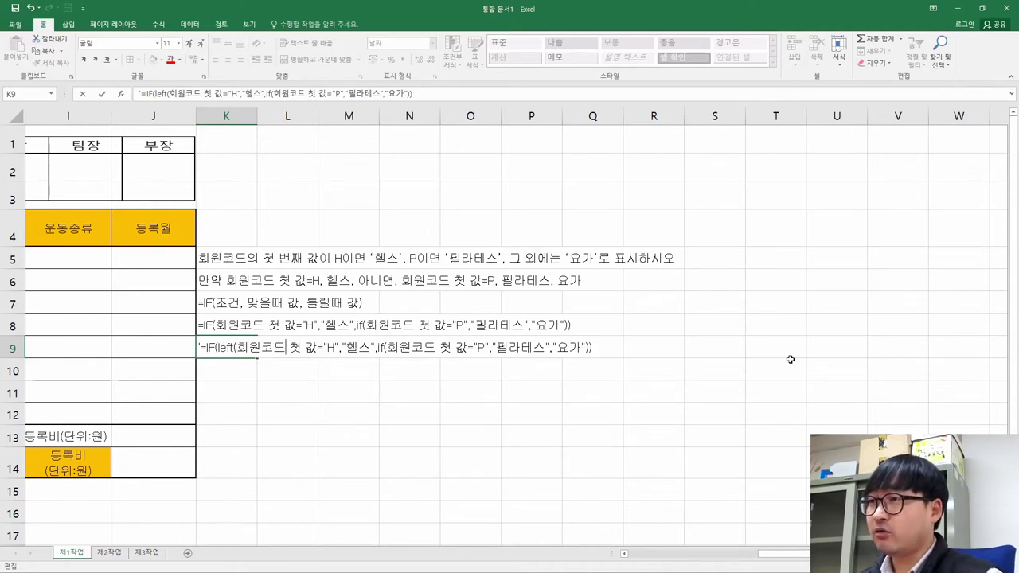
- Replace 첫 값 in K9's first condition with a closing parenthesis so that it reads left(회원코드)="H"
{"action": "type", "text": ","}
{"action": "key", "text": "BackSpace"}
{"action": "key", "text": "Delete"}
{"action": "key", "text": "Delete"}
{"action": "key", "text": "Delete"}
{"action": "key", "text": "Delete"}
{"action": "type", "text": ")"}
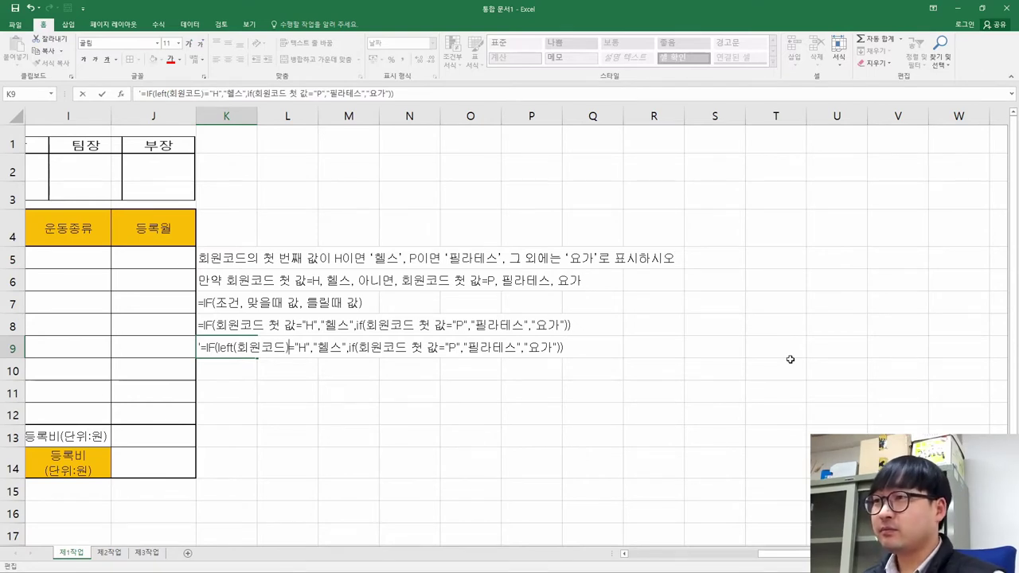
{"action": "key", "text": "Return"}
- Examine the 회원코드 argument inside left() in the K9 text
{"action": "key", "text": "Up"}
{"action": "key", "text": "F2"}
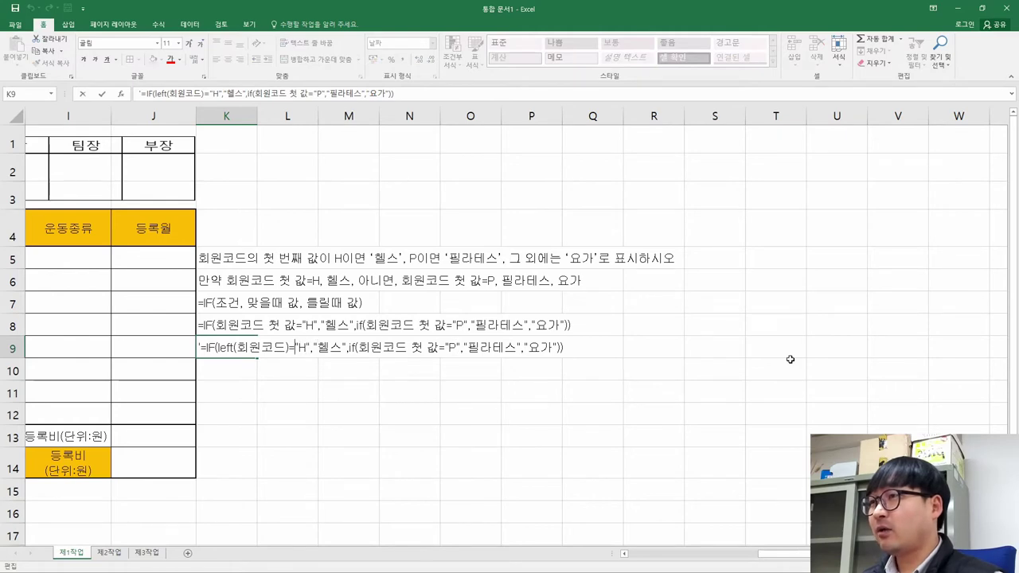
{"action": "key", "text": "Right"}
{"action": "key", "text": "shift+Left"}
{"action": "key", "text": "shift+Left"}
{"action": "key", "text": "shift+Left"}
{"action": "key", "text": "shift+Left"}
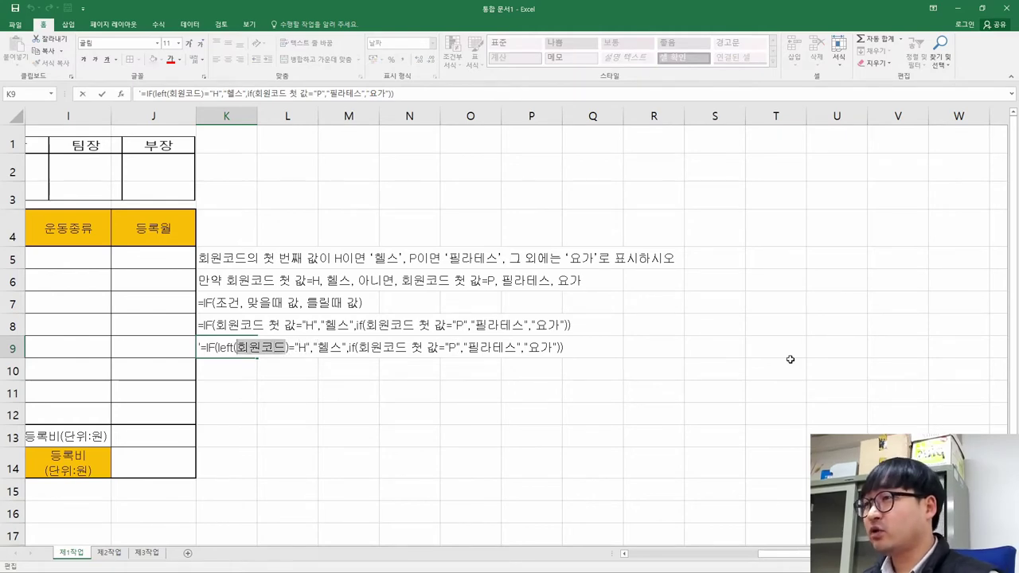
{"action": "scroll", "coordinate": [382, 326], "scroll_direction": "left", "scroll_amount": 4}
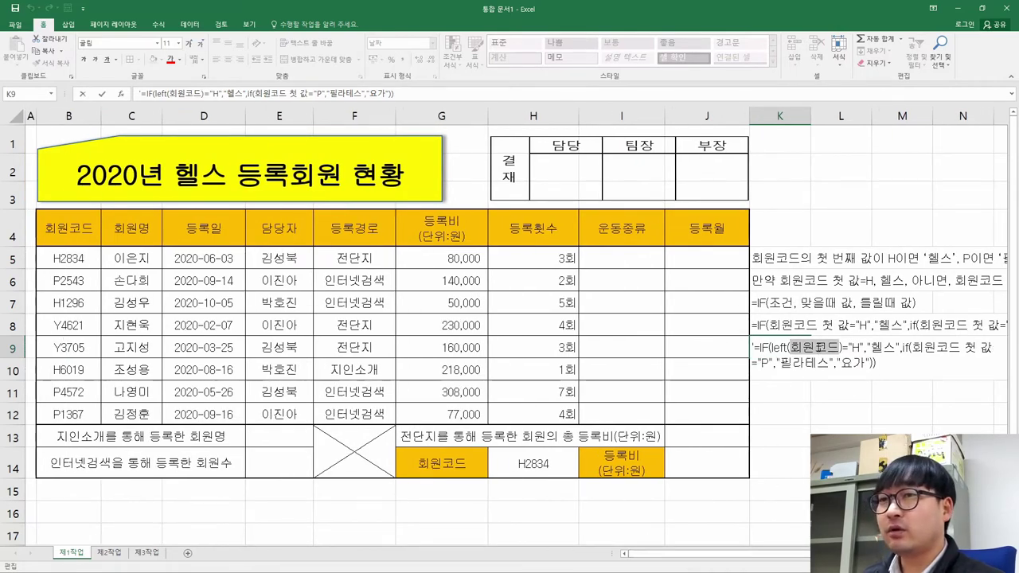
- Copy left(회원코드) from K9's first condition and paste it over the 회원코드 첫 값 part of the second condition
{"action": "left_click", "coordinate": [779, 347]}
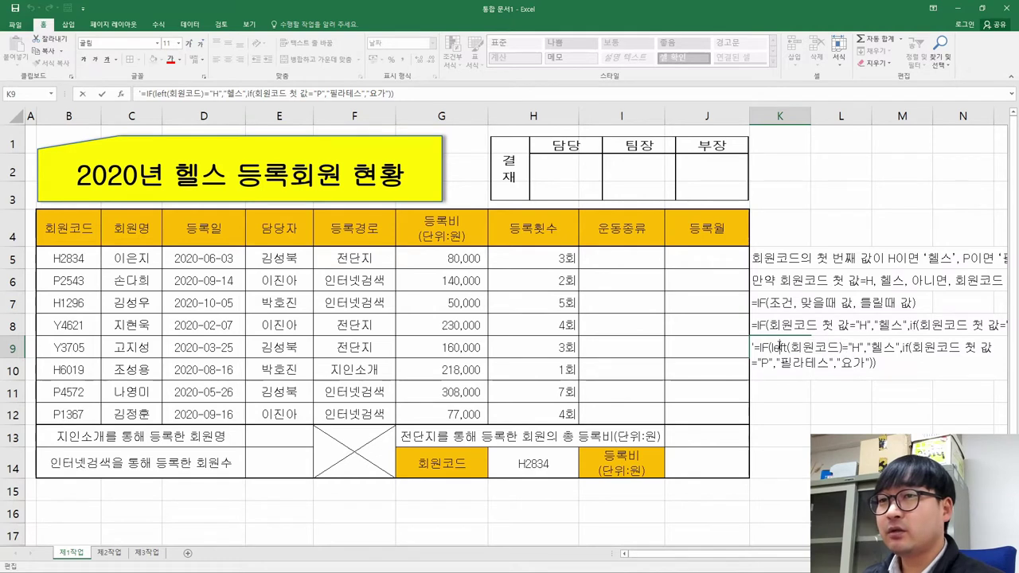
{"action": "key", "text": "shift+Right"}
{"action": "key", "text": "shift+Right"}
{"action": "key", "text": "shift+Right"}
{"action": "key", "text": "shift+Right"}
{"action": "key", "text": "shift+Right"}
{"action": "key", "text": "shift+Right"}
{"action": "key", "text": "shift+Right"}
{"action": "key", "text": "shift+Right"}
{"action": "key", "text": "shift+Right"}
{"action": "key", "text": "shift+Right"}
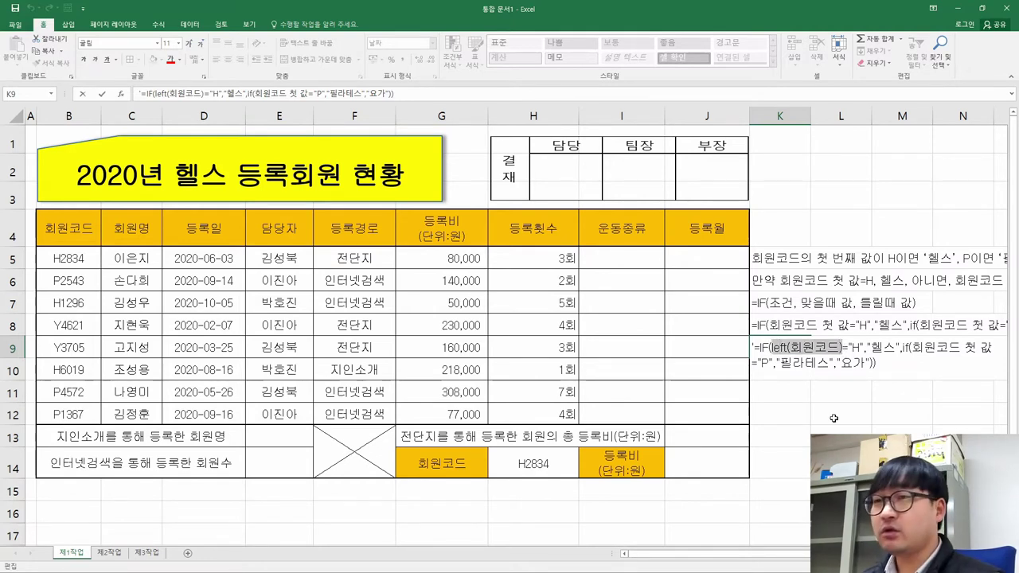
{"action": "key", "text": "Right"}
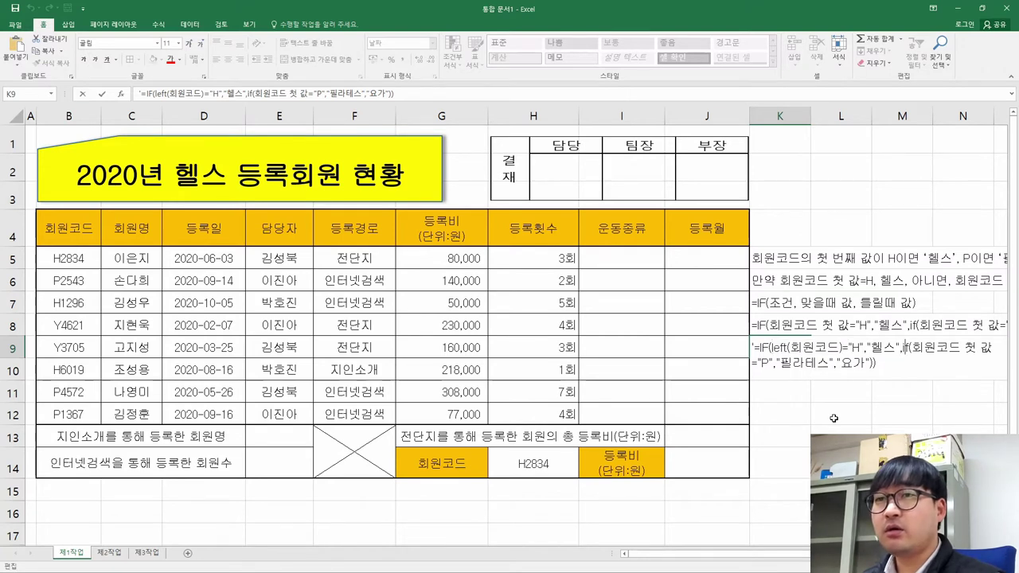
{"action": "key", "text": "Right"}
{"action": "key", "text": "Right"}
{"action": "key", "text": "shift+Right"}
{"action": "key", "text": "shift+Right"}
{"action": "key", "text": "shift+Right"}
{"action": "key", "text": "shift+Right"}
{"action": "key", "text": "shift+Right"}
{"action": "key", "text": "shift+Right"}
{"action": "key", "text": "shift+Right"}
{"action": "key", "text": "shift+Right"}
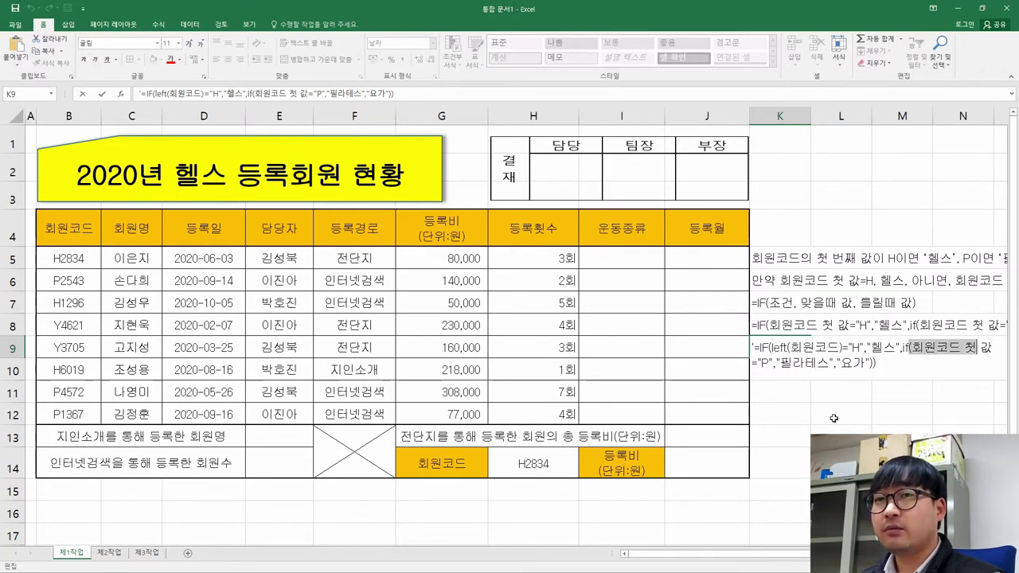
{"action": "key", "text": "ctrl+v"}
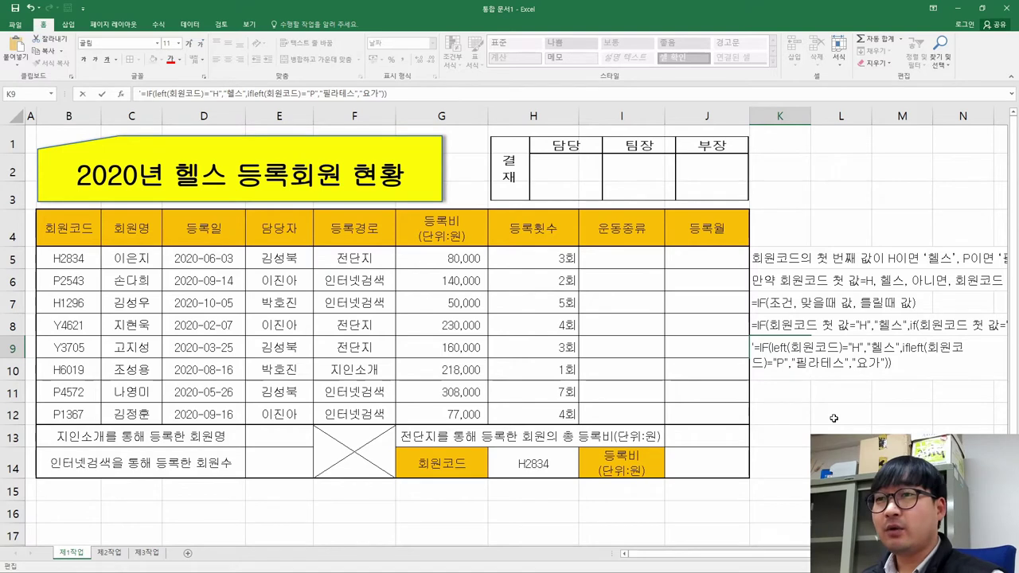
{"action": "key", "text": "Tab"}
- Add the missing opening parenthesis after the inner if in K9 so that it reads if(left(회원코드)="P","필라테스","요가")
{"action": "key", "text": "Right"}
{"action": "key", "text": "Right"}
{"action": "key", "text": "Right"}
{"action": "key", "text": "Right"}
{"action": "key", "text": "Right"}
{"action": "key", "text": "Right"}
{"action": "key", "text": "Right"}
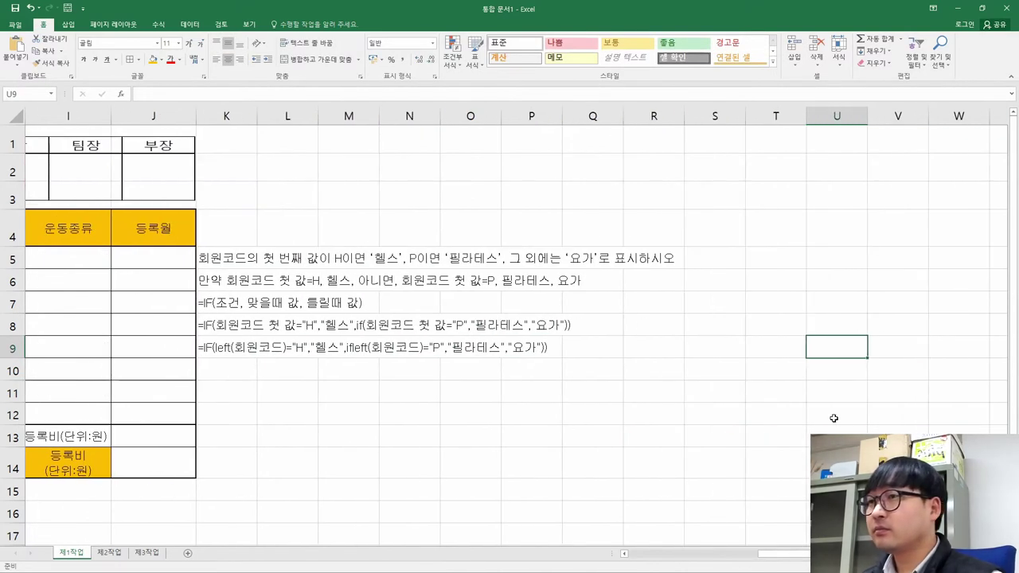
{"action": "key", "text": "Left"}
{"action": "key", "text": "Left"}
{"action": "key", "text": "Left"}
{"action": "key", "text": "Left"}
{"action": "key", "text": "Left"}
{"action": "key", "text": "Left"}
{"action": "key", "text": "Left"}
{"action": "key", "text": "Left"}
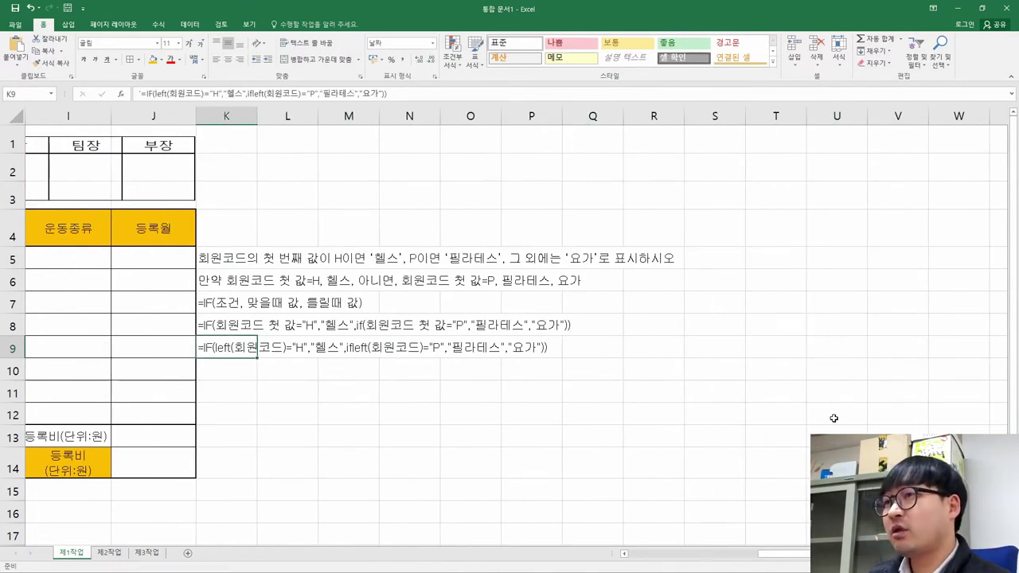
{"action": "key", "text": "F2"}
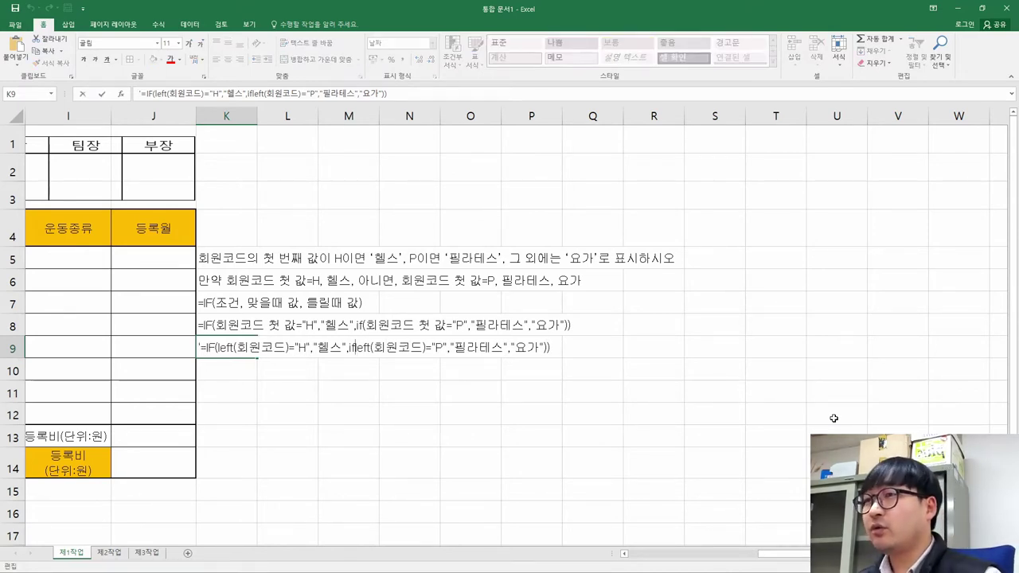
{"action": "type", "text": "("}
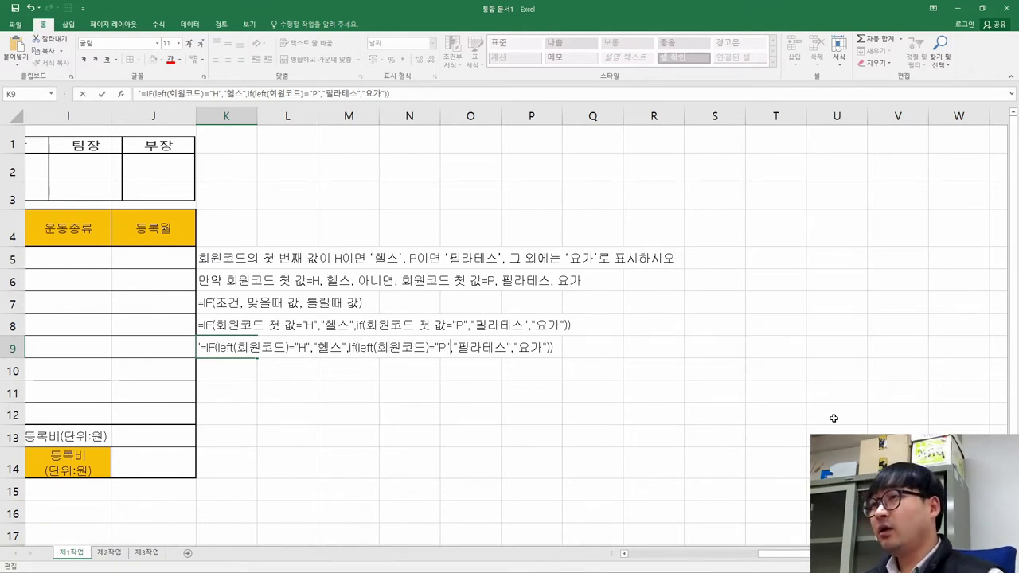
{"action": "key", "text": "ctrl+Return"}
{"action": "key", "text": "Down"}
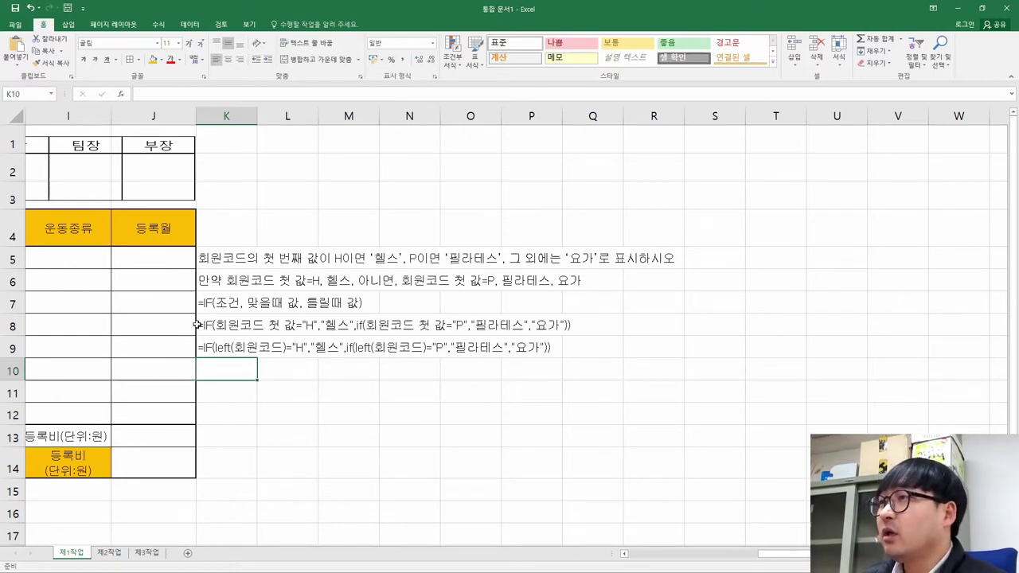
- Start an IF function in the first 운동종류 cell, I5, and open its function arguments for editing
{"action": "left_click", "coordinate": [73, 254]}
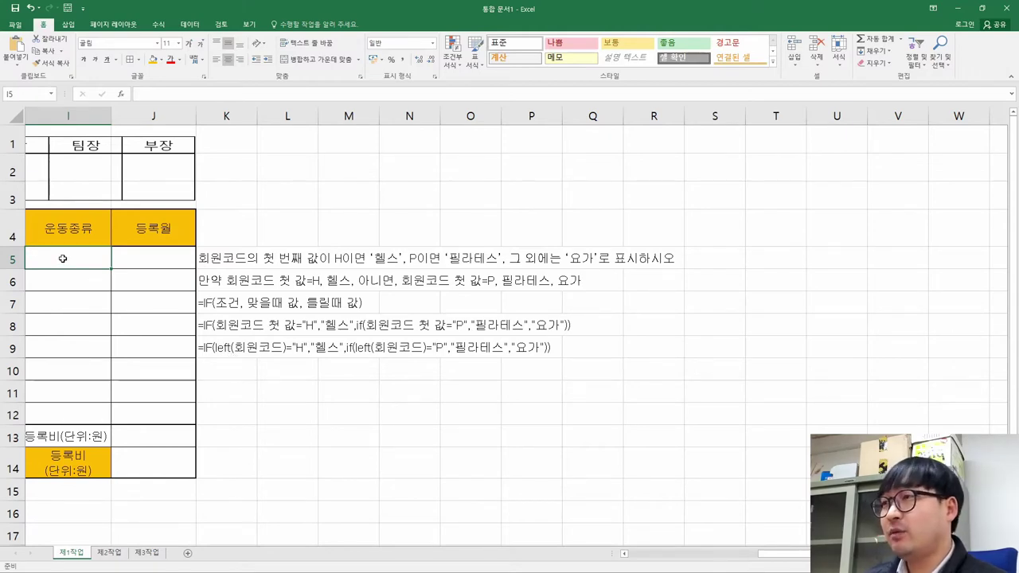
{"action": "key", "text": "Home"}
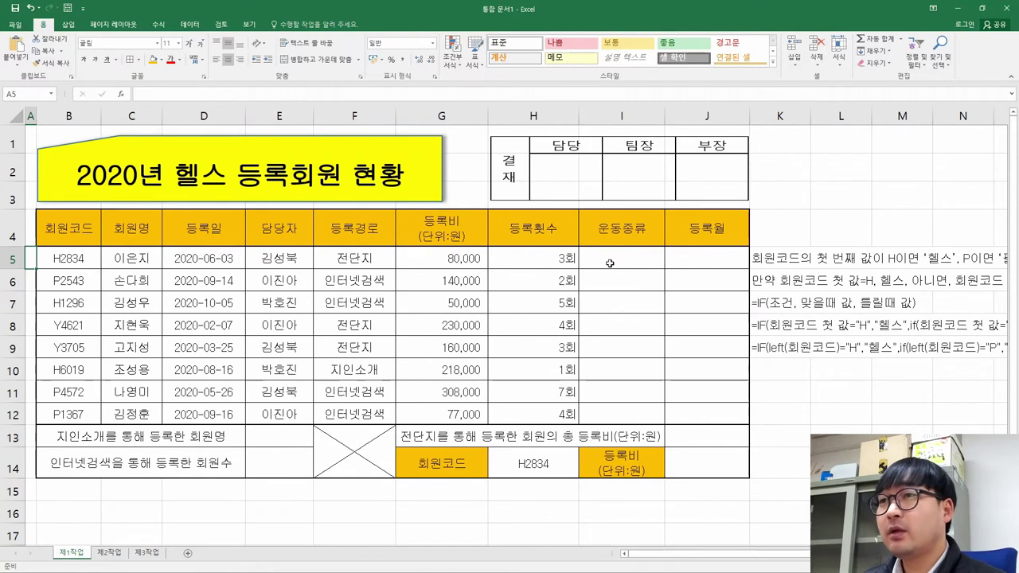
{"action": "left_click", "coordinate": [609, 264]}
{"action": "type", "text": "="}
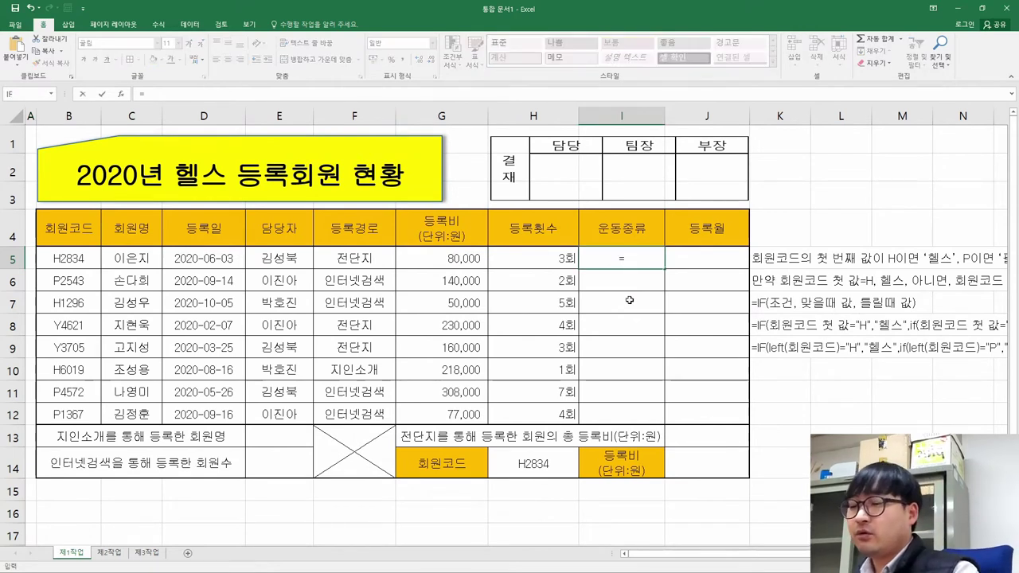
{"action": "type", "text": "If"}
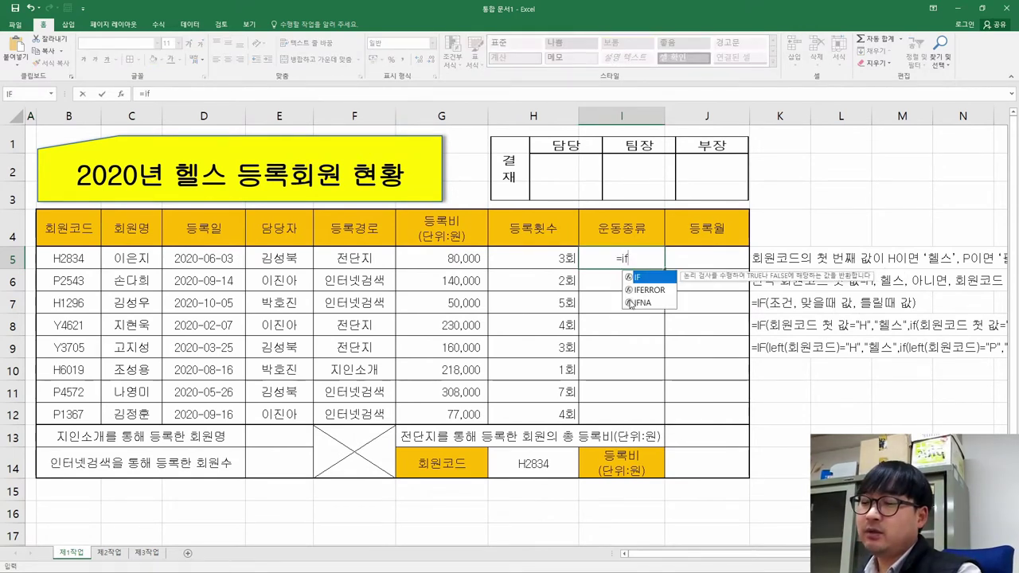
{"action": "double_click", "coordinate": [645, 277]}
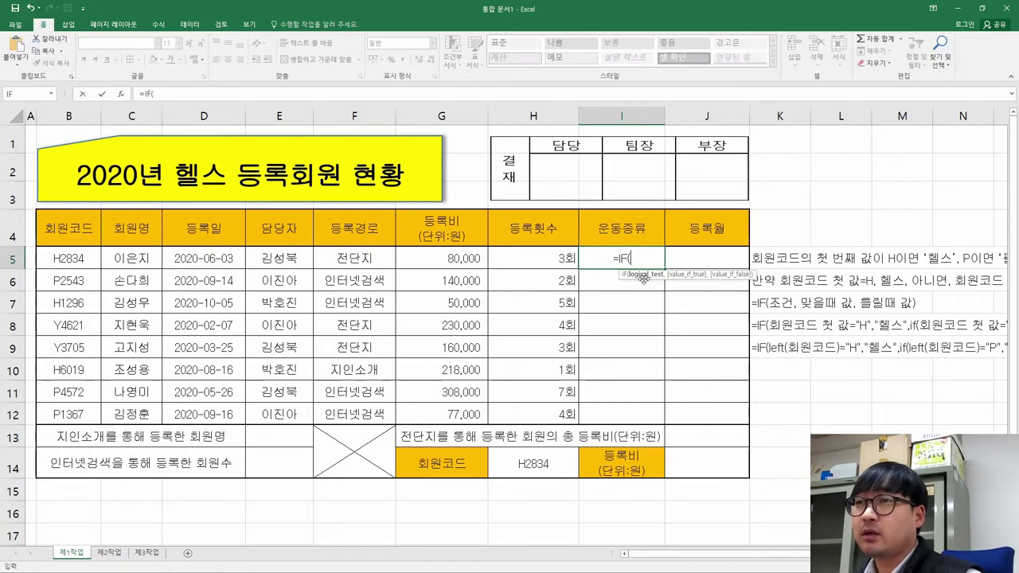
{"action": "left_click", "coordinate": [120, 94]}
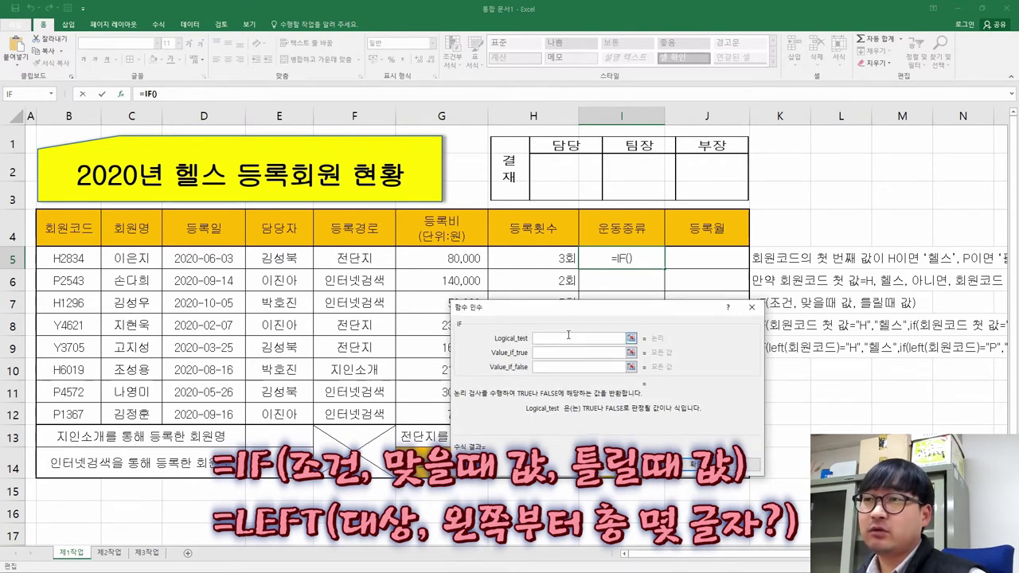
- Set the IF function's Logical_test to left(B5)="H", referencing the first 회원코드 cell
{"action": "type", "text": "left"}
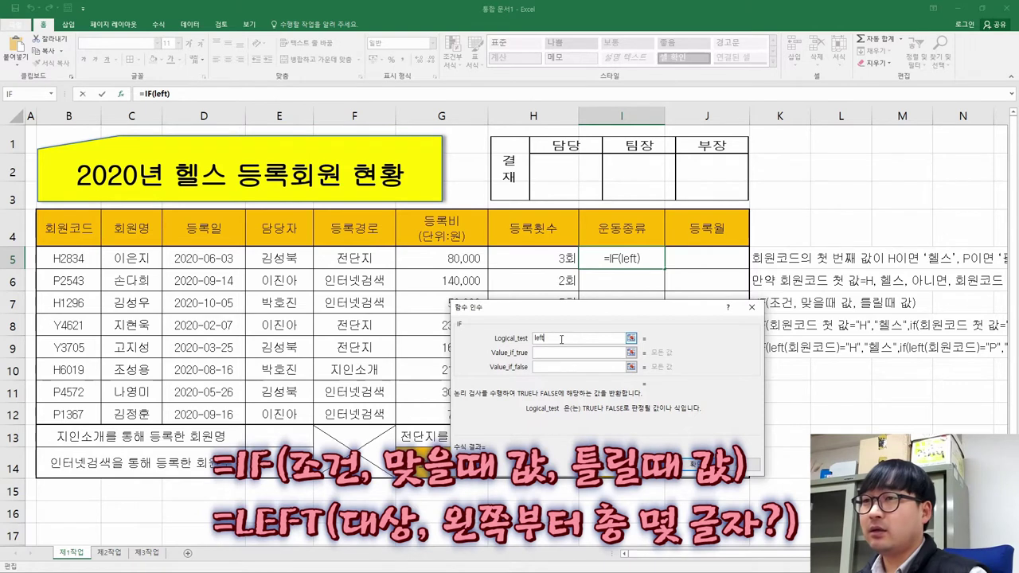
{"action": "type", "text": "("}
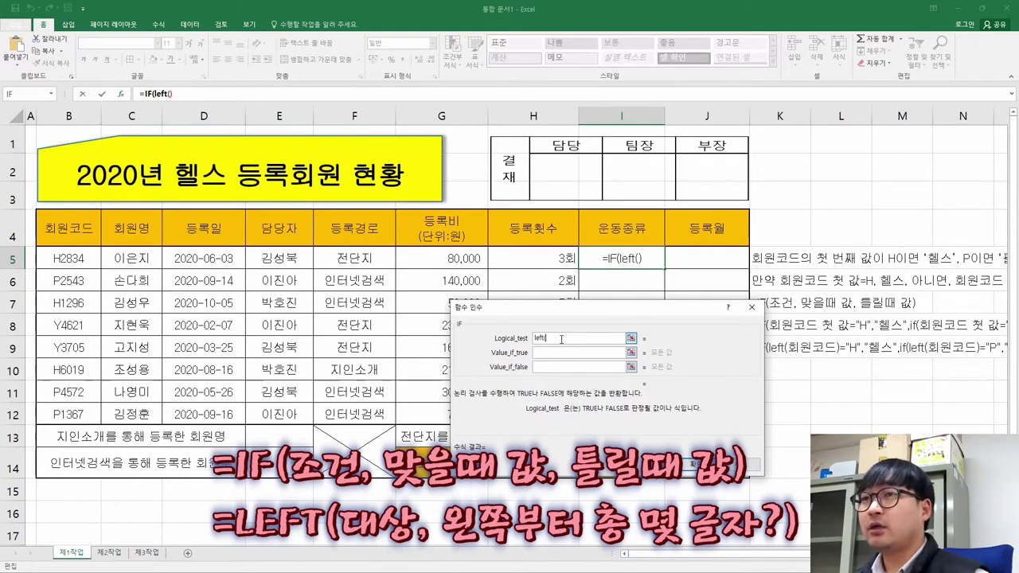
{"action": "left_click", "coordinate": [639, 258]}
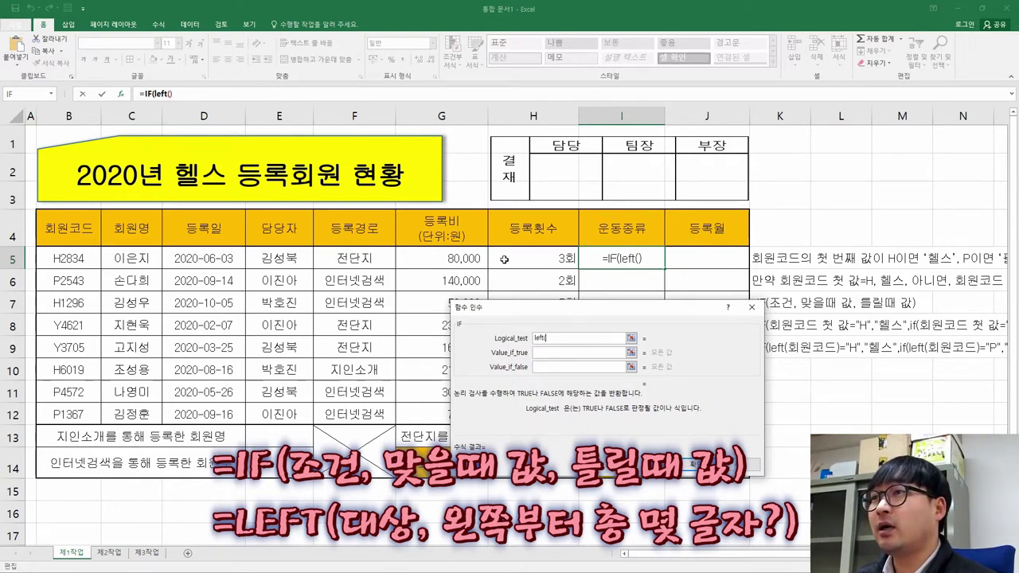
{"action": "left_click", "coordinate": [72, 260]}
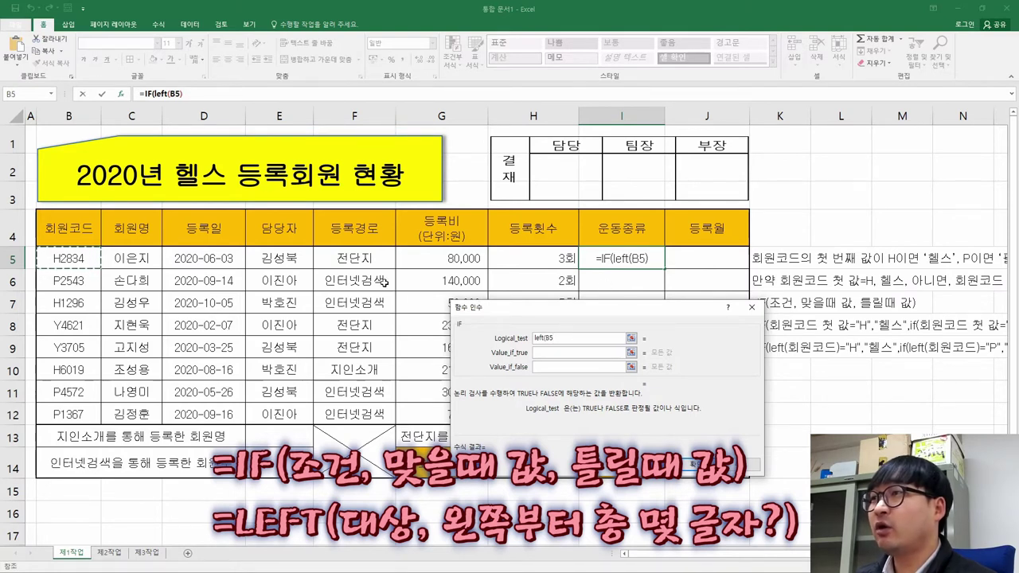
{"action": "left_click", "coordinate": [556, 337]}
{"action": "type", "text": ")"}
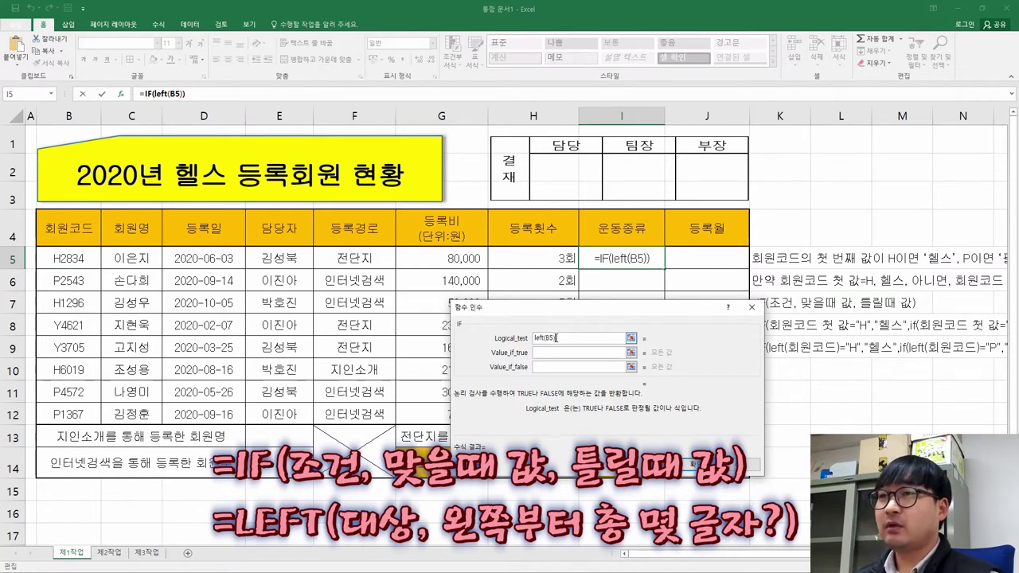
{"action": "type", "text": "="}
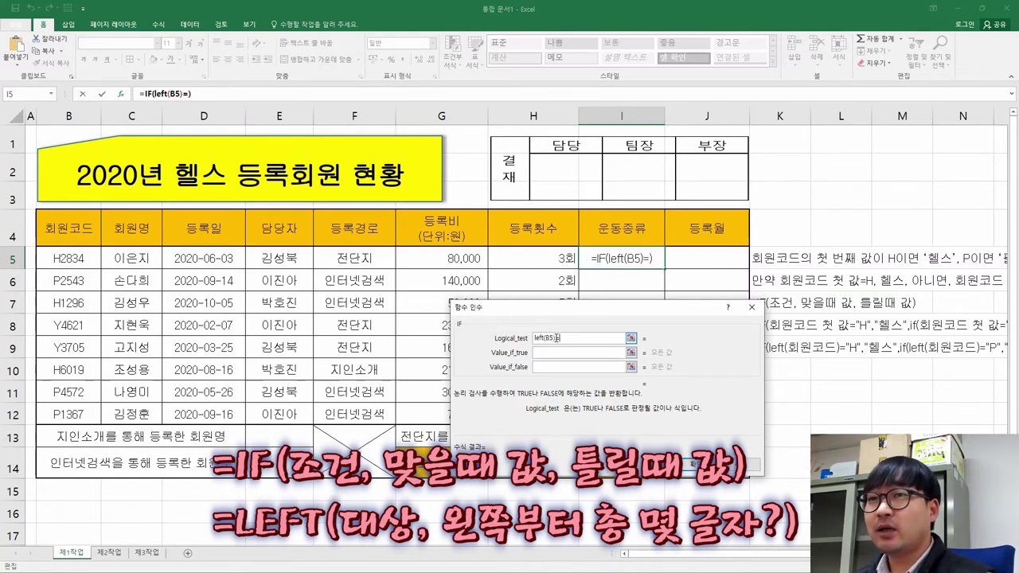
{"action": "type", "text": "\"H"}
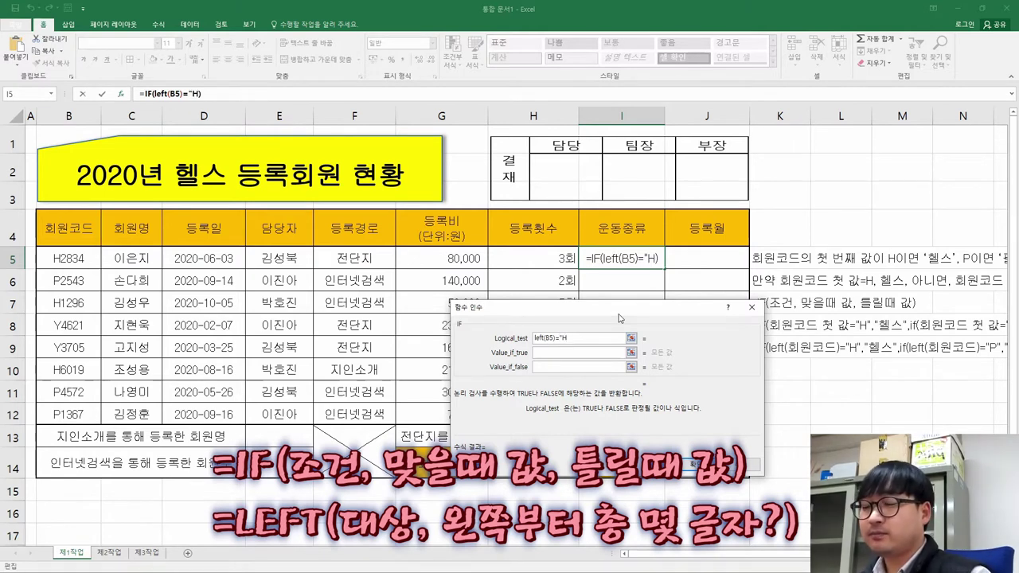
{"action": "type", "text": "\""}
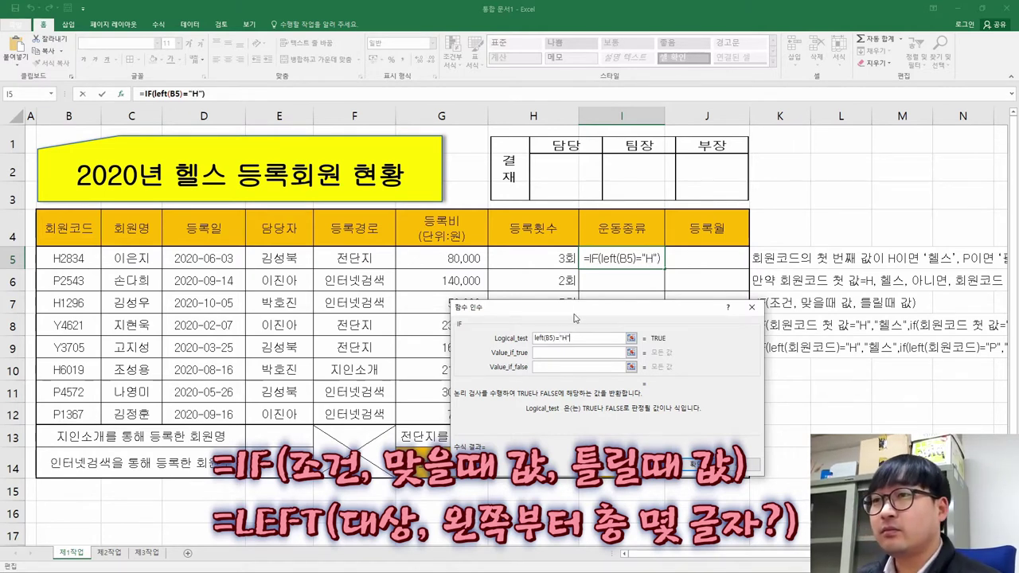
- Set the IF function's Value_if_true to "헬스"
{"action": "left_click", "coordinate": [562, 354]}
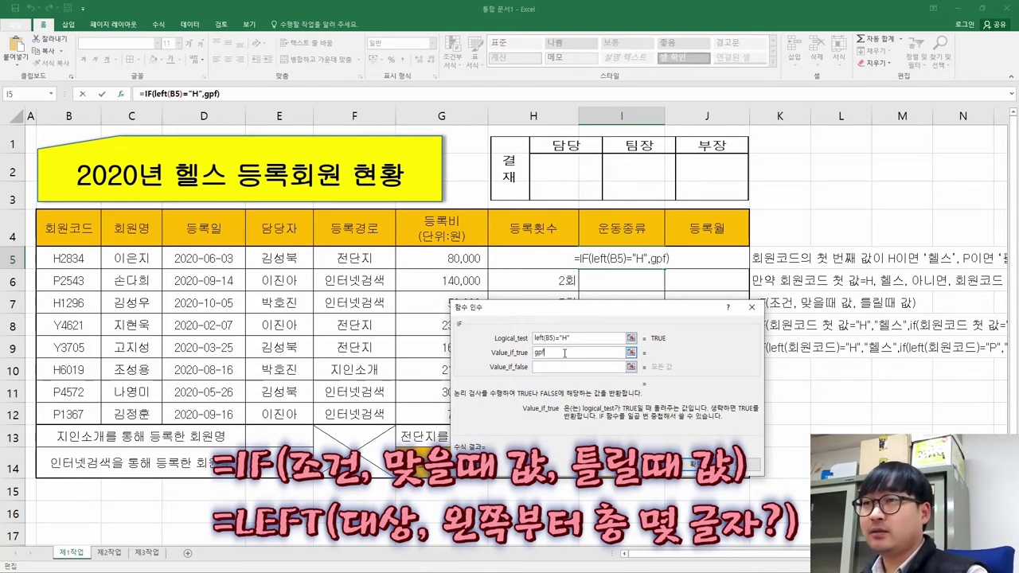
{"action": "type", "text": "헬스"}
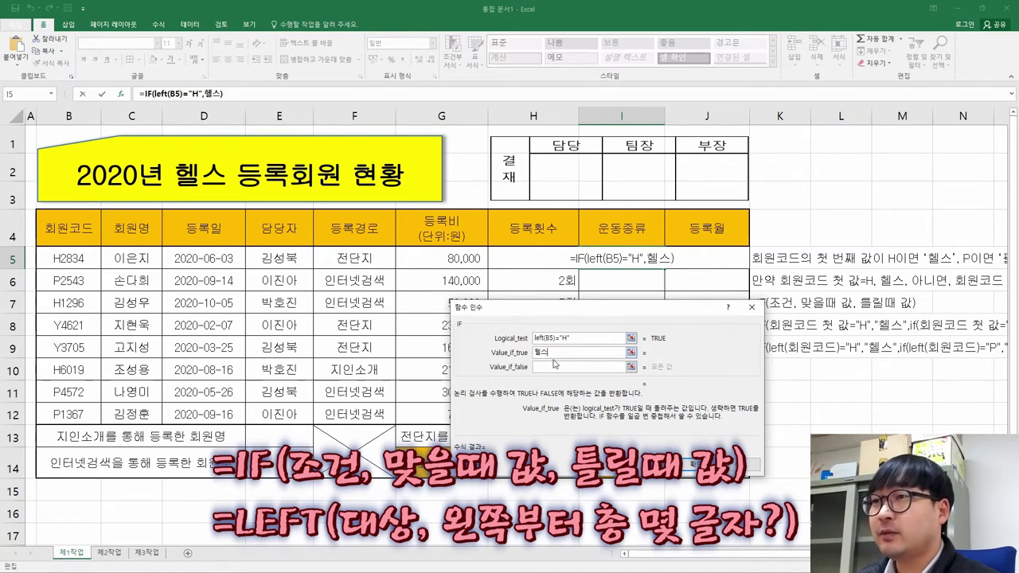
{"action": "left_click", "coordinate": [561, 366]}
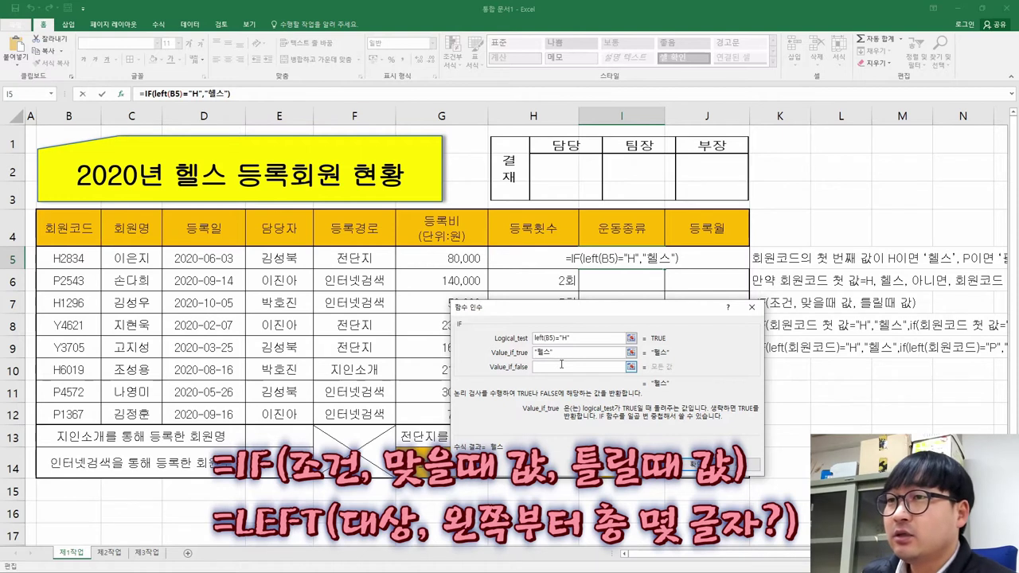
{"action": "left_click", "coordinate": [573, 354]}
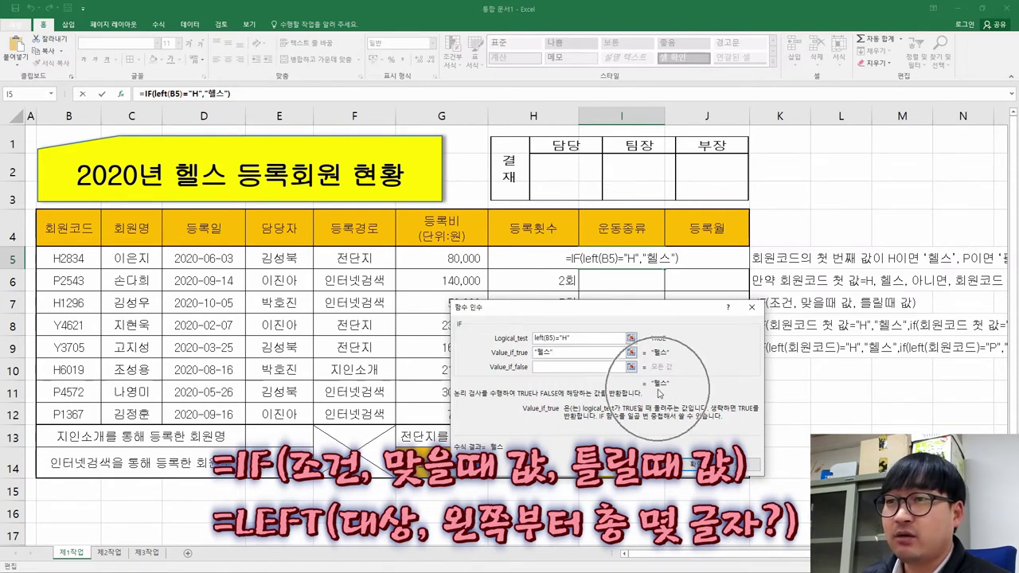
- Begin a nested if in Value_if_false with the condition left(B5)="P"
{"action": "left_click", "coordinate": [556, 369]}
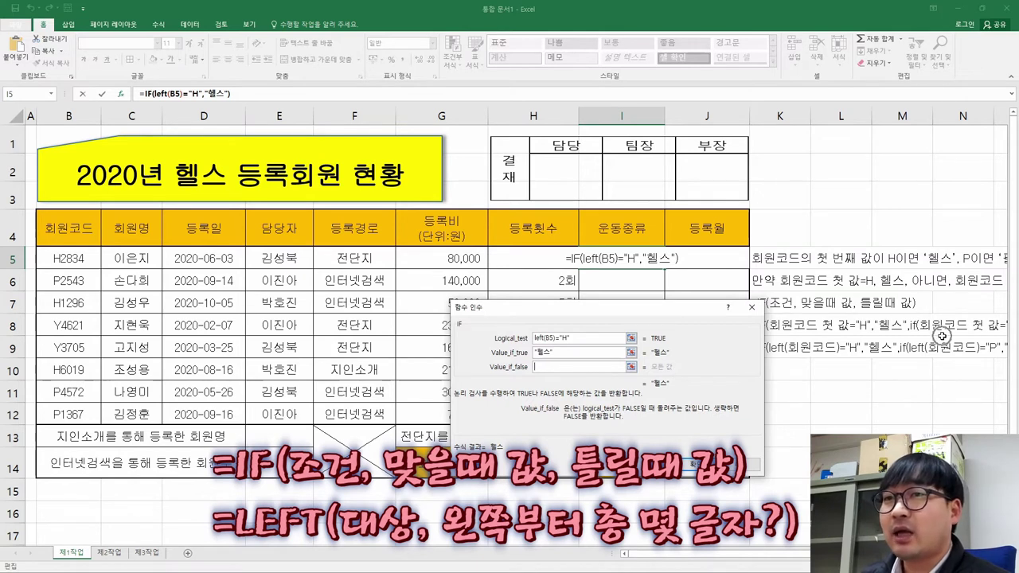
{"action": "type", "text": "ㅑㄹ"}
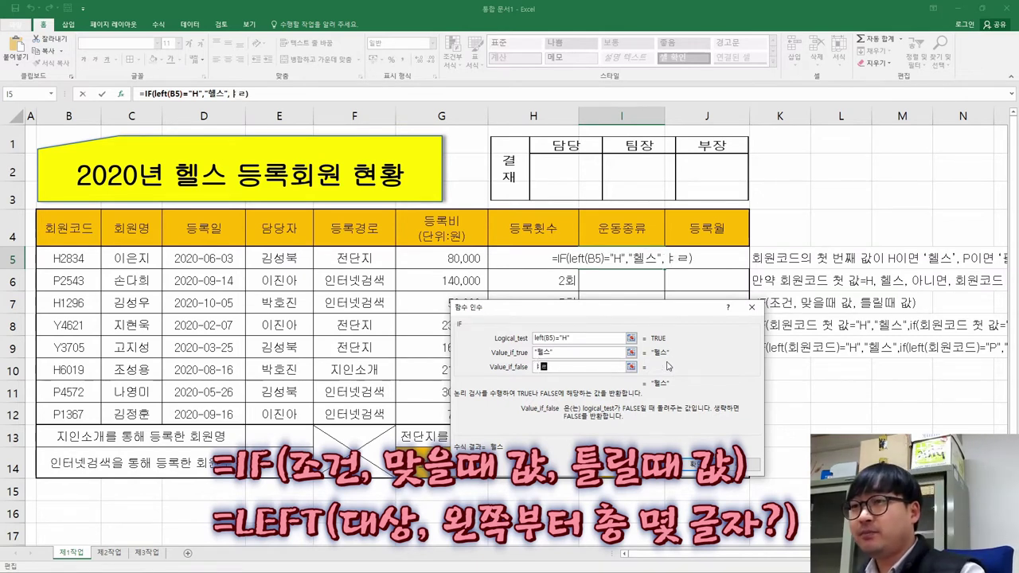
{"action": "key", "text": "BackSpace"}
{"action": "key", "text": "BackSpace"}
{"action": "key", "text": "Hangul"}
{"action": "type", "text": "if"}
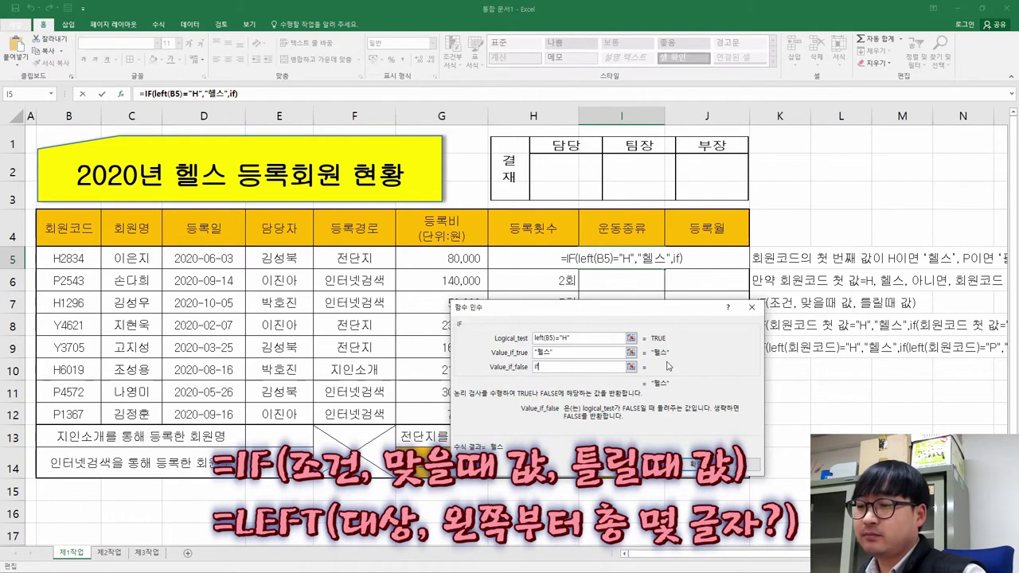
{"action": "type", "text": "("}
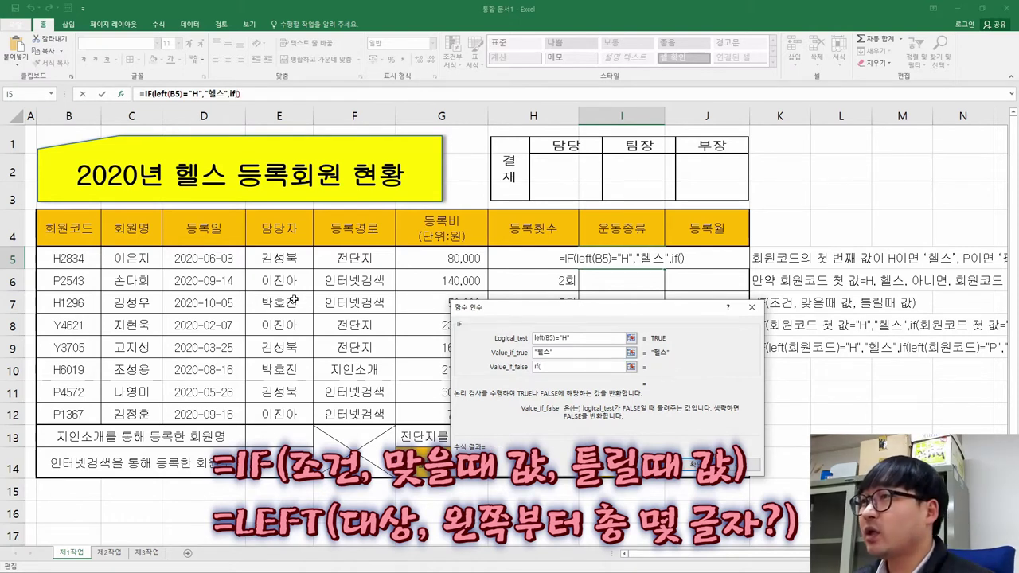
{"action": "type", "text": "left"}
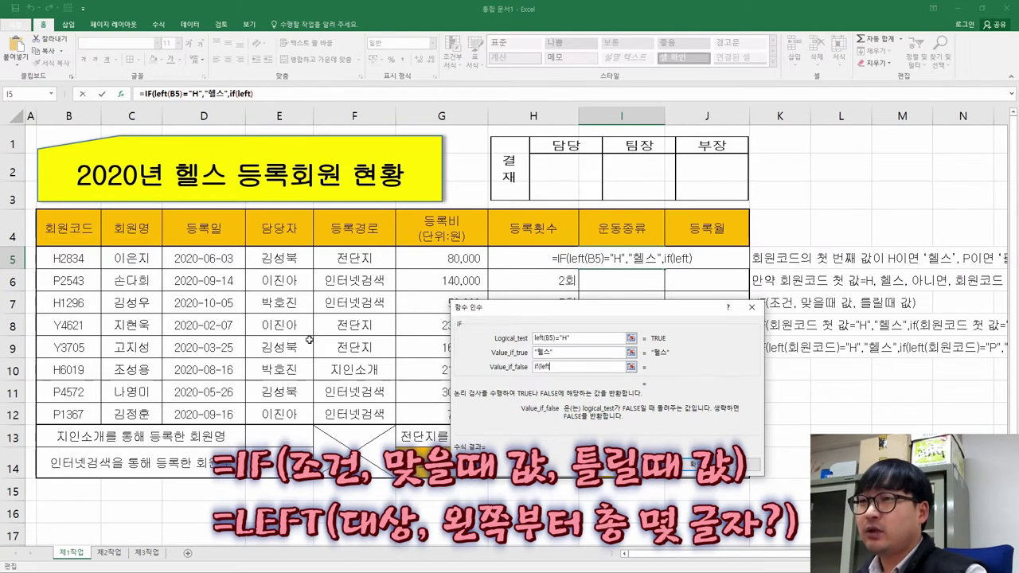
{"action": "type", "text": "("}
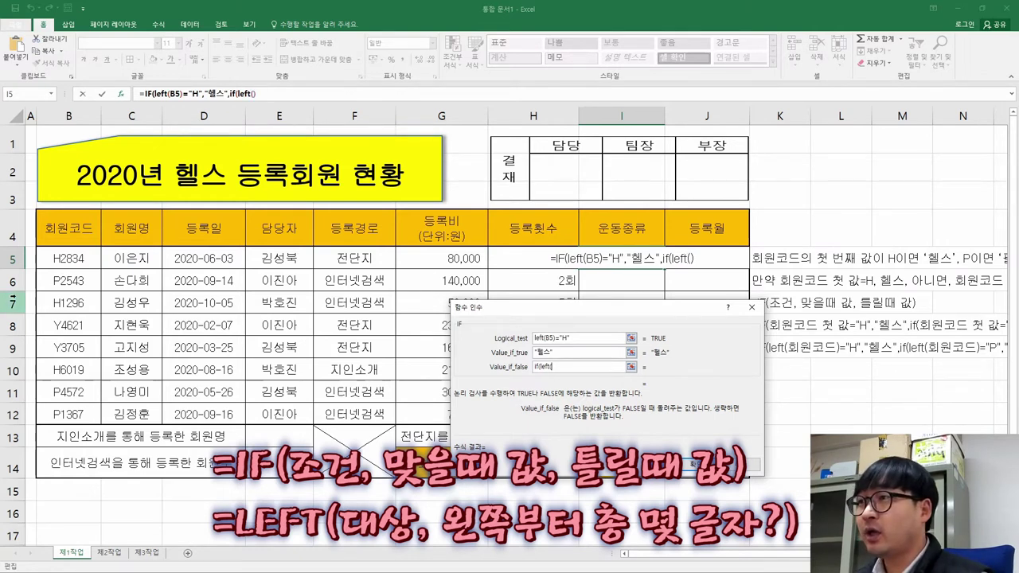
{"action": "left_click", "coordinate": [51, 259]}
{"action": "type", "text": ")"}
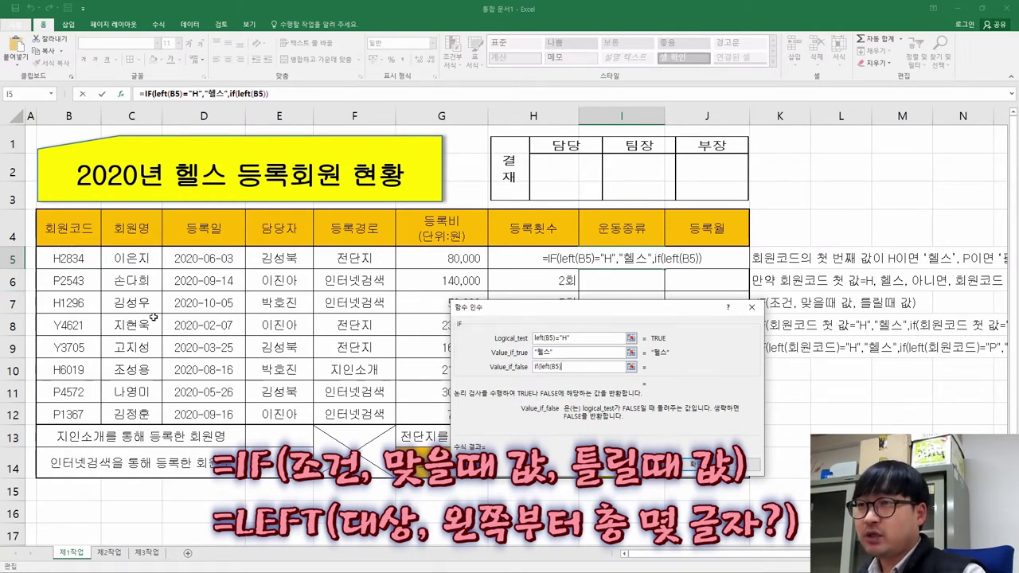
{"action": "type", "text": "="}
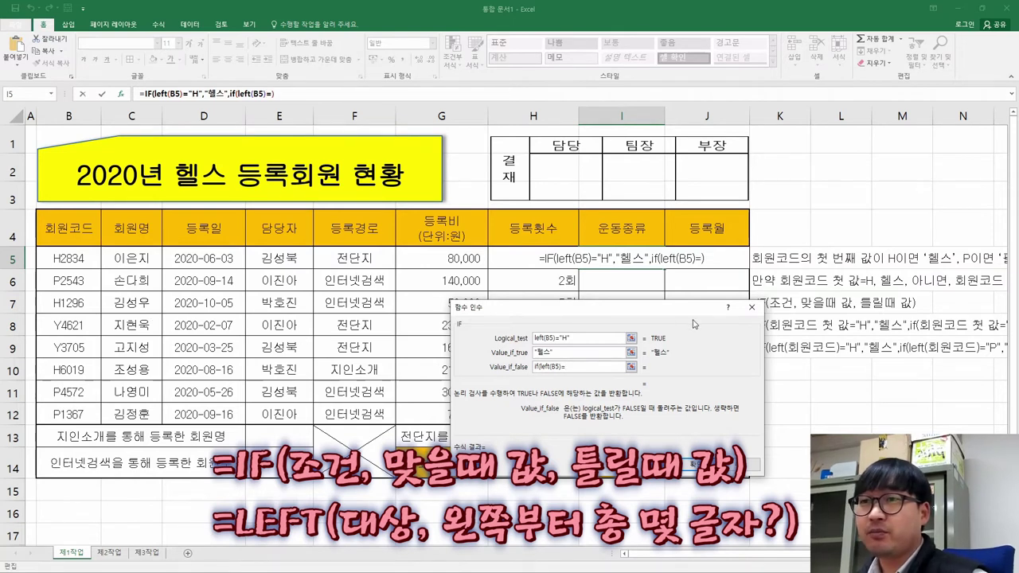
{"action": "type", "text": "\"P\""}
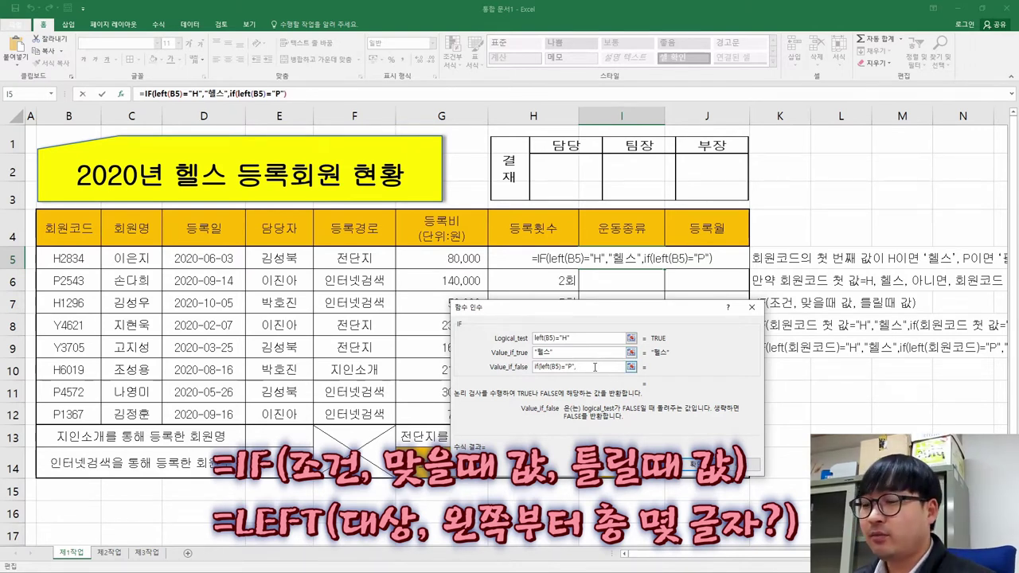
- Set the nested if's true result to "필라테스" in Value_if_false
{"action": "type", "text": ",\""}
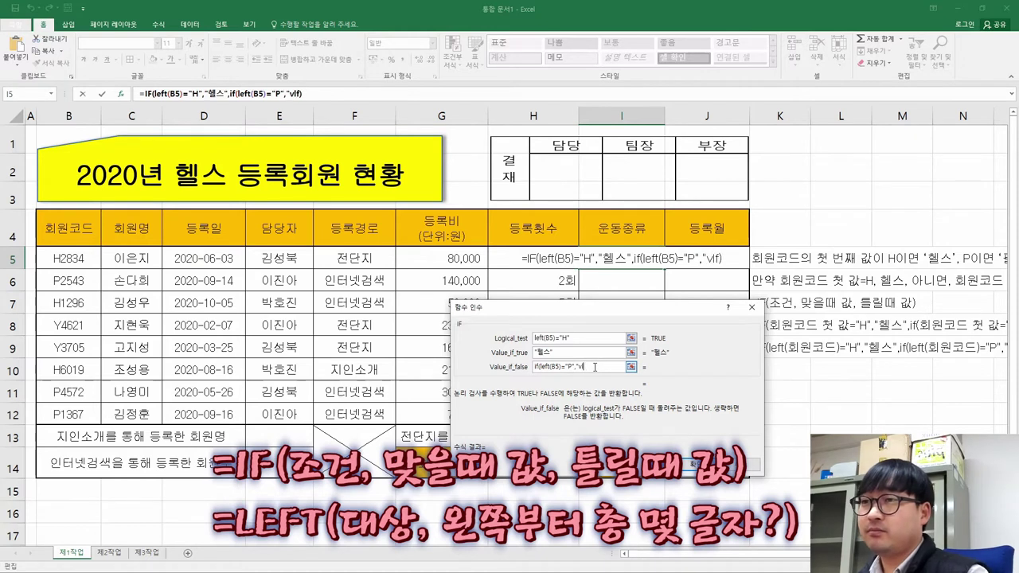
{"action": "type", "text": "필라테스"}
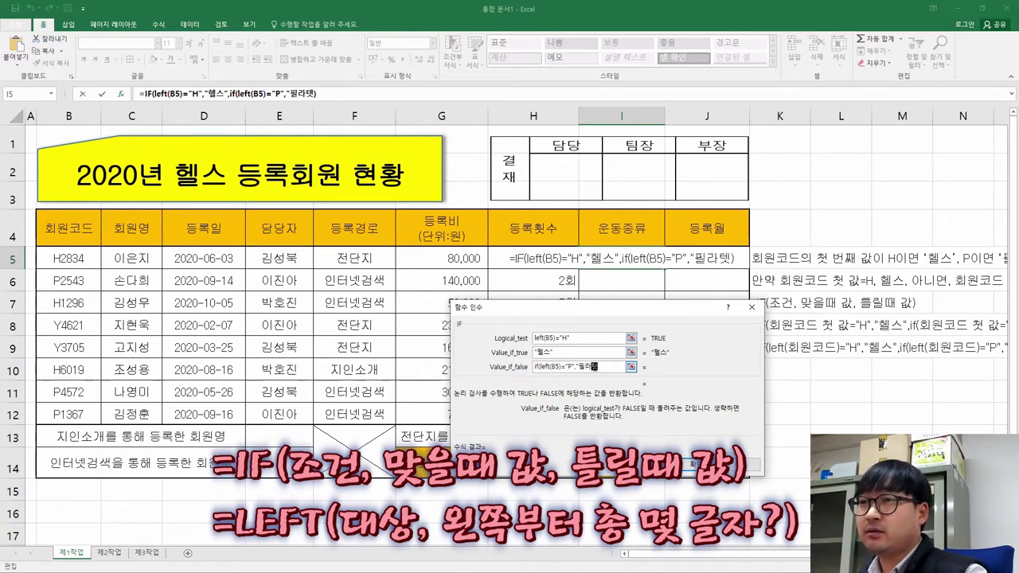
{"action": "type", "text": "\""}
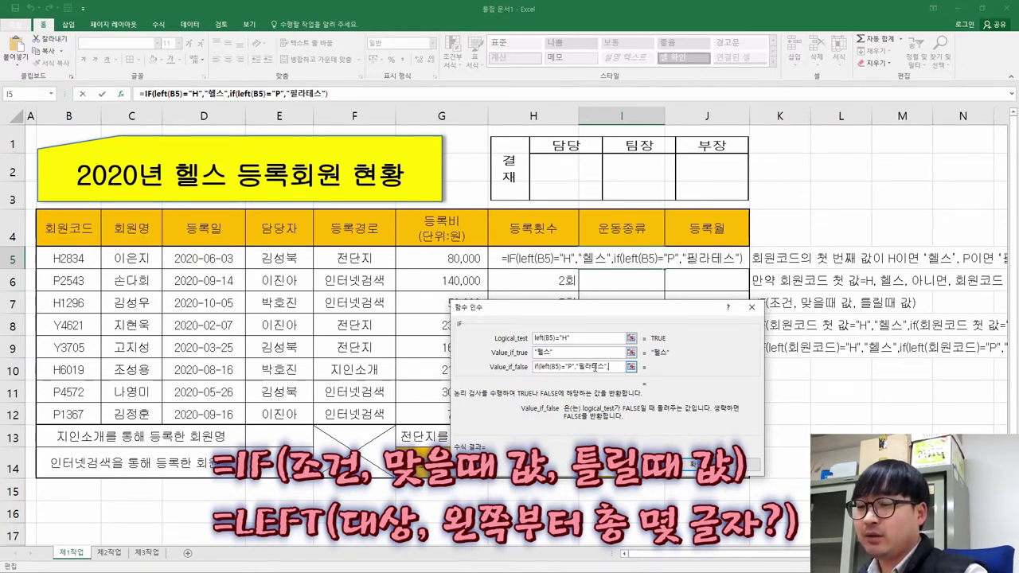
- Set the nested if's final result to "요가" after checking the exam PDF, and enter the formula in I5, accepting Excel's correction
{"action": "type", "text": ",\""}
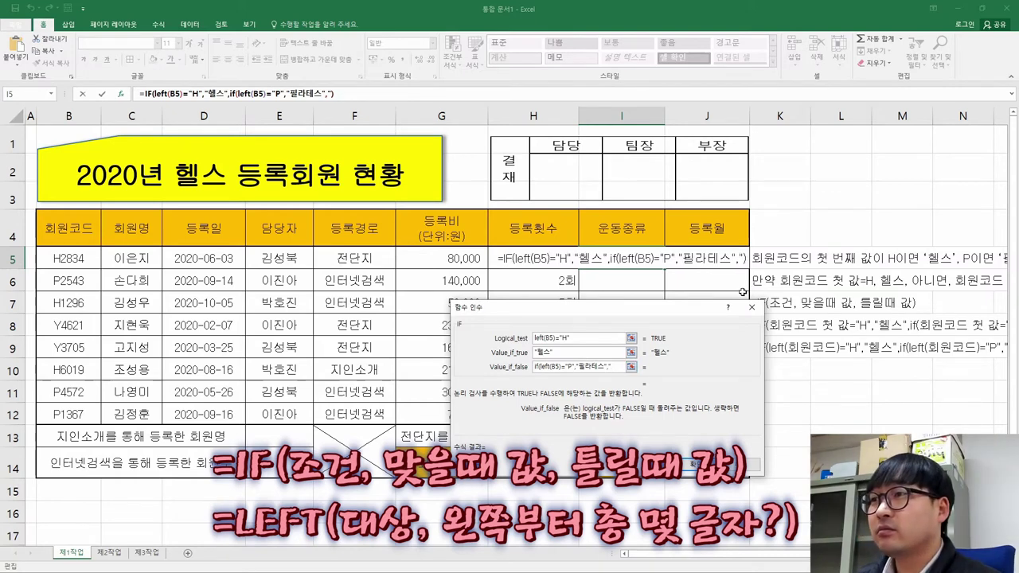
{"action": "key", "text": "alt+Tab"}
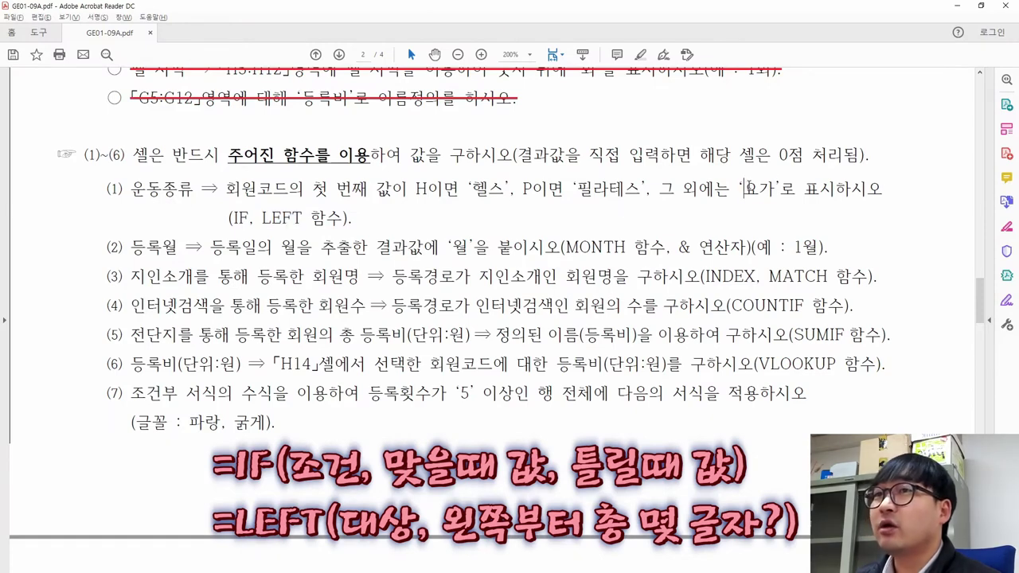
{"action": "key", "text": "alt+Tab"}
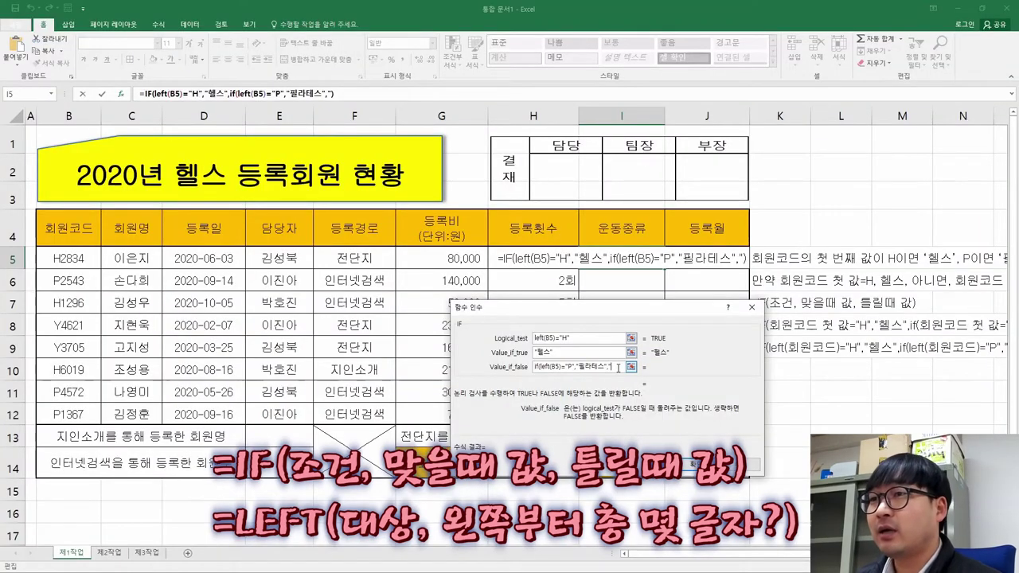
{"action": "type", "text": "요가"}
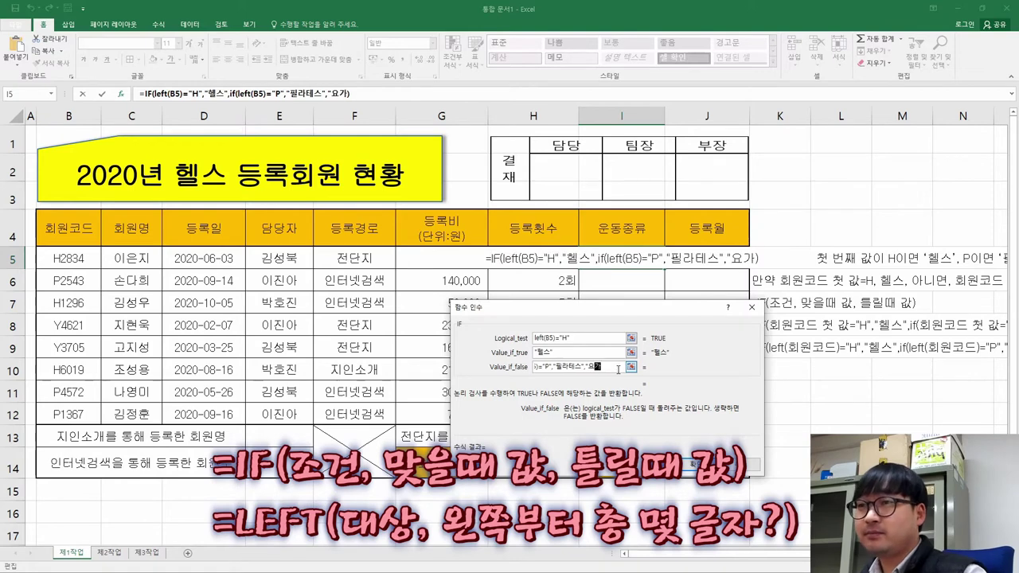
{"action": "type", "text": "\""}
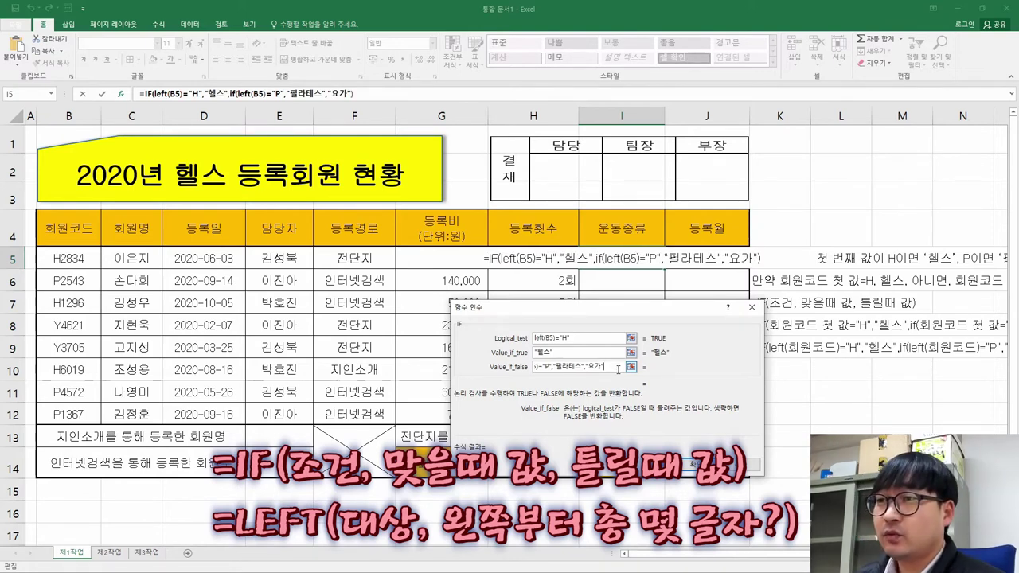
{"action": "left_click", "coordinate": [686, 463]}
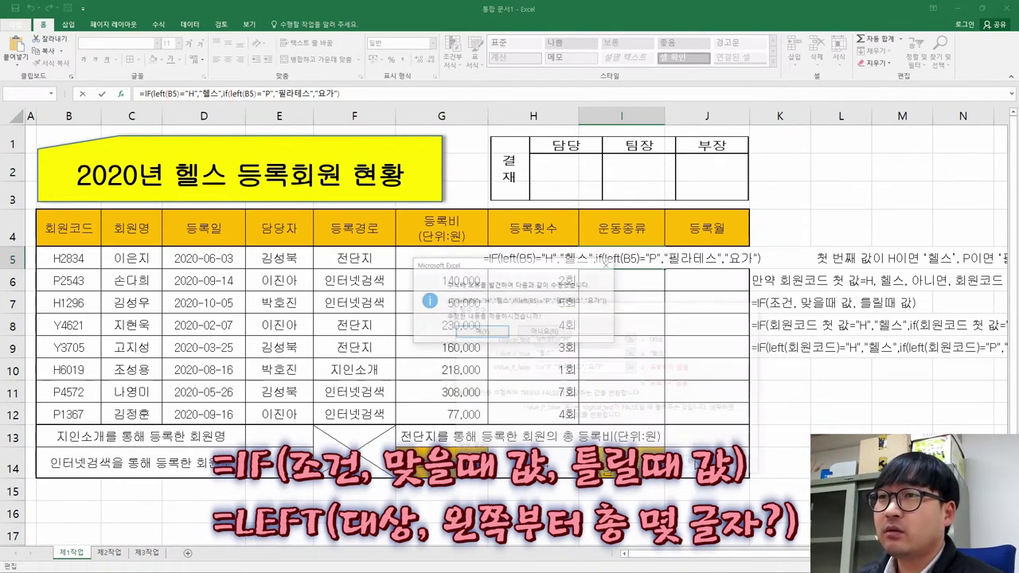
{"action": "left_click", "coordinate": [495, 332]}
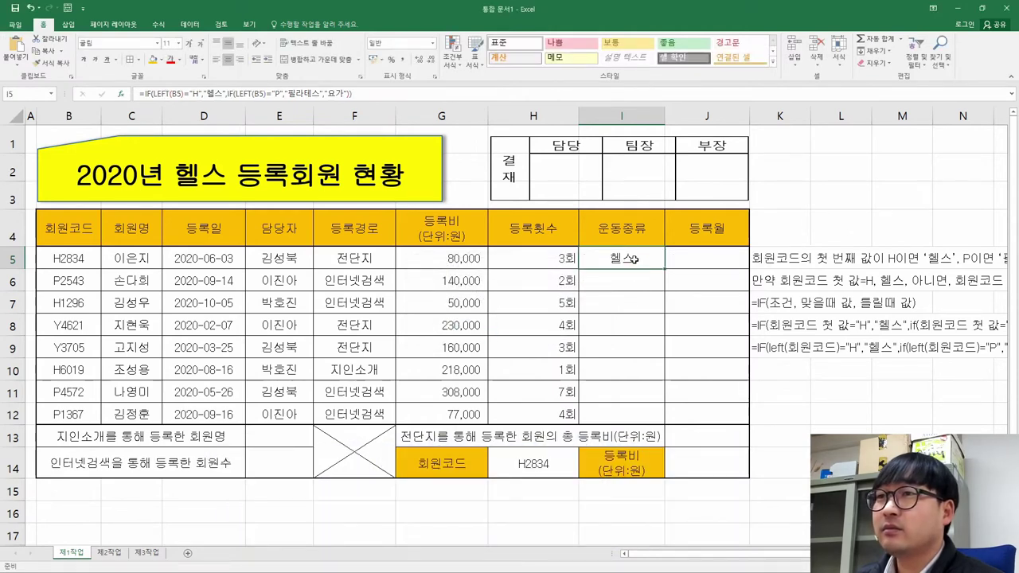
- Try filling the 운동종류 formula from I5 down through I12, and undo the fill
{"action": "double_click", "coordinate": [629, 259]}
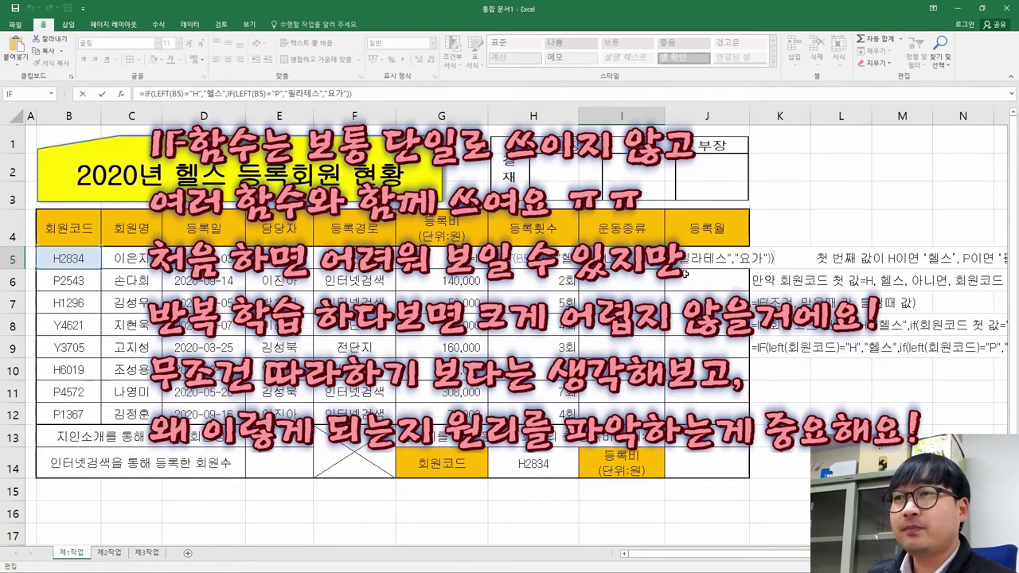
{"action": "key", "text": "ctrl+Return"}
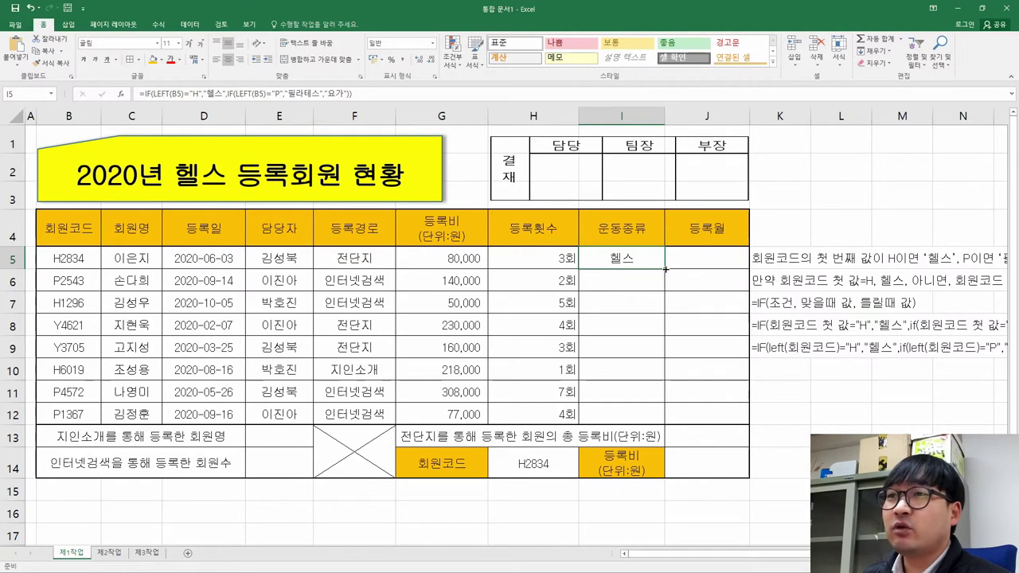
{"action": "left_click_drag", "start_coordinate": [665, 269], "coordinate": [665, 417]}
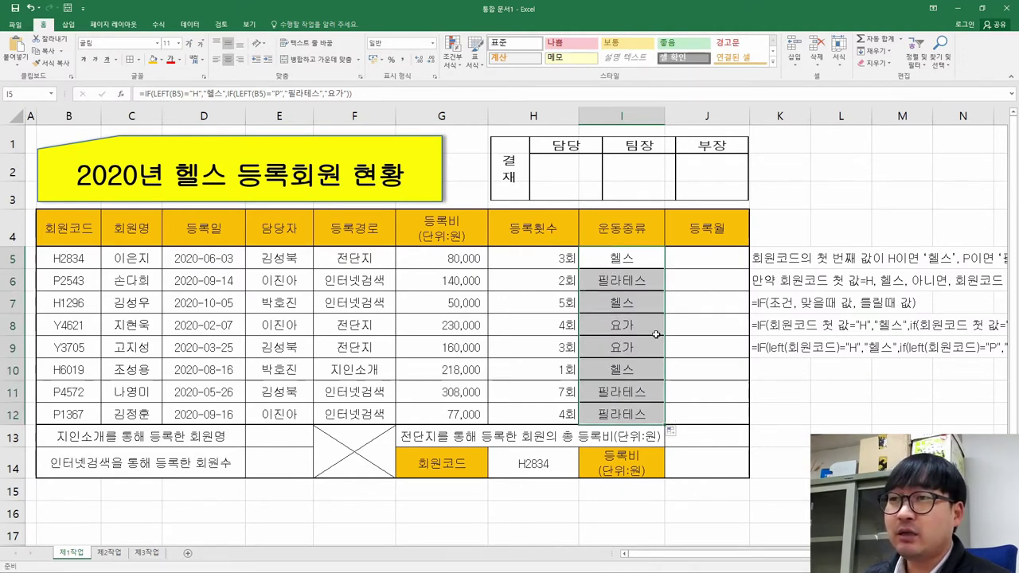
{"action": "left_click", "coordinate": [707, 347]}
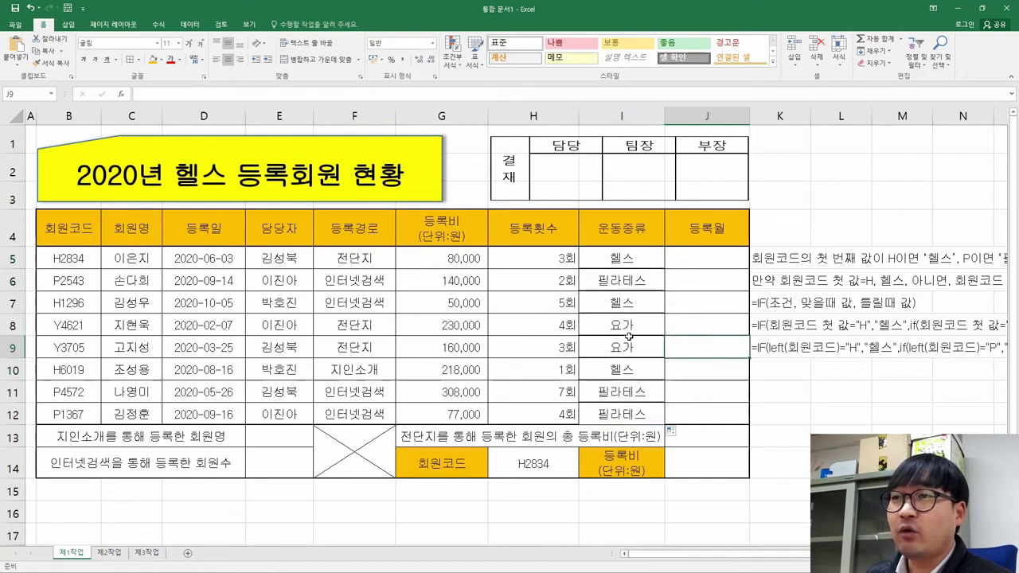
{"action": "key", "text": "ctrl+z"}
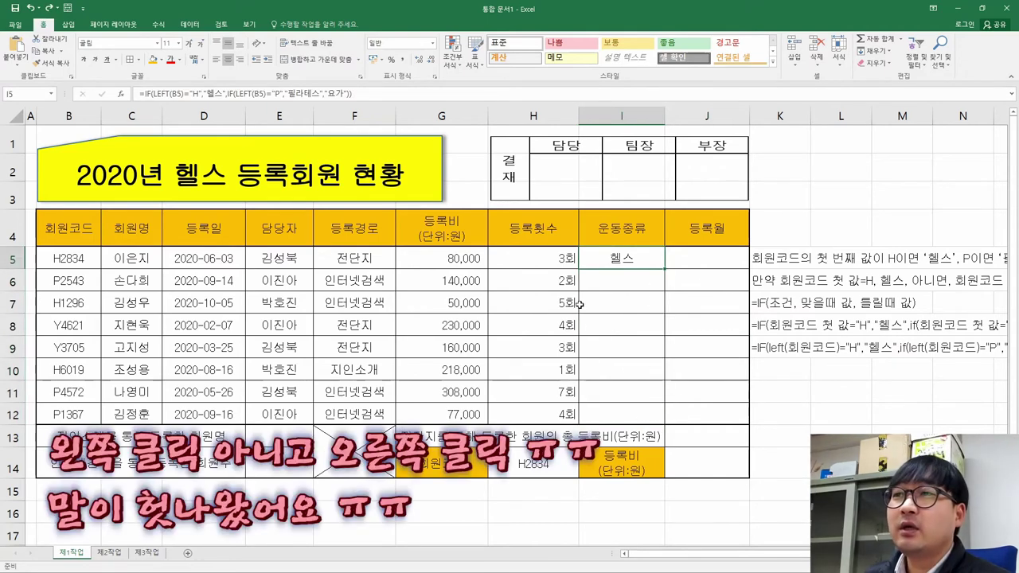
- Copy the 운동종류 formula in I5 and paste it as formulas only into I6:I12, ending copy mode
{"action": "right_click", "coordinate": [617, 259]}
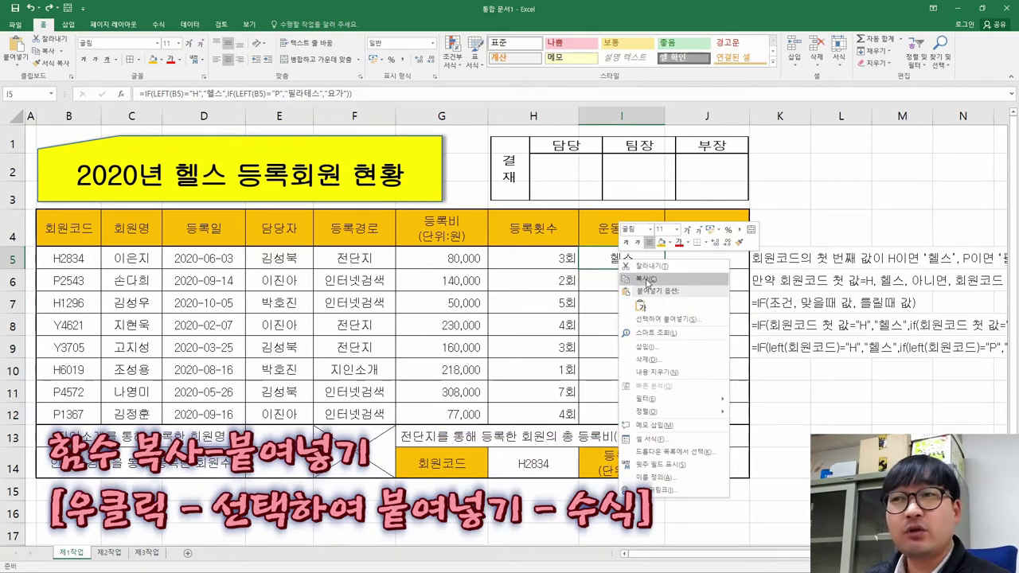
{"action": "left_click", "coordinate": [652, 280]}
{"action": "left_click_drag", "start_coordinate": [627, 284], "coordinate": [607, 417]}
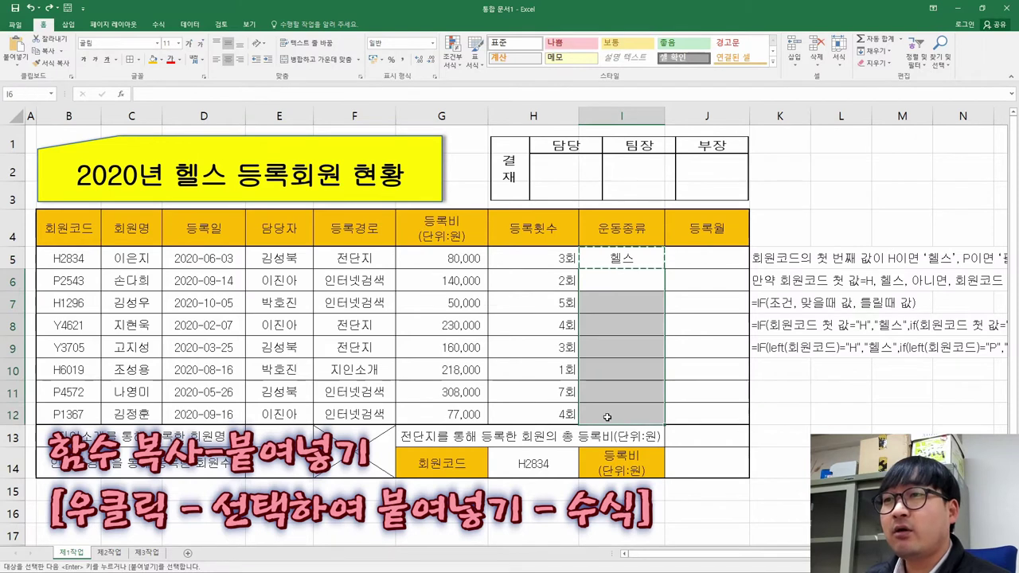
{"action": "right_click", "coordinate": [624, 307]}
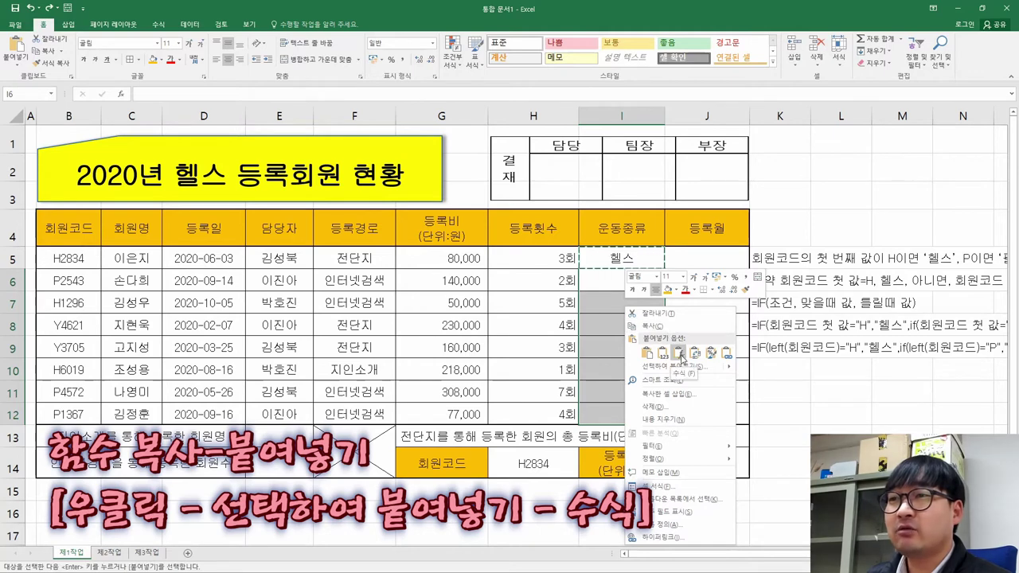
{"action": "left_click", "coordinate": [679, 353]}
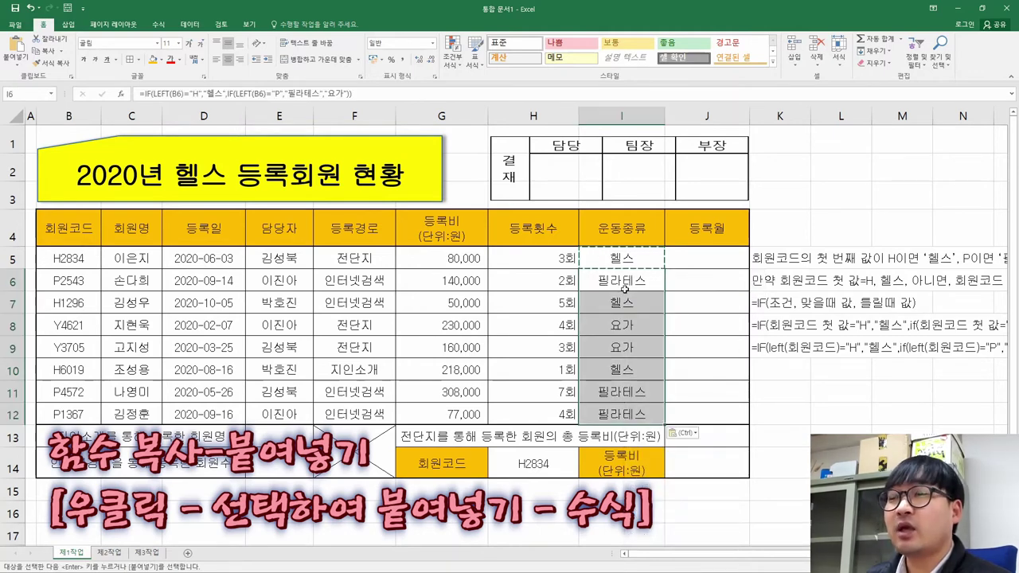
{"action": "left_click", "coordinate": [563, 370]}
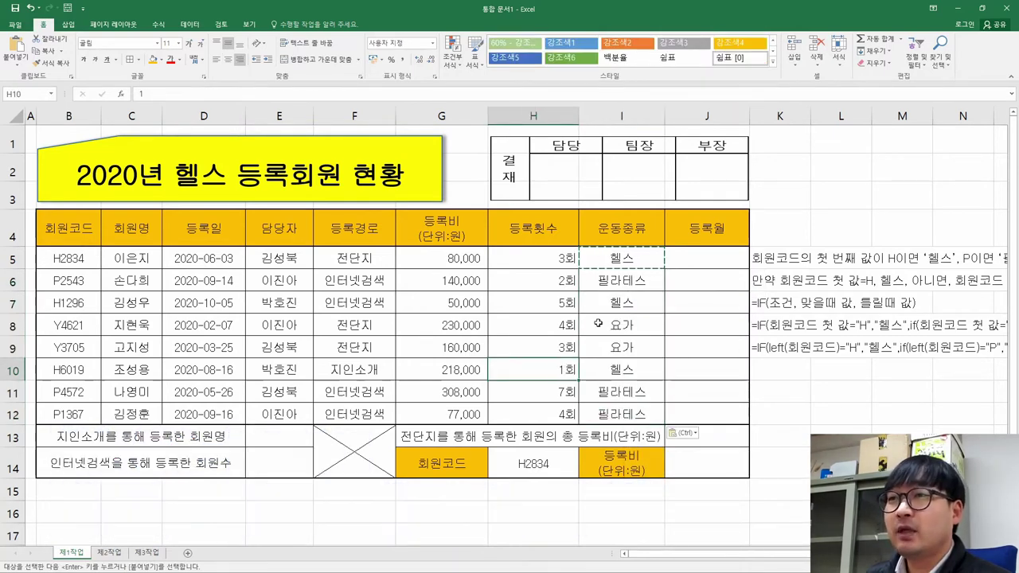
{"action": "left_click", "coordinate": [599, 260]}
{"action": "key", "text": "ctrl"}
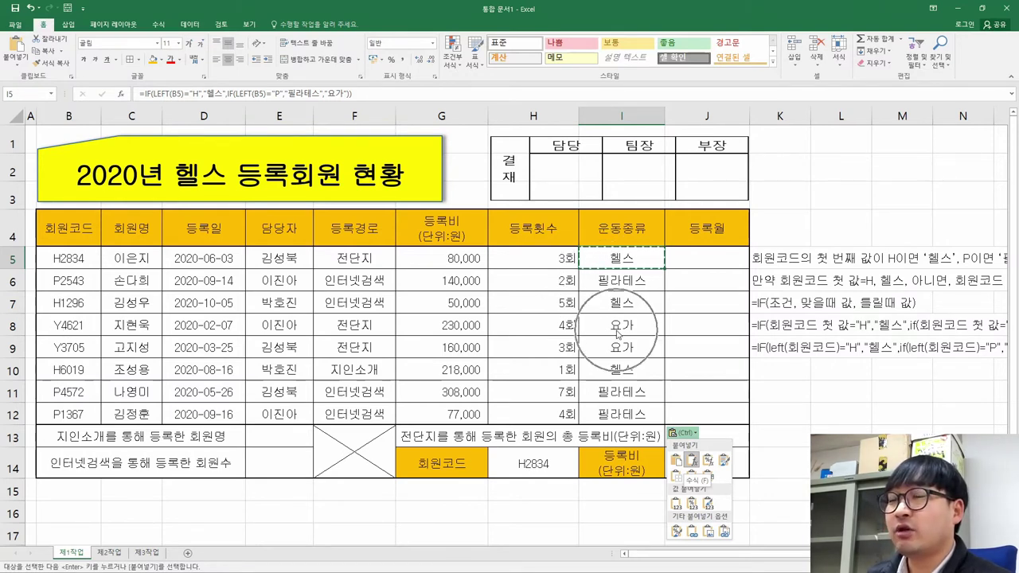
{"action": "key", "text": "Escape"}
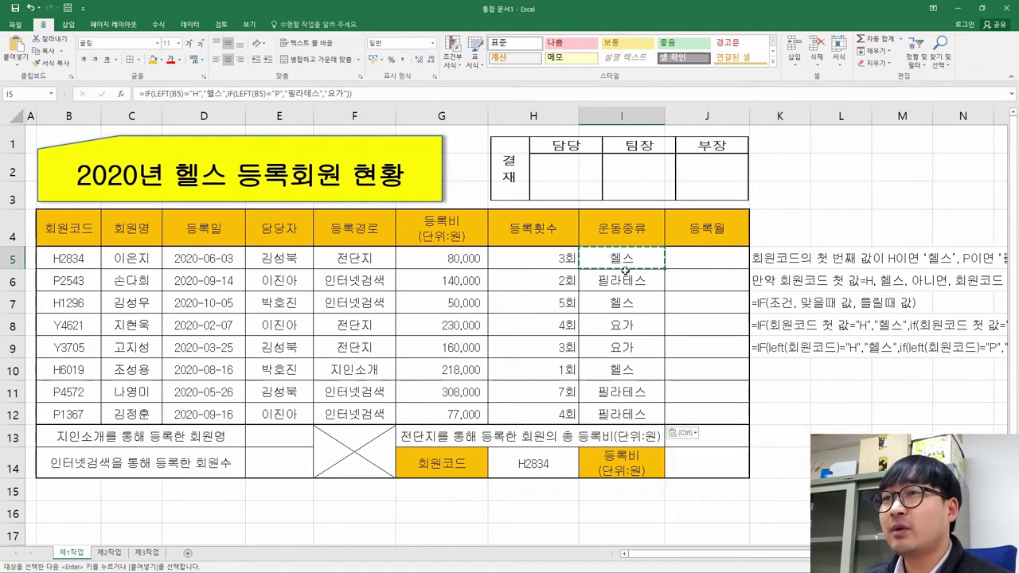
{"action": "key", "text": "Escape"}
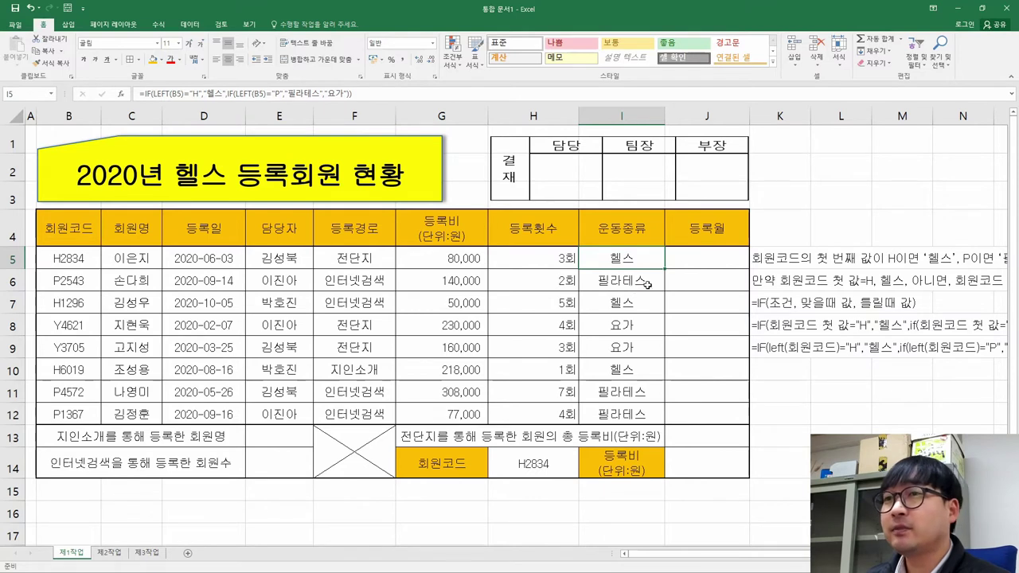
- Delete the formula notes in K5:K9 beside the table and select the first 등록월 cell, J5
{"action": "left_click", "coordinate": [702, 268]}
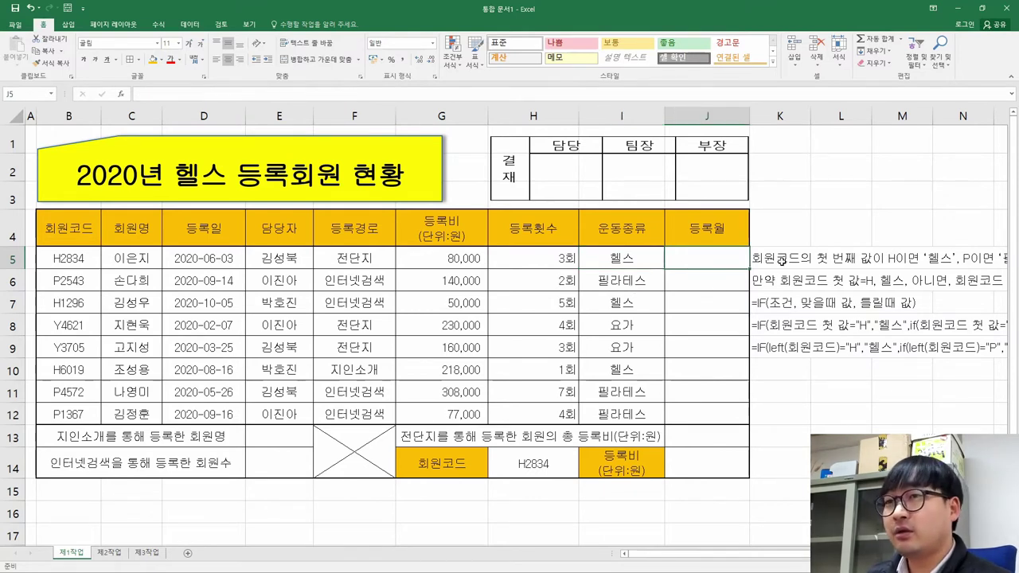
{"action": "key", "text": "Right"}
{"action": "key", "text": "shift+Down"}
{"action": "key", "text": "shift+Down"}
{"action": "key", "text": "shift+Down"}
{"action": "key", "text": "shift+Down"}
{"action": "key", "text": "Delete"}
{"action": "left_click", "coordinate": [703, 259]}
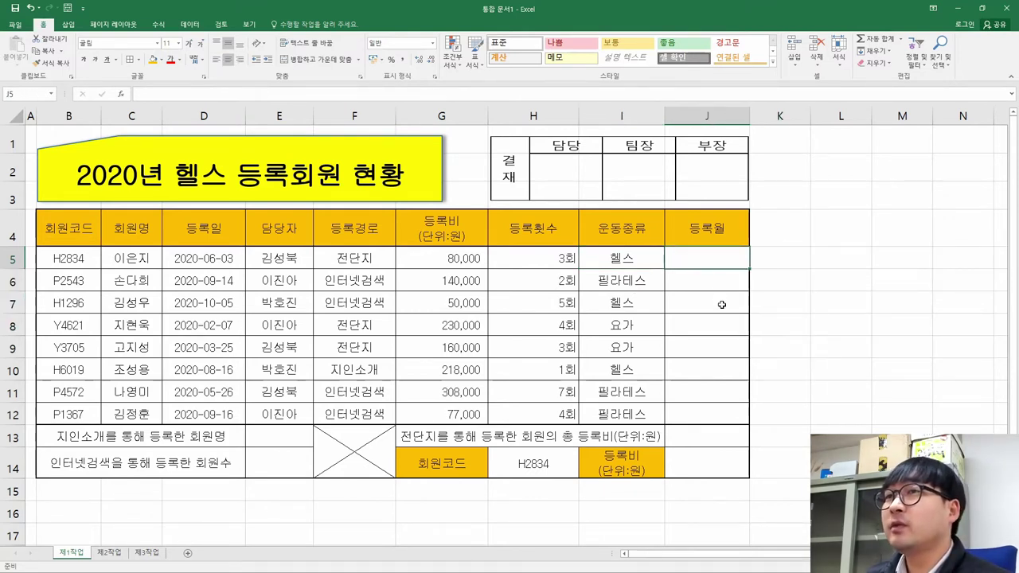
- Switch to the GE01-09A exam PDF in Adobe Acrobat Reader and strike through item (1) about 운동종류
{"action": "key", "text": "alt+Tab"}
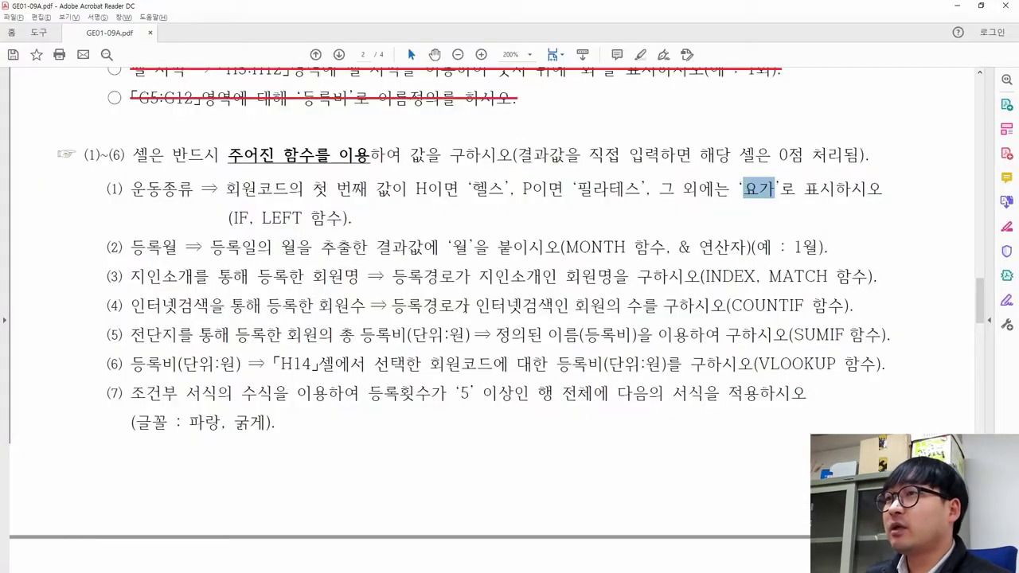
{"action": "left_click_drag", "start_coordinate": [113, 188], "coordinate": [353, 217]}
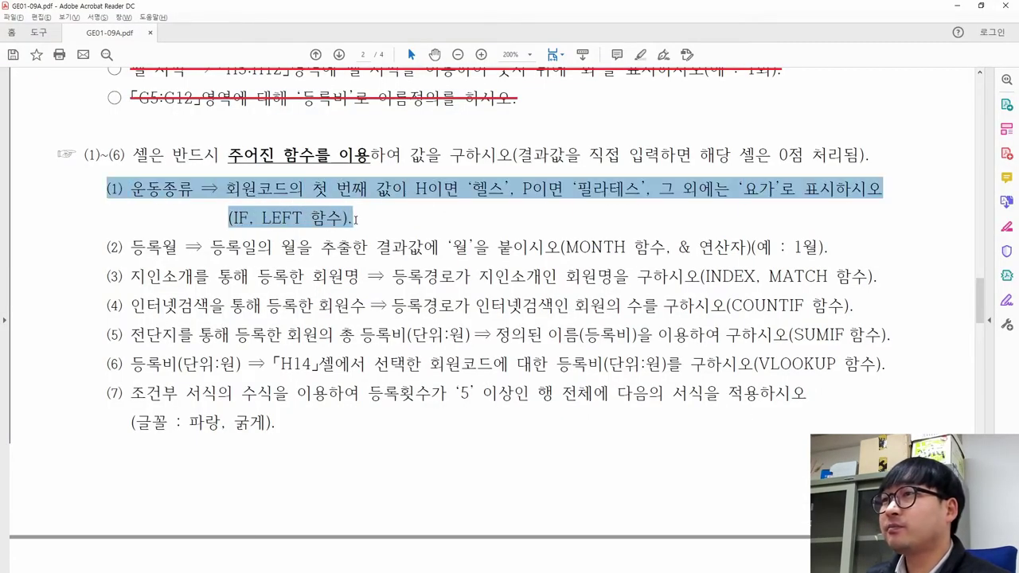
{"action": "left_click", "coordinate": [412, 209]}
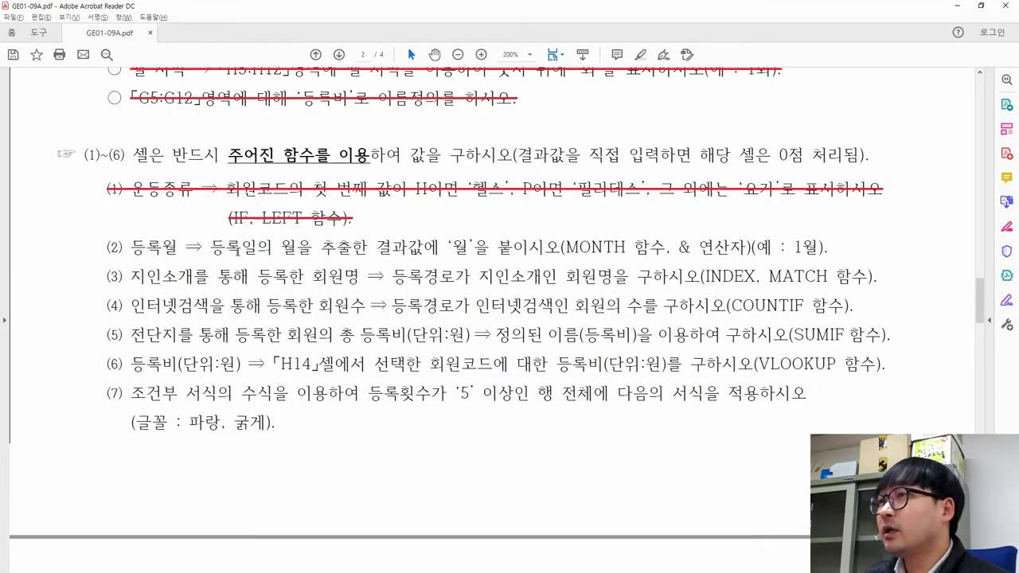
- Examine PDF item (2) on extracting the month and appending '월', comparing it with the worksheet's 등록일 and 등록월 columns
{"action": "mouse_move", "coordinate": [211, 248]}
{"action": "left_mouse_down"}
{"action": "mouse_move", "coordinate": [557, 249]}
{"action": "mouse_move", "coordinate": [525, 253]}
{"action": "left_mouse_up"}
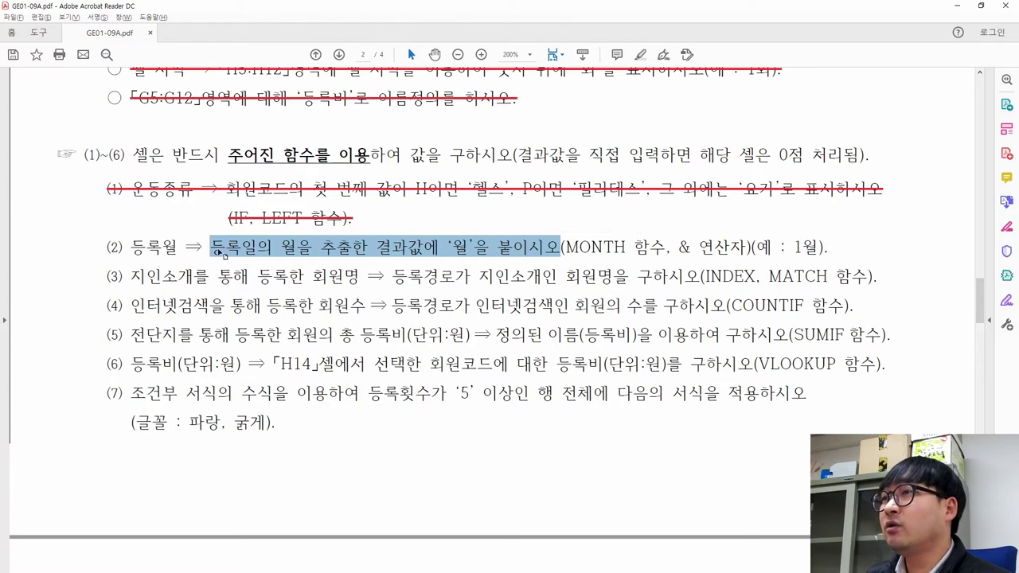
{"action": "left_click_drag", "start_coordinate": [211, 248], "coordinate": [312, 249]}
{"action": "key", "text": "alt+Tab"}
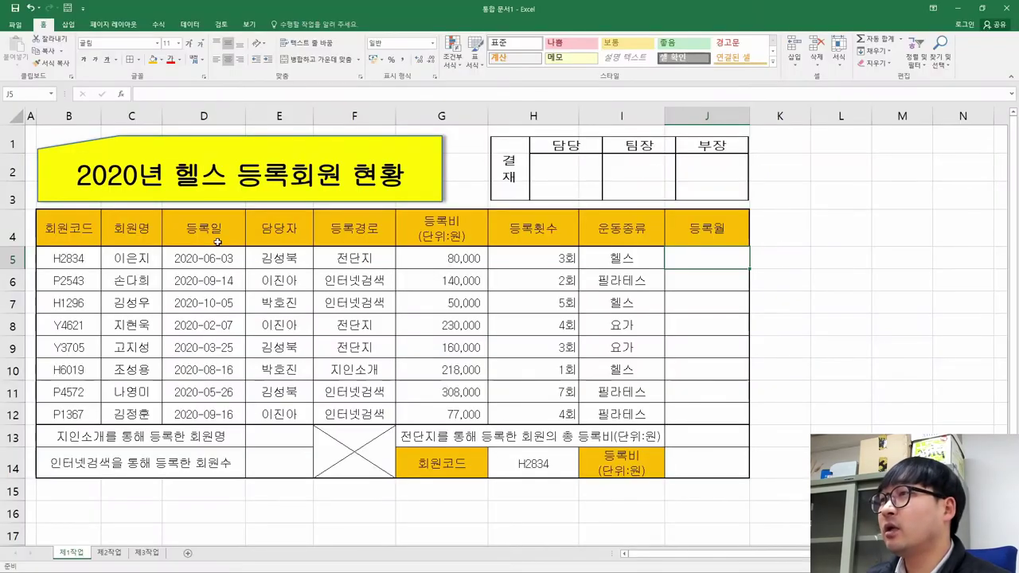
{"action": "left_click", "coordinate": [197, 261]}
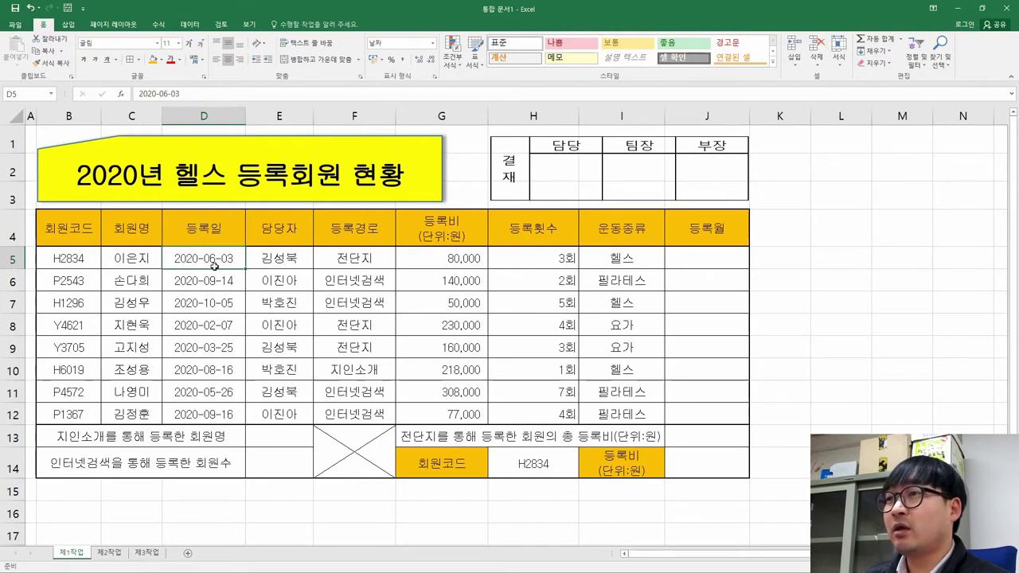
{"action": "key", "text": "alt+Tab"}
{"action": "left_click_drag", "start_coordinate": [470, 246], "coordinate": [444, 247]}
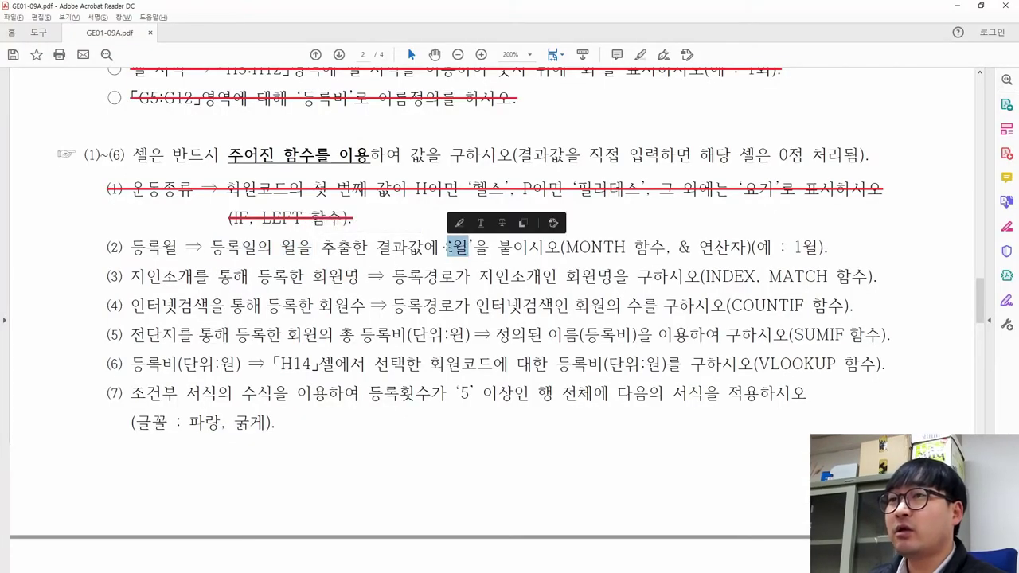
{"action": "left_click_drag", "start_coordinate": [795, 248], "coordinate": [817, 251]}
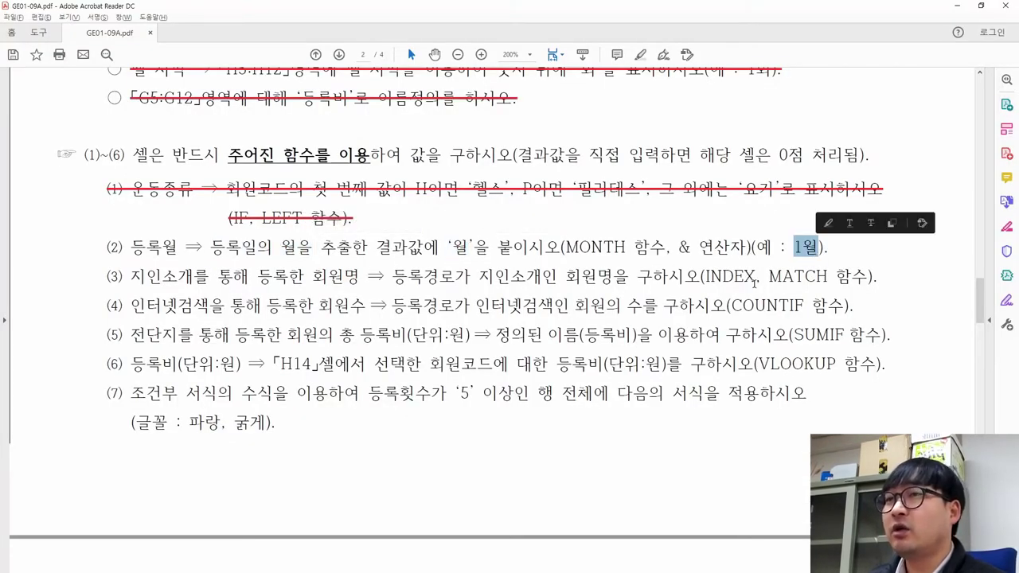
{"action": "key", "text": "alt+Tab"}
{"action": "left_click", "coordinate": [693, 258]}
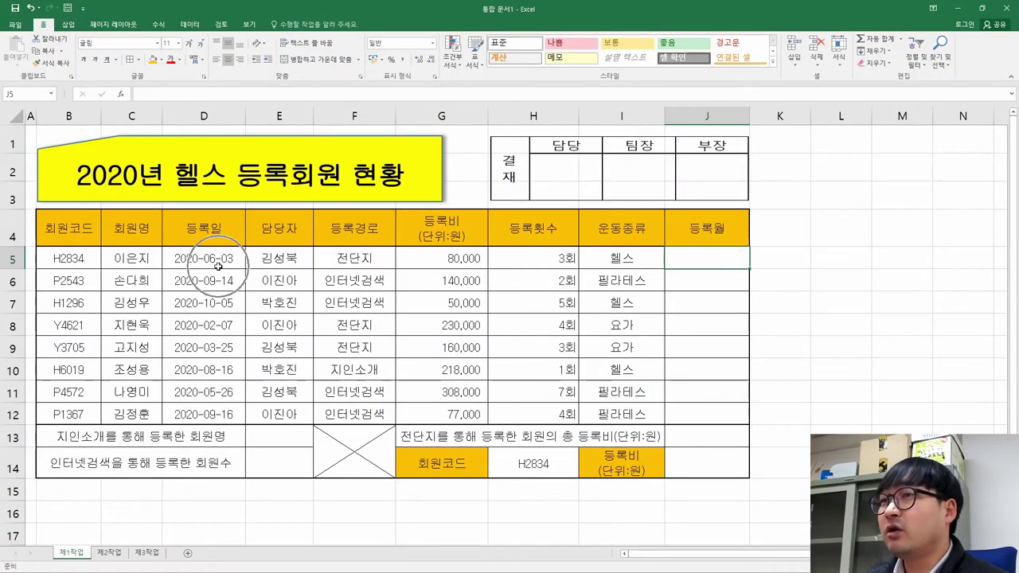
{"action": "left_click", "coordinate": [697, 285]}
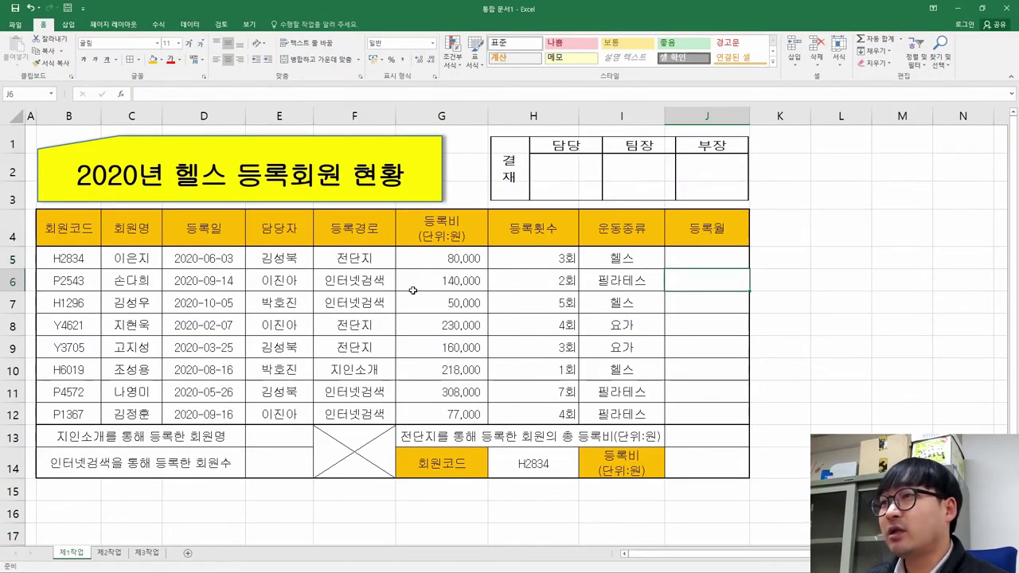
- Check the functions required by item (2) in the GE01-09A PDF and enter =MONTH(D5) in J5 using the function arguments dialog
{"action": "left_click", "coordinate": [685, 260]}
{"action": "key", "text": "alt+Tab"}
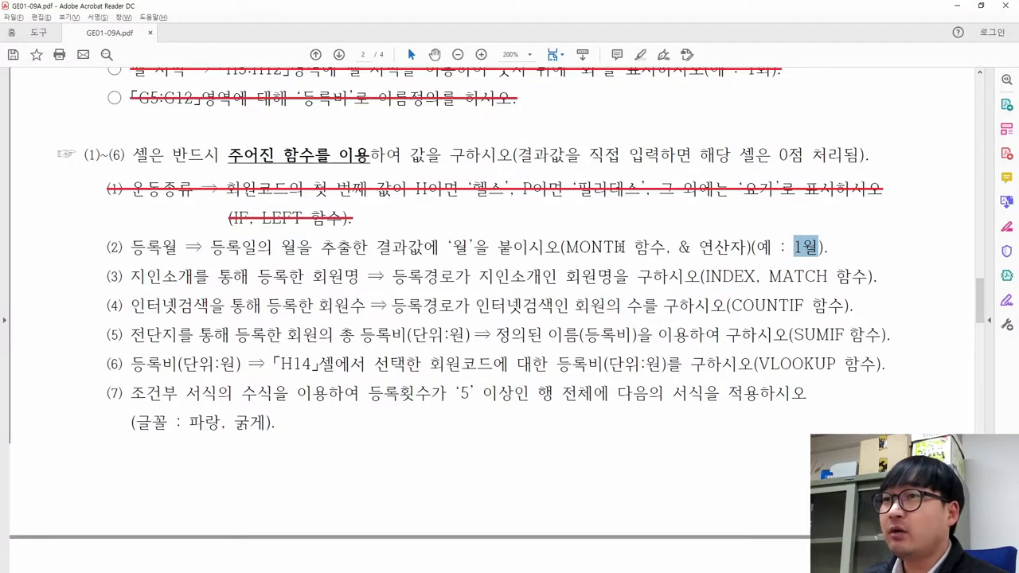
{"action": "left_click_drag", "start_coordinate": [565, 247], "coordinate": [745, 249]}
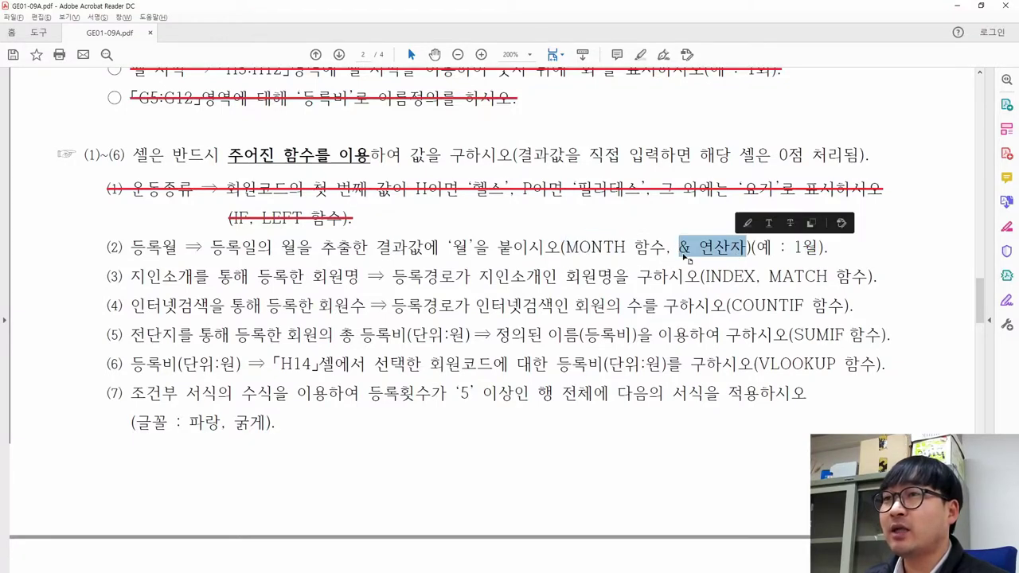
{"action": "left_click_drag", "start_coordinate": [563, 249], "coordinate": [628, 248]}
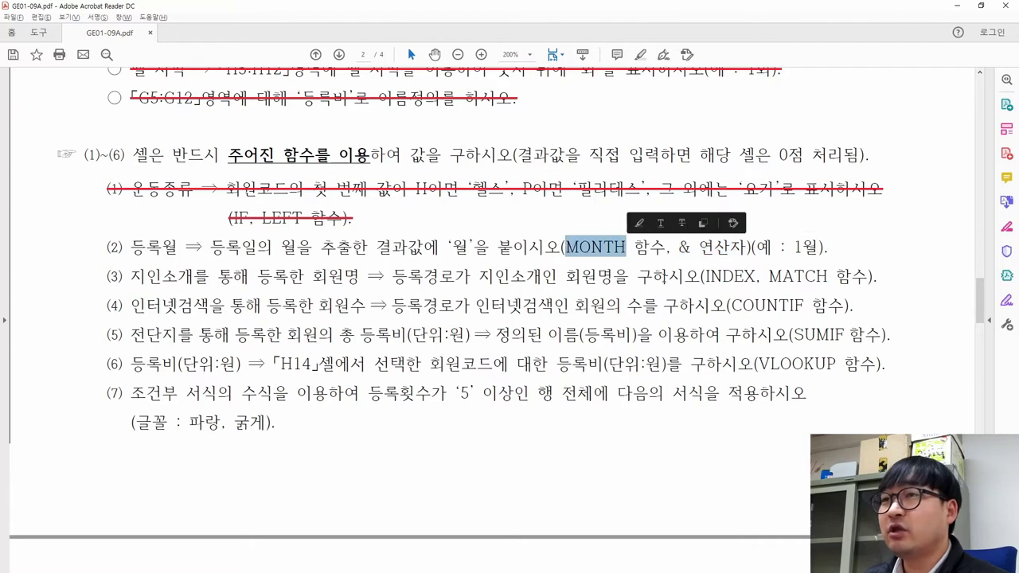
{"action": "key", "text": "alt+Tab"}
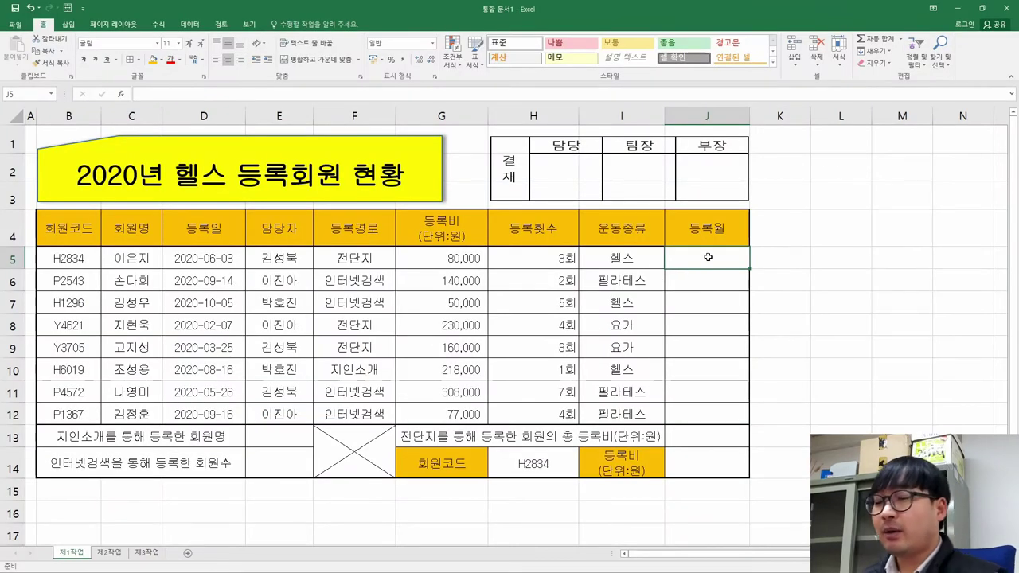
{"action": "type", "text": "="}
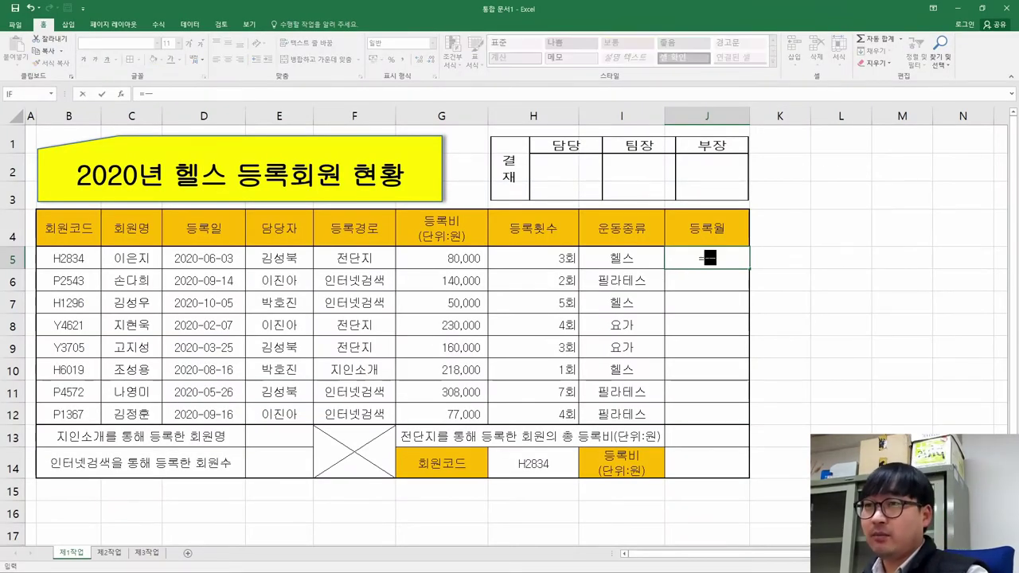
{"action": "type", "text": "mon"}
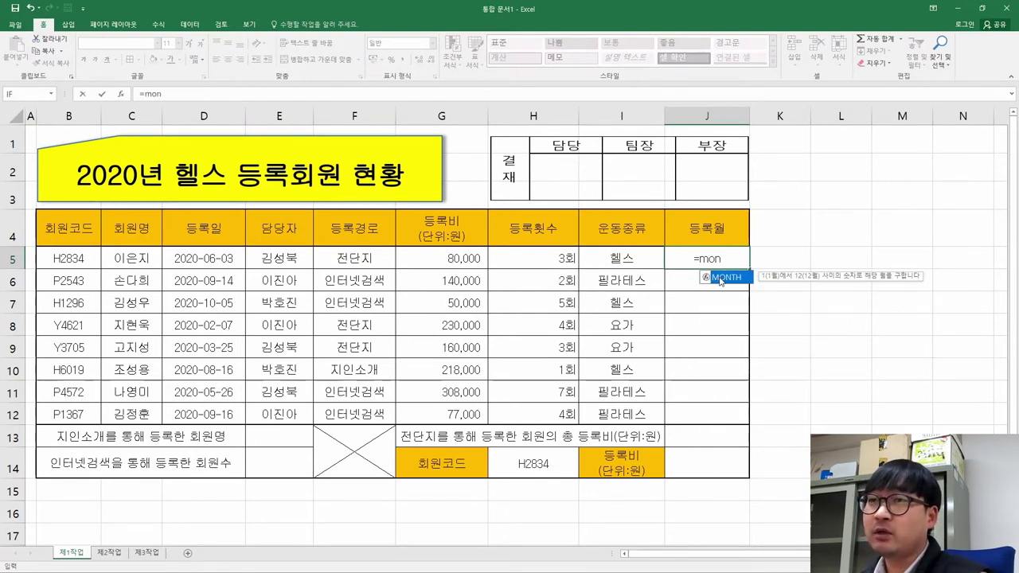
{"action": "double_click", "coordinate": [719, 279]}
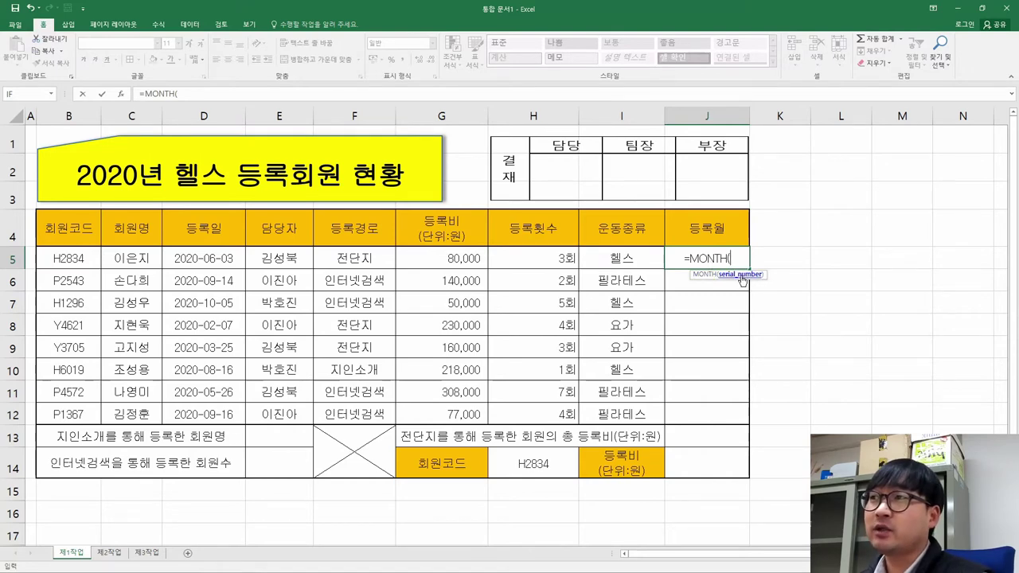
{"action": "left_click", "coordinate": [120, 94]}
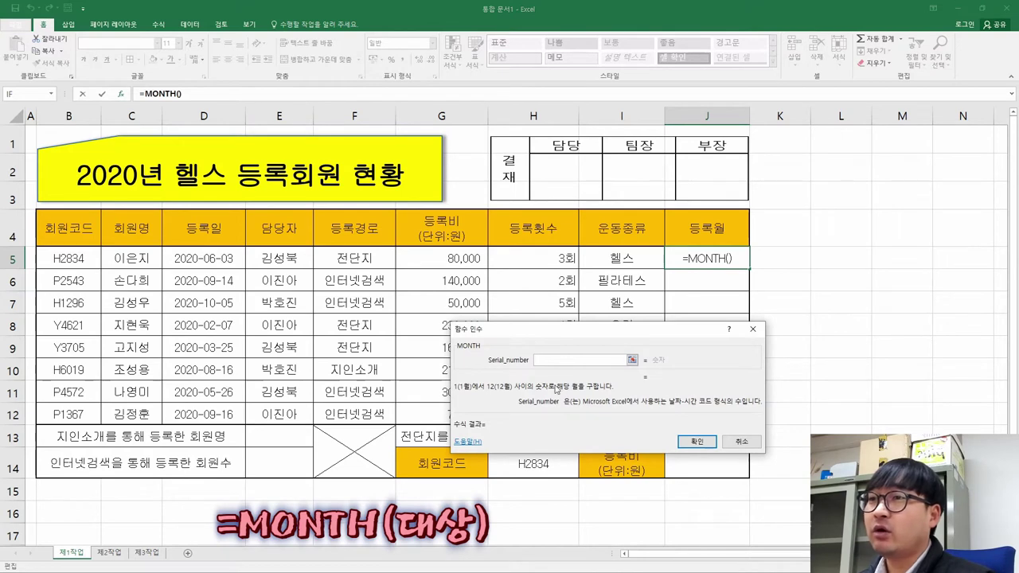
{"action": "left_click", "coordinate": [198, 259]}
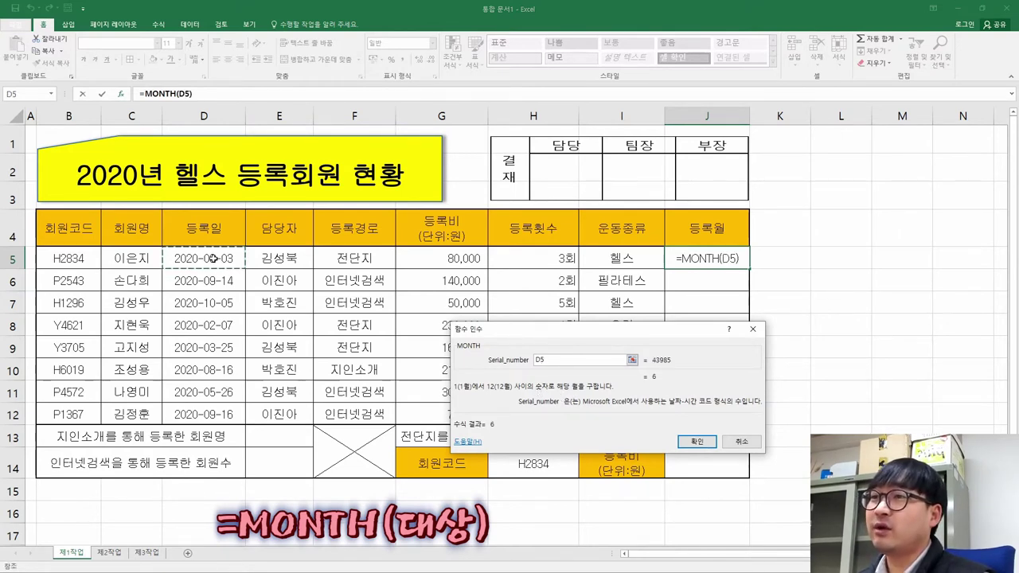
{"action": "left_click", "coordinate": [697, 441]}
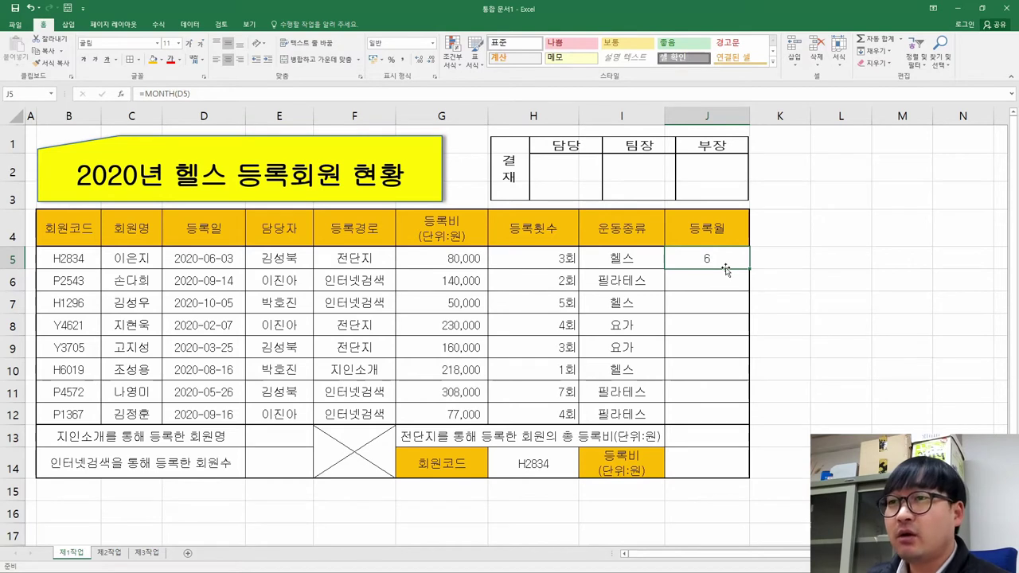
- Copy the MONTH formula in J5 and paste it as formulas only into J6:J12, ending copy mode
{"action": "right_click", "coordinate": [720, 262]}
{"action": "left_click", "coordinate": [750, 282]}
{"action": "left_click_drag", "start_coordinate": [706, 280], "coordinate": [707, 412]}
{"action": "right_click", "coordinate": [708, 412]}
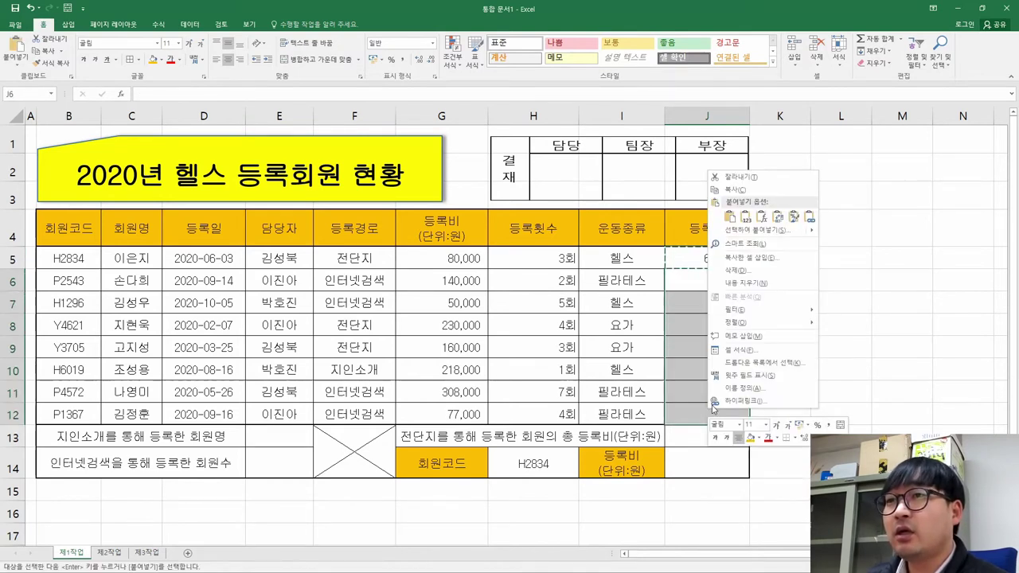
{"action": "left_click", "coordinate": [762, 220]}
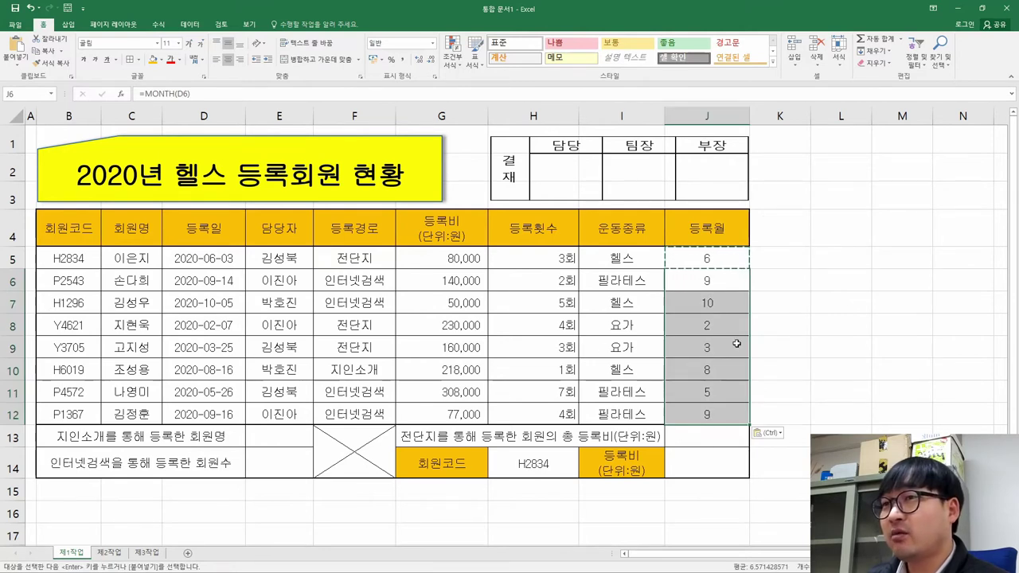
{"action": "left_click", "coordinate": [741, 309]}
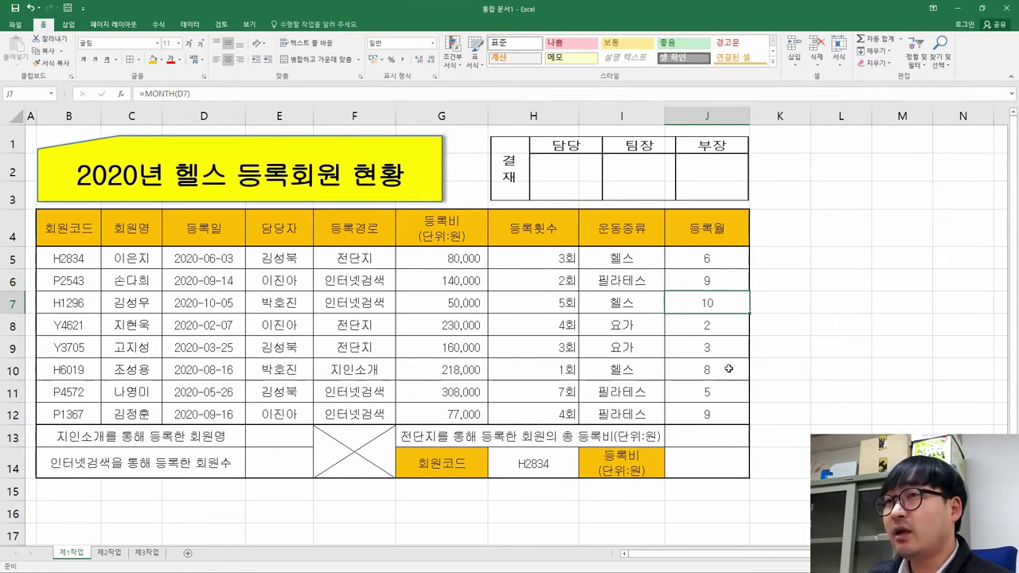
- Check the & operator and '월' requirement in PDF item (2) and undo the formulas pasted into J6:J12 of the worksheet
{"action": "key", "text": "alt+Tab"}
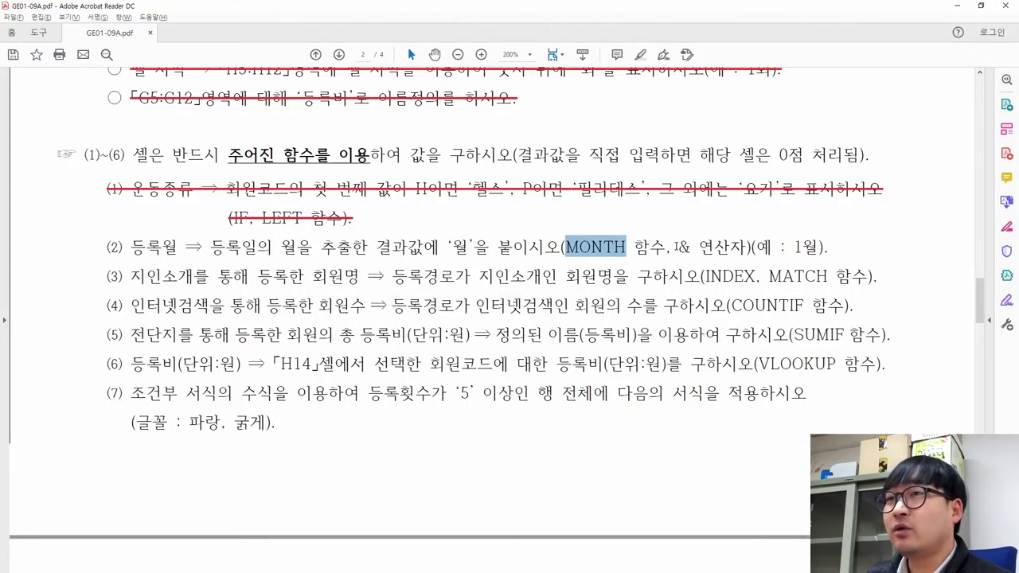
{"action": "left_click_drag", "start_coordinate": [675, 247], "coordinate": [731, 250]}
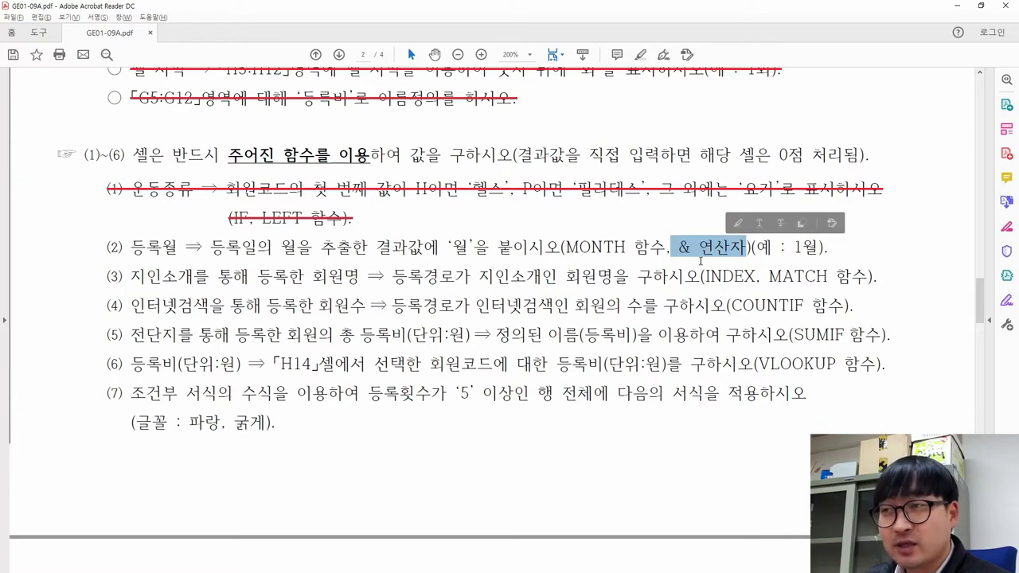
{"action": "left_click_drag", "start_coordinate": [446, 249], "coordinate": [476, 252]}
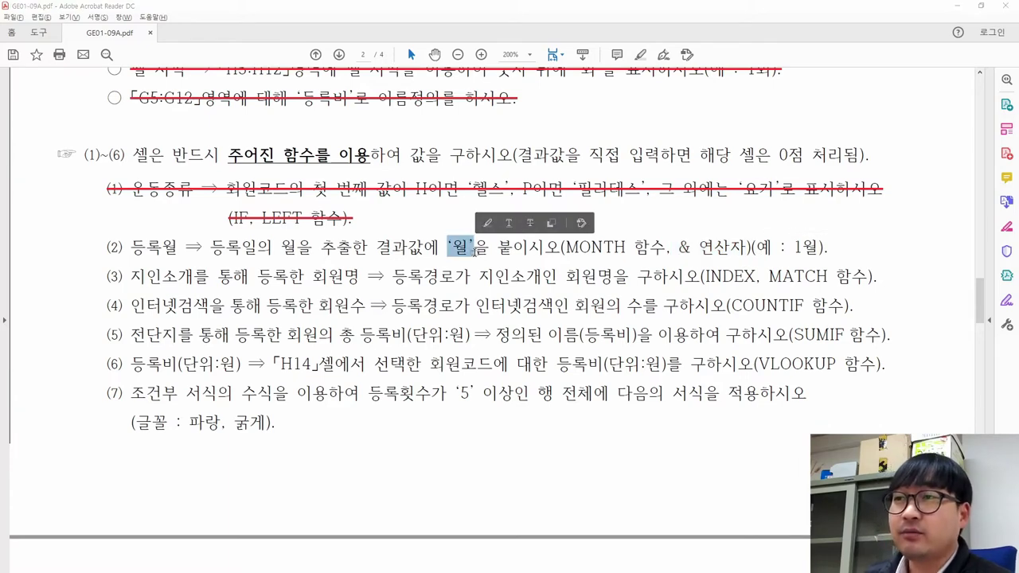
{"action": "key", "text": "alt+Tab"}
{"action": "left_click", "coordinate": [706, 264]}
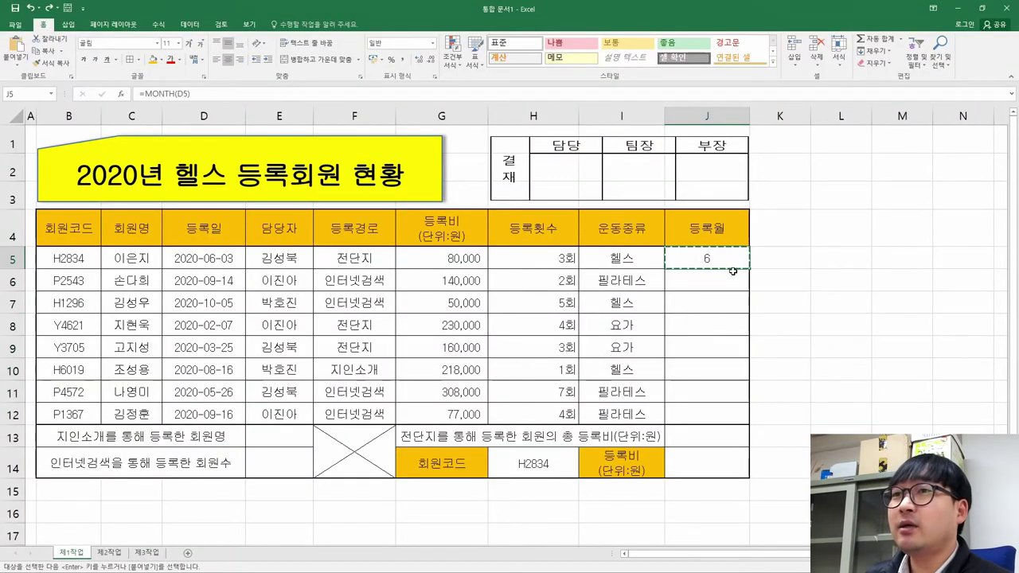
{"action": "key", "text": "alt+Tab"}
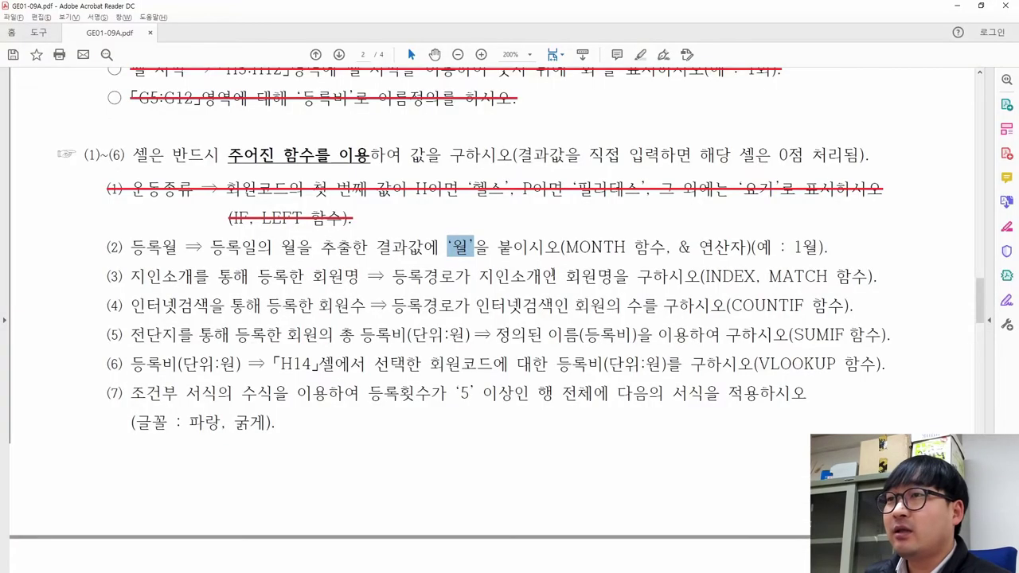
- Compare the struck-through 셀 서식 item for H5:H12 with PDF item (2) on appending '월' using the & operator, and return to Excel
{"action": "left_click", "coordinate": [474, 247]}
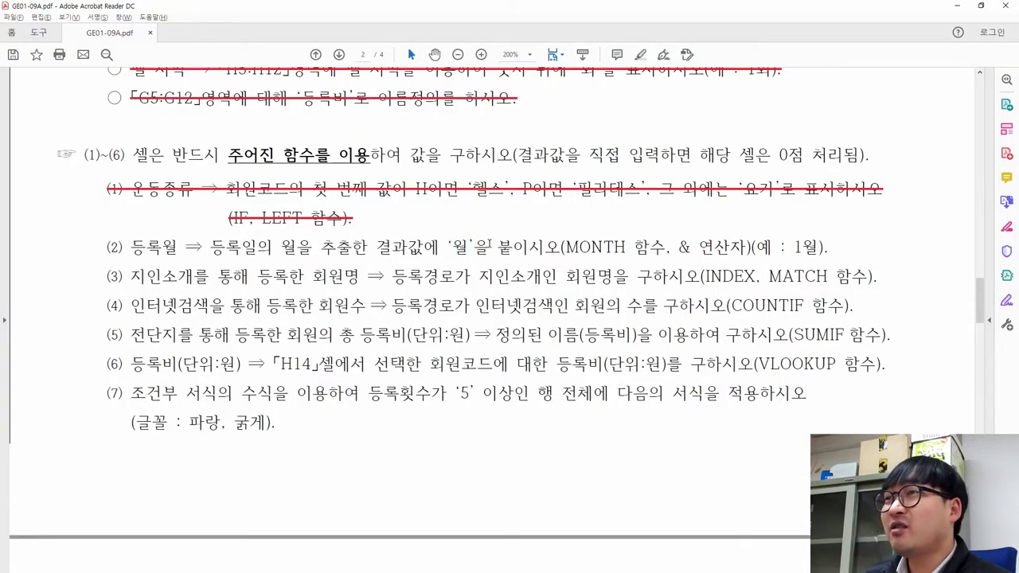
{"action": "scroll", "coordinate": [348, 225], "scroll_direction": "up", "scroll_amount": 3}
{"action": "left_click", "coordinate": [348, 225]}
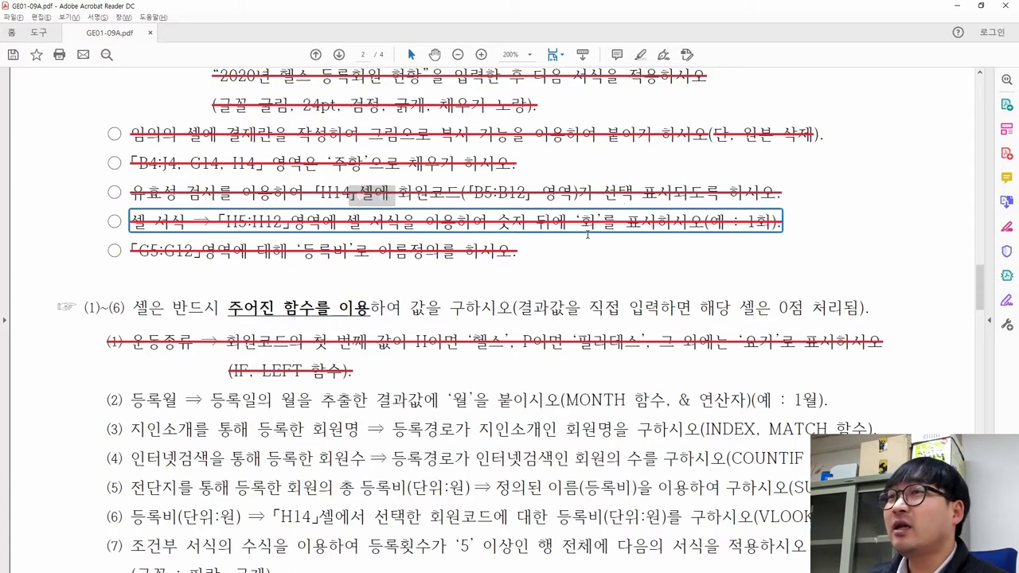
{"action": "left_click", "coordinate": [389, 229]}
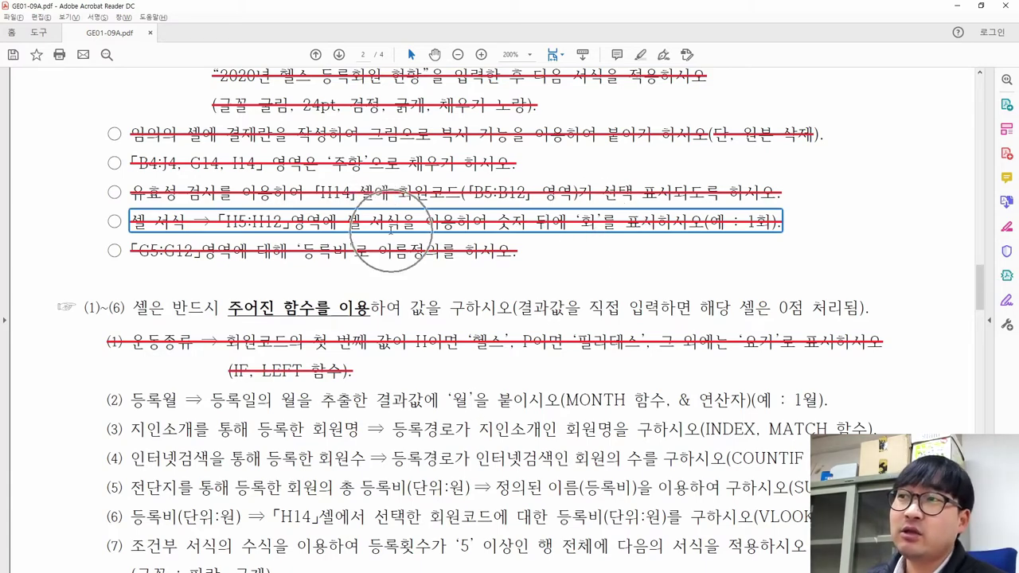
{"action": "scroll", "coordinate": [566, 311], "scroll_direction": "down", "scroll_amount": 3}
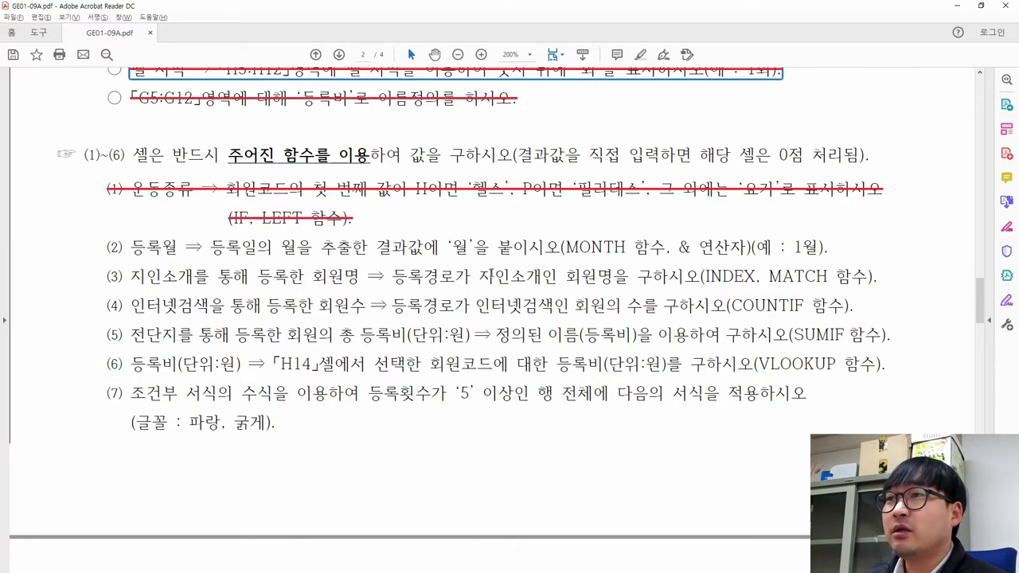
{"action": "left_click_drag", "start_coordinate": [679, 248], "coordinate": [736, 251]}
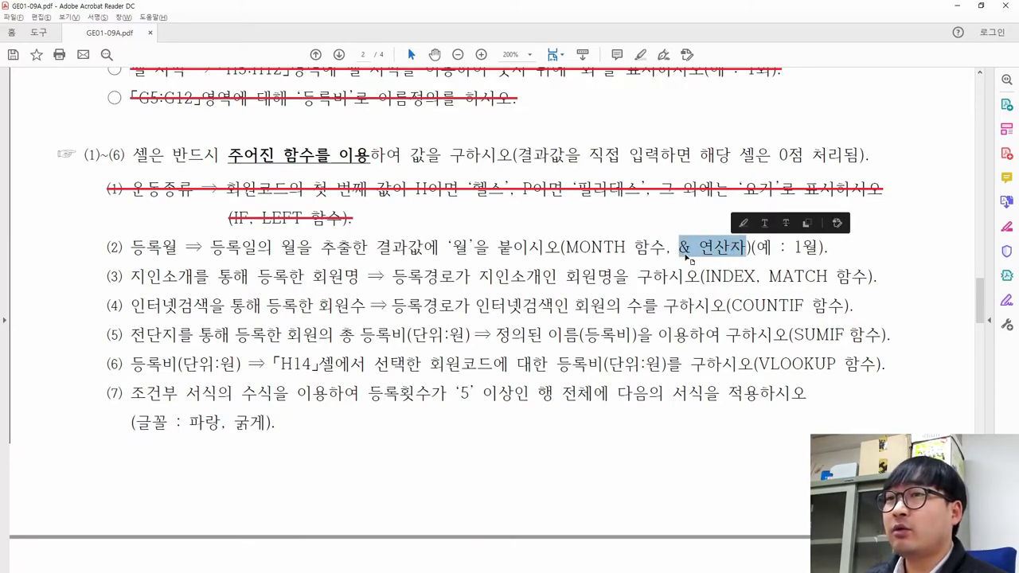
{"action": "left_click", "coordinate": [622, 248]}
{"action": "left_click_drag", "start_coordinate": [441, 248], "coordinate": [474, 250]}
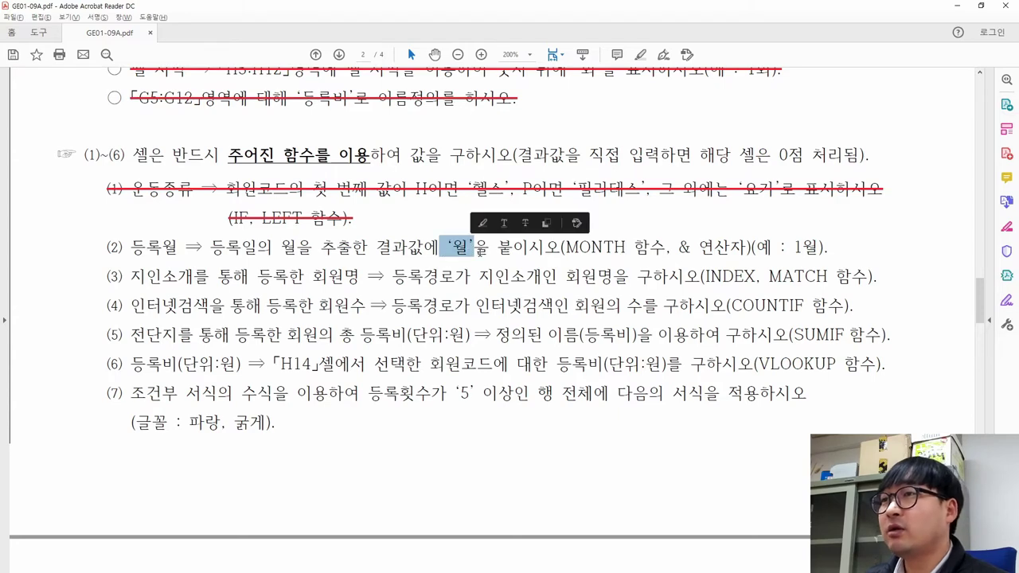
{"action": "key", "text": "alt+Tab"}
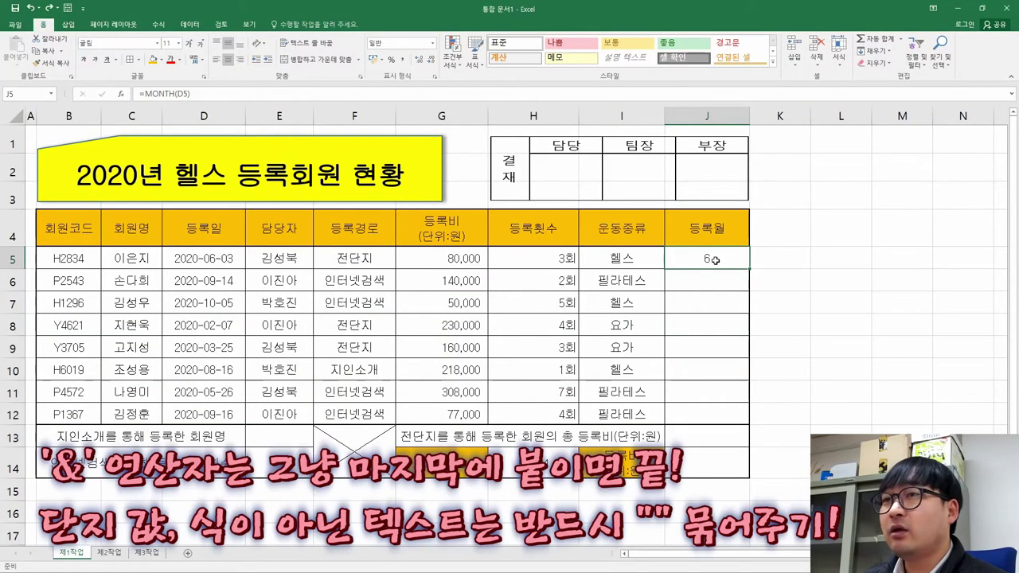
{"action": "double_click", "coordinate": [717, 259]}
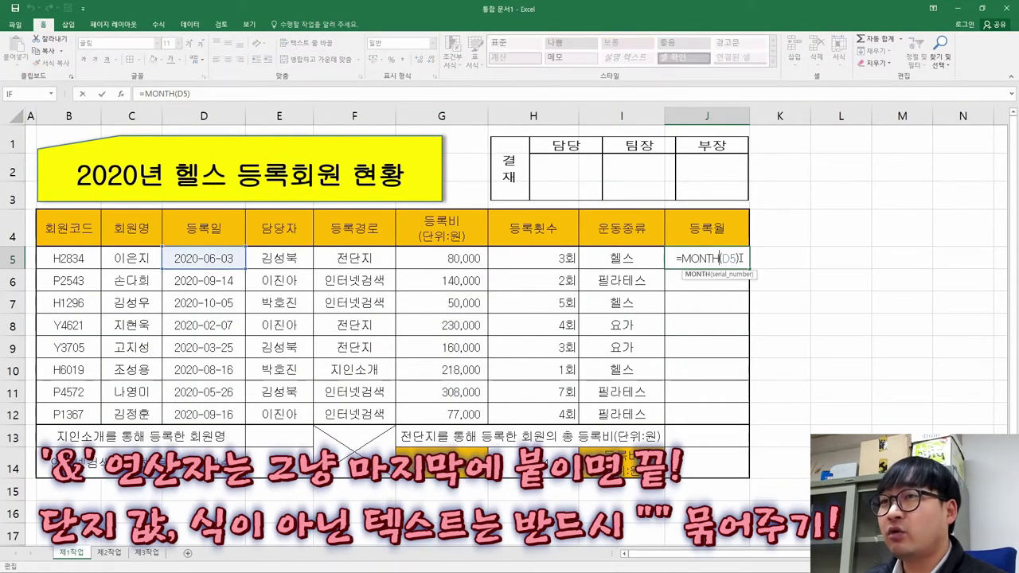
{"action": "left_click", "coordinate": [740, 258]}
{"action": "key", "text": "ctrl+Return"}
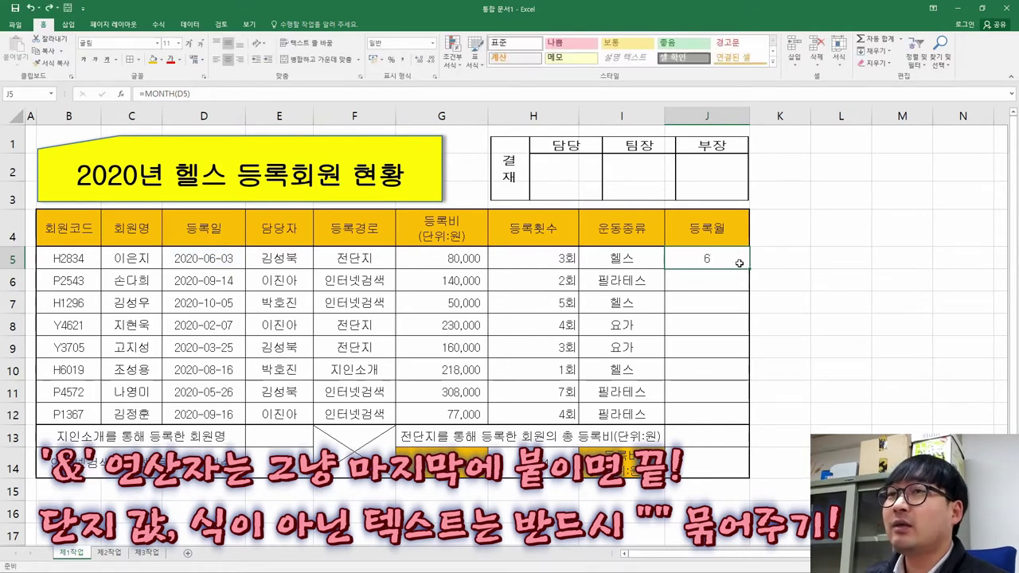
- Append &"월" to the 등록월 formula in J5, making it =MONTH(D5)&"월"
{"action": "left_click", "coordinate": [203, 93]}
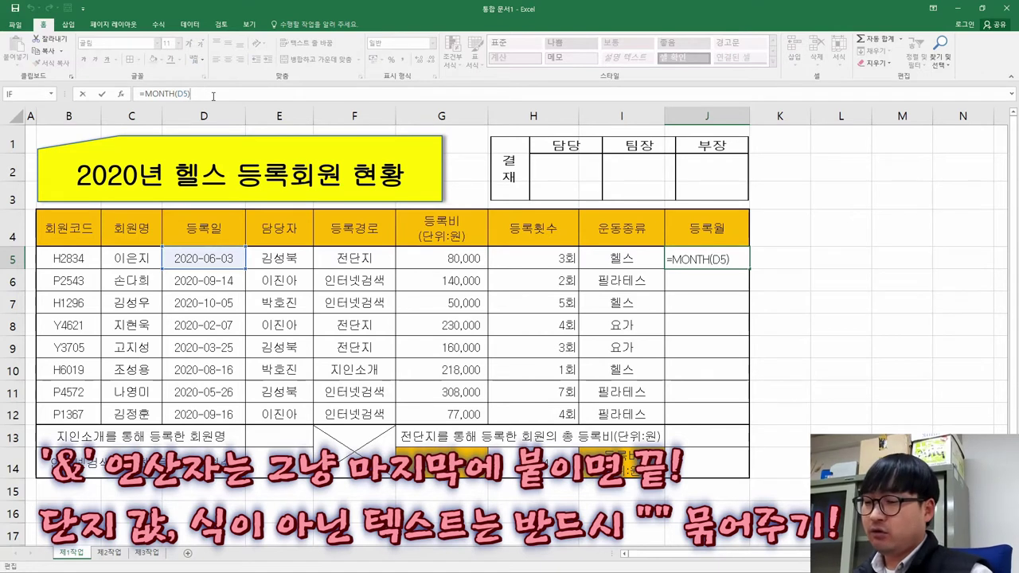
{"action": "type", "text": "&"}
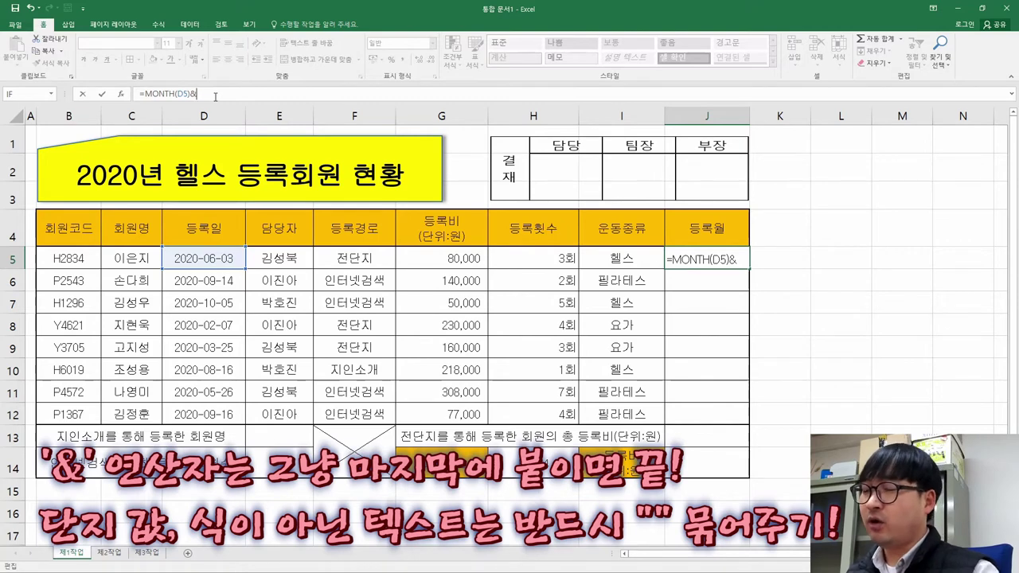
{"action": "type", "text": "dnj"}
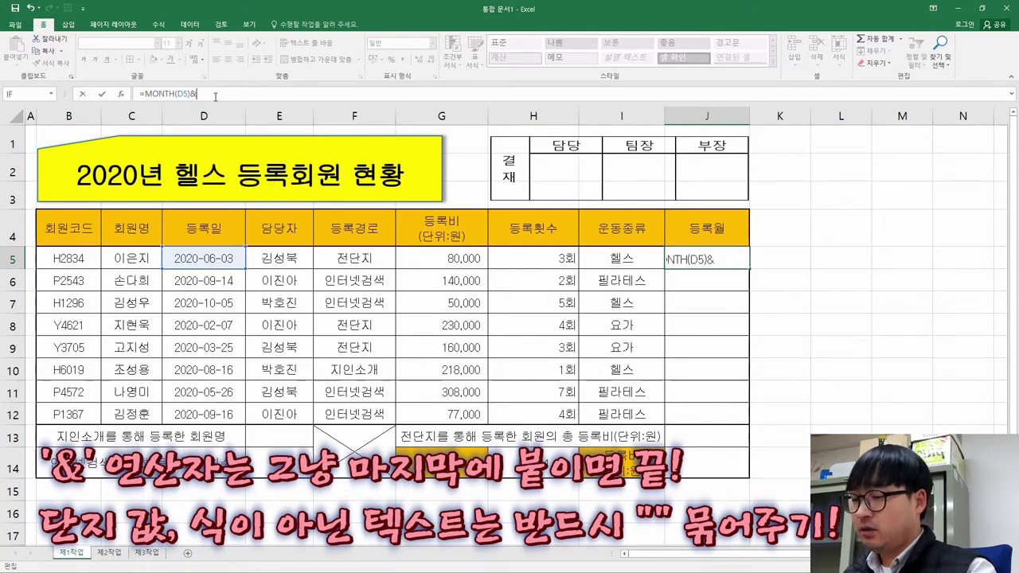
{"action": "type", "text": "월"}
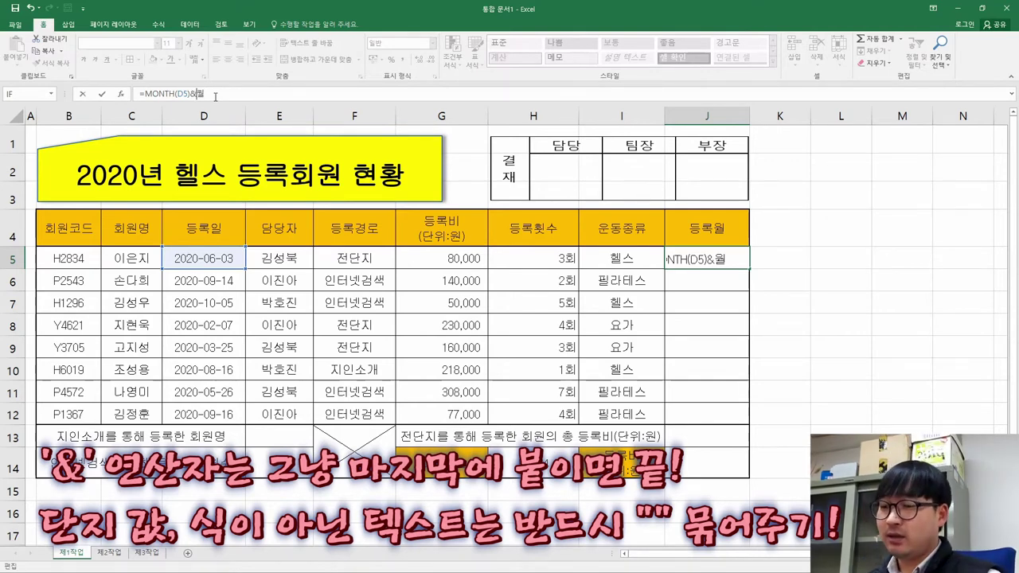
{"action": "key", "text": "Left"}
{"action": "type", "text": "\""}
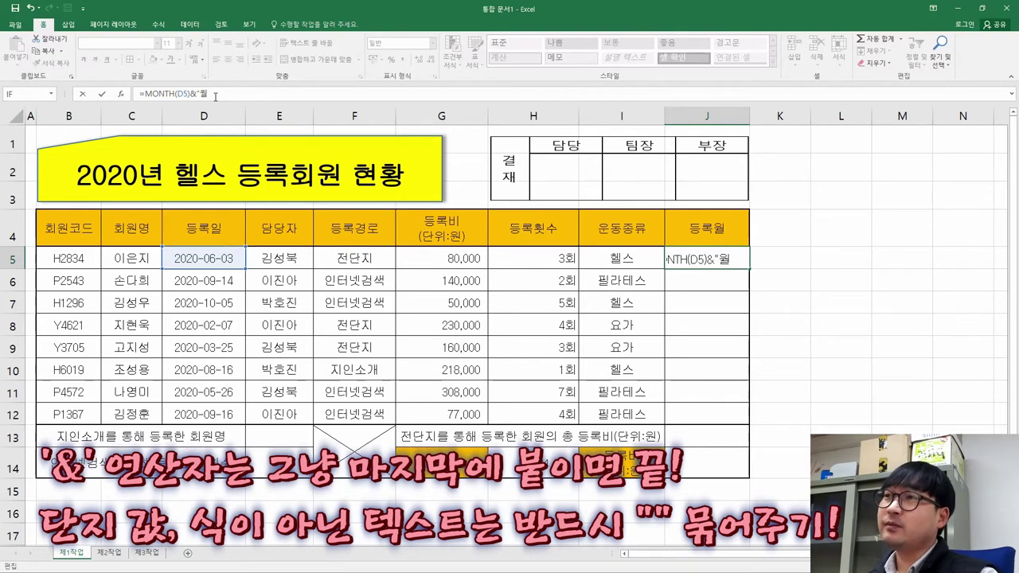
{"action": "key", "text": "Return"}
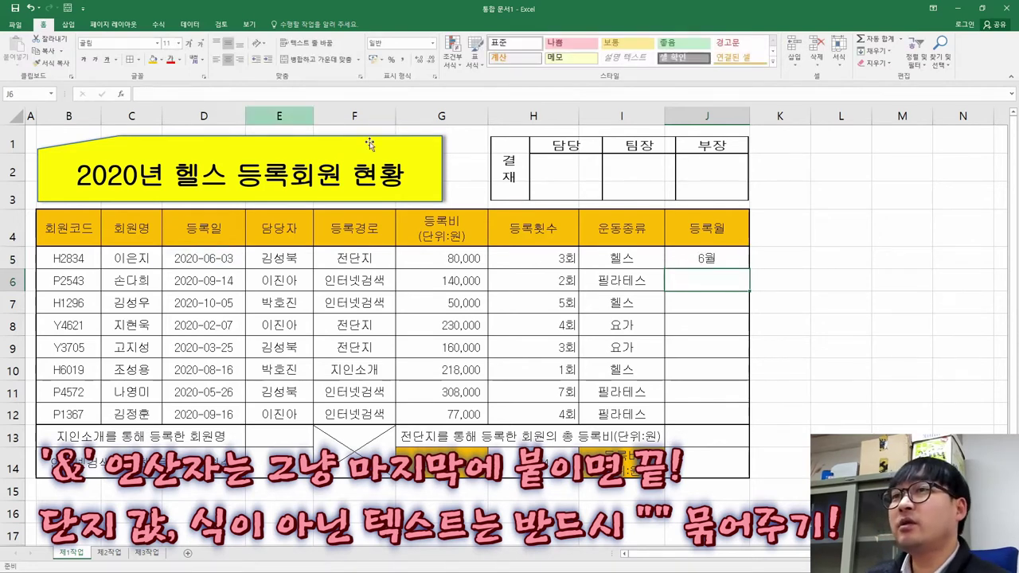
- Copy the completed 등록월 formula in J5, paste it as formulas only into J6:J12, and end copy mode
{"action": "left_click", "coordinate": [715, 263]}
{"action": "key", "text": "ctrl+c"}
{"action": "left_click_drag", "start_coordinate": [707, 280], "coordinate": [715, 414]}
{"action": "right_click", "coordinate": [716, 414]}
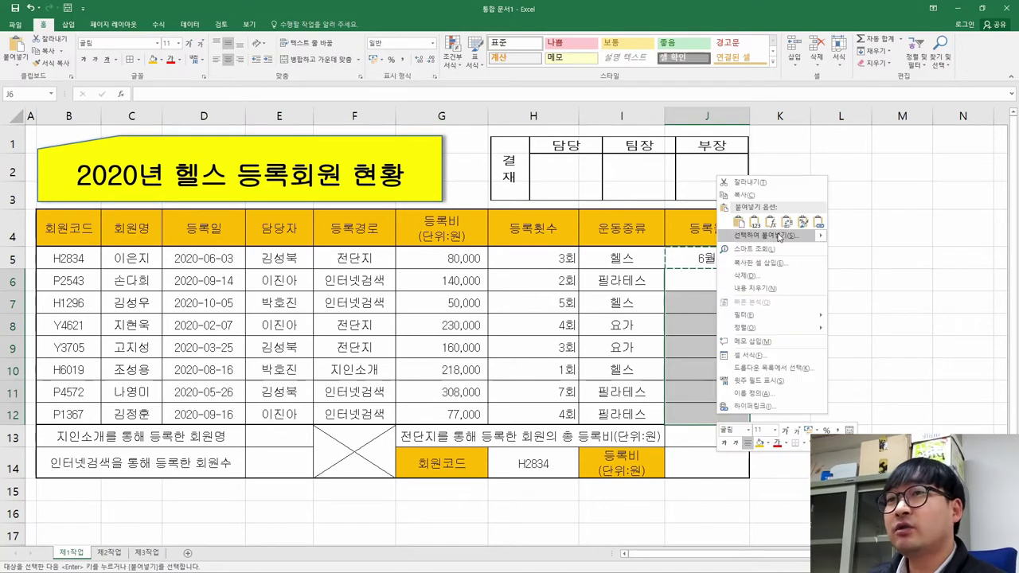
{"action": "left_click", "coordinate": [771, 222]}
{"action": "left_click", "coordinate": [715, 352]}
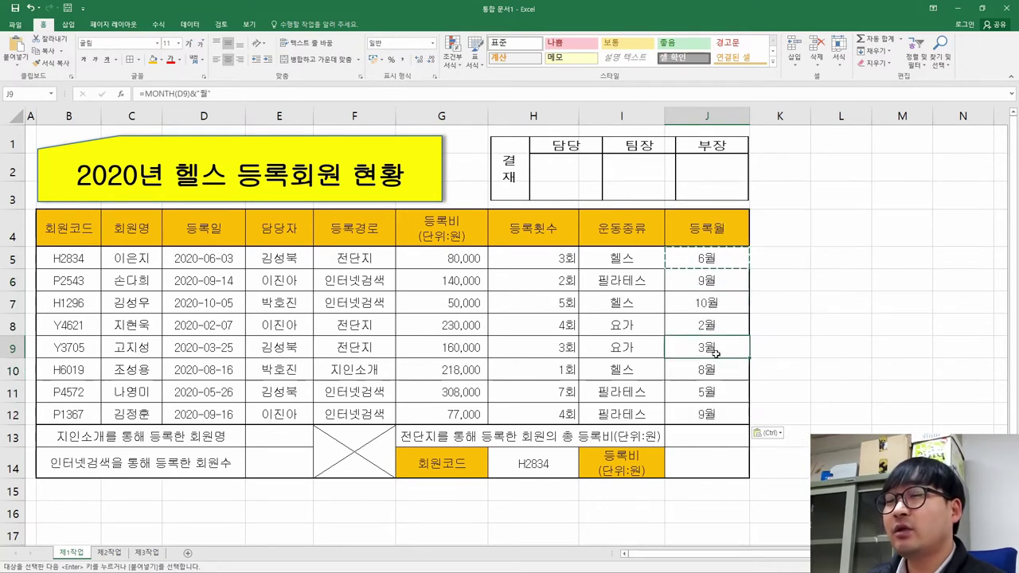
{"action": "key", "text": "Escape"}
{"action": "left_click", "coordinate": [604, 376]}
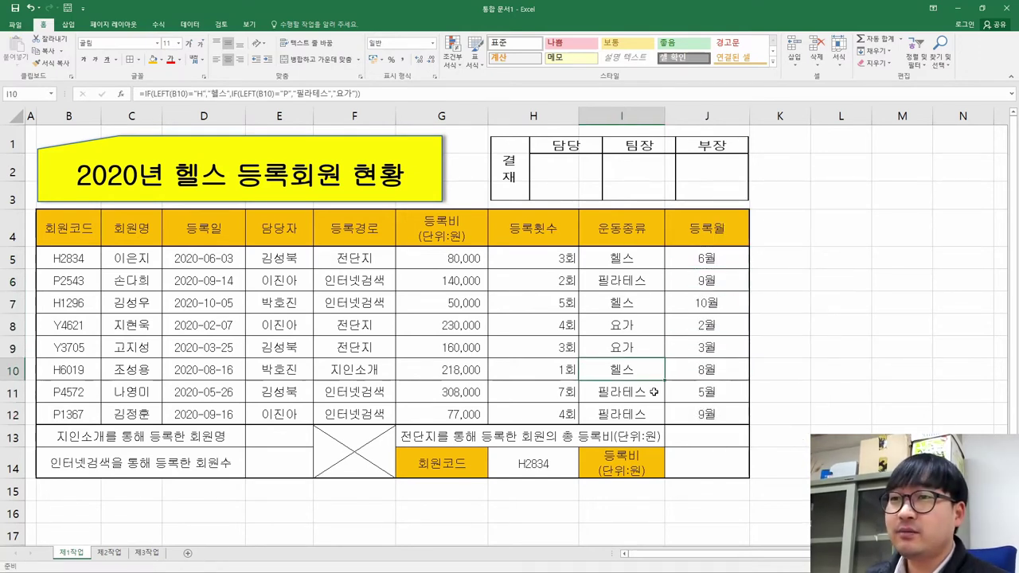
- Switch to the GE01-09A exam PDF in Adobe Acrobat Reader and strike through item (2) about 등록월
{"action": "key", "text": "alt+Tab"}
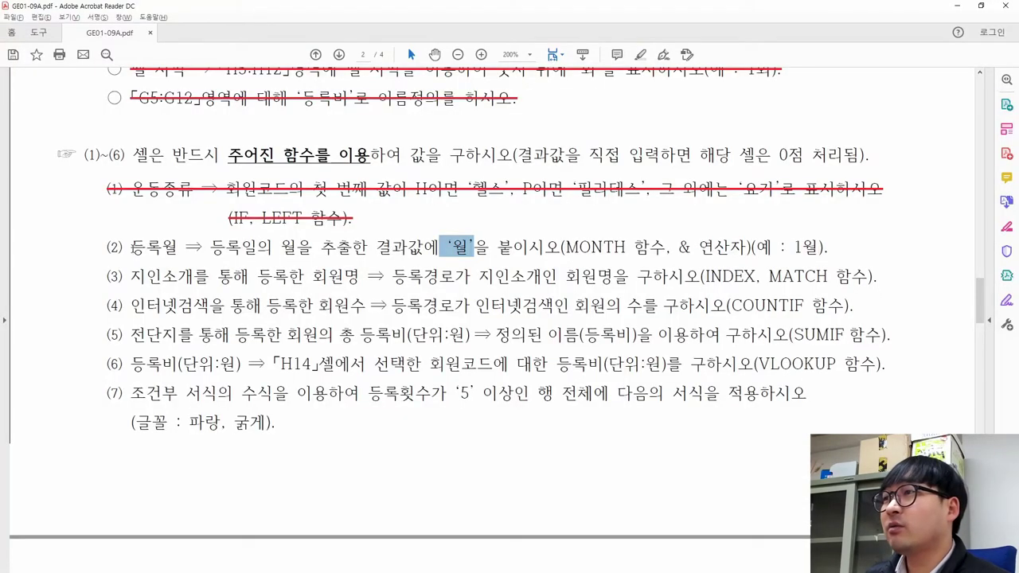
{"action": "left_click_drag", "start_coordinate": [108, 247], "coordinate": [829, 248]}
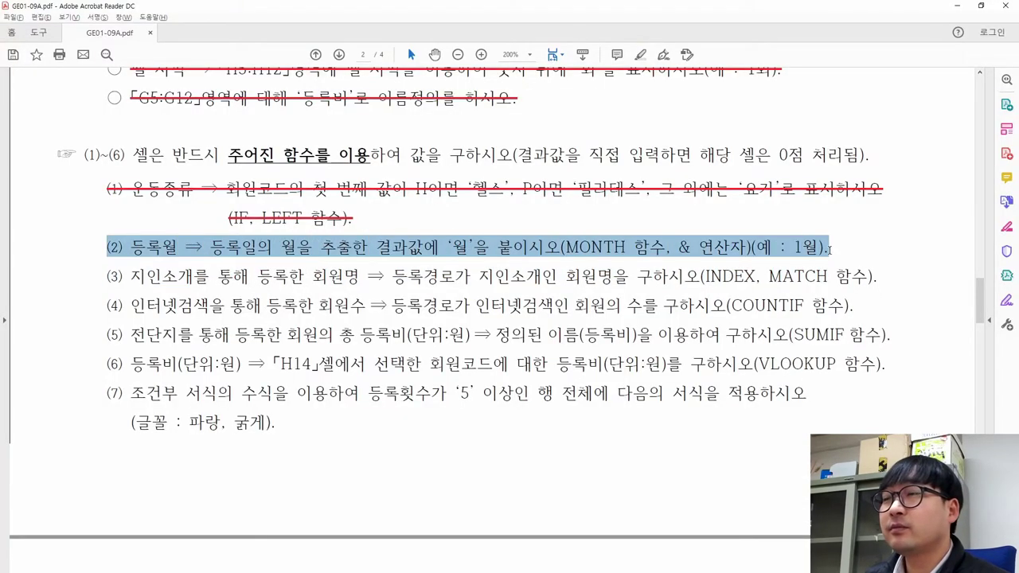
{"action": "left_click", "coordinate": [885, 223]}
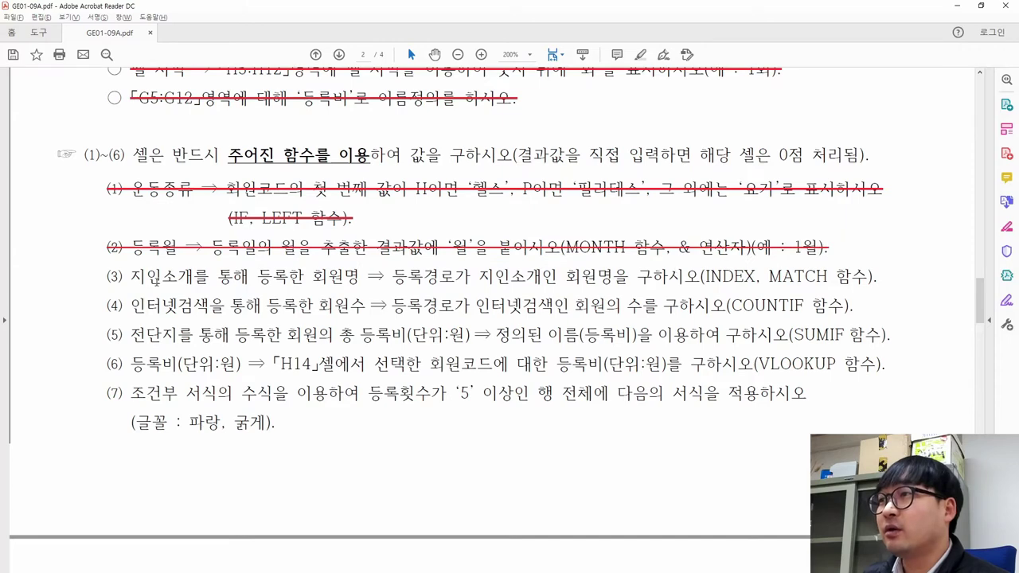
- Examine PDF item (3) on finding the 회원명 registered through 지인소개 with the INDEX and MATCH functions
{"action": "left_click_drag", "start_coordinate": [132, 277], "coordinate": [374, 287]}
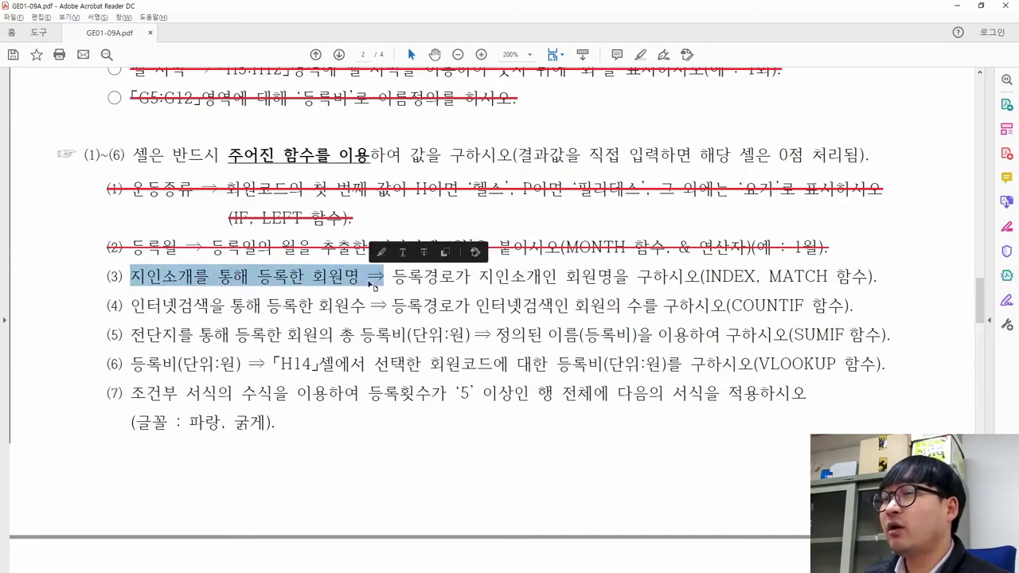
- Compare task (3) in the PDF with the Excel table, checking answer cell E13, the 등록경로 column and the 회원명 in the 지인소개 row
{"action": "key", "text": "alt+Tab"}
{"action": "left_click", "coordinate": [289, 435]}
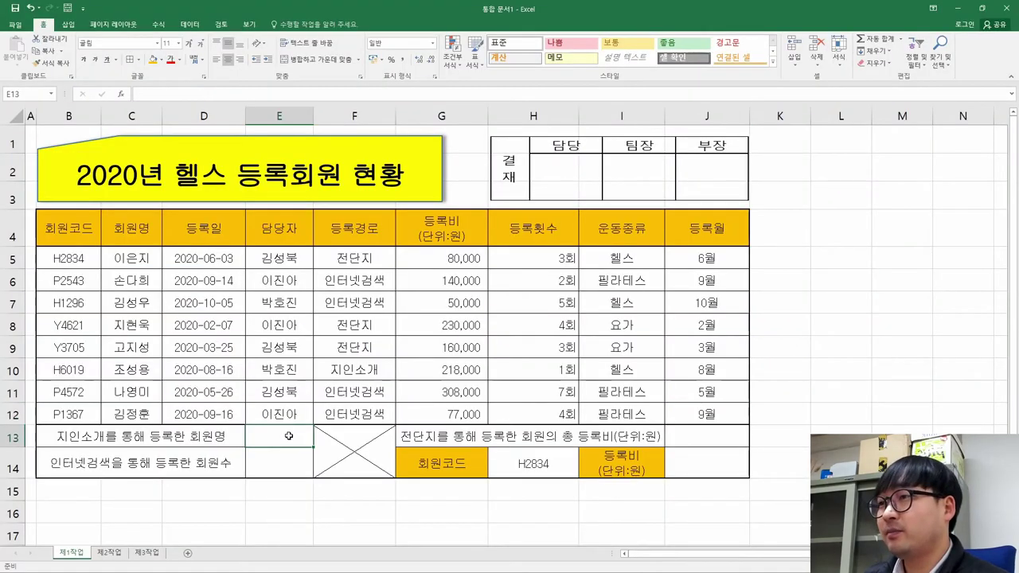
{"action": "left_click", "coordinate": [94, 442]}
{"action": "left_click", "coordinate": [278, 441]}
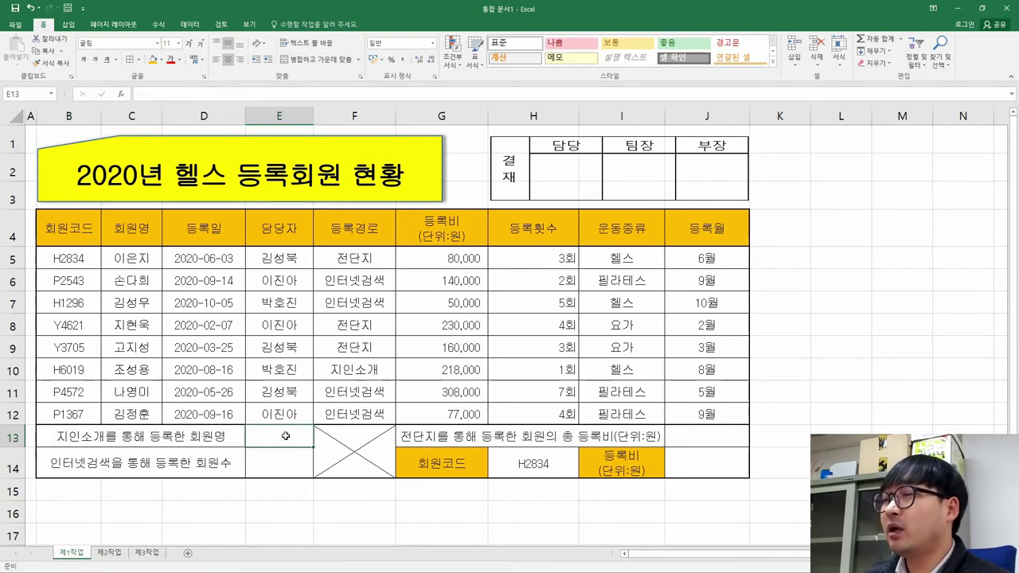
{"action": "key", "text": "alt+Tab"}
{"action": "left_click_drag", "start_coordinate": [394, 276], "coordinate": [678, 285]}
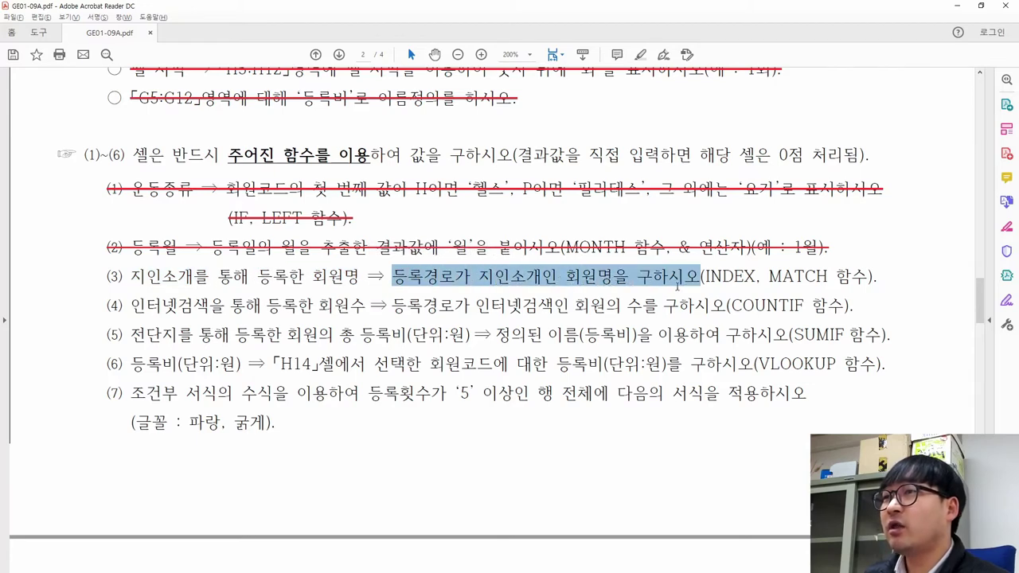
{"action": "key", "text": "alt+Tab"}
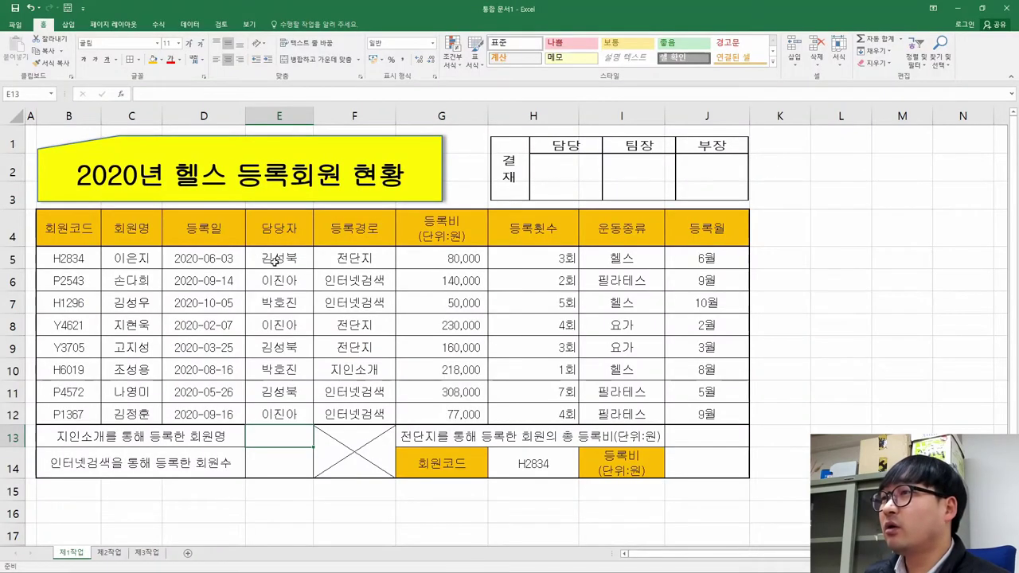
{"action": "left_click", "coordinate": [357, 228]}
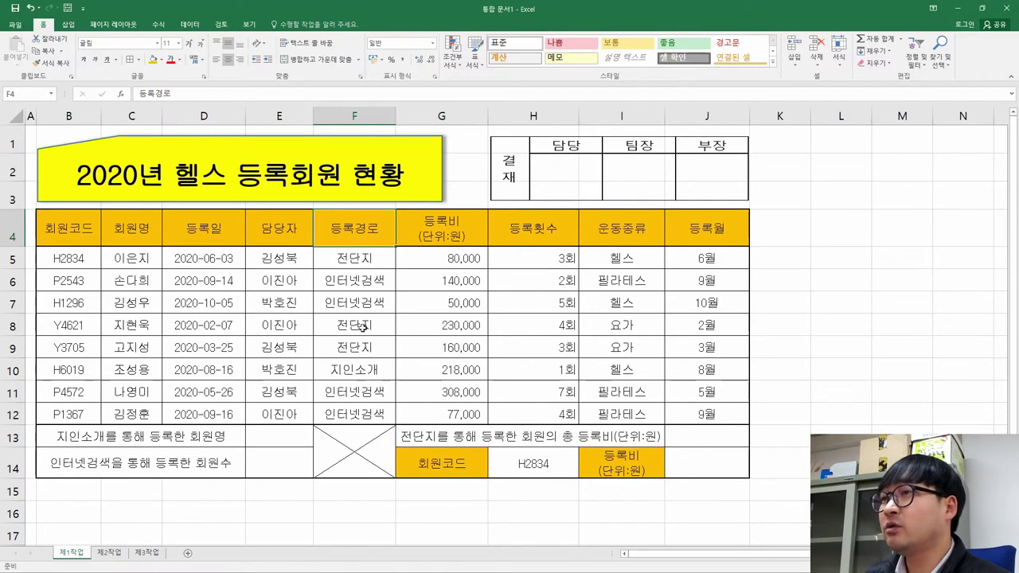
{"action": "left_click", "coordinate": [360, 373]}
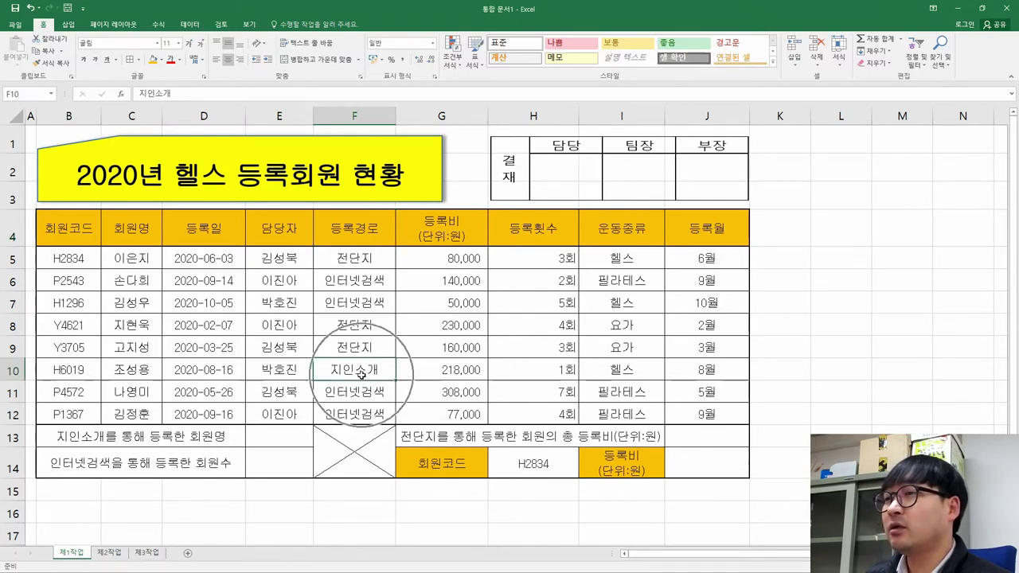
{"action": "key", "text": "alt+Tab"}
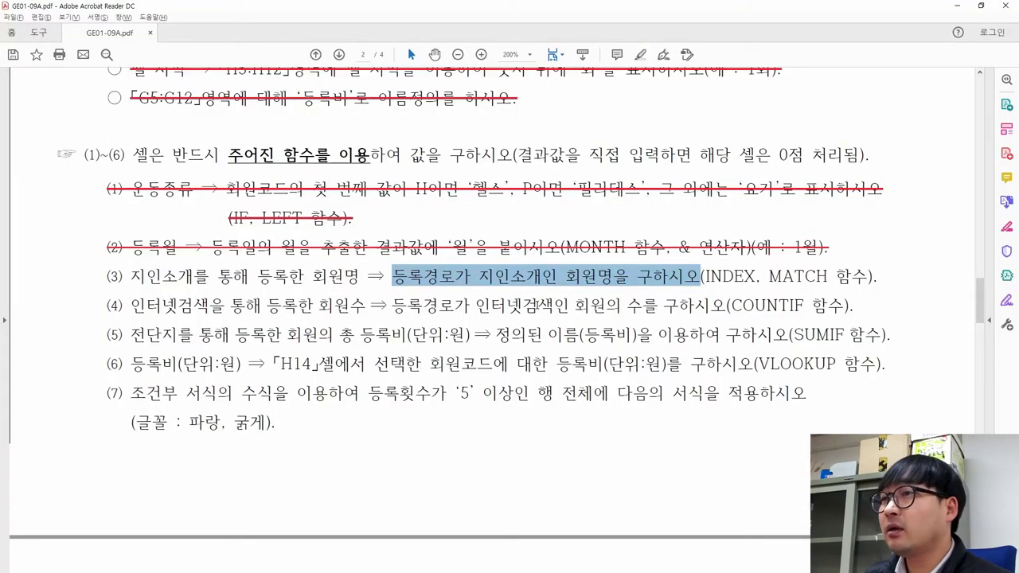
{"action": "left_click", "coordinate": [612, 276]}
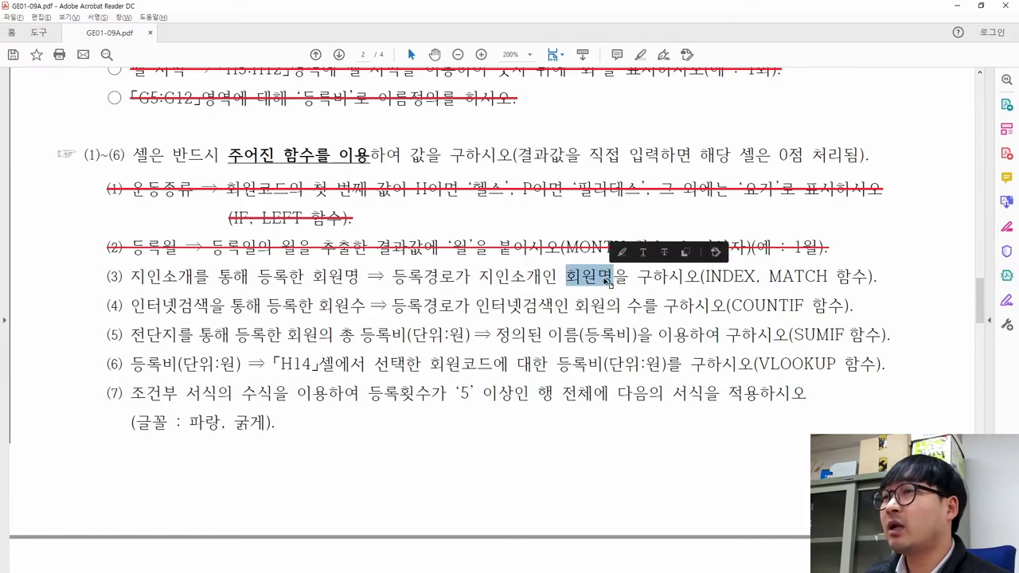
{"action": "key", "text": "alt+Tab"}
{"action": "left_click", "coordinate": [138, 373]}
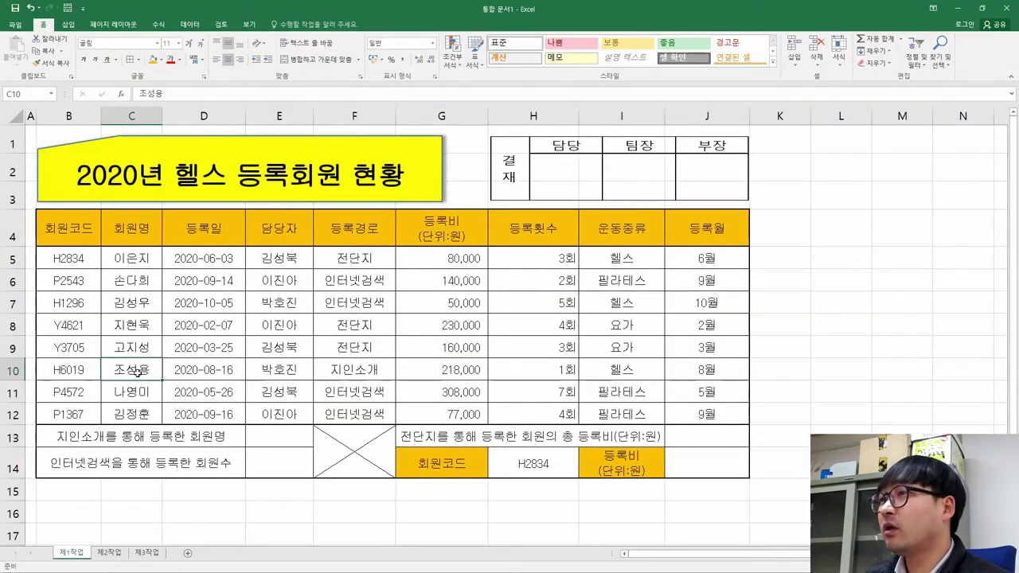
{"action": "left_click", "coordinate": [283, 437]}
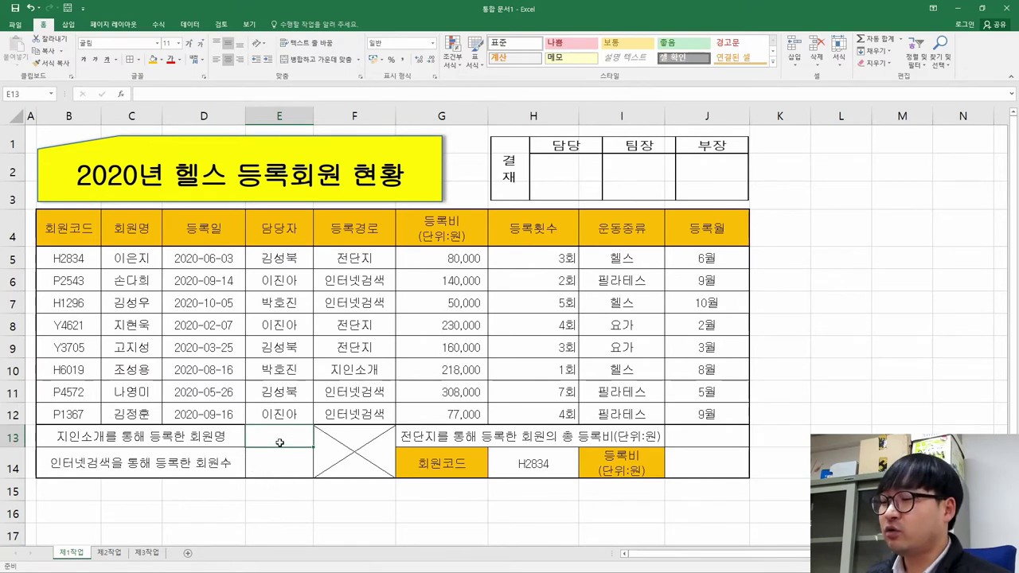
{"action": "type", "text": "=니"}
{"action": "key", "text": "Escape"}
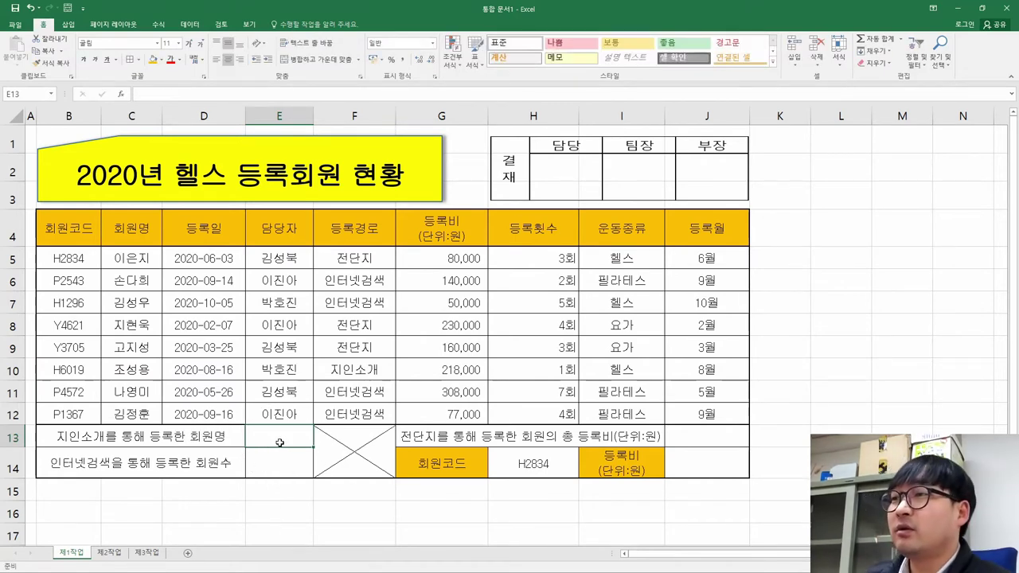
- Switch to the PDF and examine the functions required for task (3), comparing them with the one for task (6)
{"action": "key", "text": "alt+Tab"}
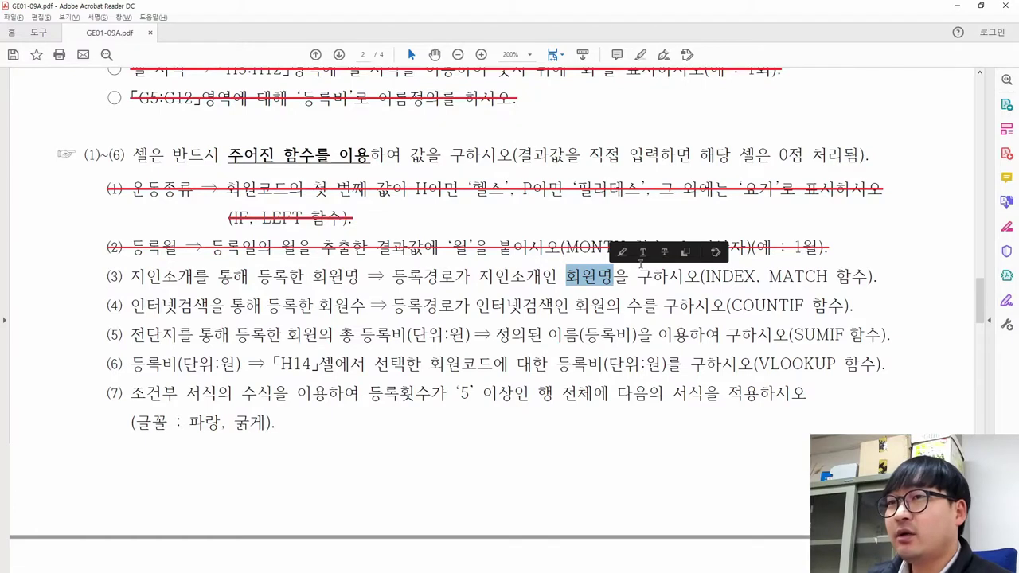
{"action": "left_click_drag", "start_coordinate": [704, 276], "coordinate": [828, 276]}
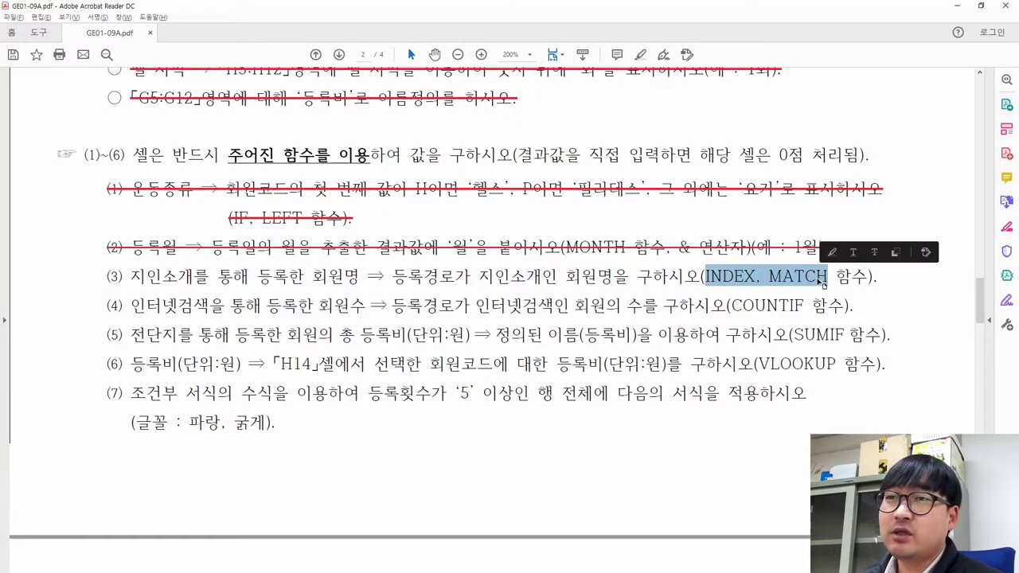
{"action": "left_click", "coordinate": [830, 276]}
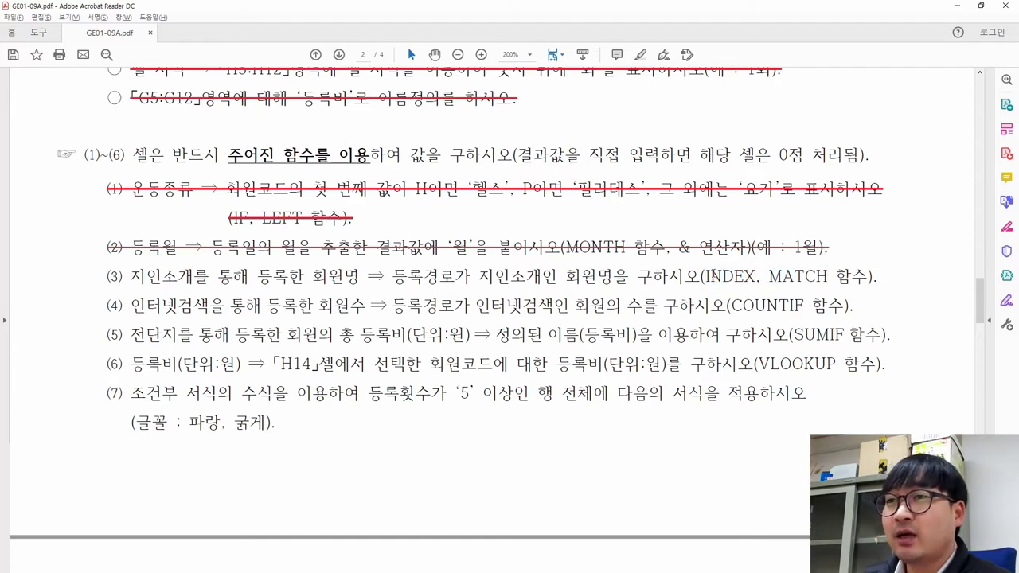
{"action": "left_click_drag", "start_coordinate": [704, 276], "coordinate": [784, 278]}
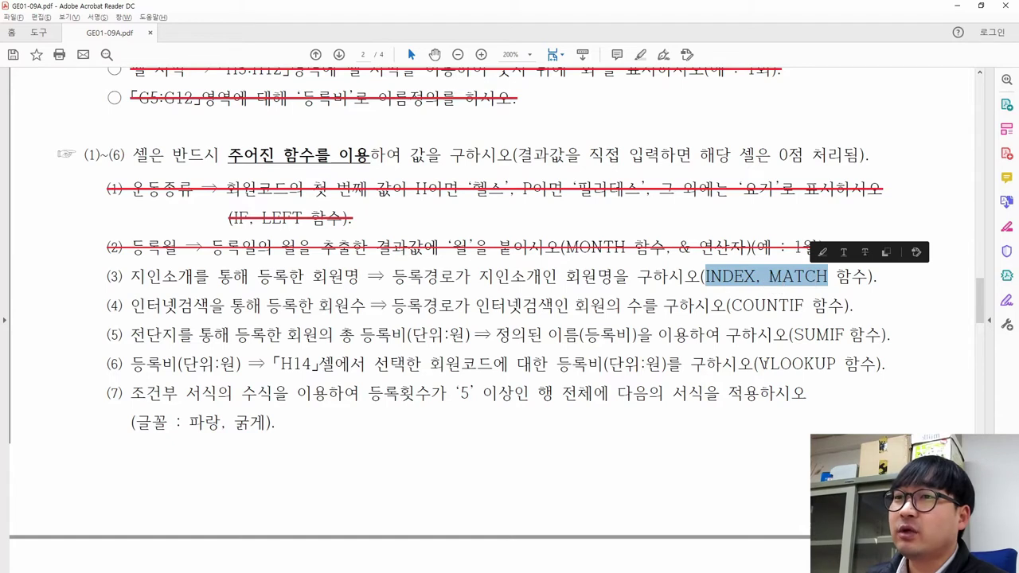
{"action": "left_click_drag", "start_coordinate": [758, 364], "coordinate": [836, 364]}
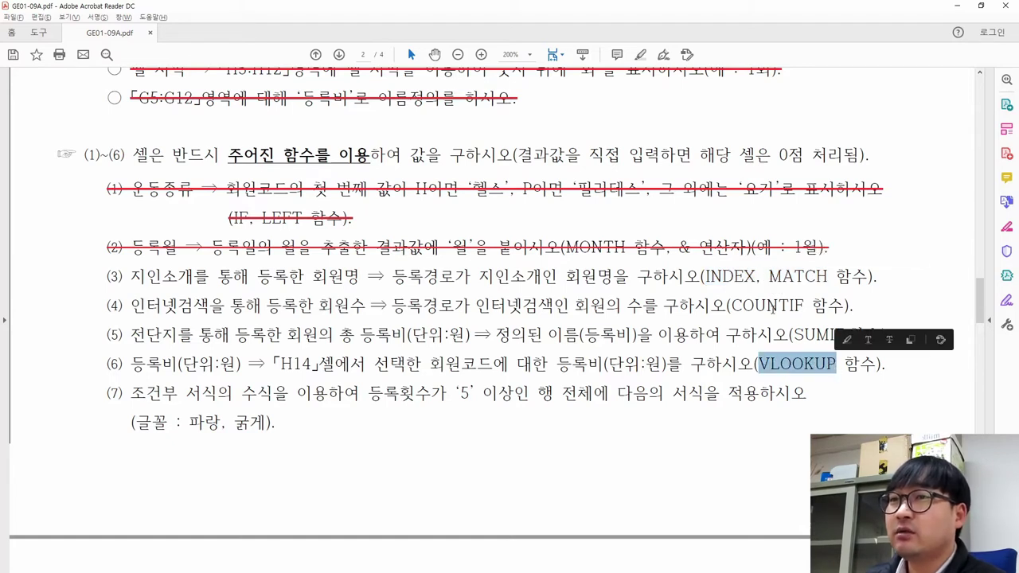
{"action": "left_click_drag", "start_coordinate": [708, 276], "coordinate": [818, 288]}
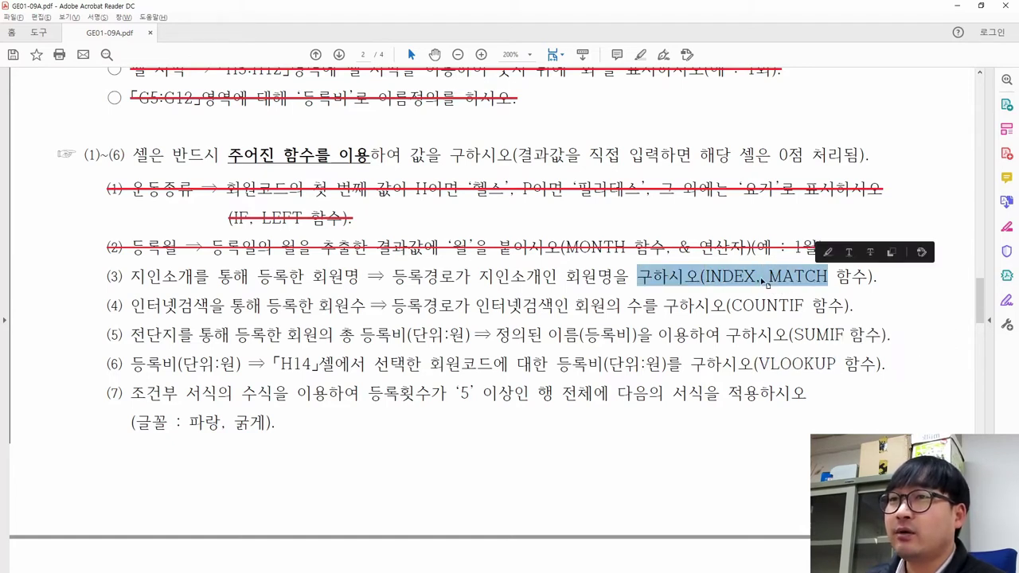
{"action": "left_click", "coordinate": [761, 276]}
{"action": "left_click_drag", "start_coordinate": [706, 276], "coordinate": [818, 290]}
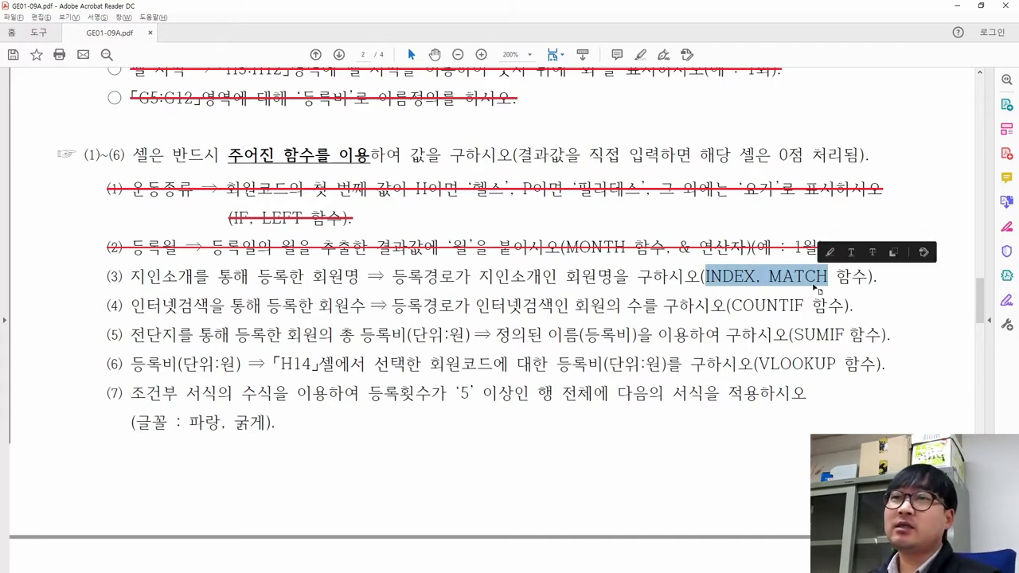
{"action": "left_click", "coordinate": [769, 280]}
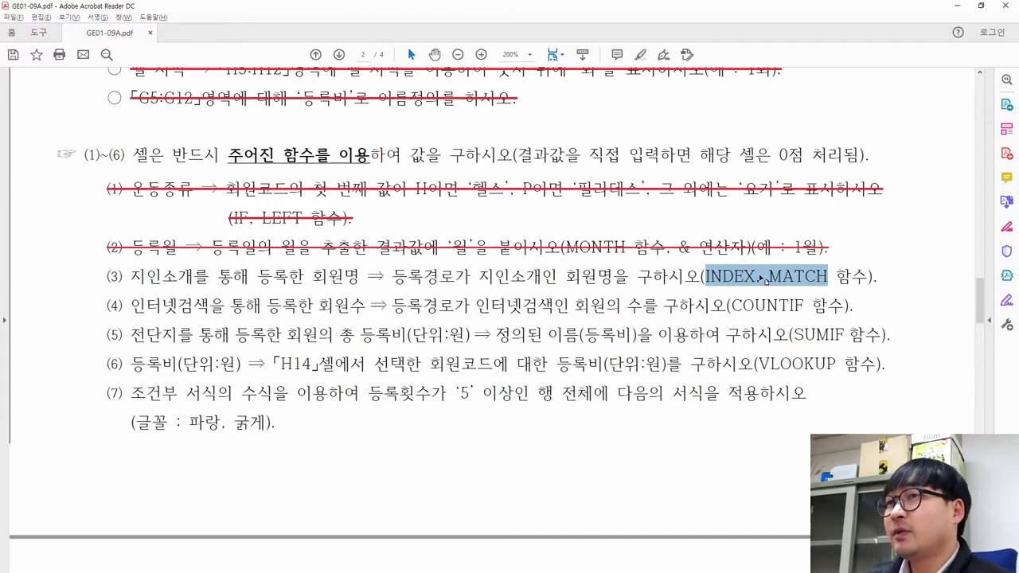
- Switch to Excel, start an INDEX formula in cell E16 and open its function arguments using the array,row_num,column_num form
{"action": "key", "text": "alt+Tab"}
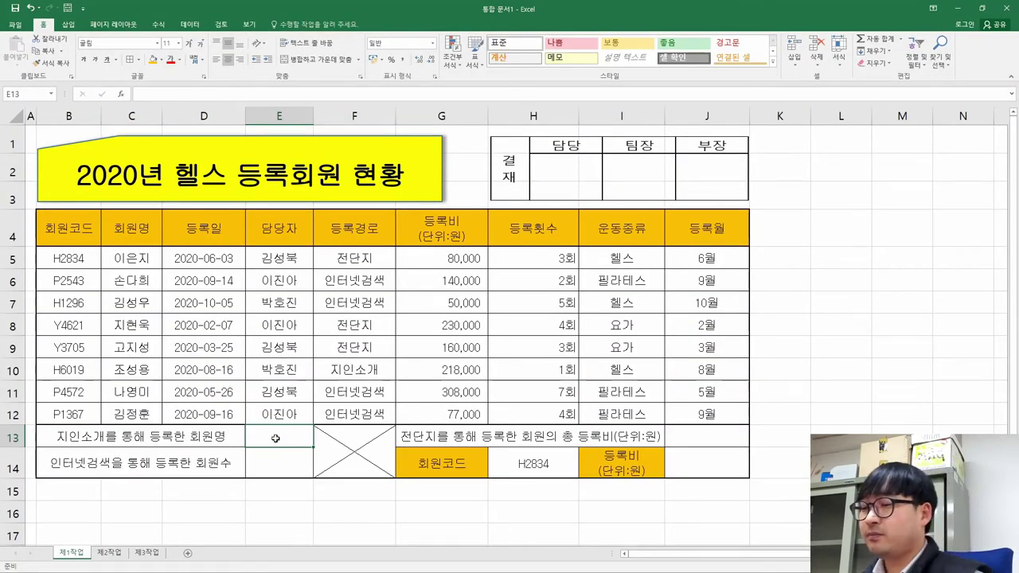
{"action": "scroll", "coordinate": [279, 436], "scroll_direction": "down", "scroll_amount": 1}
{"action": "scroll", "coordinate": [285, 431], "scroll_direction": "down", "scroll_amount": 1}
{"action": "left_click", "coordinate": [271, 347]}
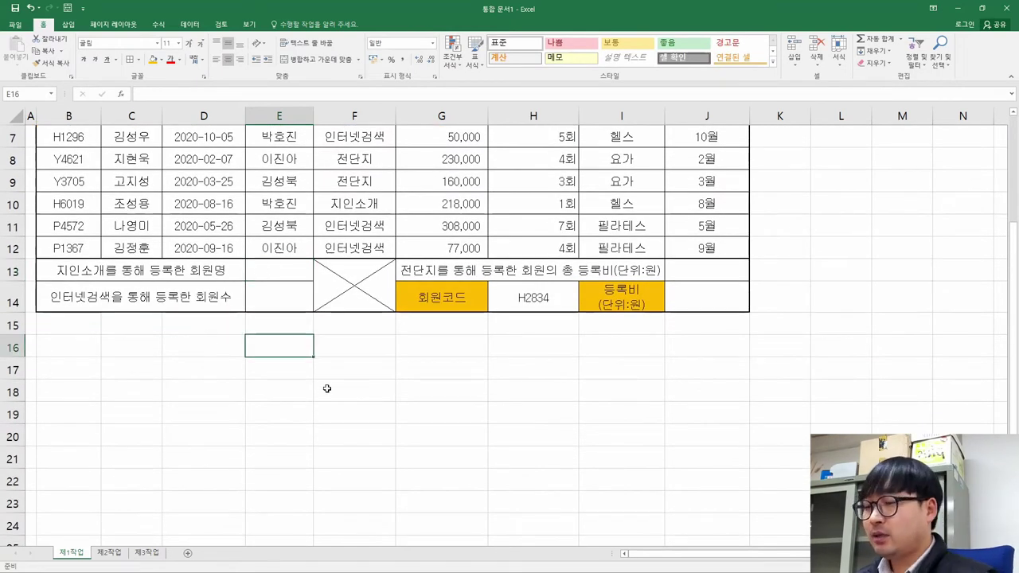
{"action": "type", "text": "="}
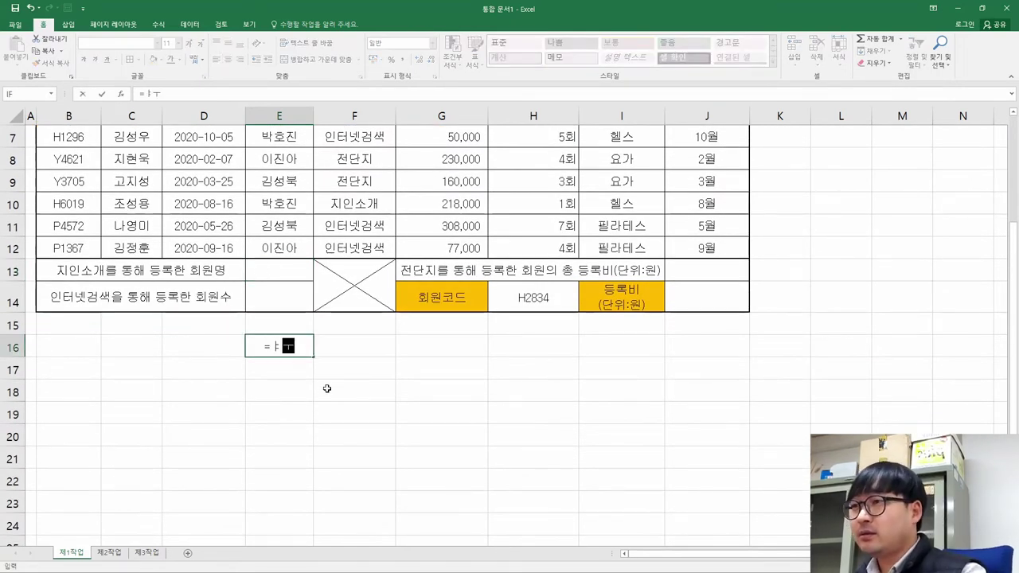
{"action": "type", "text": "ind"}
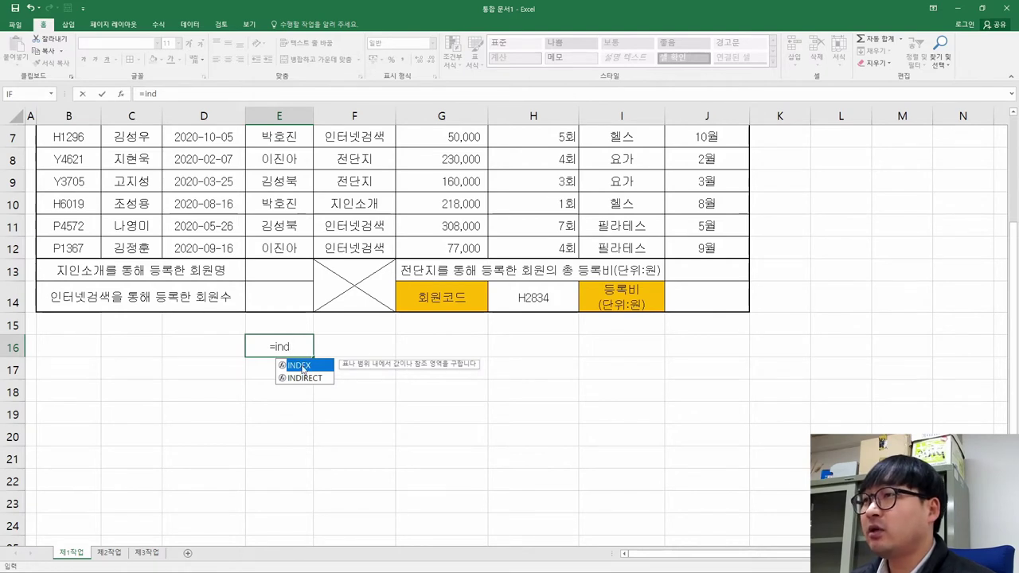
{"action": "double_click", "coordinate": [303, 366]}
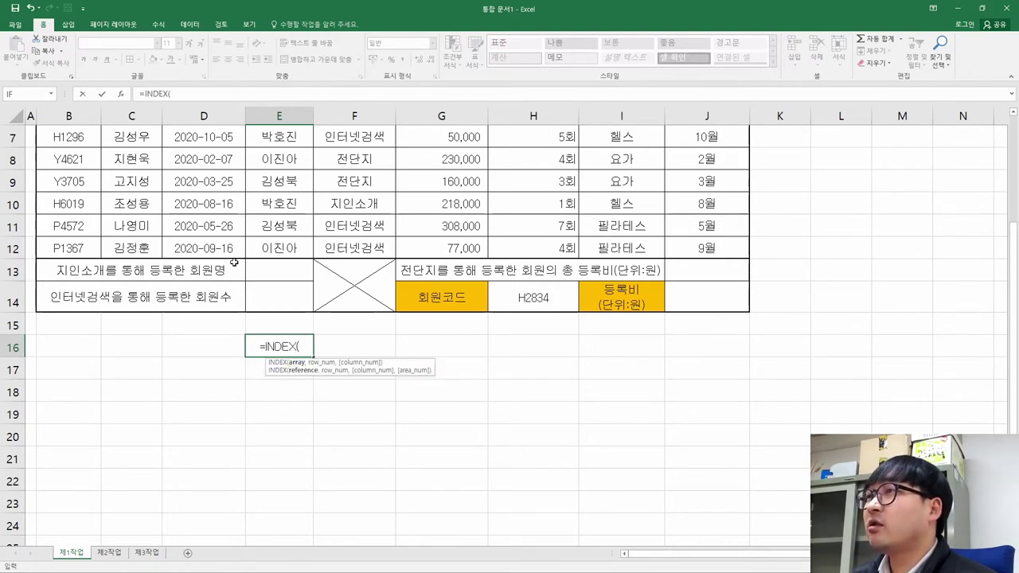
{"action": "left_click", "coordinate": [120, 95]}
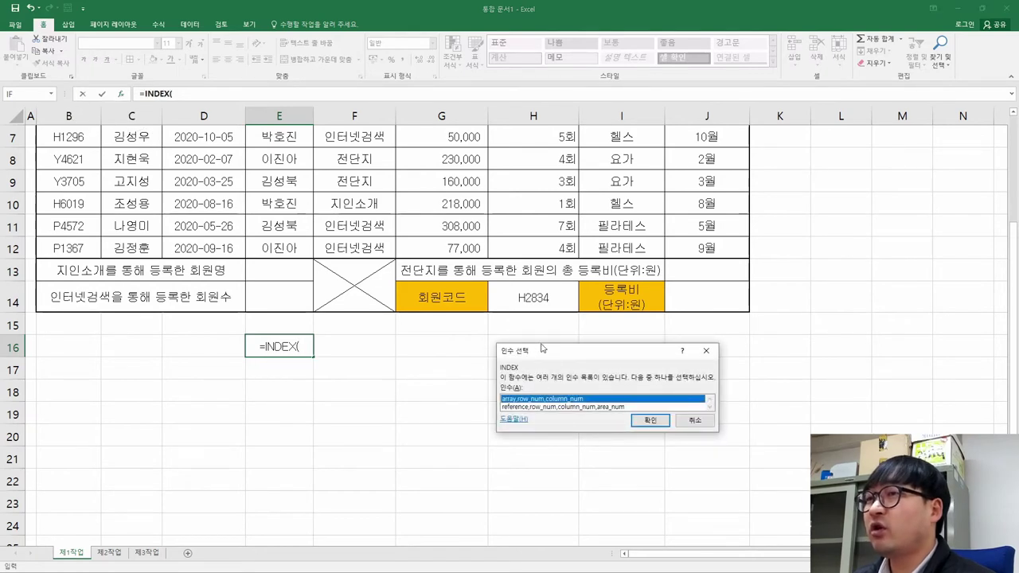
{"action": "left_click", "coordinate": [648, 421]}
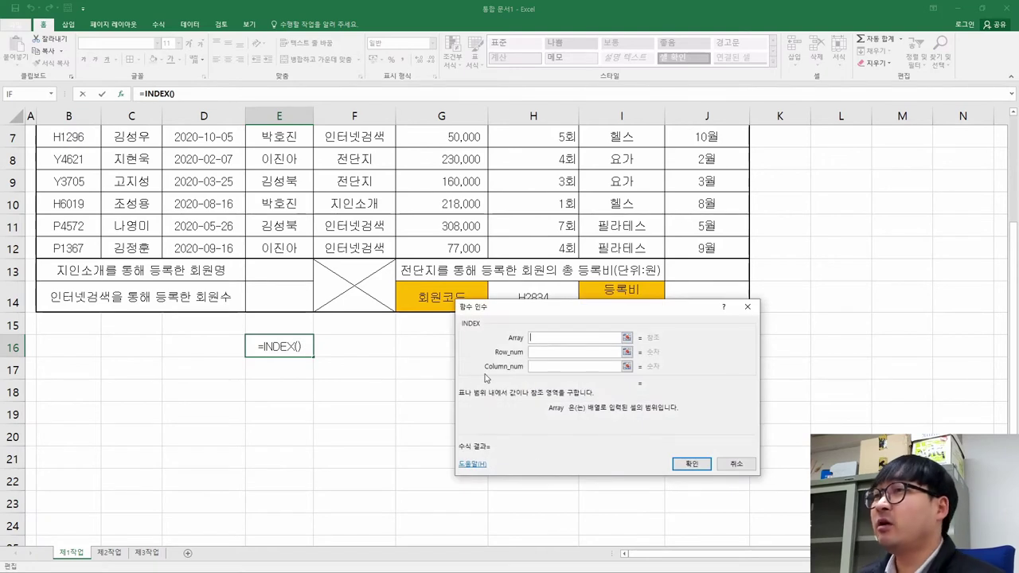
{"action": "left_click_drag", "start_coordinate": [555, 315], "coordinate": [455, 285]}
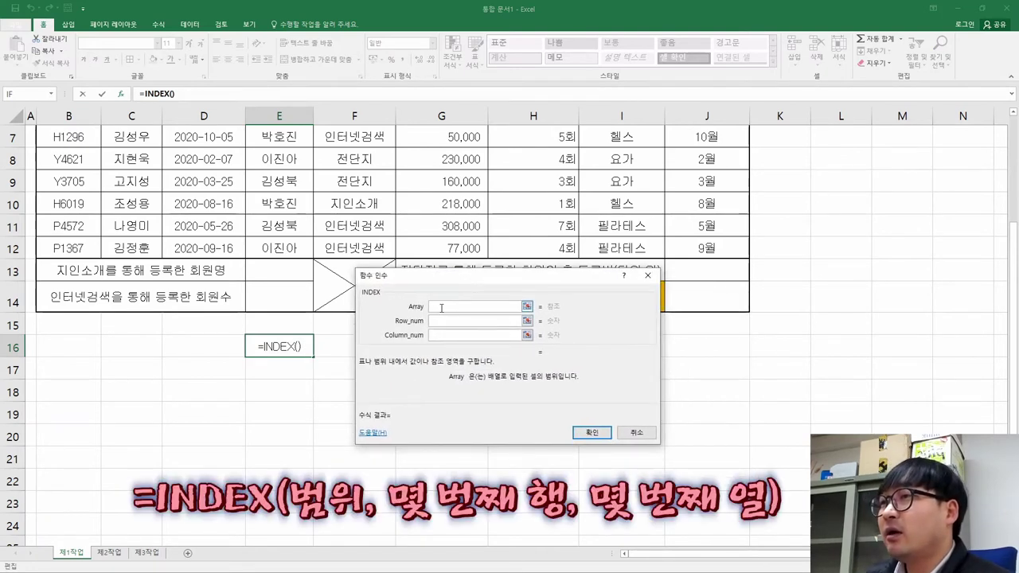
{"action": "left_click", "coordinate": [557, 386]}
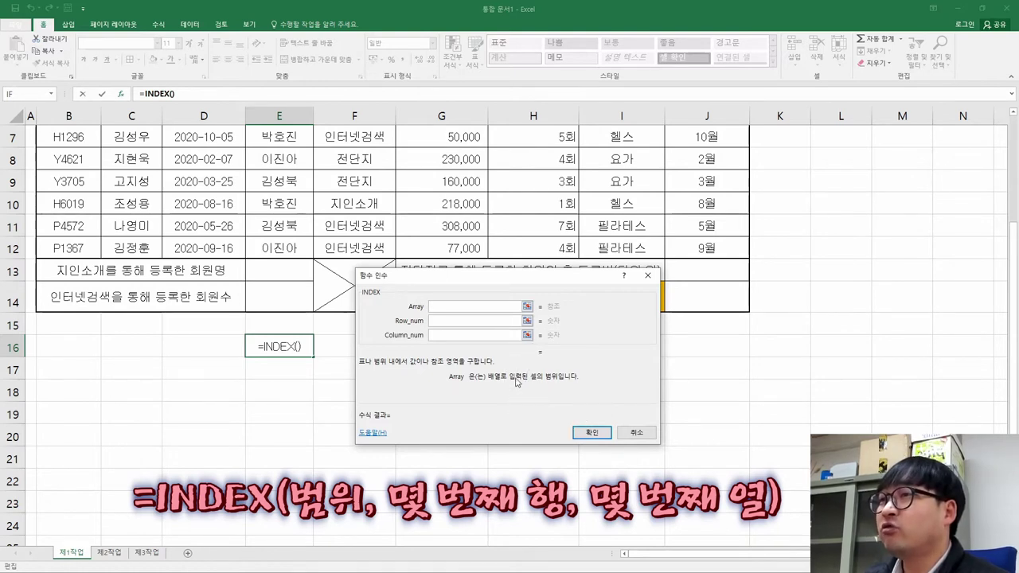
{"action": "left_click", "coordinate": [455, 325]}
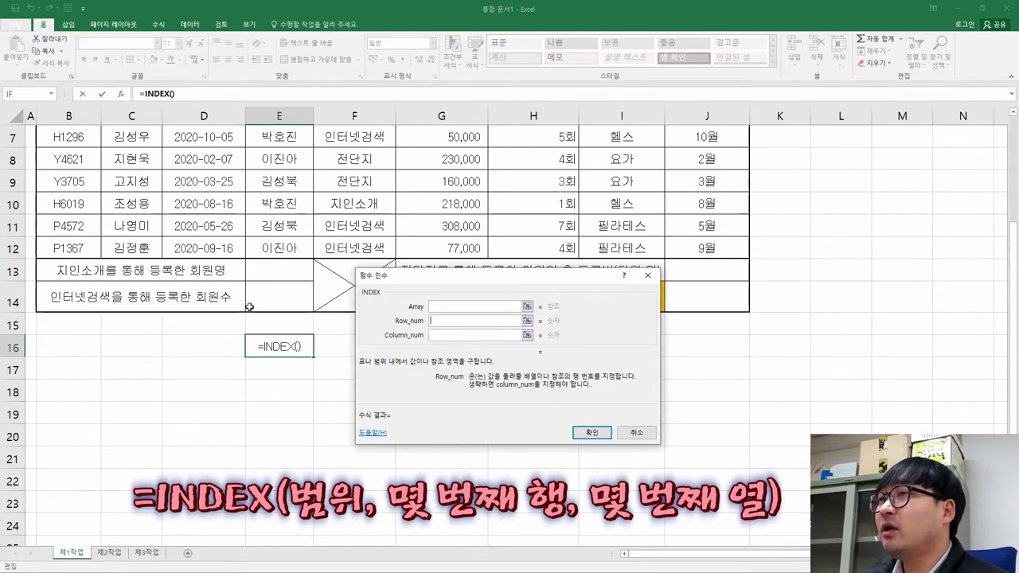
{"action": "left_click_drag", "start_coordinate": [139, 140], "coordinate": [147, 240]}
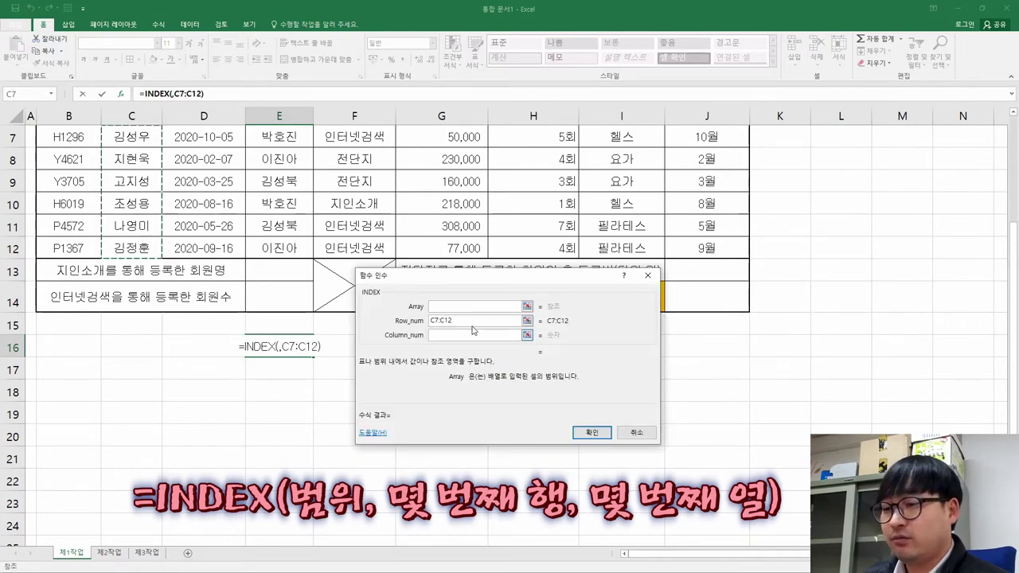
{"action": "key", "text": "BackSpace"}
{"action": "key", "text": "BackSpace"}
{"action": "key", "text": "BackSpace"}
{"action": "key", "text": "BackSpace"}
{"action": "key", "text": "BackSpace"}
{"action": "key", "text": "BackSpace"}
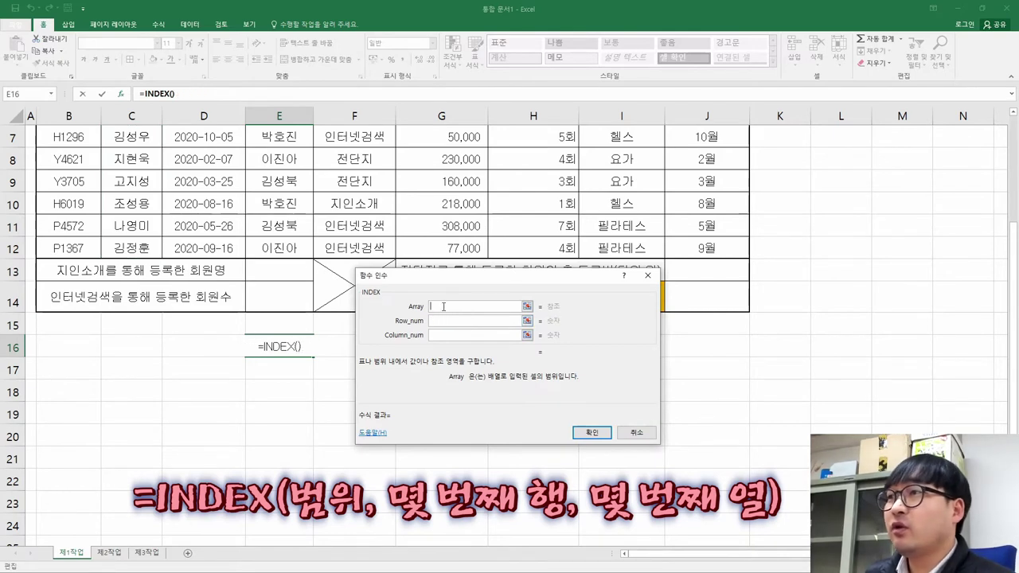
- Set the INDEX function's Array to C8:C12 and its Row_num to 2
{"action": "left_click_drag", "start_coordinate": [142, 157], "coordinate": [149, 245]}
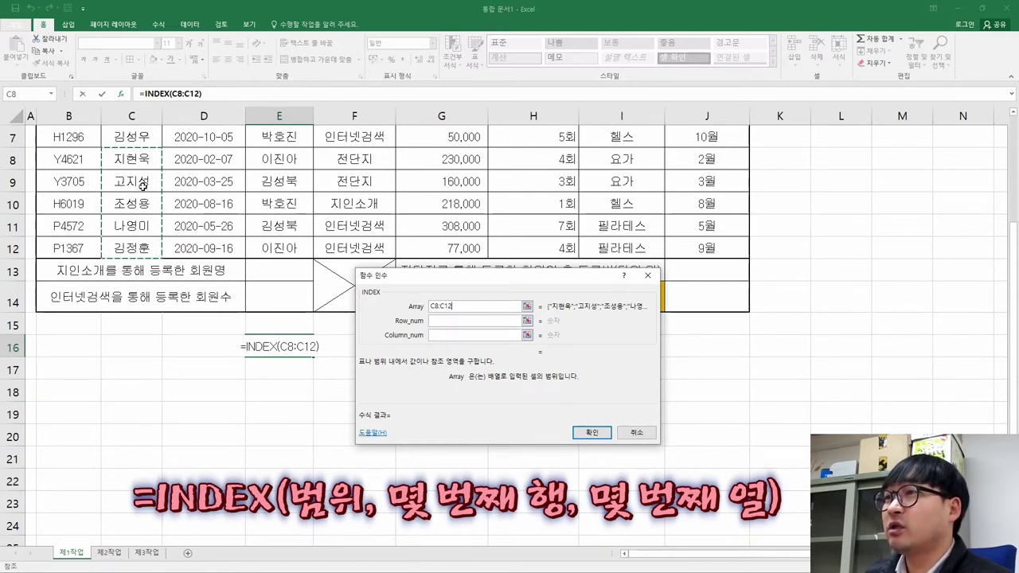
{"action": "left_click", "coordinate": [447, 323]}
{"action": "type", "text": "2"}
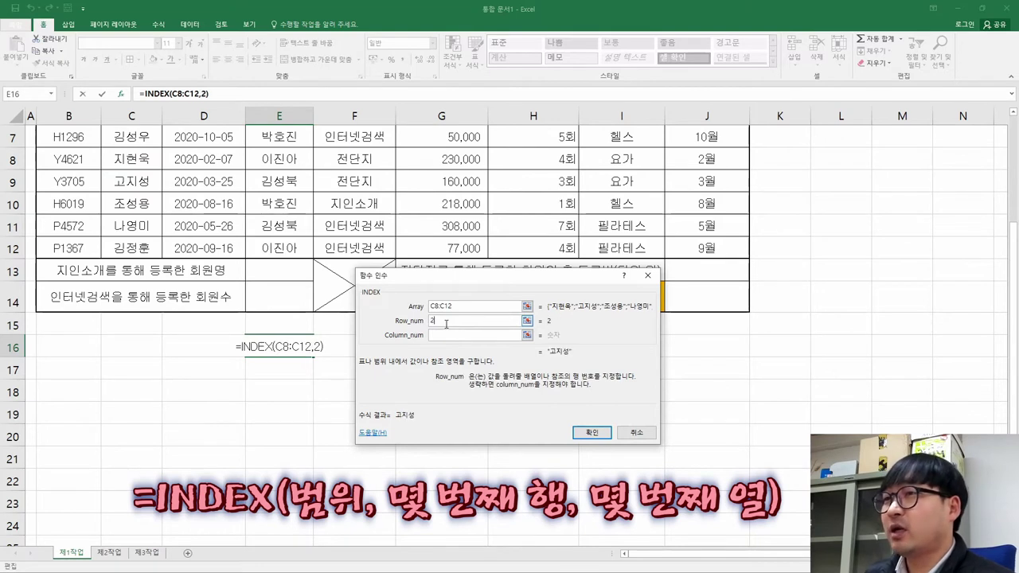
{"action": "left_click", "coordinate": [561, 362]}
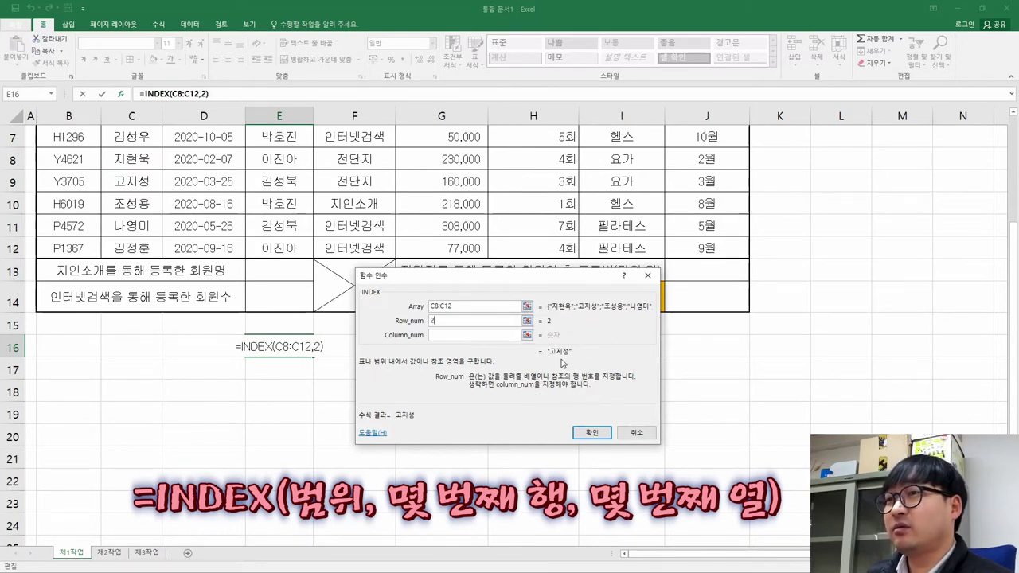
- Change the INDEX function's Row_num to 3
{"action": "key", "text": "BackSpace"}
{"action": "type", "text": "3"}
{"action": "left_click", "coordinate": [563, 364]}
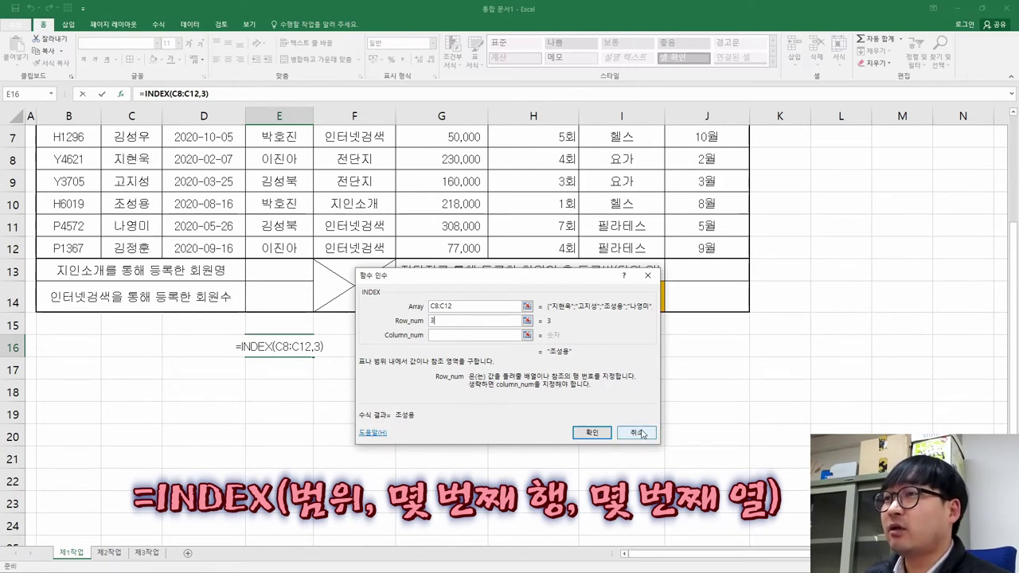
- Discard the trial INDEX formula and switch to the PDF to check the MATCH function required for task (3)
{"action": "left_click", "coordinate": [636, 432]}
{"action": "key", "text": "alt+Tab"}
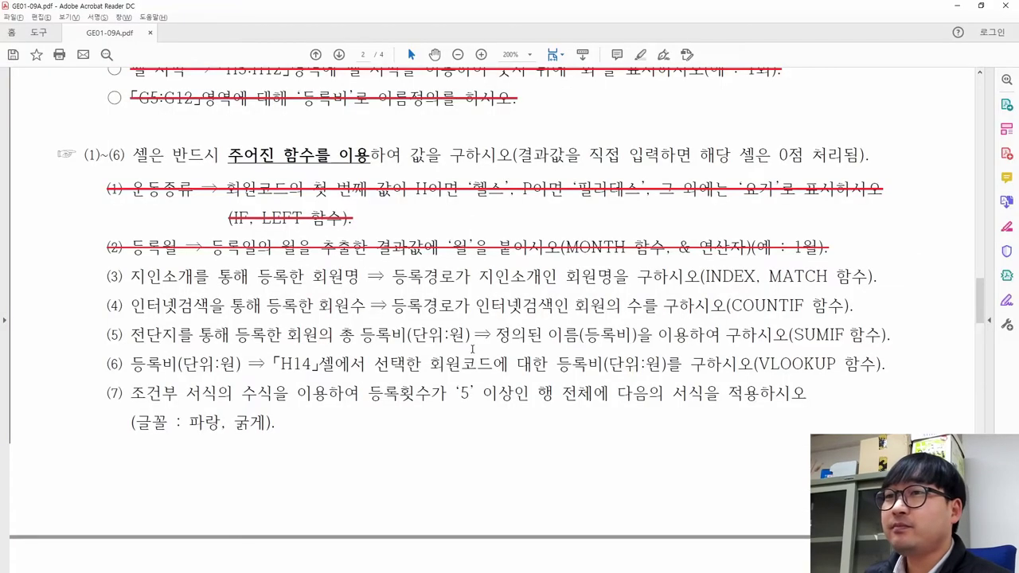
{"action": "left_click_drag", "start_coordinate": [769, 278], "coordinate": [833, 280]}
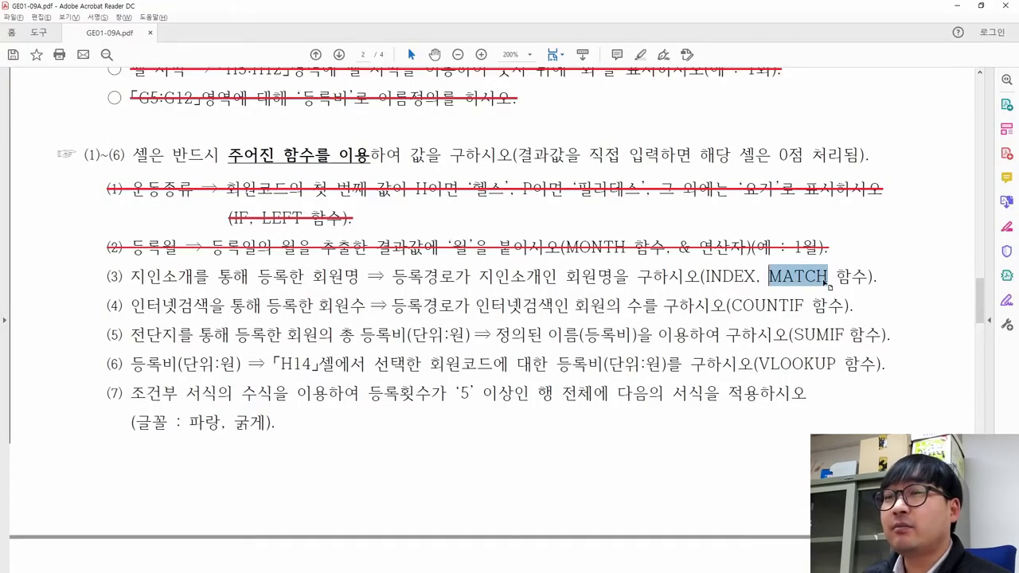
- Switch to Excel and try a MATCH formula in cell E16 with Lookup_value C10 and Lookup_array C8:C12, discarding it without applying
{"action": "key", "text": "alt+Tab"}
{"action": "type", "text": "=ma"}
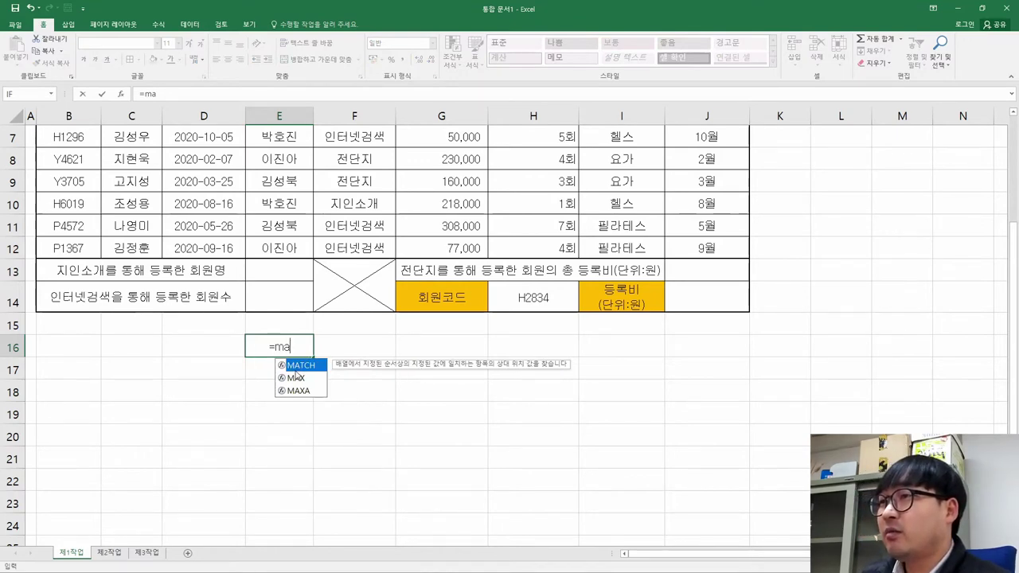
{"action": "double_click", "coordinate": [299, 367]}
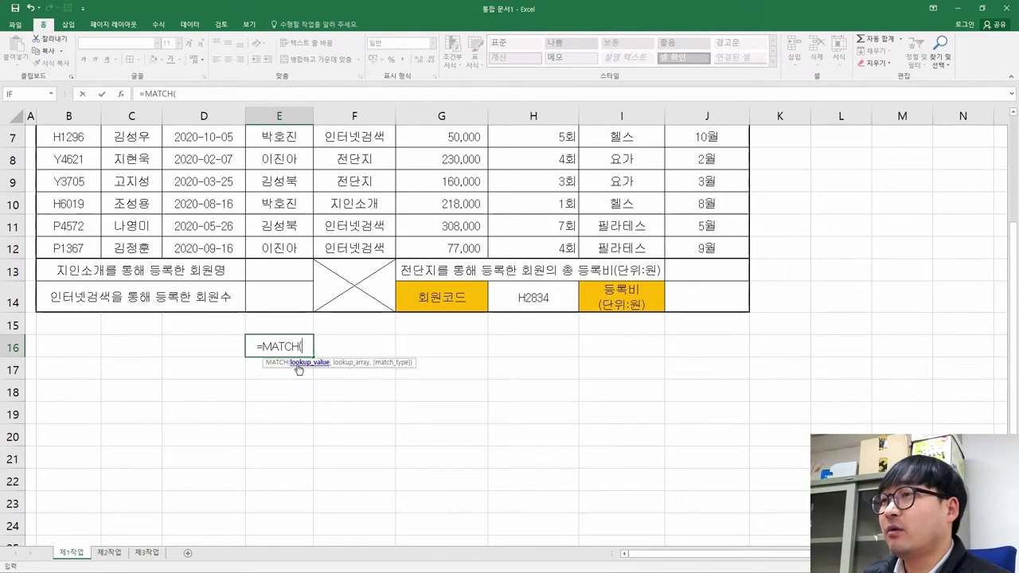
{"action": "left_click", "coordinate": [121, 94]}
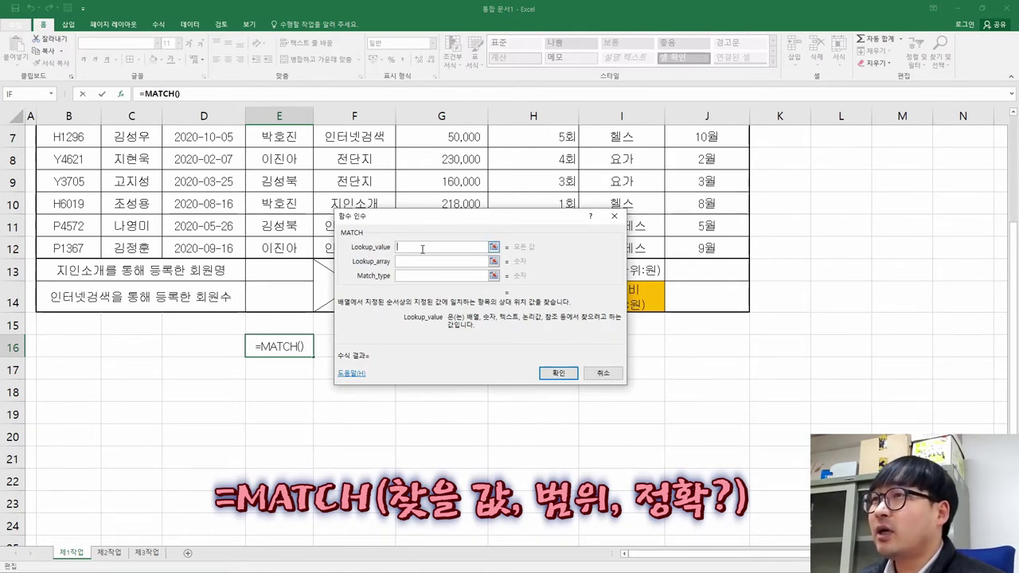
{"action": "left_click", "coordinate": [129, 205]}
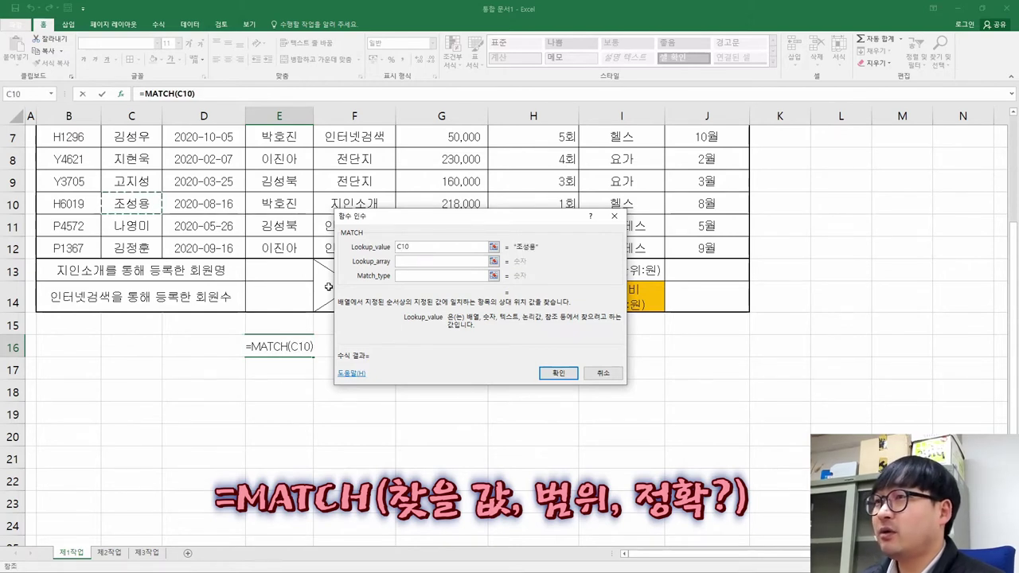
{"action": "left_click", "coordinate": [414, 261]}
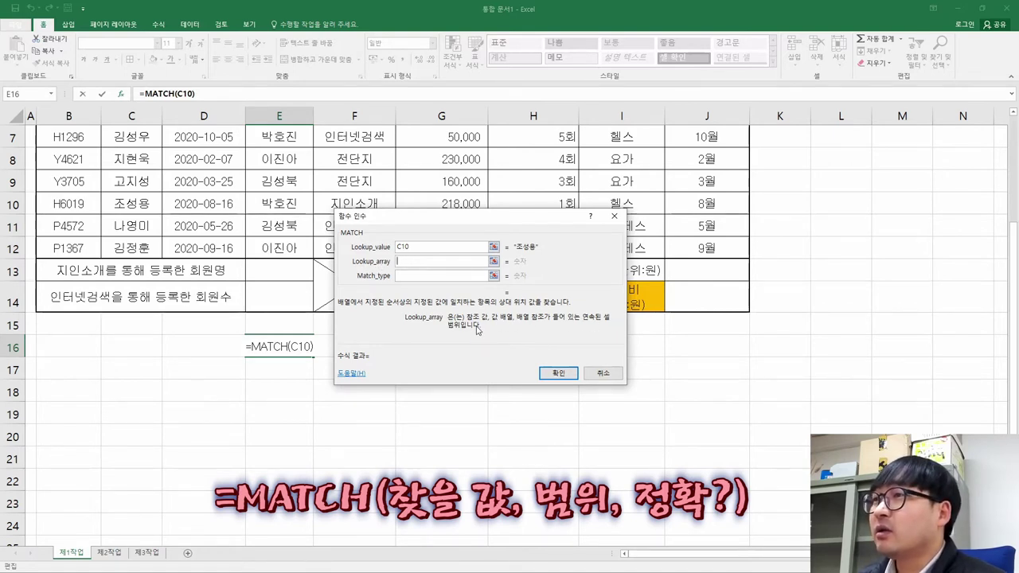
{"action": "left_click_drag", "start_coordinate": [132, 159], "coordinate": [143, 244]}
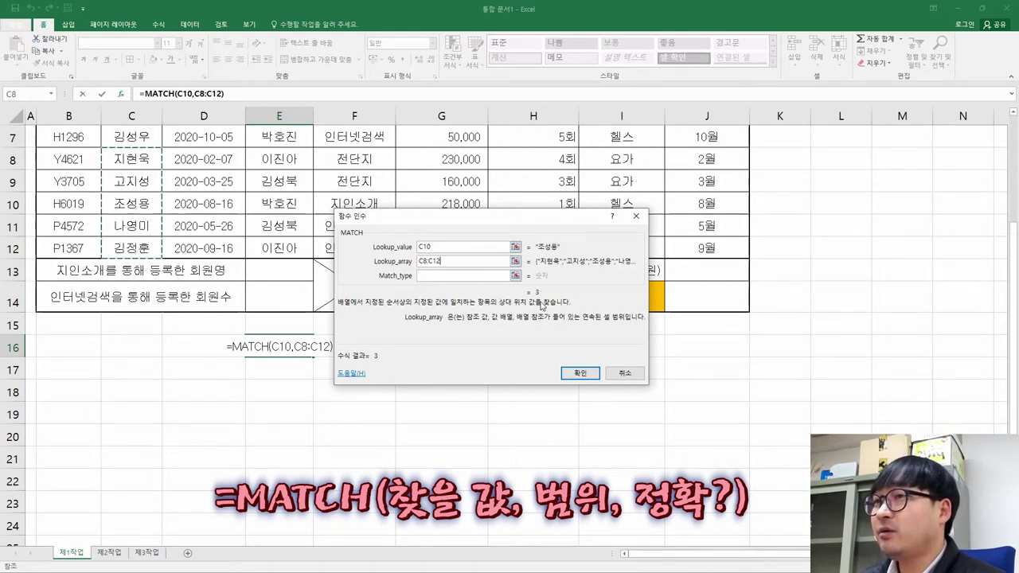
{"action": "left_click", "coordinate": [625, 373]}
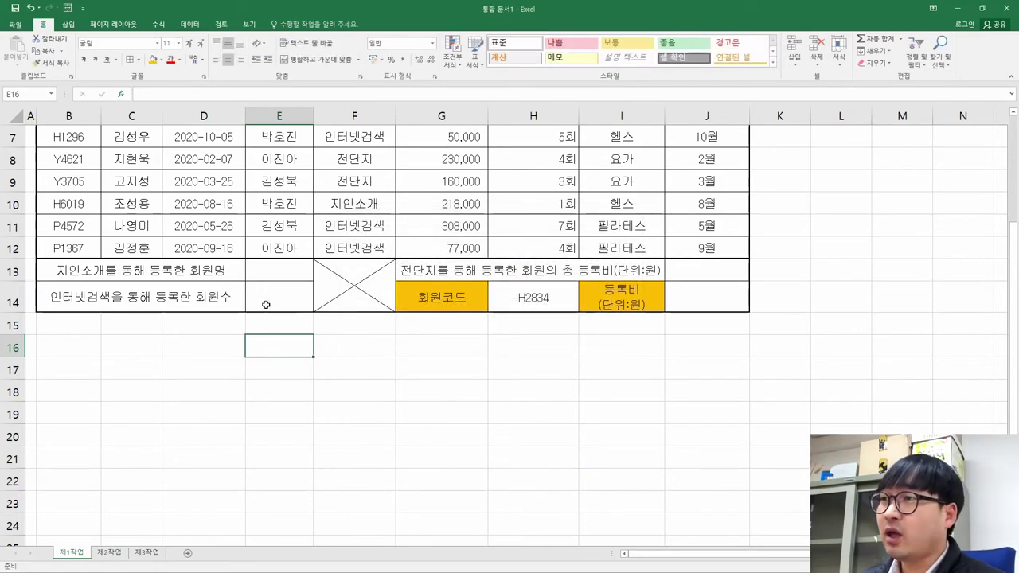
- Examine the 지인소개 entry in cell F10 and the 회원명 range C5:C12 in the member table
{"action": "left_click", "coordinate": [270, 274]}
{"action": "scroll", "coordinate": [257, 282], "scroll_direction": "up", "scroll_amount": 2}
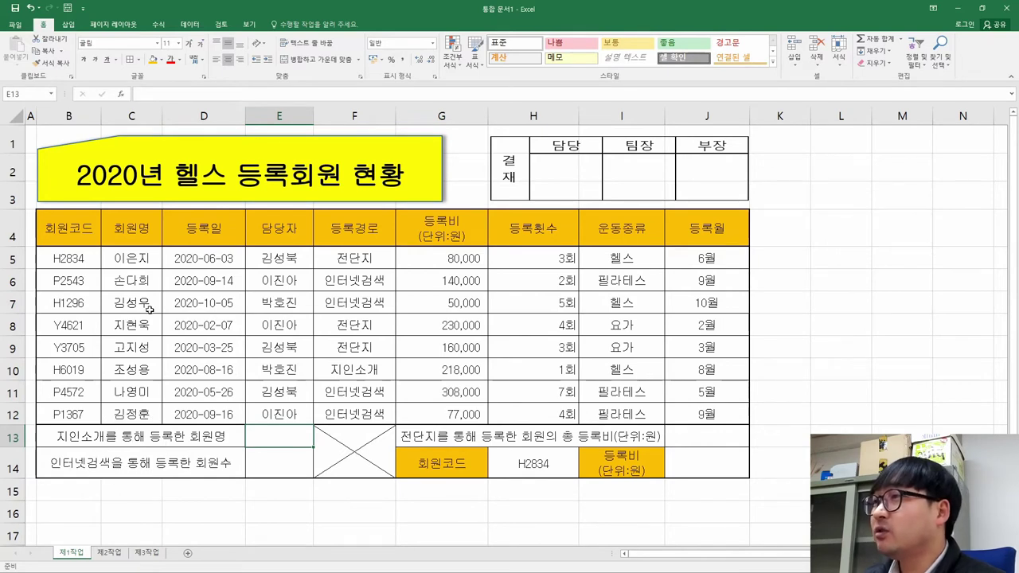
{"action": "left_click", "coordinate": [359, 373]}
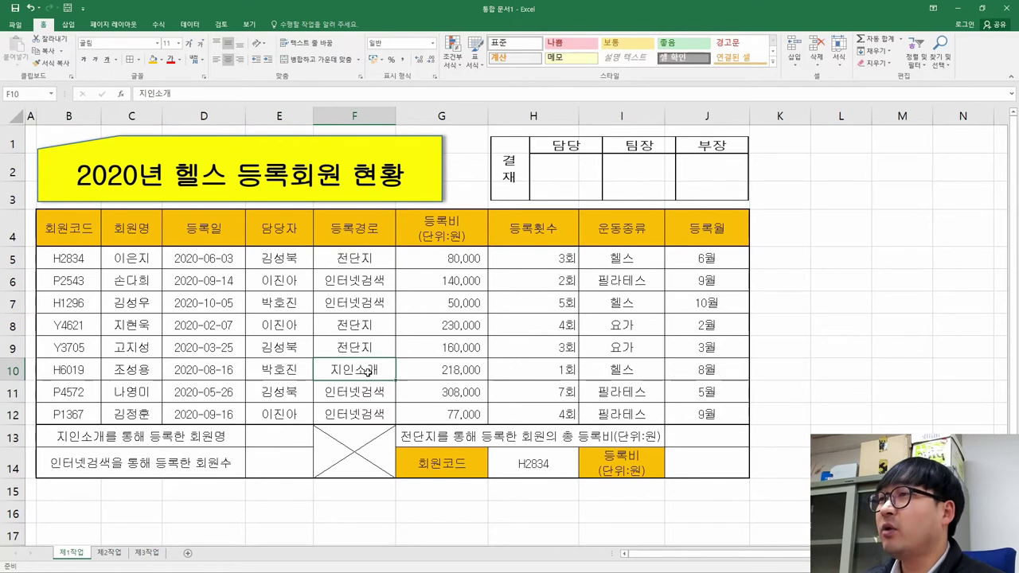
{"action": "left_click_drag", "start_coordinate": [127, 260], "coordinate": [143, 410]}
- Start an INDEX formula in cell E13 using the array,row_num,column_num form and set its Array to C5:C12
{"action": "left_click", "coordinate": [273, 438]}
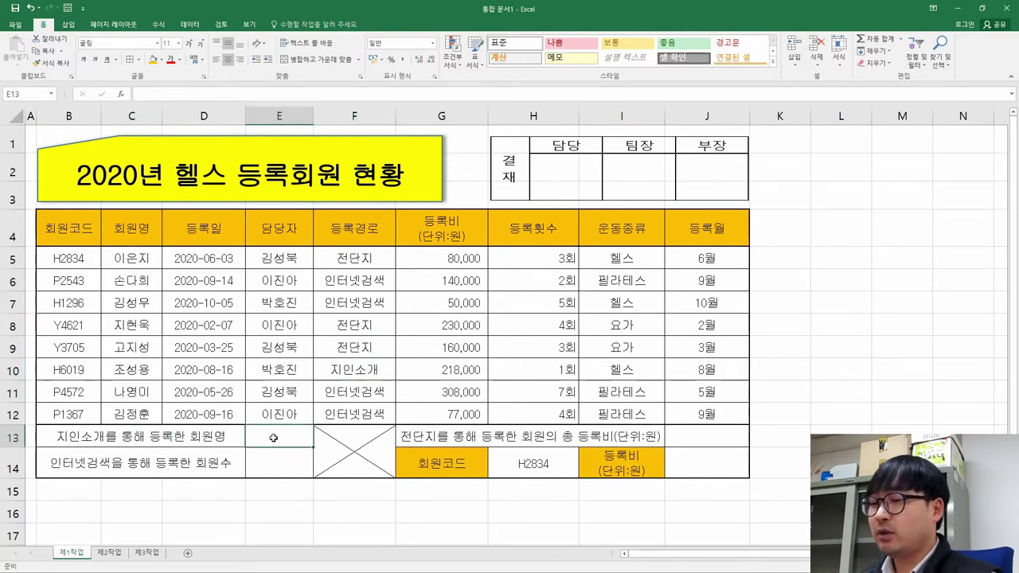
{"action": "type", "text": "="}
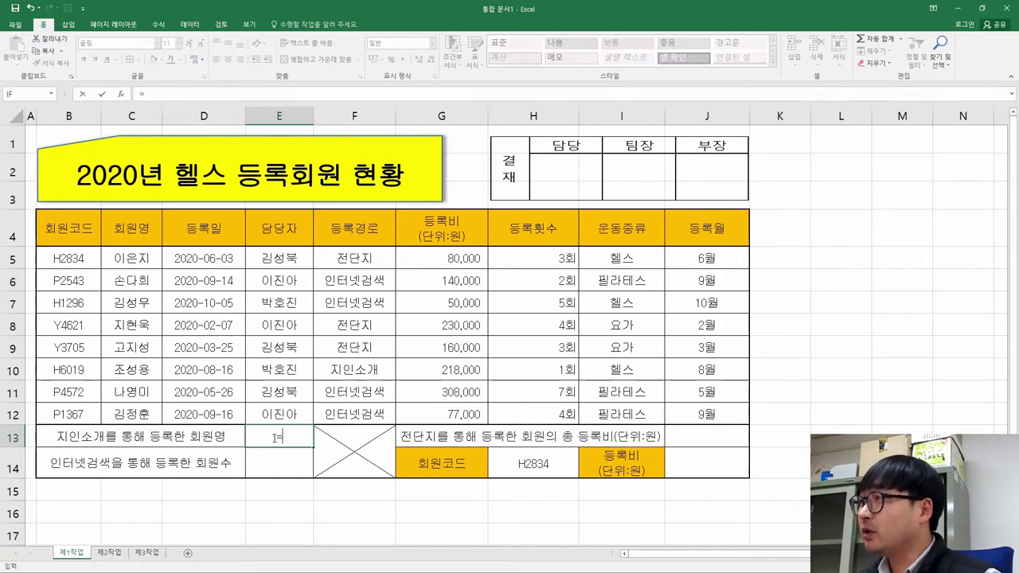
{"action": "key", "text": "alt+Tab"}
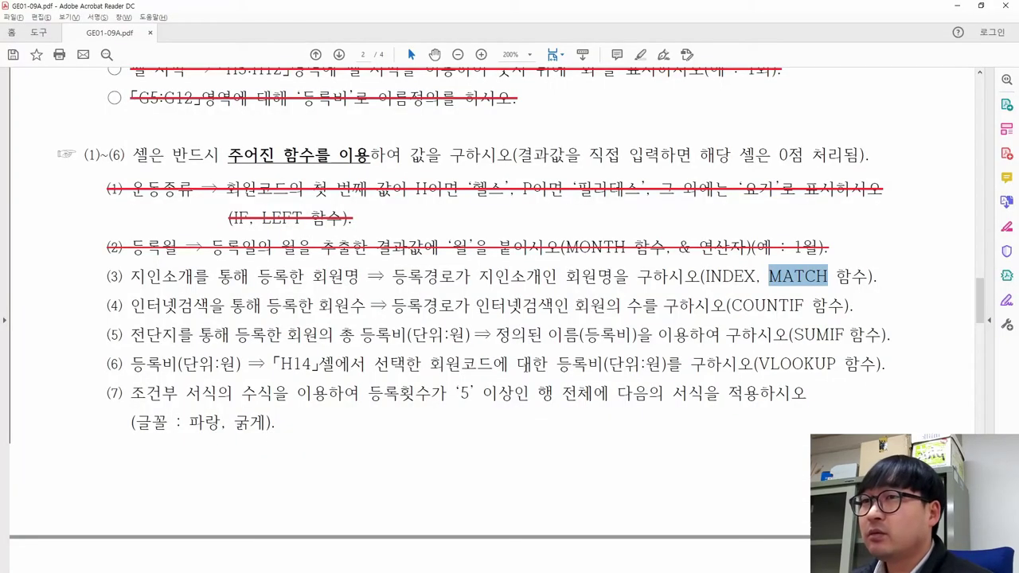
{"action": "key", "text": "alt+Tab"}
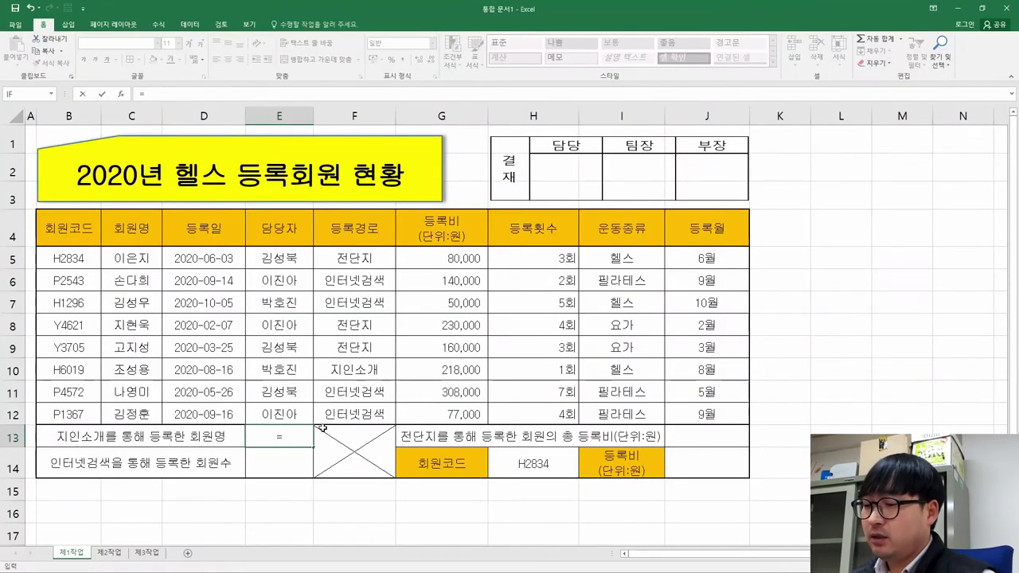
{"action": "type", "text": "in"}
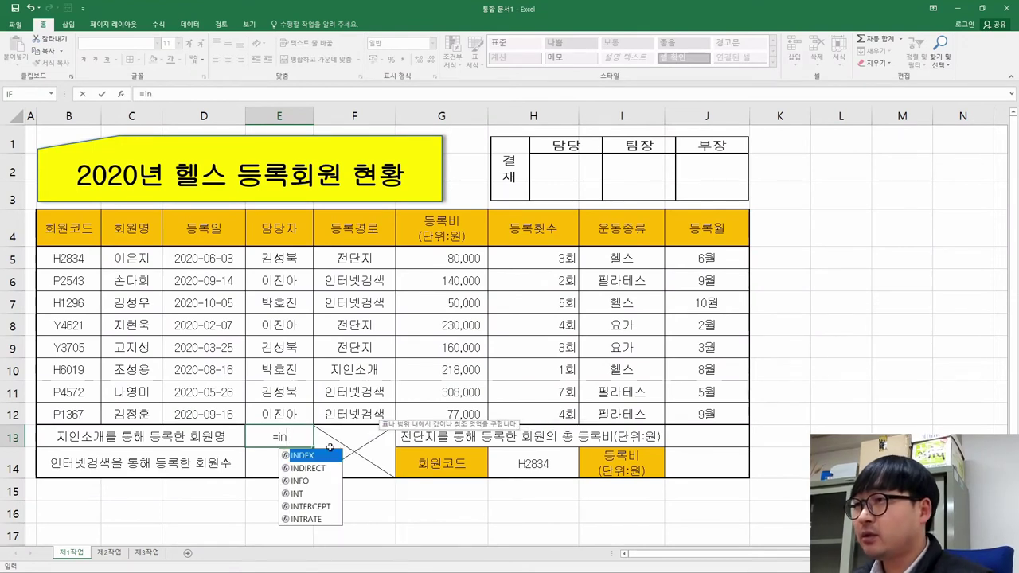
{"action": "key", "text": "Tab"}
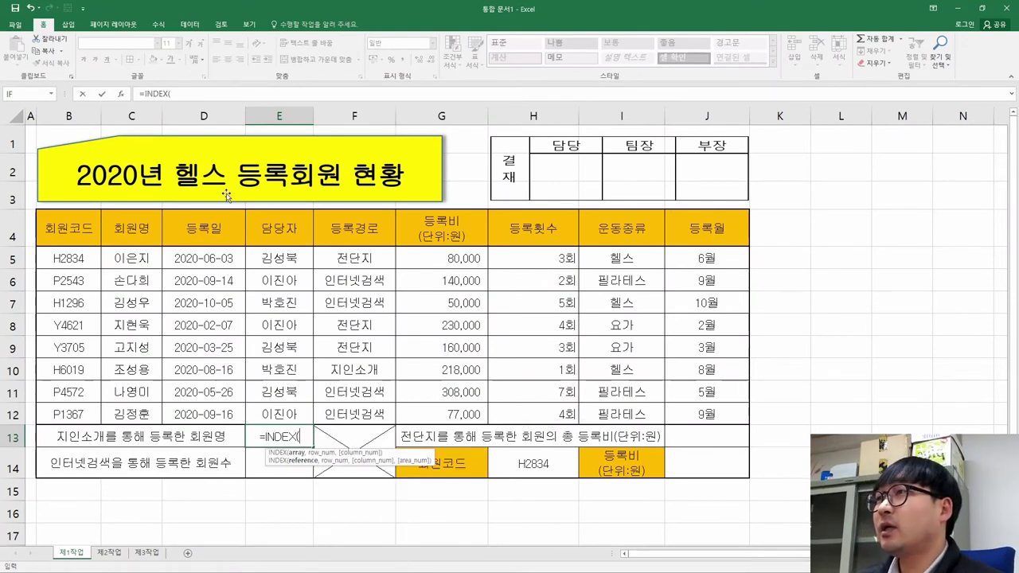
{"action": "left_click", "coordinate": [120, 94]}
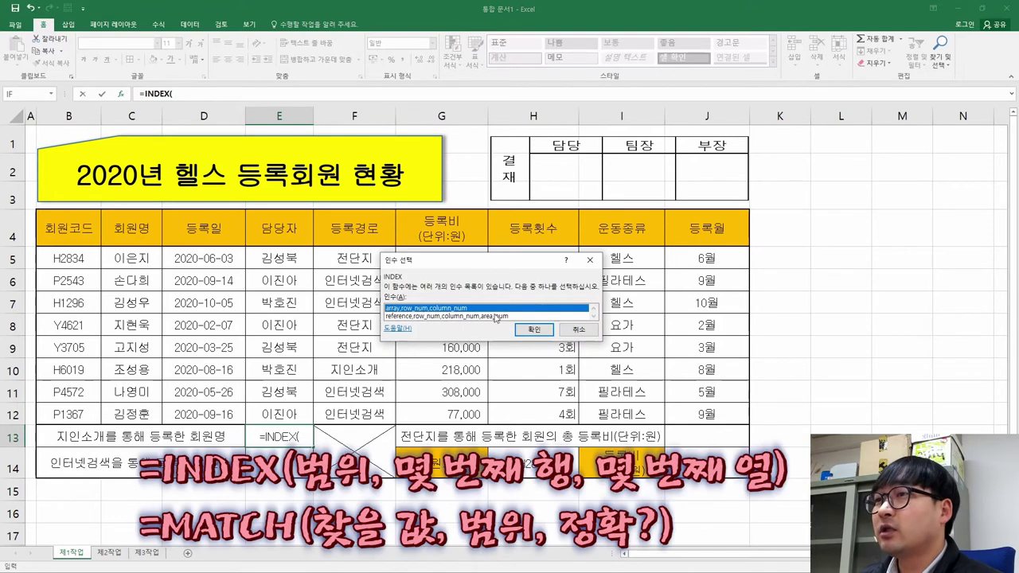
{"action": "left_click", "coordinate": [533, 332]}
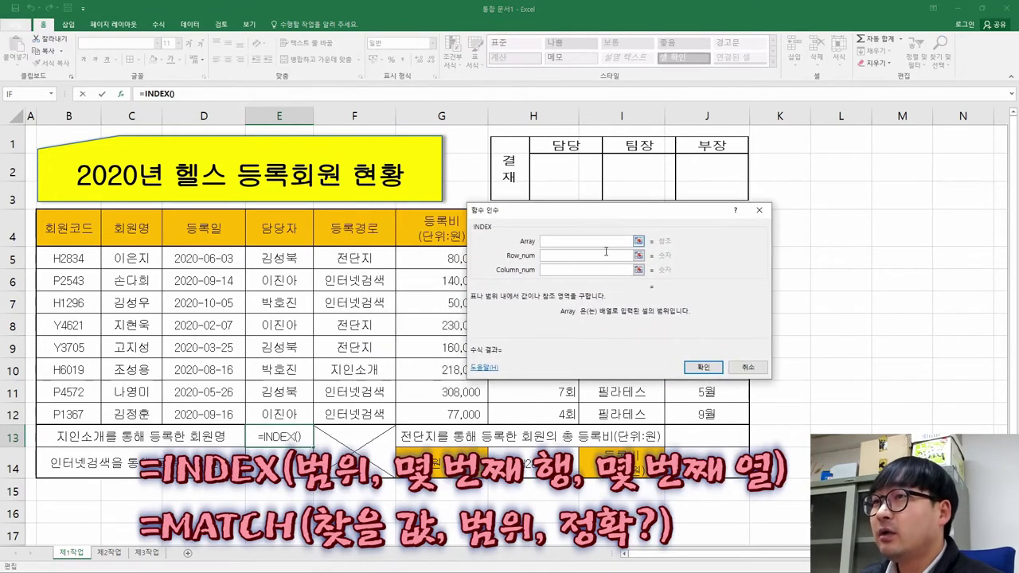
{"action": "left_click_drag", "start_coordinate": [136, 259], "coordinate": [148, 413]}
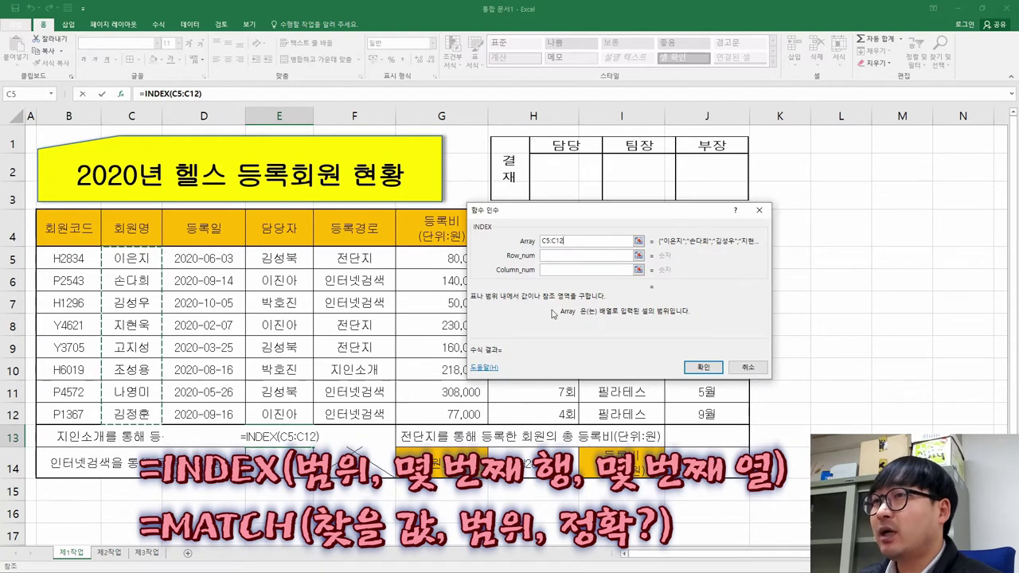
{"action": "left_click", "coordinate": [561, 256]}
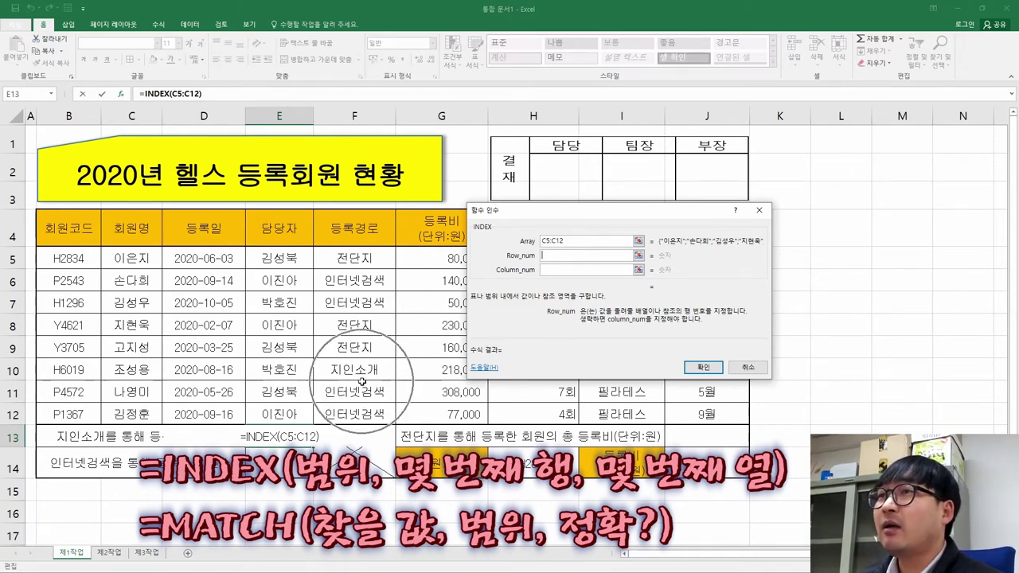
{"action": "type", "text": "mat"}
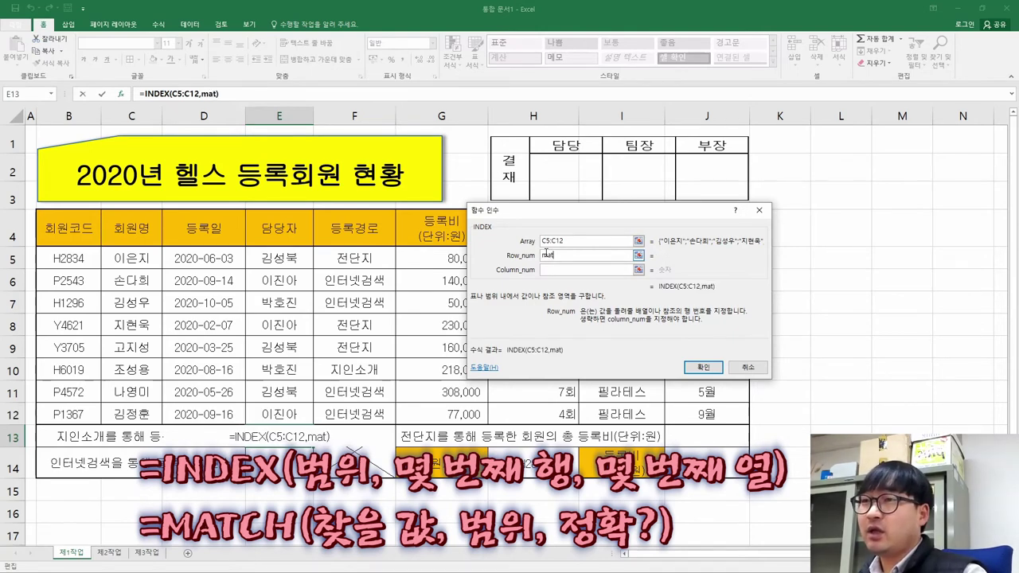
{"action": "key", "text": "BackSpace"}
{"action": "key", "text": "BackSpace"}
{"action": "key", "text": "BackSpace"}
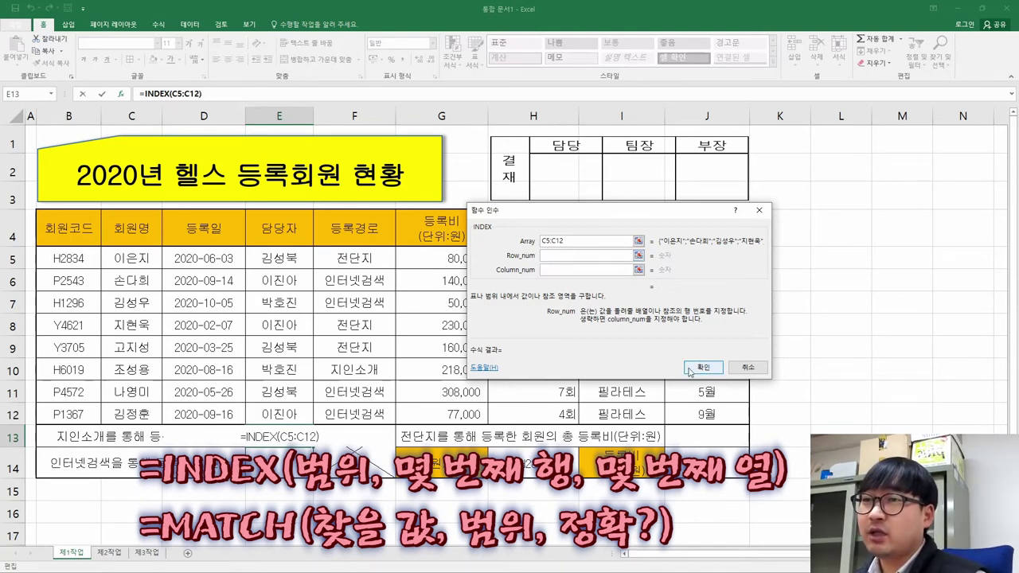
- Return to editing the E13 formula, nest a MATCH function as INDEX's row argument and open the MATCH function's arguments
{"action": "left_click", "coordinate": [703, 367]}
{"action": "left_click", "coordinate": [507, 322]}
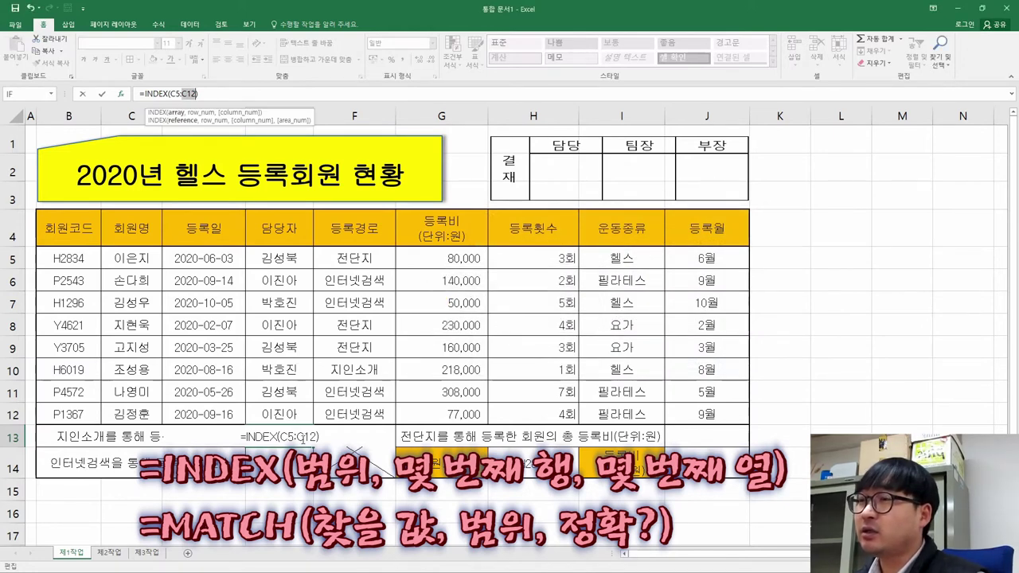
{"action": "left_click", "coordinate": [194, 93]}
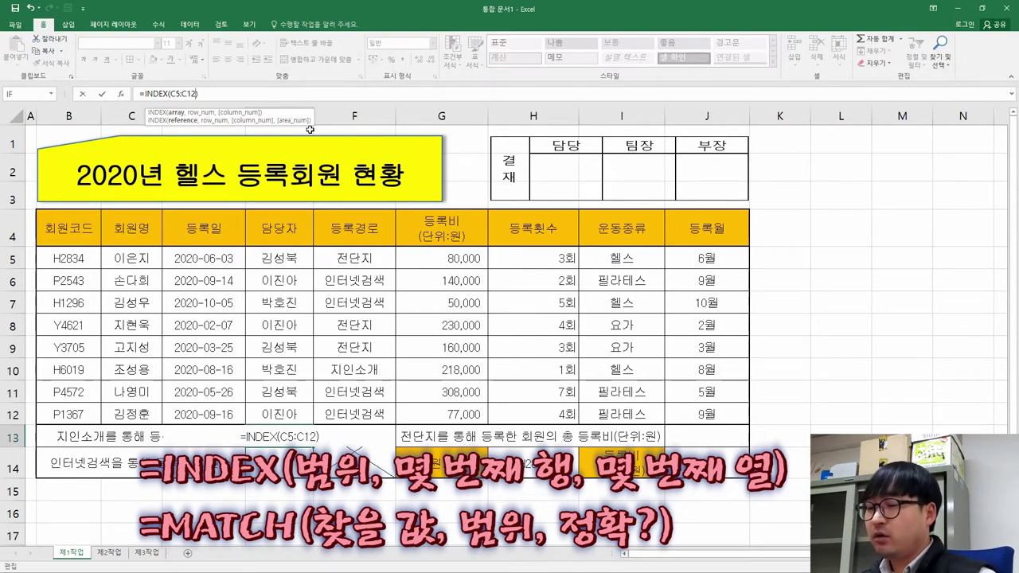
{"action": "type", "text": ","}
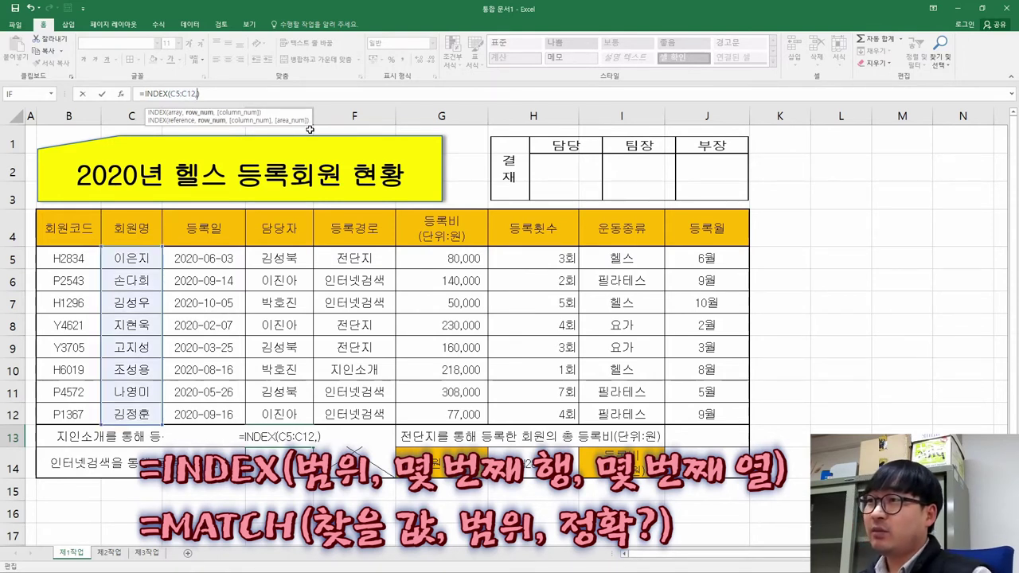
{"action": "type", "text": "m"}
{"action": "key", "text": "BackSpace"}
{"action": "type", "text": "m"}
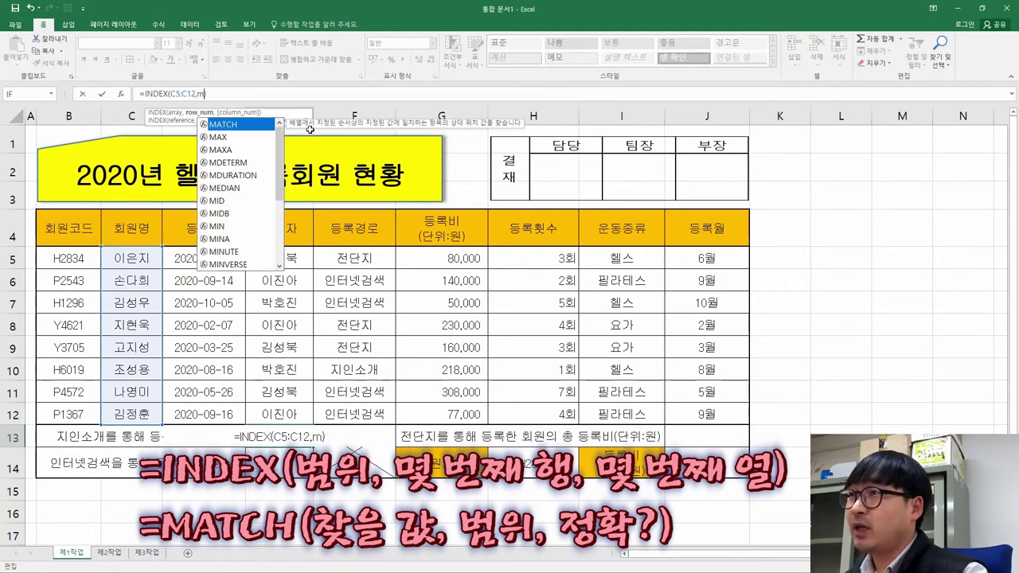
{"action": "type", "text": "a"}
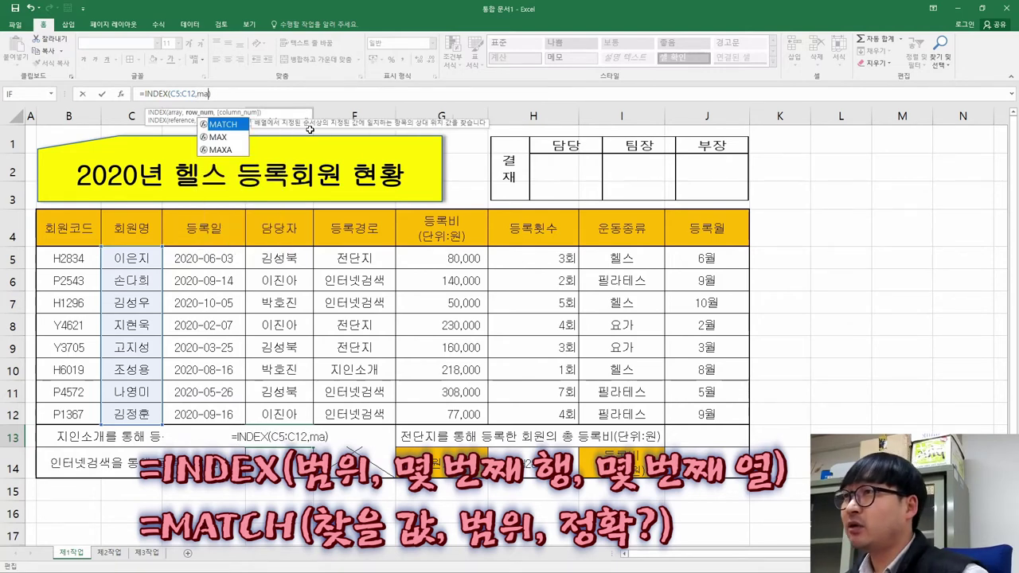
{"action": "double_click", "coordinate": [222, 125]}
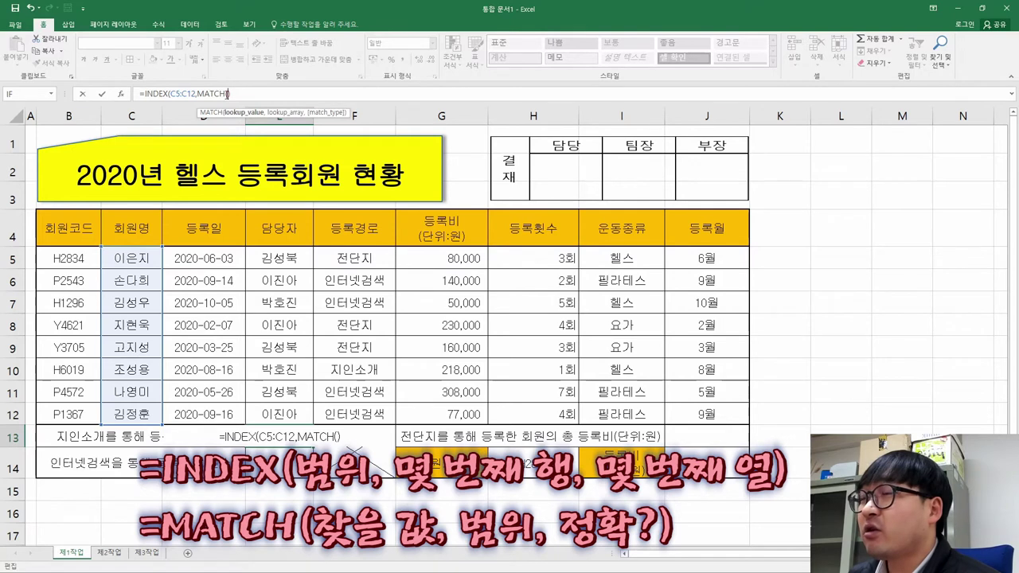
{"action": "left_click", "coordinate": [211, 93]}
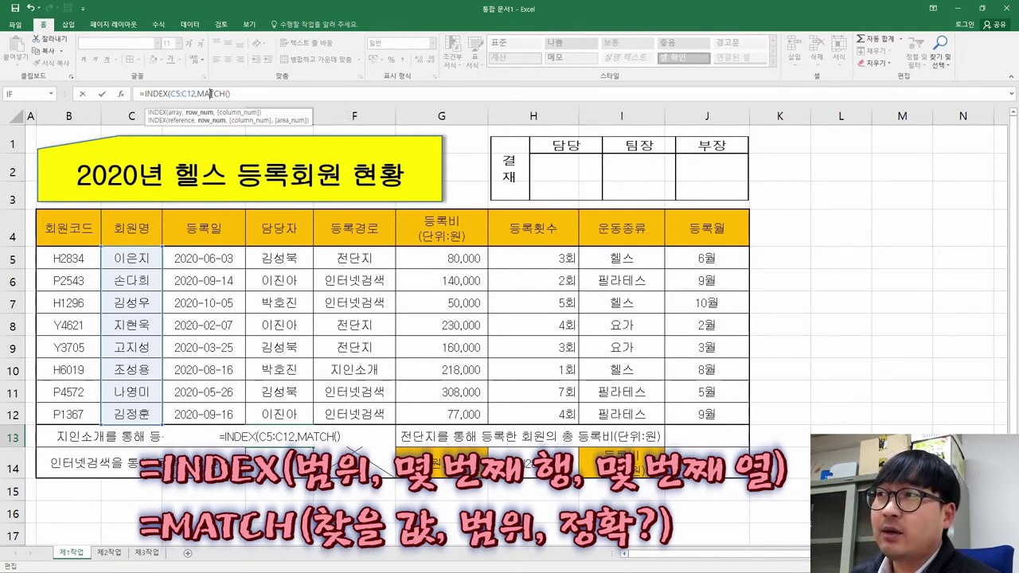
{"action": "left_click", "coordinate": [121, 94]}
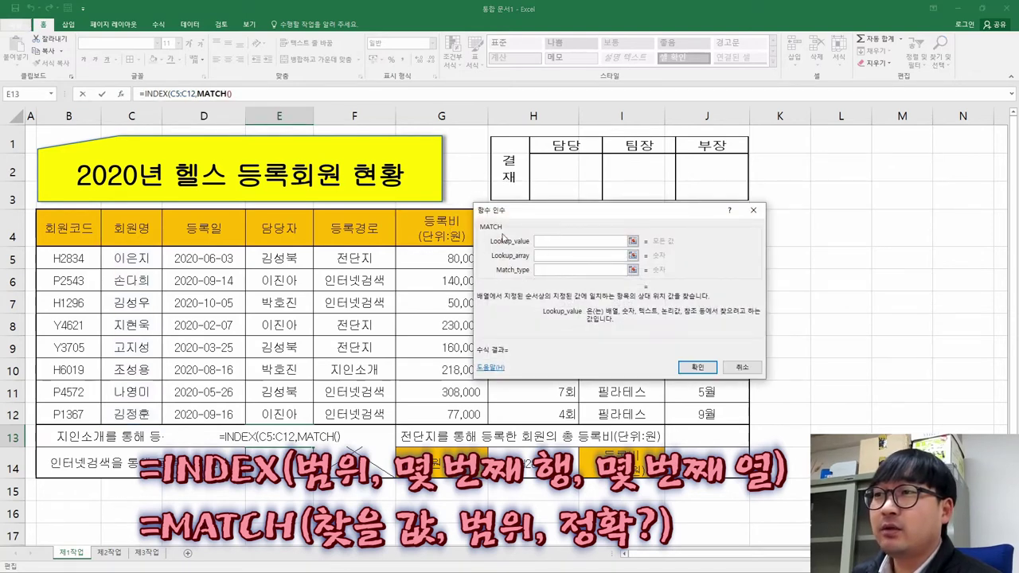
- Set the nested MATCH function's Lookup_value to "지인소개" and its Lookup_array to F5:F12
{"action": "left_click_drag", "start_coordinate": [552, 218], "coordinate": [494, 235]}
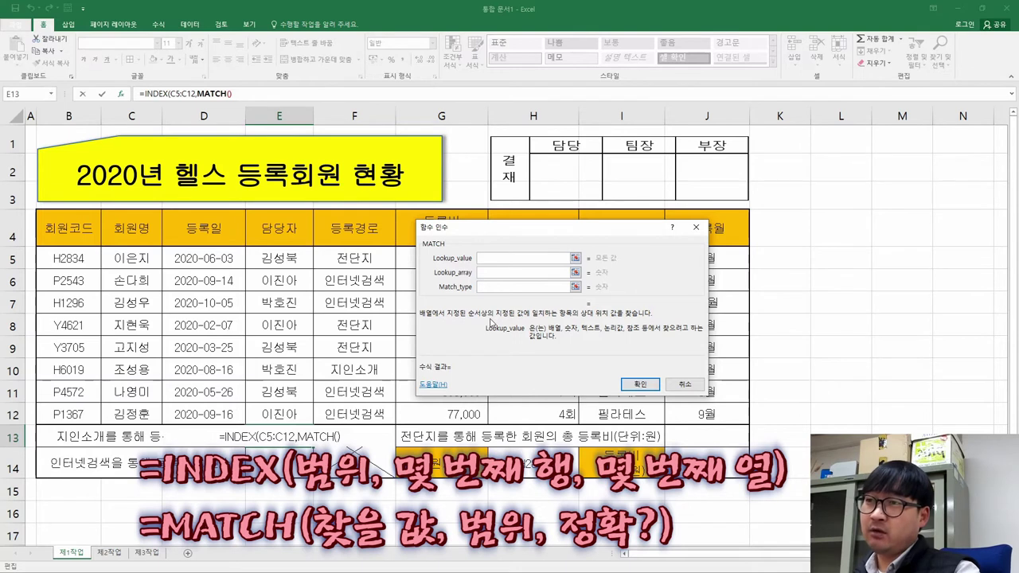
{"action": "type", "text": "\""}
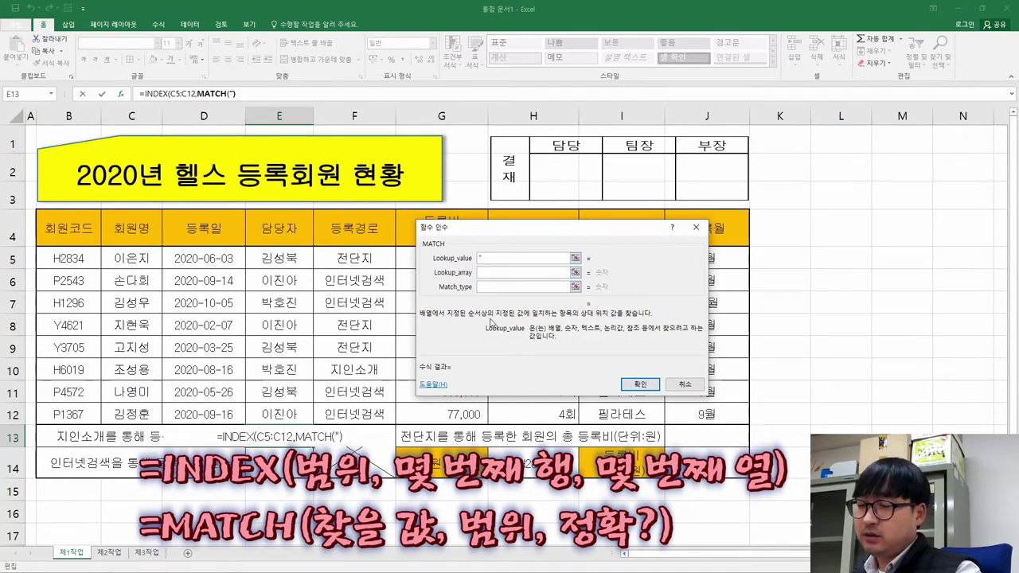
{"action": "type", "text": "지인소개\""}
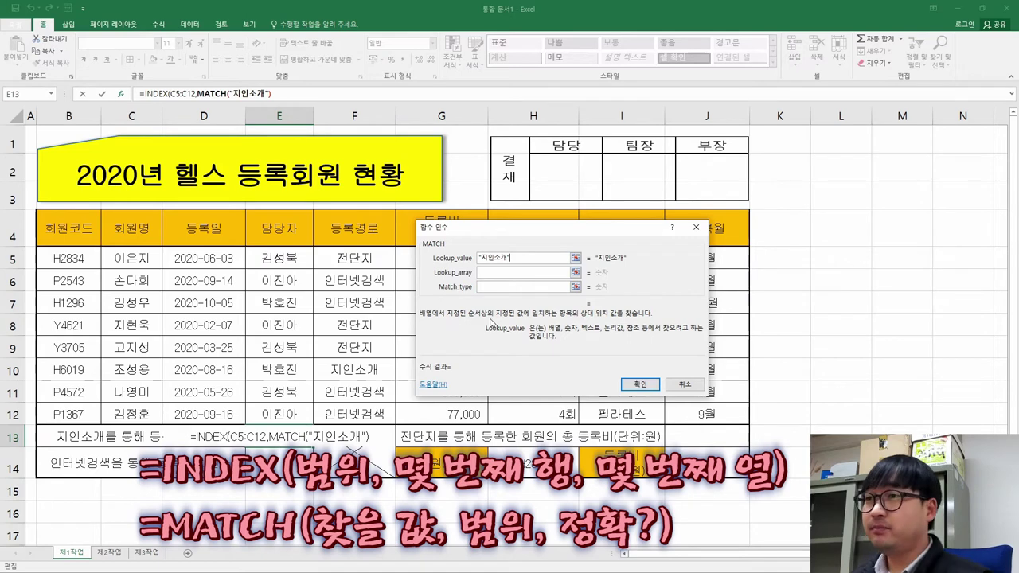
{"action": "left_click", "coordinate": [501, 273]}
{"action": "left_click_drag", "start_coordinate": [354, 258], "coordinate": [354, 413]}
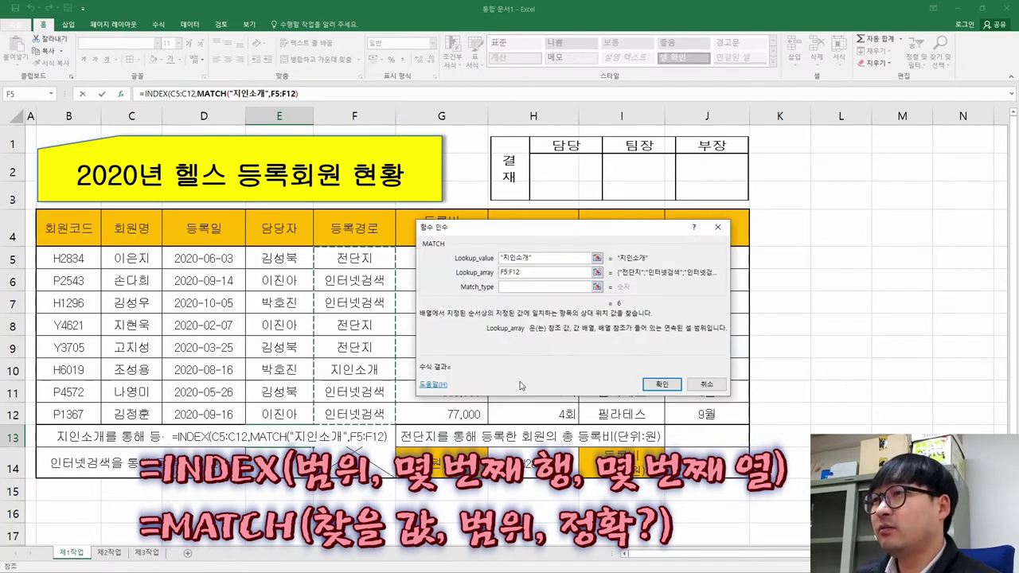
- Enter the INDEX formula with nested MATCH in cell E13, accepting Excel's correction of the closing parenthesis
{"action": "left_click", "coordinate": [626, 313]}
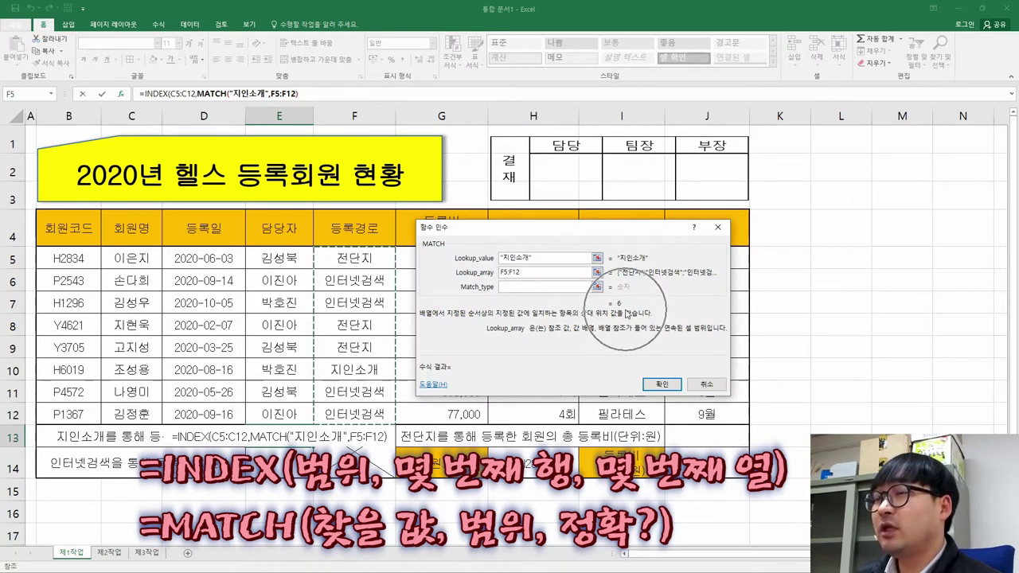
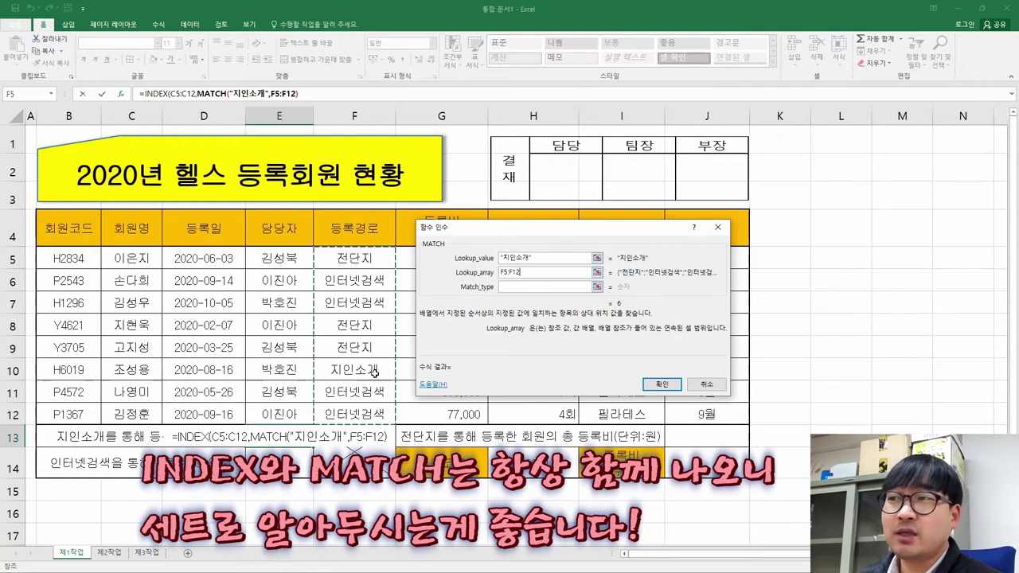
{"action": "left_click", "coordinate": [659, 385]}
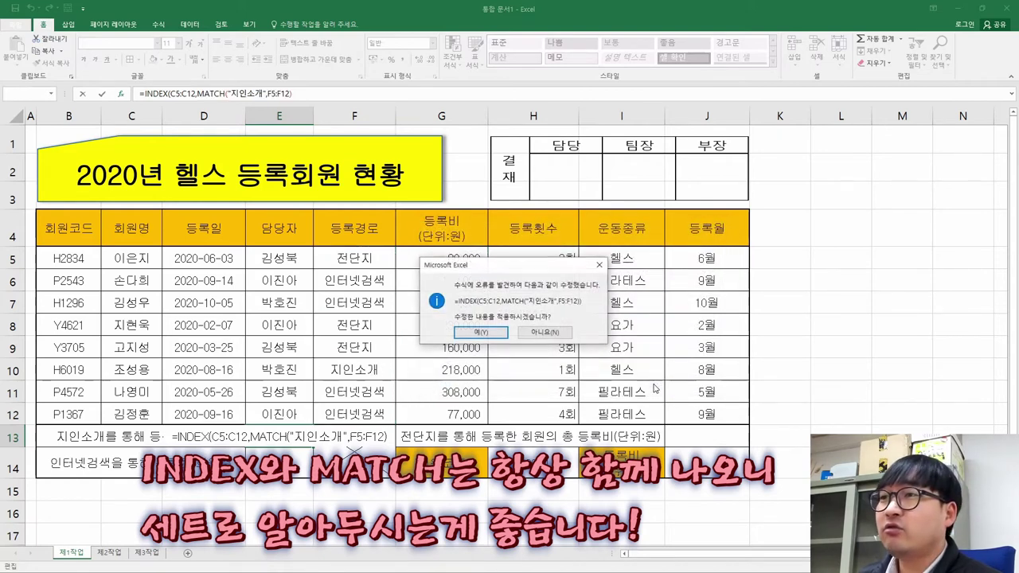
{"action": "left_click", "coordinate": [479, 332]}
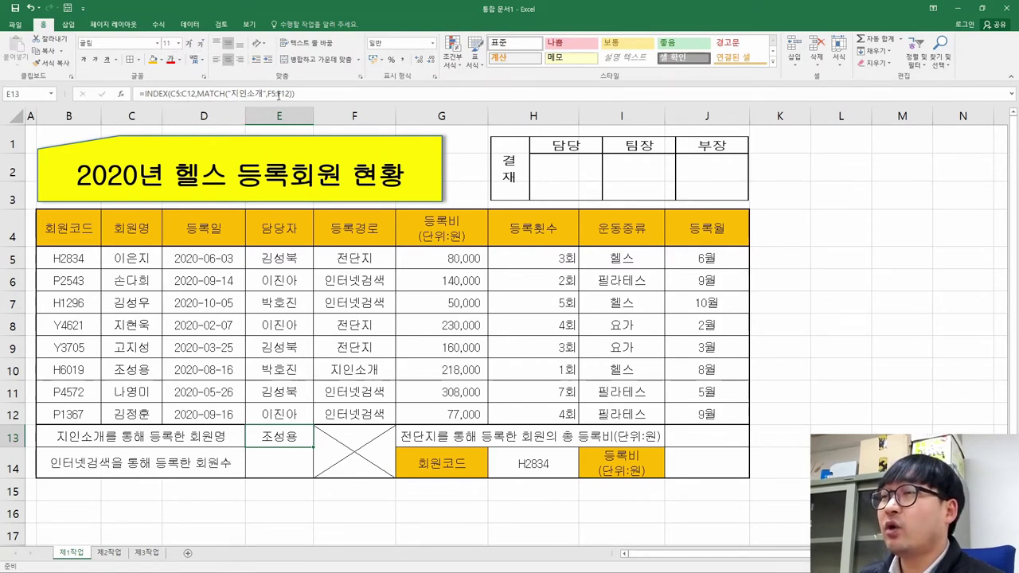
- Reopen the nested MATCH arguments in cell E13, replace the Lookup_value with a reference to F10 and confirm the formula
{"action": "double_click", "coordinate": [287, 436]}
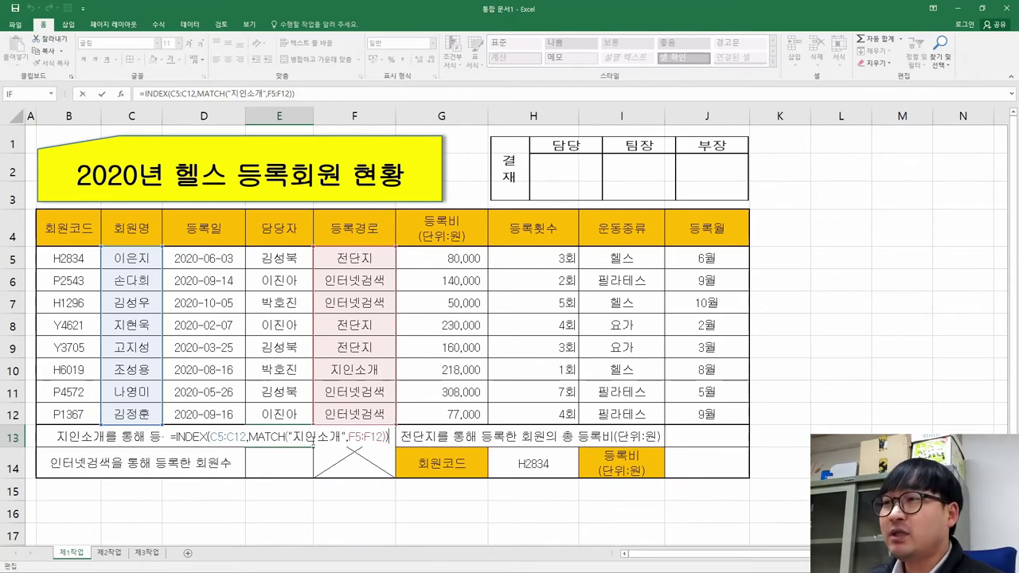
{"action": "left_click", "coordinate": [285, 437]}
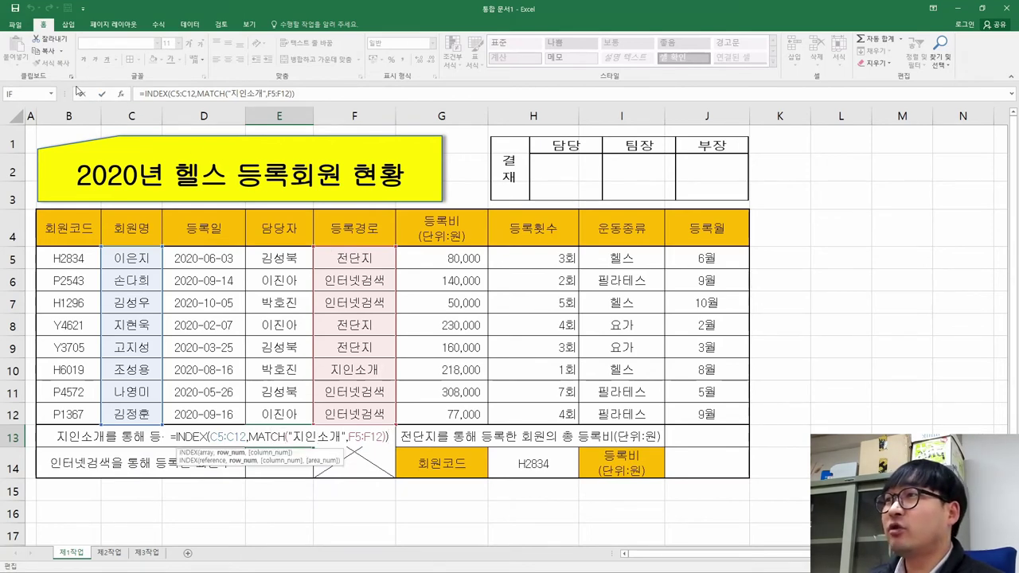
{"action": "left_click", "coordinate": [121, 94]}
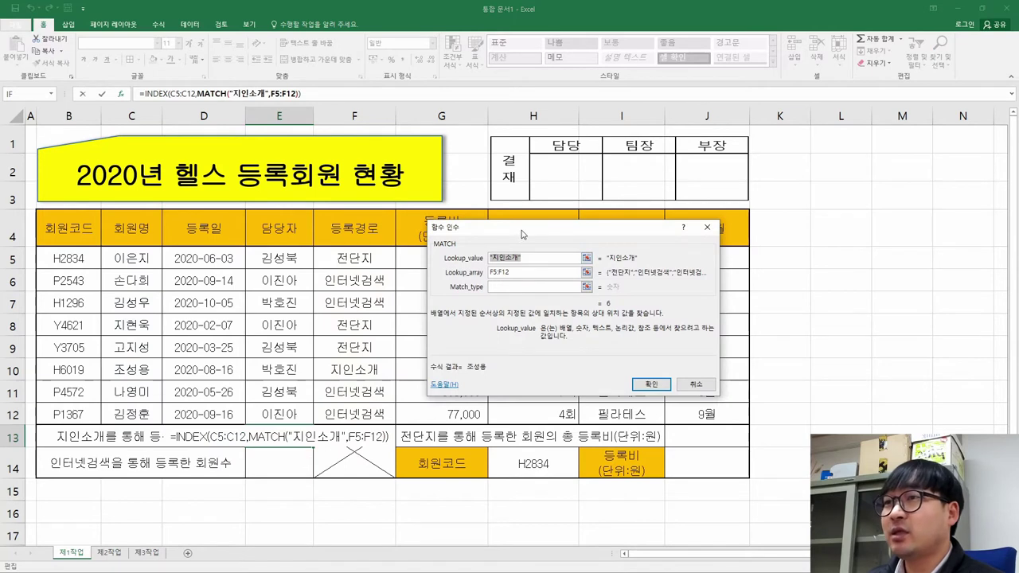
{"action": "left_click_drag", "start_coordinate": [521, 233], "coordinate": [547, 191]}
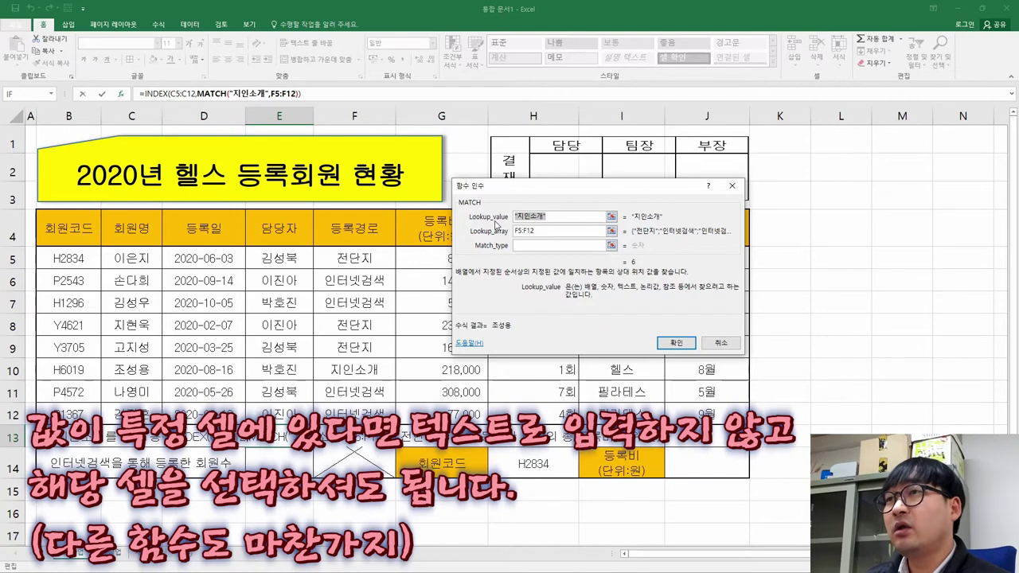
{"action": "key", "text": "Delete"}
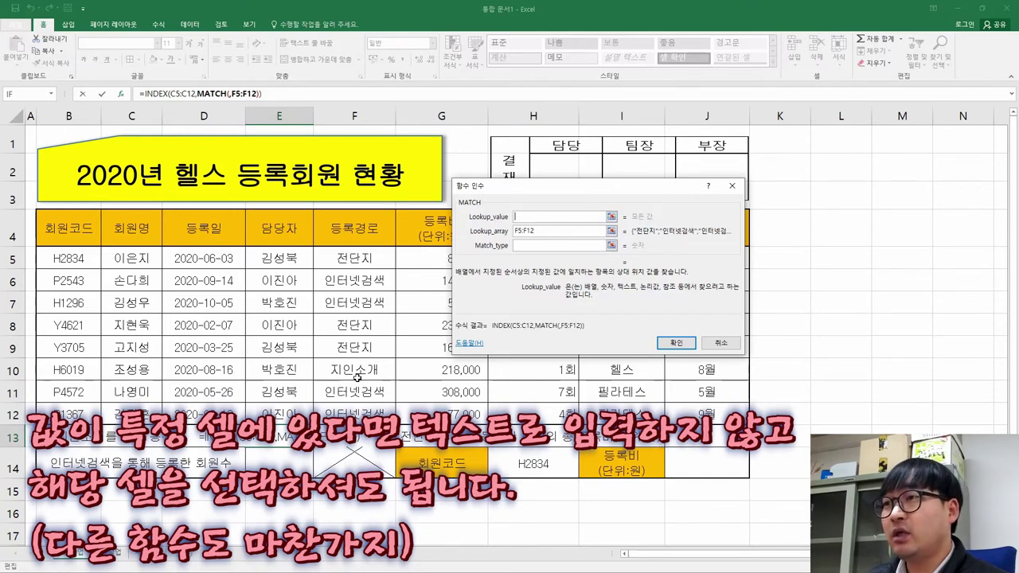
{"action": "left_click", "coordinate": [358, 376]}
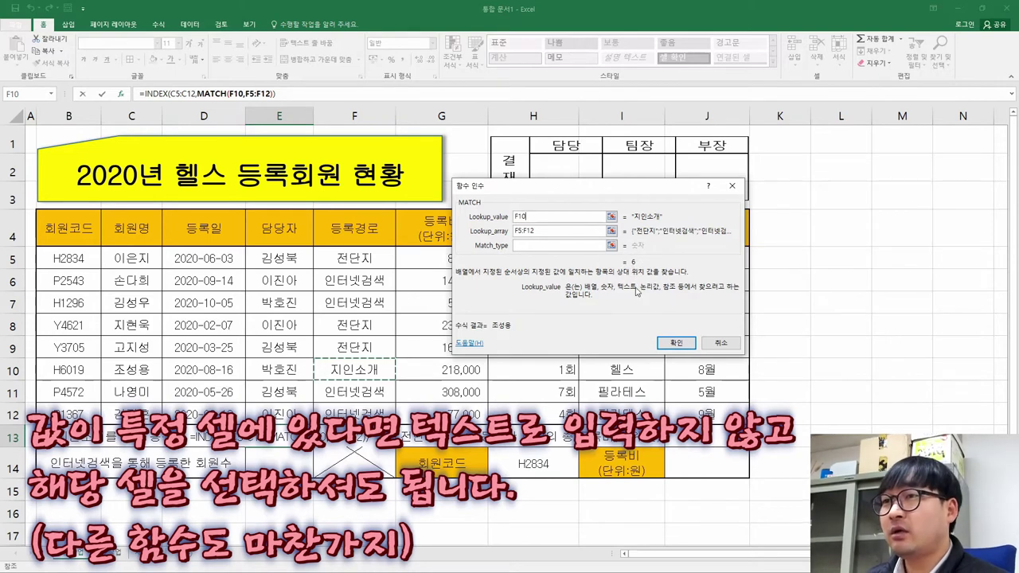
{"action": "left_click", "coordinate": [673, 344]}
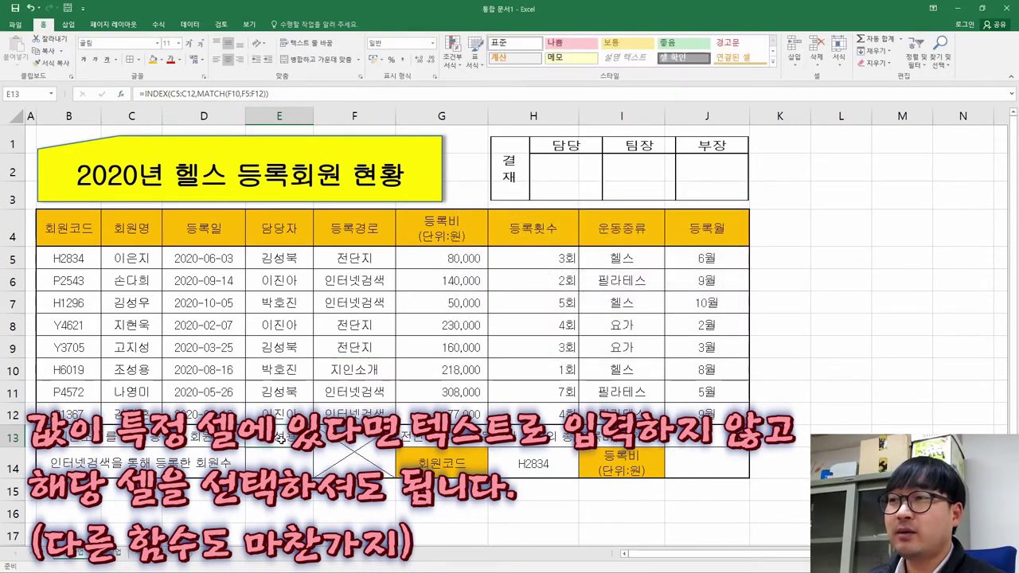
{"action": "double_click", "coordinate": [280, 439]}
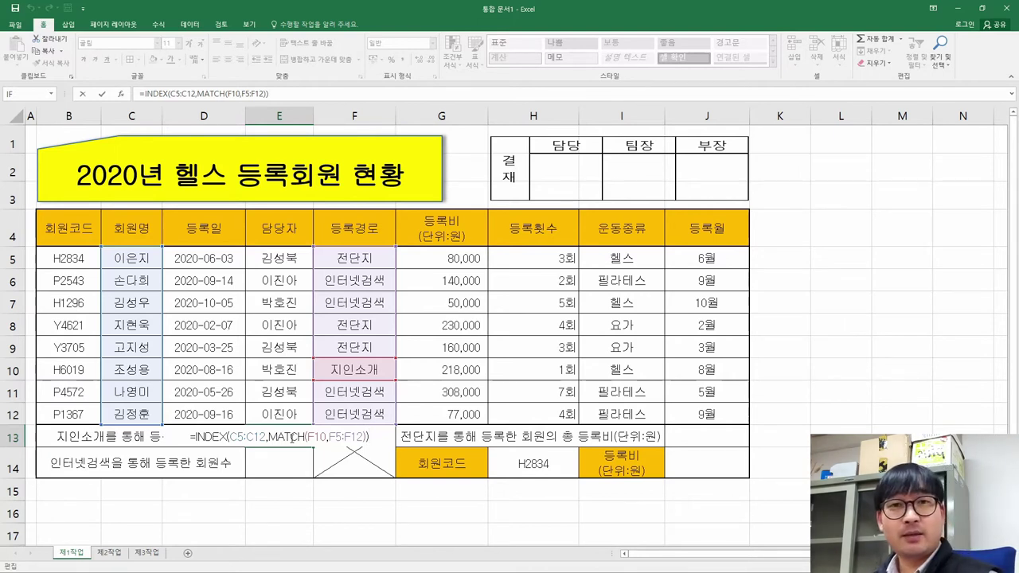
{"action": "key", "text": "Return"}
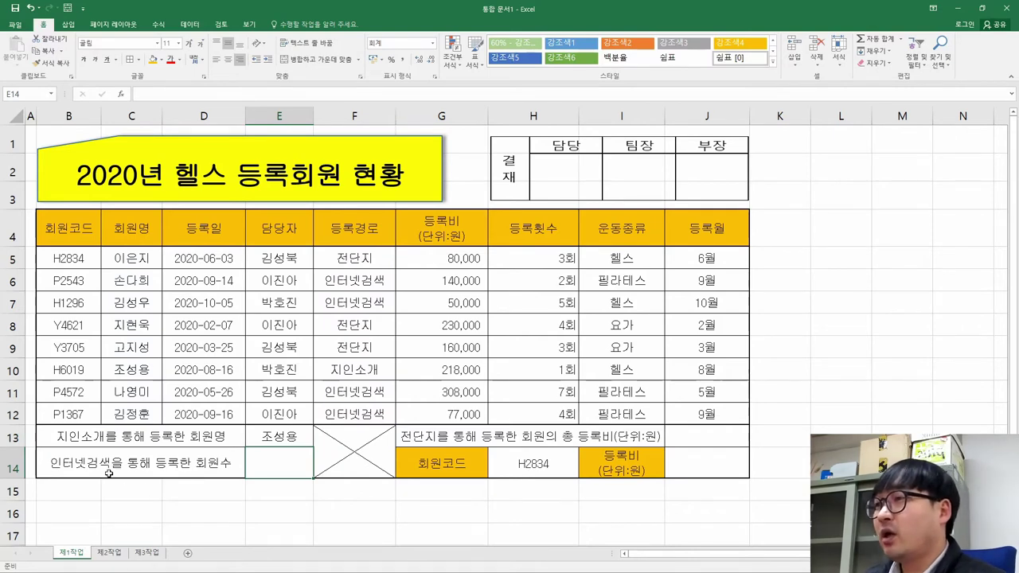
- Switch to GE01-09A.pdf in Acrobat Reader, strike out task (3) and select the word COUNTIF in task (4)
{"action": "key", "text": "alt+Tab"}
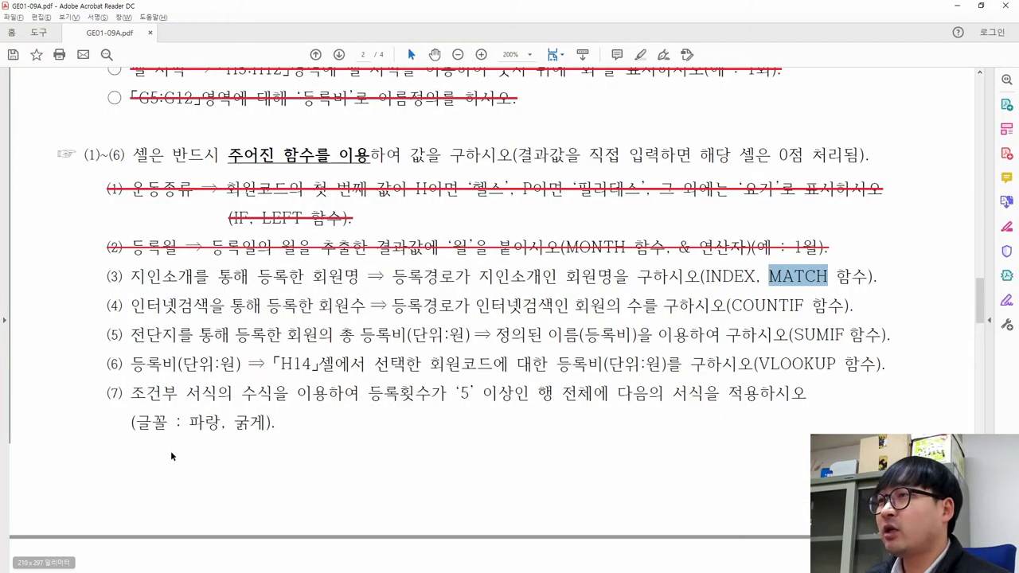
{"action": "left_click_drag", "start_coordinate": [105, 277], "coordinate": [886, 263]}
{"action": "left_click", "coordinate": [911, 252]}
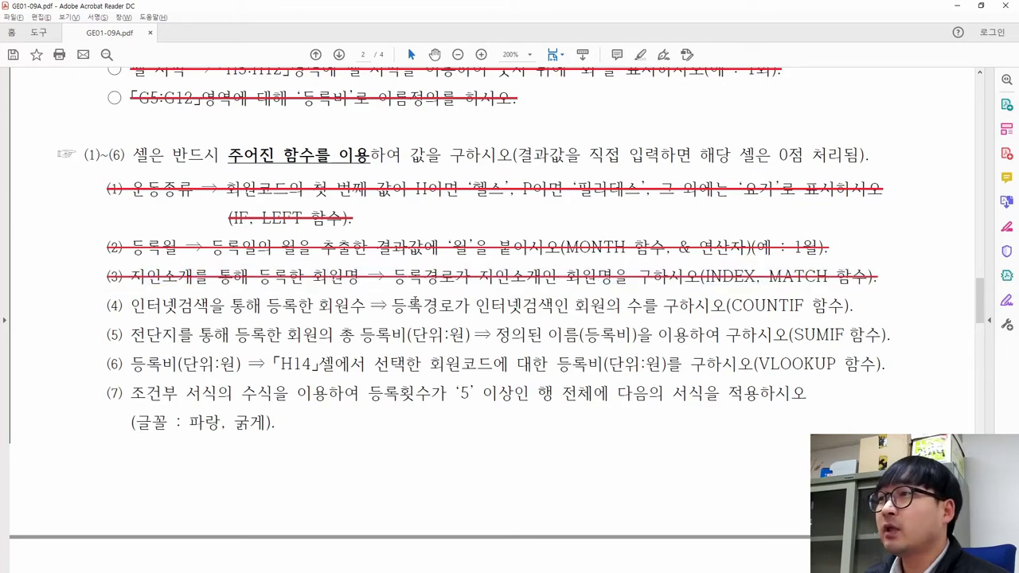
{"action": "left_click_drag", "start_coordinate": [107, 309], "coordinate": [804, 307]}
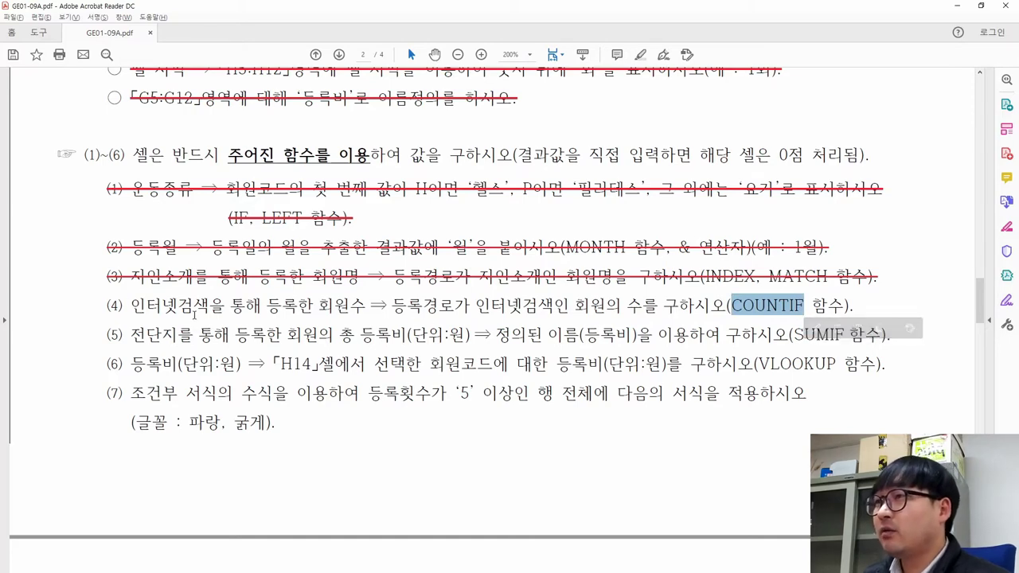
- Switch back to Excel and examine the 인터넷검색 entries in F6:F7 and F11:F12 of the 등록경로 column
{"action": "key", "text": "alt+Tab"}
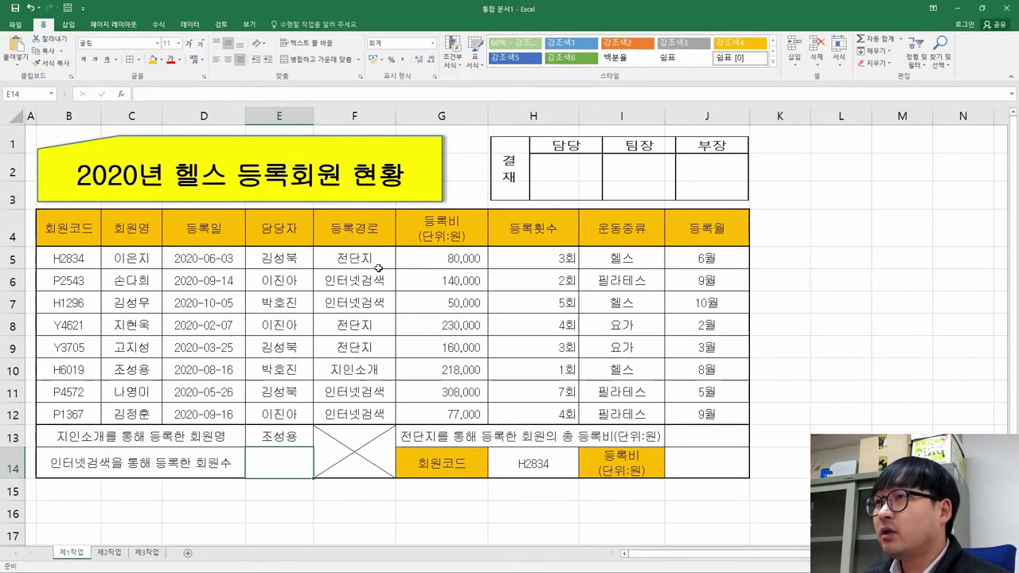
{"action": "left_click_drag", "start_coordinate": [368, 278], "coordinate": [364, 302]}
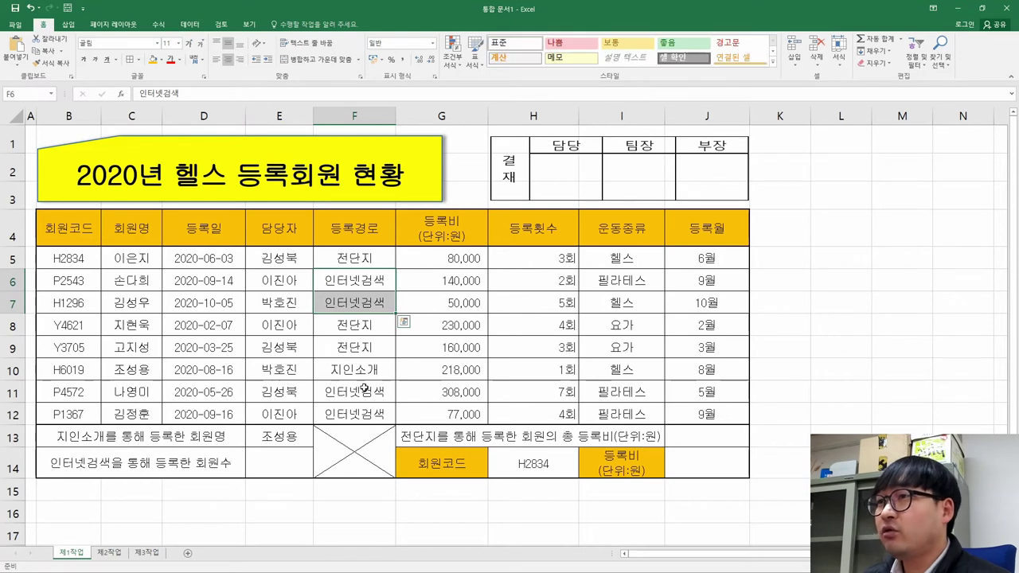
{"action": "left_click_drag", "start_coordinate": [363, 388], "coordinate": [366, 409]}
{"action": "left_click_drag", "start_coordinate": [374, 278], "coordinate": [371, 301]}
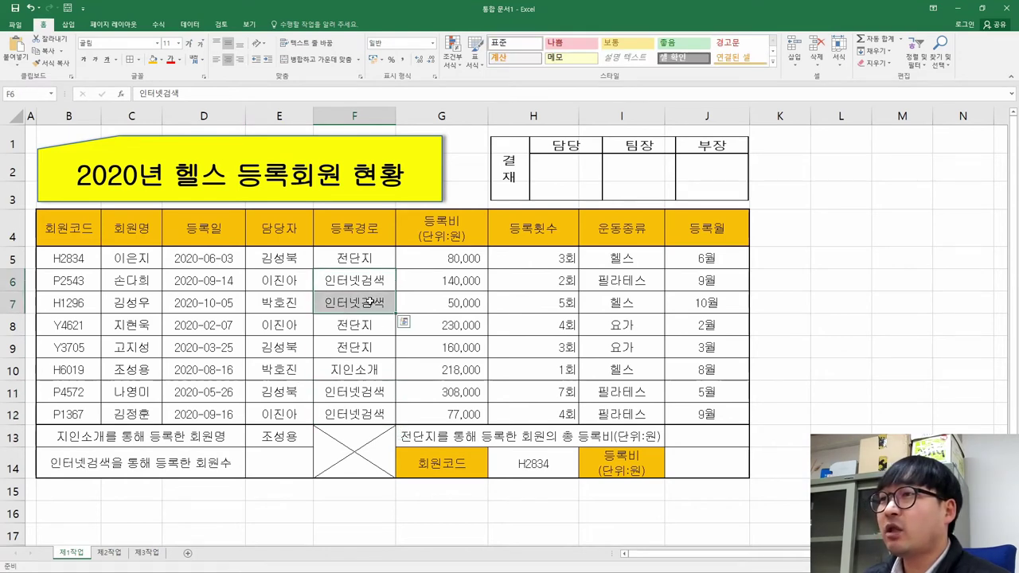
{"action": "left_click_drag", "start_coordinate": [368, 388], "coordinate": [366, 409]}
- Start a COUNTIF formula in cell E14 with F5:F12 as its range
{"action": "left_click", "coordinate": [279, 462]}
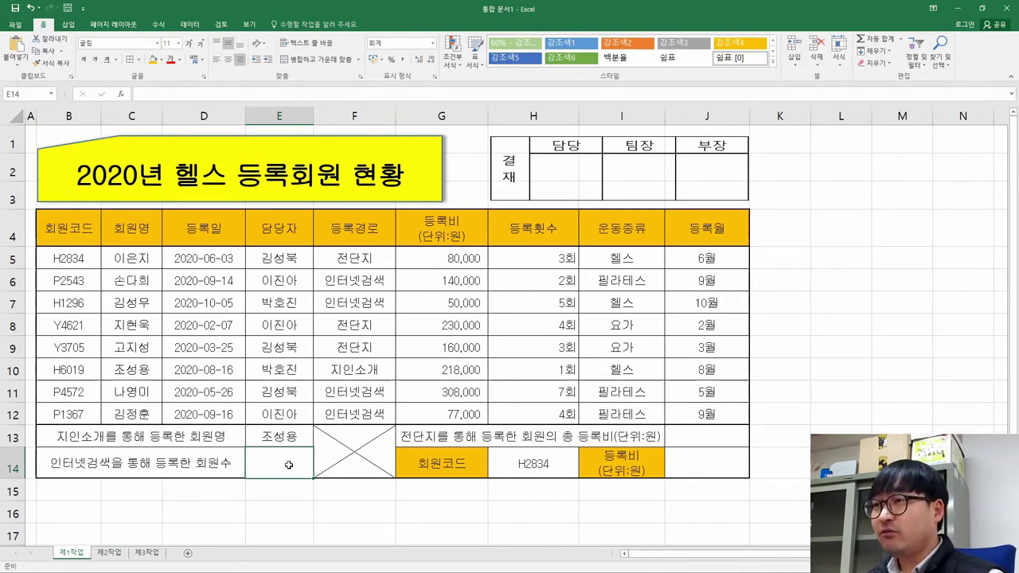
{"action": "type", "text": "="}
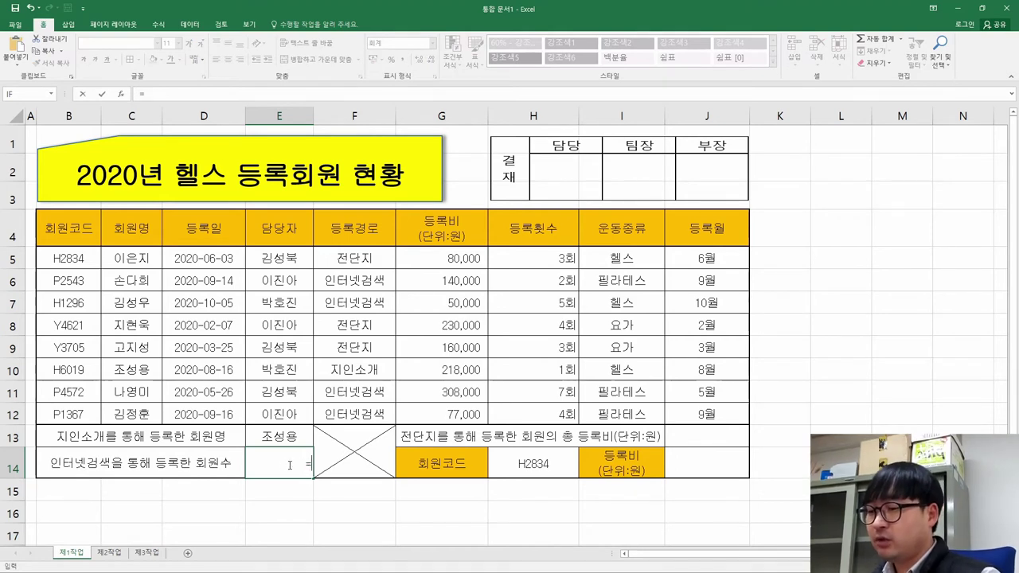
{"action": "type", "text": "cou"}
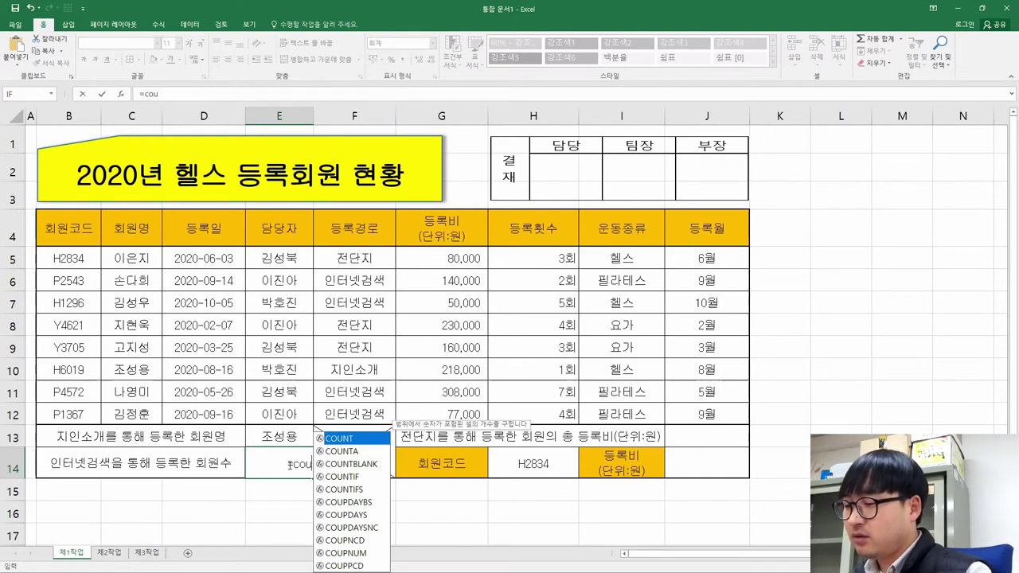
{"action": "type", "text": "nti"}
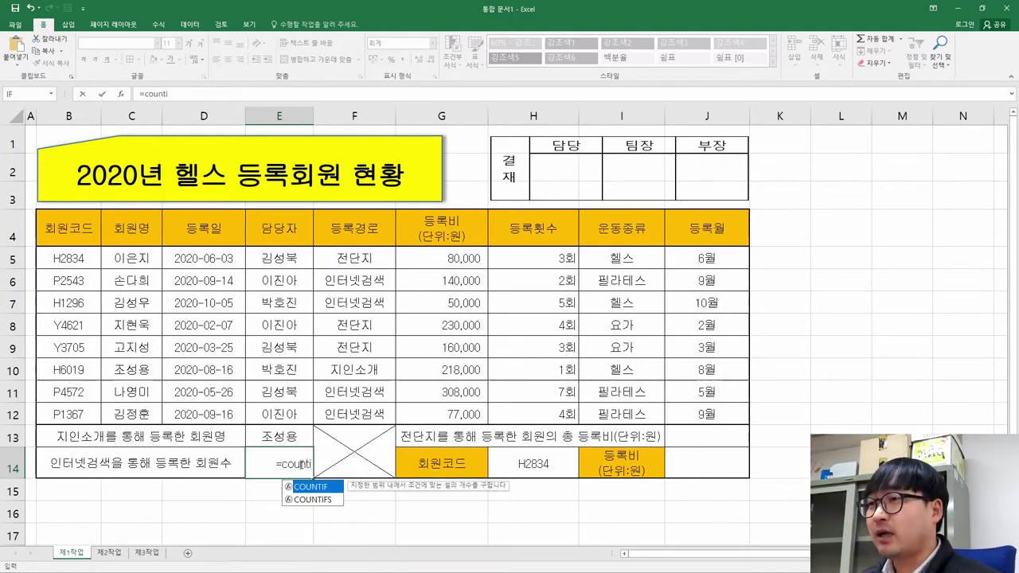
{"action": "double_click", "coordinate": [318, 487]}
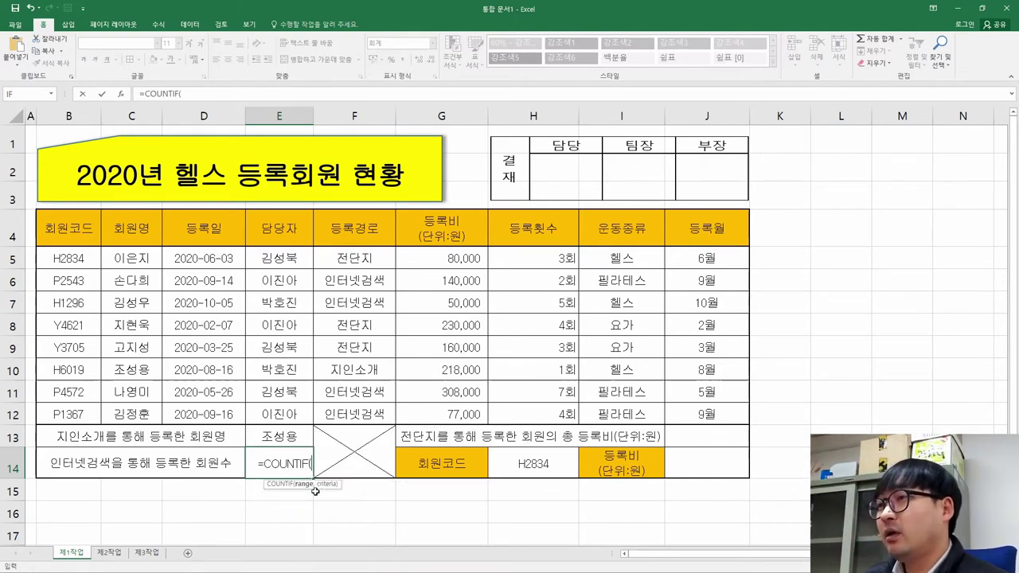
{"action": "key", "text": "BackSpace"}
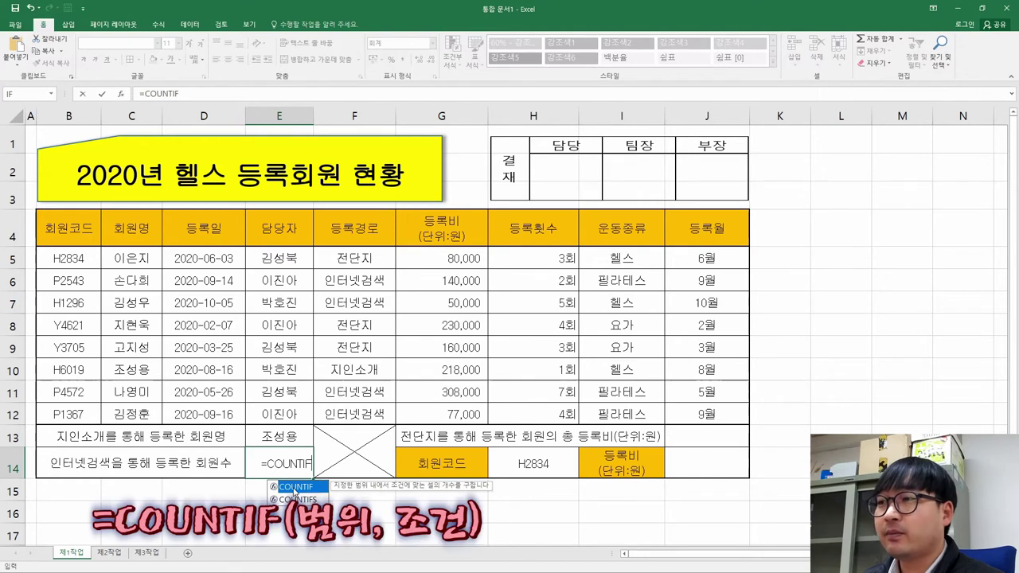
{"action": "double_click", "coordinate": [295, 489]}
{"action": "left_click_drag", "start_coordinate": [365, 258], "coordinate": [365, 413]}
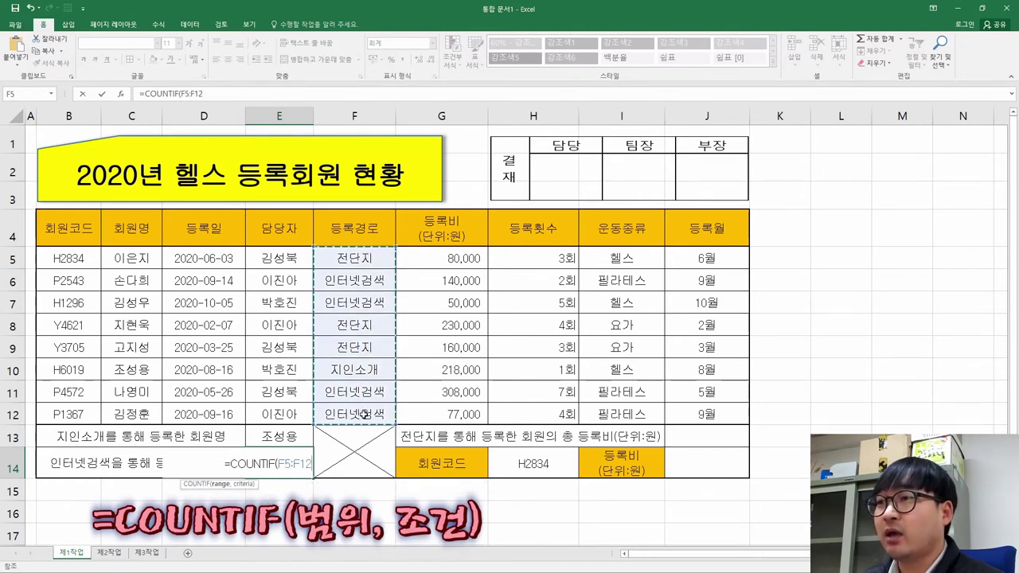
- Open the COUNTIF function's arguments, set Criteria to "인터넷검색" and confirm the formula in E14
{"action": "left_click", "coordinate": [122, 94]}
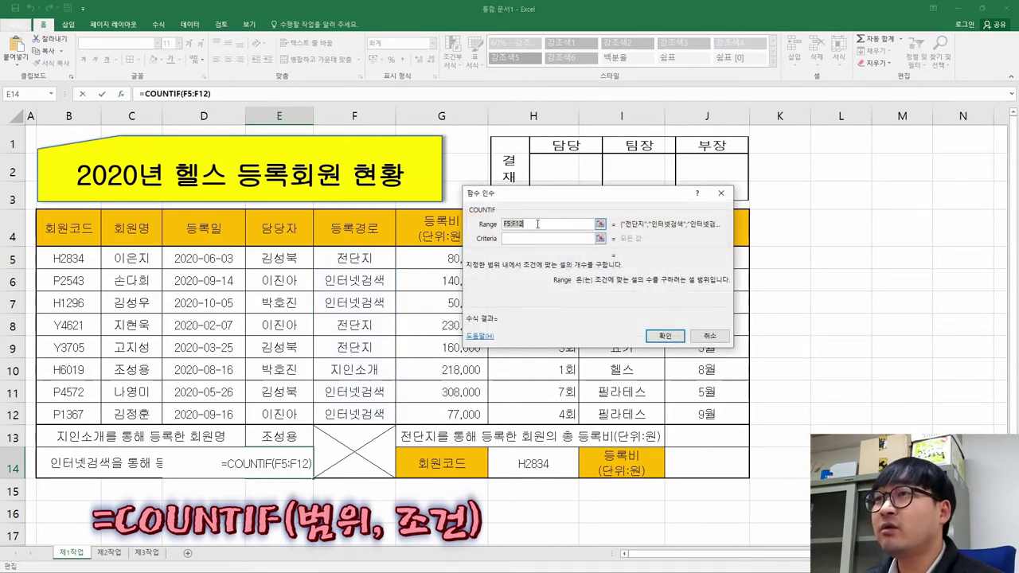
{"action": "left_click", "coordinate": [503, 224]}
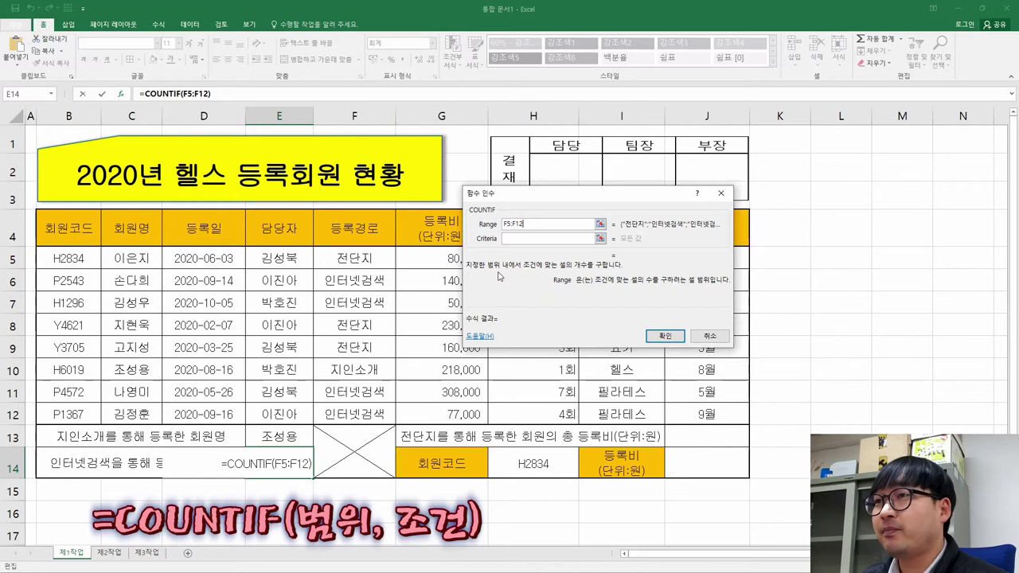
{"action": "left_click", "coordinate": [525, 239]}
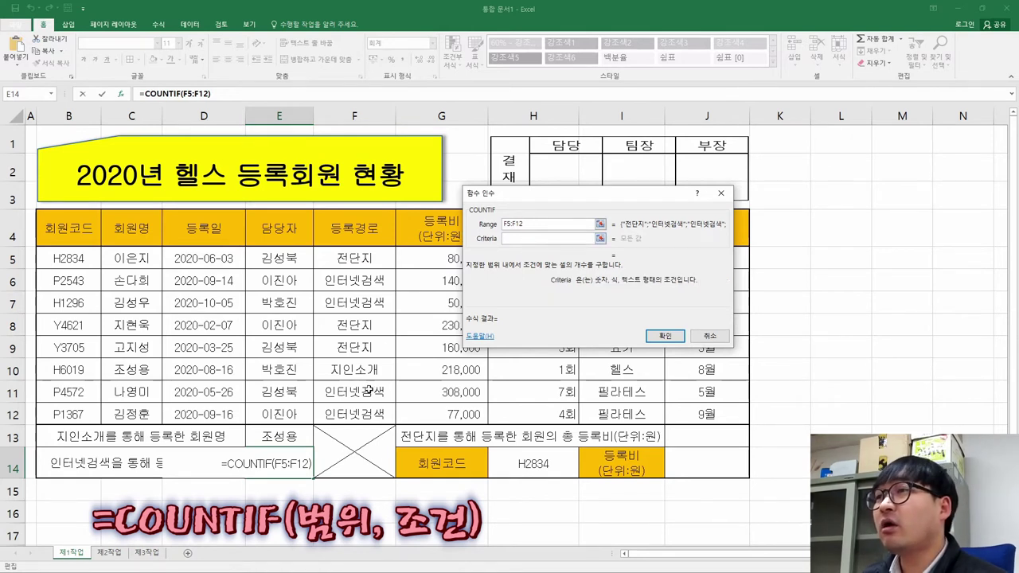
{"action": "type", "text": "\"d"}
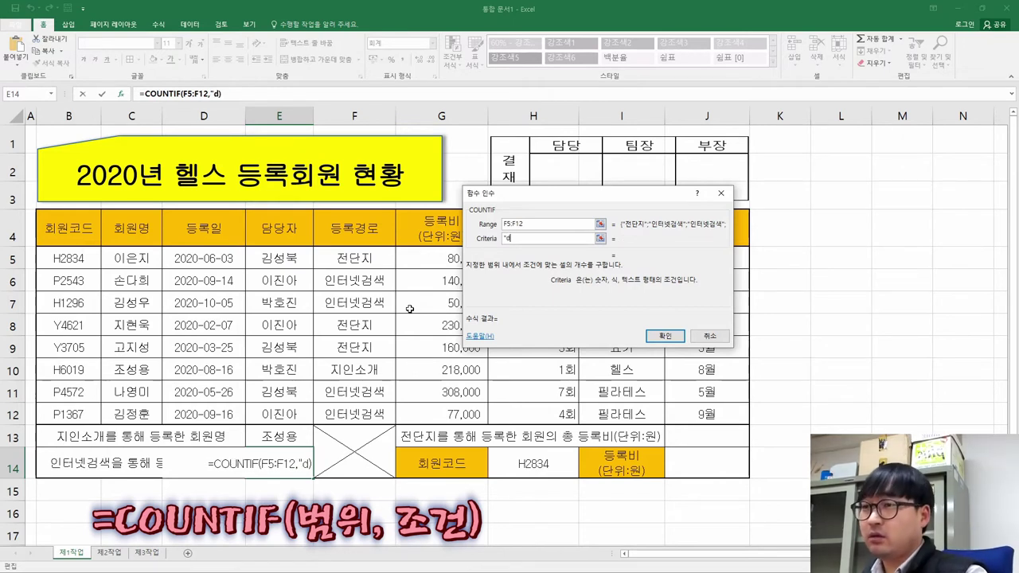
{"action": "key", "text": "BackSpace"}
{"action": "type", "text": "인"}
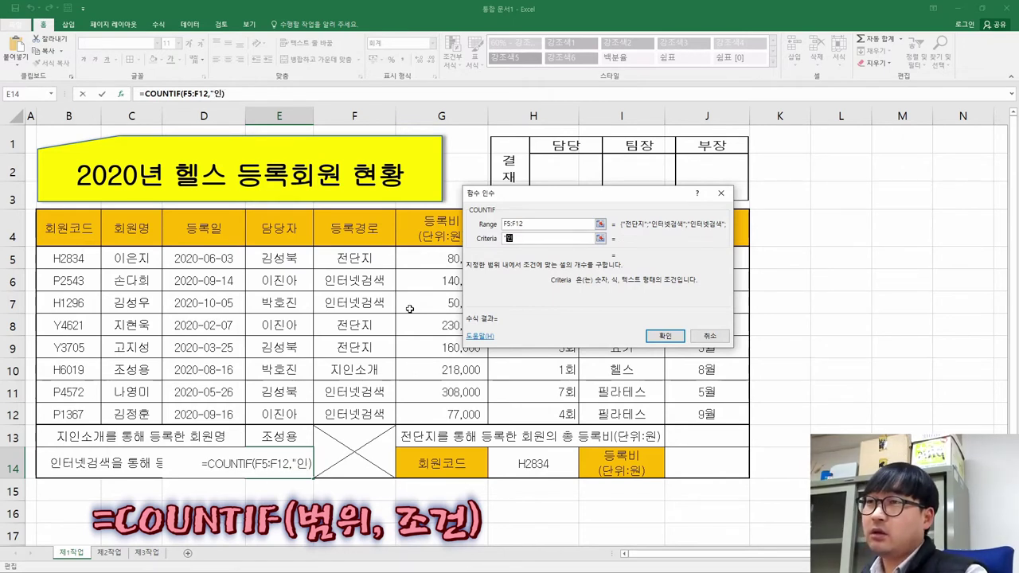
{"action": "type", "text": "터넷검색\""}
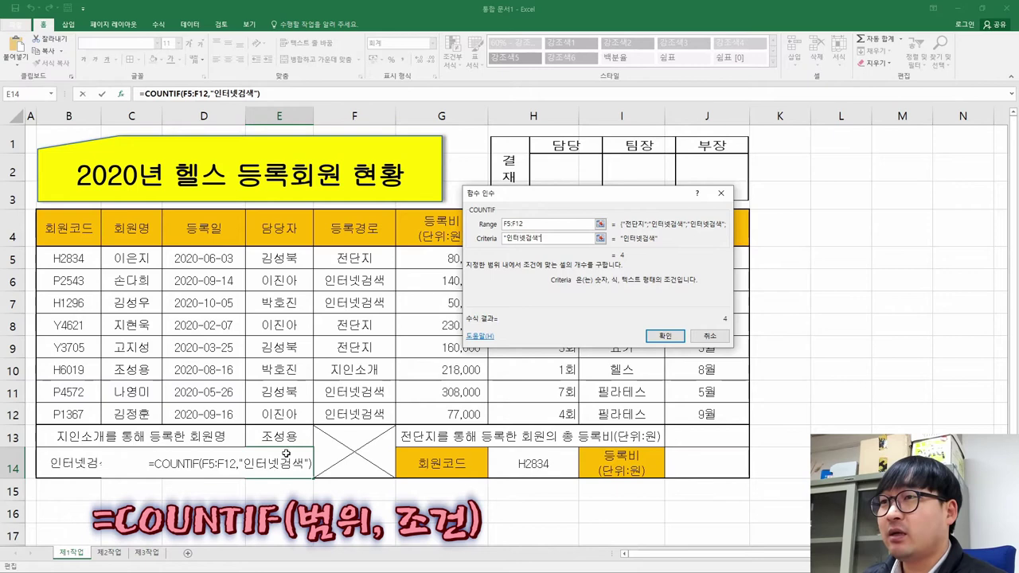
{"action": "left_click", "coordinate": [663, 336]}
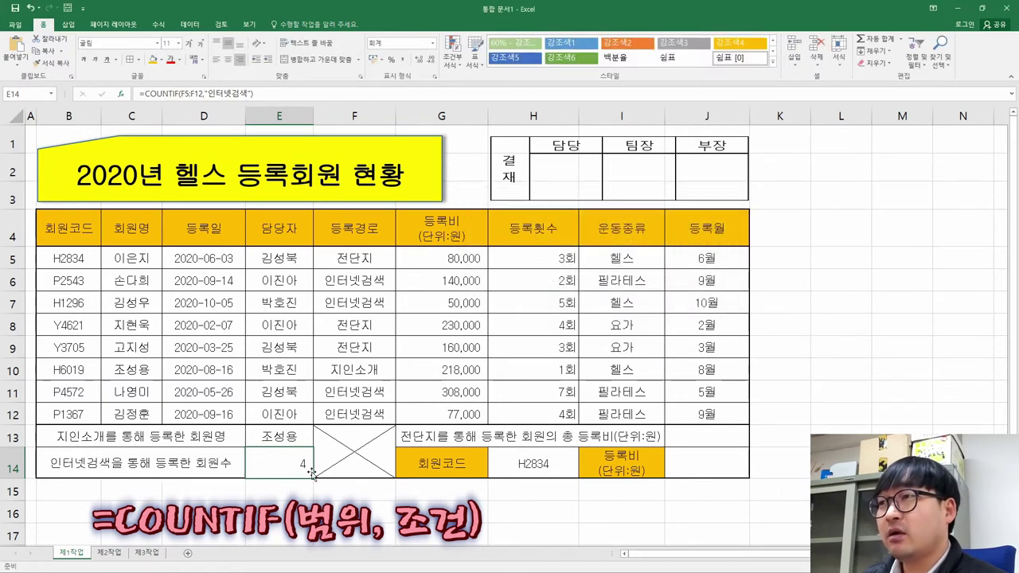
- Edit the COUNTIF arguments in E14 so that Criteria refers to cell F6, and confirm the formula
{"action": "left_click", "coordinate": [122, 94]}
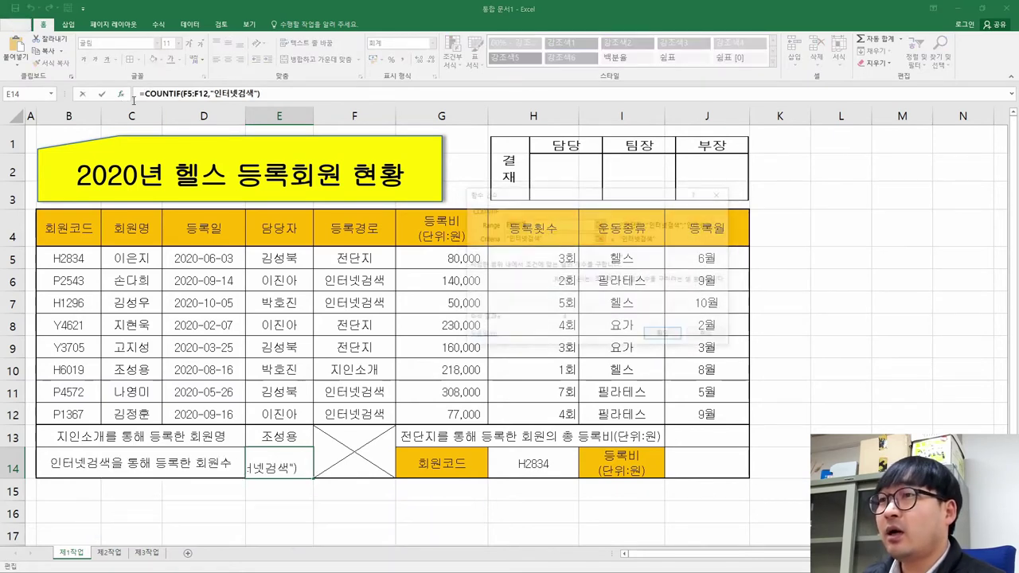
{"action": "key", "text": "Tab"}
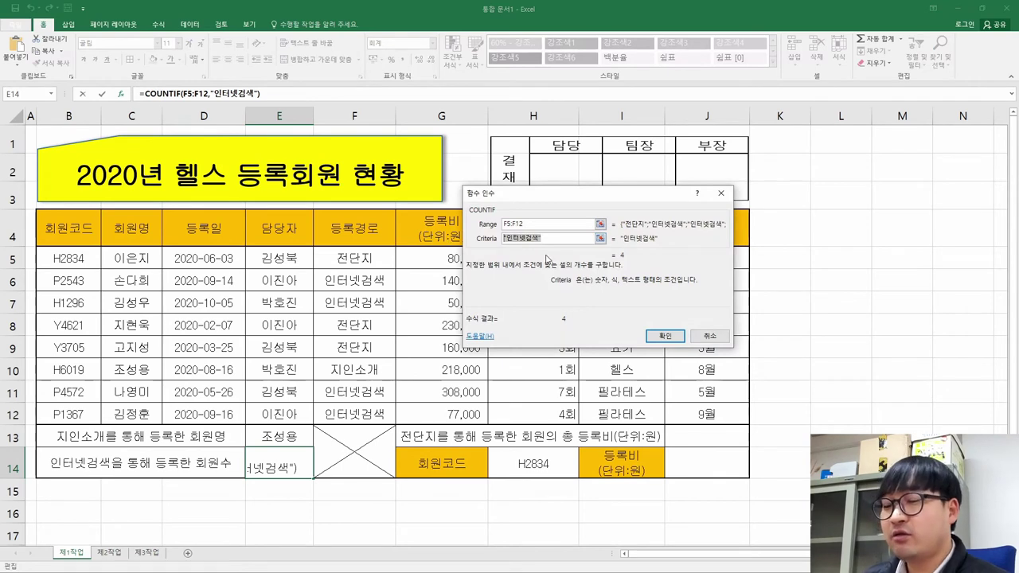
{"action": "key", "text": "BackSpace"}
{"action": "left_click", "coordinate": [352, 282]}
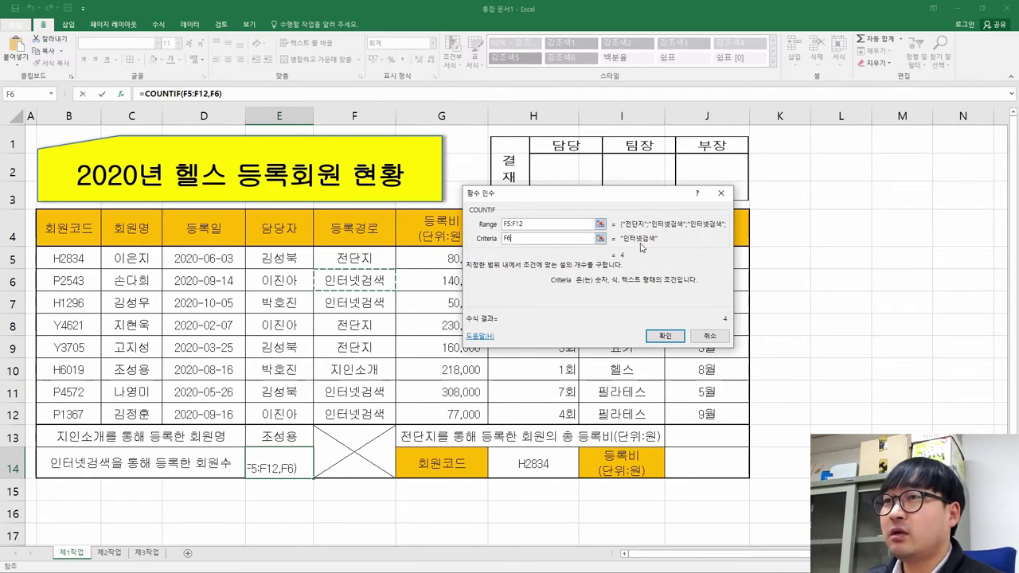
{"action": "left_click", "coordinate": [656, 338]}
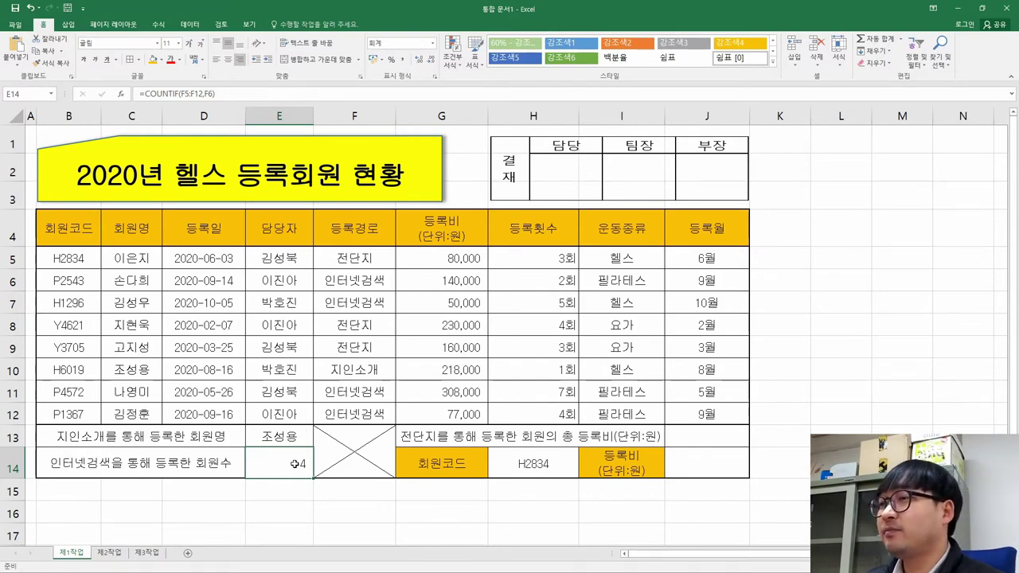
- Switch to GE01-09A.pdf in Acrobat Reader, strike out task (4) and read the wording of task (5)
{"action": "key", "text": "alt+Tab"}
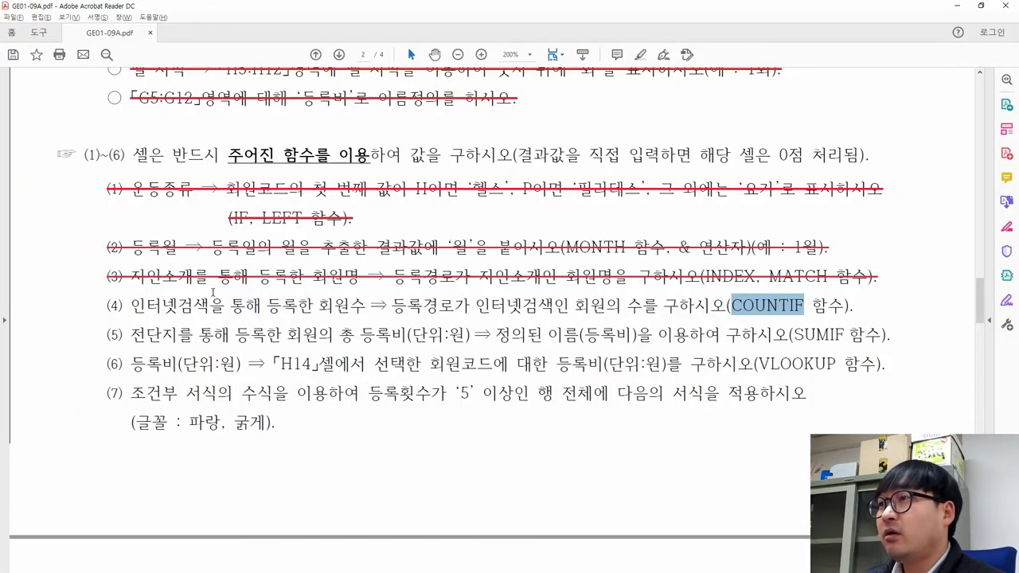
{"action": "left_click_drag", "start_coordinate": [105, 306], "coordinate": [856, 310]}
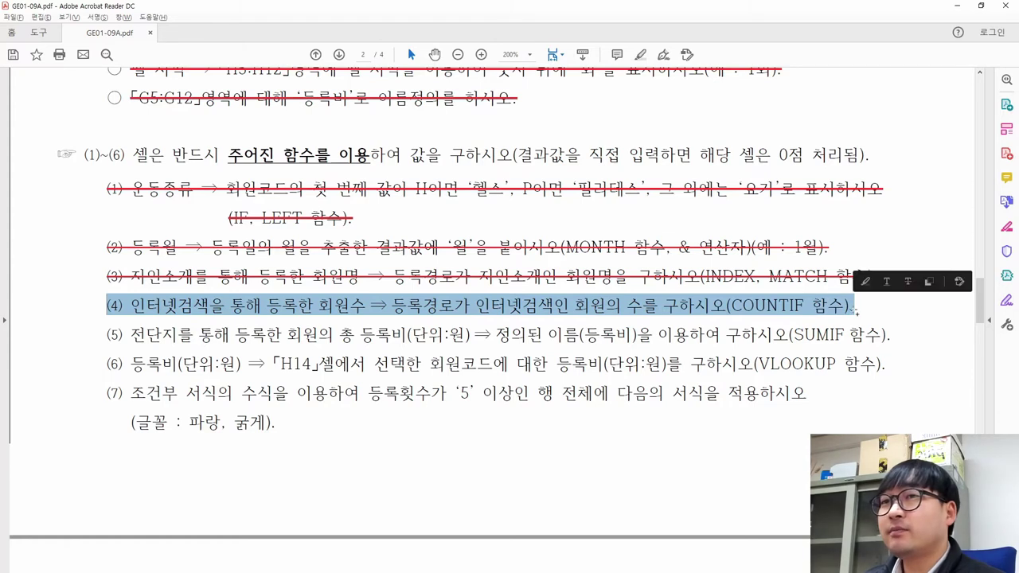
{"action": "left_click", "coordinate": [908, 282]}
{"action": "left_click_drag", "start_coordinate": [106, 334], "coordinate": [471, 337]}
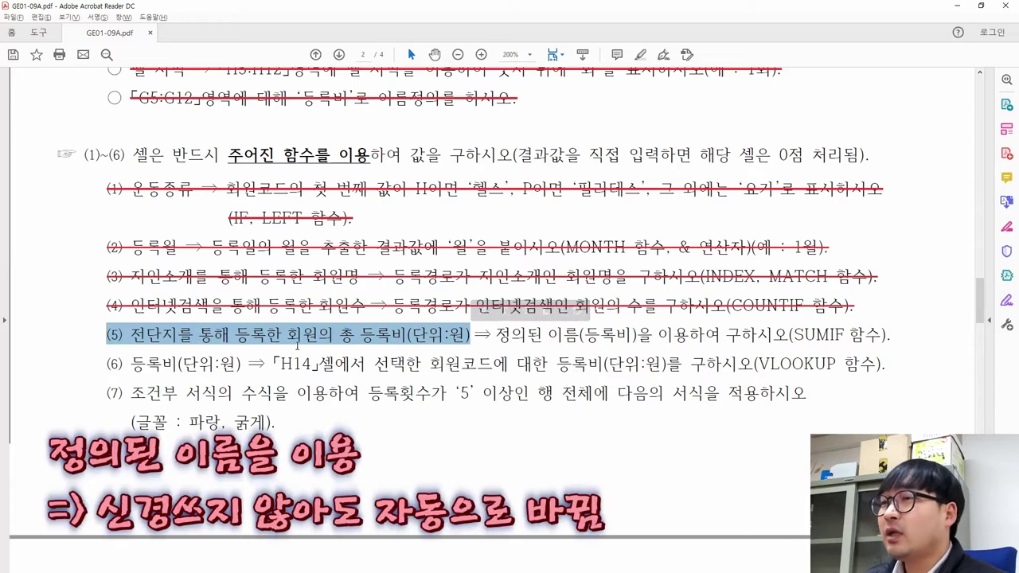
{"action": "left_click_drag", "start_coordinate": [495, 334], "coordinate": [788, 335]}
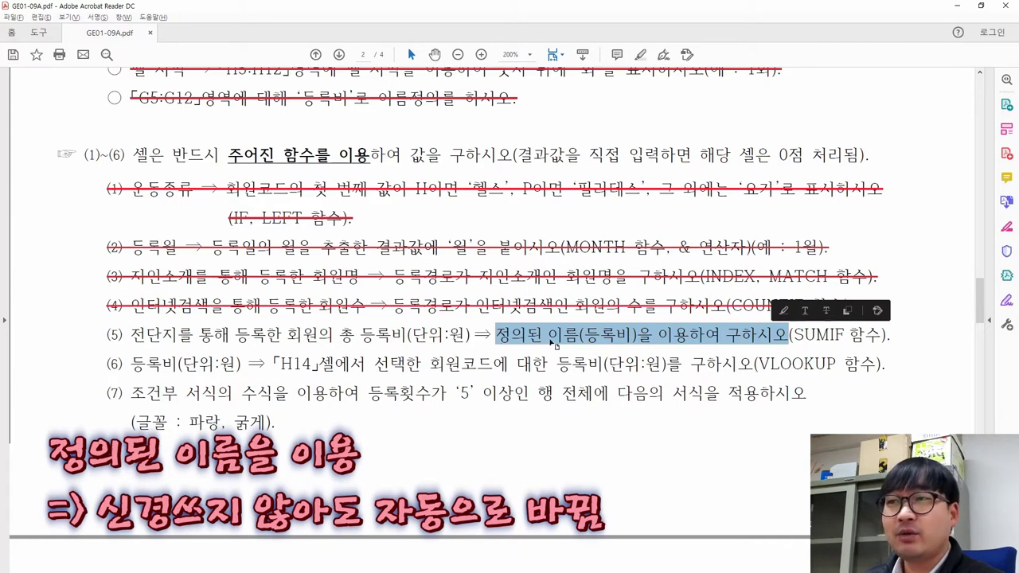
{"action": "left_click_drag", "start_coordinate": [130, 335], "coordinate": [406, 335]}
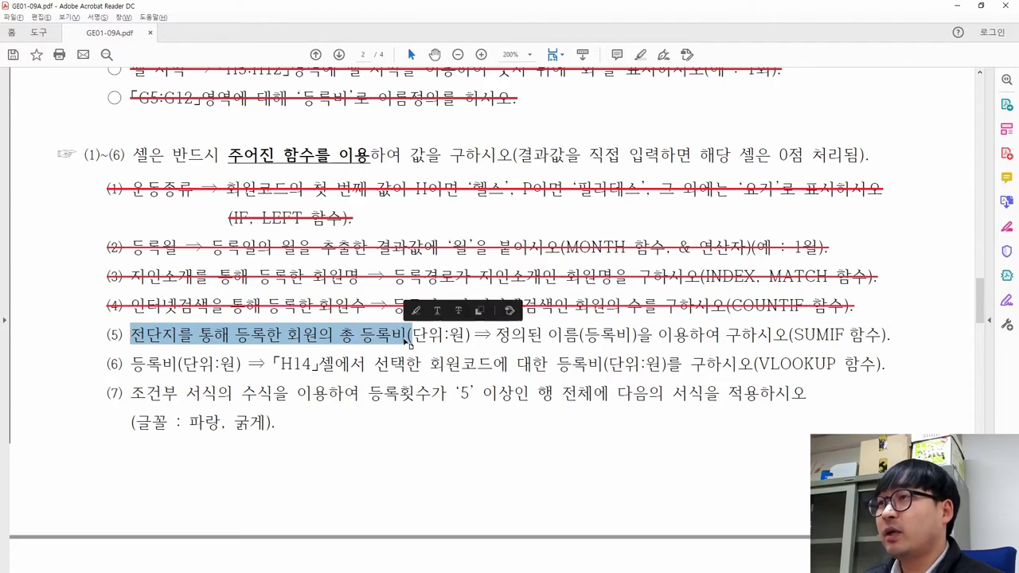
- Switch back to Excel and examine target cell J13, the 전단지 entries in the 등록경로 column and the matching 등록비 amounts
{"action": "key", "text": "alt+Tab"}
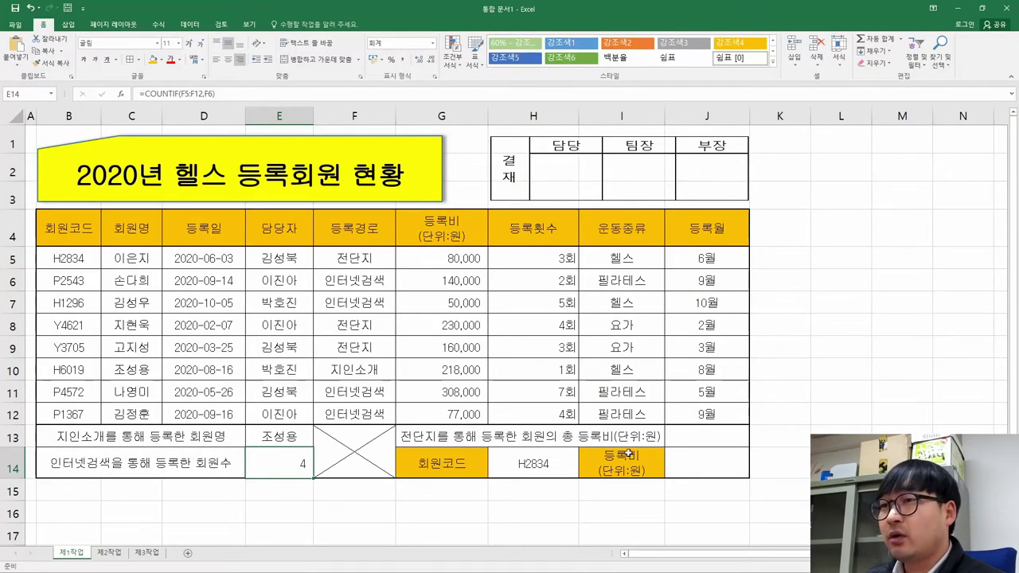
{"action": "left_click", "coordinate": [700, 435]}
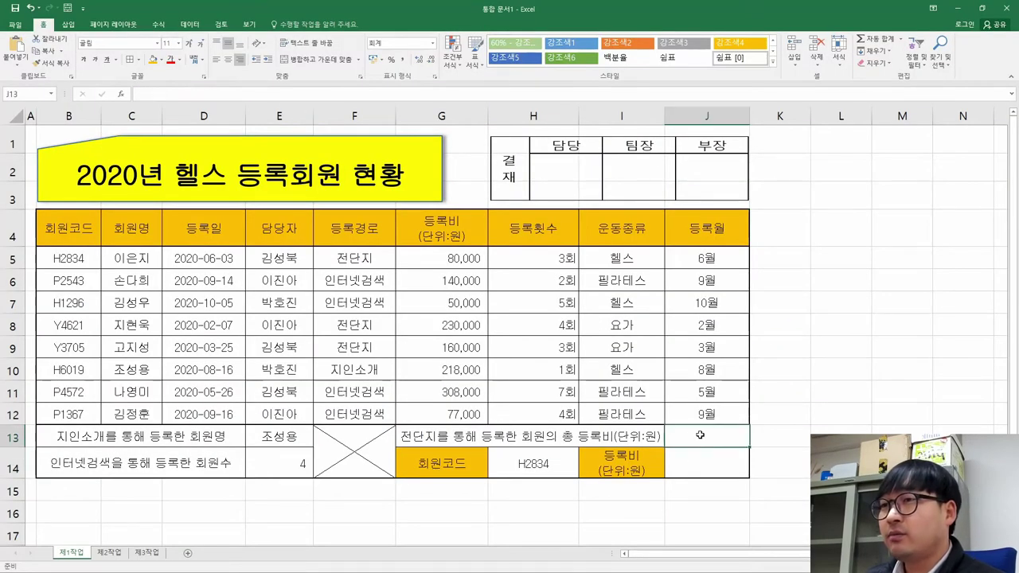
{"action": "left_click", "coordinate": [360, 267]}
{"action": "left_click", "coordinate": [358, 344]}
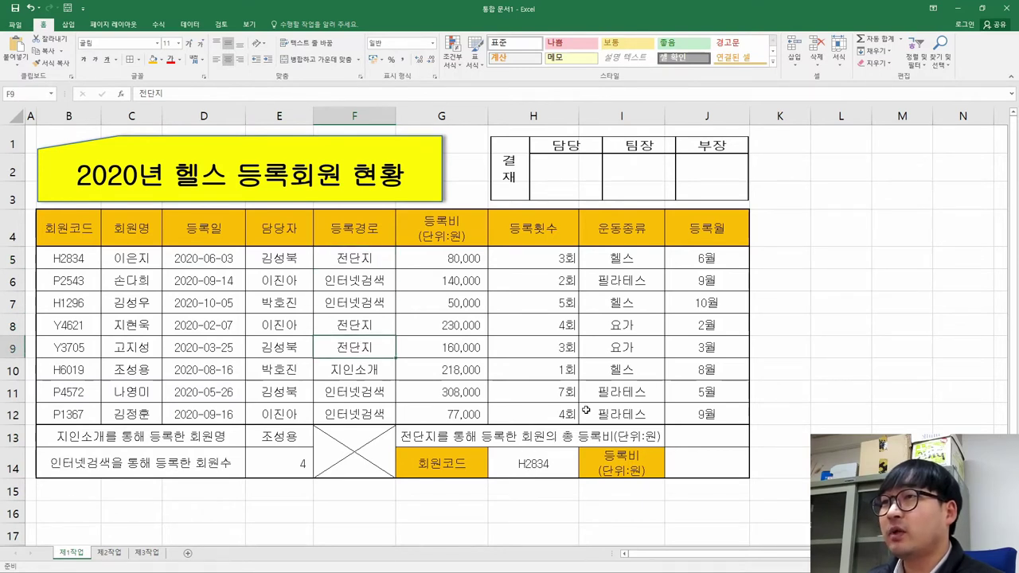
{"action": "left_click", "coordinate": [461, 255]}
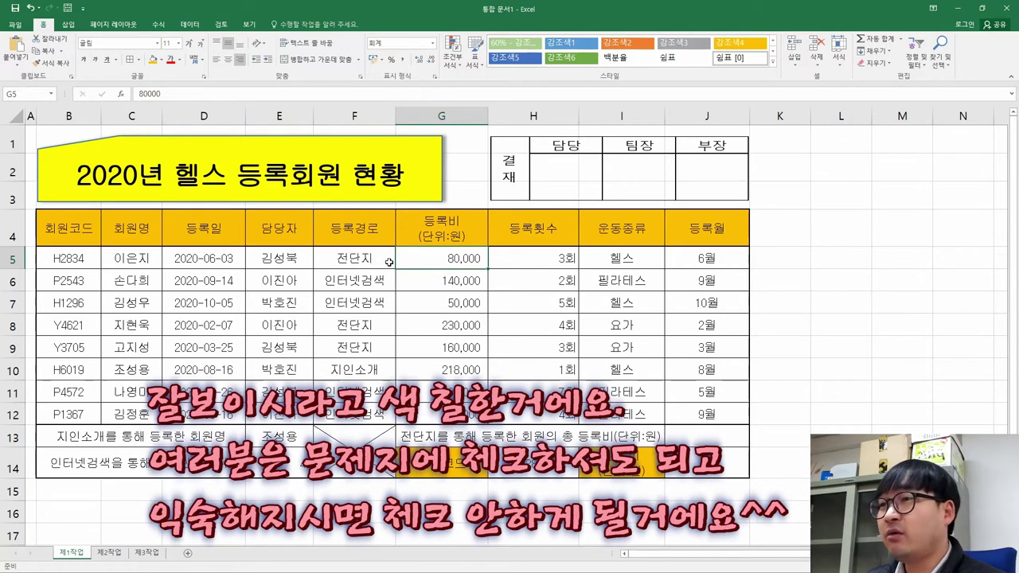
- Fill the 전단지 cells F5, F8 and F9 in the 등록경로 column with yellow
{"action": "left_click", "coordinate": [341, 255]}
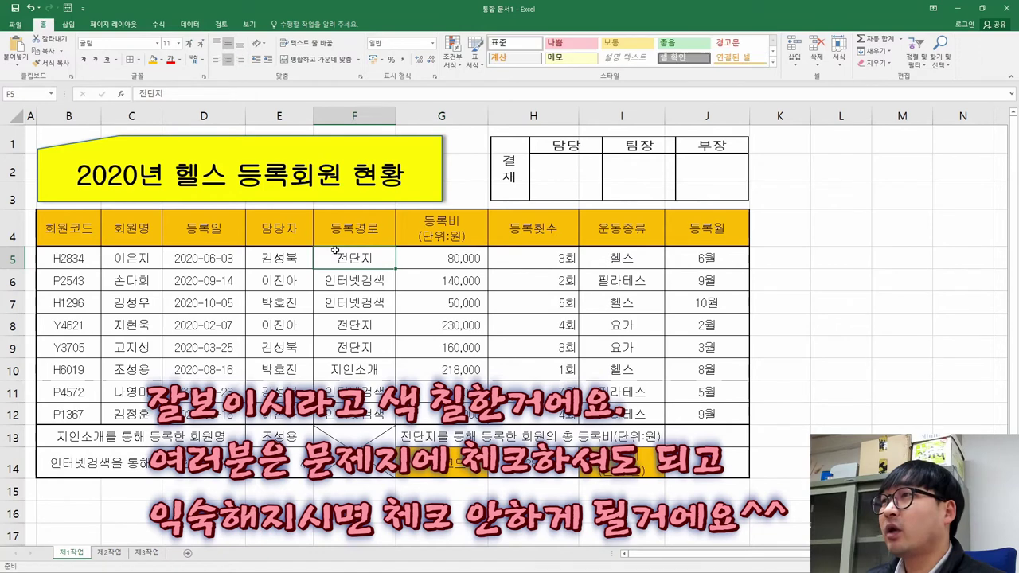
{"action": "left_click", "coordinate": [164, 65]}
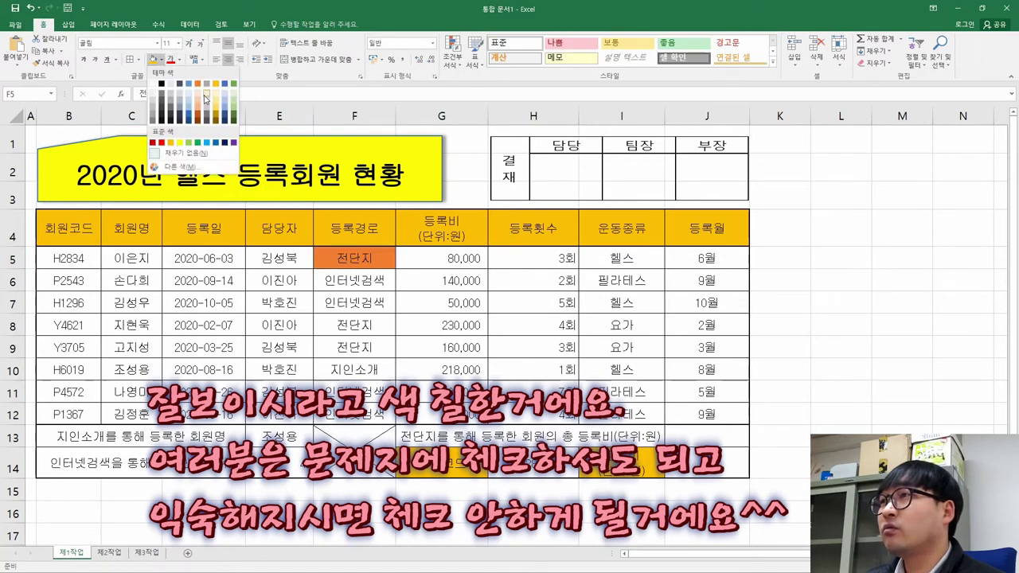
{"action": "left_click", "coordinate": [181, 146]}
{"action": "key", "text": "Return"}
{"action": "key", "text": "Down"}
{"action": "key", "text": "Down"}
{"action": "key", "text": "Down"}
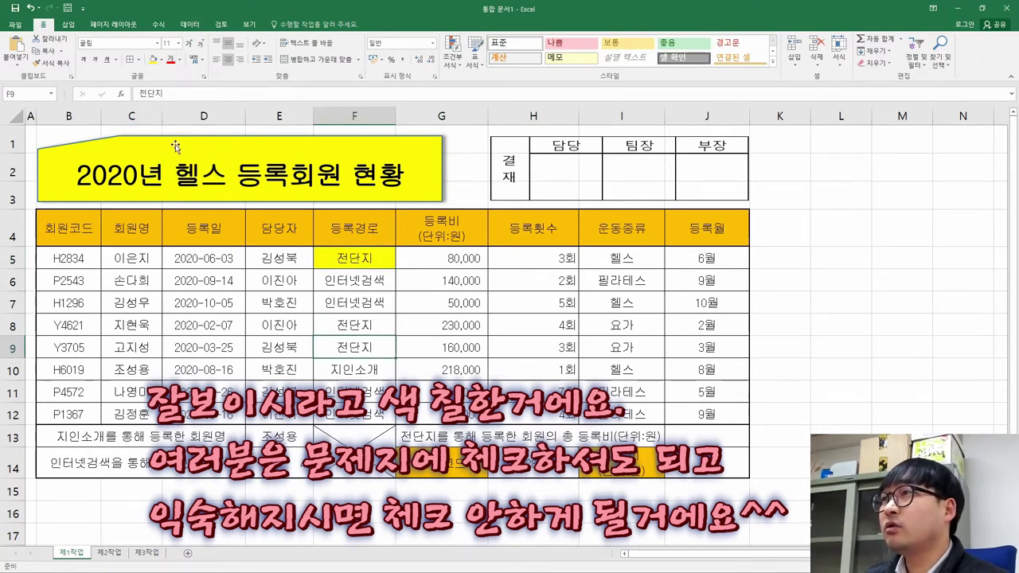
{"action": "left_click", "coordinate": [152, 60]}
{"action": "key", "text": "Up"}
{"action": "left_click", "coordinate": [152, 59]}
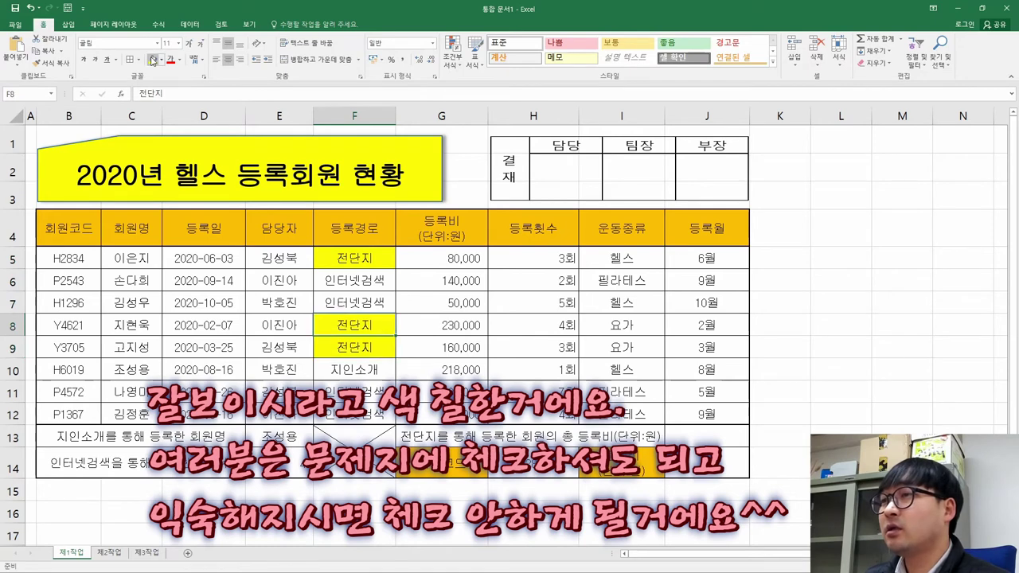
- Fill the matching 등록비 cells G5, G8 and G9 with yellow
{"action": "key", "text": "Right"}
{"action": "key", "text": "Right"}
{"action": "key", "text": "Up"}
{"action": "key", "text": "Up"}
{"action": "key", "text": "Up"}
{"action": "key", "text": "Left"}
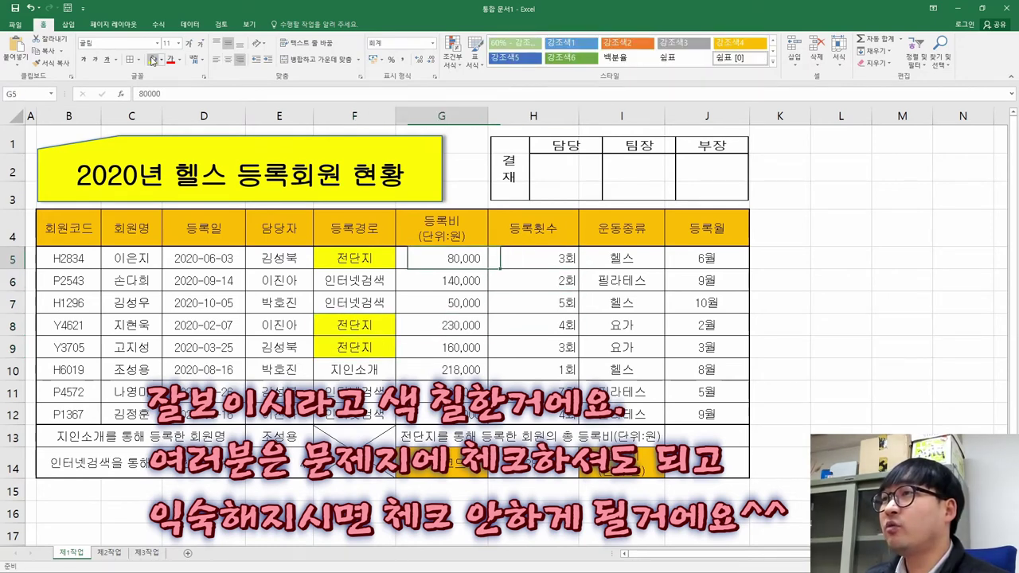
{"action": "left_click", "coordinate": [152, 59]}
{"action": "key", "text": "Down"}
{"action": "key", "text": "Down"}
{"action": "key", "text": "Down"}
{"action": "left_click", "coordinate": [152, 59]}
{"action": "key", "text": "Down"}
{"action": "left_click", "coordinate": [152, 60]}
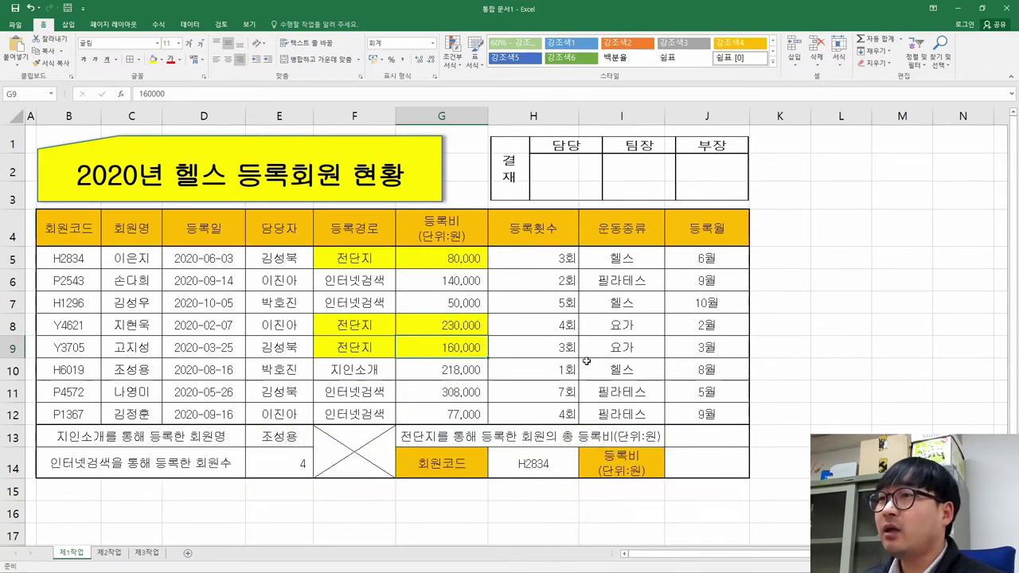
- Switch to GE01-09A.pdf in Acrobat Reader and select and copy the word SUMIF in task (5)
{"action": "key", "text": "alt+Tab"}
{"action": "left_click_drag", "start_coordinate": [794, 336], "coordinate": [844, 336]}
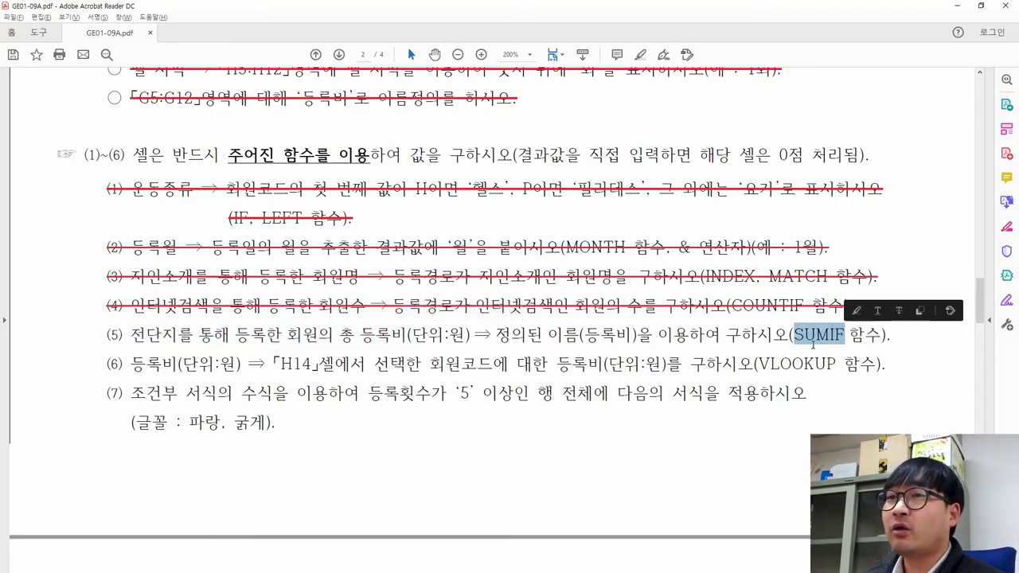
{"action": "key", "text": "ctrl+c"}
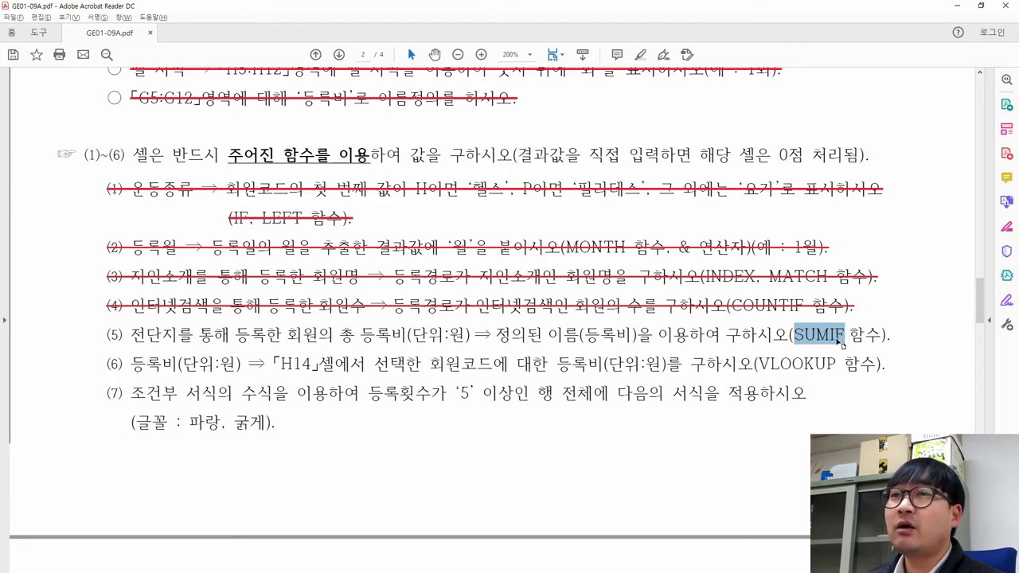
- Switch back to Excel and examine the 등록경로 column as condition range and the 등록비 amounts as sum range
{"action": "key", "text": "alt+Tab"}
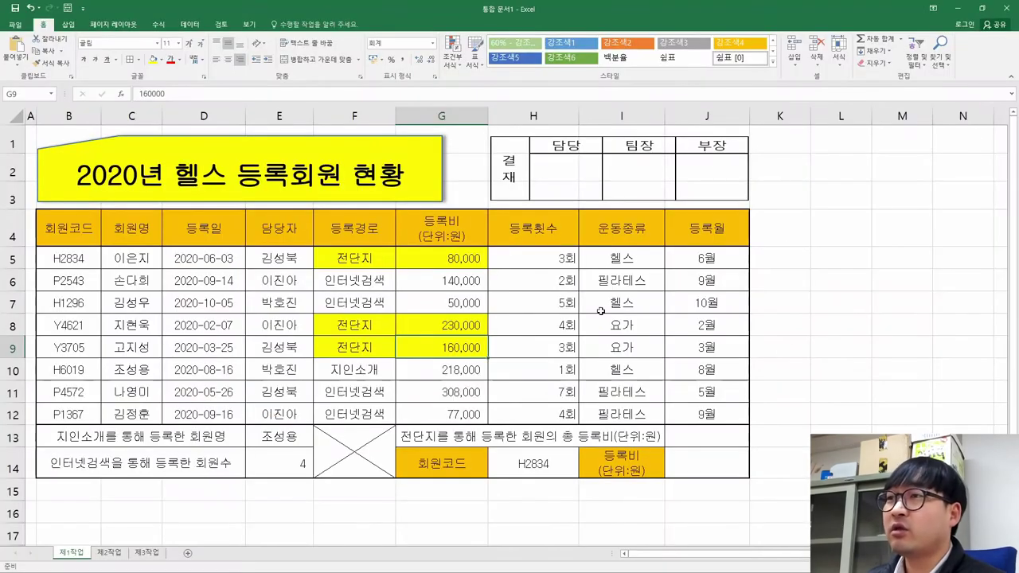
{"action": "left_click_drag", "start_coordinate": [370, 260], "coordinate": [354, 347]}
{"action": "left_click_drag", "start_coordinate": [354, 228], "coordinate": [345, 410]}
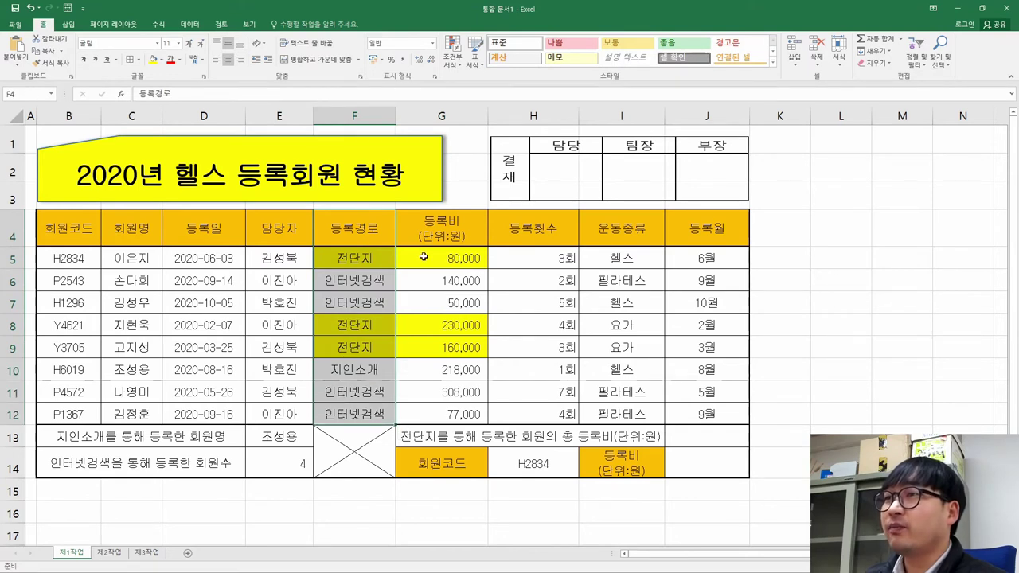
{"action": "left_click_drag", "start_coordinate": [450, 256], "coordinate": [478, 347]}
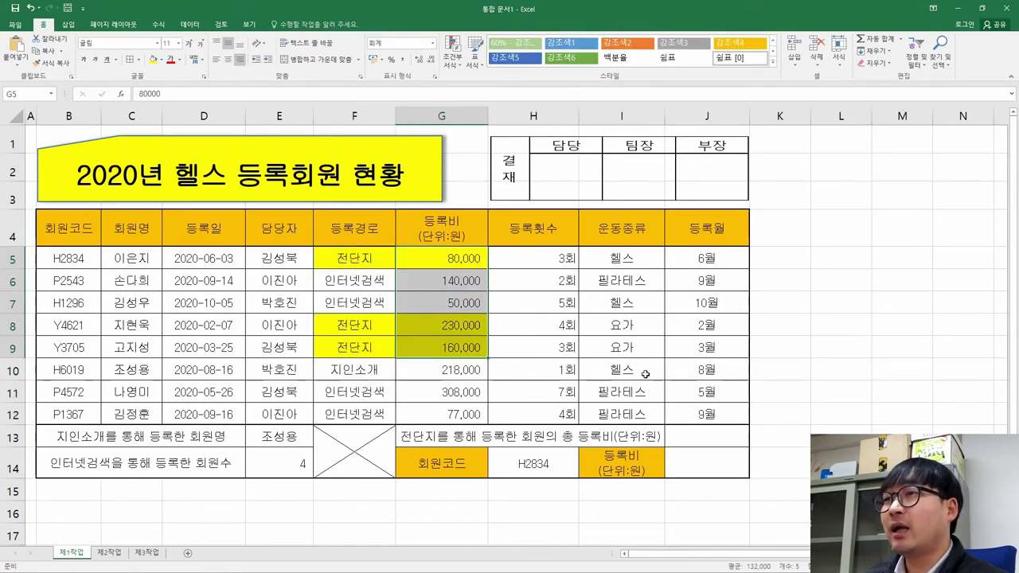
- Start a SUMIF formula in cell J13 for the total 등록비 of the 전단지 members
{"action": "left_click", "coordinate": [706, 438]}
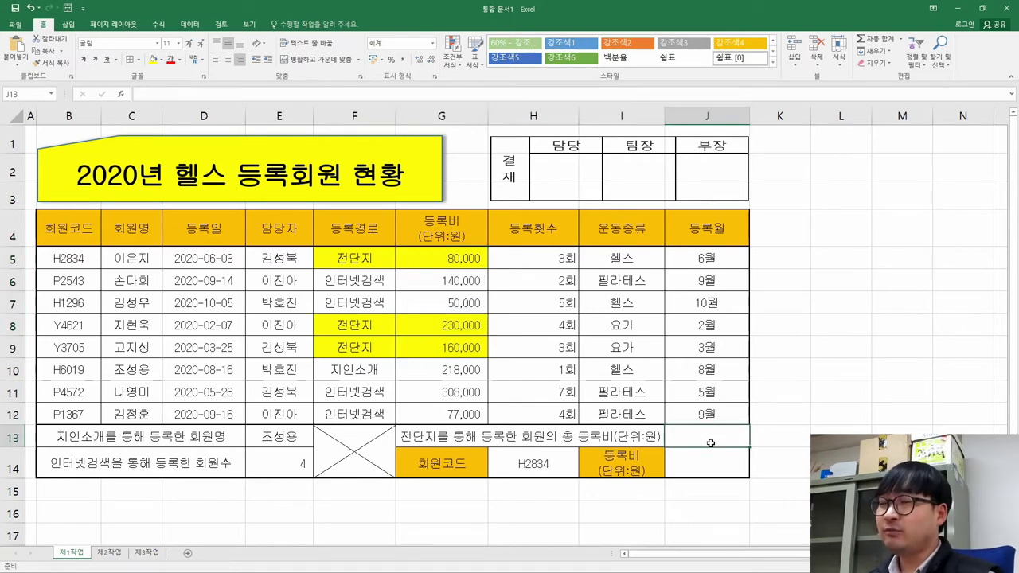
{"action": "key", "text": "alt+Tab"}
{"action": "key", "text": "alt+Tab"}
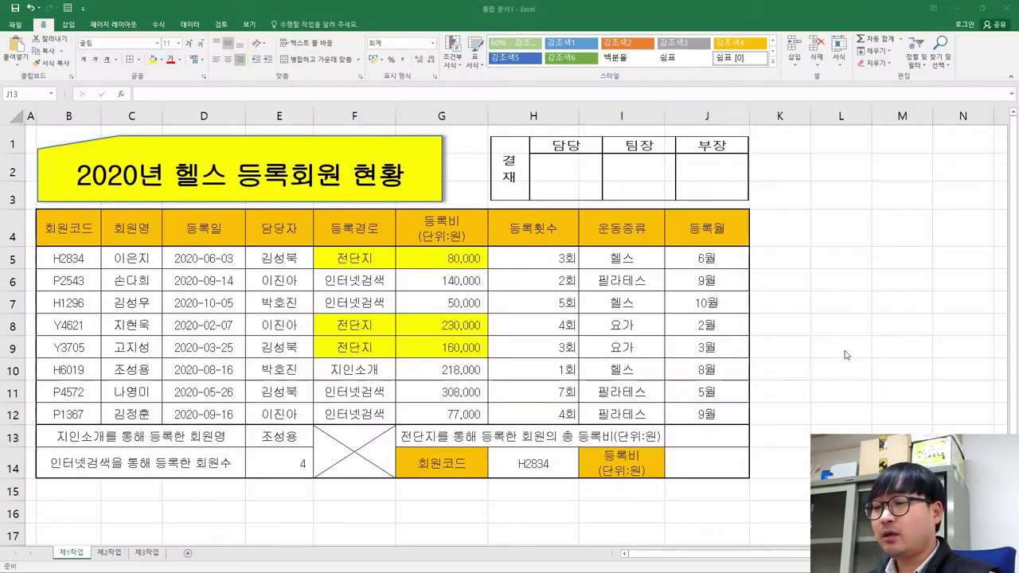
{"action": "type", "text": "="}
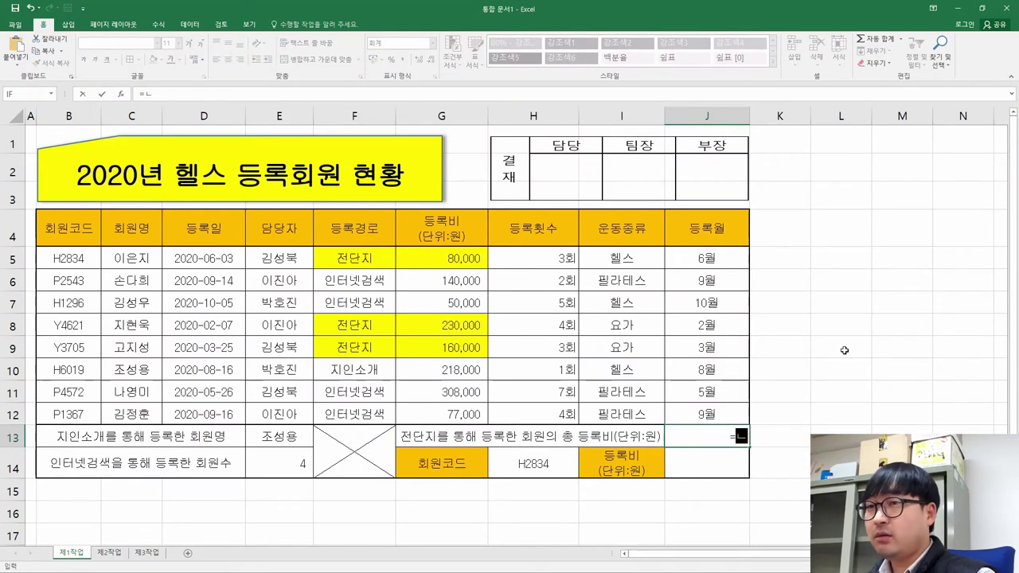
{"action": "type", "text": "sumi"}
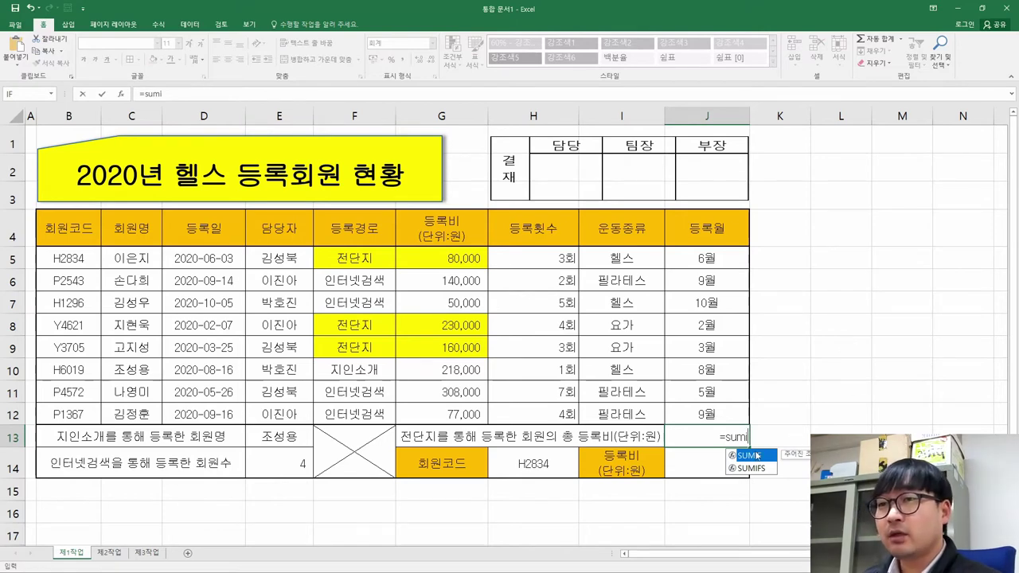
{"action": "key", "text": "Tab"}
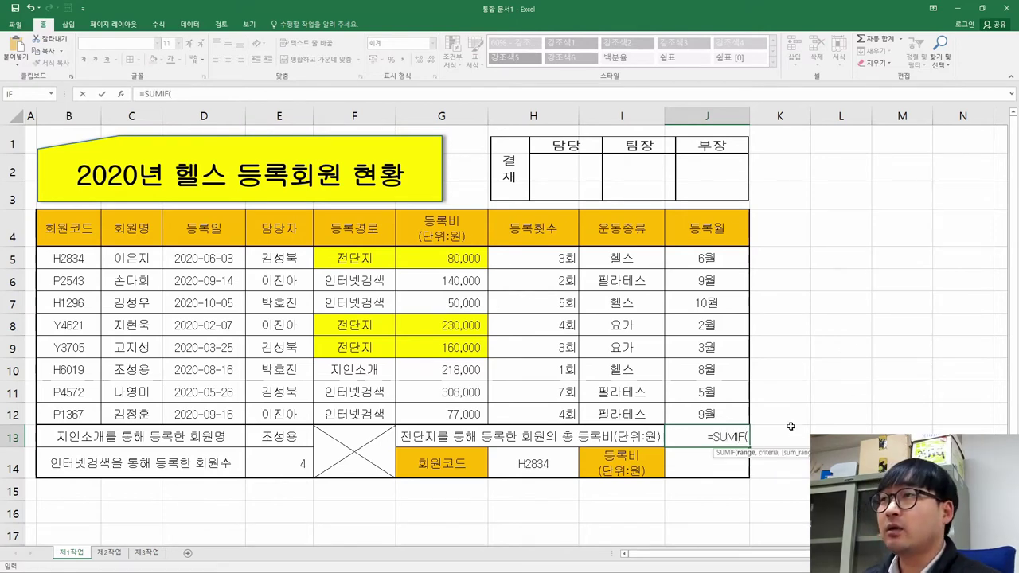
- Open the SUMIF function's arguments and set Range to F5:F12
{"action": "left_click", "coordinate": [120, 93]}
{"action": "left_click_drag", "start_coordinate": [613, 193], "coordinate": [694, 176]}
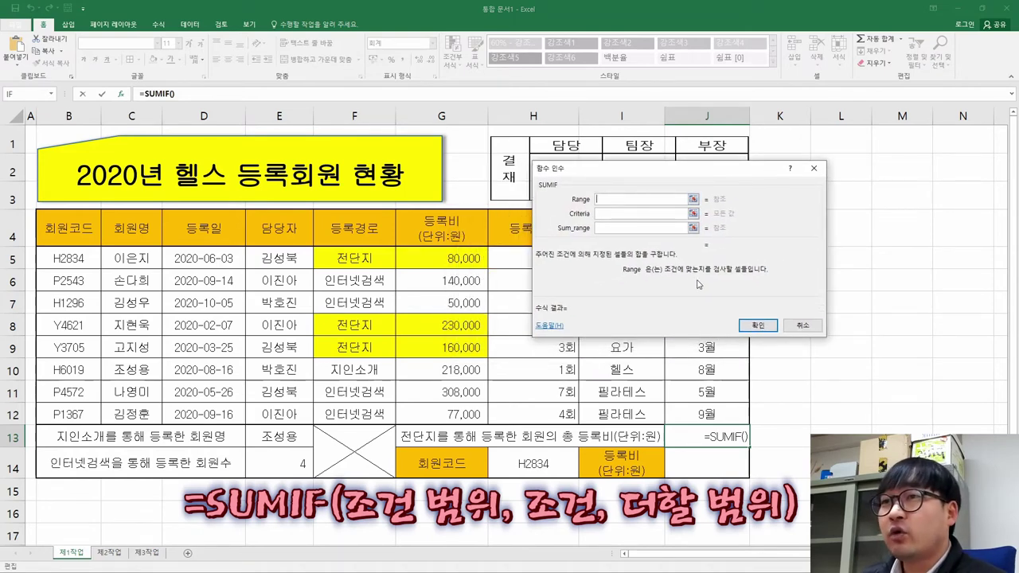
{"action": "left_click_drag", "start_coordinate": [358, 260], "coordinate": [362, 413]}
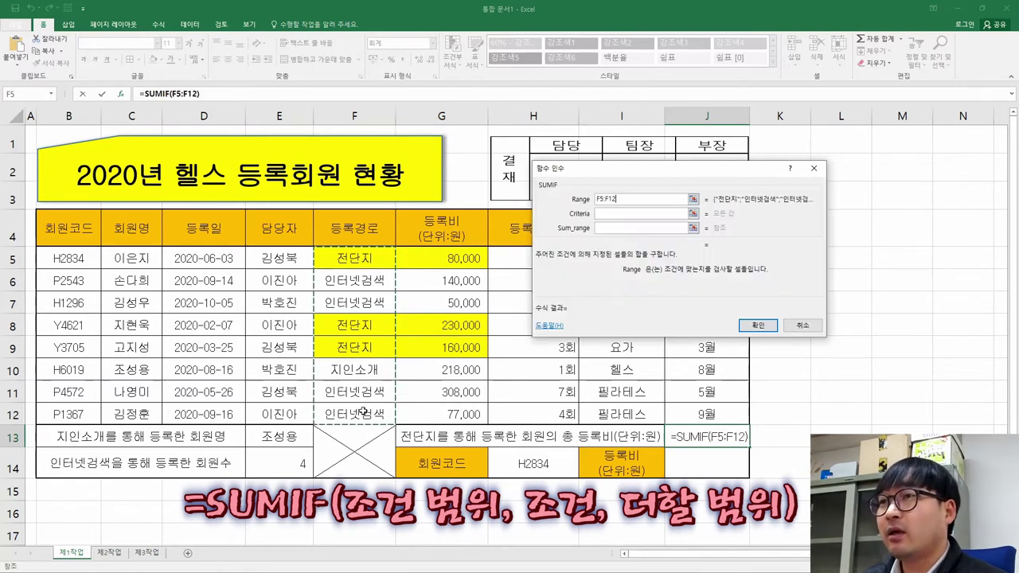
{"action": "left_click", "coordinate": [614, 213]}
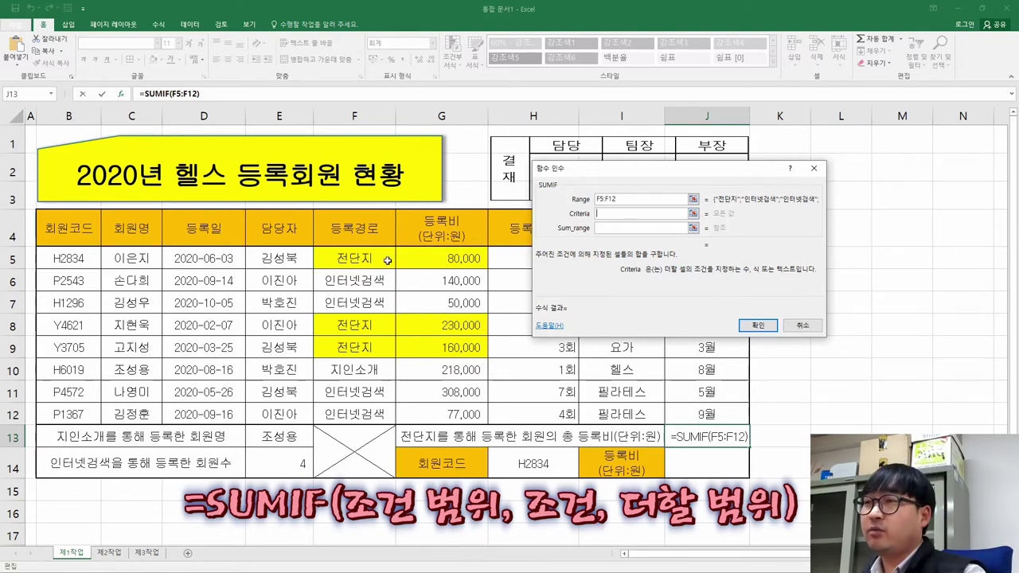
{"action": "type", "text": "\"전단지\""}
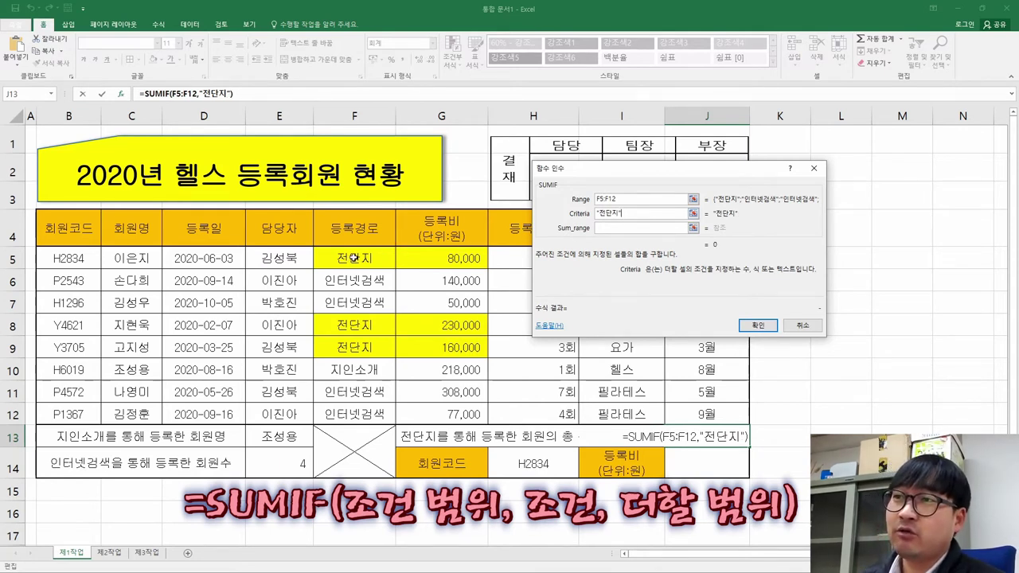
{"action": "left_click_drag", "start_coordinate": [629, 212], "coordinate": [596, 213]}
{"action": "key", "text": "BackSpace"}
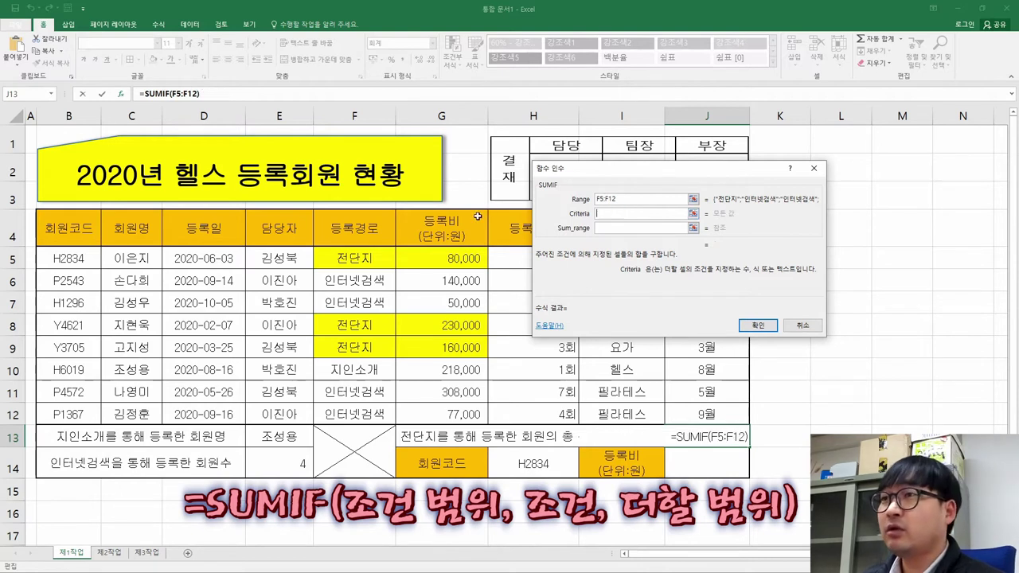
- Set the SUMIF Criteria to the 전단지 cell F5 and the Sum_range to the 등록비 amounts in G5:G12
{"action": "left_click", "coordinate": [343, 262]}
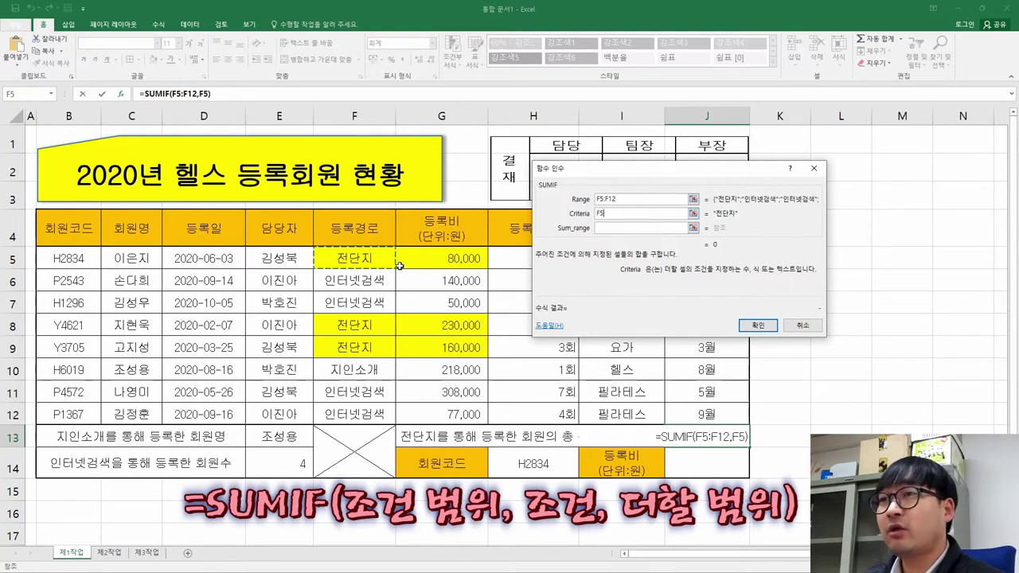
{"action": "left_click", "coordinate": [355, 322]}
{"action": "left_click", "coordinate": [371, 347]}
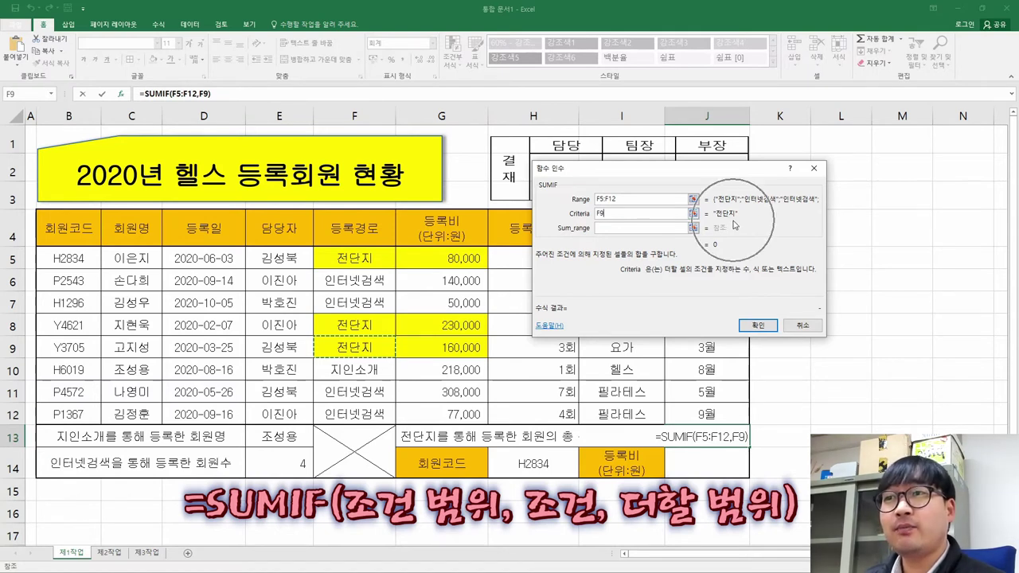
{"action": "left_click", "coordinate": [370, 262]}
{"action": "left_click", "coordinate": [614, 229]}
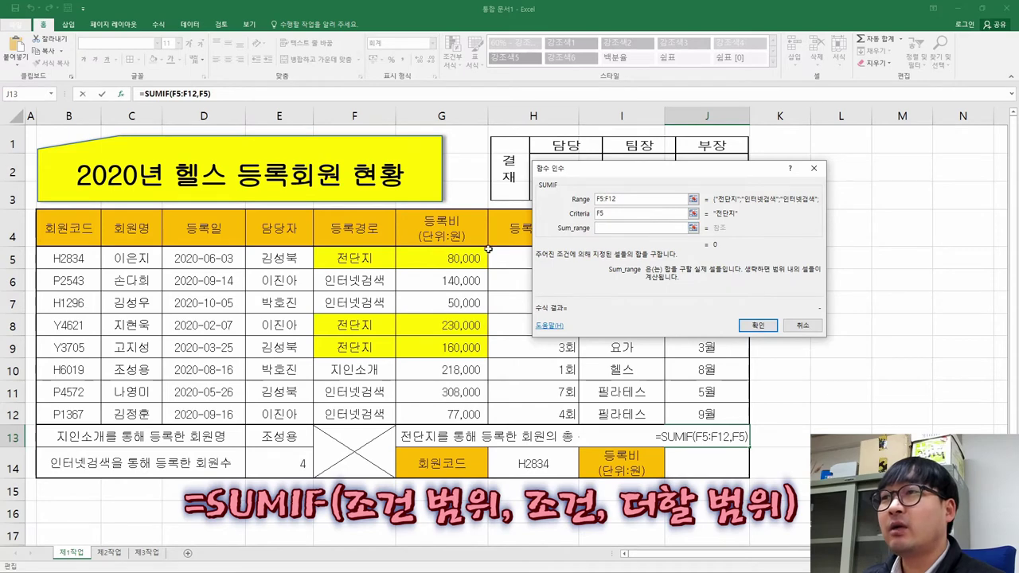
{"action": "left_click_drag", "start_coordinate": [451, 256], "coordinate": [458, 413]}
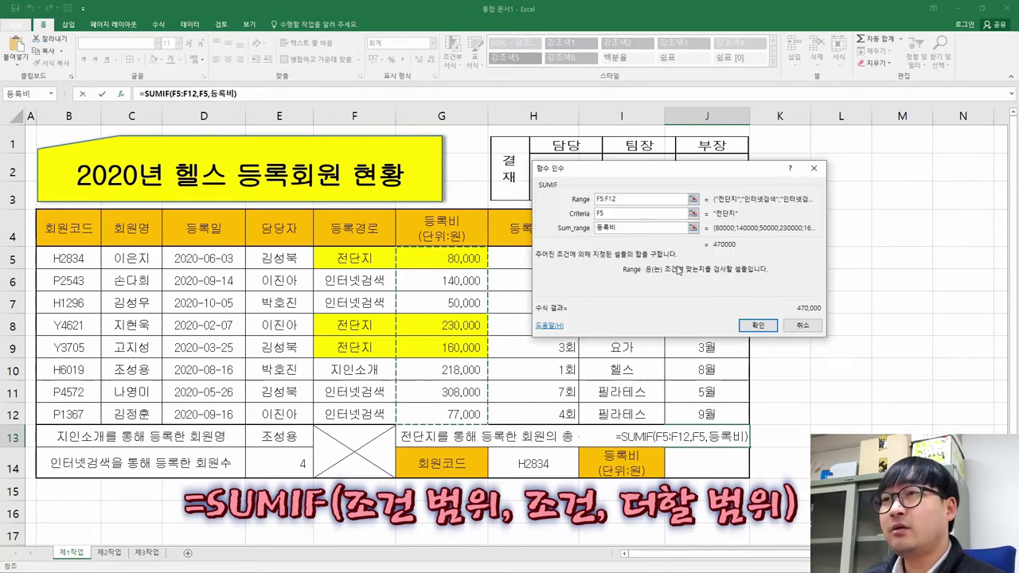
- Clear the Sum_range argument, assign the 등록비 amounts in G5:G12 to it again, and complete the SUMIF formula in J13
{"action": "left_click", "coordinate": [622, 198]}
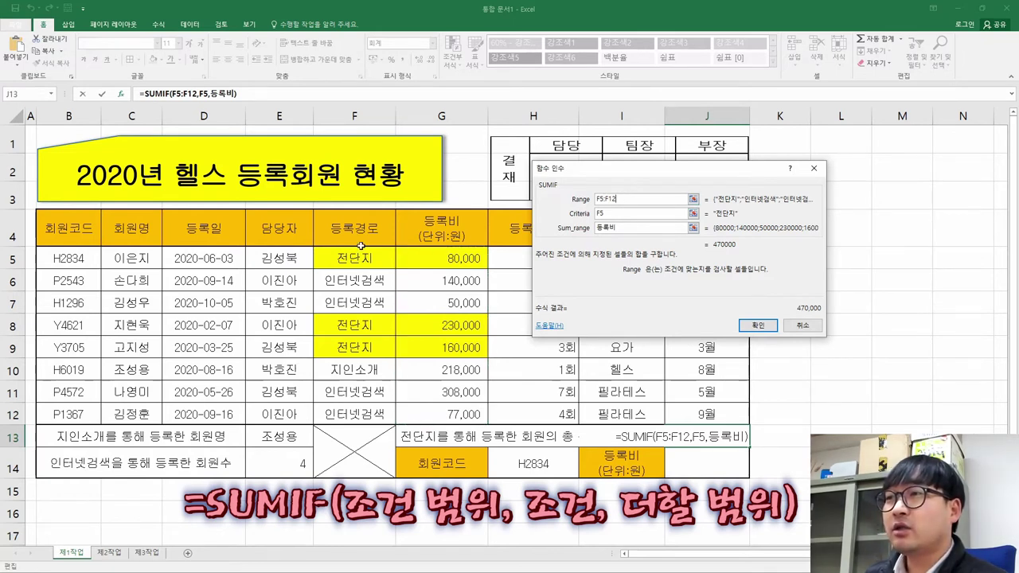
{"action": "left_click", "coordinate": [619, 214]}
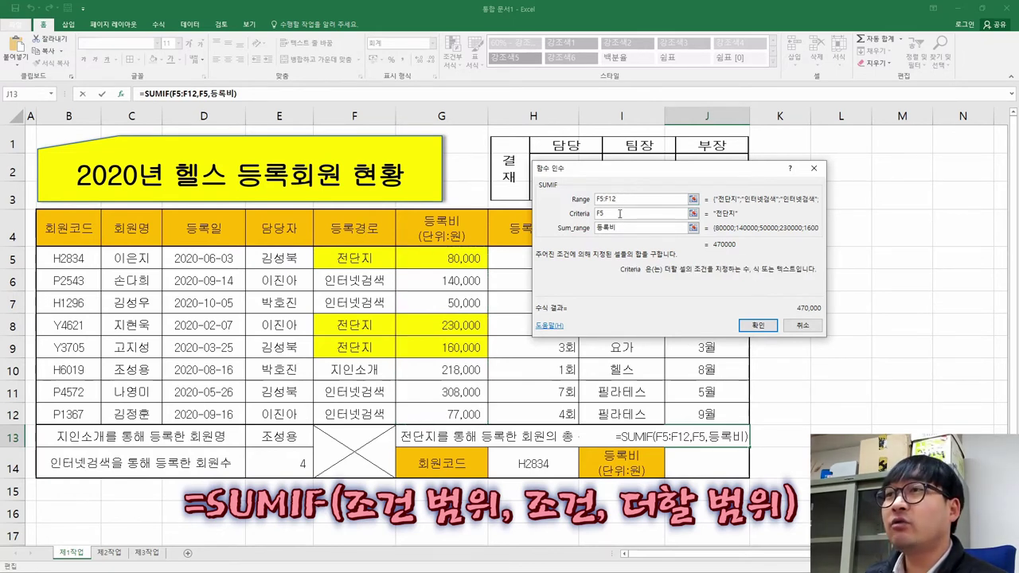
{"action": "left_click", "coordinate": [626, 229]}
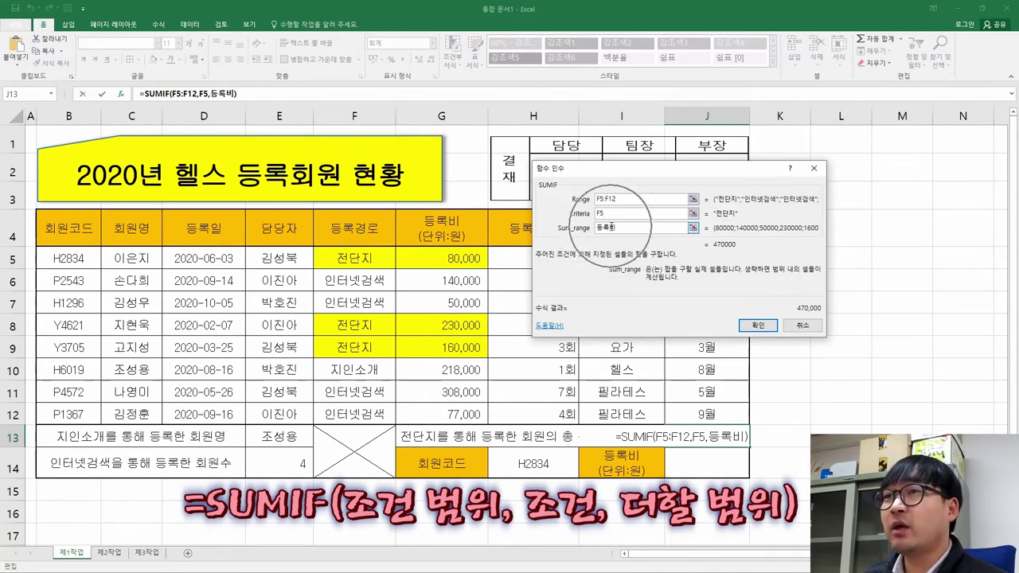
{"action": "left_click_drag", "start_coordinate": [629, 228], "coordinate": [559, 231]}
{"action": "key", "text": "BackSpace"}
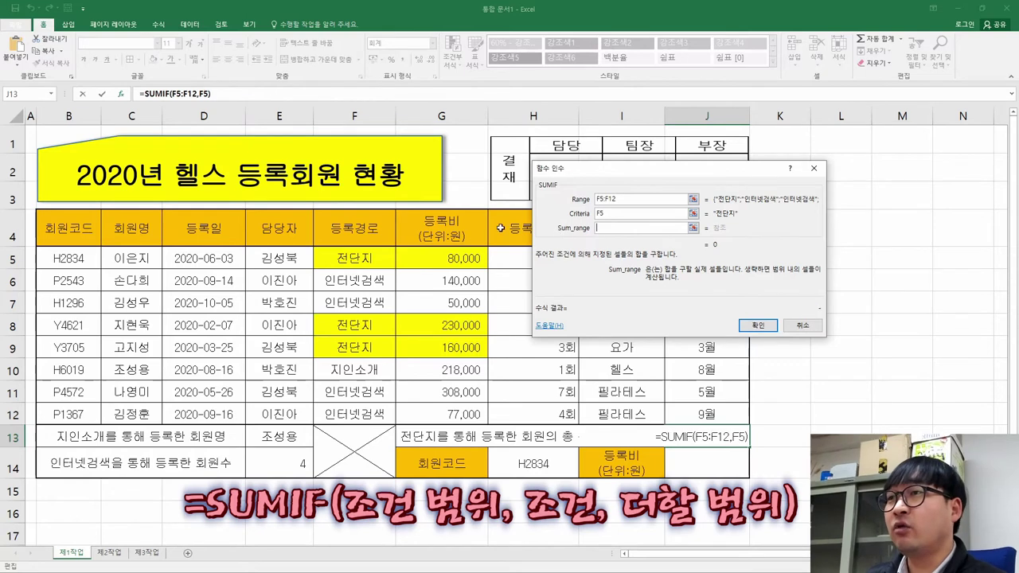
{"action": "left_click_drag", "start_coordinate": [436, 253], "coordinate": [443, 412]}
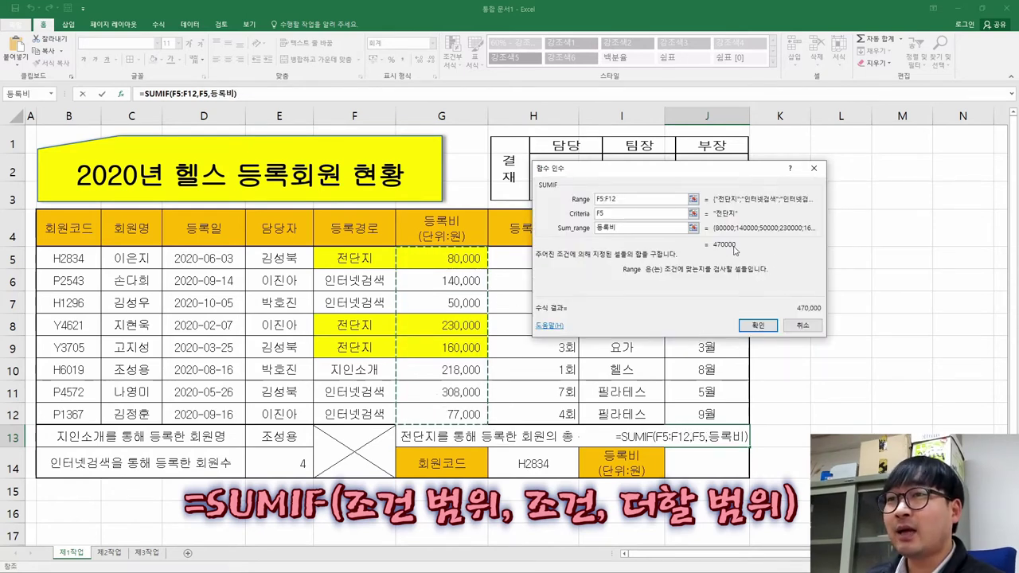
{"action": "left_click", "coordinate": [746, 324]}
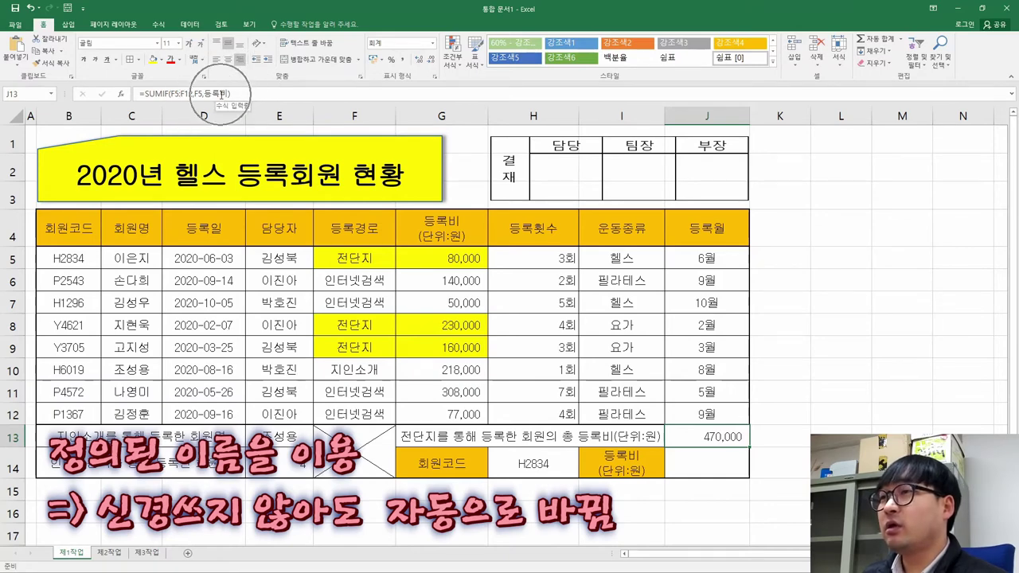
- Switch to GE01-09A.pdf in Acrobat Reader and review the instruction to define the name 등록비 for G5:G12
{"action": "key", "text": "alt+Tab"}
{"action": "scroll", "coordinate": [495, 249], "scroll_direction": "up", "scroll_amount": 1}
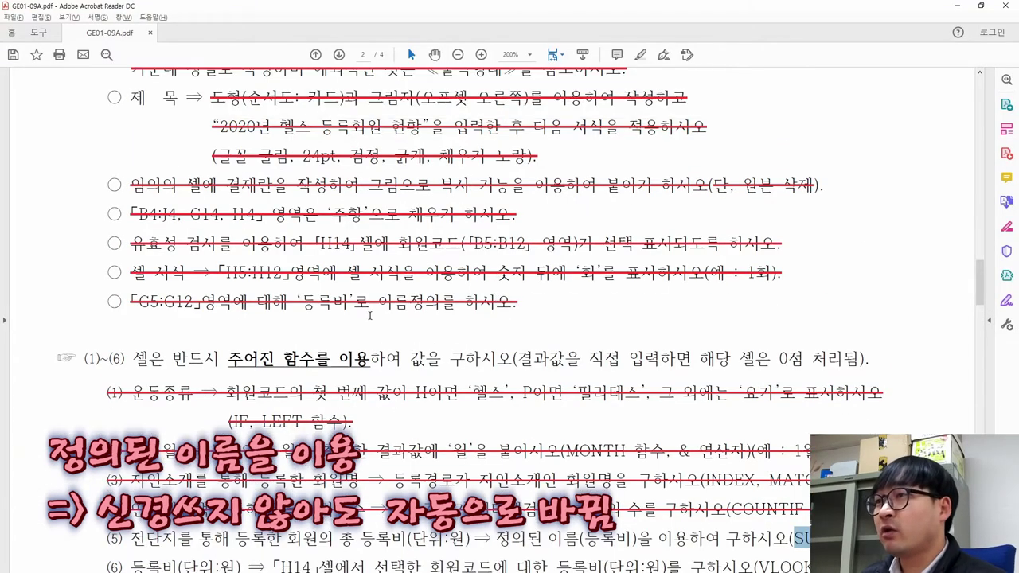
{"action": "left_click", "coordinate": [325, 313]}
{"action": "left_click_drag", "start_coordinate": [351, 307], "coordinate": [202, 307]}
{"action": "left_click", "coordinate": [348, 311]}
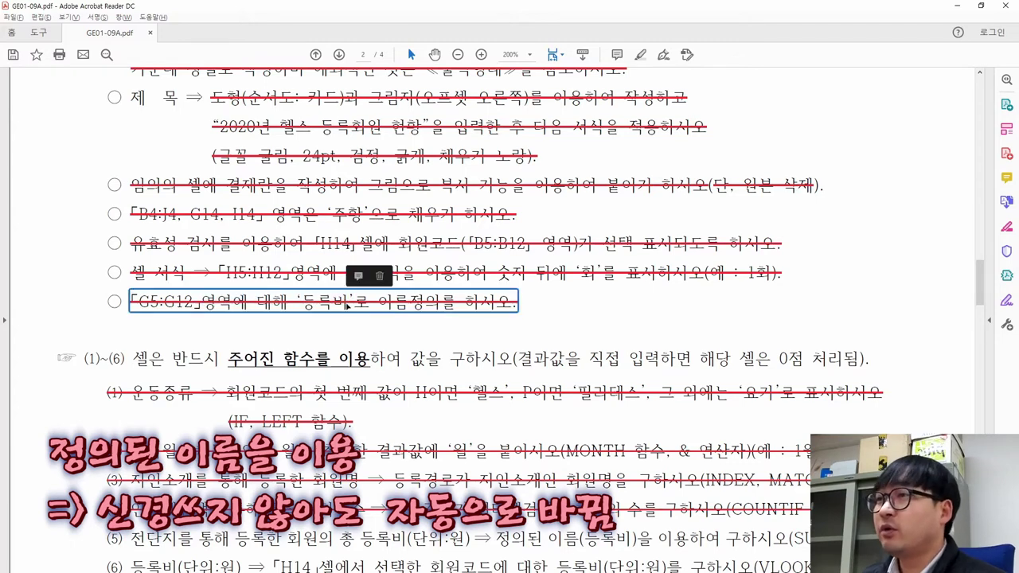
- Examine task (5)'s requirement to use the defined name 등록비, and check it against cell J13 in Excel
{"action": "scroll", "coordinate": [360, 327], "scroll_direction": "down", "scroll_amount": 5}
{"action": "left_click", "coordinate": [577, 389]}
{"action": "left_click_drag", "start_coordinate": [495, 359], "coordinate": [635, 366]}
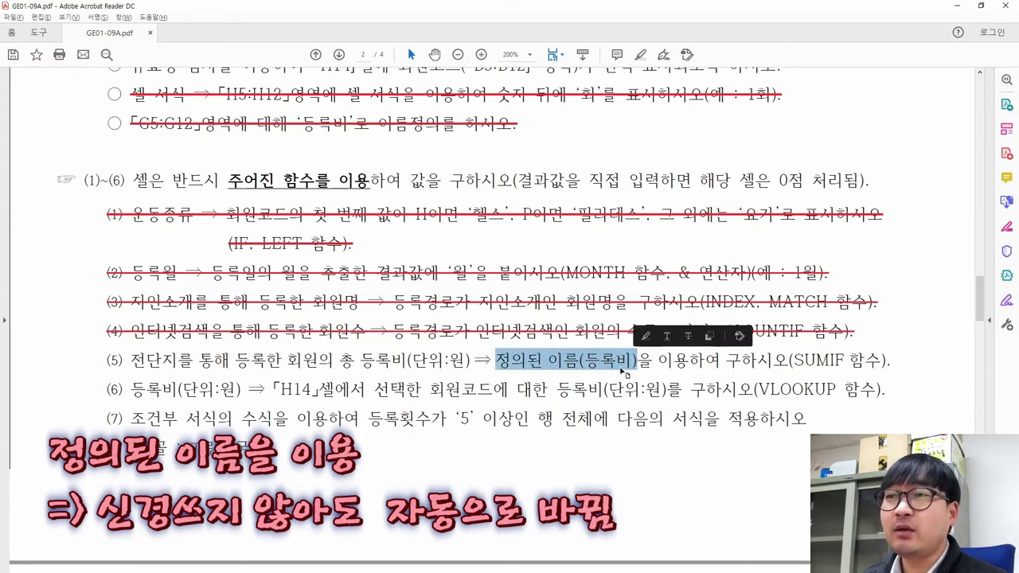
{"action": "left_click", "coordinate": [616, 362]}
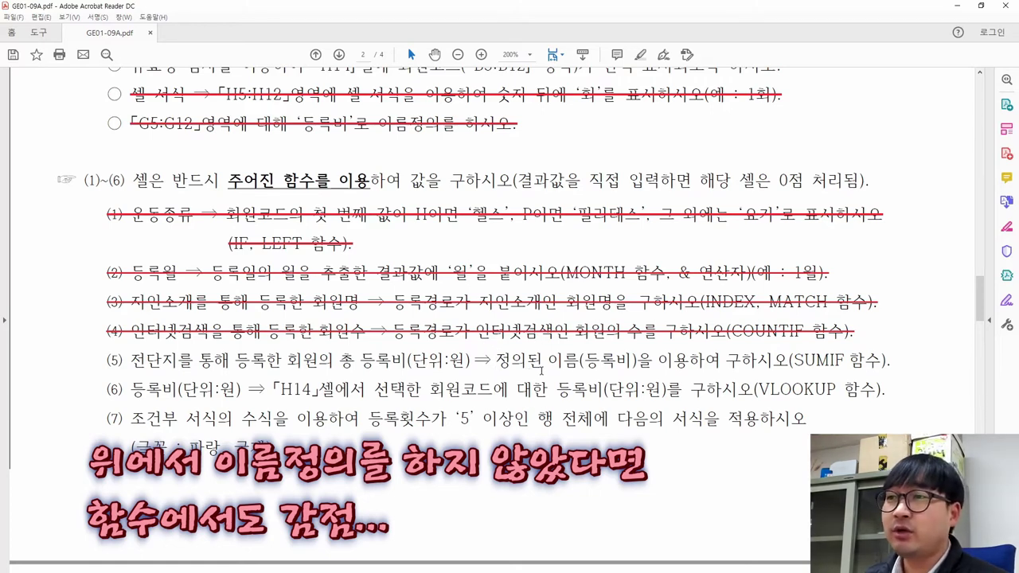
{"action": "left_click_drag", "start_coordinate": [497, 361], "coordinate": [769, 371]}
{"action": "key", "text": "alt+Tab"}
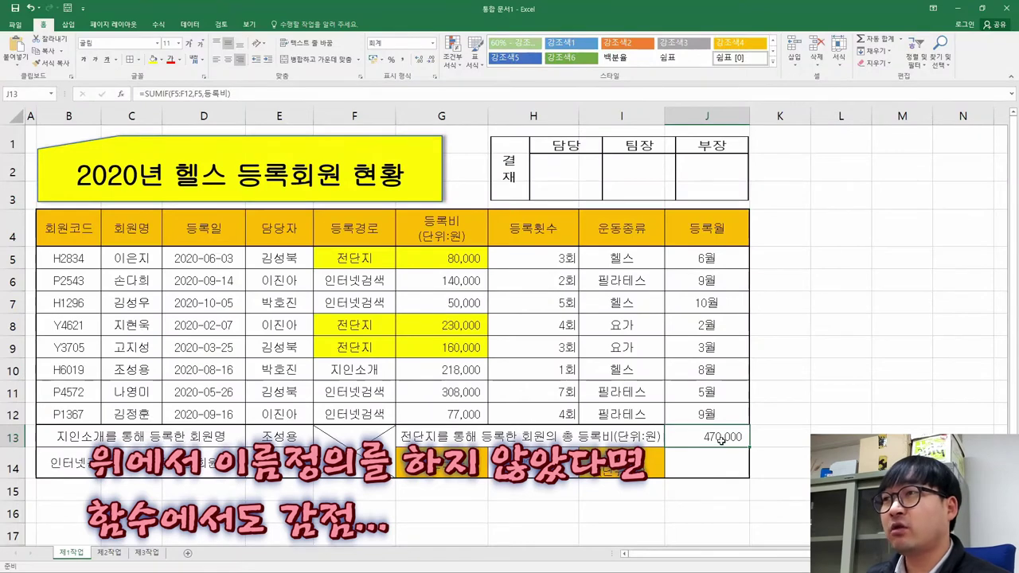
- Switch back to GE01-09A.pdf in Acrobat Reader and strike through the completed task (5)
{"action": "key", "text": "alt+Tab"}
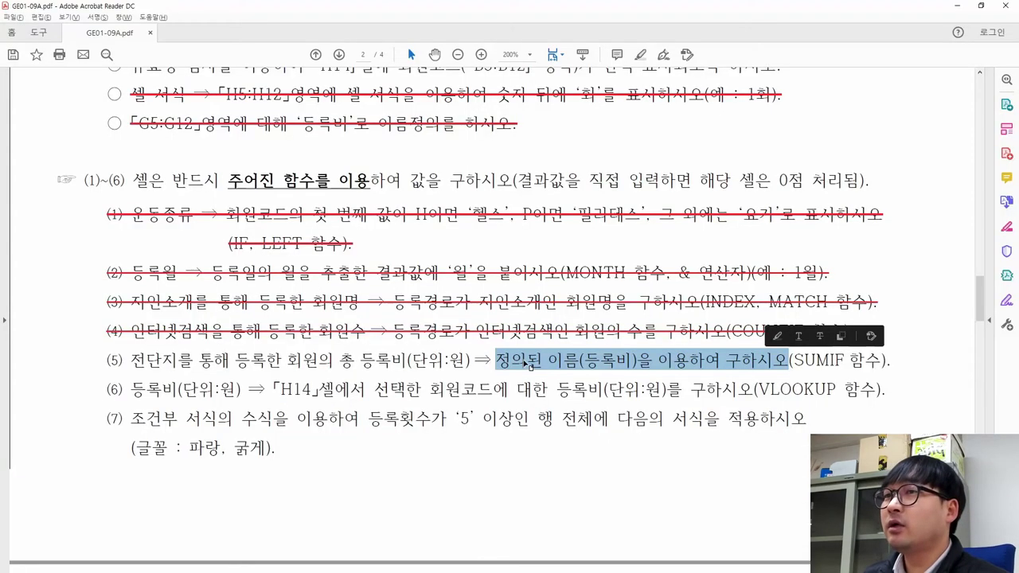
{"action": "left_click_drag", "start_coordinate": [108, 360], "coordinate": [888, 366]}
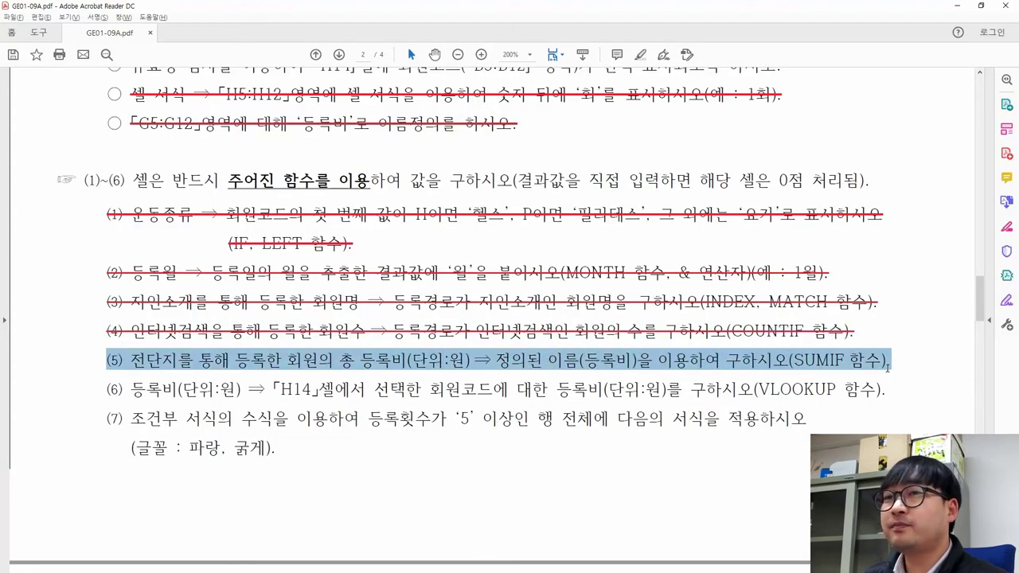
{"action": "left_click", "coordinate": [916, 336]}
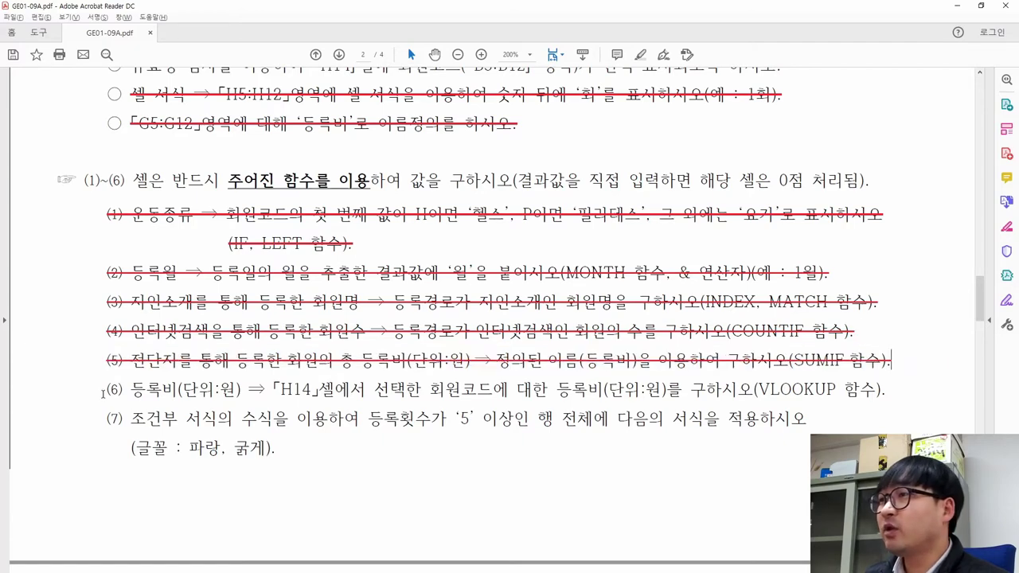
- Read task (6) on finding the 등록비 for the 회원코드 chosen in H14, and select its answer cell J14 in Excel
{"action": "left_click_drag", "start_coordinate": [131, 389], "coordinate": [249, 389]}
{"action": "key", "text": "alt+Tab"}
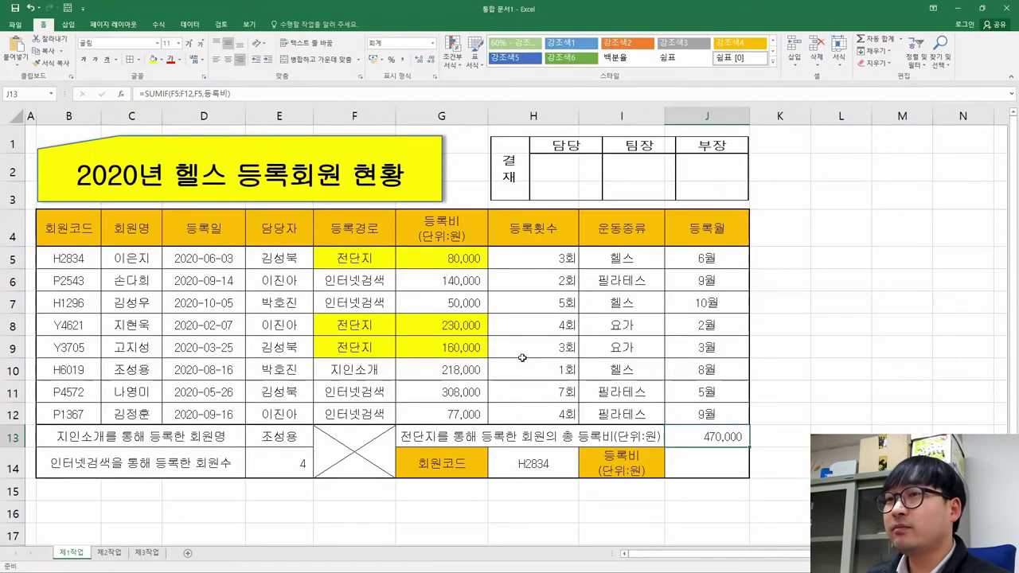
{"action": "key", "text": "Return"}
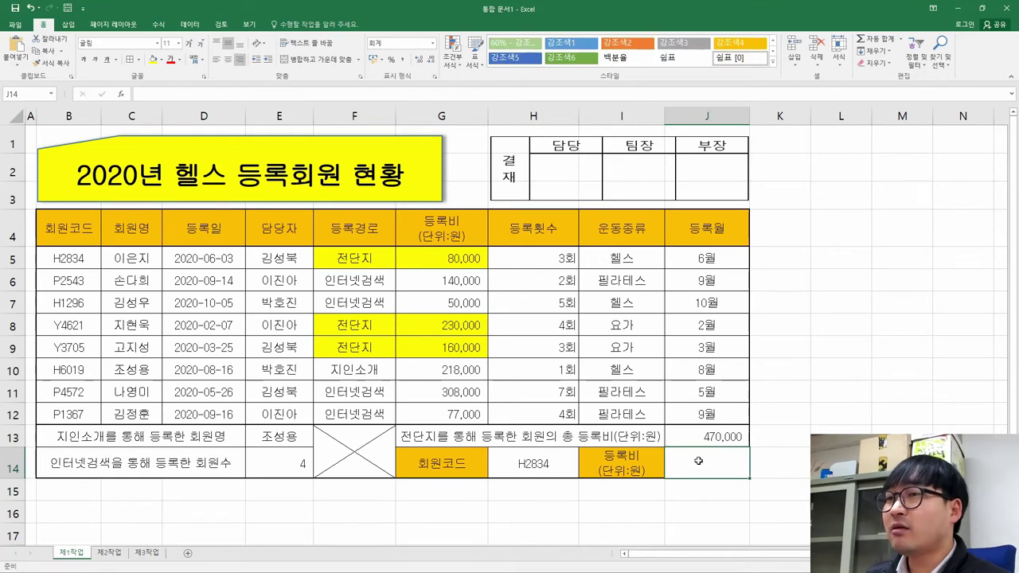
{"action": "key", "text": "alt+Tab"}
{"action": "left_click_drag", "start_coordinate": [282, 390], "coordinate": [763, 392]}
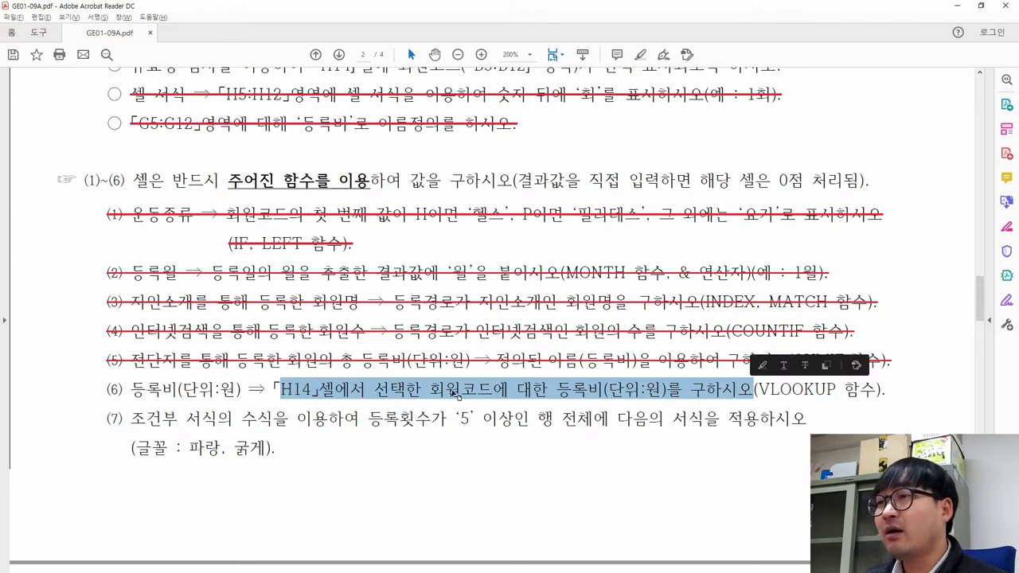
{"action": "key", "text": "alt+Tab"}
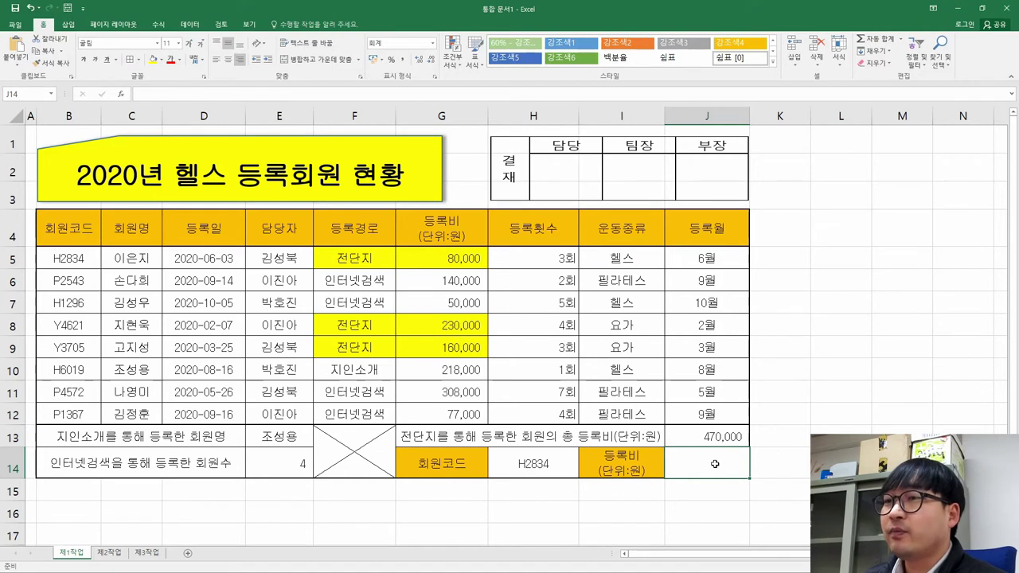
- Switch H14 to the second 회원코드 and back to the first, and examine that member's code in B5 and 등록비 in G5
{"action": "left_click", "coordinate": [545, 456]}
{"action": "left_click", "coordinate": [583, 473]}
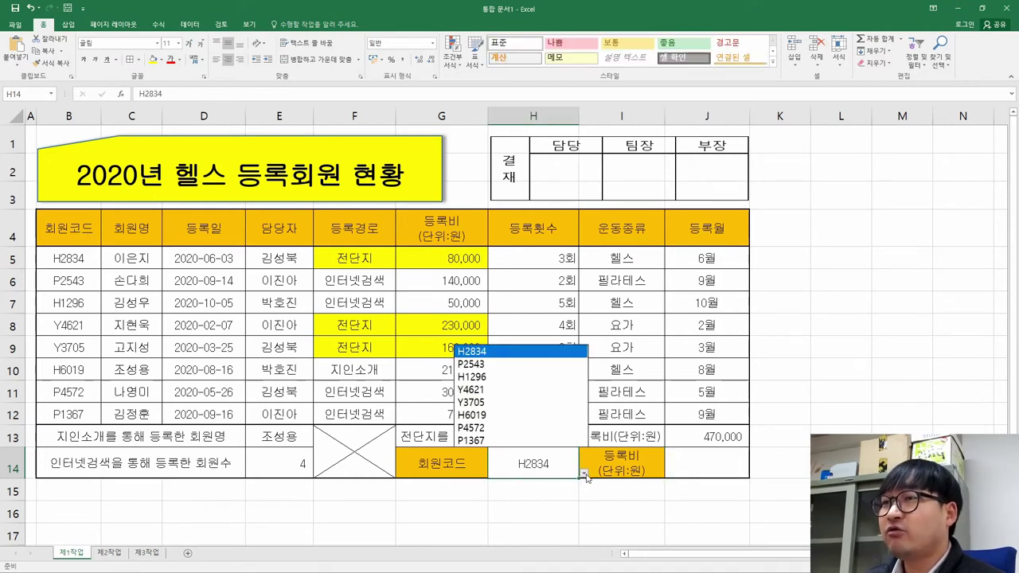
{"action": "left_click", "coordinate": [481, 365]}
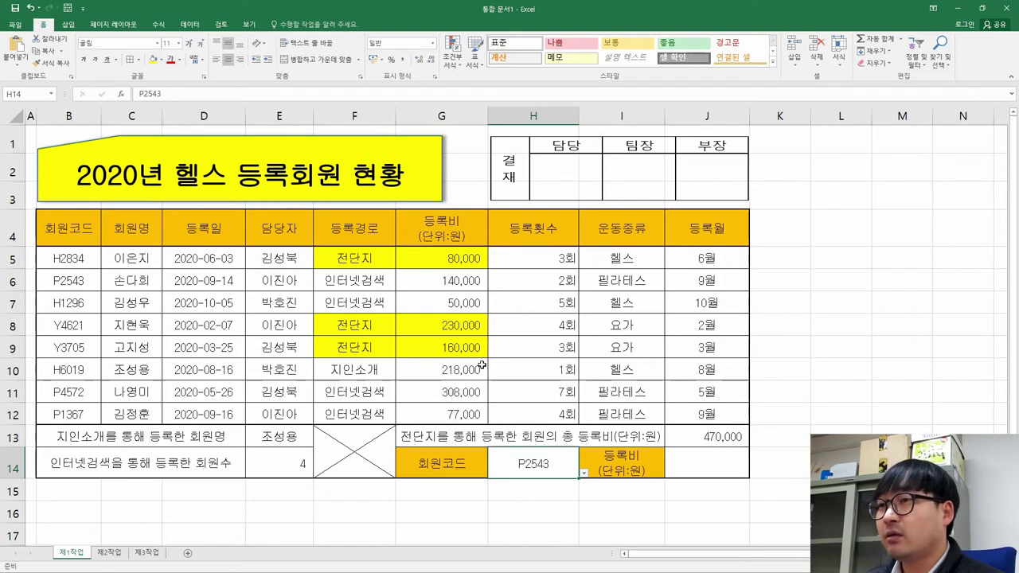
{"action": "left_click", "coordinate": [582, 474]}
{"action": "left_click", "coordinate": [493, 355]}
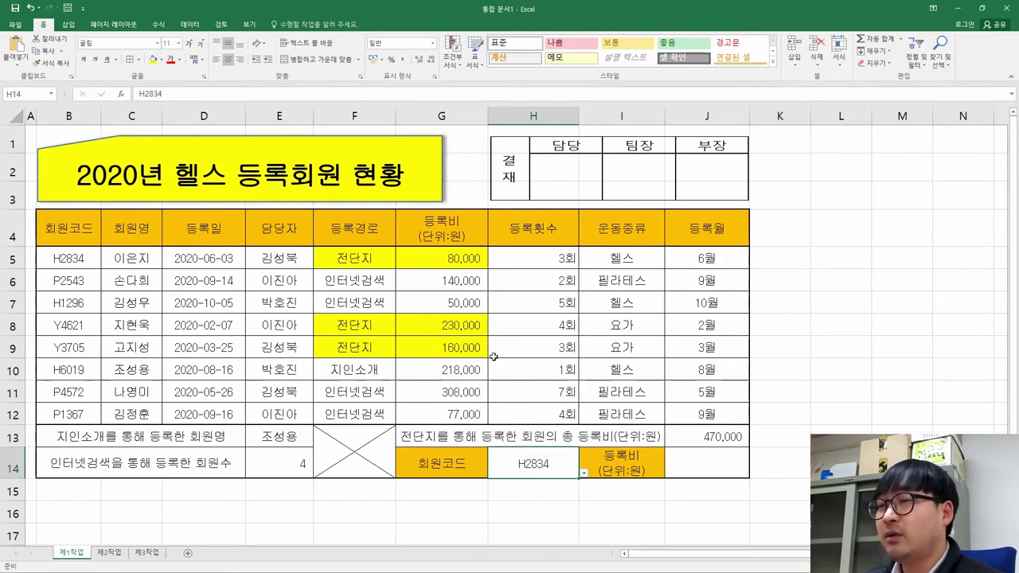
{"action": "left_click", "coordinate": [78, 263]}
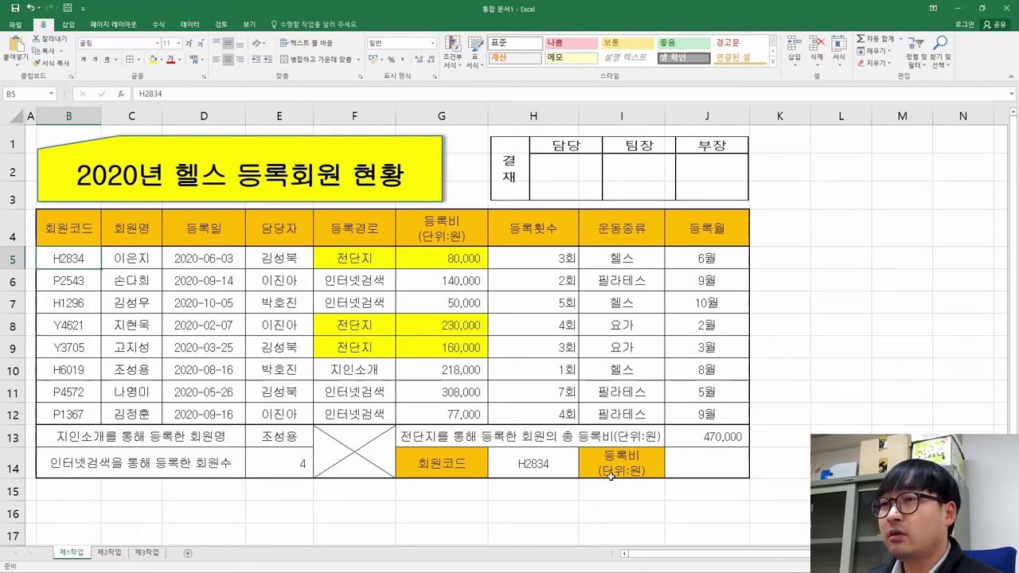
{"action": "left_click", "coordinate": [427, 256]}
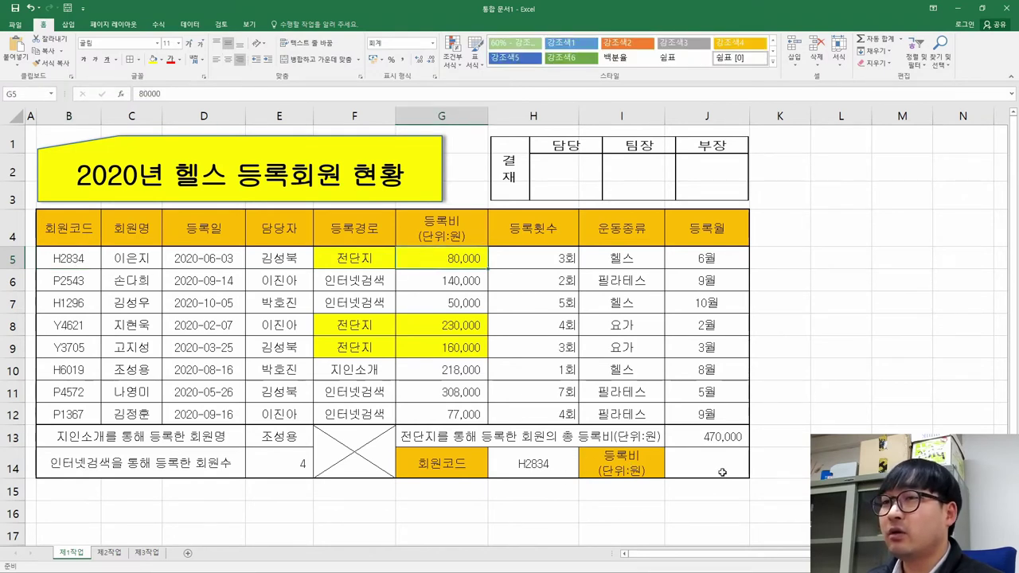
- Choose the second 회원코드 in H14 and examine the matching code in B6 and 등록비 in G6
{"action": "left_click", "coordinate": [542, 467]}
{"action": "left_click", "coordinate": [584, 475]}
{"action": "left_click", "coordinate": [506, 365]}
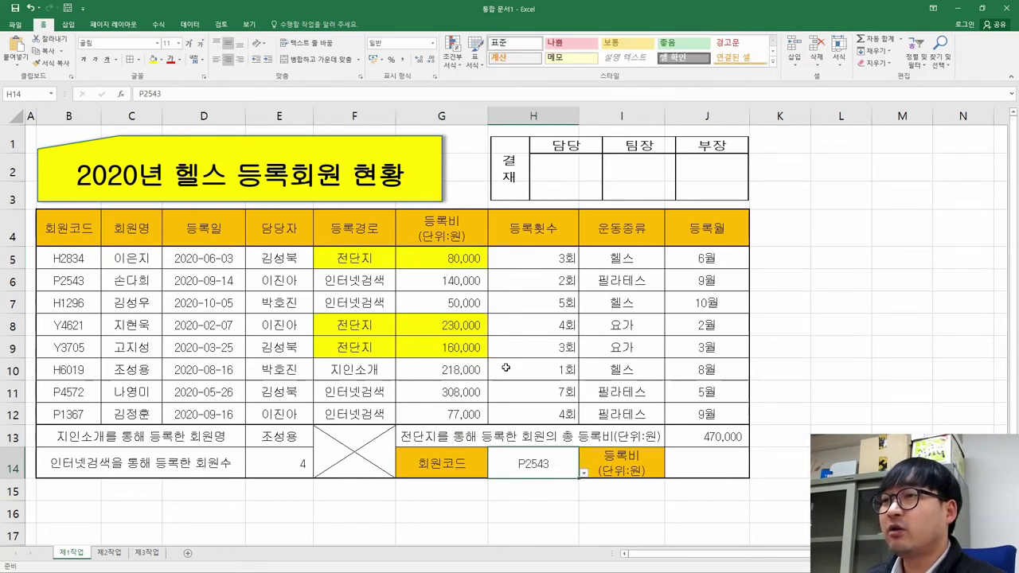
{"action": "left_click", "coordinate": [84, 281]}
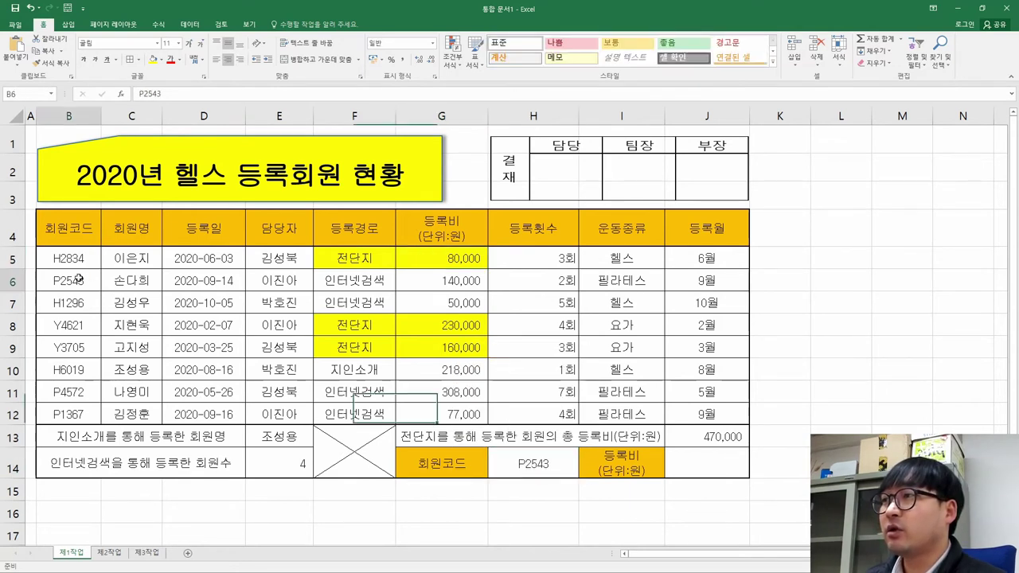
{"action": "left_click", "coordinate": [464, 288]}
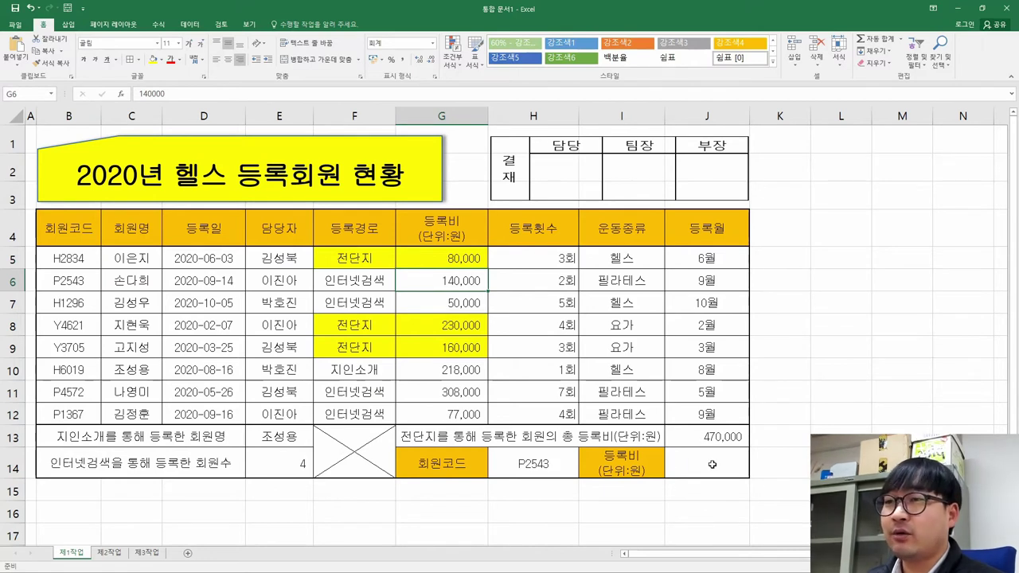
- Remove the yellow fill from the 등록경로 and 등록비 cells F5:G9
{"action": "left_click_drag", "start_coordinate": [351, 259], "coordinate": [450, 347]}
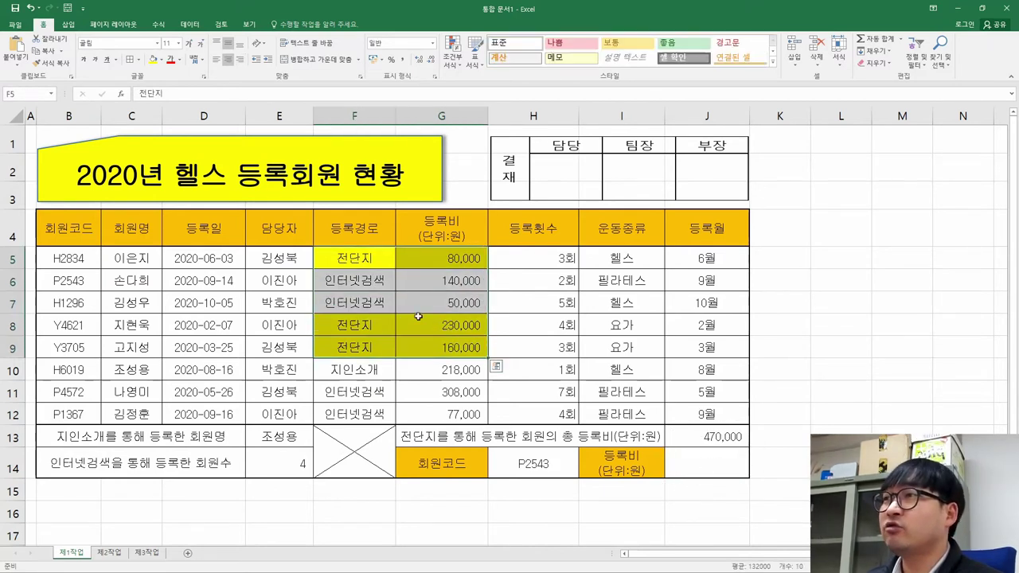
{"action": "left_click", "coordinate": [160, 59]}
{"action": "left_click", "coordinate": [176, 154]}
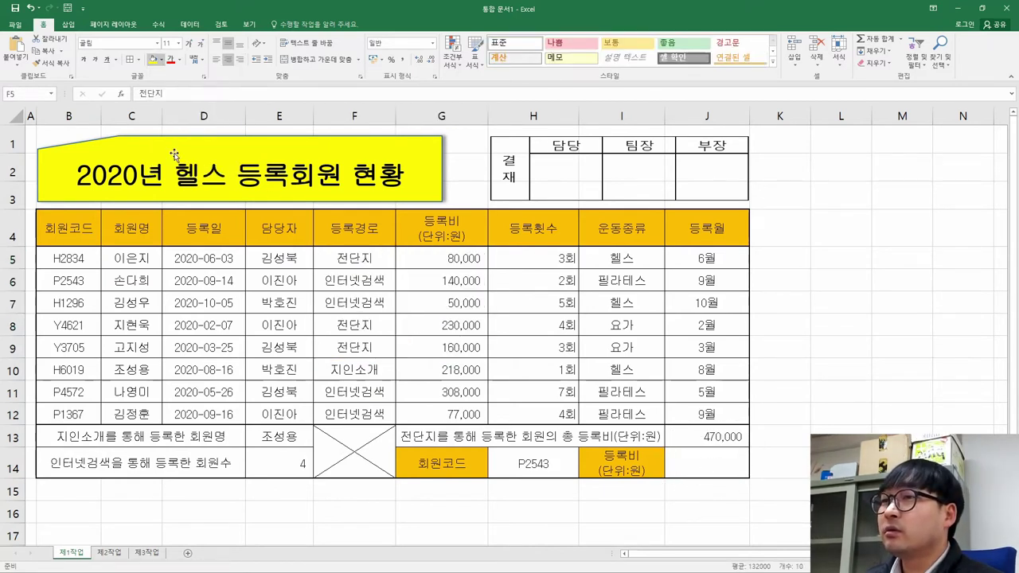
- Set H14 to the first 회원코드 in its list and select cell J14 for the 등록비 lookup
{"action": "left_click", "coordinate": [706, 463]}
{"action": "left_click", "coordinate": [573, 464]}
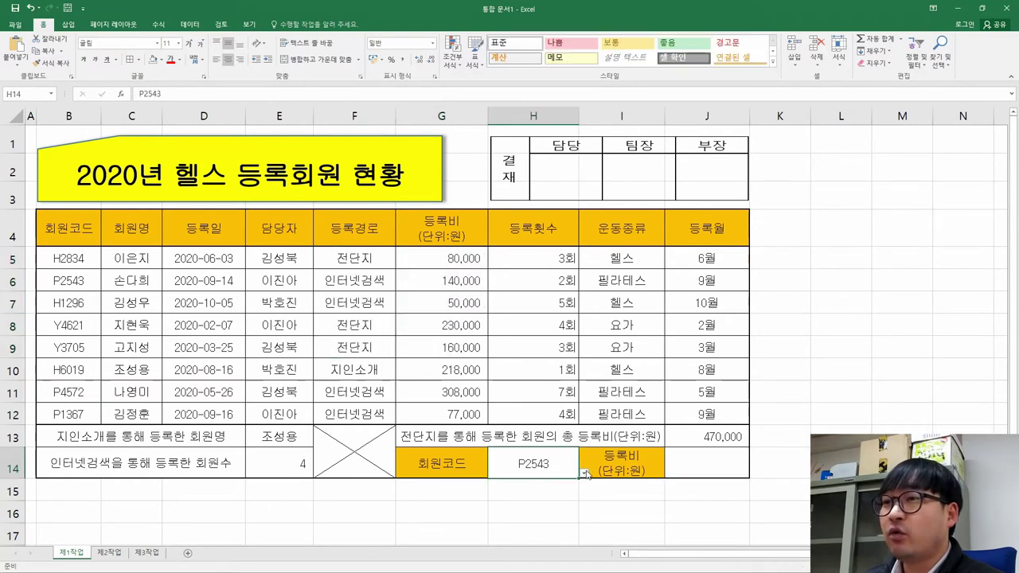
{"action": "left_click", "coordinate": [584, 472]}
{"action": "left_click", "coordinate": [527, 352]}
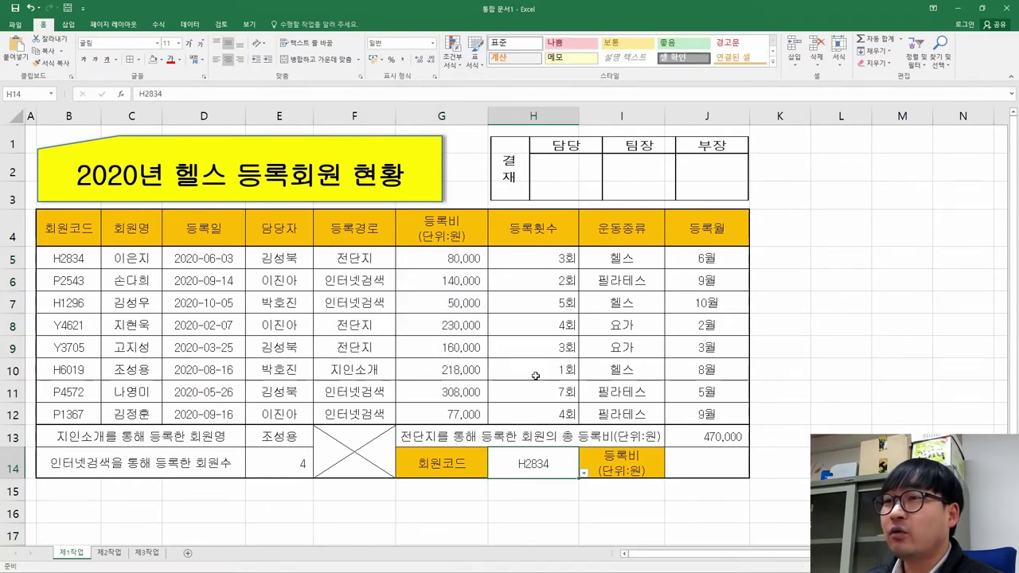
{"action": "left_click", "coordinate": [696, 468]}
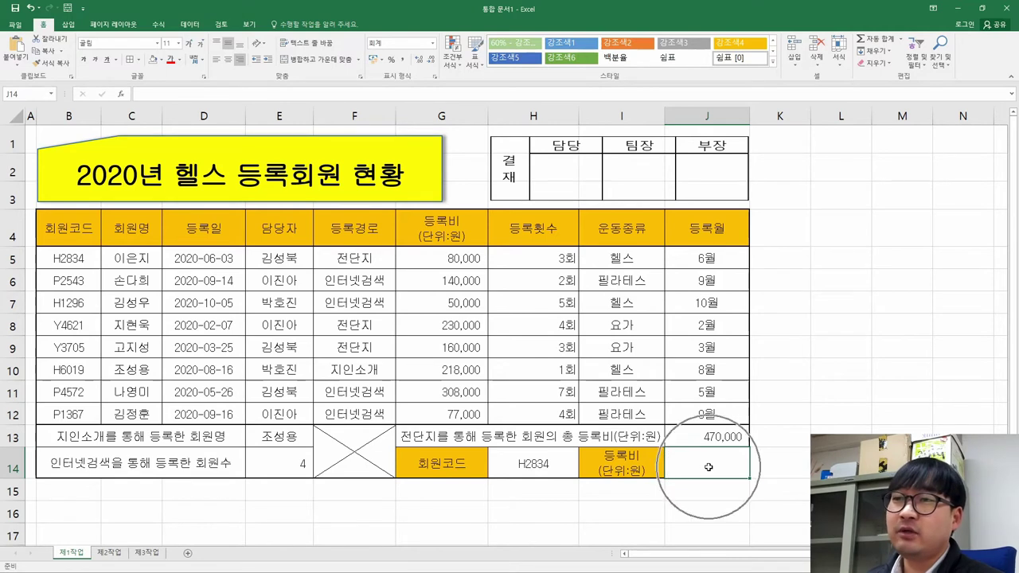
- Start a VLOOKUP in J14 through its function arguments dialog and use H14 as the Lookup_value
{"action": "type", "text": "=vlo"}
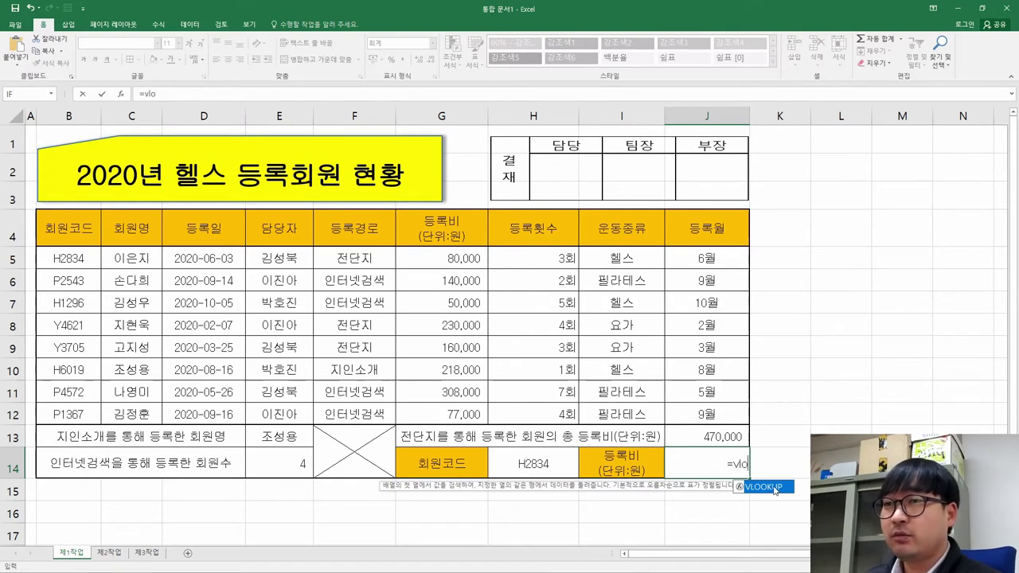
{"action": "double_click", "coordinate": [770, 487]}
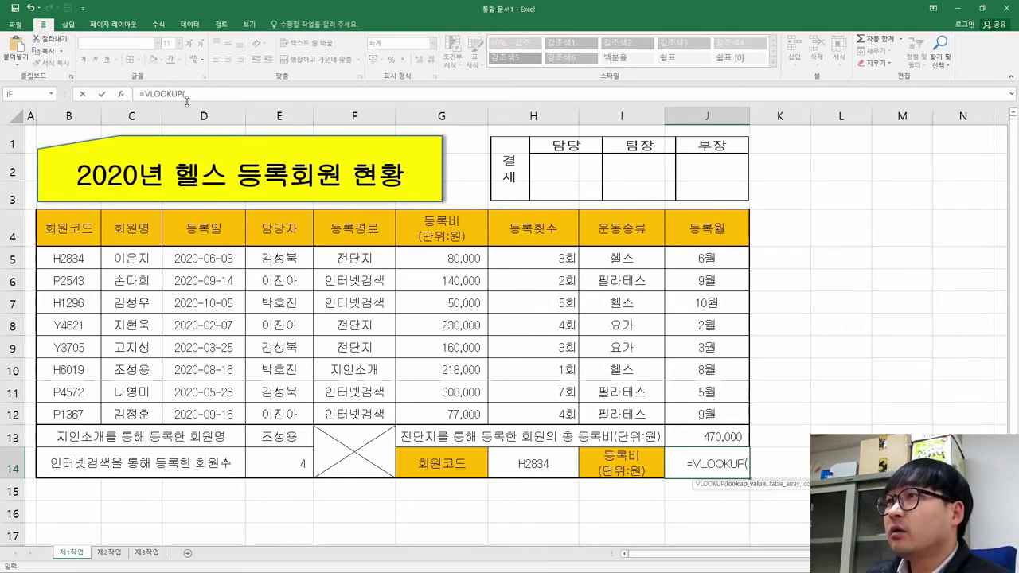
{"action": "left_click", "coordinate": [122, 94]}
{"action": "left_click_drag", "start_coordinate": [682, 156], "coordinate": [663, 231]}
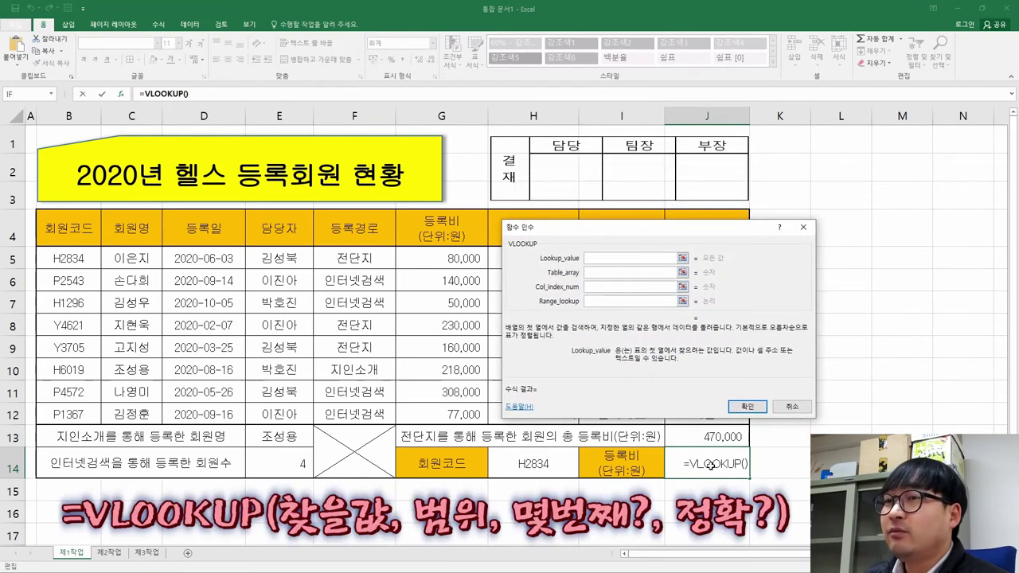
{"action": "left_click_drag", "start_coordinate": [593, 232], "coordinate": [523, 234]}
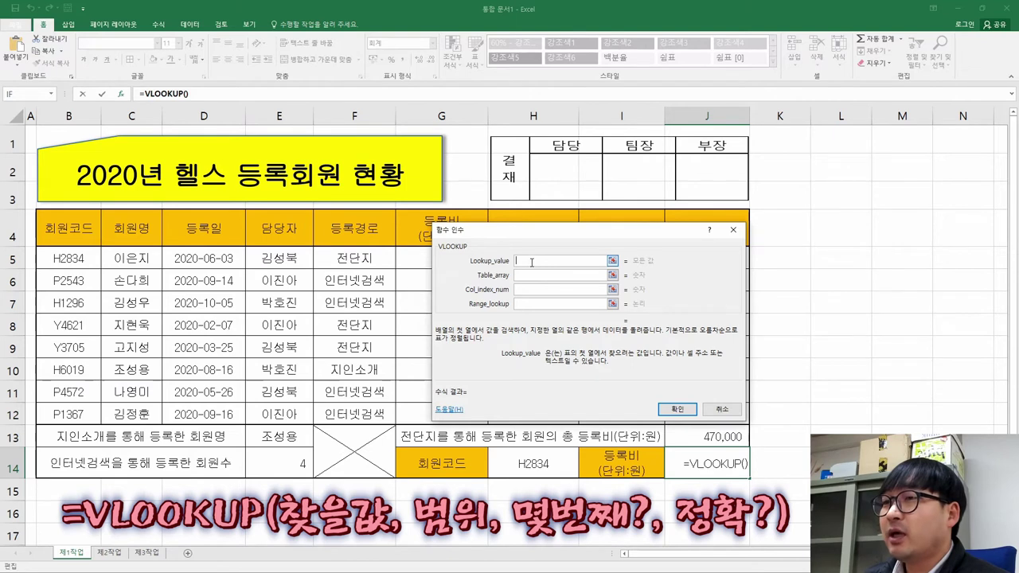
{"action": "left_click", "coordinate": [532, 464]}
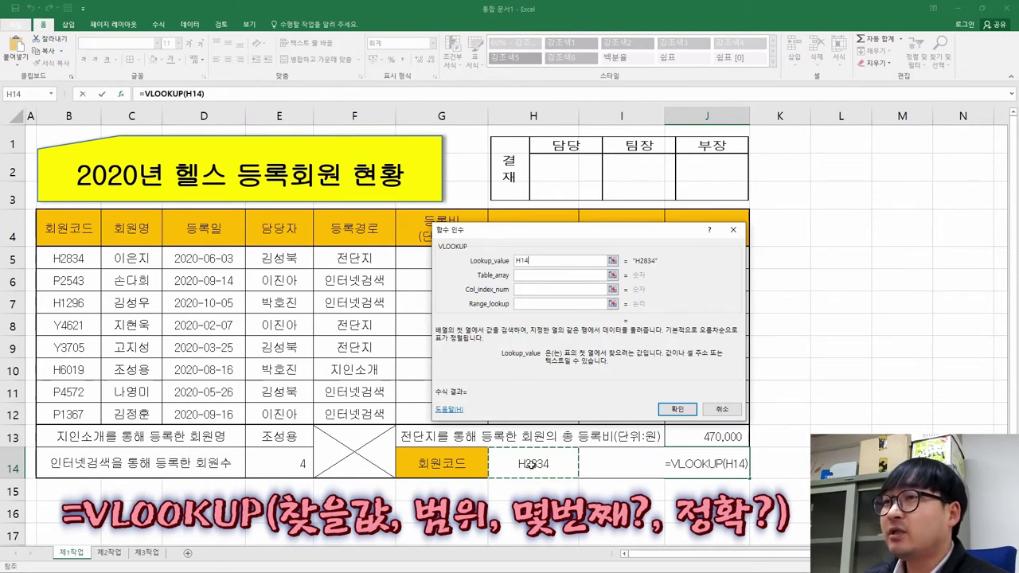
- Set the VLOOKUP's Table_array to B5:G12, covering the member data from 회원코드 to 등록비 without the headers
{"action": "left_click", "coordinate": [528, 276]}
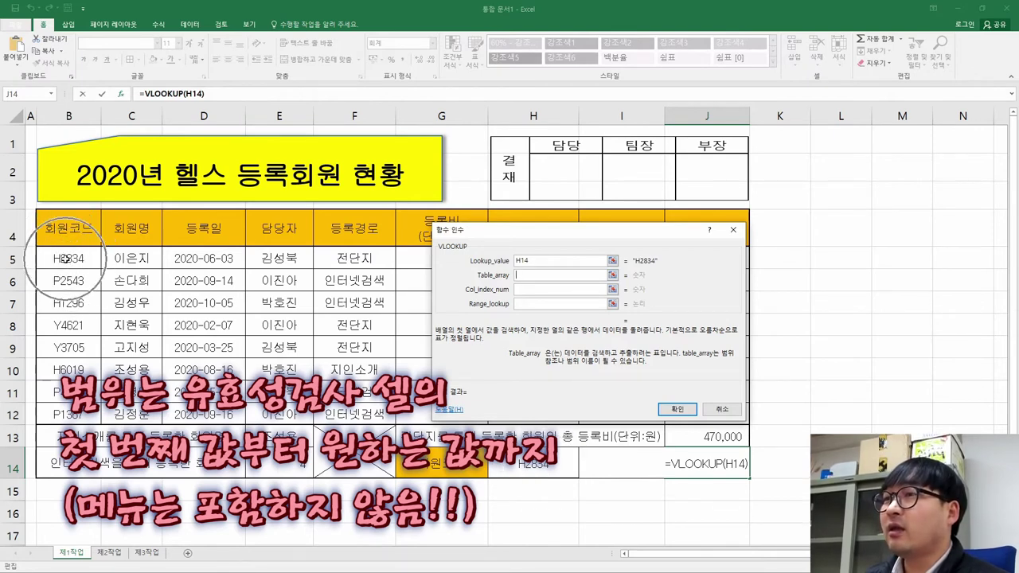
{"action": "left_click_drag", "start_coordinate": [494, 234], "coordinate": [566, 232]}
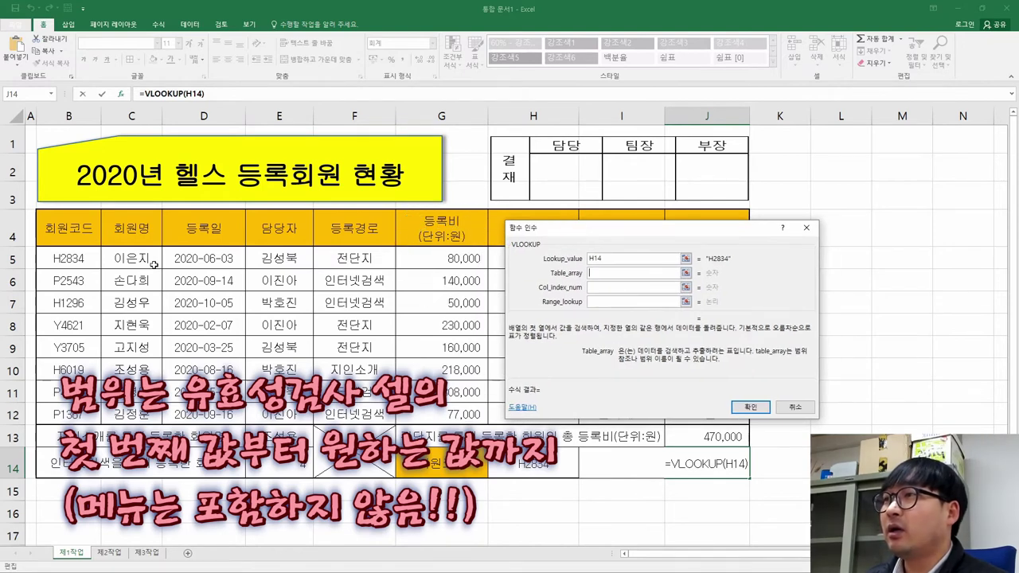
{"action": "left_click_drag", "start_coordinate": [54, 263], "coordinate": [470, 415]}
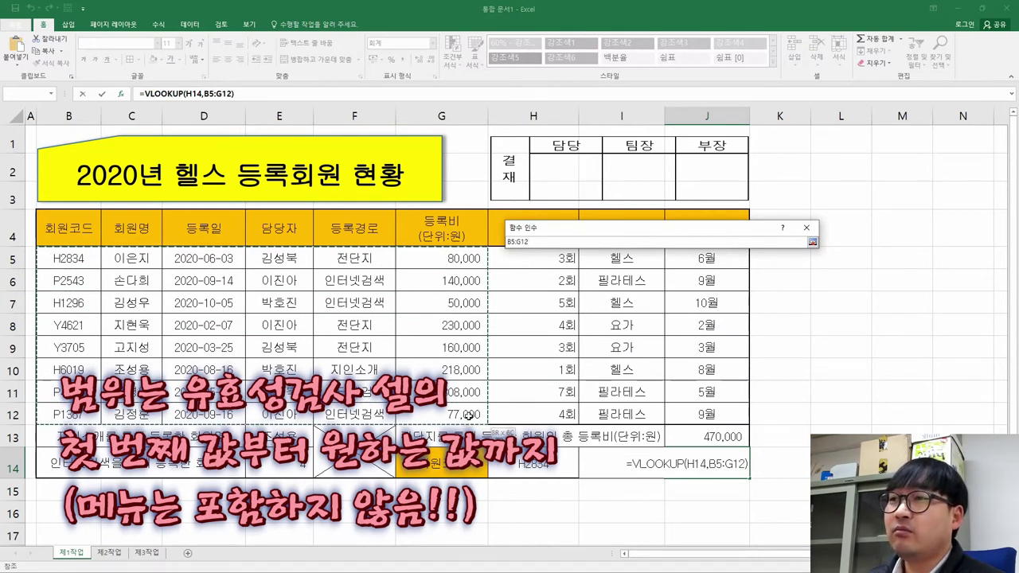
{"action": "left_click_drag", "start_coordinate": [469, 416], "coordinate": [470, 415]}
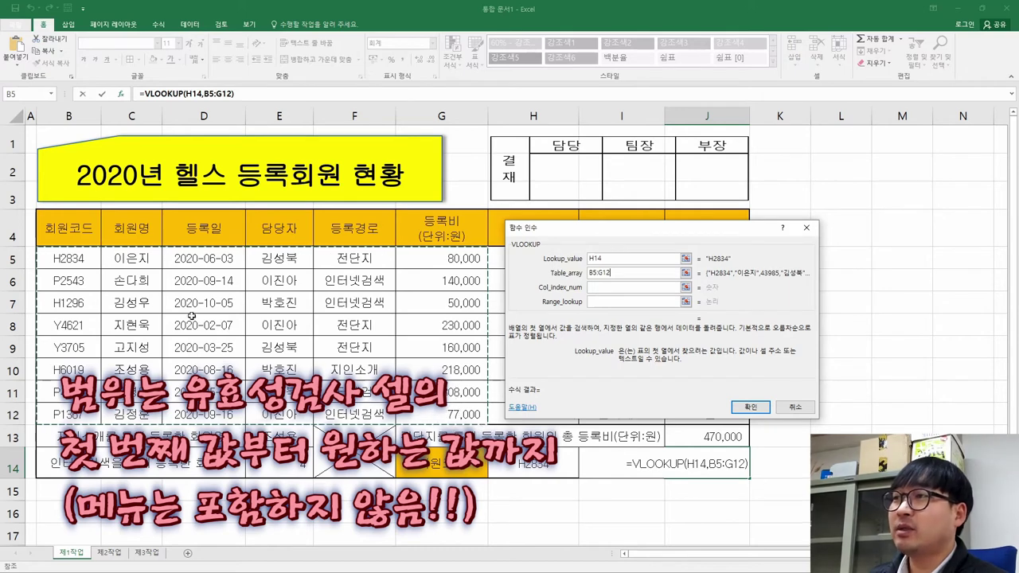
- Set Col_index_num to 6 and Range_lookup to false, and complete the VLOOKUP in J14
{"action": "left_click", "coordinate": [597, 288]}
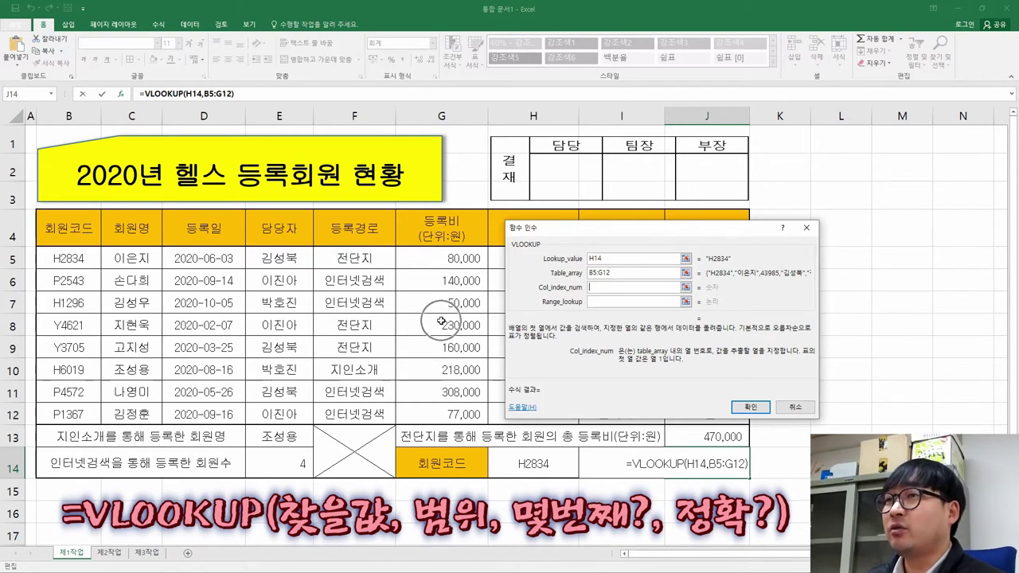
{"action": "left_click", "coordinate": [592, 287]}
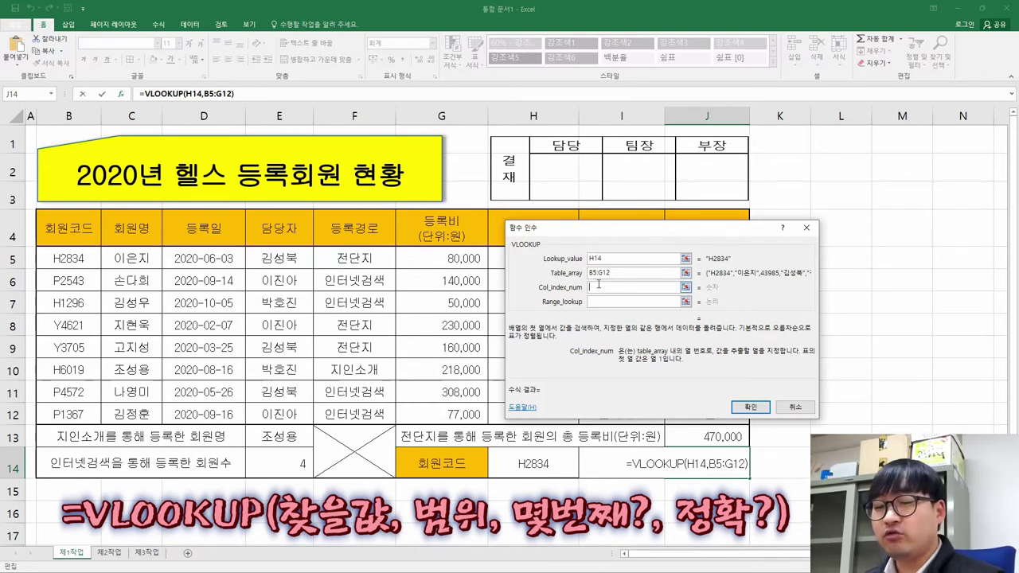
{"action": "type", "text": "6"}
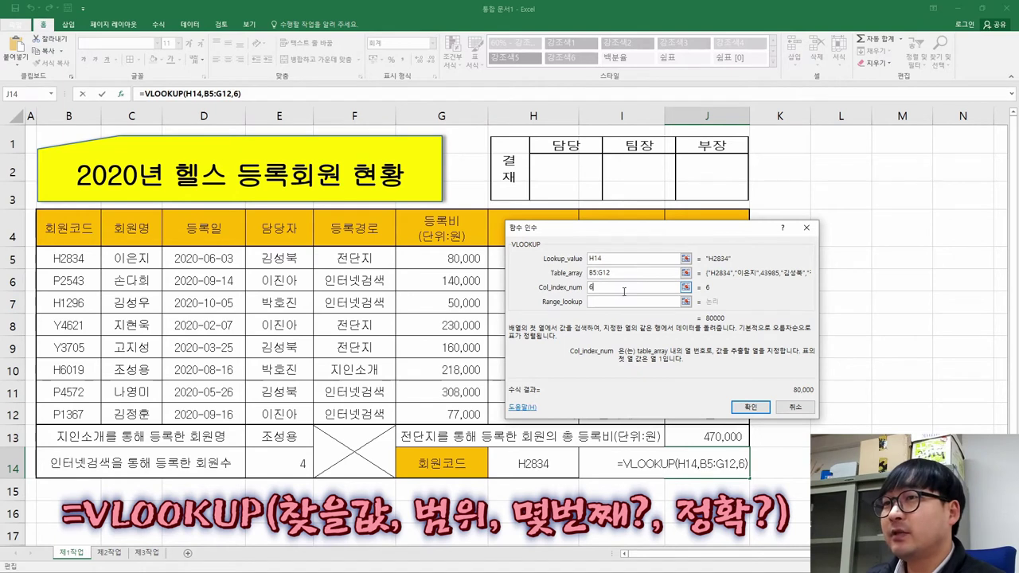
{"action": "left_click", "coordinate": [619, 301]}
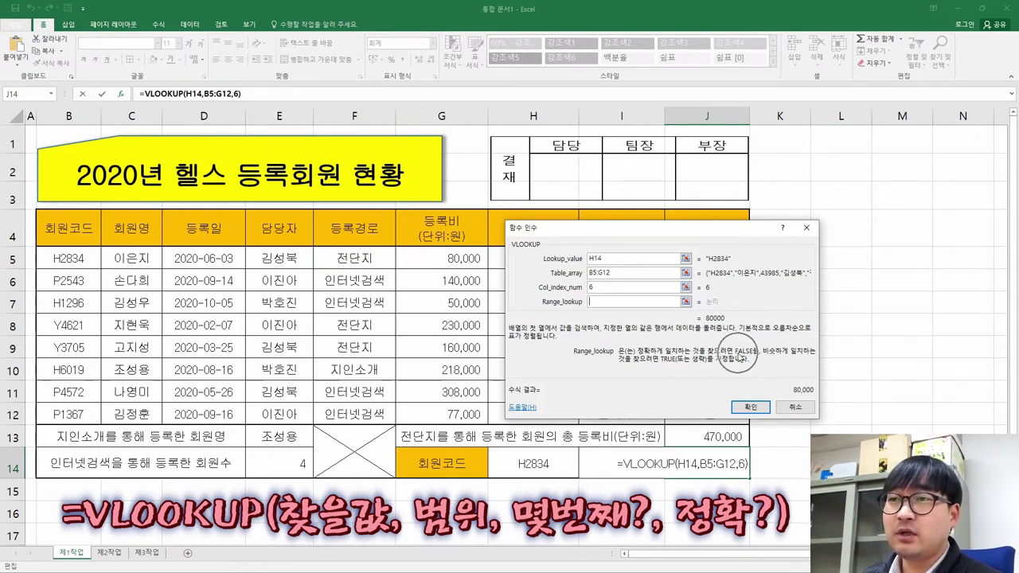
{"action": "type", "text": "f"}
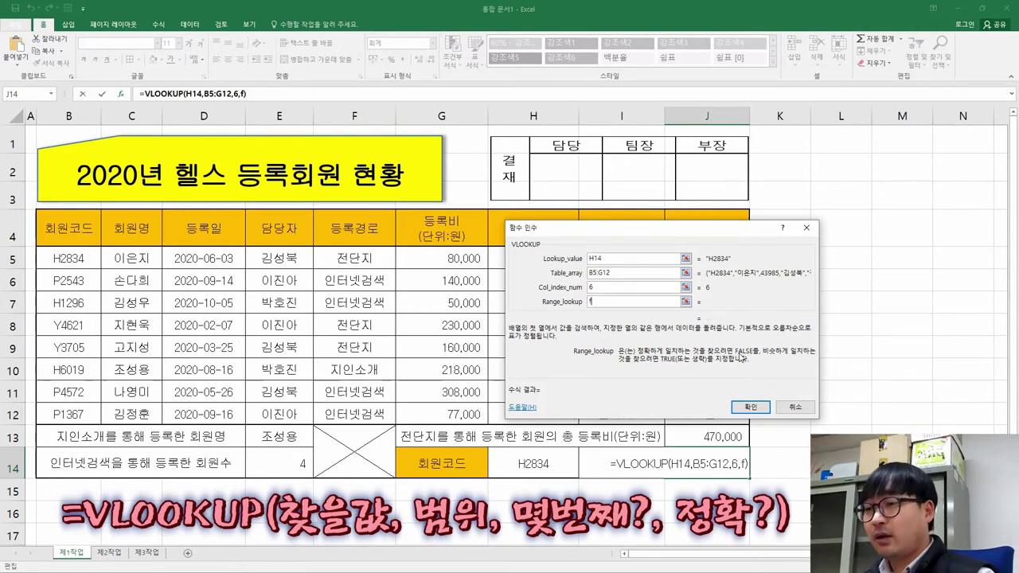
{"action": "type", "text": "alse"}
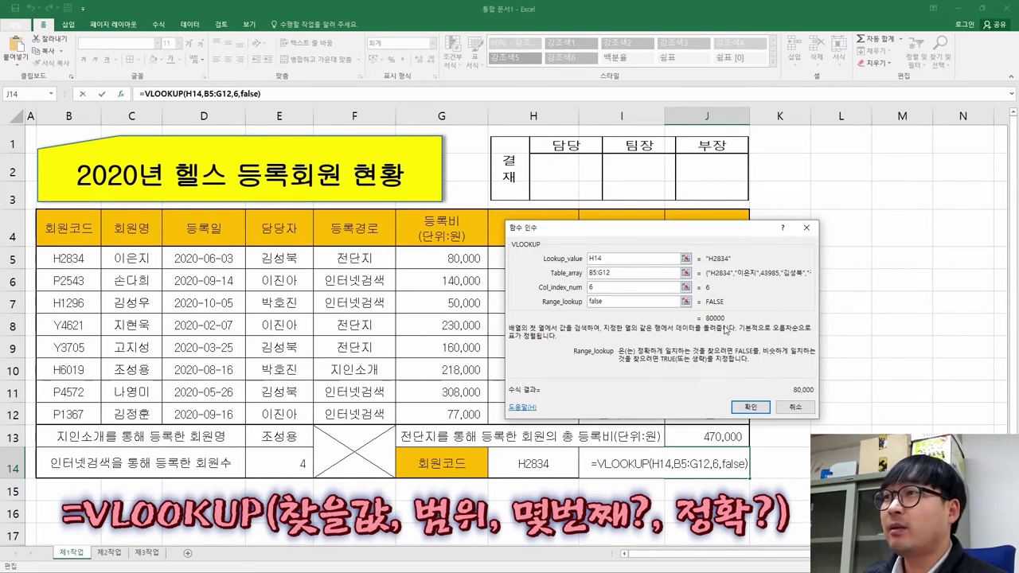
{"action": "key", "text": "ctrl"}
{"action": "key", "text": "ctrl"}
{"action": "left_click", "coordinate": [749, 407]}
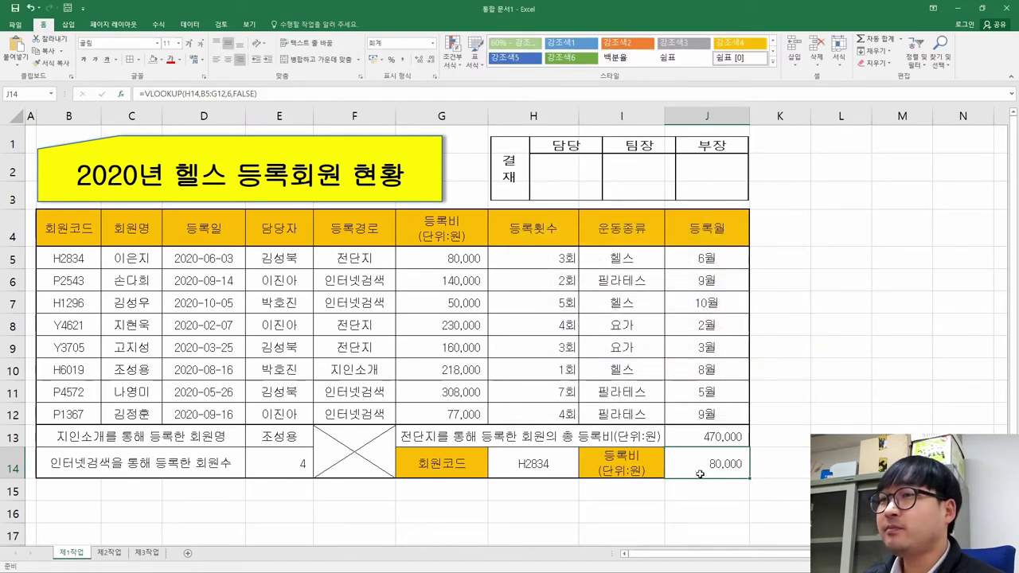
- Test the J14 lookup by choosing the second, sixth and seventh 회원코드 in H14 one after another
{"action": "left_click", "coordinate": [530, 455]}
{"action": "left_click", "coordinate": [583, 473]}
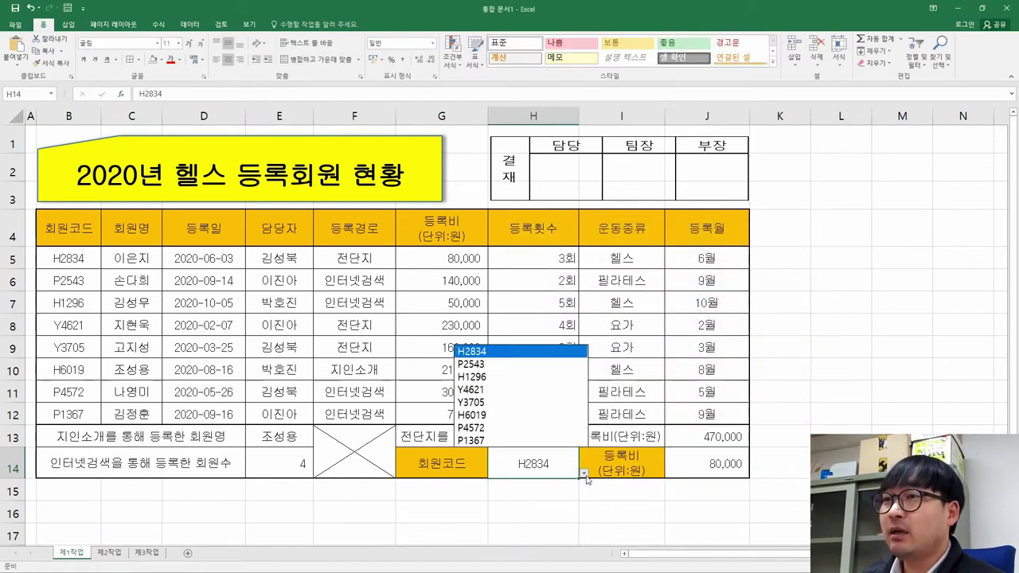
{"action": "left_click", "coordinate": [514, 363]}
{"action": "left_click", "coordinate": [583, 473]}
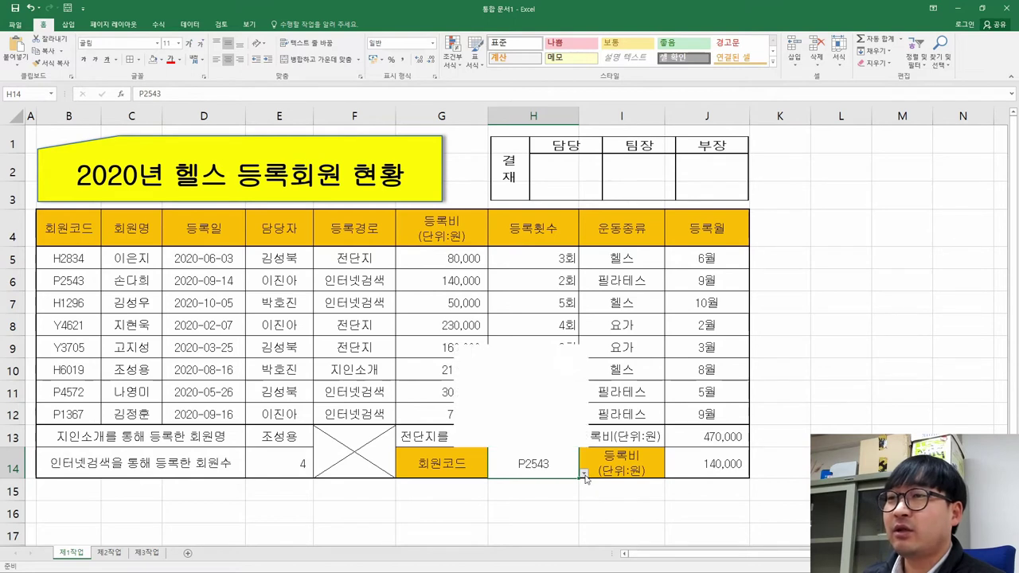
{"action": "left_click", "coordinate": [498, 416]}
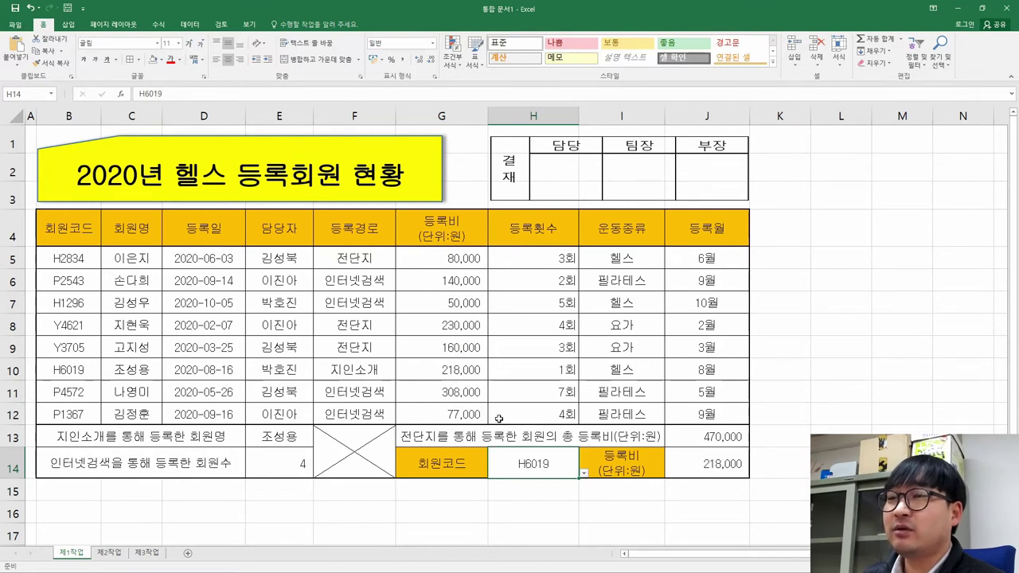
{"action": "left_click", "coordinate": [584, 473]}
{"action": "left_click", "coordinate": [544, 428]}
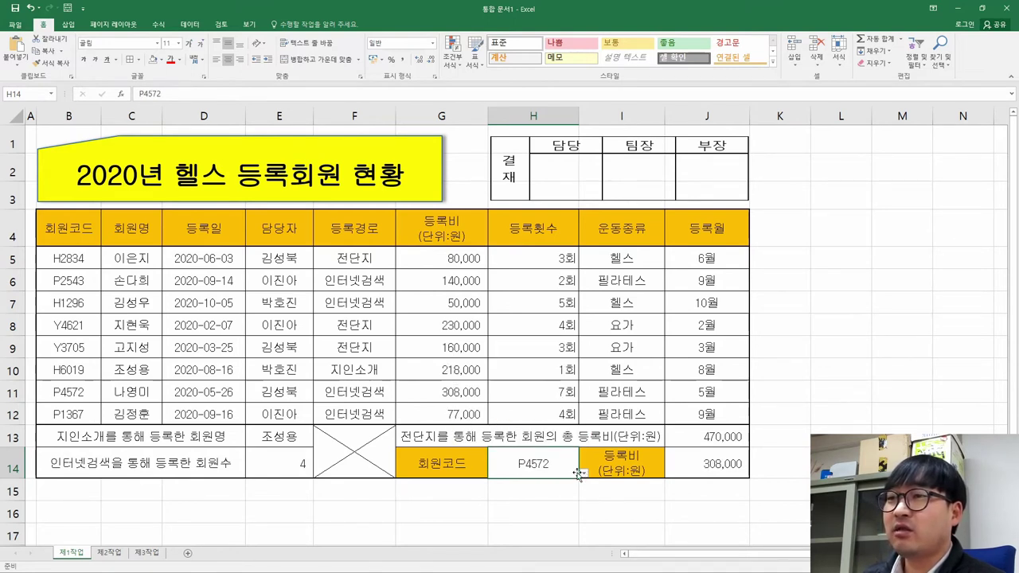
- Check the earlier instructions in the exam PDF in Acrobat Reader, return to Excel and set H14 to the first 회원코드
{"action": "key", "text": "alt+Tab"}
{"action": "scroll", "coordinate": [492, 400], "scroll_direction": "up", "scroll_amount": 10}
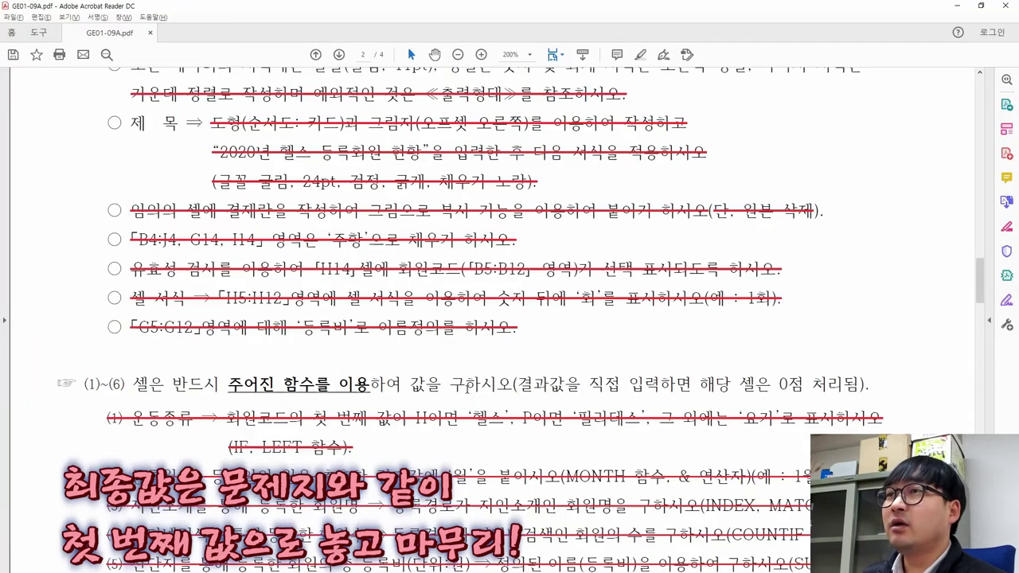
{"action": "left_click_drag", "start_coordinate": [624, 258], "coordinate": [686, 283]}
{"action": "key", "text": "alt+Tab"}
{"action": "left_click", "coordinate": [584, 473]}
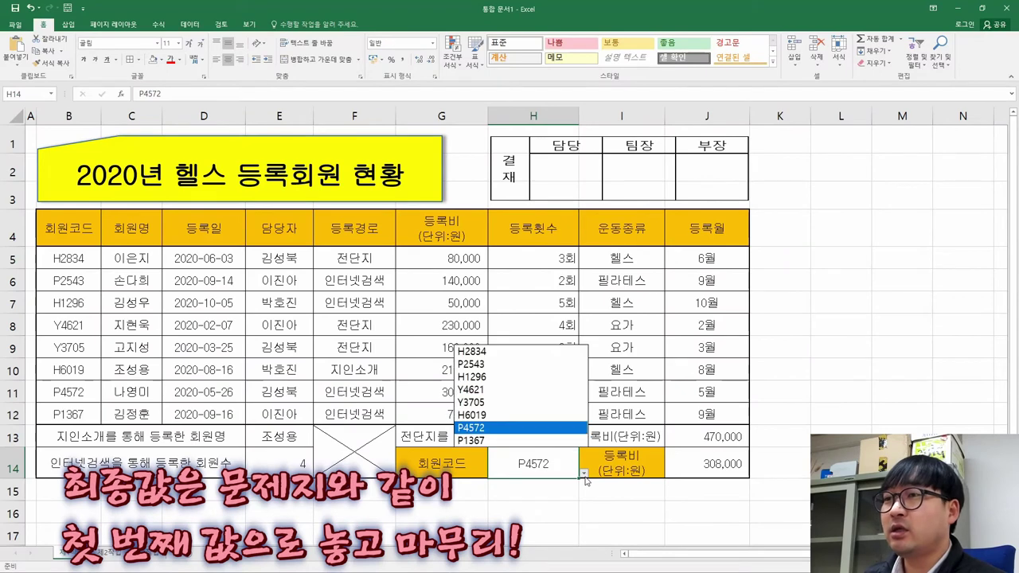
{"action": "left_click", "coordinate": [525, 350]}
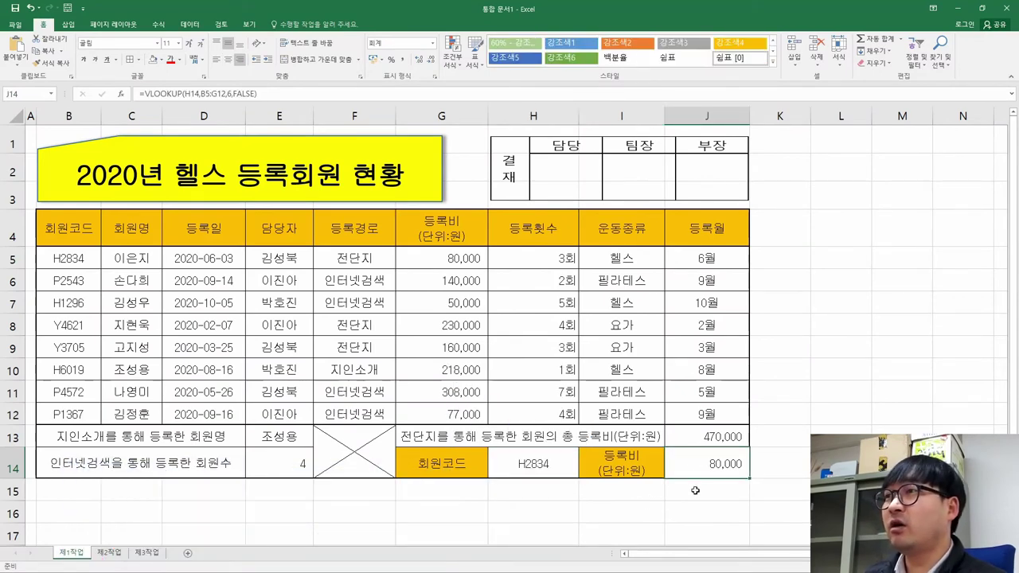
- Switch to the exam PDF in Acrobat Reader and strike through task (6), the VLOOKUP 등록비 item
{"action": "key", "text": "alt+Tab"}
{"action": "scroll", "coordinate": [435, 453], "scroll_direction": "down", "scroll_amount": 5}
{"action": "scroll", "coordinate": [434, 453], "scroll_direction": "down", "scroll_amount": 5}
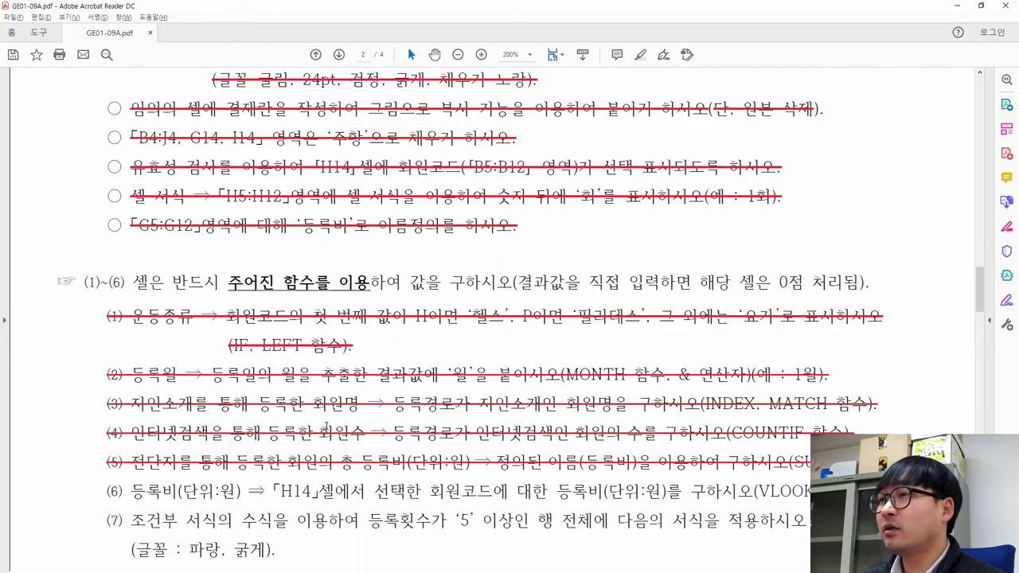
{"action": "left_click_drag", "start_coordinate": [109, 414], "coordinate": [885, 414]}
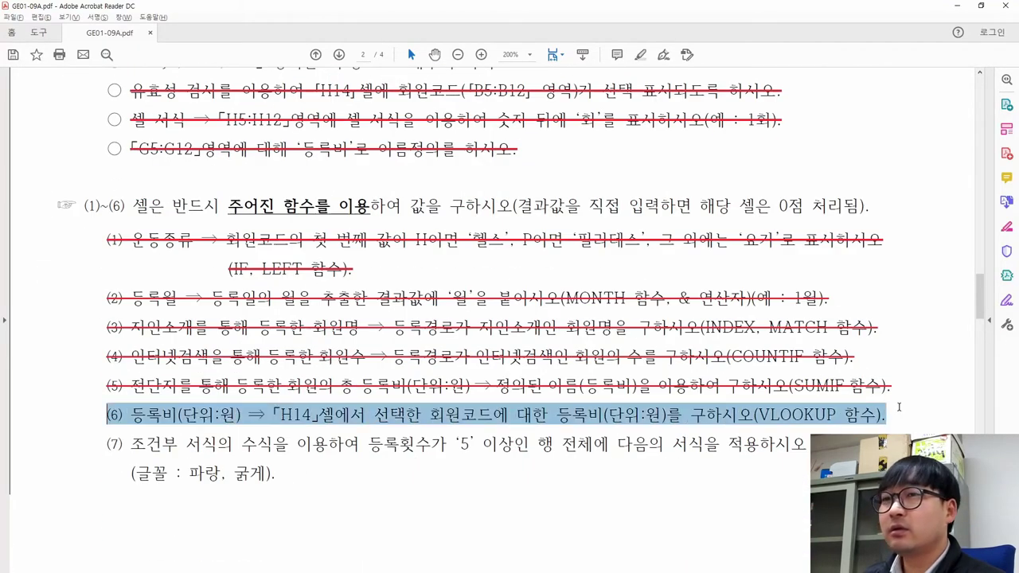
{"action": "left_click", "coordinate": [912, 390]}
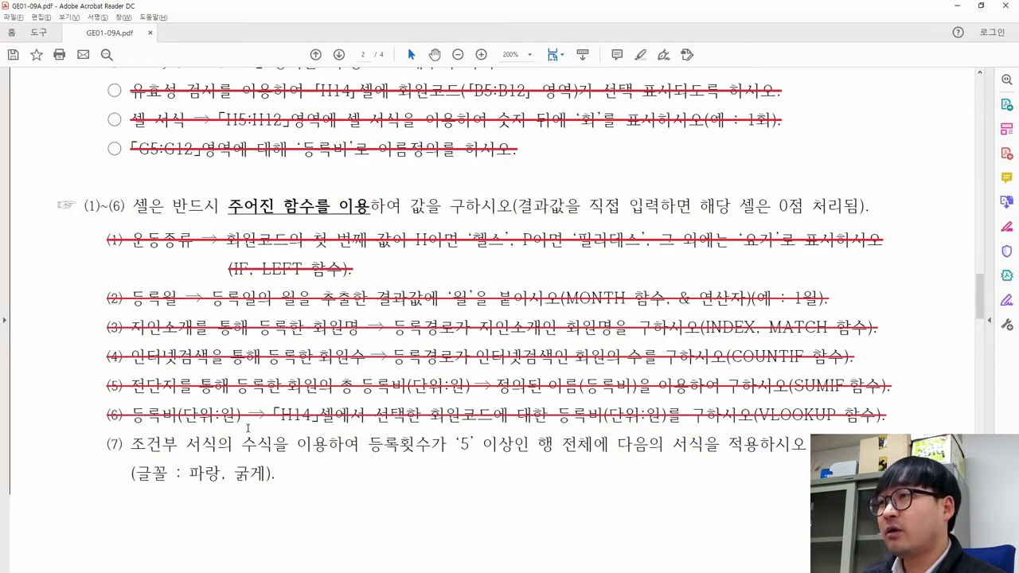
- Return to Excel, set the number format of J14 to 일반 and compare it with the 등록비 format in G10
{"action": "key", "text": "alt+Tab"}
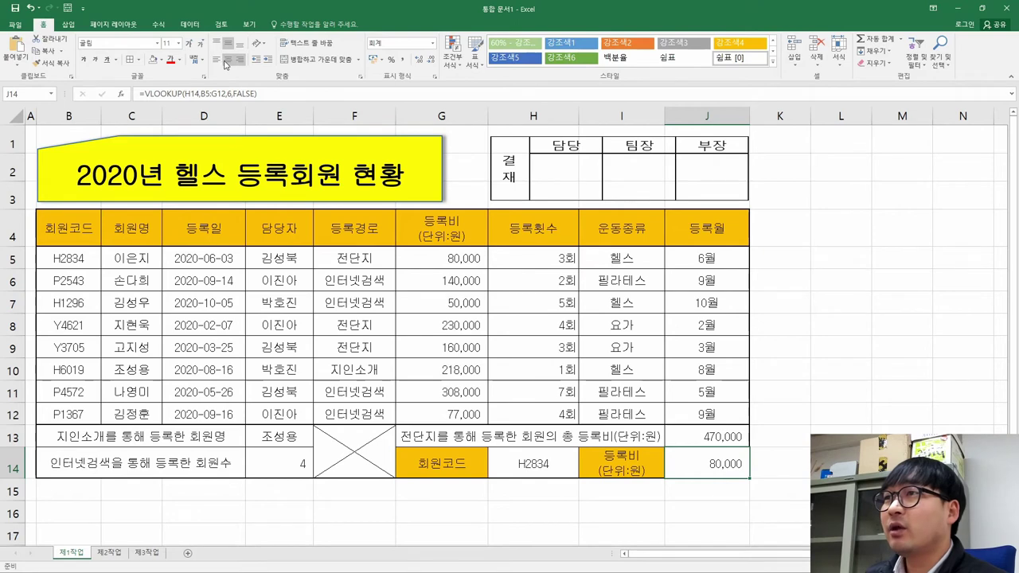
{"action": "left_click", "coordinate": [432, 43]}
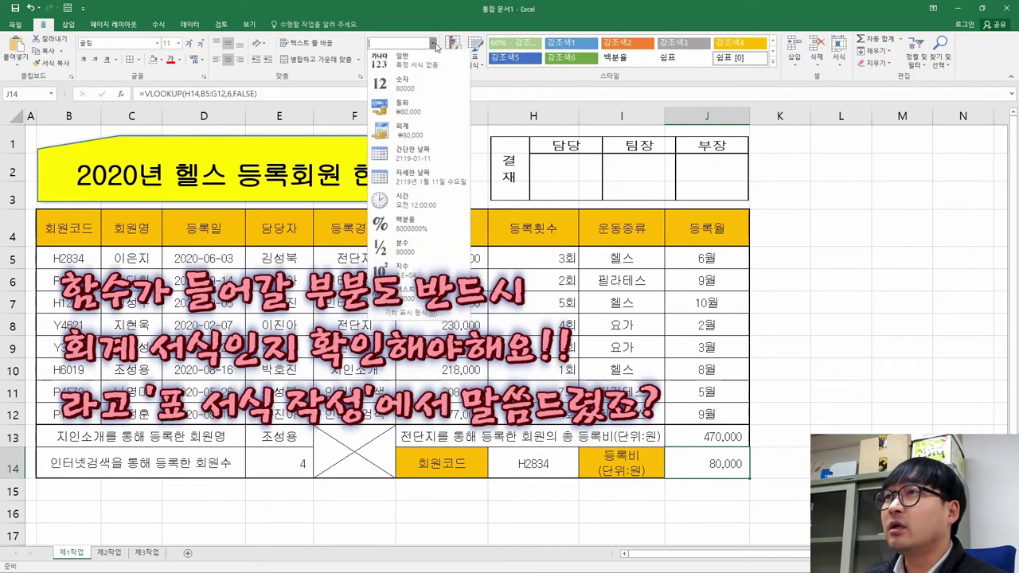
{"action": "left_click", "coordinate": [398, 61]}
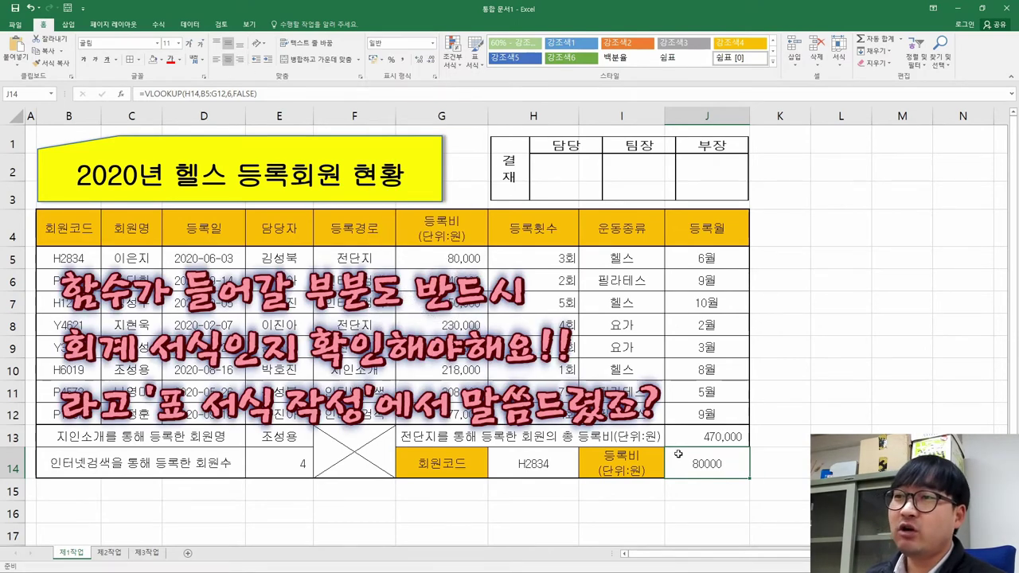
{"action": "left_click", "coordinate": [436, 368]}
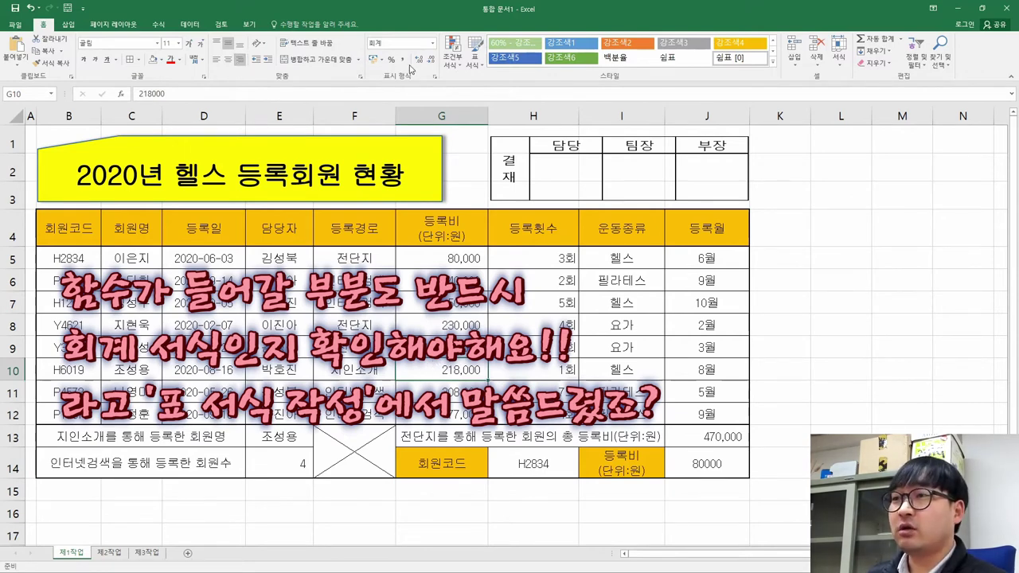
{"action": "left_click", "coordinate": [711, 463]}
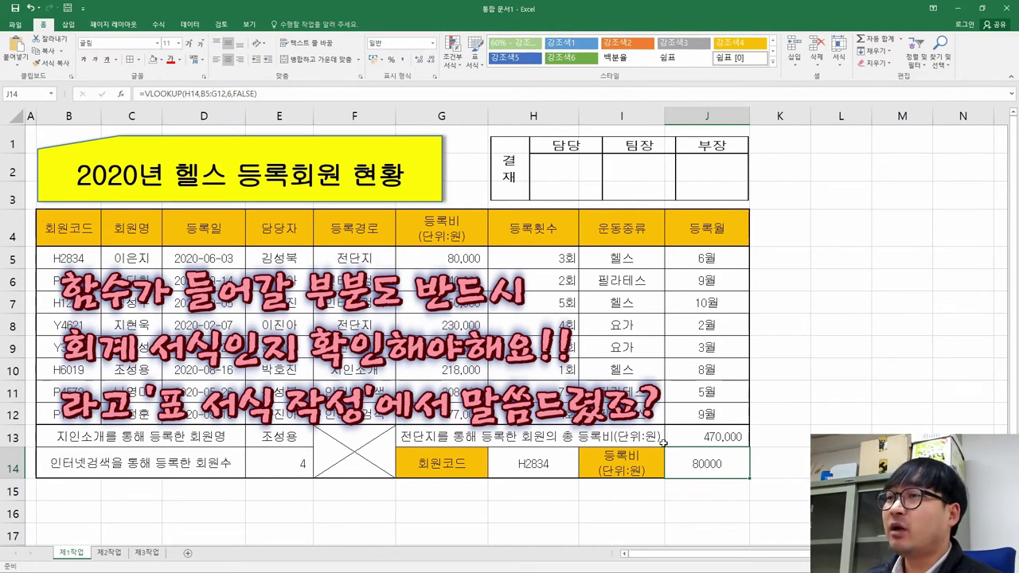
- Set the number format of the COUNTIF cell E14 to 일반 and center its value
{"action": "left_click", "coordinate": [276, 469]}
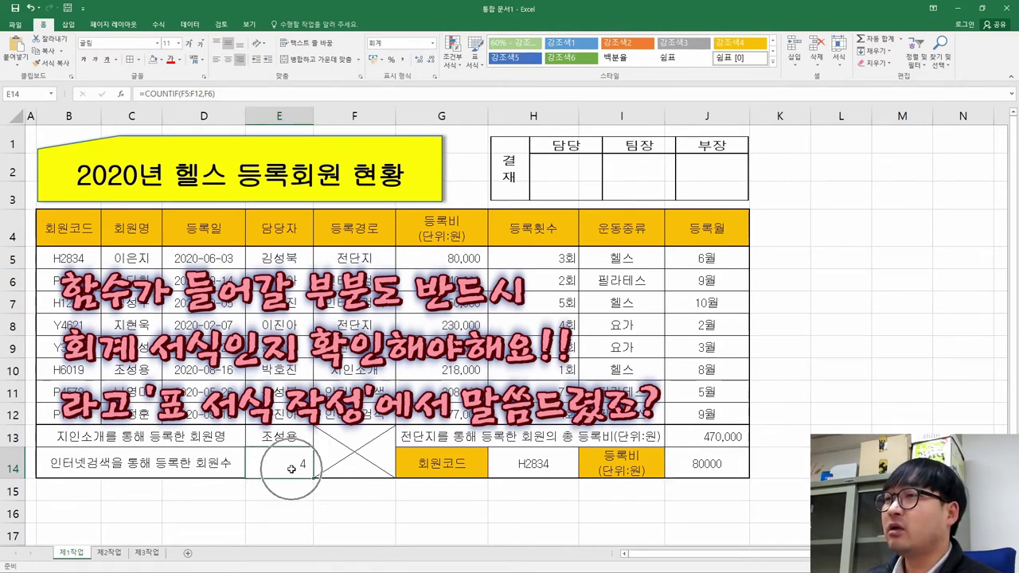
{"action": "left_click", "coordinate": [403, 43]}
{"action": "left_click", "coordinate": [433, 47]}
{"action": "left_click", "coordinate": [410, 63]}
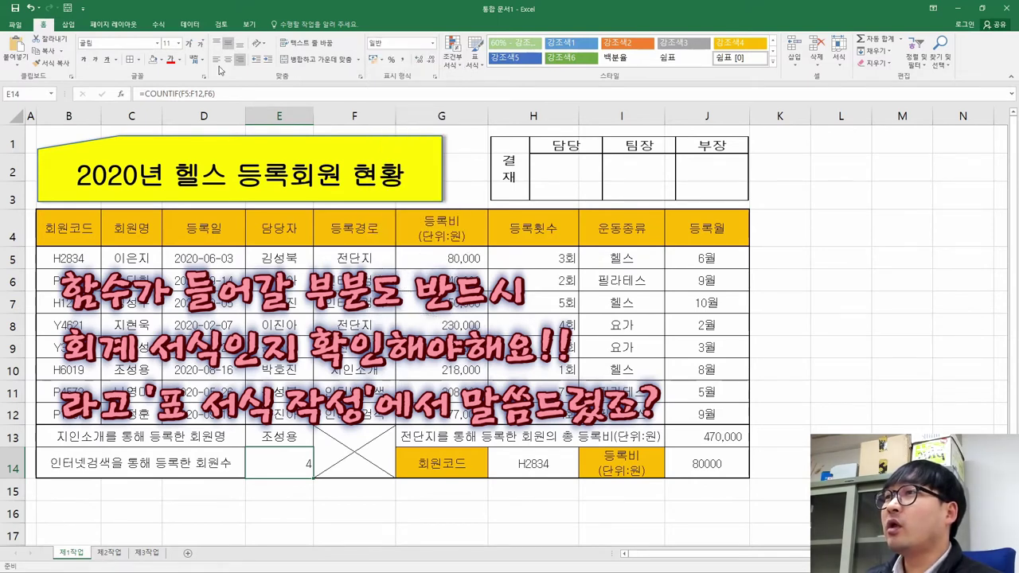
{"action": "left_click", "coordinate": [490, 318]}
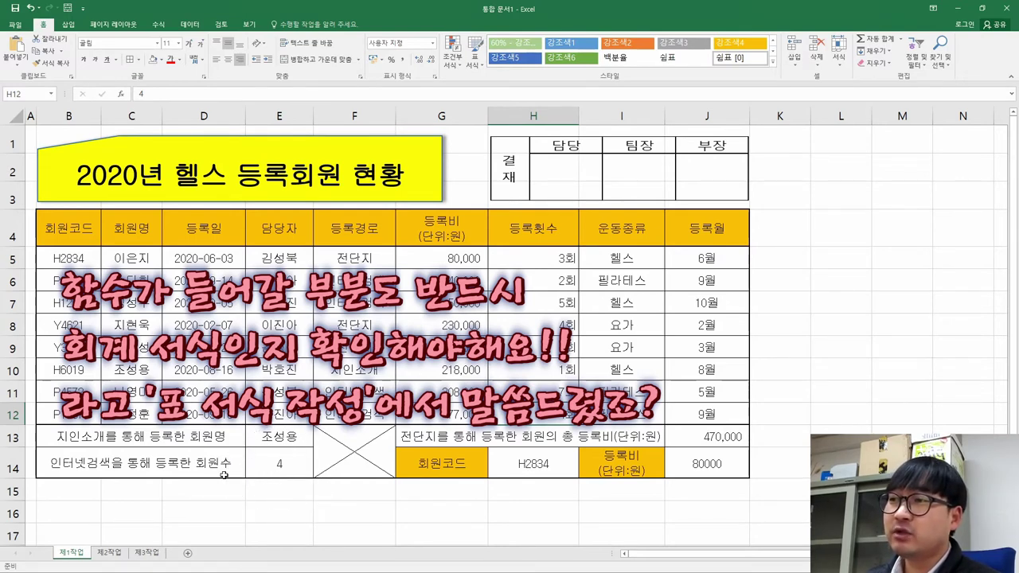
{"action": "left_click", "coordinate": [280, 466]}
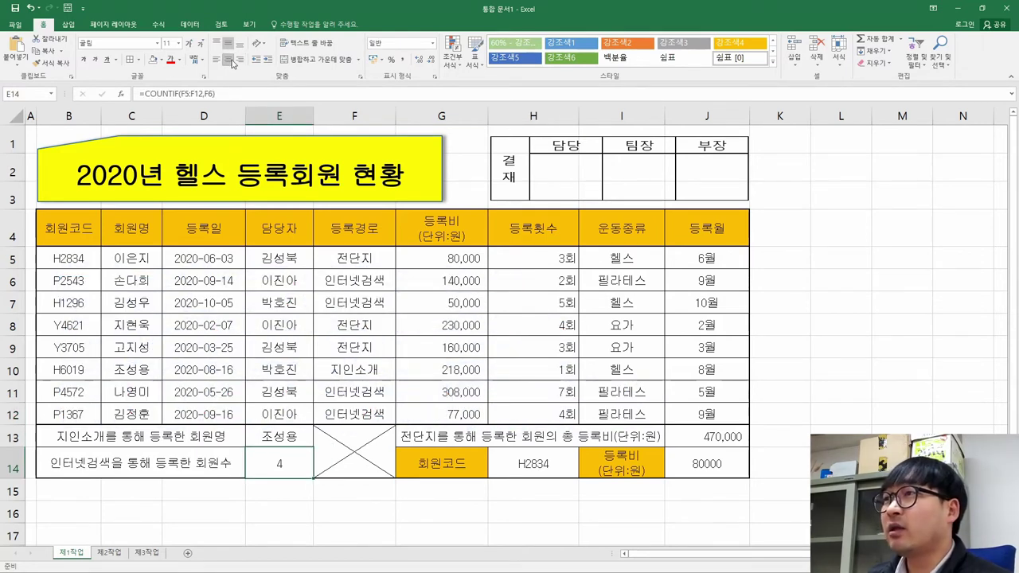
- Apply the comma style to the COUNTIF cell E14 and the VLOOKUP cell J14
{"action": "left_click", "coordinate": [402, 60]}
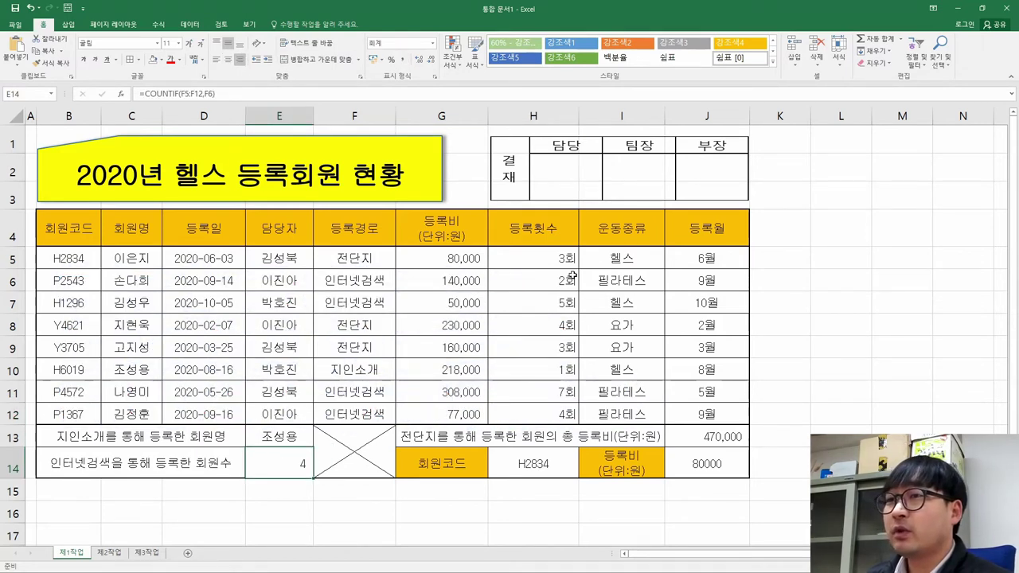
{"action": "left_click", "coordinate": [706, 463]}
{"action": "left_click", "coordinate": [402, 60]}
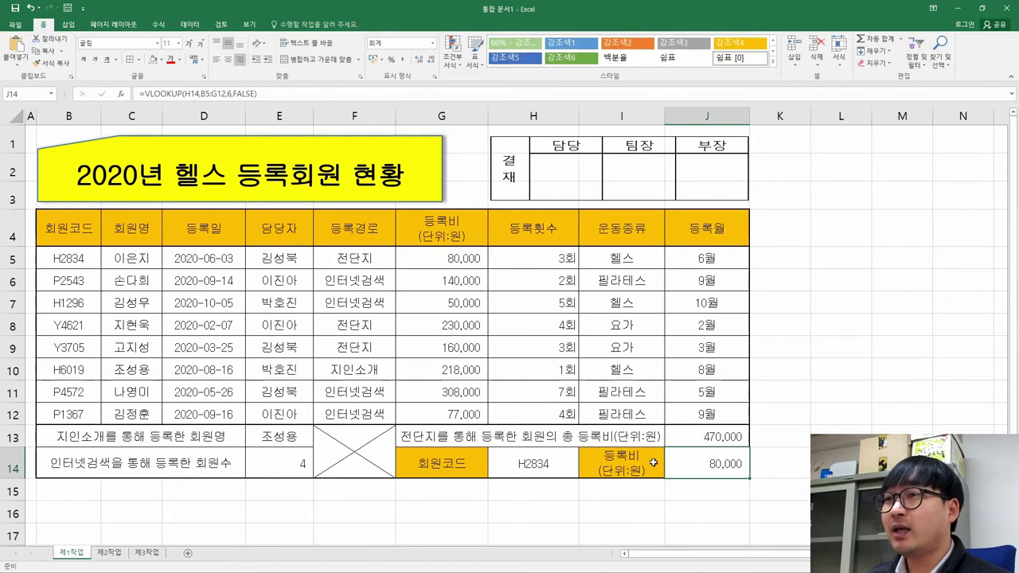
- Switch to the exam PDF in Acrobat Reader, read task (7) on the conditional formatting formula, and return to Excel
{"action": "key", "text": "alt+Tab"}
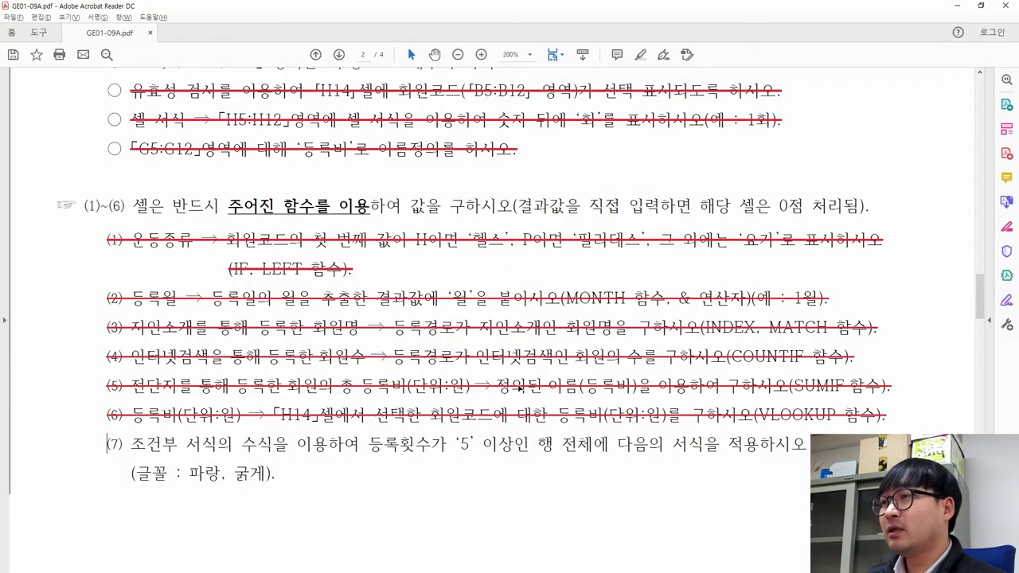
{"action": "left_click_drag", "start_coordinate": [132, 445], "coordinate": [769, 456]}
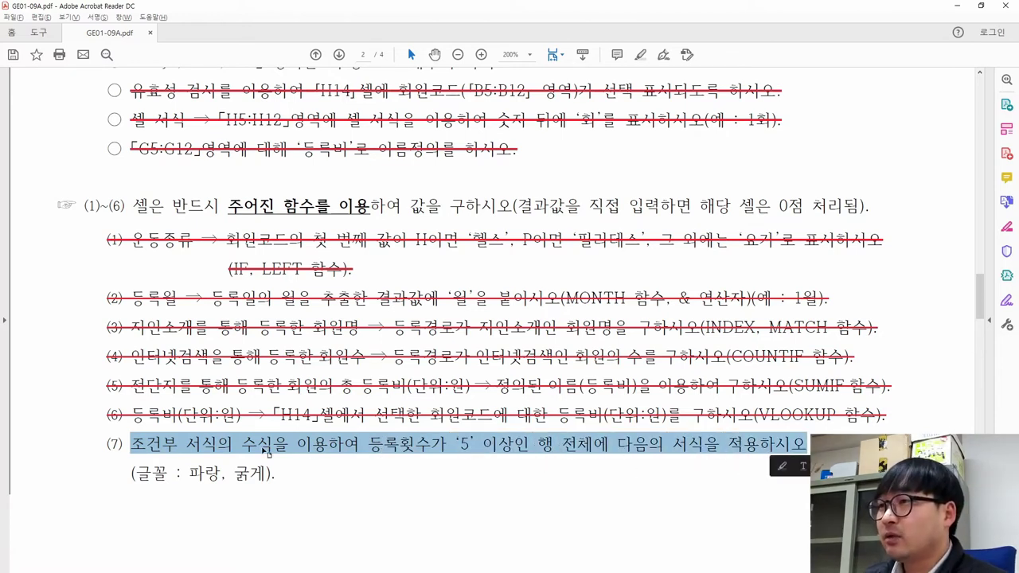
{"action": "key", "text": "alt+Tab"}
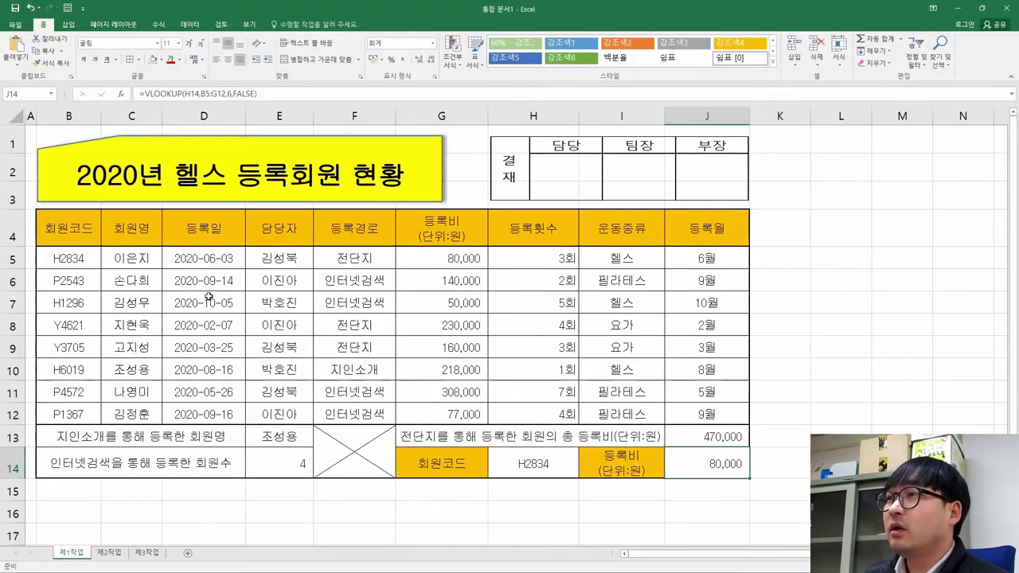
- Go through the first data row cell by cell from B5 to J5 to examine what the entire row covers
{"action": "left_click", "coordinate": [67, 260]}
{"action": "left_click", "coordinate": [132, 258]}
{"action": "left_click", "coordinate": [205, 260]}
{"action": "left_click", "coordinate": [295, 261]}
{"action": "left_click", "coordinate": [350, 259]}
{"action": "left_click", "coordinate": [434, 260]}
{"action": "left_click", "coordinate": [530, 260]}
{"action": "left_click", "coordinate": [649, 264]}
{"action": "left_click", "coordinate": [711, 264]}
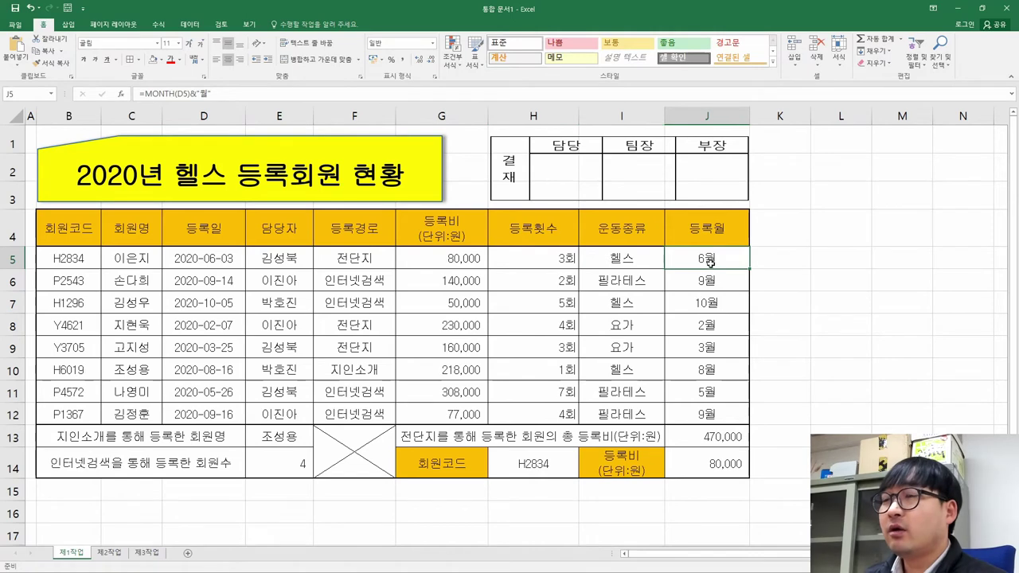
- Reread the 등록횟수 condition of task (7) in the exam PDF in Acrobat Reader and go back to Excel
{"action": "key", "text": "alt+Tab"}
{"action": "left_click", "coordinate": [446, 450]}
{"action": "left_click_drag", "start_coordinate": [368, 450], "coordinate": [629, 451]}
{"action": "key", "text": "alt+Tab"}
- Select B5:J12 without the header row and start a new conditional formatting rule of type 수식을 사용하여 서식을 지정할 셀 결정
{"action": "left_click_drag", "start_coordinate": [51, 258], "coordinate": [688, 418]}
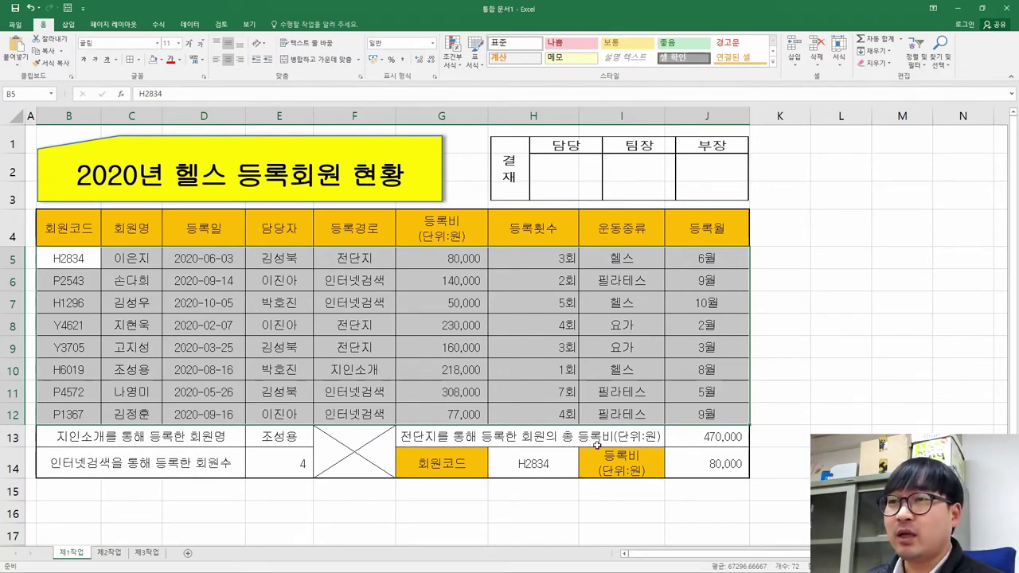
{"action": "left_click_drag", "start_coordinate": [80, 258], "coordinate": [699, 414]}
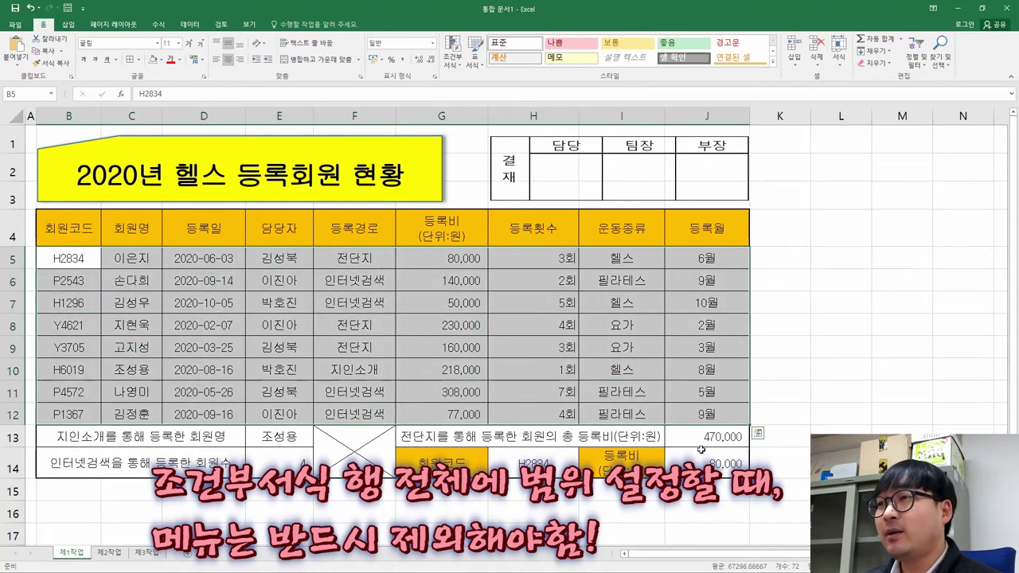
{"action": "left_click_drag", "start_coordinate": [72, 258], "coordinate": [686, 406]}
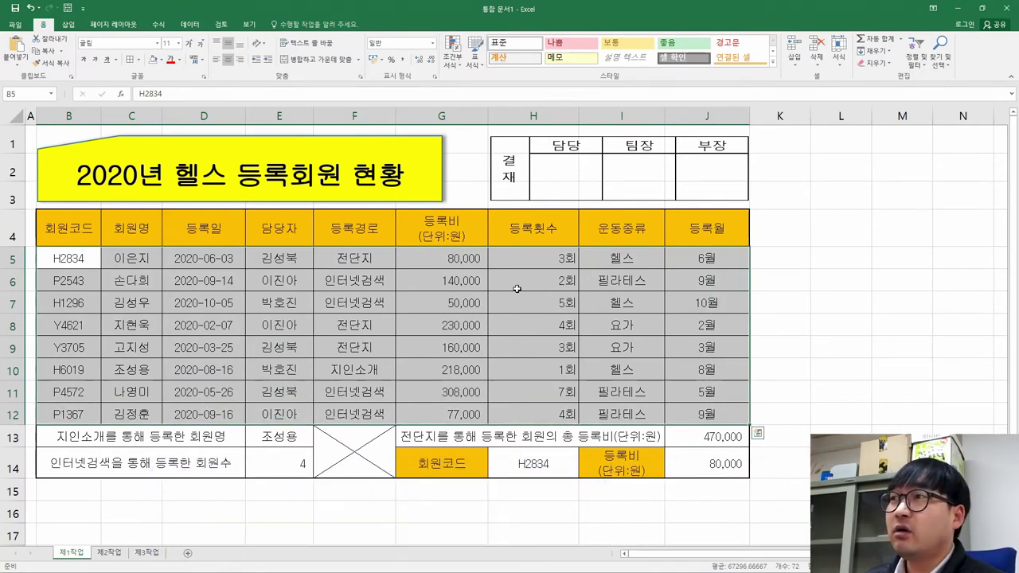
{"action": "left_click", "coordinate": [757, 433]}
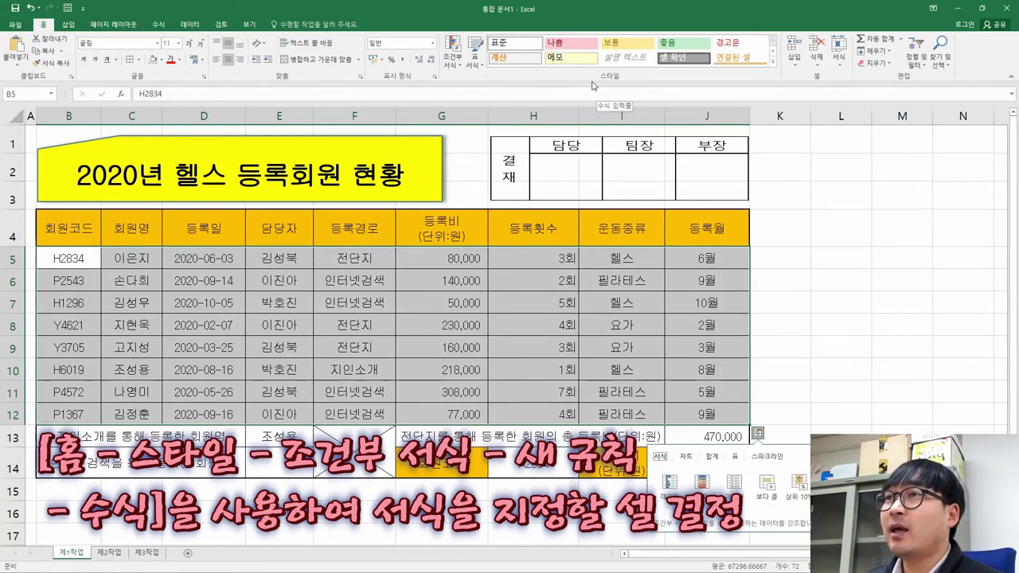
{"action": "left_click", "coordinate": [454, 72]}
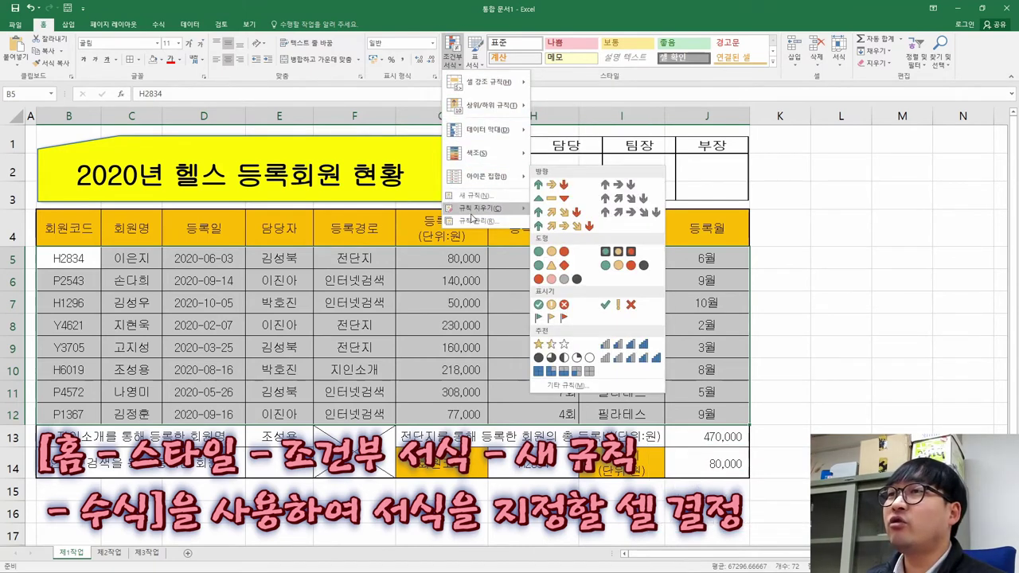
{"action": "left_click", "coordinate": [474, 197]}
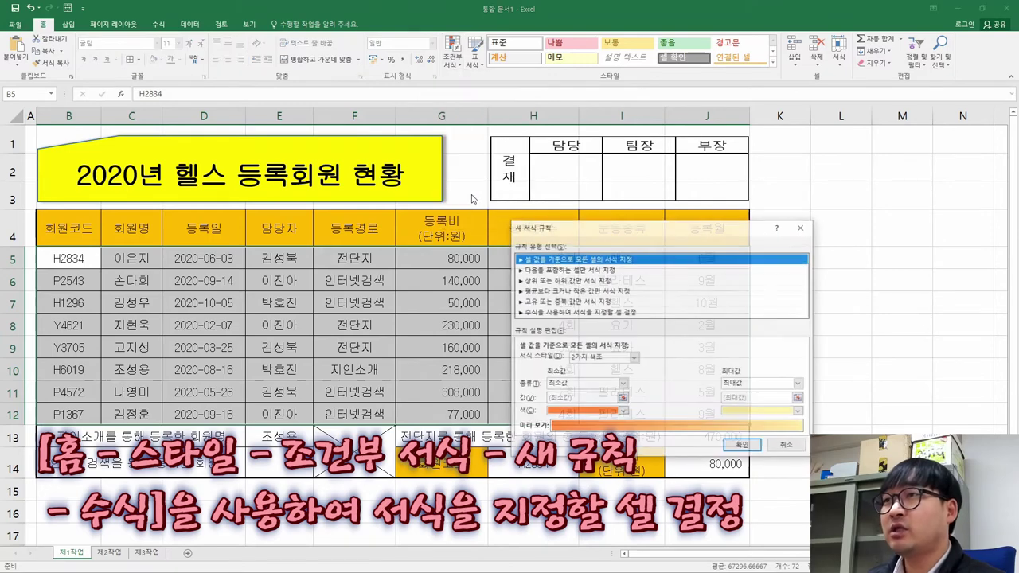
{"action": "key", "text": "alt+Tab"}
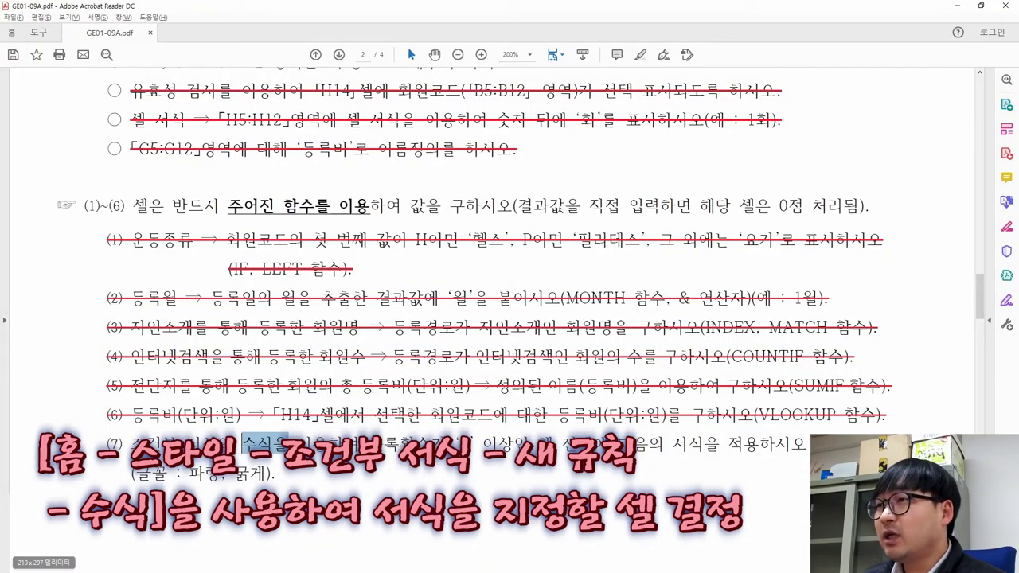
{"action": "key", "text": "alt+Tab"}
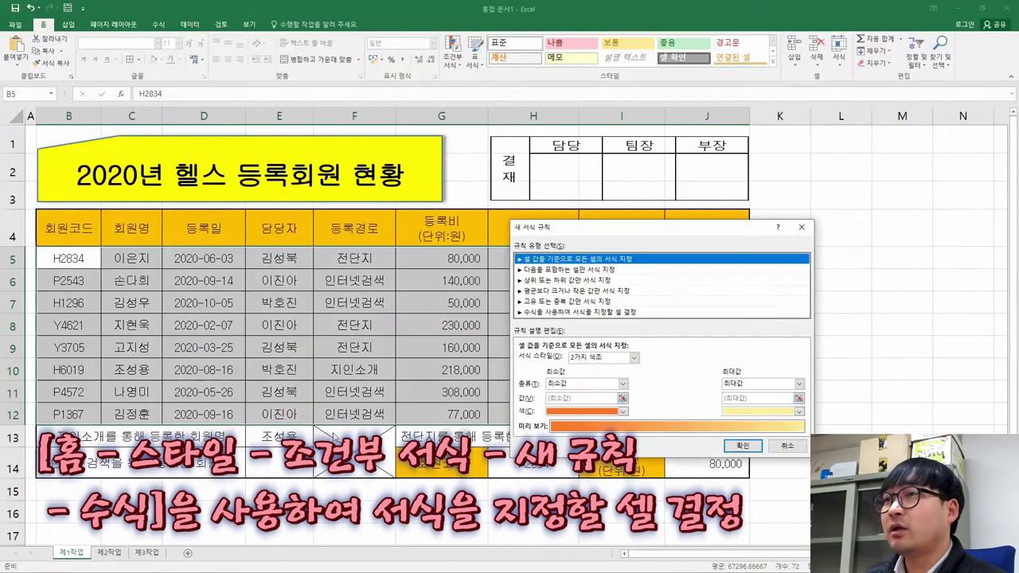
{"action": "left_click", "coordinate": [548, 313]}
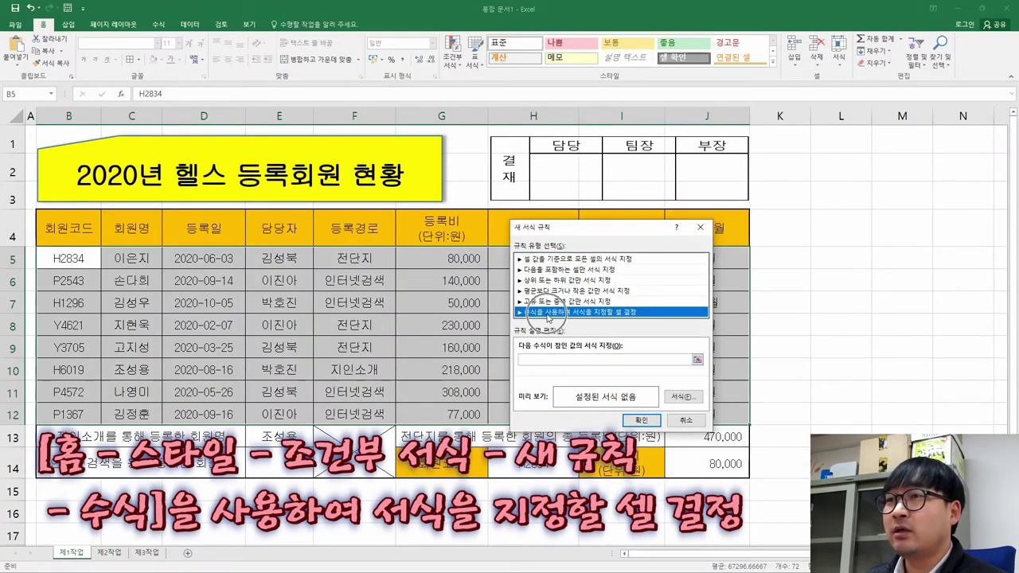
{"action": "left_click", "coordinate": [551, 360]}
{"action": "left_click_drag", "start_coordinate": [589, 237], "coordinate": [685, 249]}
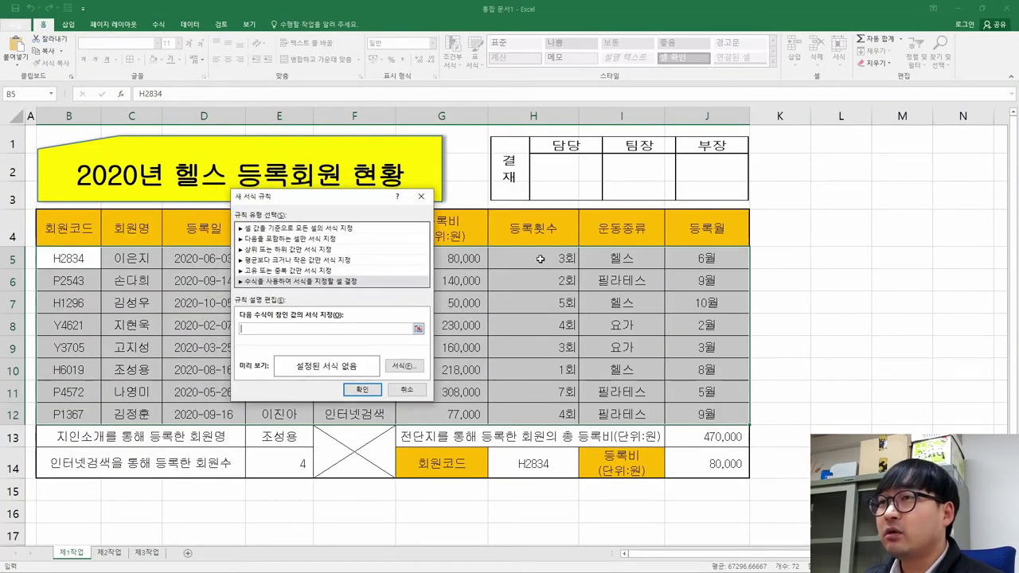
{"action": "left_click_drag", "start_coordinate": [540, 259], "coordinate": [545, 409]}
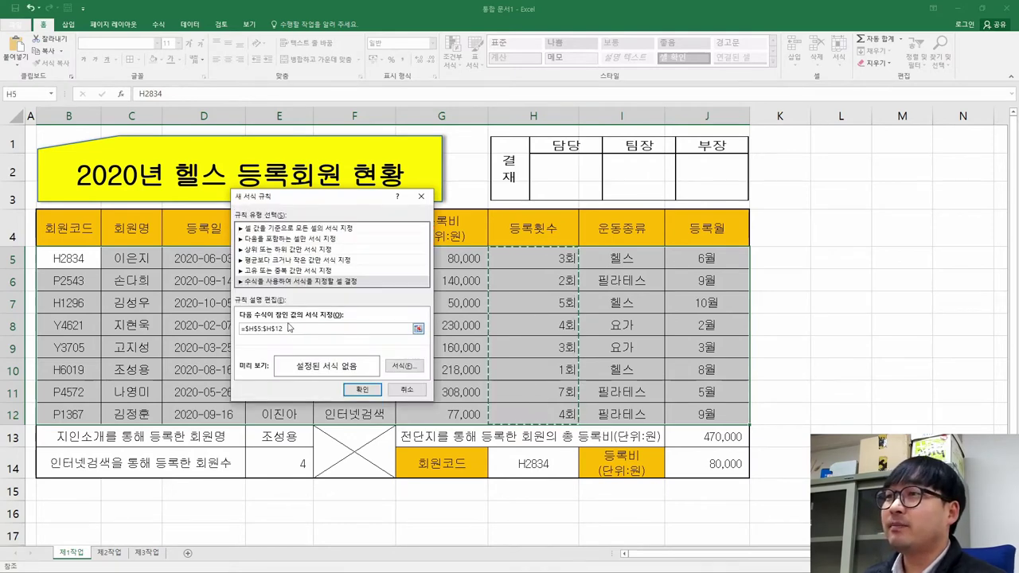
{"action": "left_click_drag", "start_coordinate": [285, 328], "coordinate": [221, 326]}
{"action": "key", "text": "BackSpace"}
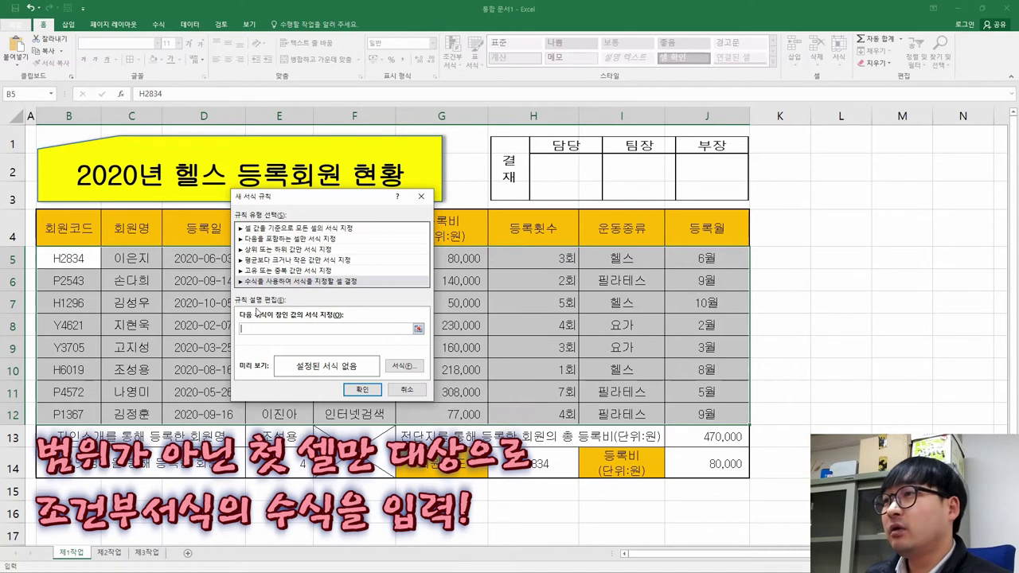
{"action": "left_click", "coordinate": [522, 258]}
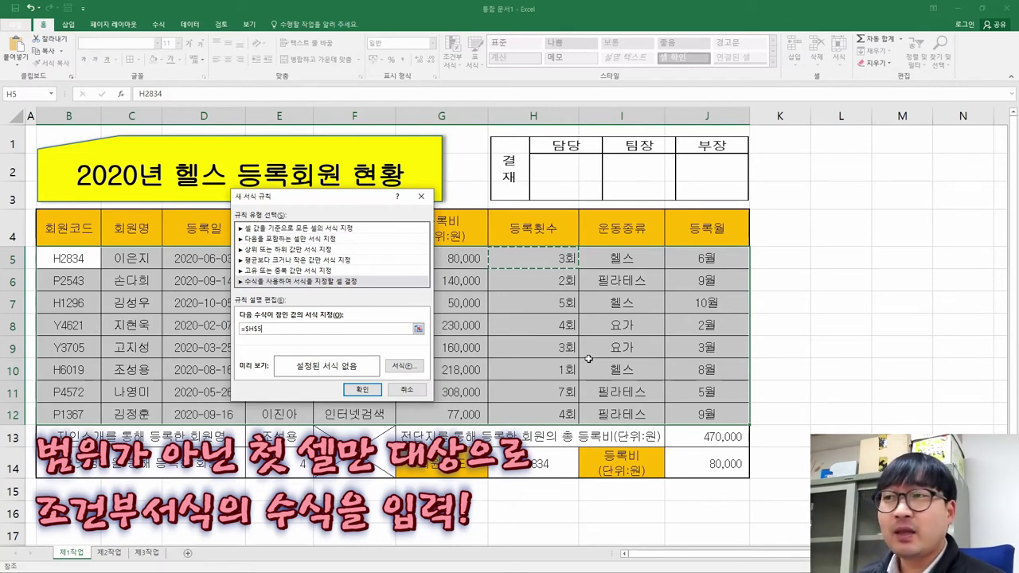
{"action": "key", "text": "alt+Tab"}
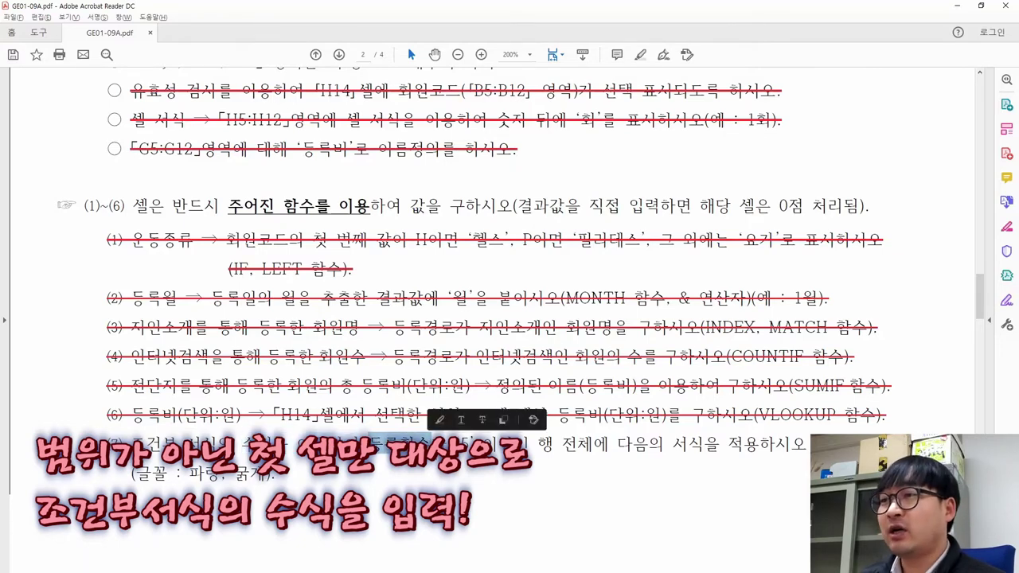
{"action": "key", "text": "alt+Tab"}
{"action": "left_click", "coordinate": [534, 234]}
{"action": "left_click_drag", "start_coordinate": [538, 265], "coordinate": [536, 412]}
{"action": "left_click", "coordinate": [528, 264]}
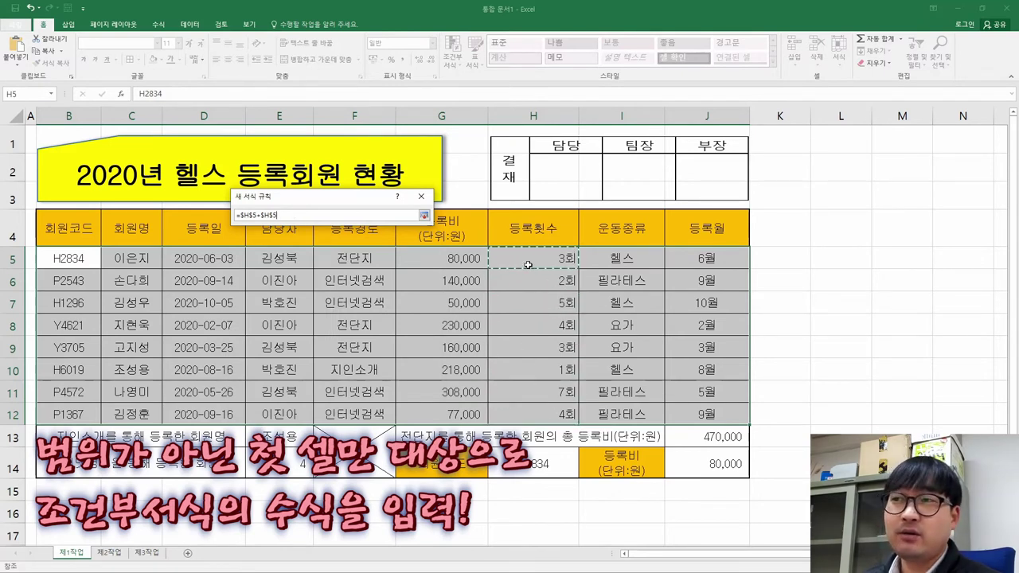
{"action": "left_click_drag", "start_coordinate": [528, 264], "coordinate": [533, 405]}
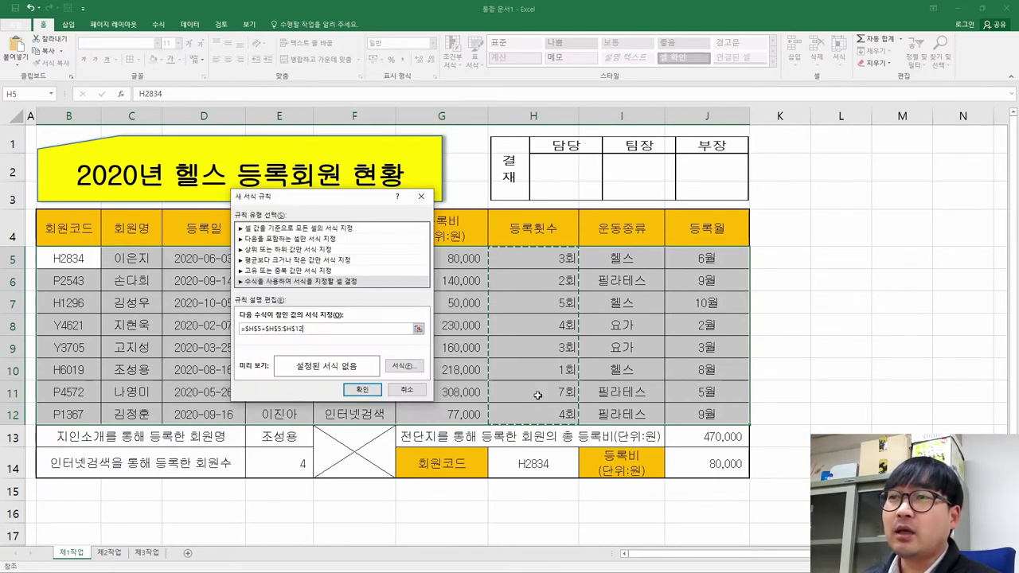
{"action": "left_click", "coordinate": [606, 265]}
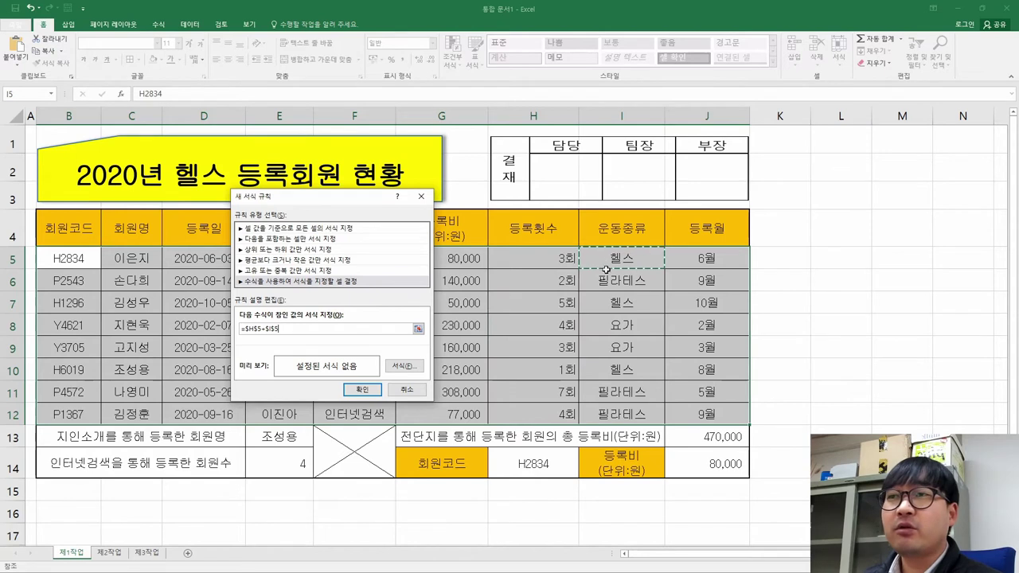
{"action": "left_click", "coordinate": [688, 280]}
{"action": "left_click_drag", "start_coordinate": [342, 330], "coordinate": [240, 329]}
{"action": "key", "text": "BackSpace"}
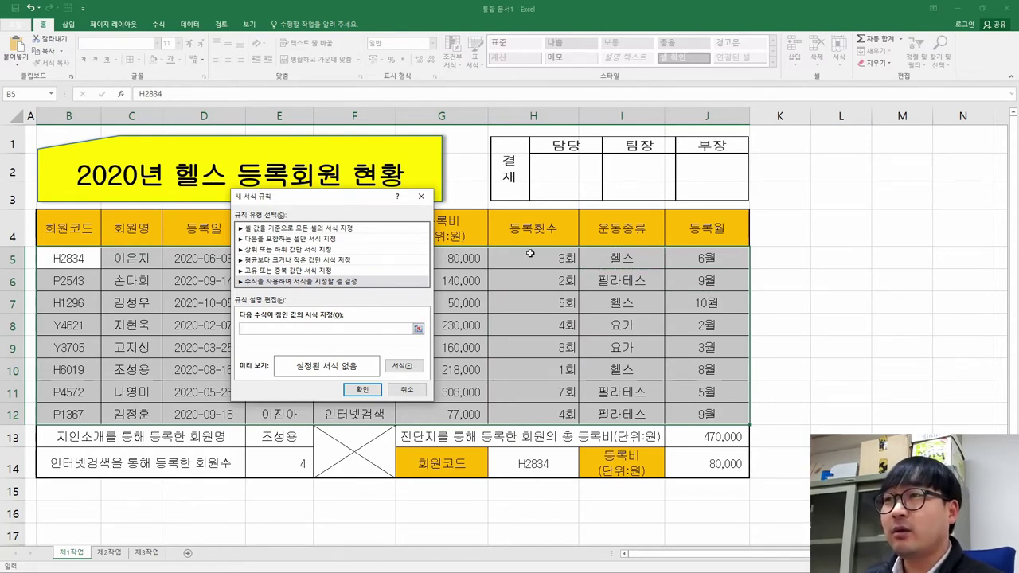
- Enter the first 등록횟수 cell in the rule formula with a fixed column and a relative row, as =$H5
{"action": "left_click", "coordinate": [523, 261]}
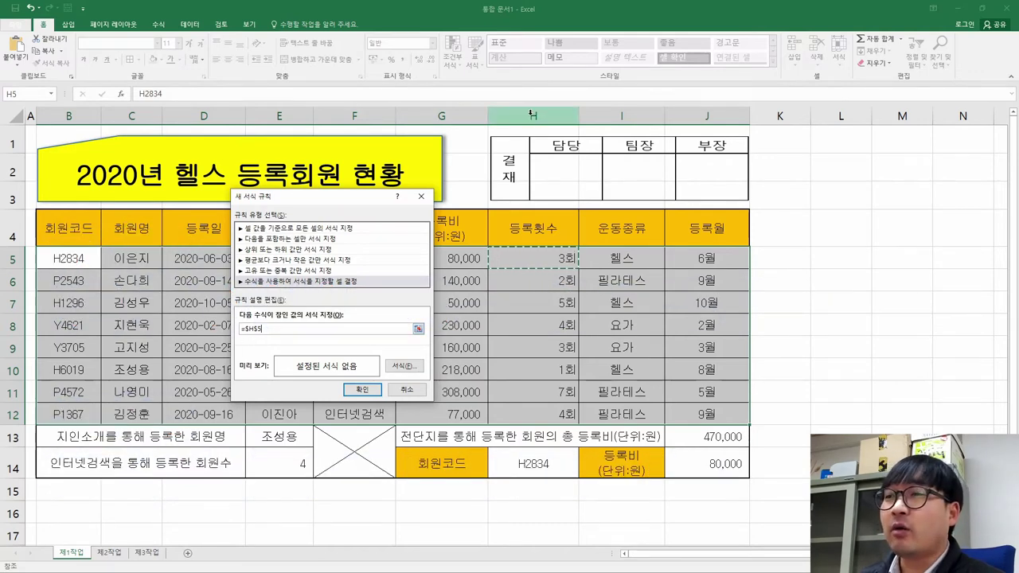
{"action": "left_click", "coordinate": [524, 260]}
{"action": "left_click", "coordinate": [524, 296]}
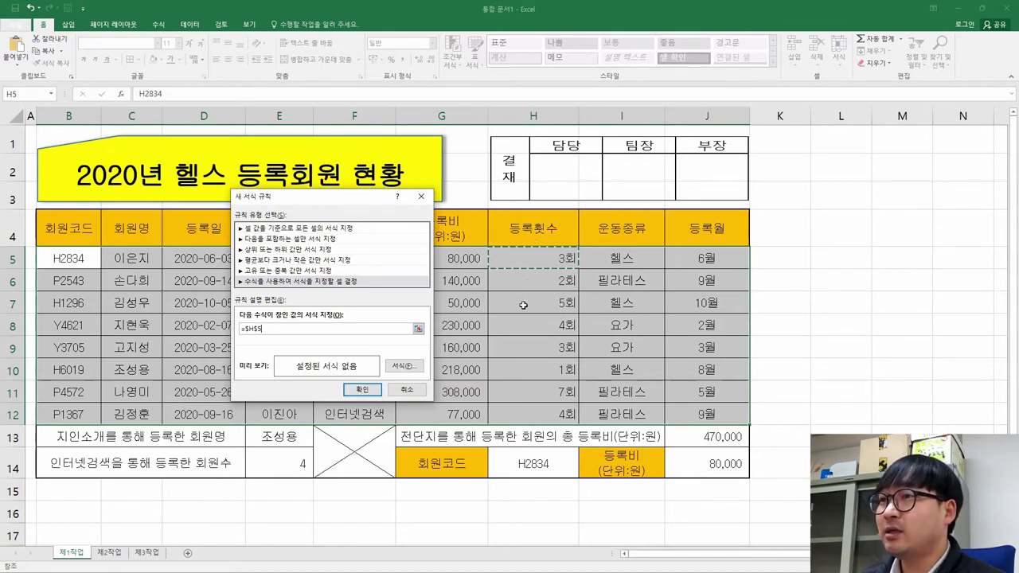
{"action": "left_click", "coordinate": [523, 305]}
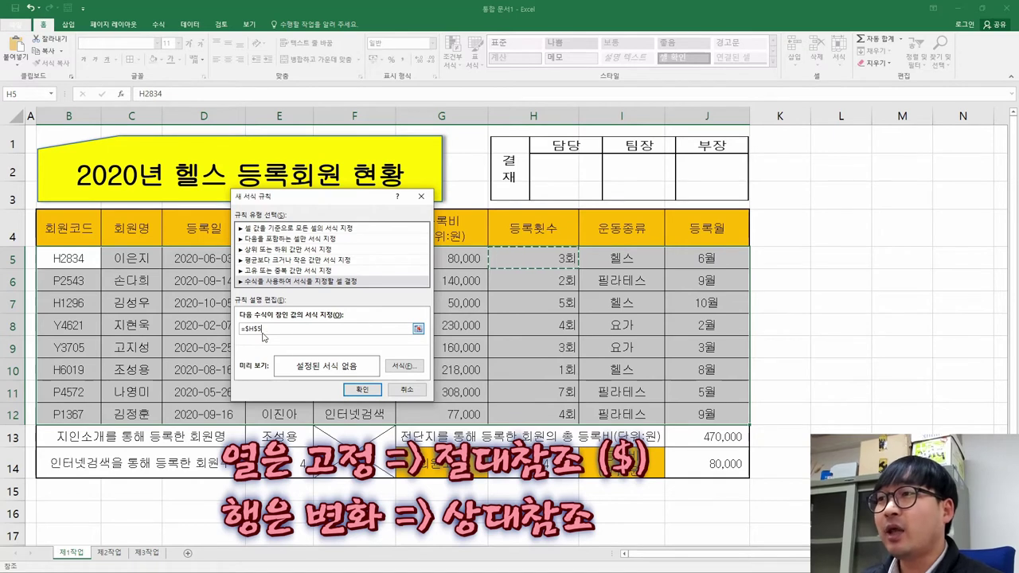
{"action": "type", "text": "="}
{"action": "key", "text": "Left"}
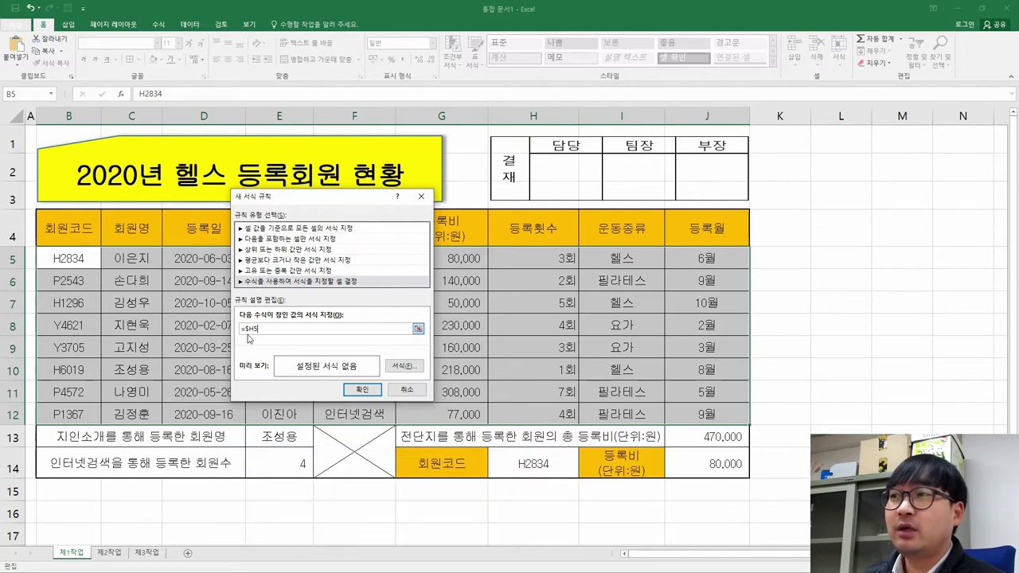
- Check the '5' 이상 condition in the exam PDF in Acrobat Reader and complete the Excel rule formula as =$H5>=5
{"action": "key", "text": "alt+Tab"}
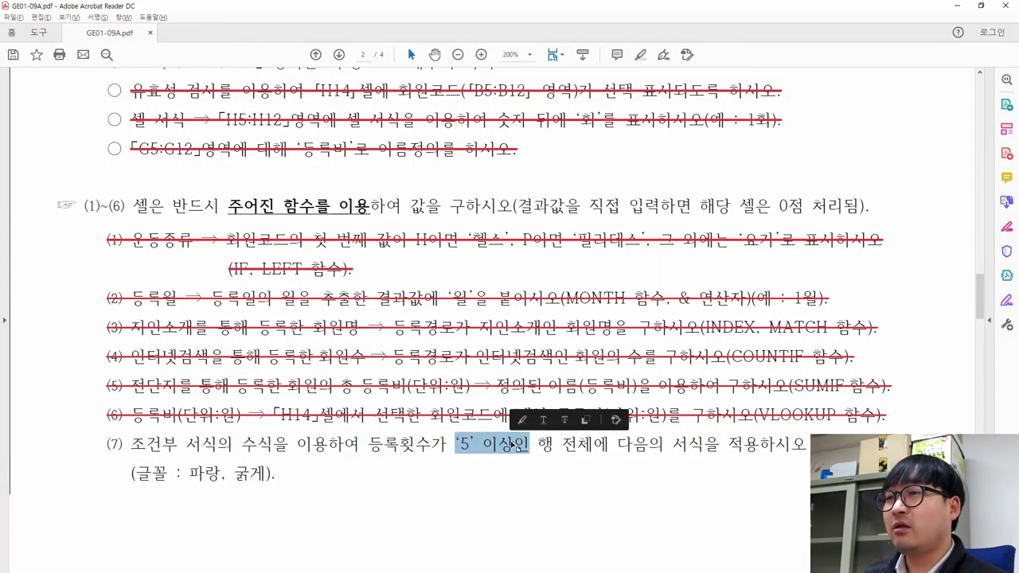
{"action": "key", "text": "alt+Tab"}
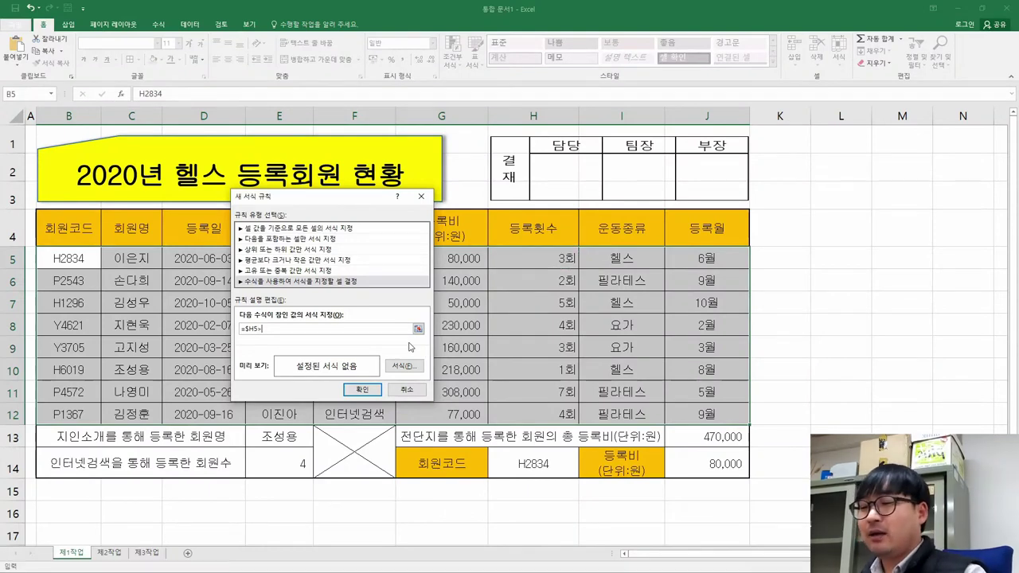
{"action": "type", "text": ">=5"}
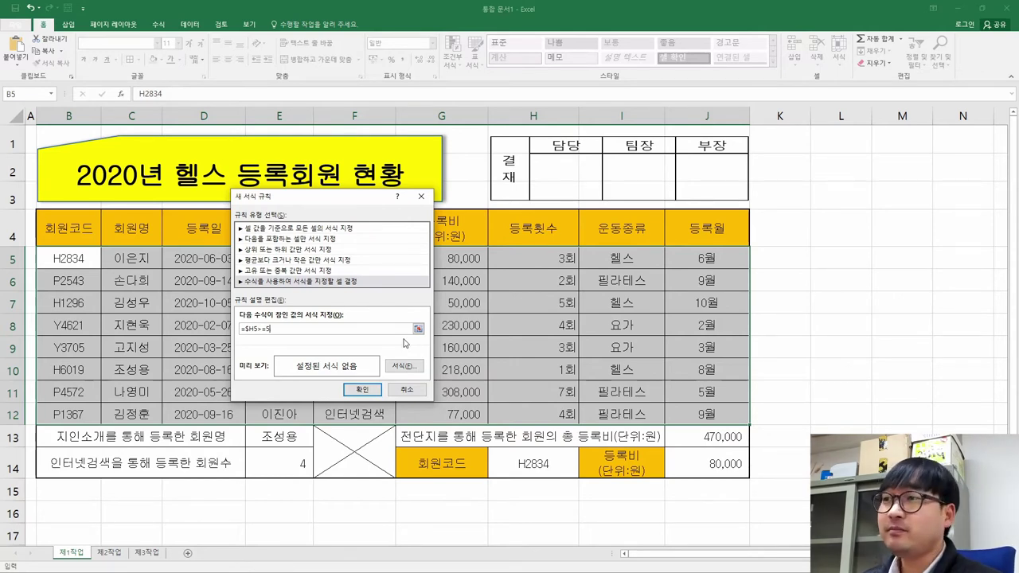
- Check the required font format in the exam PDF in Acrobat Reader, and set the Excel rule's font colour to standard blue
{"action": "key", "text": "alt+Tab"}
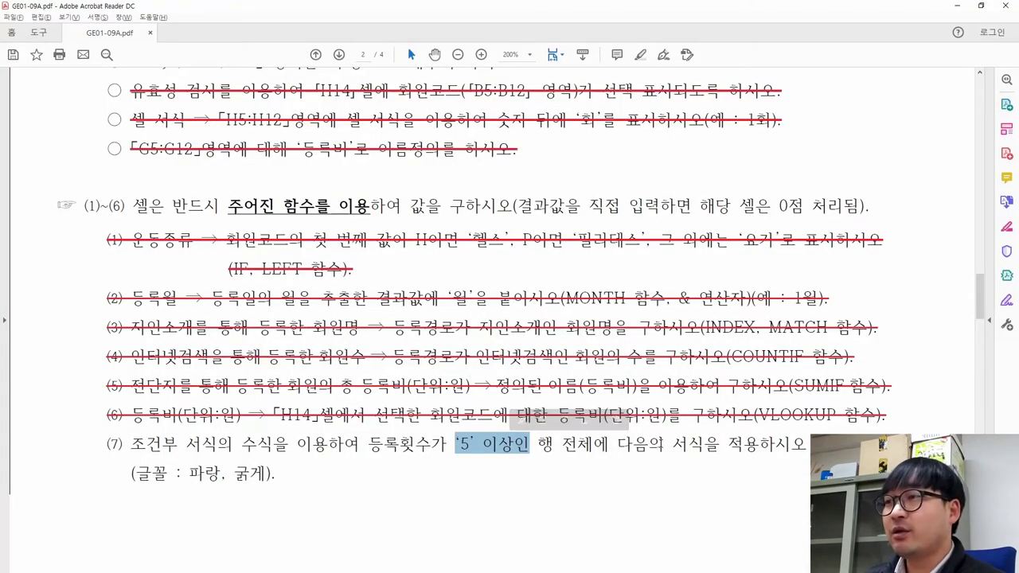
{"action": "left_click_drag", "start_coordinate": [189, 473], "coordinate": [264, 475]}
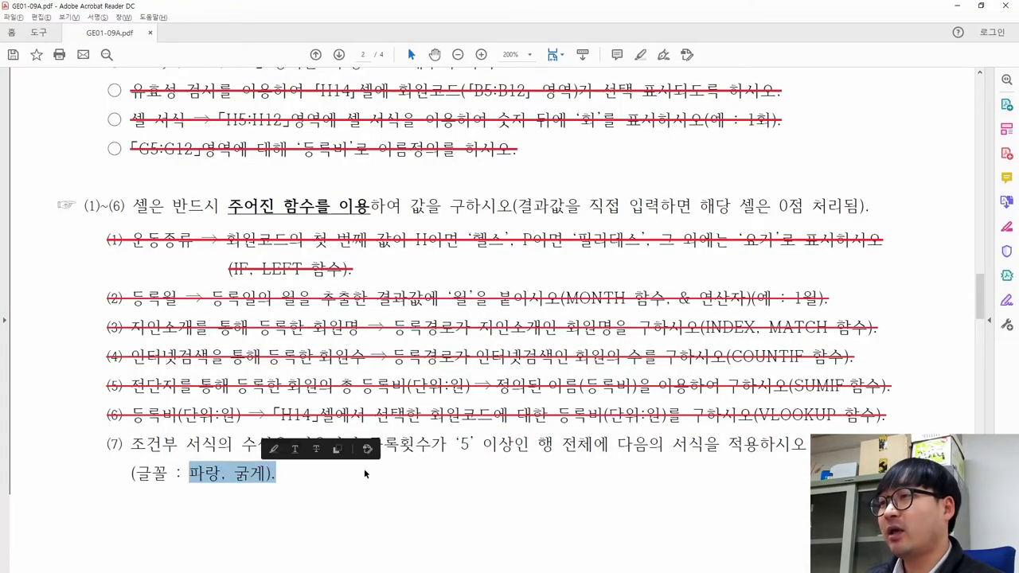
{"action": "key", "text": "alt+Tab"}
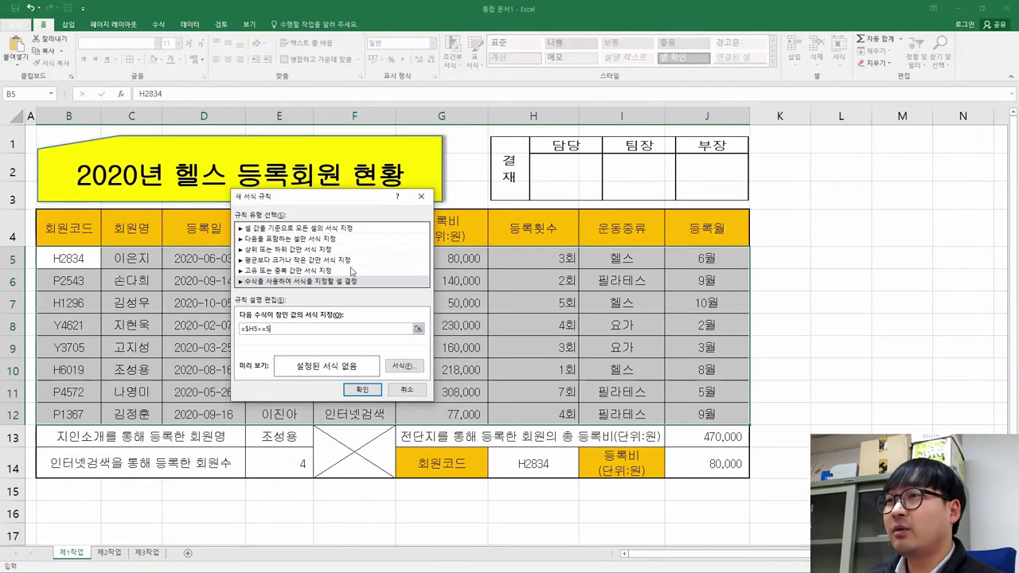
{"action": "left_click", "coordinate": [404, 366]}
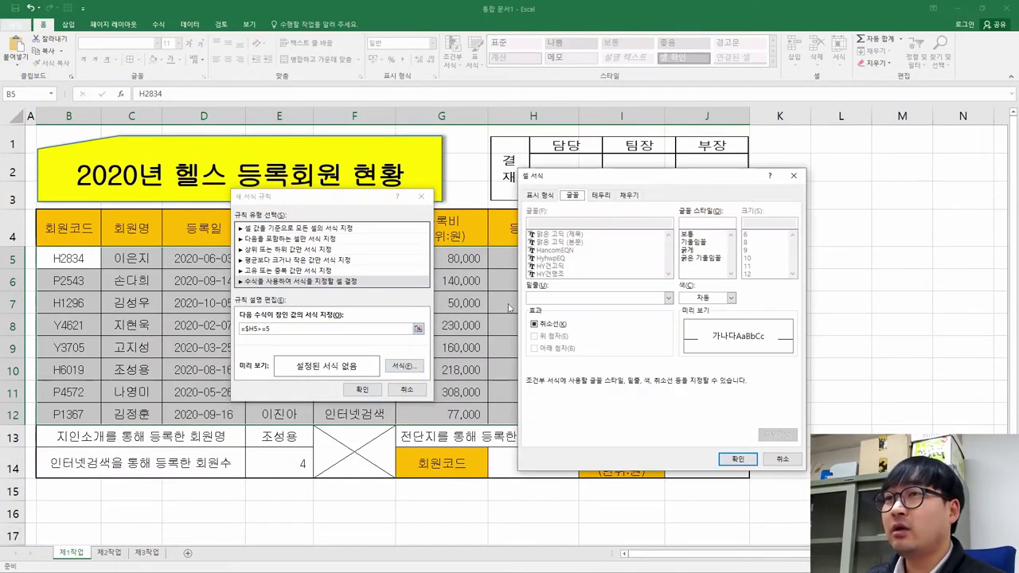
{"action": "left_click", "coordinate": [731, 298]}
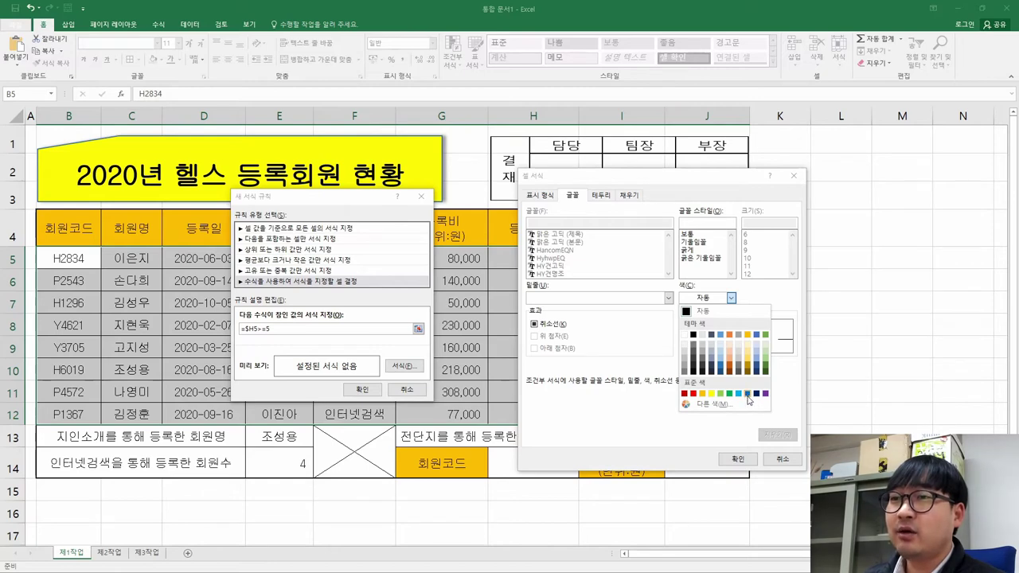
{"action": "left_click", "coordinate": [747, 394]}
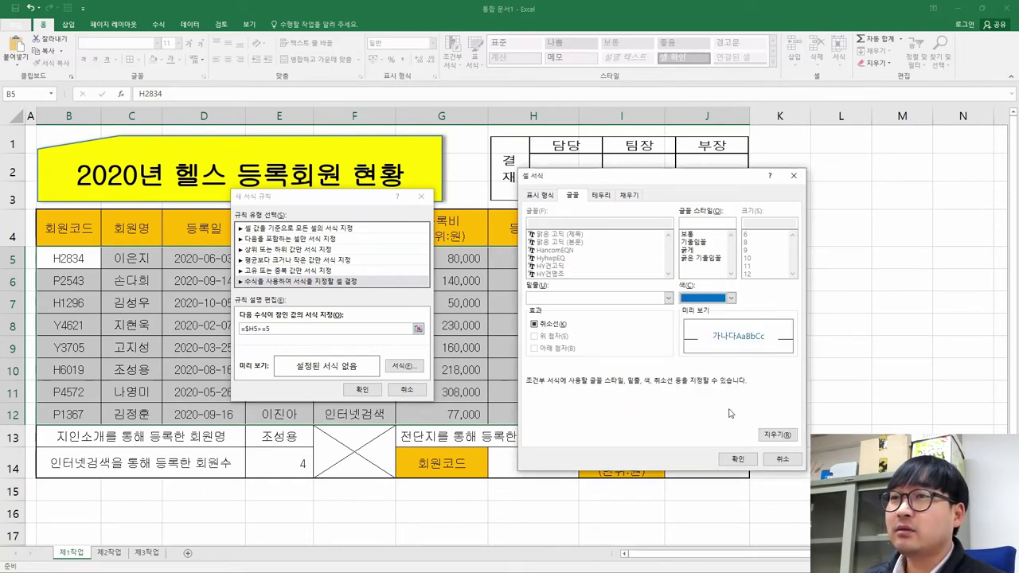
- Recheck the font requirement in the exam PDF, set the Excel rule's font style to 굵게 and apply the conditional formatting
{"action": "key", "text": "alt+Tab"}
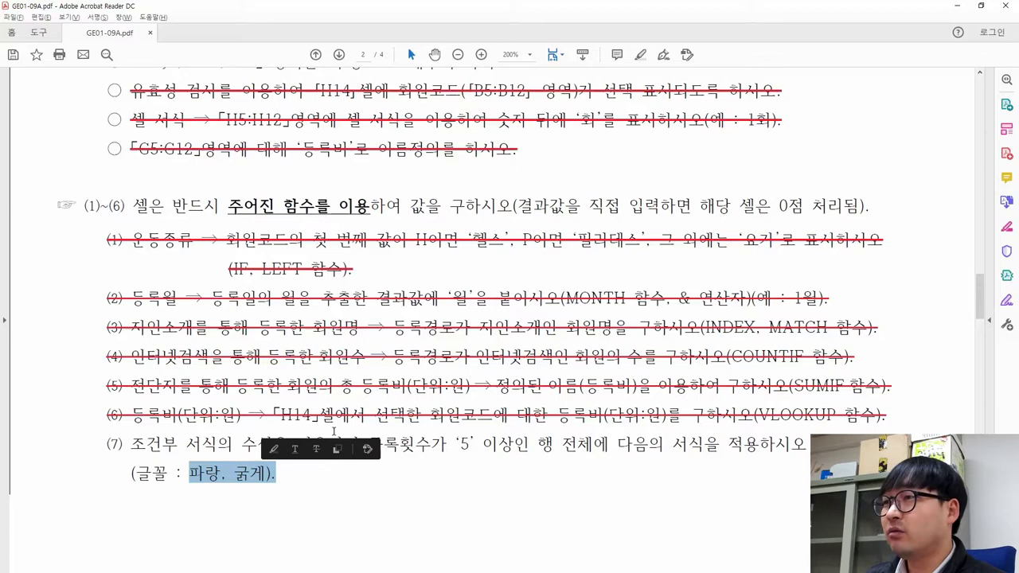
{"action": "key", "text": "alt+Tab"}
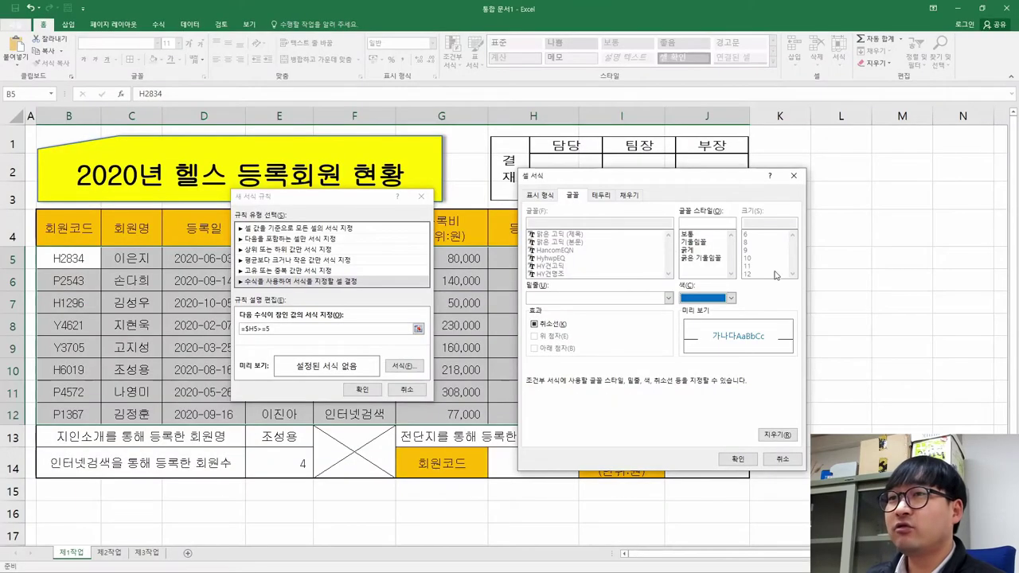
{"action": "left_click", "coordinate": [700, 251]}
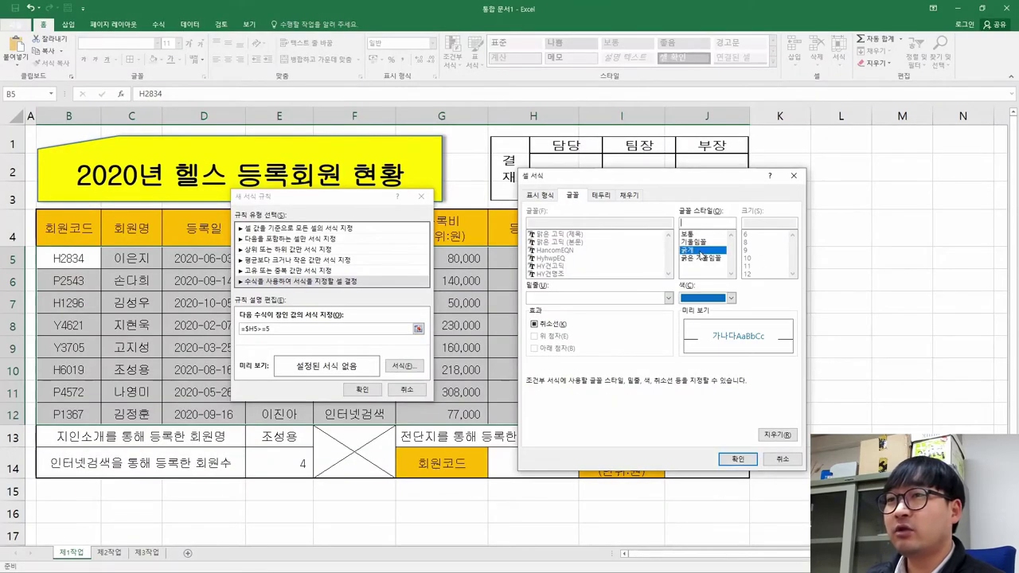
{"action": "left_click", "coordinate": [737, 460]}
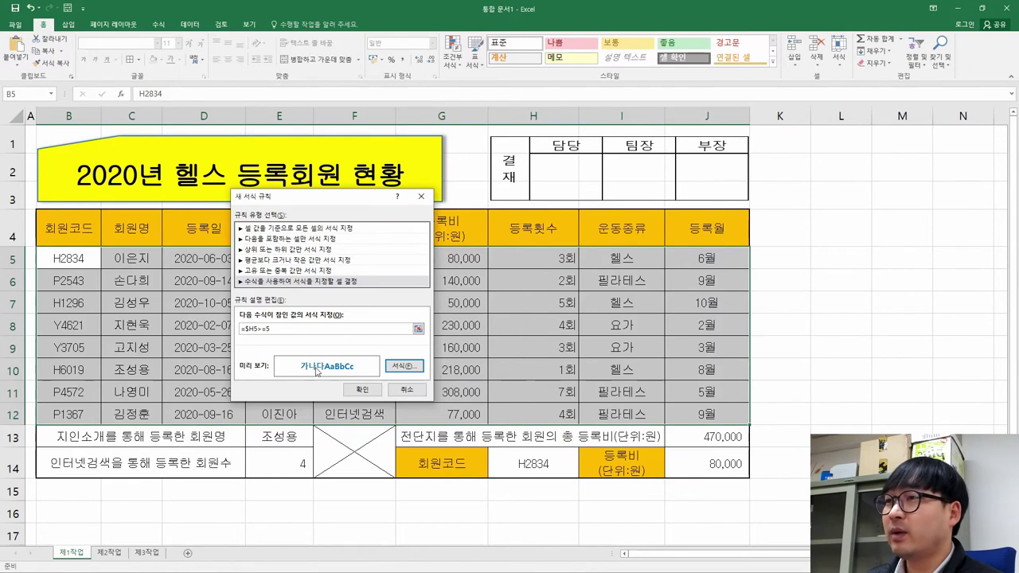
{"action": "left_click", "coordinate": [360, 389]}
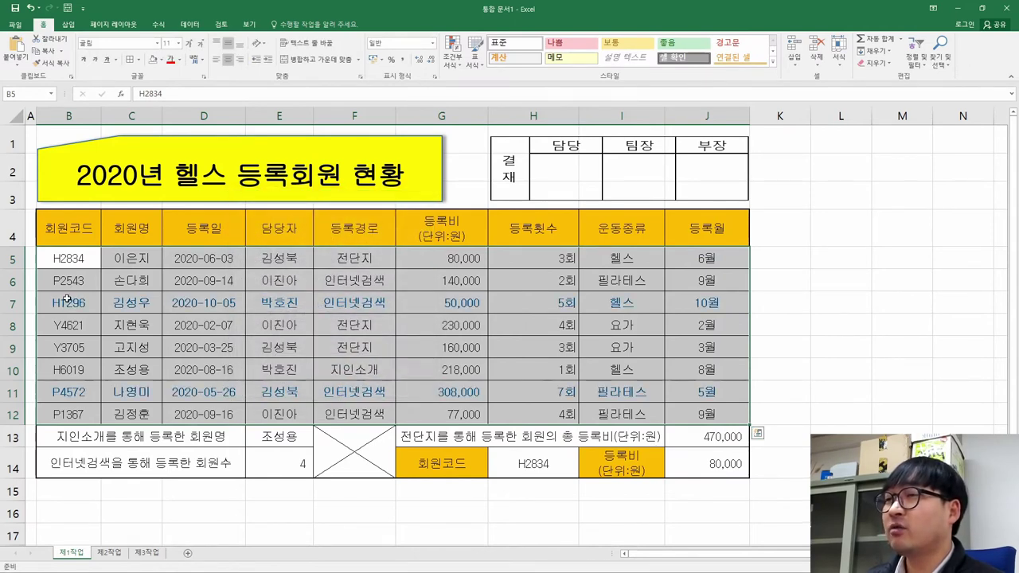
{"action": "left_click_drag", "start_coordinate": [354, 303], "coordinate": [441, 318]}
{"action": "left_click_drag", "start_coordinate": [354, 392], "coordinate": [68, 410]}
{"action": "left_click", "coordinate": [354, 281]}
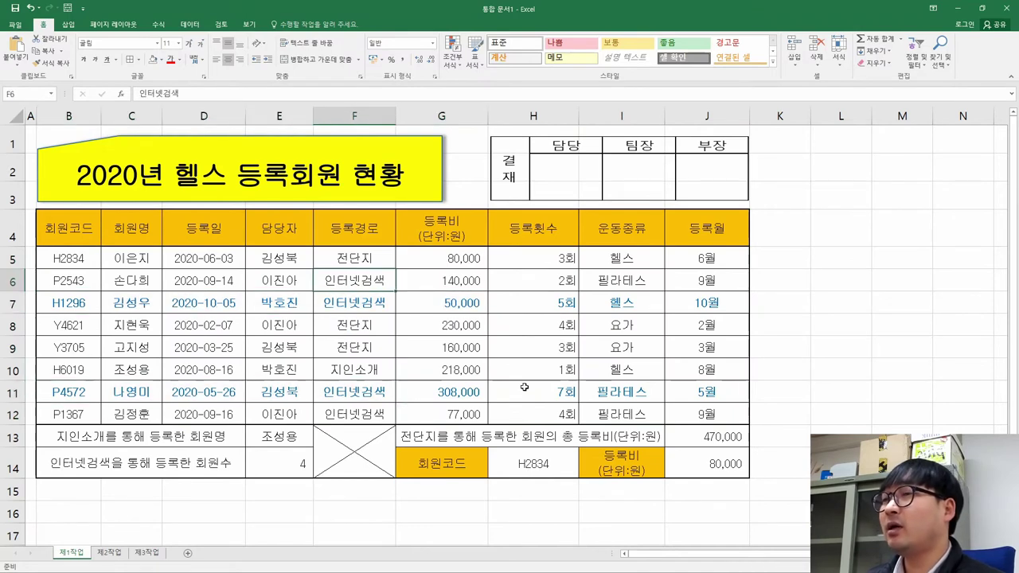
- Strike through both lines of task (7) in the exam PDF in Acrobat Reader, and return to cell A1 in Excel
{"action": "key", "text": "alt+Tab"}
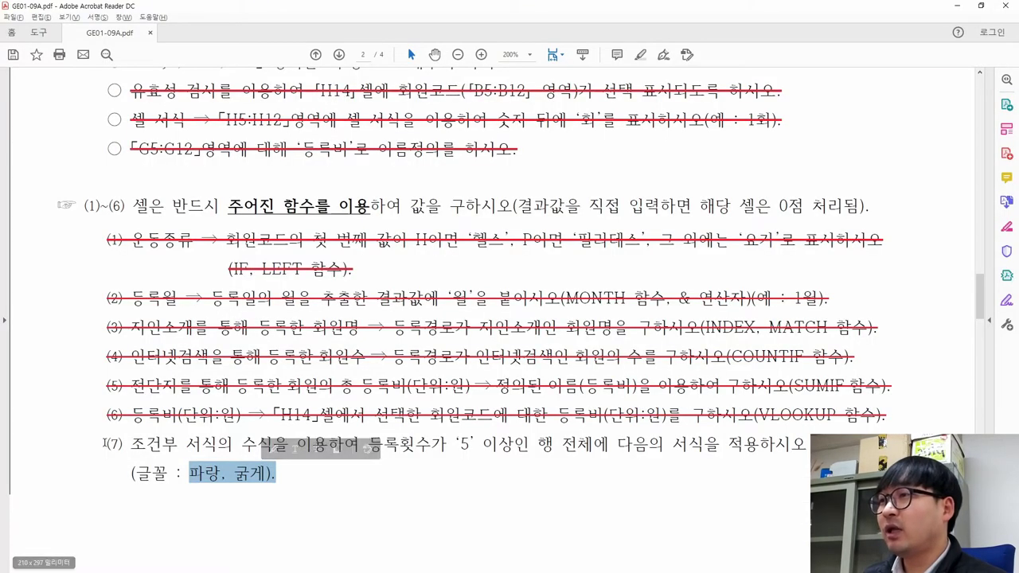
{"action": "left_click_drag", "start_coordinate": [102, 443], "coordinate": [360, 446]}
{"action": "left_click_drag", "start_coordinate": [279, 476], "coordinate": [103, 434]}
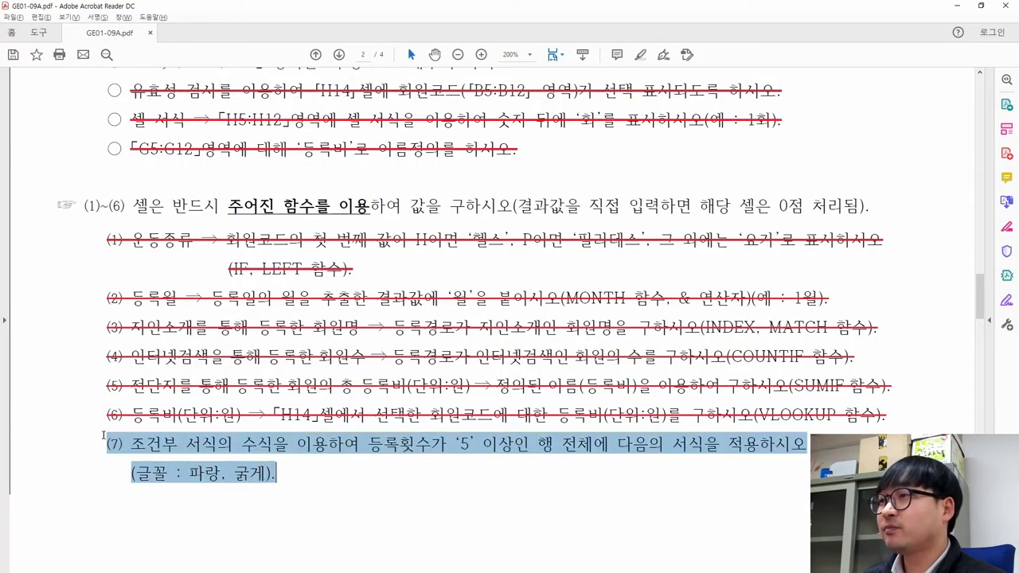
{"action": "left_click", "coordinate": [160, 426]}
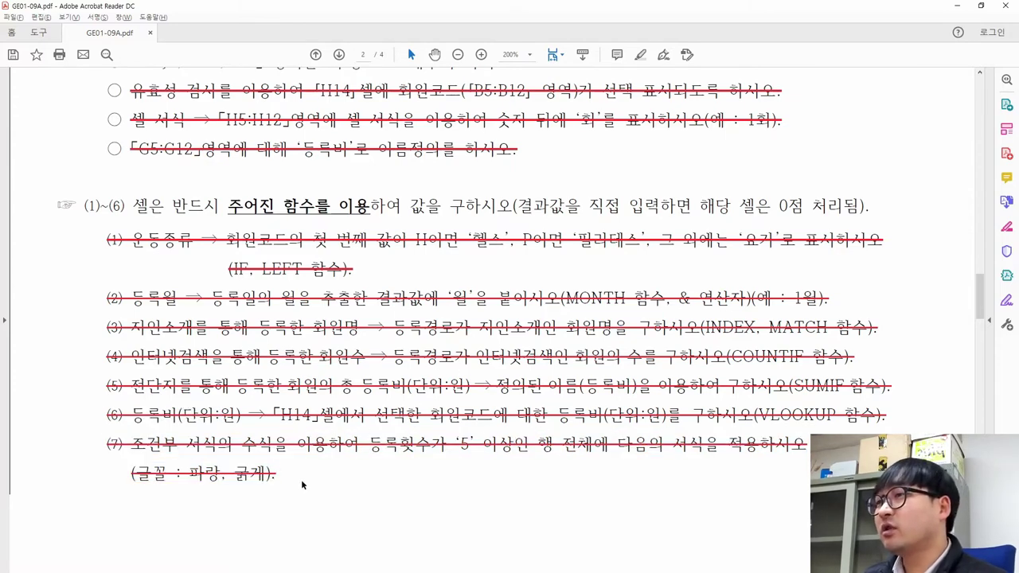
{"action": "key", "text": "alt+Tab"}
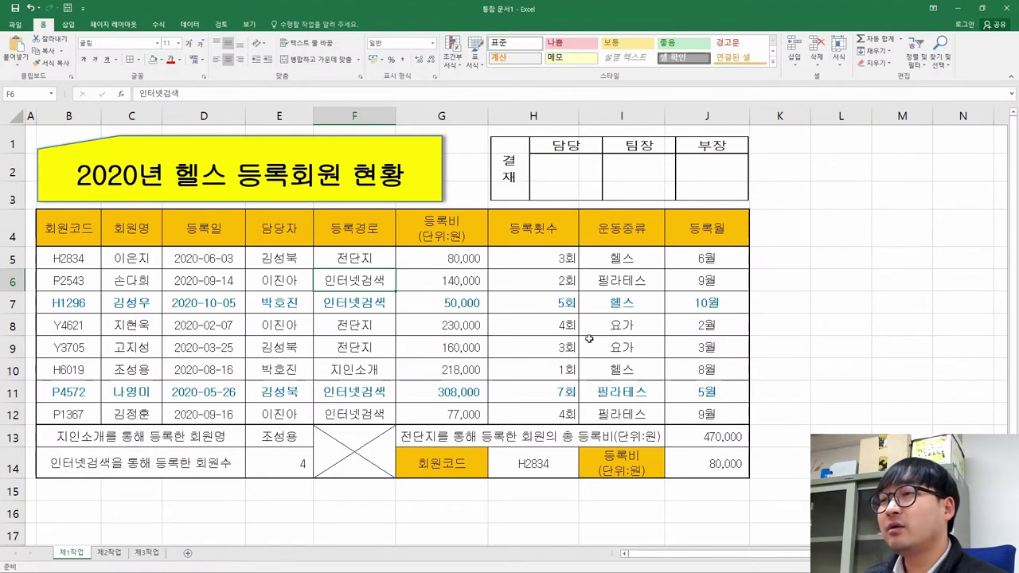
{"action": "key", "text": "ctrl+Home"}
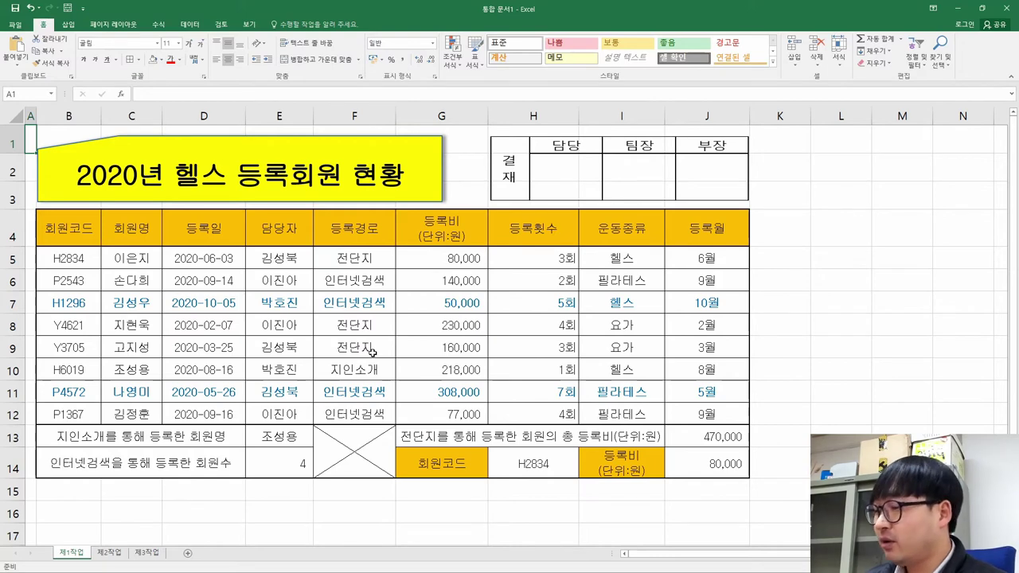
- Review the first sheet's conditions in the exam PDF in Acrobat Reader and read the [제2작업] instruction on which range to copy
{"action": "key", "text": "alt+Tab"}
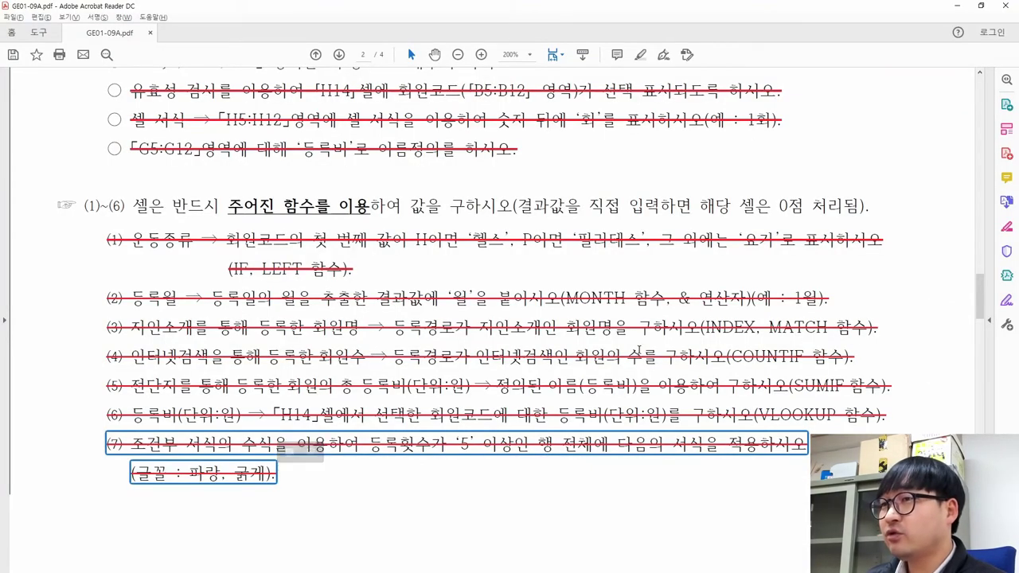
{"action": "left_click", "coordinate": [325, 473]}
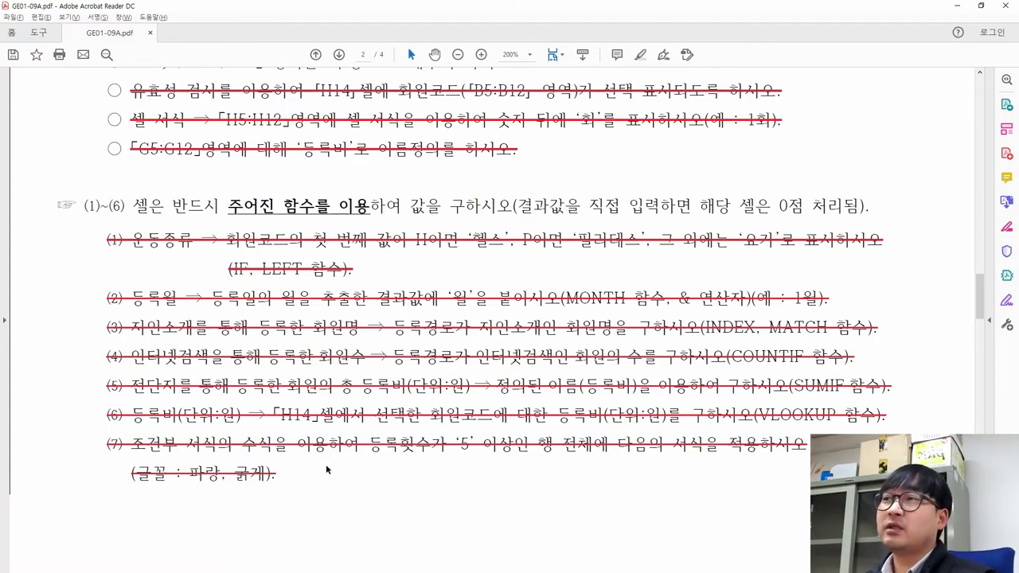
{"action": "scroll", "coordinate": [325, 465], "scroll_direction": "up", "scroll_amount": 10}
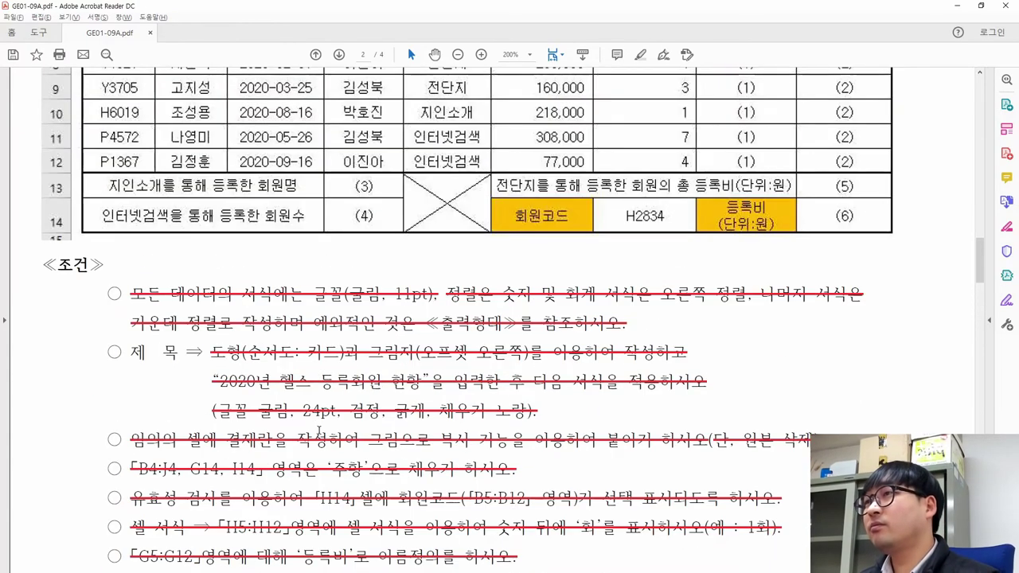
{"action": "scroll", "coordinate": [317, 413], "scroll_direction": "up", "scroll_amount": 4}
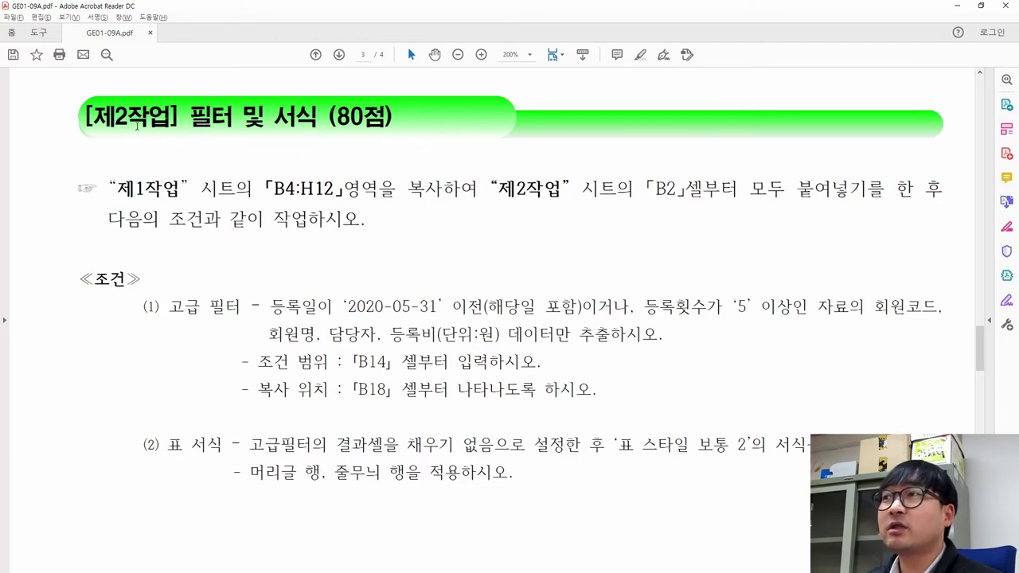
{"action": "left_click_drag", "start_coordinate": [87, 118], "coordinate": [396, 120]}
{"action": "left_click", "coordinate": [297, 189]}
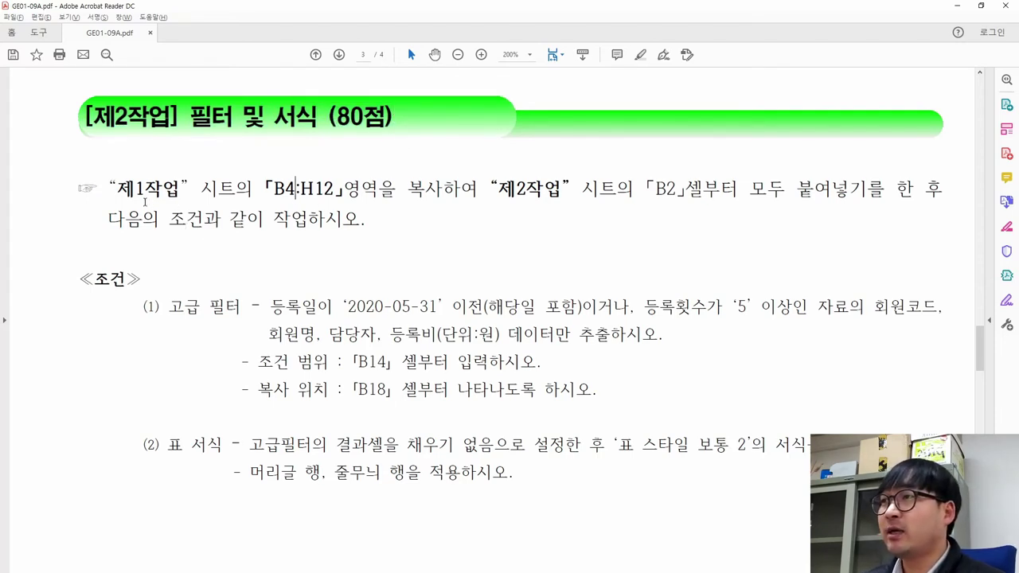
{"action": "left_click_drag", "start_coordinate": [114, 187], "coordinate": [443, 204]}
{"action": "left_click_drag", "start_coordinate": [516, 189], "coordinate": [562, 189]}
{"action": "left_click_drag", "start_coordinate": [110, 189], "coordinate": [344, 191]}
- Copy the range B4:H12 from the 제1작업 sheet in Excel
{"action": "key", "text": "alt+Tab"}
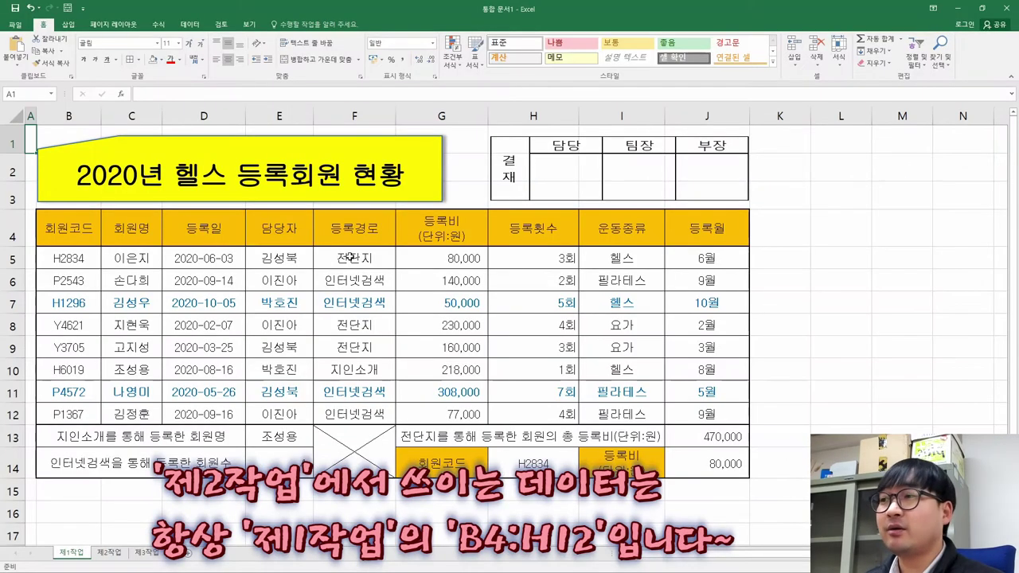
{"action": "mouse_move", "coordinate": [60, 228]}
{"action": "left_mouse_down"}
{"action": "mouse_move", "coordinate": [203, 235]}
{"action": "mouse_move", "coordinate": [446, 322]}
{"action": "mouse_move", "coordinate": [533, 399]}
{"action": "mouse_move", "coordinate": [527, 414]}
{"action": "left_mouse_up"}
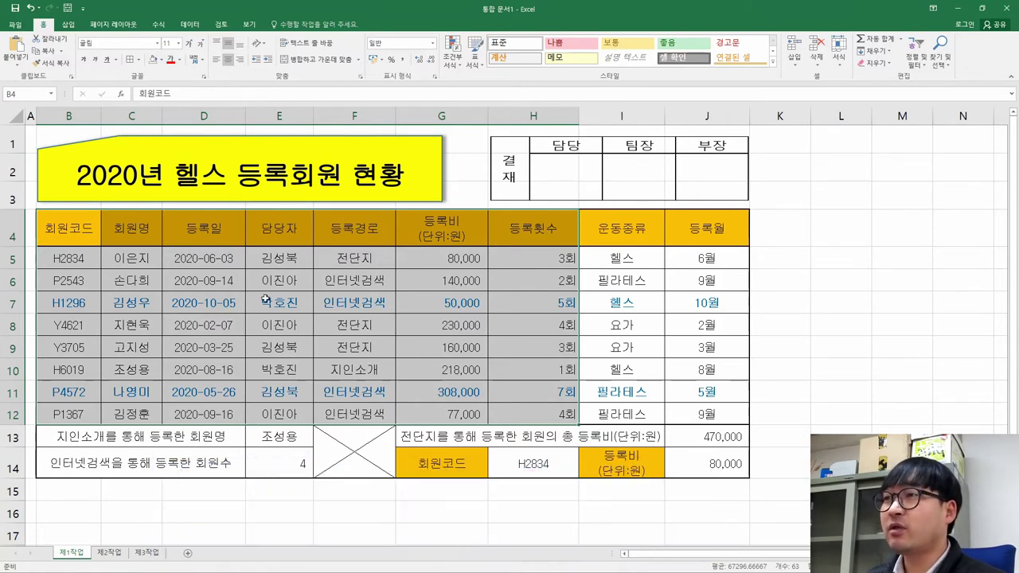
{"action": "right_click", "coordinate": [269, 261]}
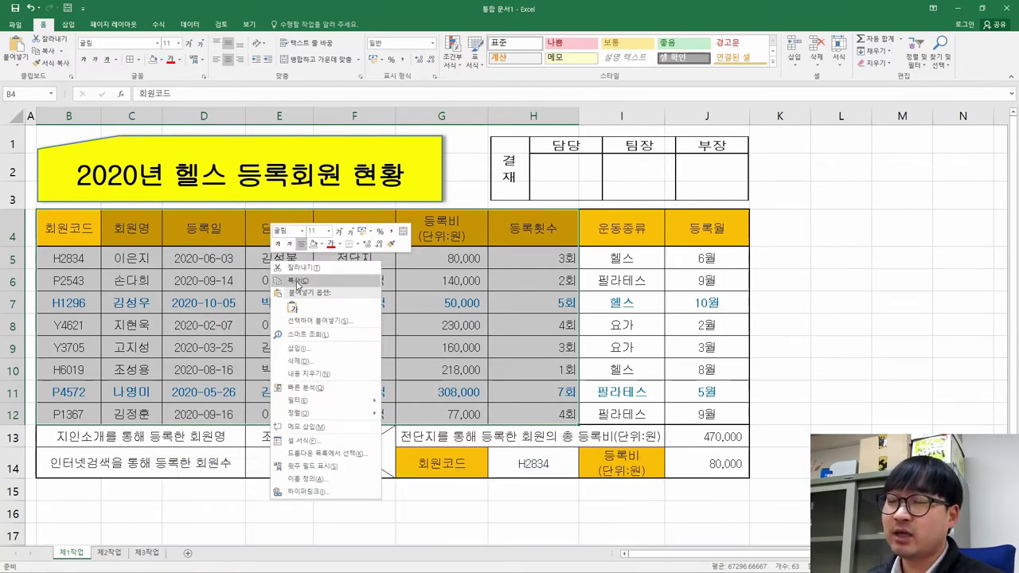
{"action": "left_click", "coordinate": [297, 283]}
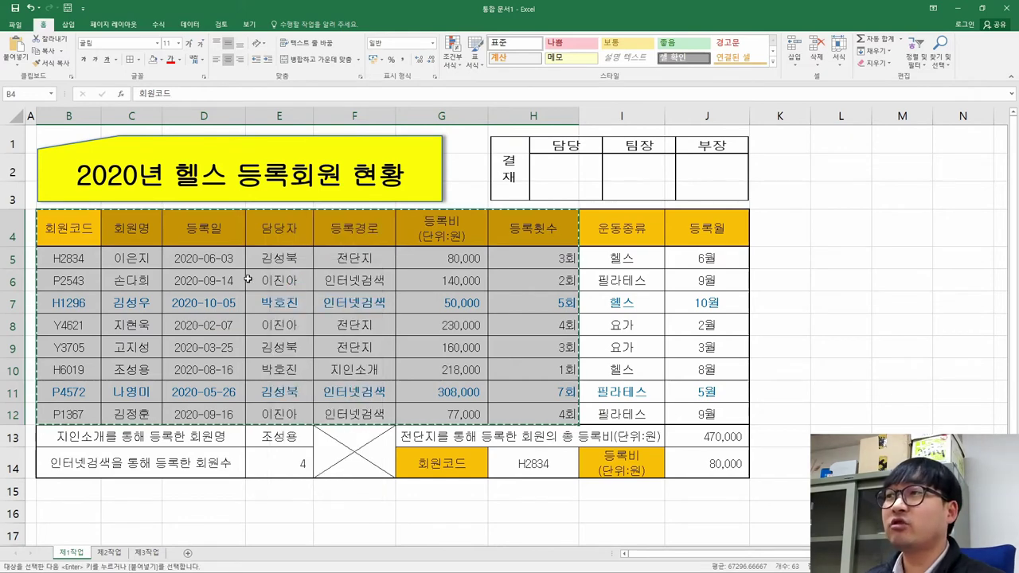
- Check the paste instruction in the exam PDF and paste the copied table with all its formatting at B2 of the 제2작업 sheet
{"action": "left_click", "coordinate": [102, 553]}
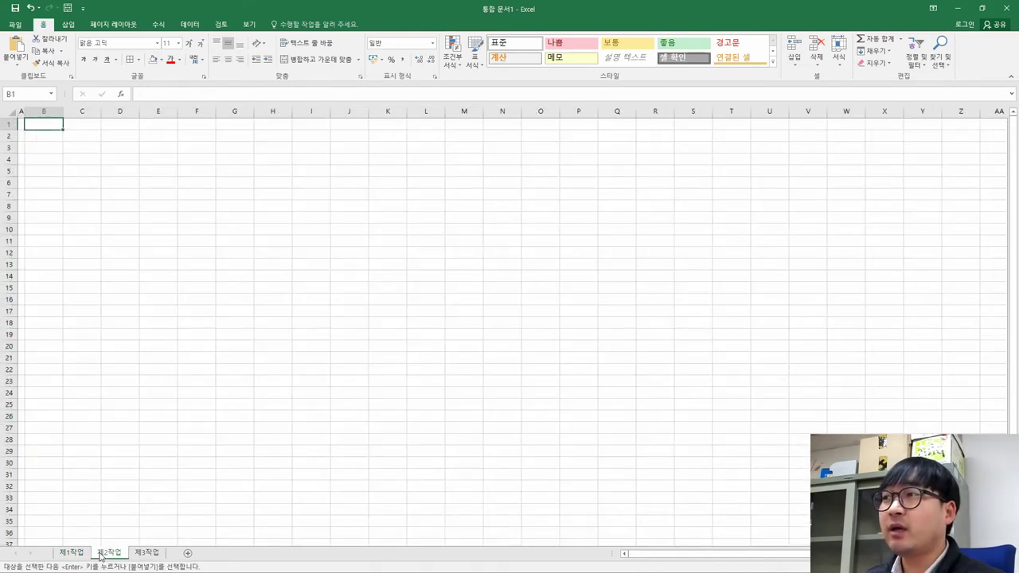
{"action": "left_click", "coordinate": [44, 137]}
{"action": "key", "text": "alt+Tab"}
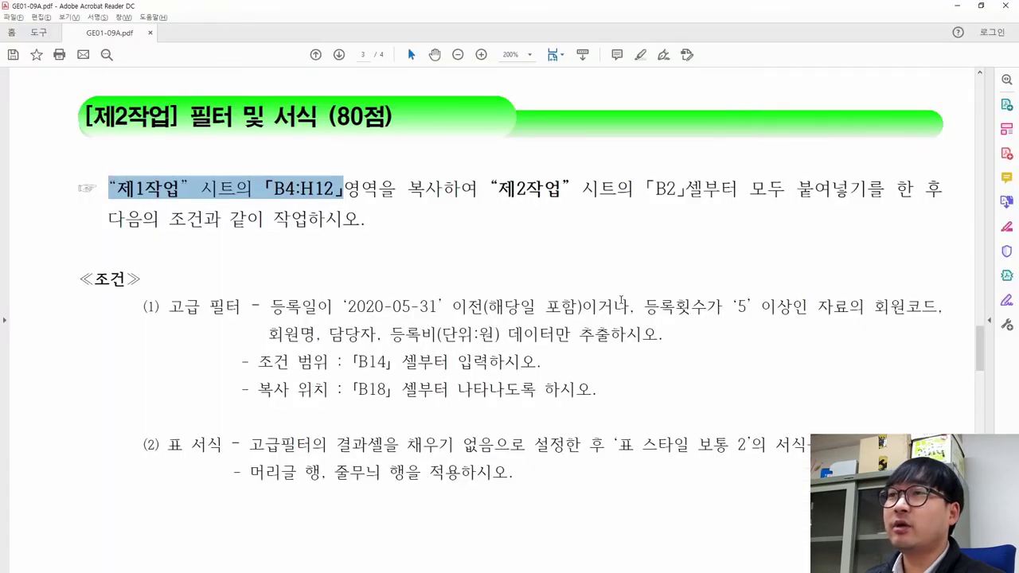
{"action": "left_click_drag", "start_coordinate": [582, 188], "coordinate": [883, 188]}
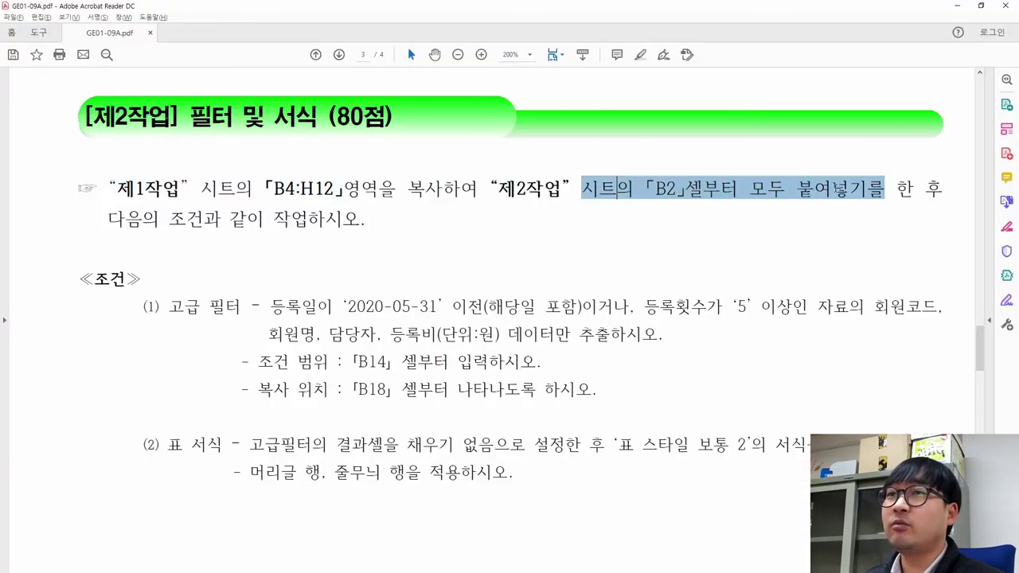
{"action": "left_click_drag", "start_coordinate": [749, 191], "coordinate": [882, 198]}
{"action": "left_click", "coordinate": [768, 196]}
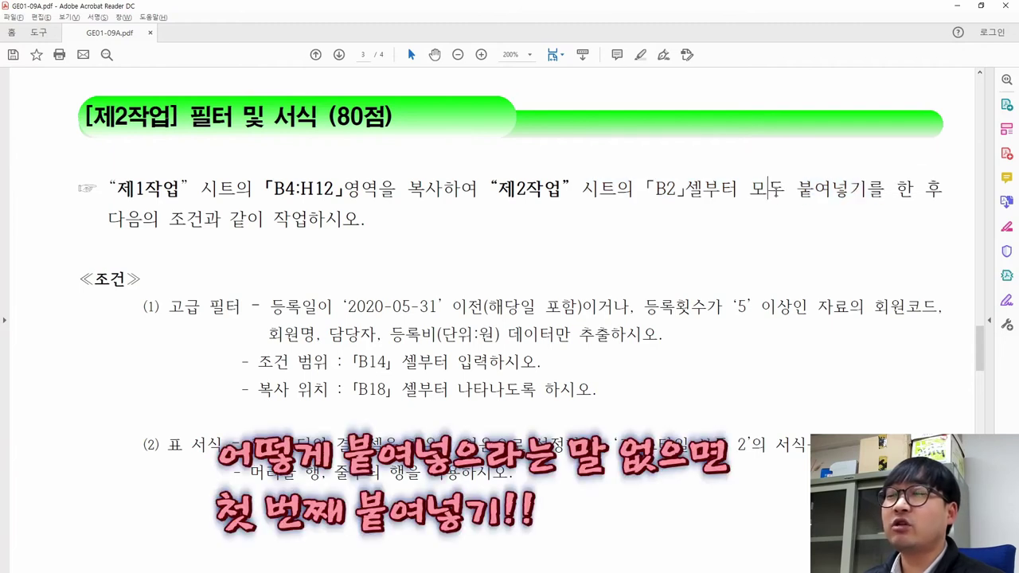
{"action": "key", "text": "alt+Tab"}
{"action": "right_click", "coordinate": [51, 139]}
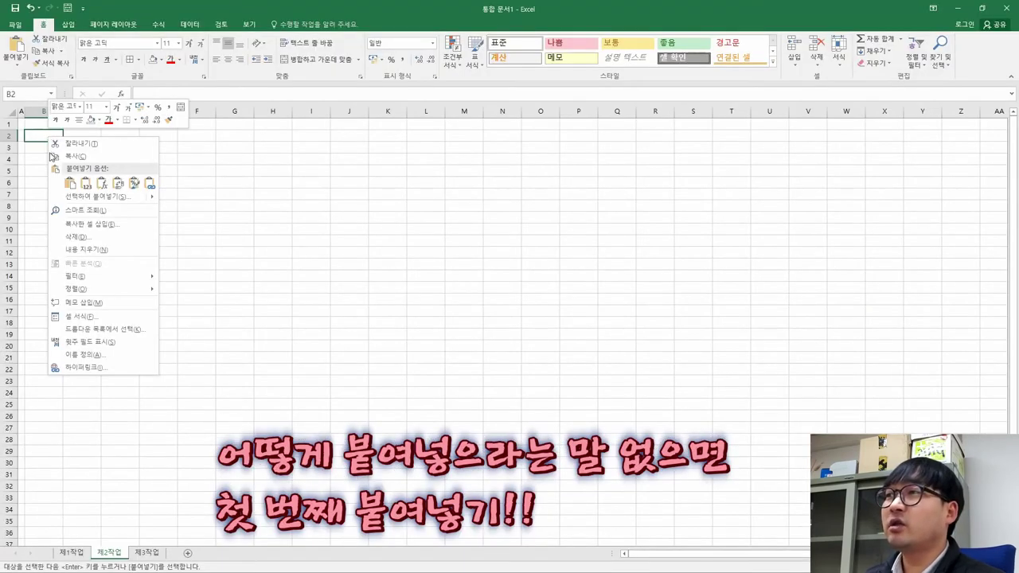
{"action": "left_click", "coordinate": [70, 184]}
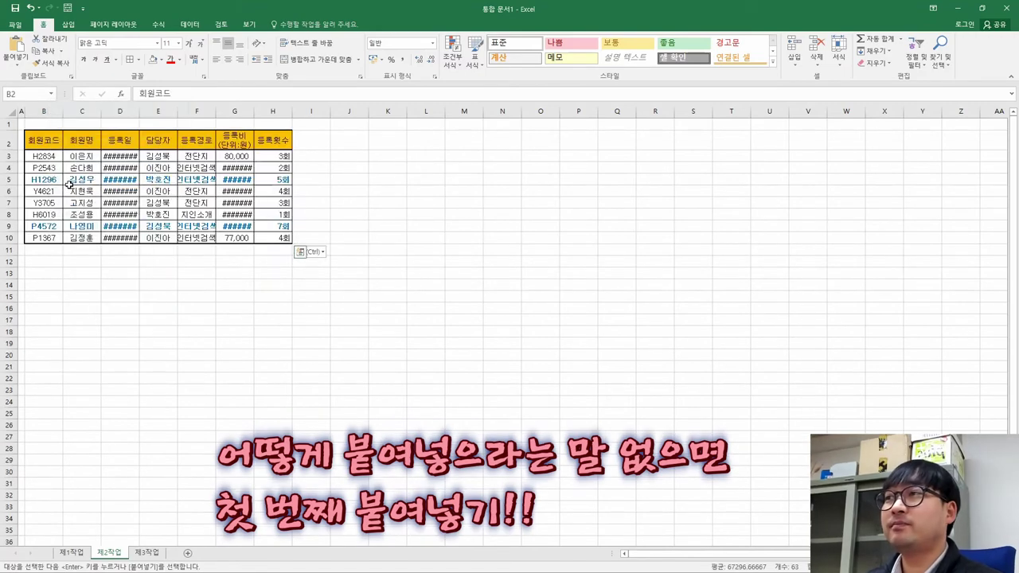
- Auto-fit the width of all columns on the 제2작업 sheet to their contents
{"action": "scroll", "coordinate": [151, 221], "scroll_direction": "up", "scroll_amount": 6}
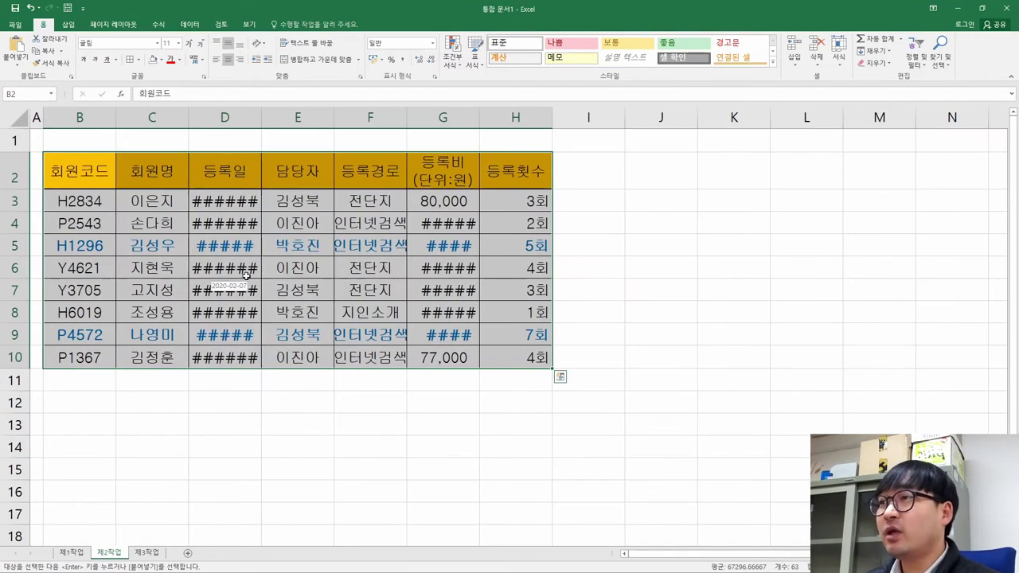
{"action": "left_click", "coordinate": [173, 257]}
{"action": "left_click", "coordinate": [223, 247]}
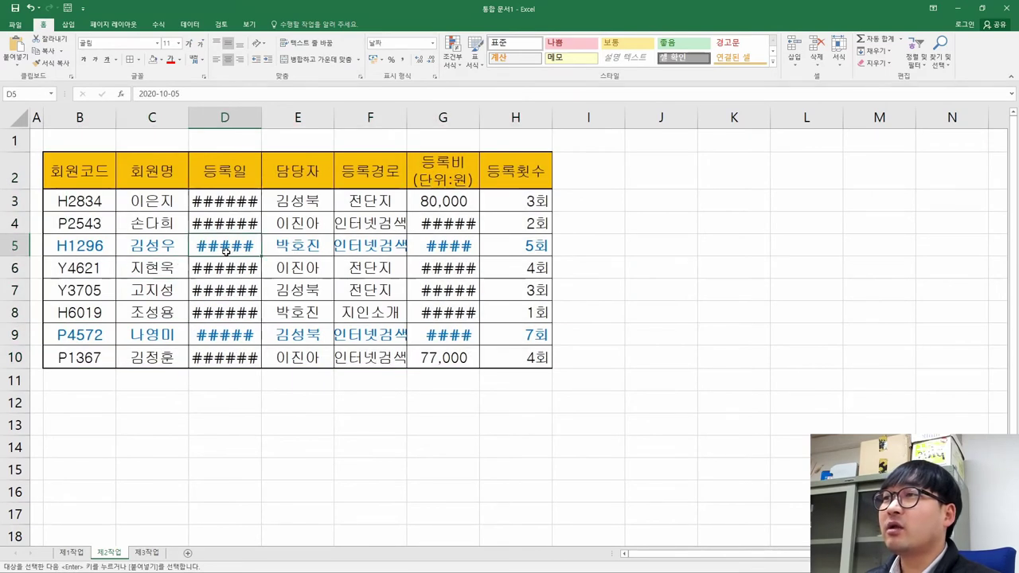
{"action": "double_click", "coordinate": [259, 117]}
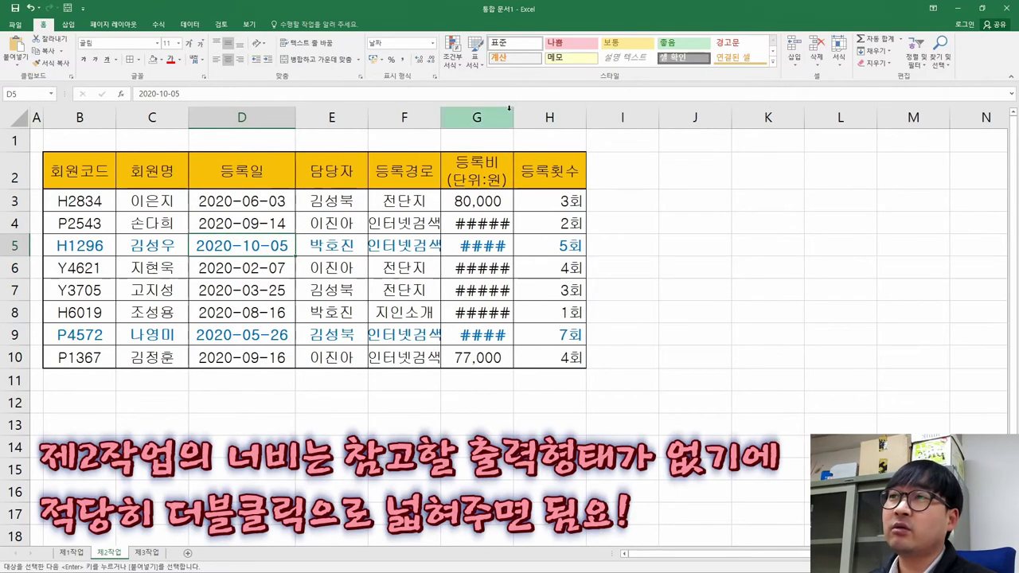
{"action": "double_click", "coordinate": [514, 117]}
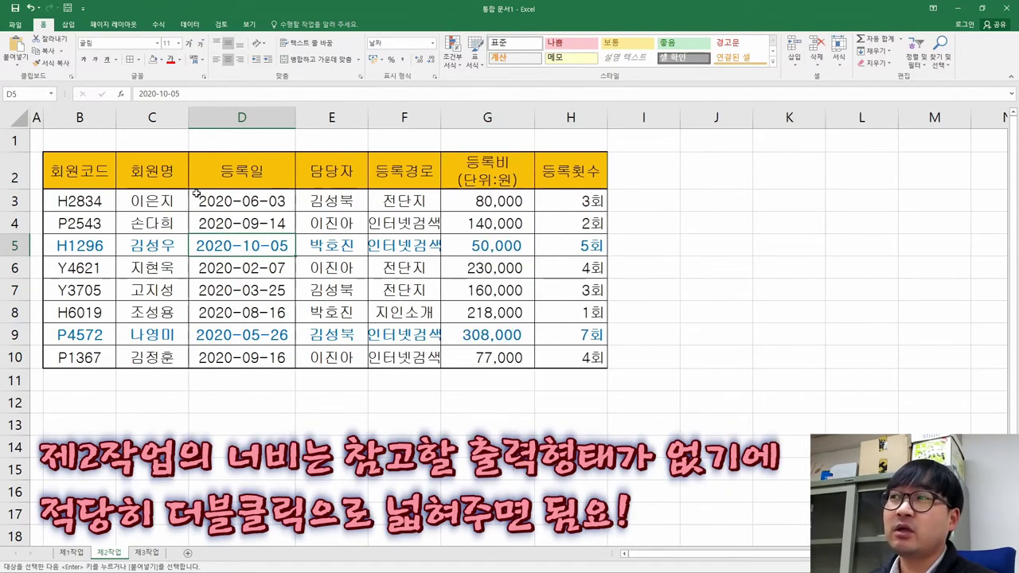
{"action": "left_click", "coordinate": [21, 118]}
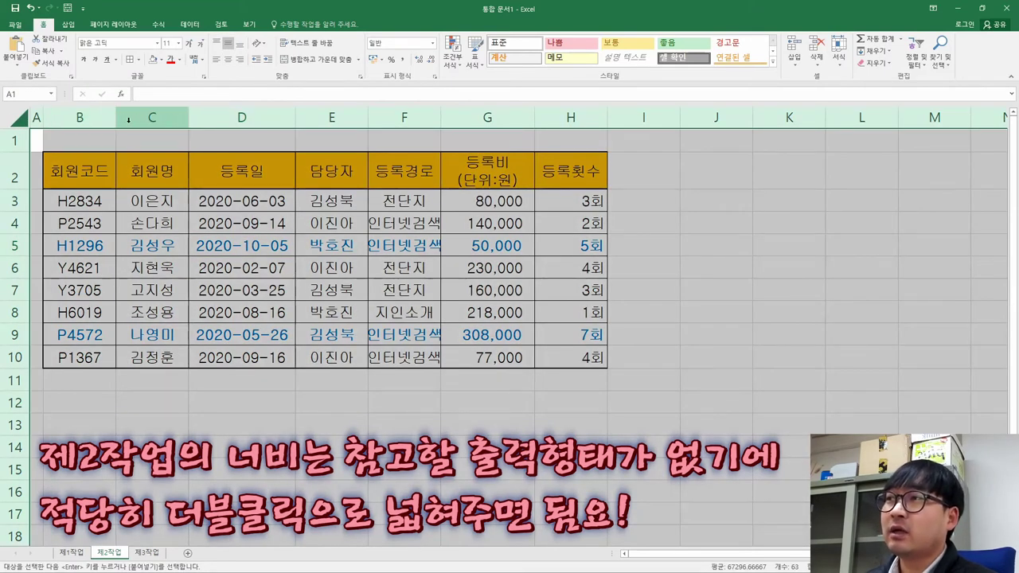
{"action": "double_click", "coordinate": [190, 120]}
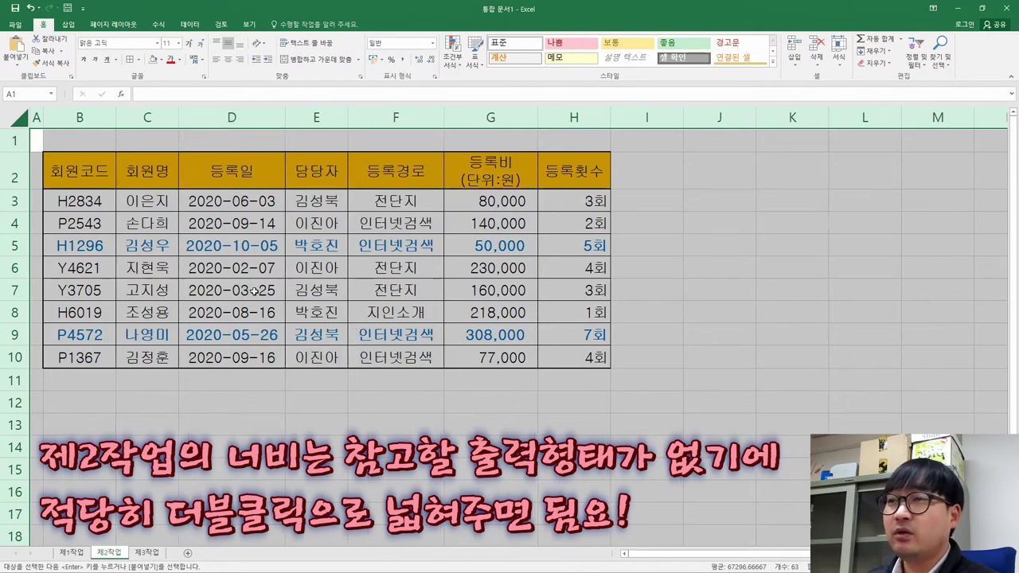
{"action": "left_click", "coordinate": [312, 294]}
- Switch to the exam PDF in Acrobat Reader and review the [제2작업] instruction and the advanced filter task in condition (1)
{"action": "key", "text": "alt+Tab"}
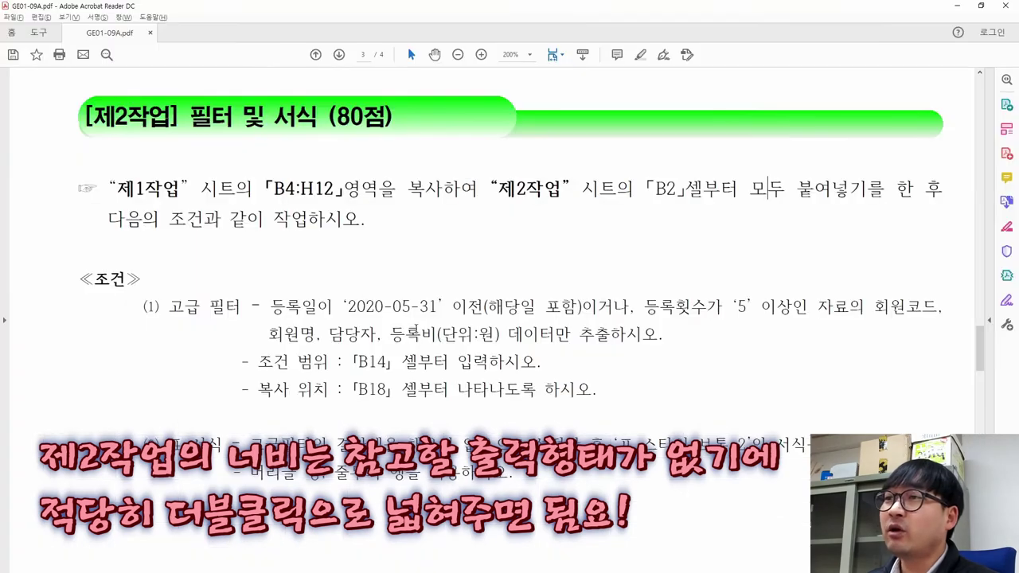
{"action": "scroll", "coordinate": [466, 270], "scroll_direction": "down", "scroll_amount": 5}
{"action": "scroll", "coordinate": [768, 163], "scroll_direction": "up", "scroll_amount": 5}
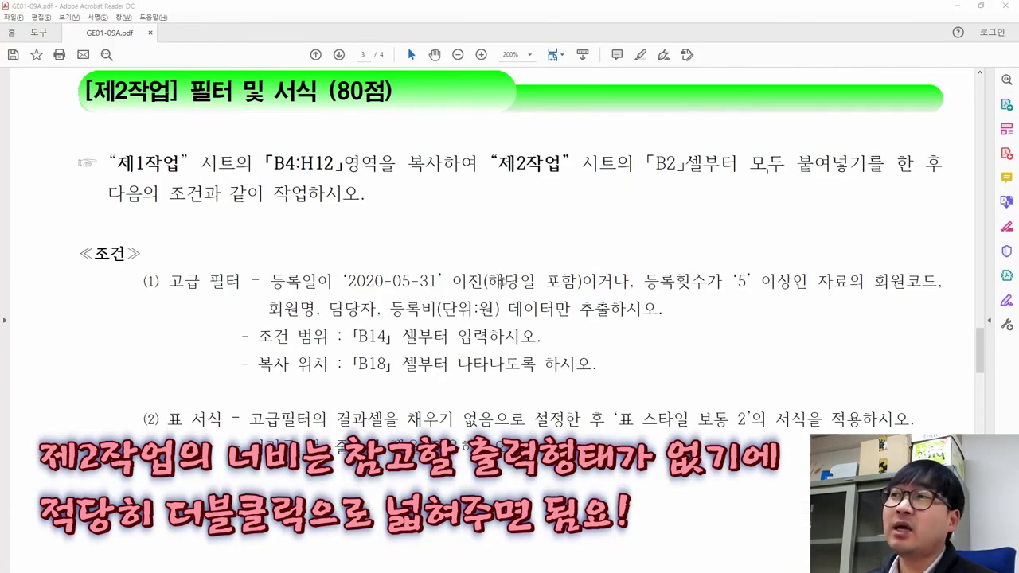
{"action": "key", "text": "alt+Tab"}
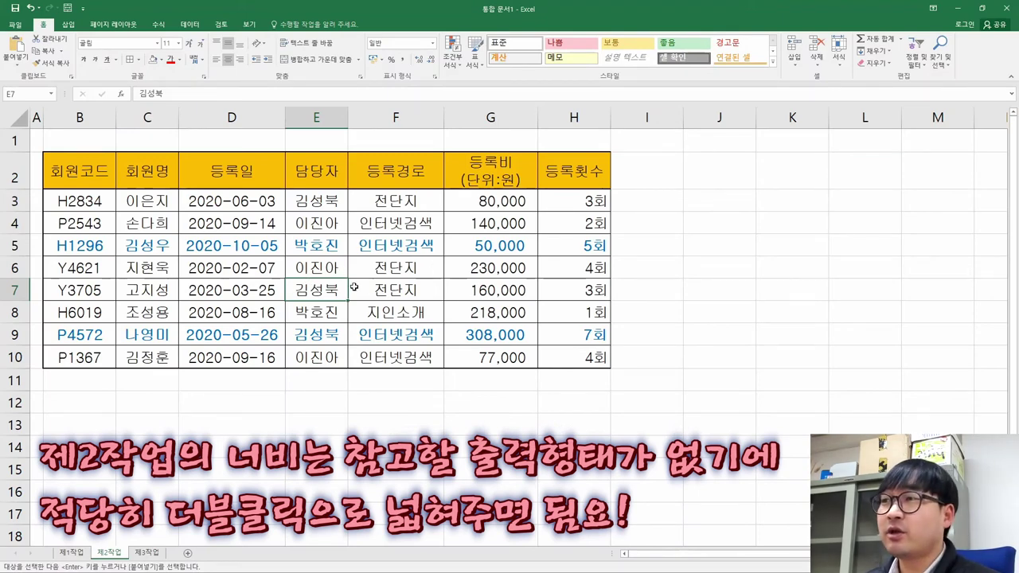
{"action": "key", "text": "alt+Tab"}
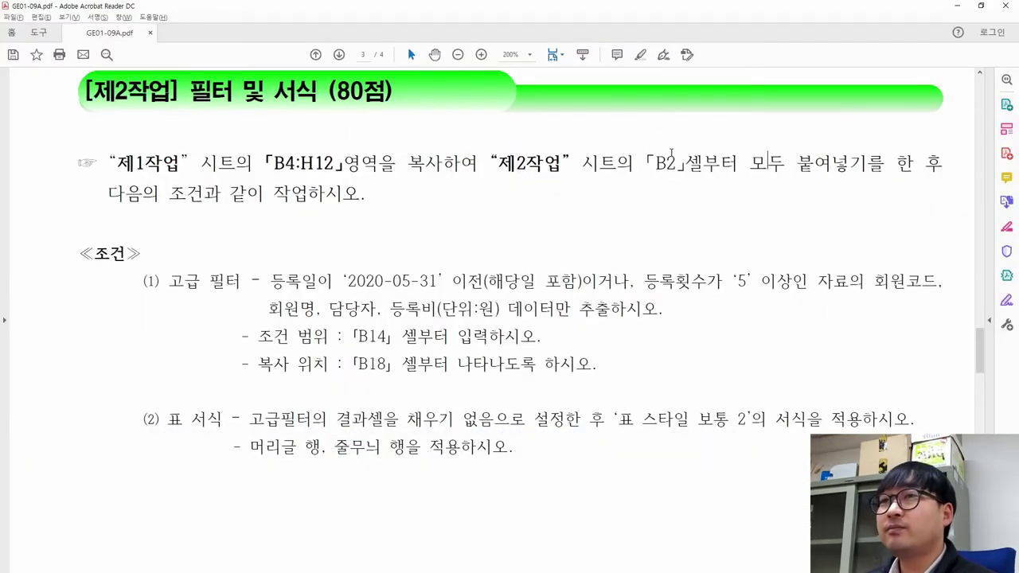
{"action": "left_click_drag", "start_coordinate": [136, 200], "coordinate": [327, 201]}
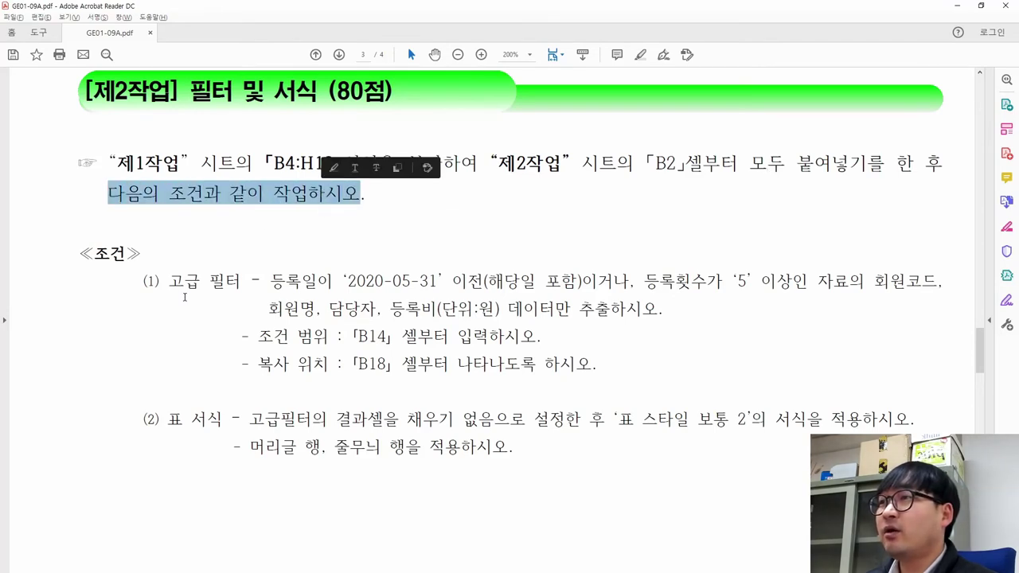
{"action": "left_click_drag", "start_coordinate": [168, 283], "coordinate": [306, 282]}
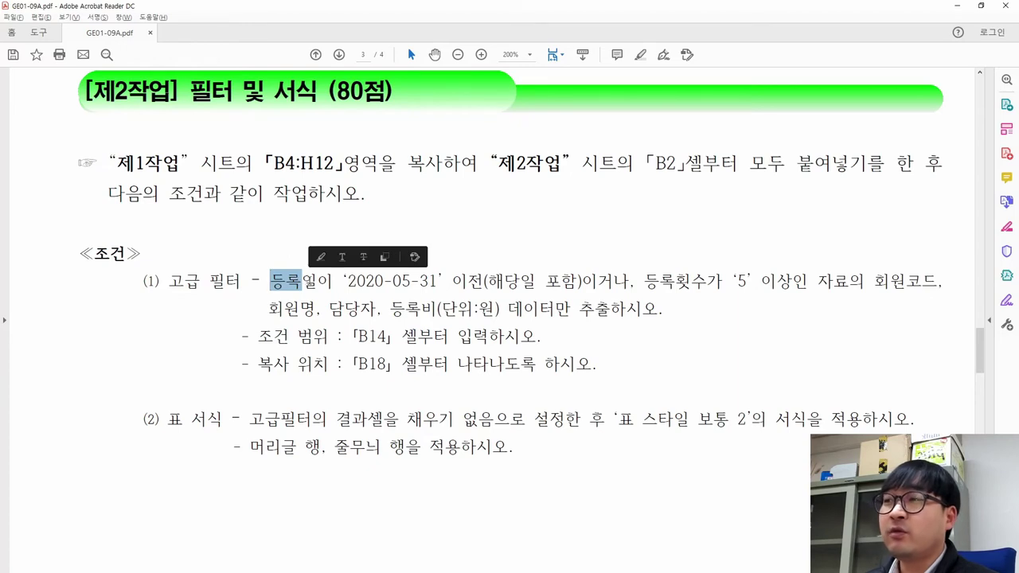
{"action": "left_click_drag", "start_coordinate": [208, 285], "coordinate": [242, 285]}
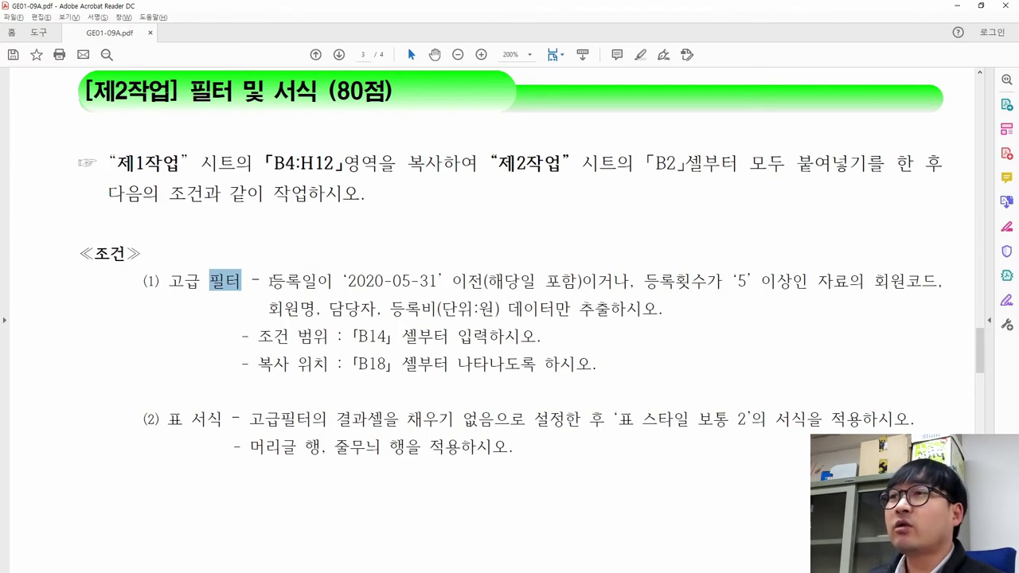
- Examine the filter criteria, the fields to extract and the start cell of the condition range in condition (1) of the exam PDF
{"action": "left_click_drag", "start_coordinate": [271, 281], "coordinate": [451, 283]}
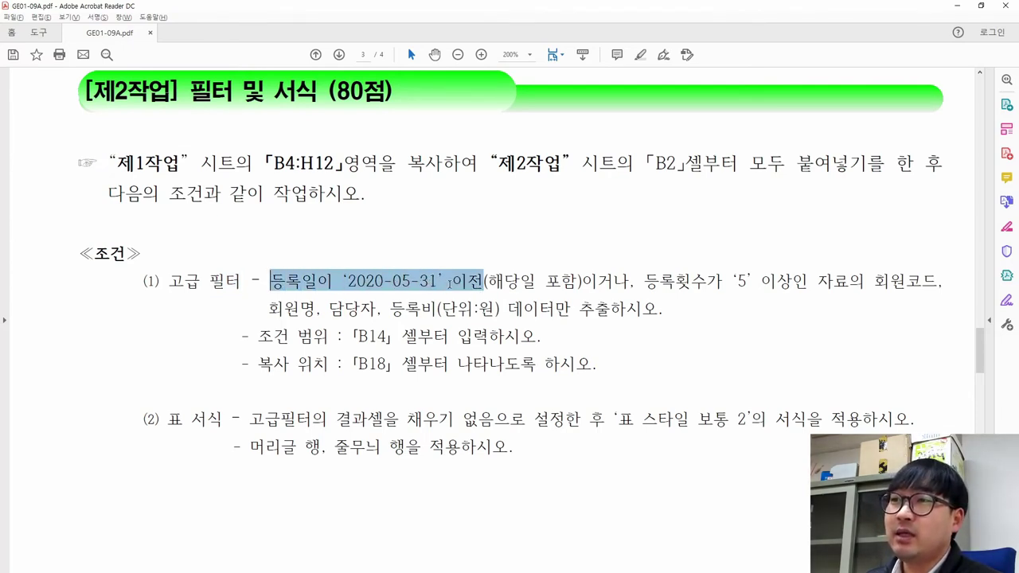
{"action": "left_click_drag", "start_coordinate": [577, 280], "coordinate": [899, 298]}
{"action": "left_click", "coordinate": [892, 282]}
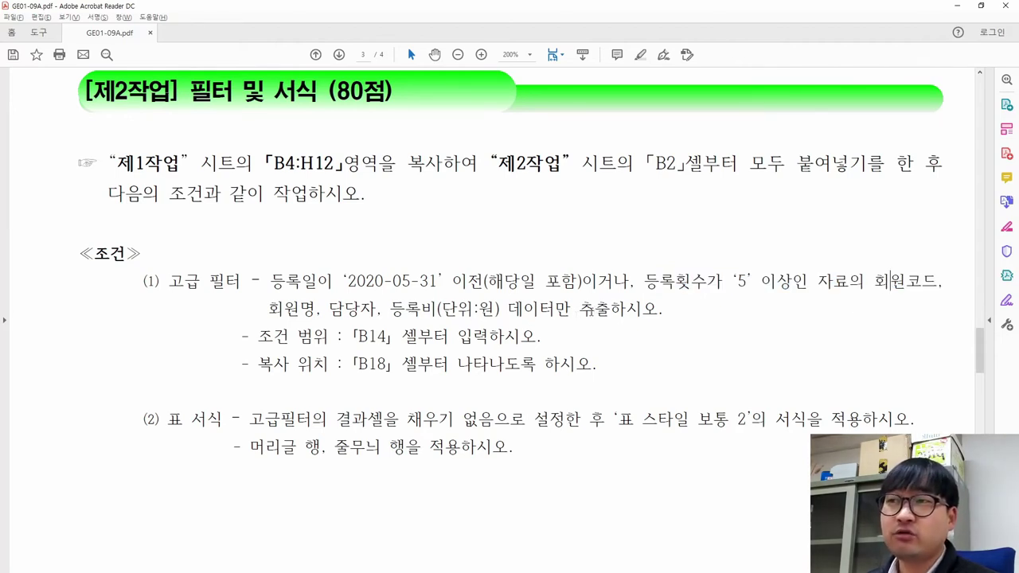
{"action": "left_click_drag", "start_coordinate": [580, 309], "coordinate": [610, 309]}
{"action": "left_click", "coordinate": [367, 288]}
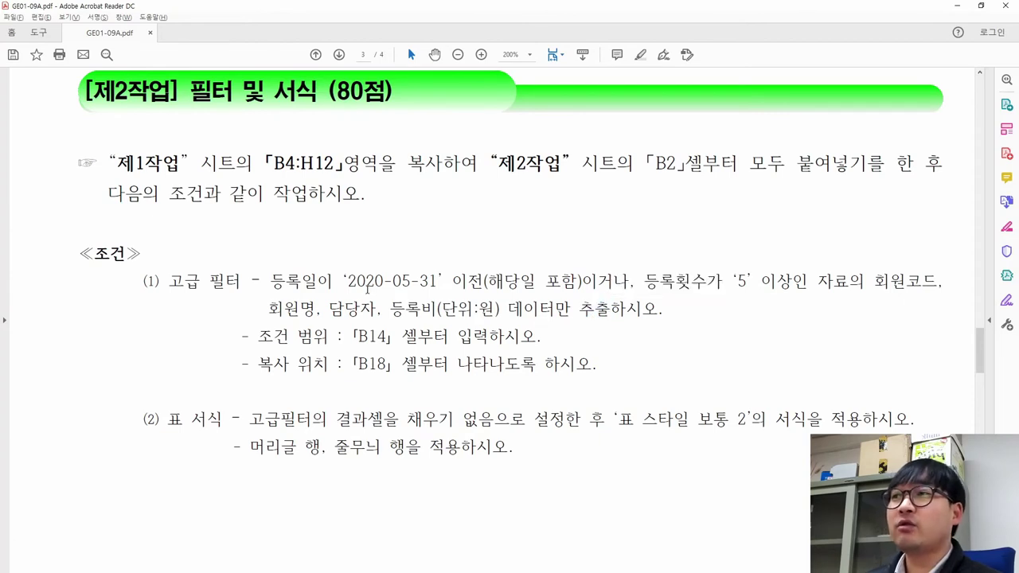
{"action": "left_click_drag", "start_coordinate": [258, 346], "coordinate": [328, 339]}
{"action": "left_click_drag", "start_coordinate": [378, 338], "coordinate": [353, 336]}
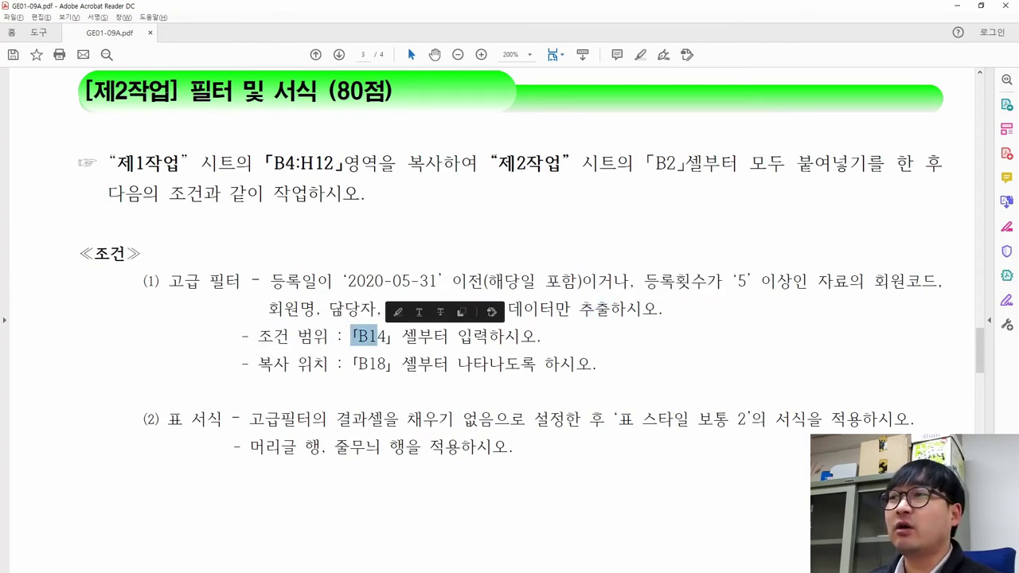
{"action": "left_click_drag", "start_coordinate": [271, 281], "coordinate": [818, 282]}
{"action": "left_click", "coordinate": [375, 307]}
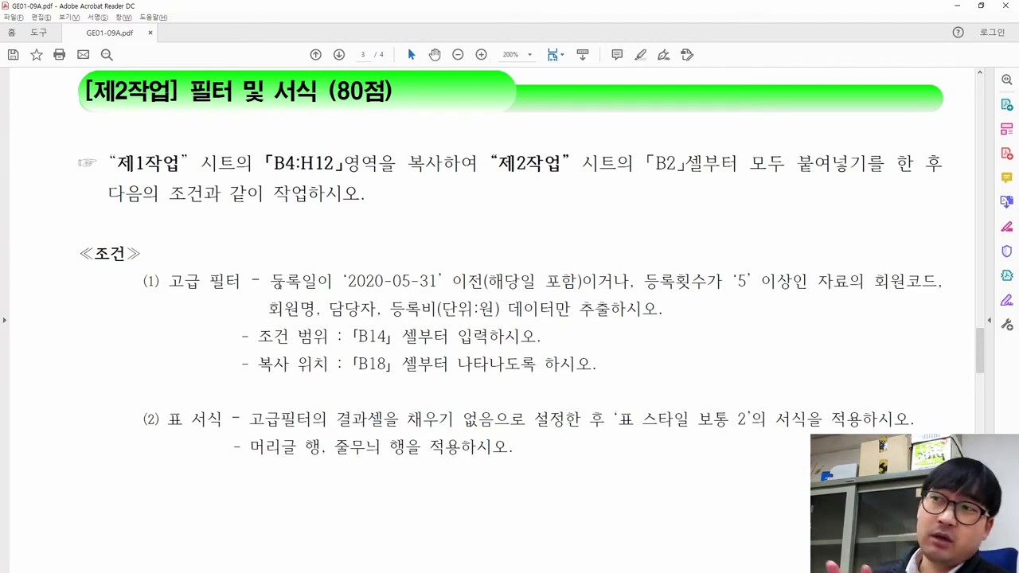
- Examine how condition (1) joins the 등록일 and 등록횟수 criteria, and which field and cell the condition range starts with
{"action": "left_click_drag", "start_coordinate": [275, 280], "coordinate": [444, 281]}
{"action": "left_click_drag", "start_coordinate": [582, 280], "coordinate": [806, 287]}
{"action": "left_click_drag", "start_coordinate": [585, 285], "coordinate": [723, 288]}
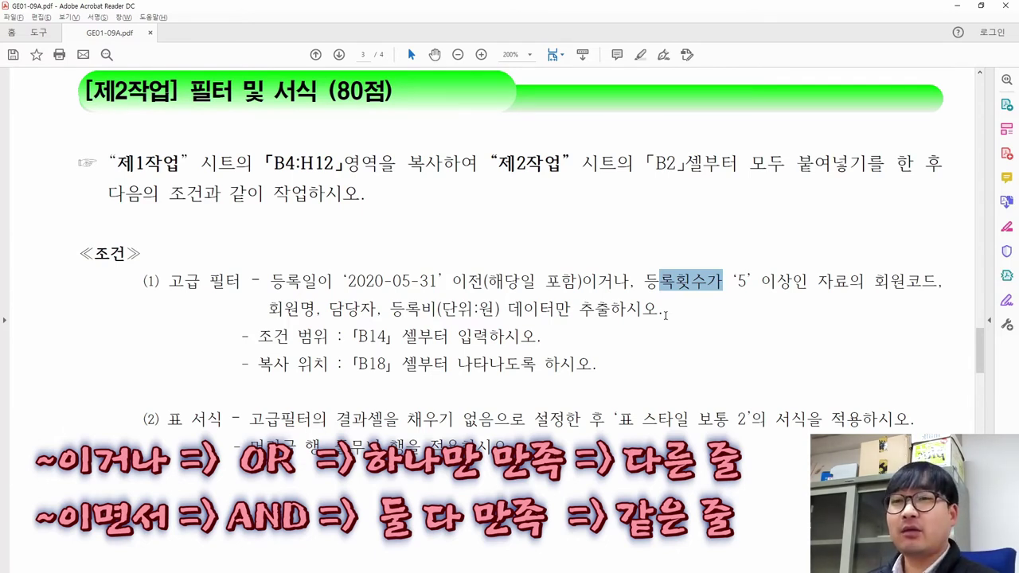
{"action": "left_click_drag", "start_coordinate": [582, 281], "coordinate": [626, 283]}
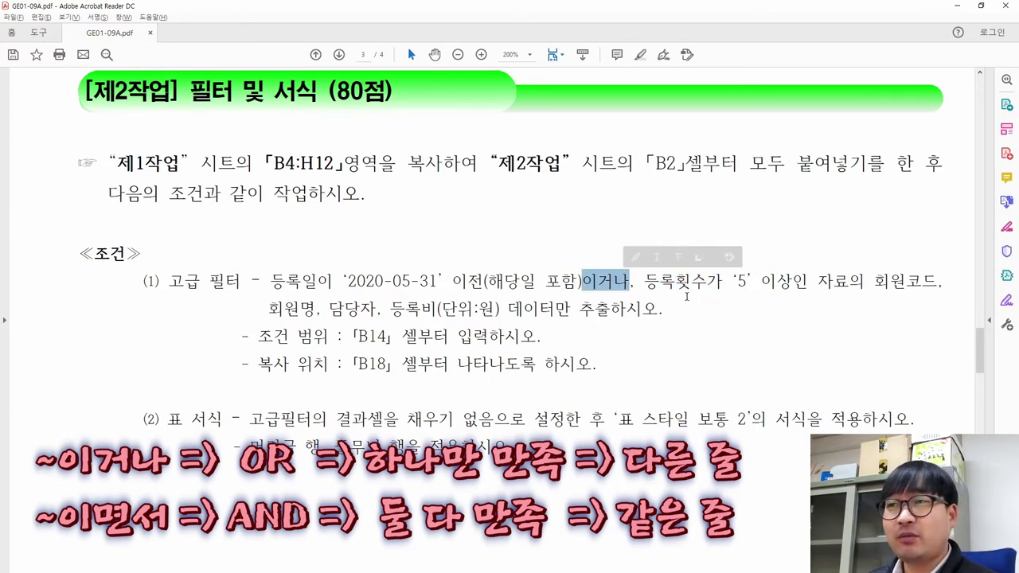
{"action": "left_click", "coordinate": [602, 291]}
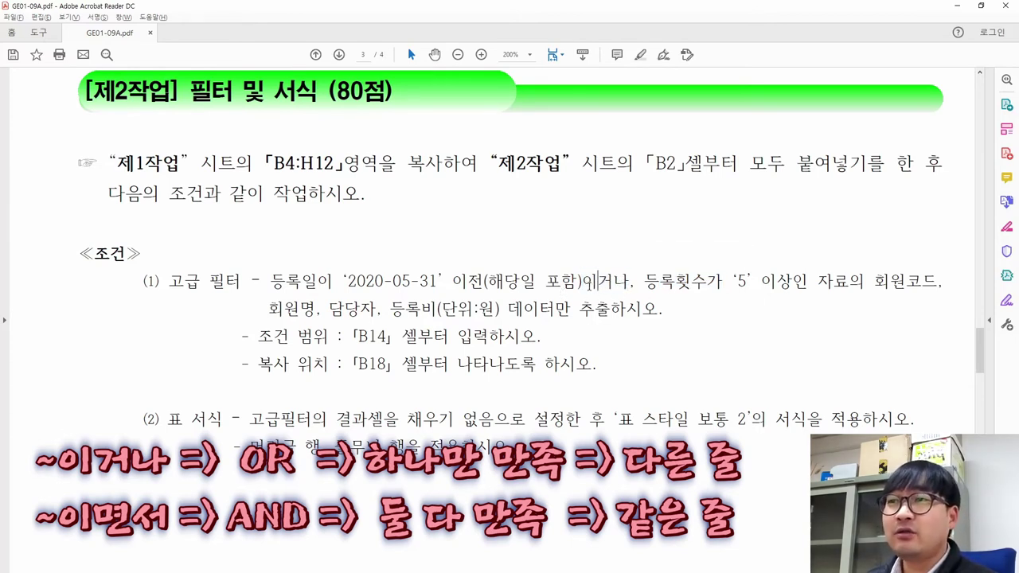
{"action": "left_click_drag", "start_coordinate": [588, 281], "coordinate": [629, 283]}
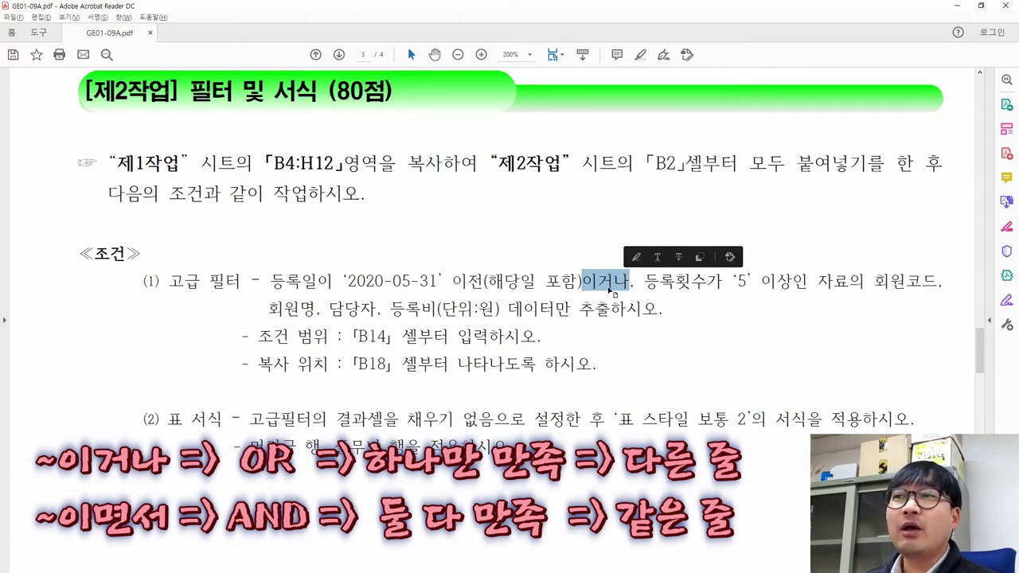
{"action": "left_click_drag", "start_coordinate": [643, 284], "coordinate": [707, 282]}
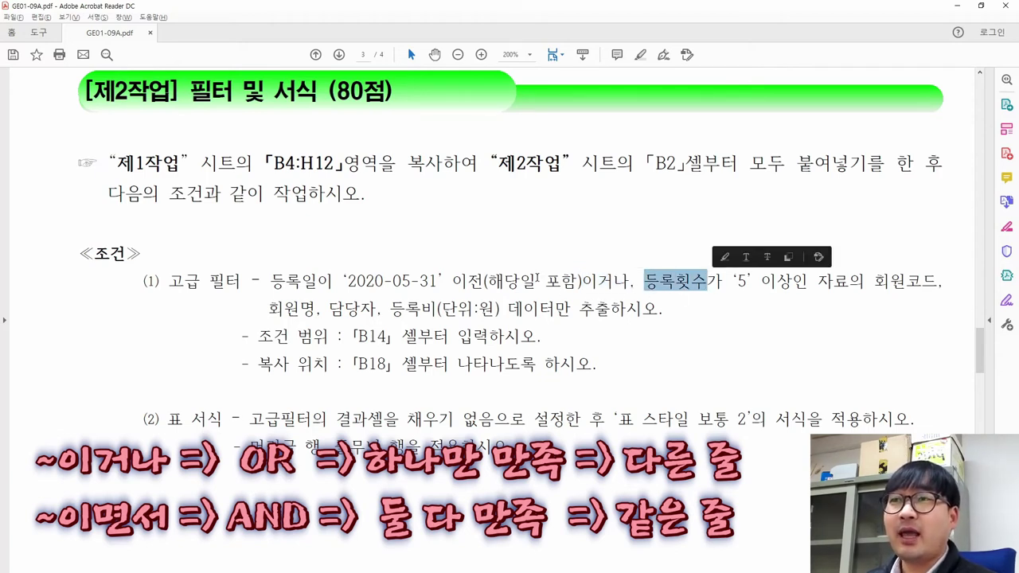
{"action": "left_click_drag", "start_coordinate": [582, 283], "coordinate": [692, 285]}
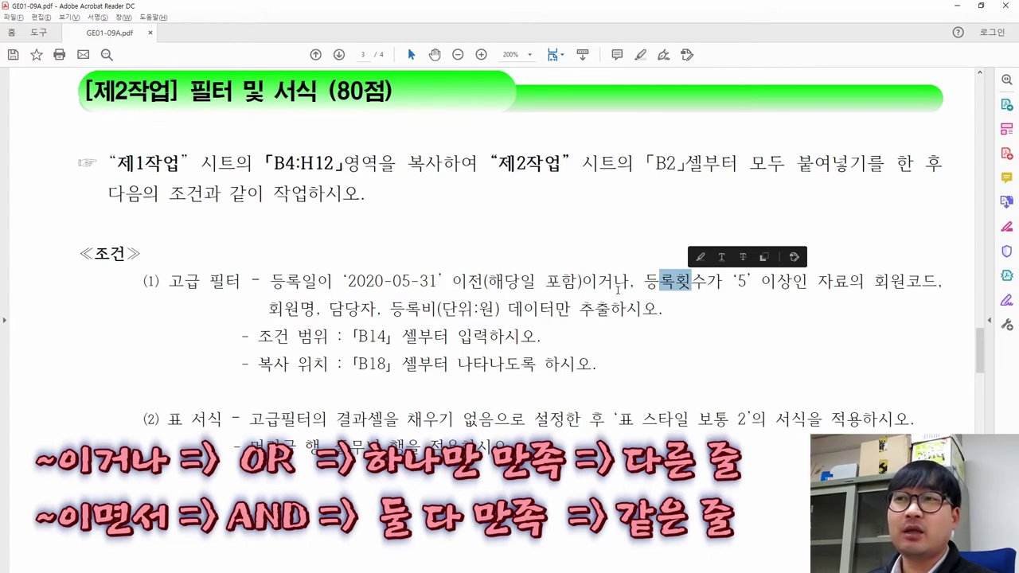
{"action": "left_click", "coordinate": [585, 285]}
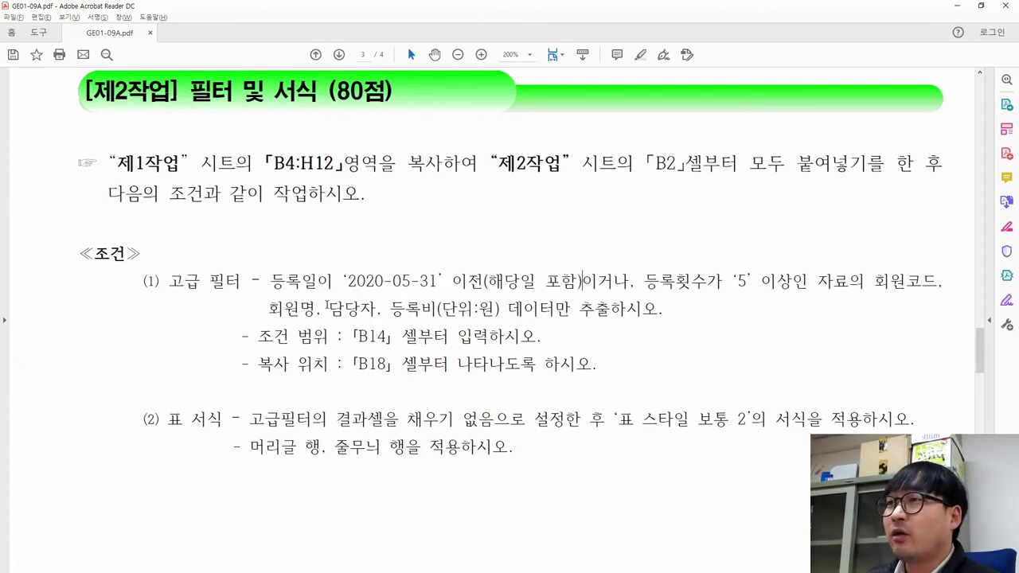
{"action": "left_click_drag", "start_coordinate": [273, 282], "coordinate": [434, 287]}
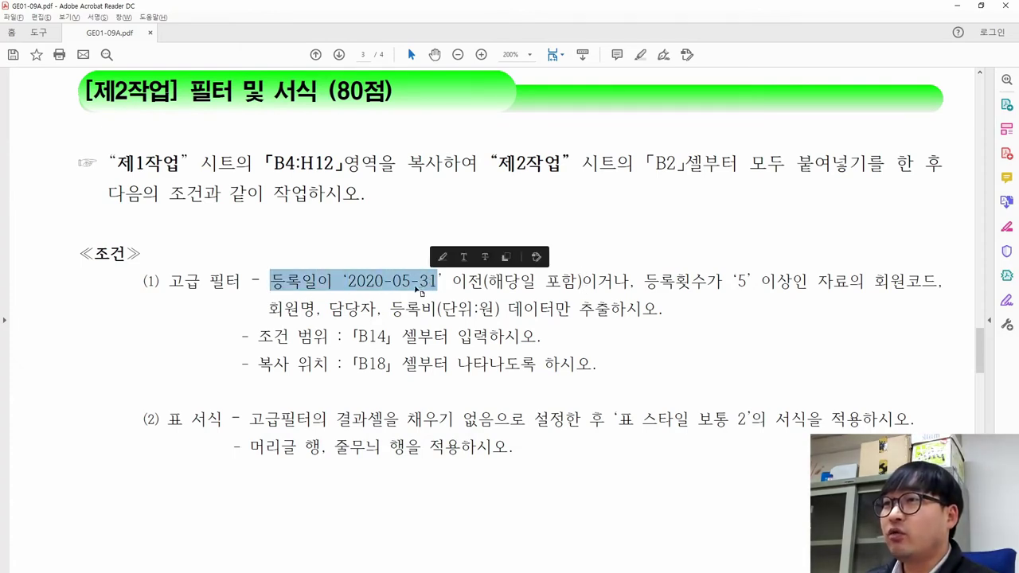
{"action": "left_click", "coordinate": [319, 298]}
{"action": "left_click_drag", "start_coordinate": [272, 283], "coordinate": [317, 283]}
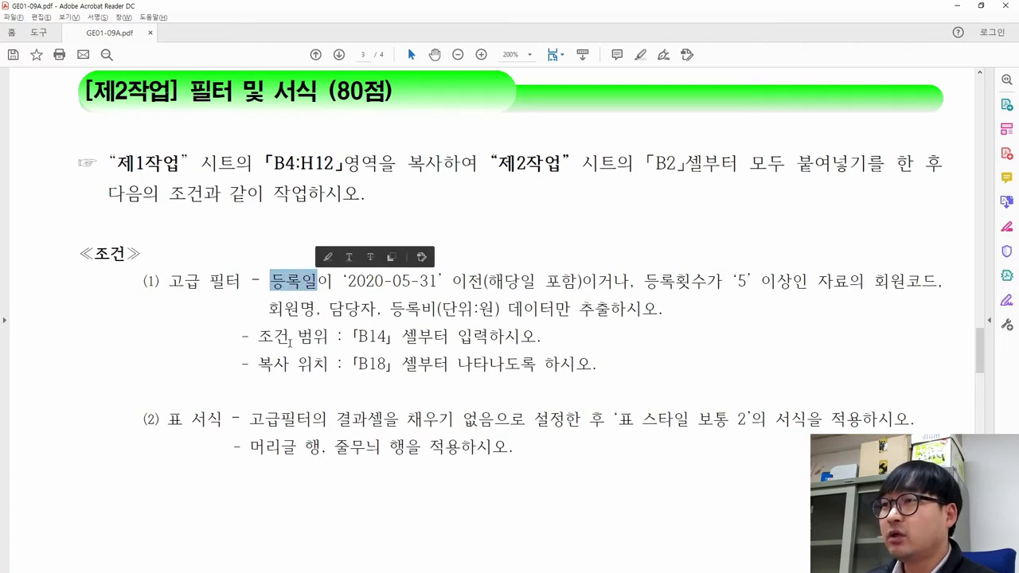
{"action": "left_click_drag", "start_coordinate": [356, 337], "coordinate": [383, 343]}
- Return to Excel, enter the heading 등록일 in cell B14 of the 제2작업 sheet and clear it again
{"action": "key", "text": "alt+Tab"}
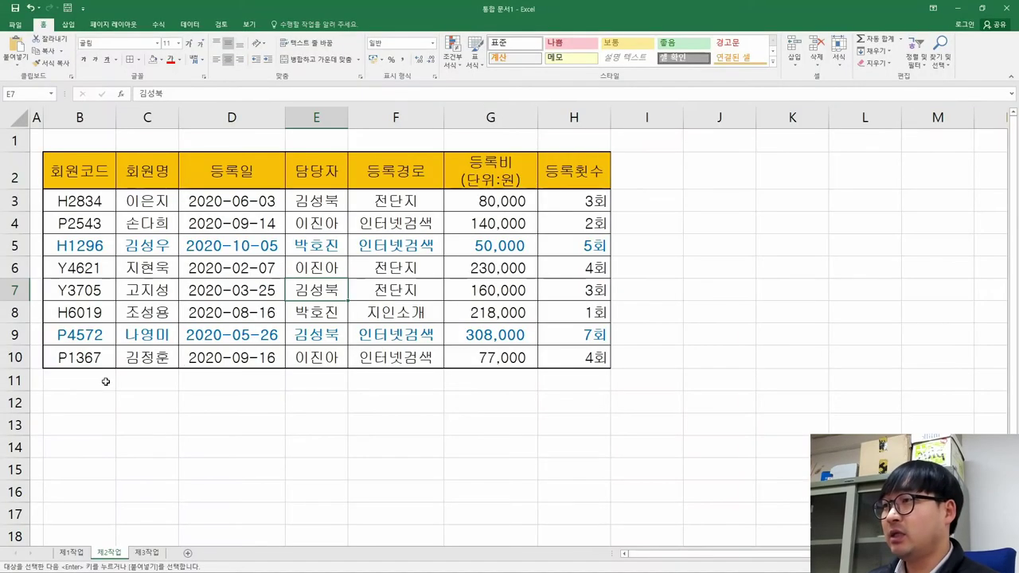
{"action": "left_click", "coordinate": [71, 451]}
{"action": "left_click", "coordinate": [71, 451]}
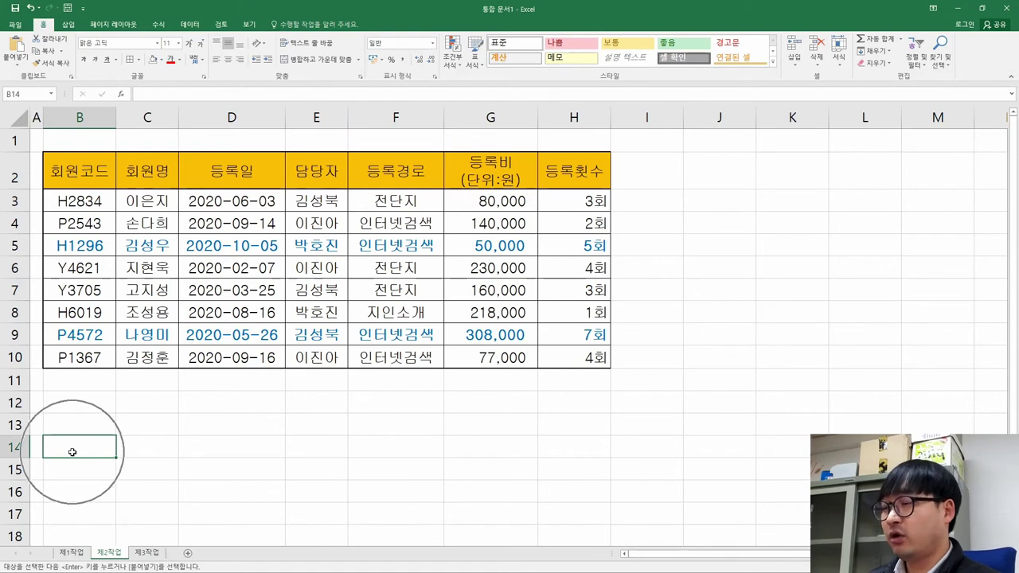
{"action": "type", "text": "emdfhre"}
{"action": "key", "text": "Hangul"}
{"action": "type", "text": "일"}
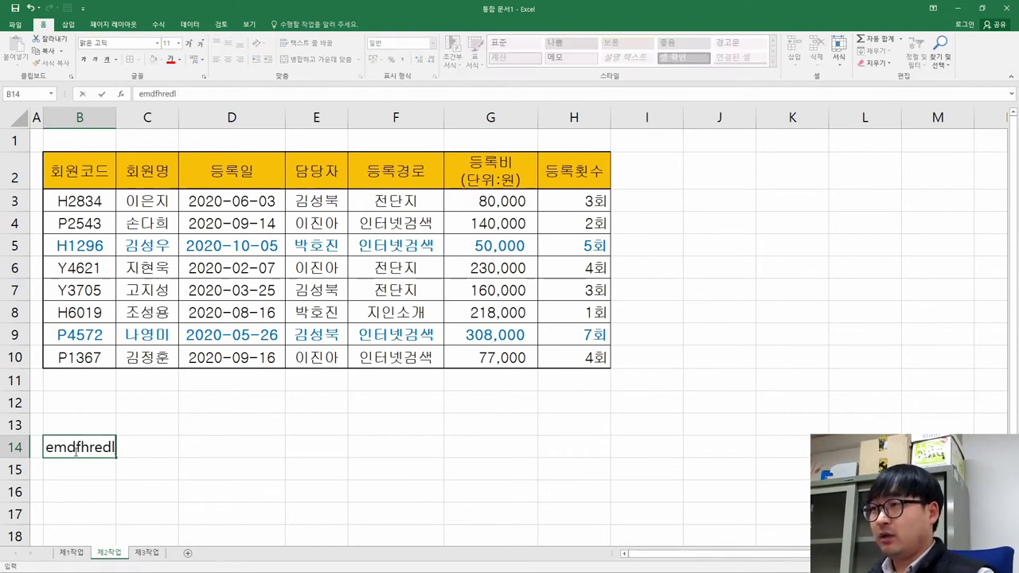
{"action": "key", "text": "Escape"}
{"action": "type", "text": "등록일"}
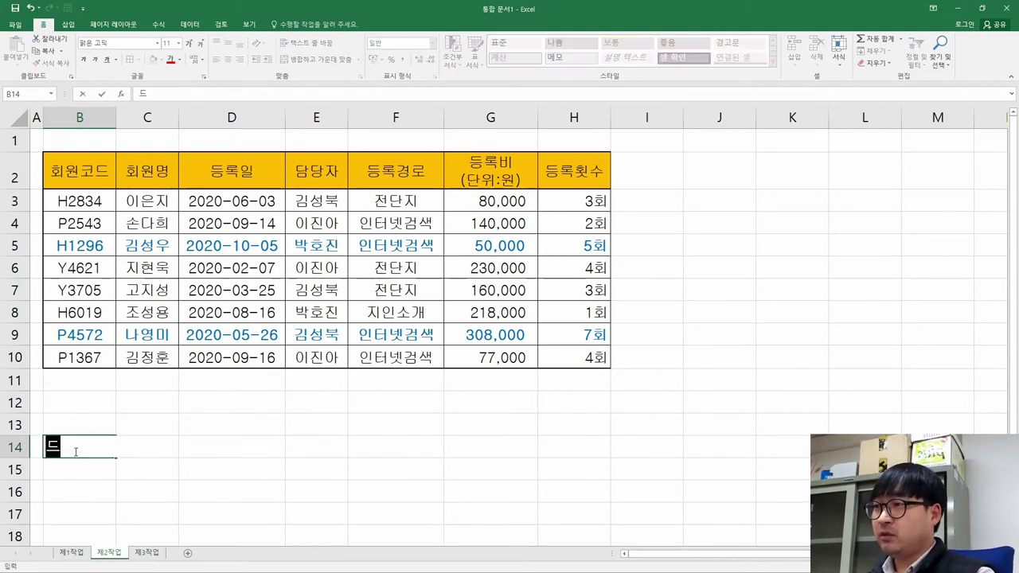
{"action": "key", "text": "Return"}
{"action": "left_click", "coordinate": [73, 450]}
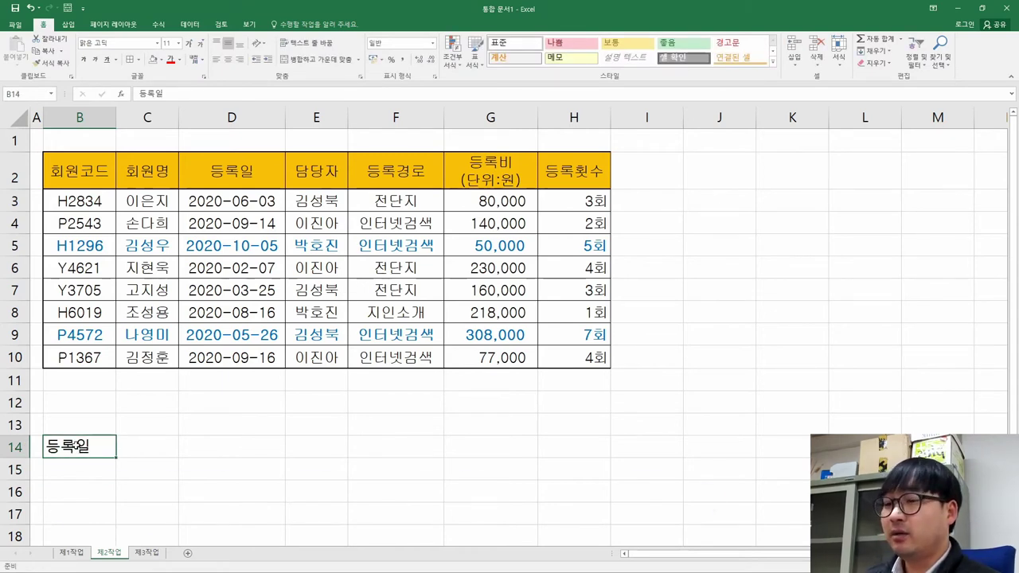
{"action": "type", "text": "ㅇ"}
{"action": "key", "text": "BackSpace"}
- Copy the 등록일 heading from D2 to cell B14 as the first heading of the condition range
{"action": "left_click", "coordinate": [229, 175]}
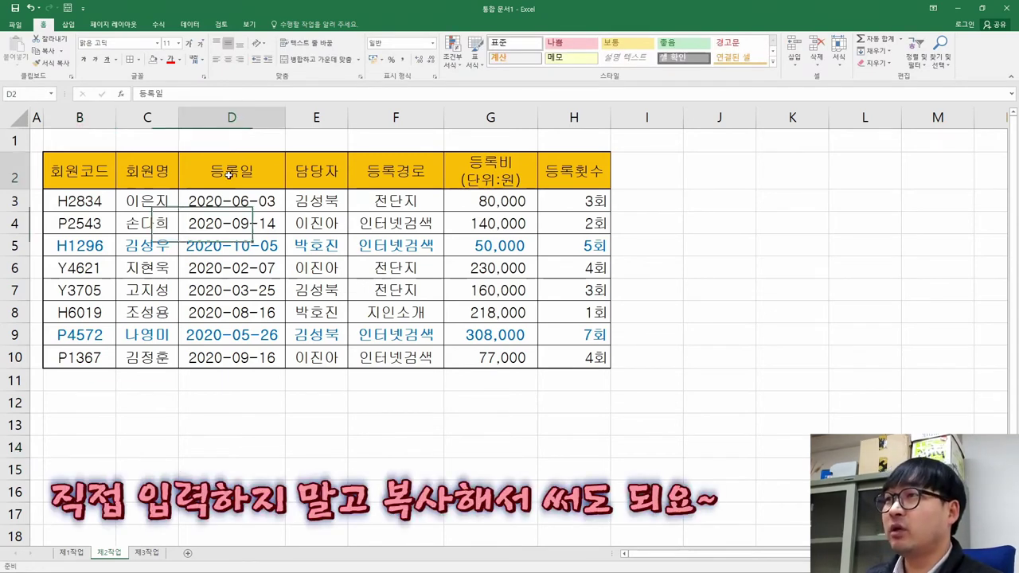
{"action": "key", "text": "ctrl+c"}
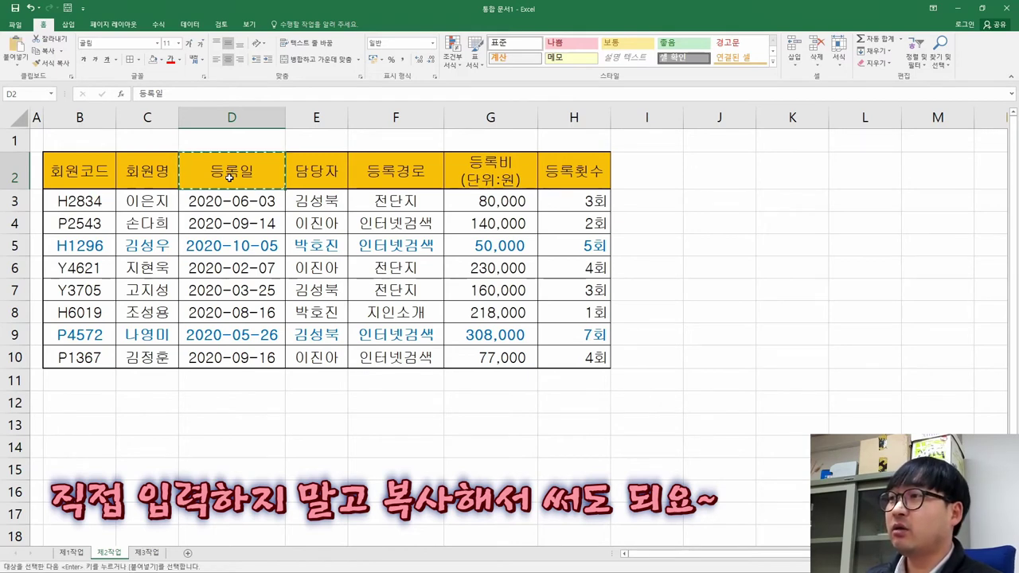
{"action": "left_click", "coordinate": [91, 449]}
{"action": "key", "text": "ctrl+v"}
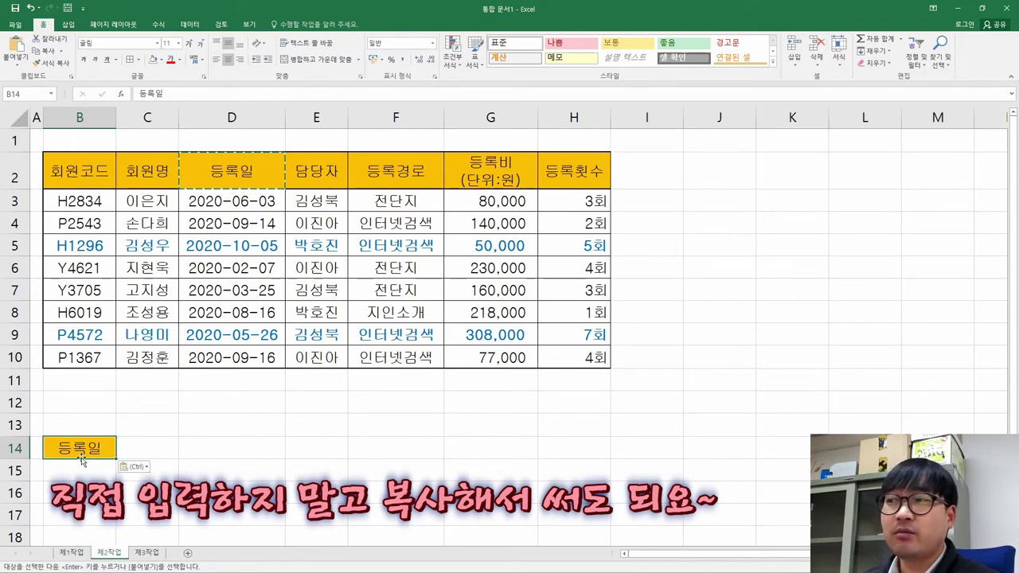
- Check the 등록일 cut-off date and its inclusive wording in condition (1) of the exam PDF, and return to cell B14 in Excel
{"action": "key", "text": "alt+Tab"}
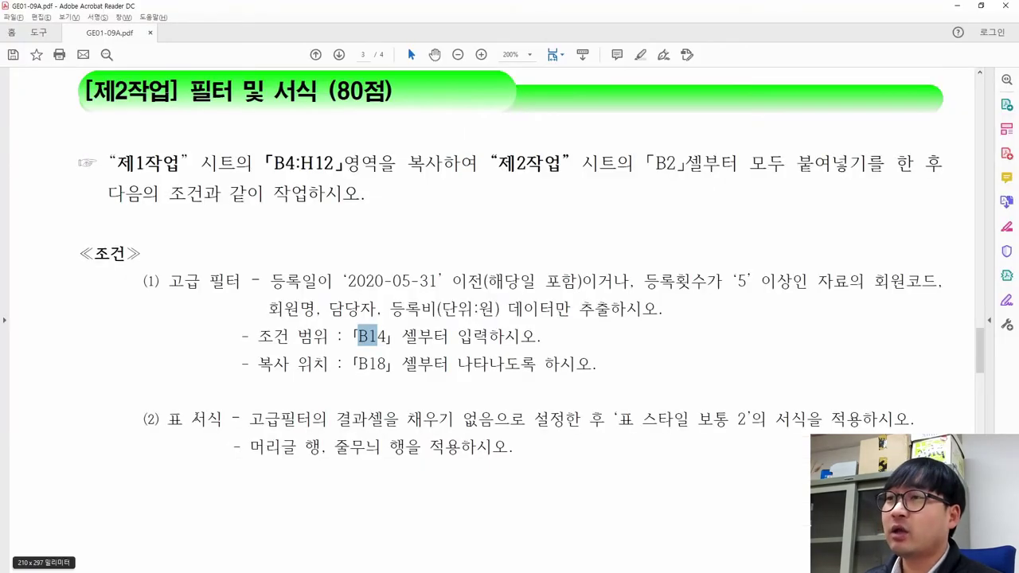
{"action": "left_click_drag", "start_coordinate": [344, 280], "coordinate": [438, 281]}
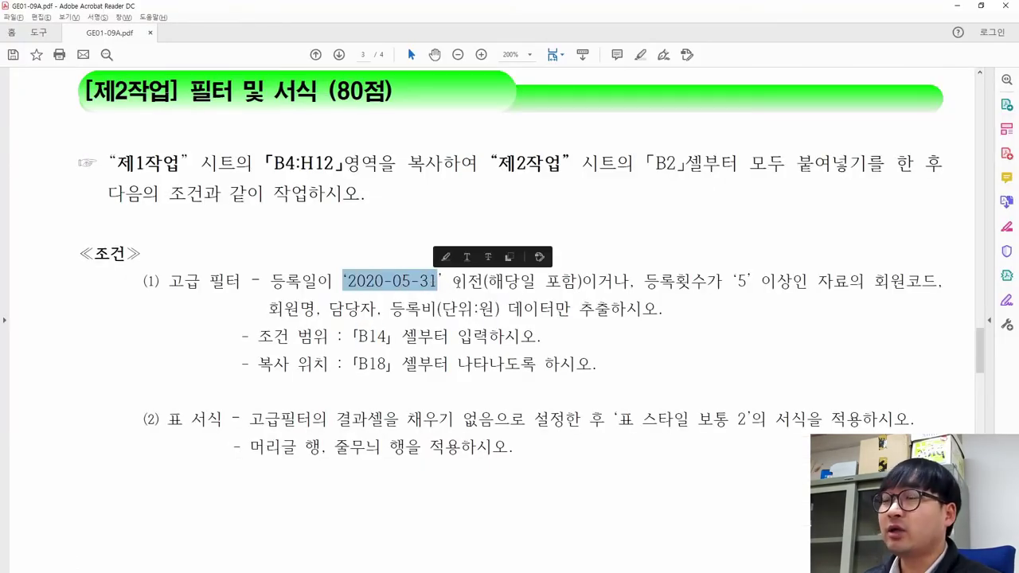
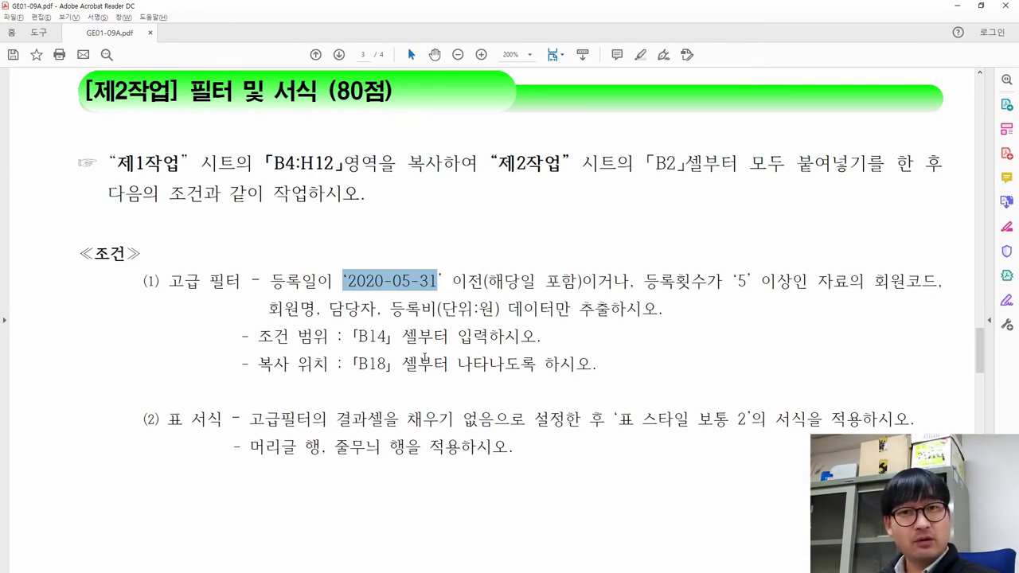
{"action": "left_click_drag", "start_coordinate": [487, 281], "coordinate": [583, 280]}
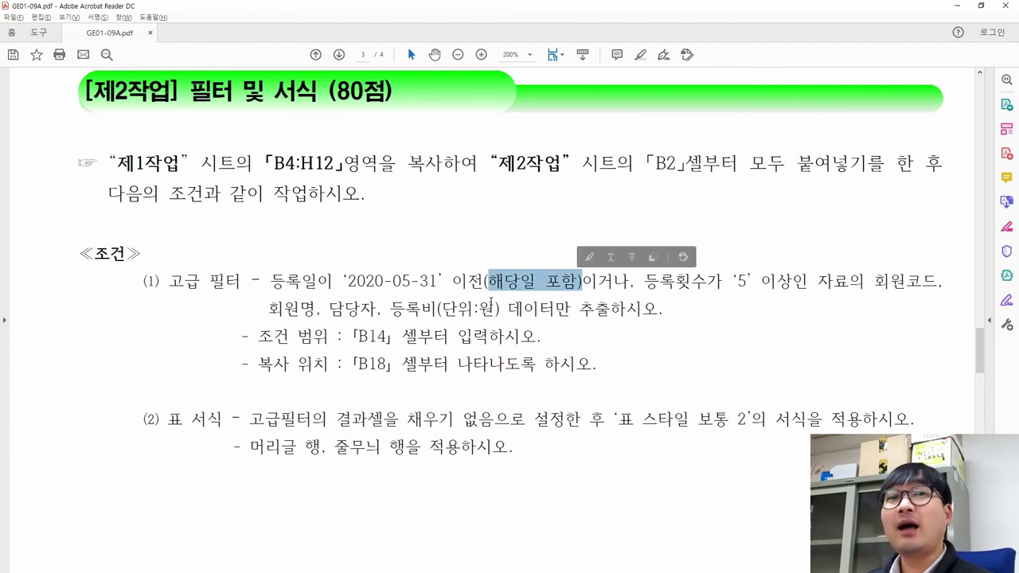
{"action": "key", "text": "alt+Tab"}
{"action": "left_click", "coordinate": [79, 447]}
{"action": "key", "text": "ctrl+v"}
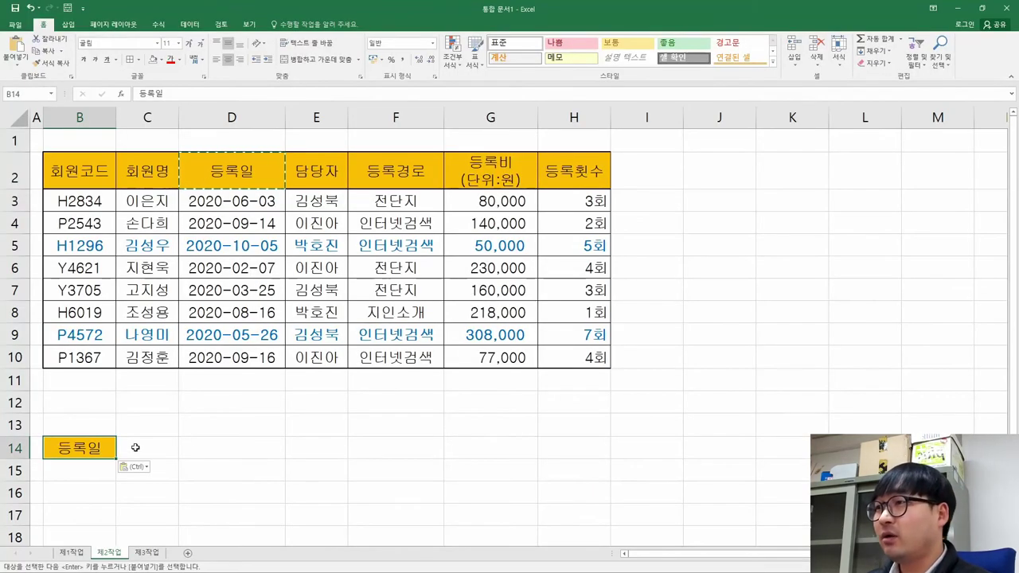
- Enter the date criterion <=2020-05-31 in cell B15 under the 등록일 heading, checking the date against the exam PDF
{"action": "left_click", "coordinate": [74, 472]}
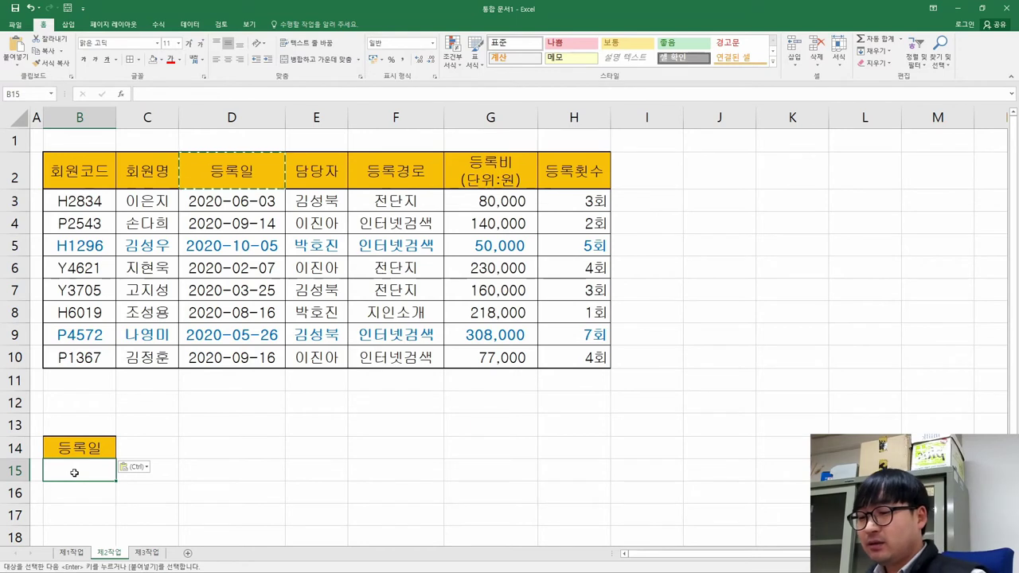
{"action": "type", "text": "<="}
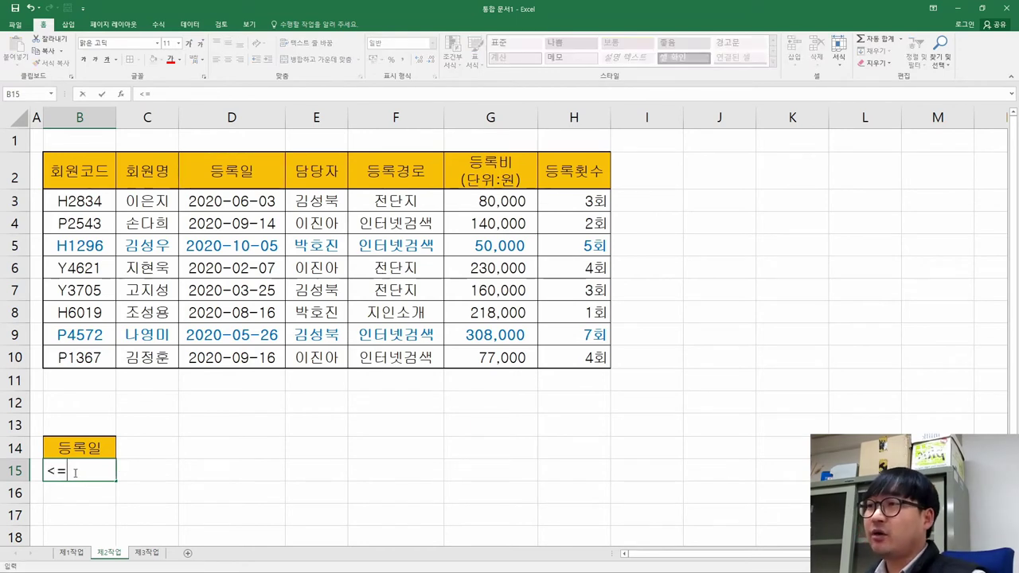
{"action": "type", "text": "2020-05"}
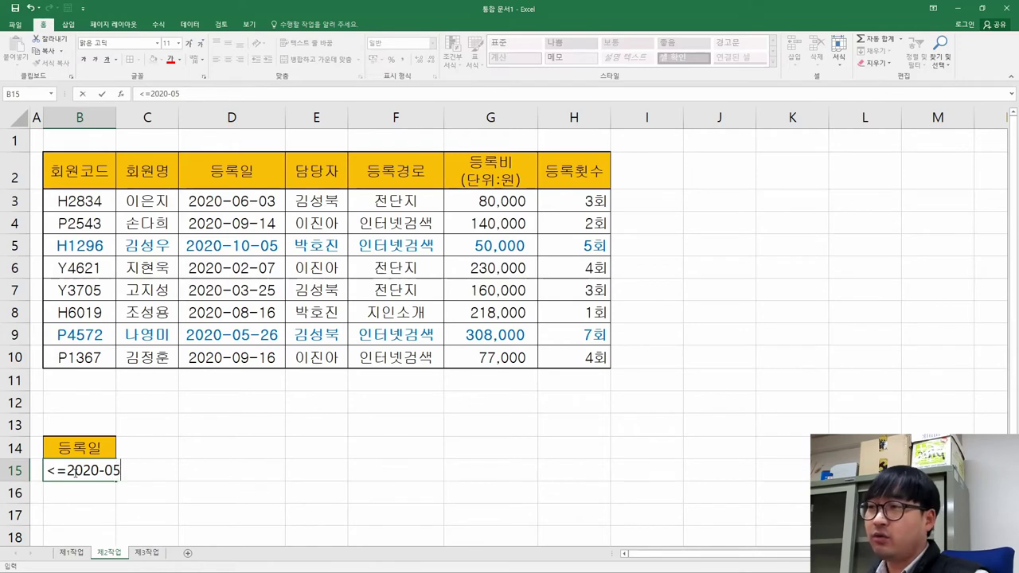
{"action": "type", "text": "-"}
{"action": "key", "text": "alt+Tab"}
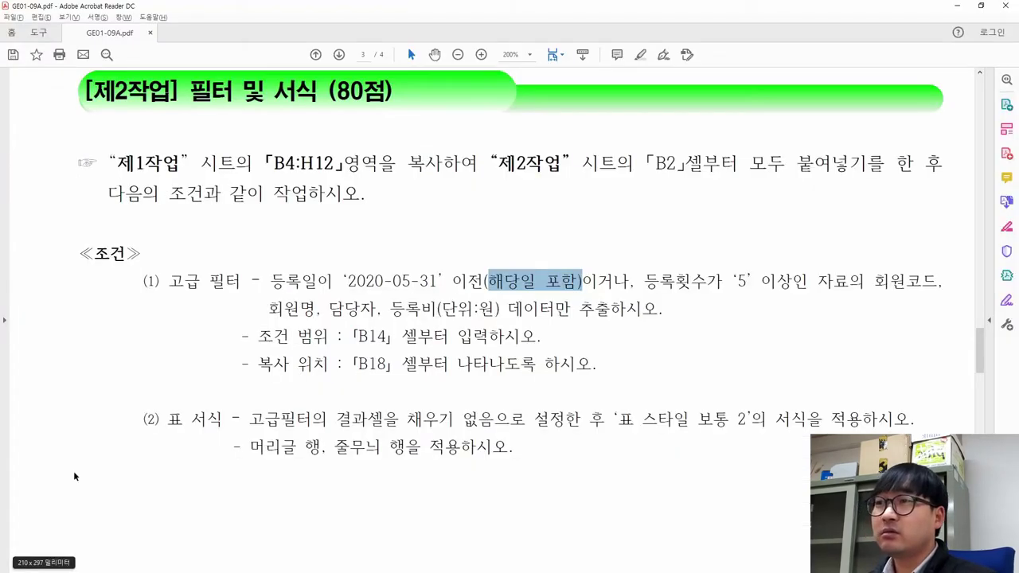
{"action": "key", "text": "alt+Tab"}
{"action": "type", "text": "31"}
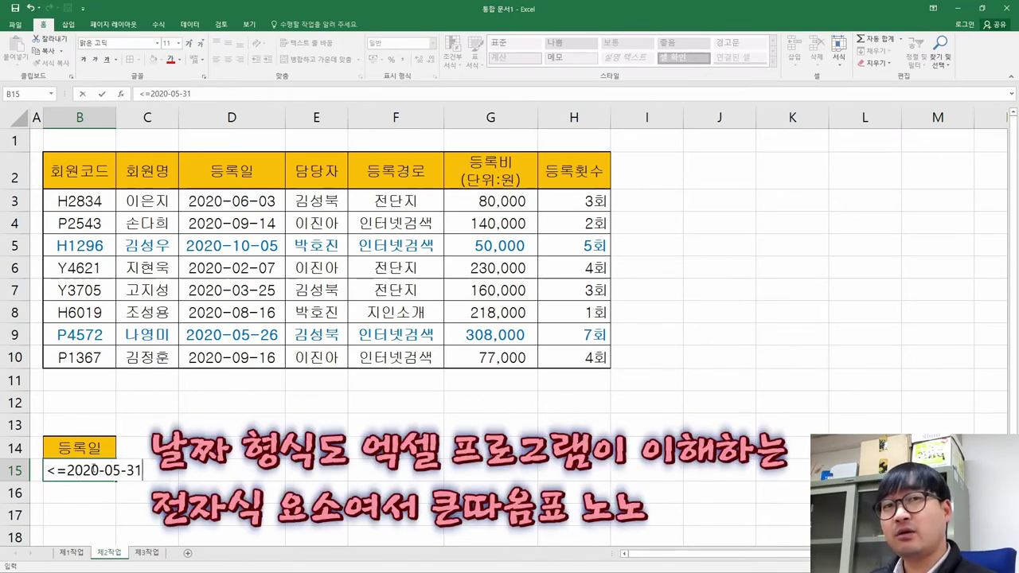
{"action": "key", "text": "Return"}
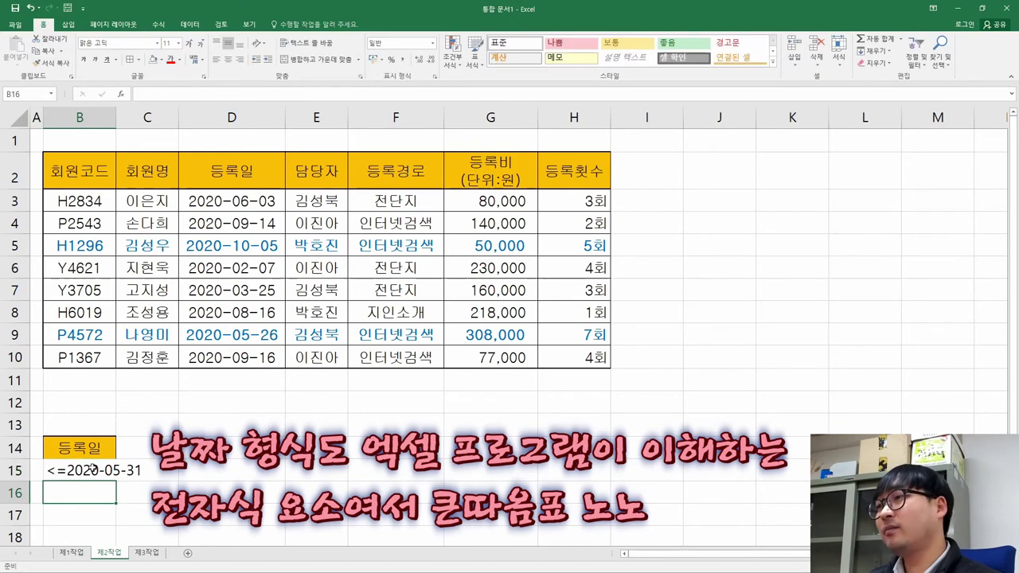
- Check the second criterion in the exam PDF and copy the 등록횟수 heading from H2 to cell C14 in Excel
{"action": "key", "text": "alt+Tab"}
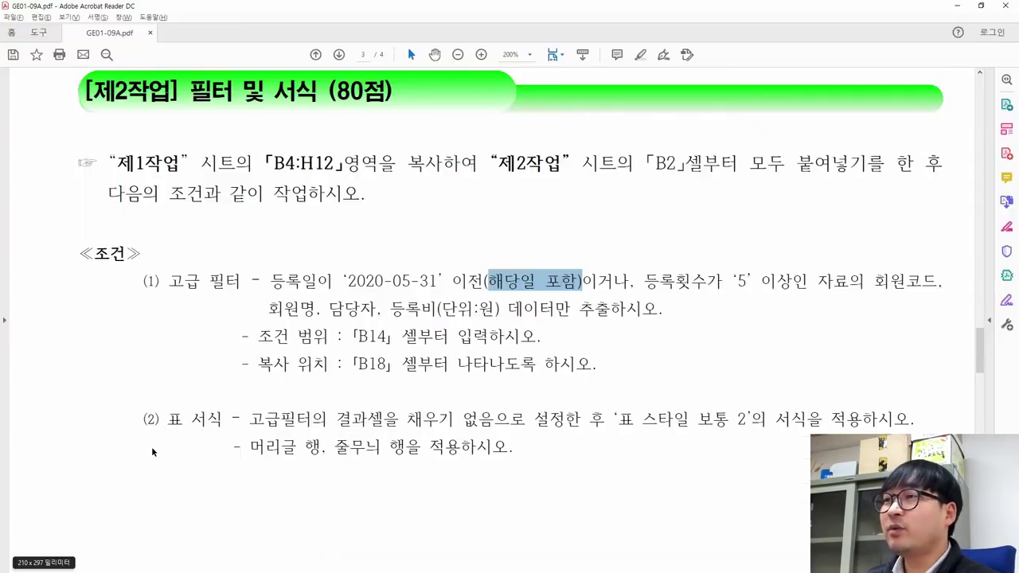
{"action": "left_click_drag", "start_coordinate": [647, 281], "coordinate": [806, 283]}
{"action": "key", "text": "alt+Tab"}
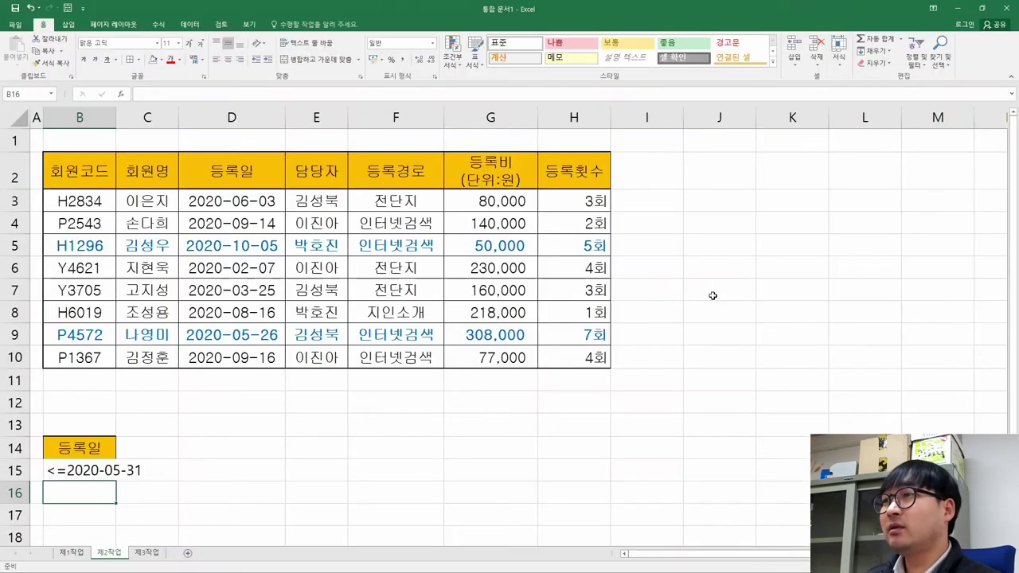
{"action": "left_click", "coordinate": [582, 178]}
{"action": "key", "text": "ctrl+c"}
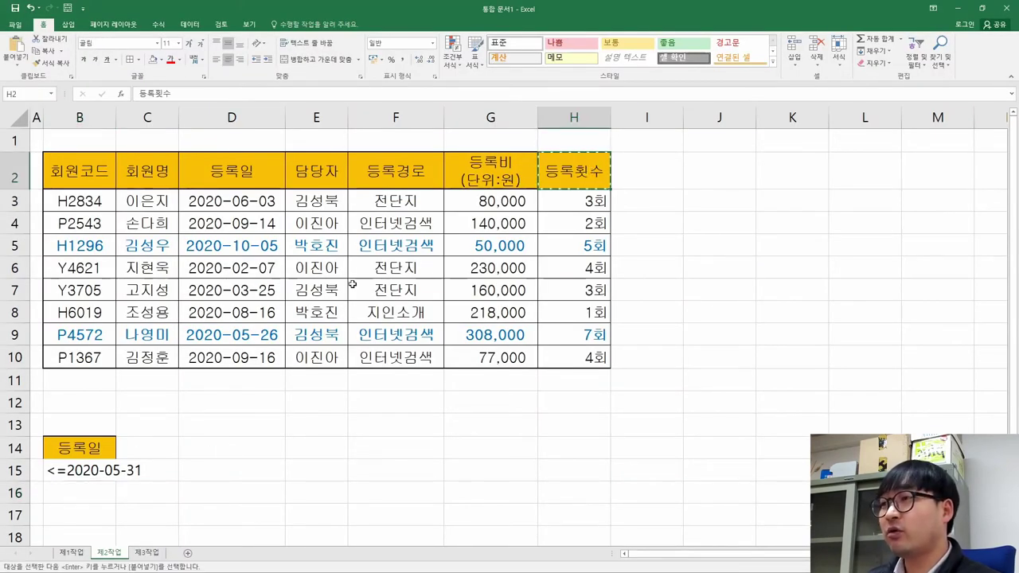
{"action": "left_click", "coordinate": [160, 447]}
{"action": "key", "text": "ctrl+v"}
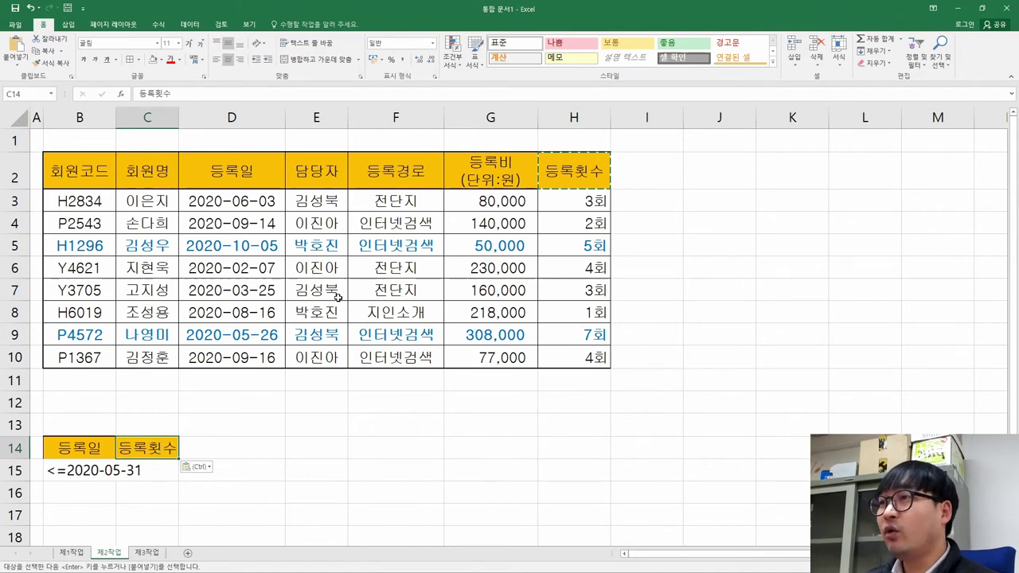
- Examine cells B15 and C15 as a same-row condition and compare them with the joining word 이거나 in the exam PDF
{"action": "left_click", "coordinate": [147, 473]}
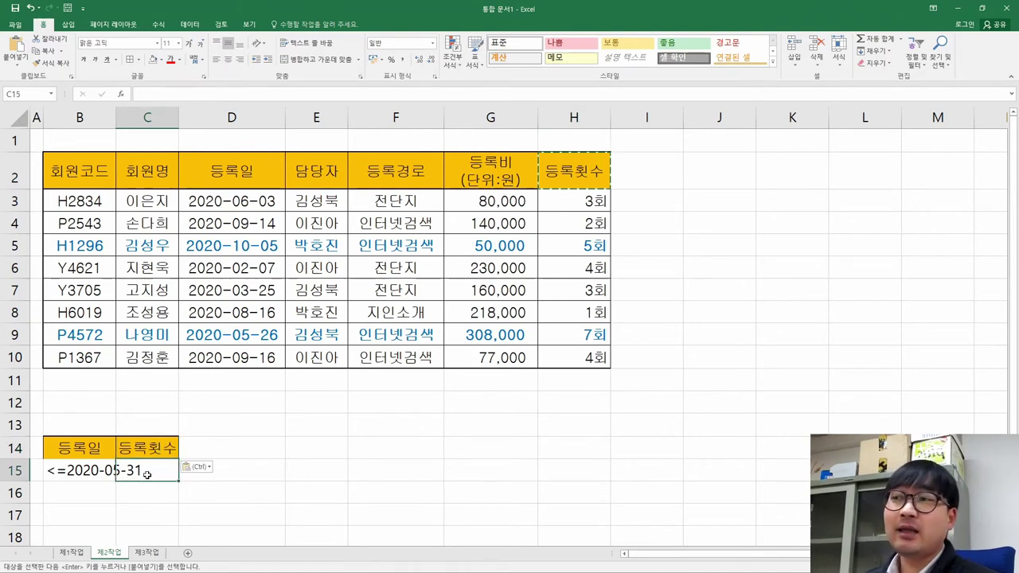
{"action": "left_click_drag", "start_coordinate": [93, 472], "coordinate": [171, 471]}
{"action": "left_click", "coordinate": [80, 476]}
{"action": "left_click", "coordinate": [136, 473]}
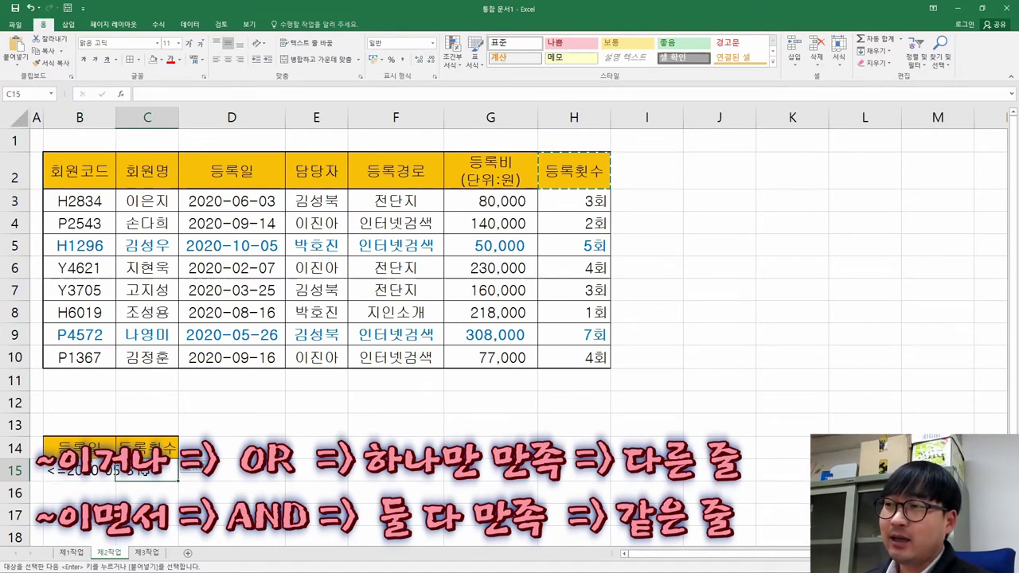
{"action": "left_click", "coordinate": [96, 474]}
{"action": "left_click", "coordinate": [143, 476]}
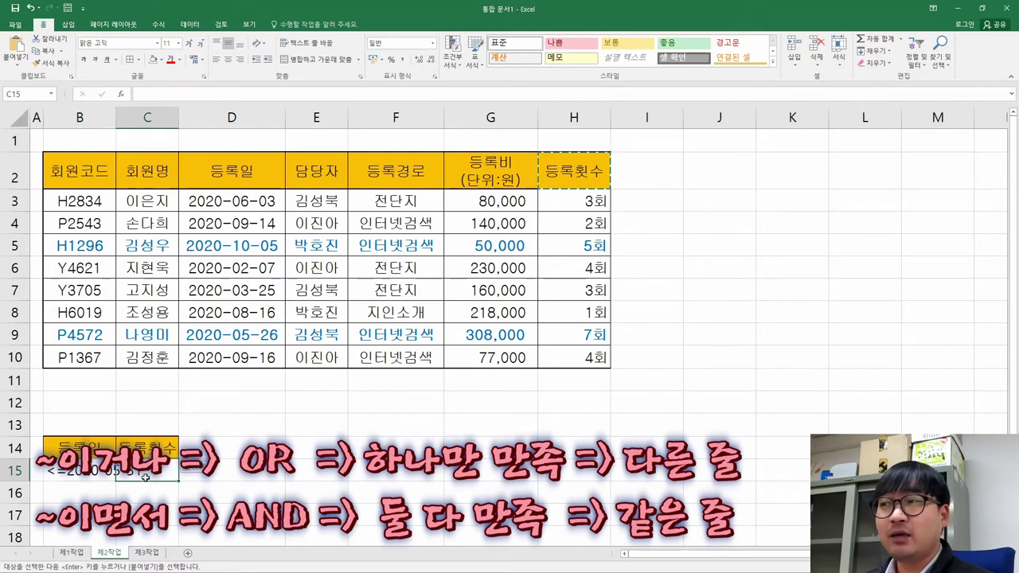
{"action": "left_click_drag", "start_coordinate": [80, 471], "coordinate": [160, 472]}
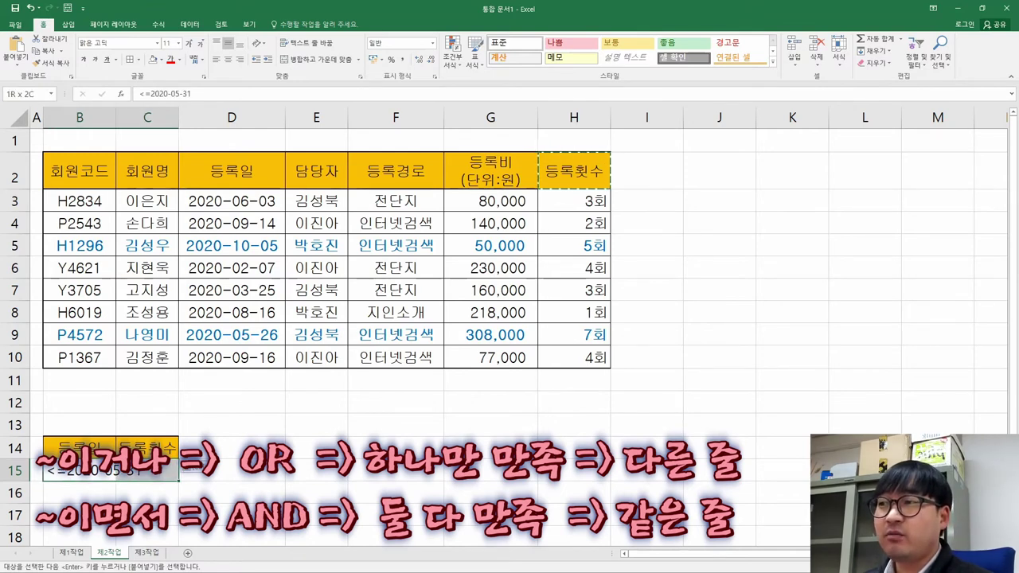
{"action": "left_click", "coordinate": [81, 472]}
{"action": "left_click", "coordinate": [134, 474]}
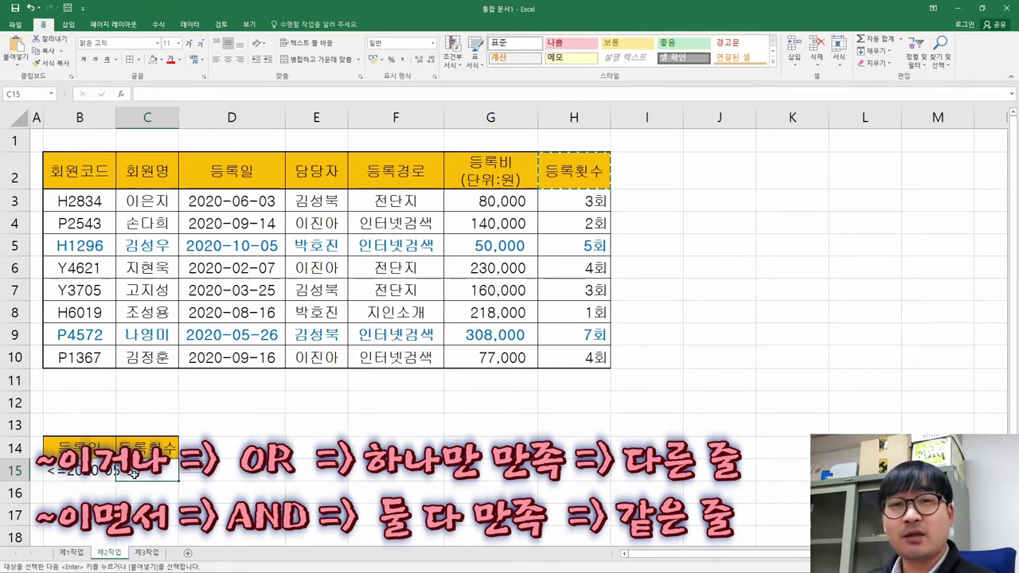
{"action": "key", "text": "alt+Tab"}
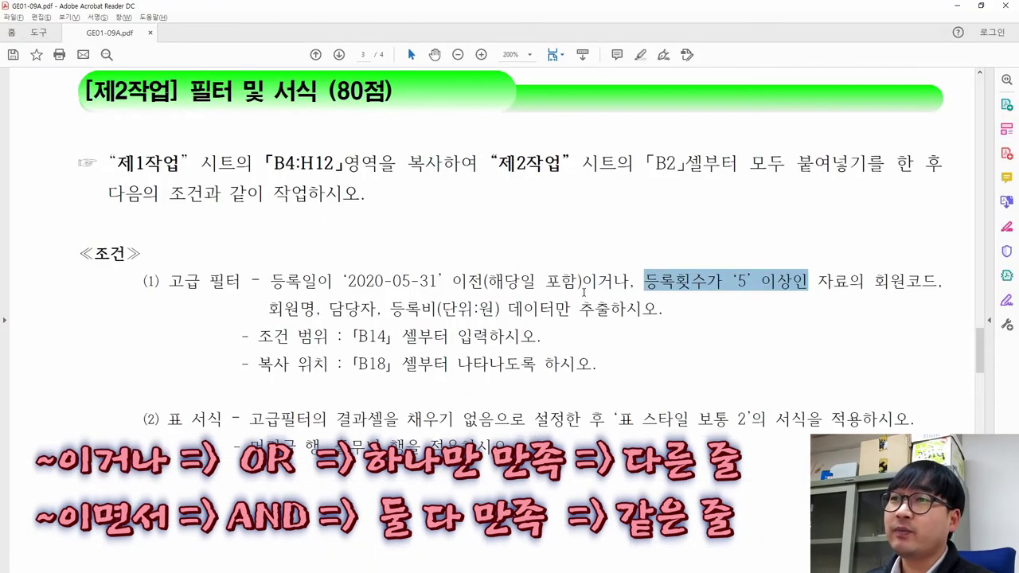
{"action": "left_click_drag", "start_coordinate": [585, 280], "coordinate": [627, 286]}
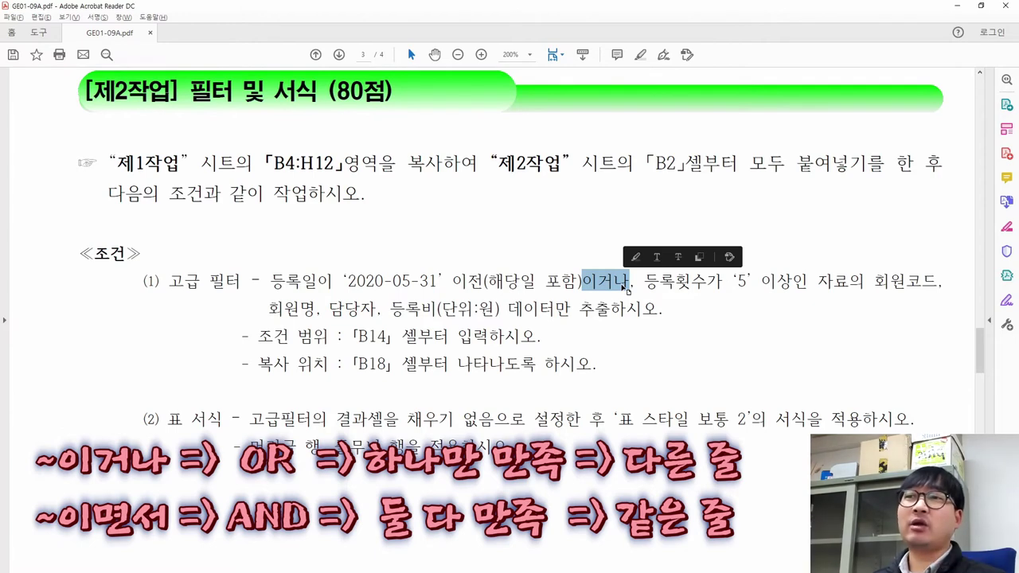
{"action": "left_click_drag", "start_coordinate": [583, 285], "coordinate": [629, 283]}
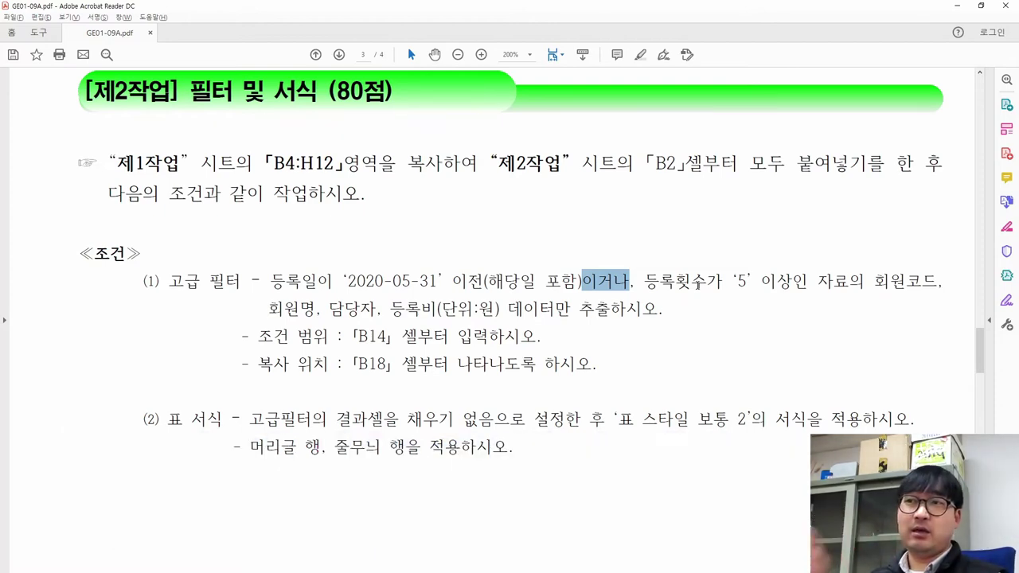
- Enter the criterion >=5 in cell C16 of the Excel sheet, one row below the date criterion, and widen column B to fit the date
{"action": "key", "text": "alt+Tab"}
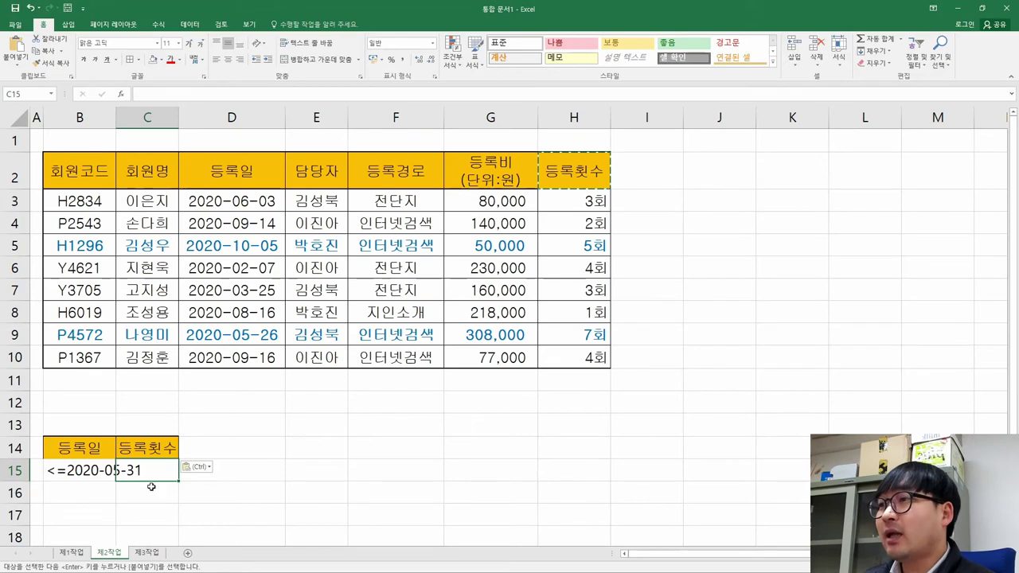
{"action": "left_click", "coordinate": [143, 494]}
{"action": "key", "text": "ctrl"}
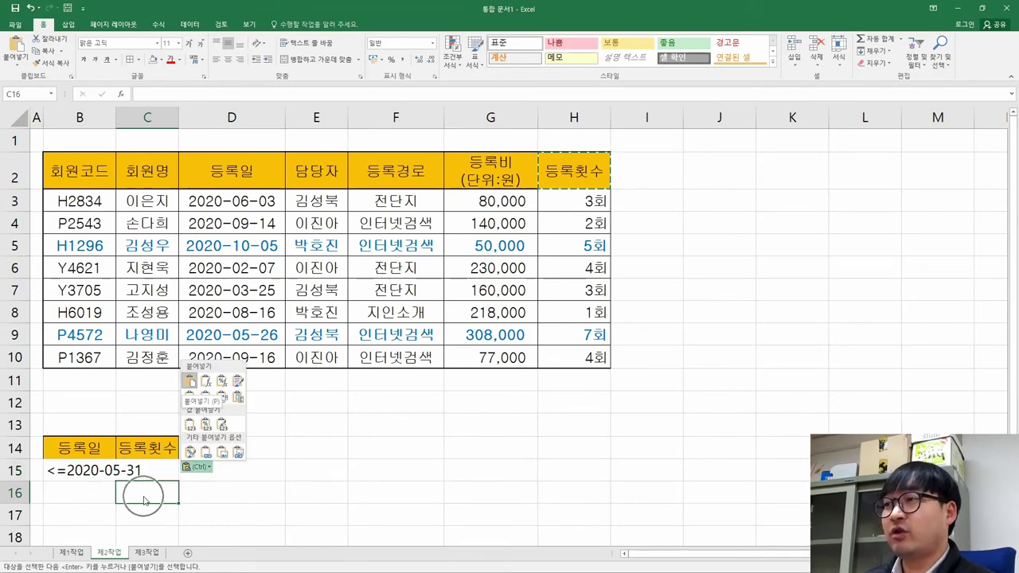
{"action": "key", "text": "alt+Tab"}
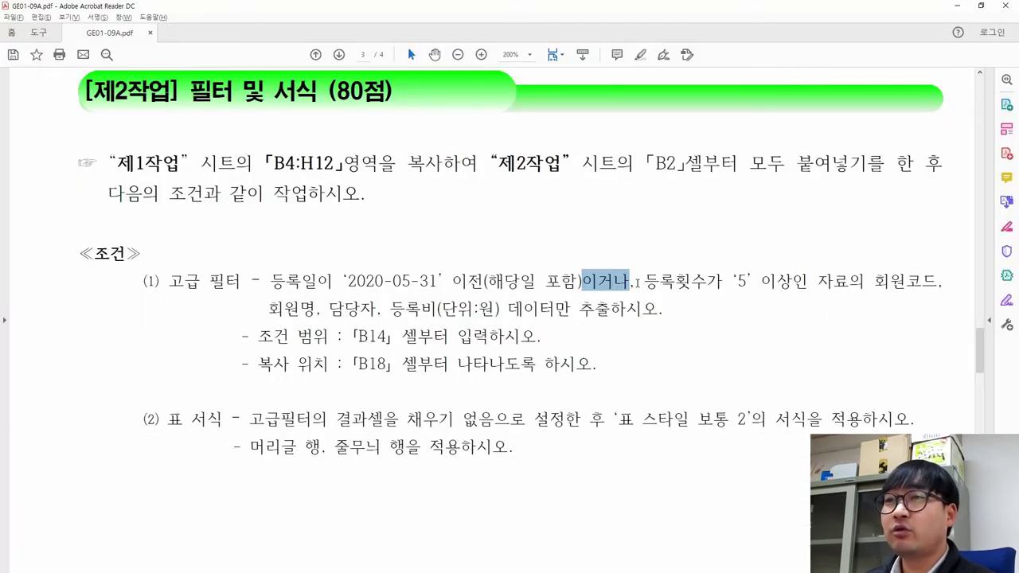
{"action": "key", "text": "alt+Tab"}
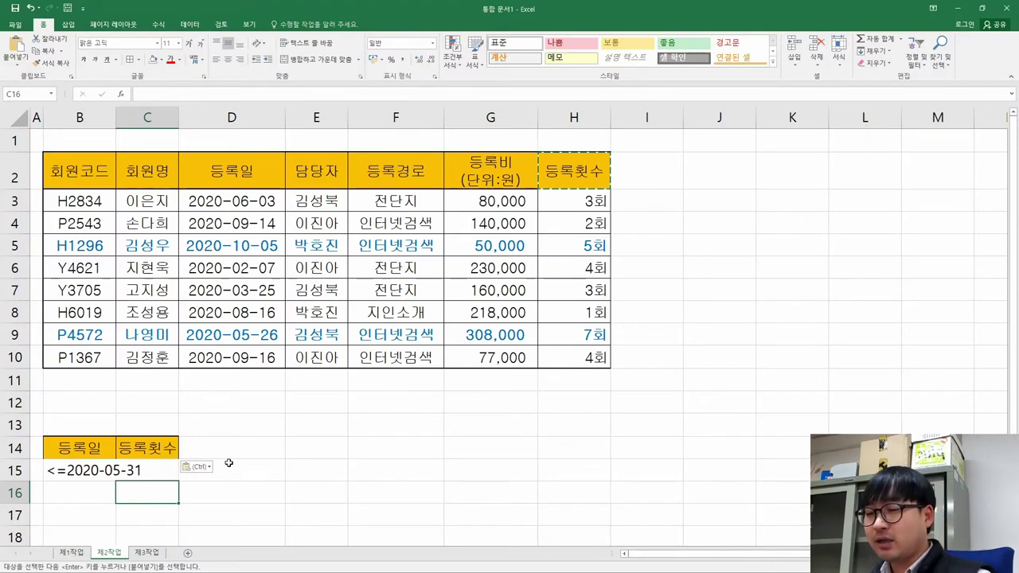
{"action": "type", "text": ">=5"}
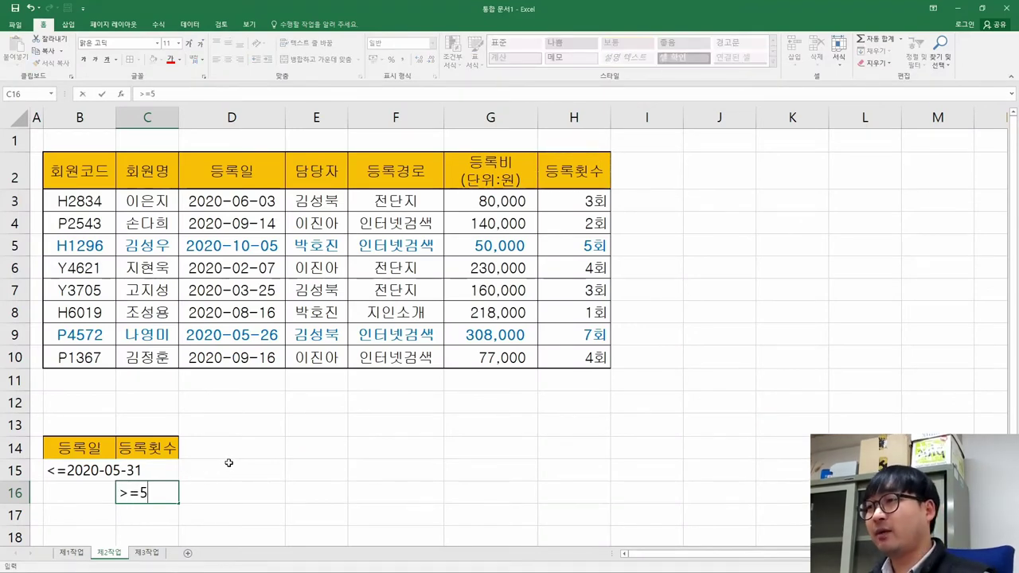
{"action": "key", "text": "Return"}
{"action": "left_click_drag", "start_coordinate": [115, 117], "coordinate": [157, 117]}
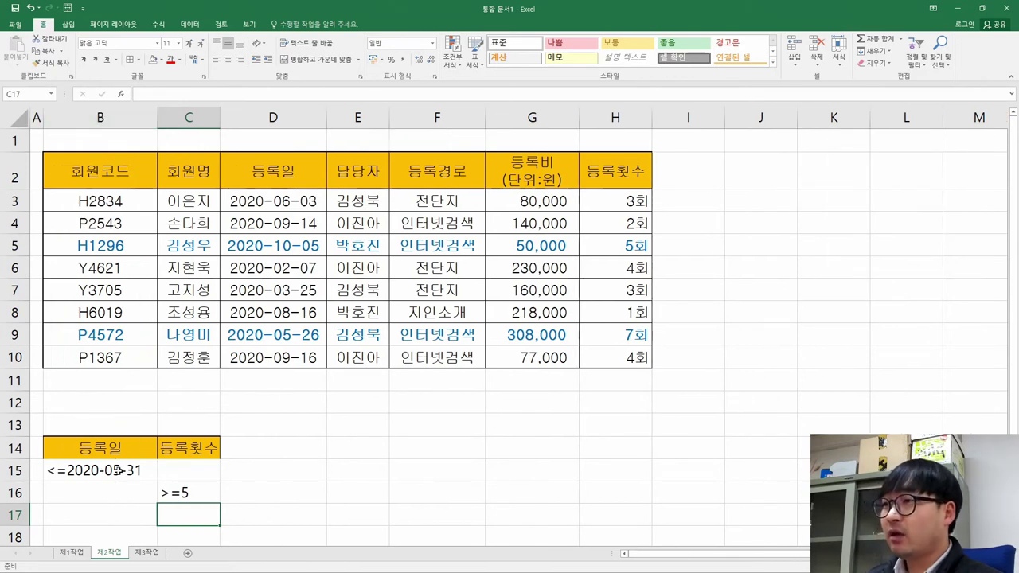
- Review the criteria placed on separate rows 15 and 16 against the word 이거나 in condition (1) of the exam PDF
{"action": "left_click_drag", "start_coordinate": [120, 451], "coordinate": [116, 471]}
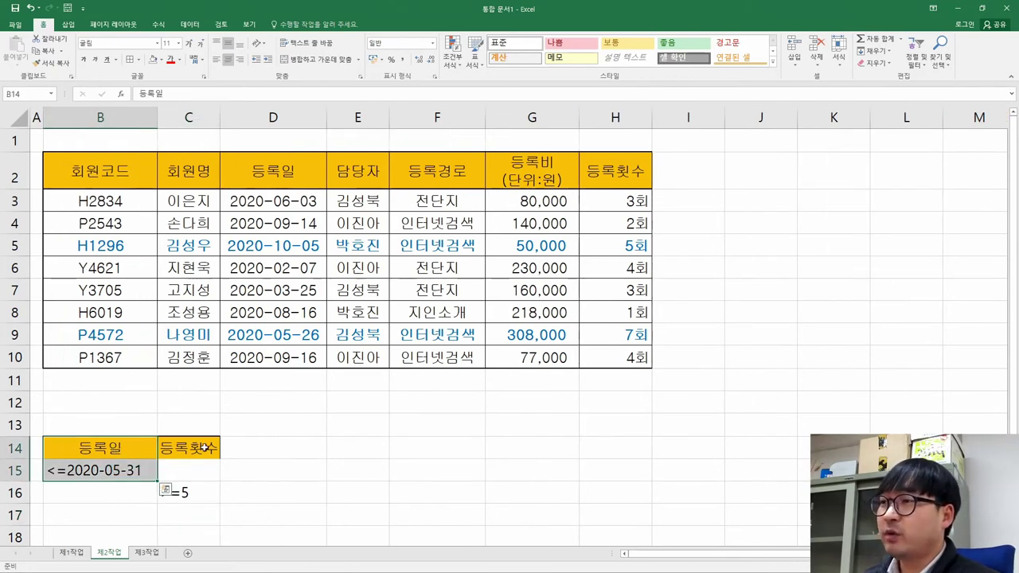
{"action": "left_click", "coordinate": [199, 493]}
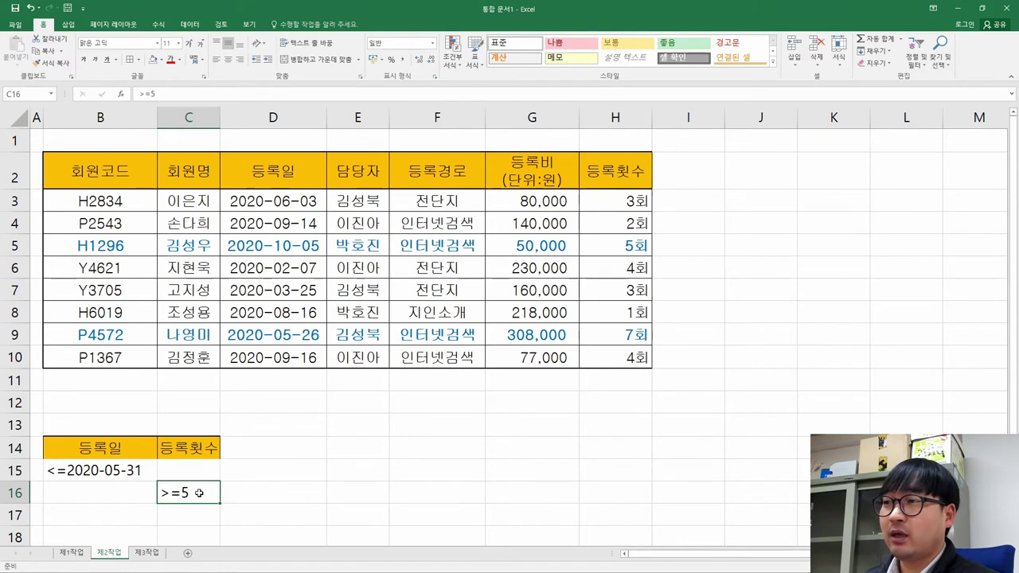
{"action": "left_click_drag", "start_coordinate": [108, 469], "coordinate": [196, 473]}
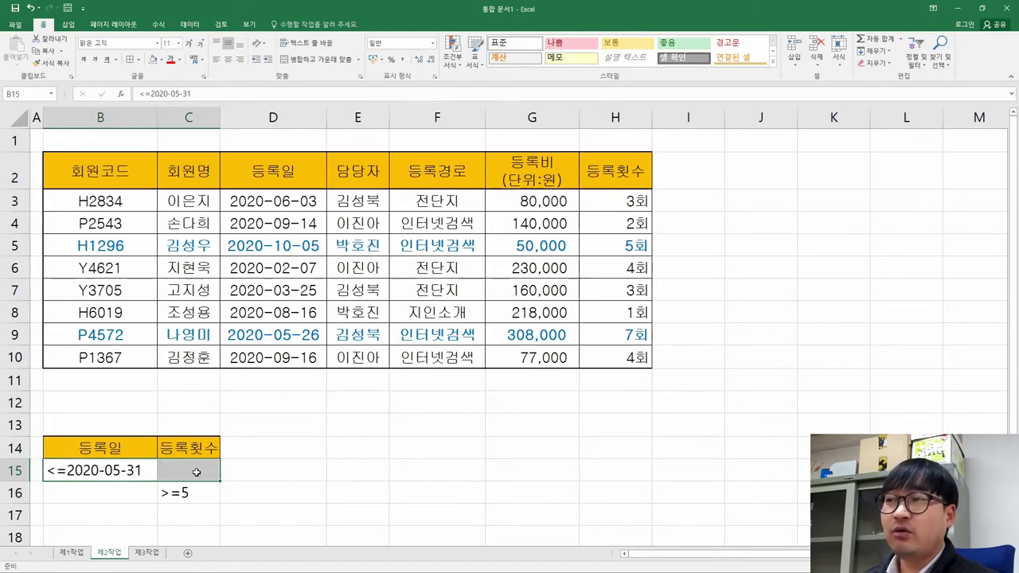
{"action": "left_click_drag", "start_coordinate": [127, 489], "coordinate": [199, 490]}
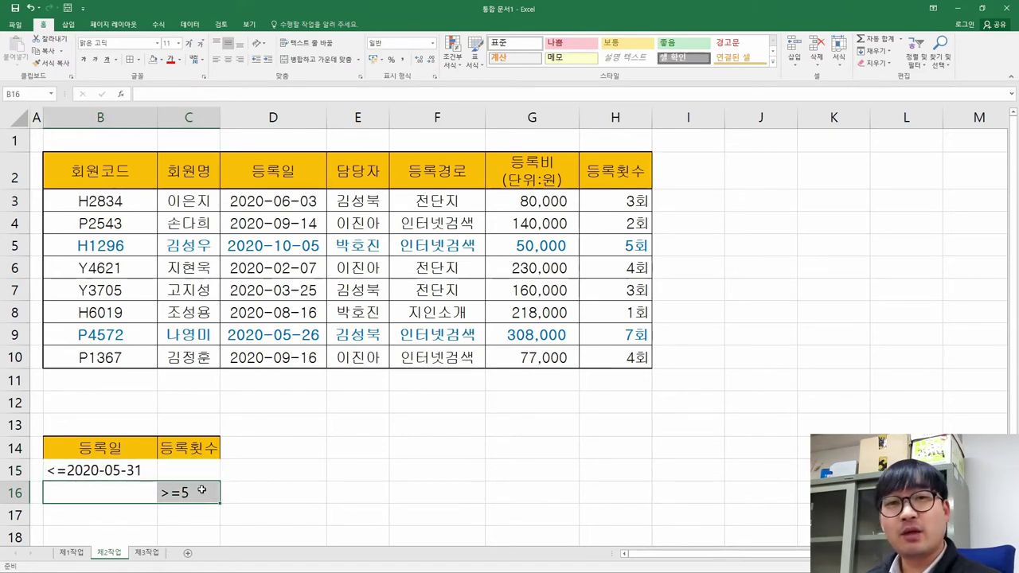
{"action": "key", "text": "alt+Tab"}
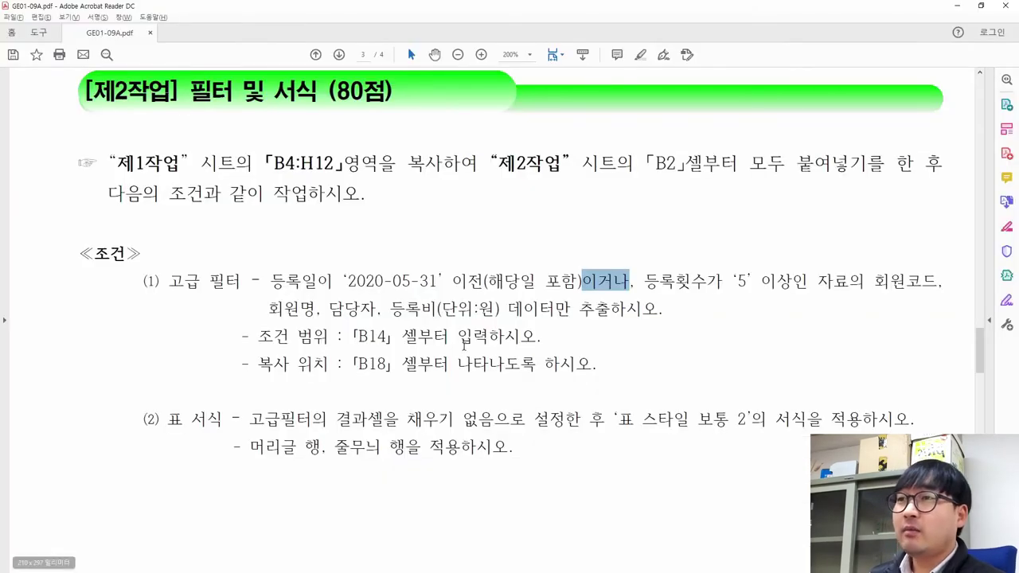
{"action": "left_click", "coordinate": [590, 280]}
{"action": "left_click_drag", "start_coordinate": [590, 280], "coordinate": [629, 280]}
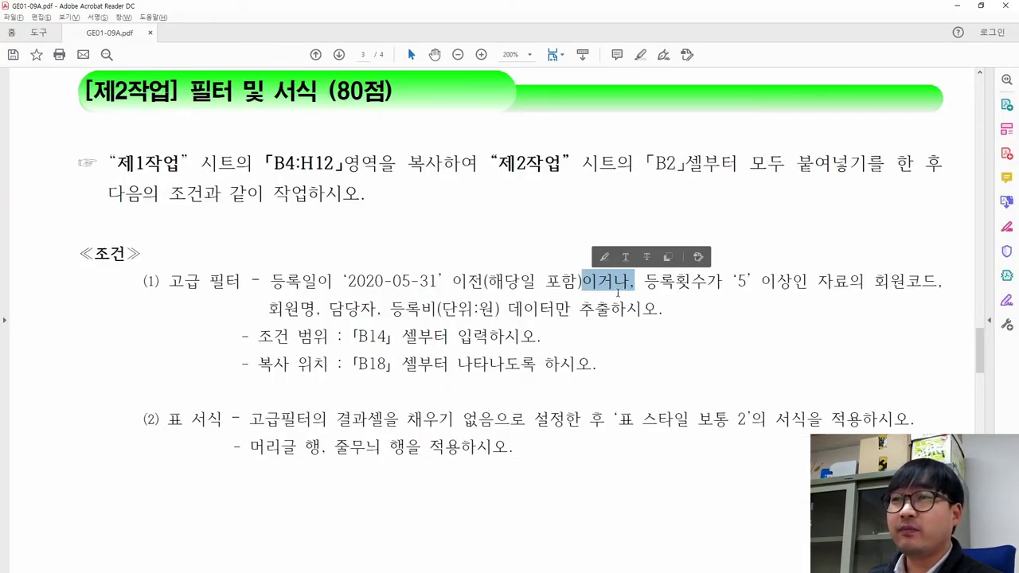
- Recheck the joining word 이거나 in the exam PDF against the position of the >=5 criterion in cell C16 in Excel
{"action": "left_click", "coordinate": [590, 296]}
{"action": "left_click_drag", "start_coordinate": [584, 280], "coordinate": [629, 281]}
{"action": "left_click", "coordinate": [597, 280]}
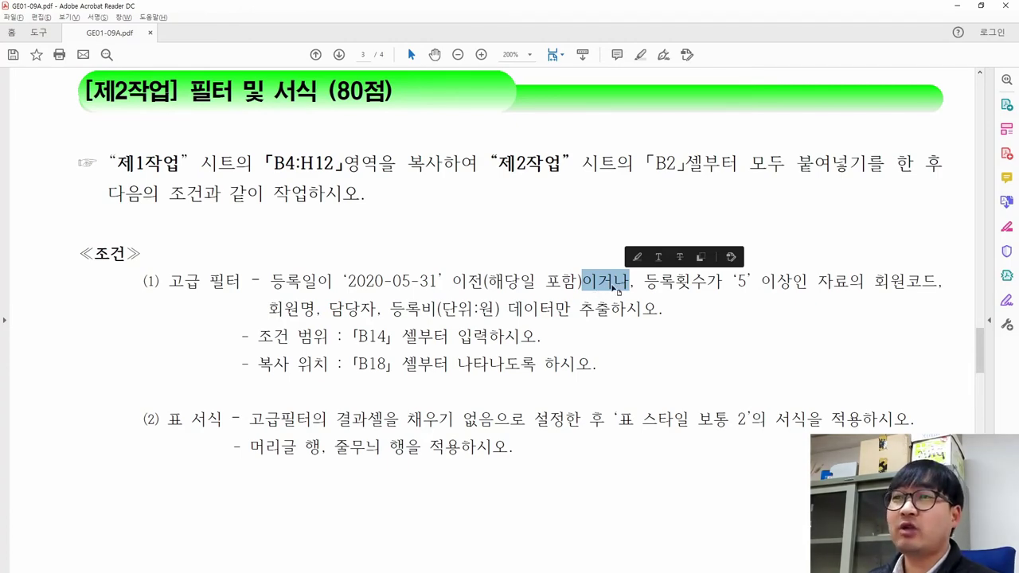
{"action": "key", "text": "alt+Tab"}
{"action": "key", "text": "alt+Tab"}
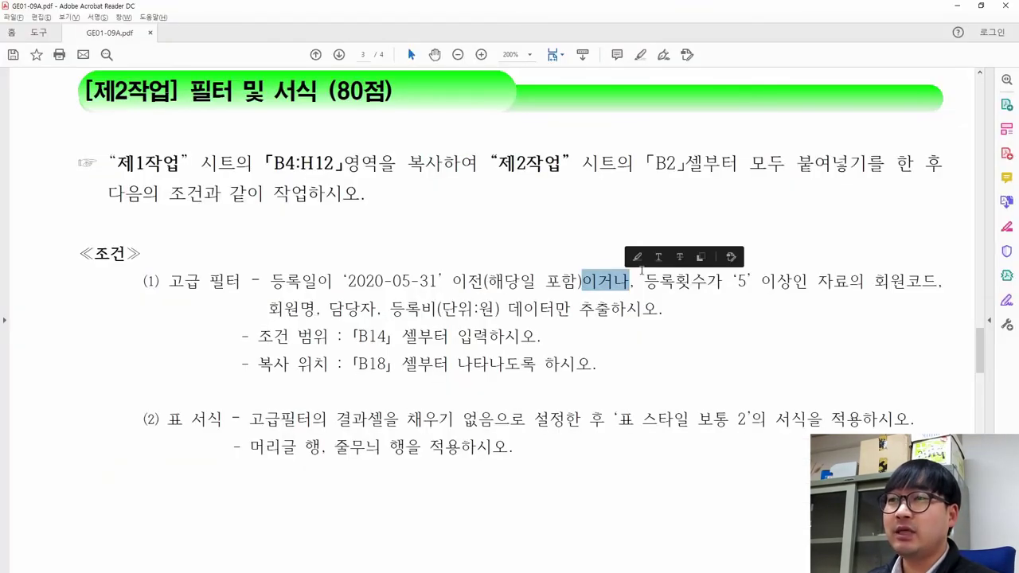
{"action": "key", "text": "alt+Tab"}
{"action": "left_click", "coordinate": [198, 491]}
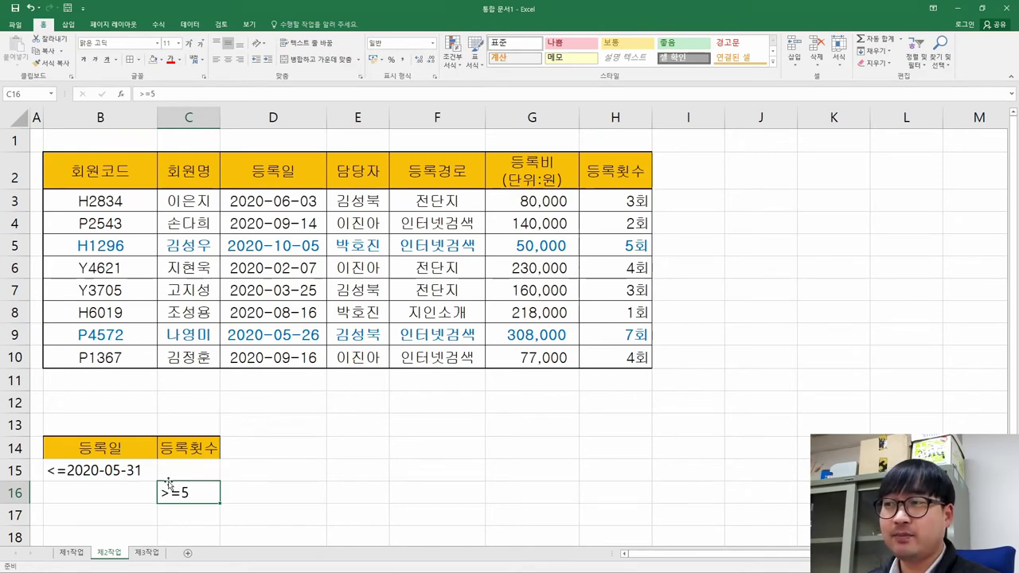
- Read in the exam PDF which fields condition (1) extracts and where the copy location starts
{"action": "key", "text": "alt+Tab"}
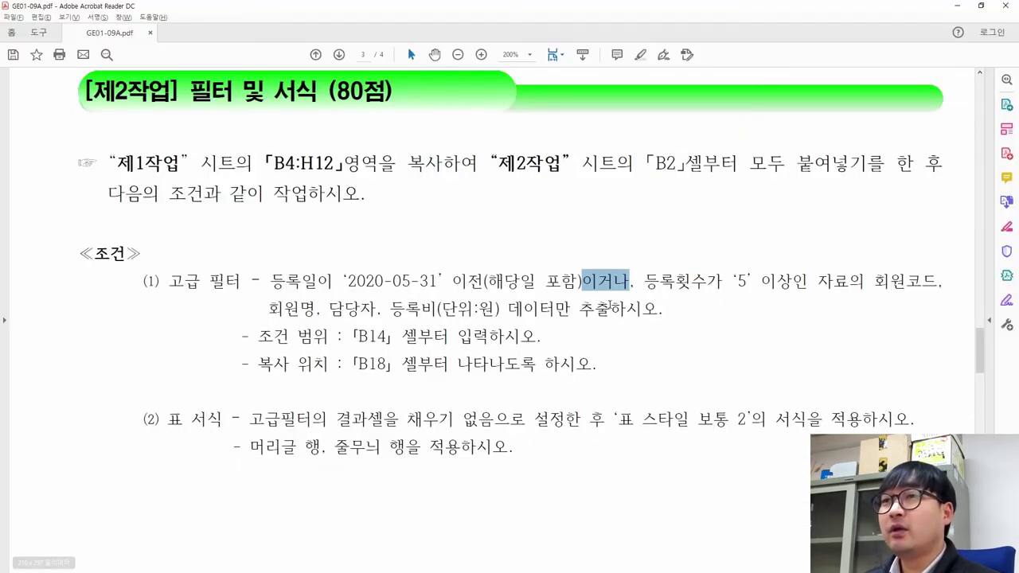
{"action": "left_click_drag", "start_coordinate": [876, 280], "coordinate": [940, 280]}
{"action": "left_click", "coordinate": [299, 315]}
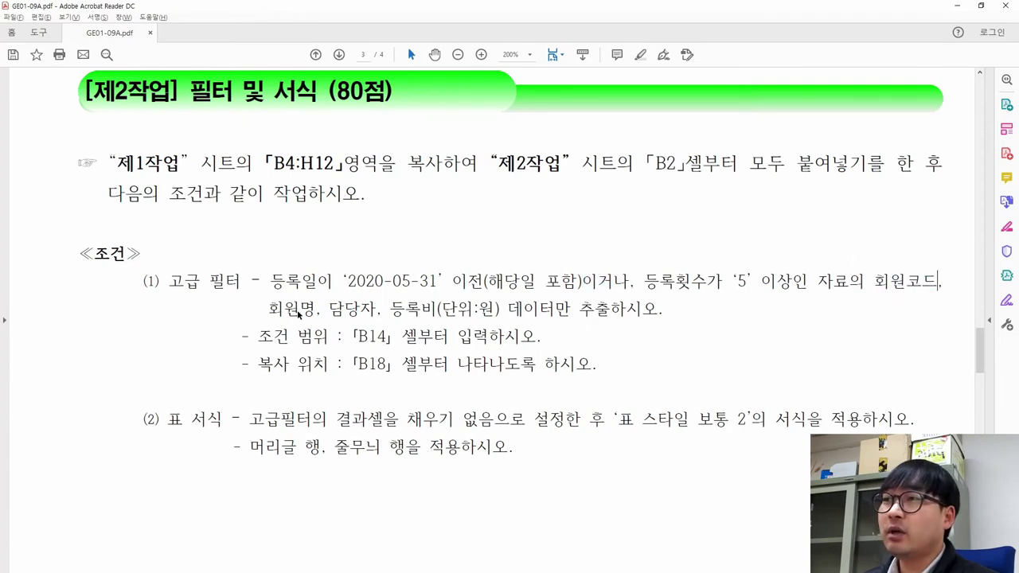
{"action": "left_click_drag", "start_coordinate": [339, 307], "coordinate": [437, 309]}
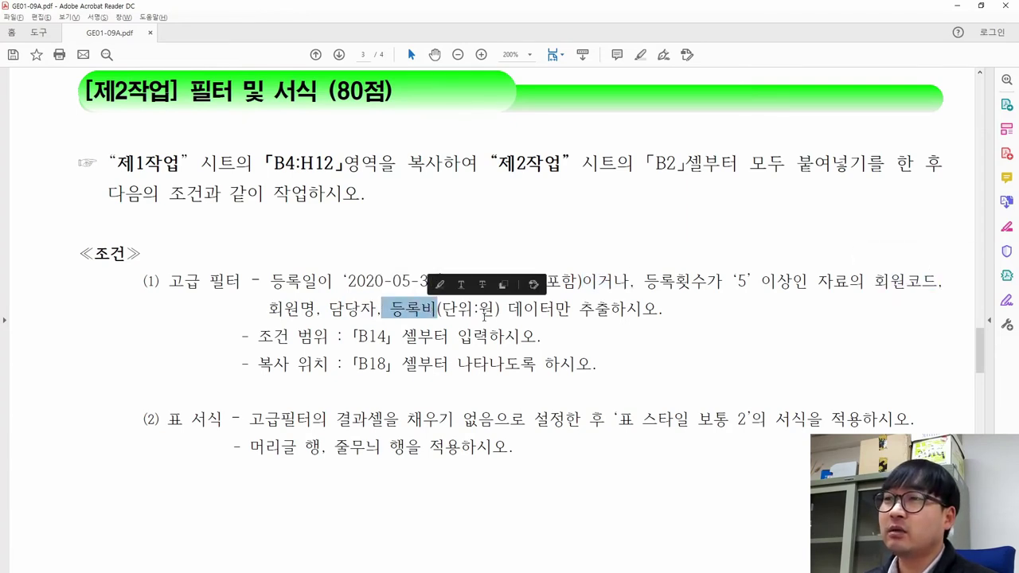
{"action": "left_click", "coordinate": [340, 381]}
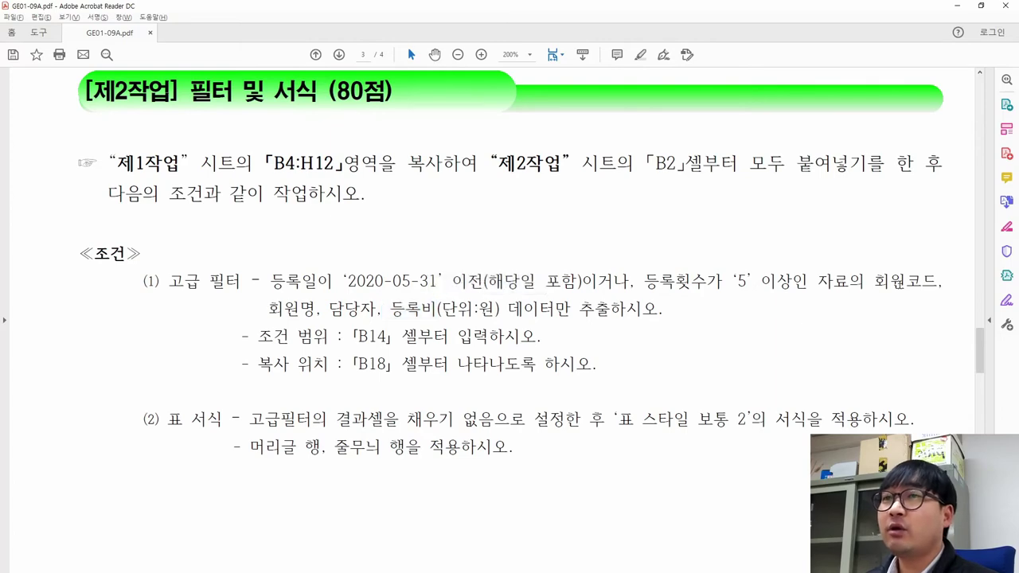
{"action": "key", "text": "alt+Tab"}
{"action": "key", "text": "alt+Tab"}
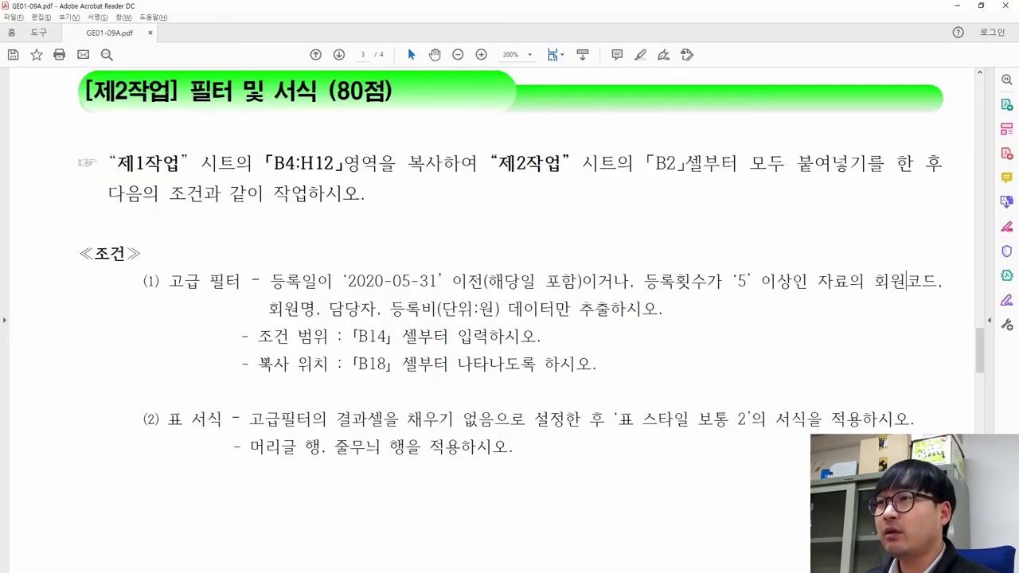
{"action": "left_click_drag", "start_coordinate": [362, 363], "coordinate": [393, 364]}
{"action": "key", "text": "alt+Tab"}
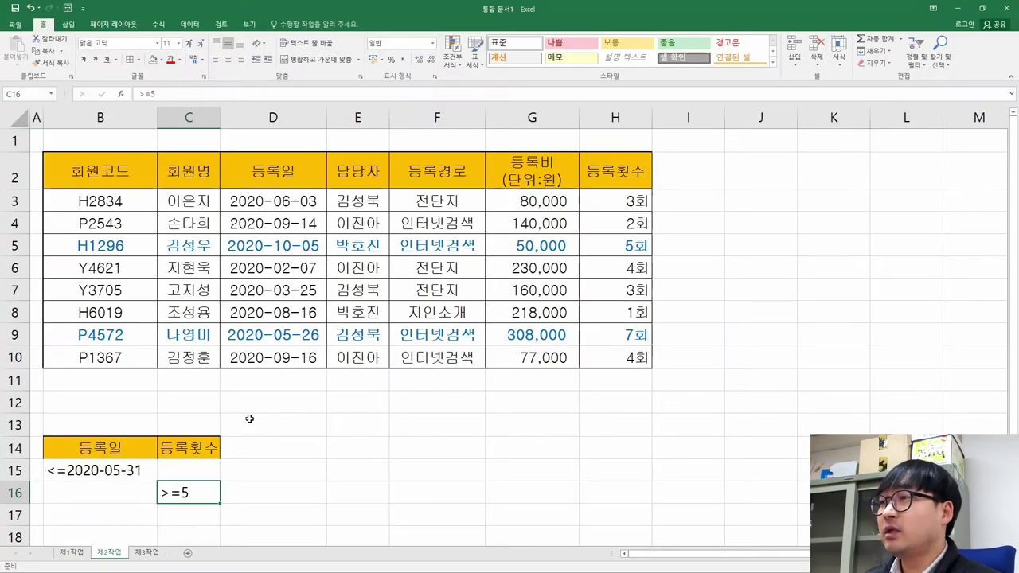
- Copy the 회원코드 and 회원명 headings from B2:C2 to the copy location starting at cell B18 in Excel
{"action": "left_click", "coordinate": [89, 530]}
{"action": "key", "text": "alt+Tab"}
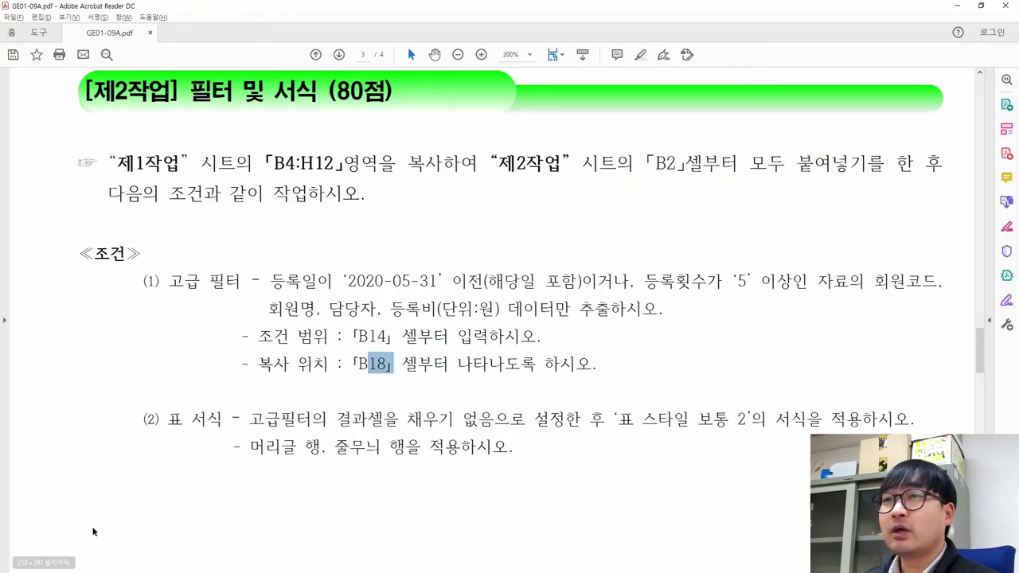
{"action": "key", "text": "alt+Tab"}
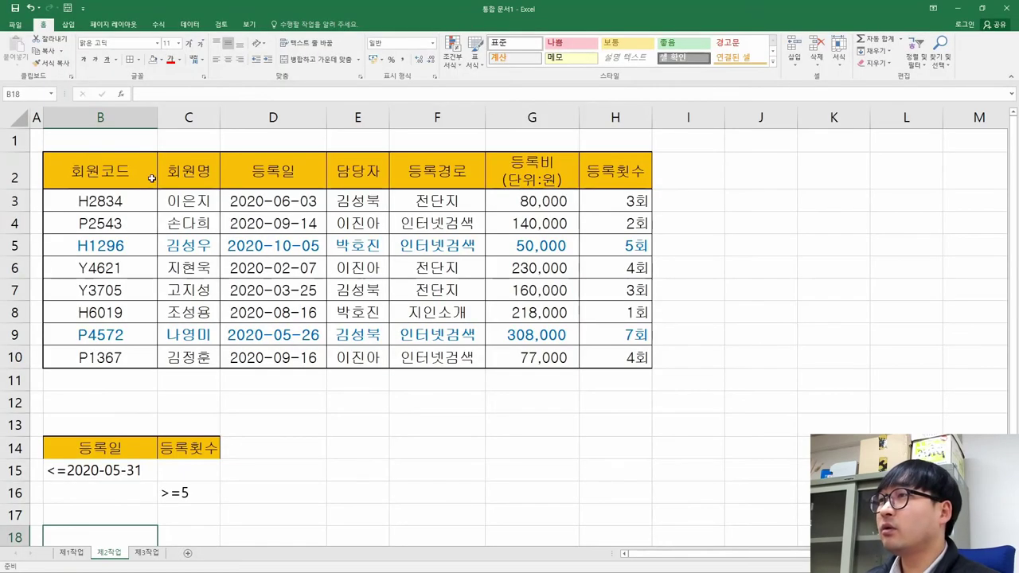
{"action": "left_click_drag", "start_coordinate": [108, 175], "coordinate": [188, 174]}
{"action": "key", "text": "ctrl+c"}
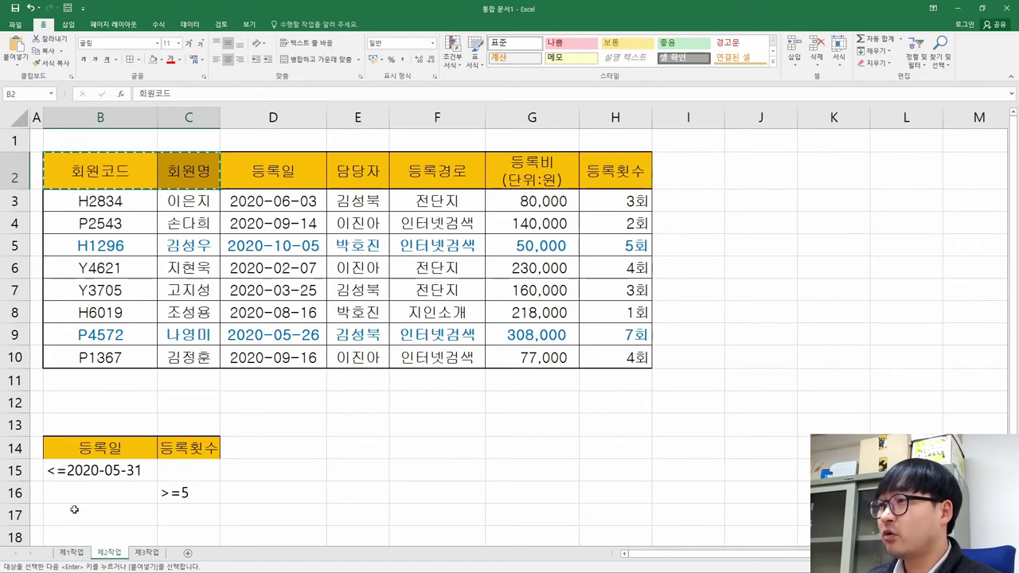
{"action": "left_click", "coordinate": [84, 536]}
{"action": "key", "text": "ctrl+v"}
{"action": "scroll", "coordinate": [199, 445], "scroll_direction": "down", "scroll_amount": 3}
- Check the remaining fields in the exam PDF and copy the 담당자 heading from E2 to cell D18 in Excel
{"action": "key", "text": "alt+Tab"}
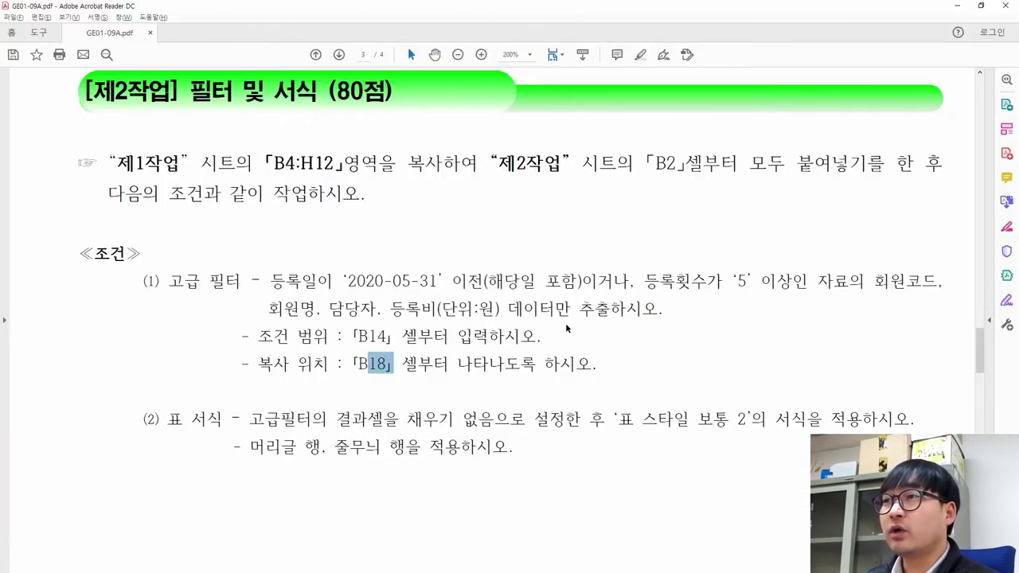
{"action": "left_click_drag", "start_coordinate": [342, 308], "coordinate": [444, 308]}
{"action": "key", "text": "alt+Tab"}
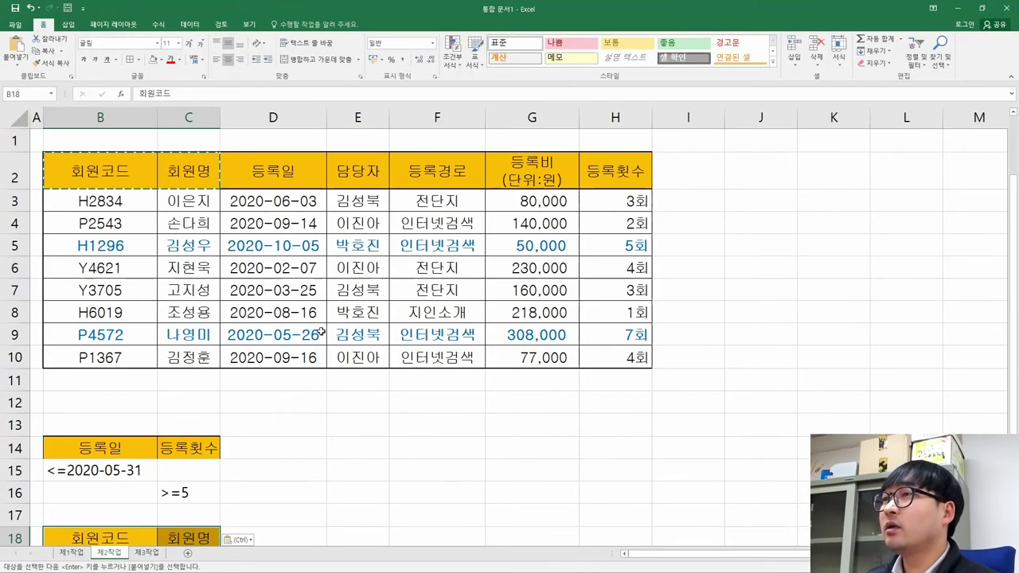
{"action": "left_click", "coordinate": [356, 173]}
{"action": "key", "text": "ctrl+c"}
{"action": "left_click", "coordinate": [248, 530]}
{"action": "key", "text": "ctrl+v"}
{"action": "scroll", "coordinate": [382, 281], "scroll_direction": "down", "scroll_amount": 3}
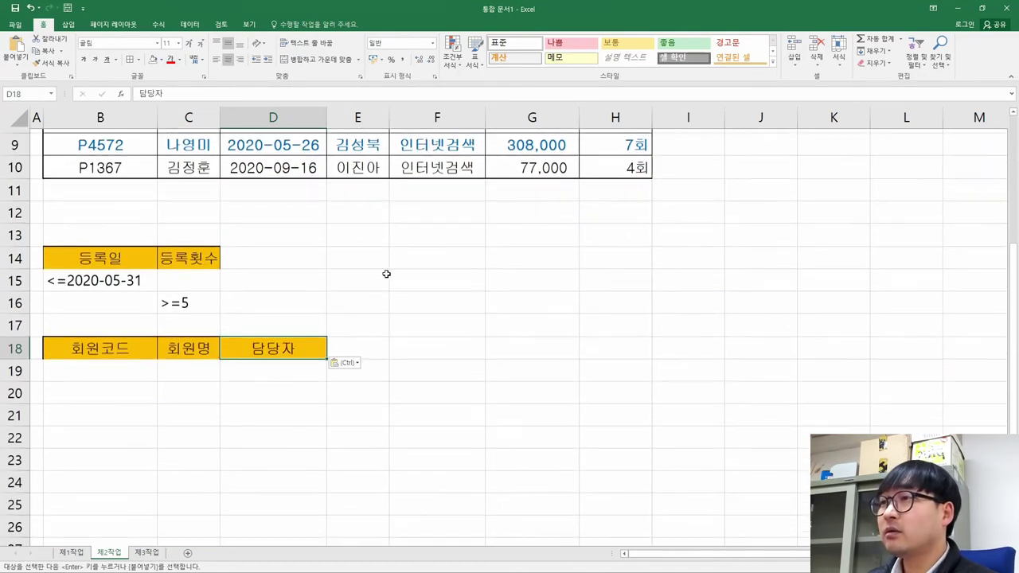
- Copy the 등록비(단위:원) heading from G2 to cell E18
{"action": "scroll", "coordinate": [427, 200], "scroll_direction": "up", "scroll_amount": 3}
{"action": "left_click", "coordinate": [549, 167]}
{"action": "key", "text": "ctrl+c"}
{"action": "left_click", "coordinate": [351, 539]}
{"action": "key", "text": "ctrl+v"}
{"action": "scroll", "coordinate": [398, 509], "scroll_direction": "down", "scroll_amount": 2}
{"action": "scroll", "coordinate": [432, 364], "scroll_direction": "up", "scroll_amount": 2}
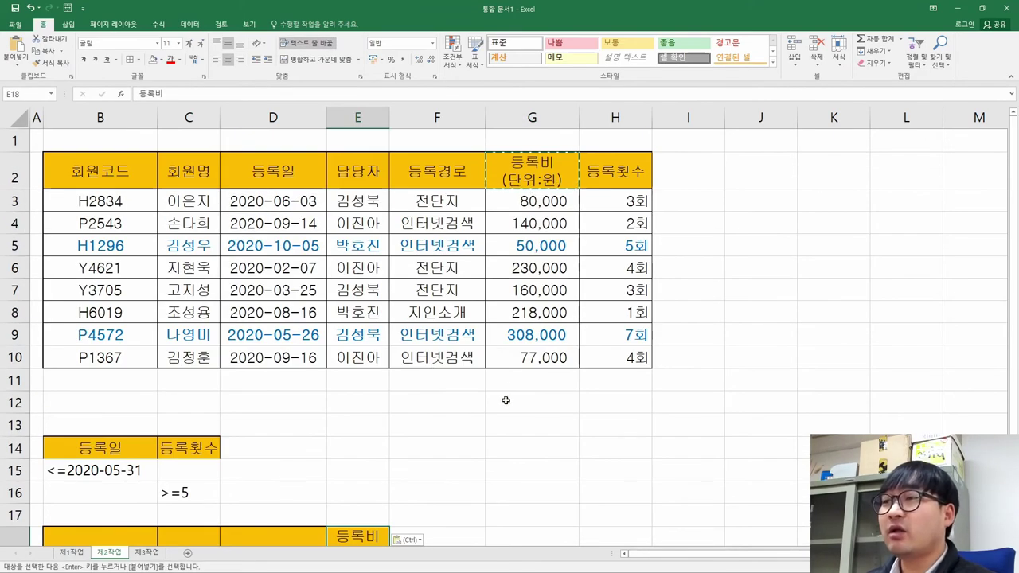
- Widen column E so the 등록비(단위:원) heading fits on two lines and reduce the height of row 18 to match
{"action": "scroll", "coordinate": [350, 497], "scroll_direction": "down", "scroll_amount": 2}
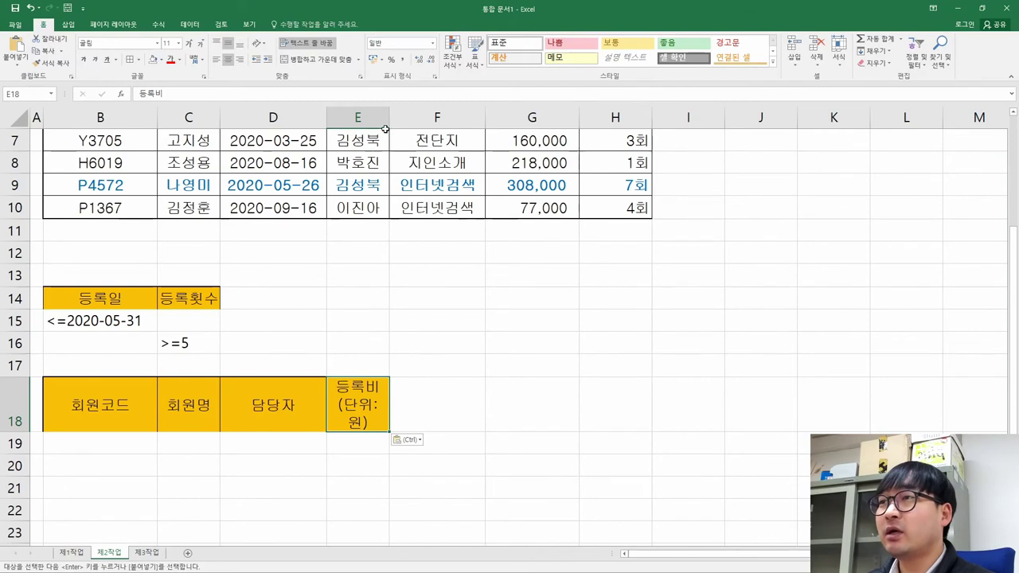
{"action": "mouse_move", "coordinate": [388, 119]}
{"action": "left_mouse_down"}
{"action": "mouse_move", "coordinate": [413, 118]}
{"action": "mouse_move", "coordinate": [401, 118]}
{"action": "left_mouse_up"}
{"action": "left_click", "coordinate": [132, 422]}
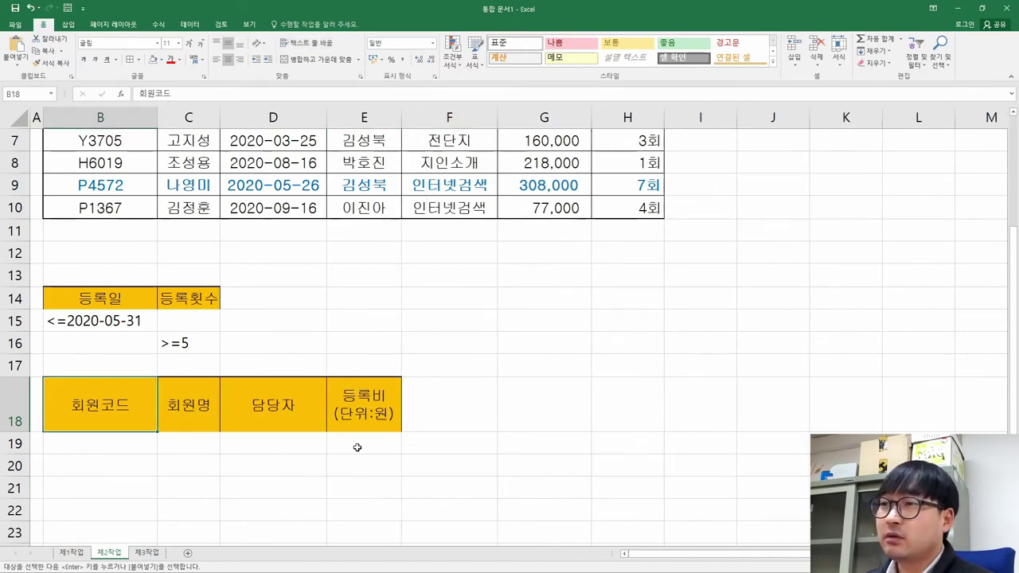
{"action": "key", "text": "alt+Tab"}
{"action": "key", "text": "alt+Tab"}
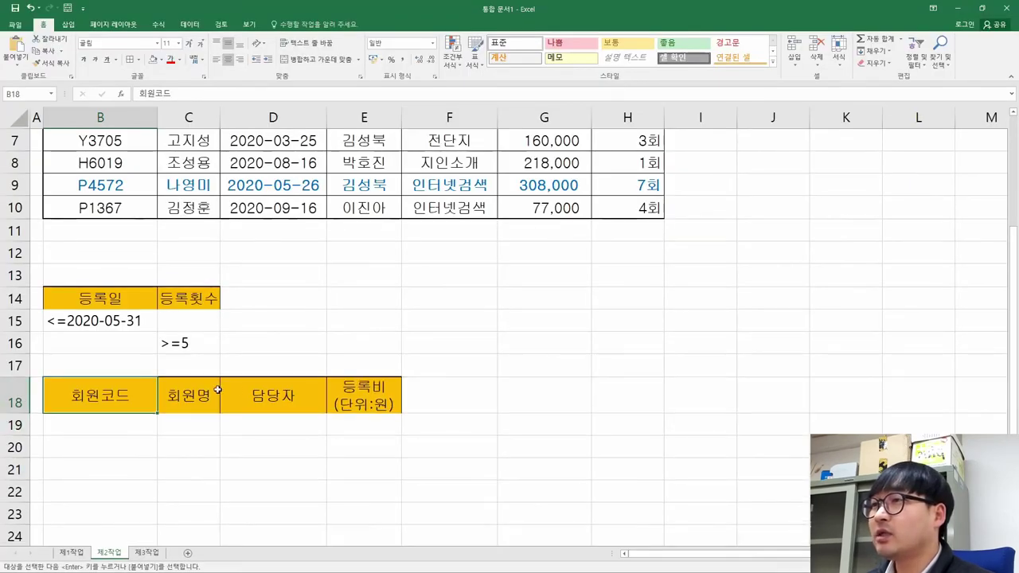
- Compare the headings in B18:E18 with the extraction fields and cell locations listed under condition (1) in the exam PDF
{"action": "left_click", "coordinate": [320, 379]}
{"action": "left_click", "coordinate": [350, 394]}
{"action": "left_click", "coordinate": [114, 398]}
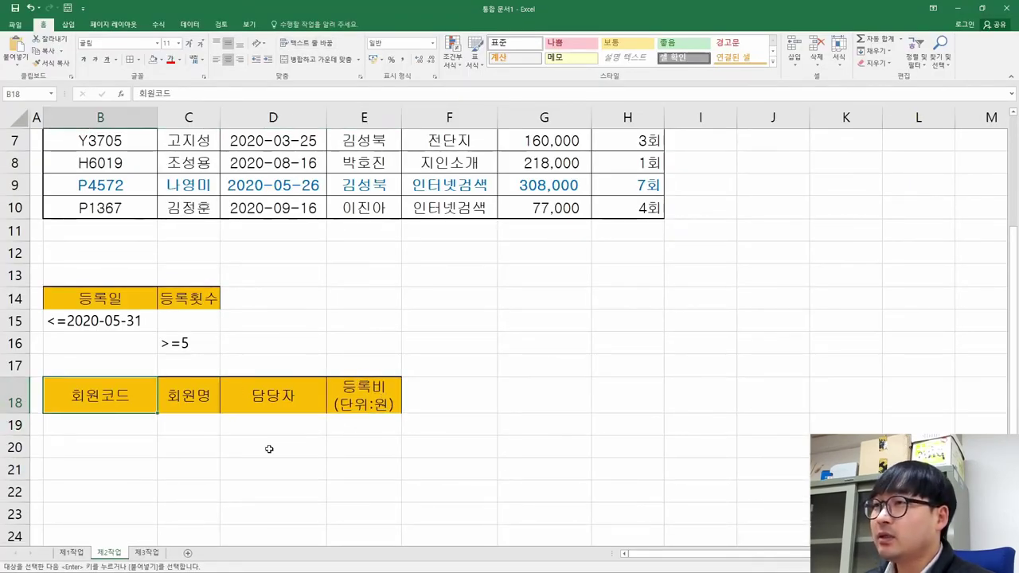
{"action": "key", "text": "alt+Tab"}
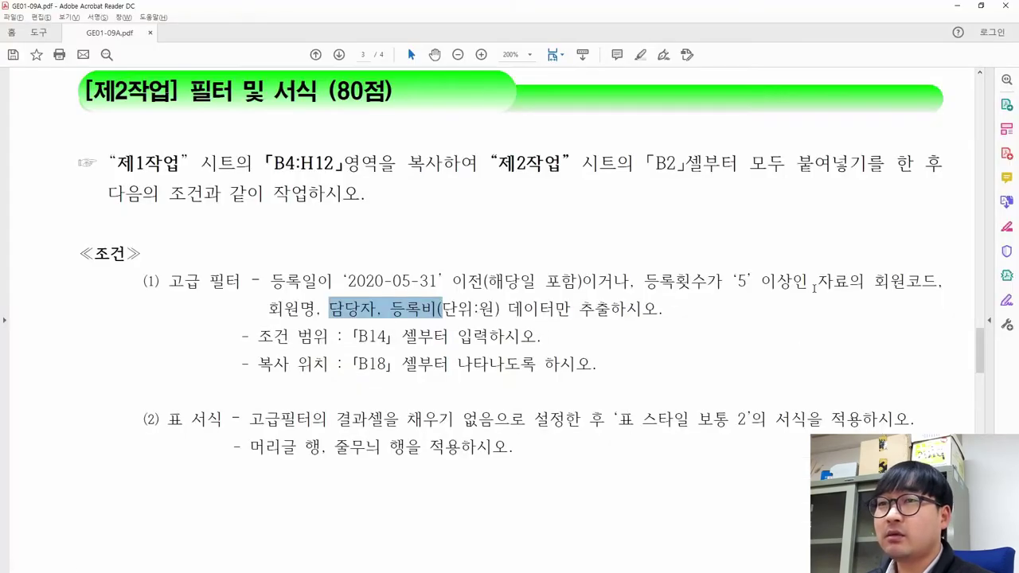
{"action": "left_click_drag", "start_coordinate": [874, 280], "coordinate": [500, 309]}
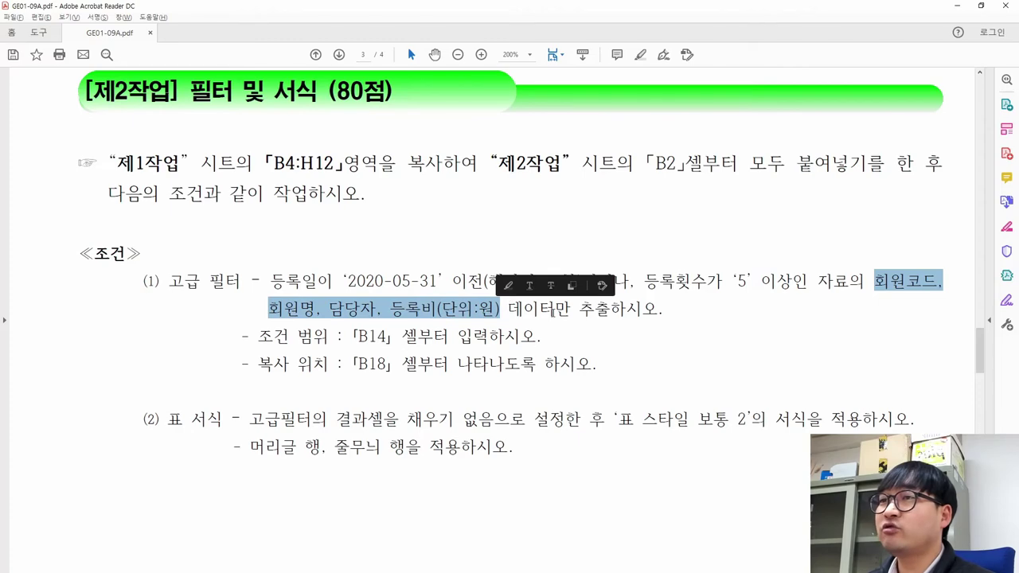
{"action": "left_click", "coordinate": [378, 335]}
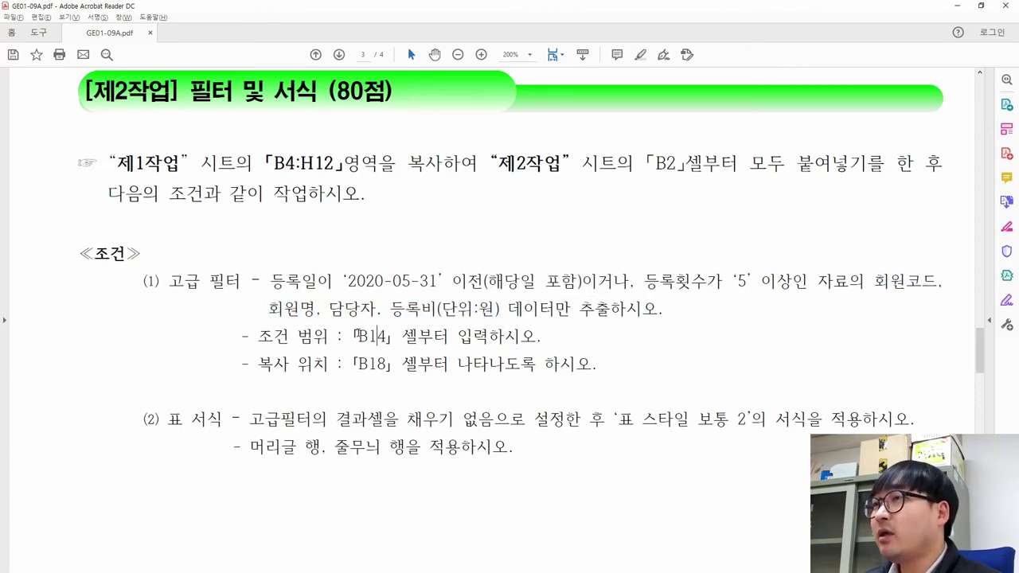
- Select the source table B2:H10 in Excel and bring up the data commands for the advanced filter
{"action": "key", "text": "alt+Tab"}
{"action": "scroll", "coordinate": [305, 318], "scroll_direction": "up", "scroll_amount": 2}
{"action": "left_click_drag", "start_coordinate": [109, 175], "coordinate": [633, 356]}
{"action": "key", "text": "Escape"}
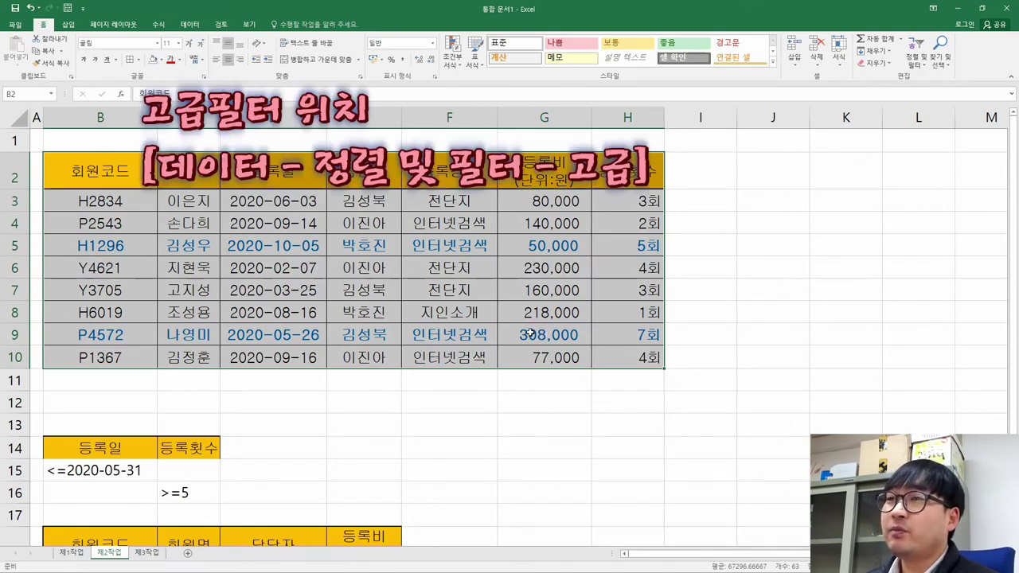
{"action": "left_click", "coordinate": [191, 25]}
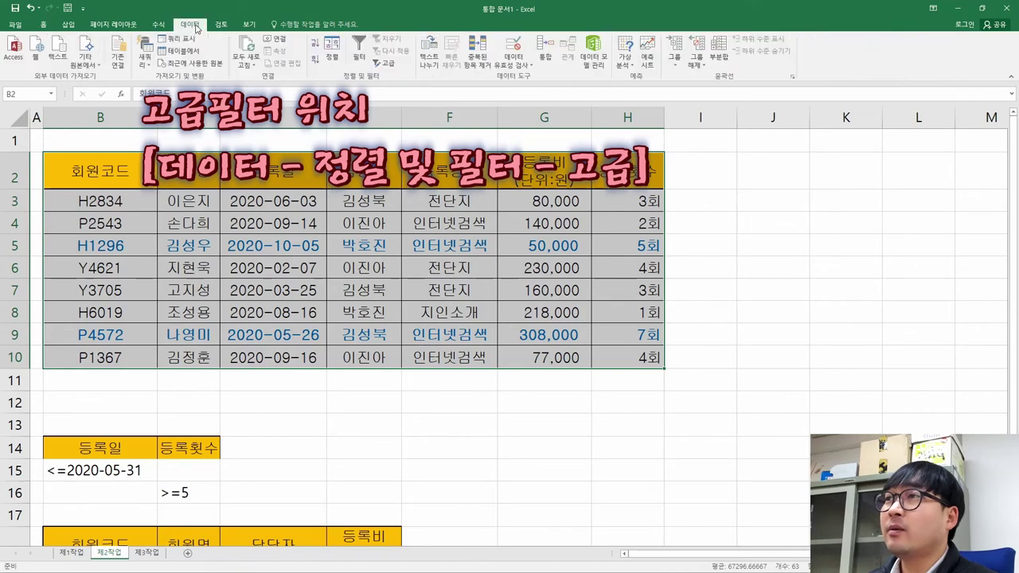
{"action": "left_click", "coordinate": [386, 66]}
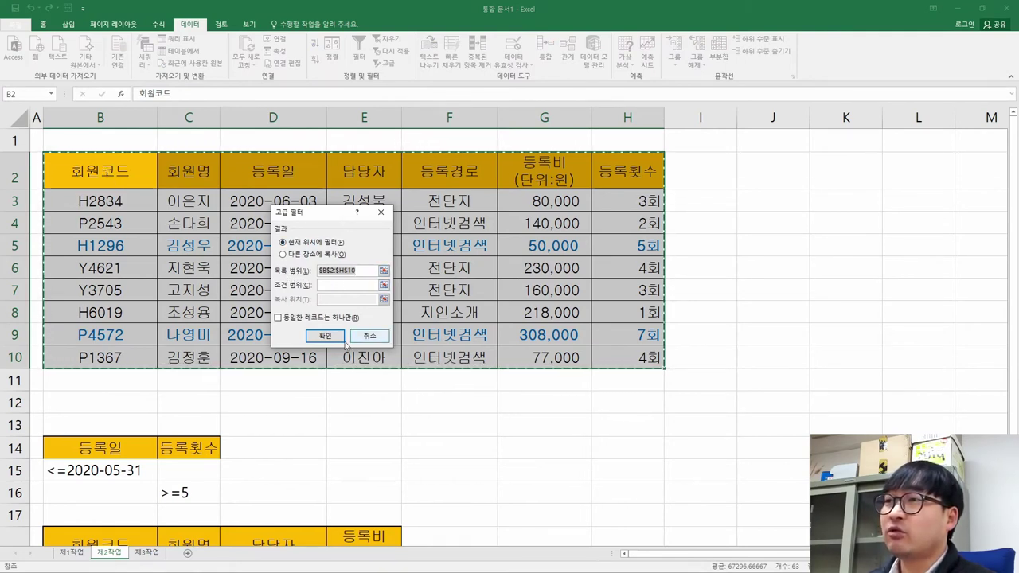
{"action": "left_click", "coordinate": [370, 335]}
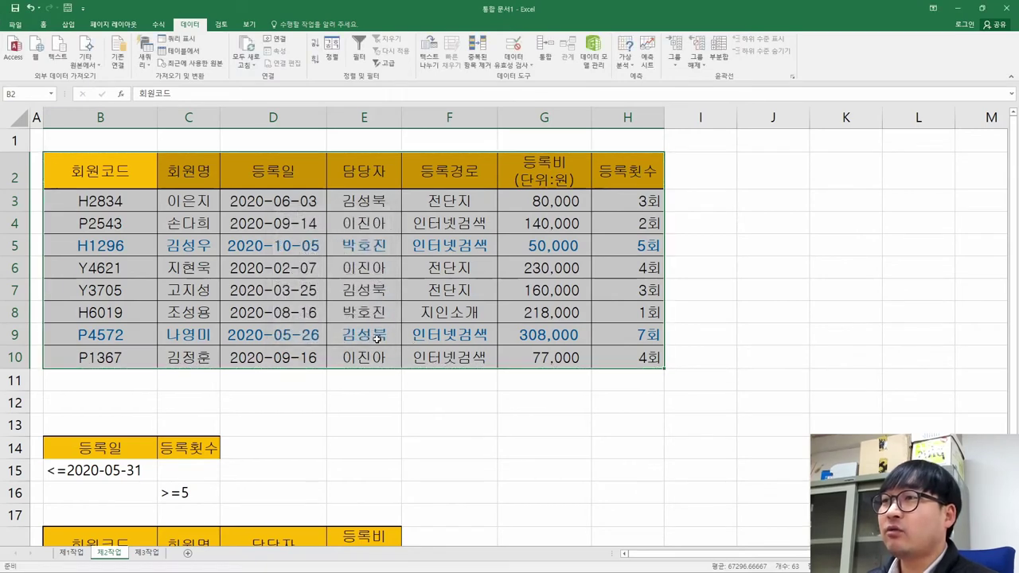
{"action": "left_click", "coordinate": [164, 296]}
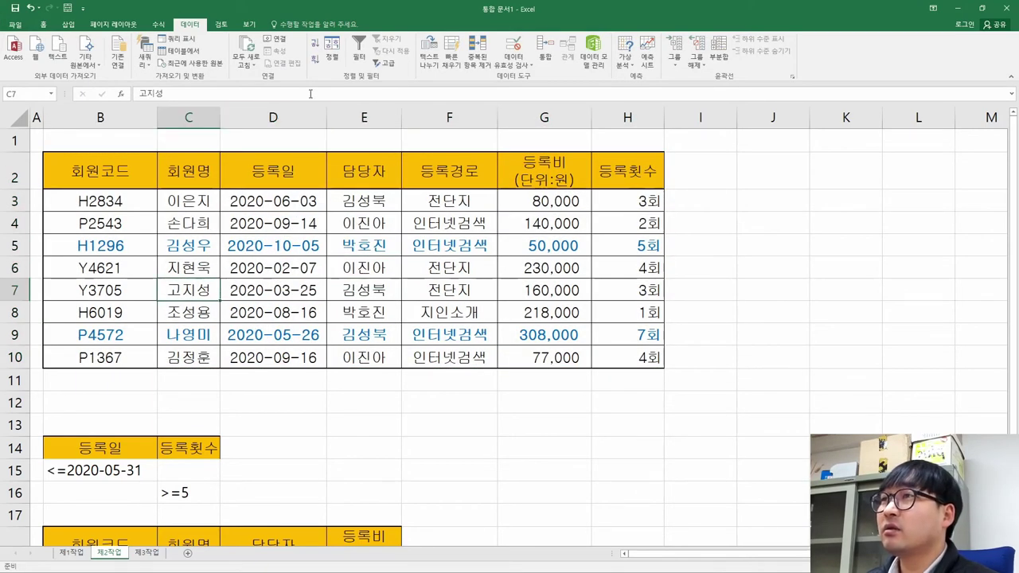
- Start an advanced filter with list range B2:H10 and criteria range B14:C16
{"action": "left_click", "coordinate": [386, 62]}
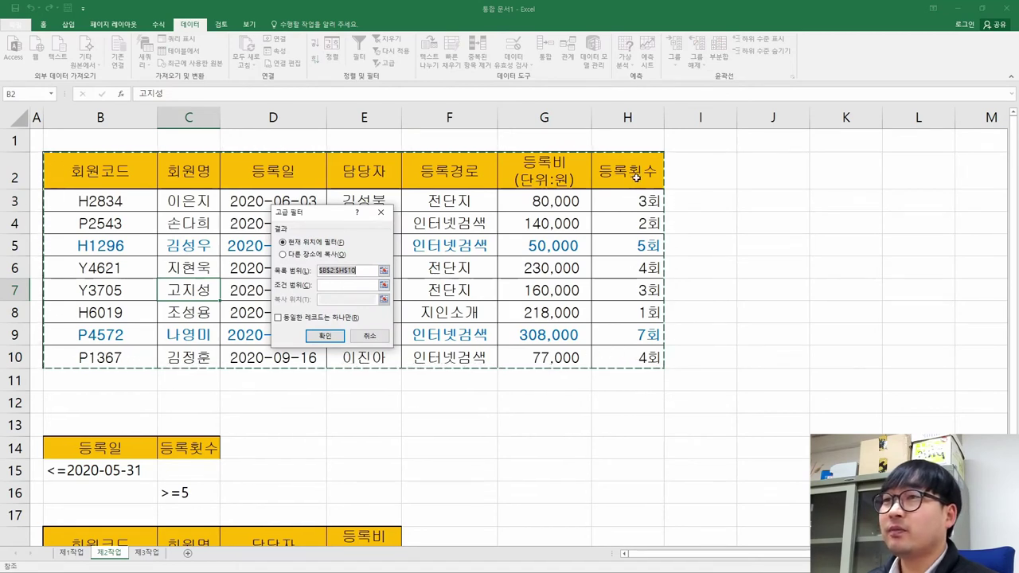
{"action": "left_click_drag", "start_coordinate": [319, 212], "coordinate": [631, 291]}
{"action": "left_click", "coordinate": [657, 361]}
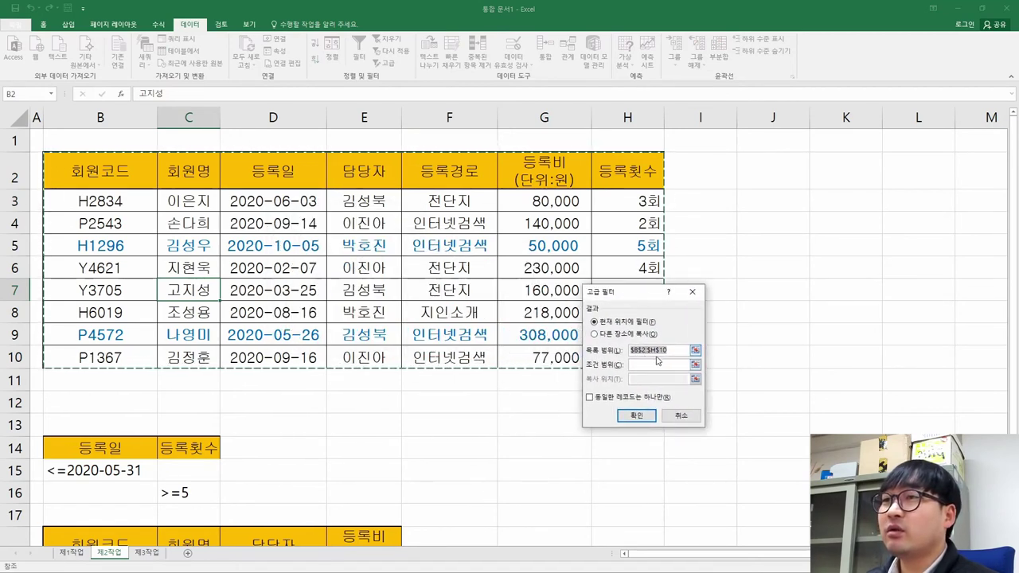
{"action": "left_click", "coordinate": [672, 351]}
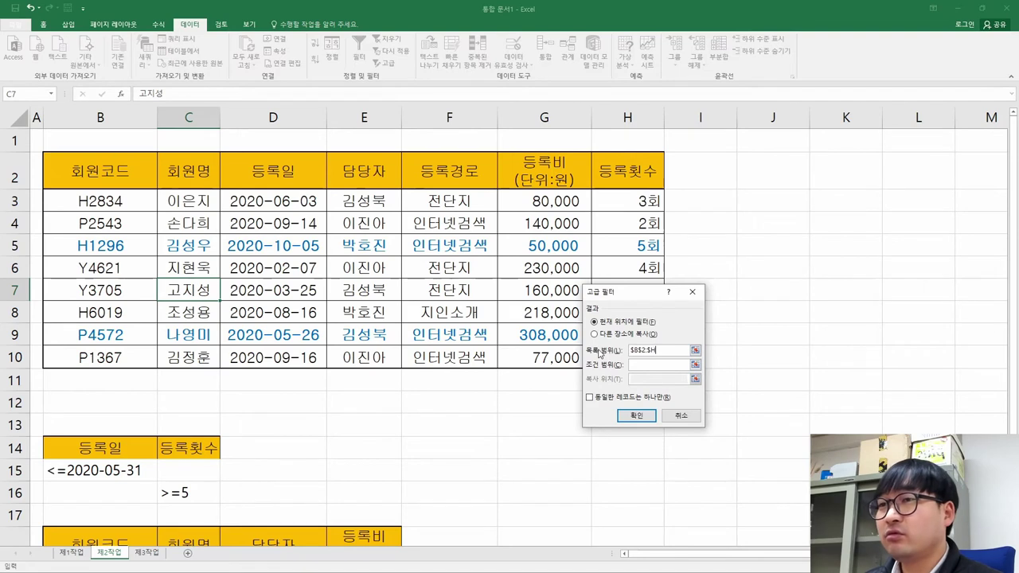
{"action": "left_click_drag", "start_coordinate": [147, 175], "coordinate": [611, 362]}
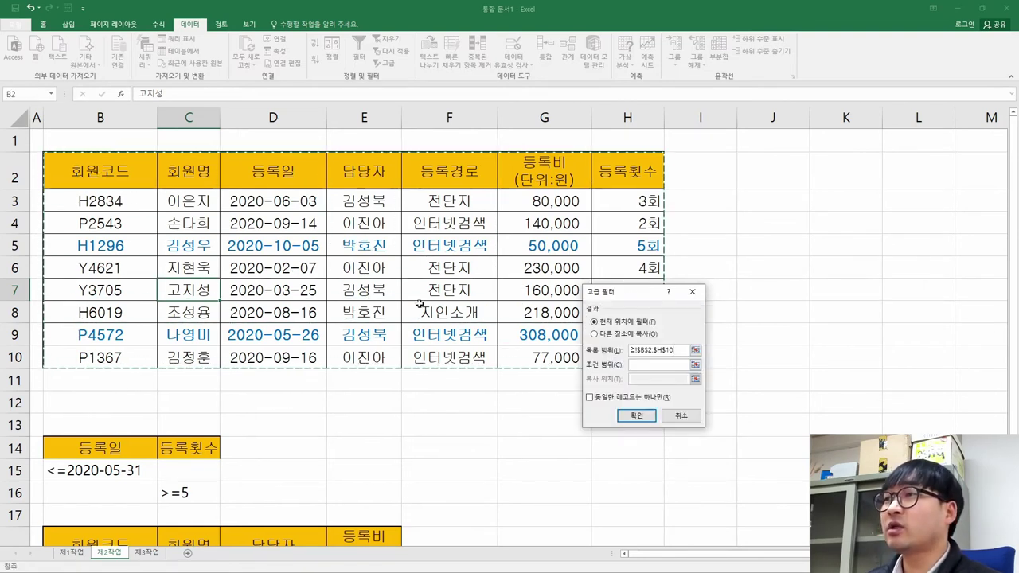
{"action": "left_click", "coordinate": [627, 365]}
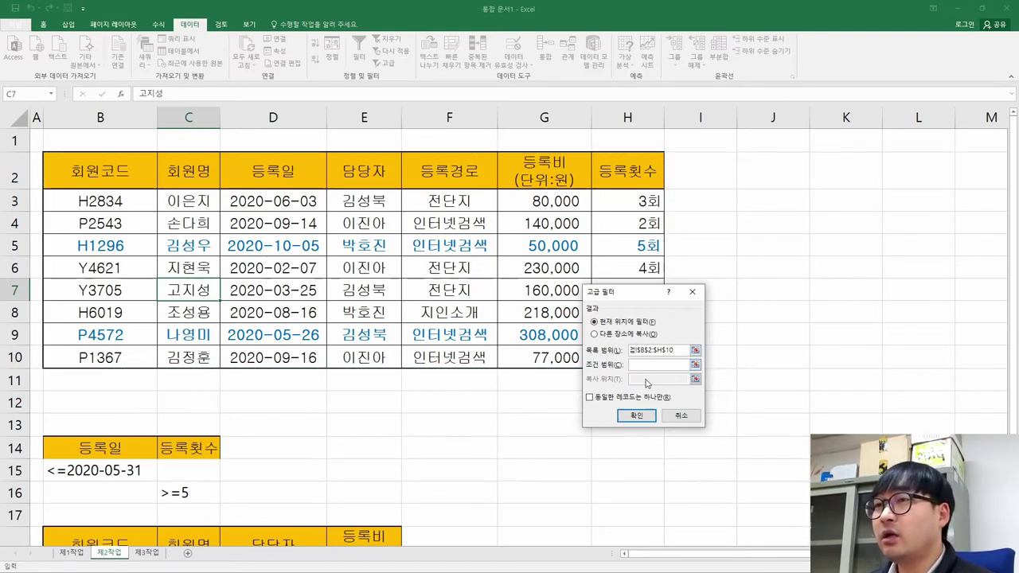
{"action": "left_click_drag", "start_coordinate": [80, 448], "coordinate": [188, 493]}
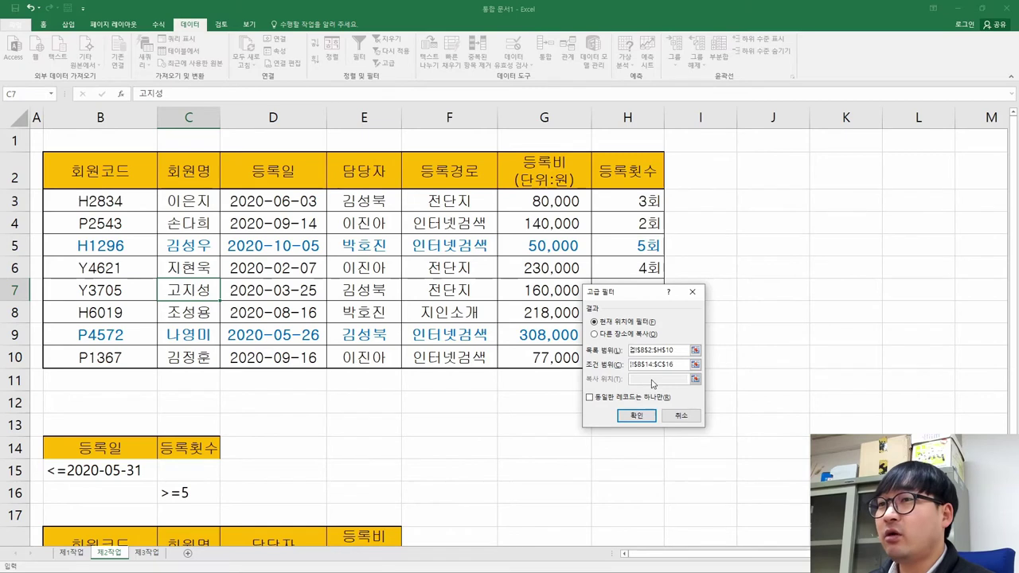
- Set the advanced filter to copy its results to the headers in B18:E18 and run it
{"action": "left_click", "coordinate": [595, 335]}
{"action": "left_click", "coordinate": [641, 379]}
{"action": "scroll", "coordinate": [222, 404], "scroll_direction": "down", "scroll_amount": 2}
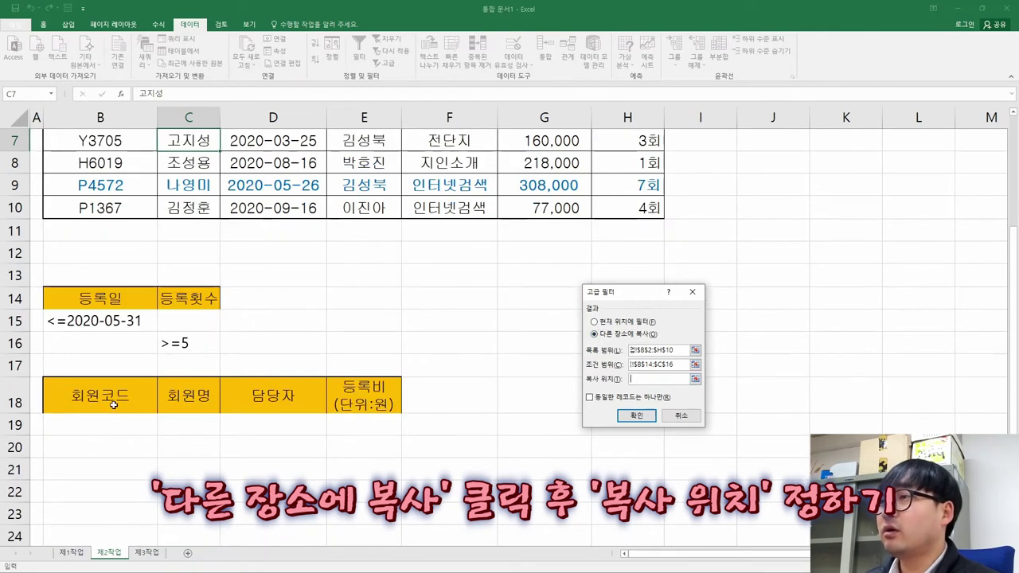
{"action": "left_click_drag", "start_coordinate": [88, 395], "coordinate": [382, 403]}
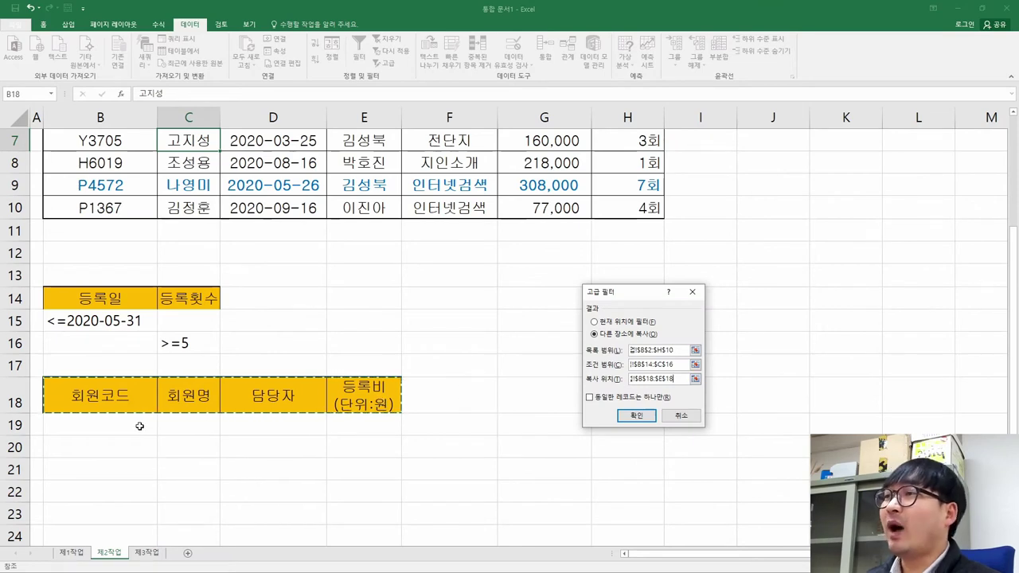
{"action": "left_click", "coordinate": [635, 418]}
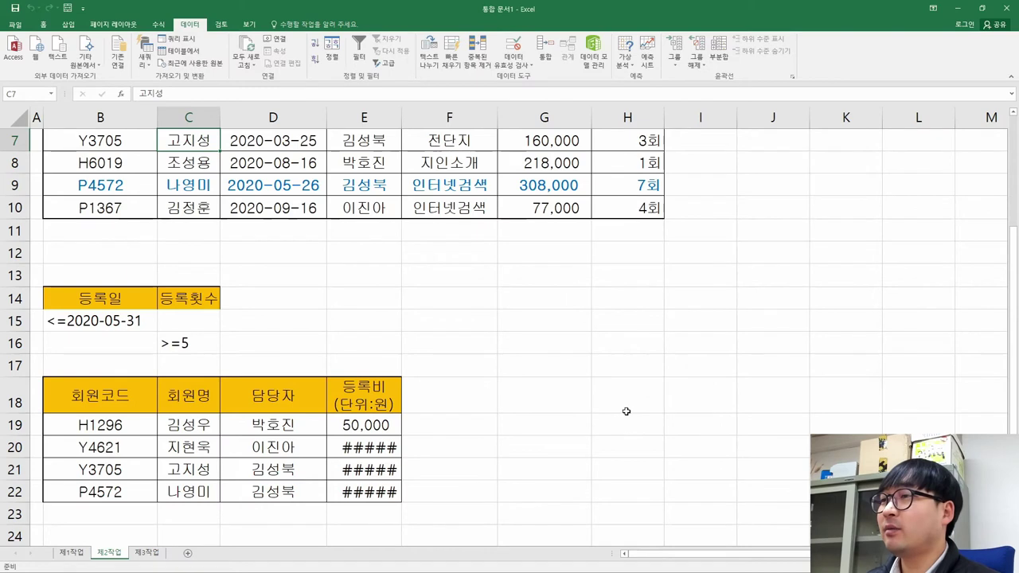
- Auto-fit column E so the registration fees in the extracted results are fully displayed
{"action": "left_click", "coordinate": [372, 450]}
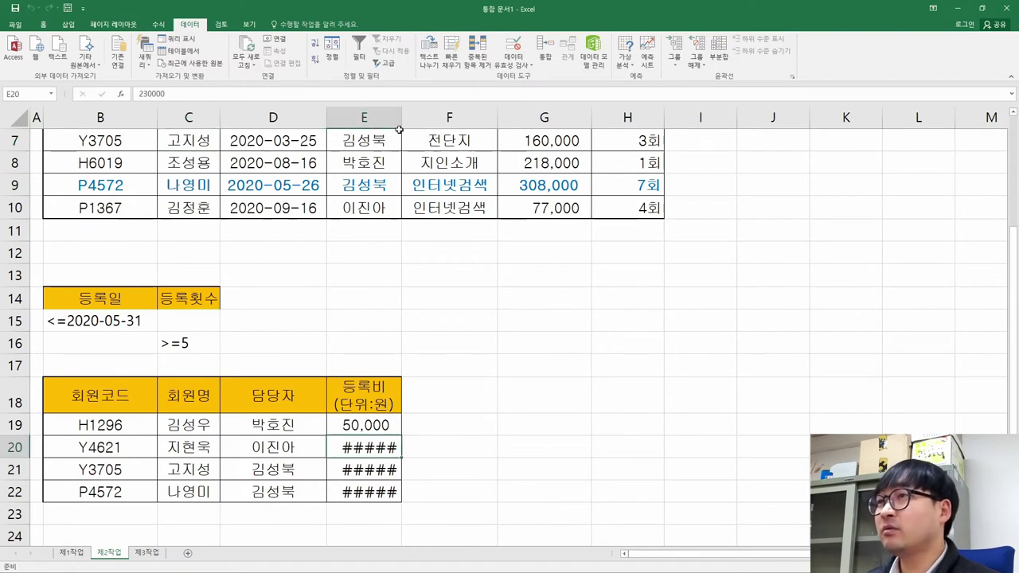
{"action": "double_click", "coordinate": [401, 118]}
{"action": "left_click_drag", "start_coordinate": [109, 420], "coordinate": [382, 494]}
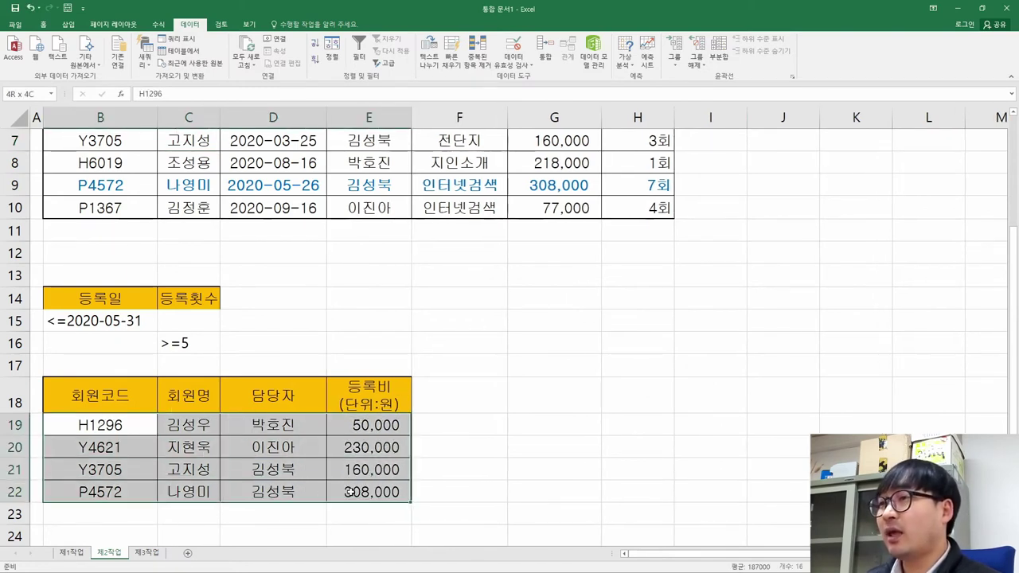
{"action": "left_click", "coordinate": [144, 453]}
- Switch to the GE01-09A.pdf exam sheet in Acrobat Reader and strike through the whole advanced filter item (1)
{"action": "key", "text": "alt+Tab"}
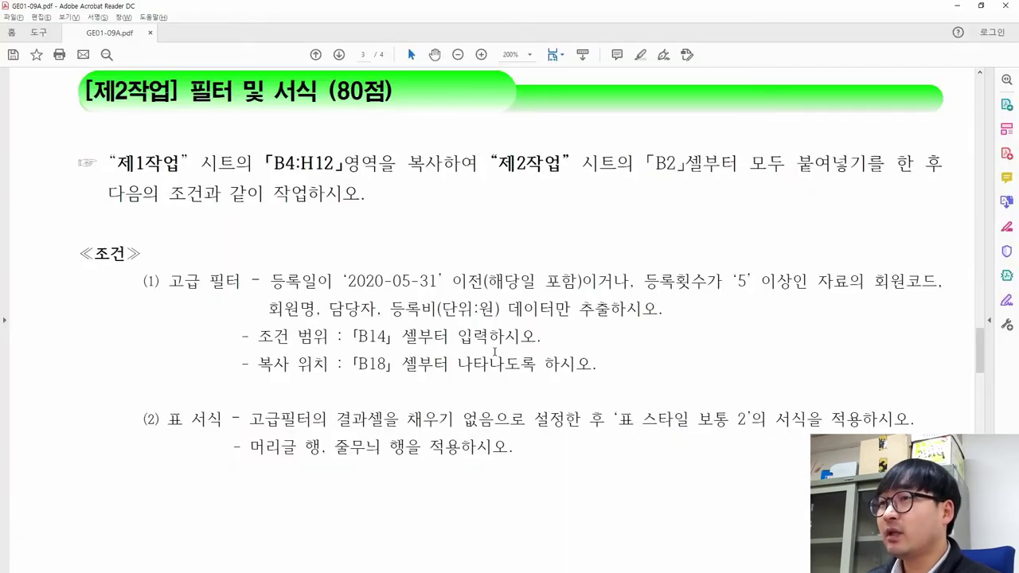
{"action": "left_click_drag", "start_coordinate": [613, 371], "coordinate": [158, 289]}
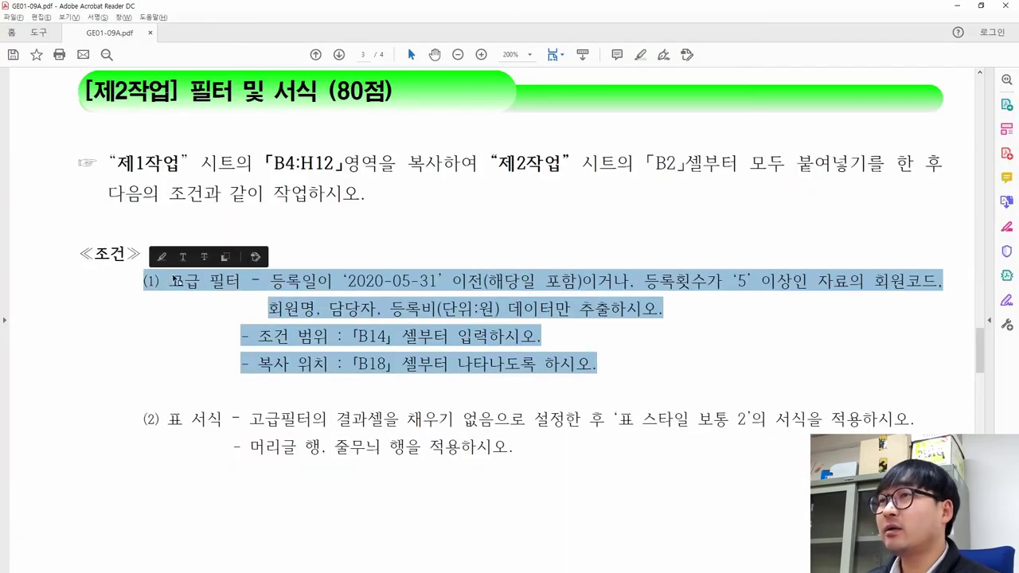
{"action": "left_click", "coordinate": [205, 257]}
{"action": "left_click", "coordinate": [386, 367]}
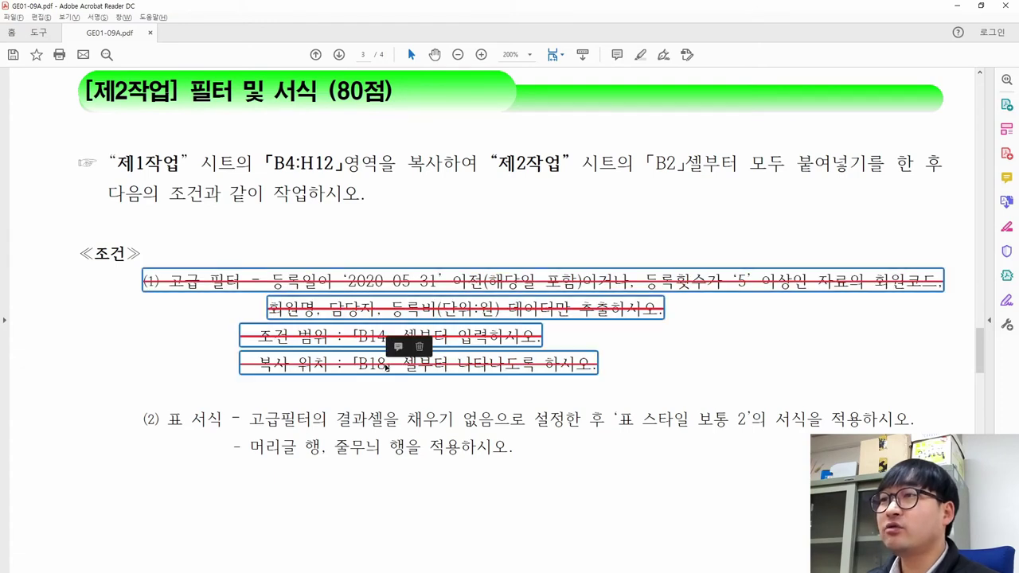
{"action": "left_click", "coordinate": [332, 387]}
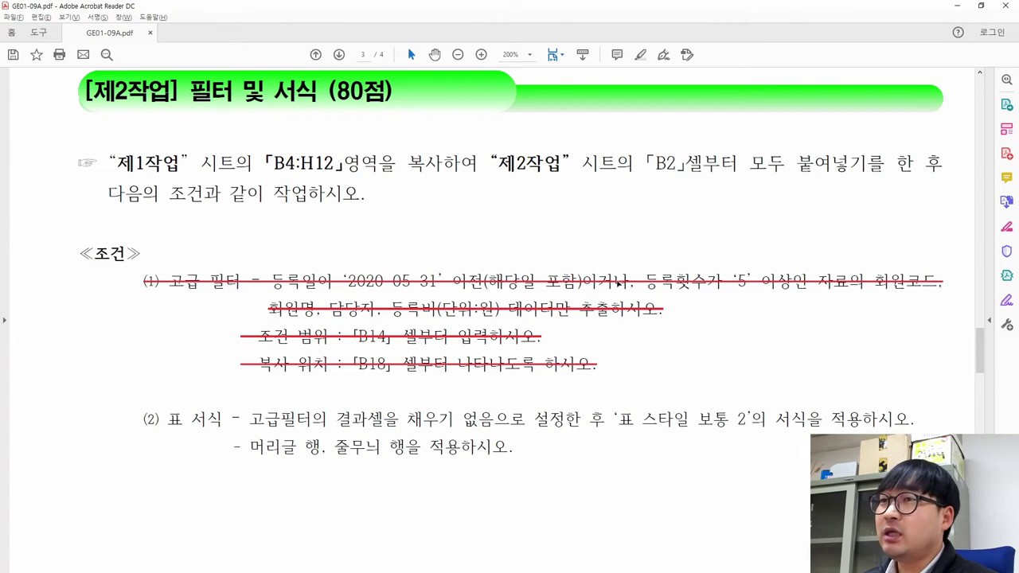
{"action": "mouse_move", "coordinate": [612, 290]}
{"action": "left_mouse_down"}
{"action": "mouse_move", "coordinate": [581, 290]}
{"action": "mouse_move", "coordinate": [621, 292]}
{"action": "left_mouse_up"}
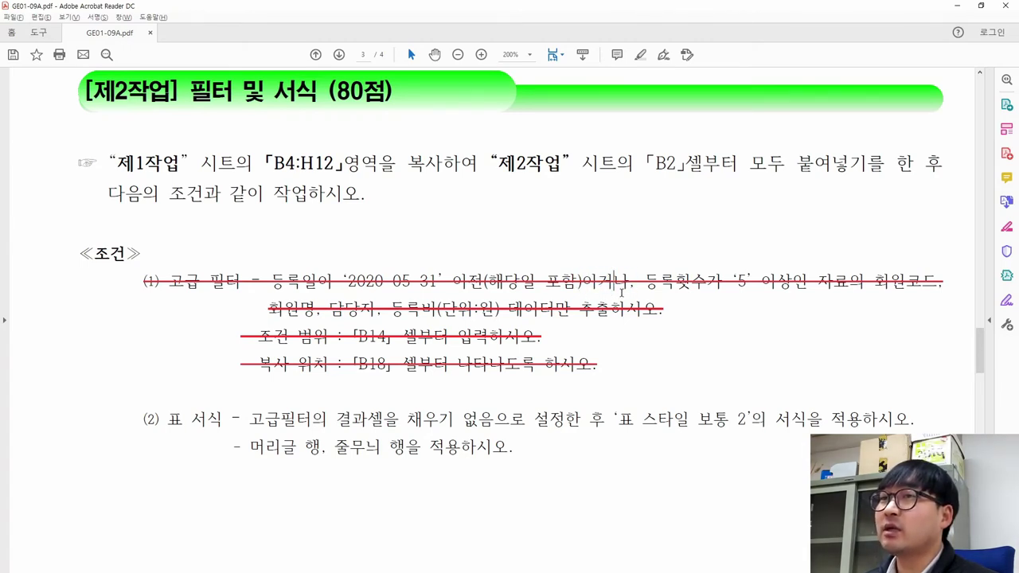
{"action": "mouse_move", "coordinate": [784, 292]}
{"action": "left_mouse_down"}
{"action": "mouse_move", "coordinate": [768, 287]}
{"action": "mouse_move", "coordinate": [788, 287]}
{"action": "left_mouse_up"}
{"action": "mouse_move", "coordinate": [482, 282]}
{"action": "left_mouse_down"}
{"action": "mouse_move", "coordinate": [470, 292]}
{"action": "mouse_move", "coordinate": [477, 288]}
{"action": "left_mouse_up"}
{"action": "left_click", "coordinate": [800, 280]}
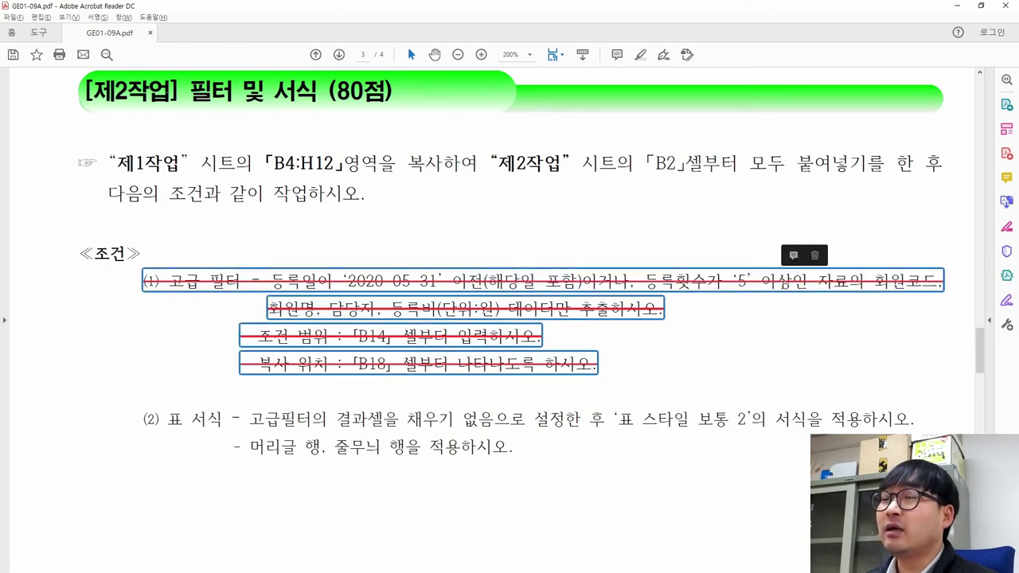
{"action": "left_click", "coordinate": [759, 300]}
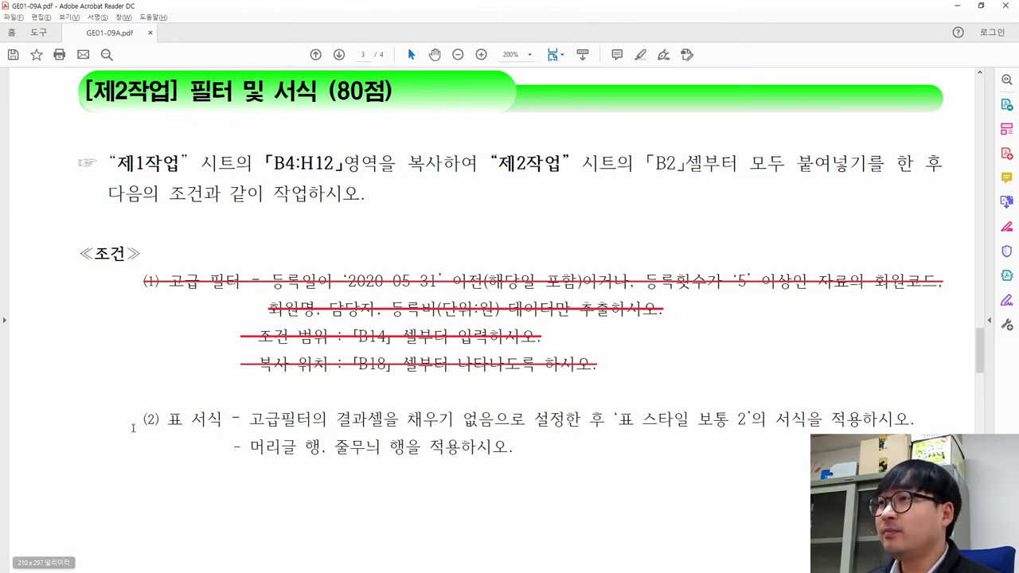
- Return to the Excel workbook and set the filter result cells B18:E22 to No Fill
{"action": "left_click_drag", "start_coordinate": [167, 419], "coordinate": [534, 424]}
{"action": "key", "text": "alt+Tab"}
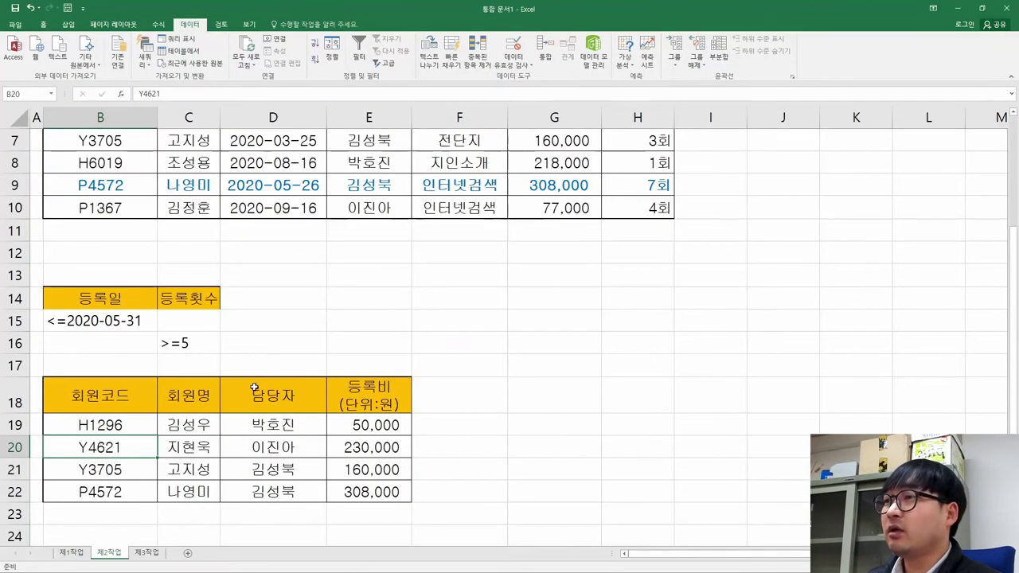
{"action": "left_click_drag", "start_coordinate": [100, 395], "coordinate": [353, 500]}
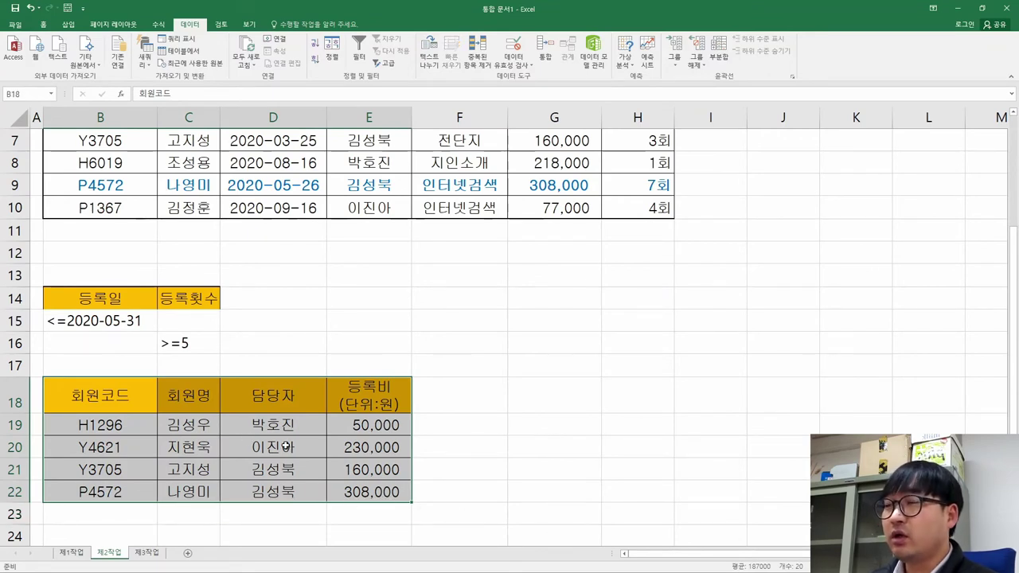
{"action": "left_click", "coordinate": [43, 27]}
{"action": "key", "text": "ctrl+q"}
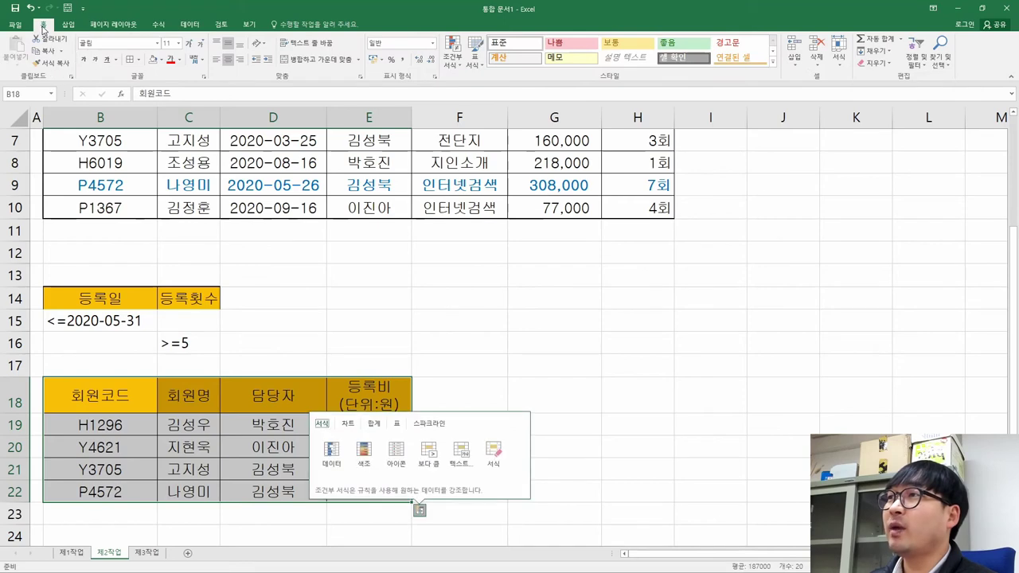
{"action": "left_click", "coordinate": [160, 60]}
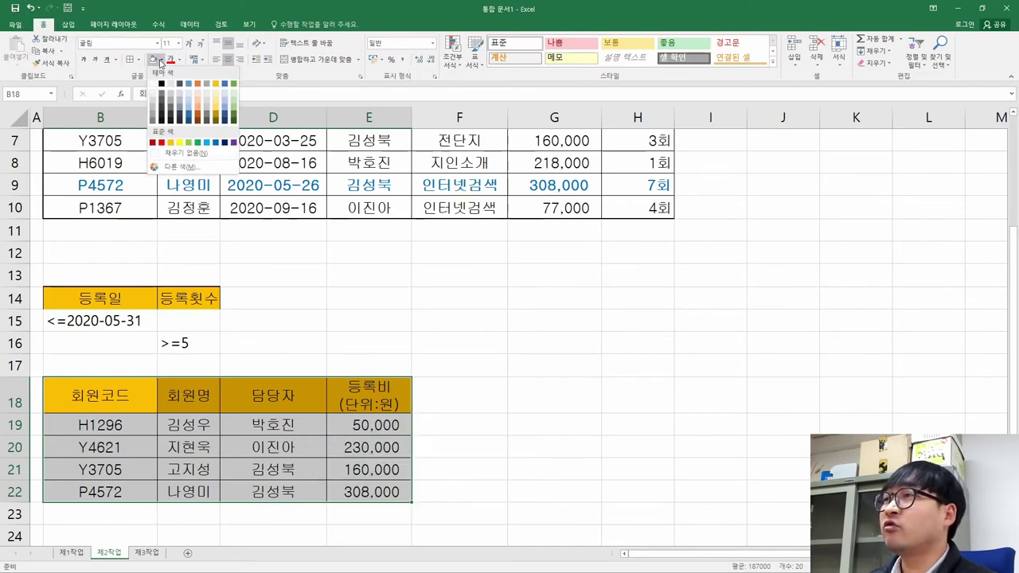
{"action": "left_click", "coordinate": [182, 155]}
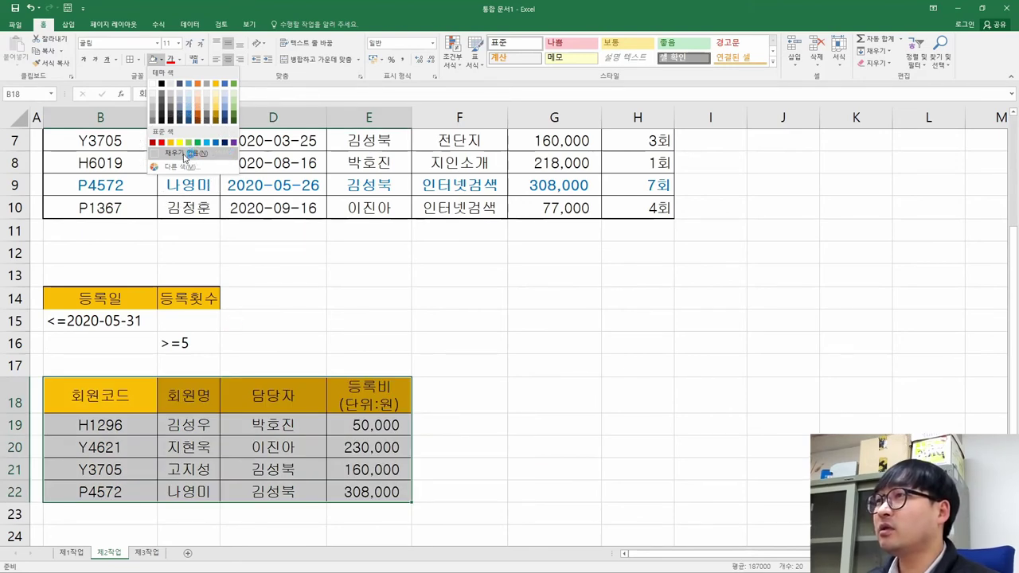
{"action": "key", "text": "alt+Tab"}
{"action": "key", "text": "alt+Tab"}
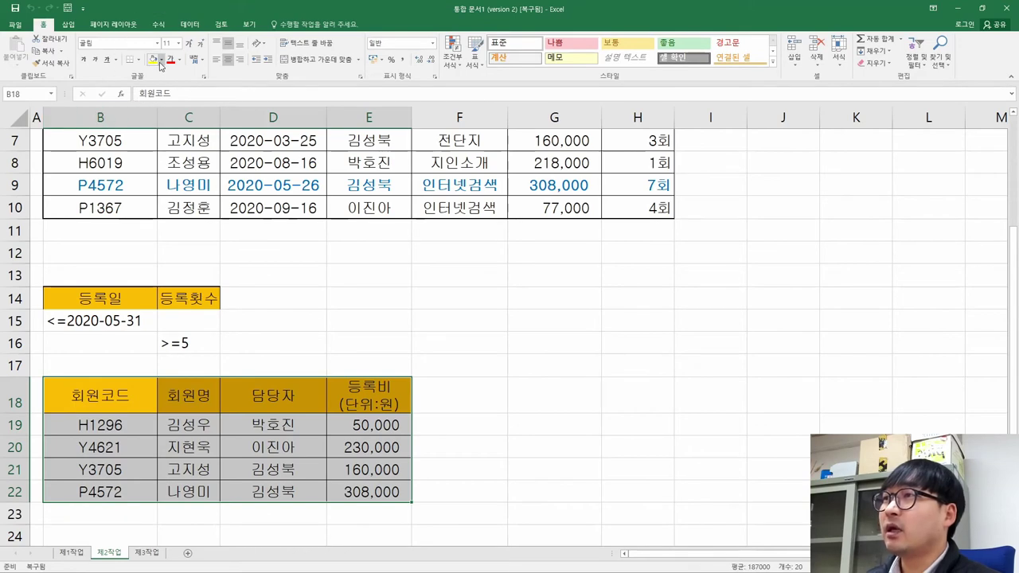
{"action": "left_click", "coordinate": [162, 61]}
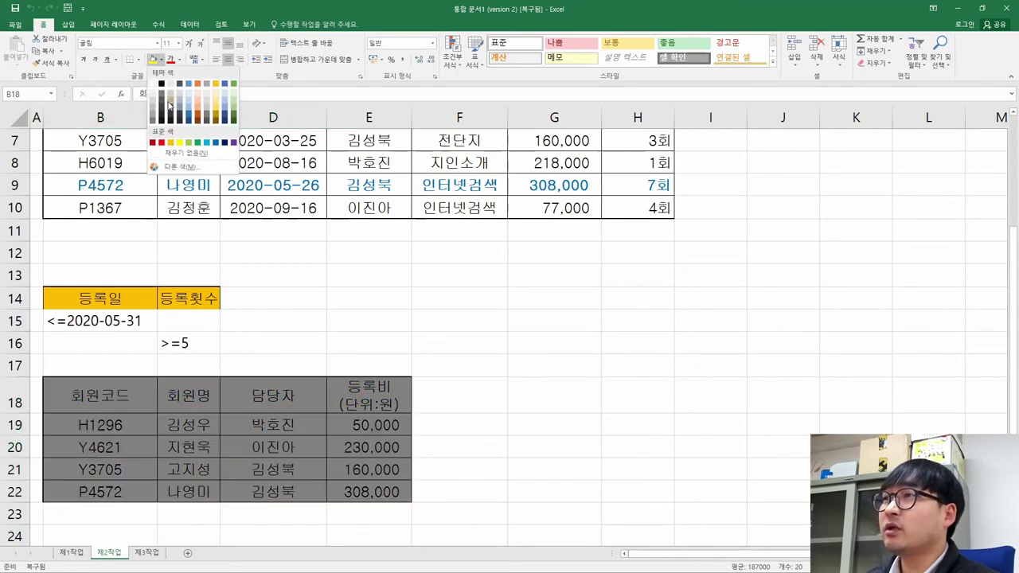
{"action": "left_click", "coordinate": [183, 154]}
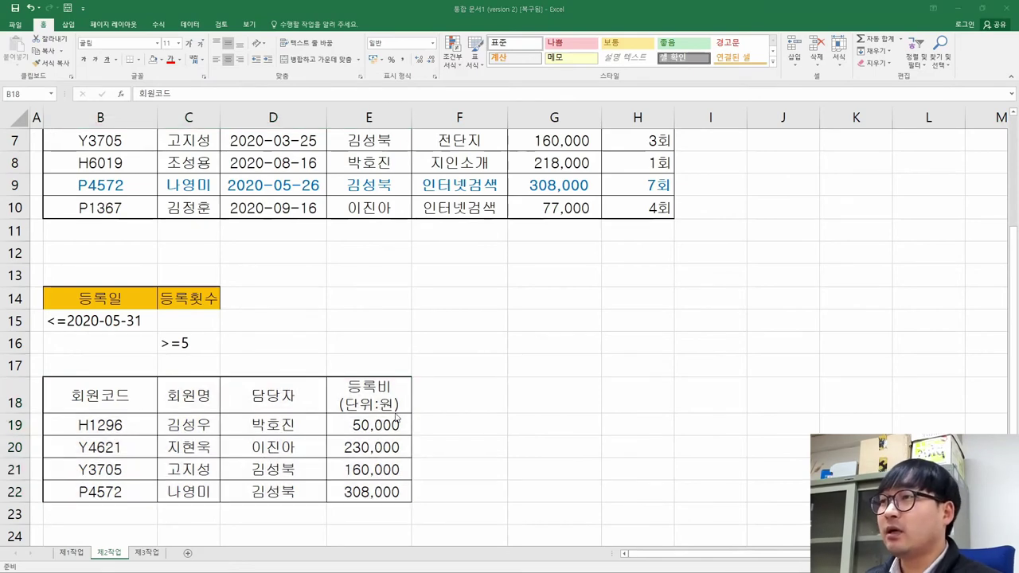
- Switch to the exam PDF and strike through the no-fill part of table format item (2)
{"action": "key", "text": "alt+Tab"}
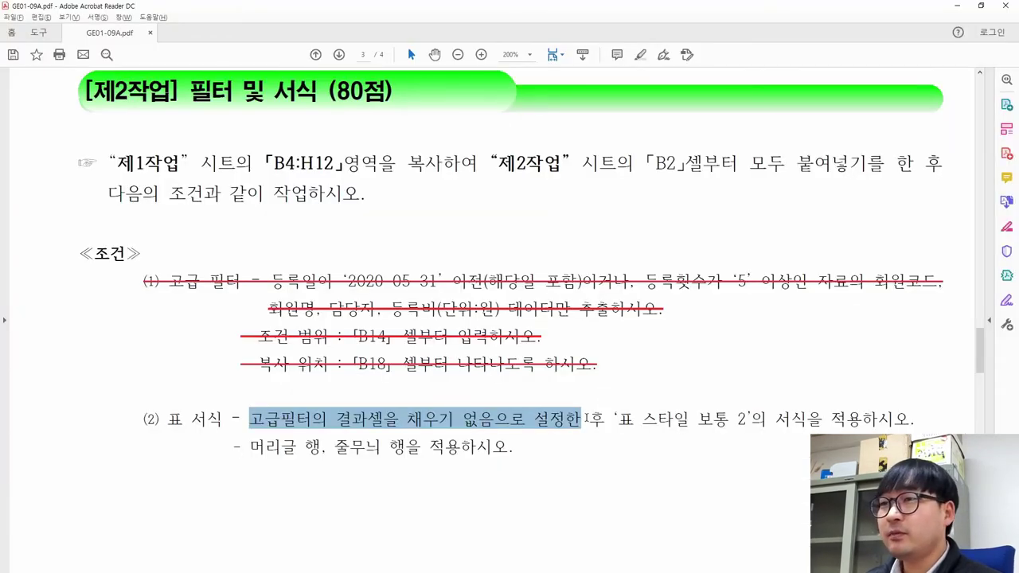
{"action": "left_click_drag", "start_coordinate": [605, 420], "coordinate": [144, 420]}
{"action": "left_click", "coordinate": [187, 441]}
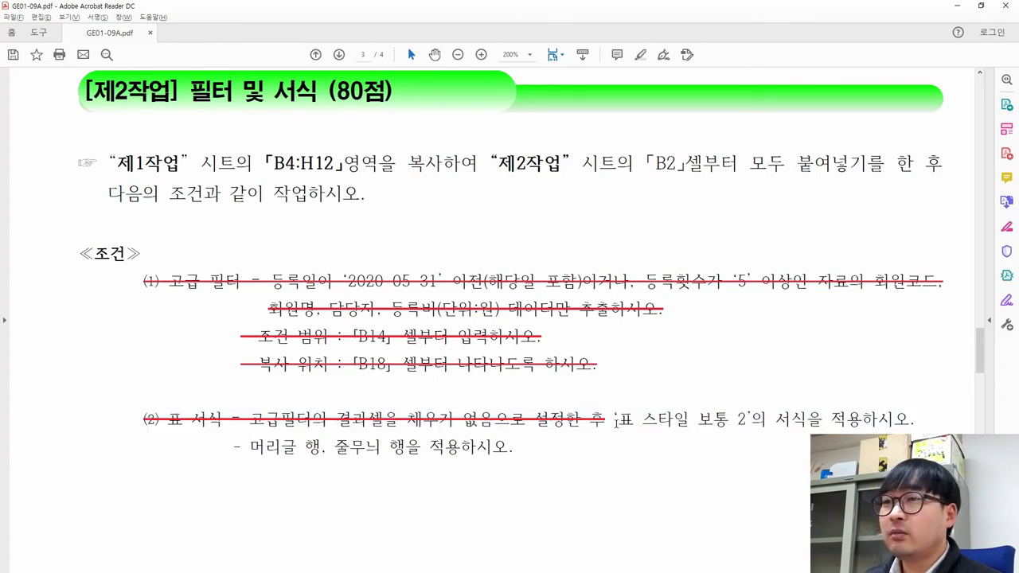
- Switch to the Excel workbook and format the filter results B18:E22 as a table with headers, using the style '표 스타일 보통 2'
{"action": "left_click_drag", "start_coordinate": [611, 420], "coordinate": [908, 419]}
{"action": "key", "text": "alt+Tab"}
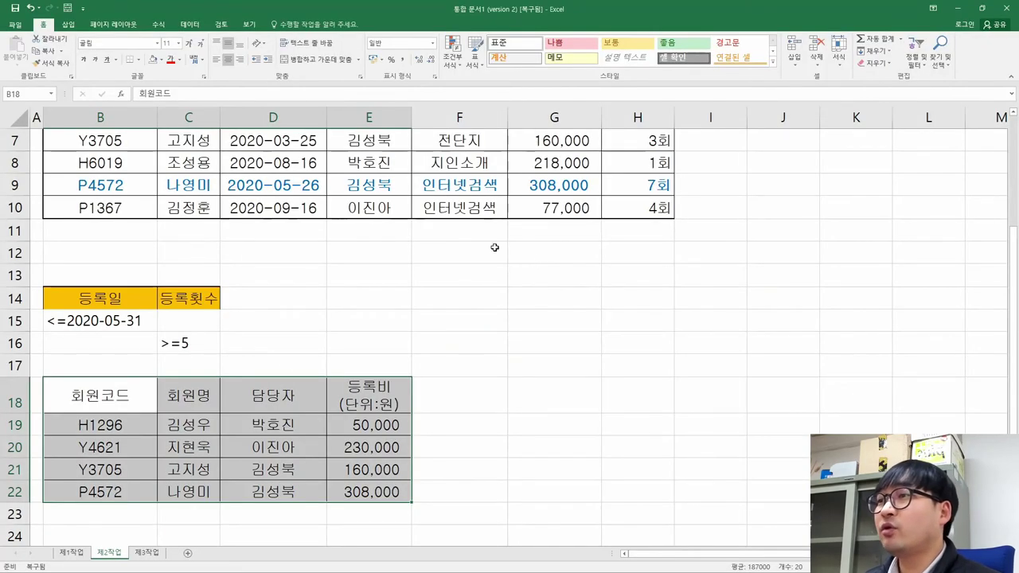
{"action": "left_click", "coordinate": [476, 67]}
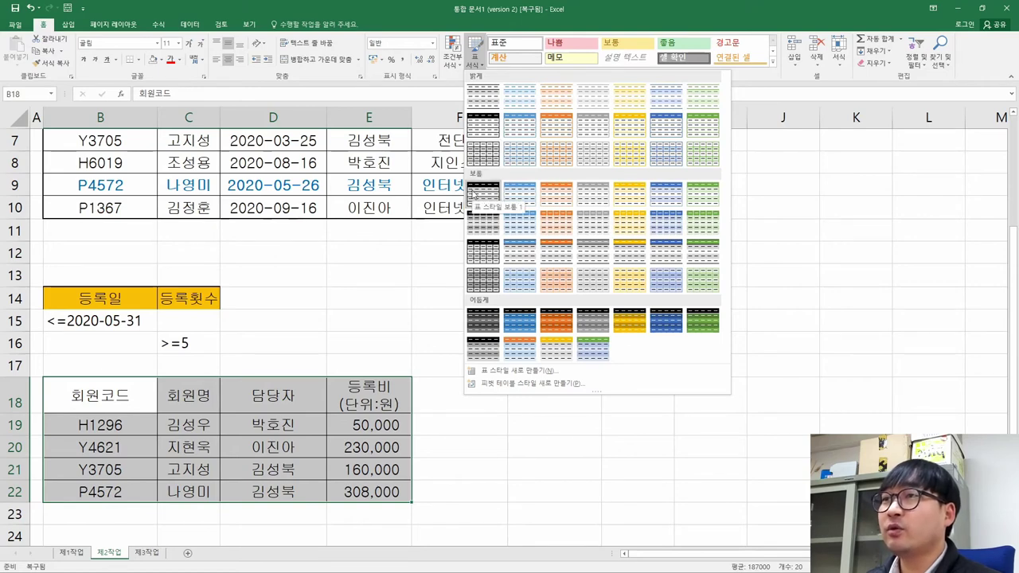
{"action": "key", "text": "alt+Tab"}
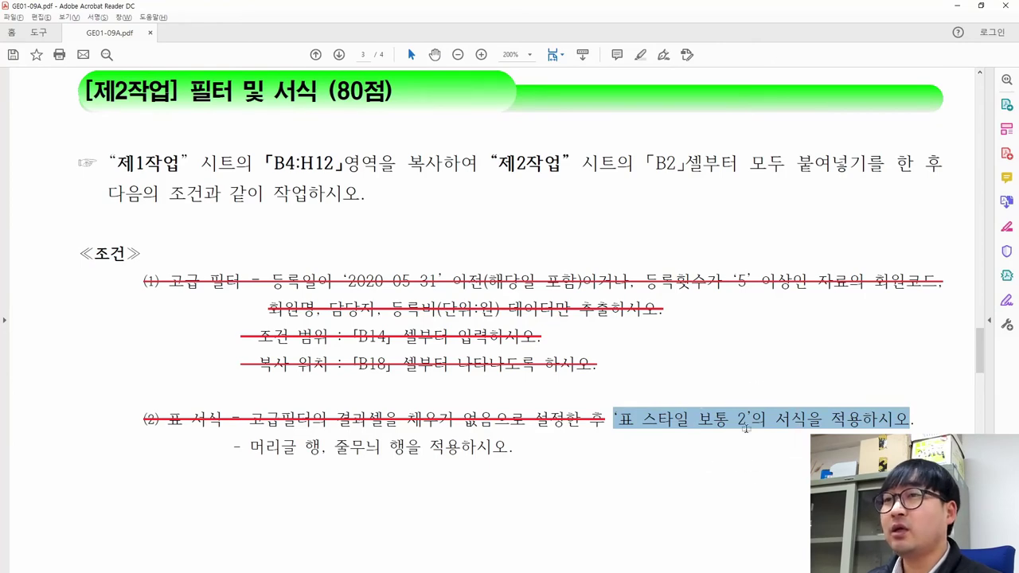
{"action": "key", "text": "alt+Tab"}
{"action": "left_click", "coordinate": [474, 52]}
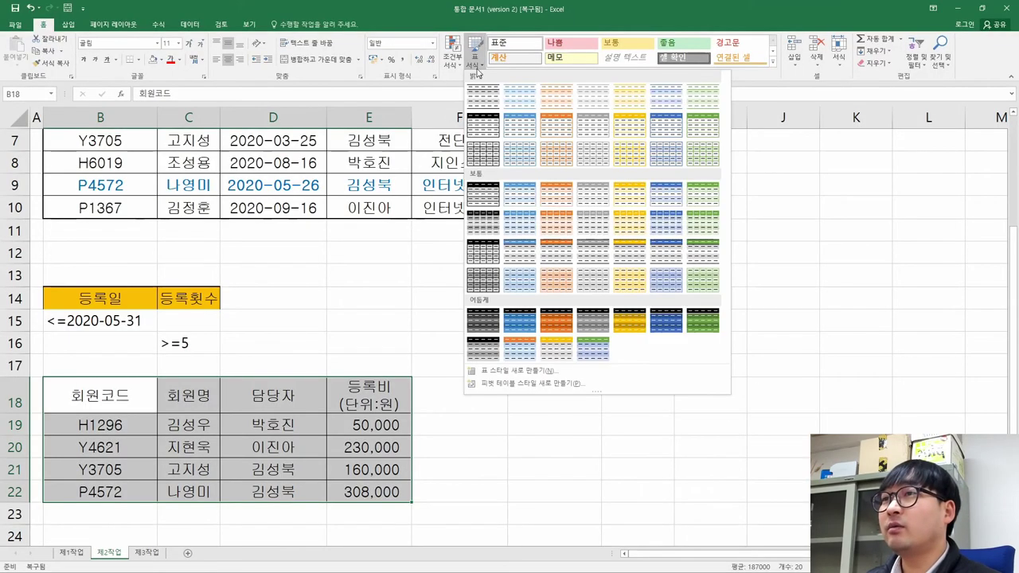
{"action": "left_click", "coordinate": [520, 194]}
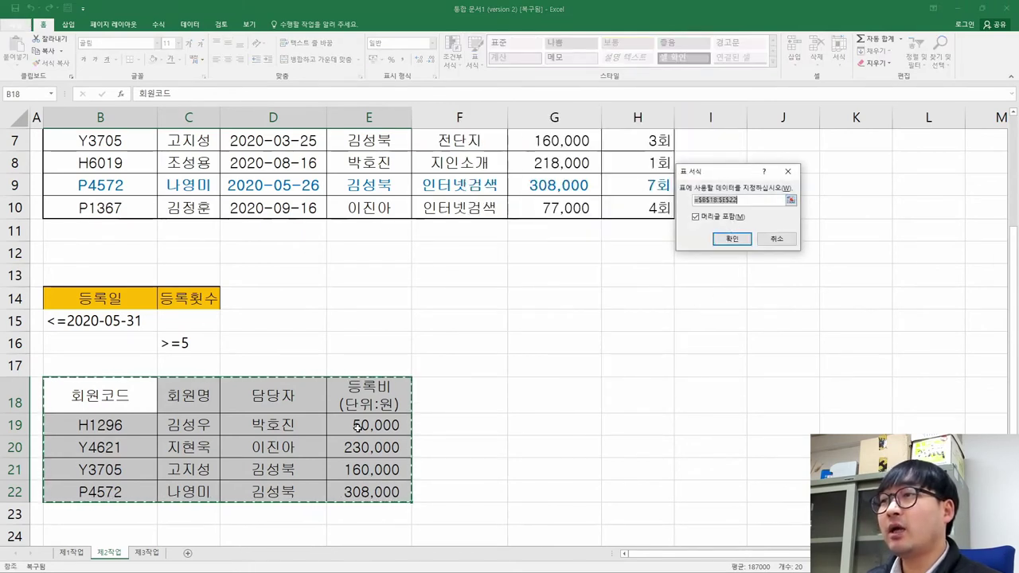
{"action": "left_click", "coordinate": [732, 238]}
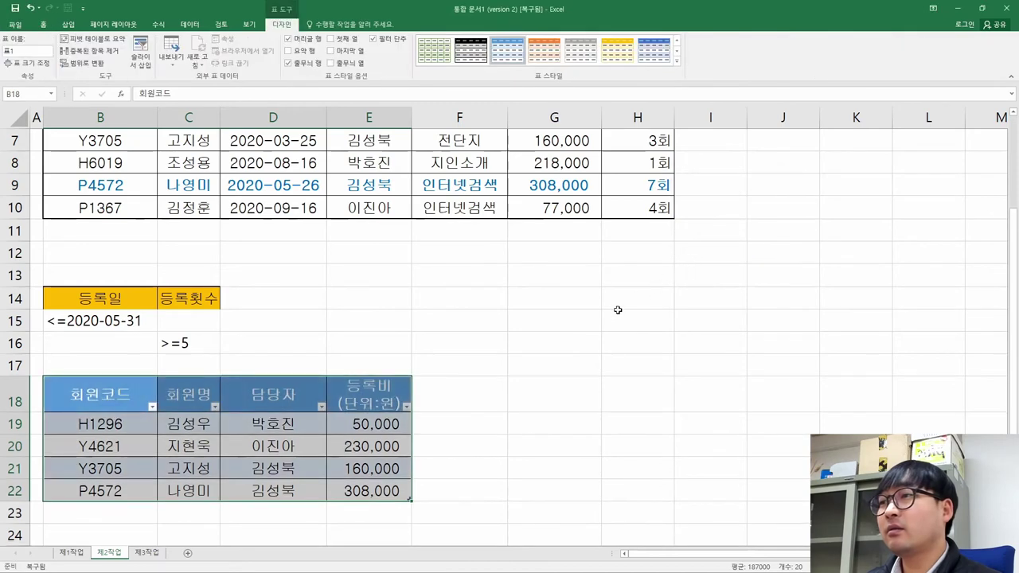
- Switch to the exam PDF, strike through the '표 스타일 보통 2' requirement and select the header row and banded rows line below it
{"action": "key", "text": "alt+Tab"}
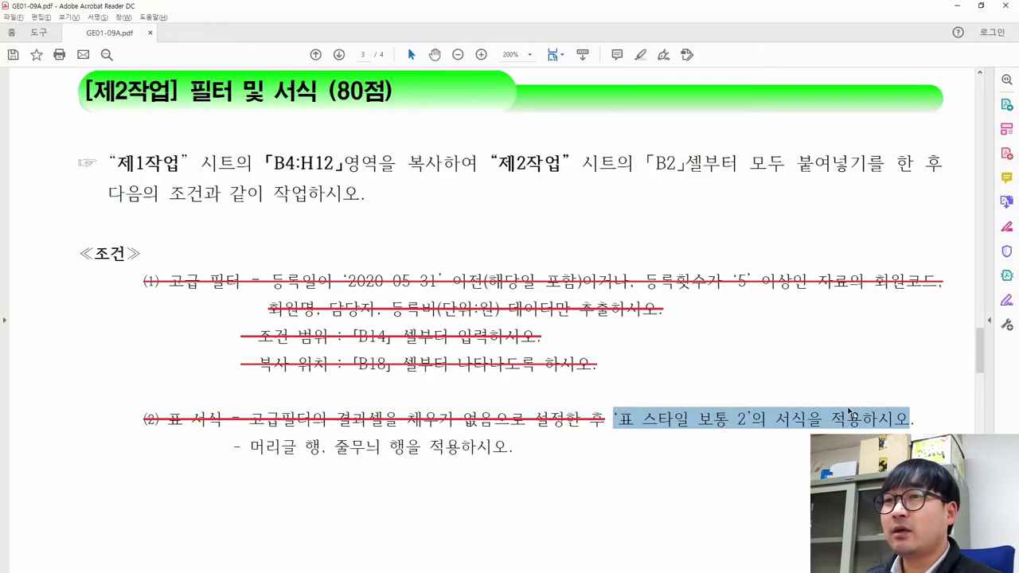
{"action": "left_click", "coordinate": [844, 444]}
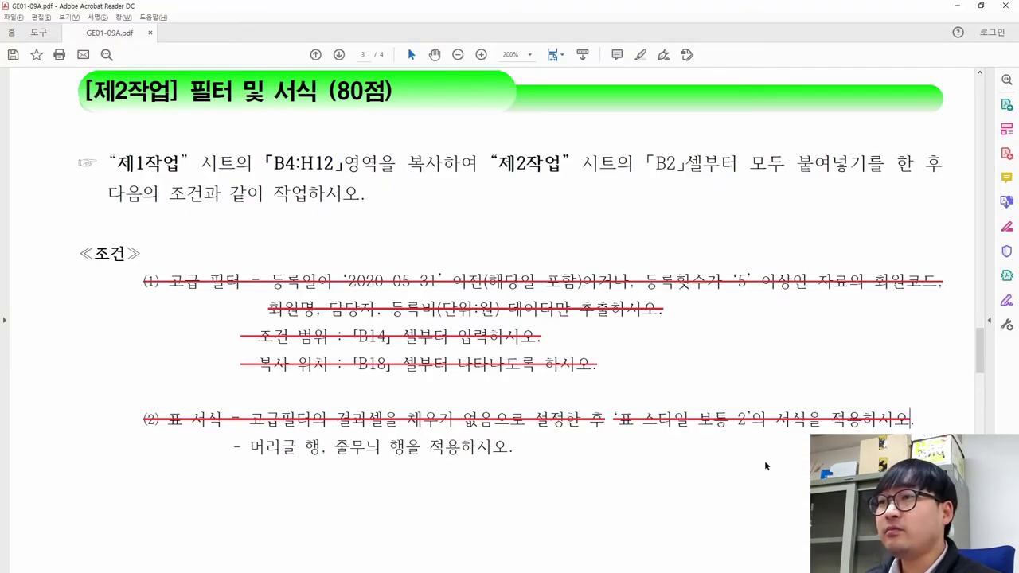
{"action": "left_click_drag", "start_coordinate": [241, 447], "coordinate": [513, 468]}
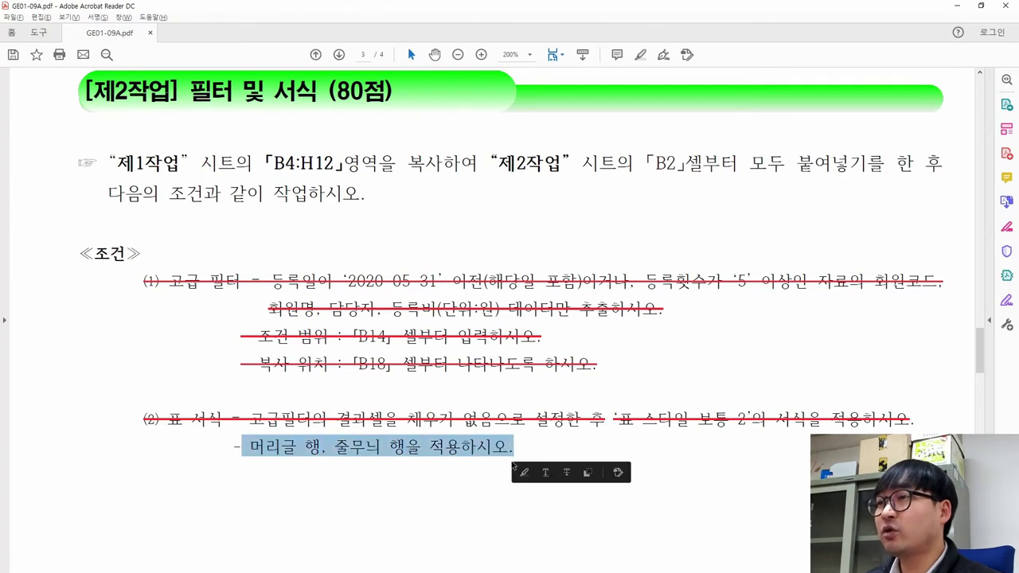
- Return to the Excel workbook and check the header row and banded rows options and formatting of the result table
{"action": "key", "text": "alt+Tab"}
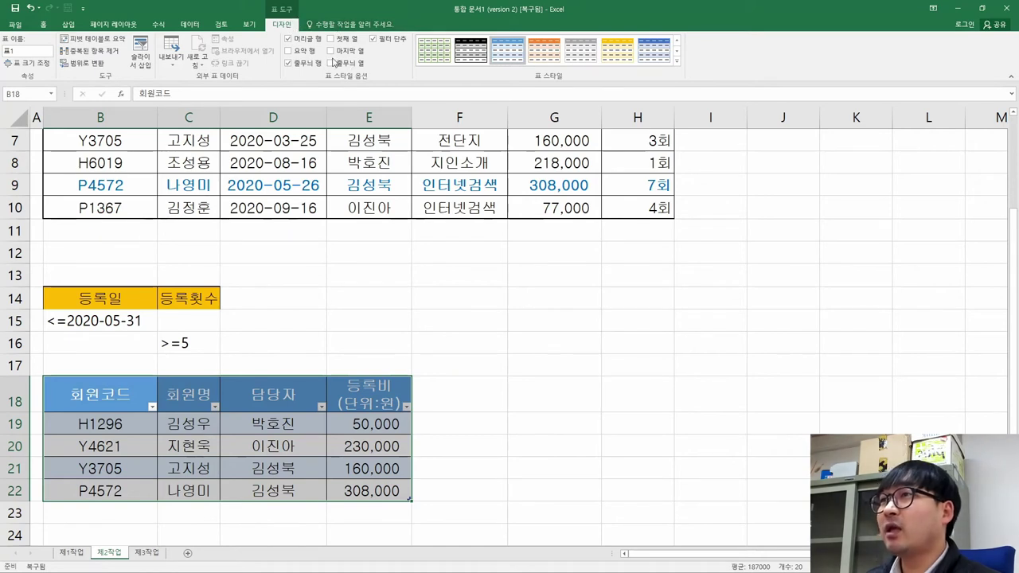
{"action": "key", "text": "ctrl+q"}
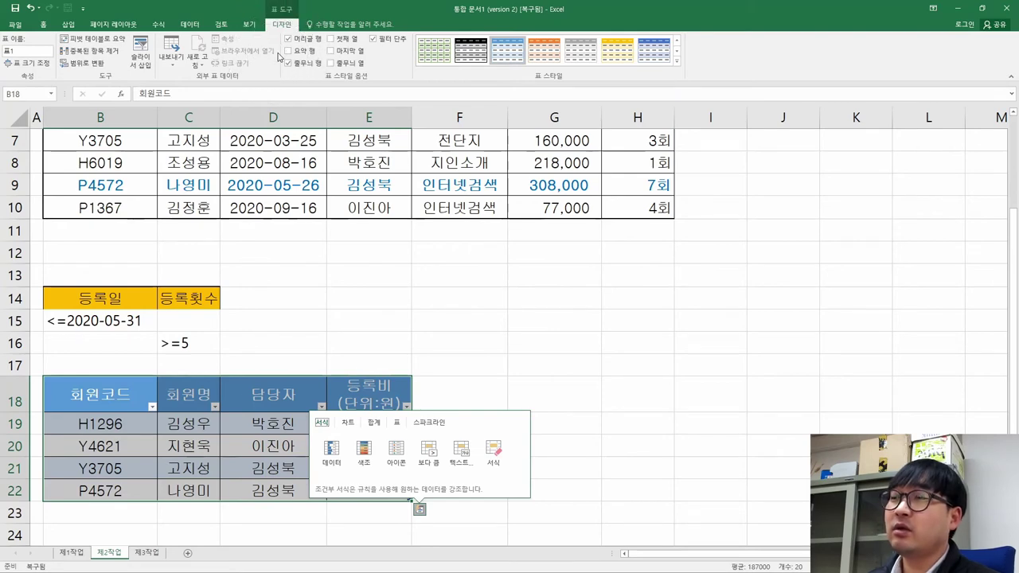
{"action": "left_click", "coordinate": [134, 403]}
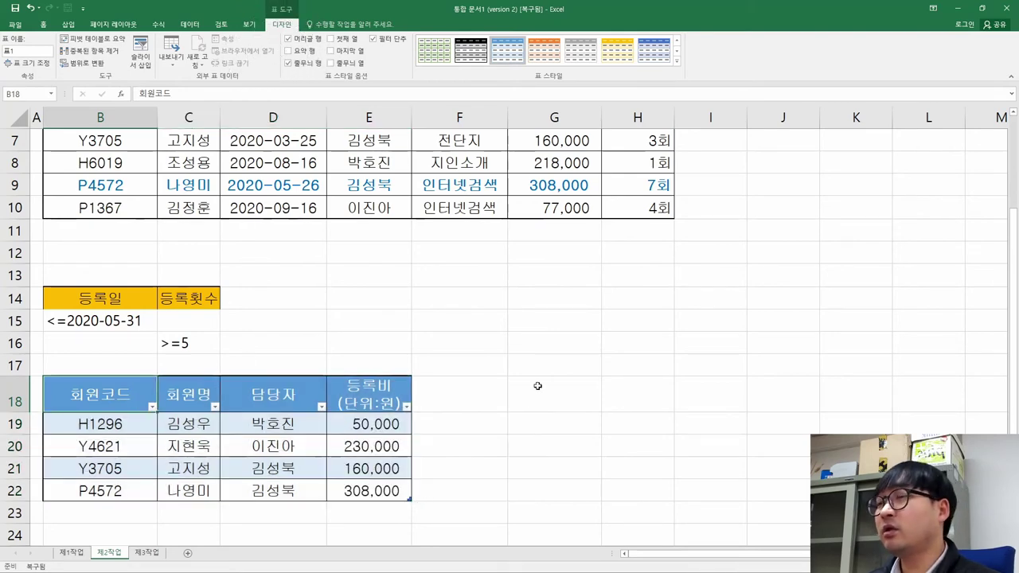
{"action": "scroll", "coordinate": [435, 332], "scroll_direction": "up", "scroll_amount": 1}
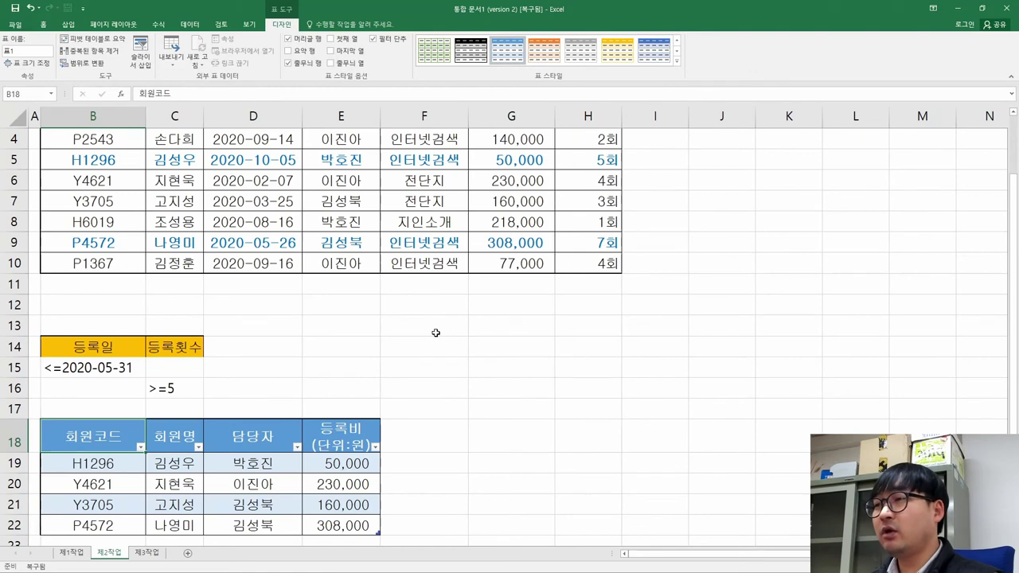
{"action": "key", "text": "ctrl+Home"}
- Switch to the exam PDF and strike through the header row and banded rows requirement of item (2)
{"action": "key", "text": "alt+Tab"}
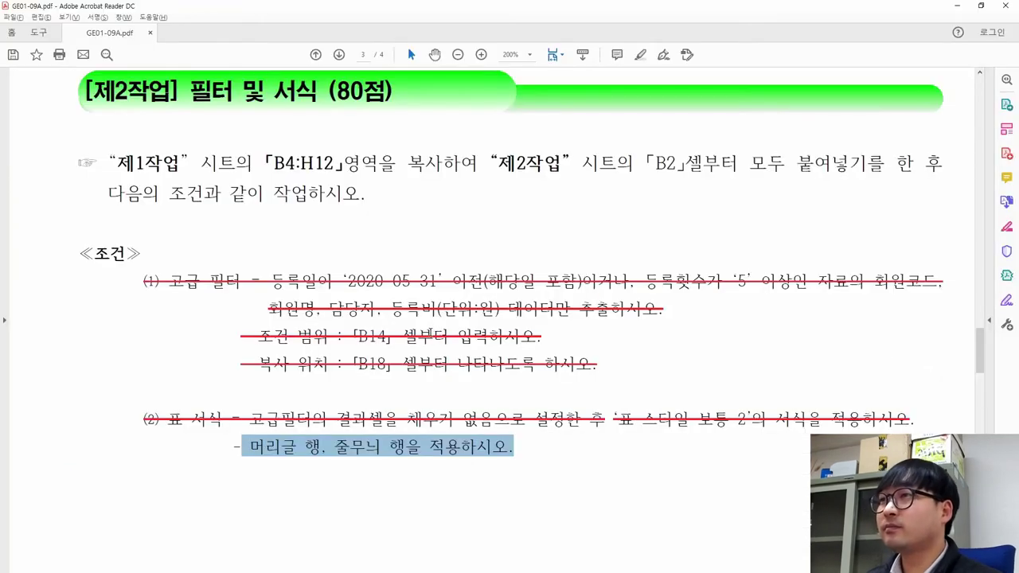
{"action": "right_click", "coordinate": [448, 442]}
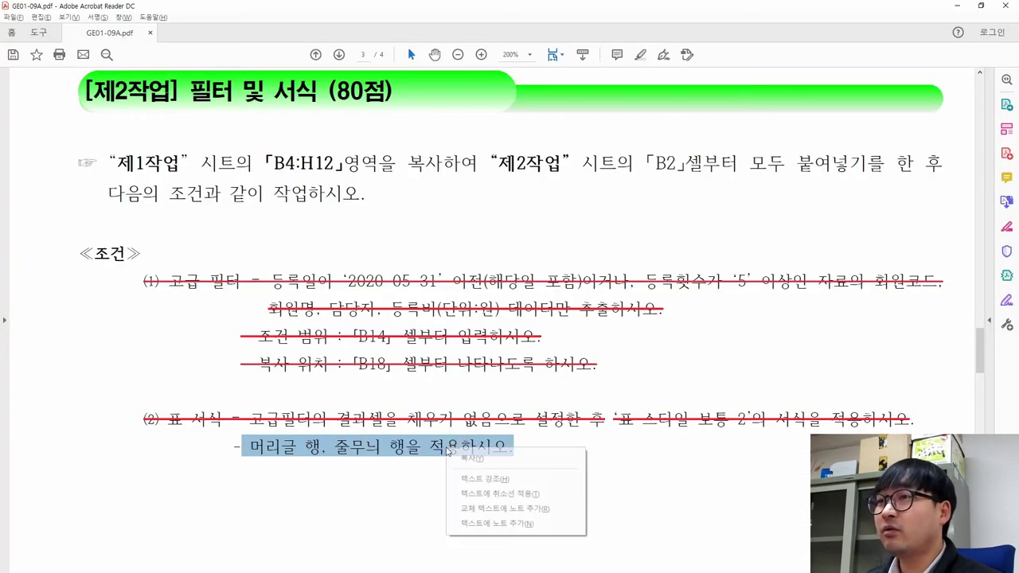
{"action": "left_click", "coordinate": [502, 490]}
{"action": "left_click", "coordinate": [514, 450]}
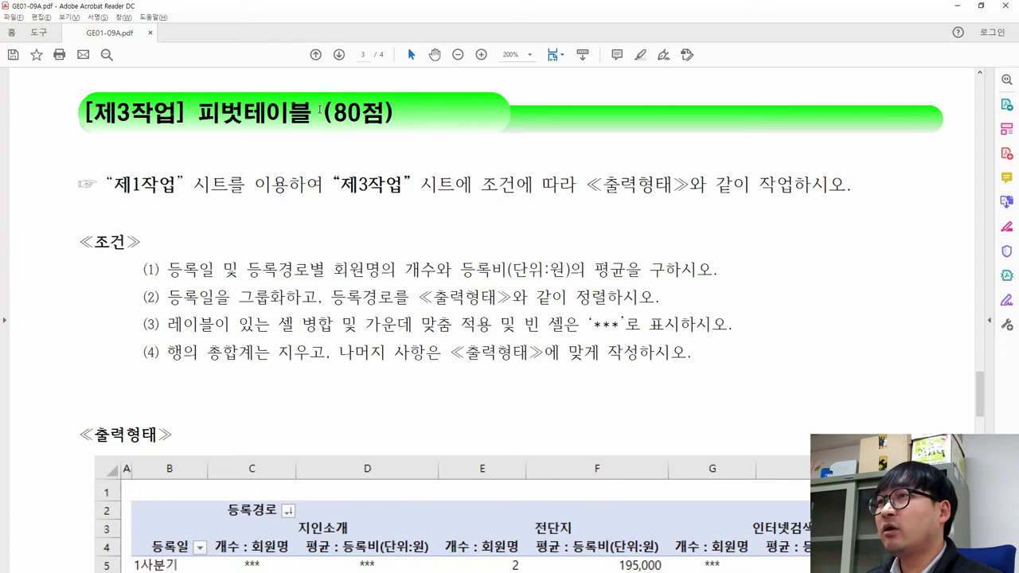
- Review the heading and the opening instruction of the [제3작업] pivot table task in the exam PDF
{"action": "left_click_drag", "start_coordinate": [333, 113], "coordinate": [387, 126]}
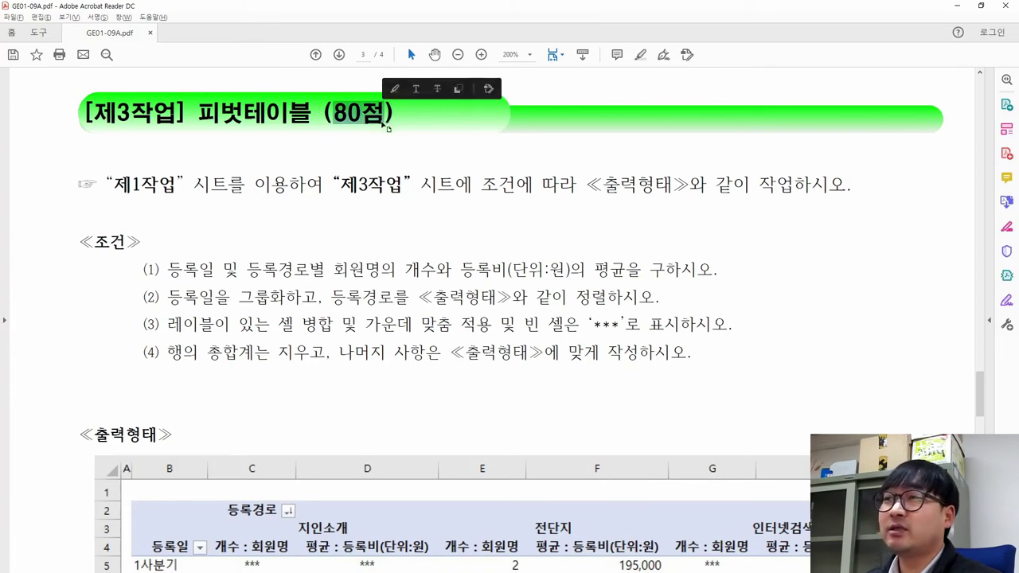
{"action": "left_click", "coordinate": [254, 184]}
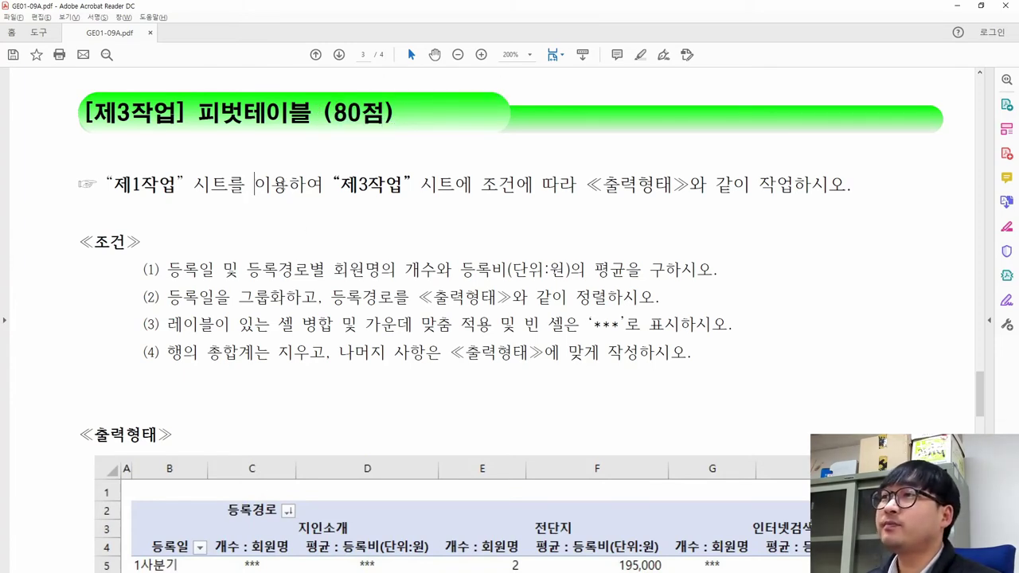
{"action": "left_click_drag", "start_coordinate": [109, 187], "coordinate": [821, 201]}
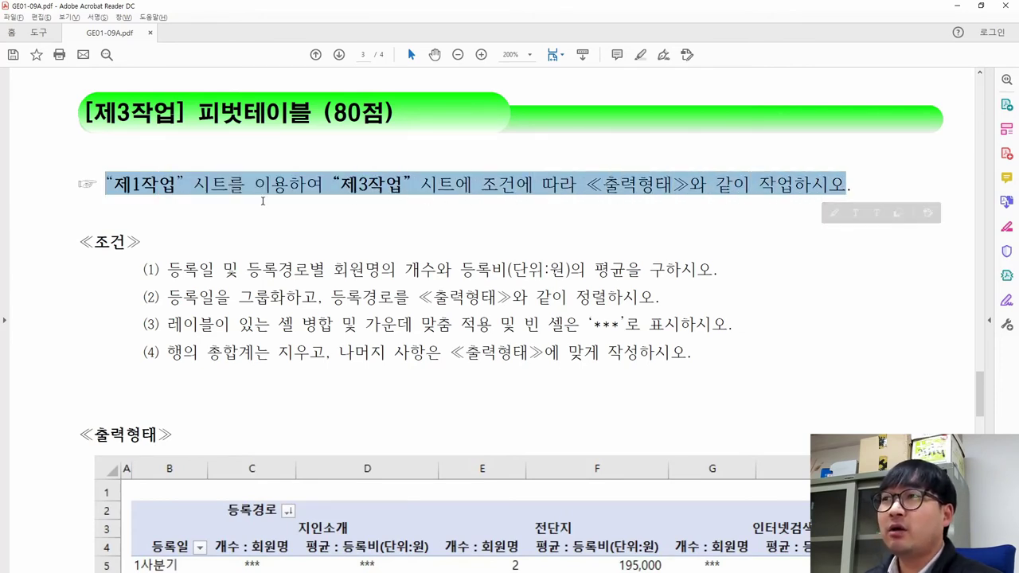
- Switch to the Excel workbook and start a pivot table from the range B4:H12 of the 제1작업 sheet
{"action": "key", "text": "alt+Tab"}
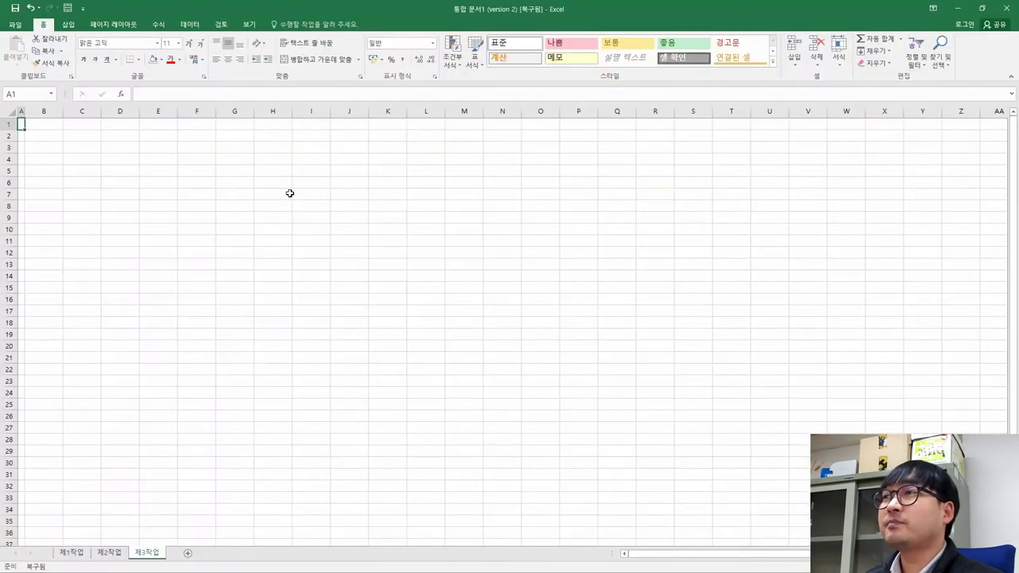
{"action": "left_click", "coordinate": [72, 552]}
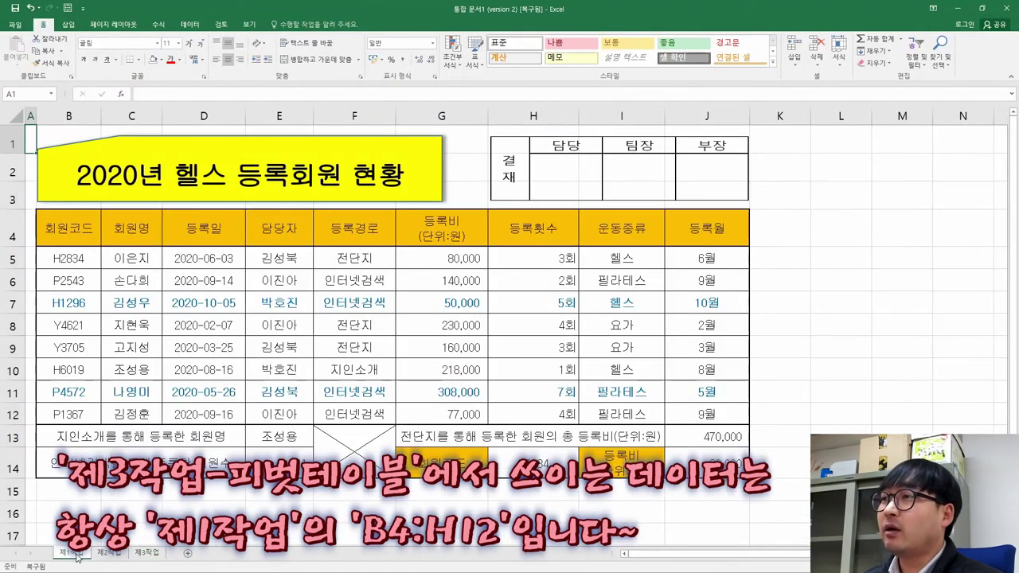
{"action": "left_click_drag", "start_coordinate": [52, 231], "coordinate": [535, 414]}
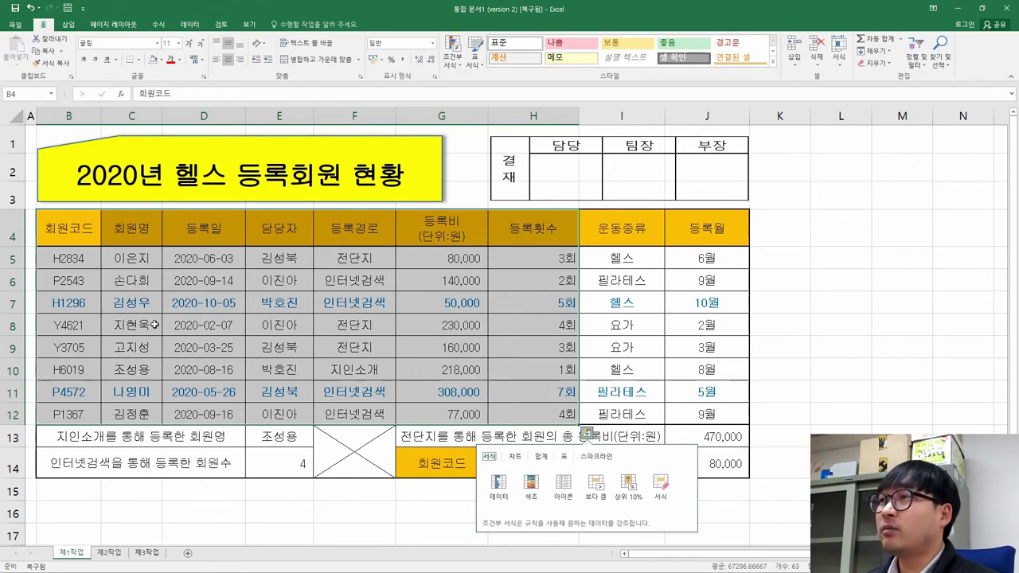
{"action": "left_click", "coordinate": [67, 24]}
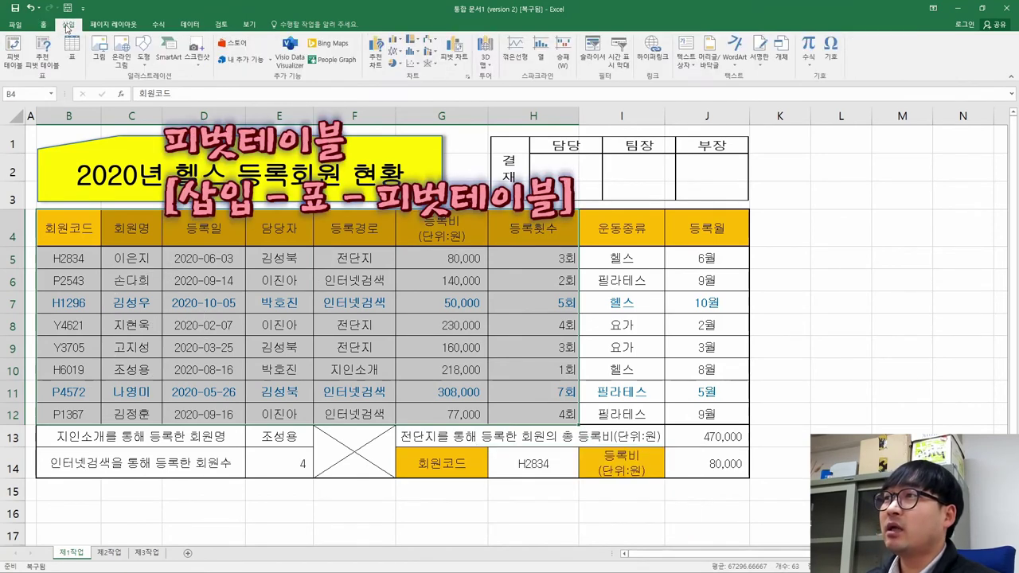
{"action": "left_click", "coordinate": [12, 66]}
{"action": "left_click", "coordinate": [12, 65]}
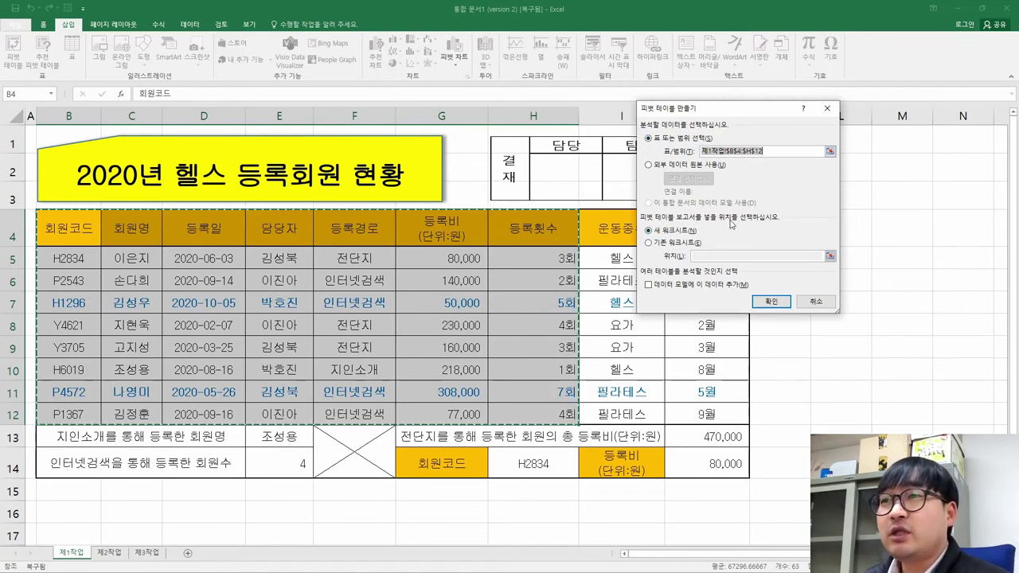
- Choose an existing worksheet as the pivot table's destination and point its location to the 제3작업 sheet
{"action": "left_click", "coordinate": [667, 245]}
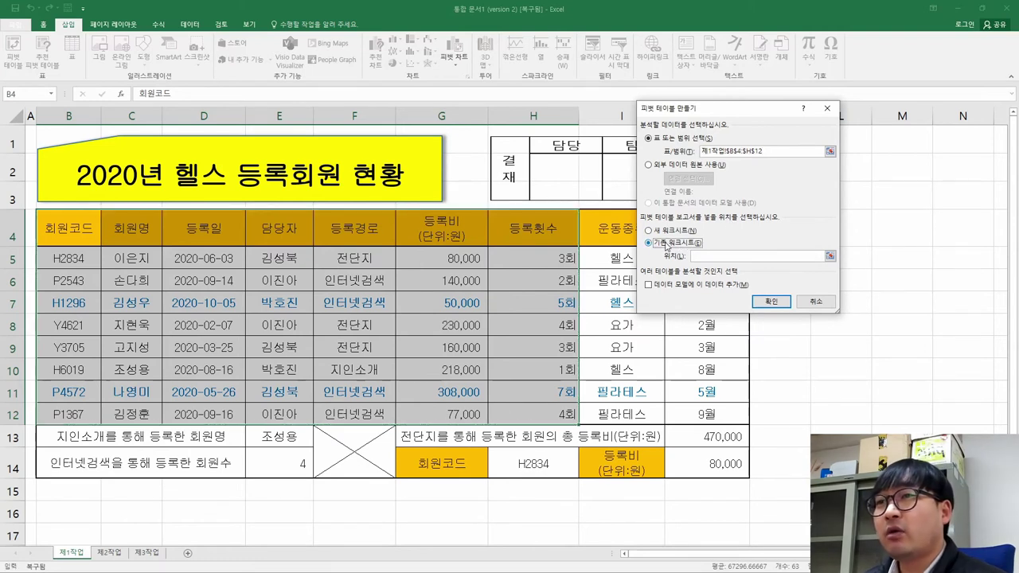
{"action": "left_click", "coordinate": [707, 255]}
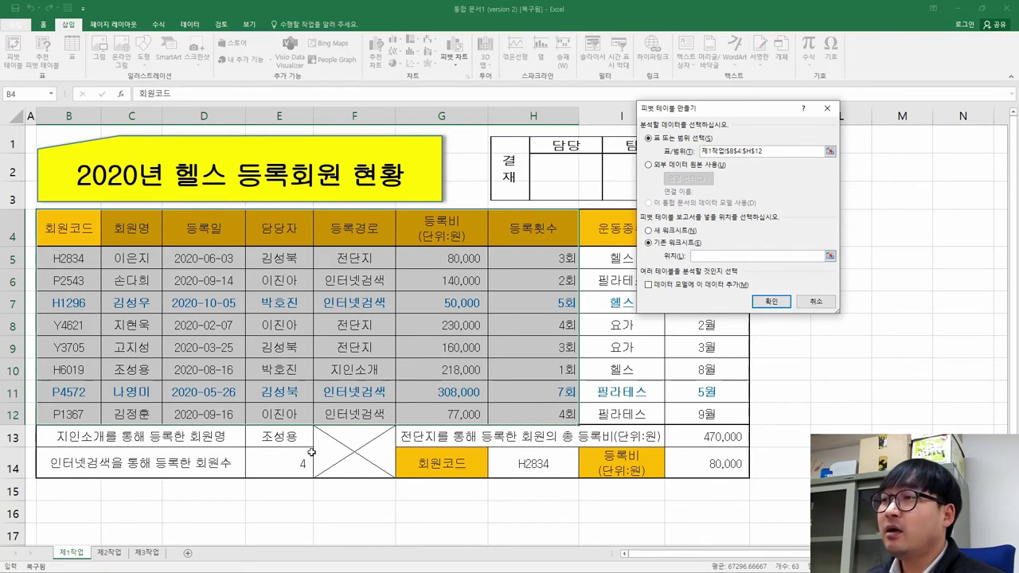
{"action": "left_click", "coordinate": [146, 554]}
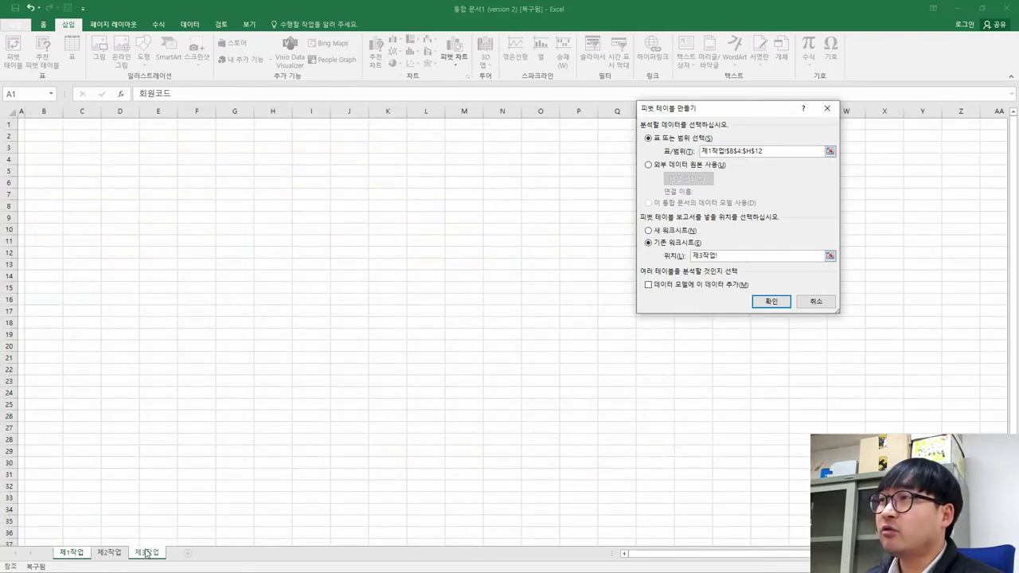
{"action": "left_click", "coordinate": [92, 136]}
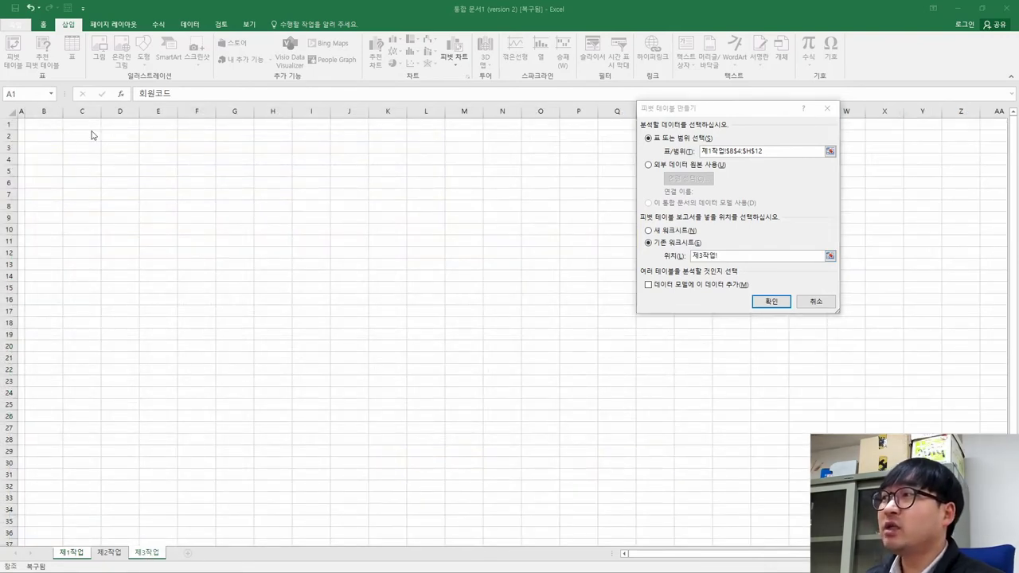
- Check the pivot table's starting cell in the exam PDF's output form, and set the report location to cell B2 of 제3작업 in Excel
{"action": "key", "text": "alt+Tab"}
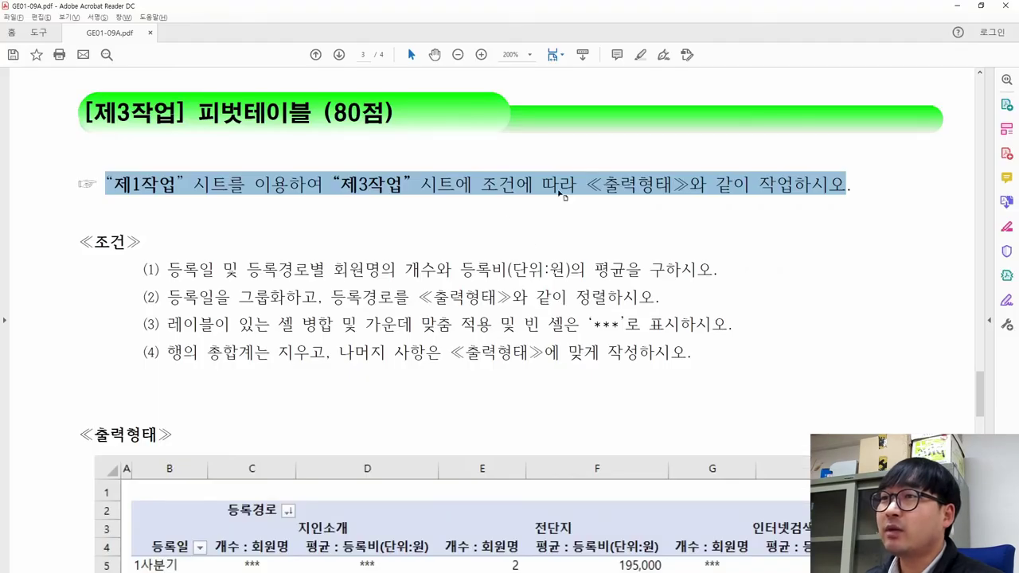
{"action": "mouse_move", "coordinate": [535, 184]}
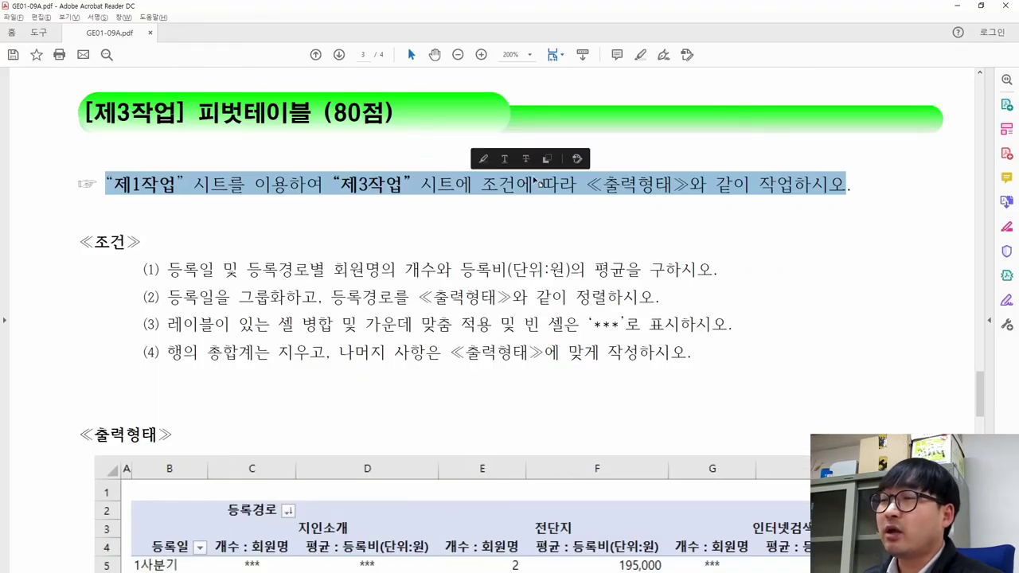
{"action": "scroll", "coordinate": [371, 330], "scroll_direction": "down", "scroll_amount": 4}
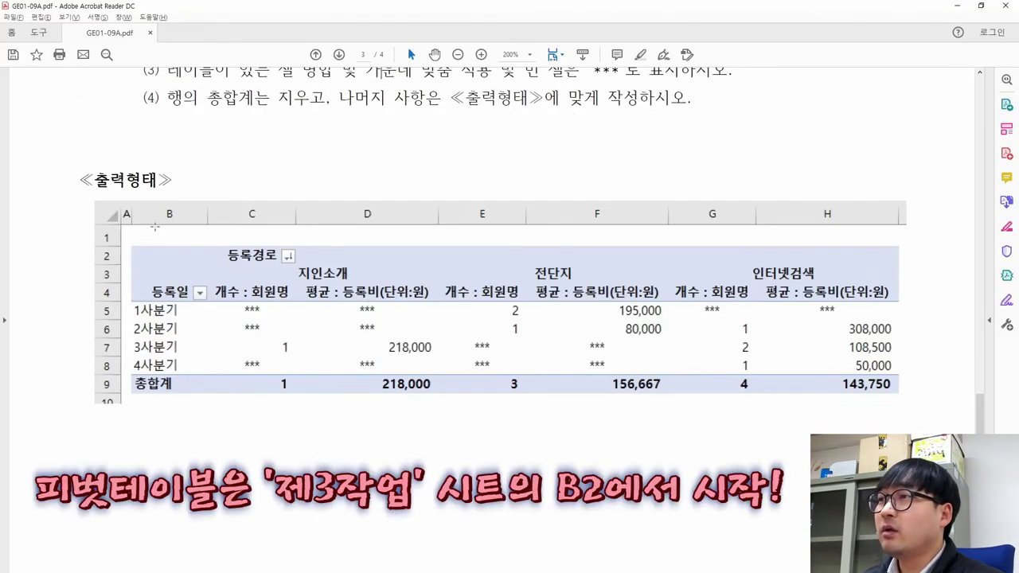
{"action": "left_click_drag", "start_coordinate": [169, 227], "coordinate": [170, 278]}
{"action": "left_click_drag", "start_coordinate": [100, 253], "coordinate": [201, 260]}
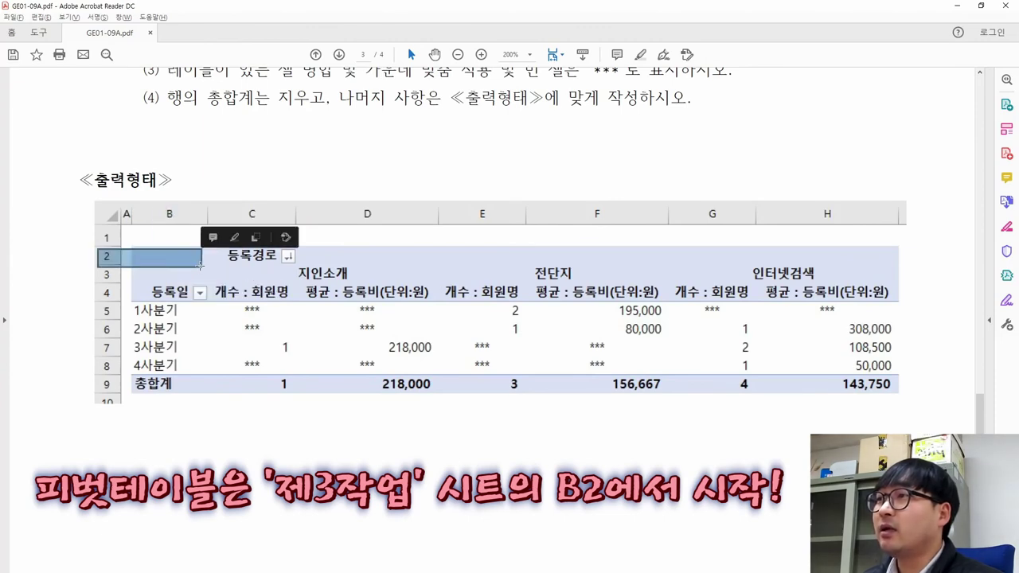
{"action": "left_click", "coordinate": [145, 248]}
{"action": "left_click_drag", "start_coordinate": [134, 247], "coordinate": [210, 265]}
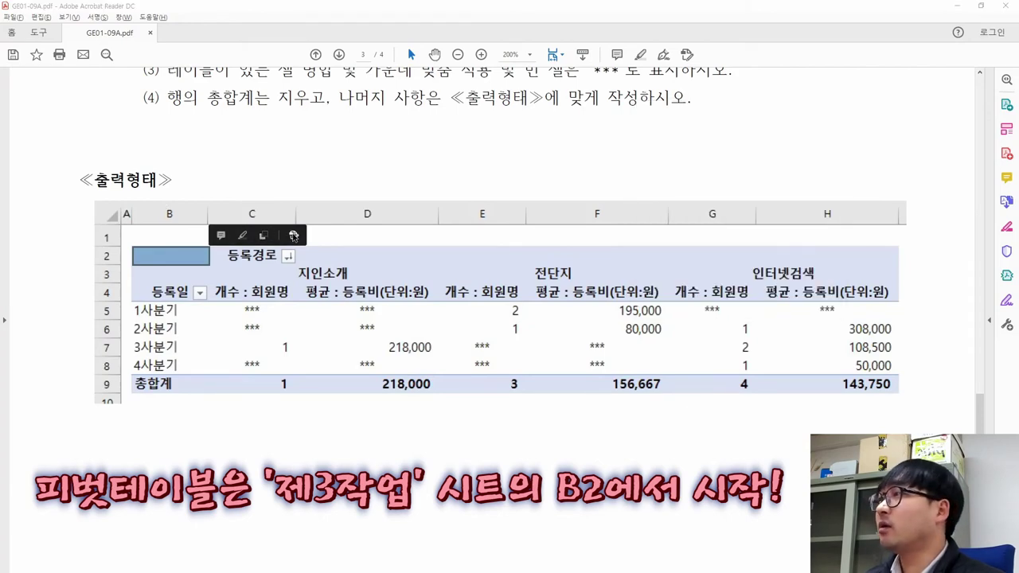
{"action": "key", "text": "alt+Tab"}
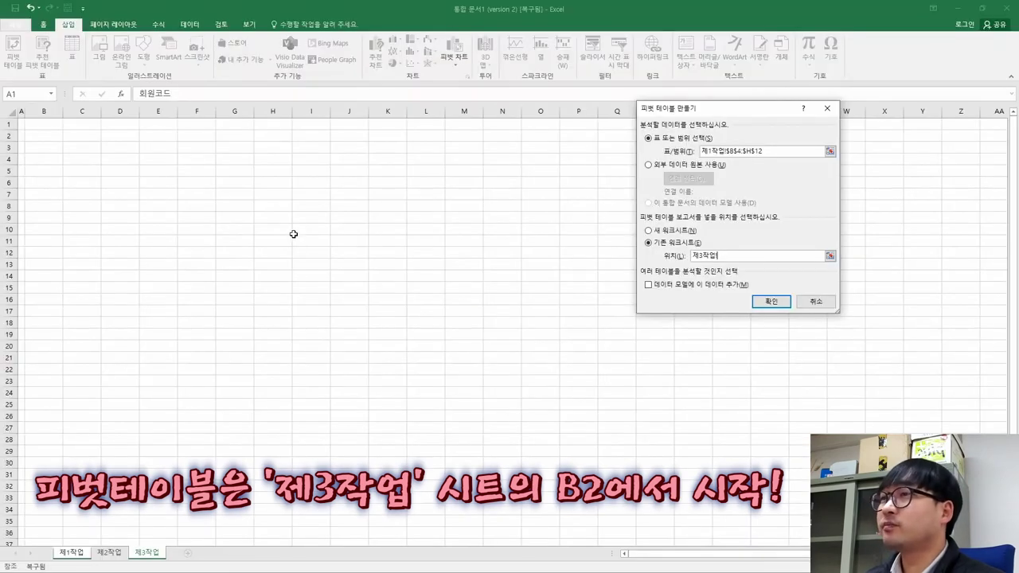
{"action": "left_click", "coordinate": [41, 135]}
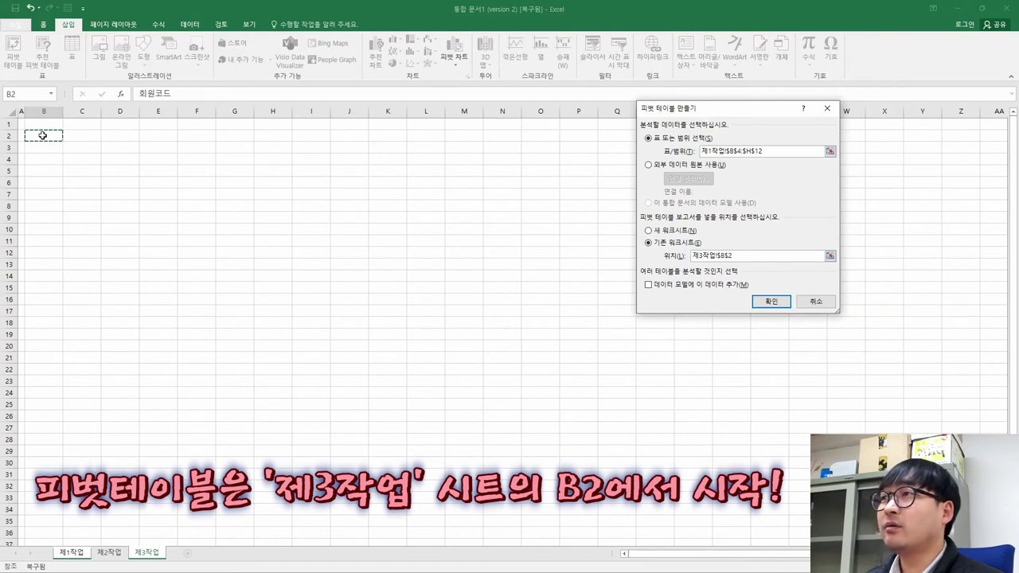
- Create the empty pivot table at cell B2 of the 제3작업 sheet
{"action": "mouse_move", "coordinate": [42, 135]}
{"action": "left_mouse_down"}
{"action": "mouse_move", "coordinate": [150, 198]}
{"action": "mouse_move", "coordinate": [53, 135]}
{"action": "left_mouse_up"}
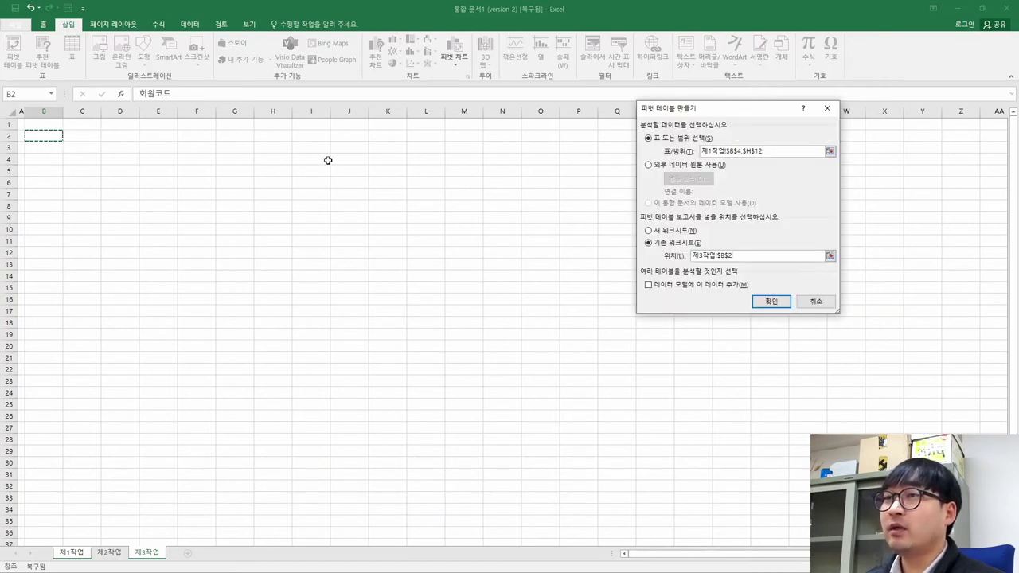
{"action": "left_click", "coordinate": [769, 301]}
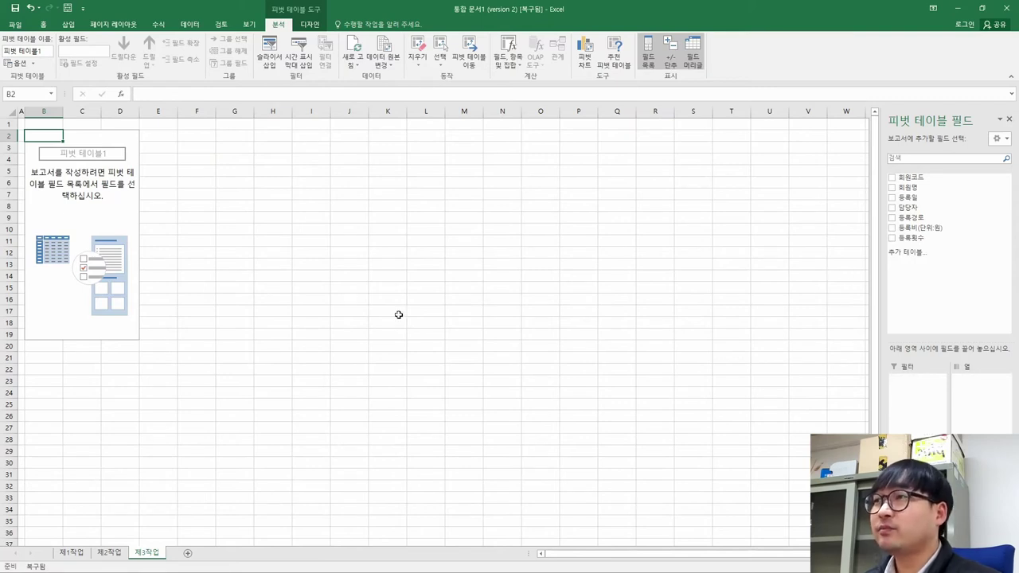
{"action": "scroll", "coordinate": [399, 314], "scroll_direction": "up", "scroll_amount": 2, "text": "ctrl"}
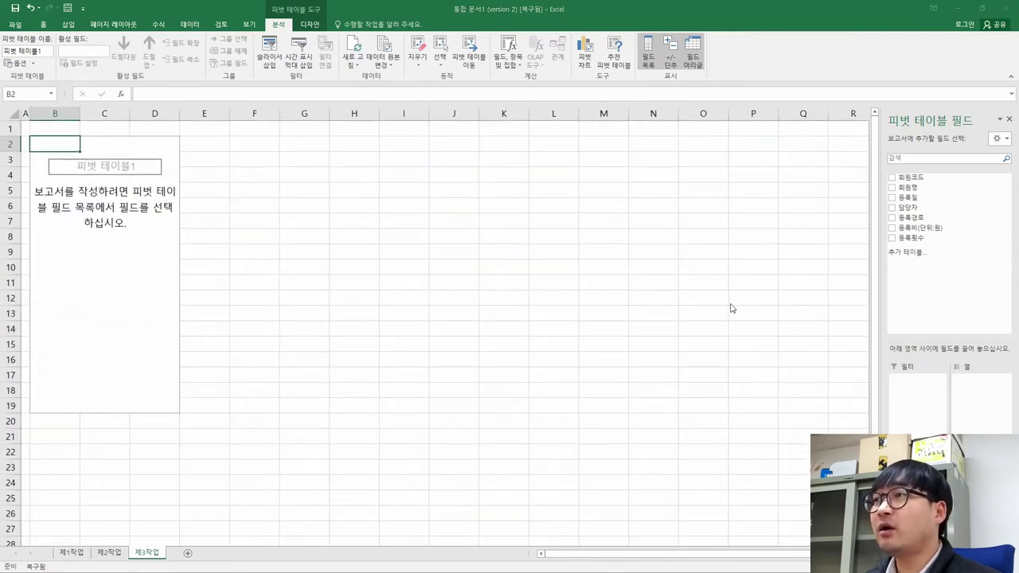
- Switch to the exam PDF and examine the pivot table's header rows in the output form: filter area, column field, row field and value fields
{"action": "key", "text": "alt+Tab"}
{"action": "left_click", "coordinate": [257, 275]}
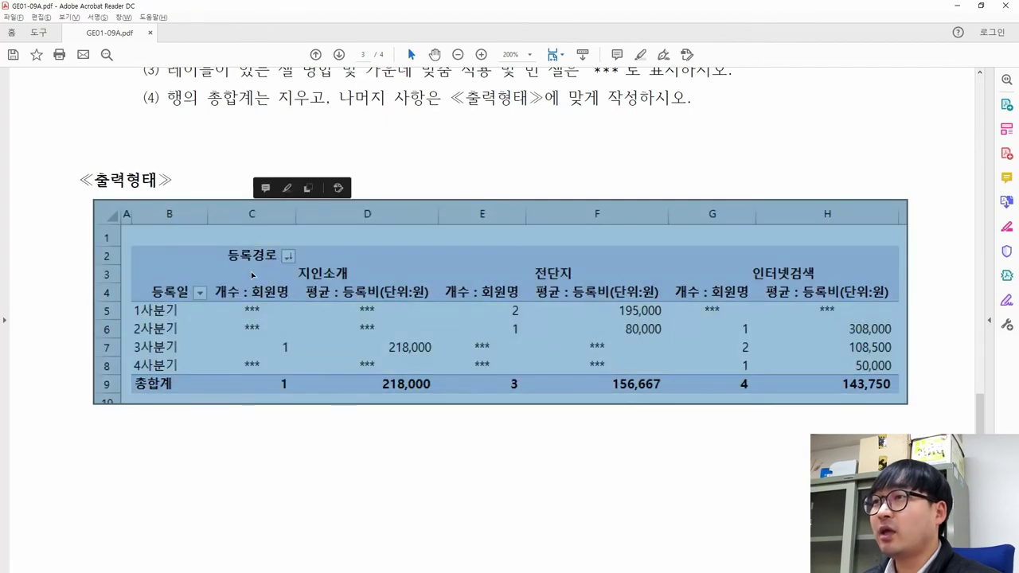
{"action": "left_click_drag", "start_coordinate": [257, 183], "coordinate": [94, 179]}
{"action": "left_click", "coordinate": [245, 181]}
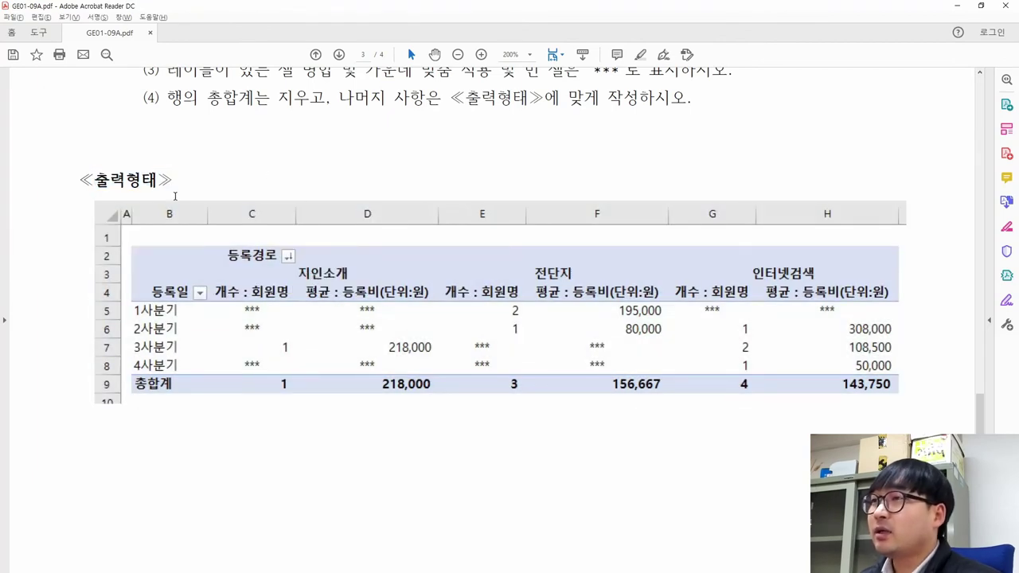
{"action": "scroll", "coordinate": [228, 272], "scroll_direction": "down", "scroll_amount": 2}
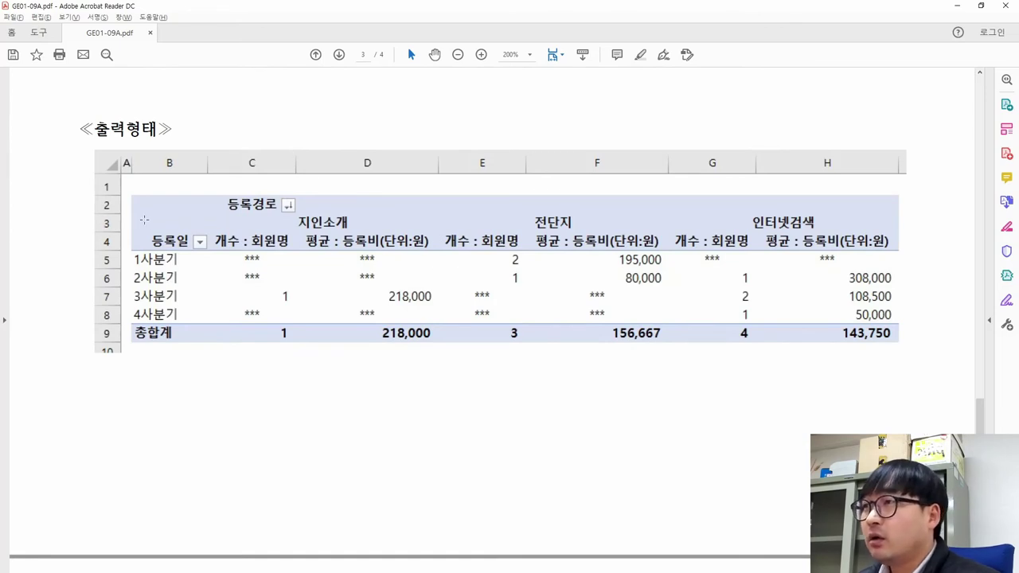
{"action": "left_click_drag", "start_coordinate": [398, 230], "coordinate": [420, 250]}
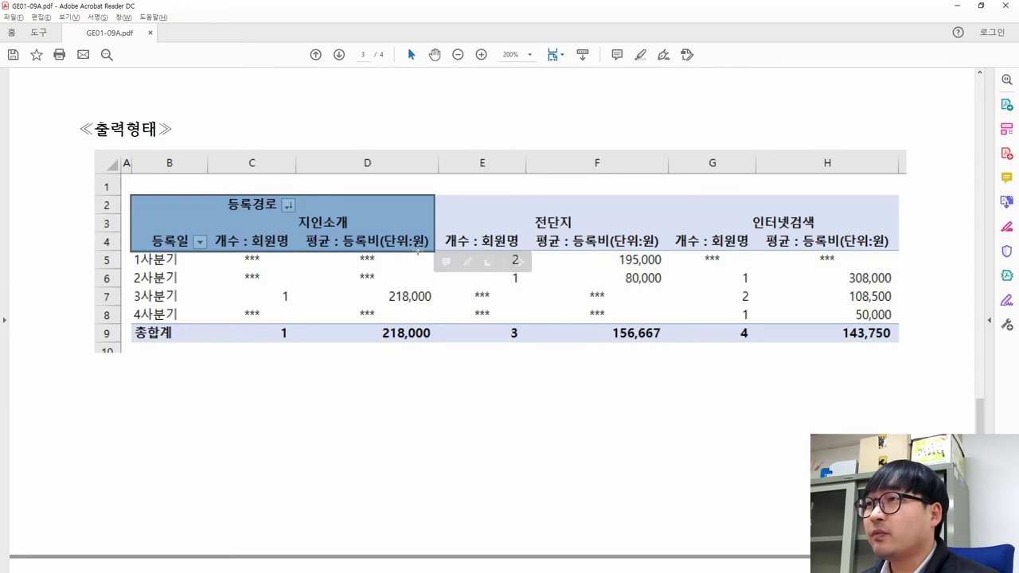
{"action": "left_click", "coordinate": [129, 226]}
{"action": "left_click_drag", "start_coordinate": [126, 220], "coordinate": [409, 223]}
{"action": "left_click", "coordinate": [410, 224]}
{"action": "left_click", "coordinate": [222, 198]}
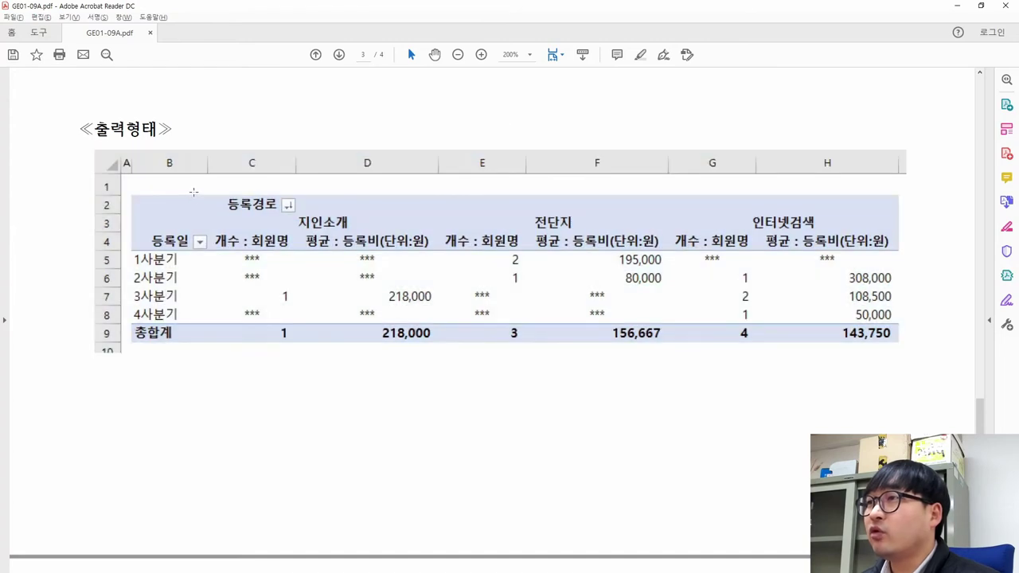
{"action": "left_click_drag", "start_coordinate": [197, 242], "coordinate": [203, 253]}
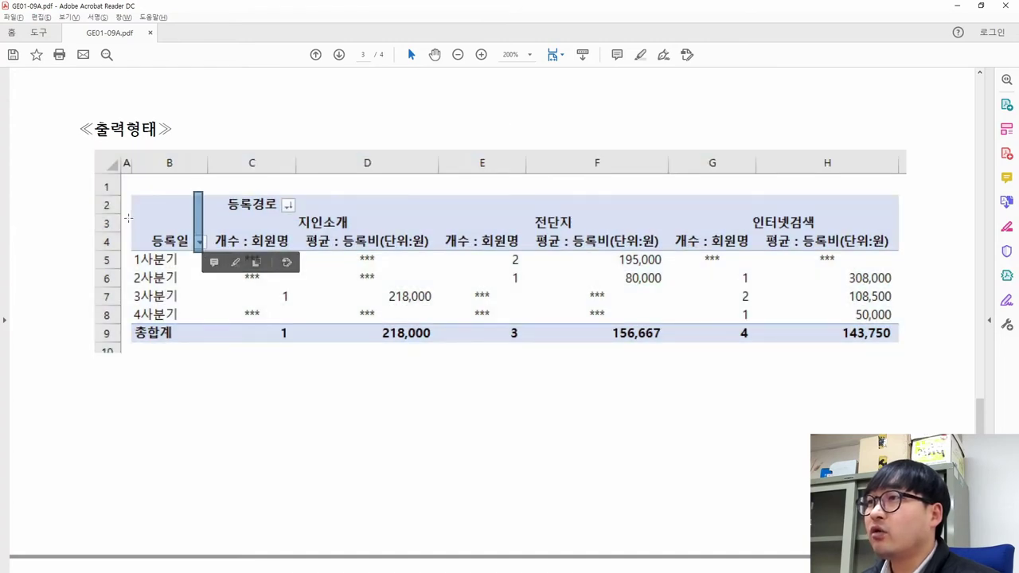
{"action": "left_click_drag", "start_coordinate": [129, 222], "coordinate": [372, 222]}
{"action": "left_click_drag", "start_coordinate": [135, 193], "coordinate": [285, 212]}
{"action": "left_click_drag", "start_coordinate": [140, 231], "coordinate": [305, 258]}
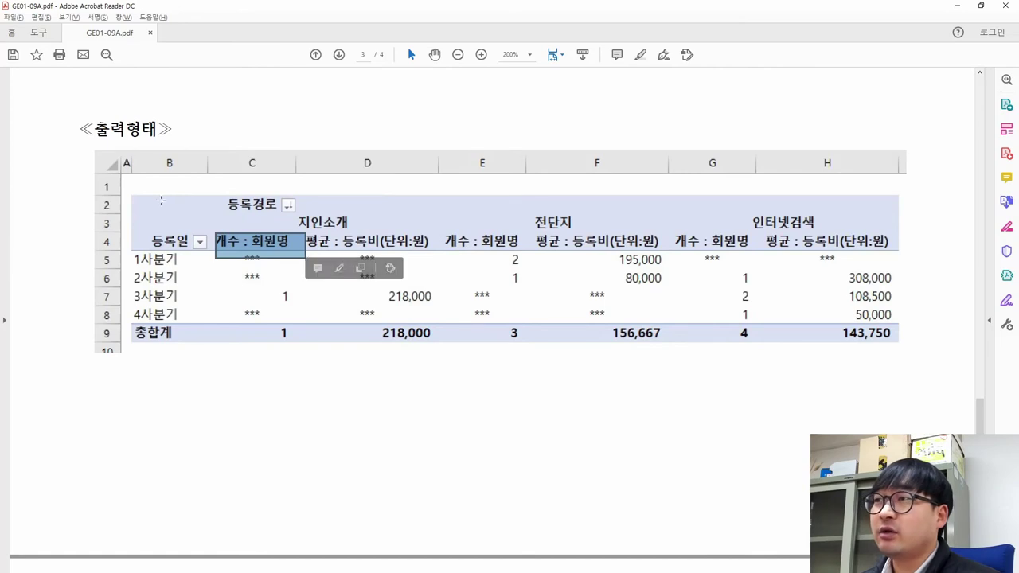
- Compare the PDF output form's top header row with Excel's pivot field areas, and add 등록경로 to the pivot table's columns
{"action": "key", "text": "alt+Tab"}
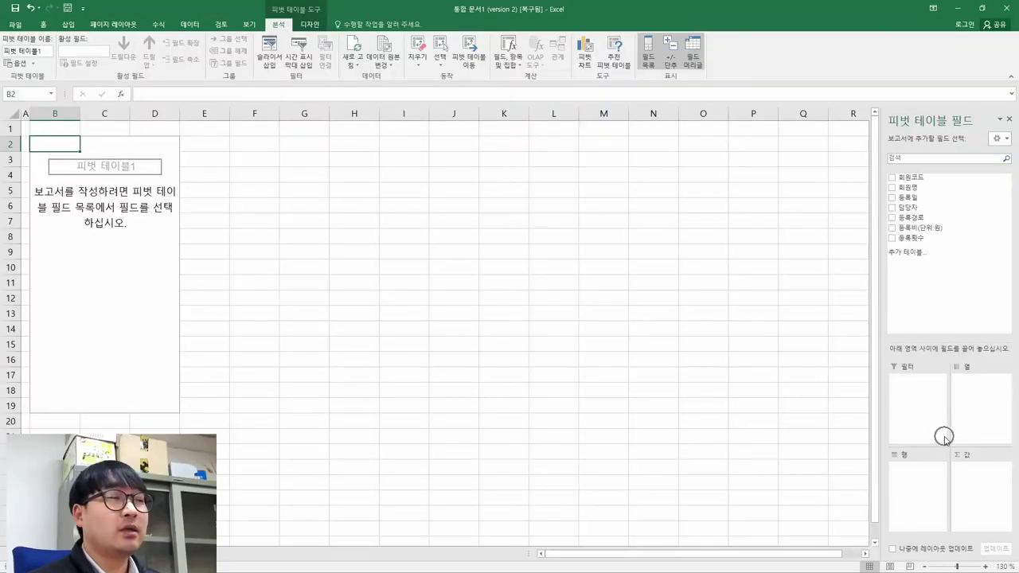
{"action": "key", "text": "alt+Tab"}
{"action": "left_click_drag", "start_coordinate": [128, 192], "coordinate": [216, 221]}
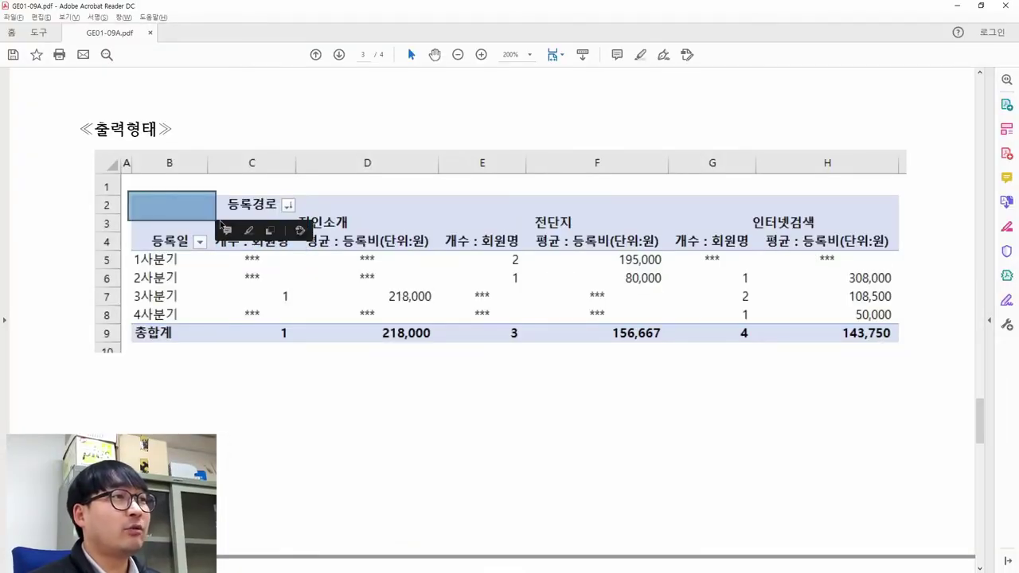
{"action": "key", "text": "alt+Tab"}
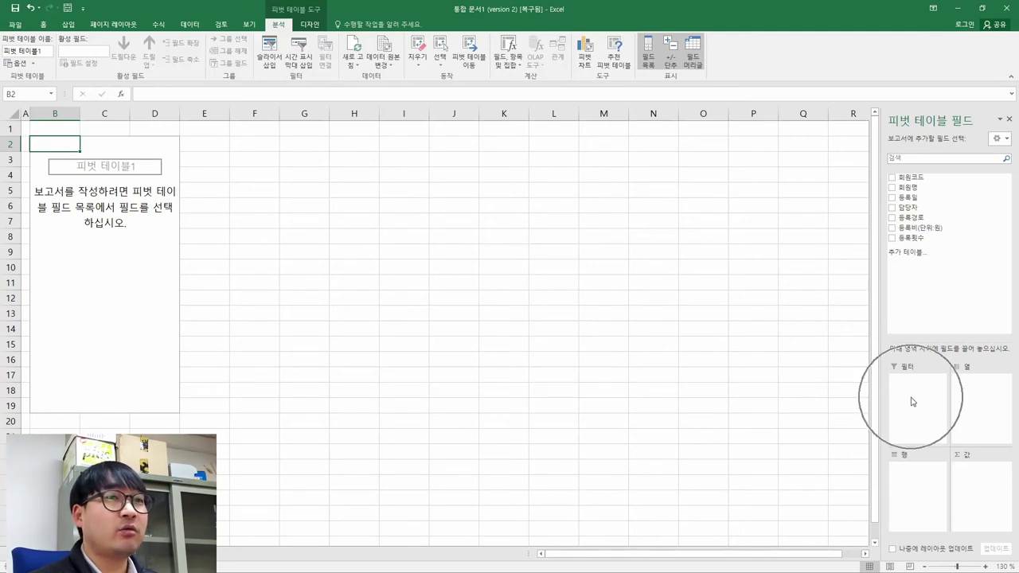
{"action": "key", "text": "alt+Tab"}
{"action": "left_click_drag", "start_coordinate": [215, 191], "coordinate": [289, 223]}
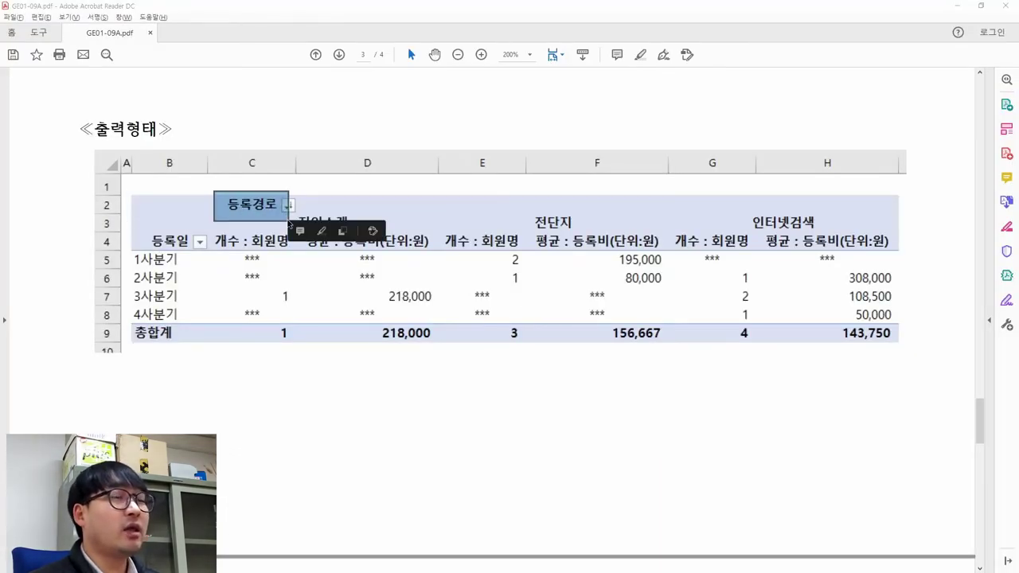
{"action": "key", "text": "alt+Tab"}
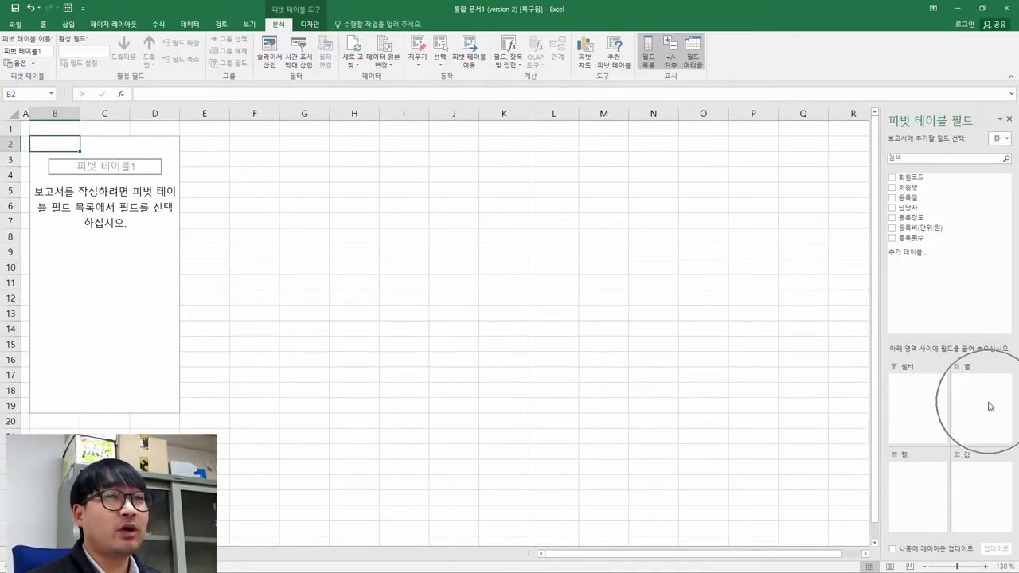
{"action": "left_click_drag", "start_coordinate": [912, 222], "coordinate": [979, 386]}
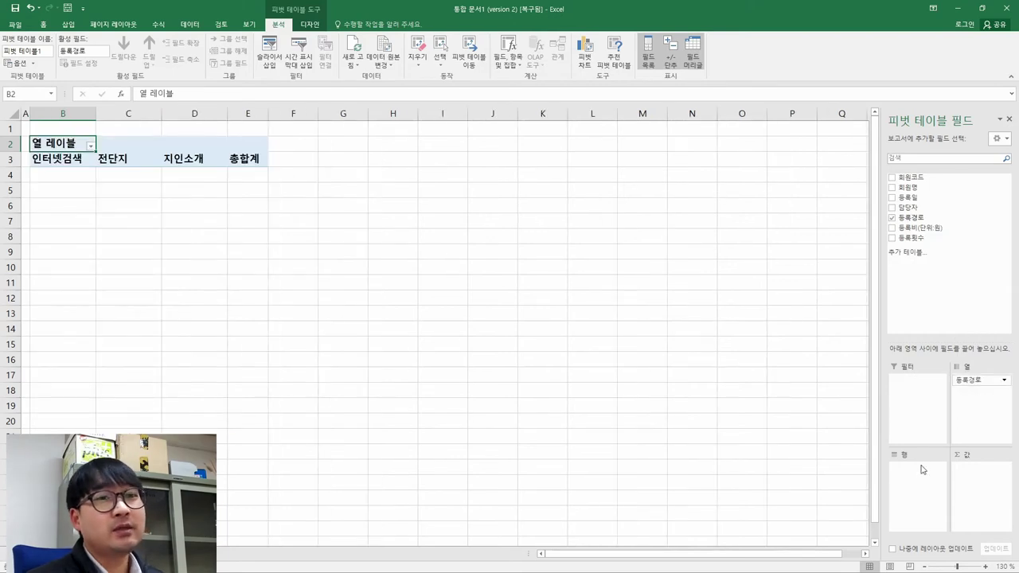
- Check the row header in the exam PDF's output form, and add 등록일 to the pivot table's rows in Excel
{"action": "left_click", "coordinate": [915, 496]}
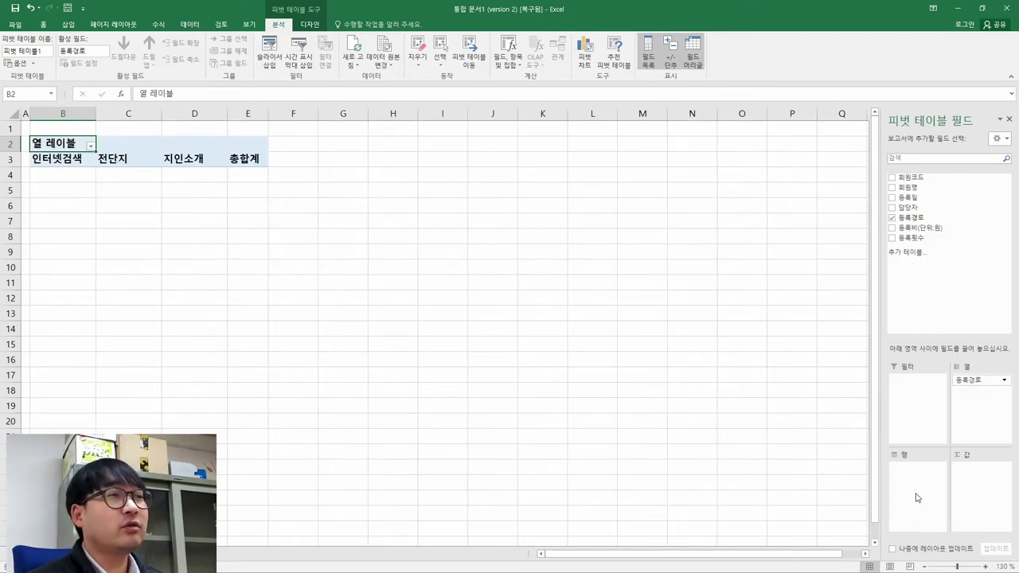
{"action": "key", "text": "alt+Tab"}
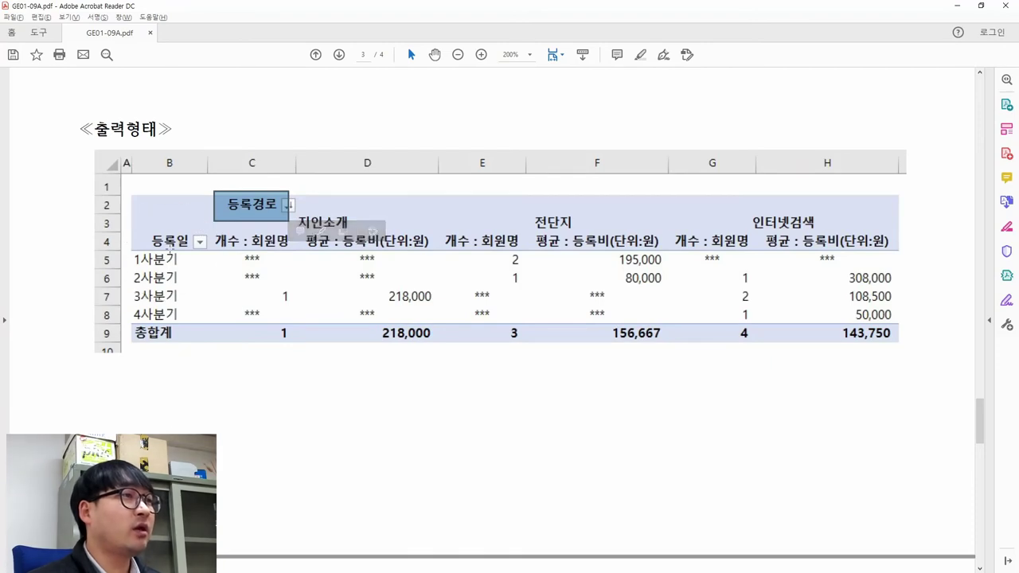
{"action": "key", "text": "alt+Tab"}
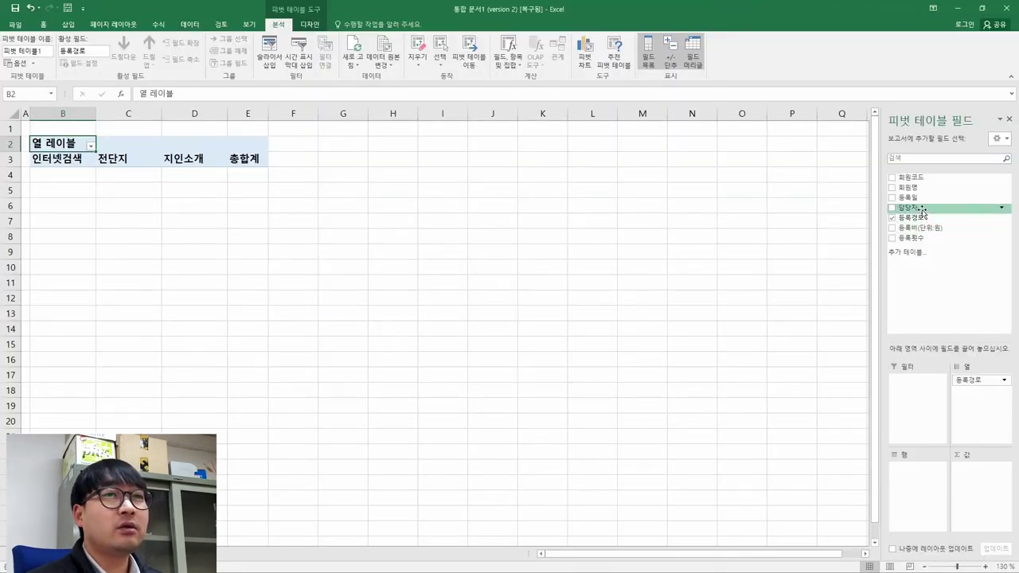
{"action": "left_click_drag", "start_coordinate": [908, 197], "coordinate": [935, 499]}
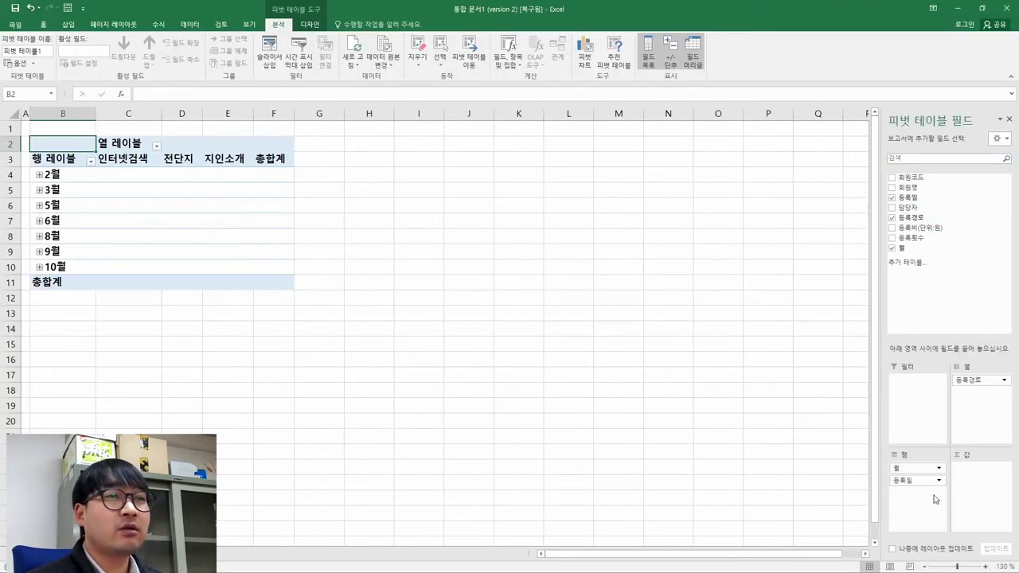
- Check the value headers in the exam PDF's output form, and add 회원명 to the pivot table's values in Excel
{"action": "key", "text": "alt+Tab"}
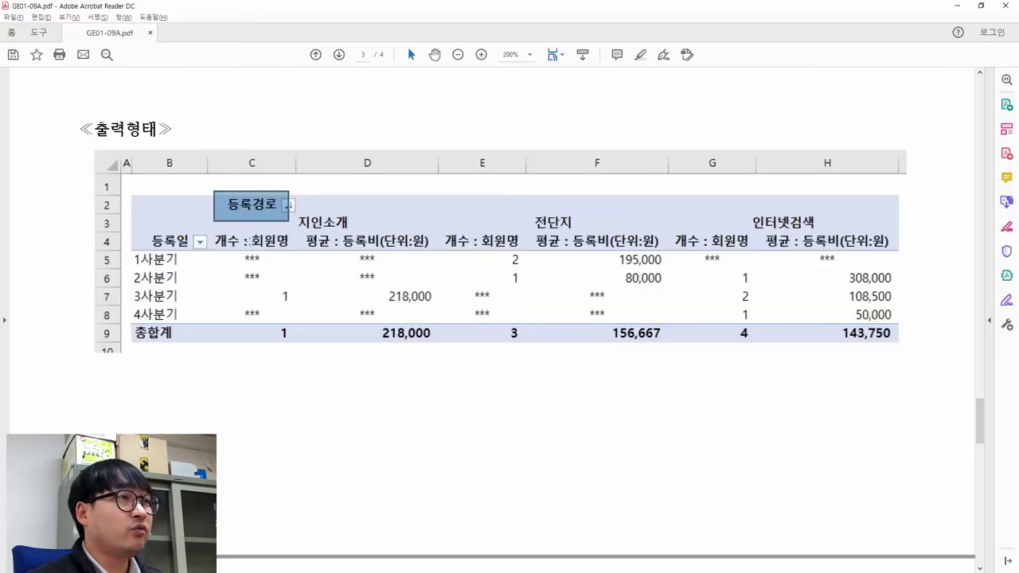
{"action": "left_click_drag", "start_coordinate": [213, 228], "coordinate": [439, 258]}
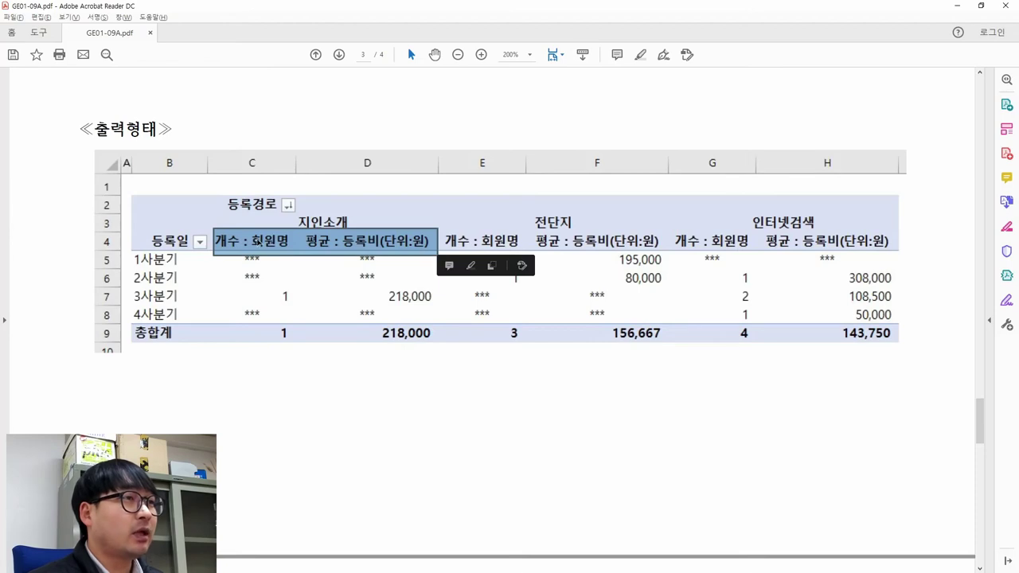
{"action": "key", "text": "ctrl"}
{"action": "key", "text": "ctrl"}
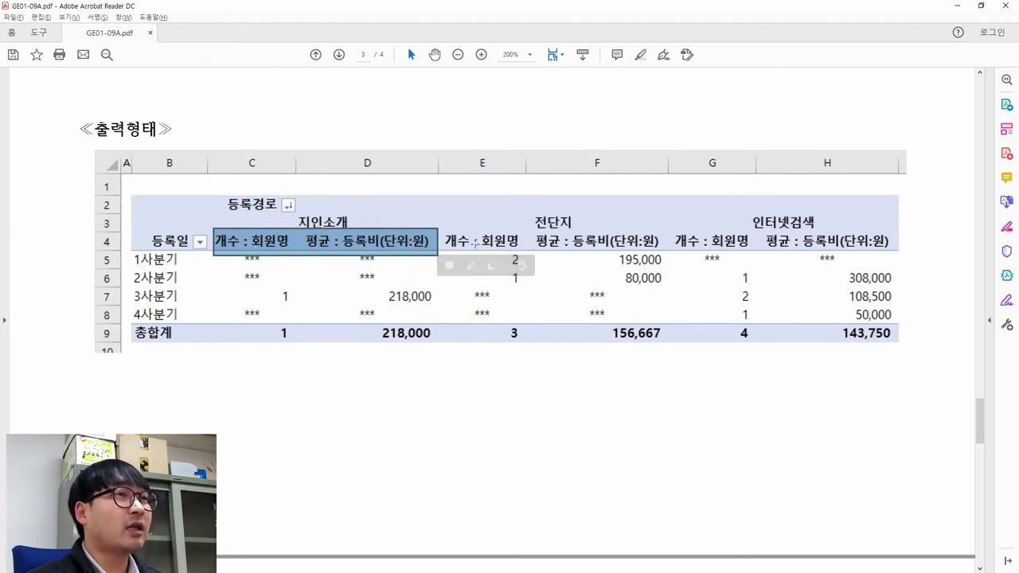
{"action": "key", "text": "ctrl"}
{"action": "key", "text": "ctrl"}
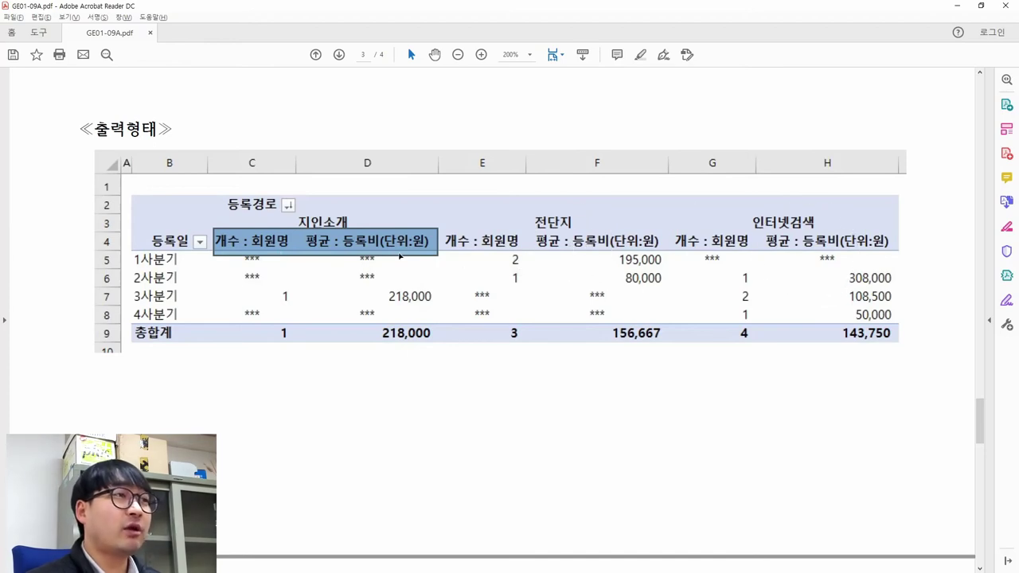
{"action": "key", "text": "alt+Tab"}
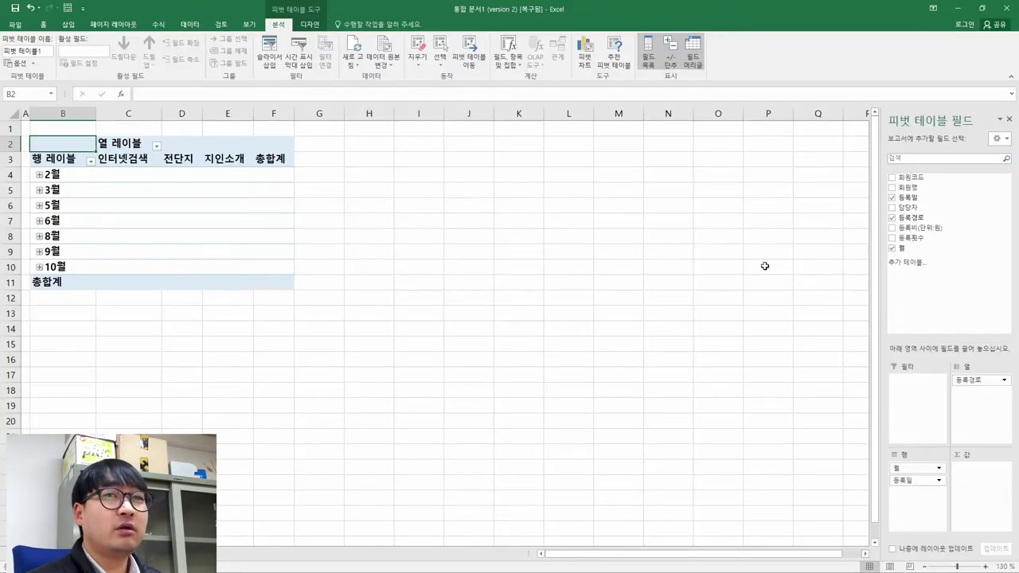
{"action": "left_click_drag", "start_coordinate": [913, 188], "coordinate": [979, 465]}
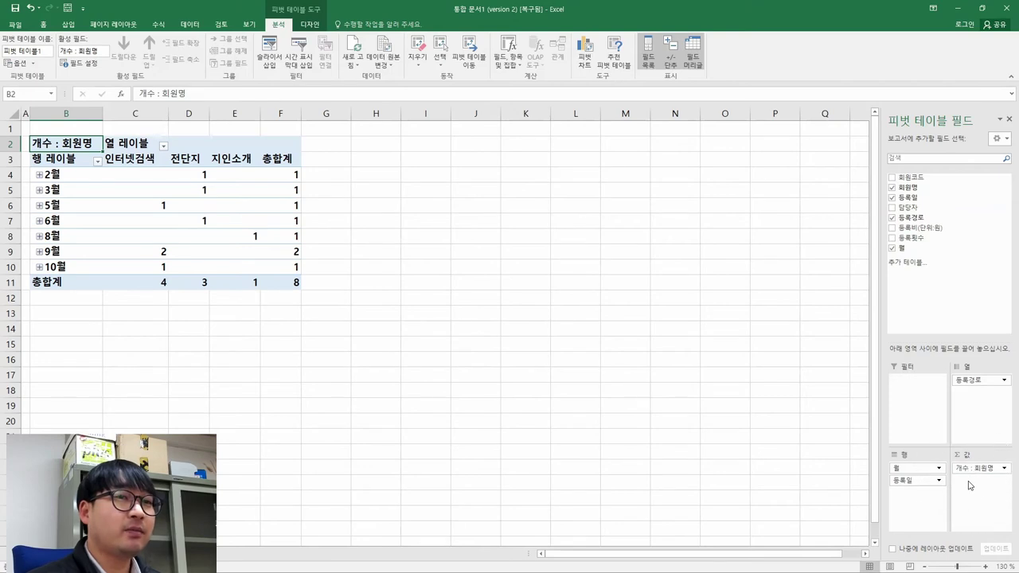
- Check the second value header in the exam PDF, and add 등록비(단위:원) below 회원명 in the pivot table's values in Excel
{"action": "key", "text": "alt+Tab"}
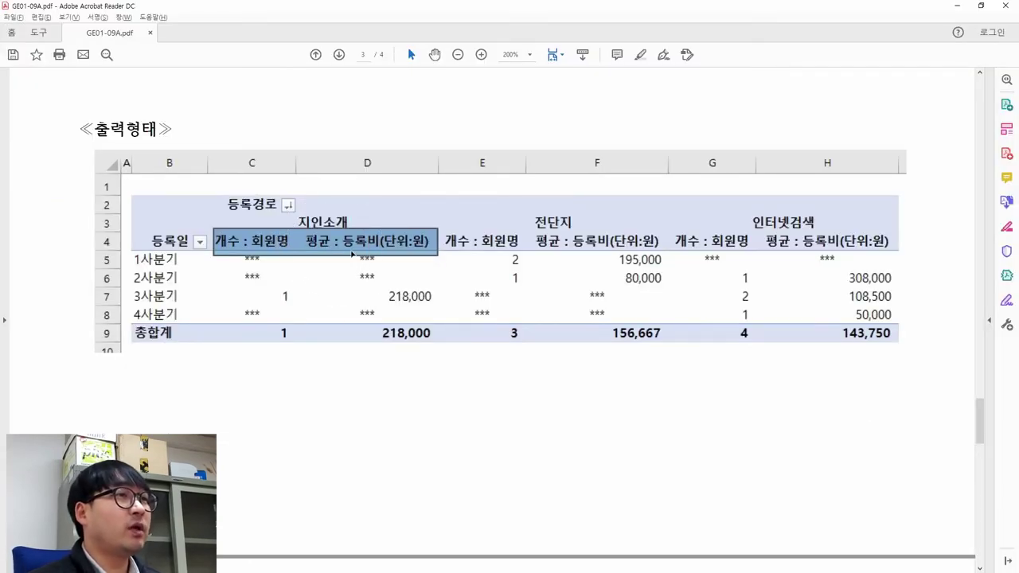
{"action": "key", "text": "alt+Tab"}
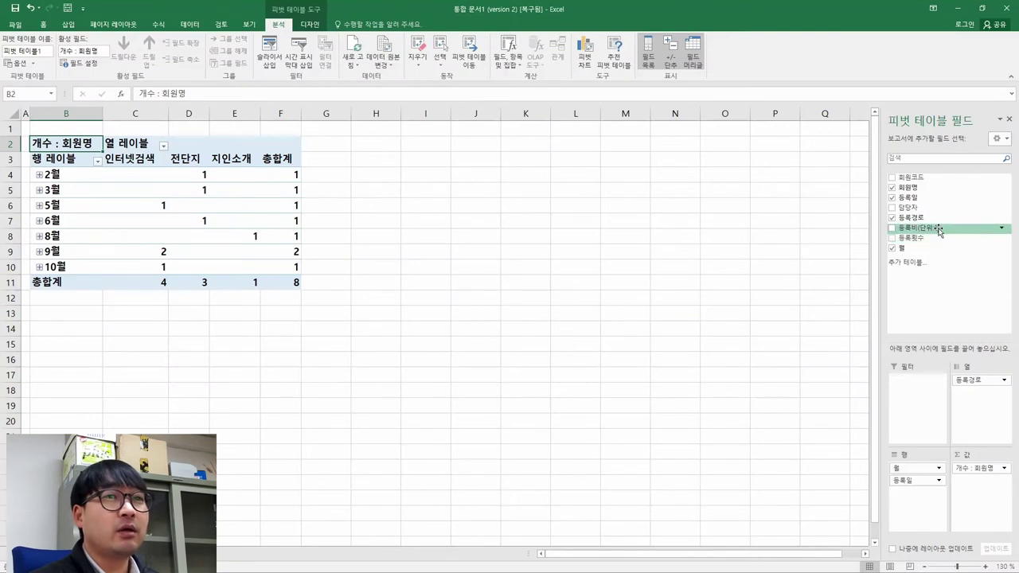
{"action": "left_click_drag", "start_coordinate": [934, 229], "coordinate": [965, 481]}
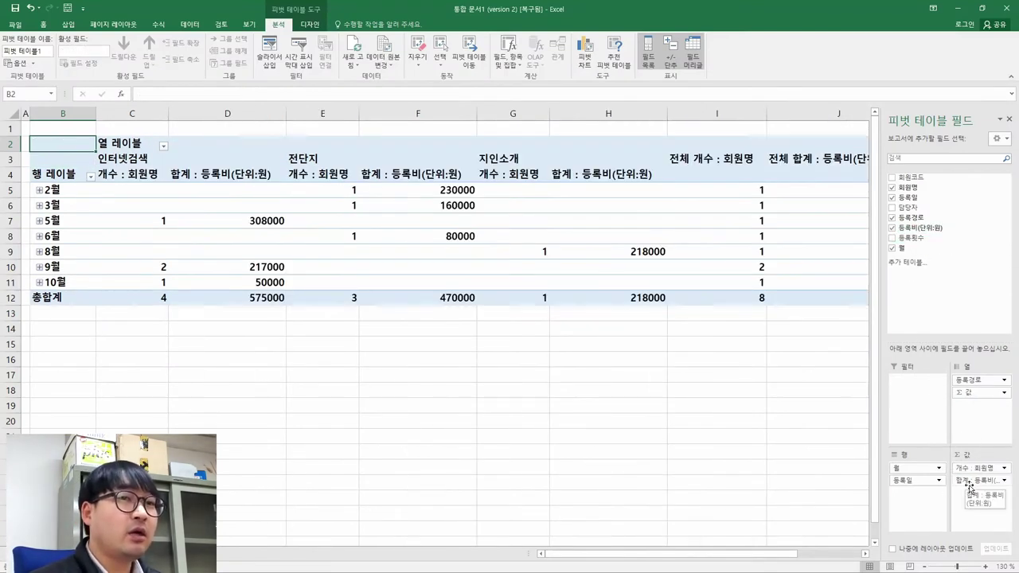
- Check the calculation type for 등록비(단위:원) in the exam PDF, and change that value field's summary function to 평균 in Excel
{"action": "key", "text": "alt+Tab"}
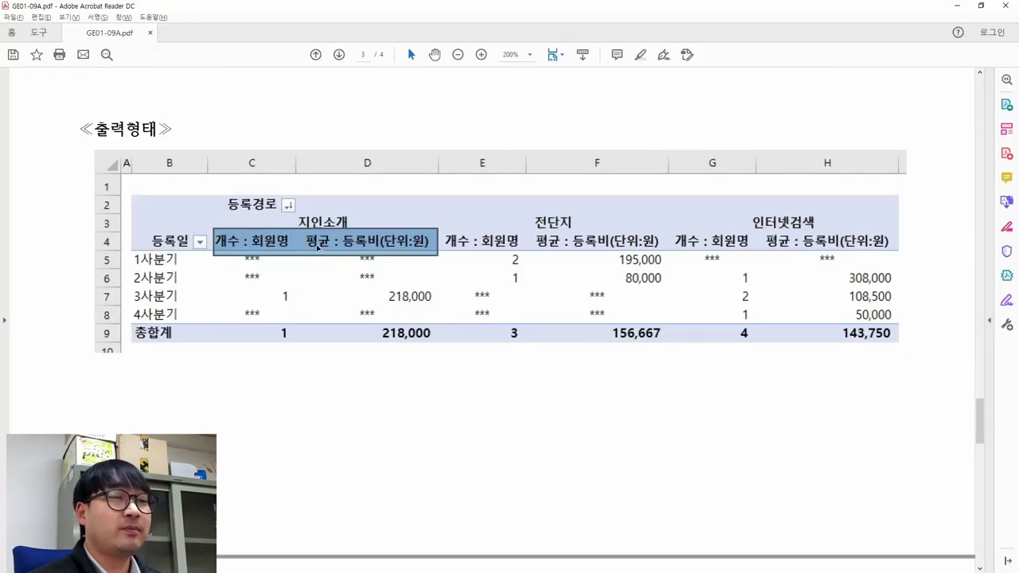
{"action": "key", "text": "alt+Tab"}
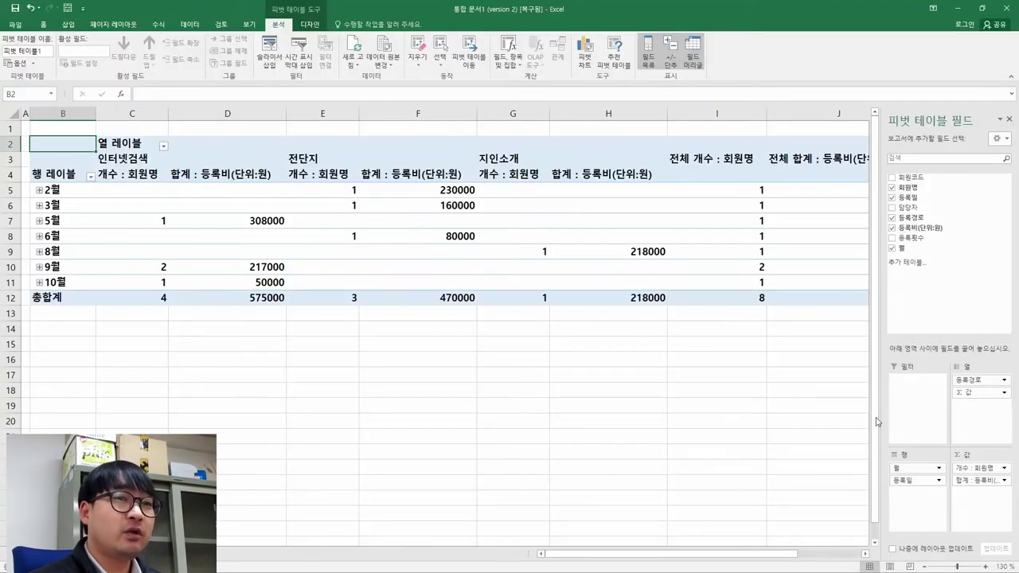
{"action": "left_click", "coordinate": [1005, 481]}
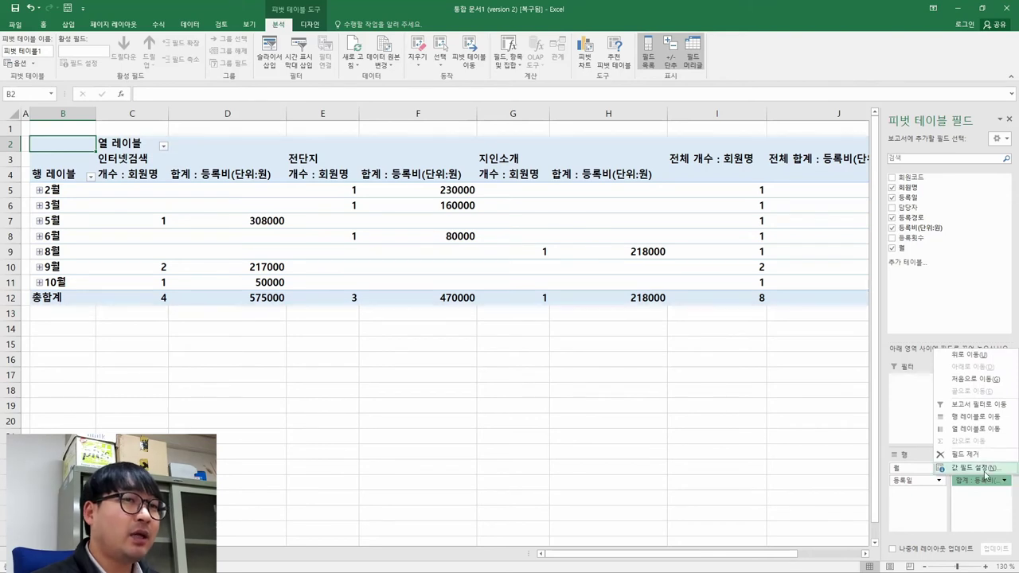
{"action": "left_click", "coordinate": [981, 469]}
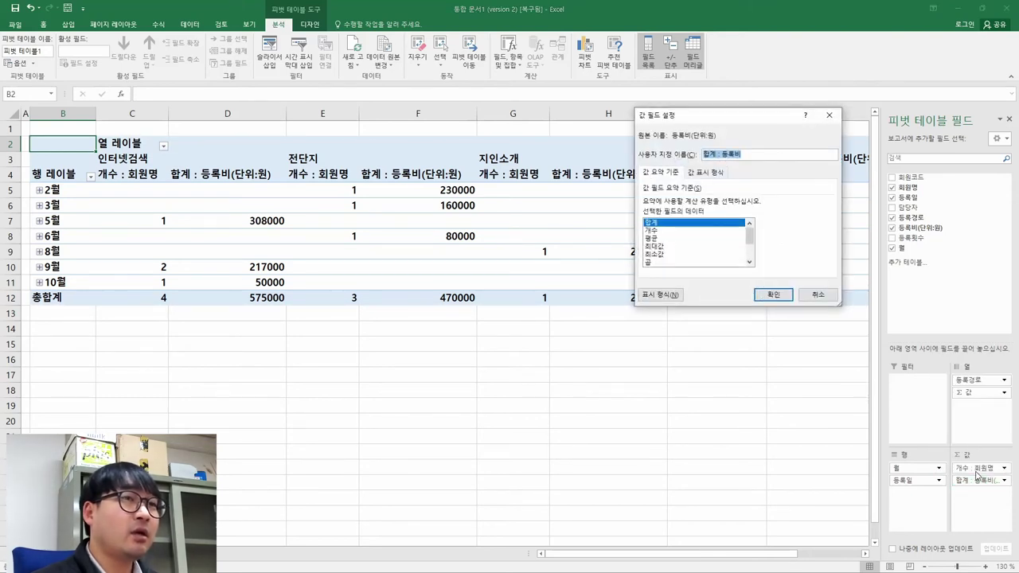
{"action": "left_click", "coordinate": [659, 238]}
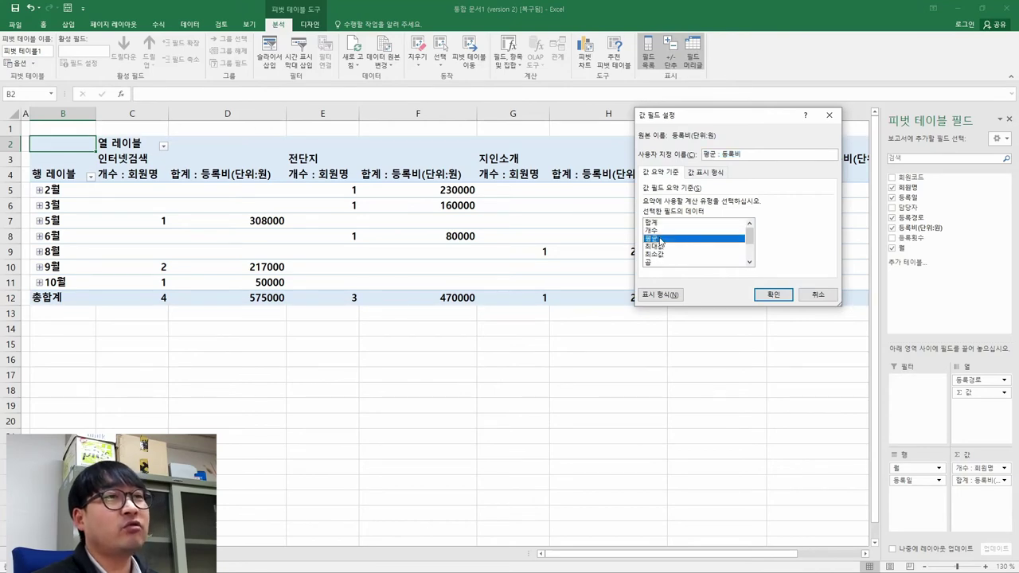
{"action": "left_click", "coordinate": [770, 294]}
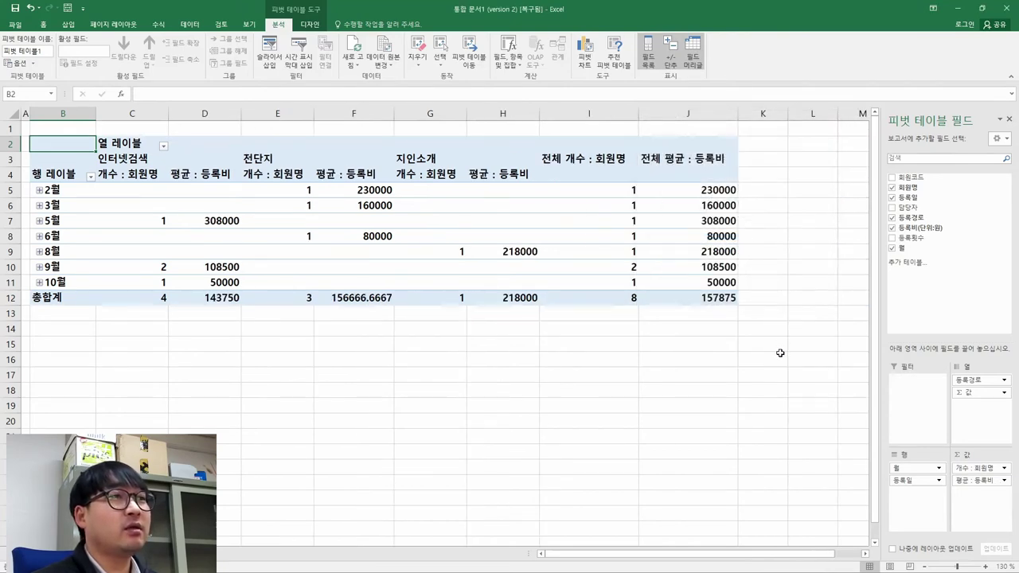
- Check the column header in the exam PDF's output form, and rename the pivot table's column label in C2 as 등록경로 in Excel
{"action": "key", "text": "alt+Tab"}
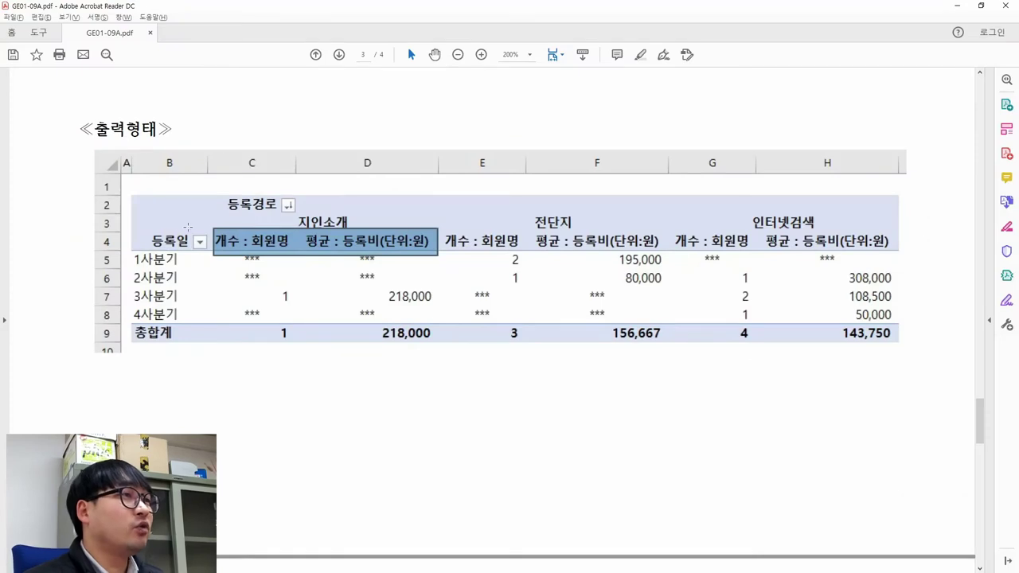
{"action": "left_click_drag", "start_coordinate": [143, 195], "coordinate": [438, 261]}
{"action": "key", "text": "alt+Tab"}
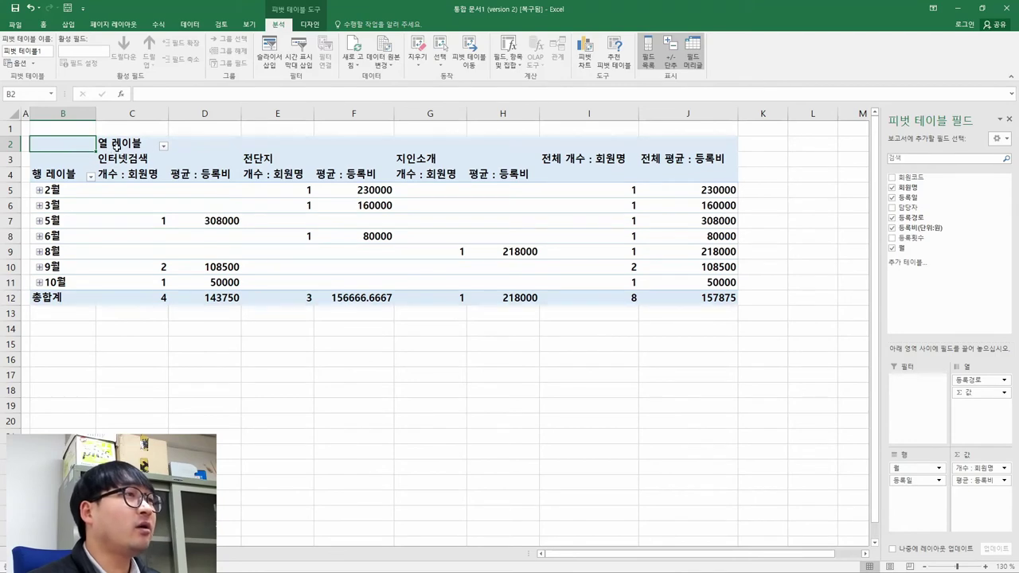
{"action": "left_click", "coordinate": [117, 147]}
{"action": "key", "text": "alt+Tab"}
{"action": "left_click", "coordinate": [248, 216]}
{"action": "left_click_drag", "start_coordinate": [216, 191], "coordinate": [286, 218]}
{"action": "key", "text": "alt+Tab"}
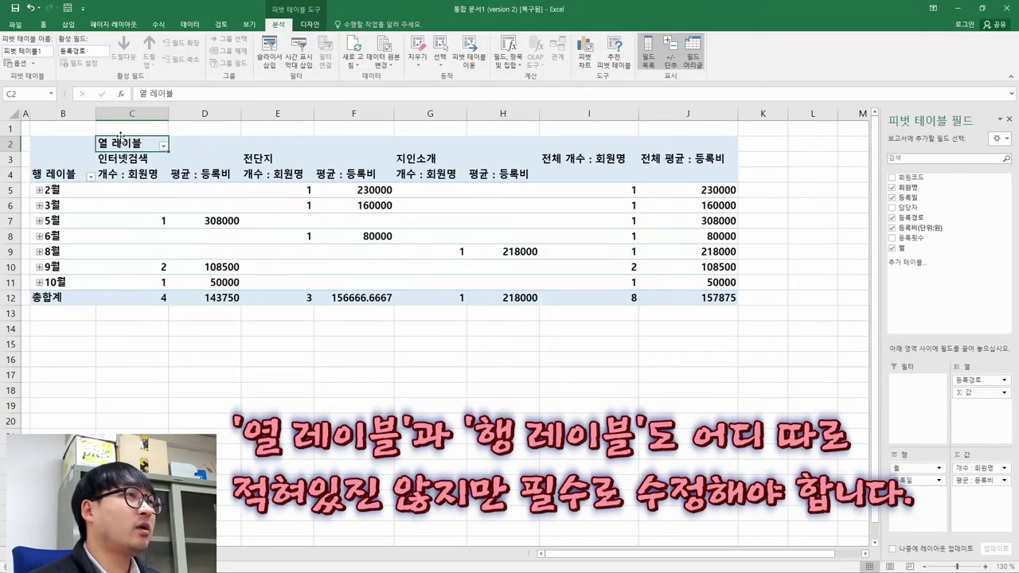
{"action": "type", "text": "d"}
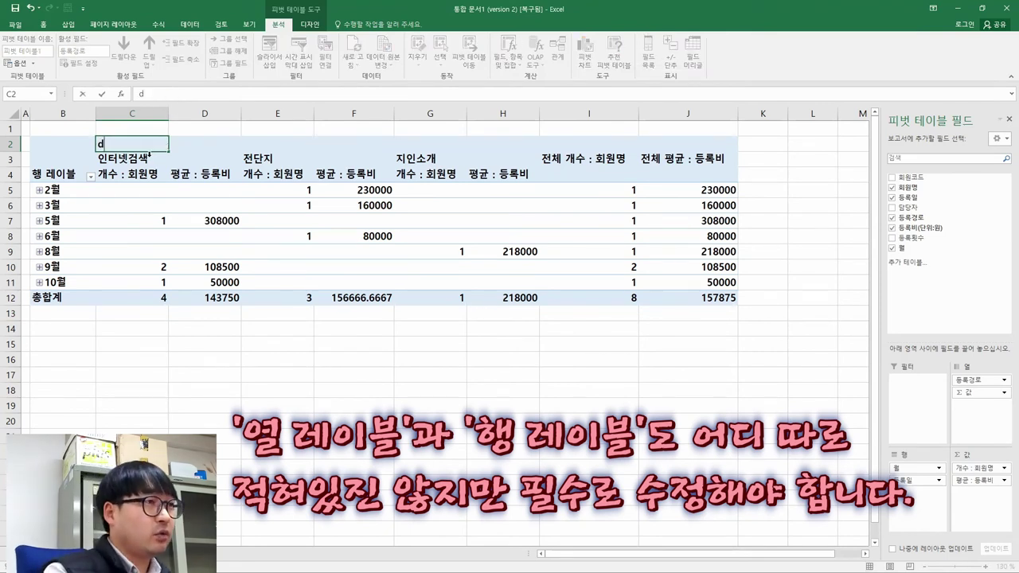
{"action": "type", "text": "등록"}
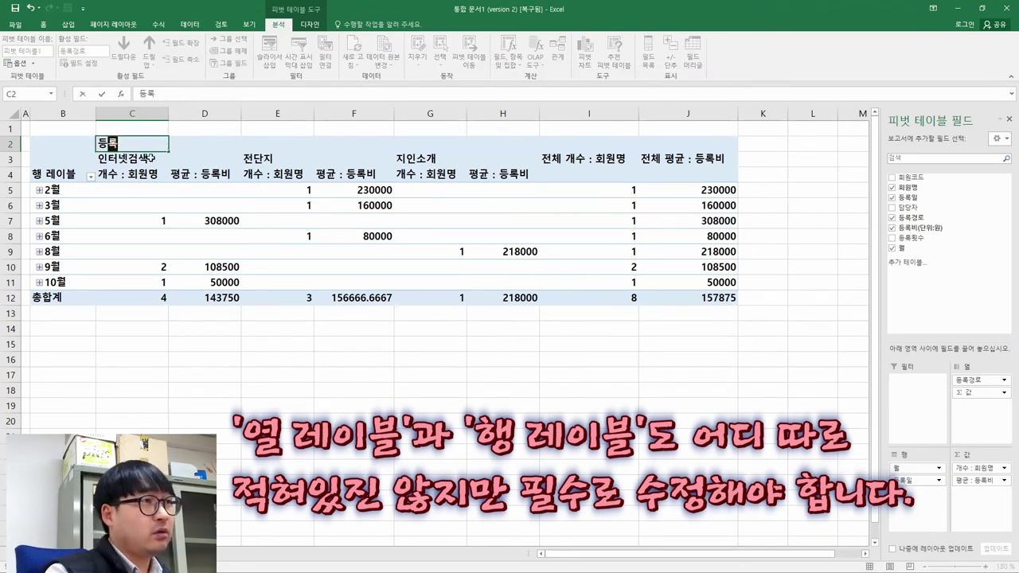
{"action": "type", "text": "경ㄹㅗ"}
{"action": "key", "text": "Return"}
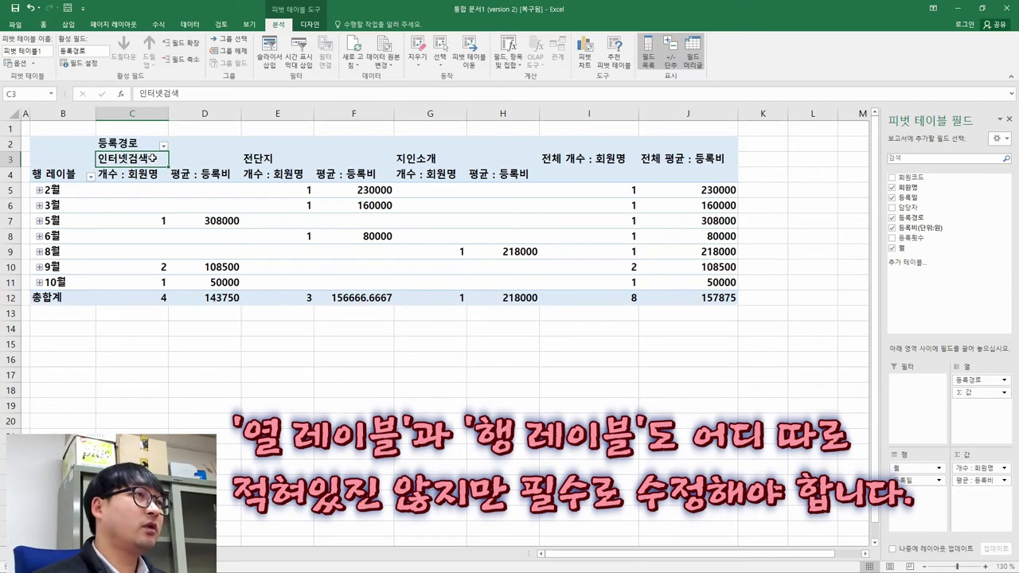
- Rename the pivot table's row label in B4 as 등록일
{"action": "left_click", "coordinate": [63, 173]}
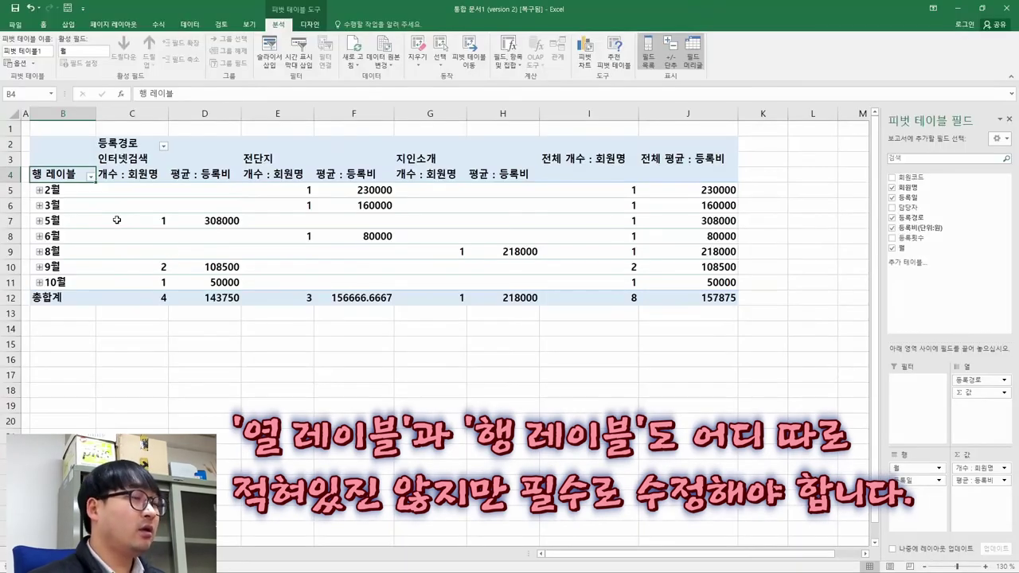
{"action": "type", "text": "등록일"}
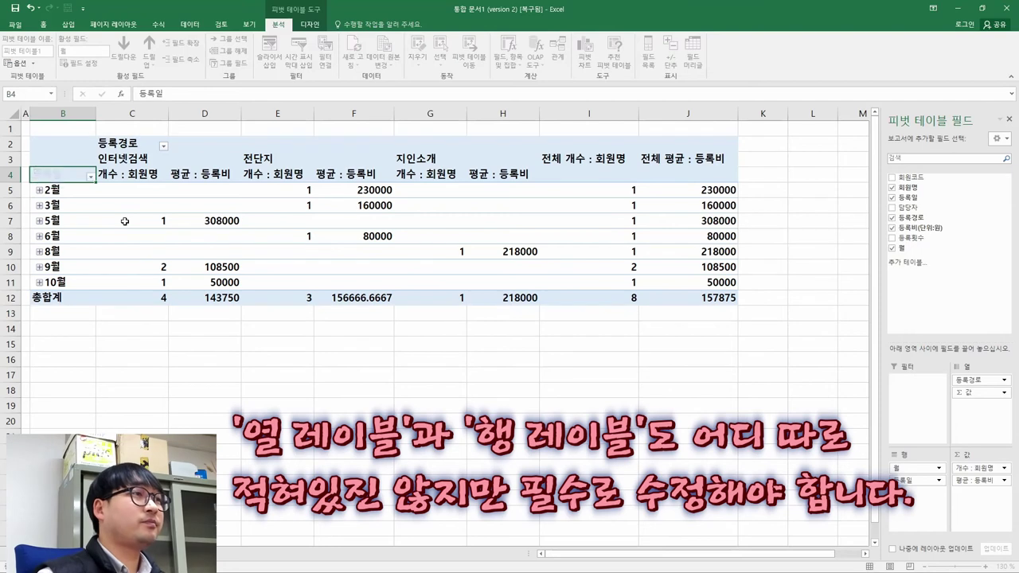
{"action": "key", "text": "Return"}
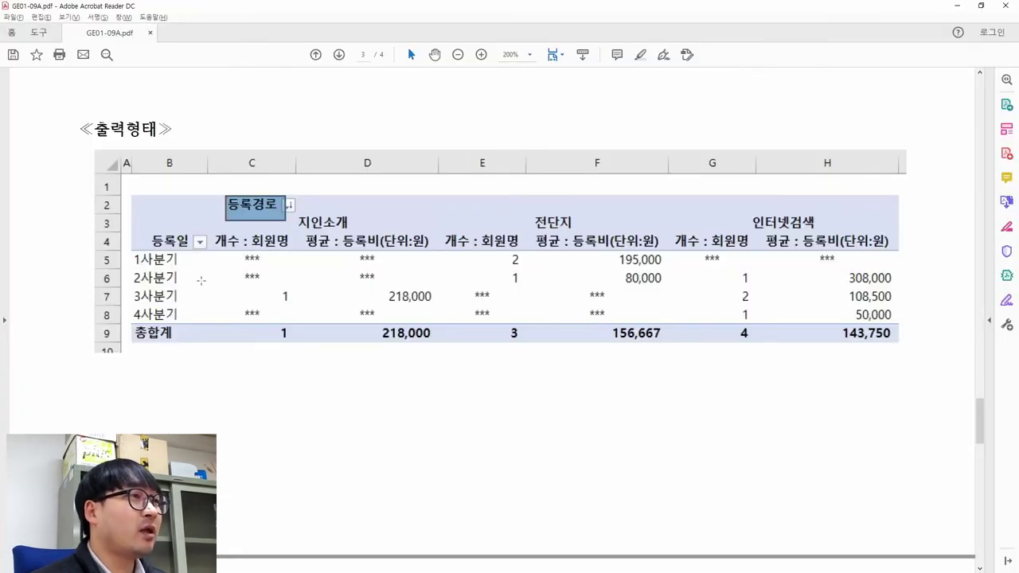
- Compare the pivot table's headers with the exam PDF's output form, and strike out condition (1) in the PDF
{"action": "left_click_drag", "start_coordinate": [135, 196], "coordinate": [436, 256]}
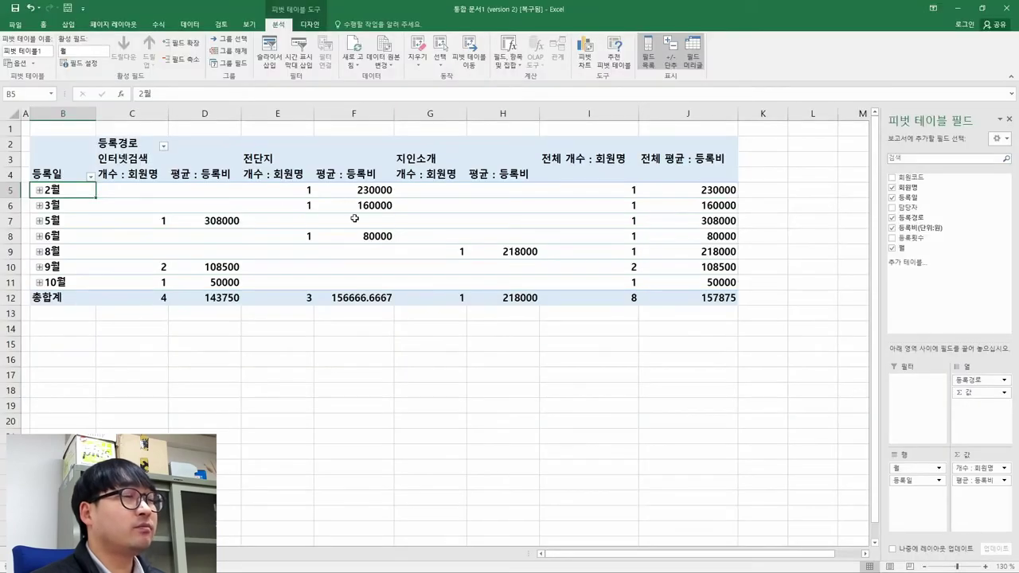
{"action": "key", "text": "alt+Tab"}
{"action": "key", "text": "alt+Tab"}
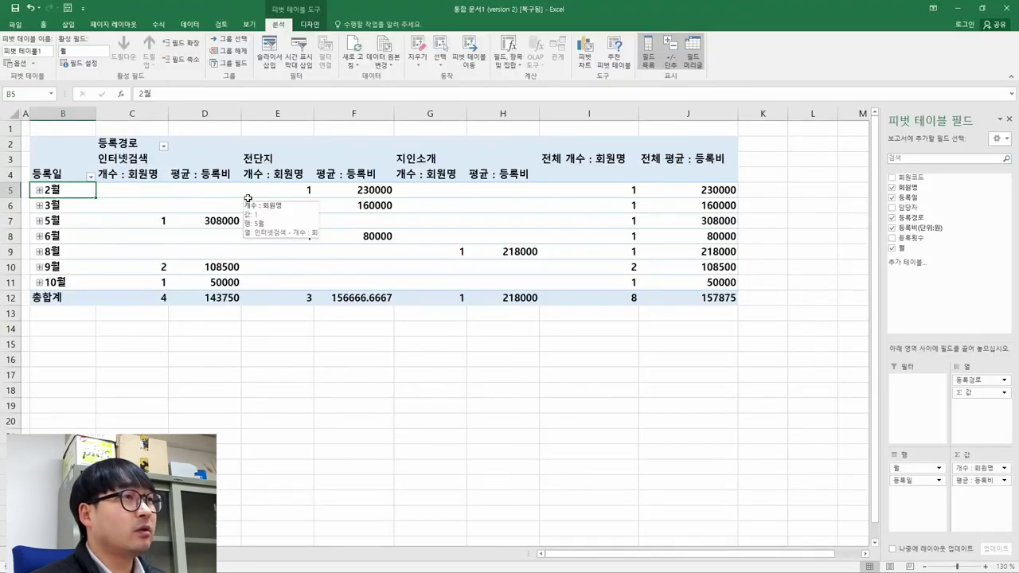
{"action": "key", "text": "alt+Tab"}
{"action": "scroll", "coordinate": [240, 199], "scroll_direction": "up", "scroll_amount": 3}
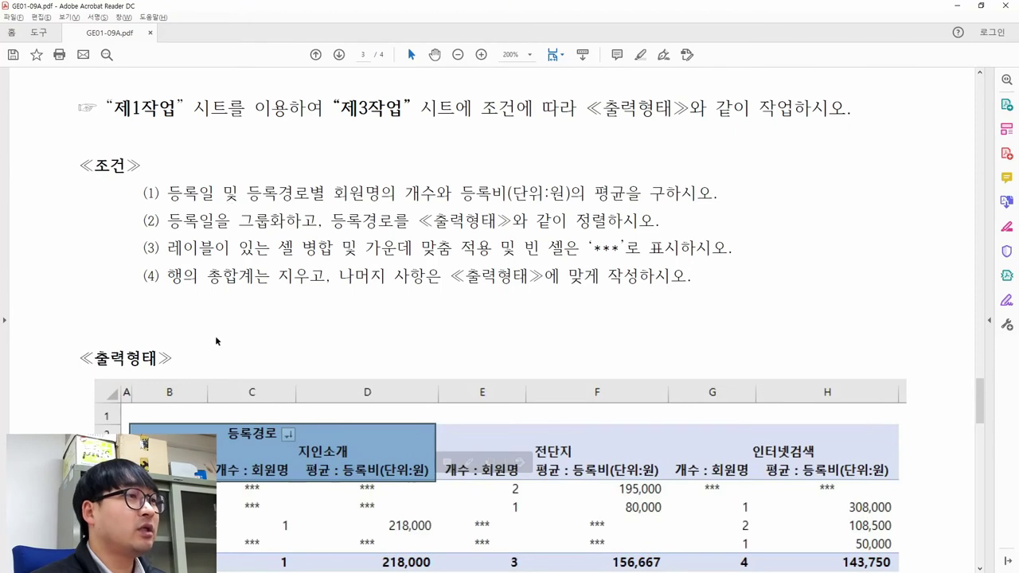
{"action": "left_click_drag", "start_coordinate": [144, 192], "coordinate": [730, 195]}
{"action": "left_click", "coordinate": [783, 168]}
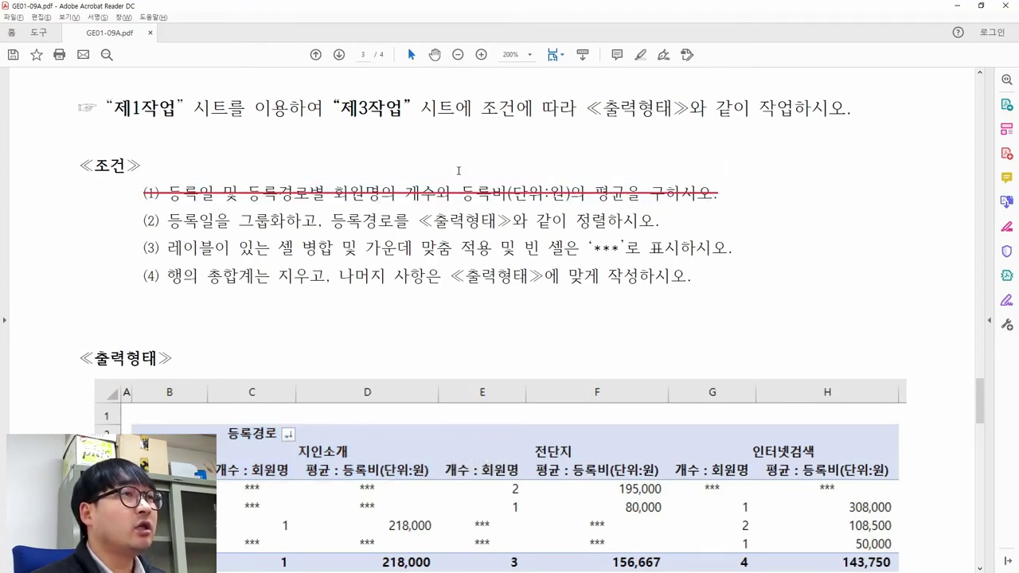
- Check condition (2) and the row labels of the exam PDF's output form for how to group 등록일
{"action": "key", "text": "alt+Tab"}
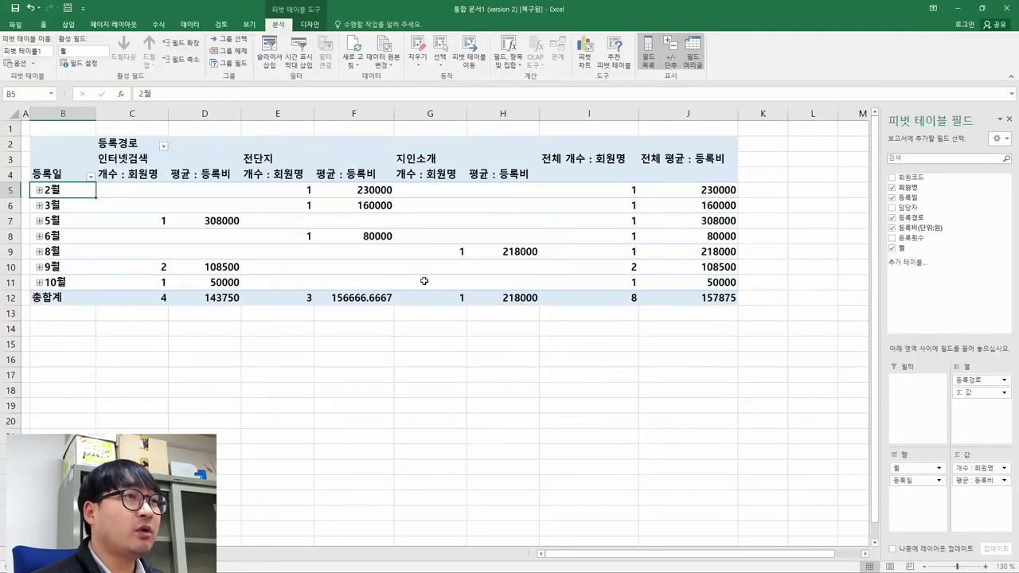
{"action": "key", "text": "alt+Tab"}
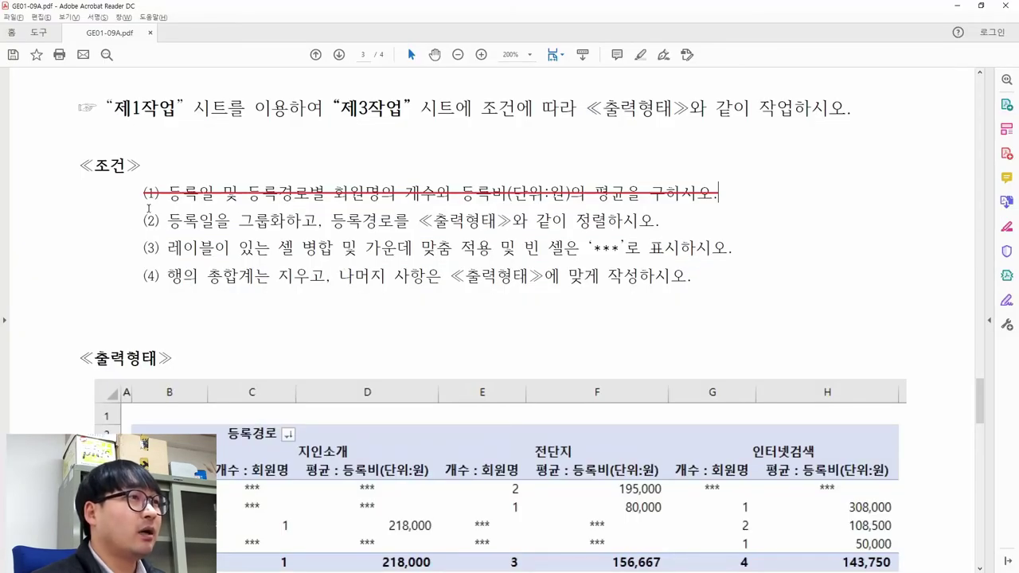
{"action": "left_click_drag", "start_coordinate": [146, 219], "coordinate": [298, 224]}
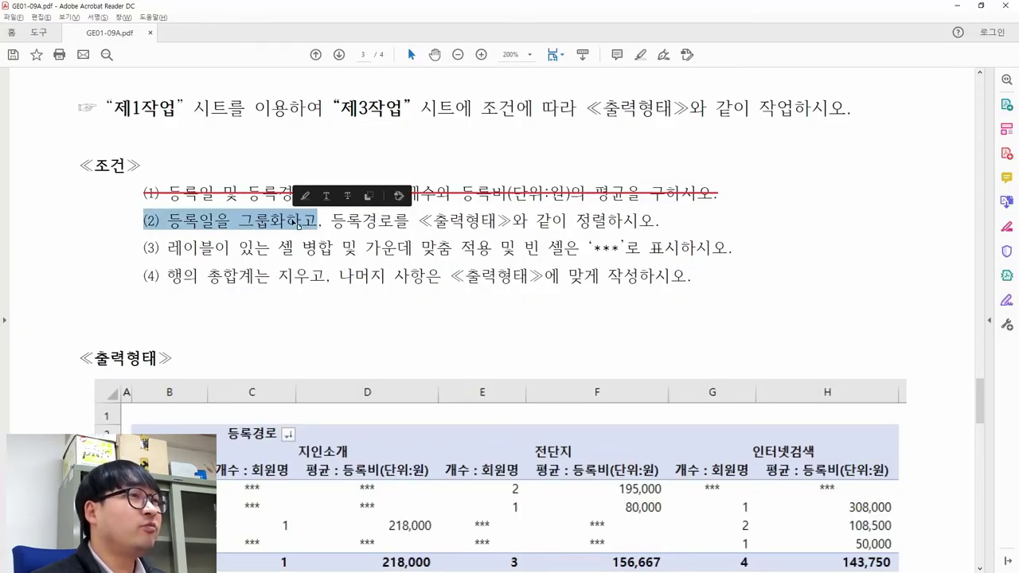
{"action": "scroll", "coordinate": [319, 221], "scroll_direction": "down", "scroll_amount": 3}
{"action": "left_click", "coordinate": [319, 119]}
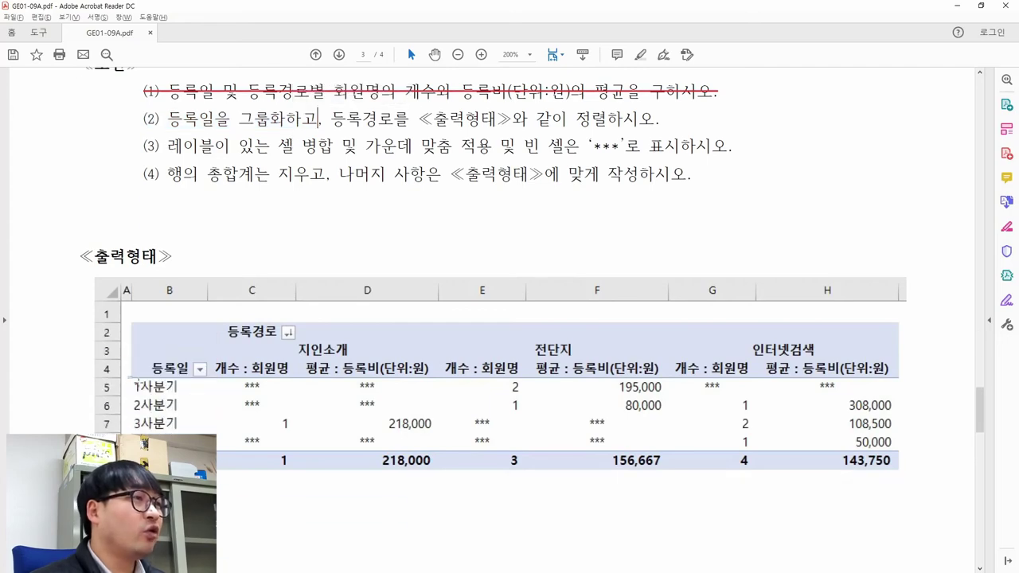
{"action": "left_click_drag", "start_coordinate": [128, 374], "coordinate": [197, 433]}
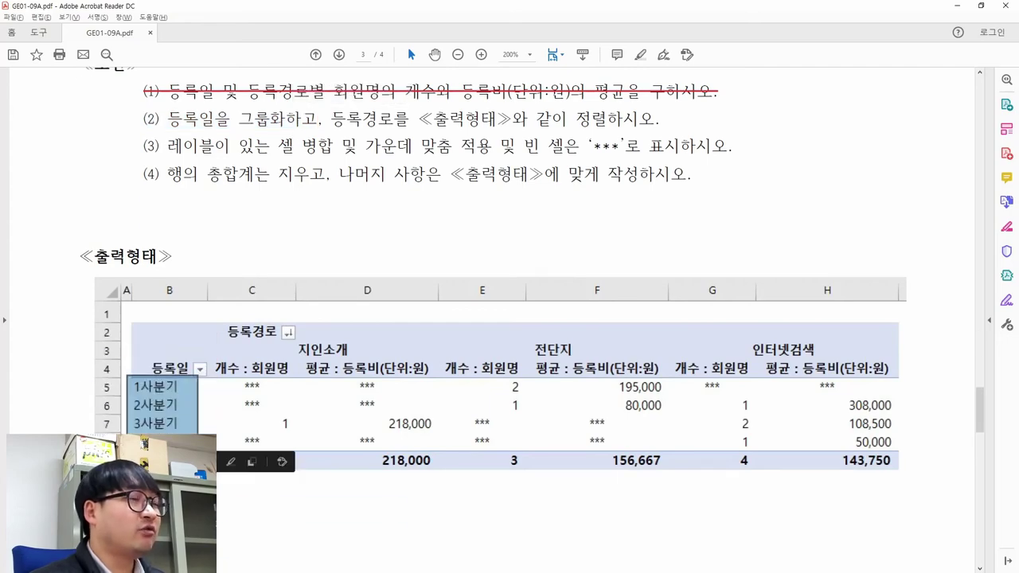
- Group 등록일 in Excel's pivot table by 분기 only, deselecting 일 and 월
{"action": "key", "text": "alt+Tab"}
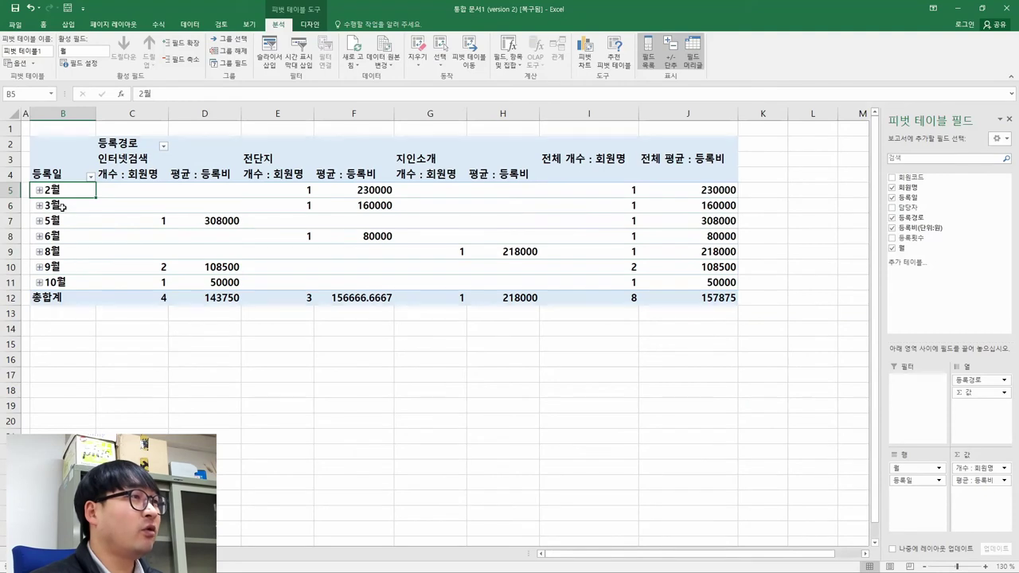
{"action": "left_click_drag", "start_coordinate": [64, 195], "coordinate": [62, 283]}
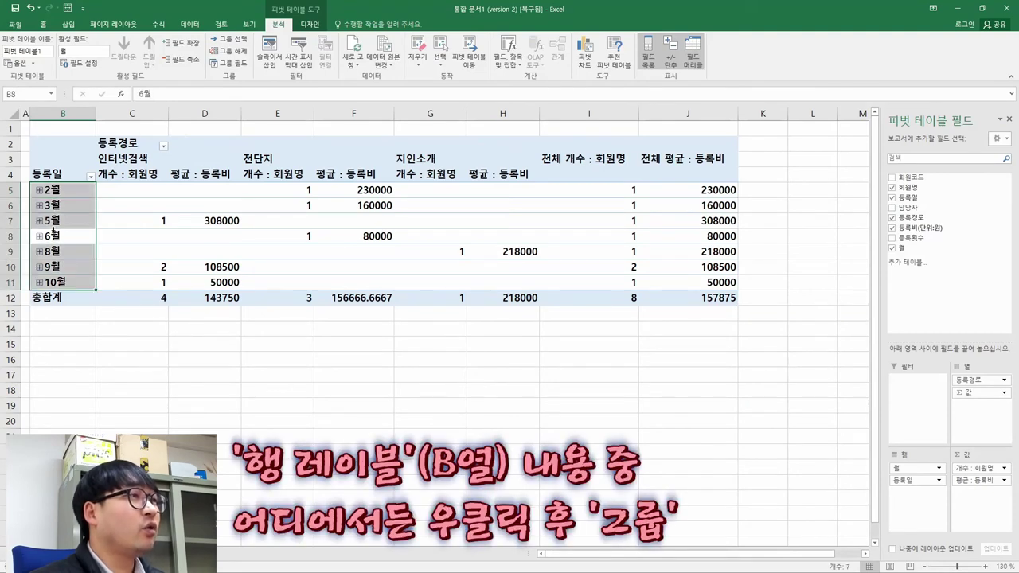
{"action": "left_click", "coordinate": [58, 250]}
{"action": "right_click", "coordinate": [61, 220]}
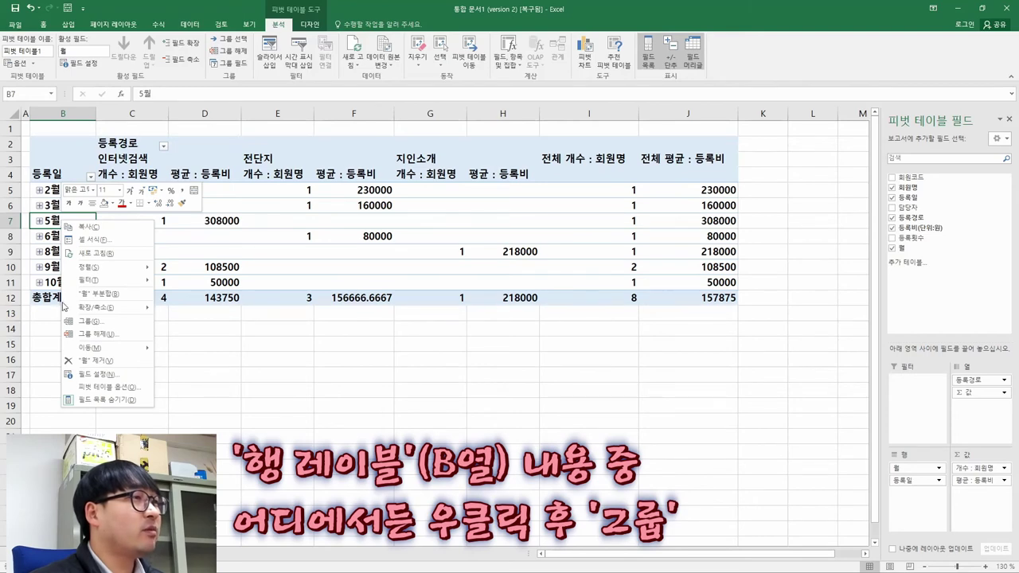
{"action": "left_click", "coordinate": [94, 324]}
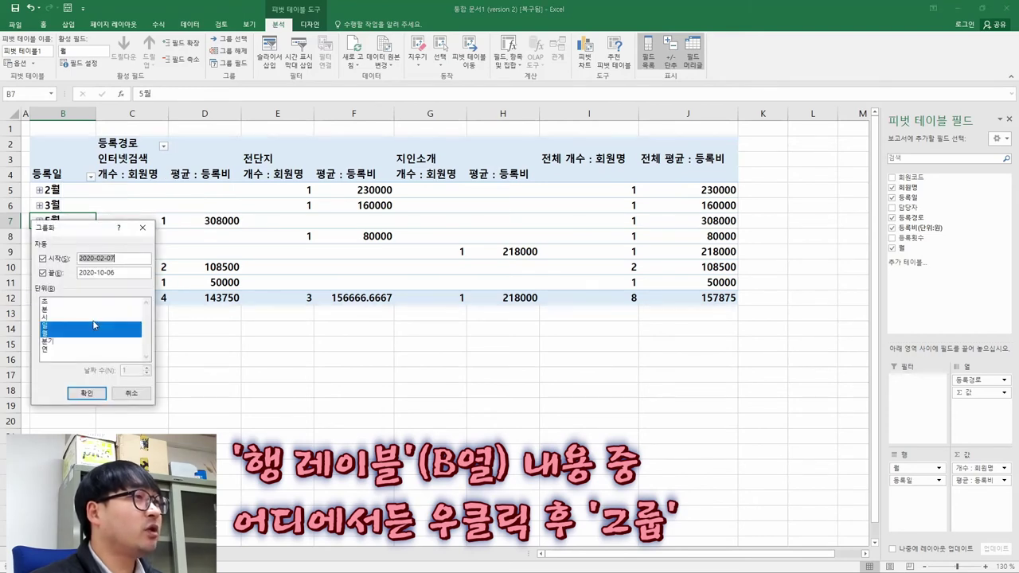
{"action": "left_click_drag", "start_coordinate": [92, 226], "coordinate": [119, 183]}
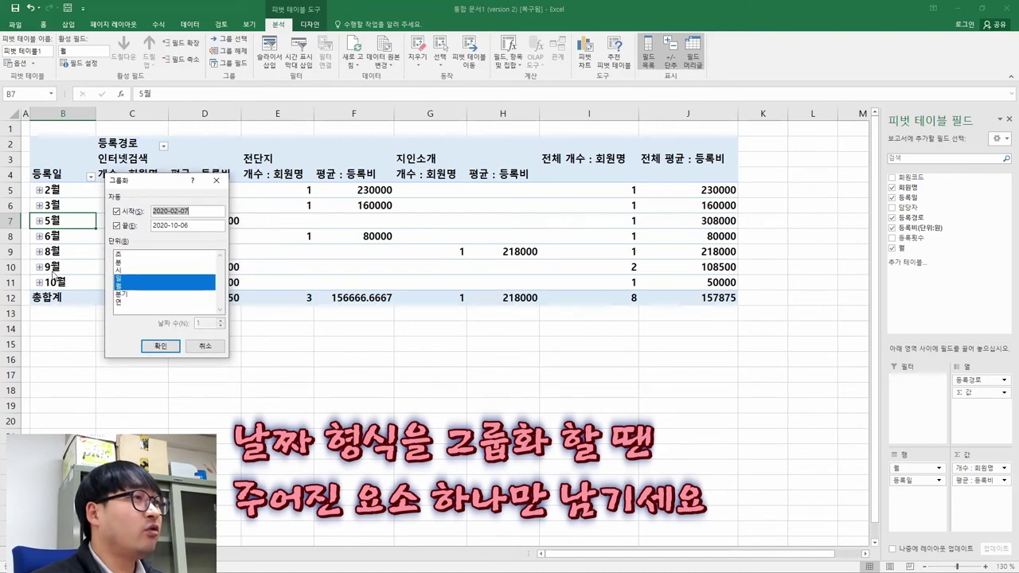
{"action": "left_click", "coordinate": [129, 294]}
{"action": "left_click", "coordinate": [135, 279]}
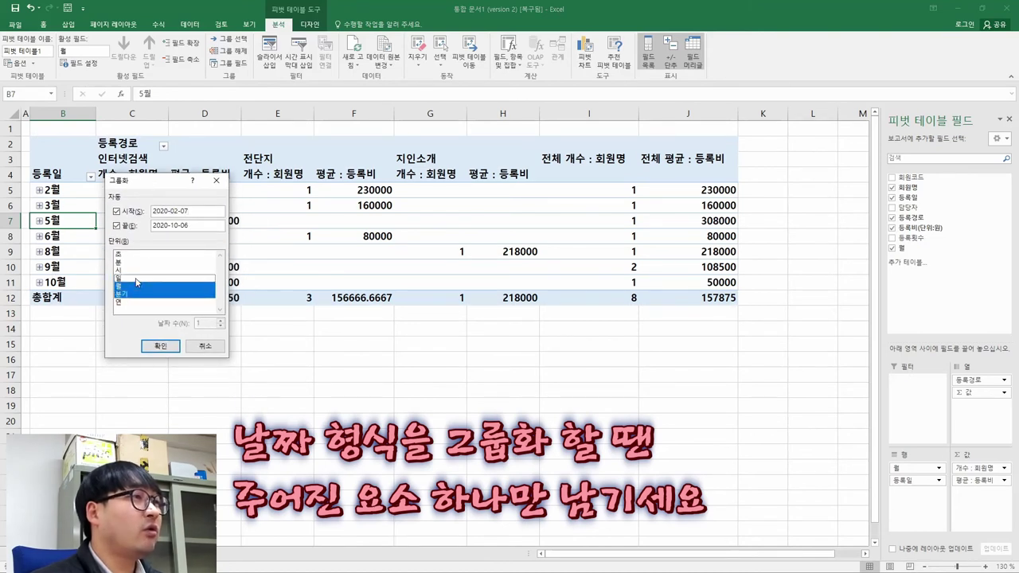
{"action": "left_click", "coordinate": [134, 287]}
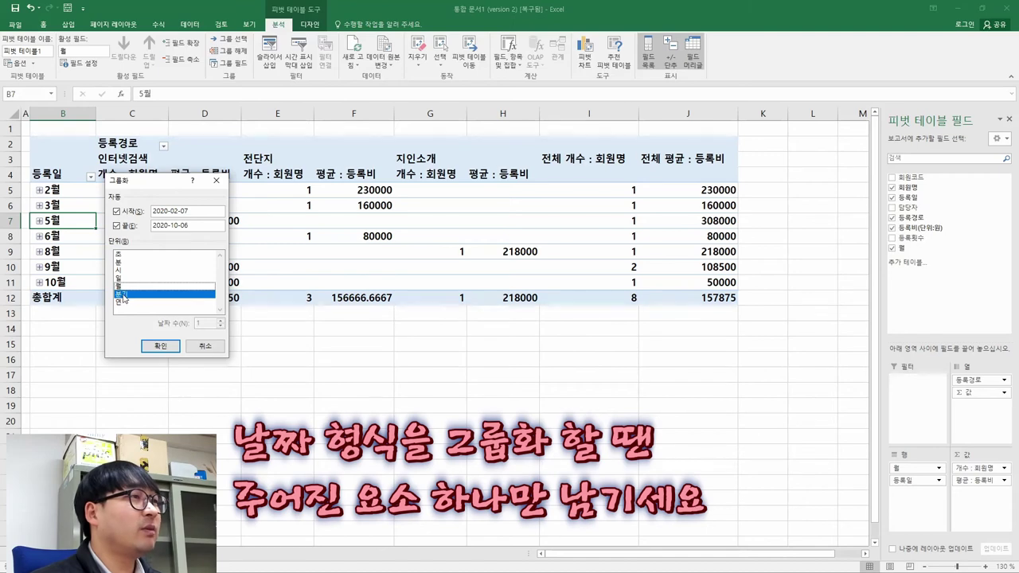
{"action": "left_click", "coordinate": [159, 345]}
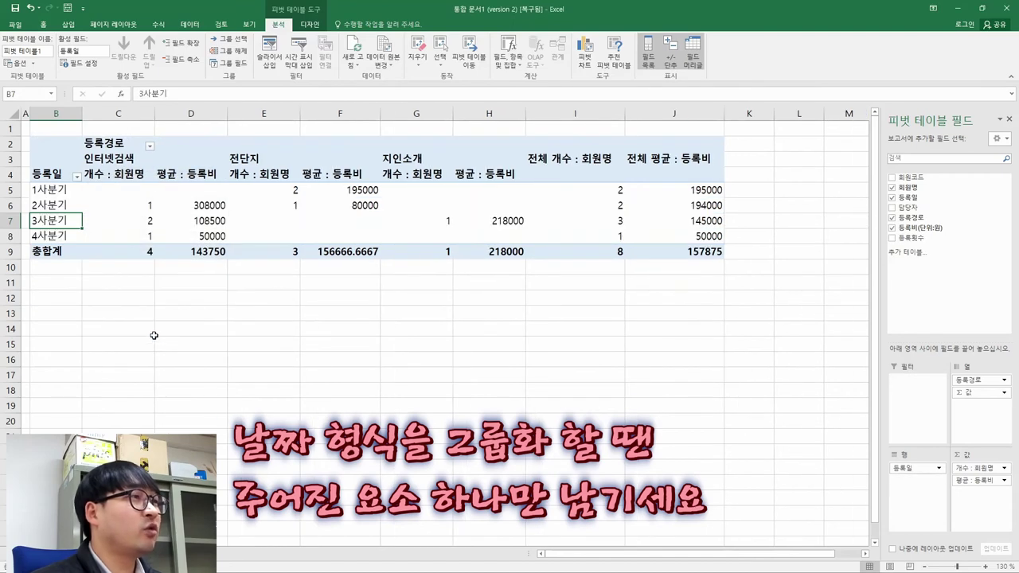
- Compare the grouped rows with the exam PDF, and strike out the 등록일 grouping part of condition (2) there
{"action": "key", "text": "alt+Tab"}
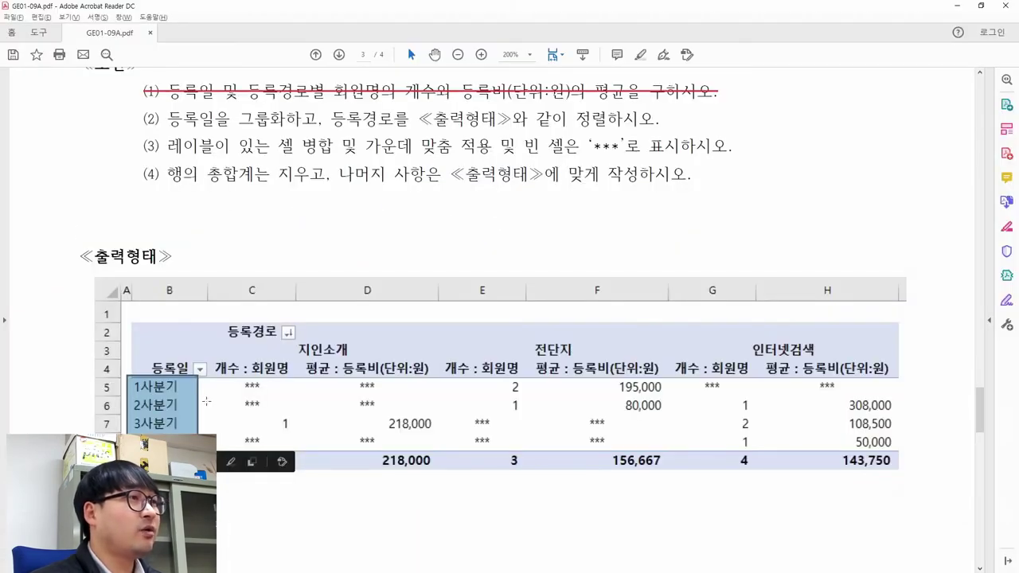
{"action": "key", "text": "alt+Tab"}
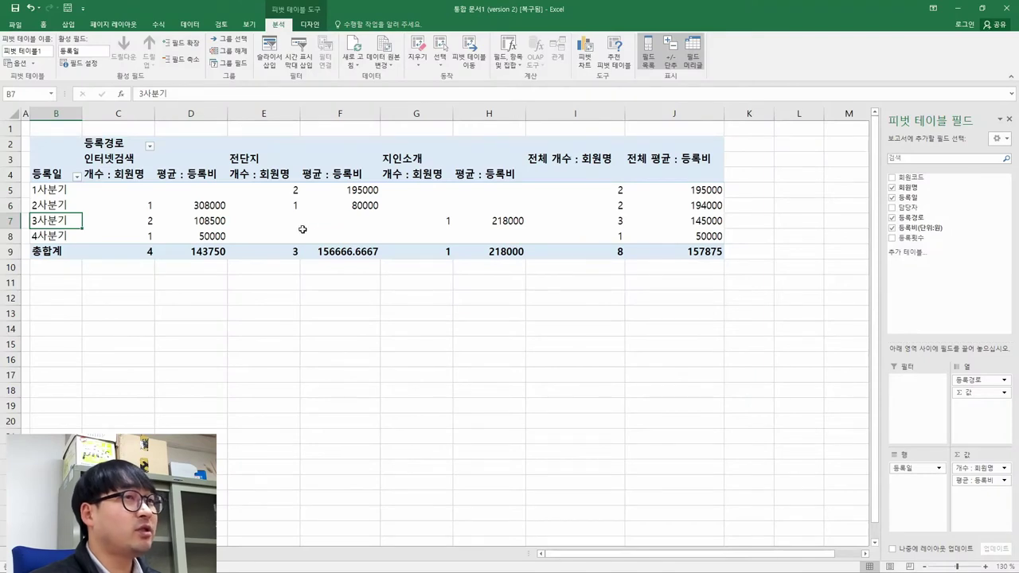
{"action": "key", "text": "alt+Tab"}
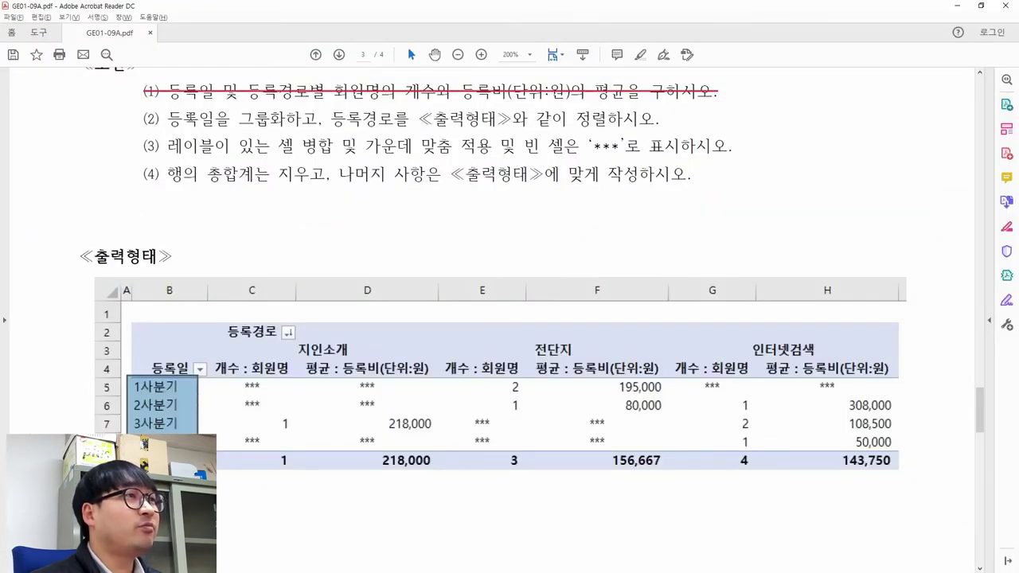
{"action": "left_click_drag", "start_coordinate": [144, 117], "coordinate": [654, 119]}
{"action": "left_click", "coordinate": [371, 94]}
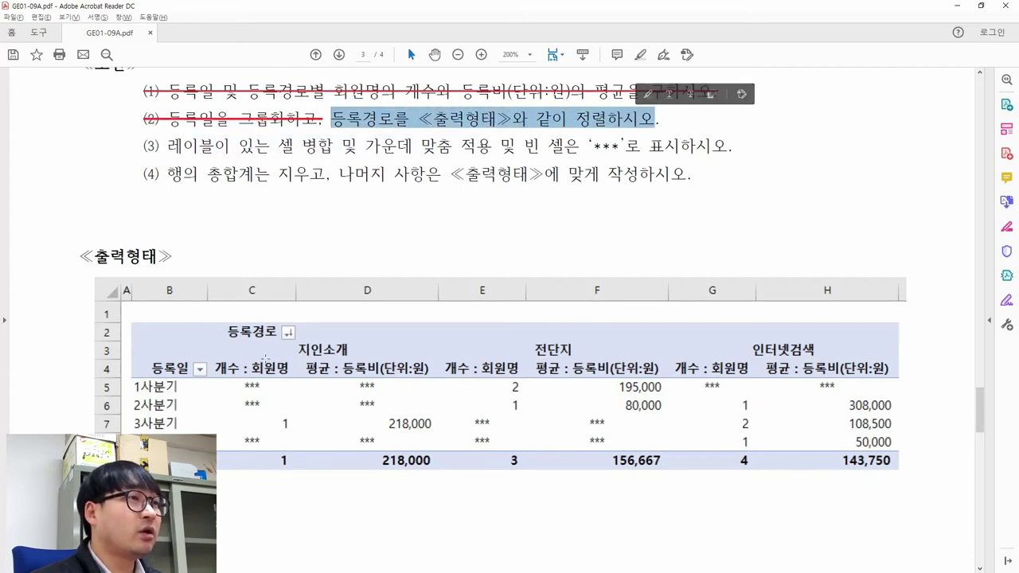
- Check the sort marker on the 등록경로 header in the exam PDF's output form
{"action": "left_click_drag", "start_coordinate": [221, 320], "coordinate": [302, 346]}
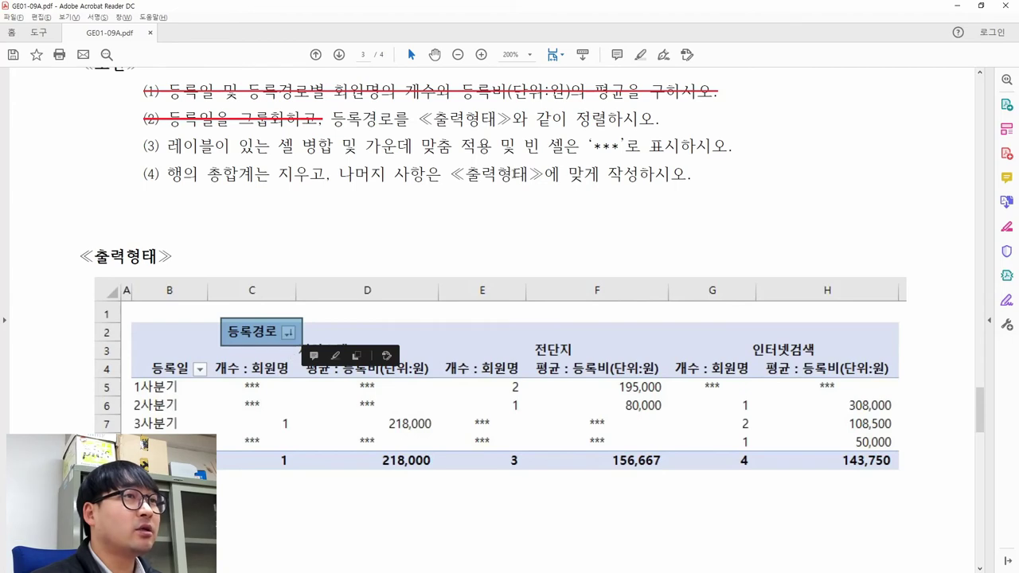
{"action": "left_click", "coordinate": [279, 336]}
{"action": "left_click", "coordinate": [273, 330]}
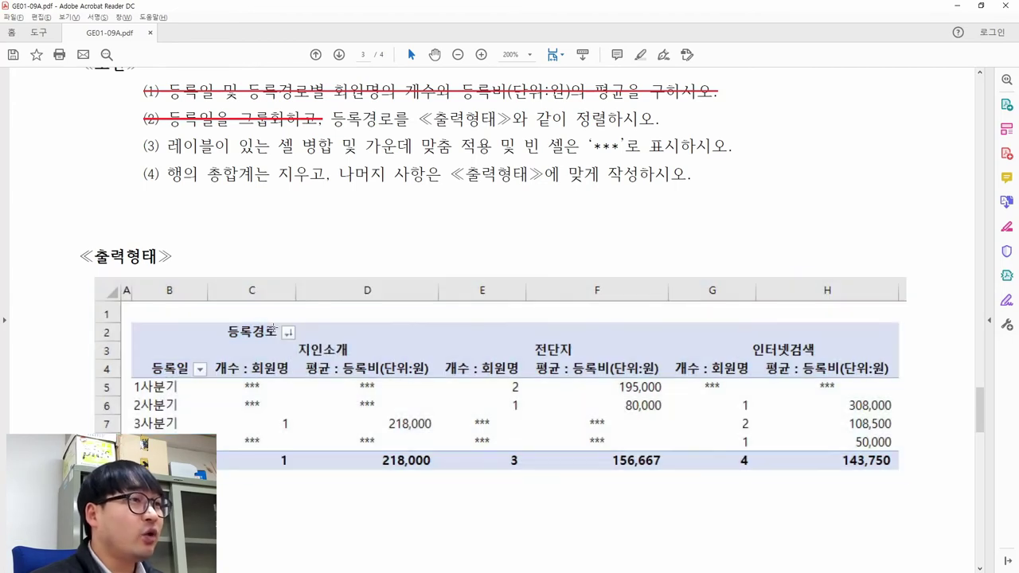
{"action": "left_click_drag", "start_coordinate": [277, 327], "coordinate": [293, 340]}
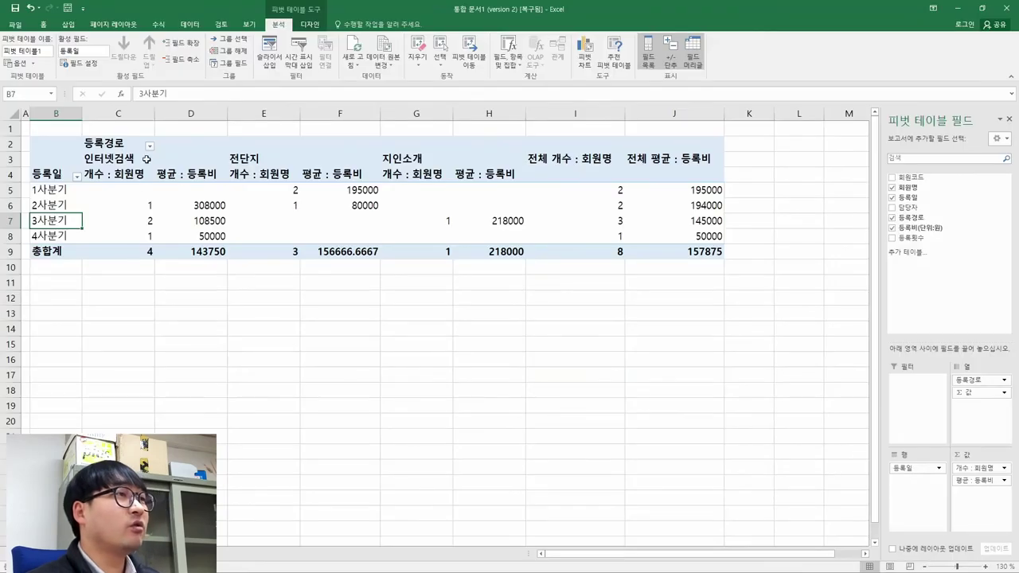
- Try sorting 등록경로 in descending text order in Excel's pivot table, compare it with the exam PDF, and undo the sort
{"action": "scroll", "coordinate": [168, 210], "scroll_direction": "up", "scroll_amount": 2}
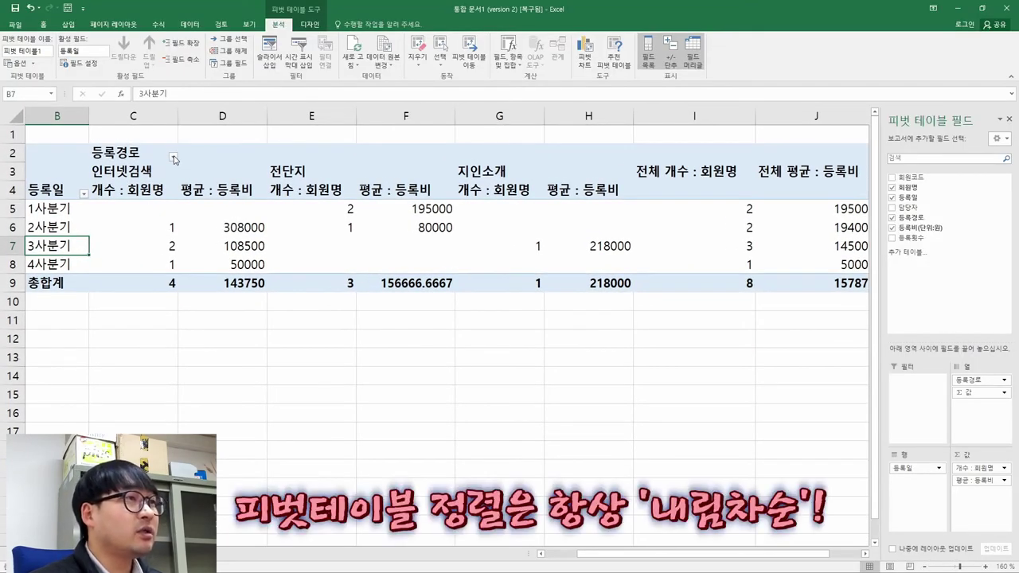
{"action": "left_click", "coordinate": [174, 158]}
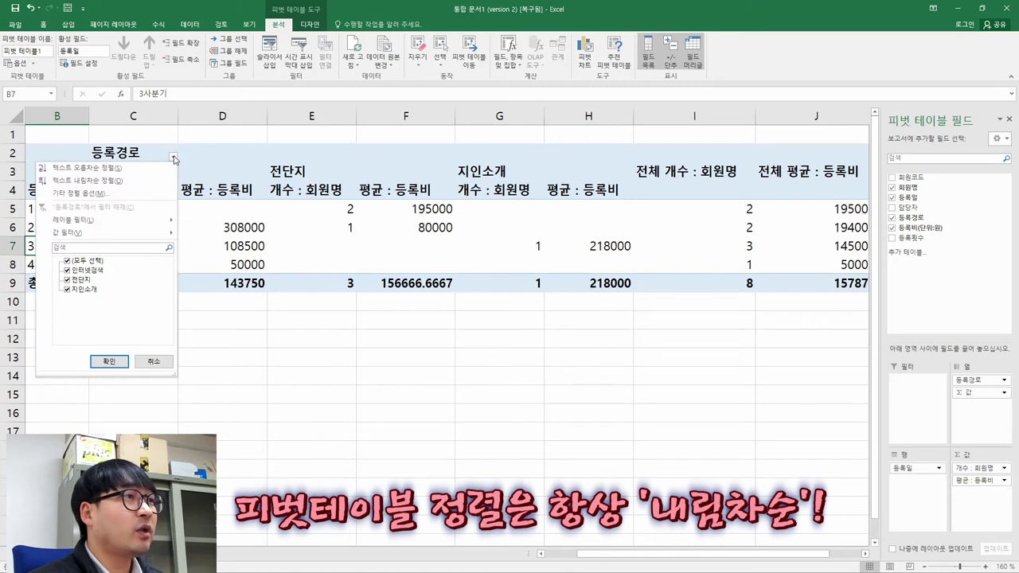
{"action": "left_click", "coordinate": [82, 181]}
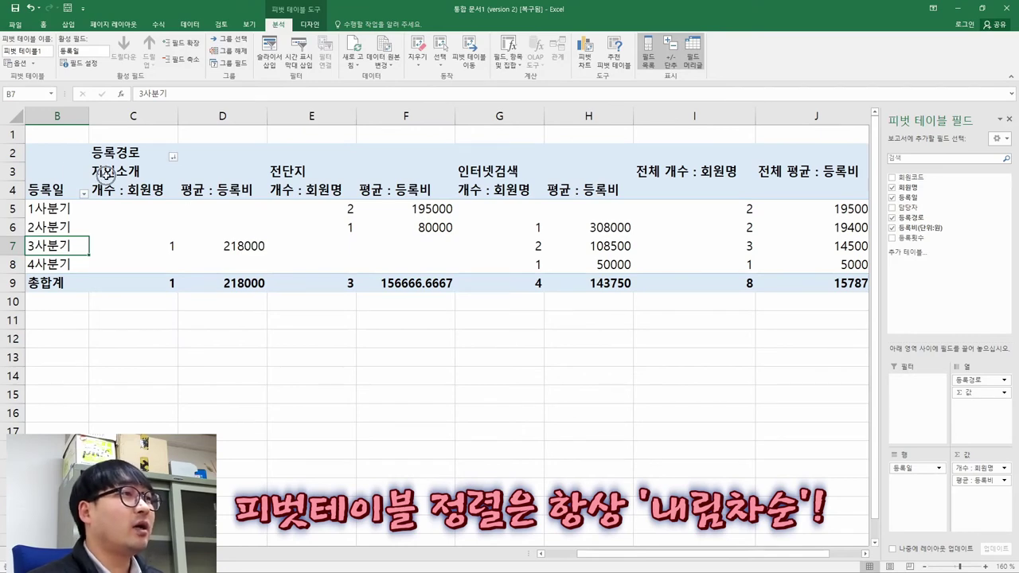
{"action": "key", "text": "alt+Tab"}
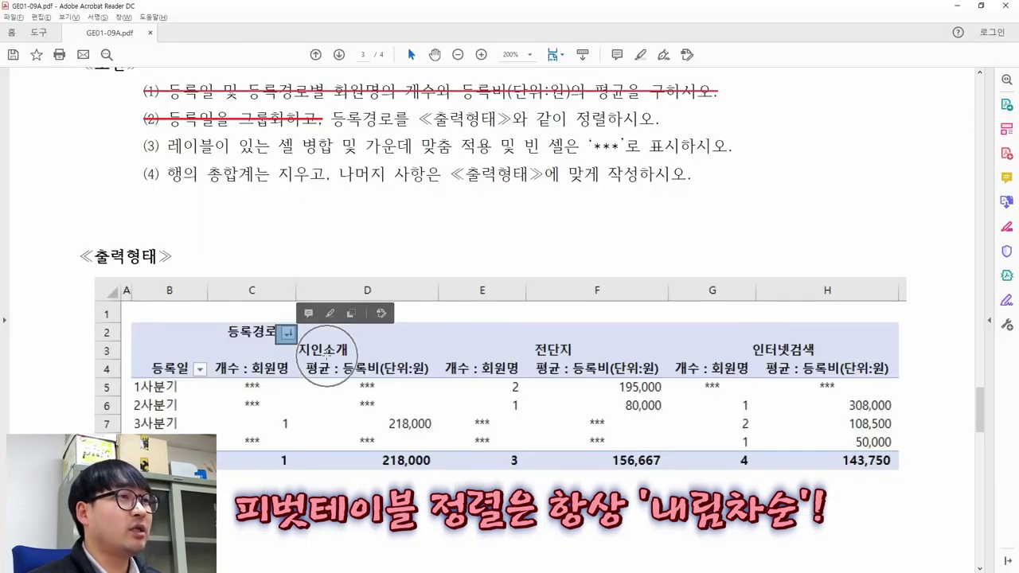
{"action": "key", "text": "alt+Tab"}
{"action": "key", "text": "ctrl+z"}
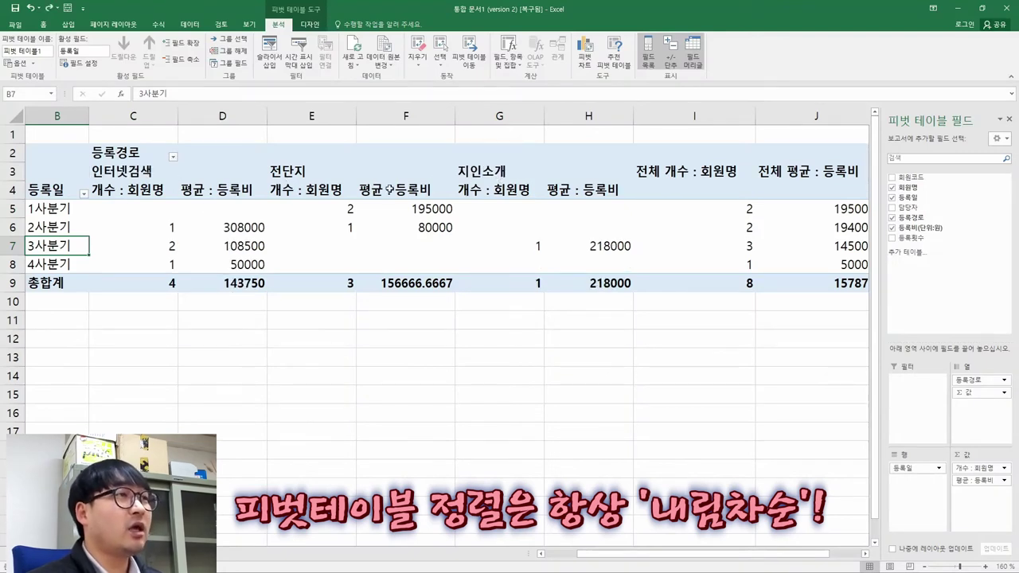
- Sort the pivot table's 등록경로 column labels in descending text order
{"action": "left_click", "coordinate": [130, 176]}
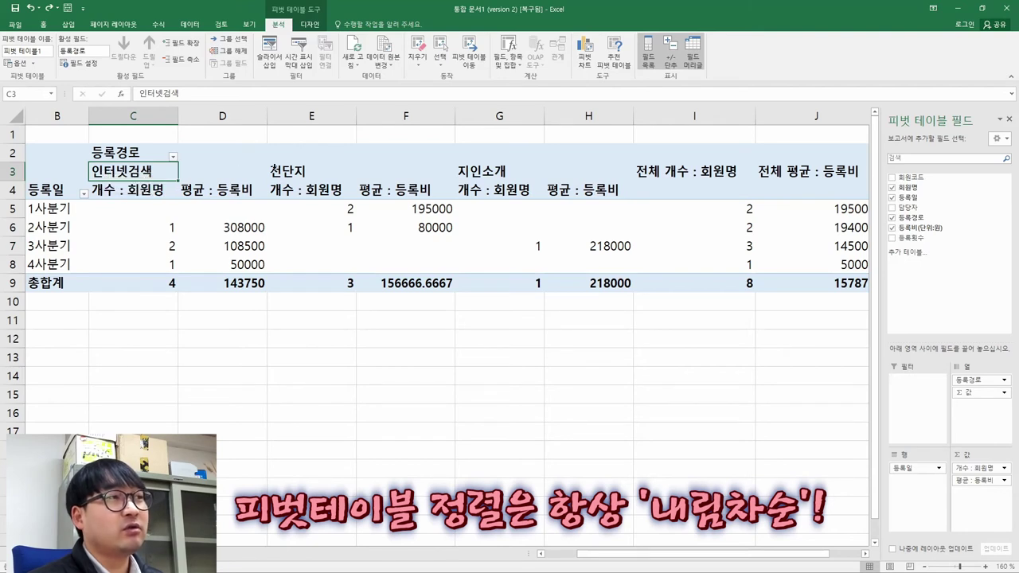
{"action": "left_click", "coordinate": [173, 159]}
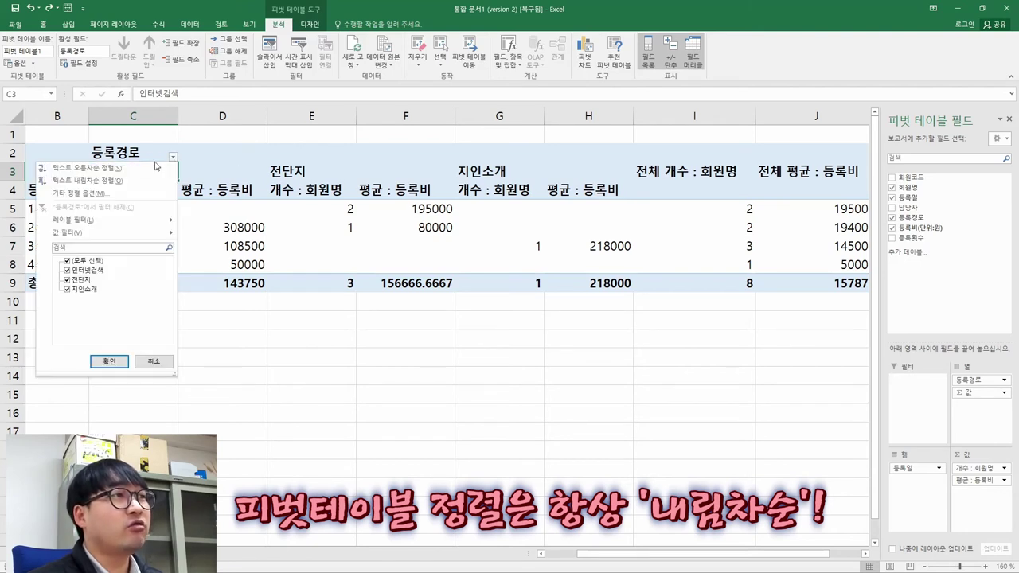
{"action": "left_click", "coordinate": [113, 181]}
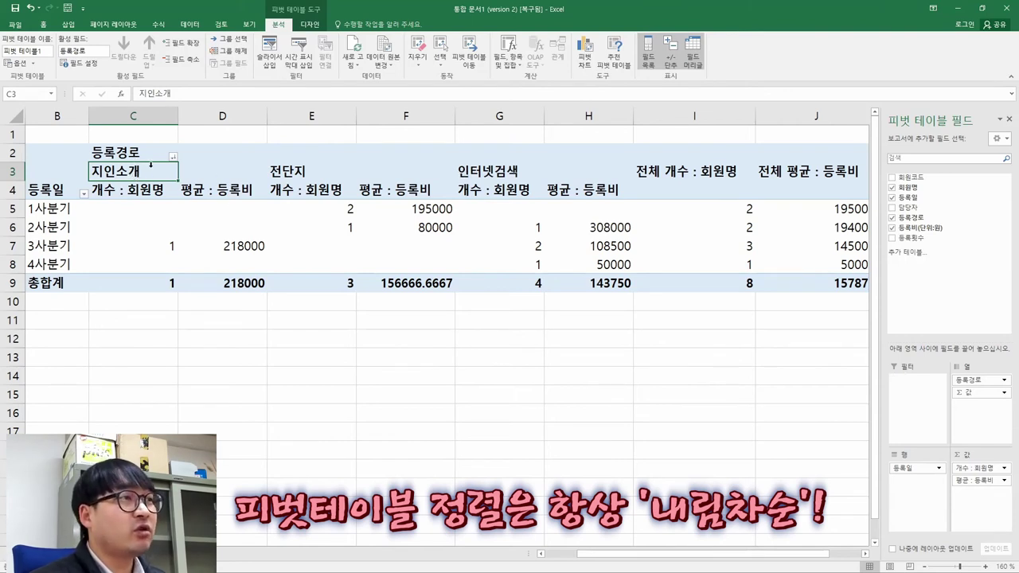
{"action": "left_click", "coordinate": [173, 157]}
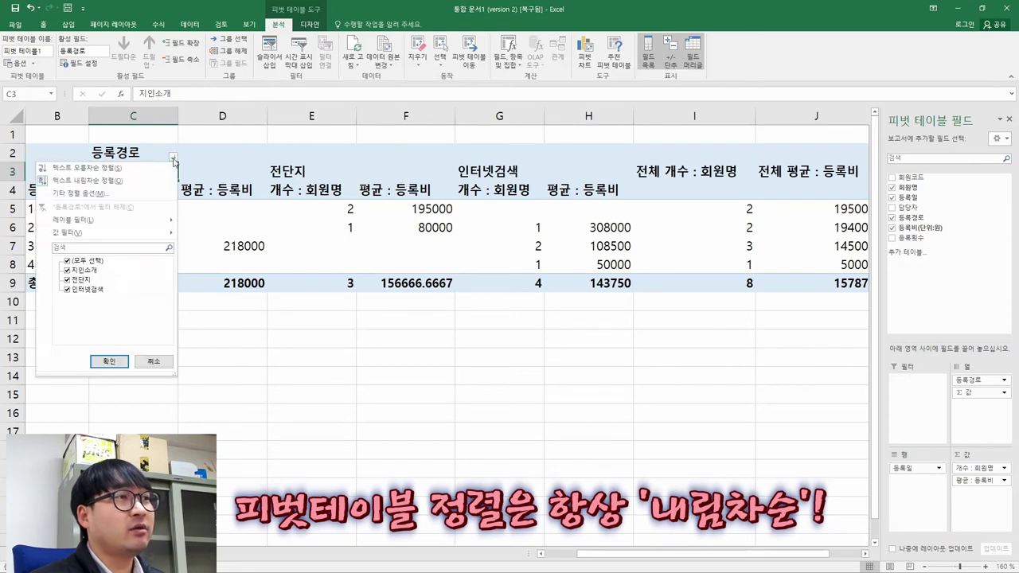
{"action": "left_click", "coordinate": [87, 182]}
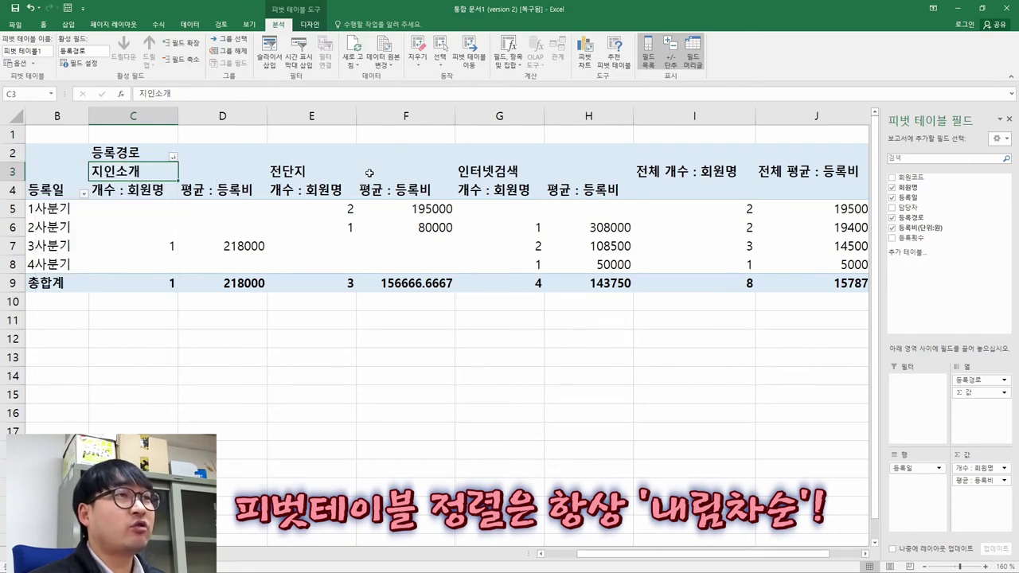
- Switch to the exam PDF and strike out the remaining part of condition (2) about sorting 등록경로
{"action": "key", "text": "alt+Tab"}
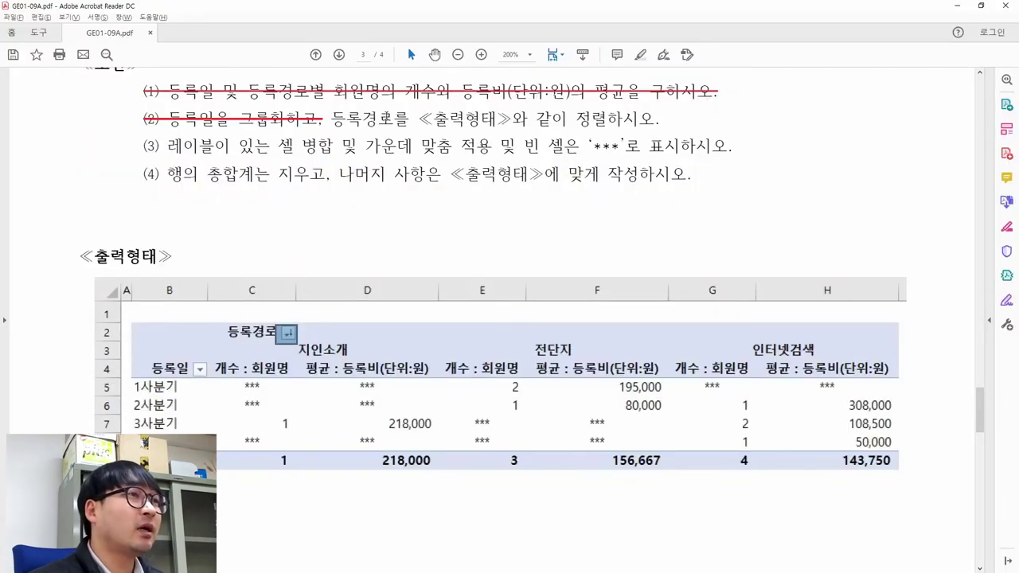
{"action": "left_click", "coordinate": [325, 119]}
{"action": "left_click_drag", "start_coordinate": [661, 119], "coordinate": [237, 119]}
{"action": "left_click", "coordinate": [383, 96]}
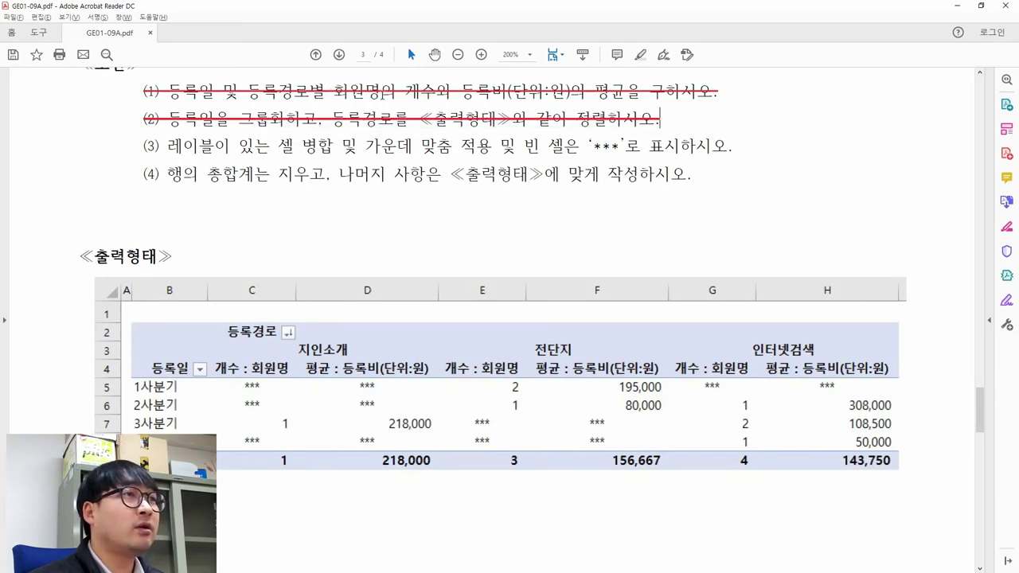
- Mark condition (3) for reading in the exam PDF, and open the pivot table options dialog in Excel
{"action": "left_click_drag", "start_coordinate": [143, 145], "coordinate": [732, 156]}
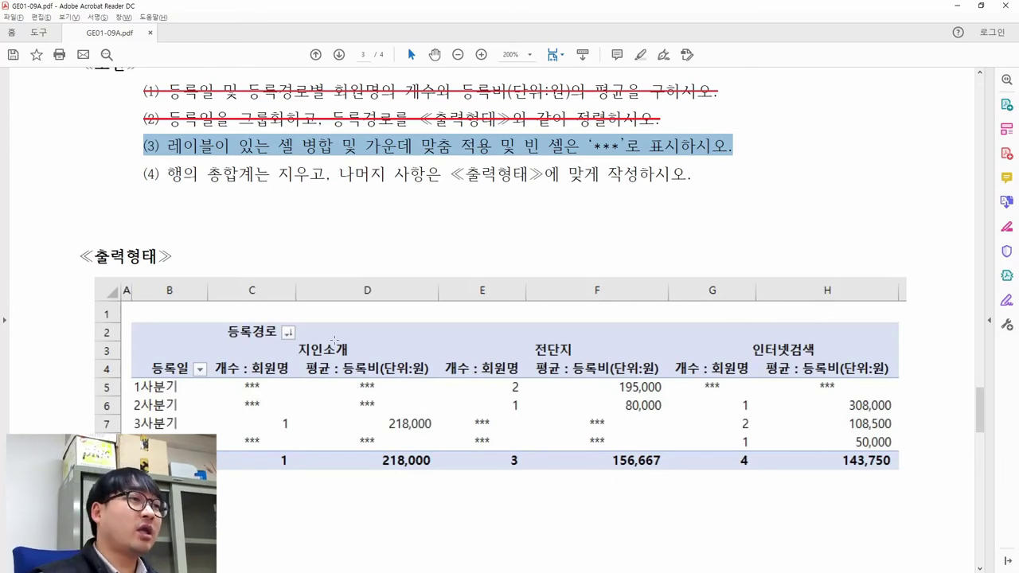
{"action": "key", "text": "alt+Tab"}
{"action": "right_click", "coordinate": [141, 208]}
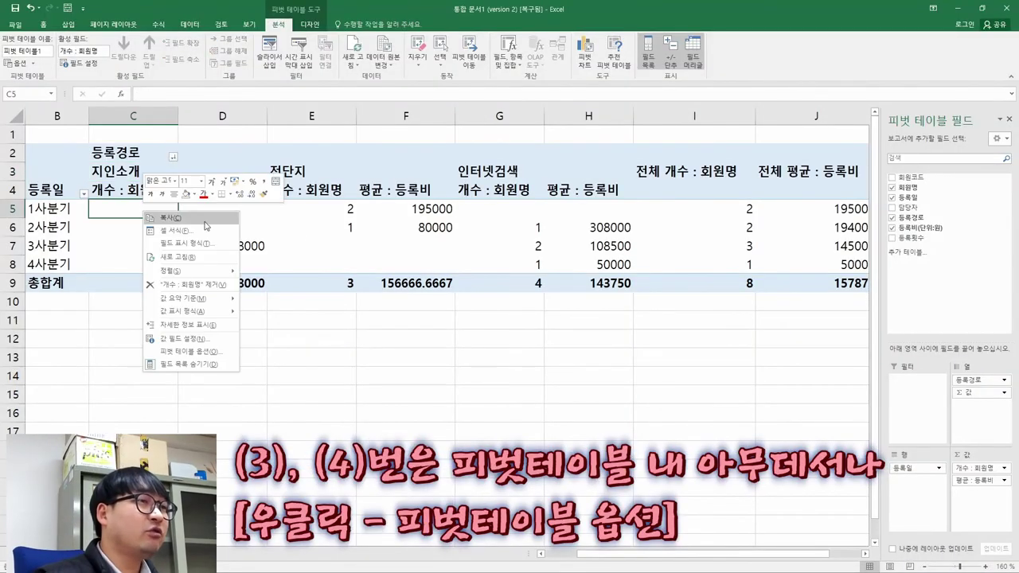
{"action": "right_click", "coordinate": [336, 214]}
{"action": "right_click", "coordinate": [390, 158]}
{"action": "left_click", "coordinate": [195, 227]}
{"action": "right_click", "coordinate": [195, 227]}
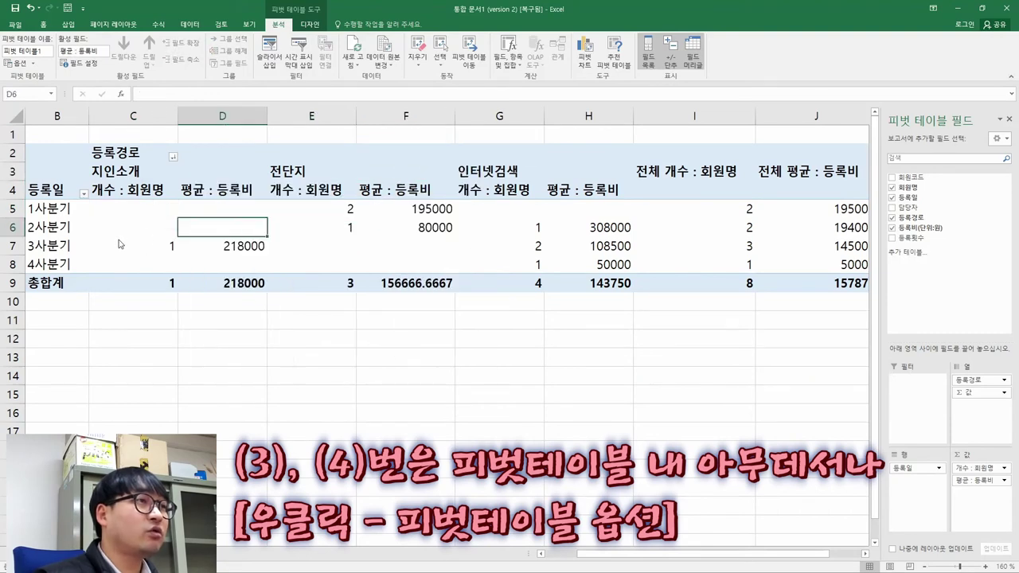
{"action": "right_click", "coordinate": [124, 238]}
{"action": "right_click", "coordinate": [348, 229]}
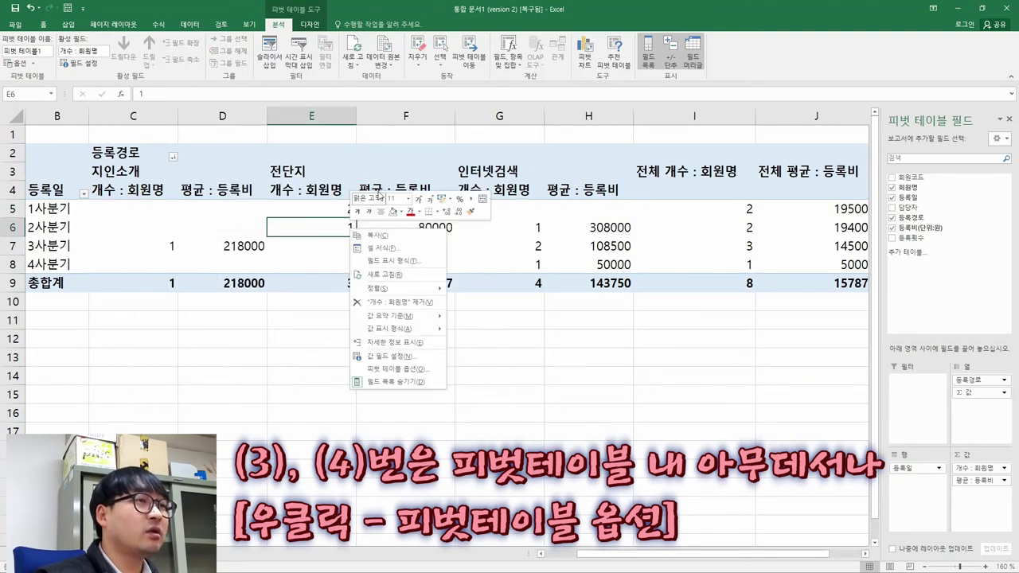
{"action": "left_click", "coordinate": [402, 369]}
{"action": "left_click_drag", "start_coordinate": [398, 236], "coordinate": [337, 159]}
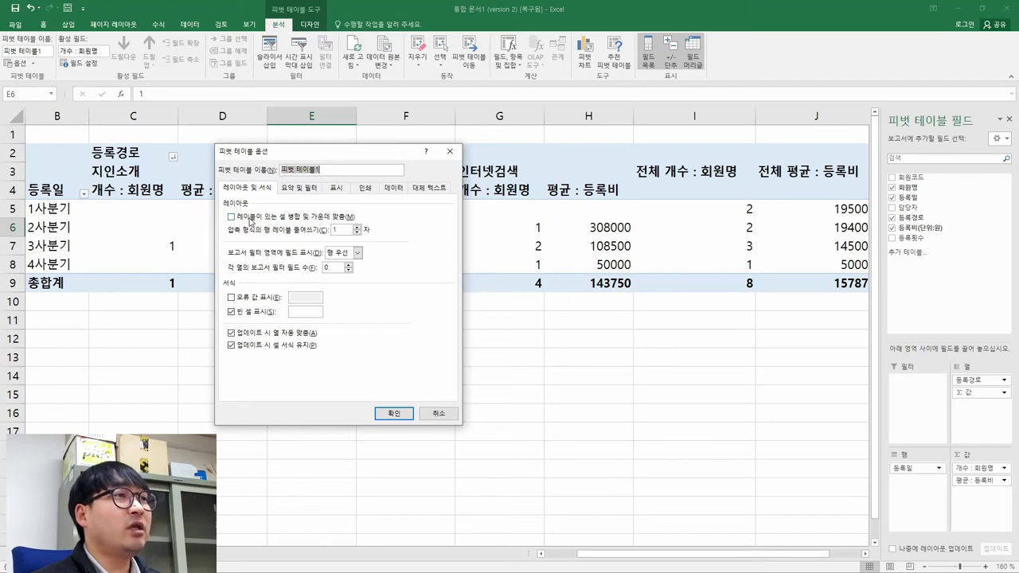
- Check condition (3)'s label wording in the exam PDF, and enable merging and centering of labelled cells in Excel's pivot table options
{"action": "key", "text": "alt+Tab"}
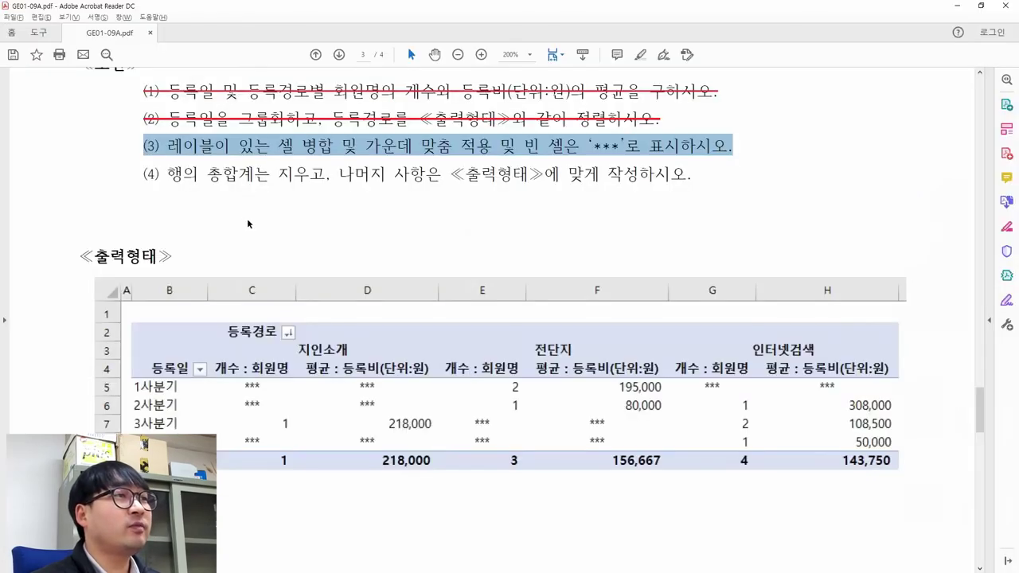
{"action": "left_click", "coordinate": [269, 159]}
{"action": "left_click_drag", "start_coordinate": [167, 147], "coordinate": [487, 148]}
{"action": "key", "text": "alt+Tab"}
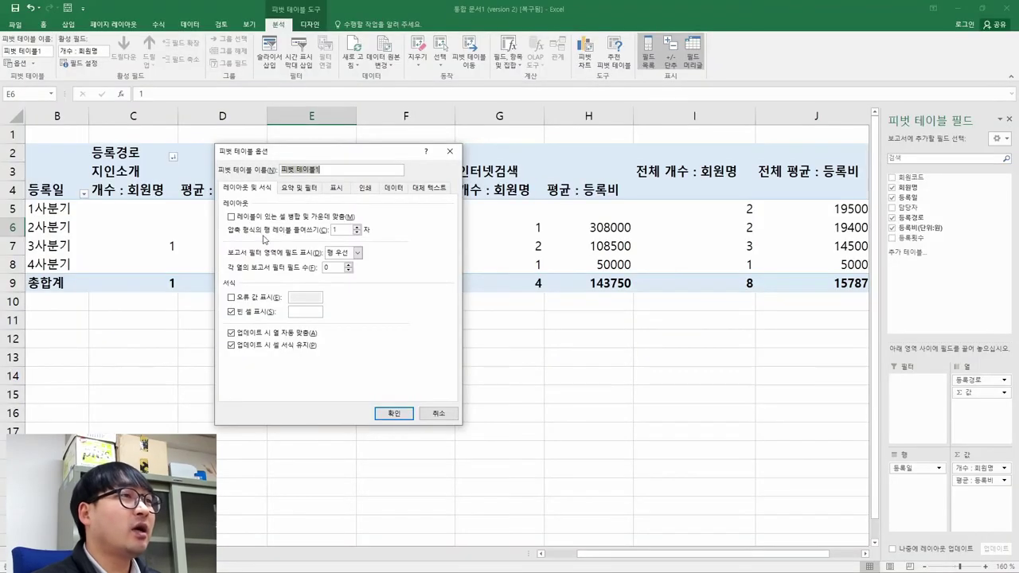
{"action": "left_click", "coordinate": [231, 217]}
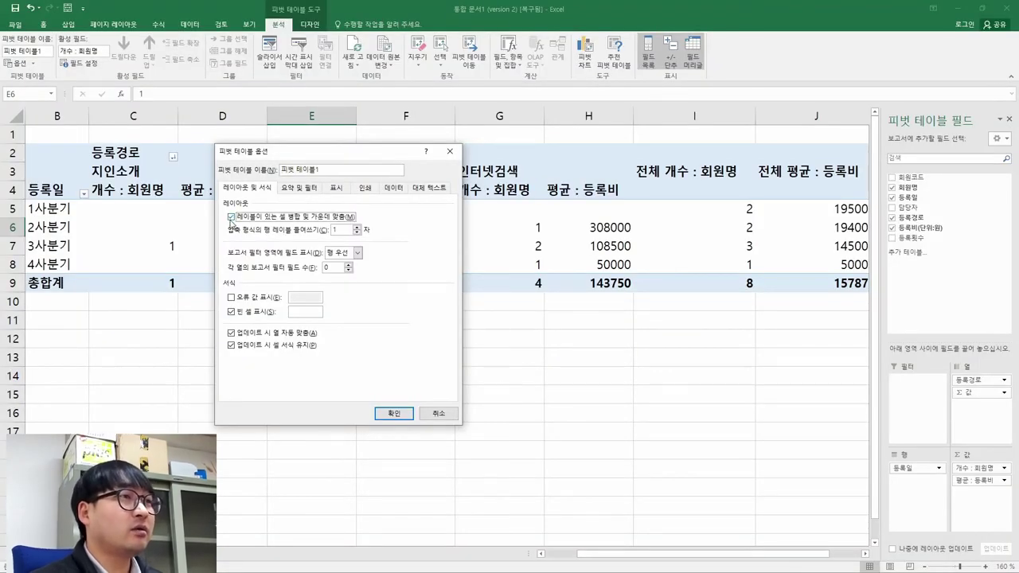
- Strike out the part of condition (3) about merging and centering labelled cells in the exam PDF
{"action": "key", "text": "alt+Tab"}
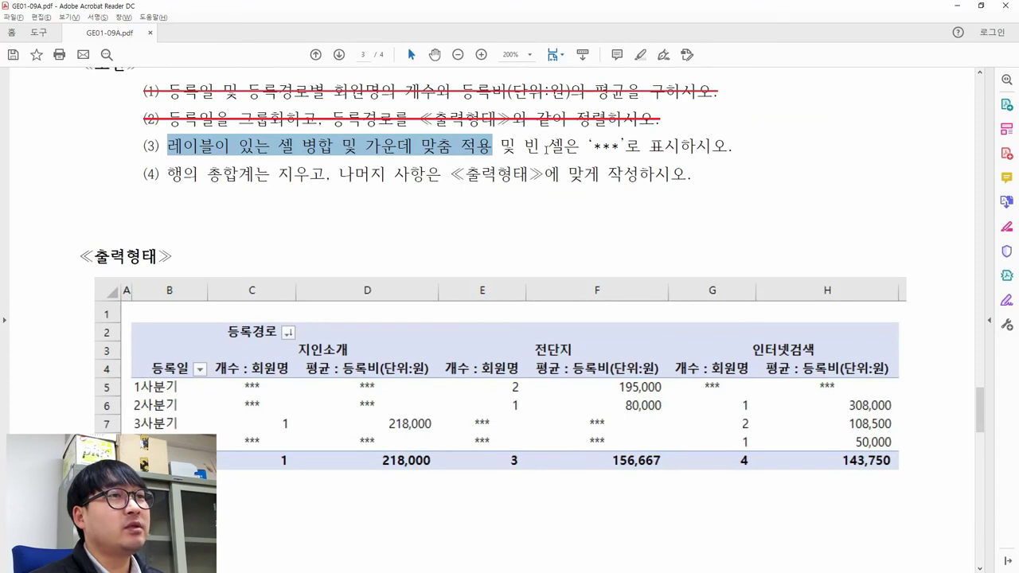
{"action": "right_click", "coordinate": [452, 152]}
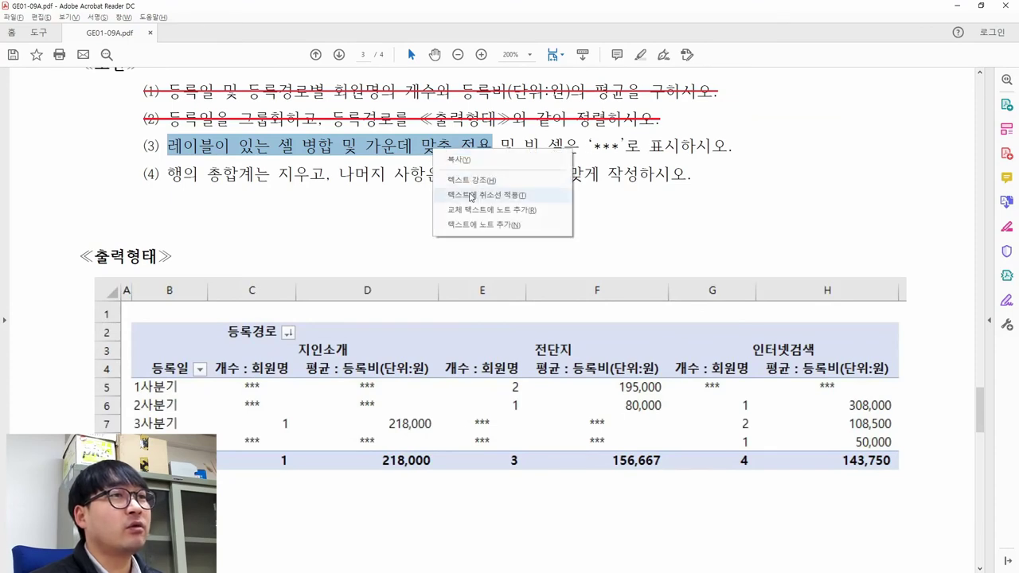
{"action": "left_click", "coordinate": [461, 195]}
- Check condition (3)'s empty-cell wording in the exam PDF, and set Excel's pivot table to show *** for empty cells
{"action": "left_click_drag", "start_coordinate": [522, 146], "coordinate": [729, 147]}
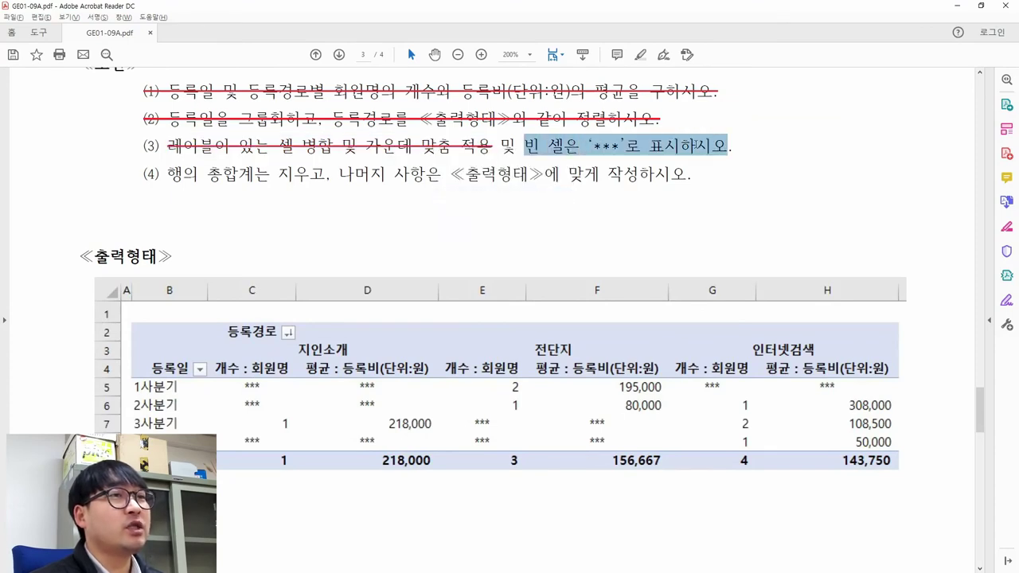
{"action": "key", "text": "alt+Tab"}
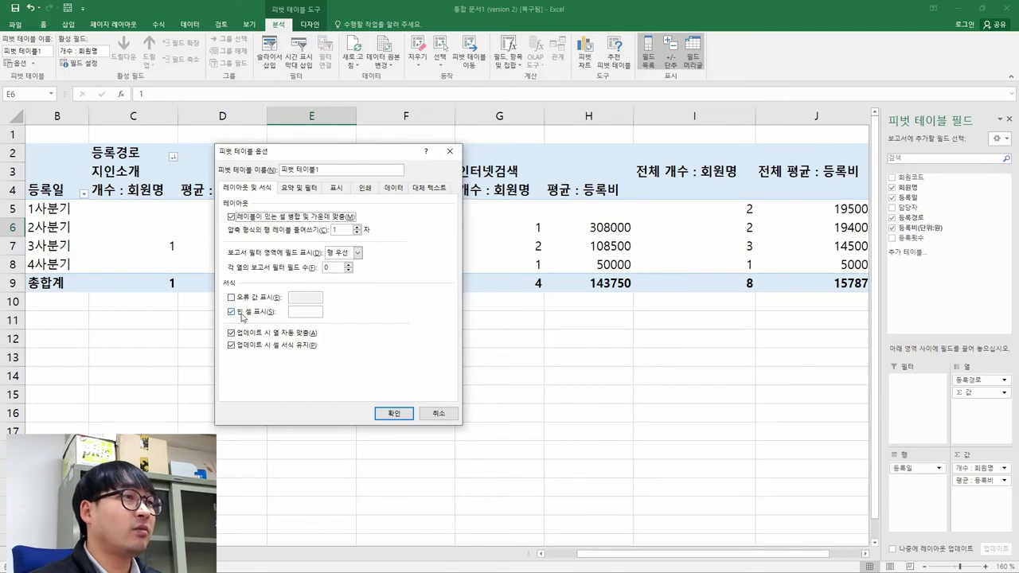
{"action": "left_click", "coordinate": [312, 314]}
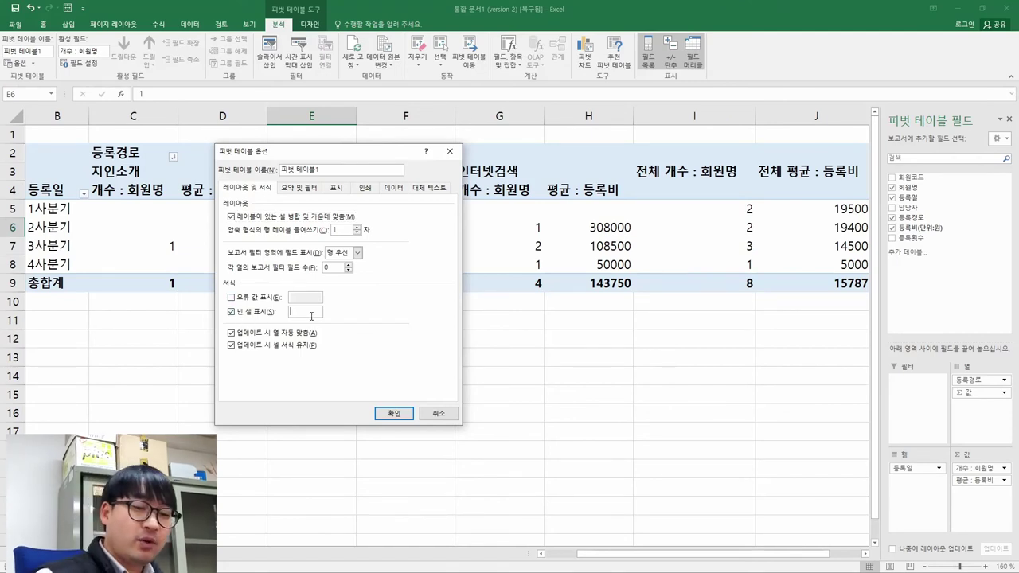
{"action": "type", "text": "***"}
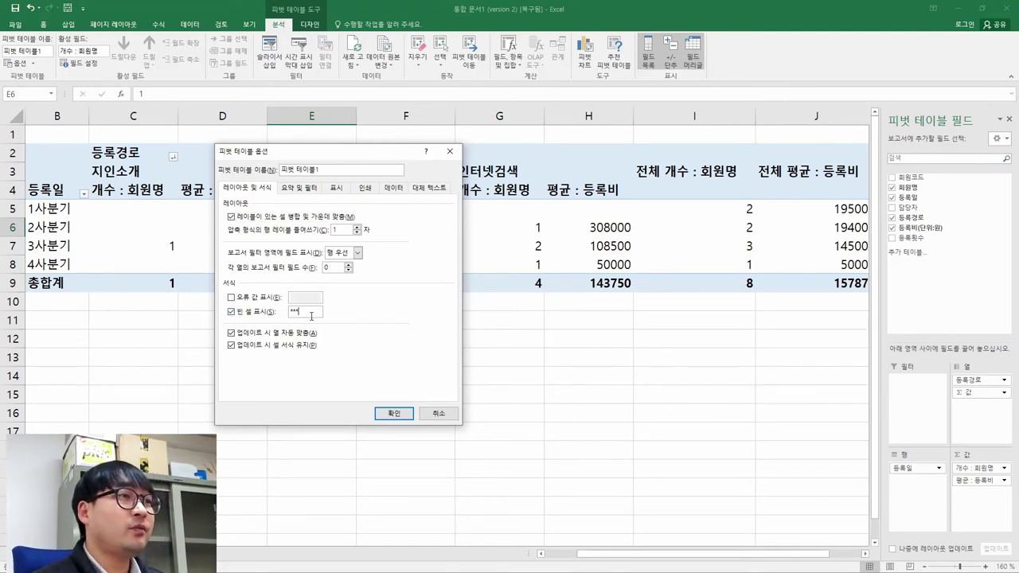
- Strike out the part of condition (3) about empty cells in the exam PDF
{"action": "key", "text": "alt+Tab"}
{"action": "right_click", "coordinate": [585, 146]}
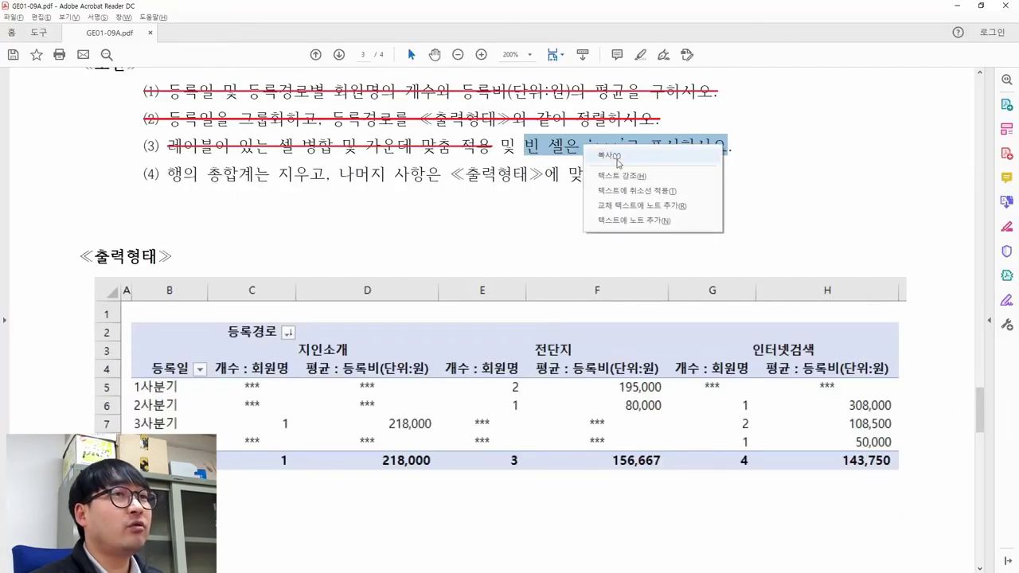
{"action": "left_click", "coordinate": [634, 190]}
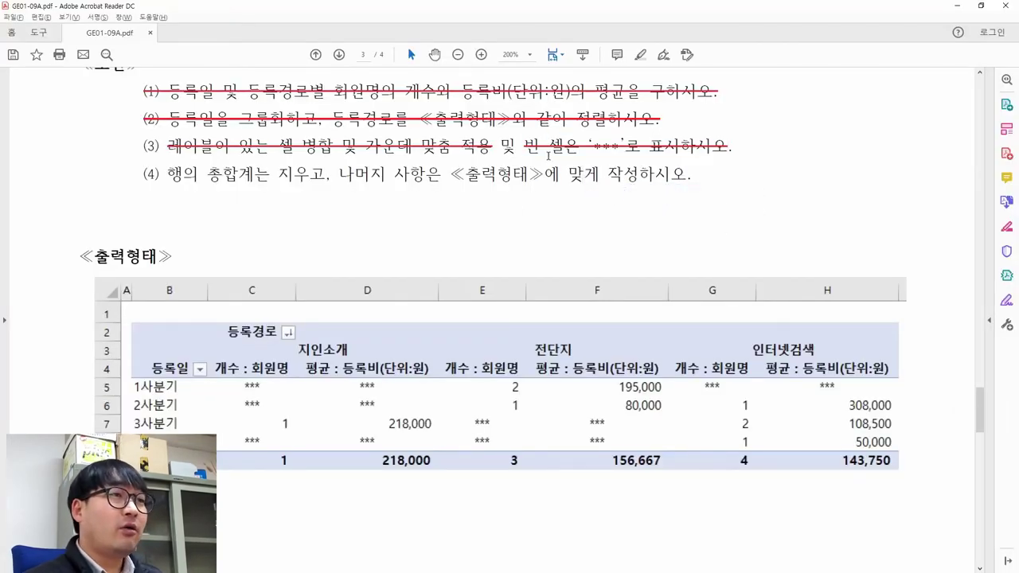
- Check condition (4)'s row-total wording in the exam PDF, and turn off row grand totals in Excel's pivot table options
{"action": "key", "text": "alt+Tab"}
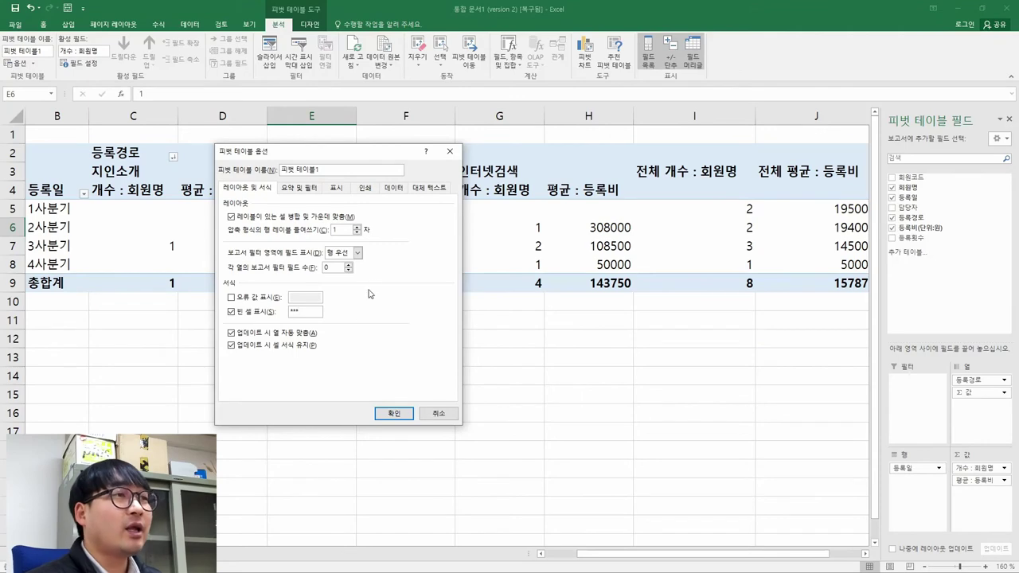
{"action": "key", "text": "alt+Tab"}
{"action": "left_click_drag", "start_coordinate": [167, 174], "coordinate": [325, 176]}
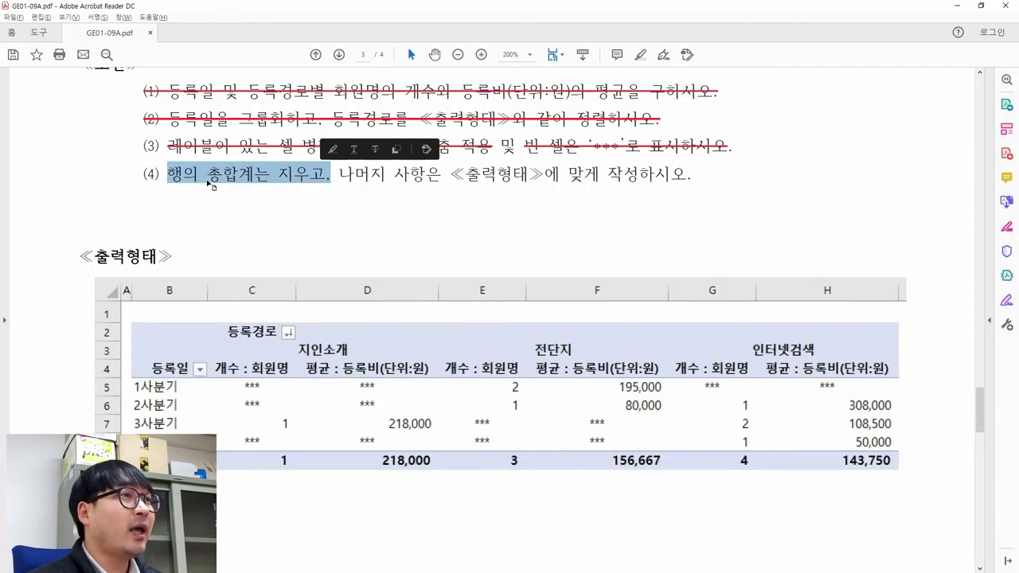
{"action": "key", "text": "alt+Tab"}
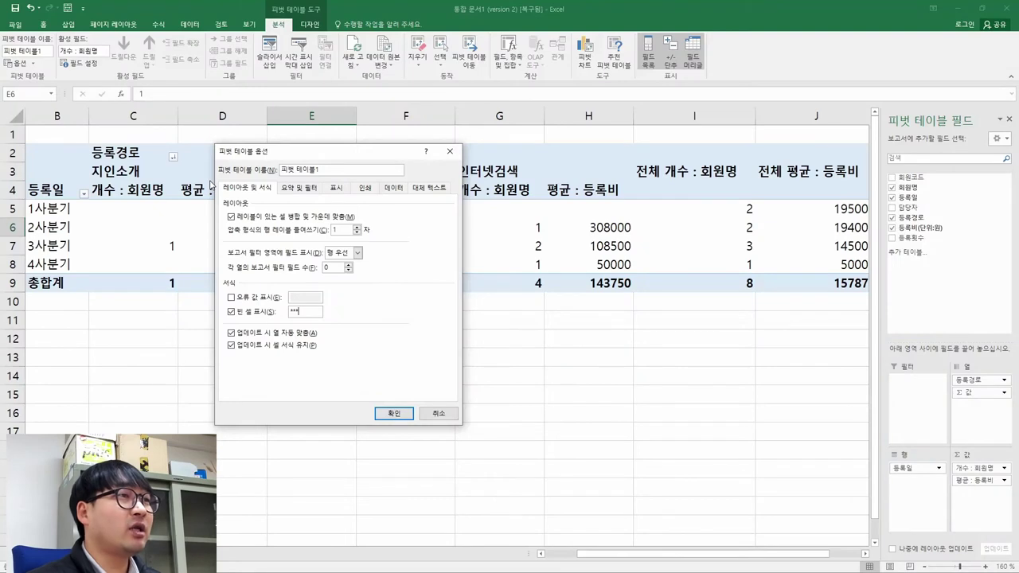
{"action": "left_click", "coordinate": [301, 192]}
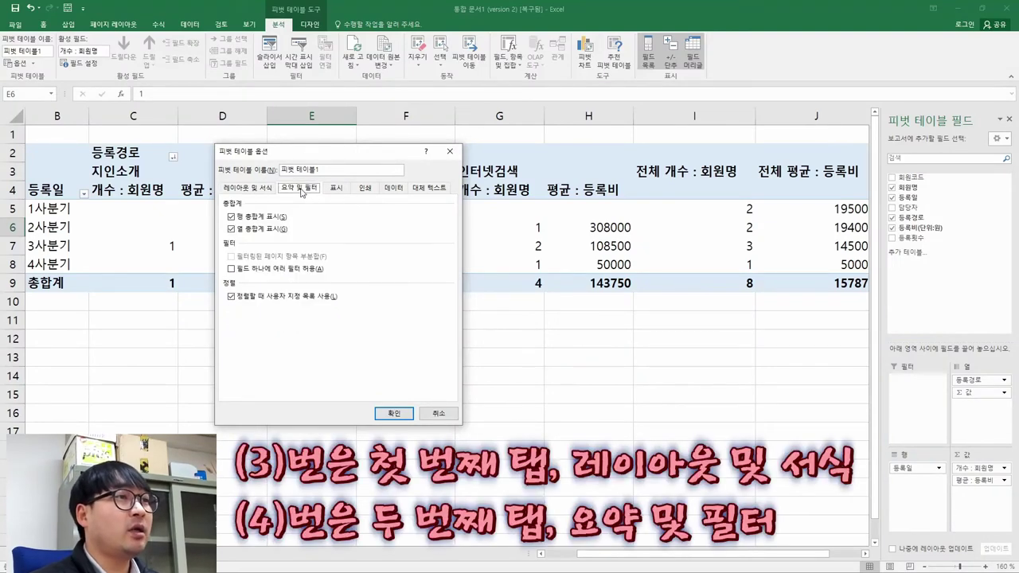
{"action": "left_click", "coordinate": [230, 217]}
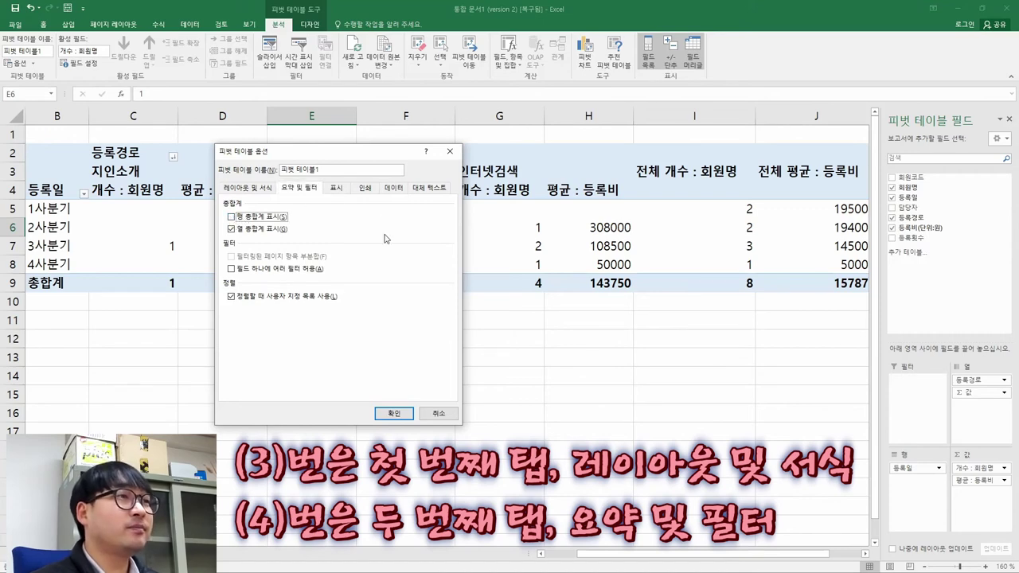
- Strike out the part of condition (4) about removing row grand totals in the exam PDF, and apply the pivot table options in Excel
{"action": "key", "text": "alt+Tab"}
{"action": "left_click", "coordinate": [372, 152]}
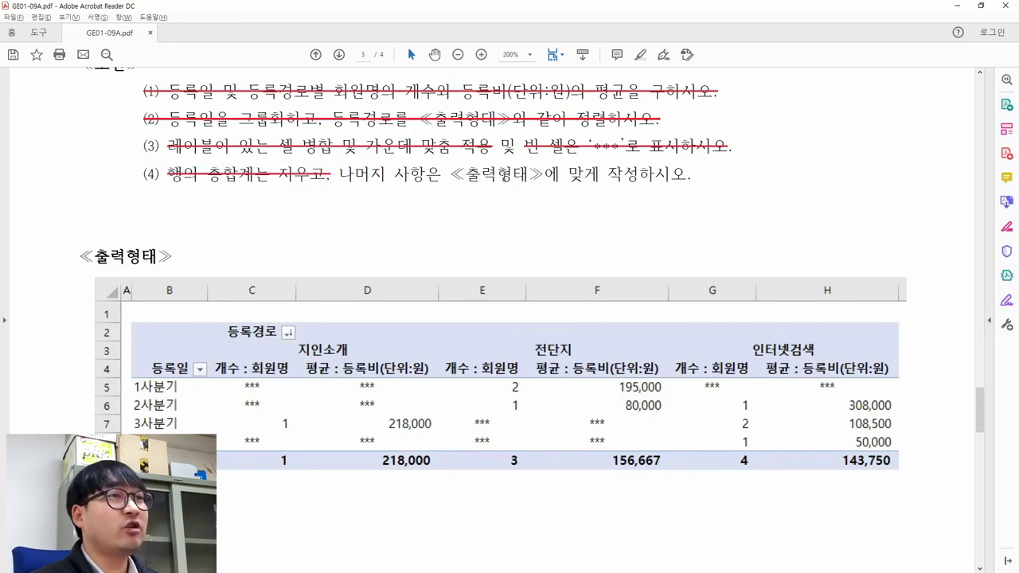
{"action": "key", "text": "alt+Tab"}
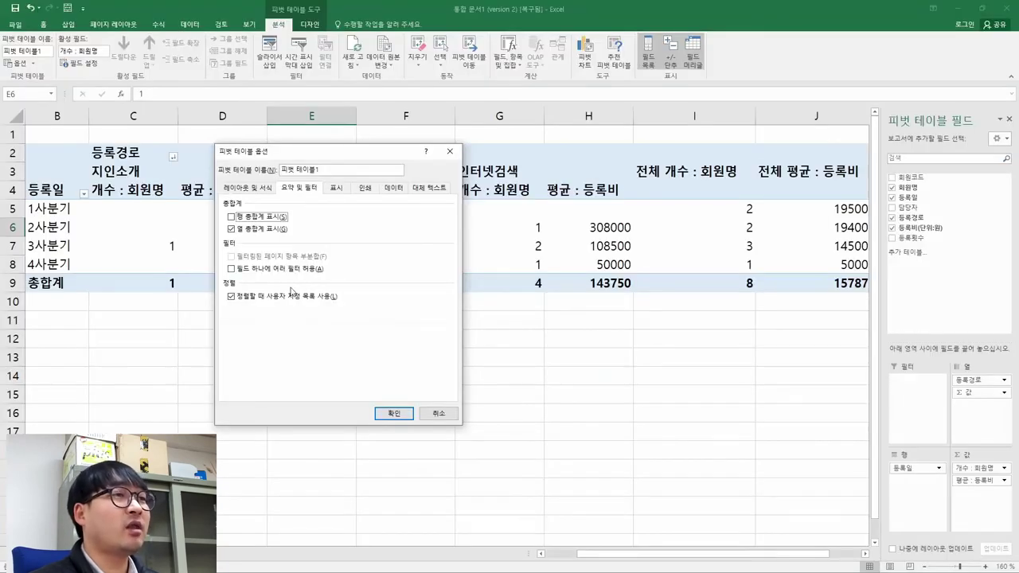
{"action": "left_click", "coordinate": [390, 413]}
- Compare the alignment of the *** cells and the number format in the PDF's output form with Excel's pivot table
{"action": "key", "text": "alt+Tab"}
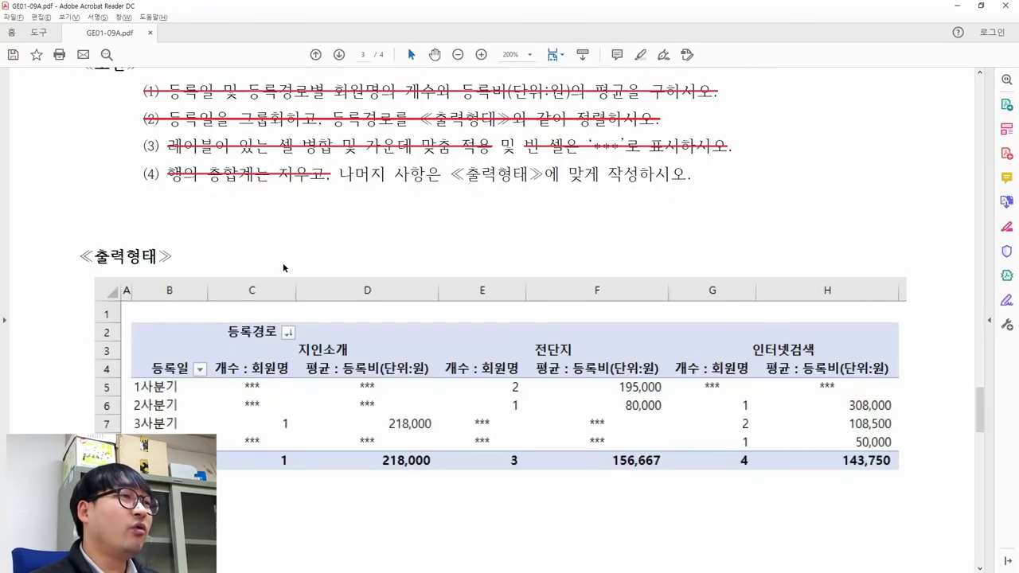
{"action": "key", "text": "alt+Tab"}
{"action": "key", "text": "alt+Tab"}
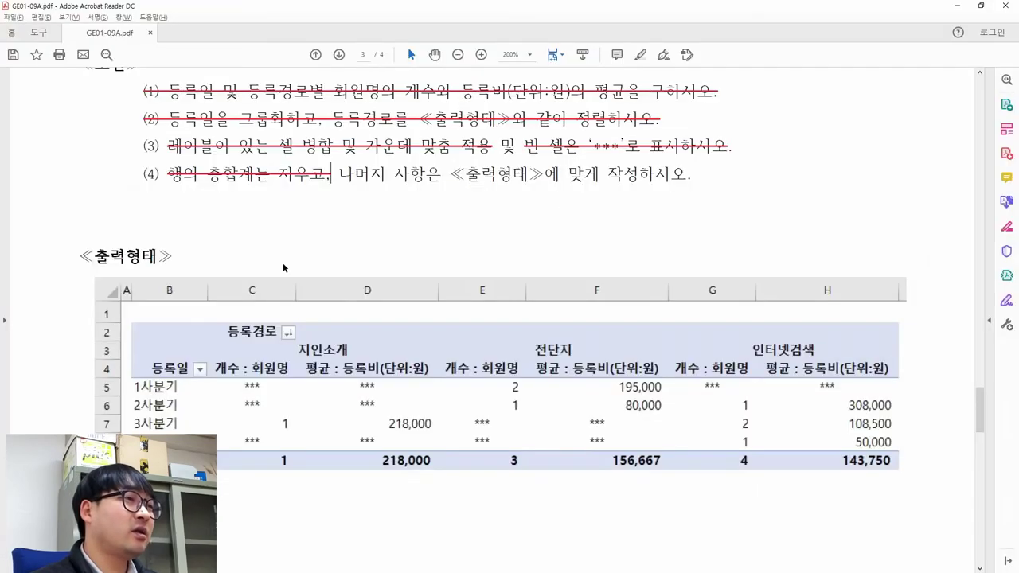
{"action": "key", "text": "alt+Tab"}
{"action": "key", "text": "alt+Tab"}
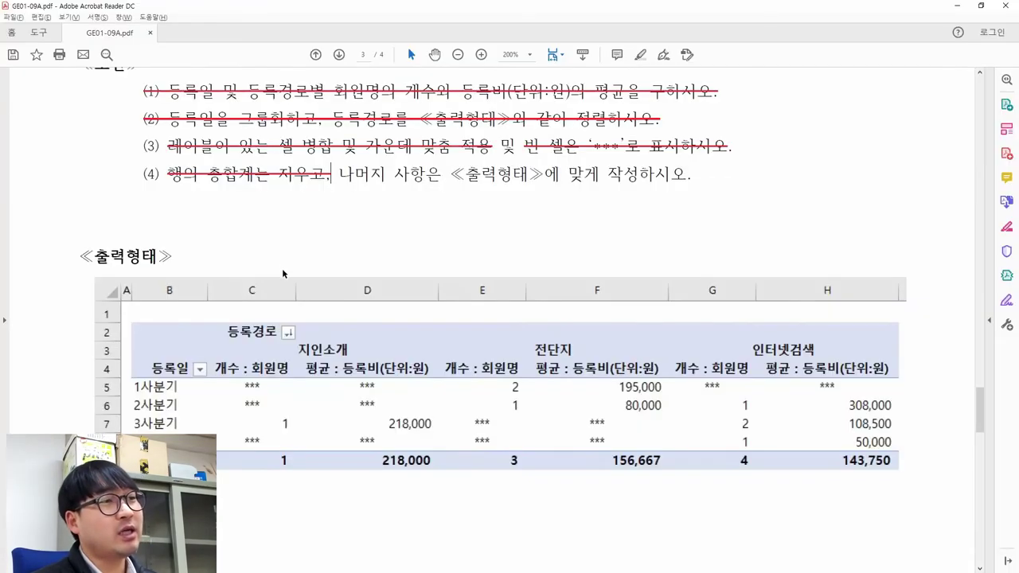
{"action": "left_click_drag", "start_coordinate": [239, 382], "coordinate": [272, 398]}
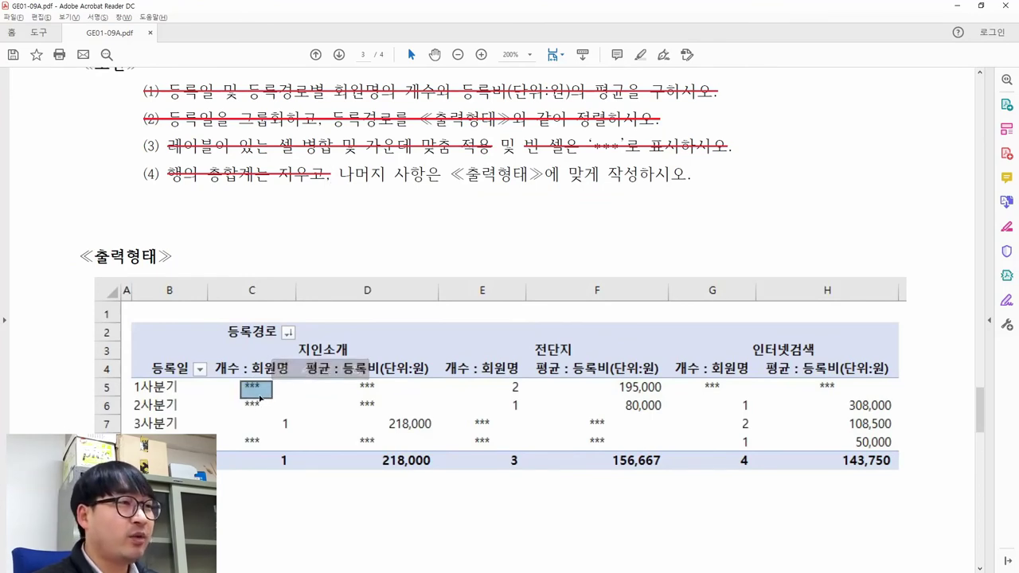
{"action": "left_click_drag", "start_coordinate": [242, 368], "coordinate": [267, 398]}
{"action": "key", "text": "alt+Tab"}
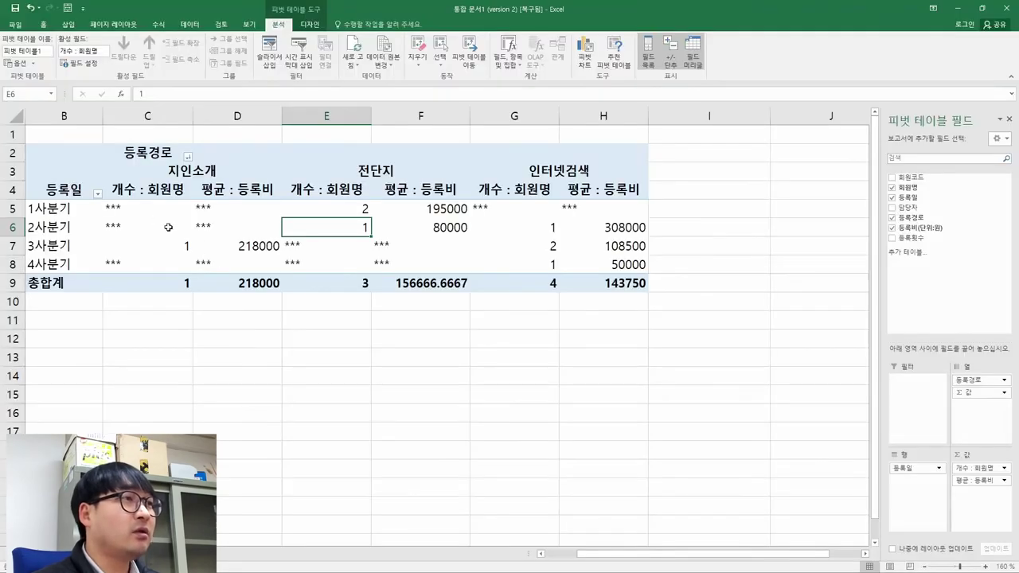
{"action": "left_click", "coordinate": [137, 207]}
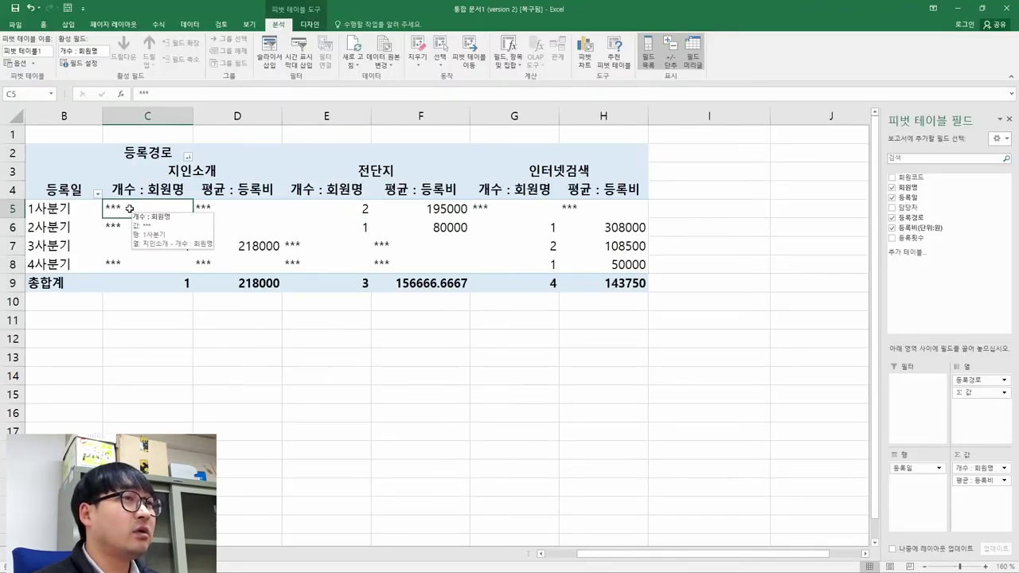
{"action": "key", "text": "alt+Tab"}
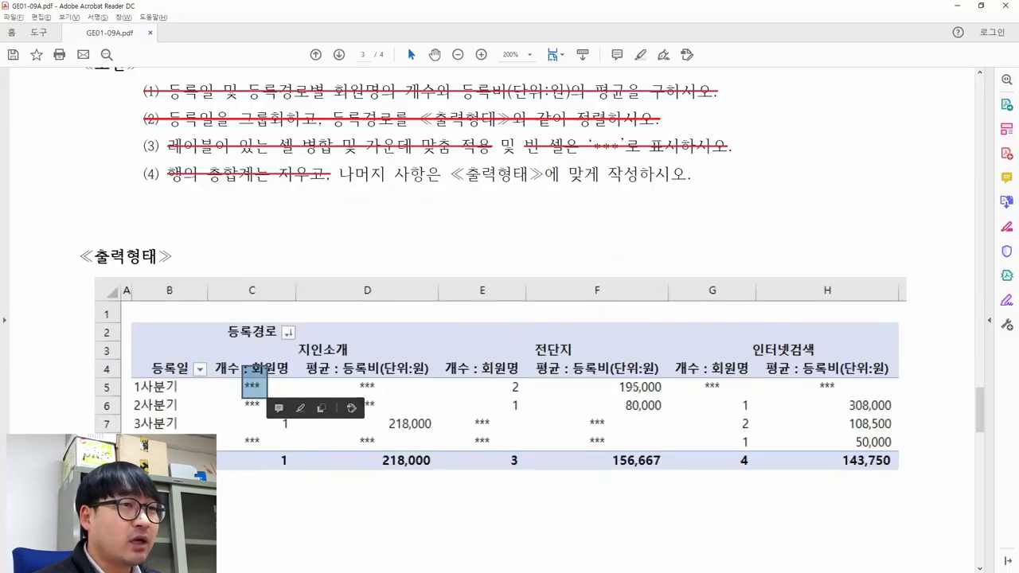
{"action": "left_click_drag", "start_coordinate": [614, 379], "coordinate": [674, 396]}
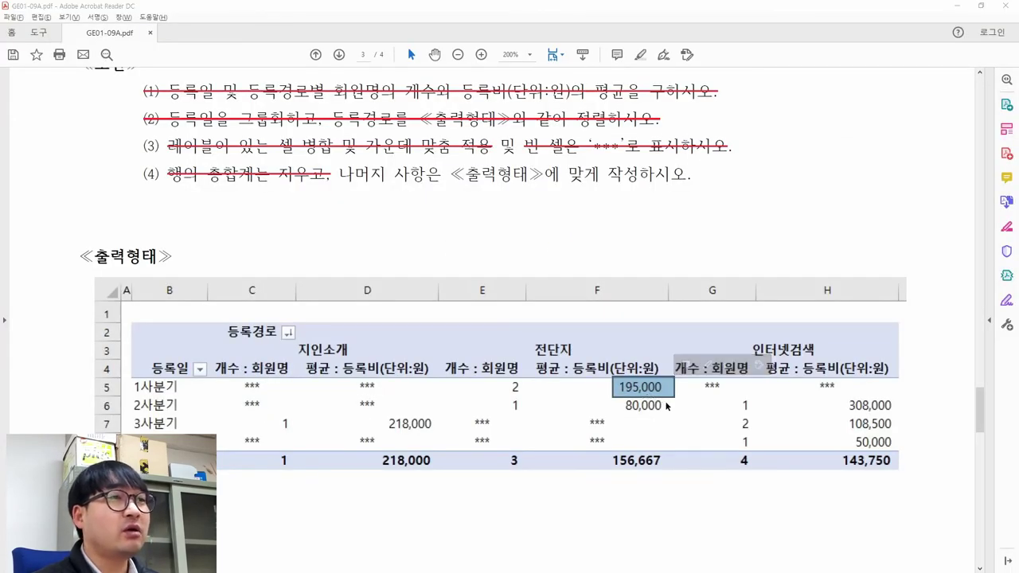
{"action": "key", "text": "alt+Tab"}
{"action": "left_click", "coordinate": [445, 210]}
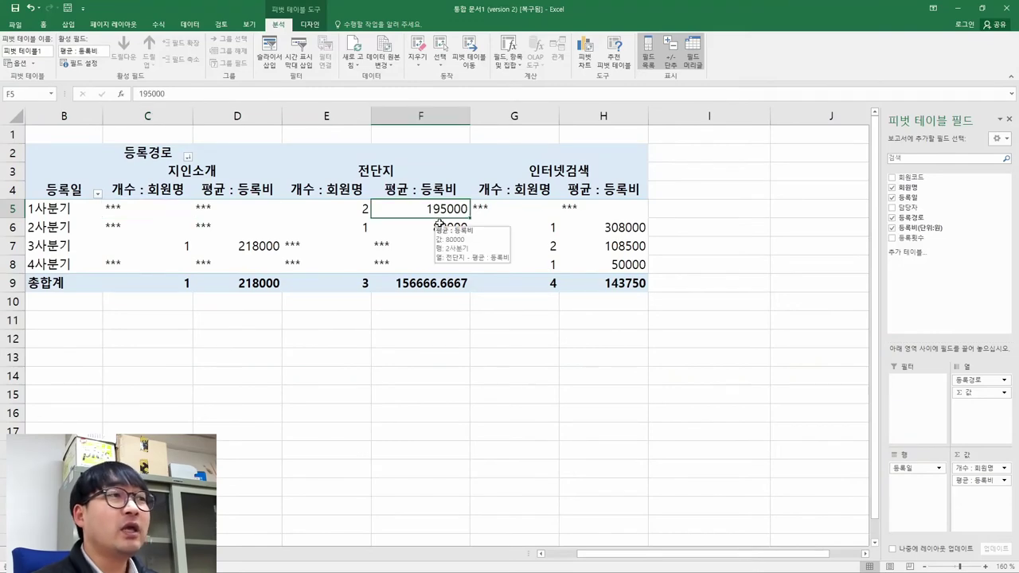
- Review task 1's alignment rule for numbers and other data in the exam PDF, and return to task 3's output form
{"action": "key", "text": "alt+Tab"}
{"action": "scroll", "coordinate": [448, 340], "scroll_direction": "up", "scroll_amount": 5}
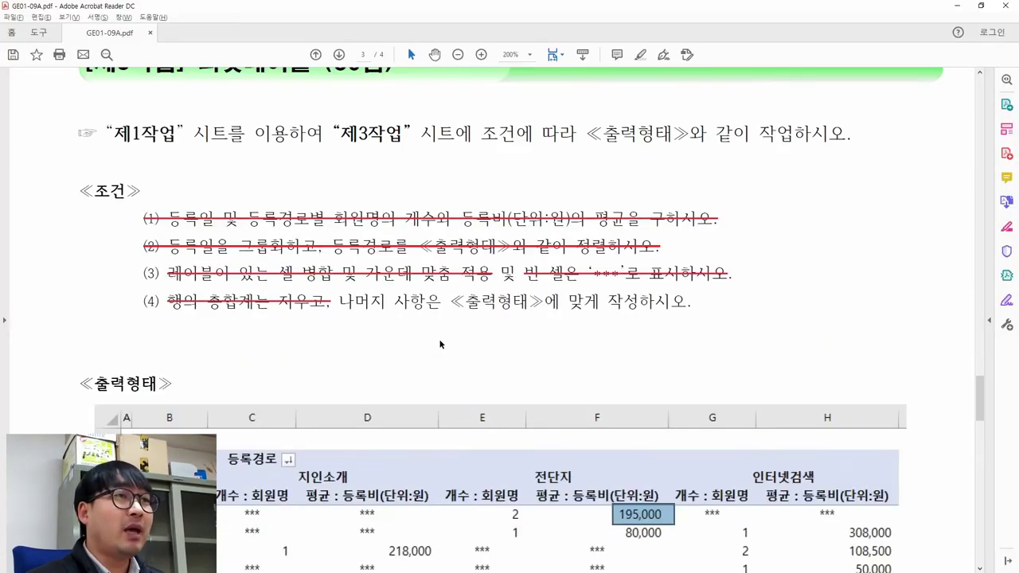
{"action": "scroll", "coordinate": [448, 339], "scroll_direction": "up", "scroll_amount": 10}
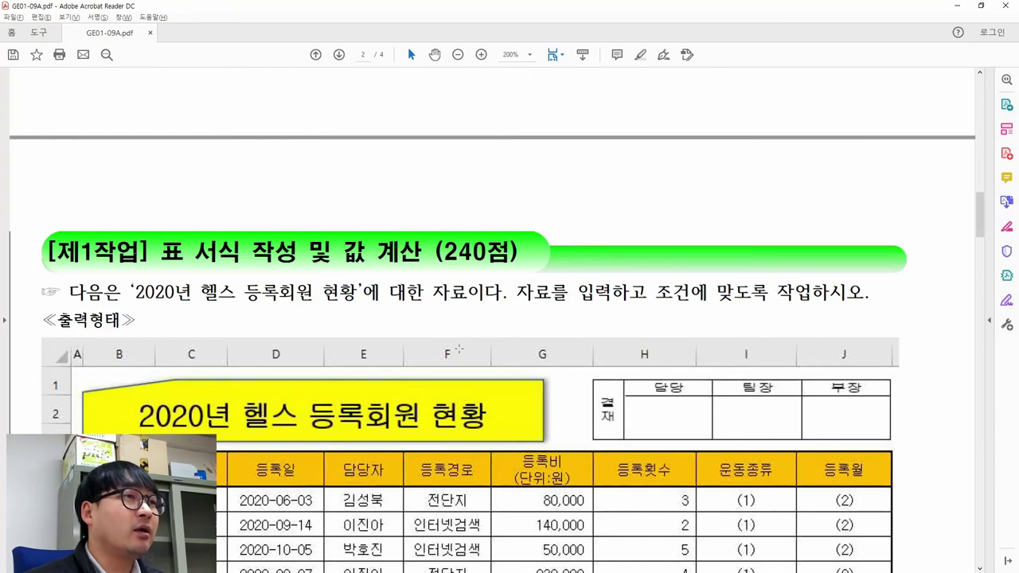
{"action": "scroll", "coordinate": [450, 337], "scroll_direction": "down", "scroll_amount": 5}
{"action": "scroll", "coordinate": [452, 335], "scroll_direction": "down", "scroll_amount": 1}
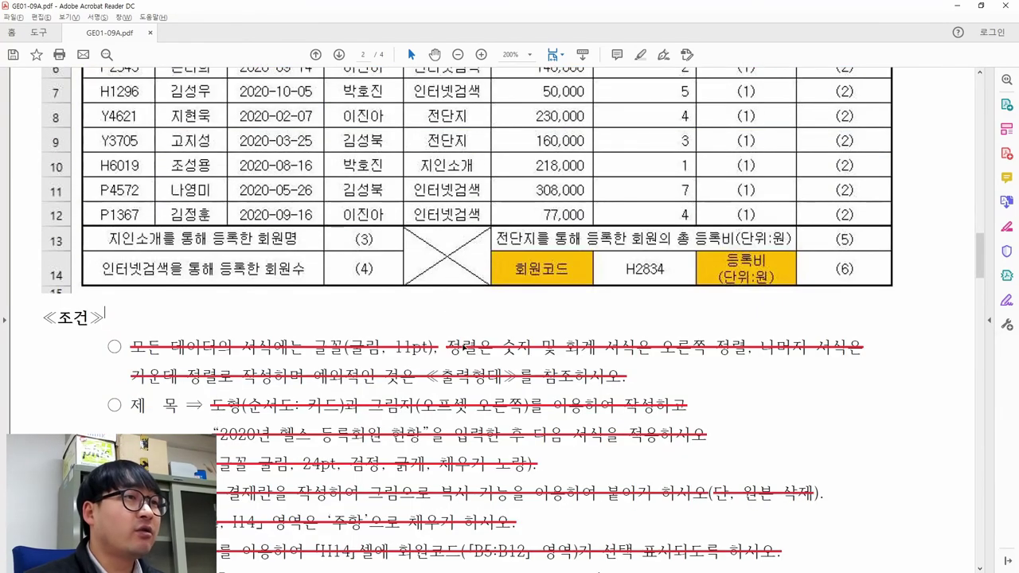
{"action": "left_click_drag", "start_coordinate": [457, 345], "coordinate": [274, 375]}
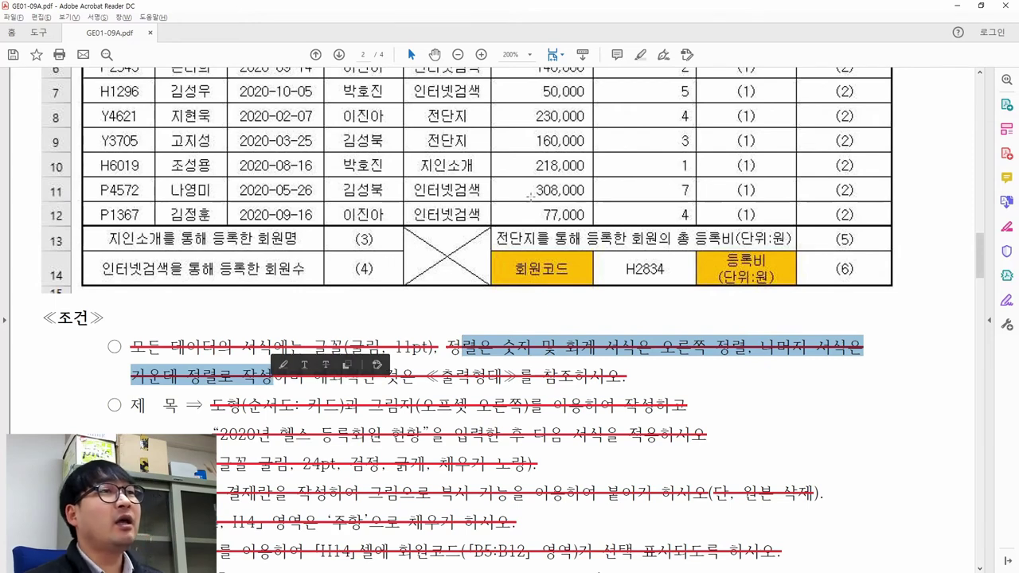
{"action": "double_click", "coordinate": [530, 165]}
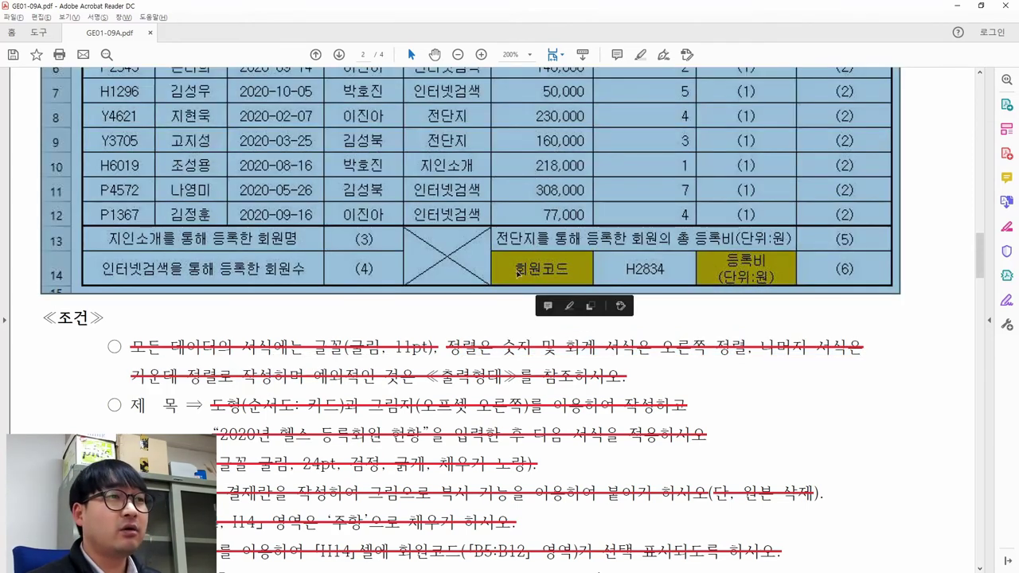
{"action": "left_click", "coordinate": [445, 334]}
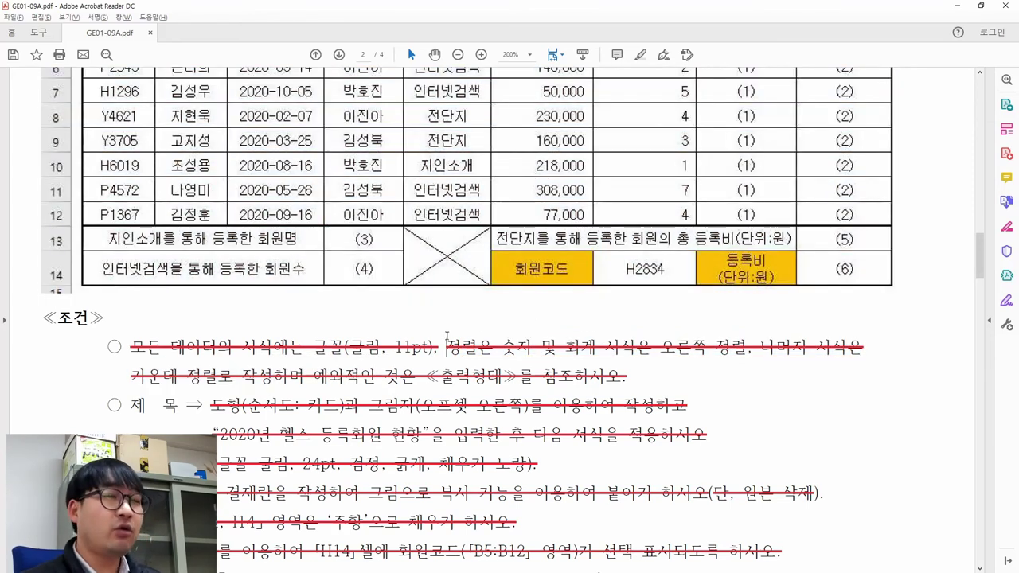
{"action": "scroll", "coordinate": [447, 337], "scroll_direction": "down", "scroll_amount": 15}
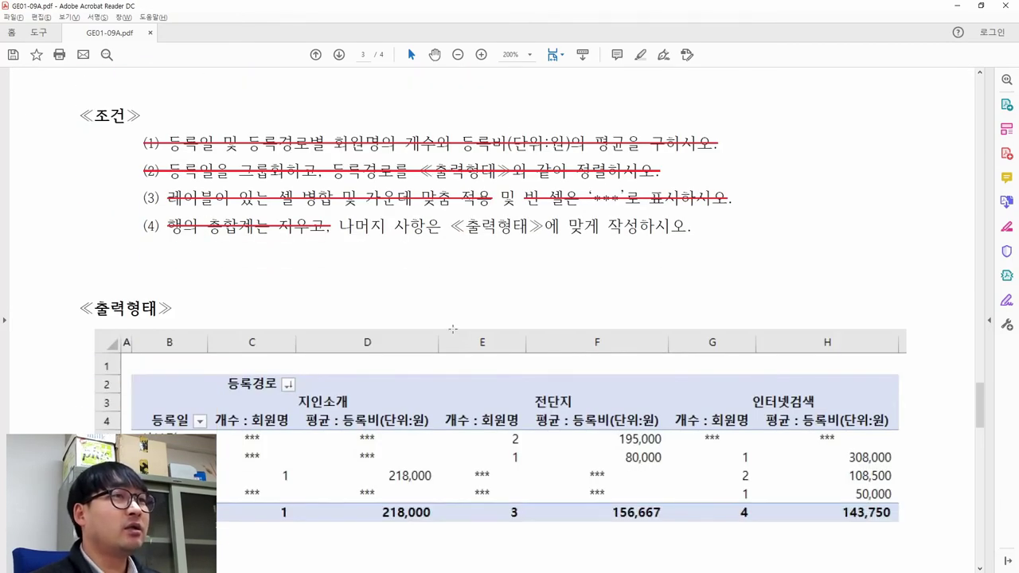
{"action": "scroll", "coordinate": [453, 328], "scroll_direction": "down", "scroll_amount": 3}
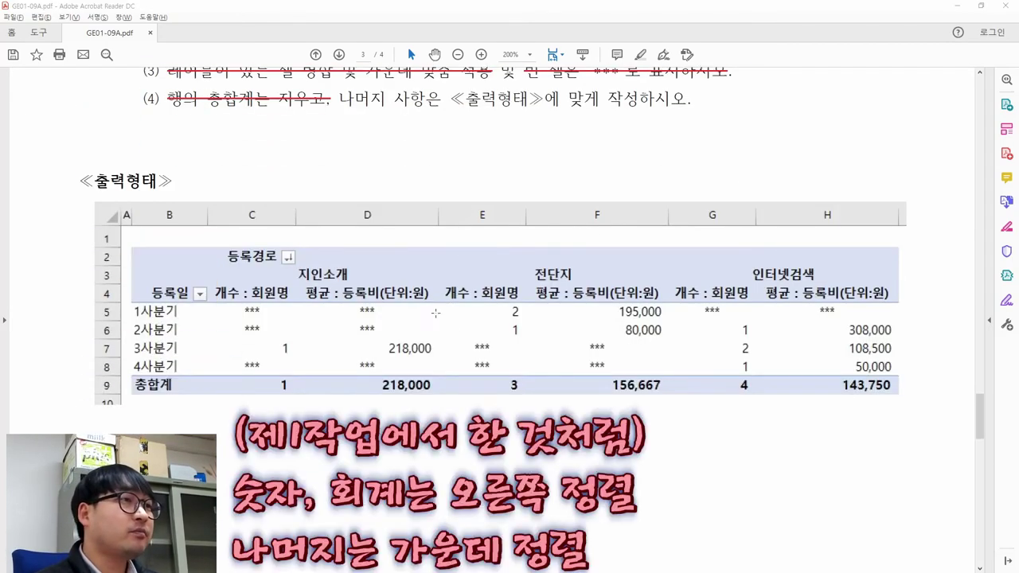
- Center the pivot table values in C5:H9 in Excel and apply the comma style to them
{"action": "key", "text": "alt+Tab"}
{"action": "left_click_drag", "start_coordinate": [140, 207], "coordinate": [589, 284]}
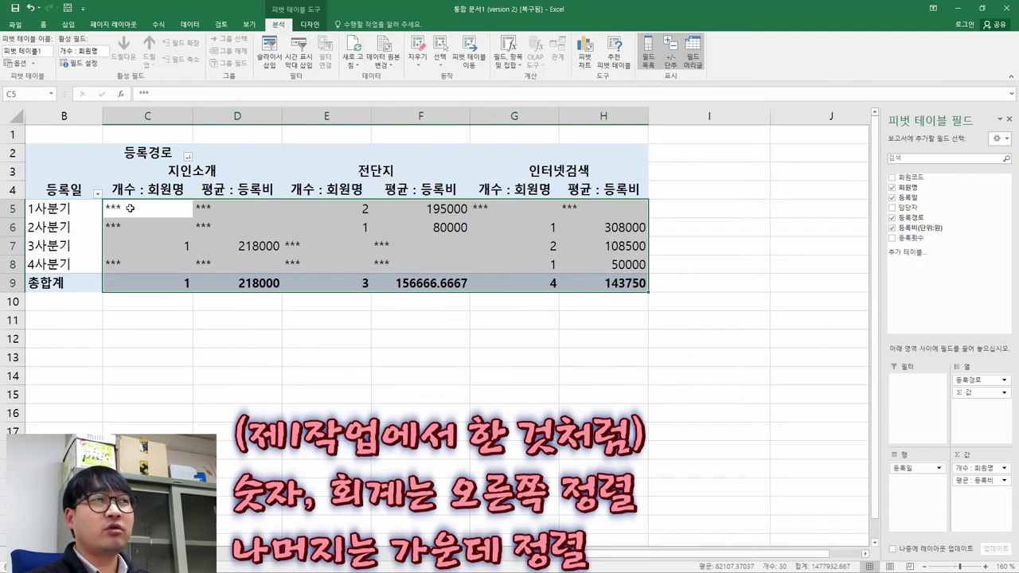
{"action": "left_click_drag", "start_coordinate": [130, 208], "coordinate": [605, 283]}
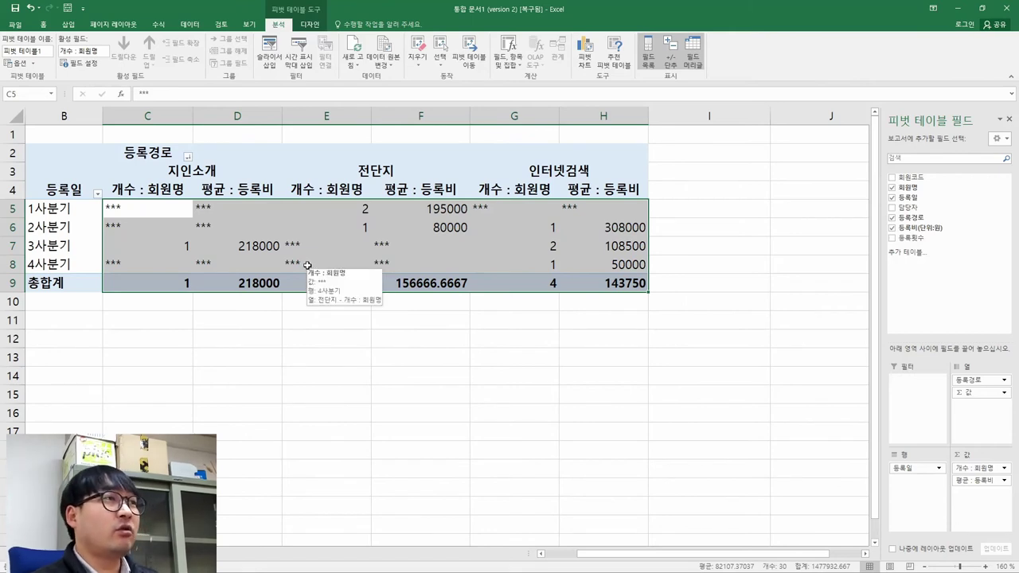
{"action": "left_click", "coordinate": [45, 25]}
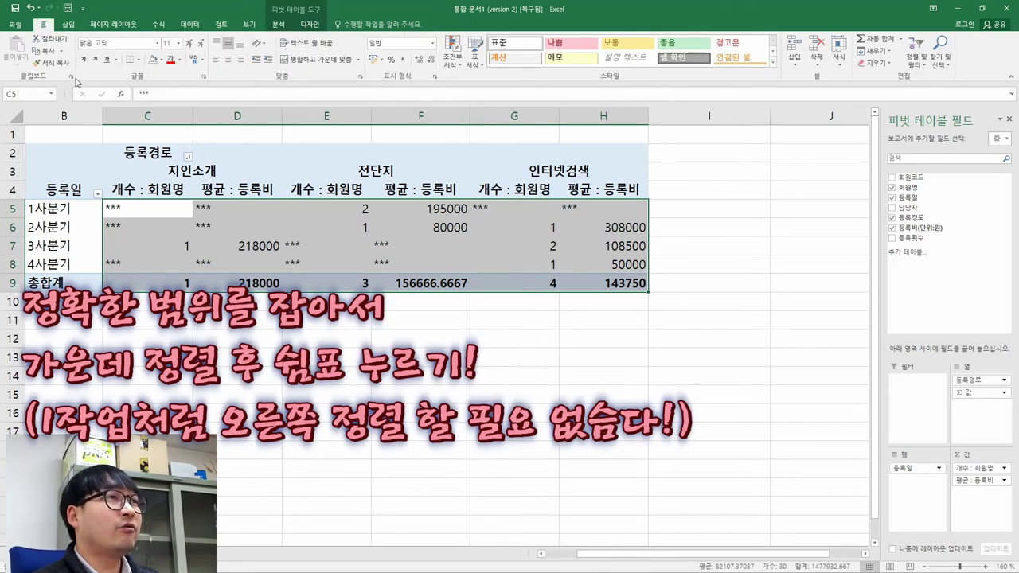
{"action": "left_click", "coordinate": [227, 60]}
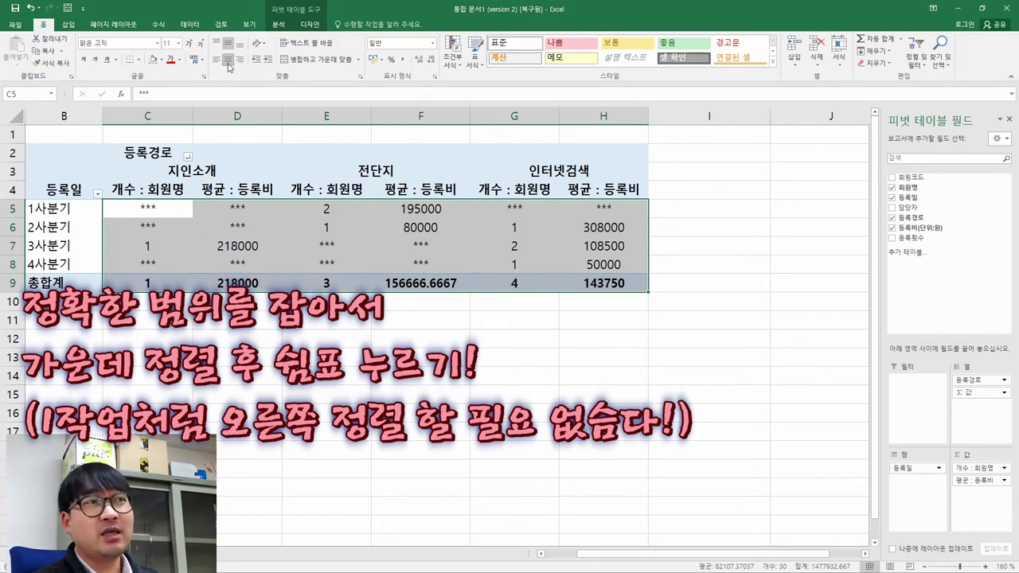
{"action": "left_click", "coordinate": [403, 60]}
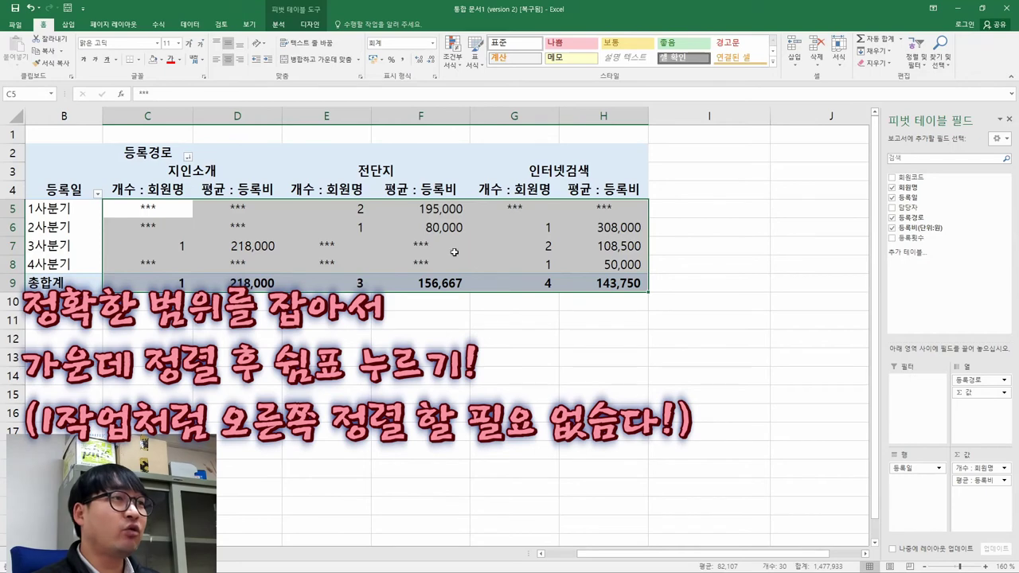
{"action": "left_click", "coordinate": [181, 245]}
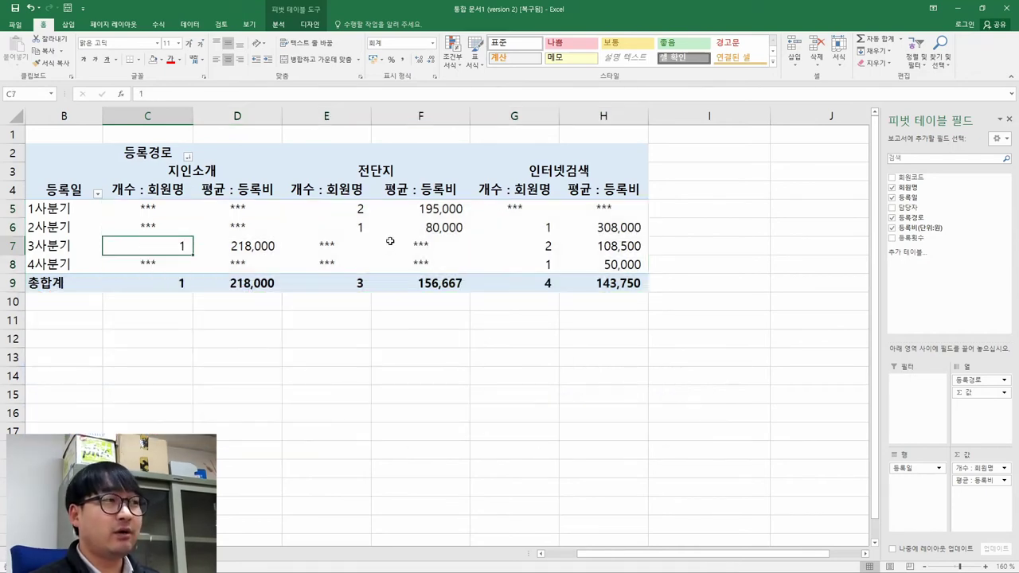
- Compare the pivot table's average column header in Excel with the header in cell D4 of the PDF's output form
{"action": "key", "text": "alt+Tab"}
{"action": "key", "text": "alt+Tab"}
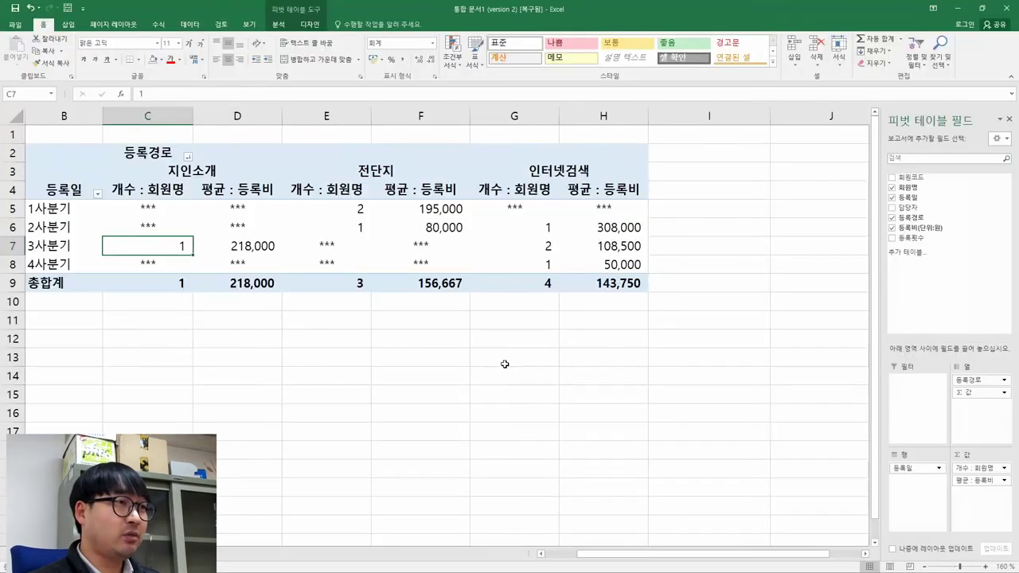
{"action": "key", "text": "alt+Tab"}
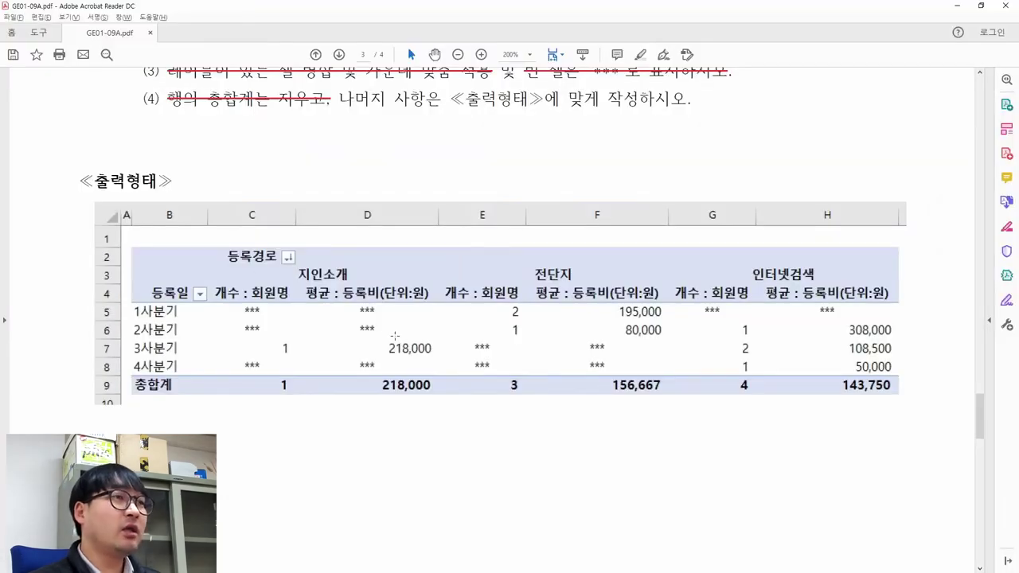
{"action": "key", "text": "alt+Tab"}
{"action": "key", "text": "alt+Tab"}
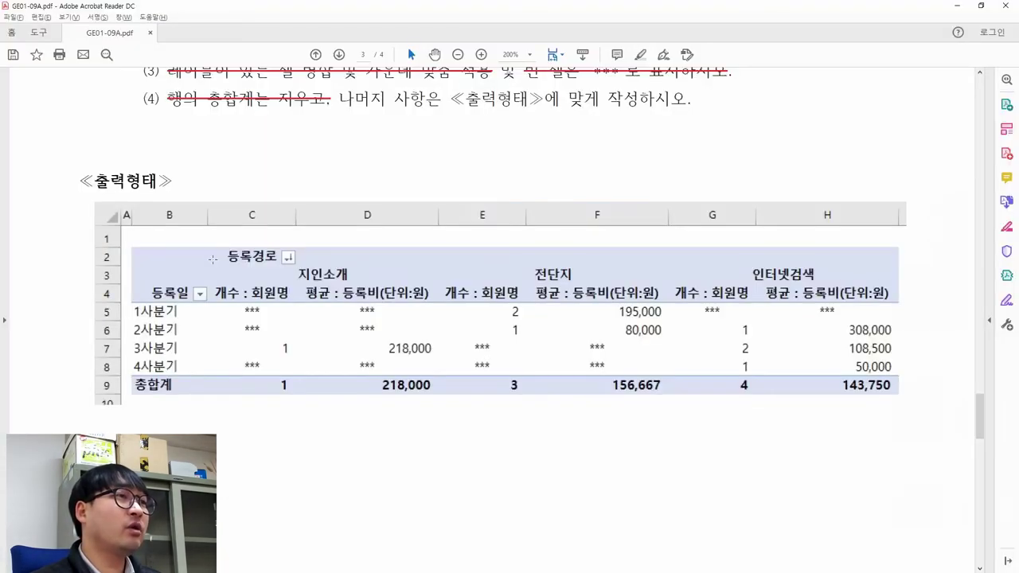
{"action": "left_click_drag", "start_coordinate": [309, 282], "coordinate": [435, 306]}
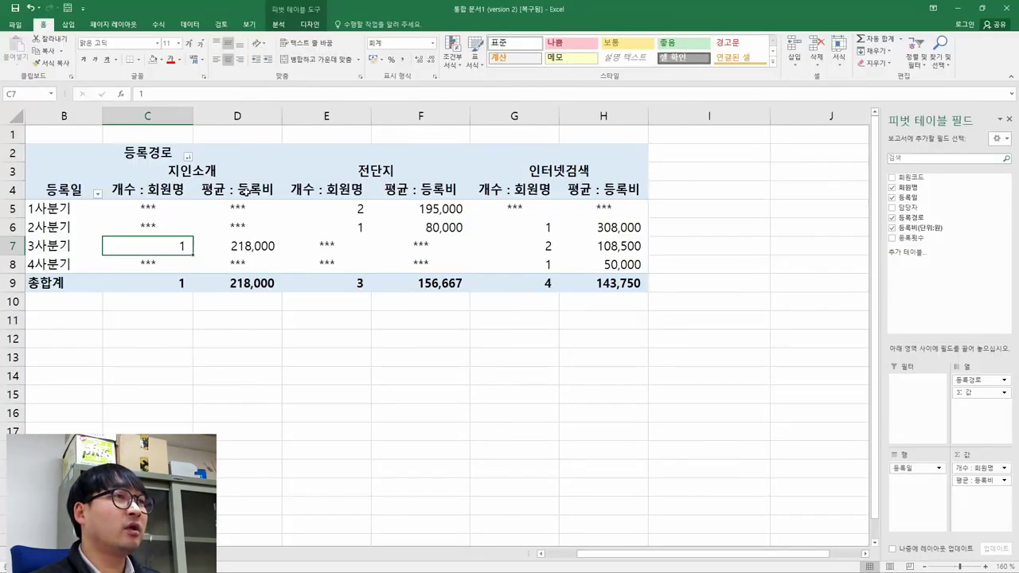
- Rename the pivot table's average value field in D4 as "평균 : 등록비(단위:원)" in Excel
{"action": "left_click", "coordinate": [248, 193]}
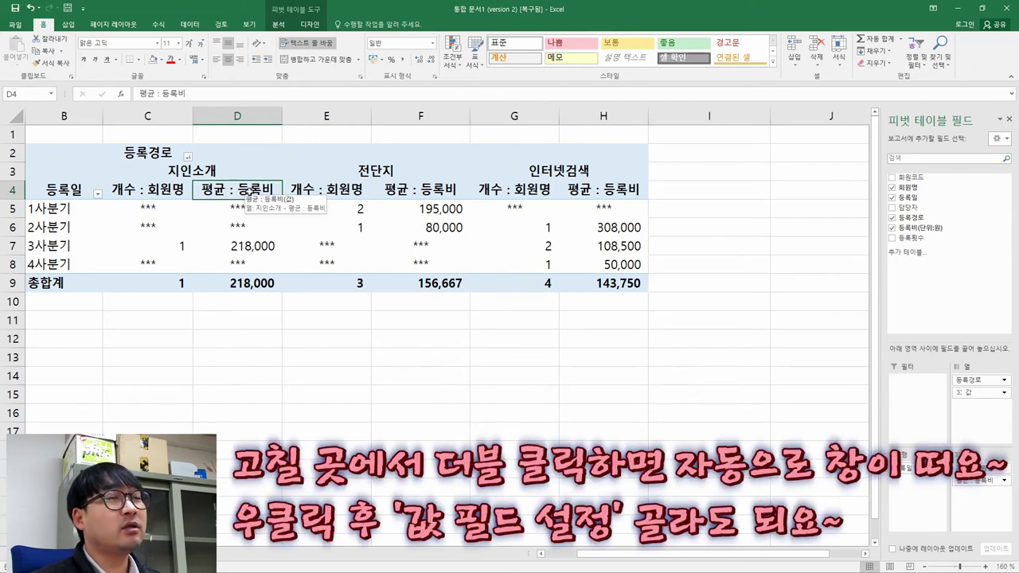
{"action": "double_click", "coordinate": [249, 191]}
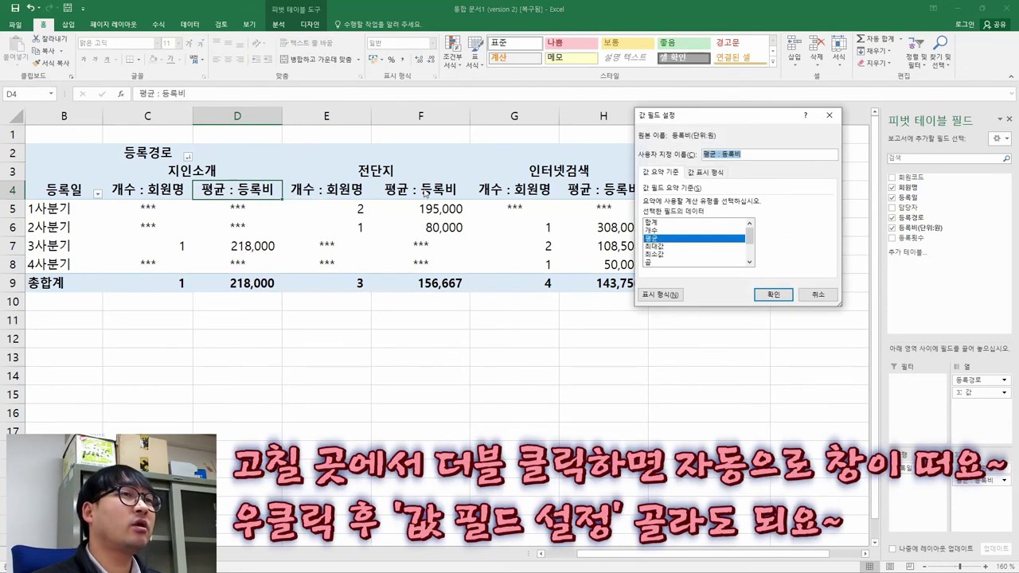
{"action": "left_click_drag", "start_coordinate": [706, 121], "coordinate": [370, 165]}
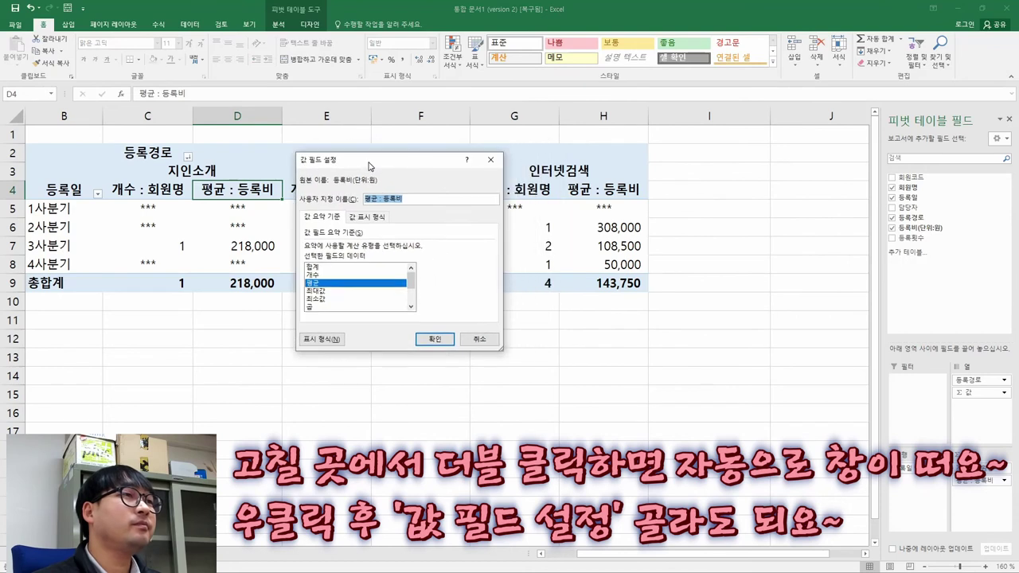
{"action": "left_click", "coordinate": [422, 198]}
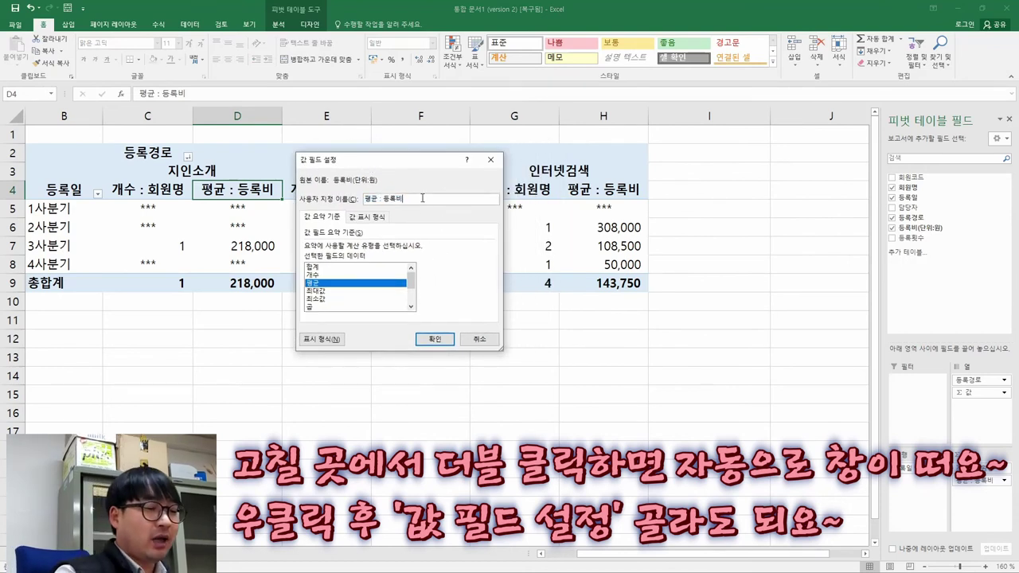
{"action": "type", "text": "(단위"}
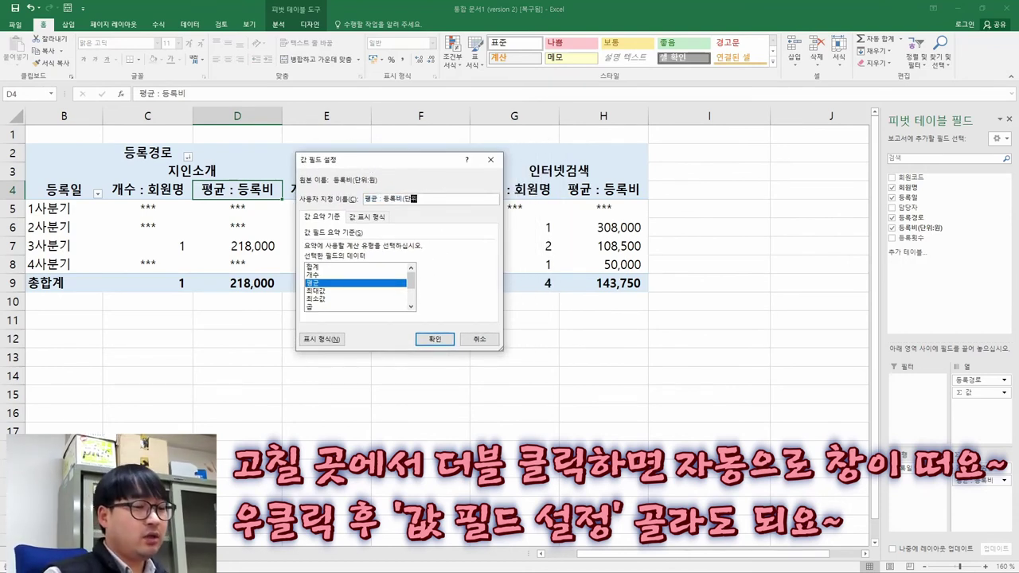
{"action": "type", "text": ":원)"}
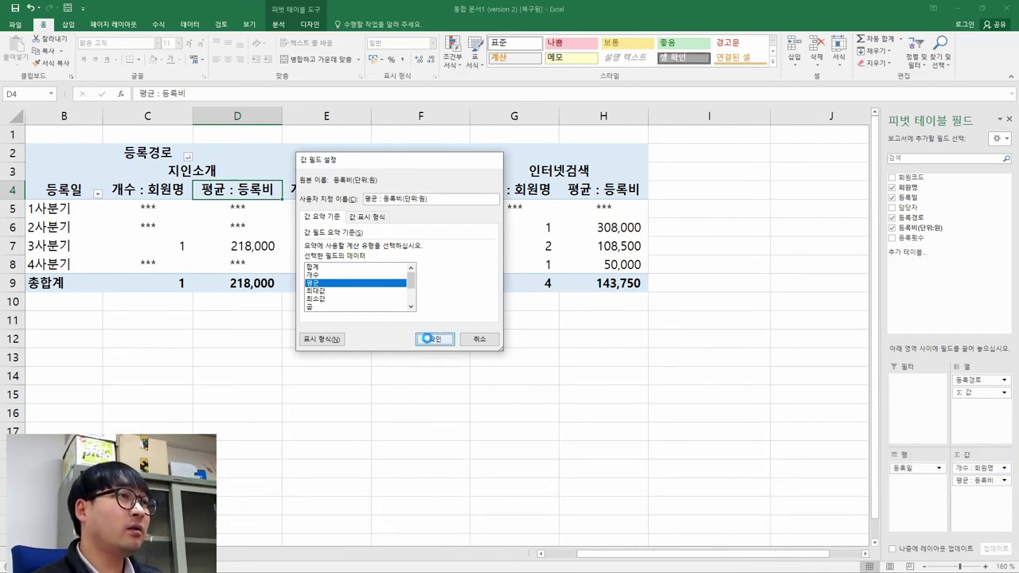
{"action": "left_click", "coordinate": [434, 338]}
- Check the finished pivot table in Excel, including column A, against the PDF's output form
{"action": "key", "text": "alt+Tab"}
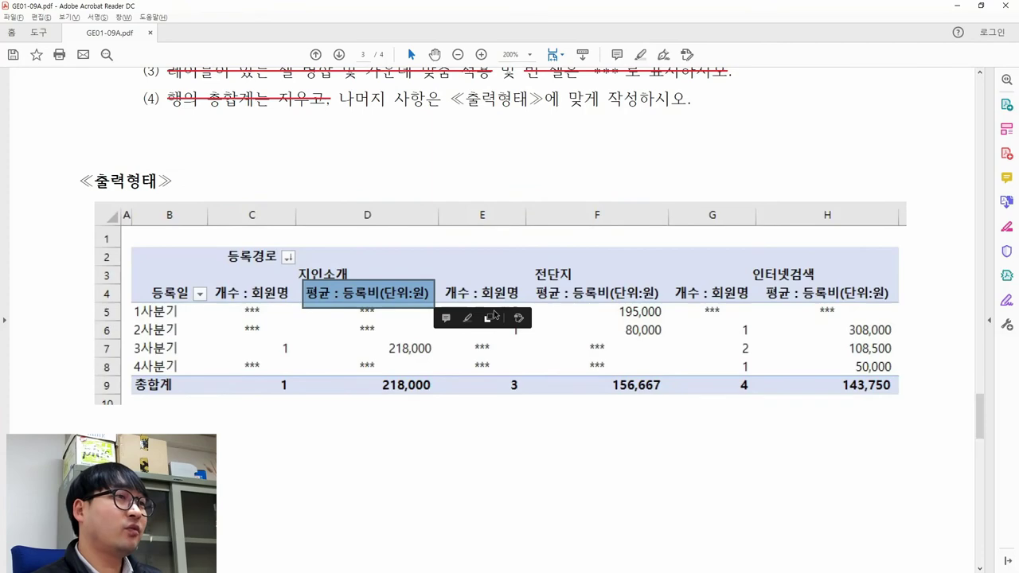
{"action": "key", "text": "alt+Tab"}
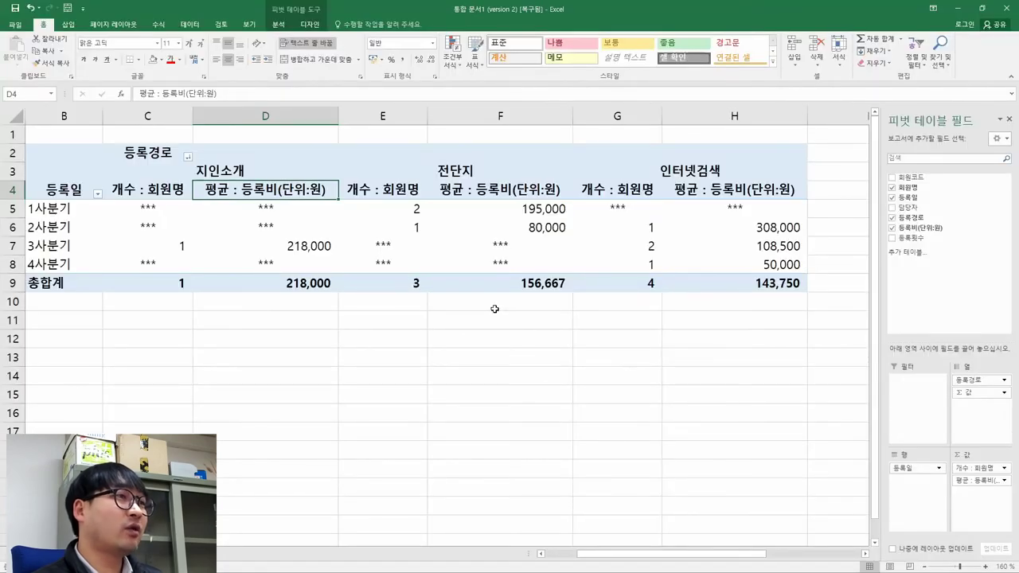
{"action": "key", "text": "alt+Tab"}
{"action": "key", "text": "alt+Tab"}
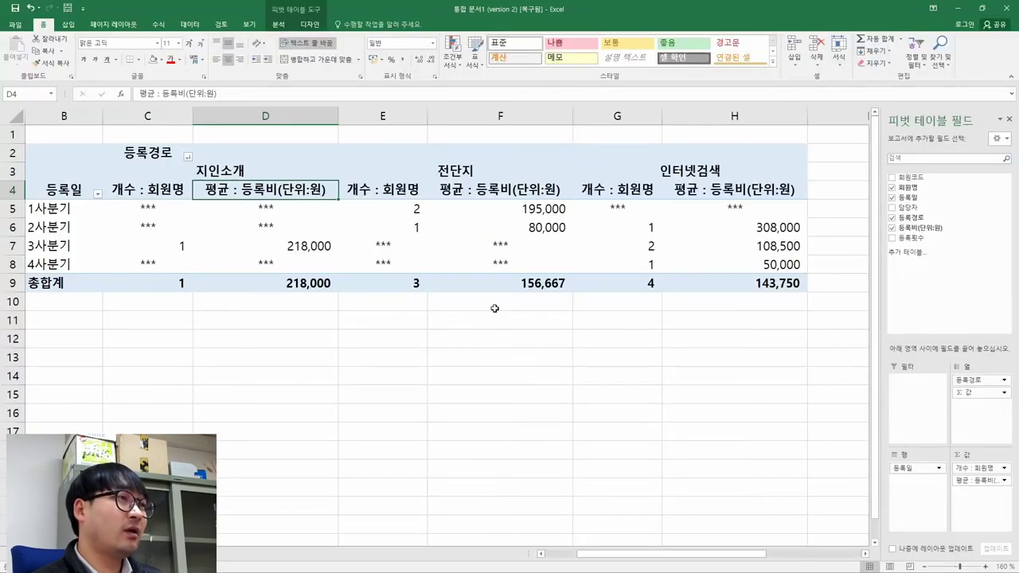
{"action": "key", "text": "Left"}
{"action": "key", "text": "Left"}
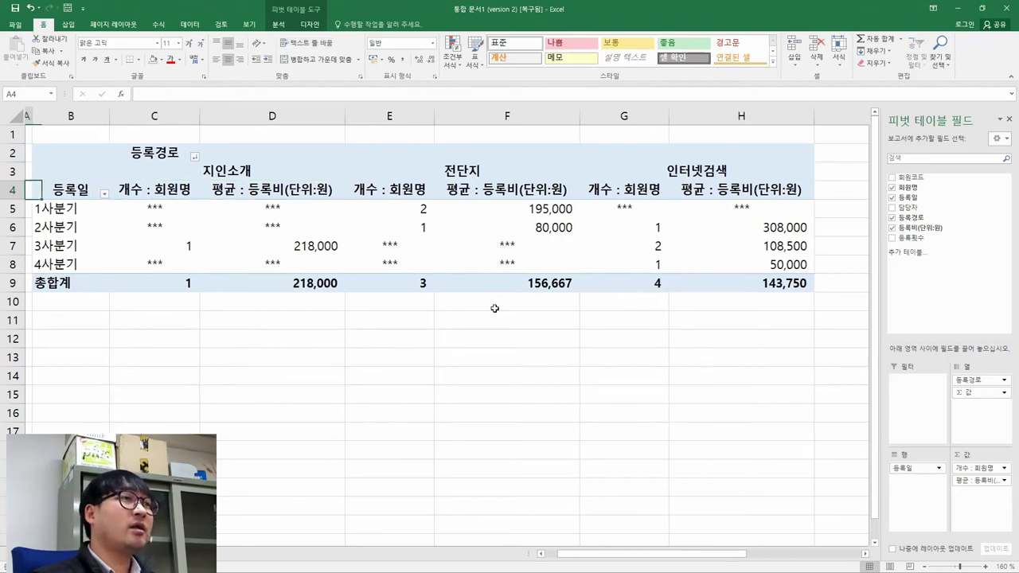
{"action": "key", "text": "Left"}
{"action": "key", "text": "Up"}
{"action": "key", "text": "alt+Tab"}
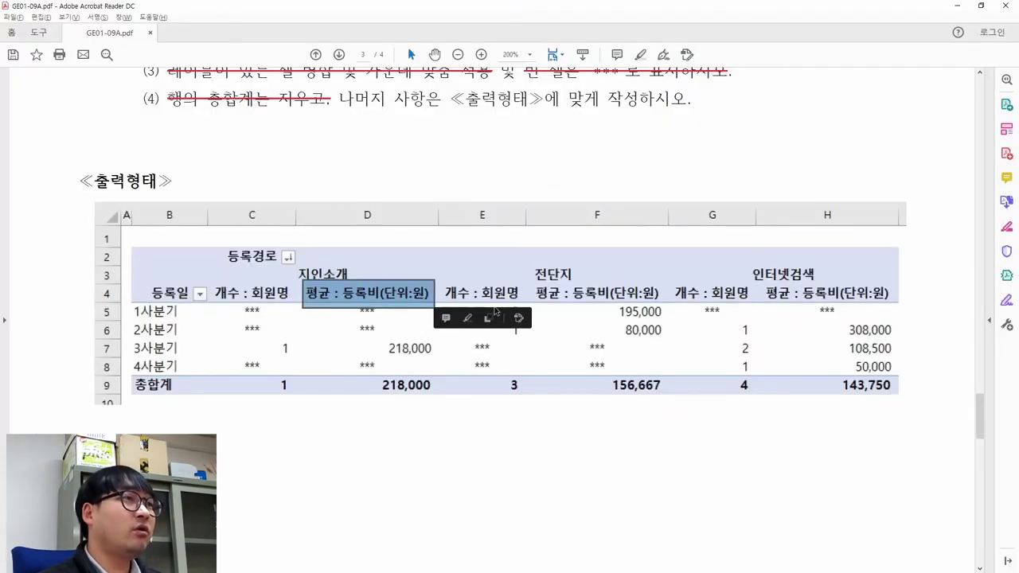
{"action": "key", "text": "alt+Tab"}
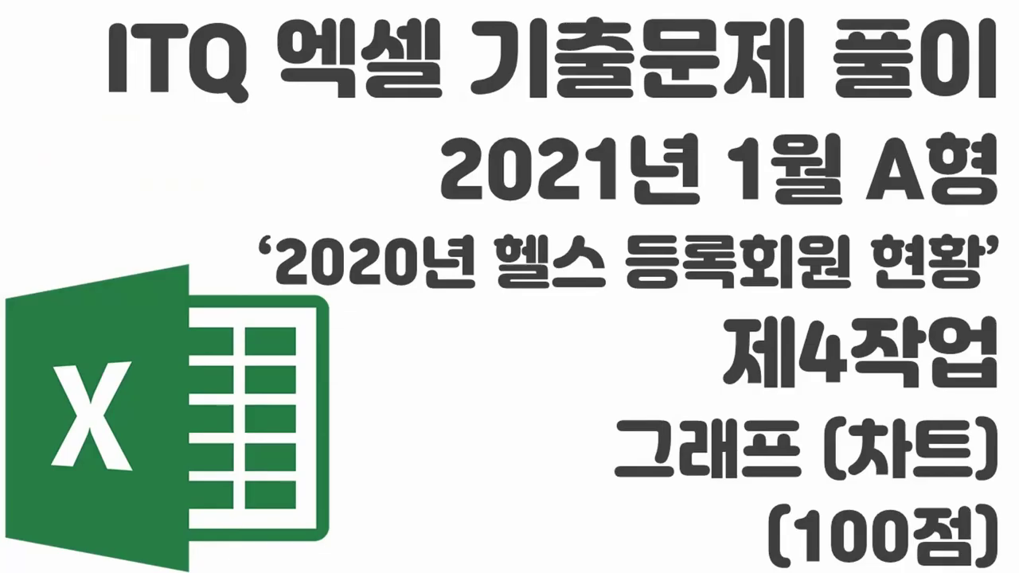
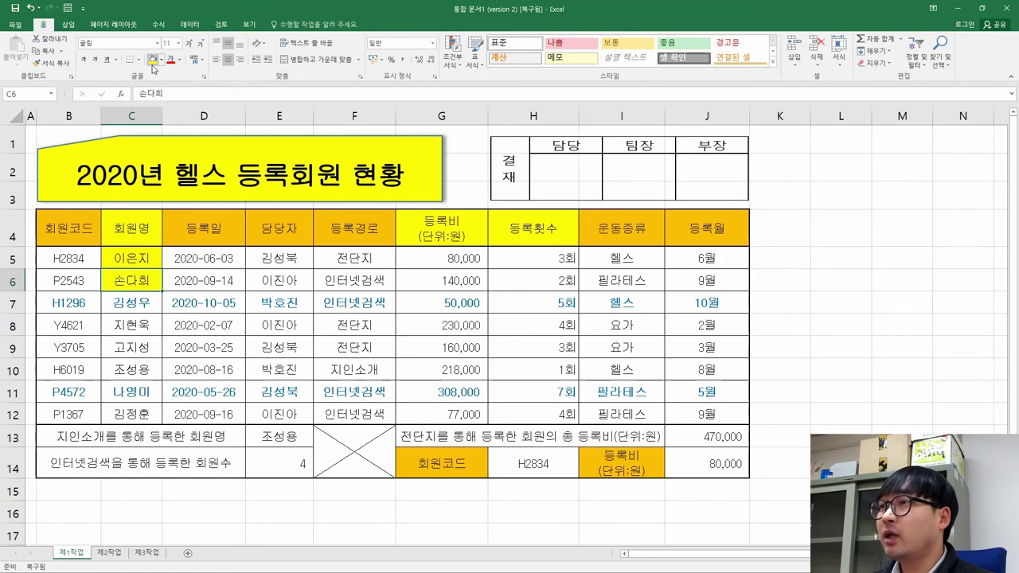
- Check the member names on the PDF chart's horizontal axis, and fill cells C7 and C10 on sheet 제1작업 with yellow
{"action": "key", "text": "alt+Tab"}
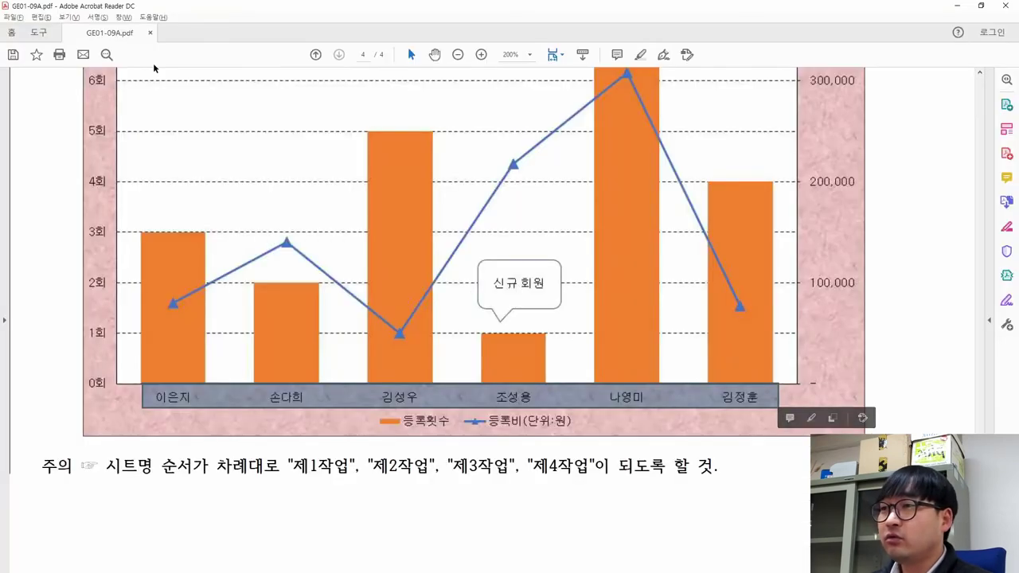
{"action": "key", "text": "alt+Tab"}
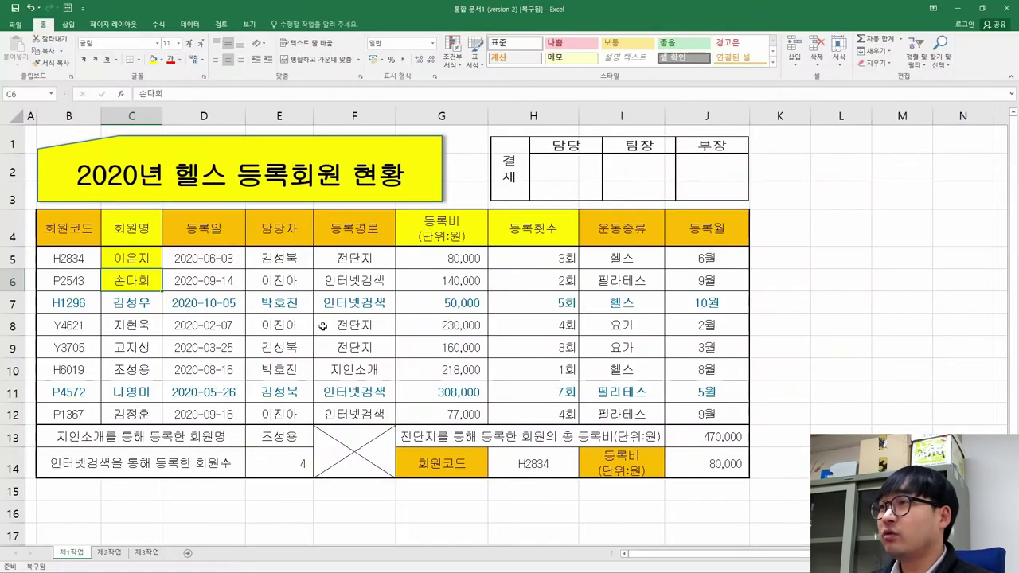
{"action": "left_click", "coordinate": [144, 309]}
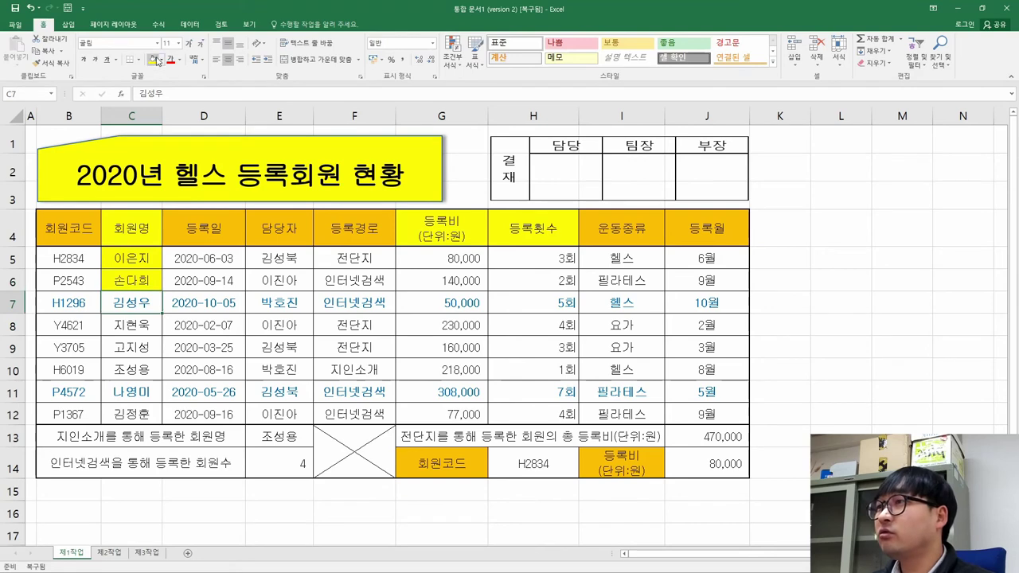
{"action": "left_click", "coordinate": [154, 60]}
{"action": "key", "text": "Down"}
{"action": "key", "text": "Down"}
{"action": "key", "text": "Down"}
{"action": "left_click", "coordinate": [154, 60]}
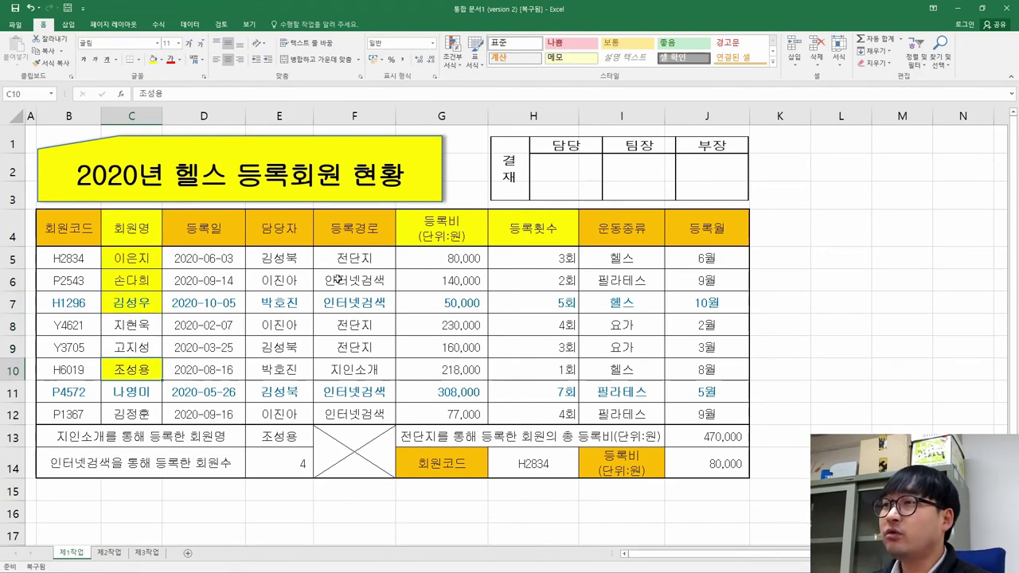
- Check the remaining names on the PDF's chart, and fill cells C11 and C12 on sheet 제1작업 with yellow
{"action": "key", "text": "alt+Tab"}
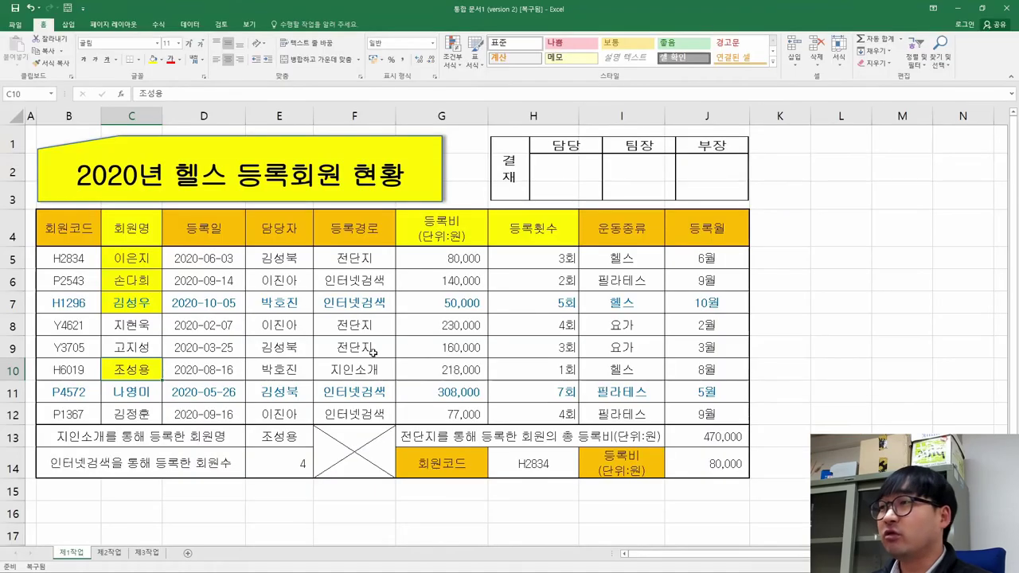
{"action": "key", "text": "alt+Tab"}
{"action": "key", "text": "Down"}
{"action": "key", "text": "Down"}
{"action": "key", "text": "Up"}
{"action": "left_click", "coordinate": [150, 61]}
{"action": "key", "text": "Down"}
{"action": "left_click", "coordinate": [150, 61]}
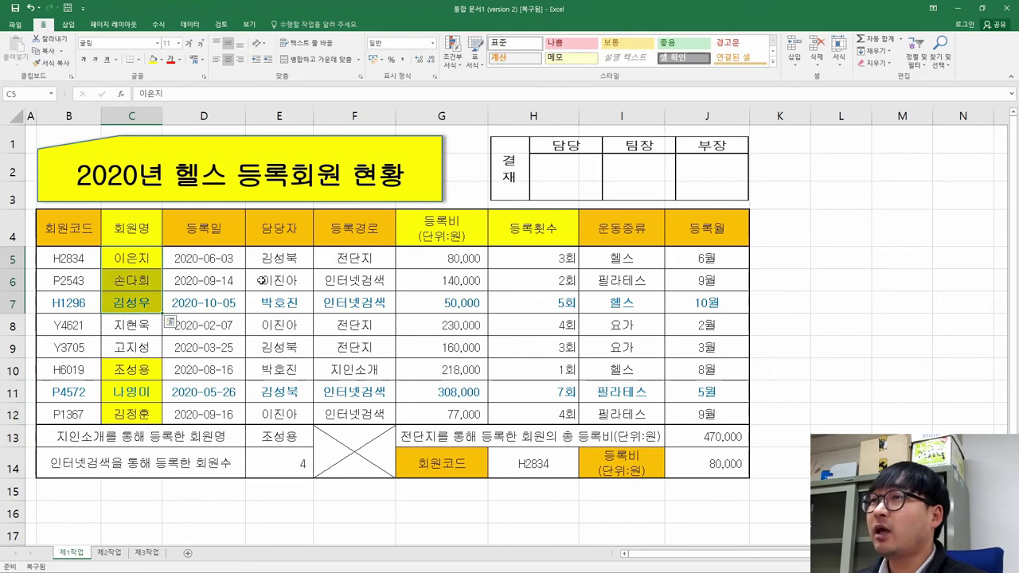
- Fill the charted members' 등록비 and 등록횟수 values in G5:H7 and G10:H12 with yellow
{"action": "left_click_drag", "start_coordinate": [438, 258], "coordinate": [557, 302]}
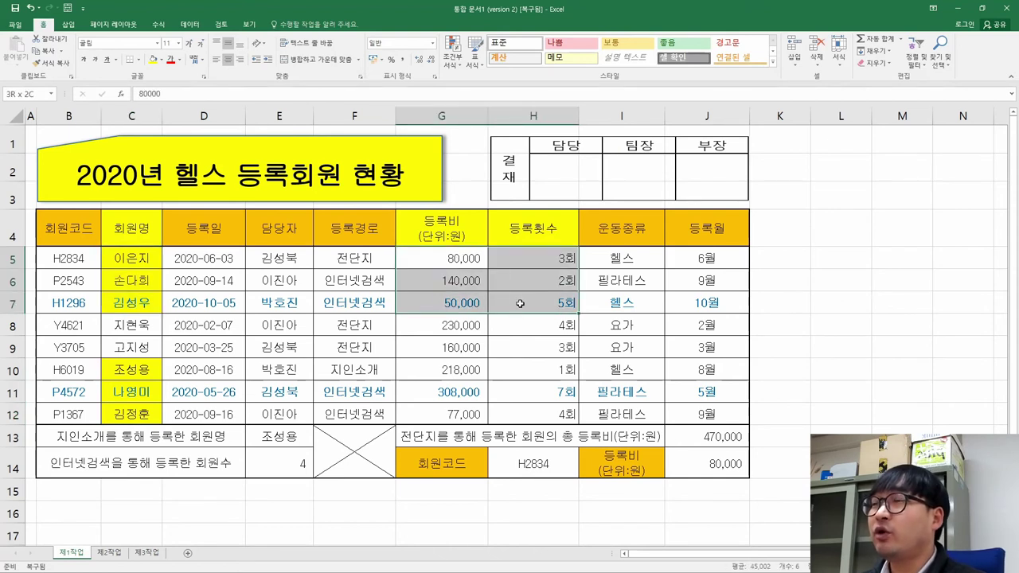
{"action": "left_click", "coordinate": [151, 62]}
{"action": "left_click_drag", "start_coordinate": [446, 374], "coordinate": [553, 412]}
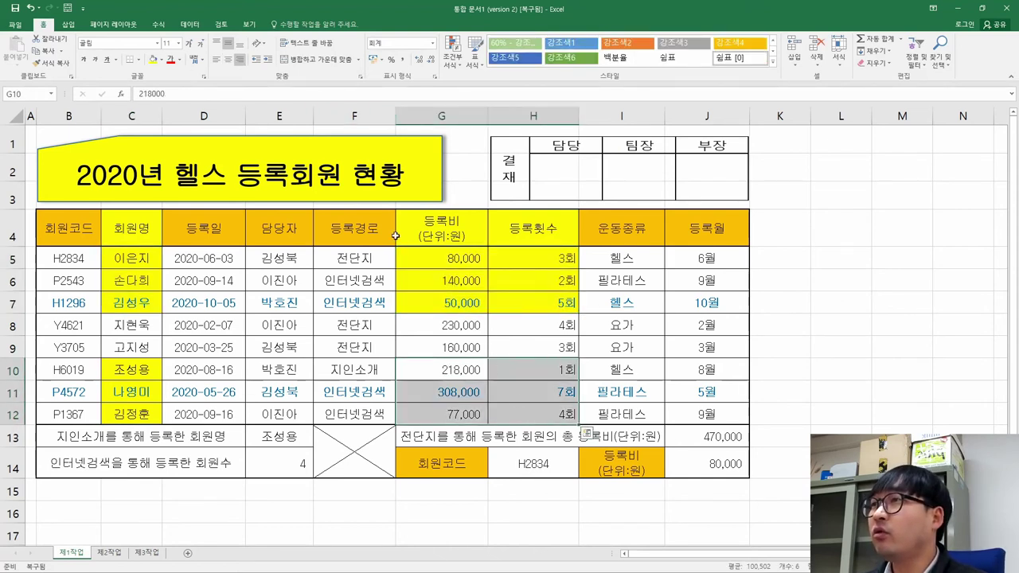
{"action": "left_click", "coordinate": [151, 61]}
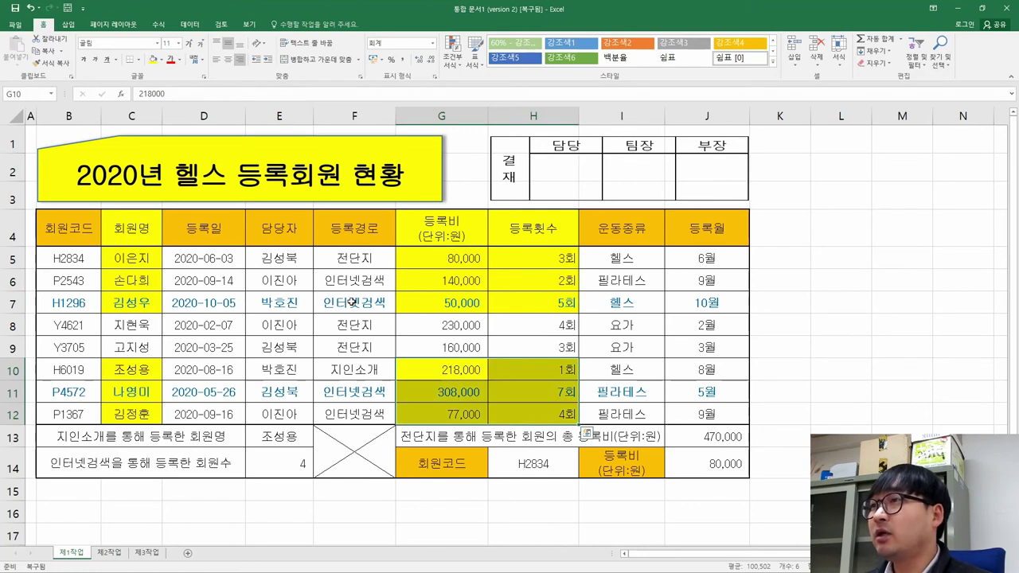
- Review the chart's source ranges row block by row block: C4:C7 with G4:H7, and C10:C12 with G10:H12
{"action": "left_click_drag", "start_coordinate": [132, 234], "coordinate": [133, 303]}
{"action": "left_click_drag", "start_coordinate": [433, 228], "coordinate": [549, 302]}
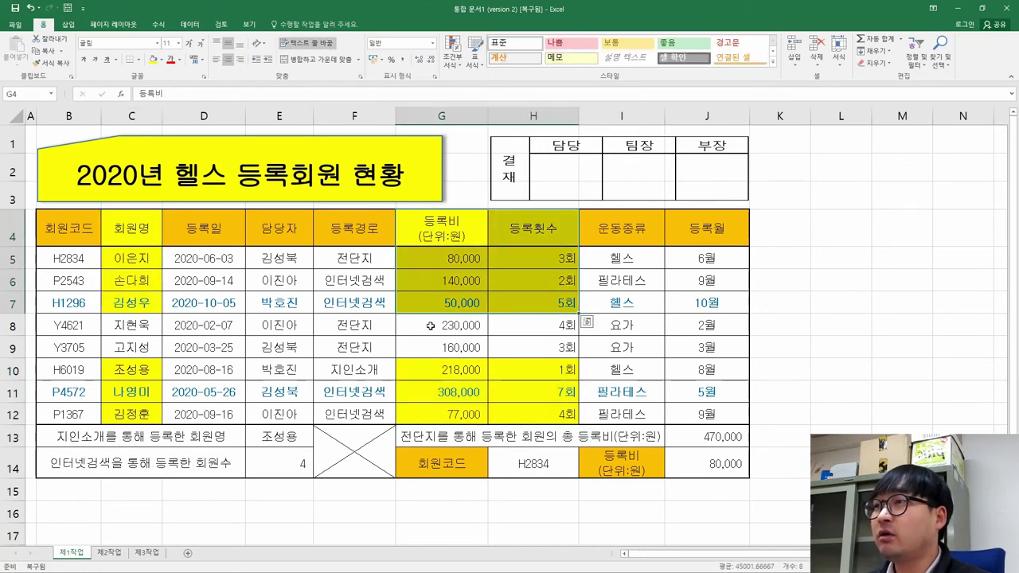
{"action": "left_click_drag", "start_coordinate": [136, 372], "coordinate": [134, 414]}
{"action": "left_click_drag", "start_coordinate": [446, 371], "coordinate": [531, 413]}
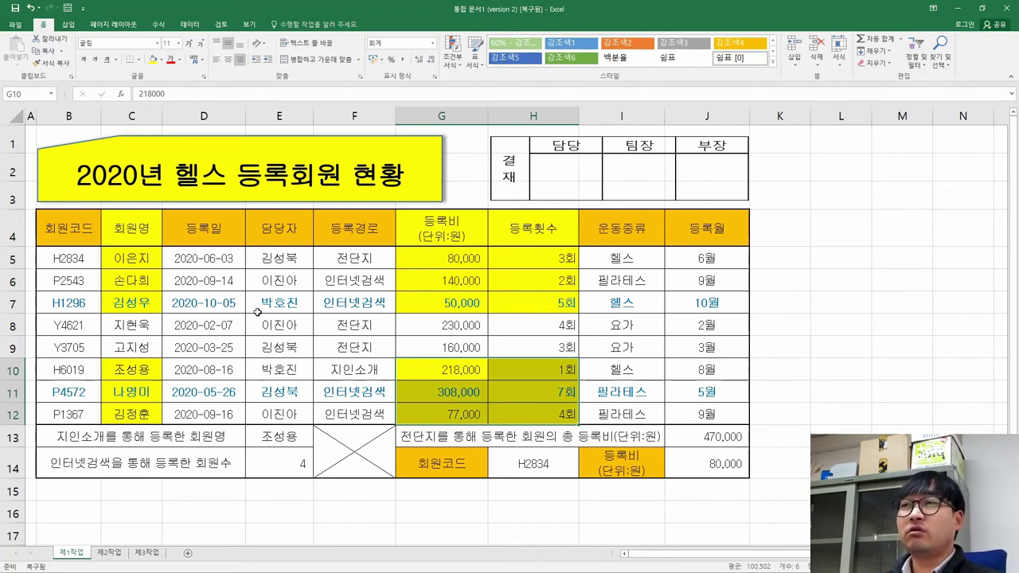
{"action": "left_click_drag", "start_coordinate": [144, 230], "coordinate": [134, 303]}
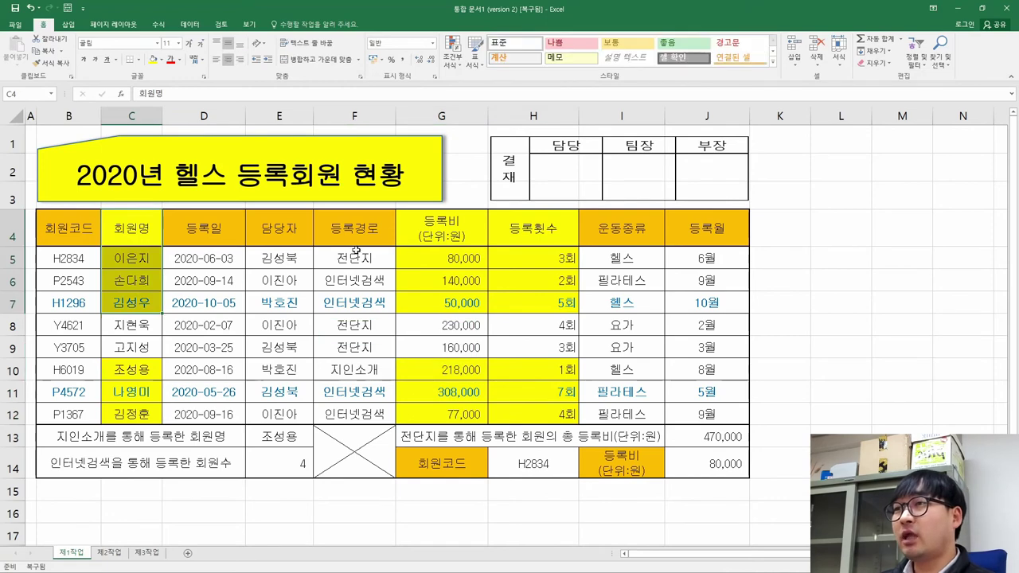
{"action": "left_click_drag", "start_coordinate": [398, 231], "coordinate": [550, 304]}
{"action": "left_click_drag", "start_coordinate": [142, 373], "coordinate": [134, 414]}
{"action": "left_click_drag", "start_coordinate": [440, 371], "coordinate": [526, 415]}
{"action": "left_click", "coordinate": [183, 306]}
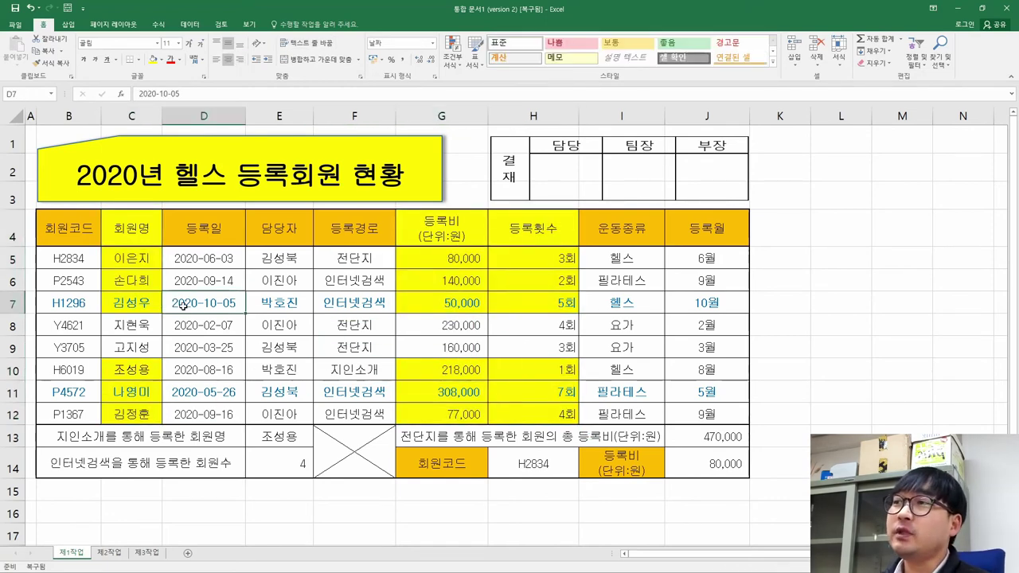
{"action": "left_click", "coordinate": [121, 233]}
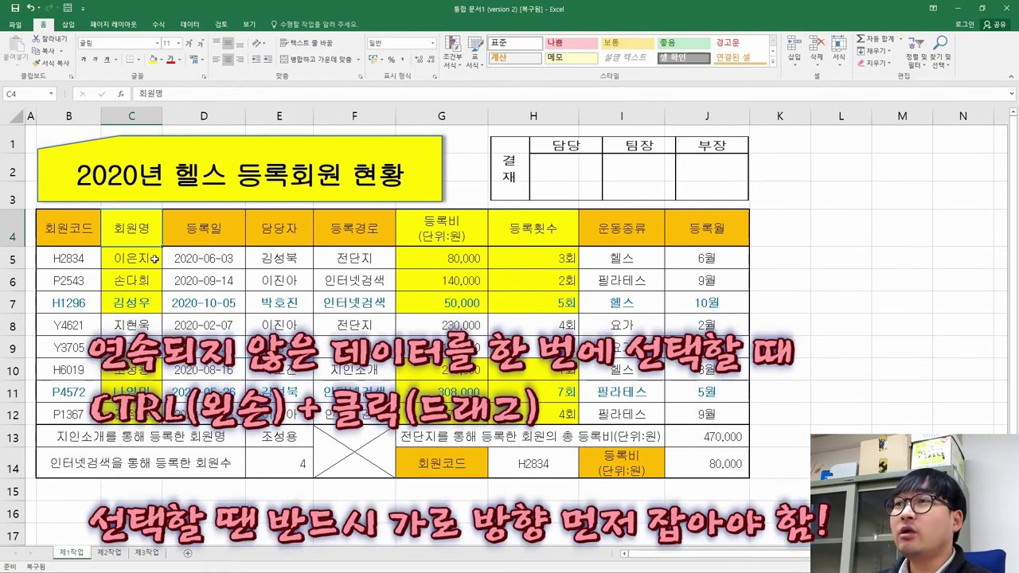
{"action": "left_click_drag", "start_coordinate": [434, 256], "coordinate": [479, 302]}
{"action": "left_click", "coordinate": [251, 324]}
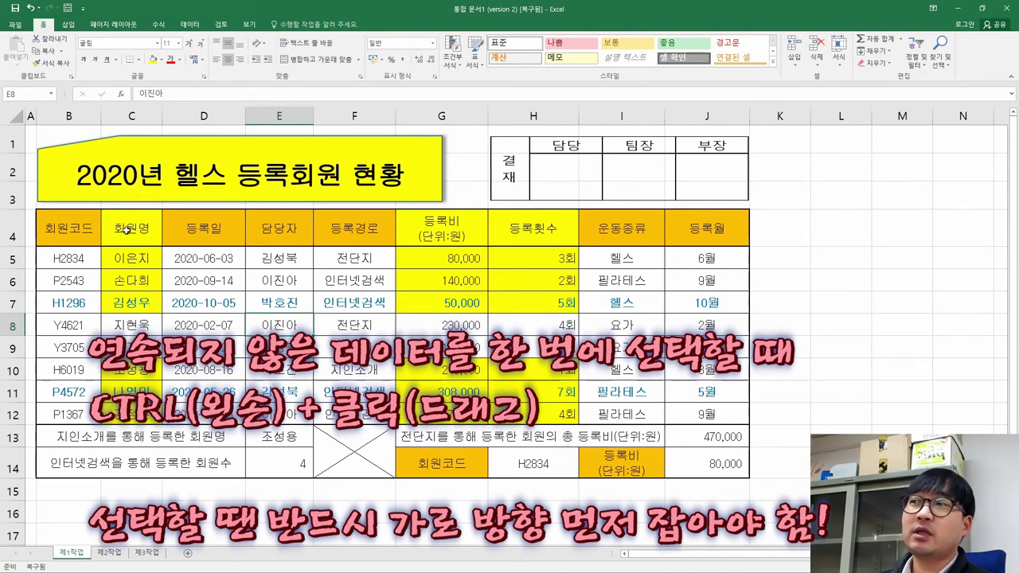
- Go over the chart's source blocks on sheet 제1작업 in reading order: C4:C7, G4:H7, C10:C12 and G10:H12
{"action": "left_click_drag", "start_coordinate": [128, 226], "coordinate": [129, 304]}
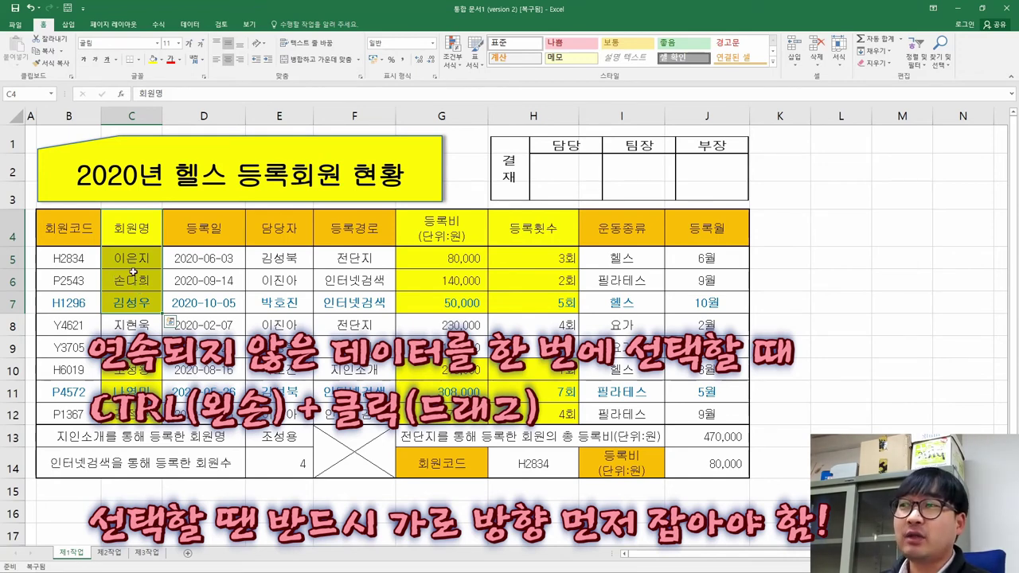
{"action": "left_click_drag", "start_coordinate": [134, 230], "coordinate": [135, 306]}
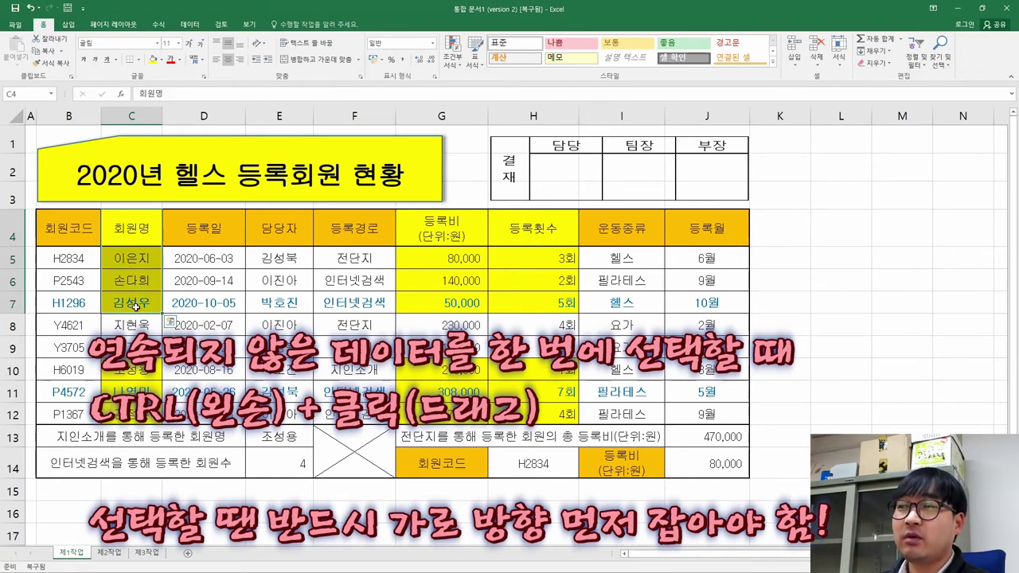
{"action": "left_click_drag", "start_coordinate": [448, 222], "coordinate": [541, 305]}
{"action": "left_click_drag", "start_coordinate": [131, 370], "coordinate": [131, 392]}
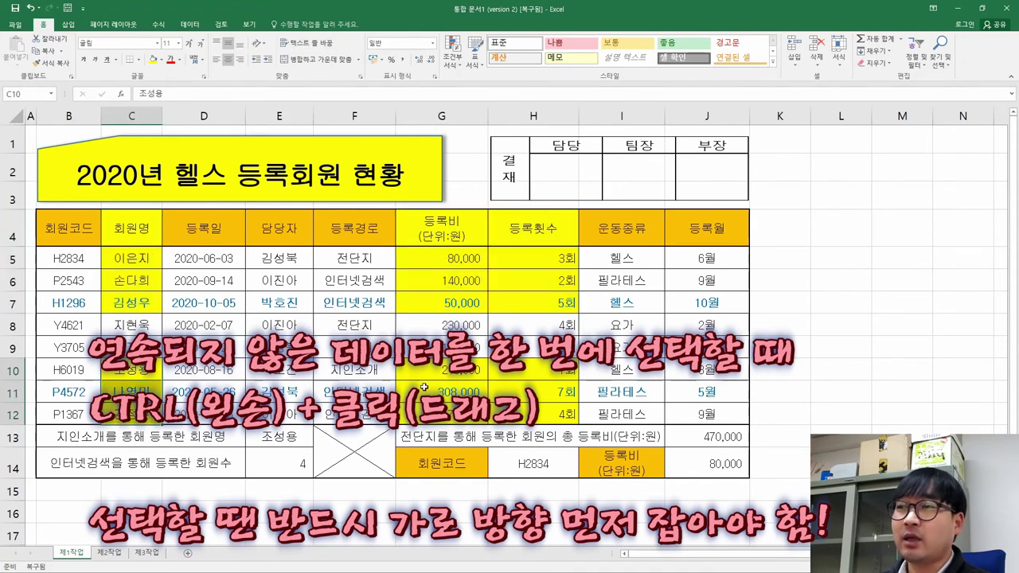
{"action": "left_click_drag", "start_coordinate": [438, 369], "coordinate": [534, 414]}
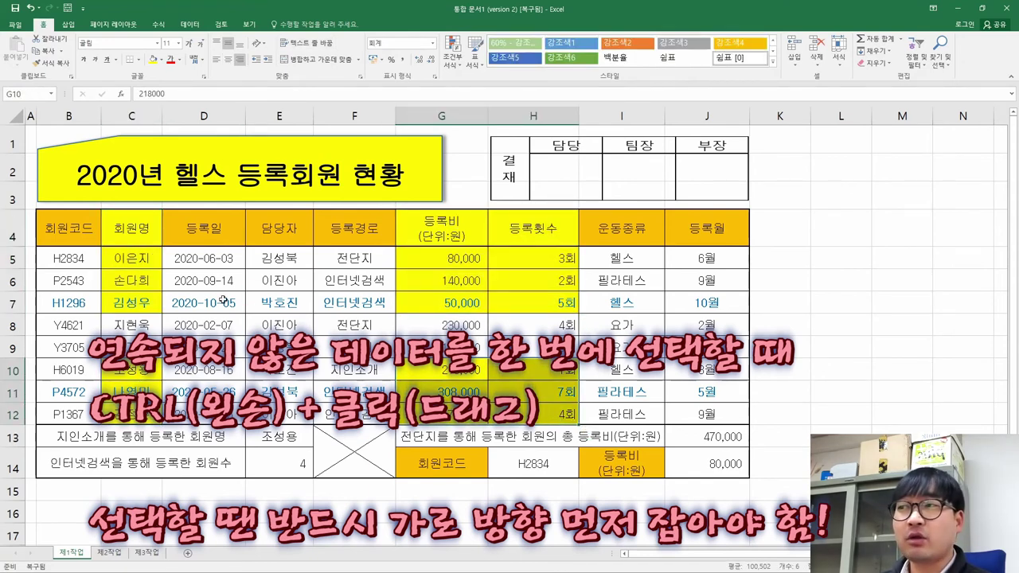
{"action": "left_click_drag", "start_coordinate": [134, 228], "coordinate": [134, 322]}
{"action": "left_click_drag", "start_coordinate": [131, 370], "coordinate": [169, 433]}
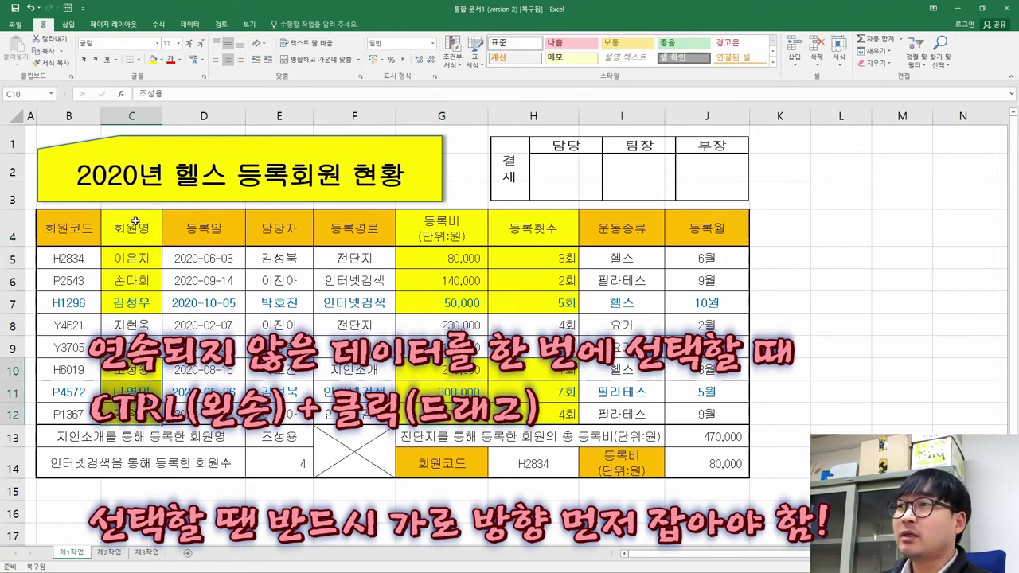
- Select the non-adjacent ranges C4:C7, G4:H7, C10:C12 and G10:H12 together as the chart's source data
{"action": "left_click_drag", "start_coordinate": [136, 222], "coordinate": [140, 300]}
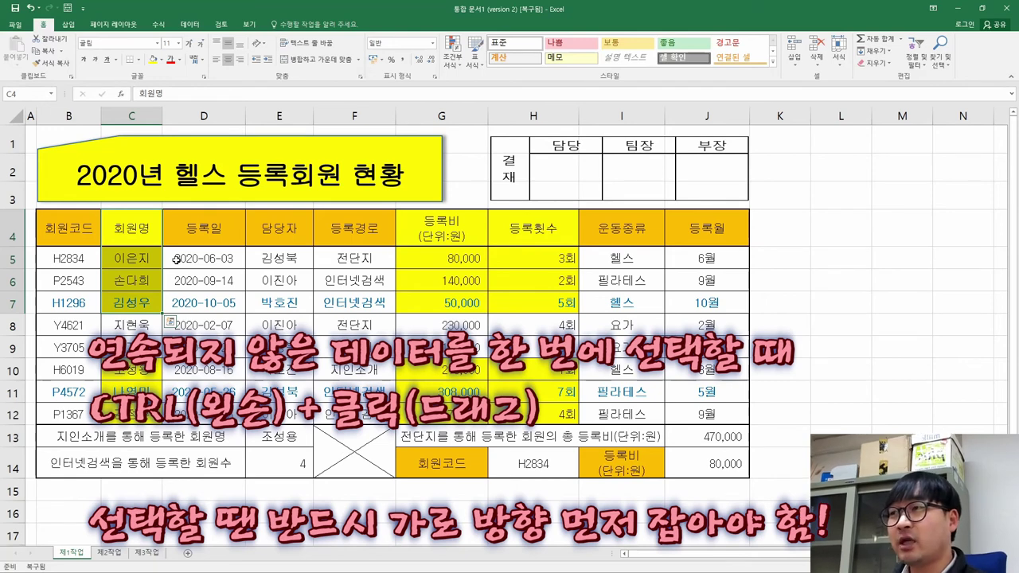
{"action": "left_click_drag", "start_coordinate": [427, 226], "coordinate": [540, 310]}
{"action": "left_click_drag", "start_coordinate": [131, 369], "coordinate": [131, 414]}
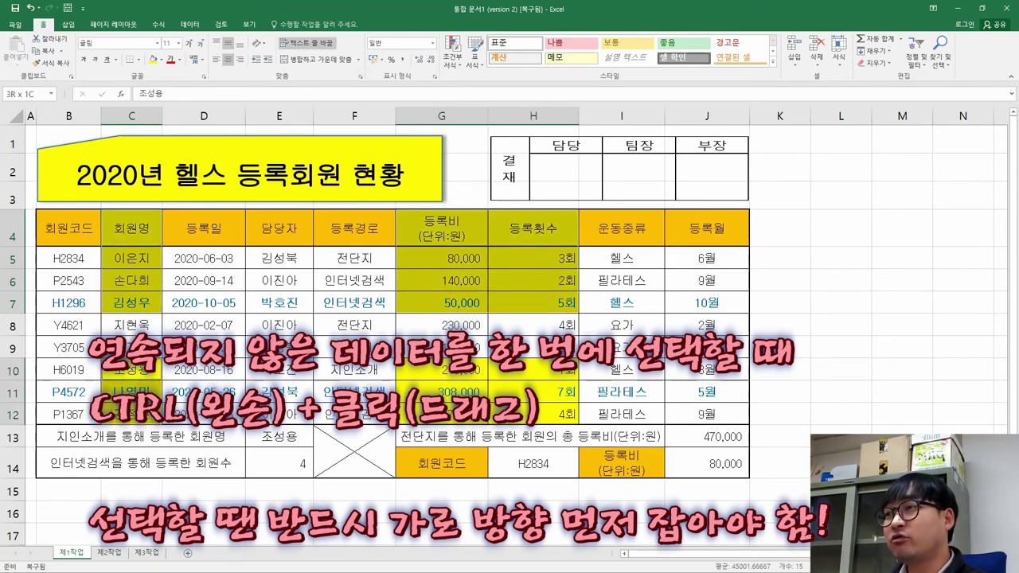
{"action": "left_click_drag", "start_coordinate": [428, 365], "coordinate": [543, 413]}
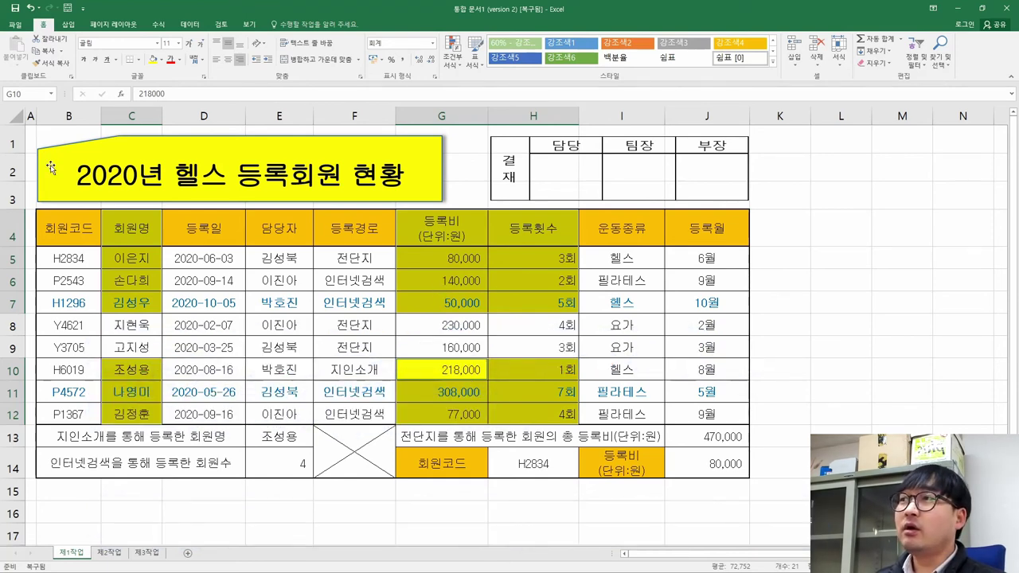
- Insert a 2-D clustered column chart (묶은 세로 막대형) from the selected ranges
{"action": "left_click", "coordinate": [65, 29]}
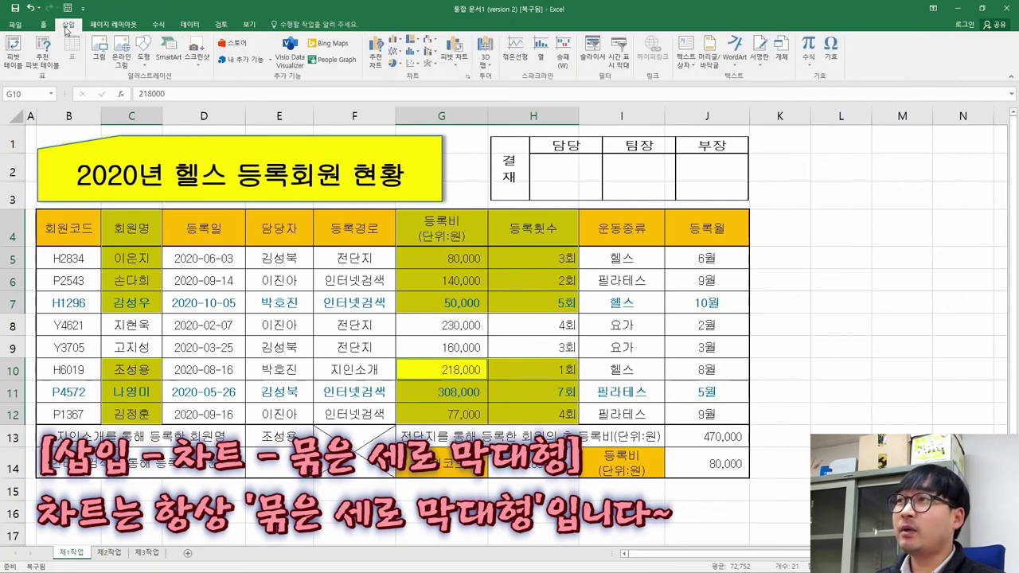
{"action": "left_click", "coordinate": [395, 44]}
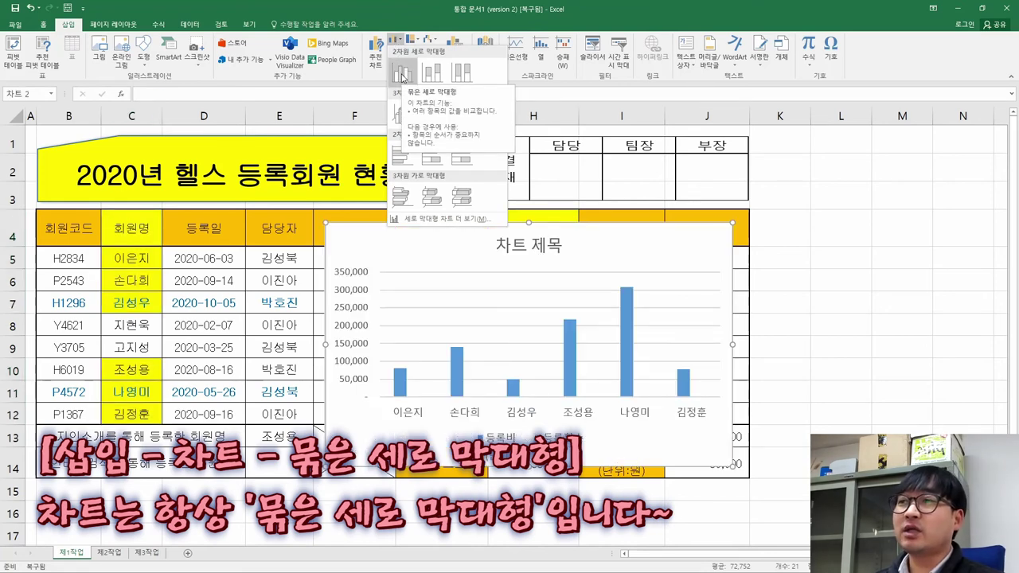
{"action": "left_click", "coordinate": [402, 75]}
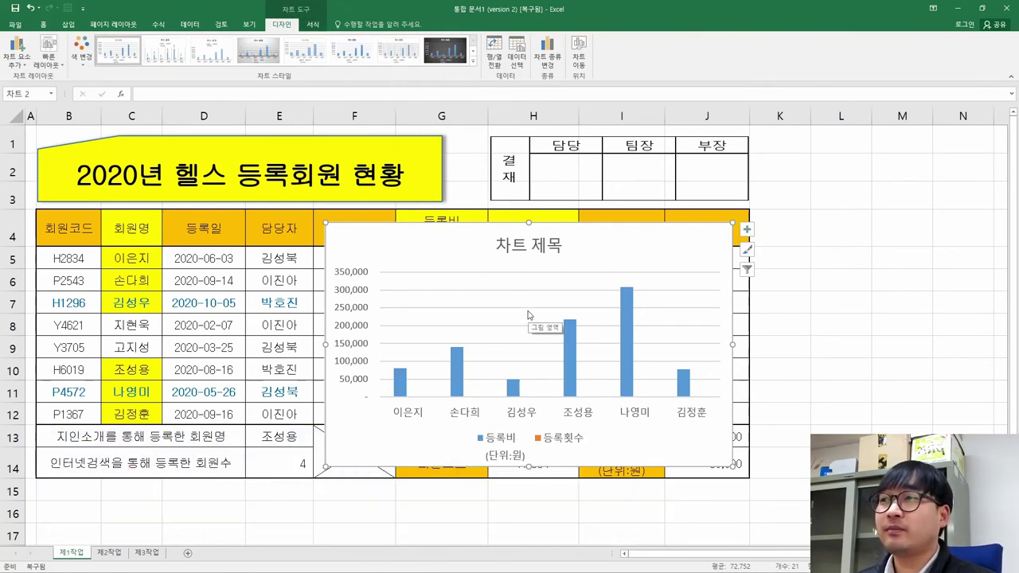
- Switch to the exam PDF in Acrobat Reader and strike through task 4's conditions (1) and (2)
{"action": "key", "text": "alt+Tab"}
{"action": "scroll", "coordinate": [527, 310], "scroll_direction": "up", "scroll_amount": 10}
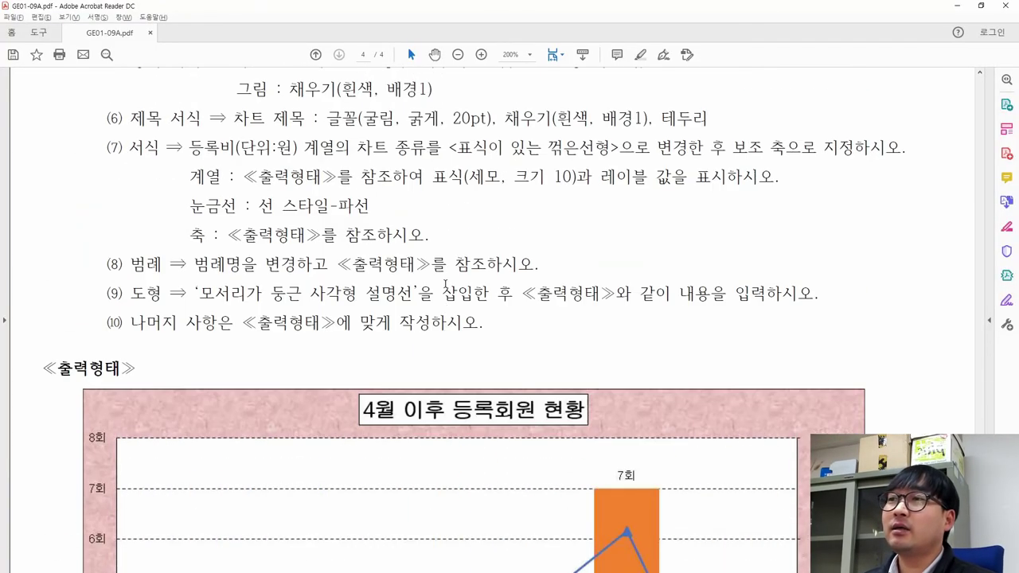
{"action": "scroll", "coordinate": [446, 288], "scroll_direction": "up", "scroll_amount": 2}
{"action": "mouse_move", "coordinate": [120, 221]}
{"action": "left_mouse_down"}
{"action": "mouse_move", "coordinate": [379, 223]}
{"action": "mouse_move", "coordinate": [374, 255]}
{"action": "mouse_move", "coordinate": [603, 254]}
{"action": "left_mouse_up"}
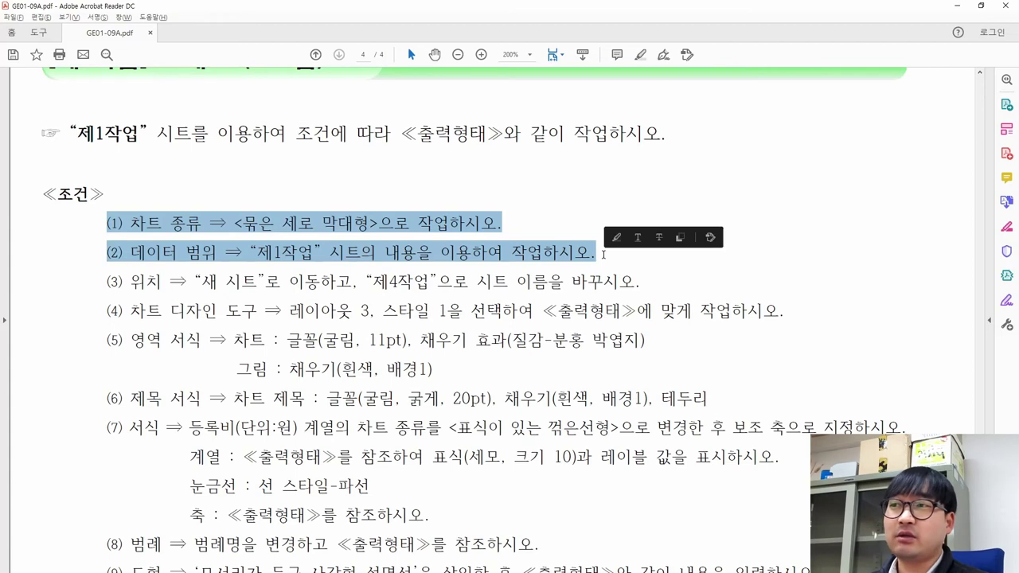
{"action": "left_click", "coordinate": [659, 238]}
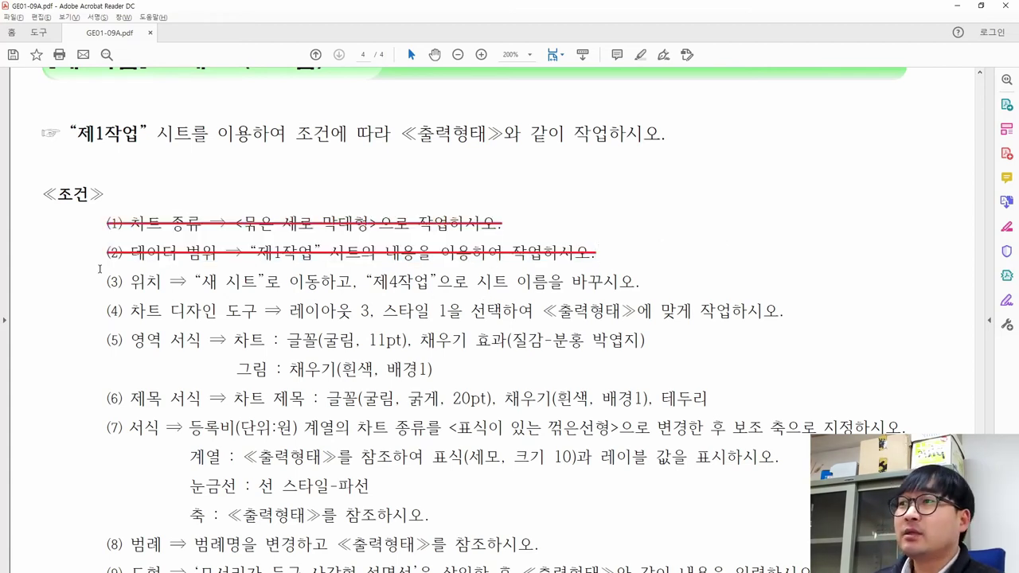
- Mark condition (3) in the PDF, and move the chart in Excel to a new sheet named 제4작업
{"action": "left_click_drag", "start_coordinate": [109, 291], "coordinate": [641, 284]}
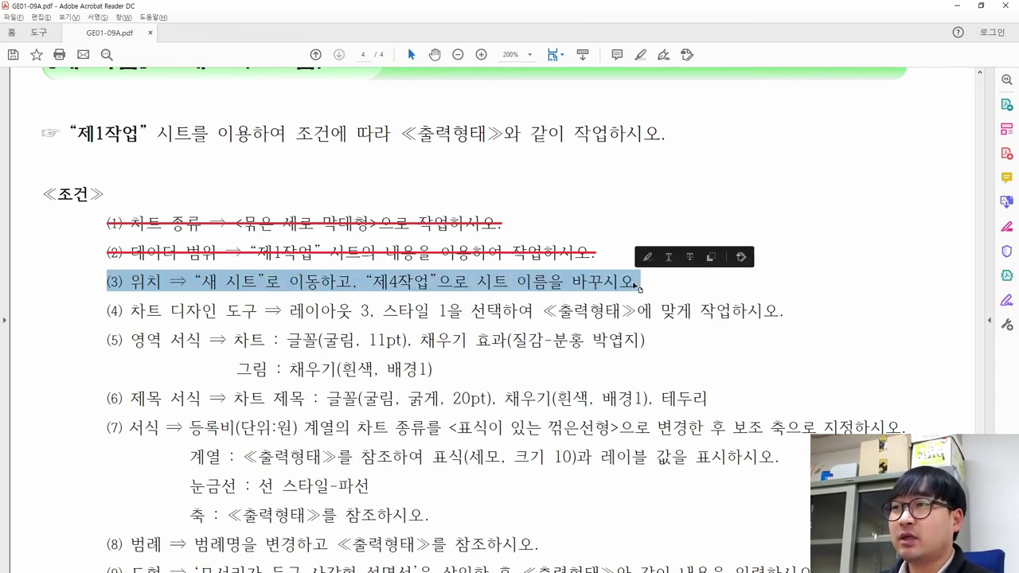
{"action": "key", "text": "alt+Tab"}
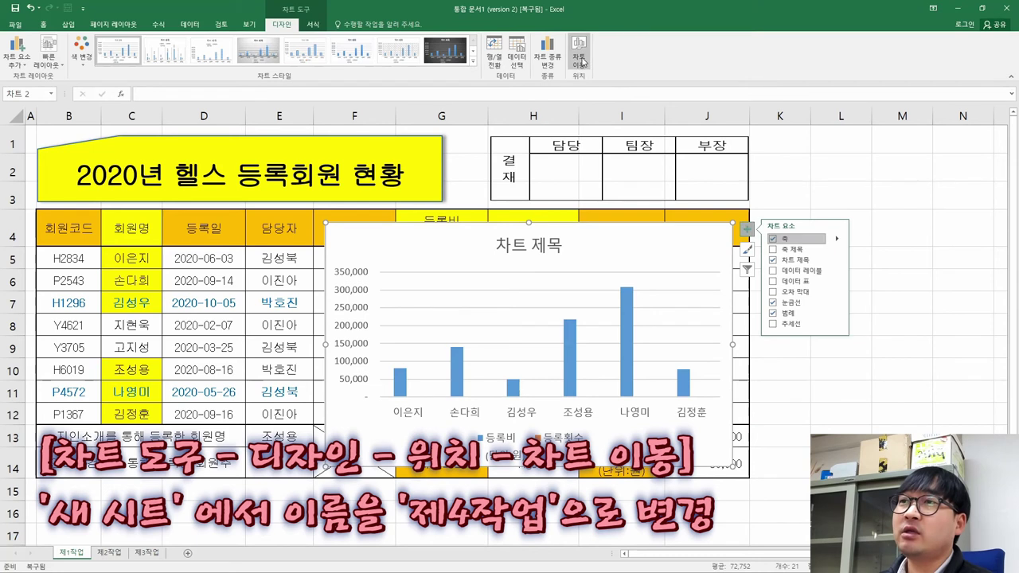
{"action": "left_click", "coordinate": [582, 57]}
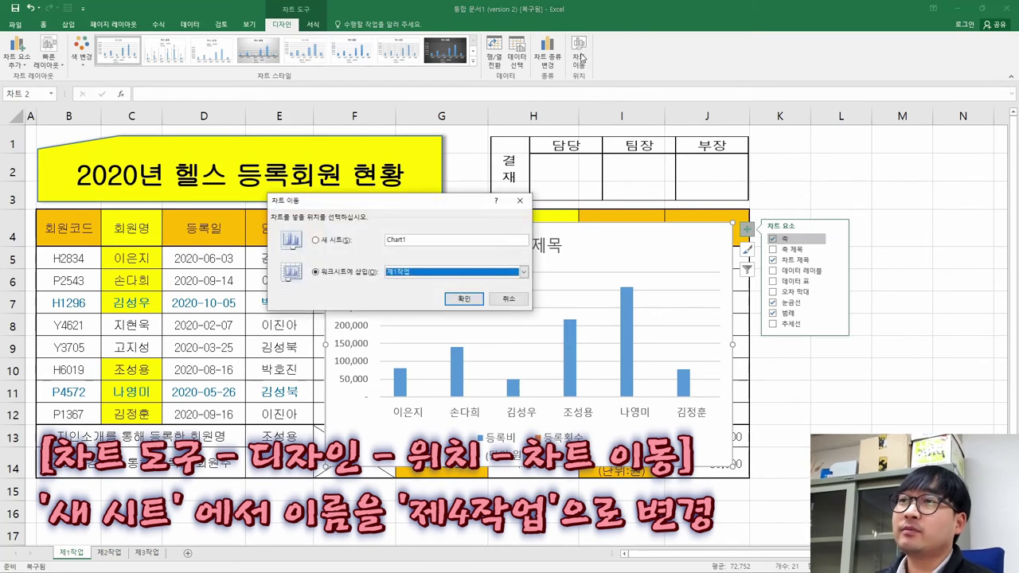
{"action": "left_click", "coordinate": [330, 243]}
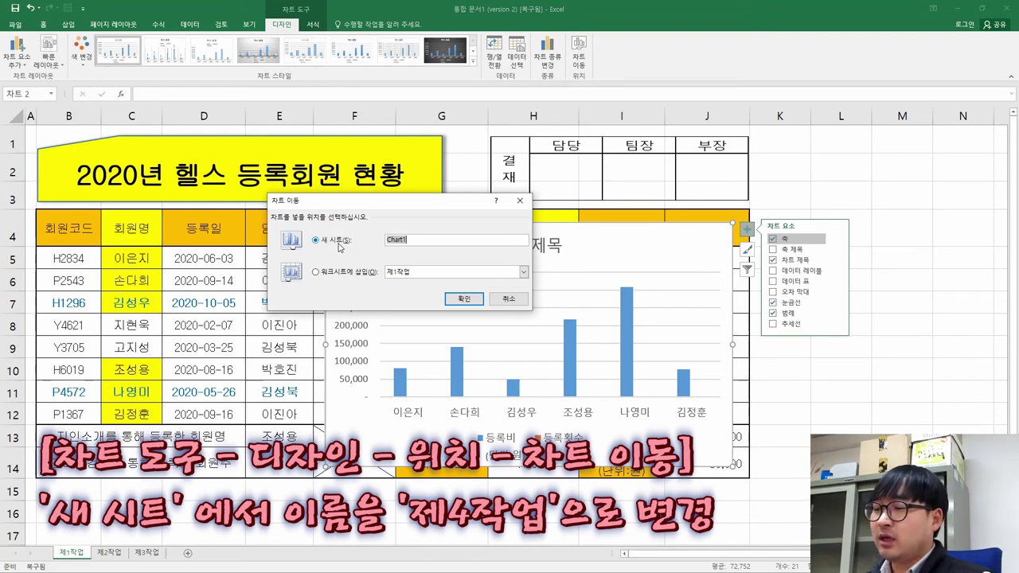
{"action": "type", "text": "ㅈ"}
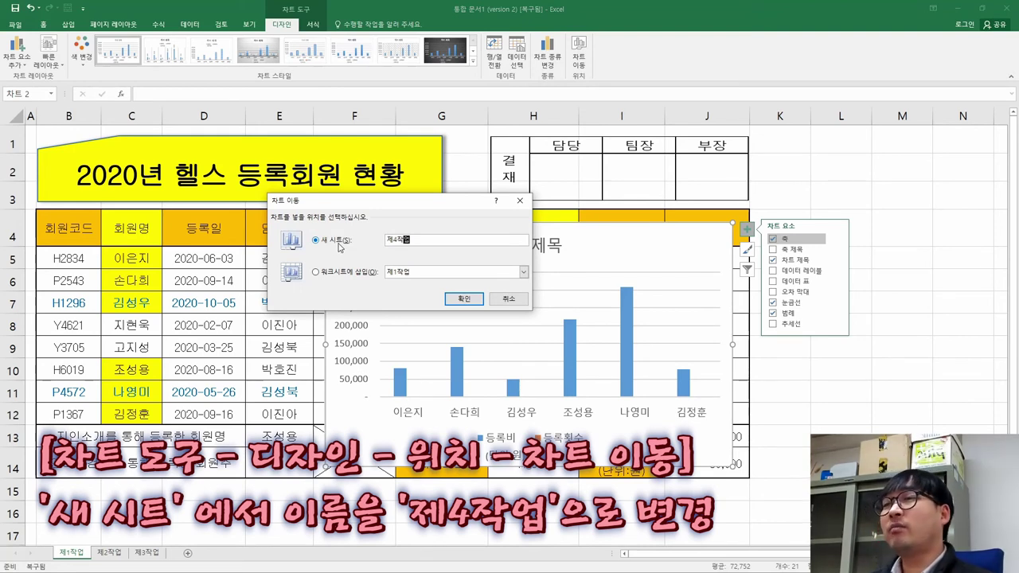
{"action": "type", "text": "4작업"}
{"action": "left_click", "coordinate": [457, 298]}
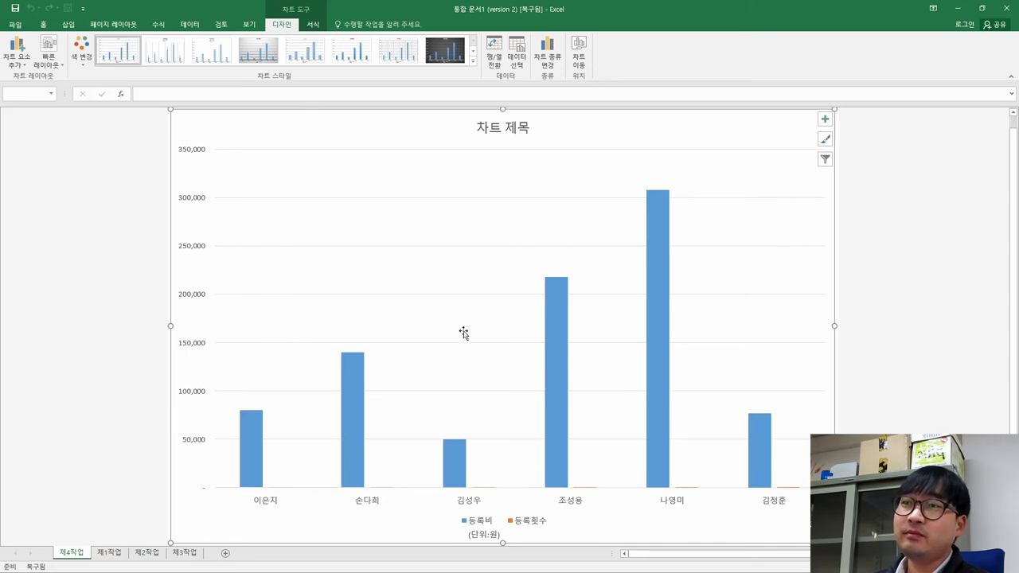
- Strike through condition (3) in the exam PDF and return to the chart in Excel
{"action": "key", "text": "alt+Tab"}
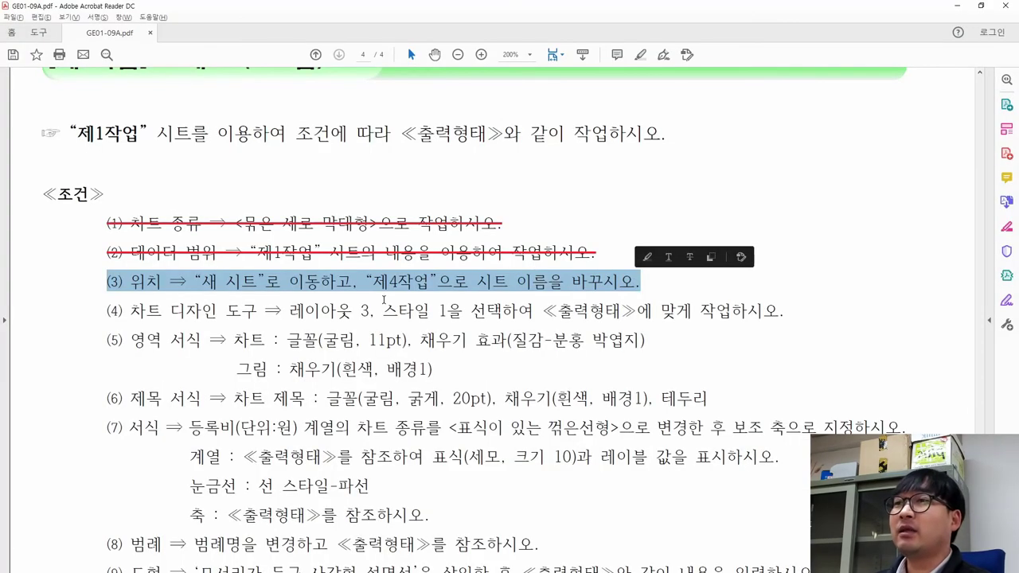
{"action": "left_click", "coordinate": [690, 257]}
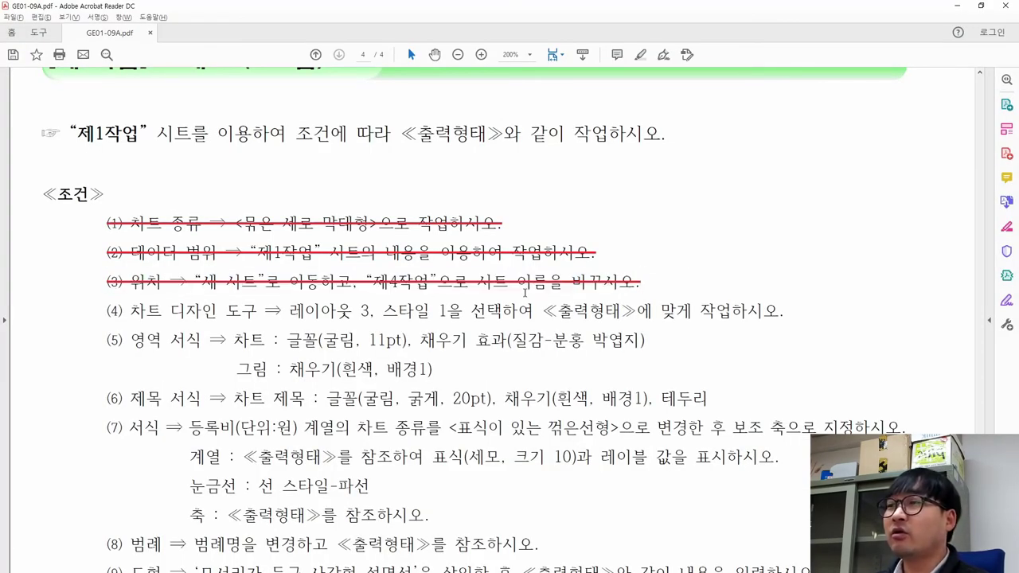
{"action": "key", "text": "alt+Tab"}
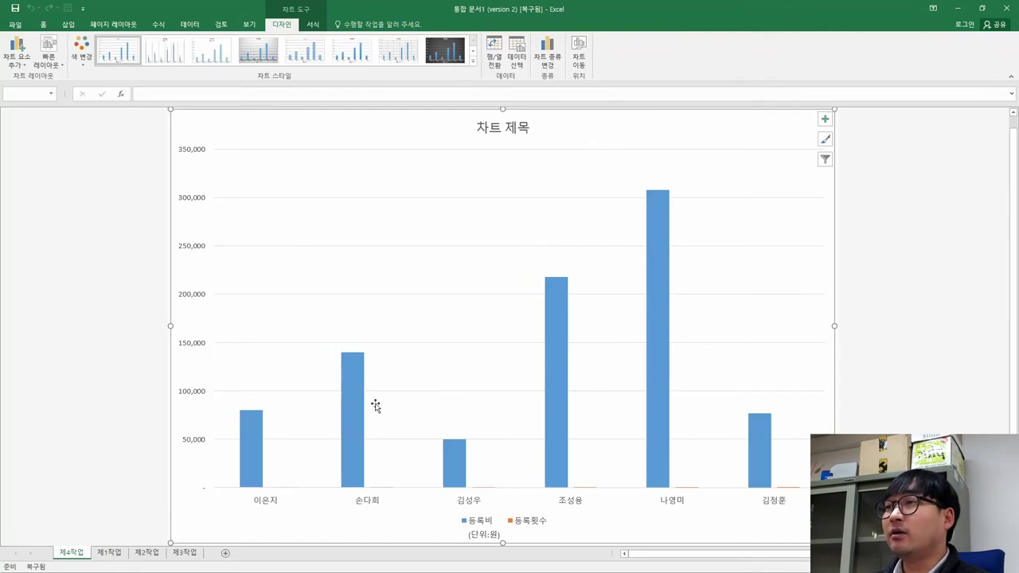
- Check the PDF's sheet-order note below the sample chart, and move sheet 제4작업 behind 제3작업 in Excel
{"action": "key", "text": "alt+Tab"}
{"action": "scroll", "coordinate": [276, 402], "scroll_direction": "down", "scroll_amount": 3}
{"action": "scroll", "coordinate": [276, 402], "scroll_direction": "down", "scroll_amount": 14}
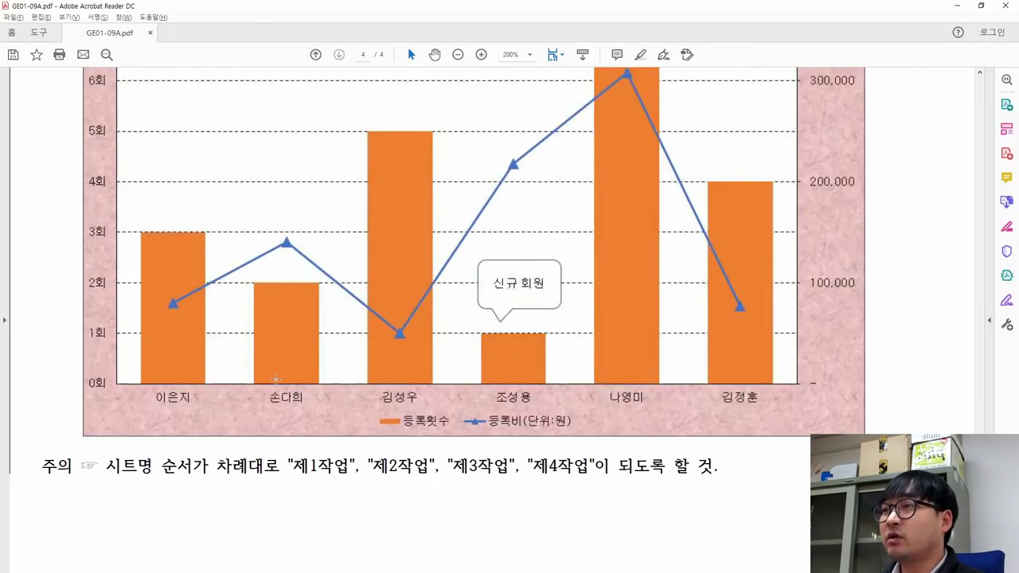
{"action": "left_click_drag", "start_coordinate": [106, 466], "coordinate": [733, 480]}
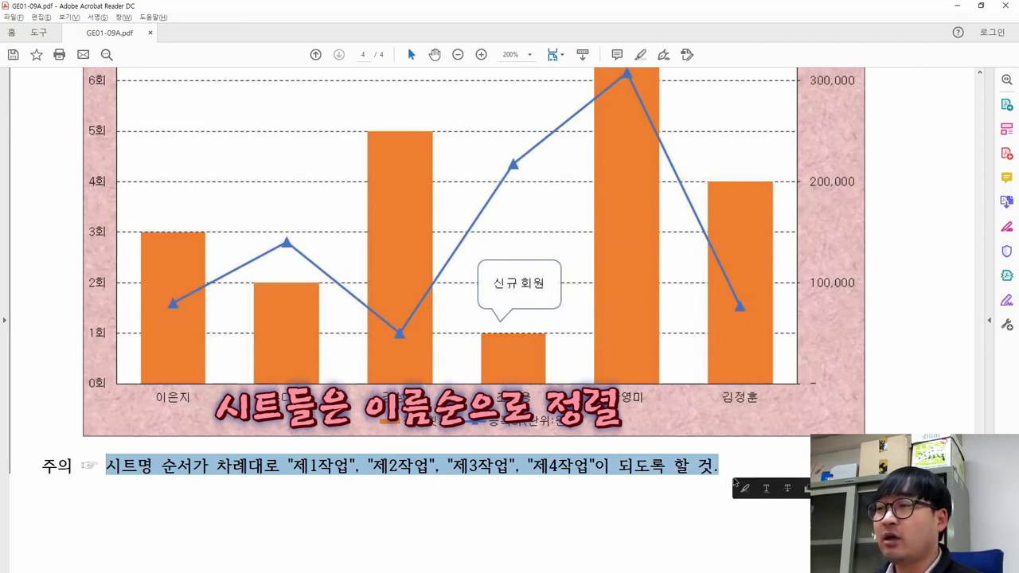
{"action": "key", "text": "alt+Tab"}
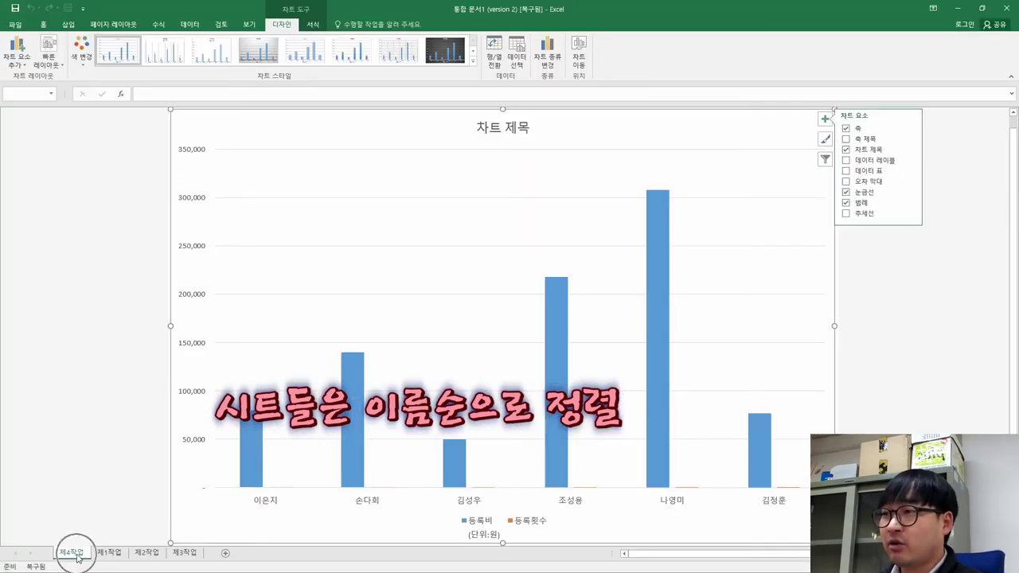
{"action": "left_click_drag", "start_coordinate": [69, 557], "coordinate": [208, 555]}
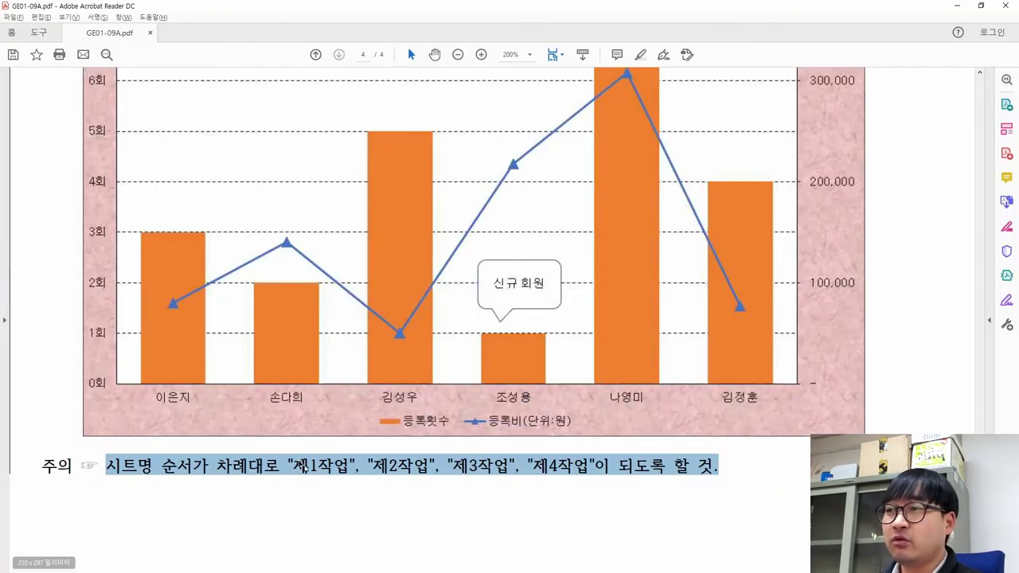
- Strike through the sheet-order note under the PDF's sample chart
{"action": "right_click", "coordinate": [301, 464]}
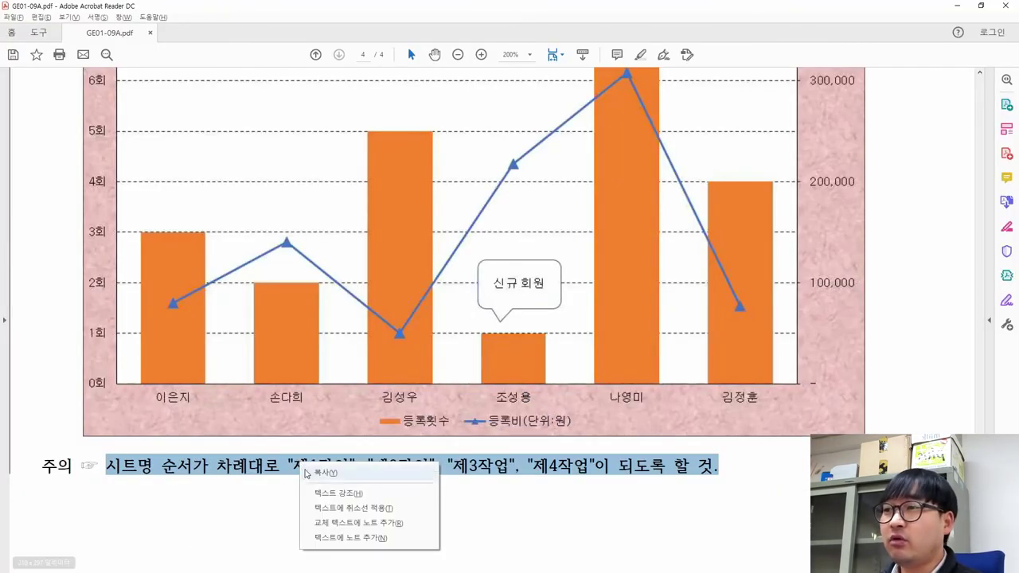
{"action": "left_click", "coordinate": [354, 510]}
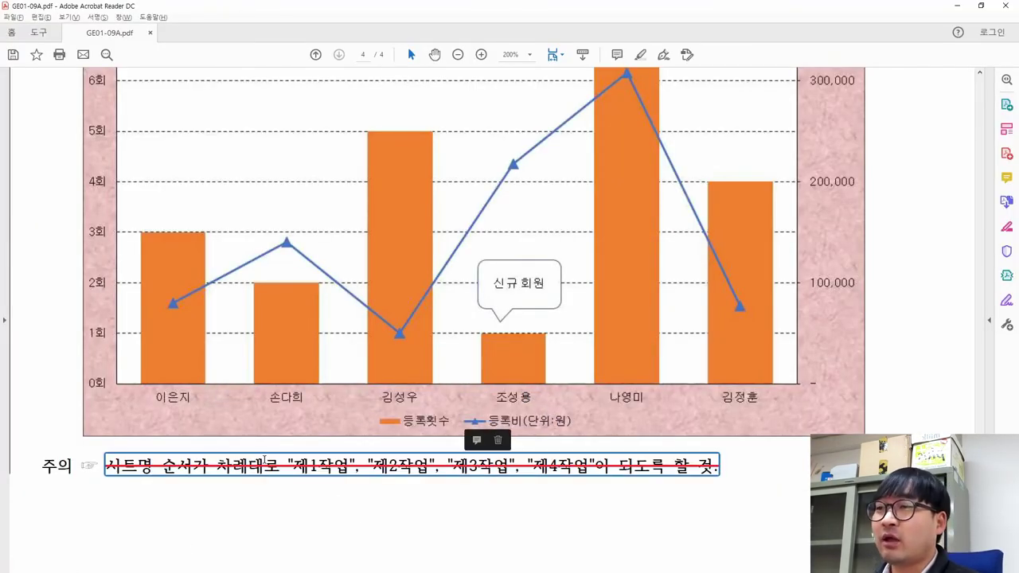
{"action": "left_click", "coordinate": [712, 468]}
- Go back to the chart conditions in the exam PDF and examine condition (4) on the chart design tools
{"action": "scroll", "coordinate": [703, 461], "scroll_direction": "up", "scroll_amount": 5}
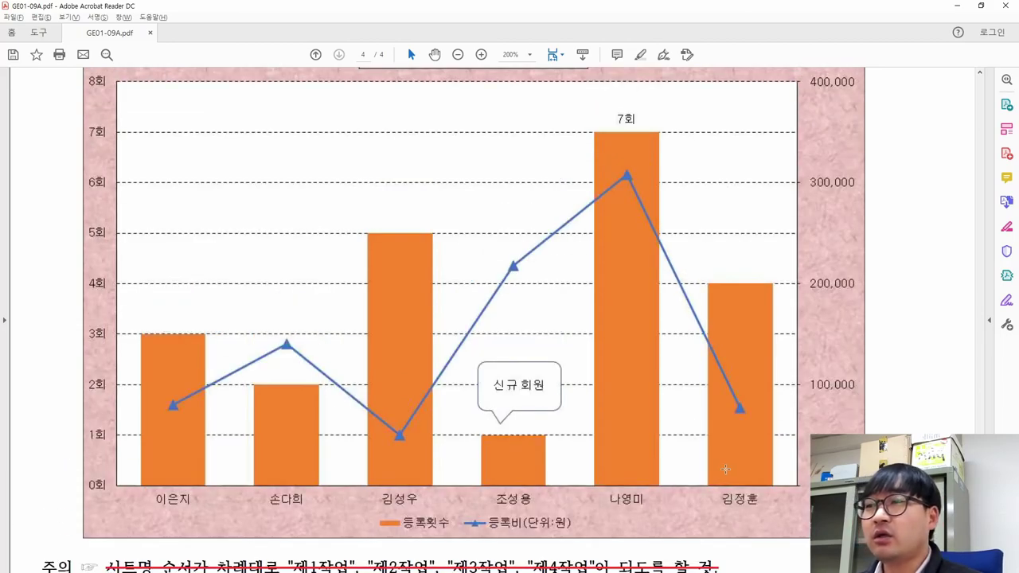
{"action": "scroll", "coordinate": [703, 461], "scroll_direction": "up", "scroll_amount": 5}
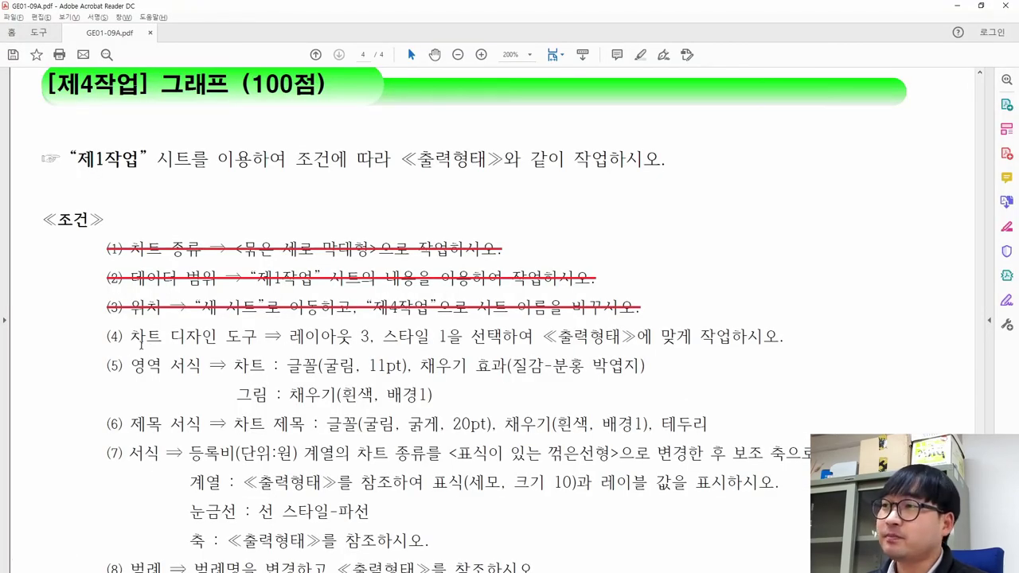
{"action": "left_click_drag", "start_coordinate": [108, 337], "coordinate": [792, 345]}
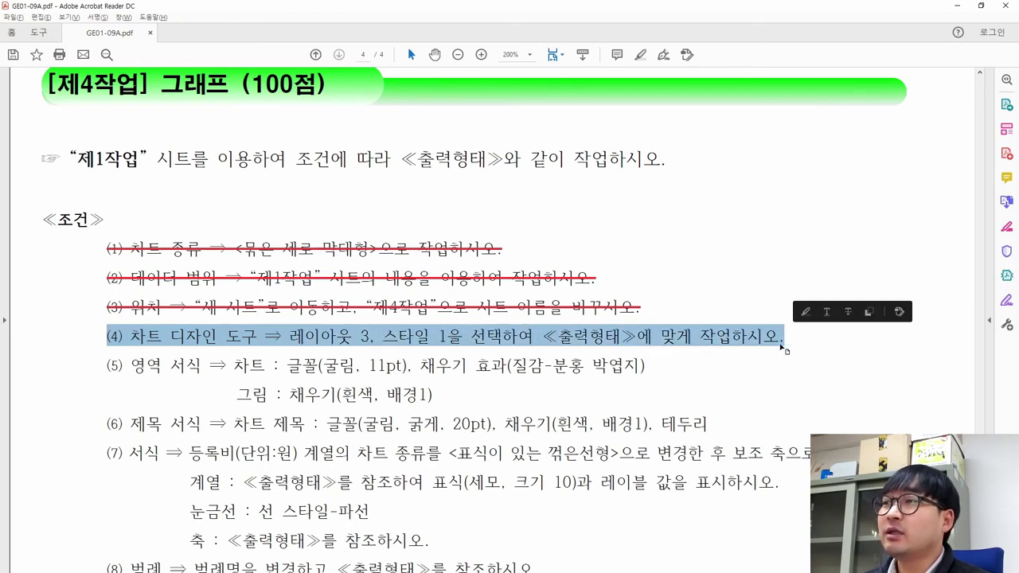
{"action": "left_click", "coordinate": [129, 339]}
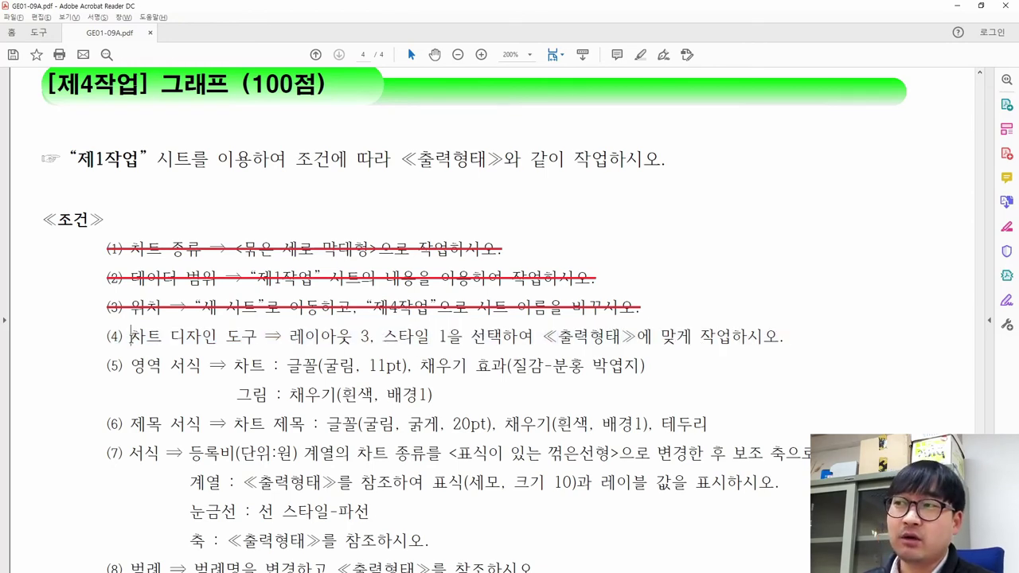
- Switch to the chart in Excel and open the formatting options for the chart area
{"action": "key", "text": "alt+Tab"}
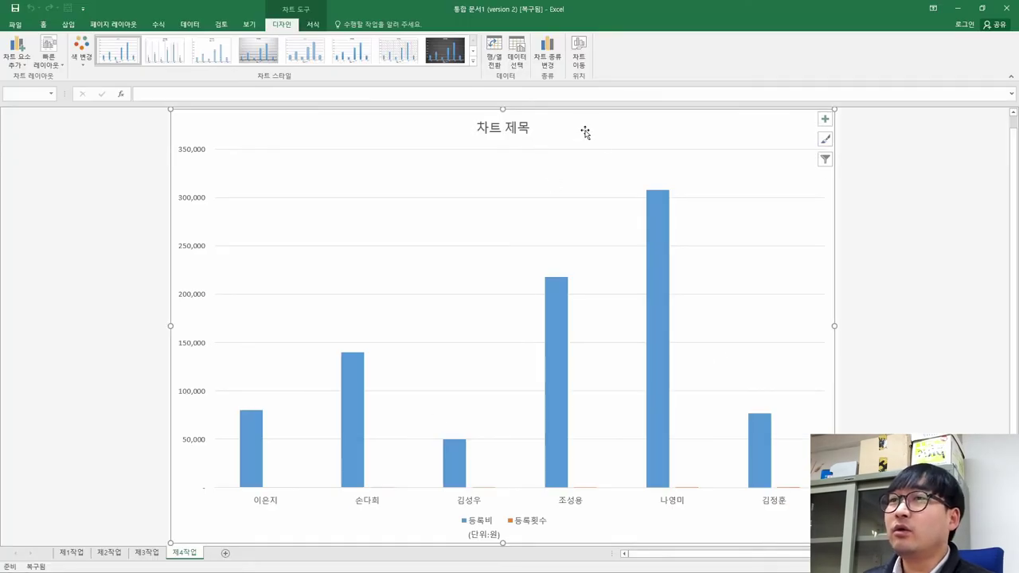
{"action": "right_click", "coordinate": [644, 127]}
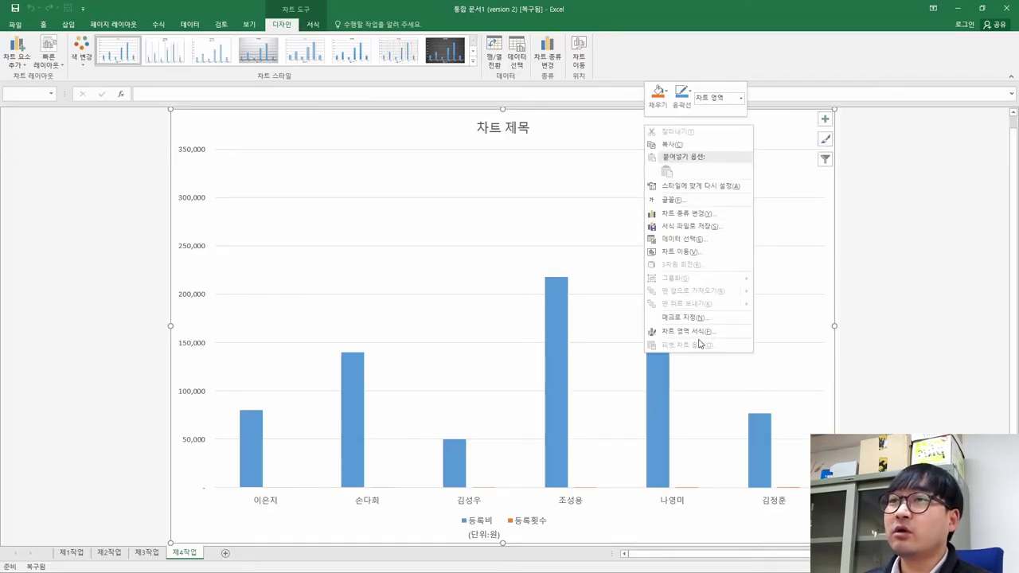
{"action": "left_click", "coordinate": [579, 128]}
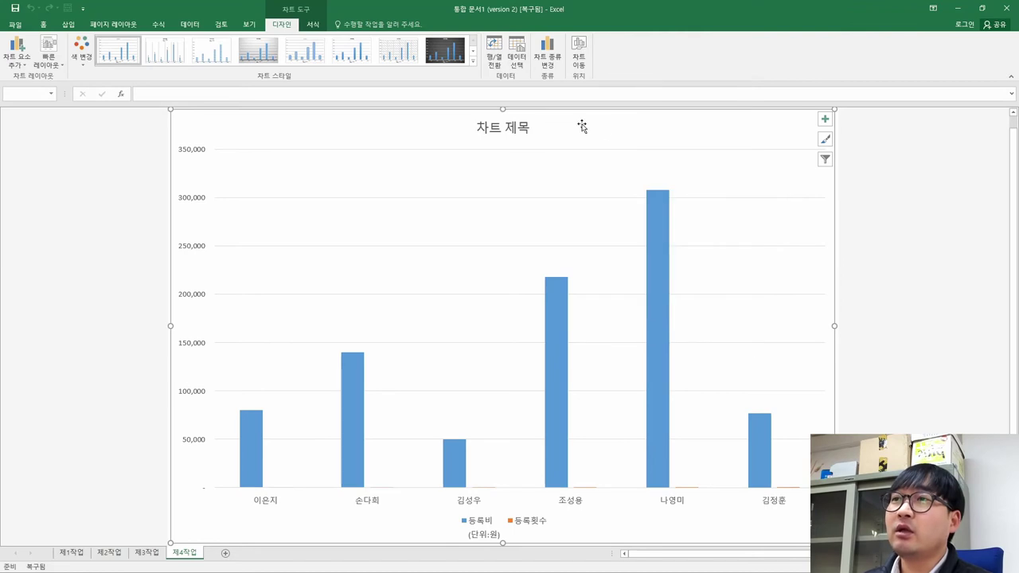
{"action": "double_click", "coordinate": [592, 123]}
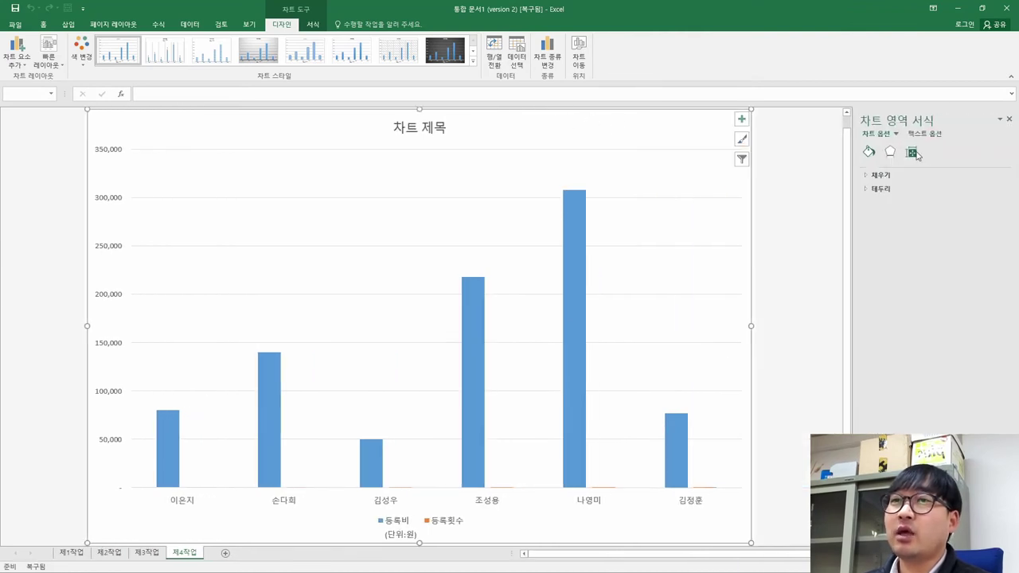
{"action": "left_click", "coordinate": [741, 158]}
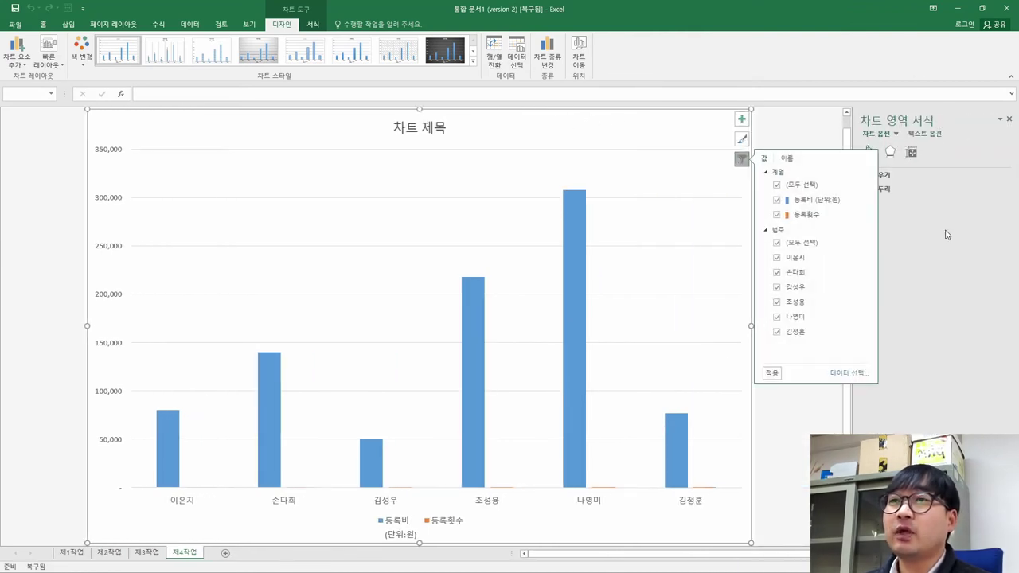
{"action": "left_click", "coordinate": [912, 239]}
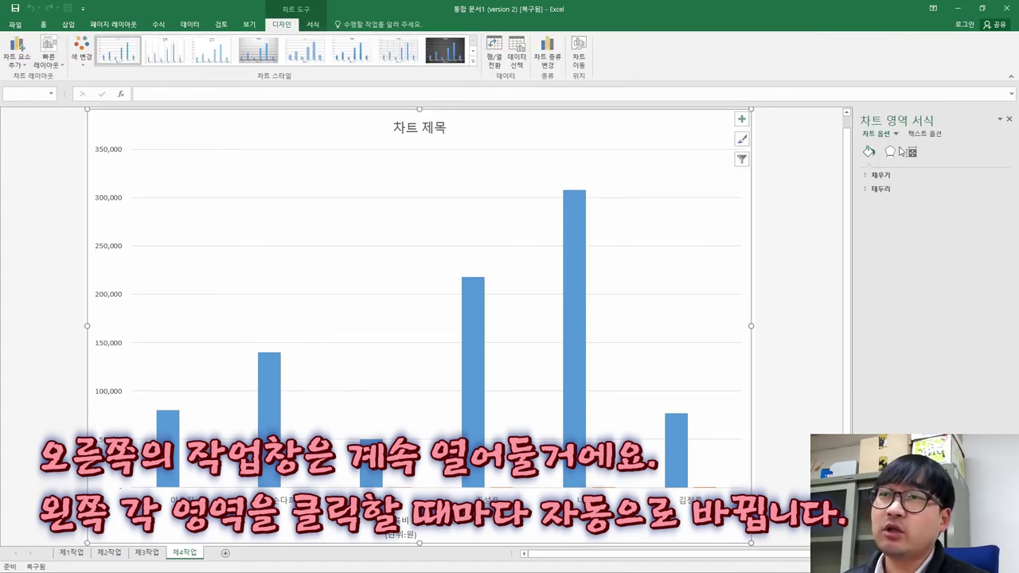
- Select the chart title, the 등록비 series, the plot area and the chart area in turn to examine their formatting options
{"action": "left_click", "coordinate": [428, 130]}
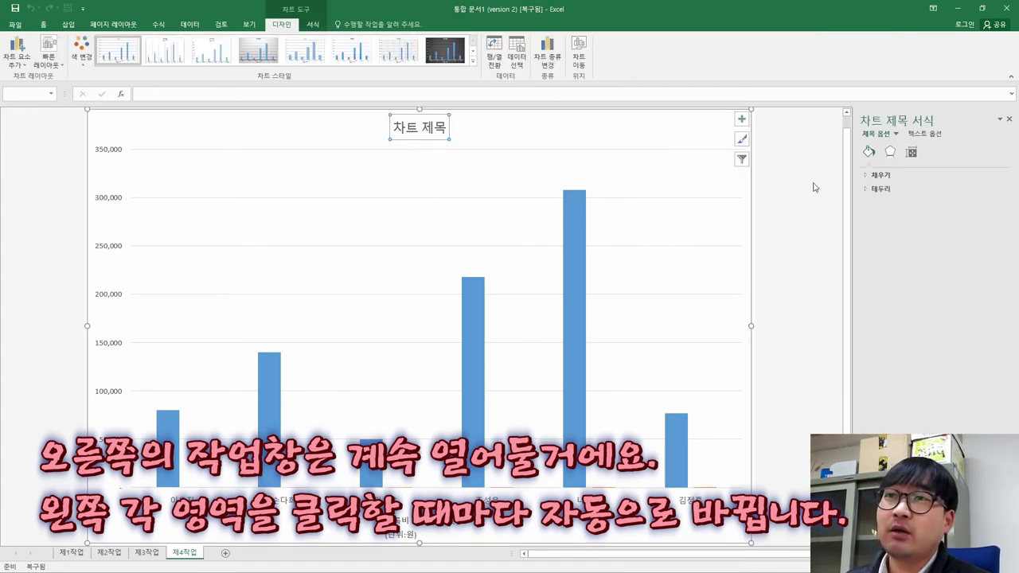
{"action": "left_click", "coordinate": [585, 202]}
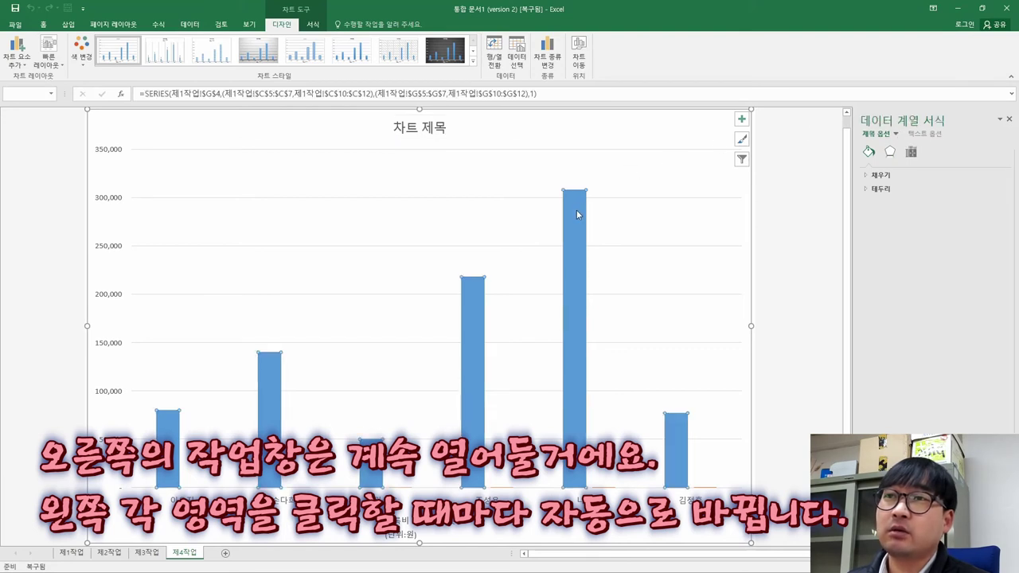
{"action": "left_click", "coordinate": [641, 176]}
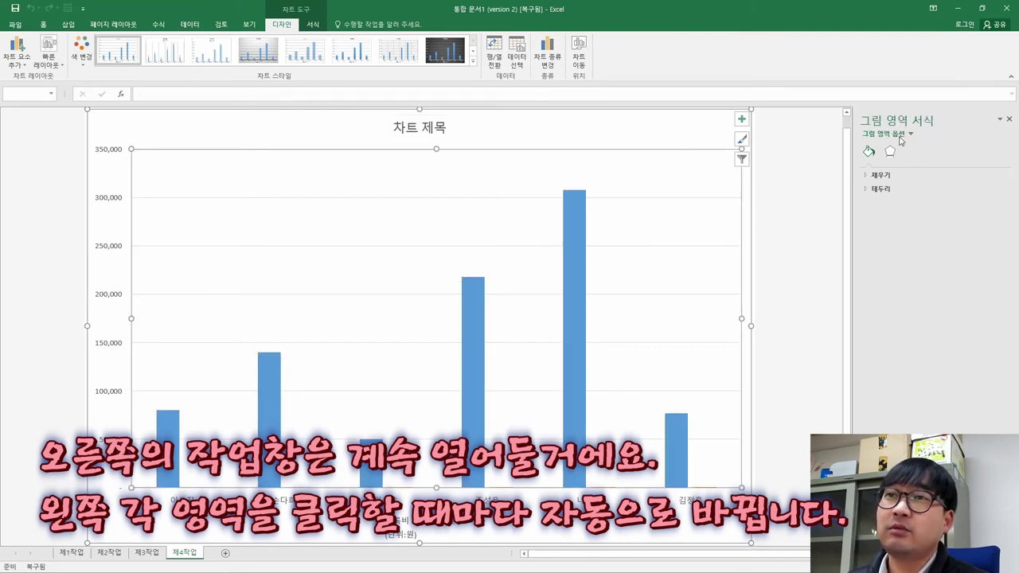
{"action": "left_click", "coordinate": [638, 130]}
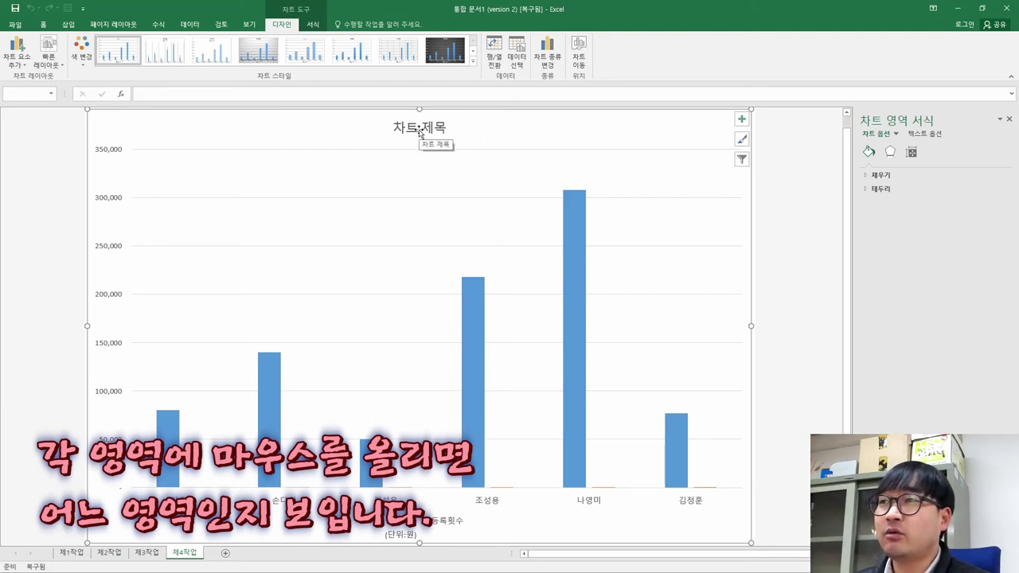
{"action": "mouse_move", "coordinate": [577, 249]}
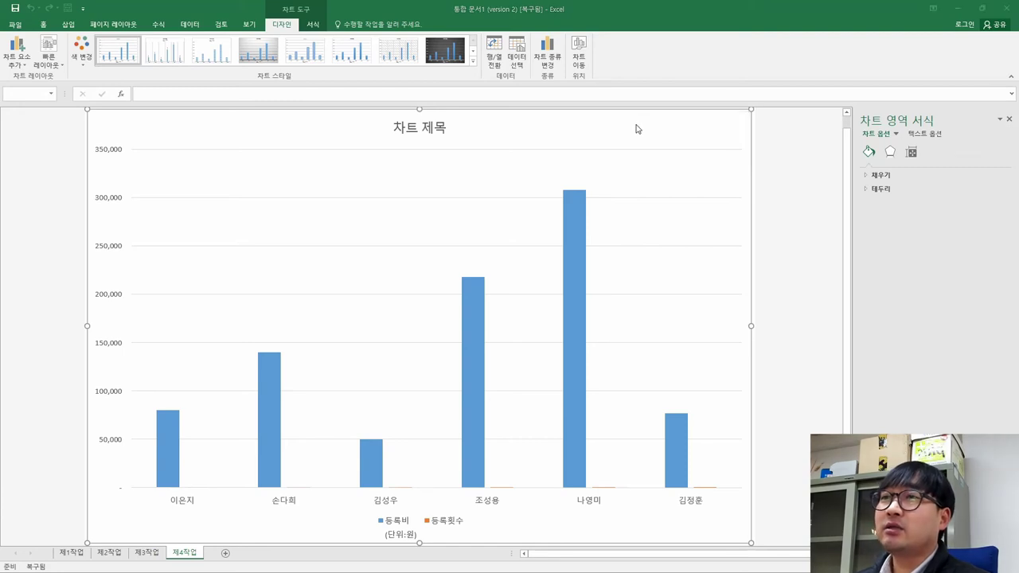
- Check condition (4) in the PDF, and apply quick layout 레이아웃 3 and chart style 스타일 1 to the chart in Excel
{"action": "key", "text": "alt+Tab"}
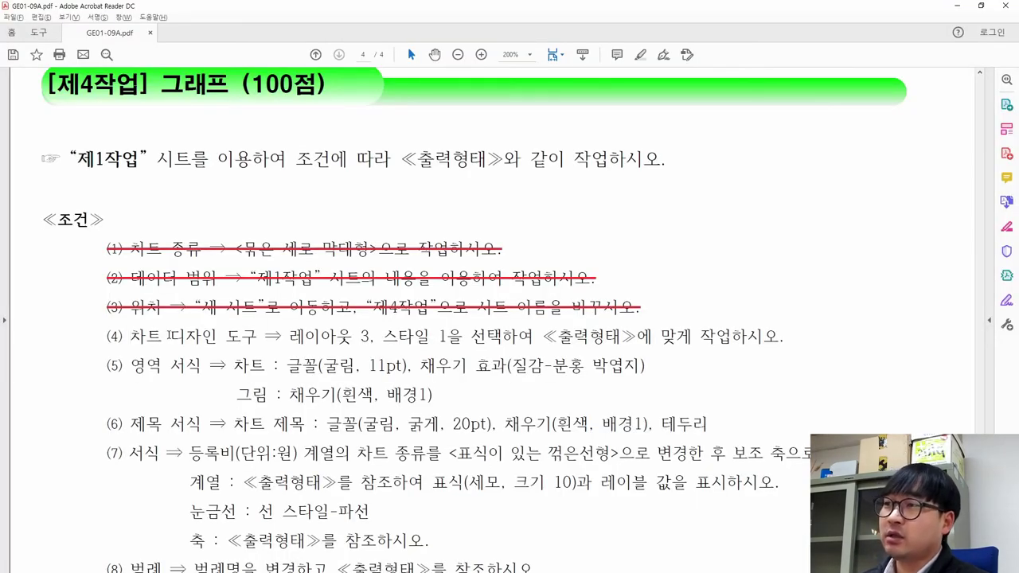
{"action": "left_click_drag", "start_coordinate": [133, 338], "coordinate": [256, 344]}
{"action": "key", "text": "alt+Tab"}
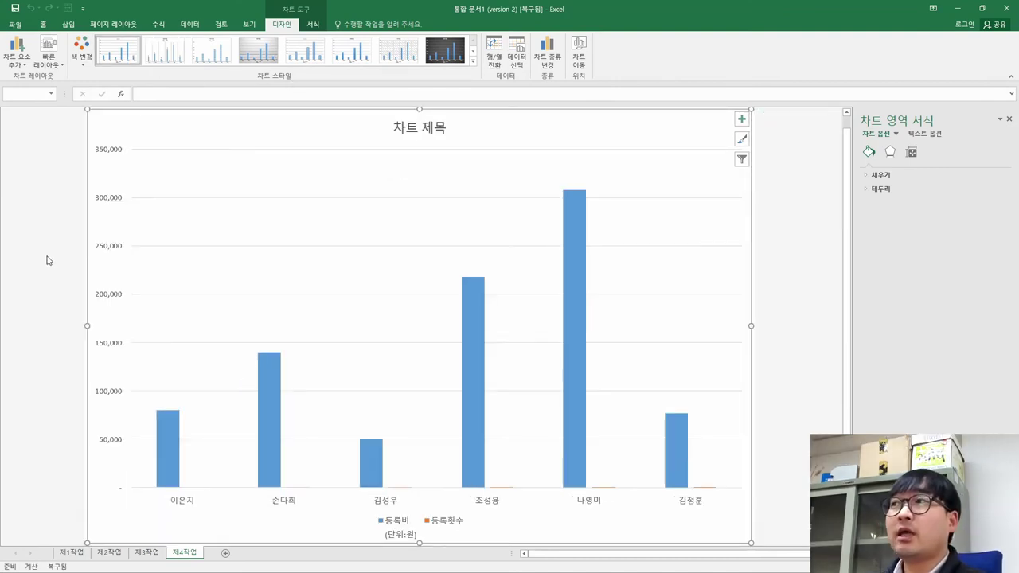
{"action": "left_click", "coordinate": [58, 67]}
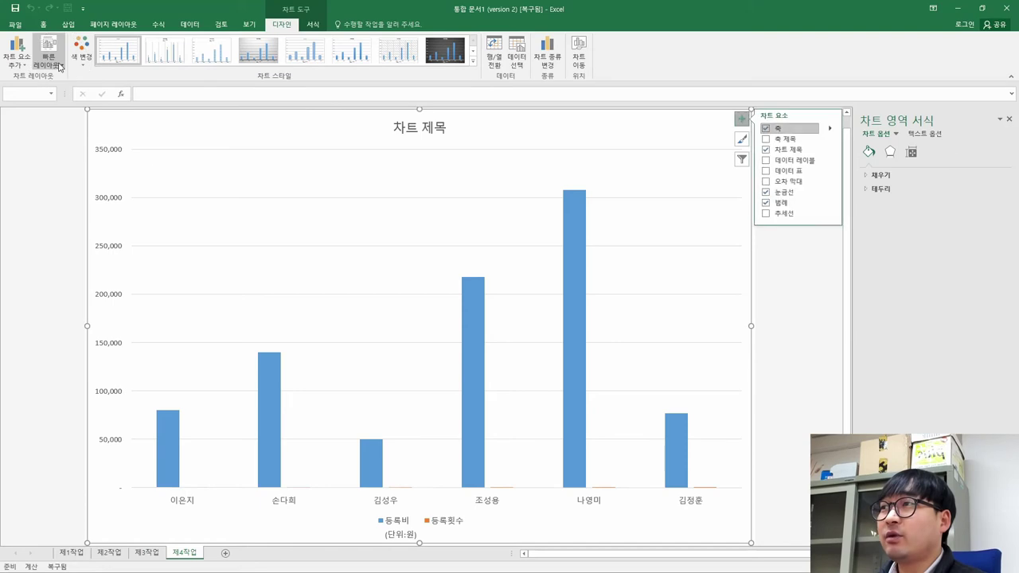
{"action": "left_click", "coordinate": [58, 67]}
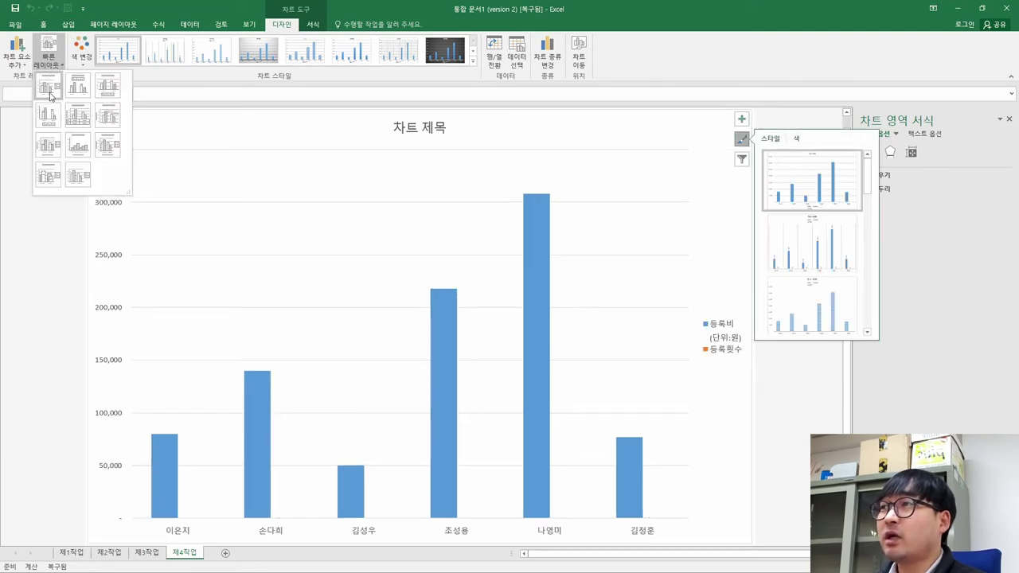
{"action": "left_click", "coordinate": [109, 92]}
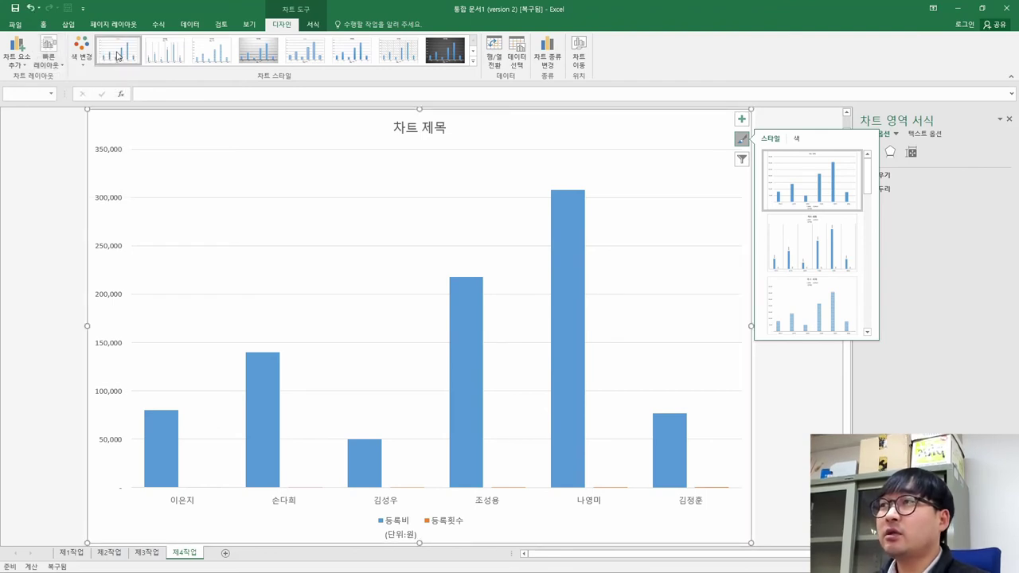
{"action": "left_click", "coordinate": [117, 54]}
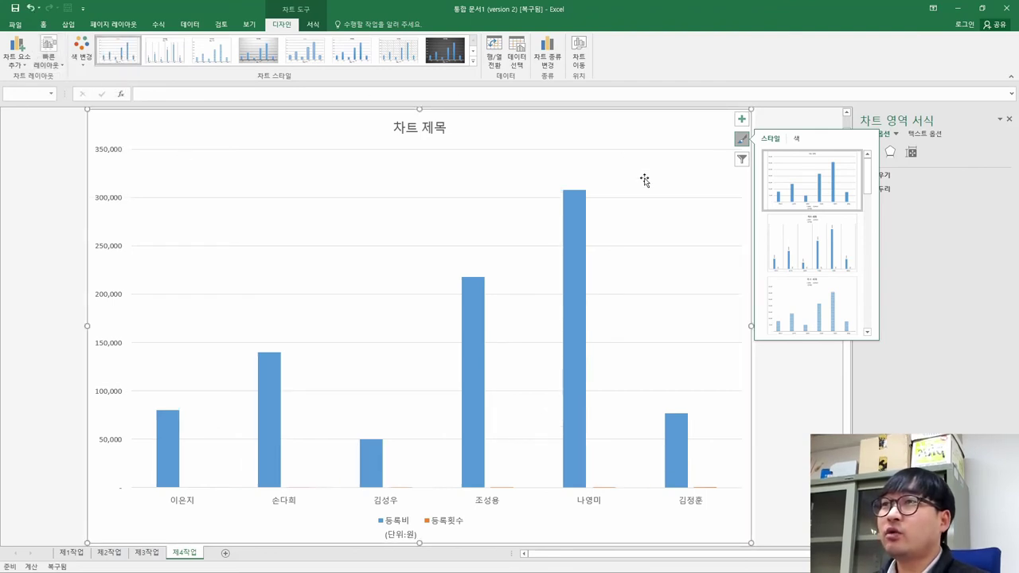
{"action": "left_click", "coordinate": [793, 428]}
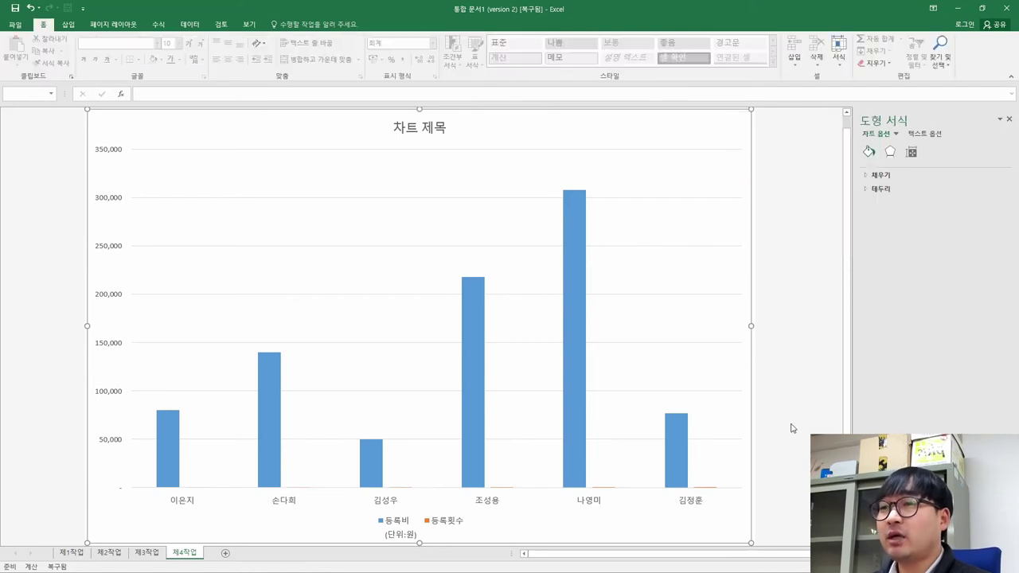
- Strike through condition (4) in the exam PDF and return to the chart in Excel
{"action": "key", "text": "alt+Tab"}
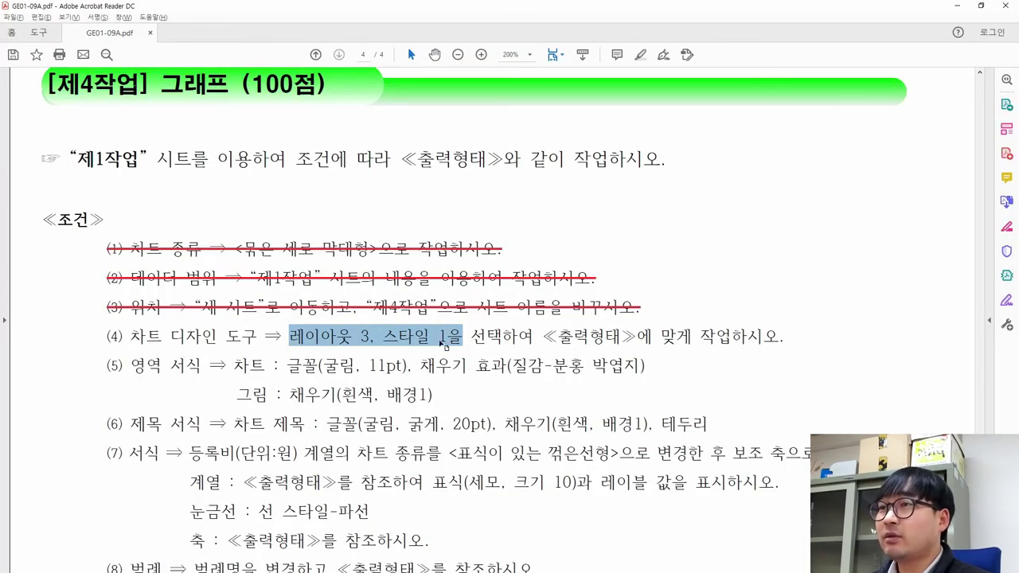
{"action": "left_click_drag", "start_coordinate": [543, 336], "coordinate": [779, 337]}
{"action": "left_click_drag", "start_coordinate": [102, 335], "coordinate": [797, 342]}
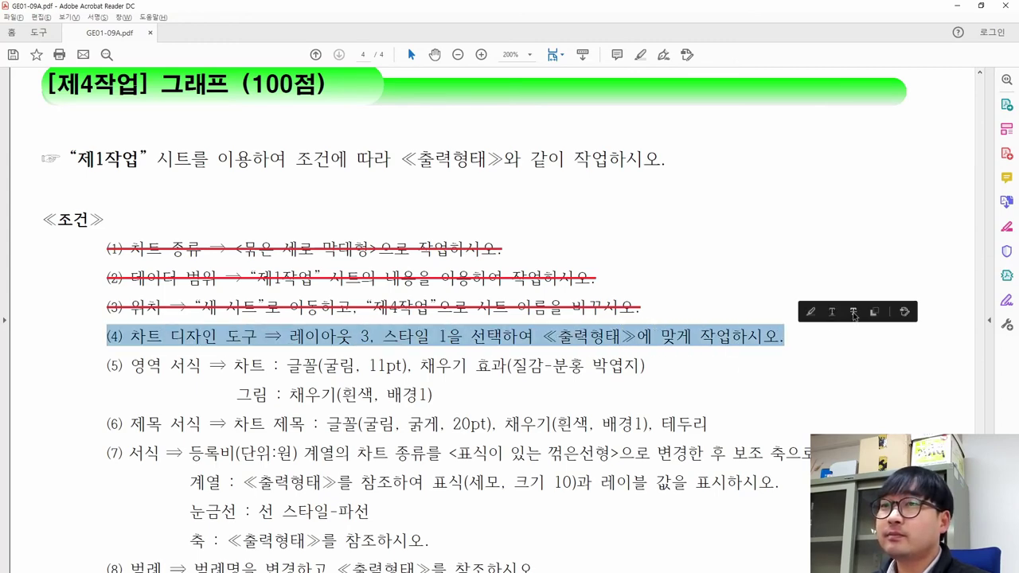
{"action": "left_click", "coordinate": [852, 313]}
{"action": "key", "text": "alt+Tab"}
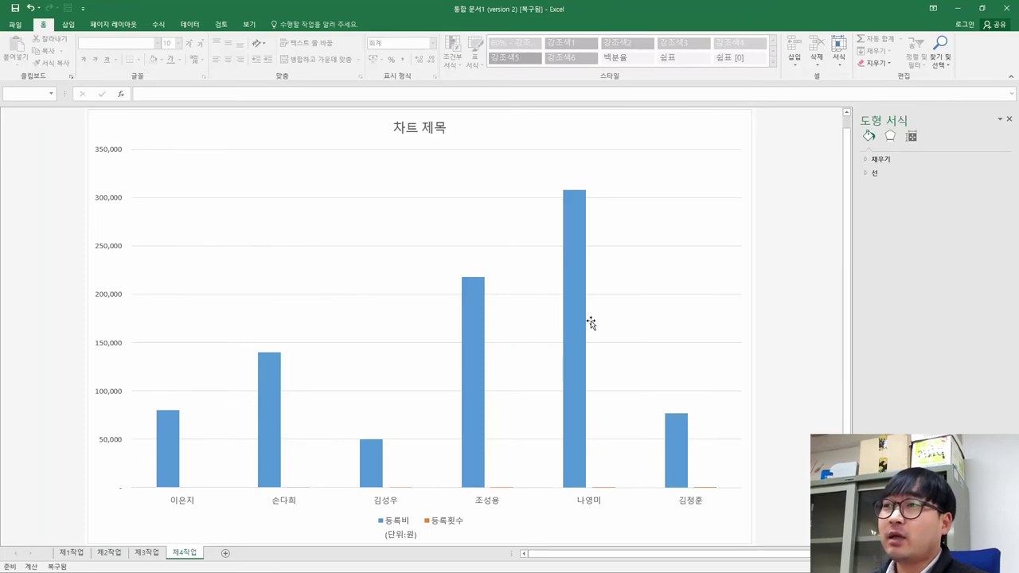
- Compare the Excel chart with the PDF's sample chart, read condition (5) on area formatting, and return to Excel
{"action": "key", "text": "alt+Tab"}
{"action": "scroll", "coordinate": [582, 343], "scroll_direction": "down", "scroll_amount": 10}
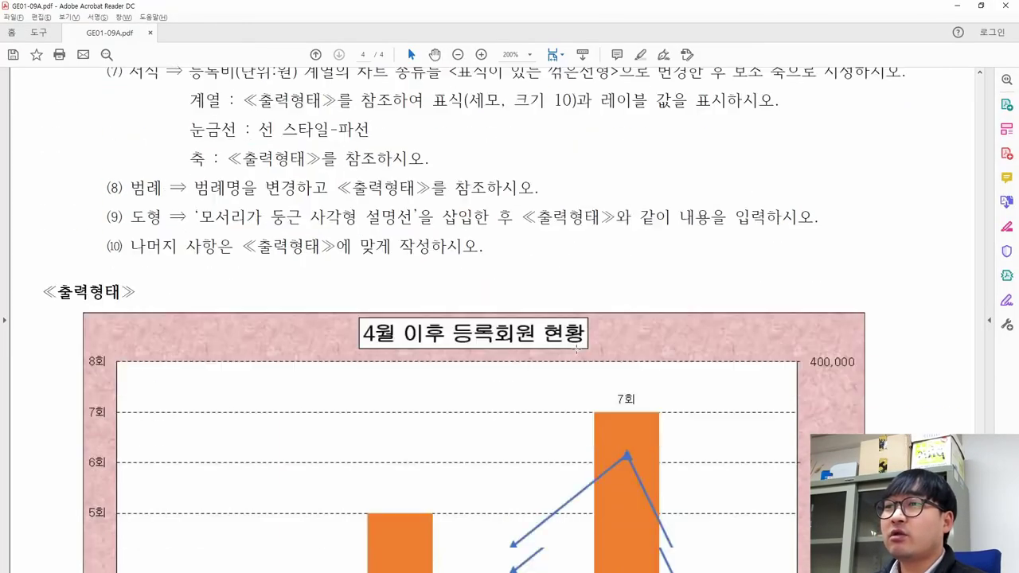
{"action": "key", "text": "alt+Tab"}
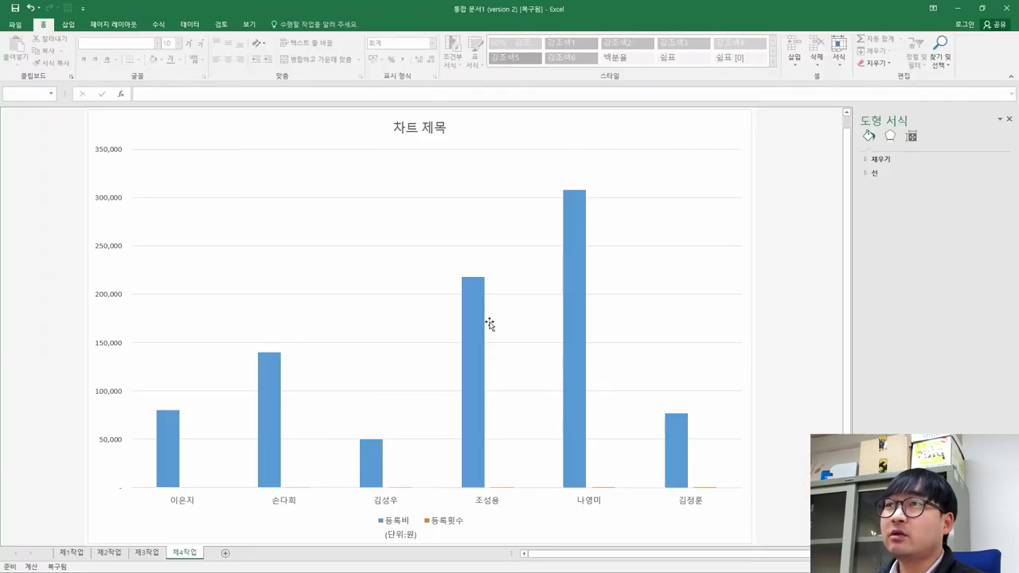
{"action": "key", "text": "alt+Tab"}
{"action": "scroll", "coordinate": [458, 292], "scroll_direction": "up", "scroll_amount": 5}
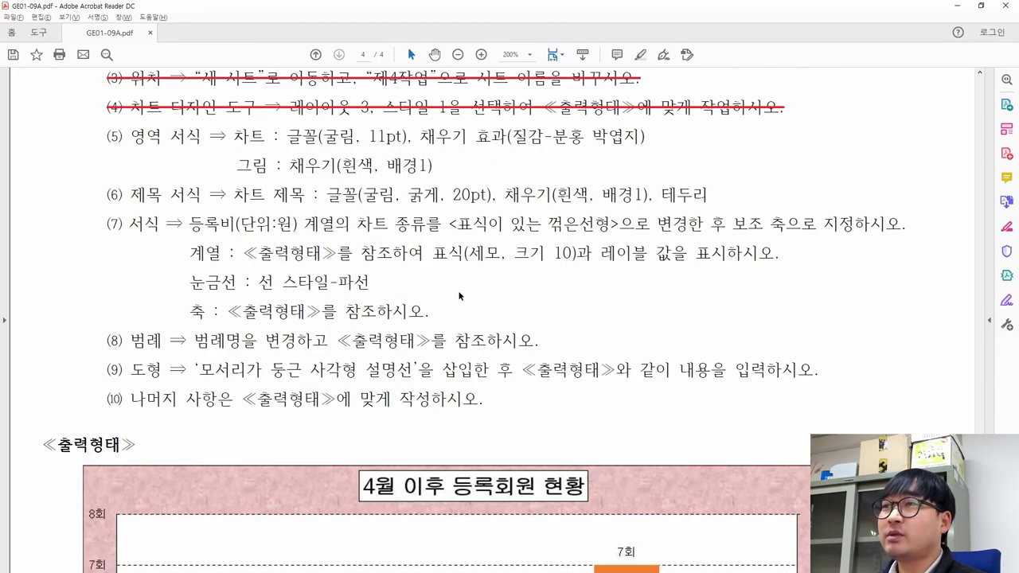
{"action": "left_click_drag", "start_coordinate": [109, 187], "coordinate": [466, 189]}
{"action": "left_click", "coordinate": [413, 194]}
{"action": "left_click_drag", "start_coordinate": [239, 189], "coordinate": [414, 188]}
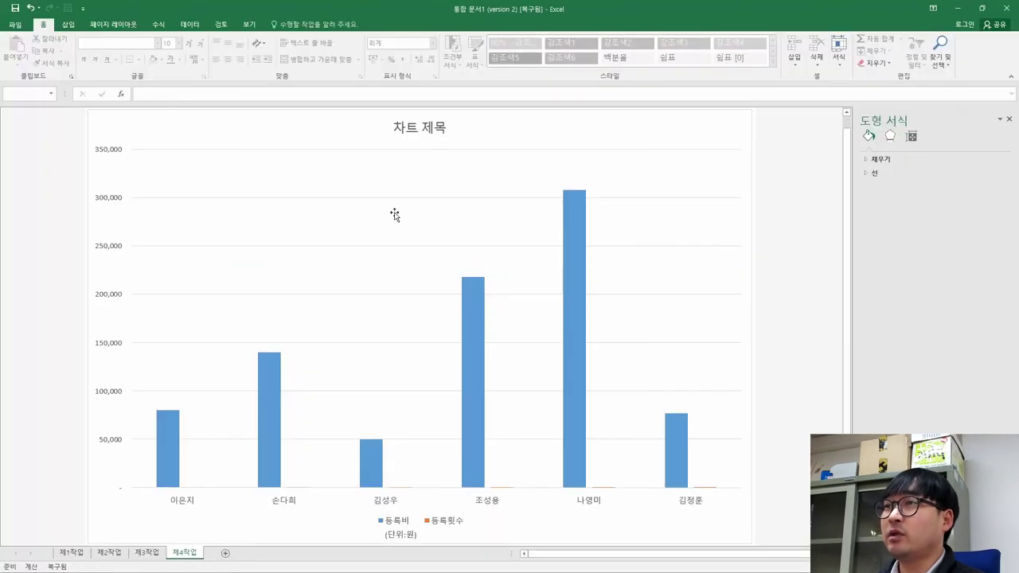
{"action": "key", "text": "alt+Tab"}
- Check condition (5) in the exam PDF and set the chart area's font to 굴림 at 11 pt in Excel
{"action": "left_click", "coordinate": [581, 119]}
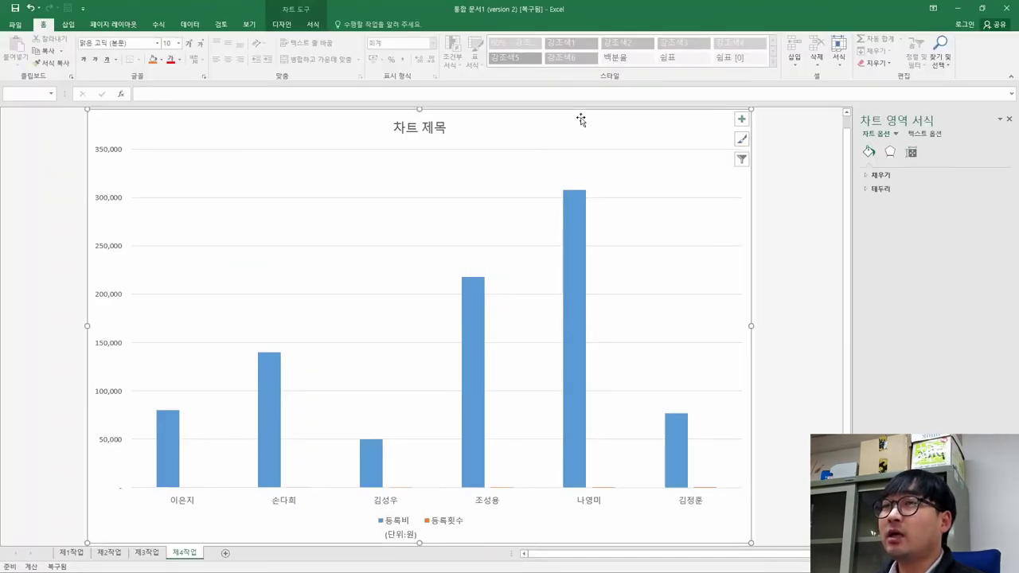
{"action": "left_click", "coordinate": [819, 219]}
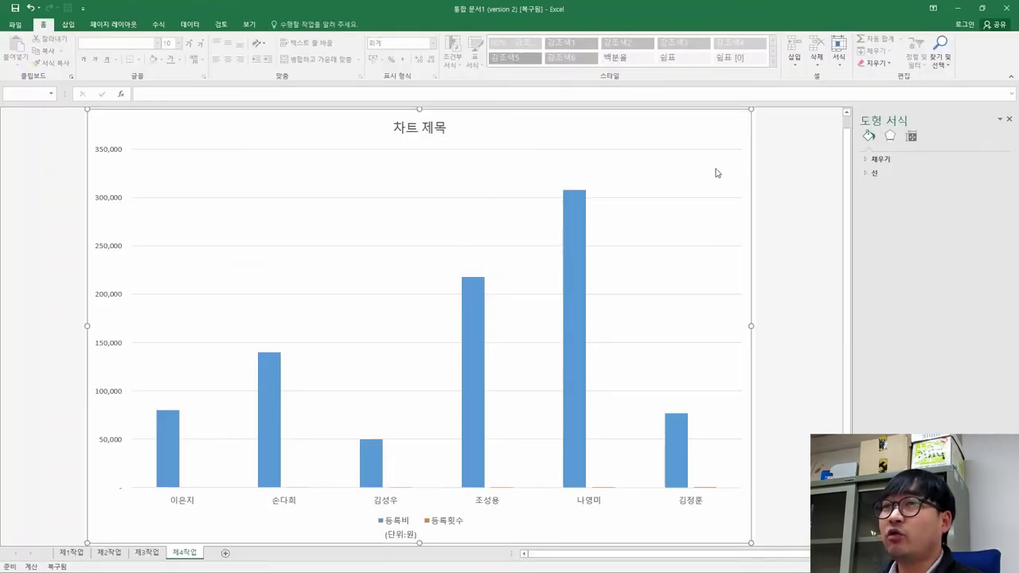
{"action": "left_click", "coordinate": [631, 134]}
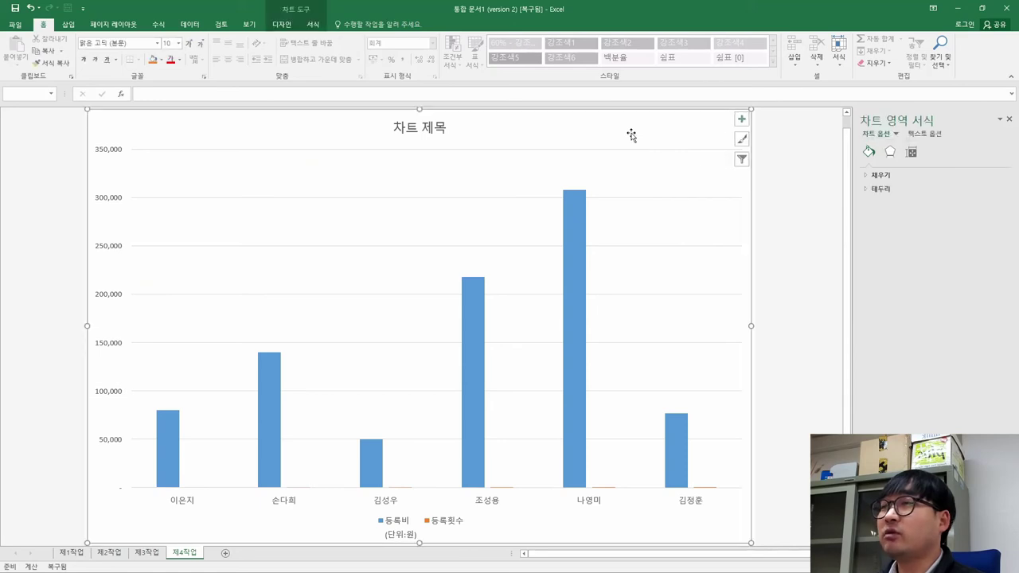
{"action": "left_click", "coordinate": [117, 44]}
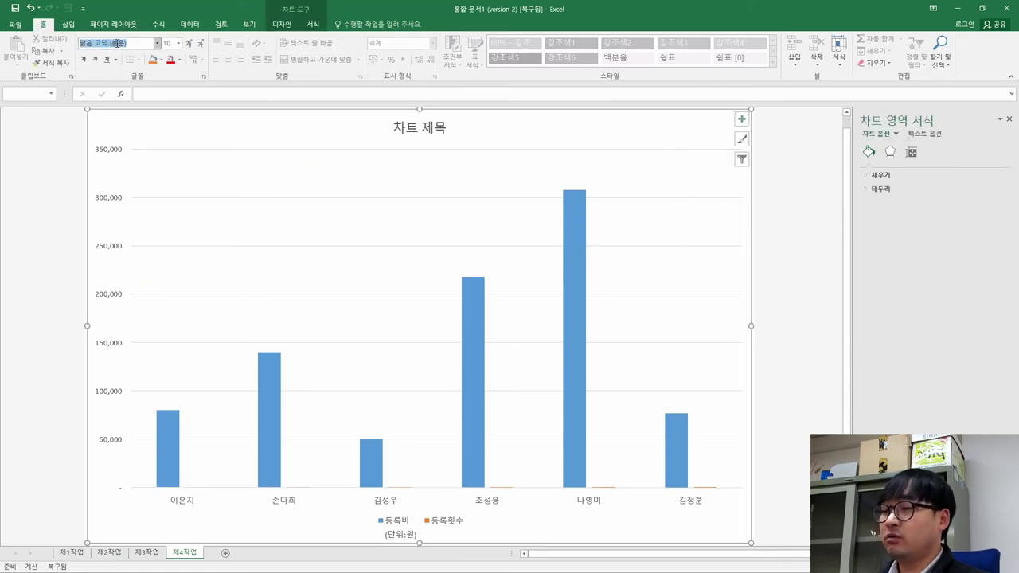
{"action": "key", "text": "alt+Tab"}
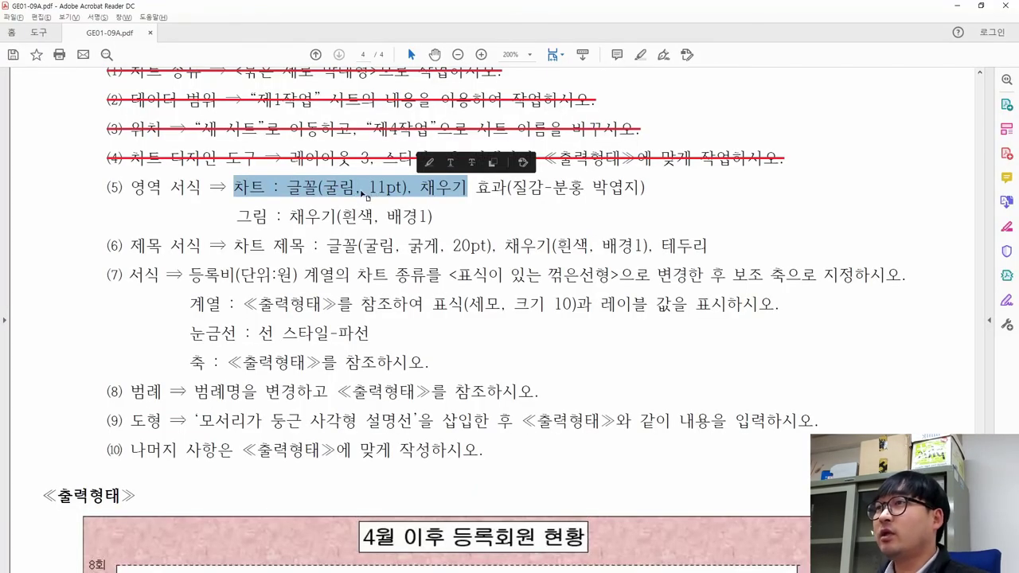
{"action": "key", "text": "alt+Tab"}
{"action": "left_click", "coordinate": [168, 44]}
{"action": "type", "text": "12"}
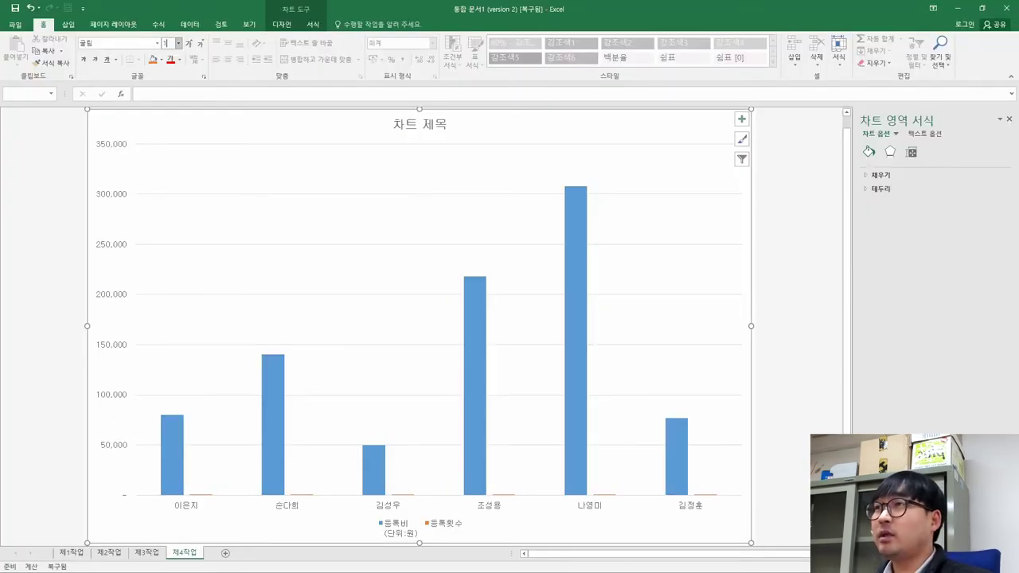
{"action": "key", "text": "Return"}
- Check the sample chart in the PDF, return to Excel and set the chart area's text colour to black
{"action": "key", "text": "alt+Tab"}
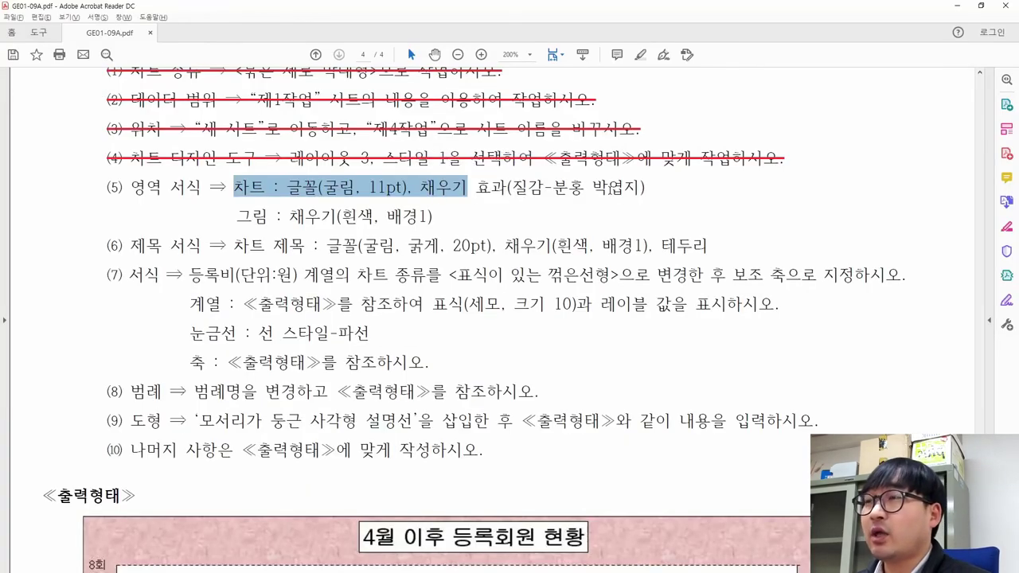
{"action": "scroll", "coordinate": [455, 239], "scroll_direction": "down", "scroll_amount": 8}
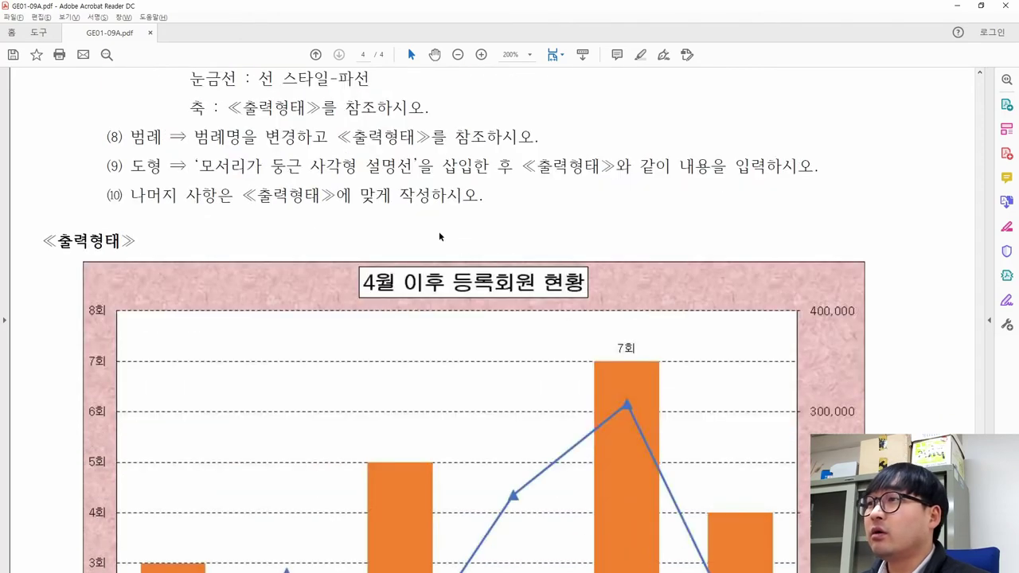
{"action": "key", "text": "alt+Tab"}
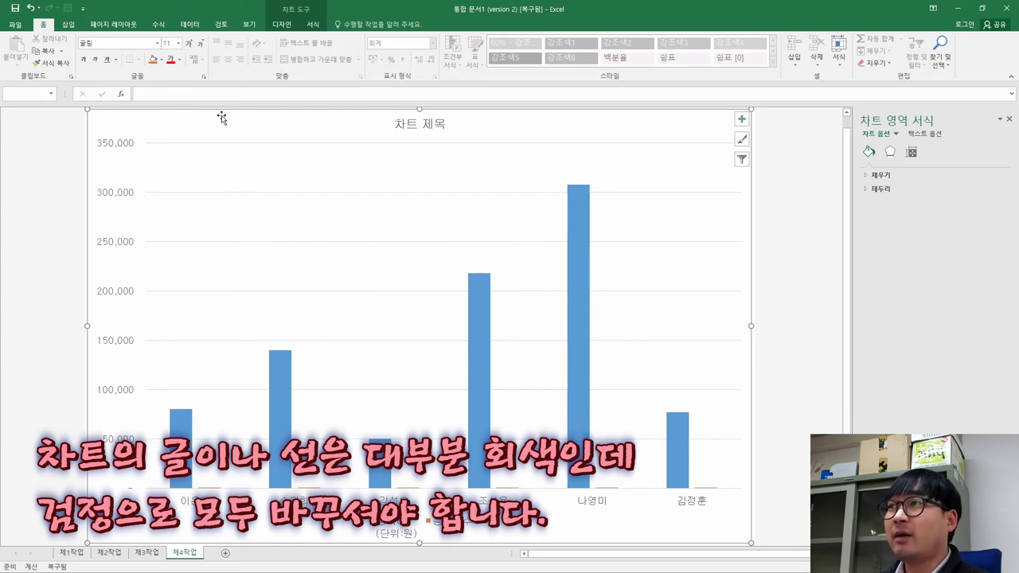
{"action": "left_click", "coordinate": [180, 59]}
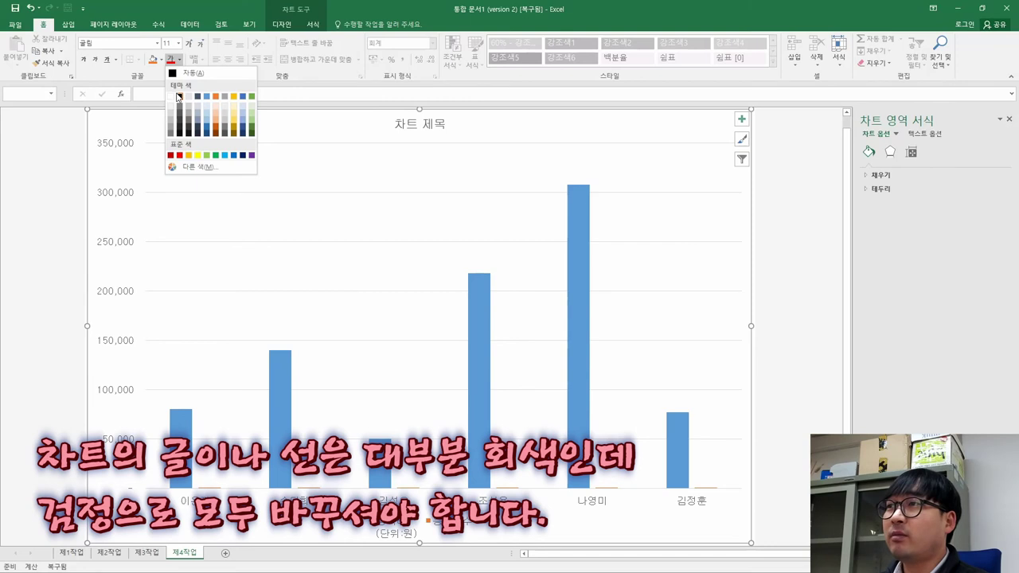
{"action": "left_click", "coordinate": [180, 97]}
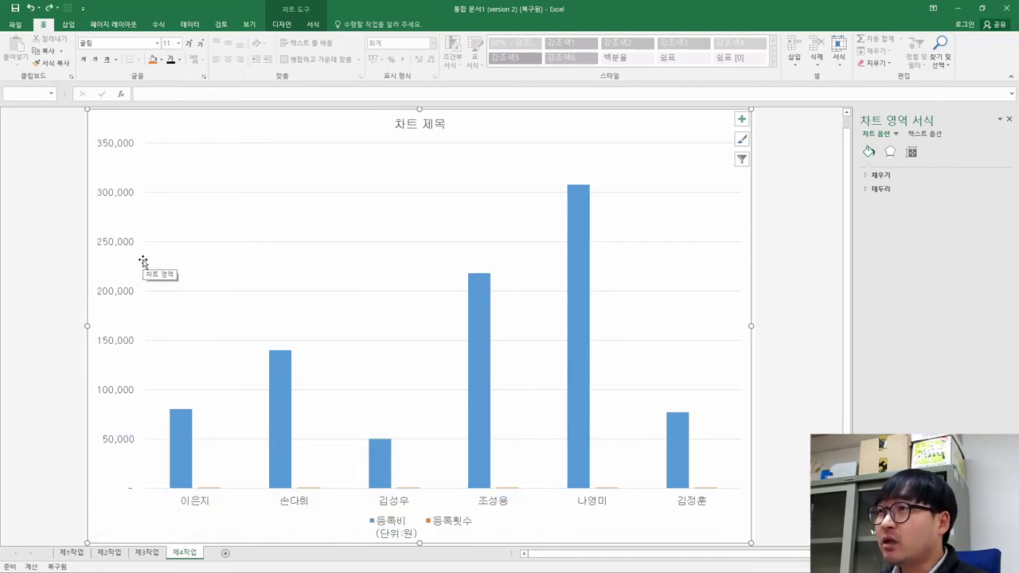
{"action": "left_click", "coordinate": [180, 60]}
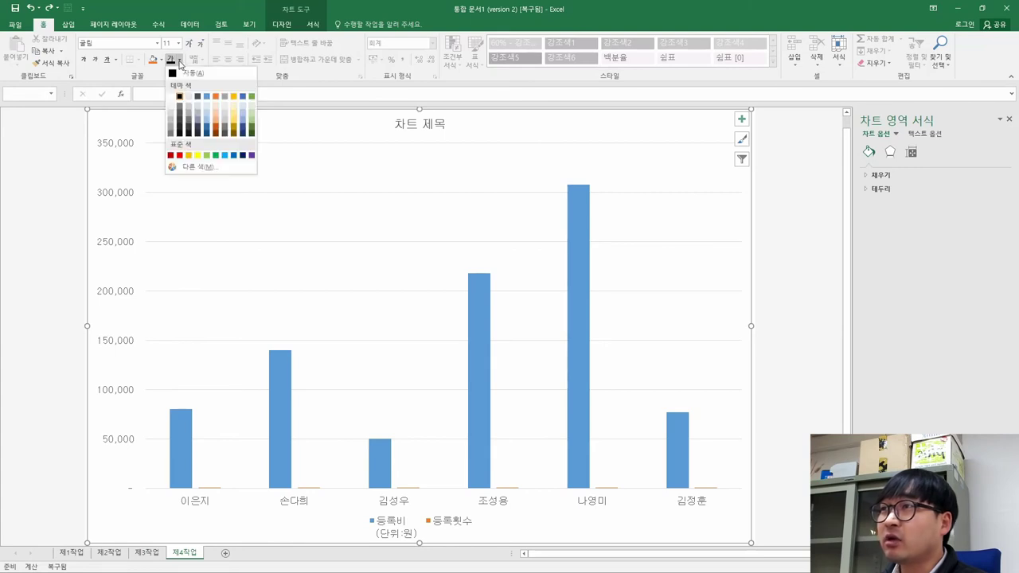
{"action": "left_click", "coordinate": [179, 96]}
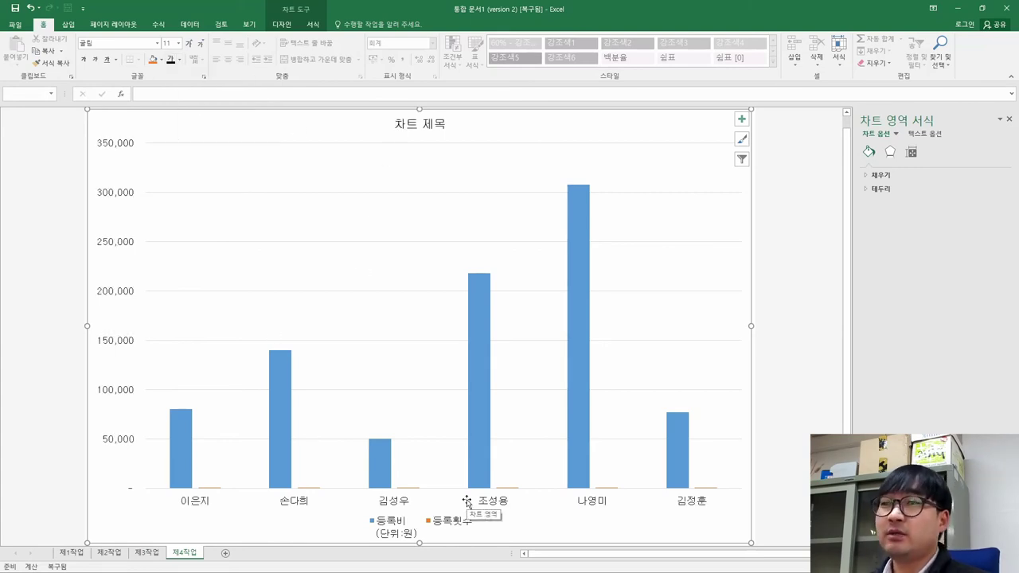
- Read the chart fill requirement in the PDF and fill the chart area with the 분홍 박엽지 texture in Excel
{"action": "key", "text": "alt+Tab"}
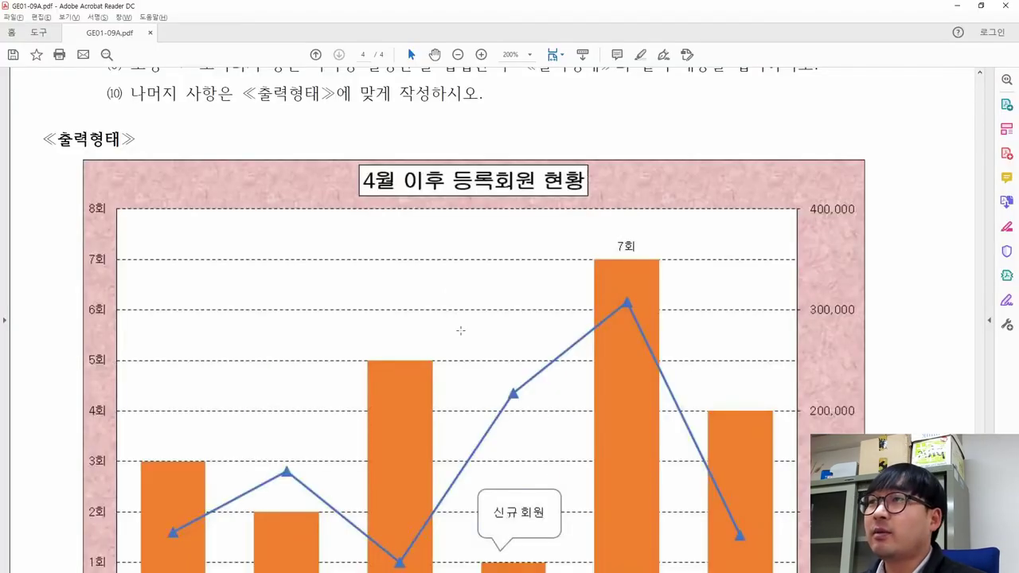
{"action": "scroll", "coordinate": [460, 330], "scroll_direction": "up", "scroll_amount": 8}
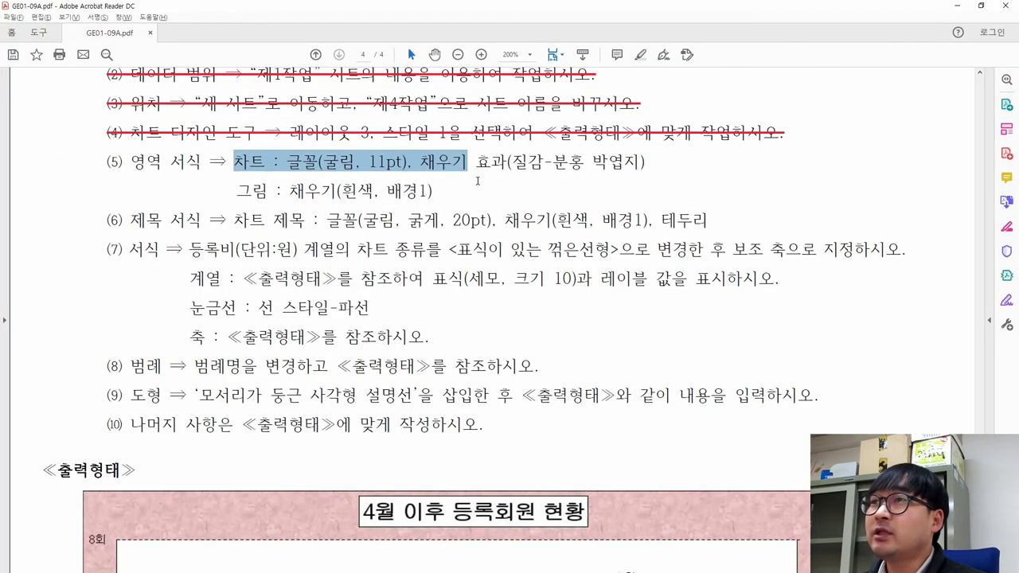
{"action": "left_click_drag", "start_coordinate": [512, 163], "coordinate": [643, 163]}
{"action": "key", "text": "alt+Tab"}
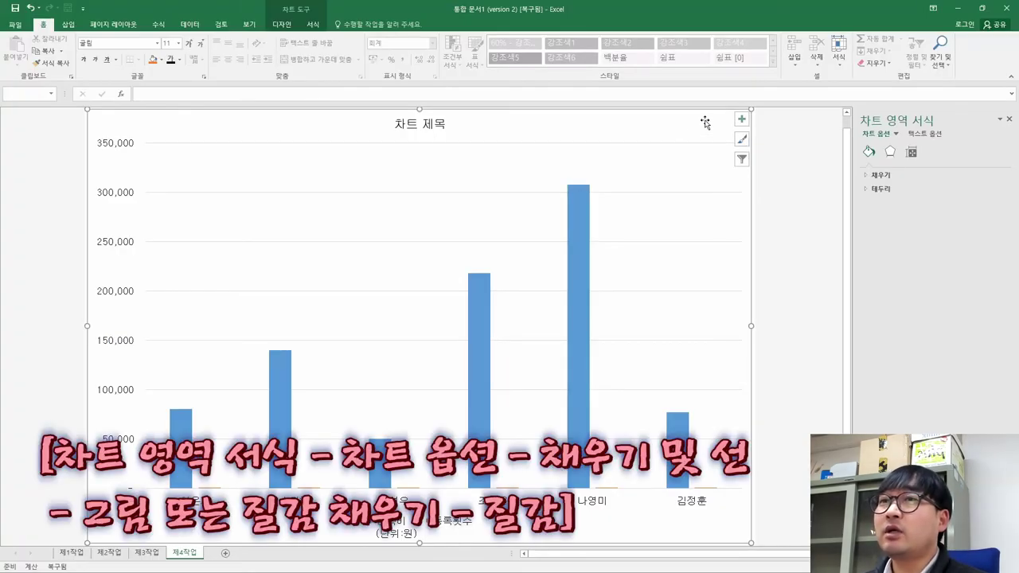
{"action": "left_click", "coordinate": [868, 176]}
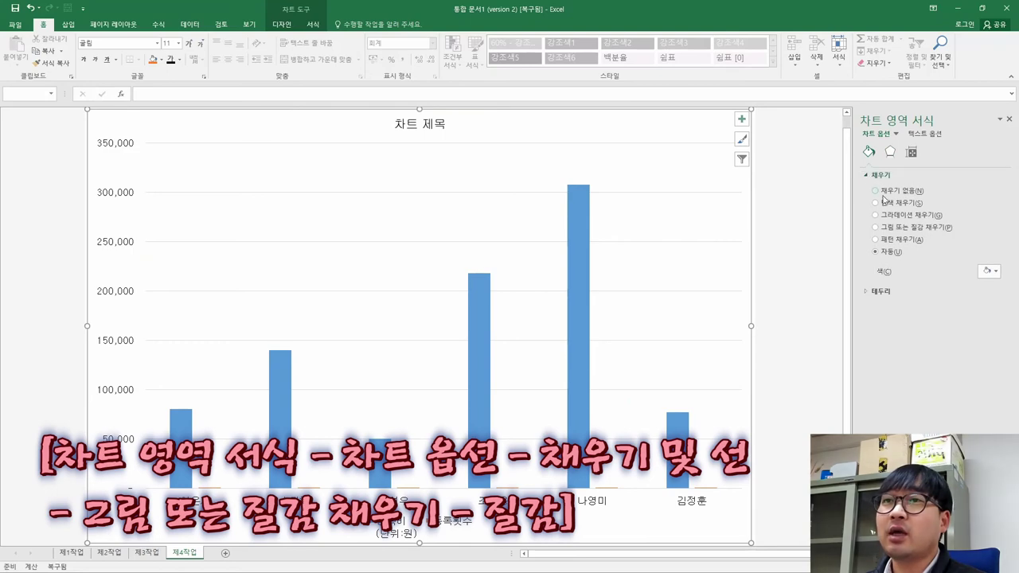
{"action": "left_click", "coordinate": [926, 230]}
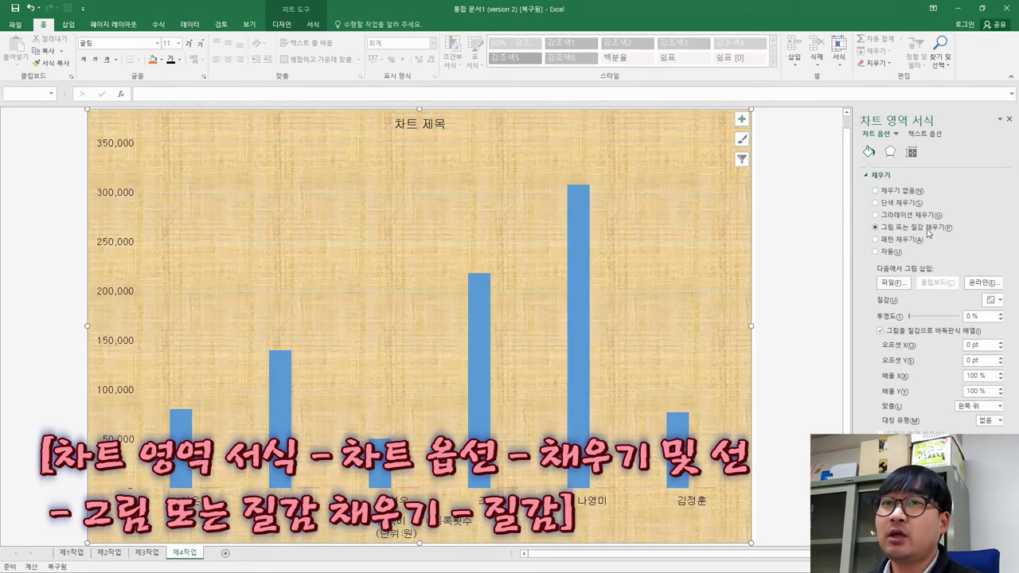
{"action": "left_click", "coordinate": [989, 300]}
{"action": "left_click", "coordinate": [989, 300]}
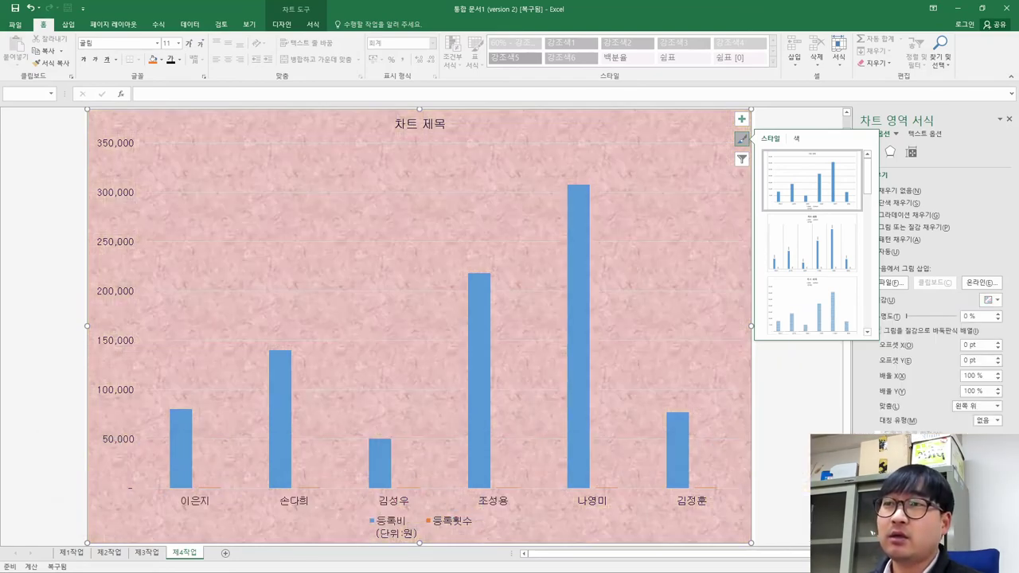
- Strike through the chart area part of condition (5) in the PDF, select the 그림 fill requirement and return to Excel
{"action": "key", "text": "alt+Tab"}
{"action": "left_click_drag", "start_coordinate": [646, 160], "coordinate": [432, 192]}
{"action": "left_click", "coordinate": [295, 137]}
{"action": "key", "text": "alt+Tab"}
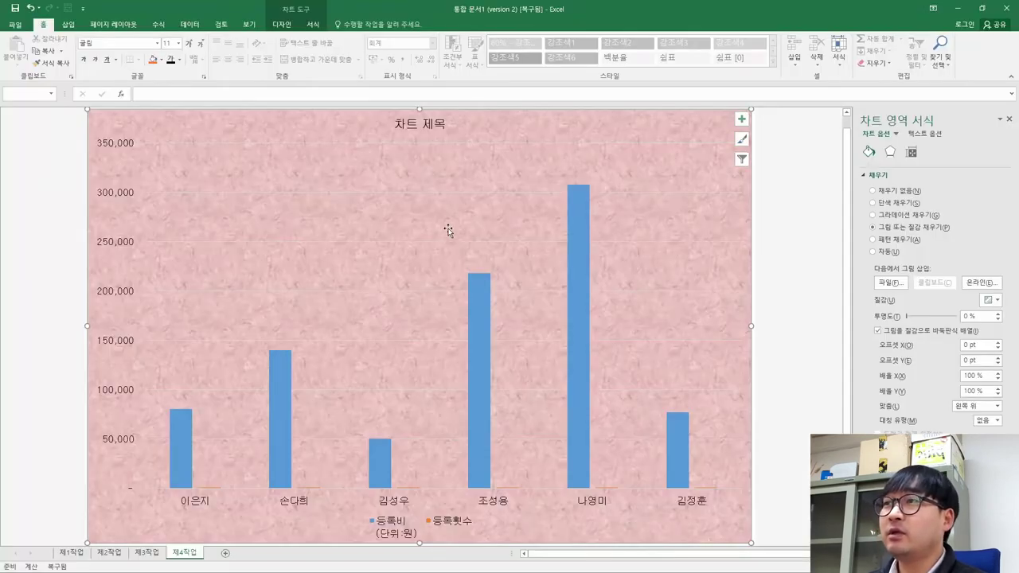
- Fill the chart's plot area with solid white (흰색, 배경 1)
{"action": "left_click", "coordinate": [467, 180]}
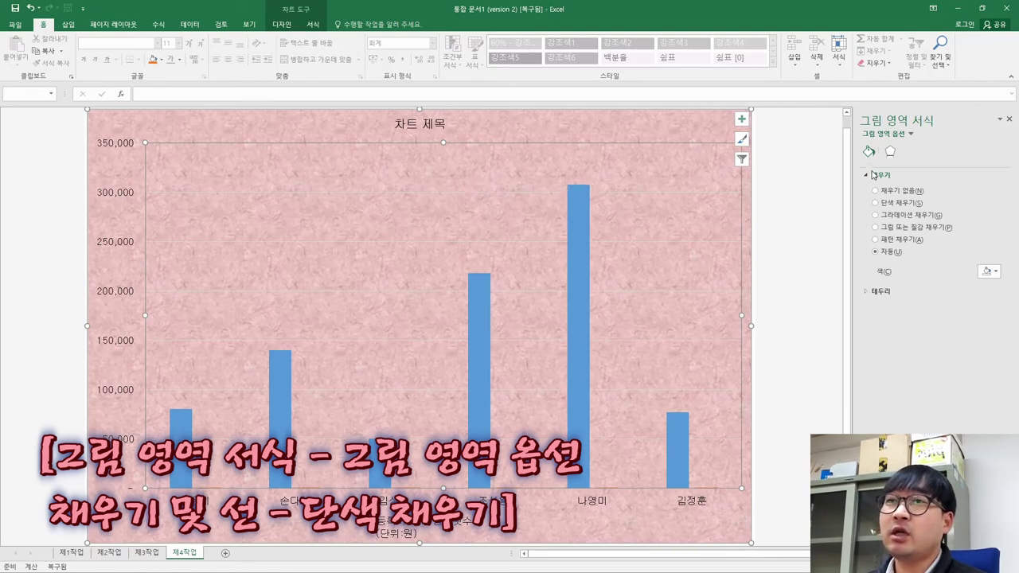
{"action": "left_click", "coordinate": [885, 204]}
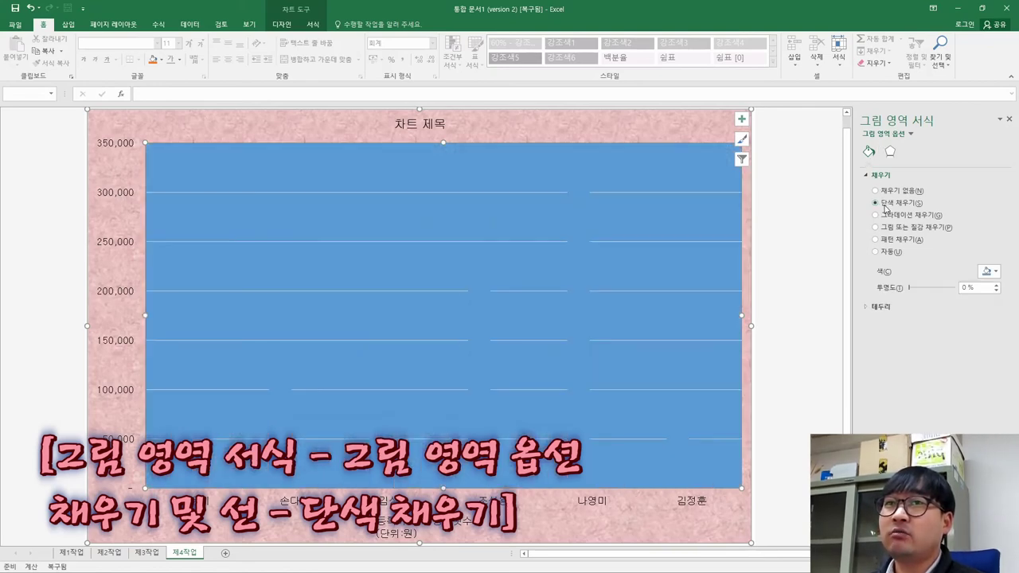
{"action": "left_click", "coordinate": [987, 272]}
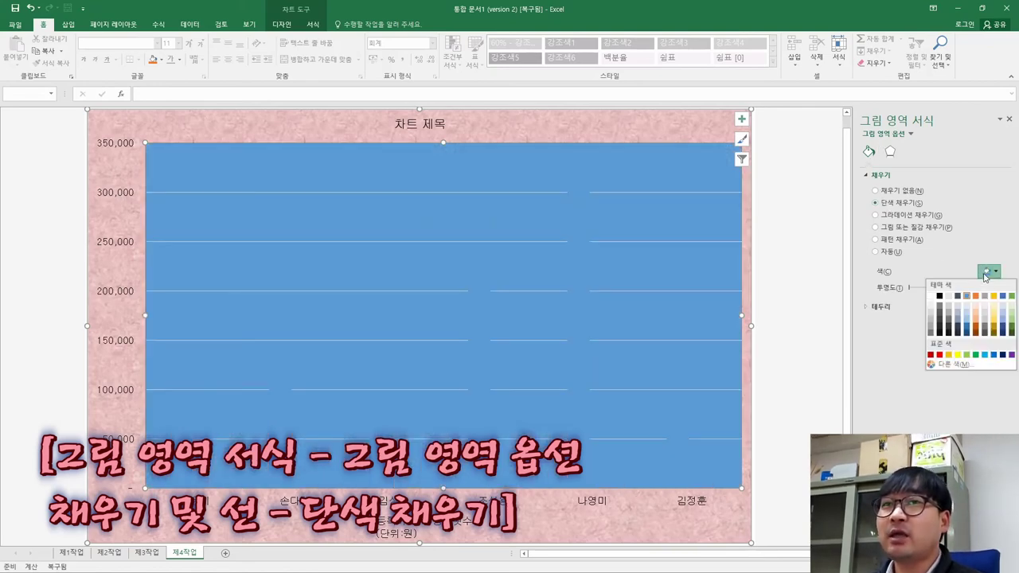
{"action": "left_click", "coordinate": [931, 297]}
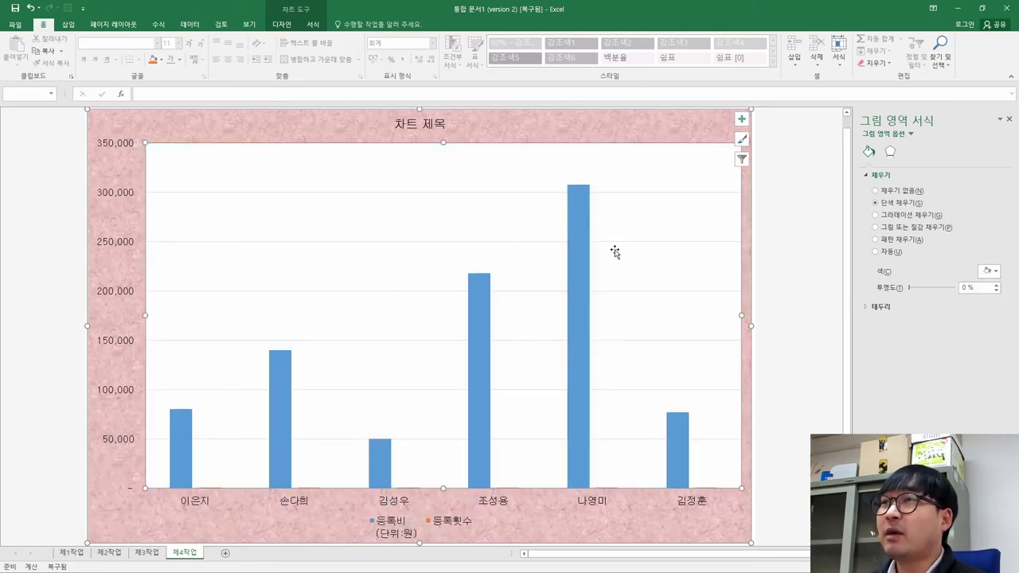
- Switch to the exam PDF and strike through all of condition (5), including the plot area fill line
{"action": "key", "text": "alt+Tab"}
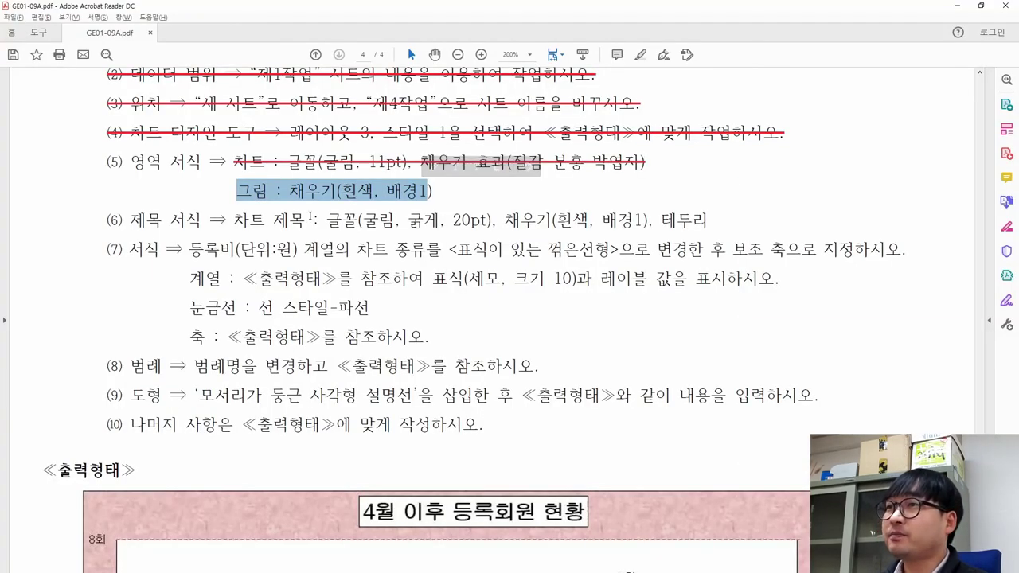
{"action": "left_click", "coordinate": [477, 167]}
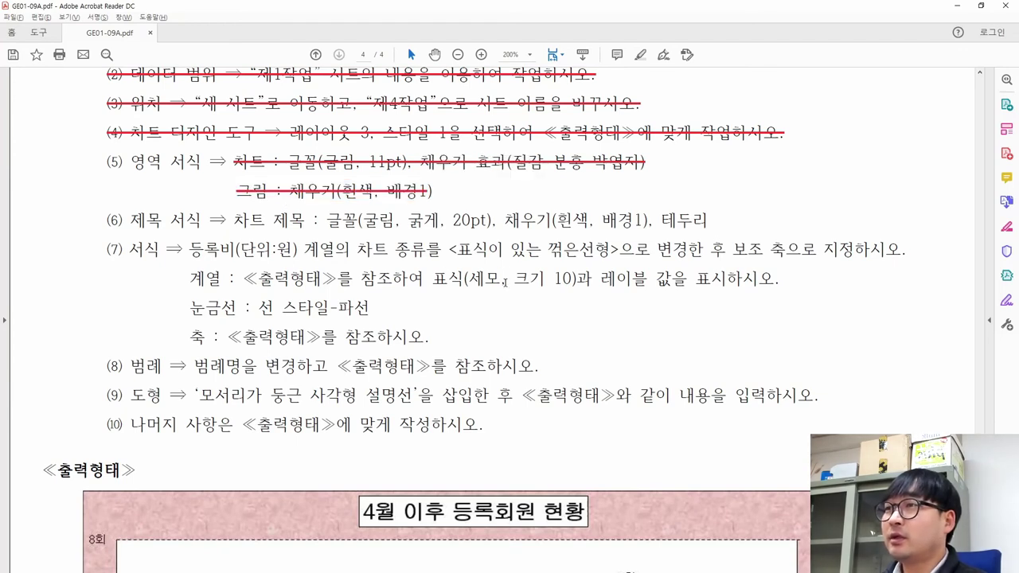
{"action": "left_click_drag", "start_coordinate": [108, 158], "coordinate": [460, 194]}
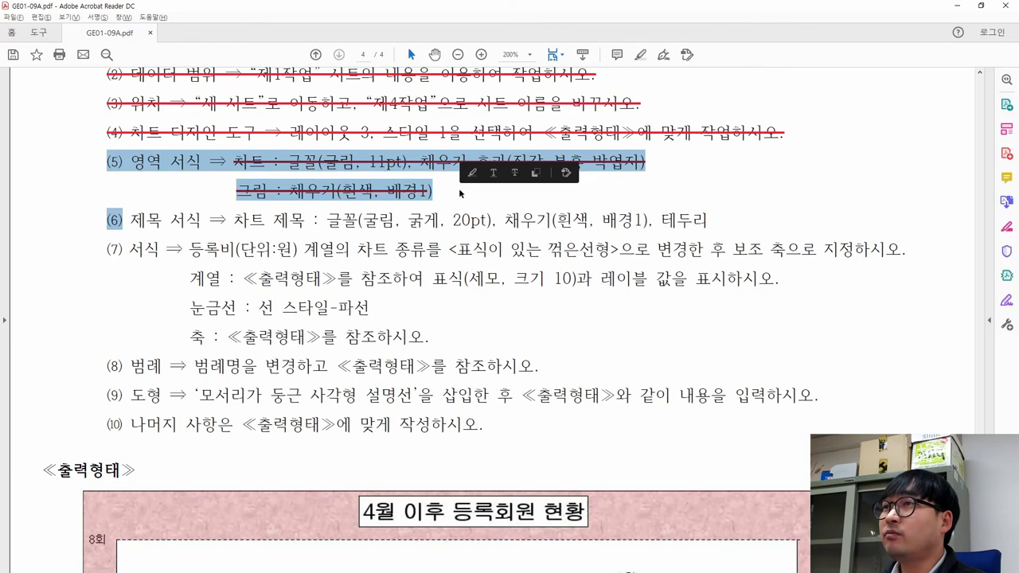
{"action": "left_click", "coordinate": [514, 172]}
- Check condition (6) and the sample title in the PDF, and change the Excel chart title to 4월 이후 등록회원 현황
{"action": "left_click_drag", "start_coordinate": [131, 220], "coordinate": [608, 231]}
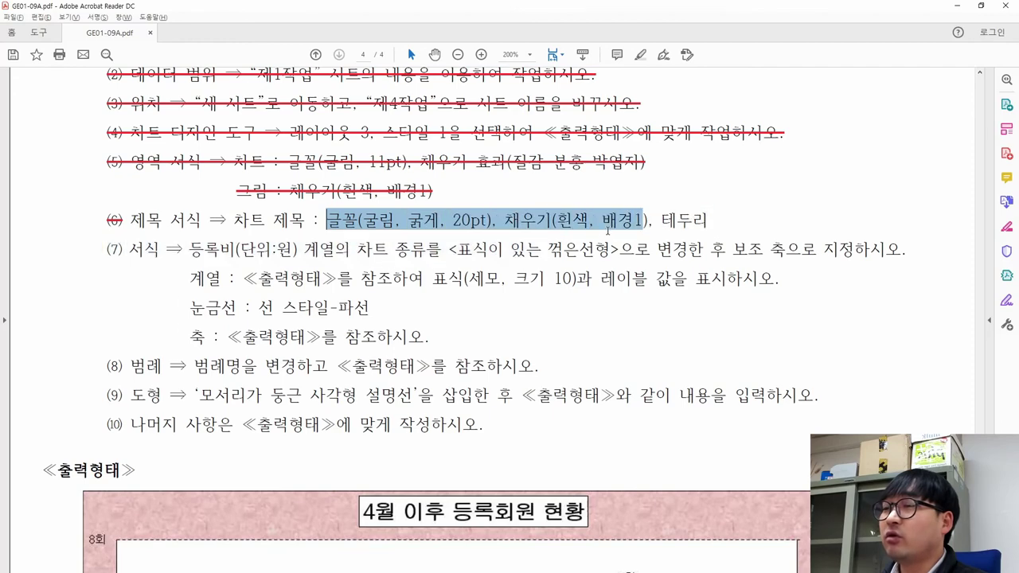
{"action": "scroll", "coordinate": [608, 231], "scroll_direction": "down", "scroll_amount": 2}
{"action": "left_click_drag", "start_coordinate": [347, 411], "coordinate": [628, 475]}
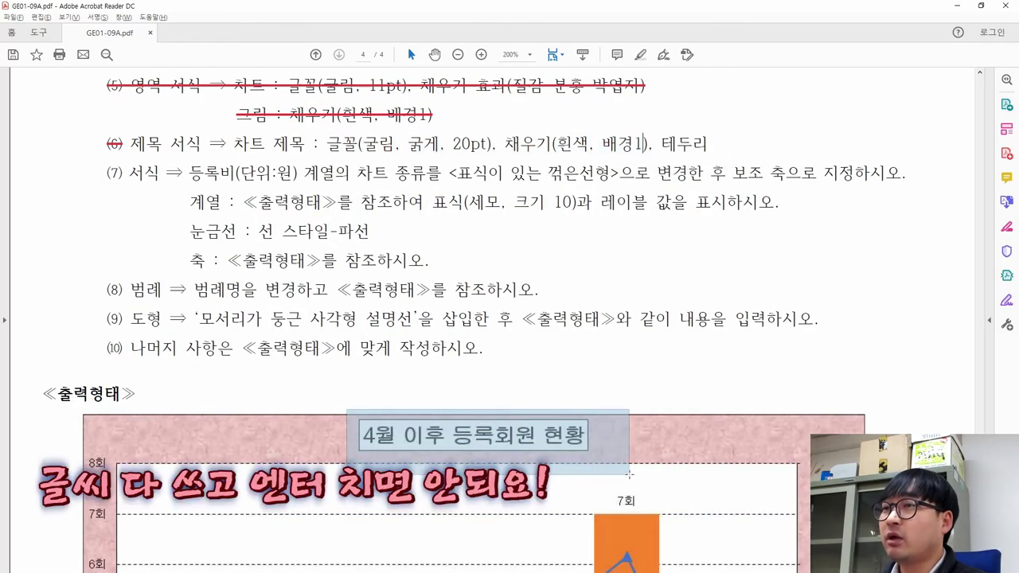
{"action": "key", "text": "alt+Tab"}
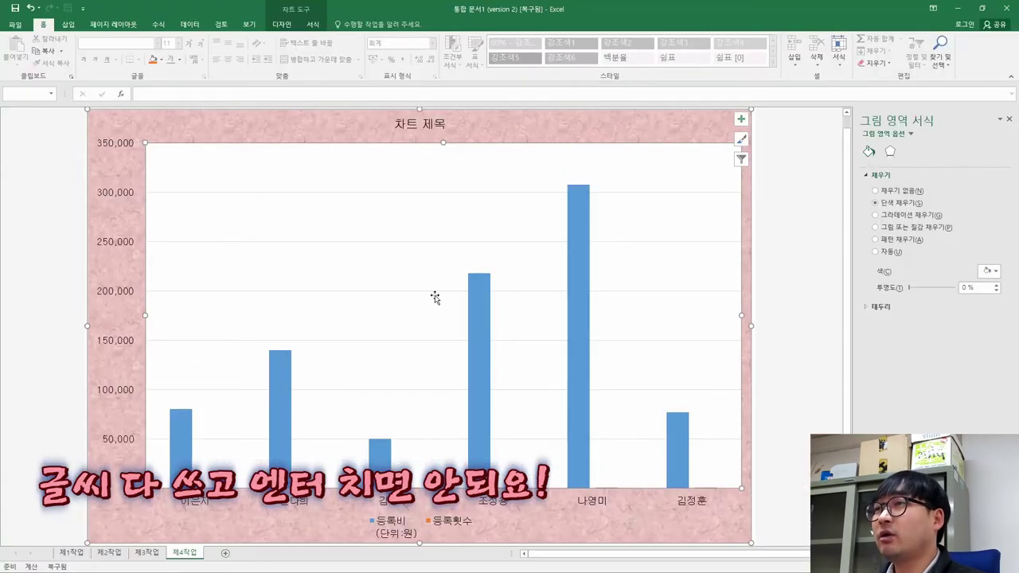
{"action": "left_click", "coordinate": [413, 125]}
{"action": "triple_click", "coordinate": [410, 125]}
{"action": "type", "text": "4월 이후"}
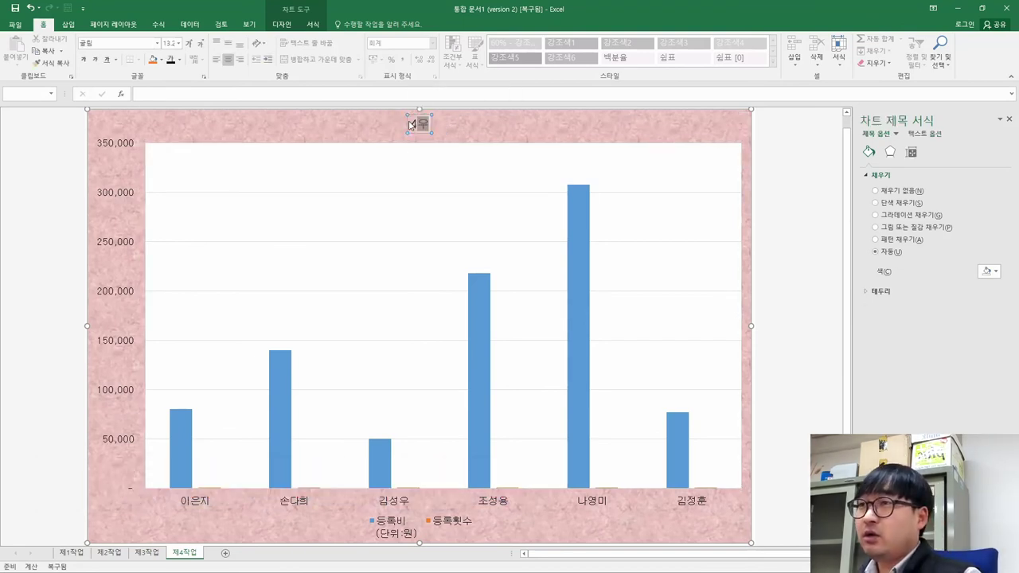
{"action": "type", "text": "등록"}
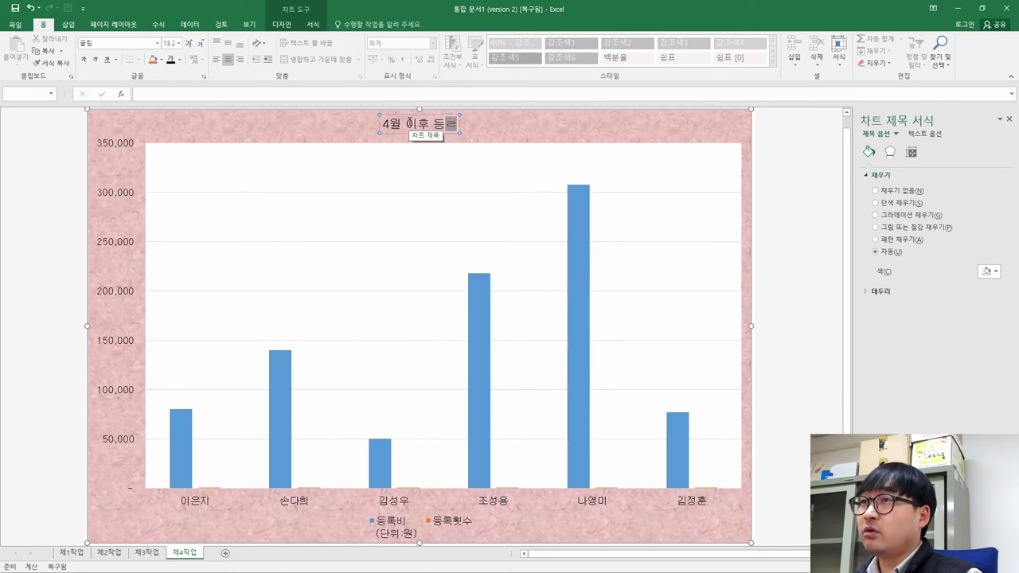
{"action": "type", "text": "회원 현황"}
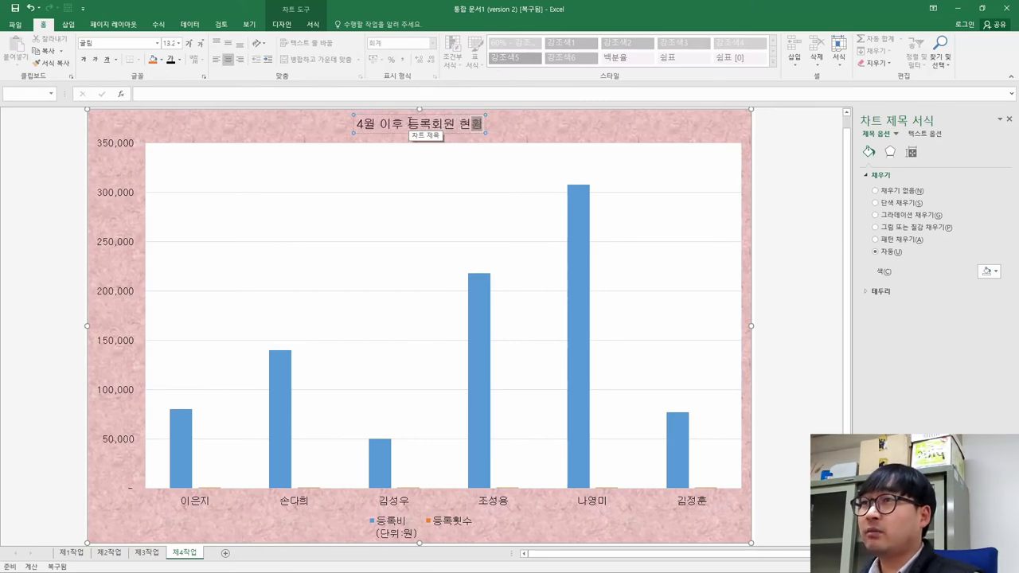
- Compare the new chart title in Excel with the PDF's sample and review the title formatting in condition (6)
{"action": "key", "text": "alt+Tab"}
{"action": "key", "text": "alt+Tab"}
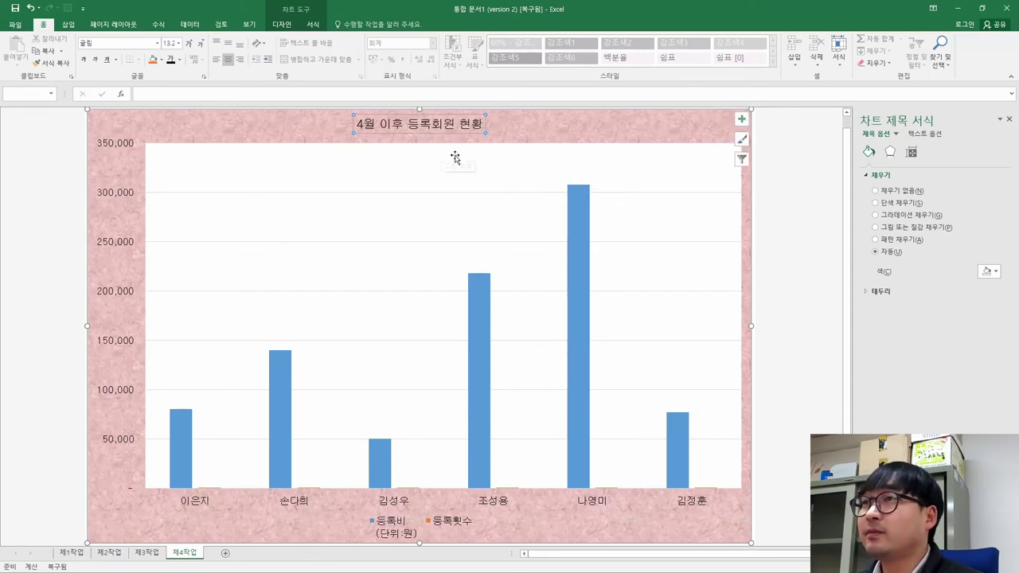
{"action": "key", "text": "alt+Tab"}
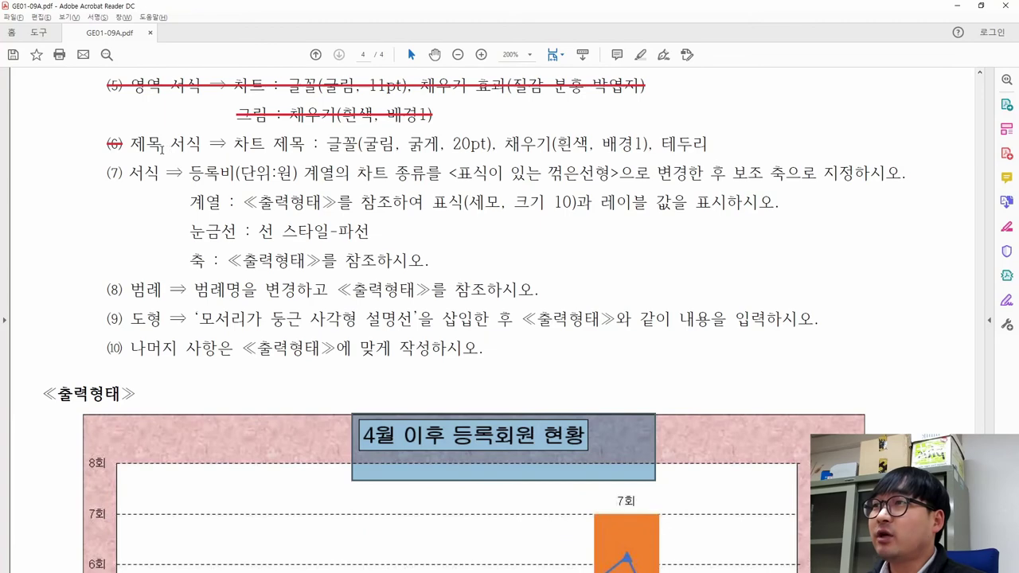
- Following condition (6) in the PDF, set the Excel chart title's font to 굴림, bold, 20 pt
{"action": "left_click_drag", "start_coordinate": [233, 144], "coordinate": [473, 149]}
{"action": "key", "text": "alt+Tab"}
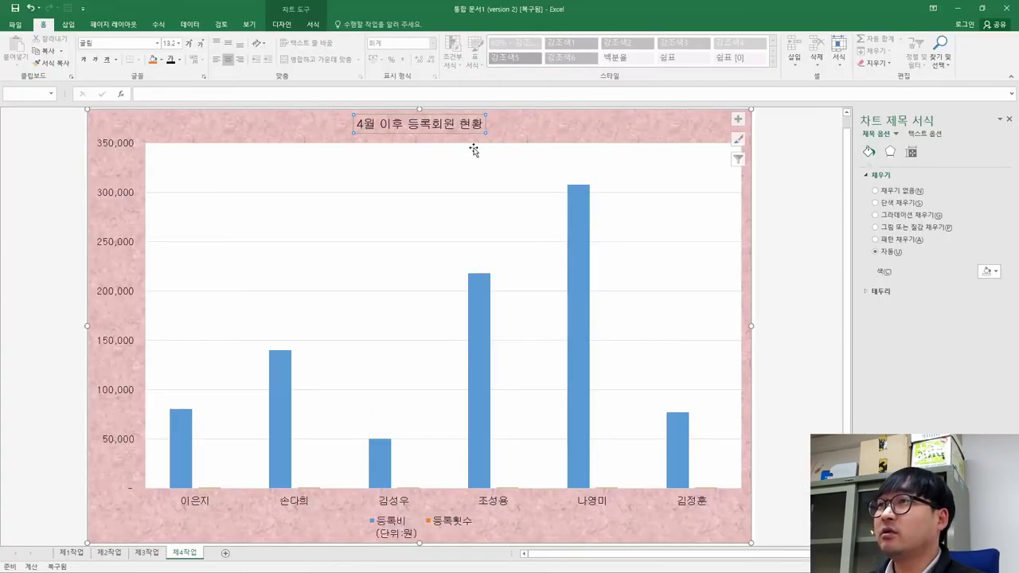
{"action": "left_click", "coordinate": [109, 43]}
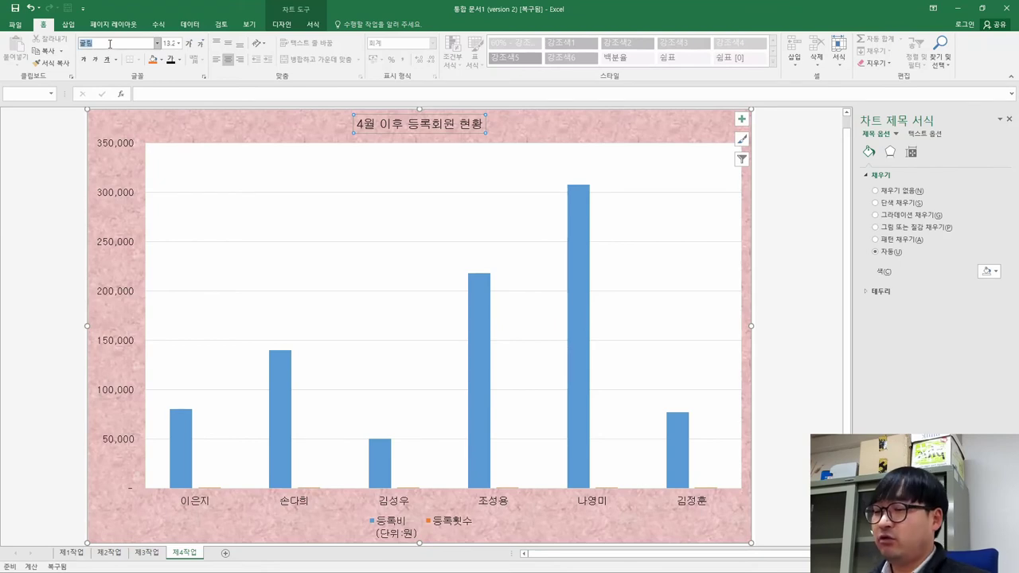
{"action": "type", "text": "굴림"}
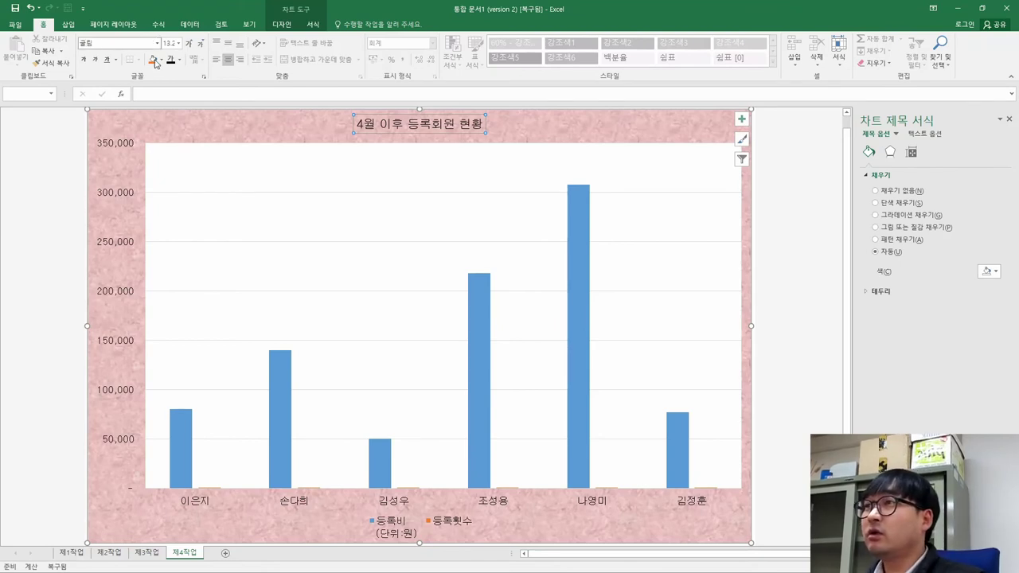
{"action": "left_click", "coordinate": [83, 61]}
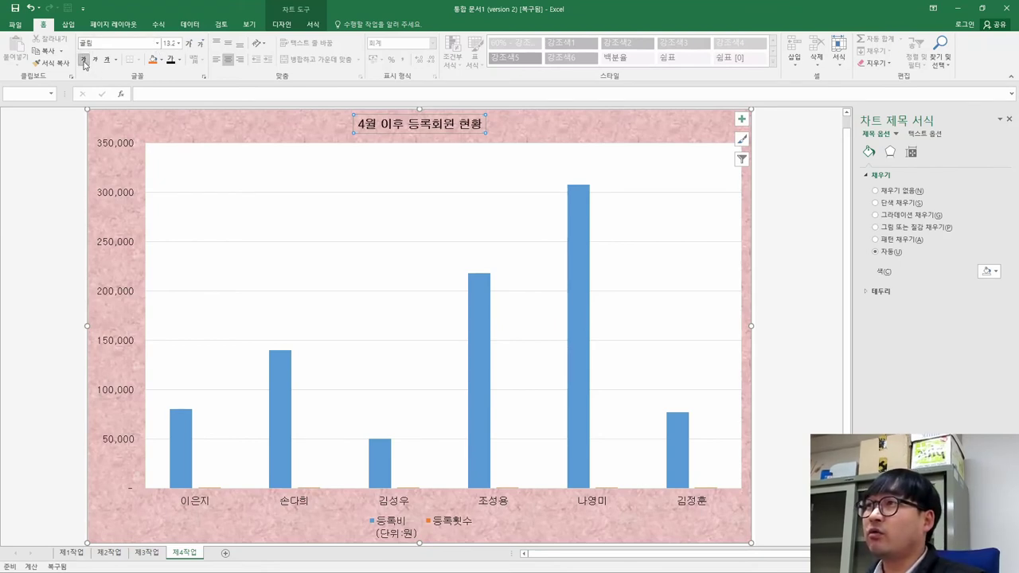
{"action": "left_click", "coordinate": [169, 44]}
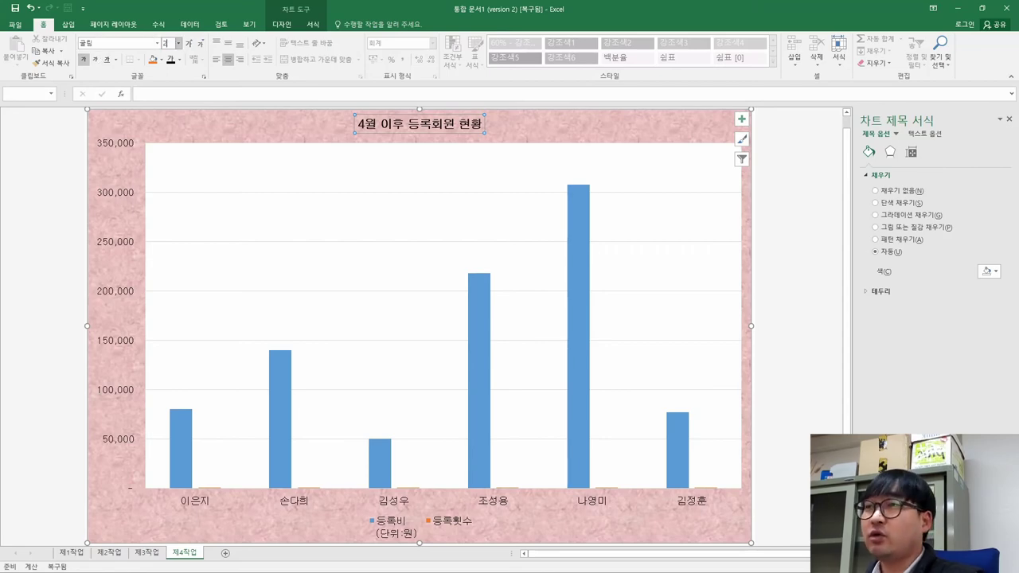
{"action": "type", "text": "20"}
{"action": "key", "text": "Return"}
- Switch to the exam PDF and strike through the chart title font part of condition (6)
{"action": "key", "text": "alt+Tab"}
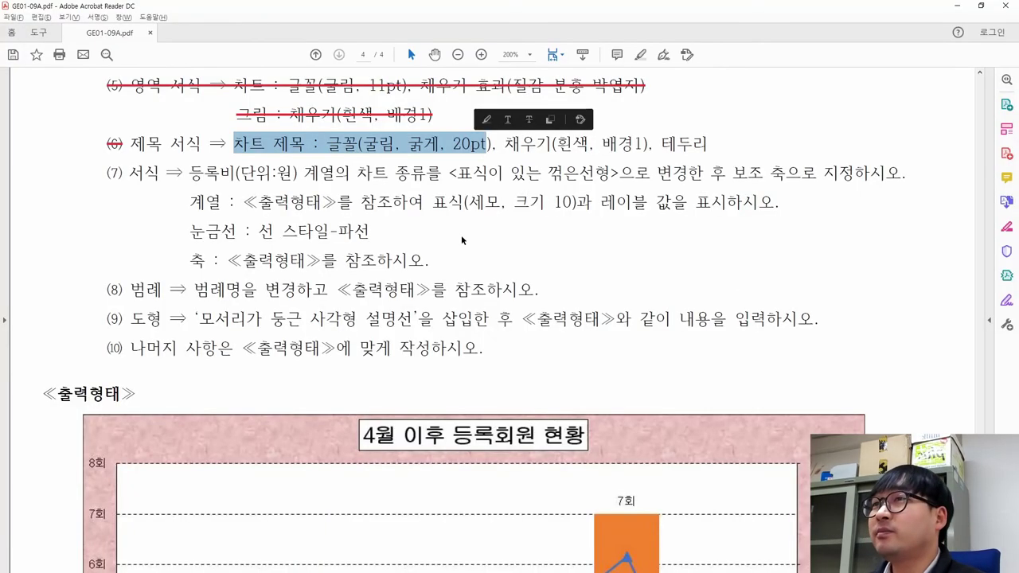
{"action": "right_click", "coordinate": [438, 153]}
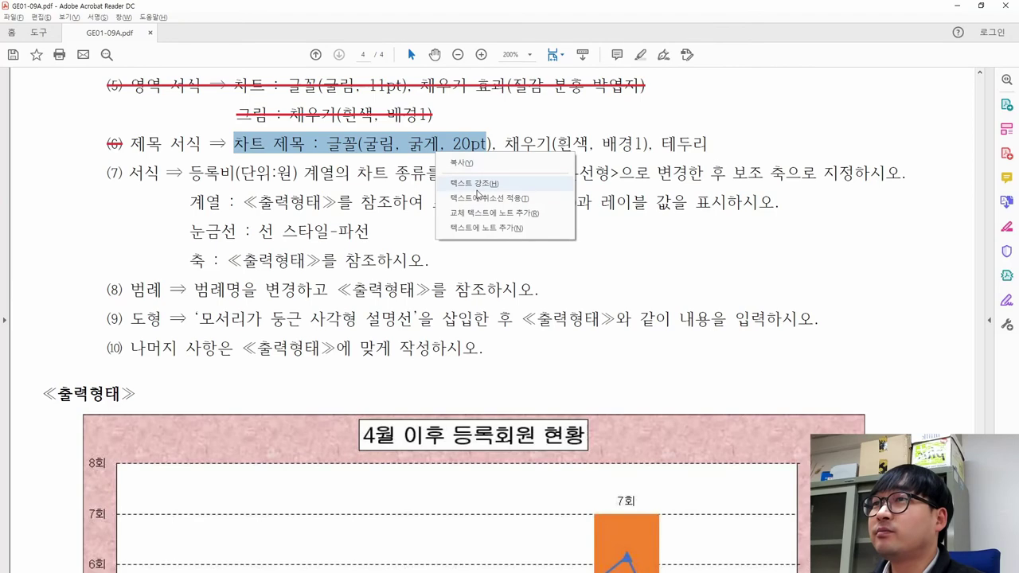
{"action": "left_click", "coordinate": [479, 193]}
- Mark the fill requirement in condition (6) and fill the Excel chart title with white (흰색, 배경 1)
{"action": "left_click_drag", "start_coordinate": [504, 143], "coordinate": [652, 144]}
{"action": "key", "text": "alt+Tab"}
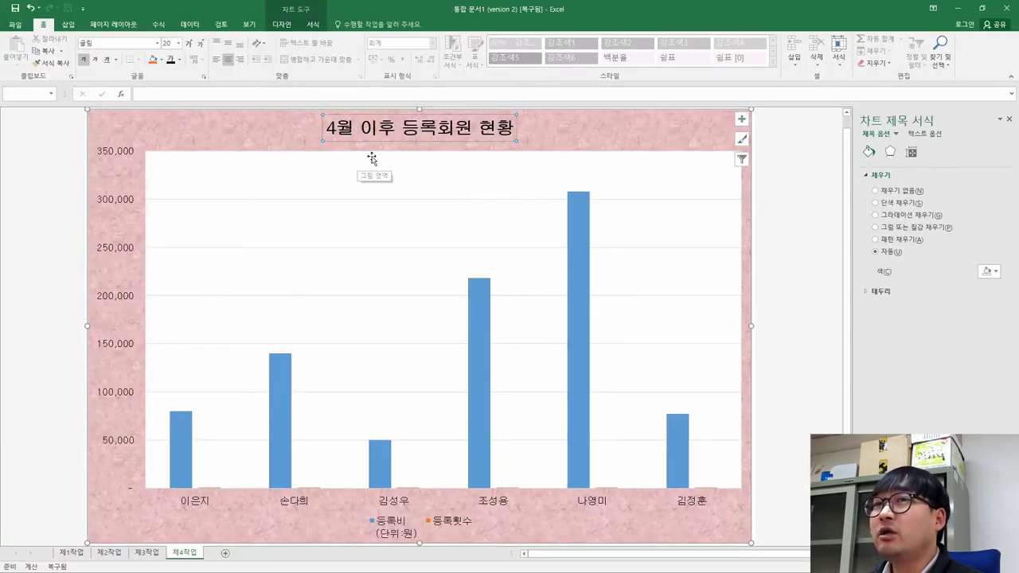
{"action": "left_click", "coordinate": [160, 61]}
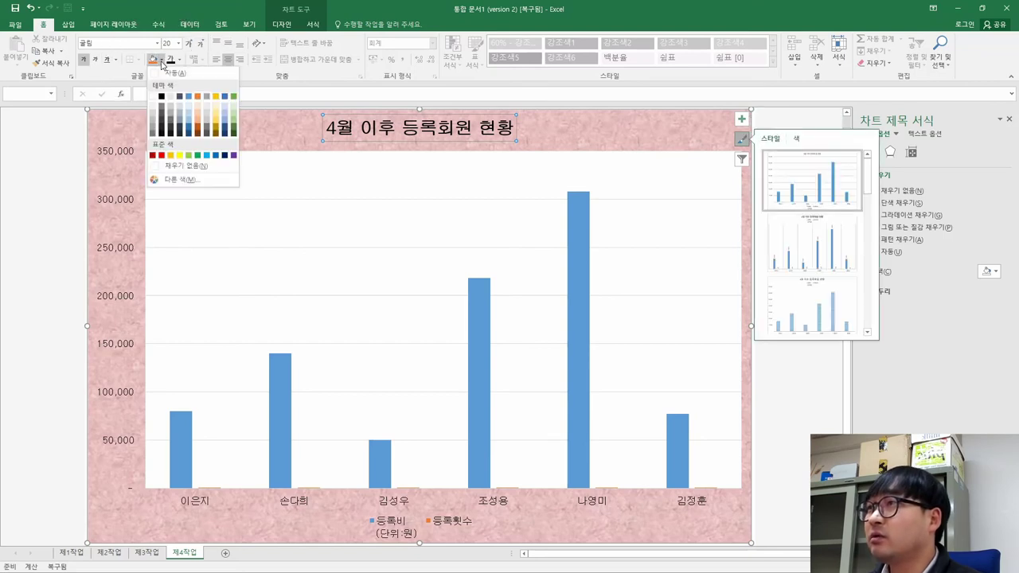
{"action": "left_click", "coordinate": [153, 97]}
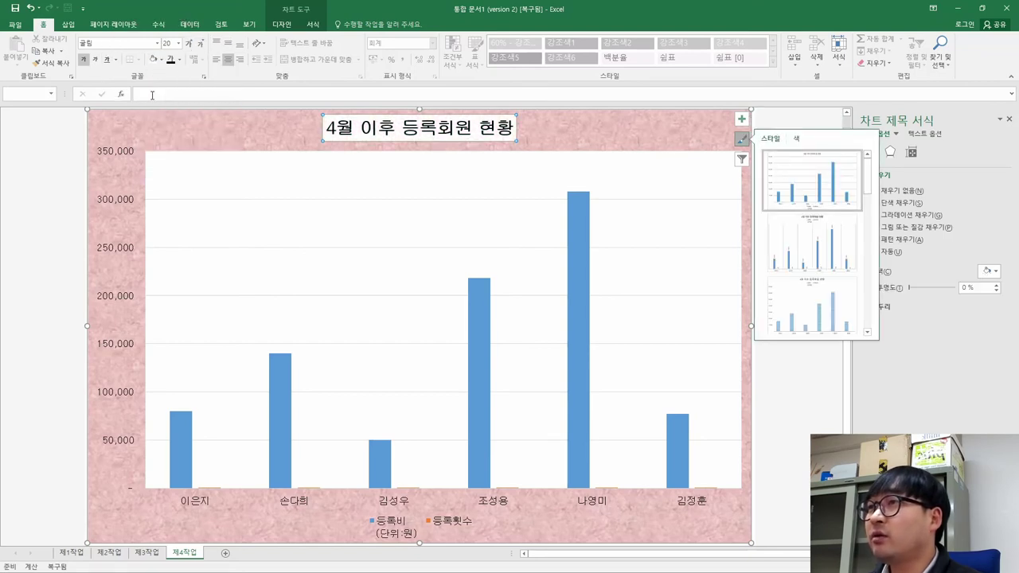
- Switch to the PDF, strike through the fill part of condition (6), and check the border around the sample title
{"action": "key", "text": "alt+Tab"}
{"action": "left_click_drag", "start_coordinate": [670, 128], "coordinate": [705, 121]}
{"action": "left_click", "coordinate": [677, 121]}
{"action": "left_click", "coordinate": [575, 439]}
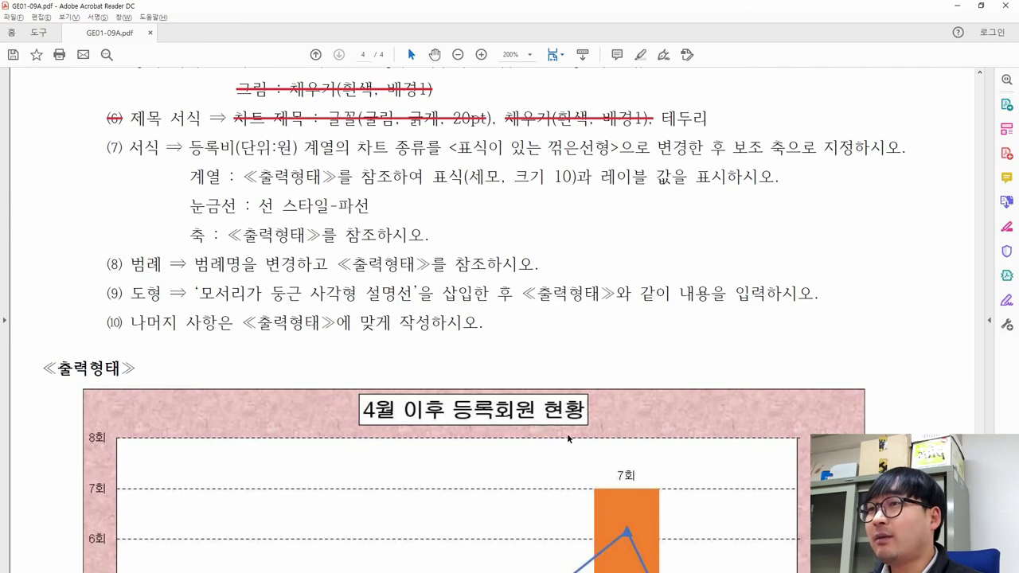
{"action": "left_click_drag", "start_coordinate": [590, 429], "coordinate": [319, 388]}
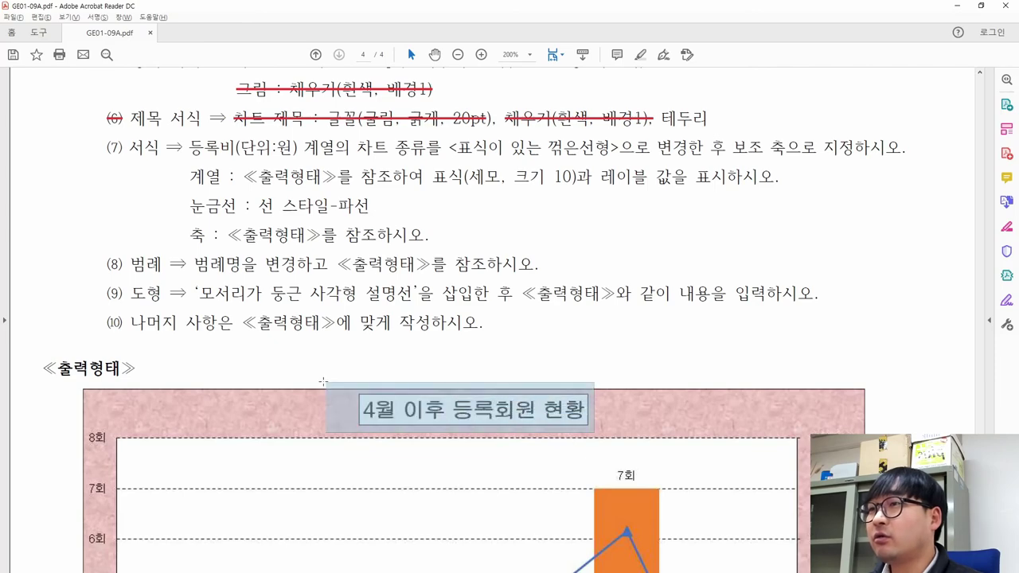
{"action": "left_click", "coordinate": [531, 371]}
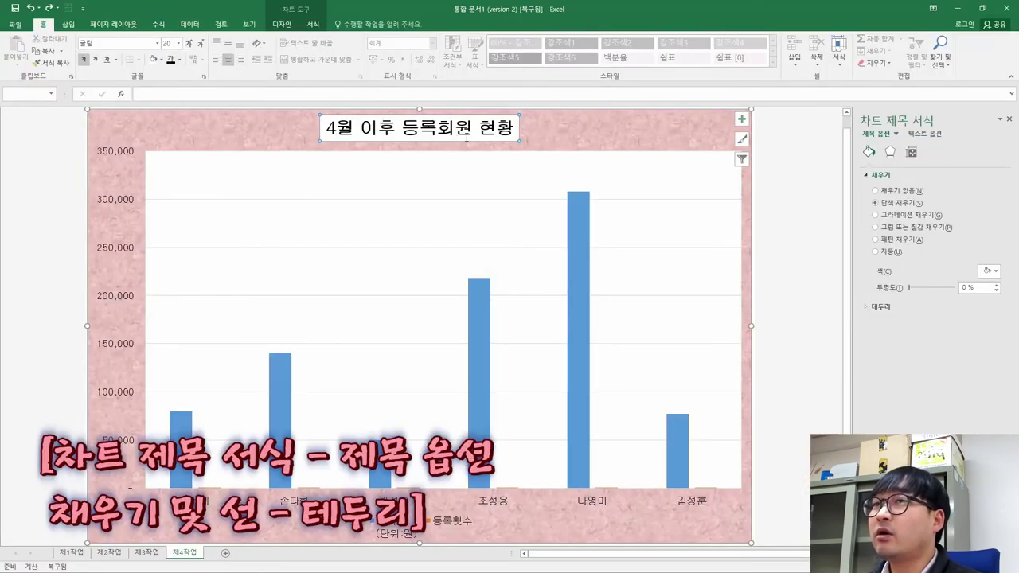
- Give the Excel chart title a solid black border (실선) and deselect the chart
{"action": "left_click", "coordinate": [887, 309]}
{"action": "left_click", "coordinate": [890, 334]}
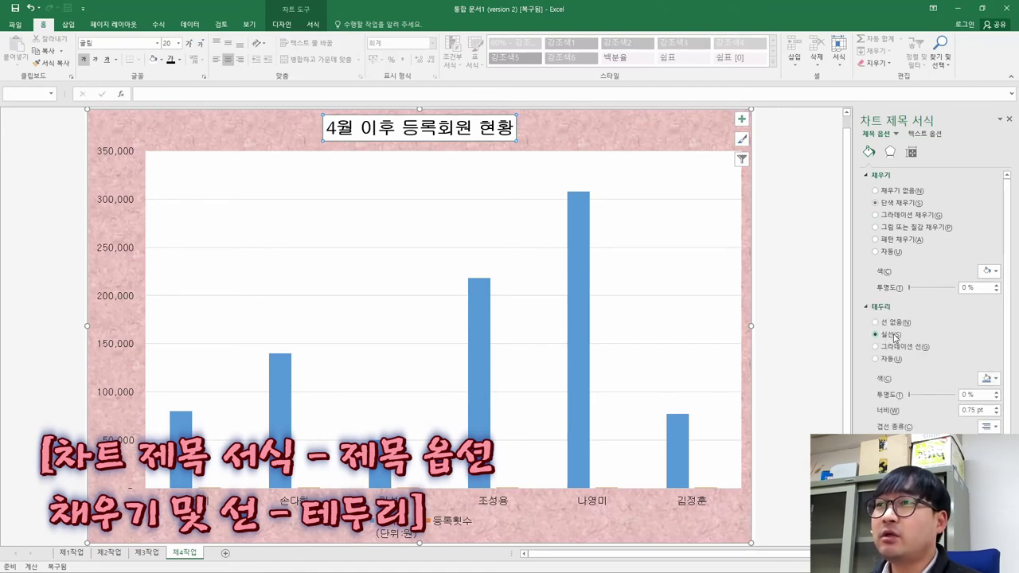
{"action": "left_click", "coordinate": [987, 379]}
{"action": "left_click", "coordinate": [939, 403]}
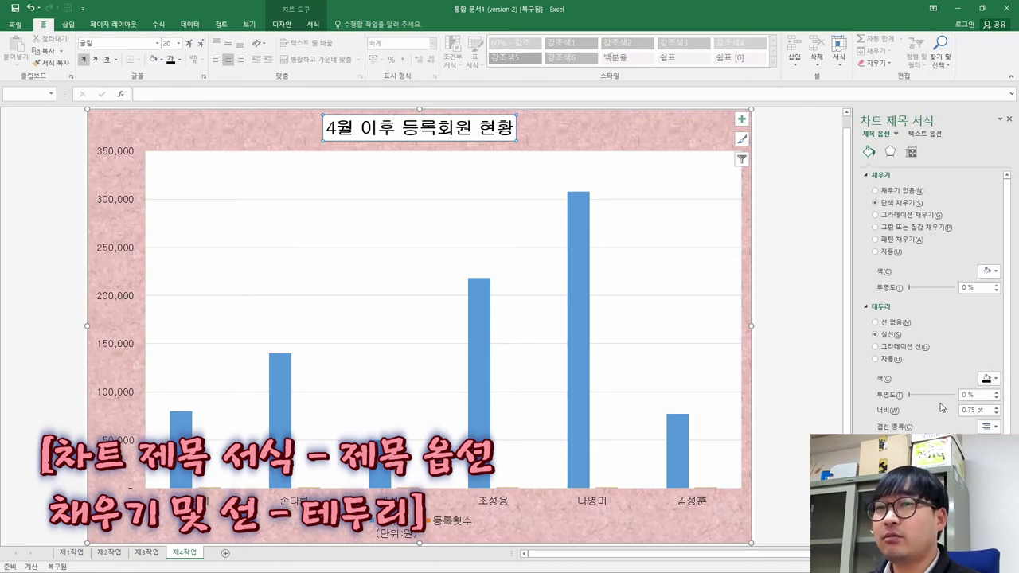
{"action": "left_click", "coordinate": [813, 246]}
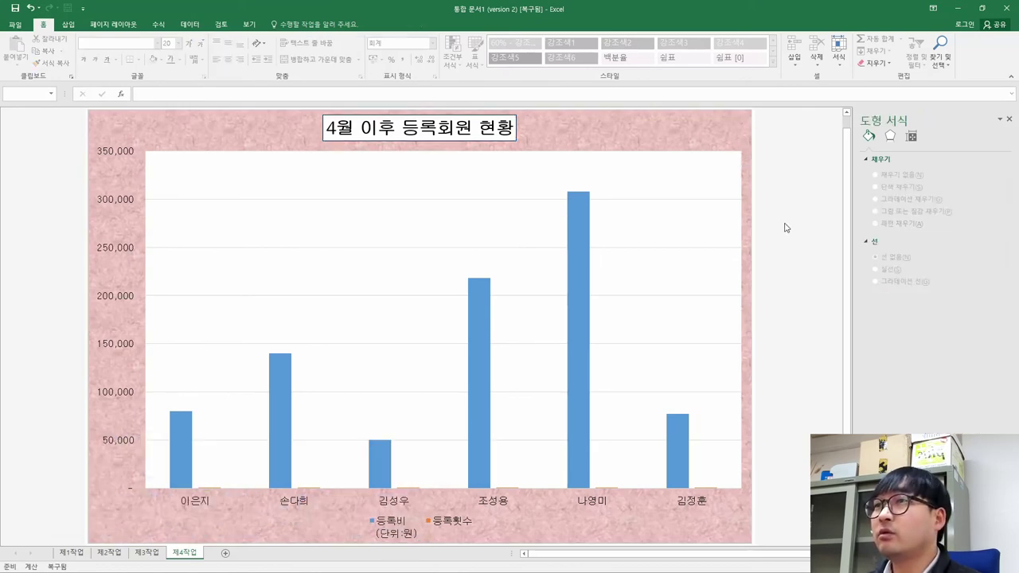
- Compare the Excel title with the PDF sample and strike through the remaining text of condition (6) in the PDF
{"action": "key", "text": "alt+Tab"}
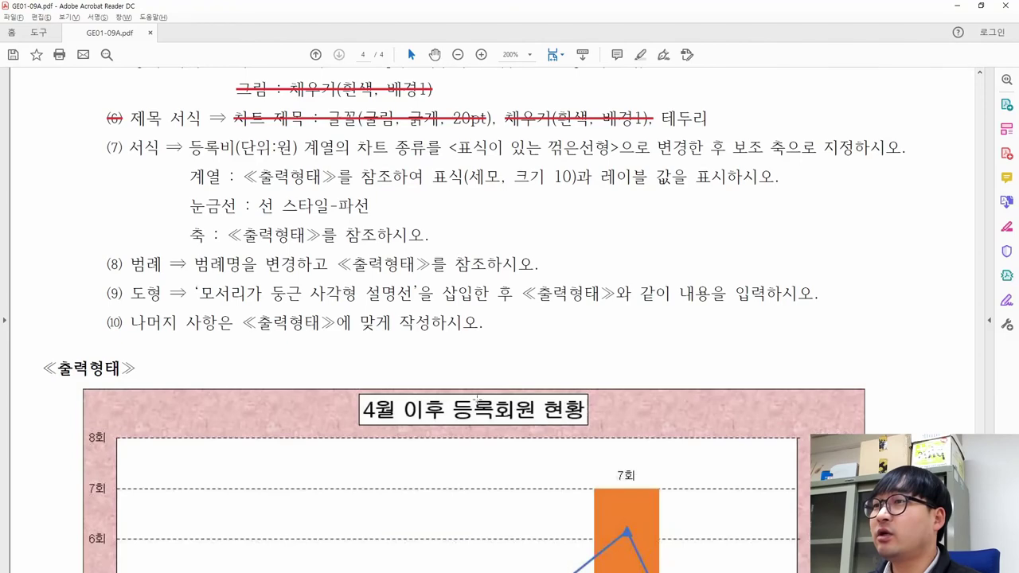
{"action": "key", "text": "alt+Tab"}
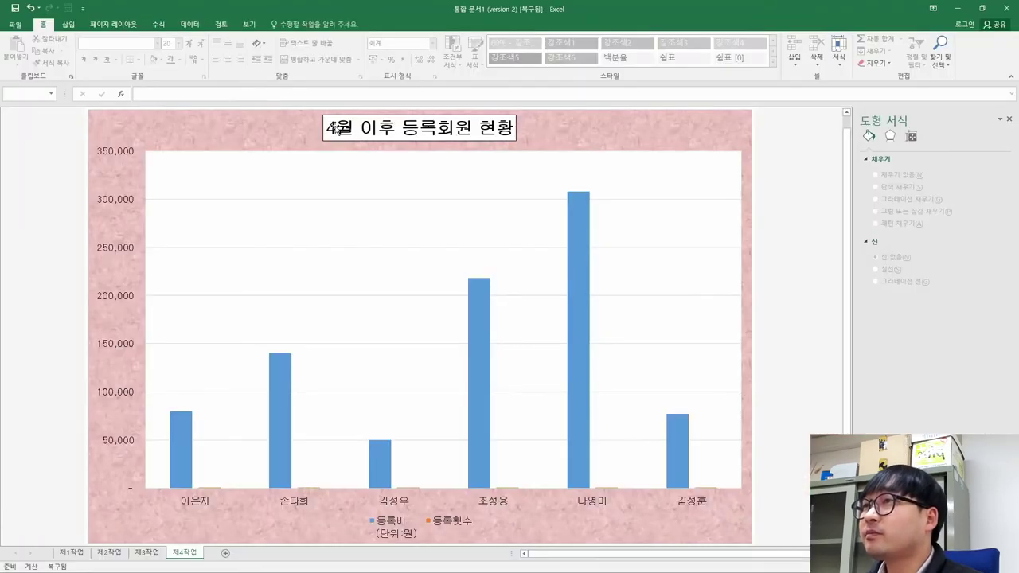
{"action": "key", "text": "alt+Tab"}
{"action": "left_click_drag", "start_coordinate": [709, 120], "coordinate": [170, 90]}
{"action": "left_click", "coordinate": [225, 140]}
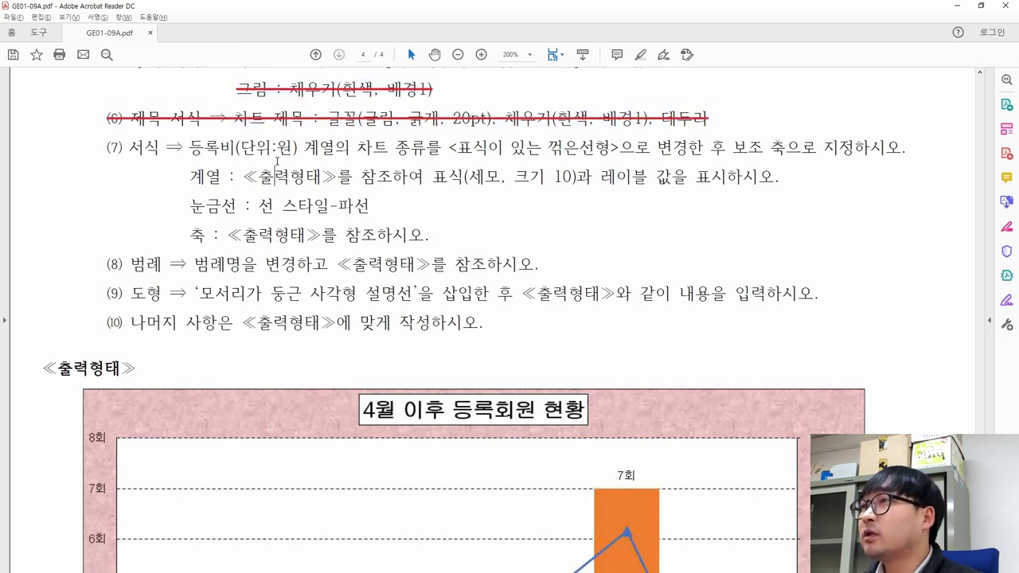
- Review condition (7) in the PDF and choose 표식이 있는 꺾은선형 as the 등록비(단위:원) series' chart type in Excel
{"action": "left_click_drag", "start_coordinate": [107, 148], "coordinate": [618, 152]}
{"action": "left_click_drag", "start_coordinate": [448, 148], "coordinate": [611, 149]}
{"action": "left_click_drag", "start_coordinate": [189, 148], "coordinate": [622, 151]}
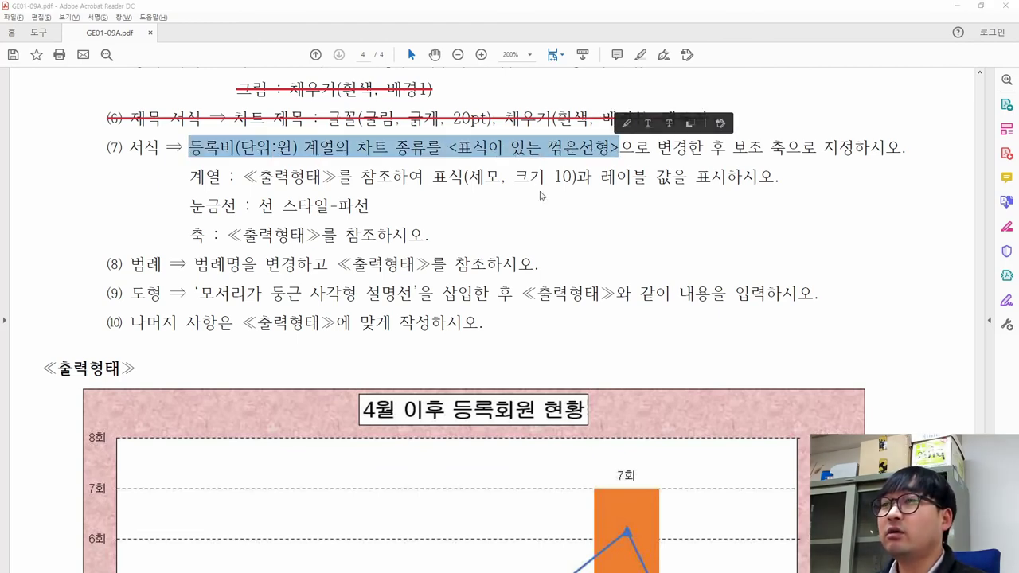
{"action": "key", "text": "alt+Tab"}
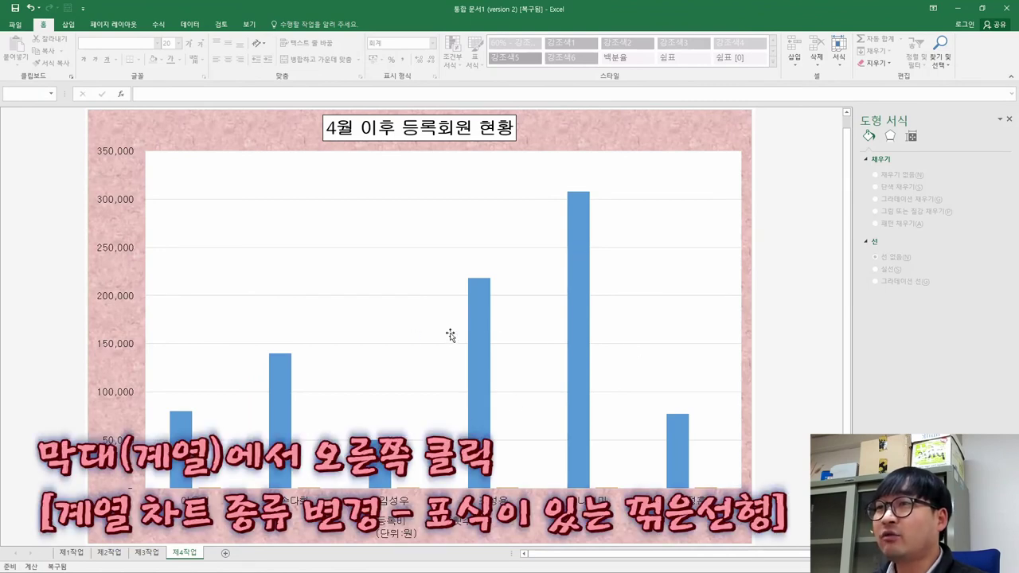
{"action": "right_click", "coordinate": [575, 316]}
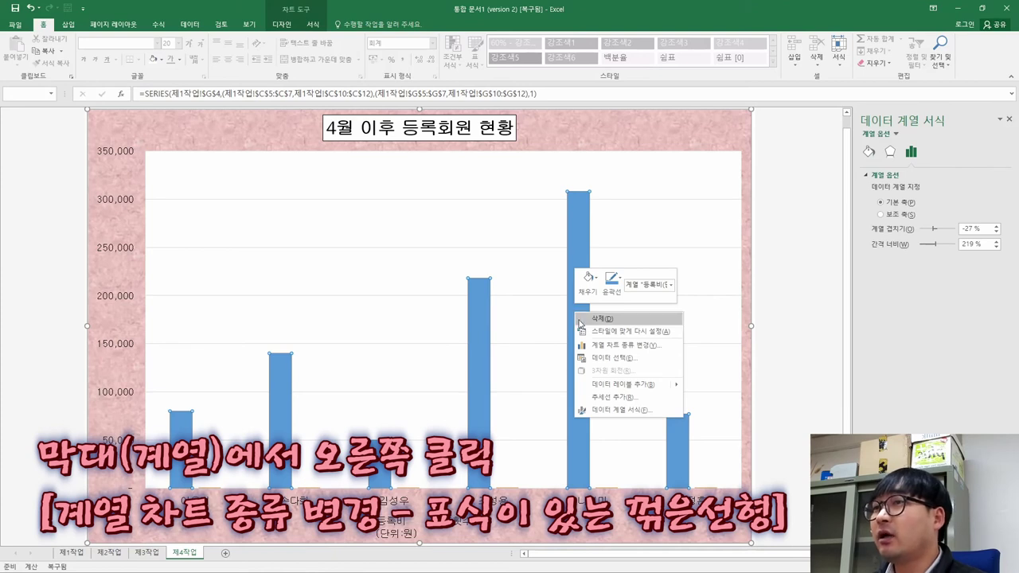
{"action": "left_click", "coordinate": [609, 348]}
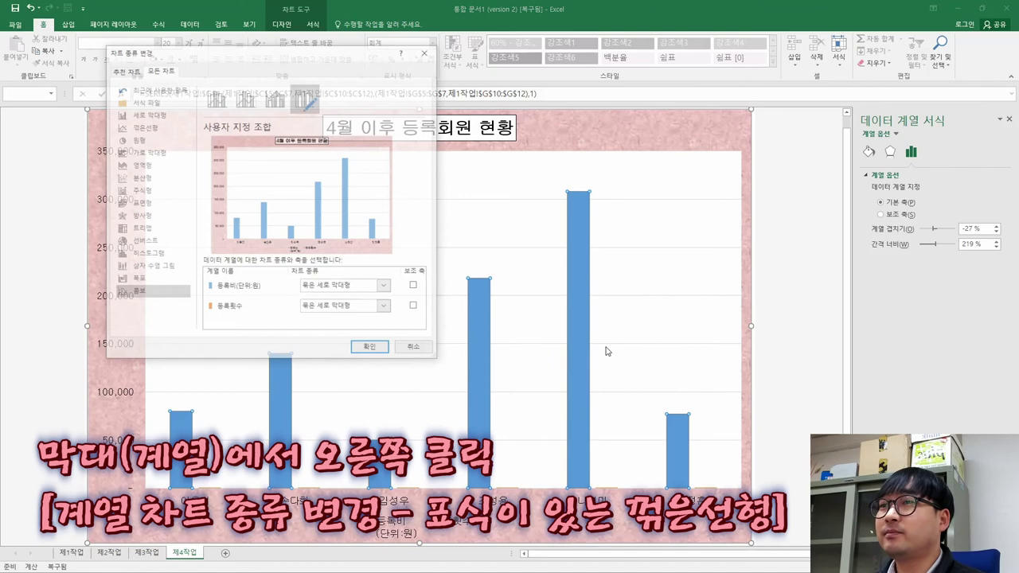
{"action": "left_click_drag", "start_coordinate": [324, 60], "coordinate": [429, 100]}
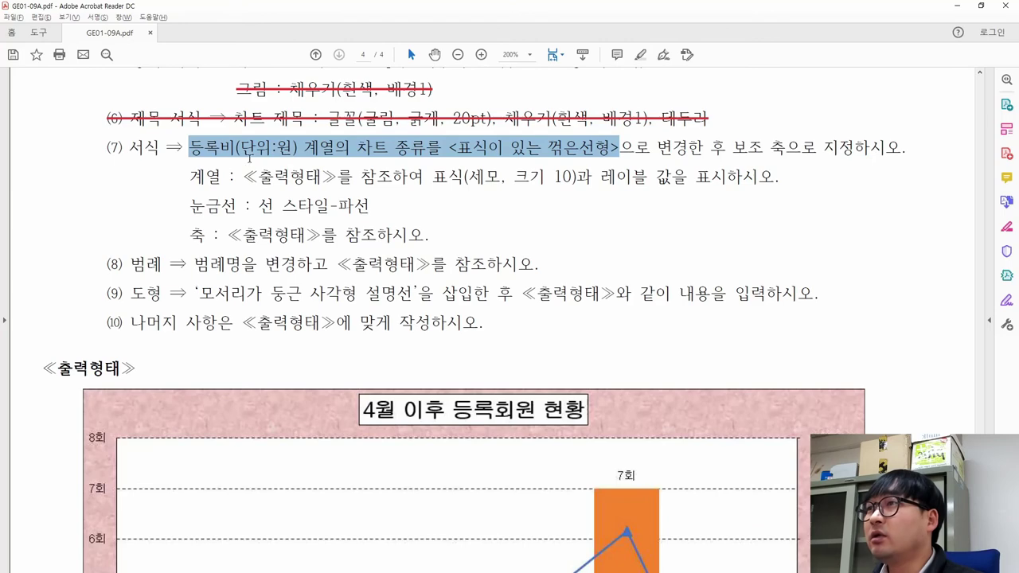
{"action": "left_click_drag", "start_coordinate": [189, 148], "coordinate": [623, 153]}
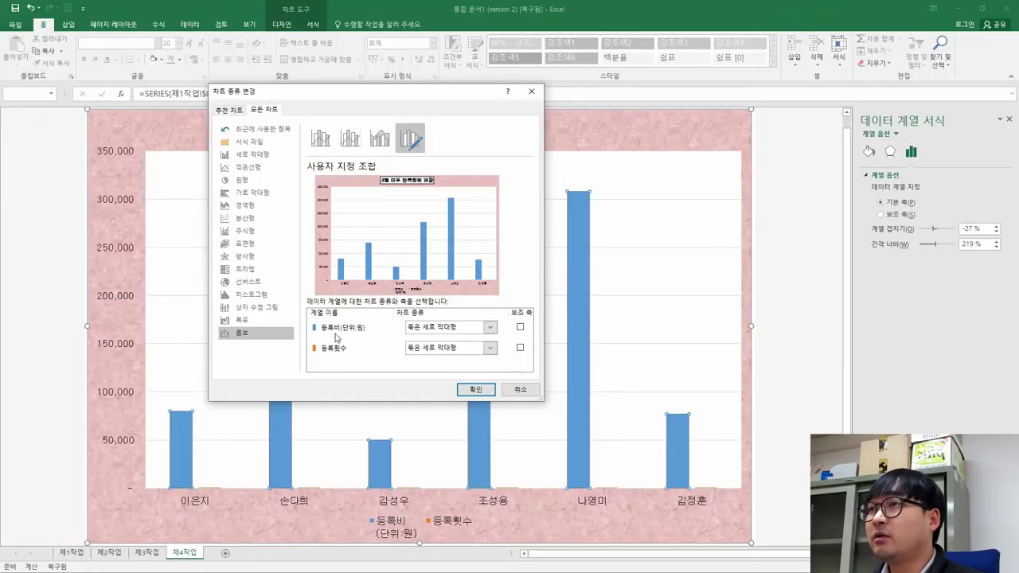
{"action": "left_click", "coordinate": [480, 330]}
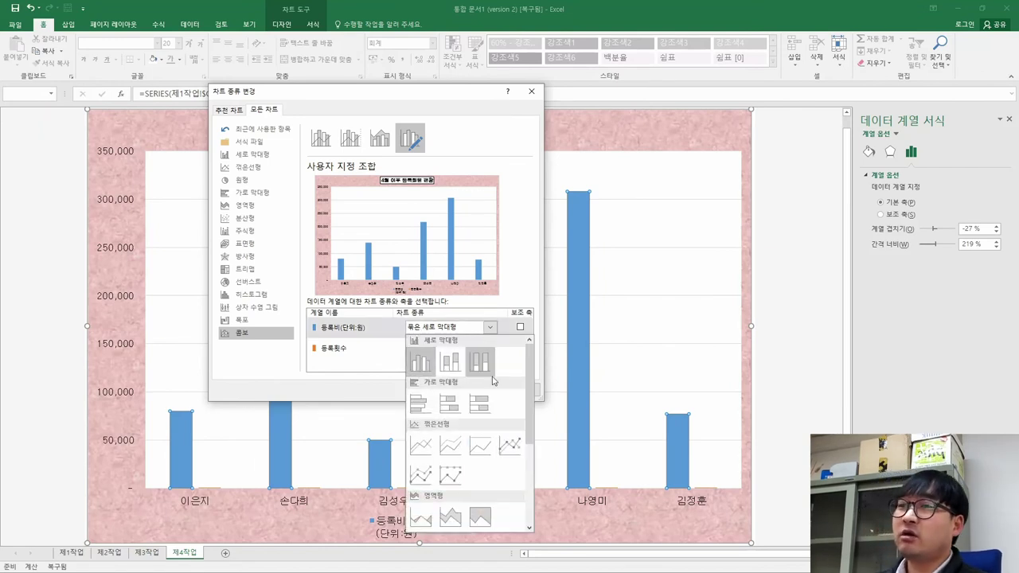
{"action": "left_click", "coordinate": [510, 450]}
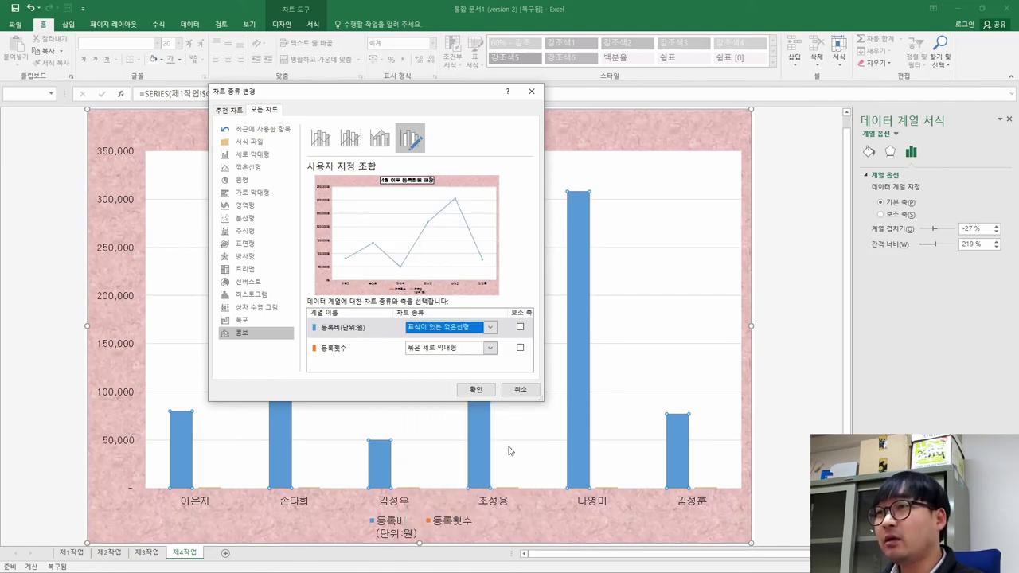
- Switch to the PDF, strike through the chart type part of condition (7), and mark the 보조 축 requirement
{"action": "key", "text": "alt+Tab"}
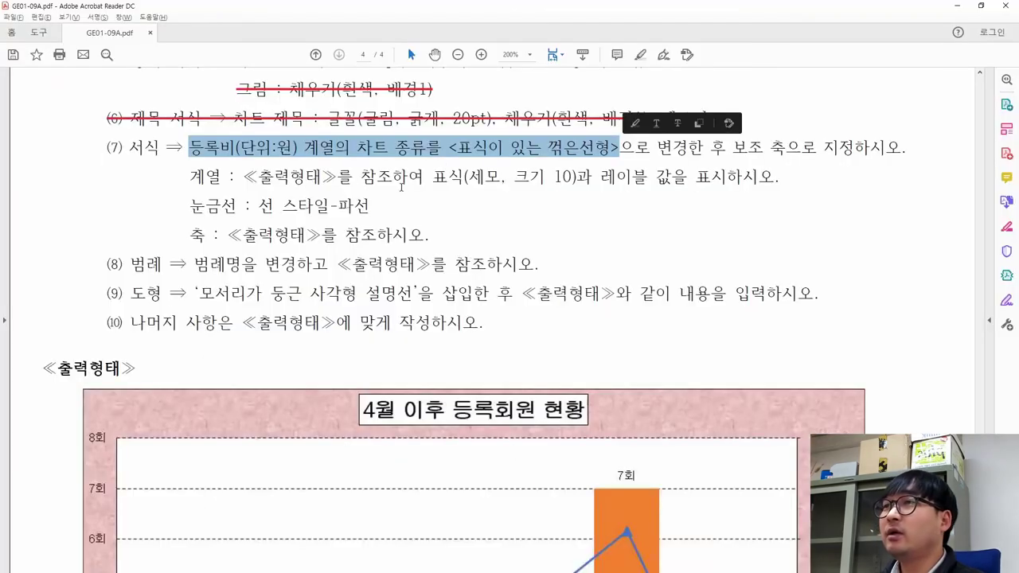
{"action": "left_click", "coordinate": [678, 124]}
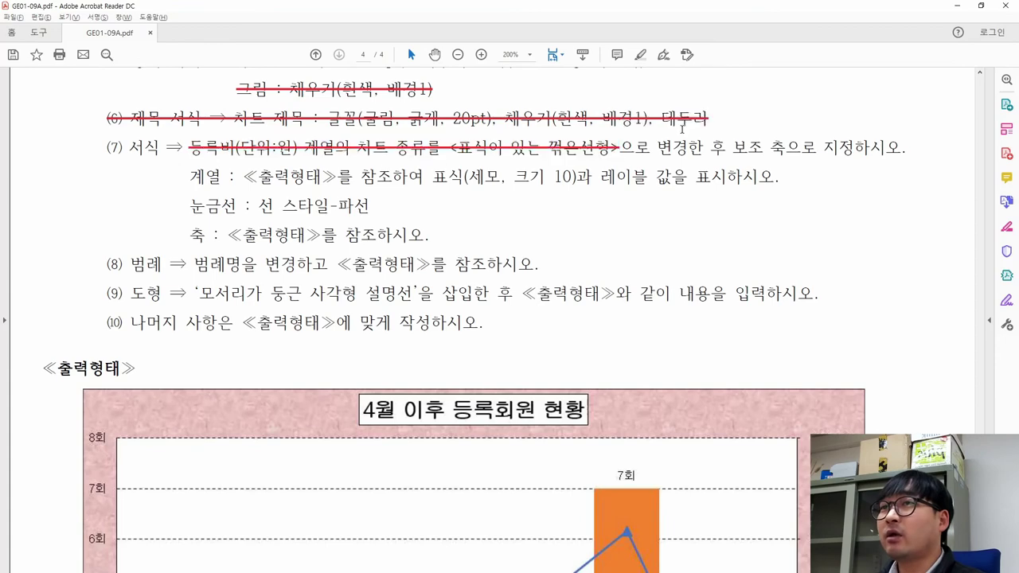
{"action": "left_click_drag", "start_coordinate": [734, 150], "coordinate": [901, 150]}
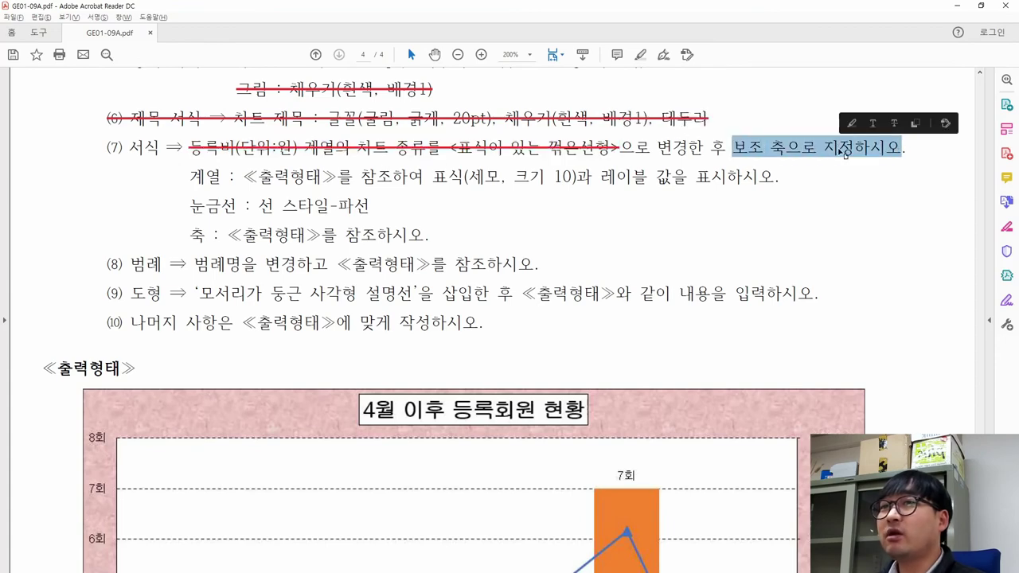
- Assign the 등록비(단위:원) series to the secondary axis (보조 축), compare the preview with the PDF sample, and apply the combo chart
{"action": "key", "text": "alt+Tab"}
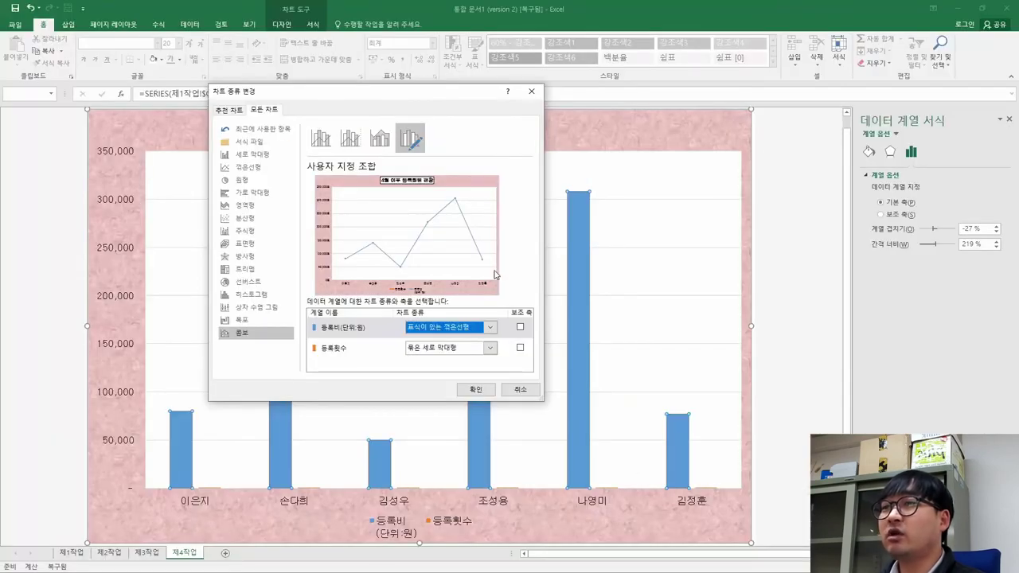
{"action": "left_click", "coordinate": [521, 328]}
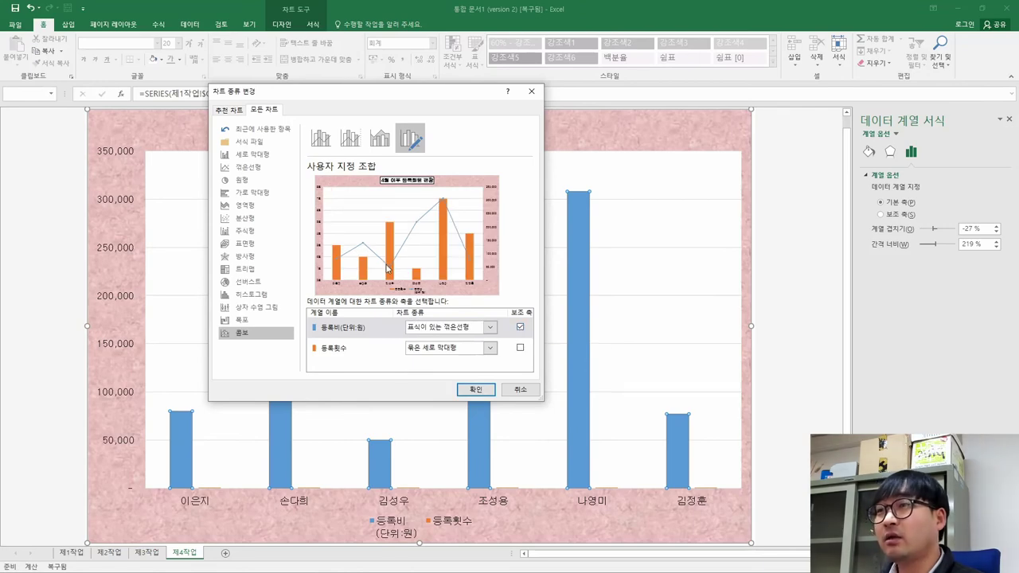
{"action": "key", "text": "alt+Tab"}
{"action": "scroll", "coordinate": [457, 343], "scroll_direction": "down", "scroll_amount": 8}
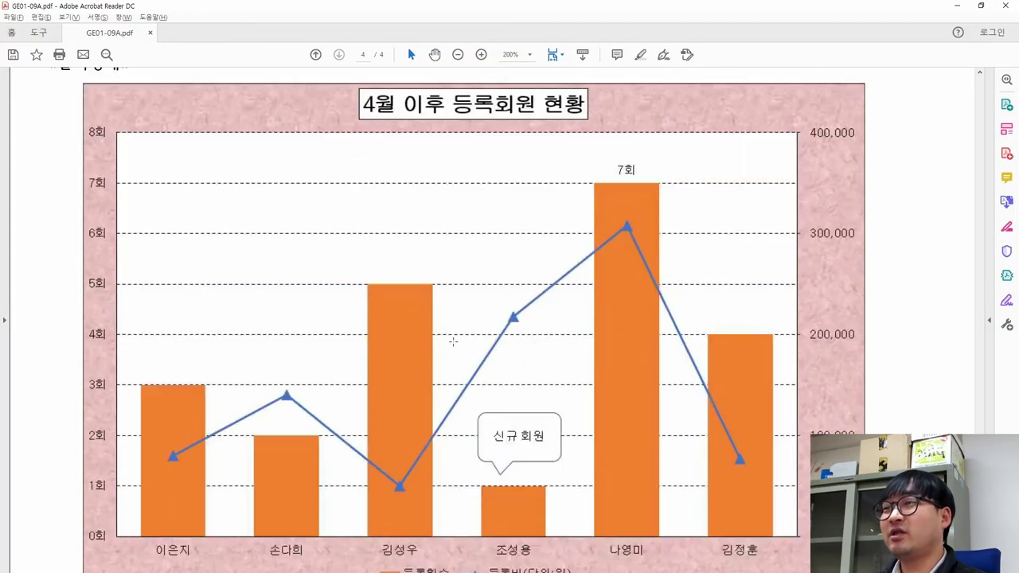
{"action": "key", "text": "alt+Tab"}
{"action": "key", "text": "alt+Tab"}
{"action": "key", "text": "alt+Tab"}
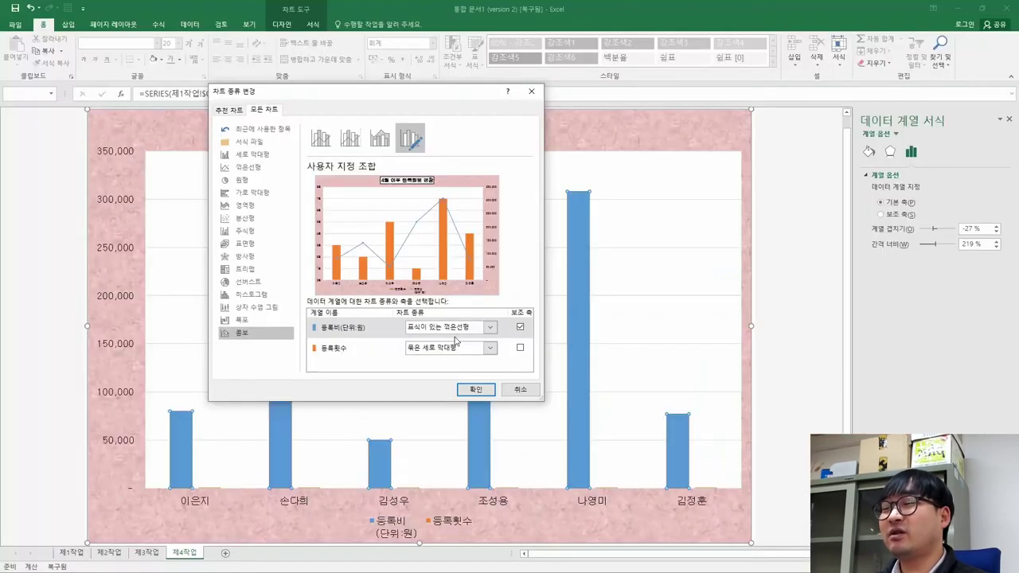
{"action": "left_click", "coordinate": [471, 388]}
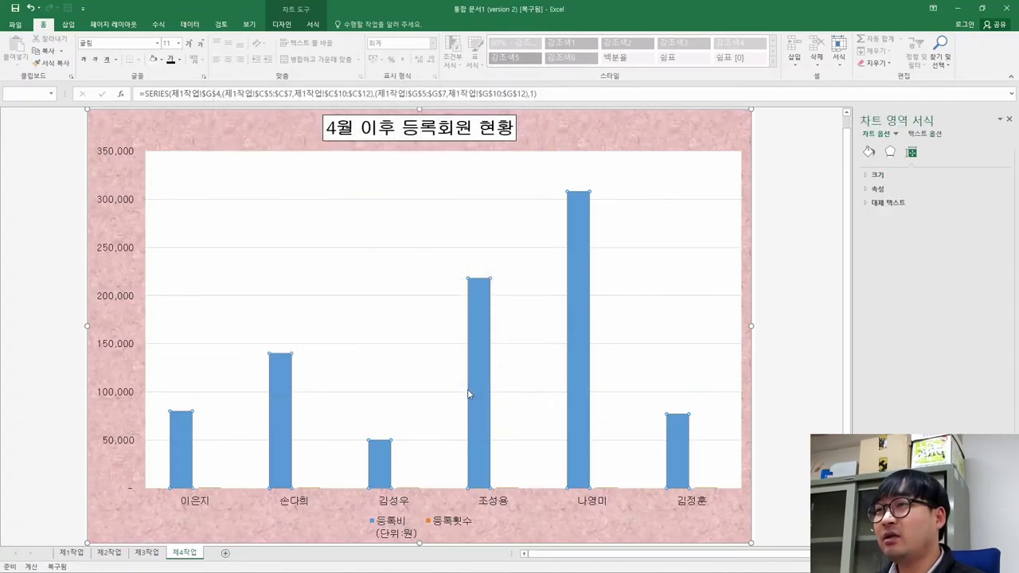
- Switch to the PDF and strike through the entire first line of condition (7), through the 보조 축 requirement
{"action": "key", "text": "alt+Tab"}
{"action": "key", "text": "alt+Tab"}
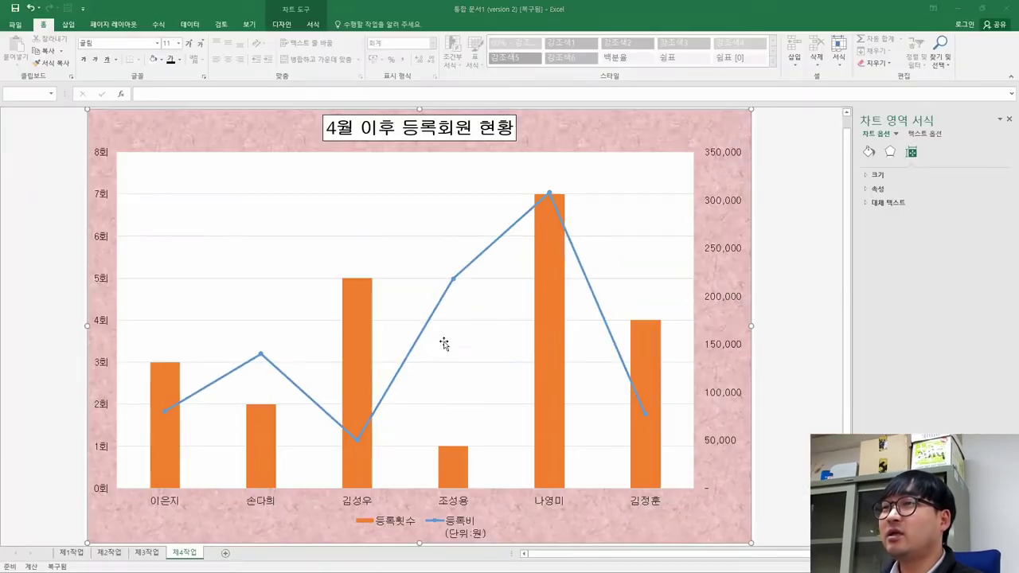
{"action": "key", "text": "alt+Tab"}
{"action": "scroll", "coordinate": [415, 338], "scroll_direction": "up", "scroll_amount": 6}
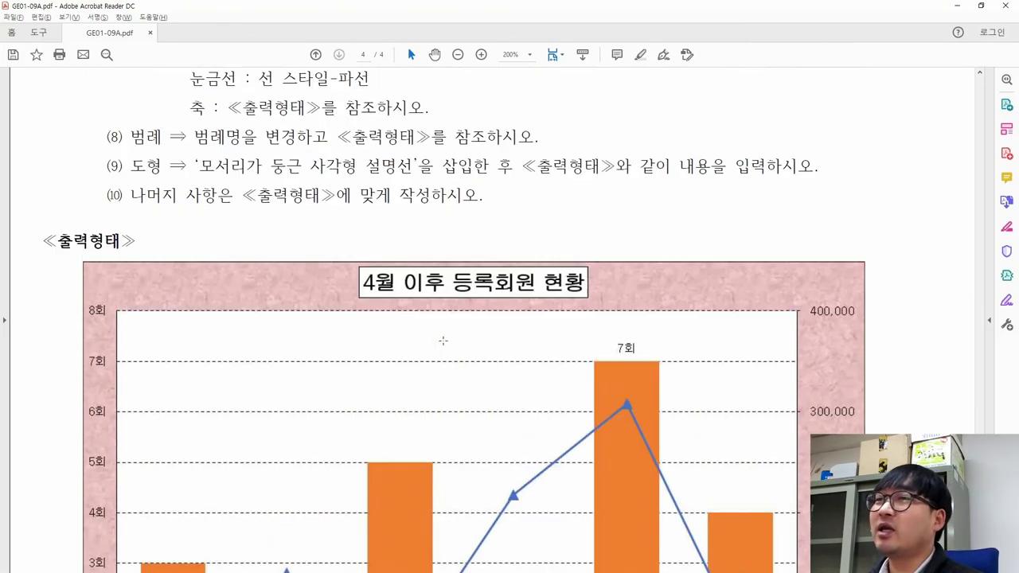
{"action": "left_click", "coordinate": [392, 280]}
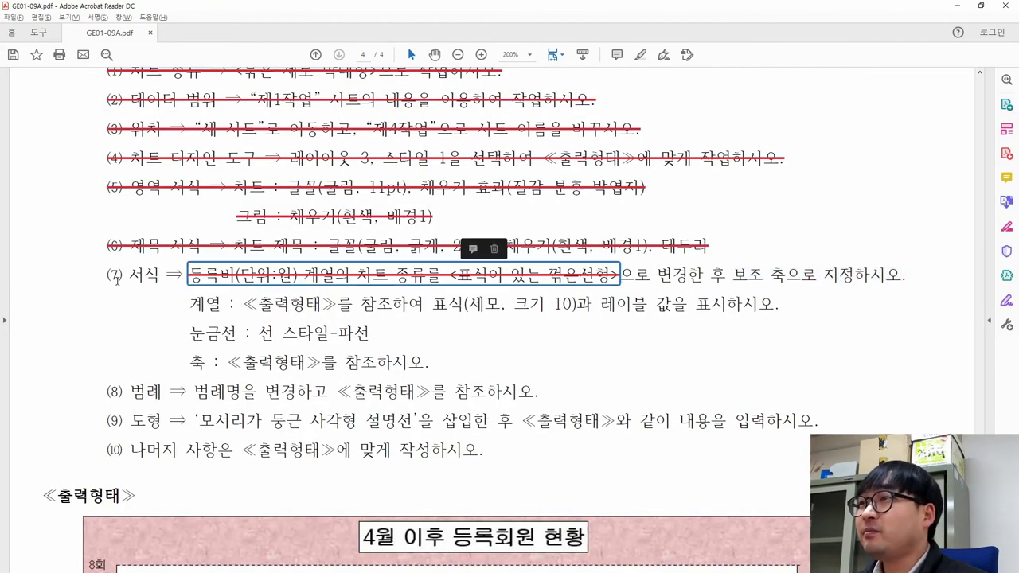
{"action": "left_click_drag", "start_coordinate": [108, 275], "coordinate": [879, 284]}
{"action": "left_click", "coordinate": [911, 252]}
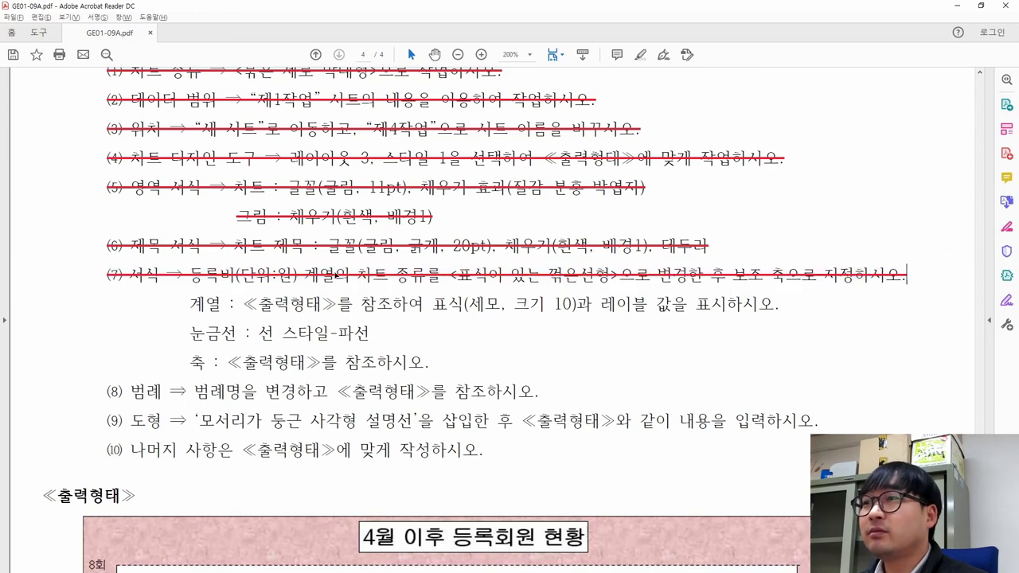
- Review the marker requirement 표식(세모, 크기 10) in condition (7) and examine the line markers in the PDF's sample chart
{"action": "left_click_drag", "start_coordinate": [200, 303], "coordinate": [694, 315]}
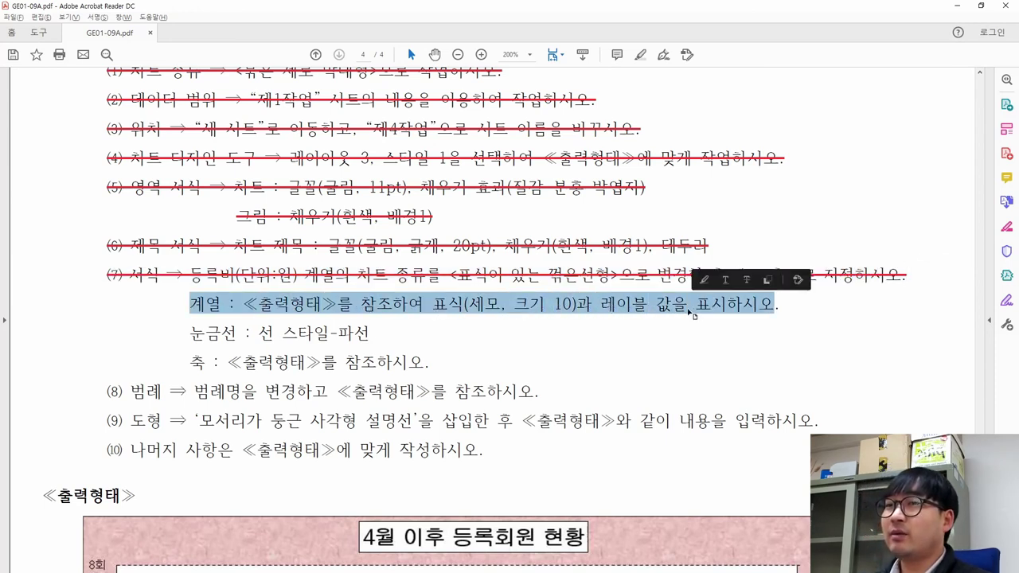
{"action": "left_click_drag", "start_coordinate": [432, 306], "coordinate": [576, 307]}
{"action": "scroll", "coordinate": [493, 367], "scroll_direction": "down", "scroll_amount": 5}
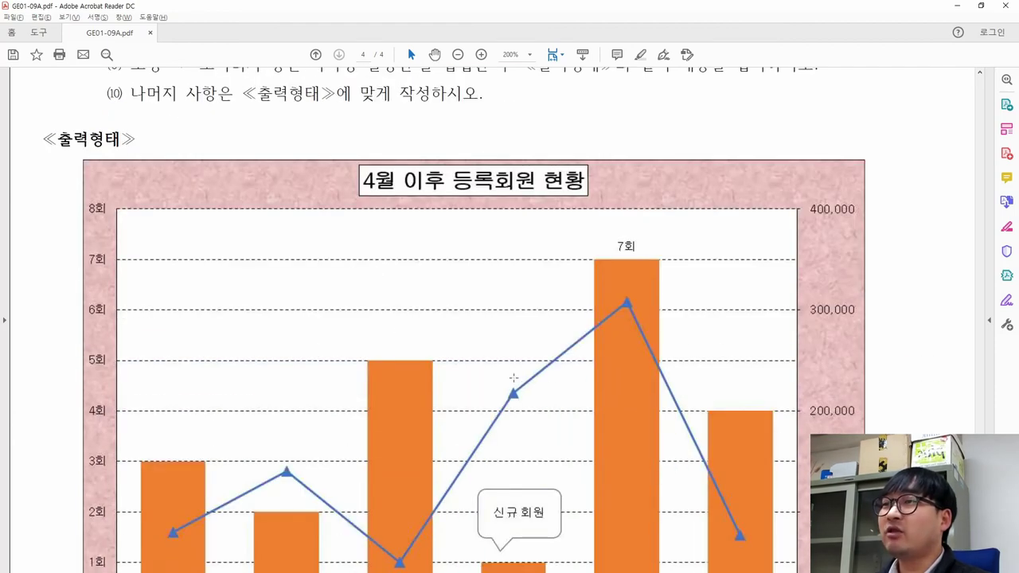
{"action": "left_click_drag", "start_coordinate": [495, 380], "coordinate": [527, 409]}
{"action": "left_click_drag", "start_coordinate": [269, 461], "coordinate": [314, 487]}
{"action": "scroll", "coordinate": [266, 447], "scroll_direction": "up", "scroll_amount": 3}
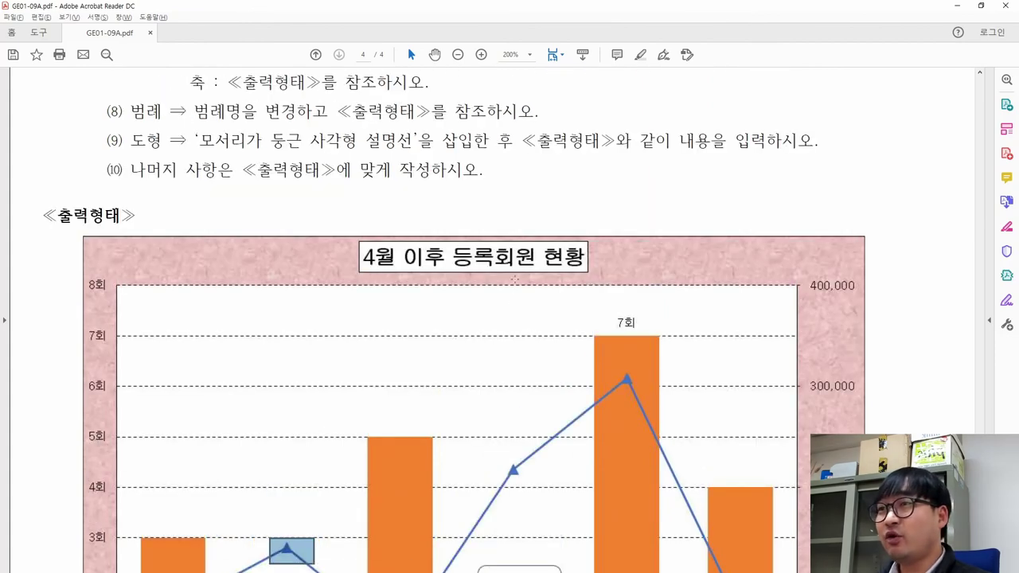
{"action": "left_click_drag", "start_coordinate": [422, 126], "coordinate": [577, 125]}
- Switch to Excel and select the 등록비(단위:원) line series in the chart to open its data series formatting options
{"action": "key", "text": "alt+Tab"}
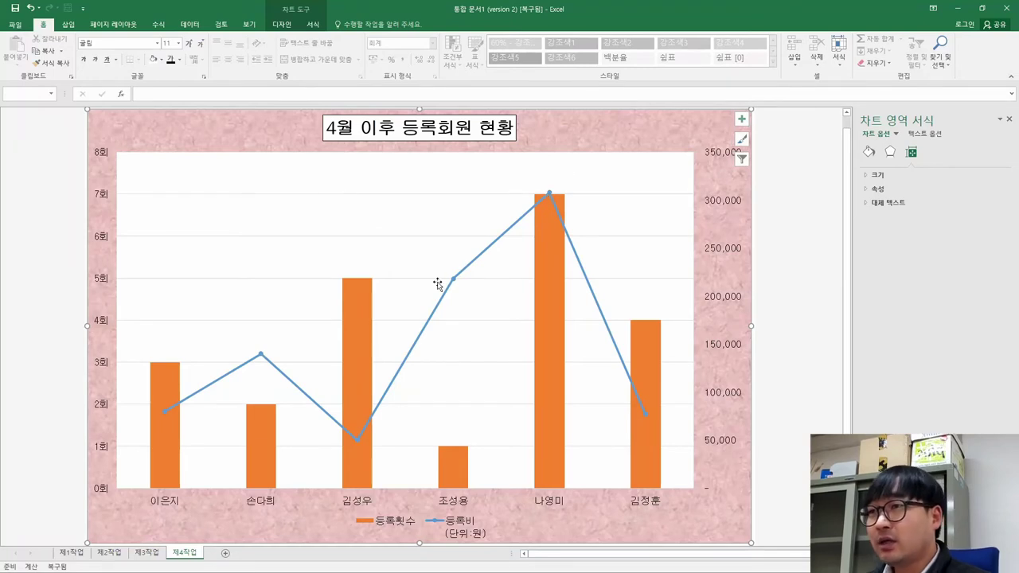
{"action": "mouse_move", "coordinate": [452, 284]}
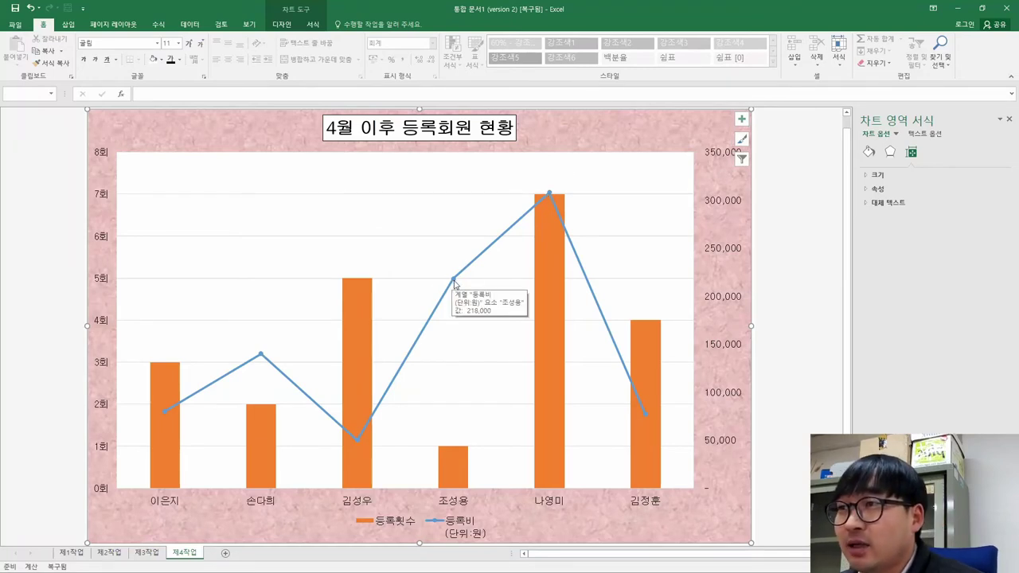
{"action": "left_click", "coordinate": [453, 283]}
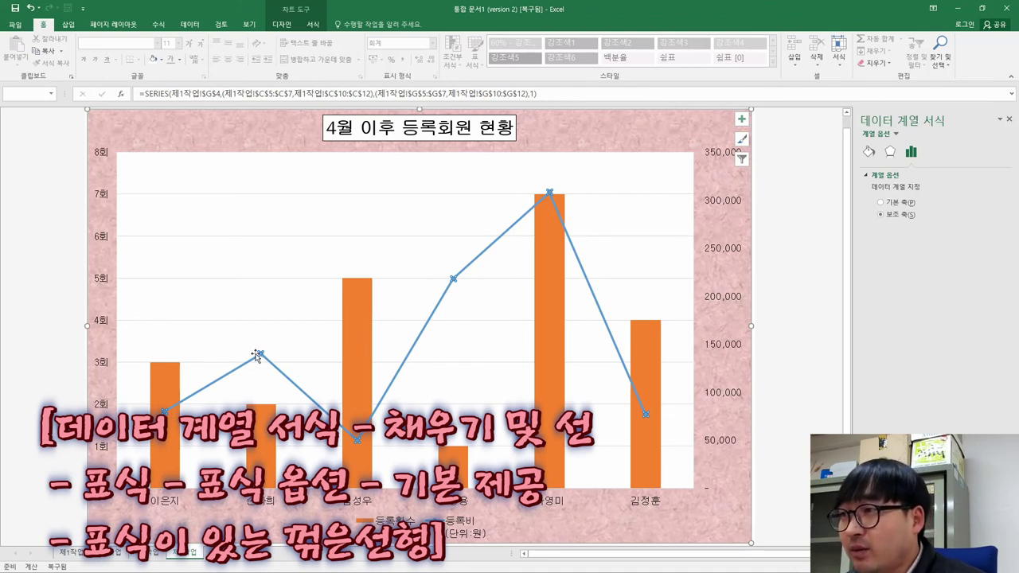
{"action": "left_click", "coordinate": [449, 289]}
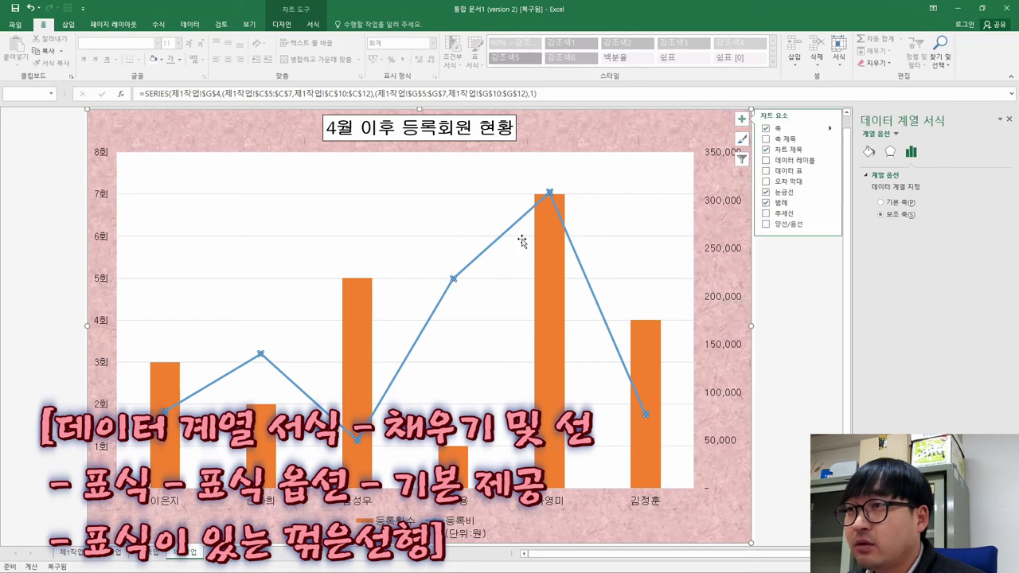
{"action": "left_click", "coordinate": [547, 216]}
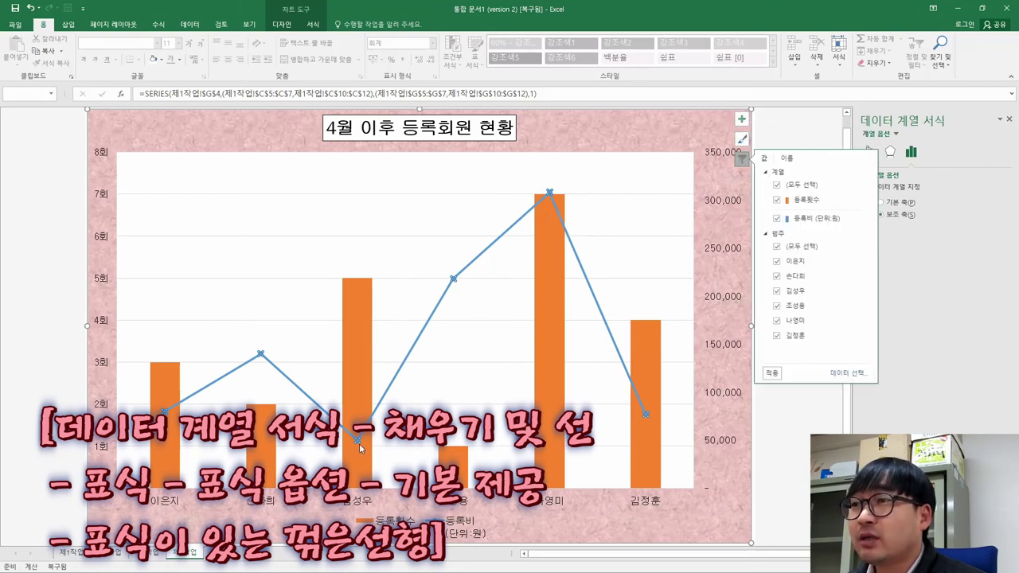